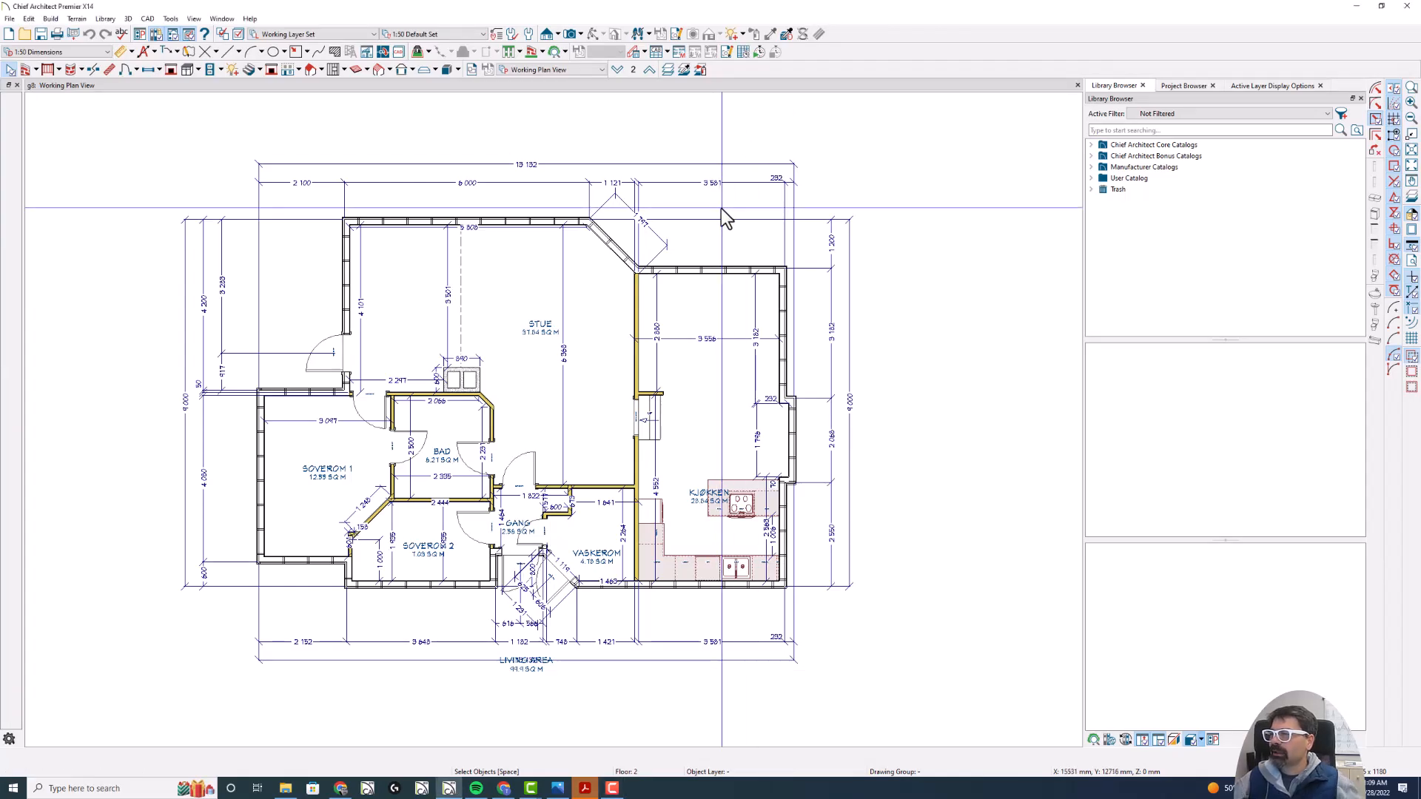
- Create a perspective full overview of the house and dismiss the missing files list
key("F5")
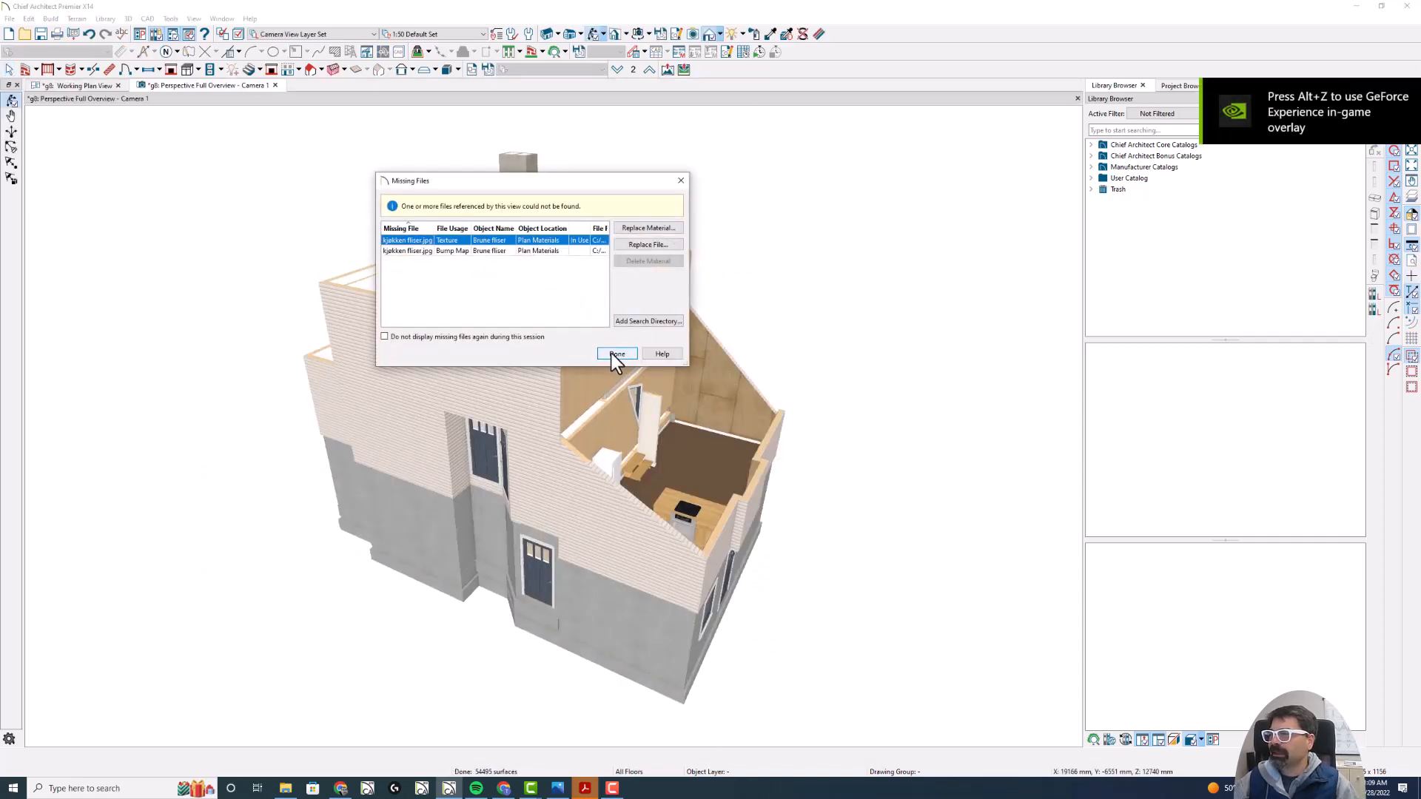
left_click(614, 354)
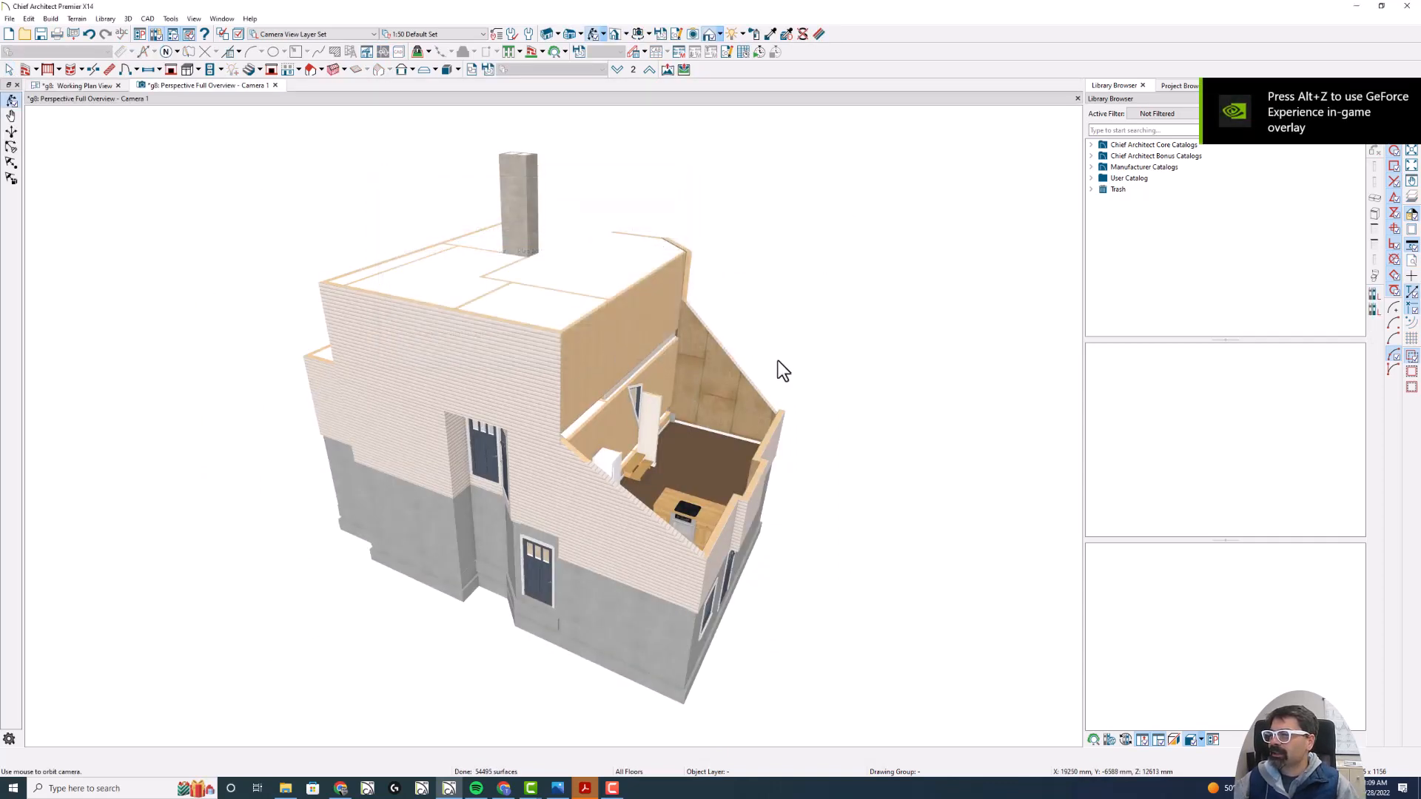
left_click_drag(778, 363, 564, 349)
mouse_move(532, 405)
left_mouse_down()
mouse_move(460, 416)
mouse_move(526, 422)
left_mouse_up()
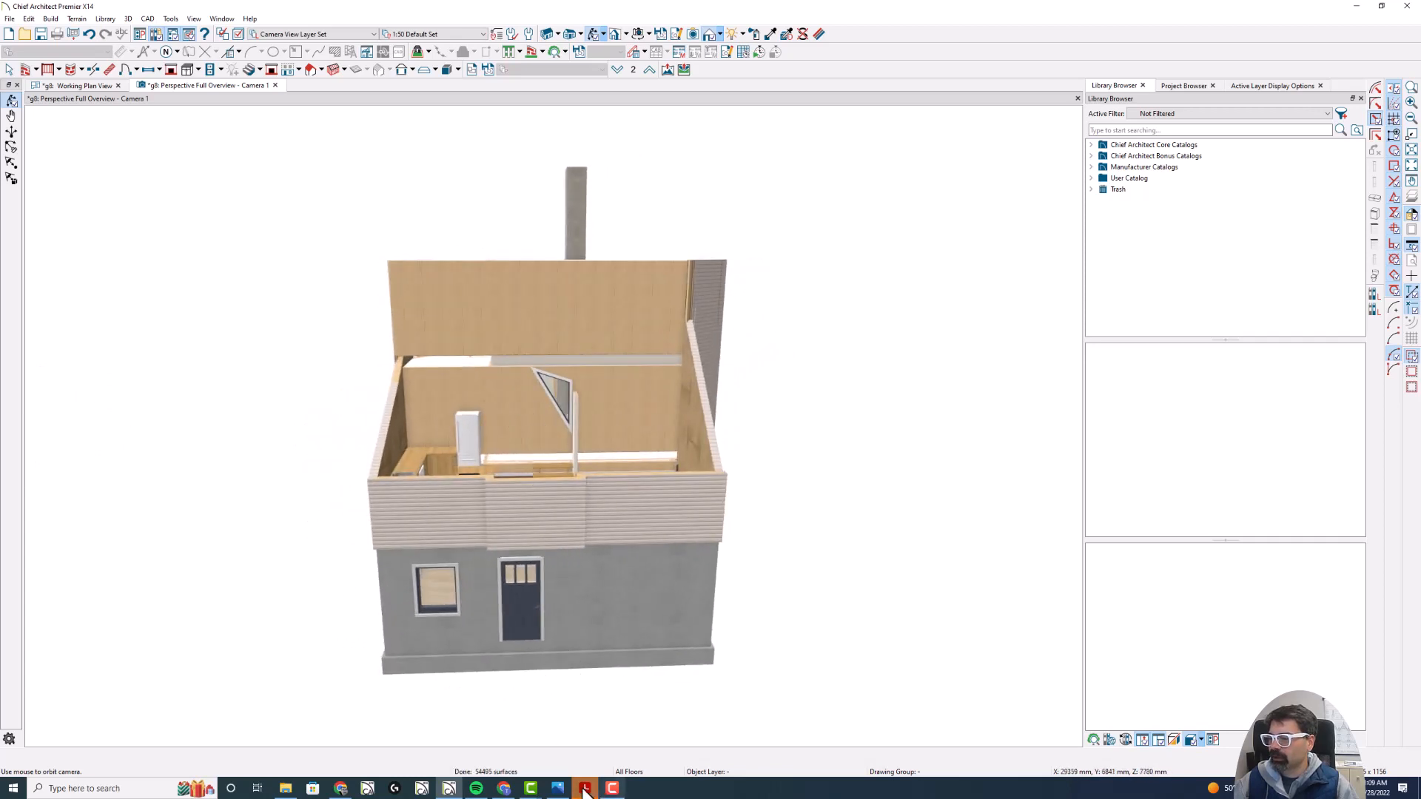
- Examine the facade elevations in the Acrobat PDF and the photo of the sloped glazing, then return to Chief Architect
left_click(585, 789)
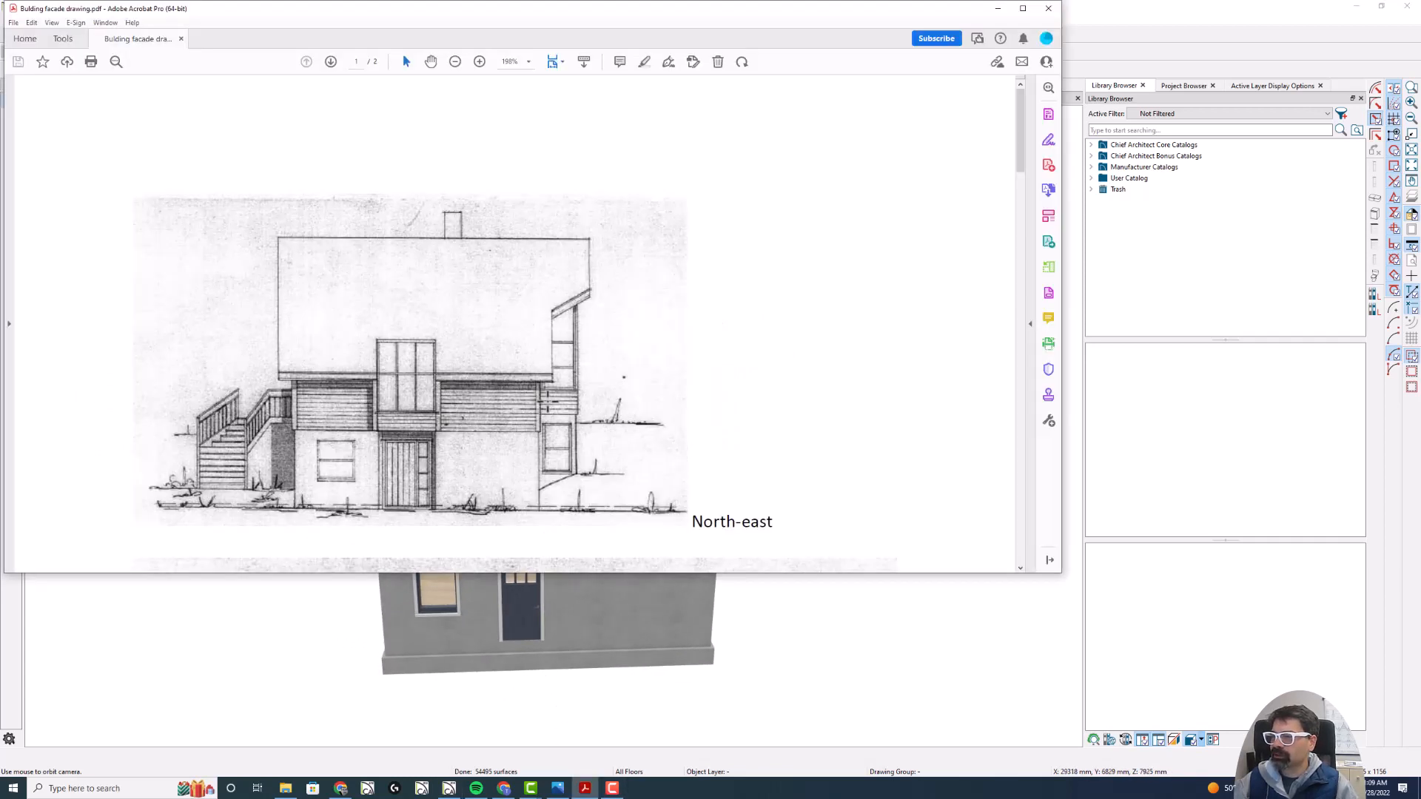
scroll(518, 370, "down", 1)
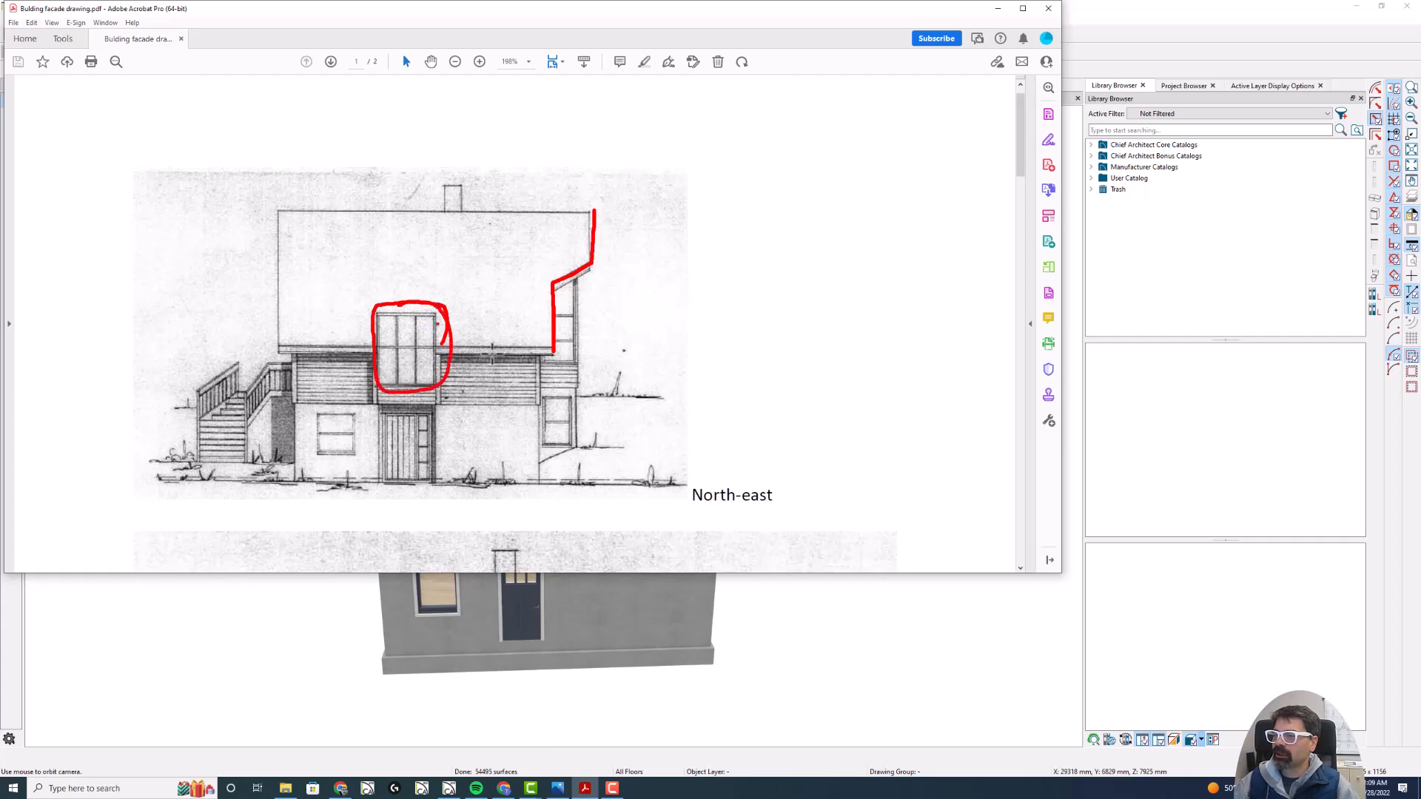
scroll(498, 356, "down", 10)
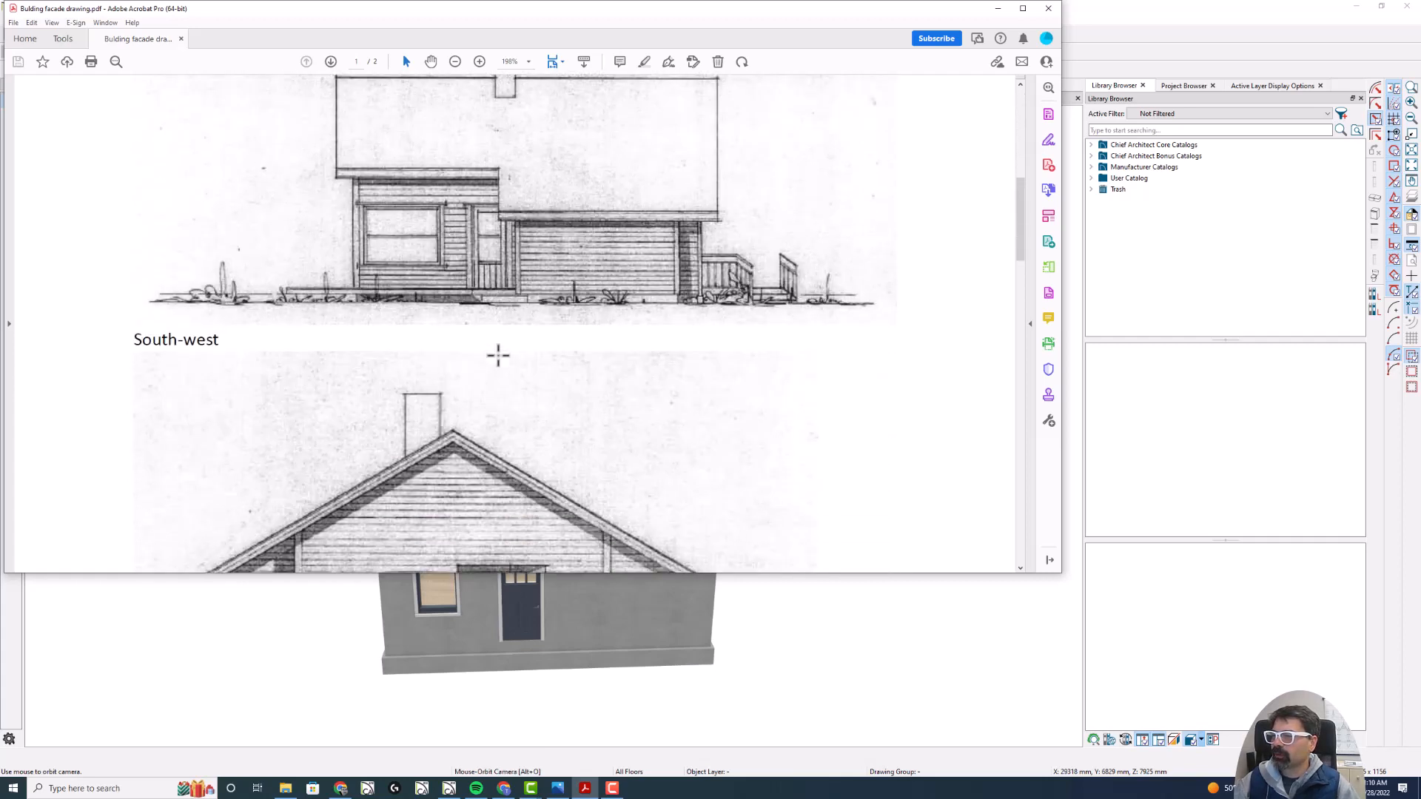
scroll(498, 356, "down", 12)
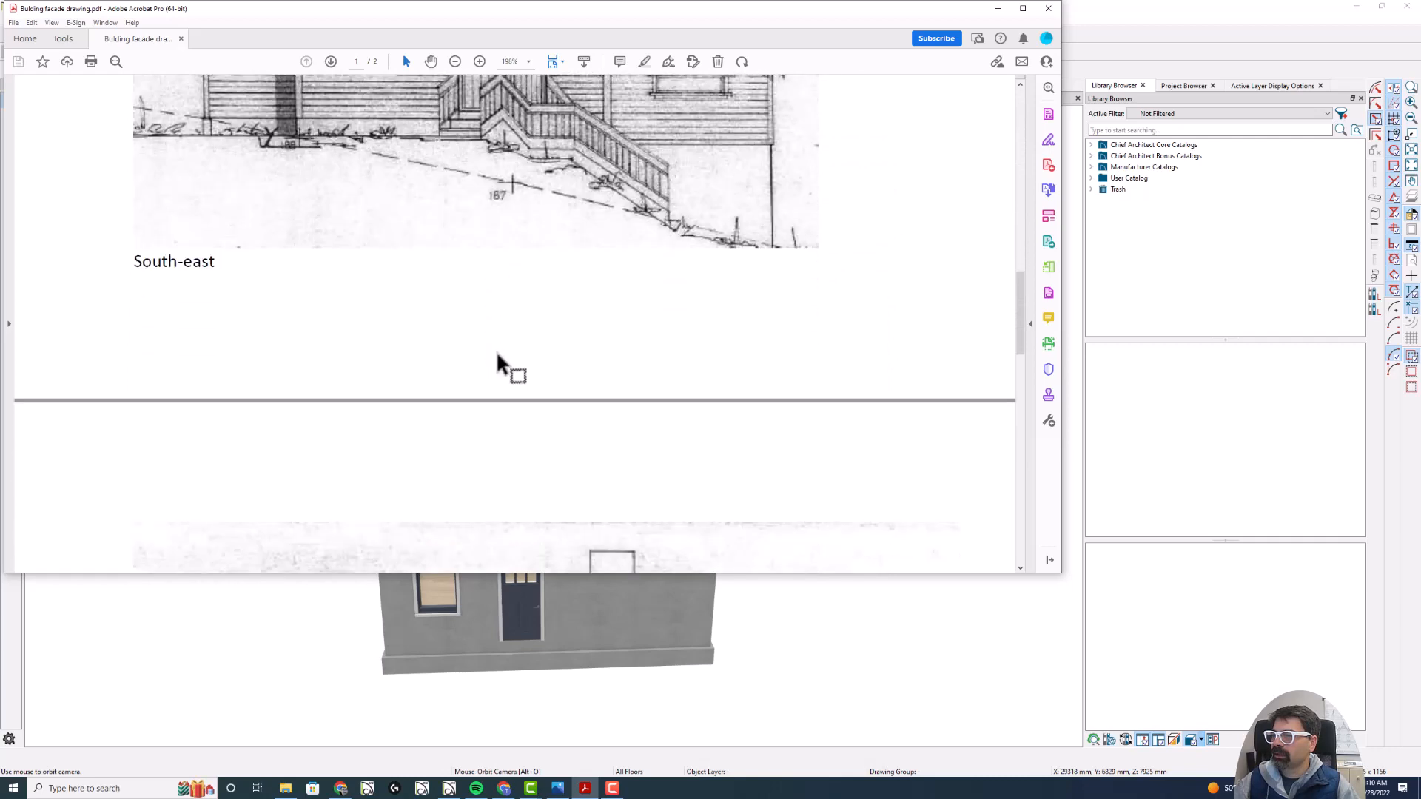
scroll(498, 356, "down", 9)
scroll(498, 356, "up", 20)
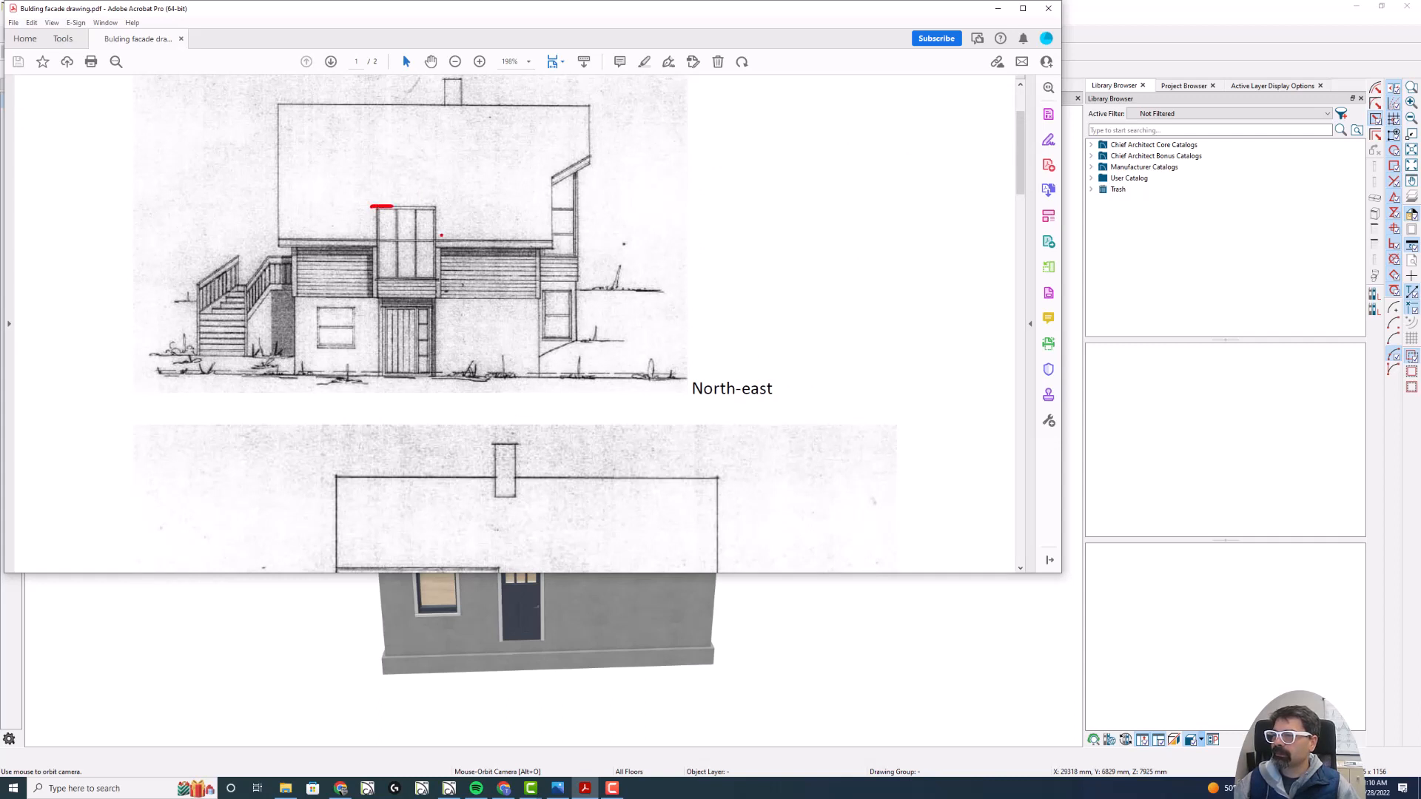
scroll(474, 252, "down", 4)
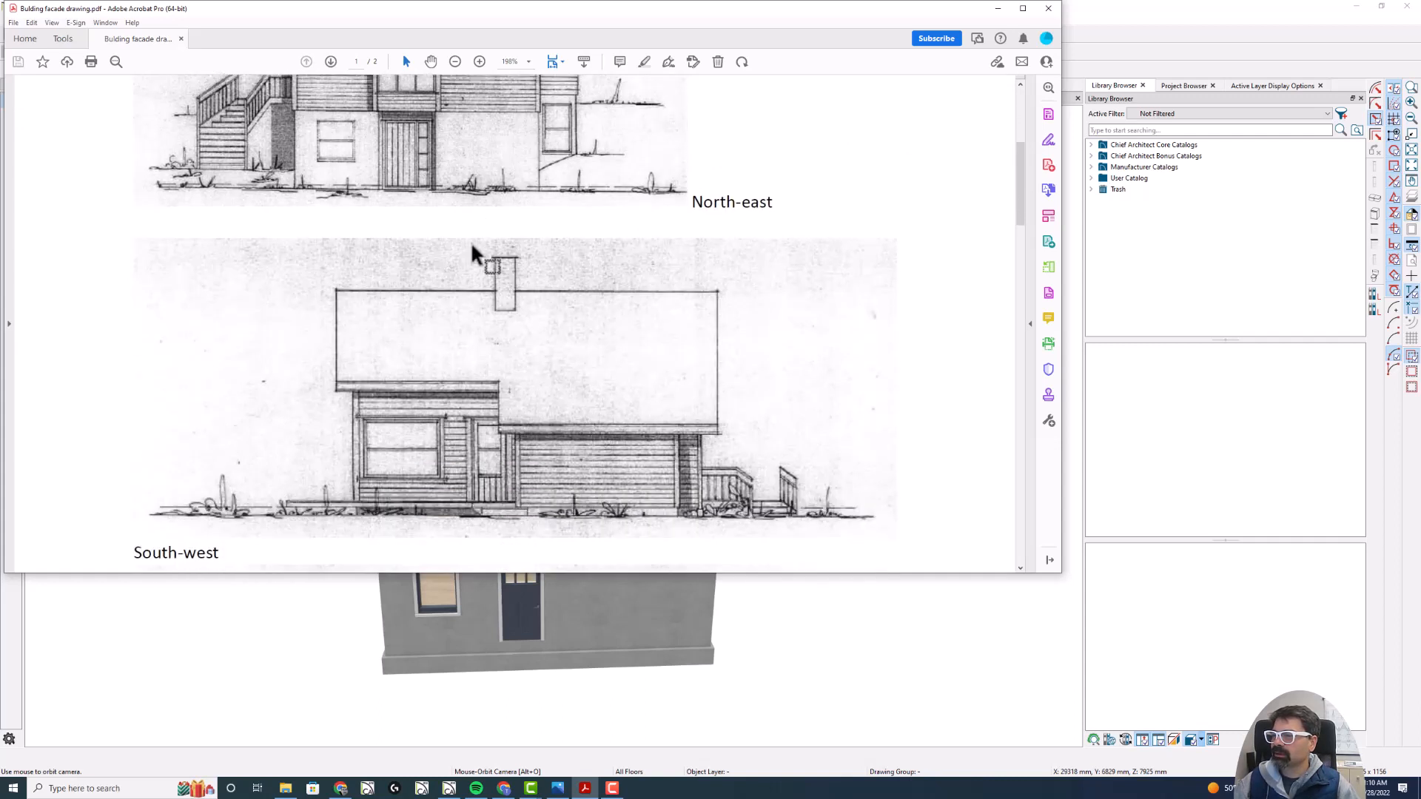
scroll(472, 251, "down", 9)
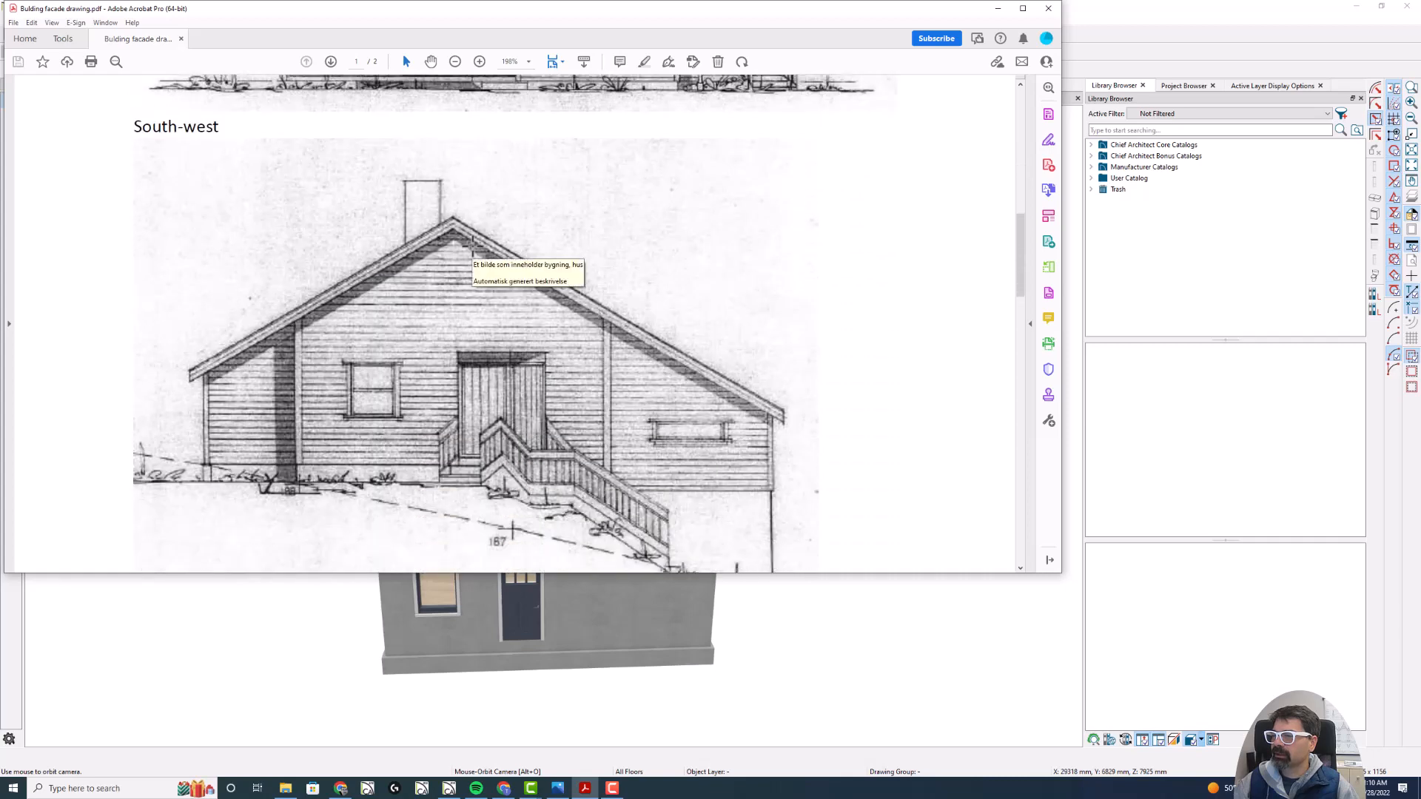
scroll(471, 250, "down", 3)
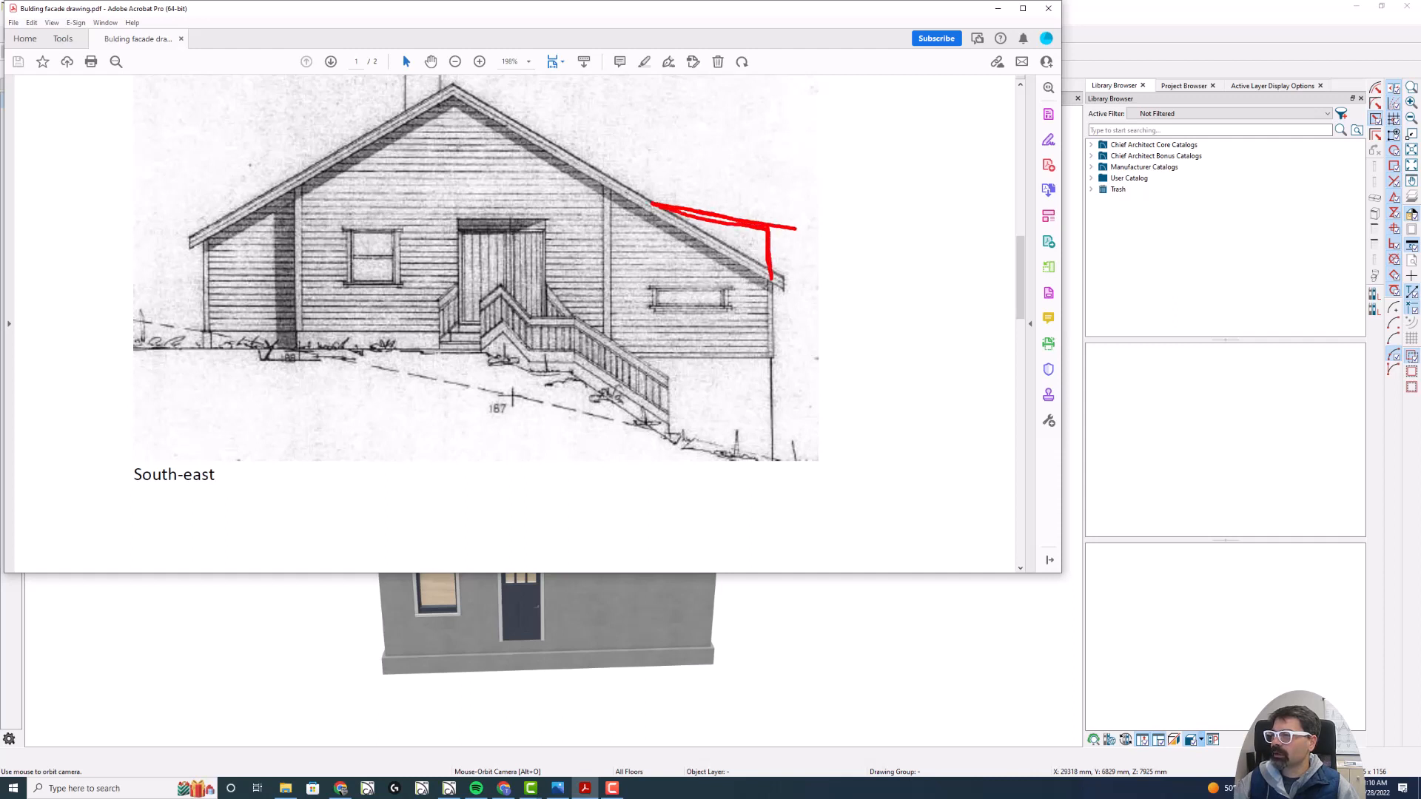
key("Escape")
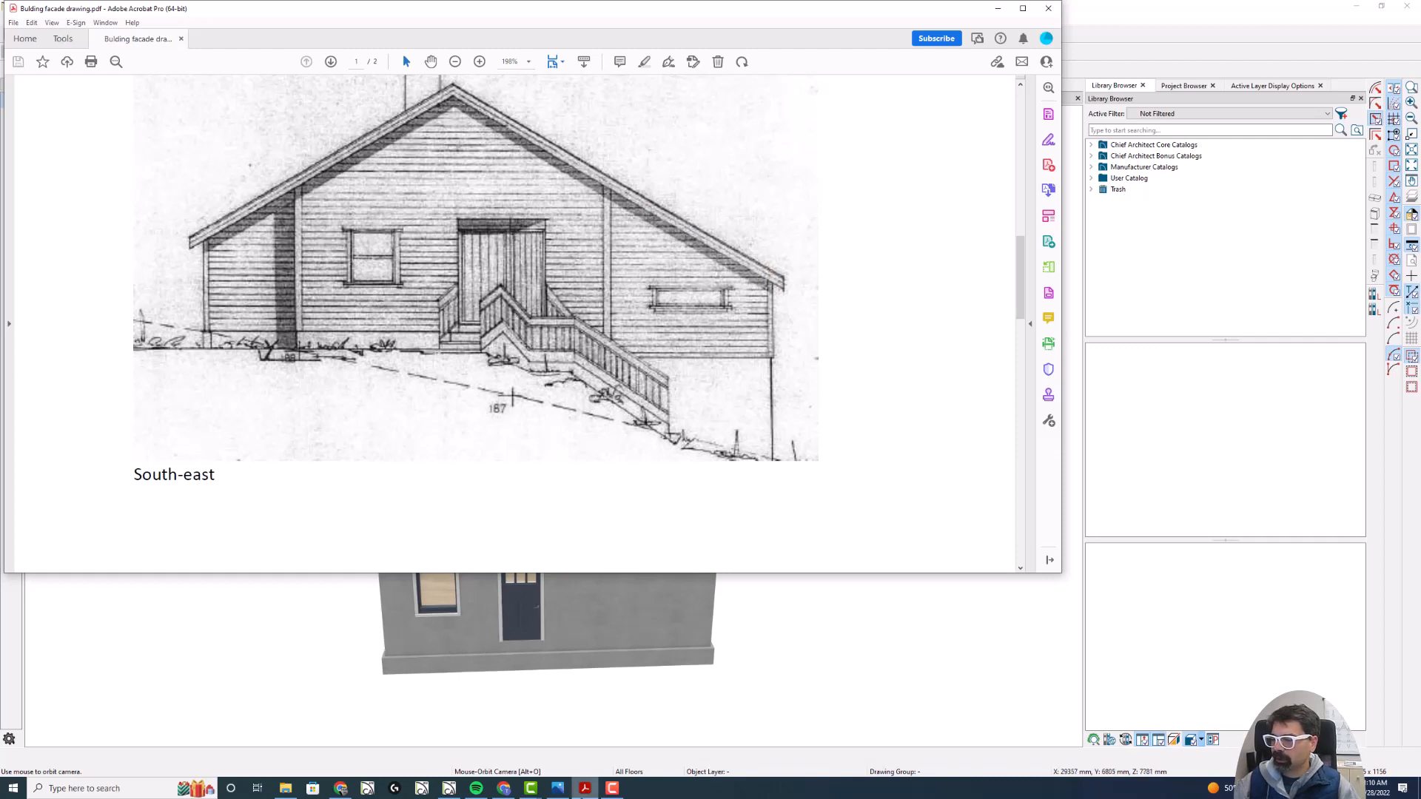
left_click(558, 788)
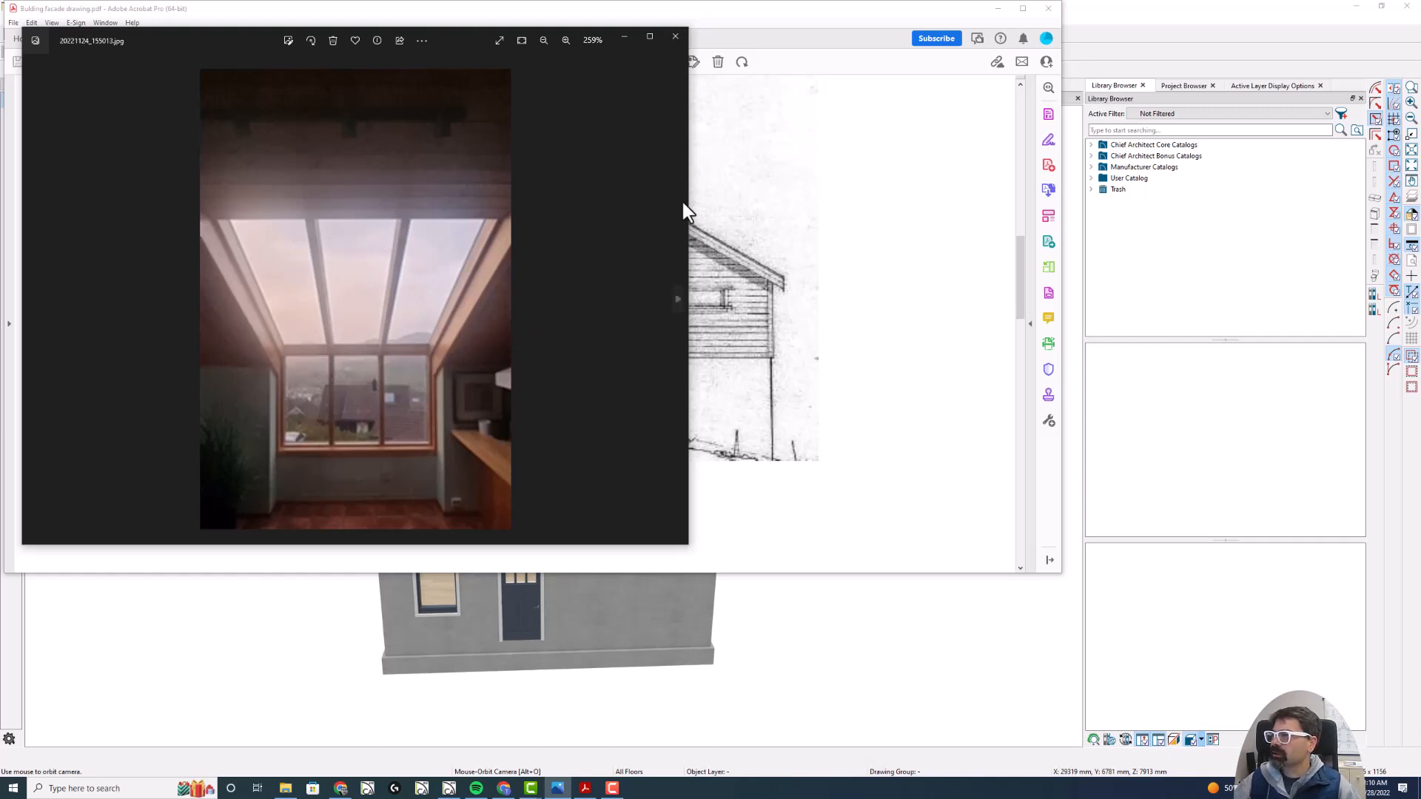
left_click(1100, 40)
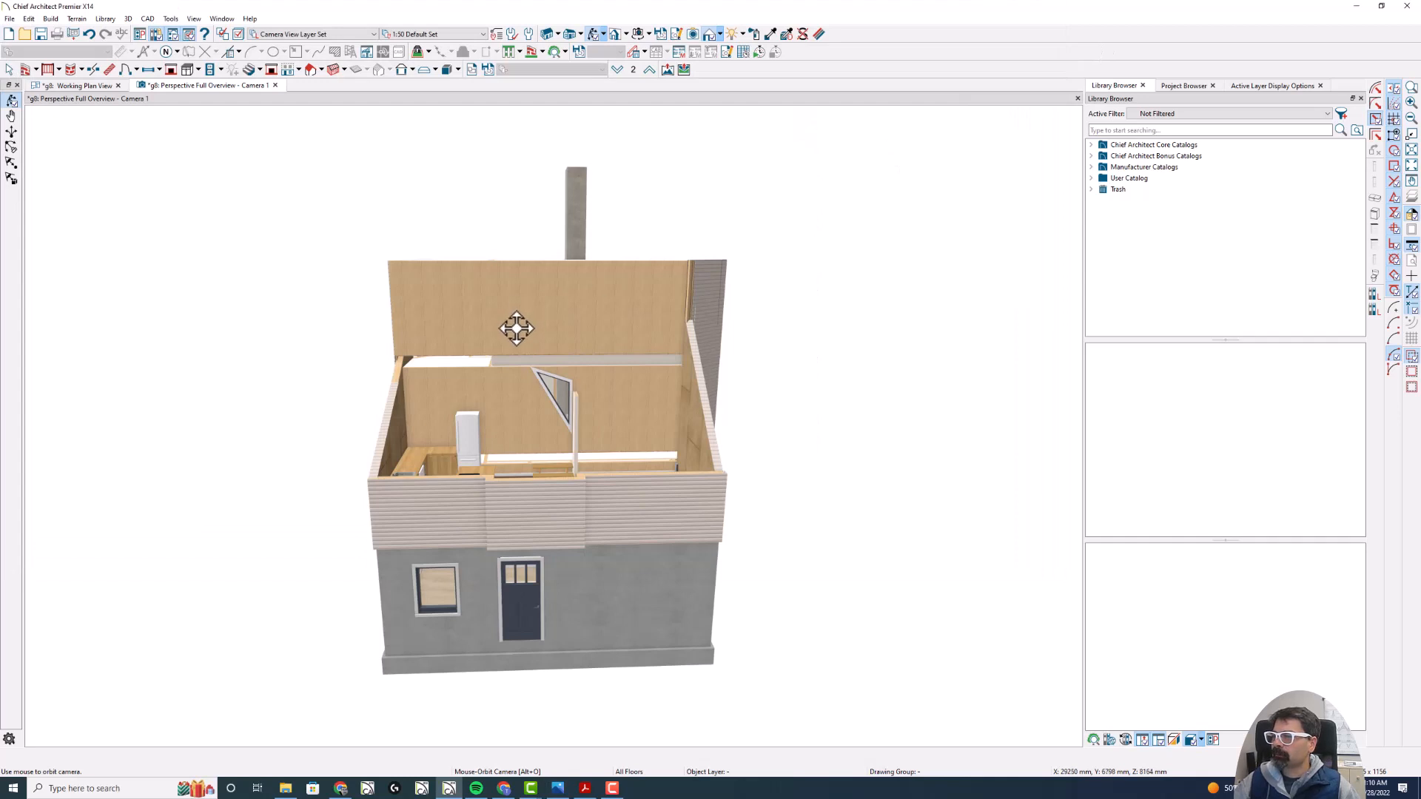
- Enable Default Wall Top Height for the sloped upper wall beside the angled corner of the main block
left_click_drag(516, 328, 348, 359)
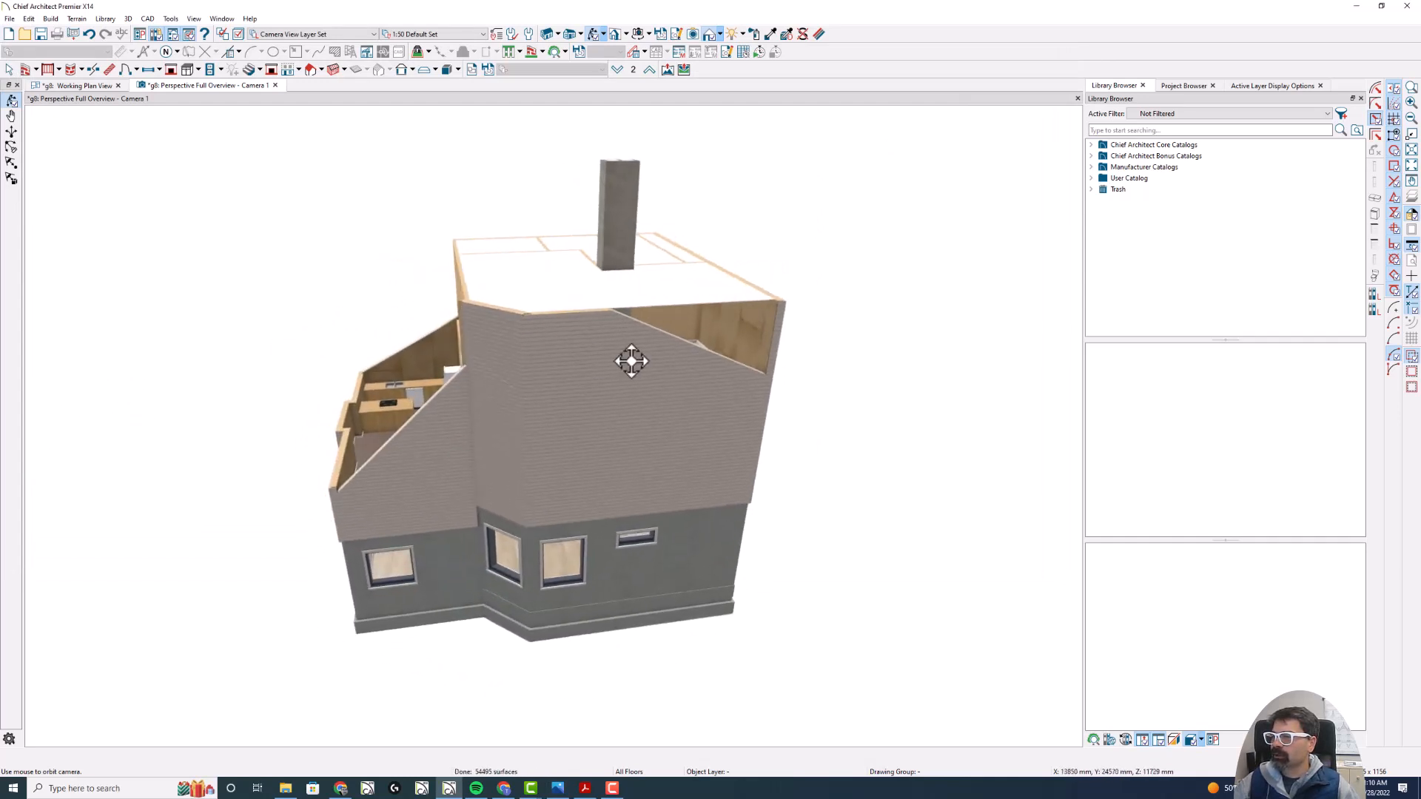
left_click(675, 354)
left_click(426, 422)
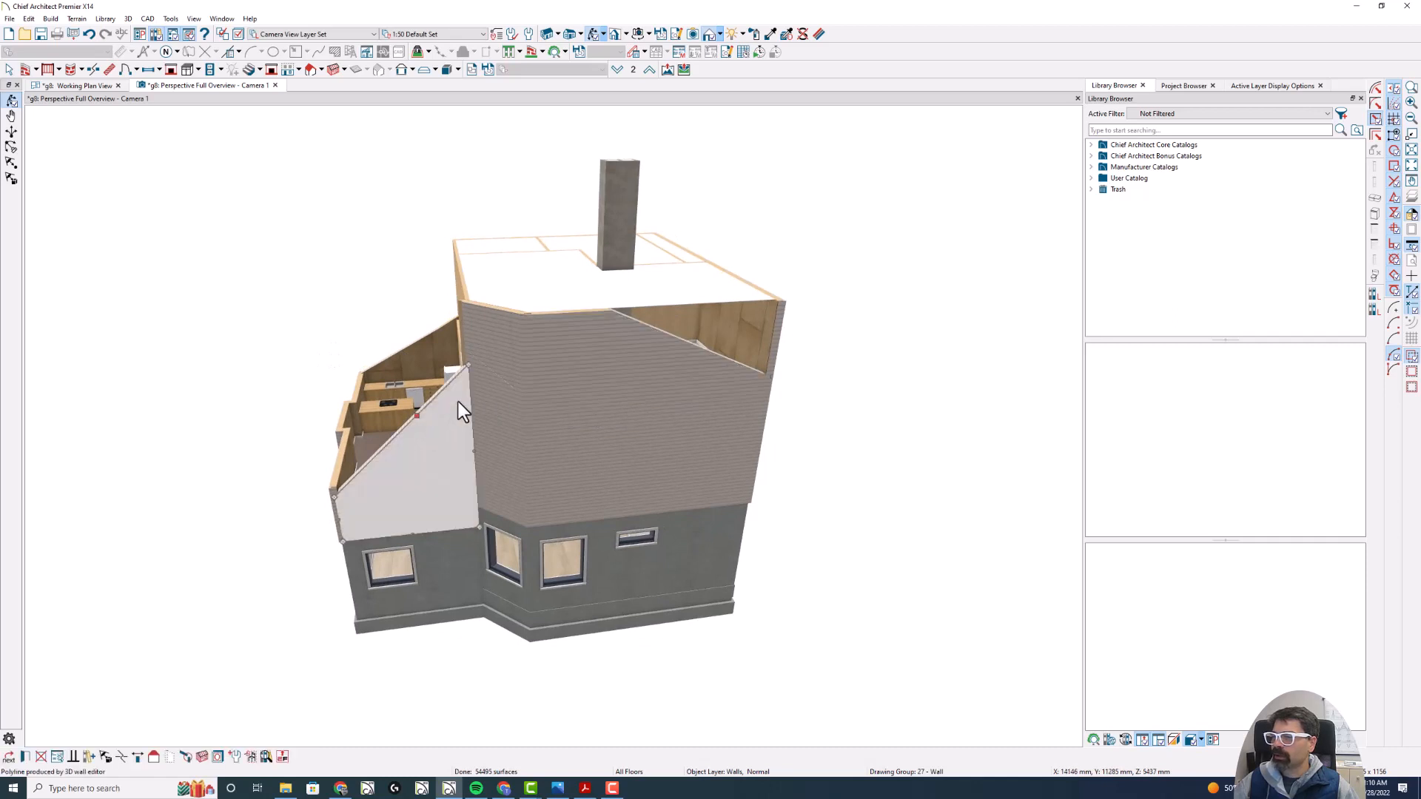
left_click(639, 339)
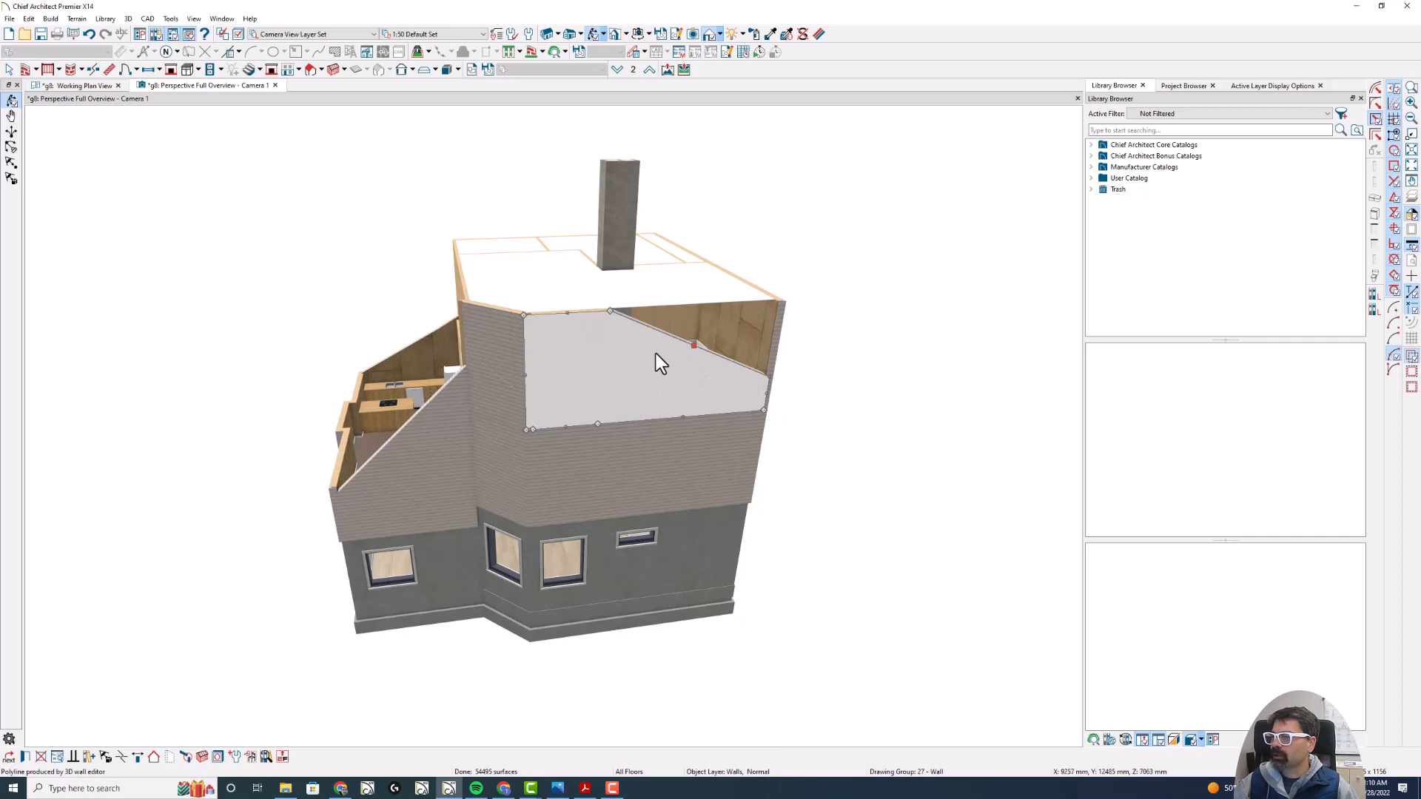
double_click(659, 353)
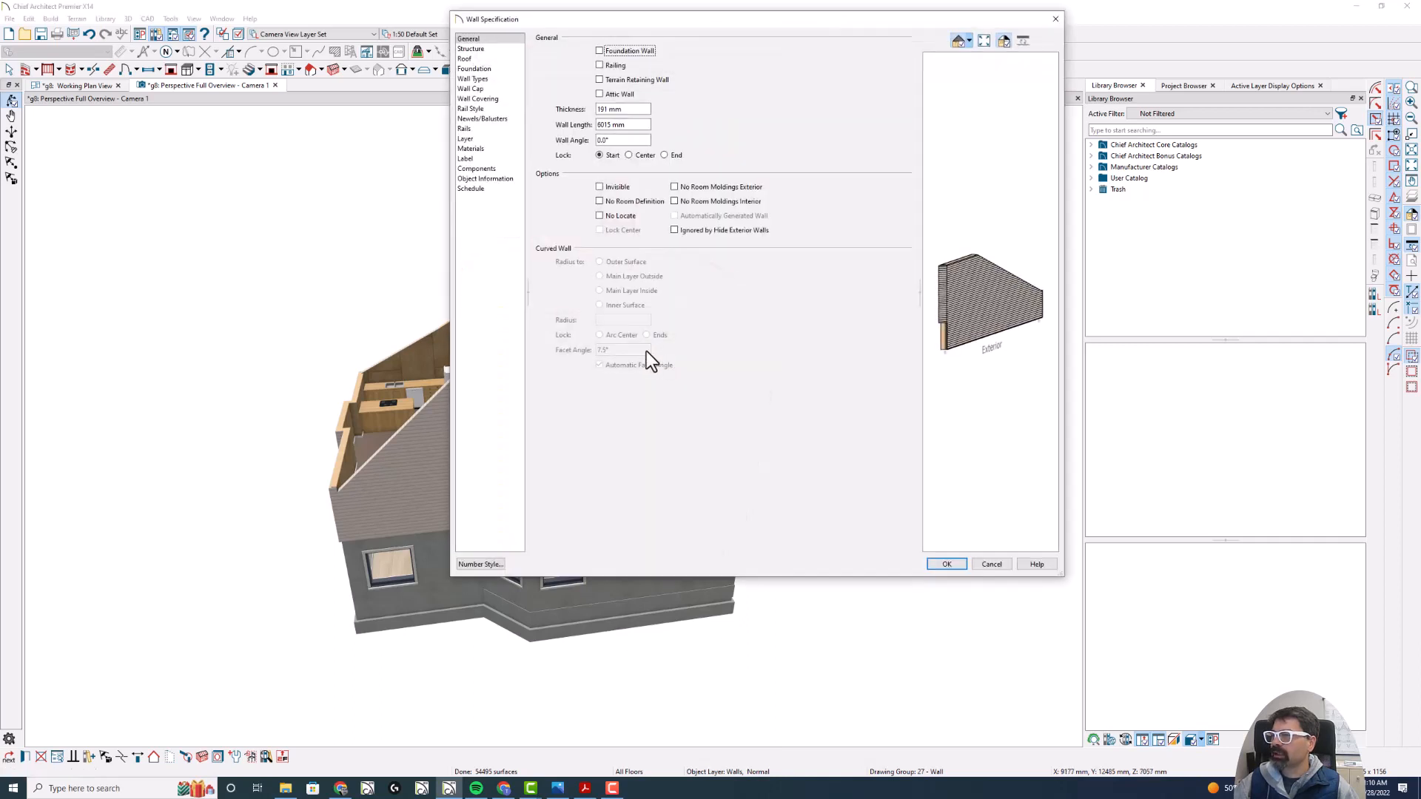
left_click(470, 49)
left_click(585, 51)
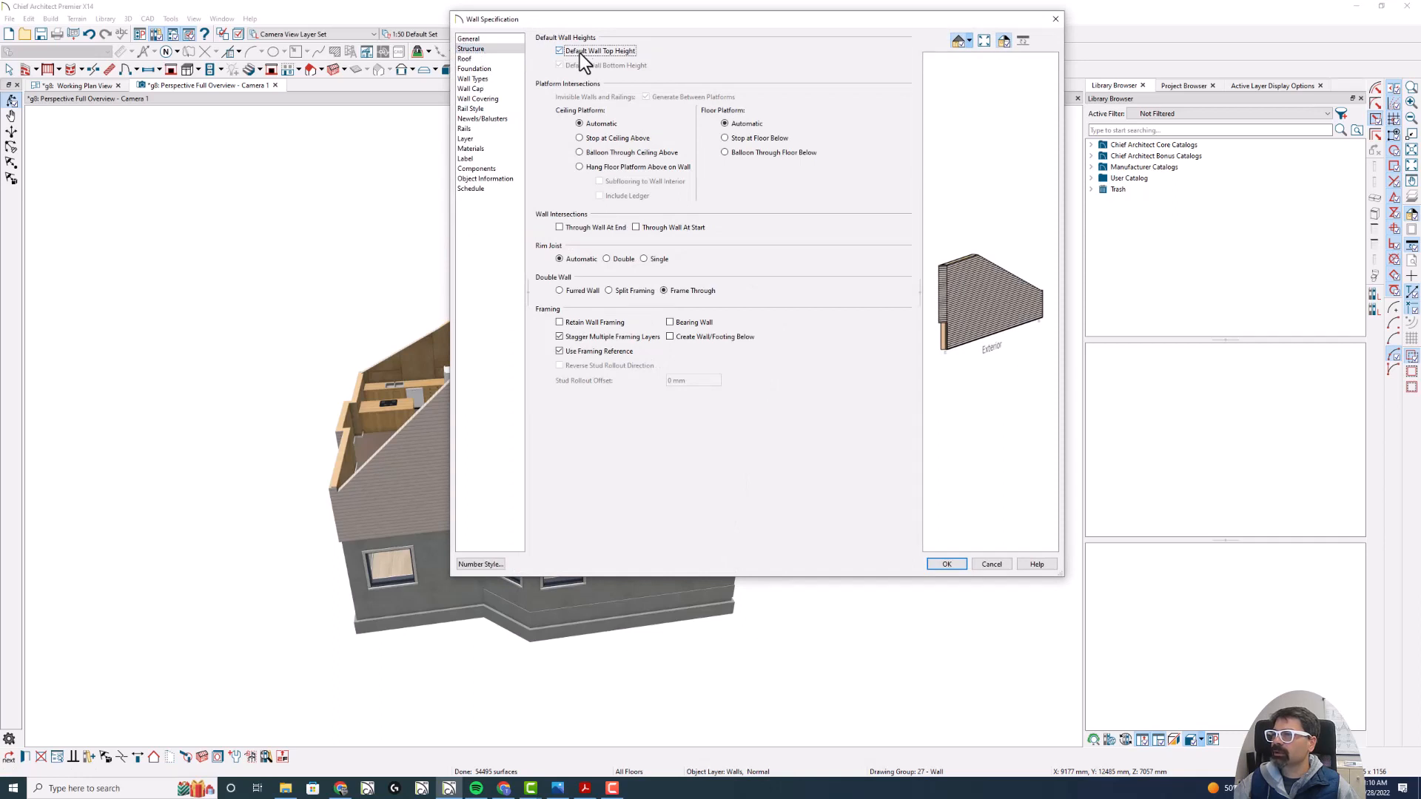
key("Return")
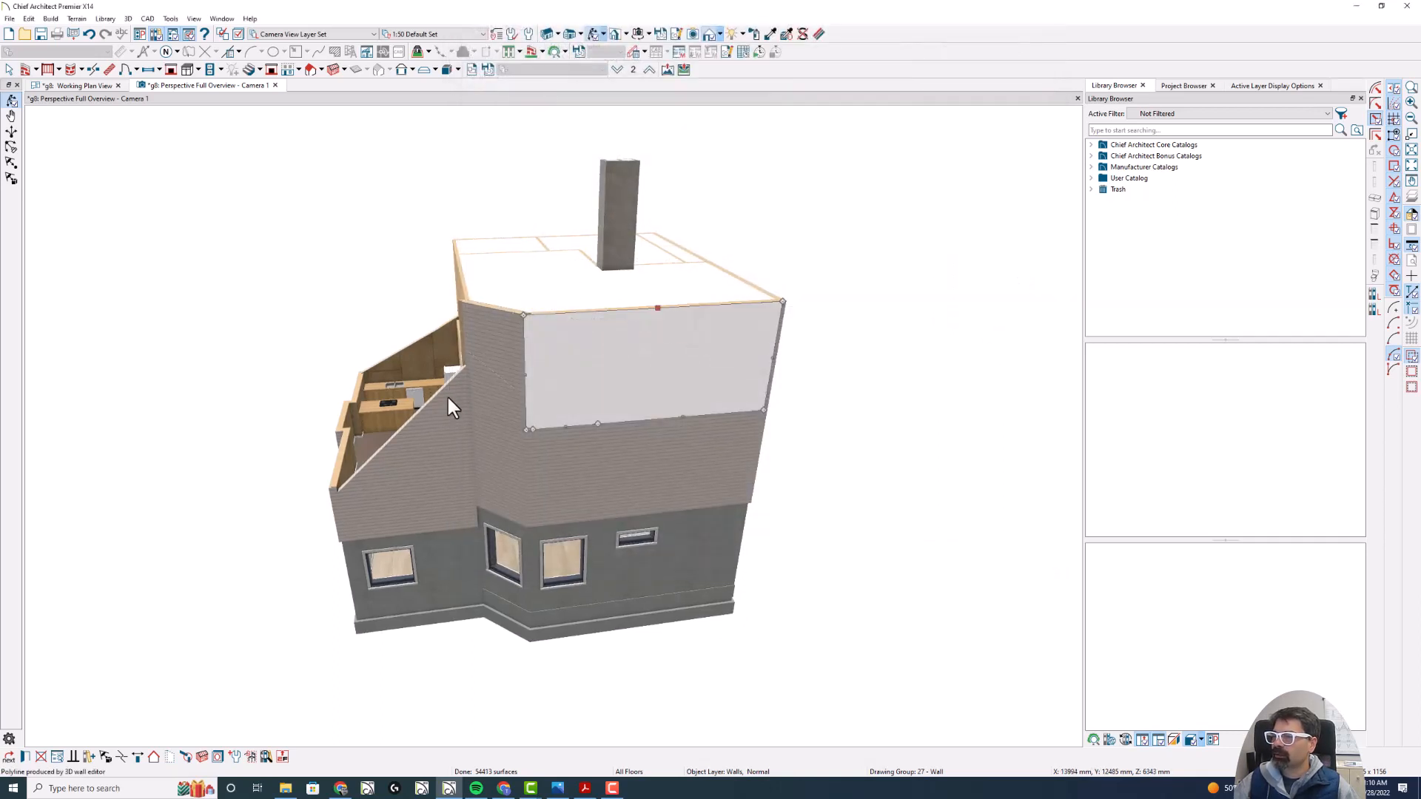
- Enable Default Wall Top Height for both sloped side walls of the kitchen wing together
left_click(441, 406)
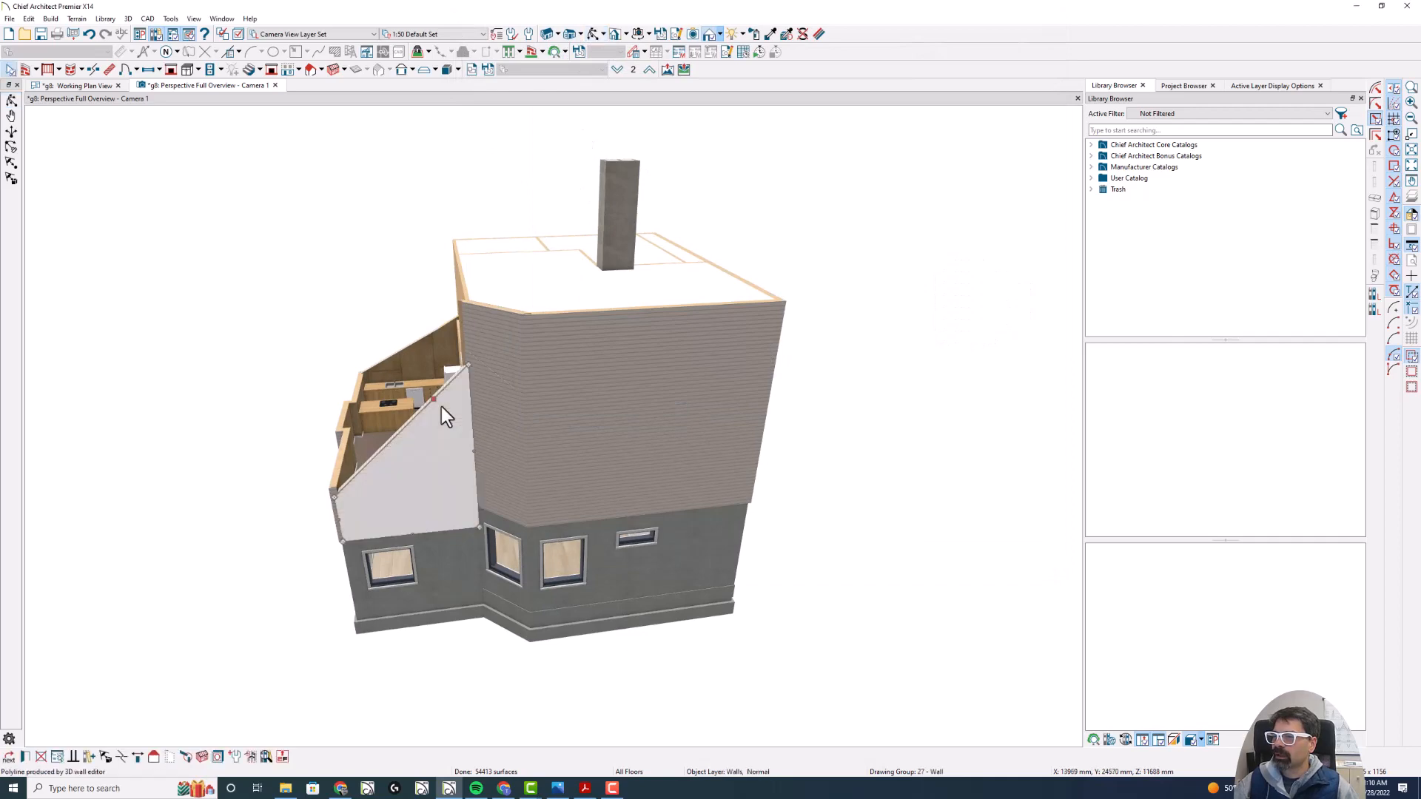
left_click(431, 342, "shift")
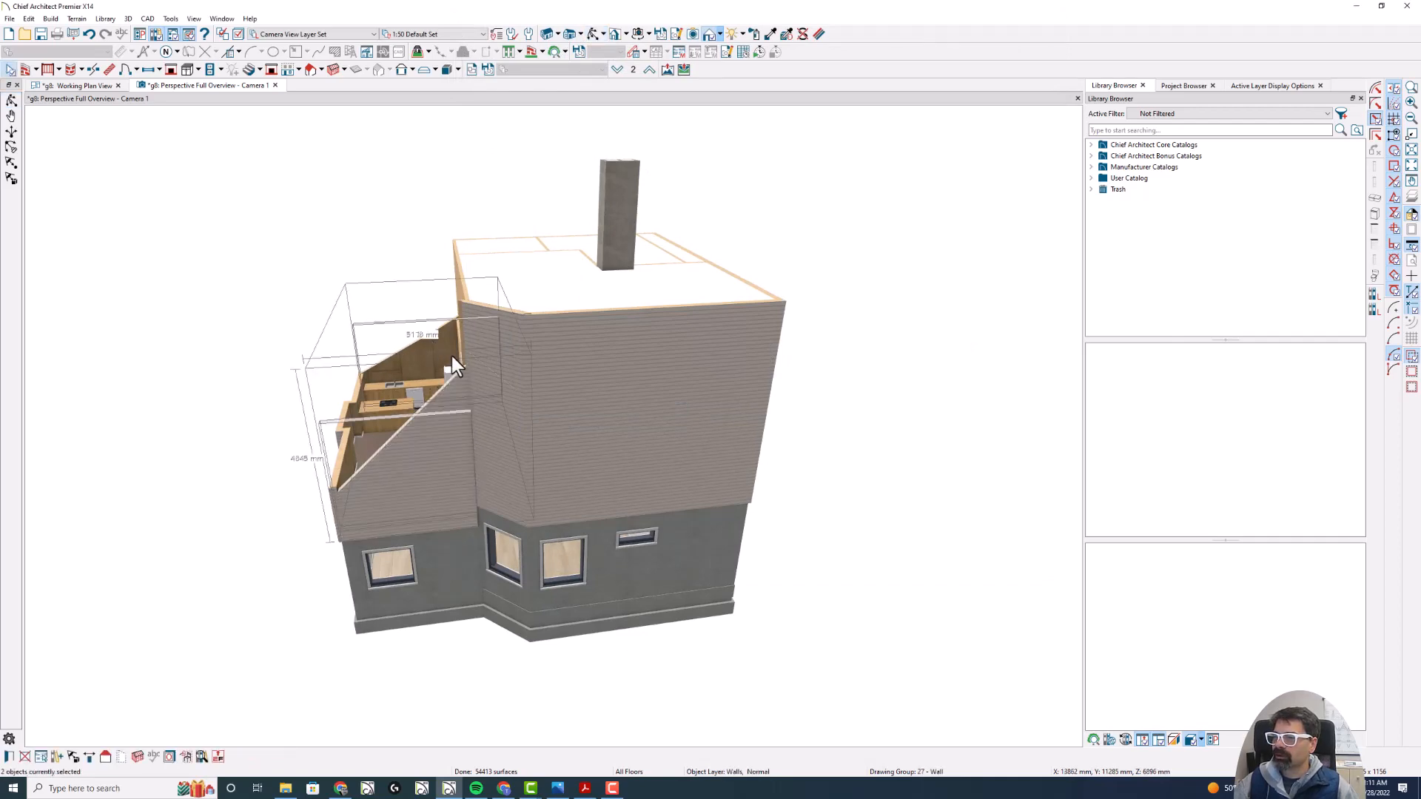
double_click(451, 362)
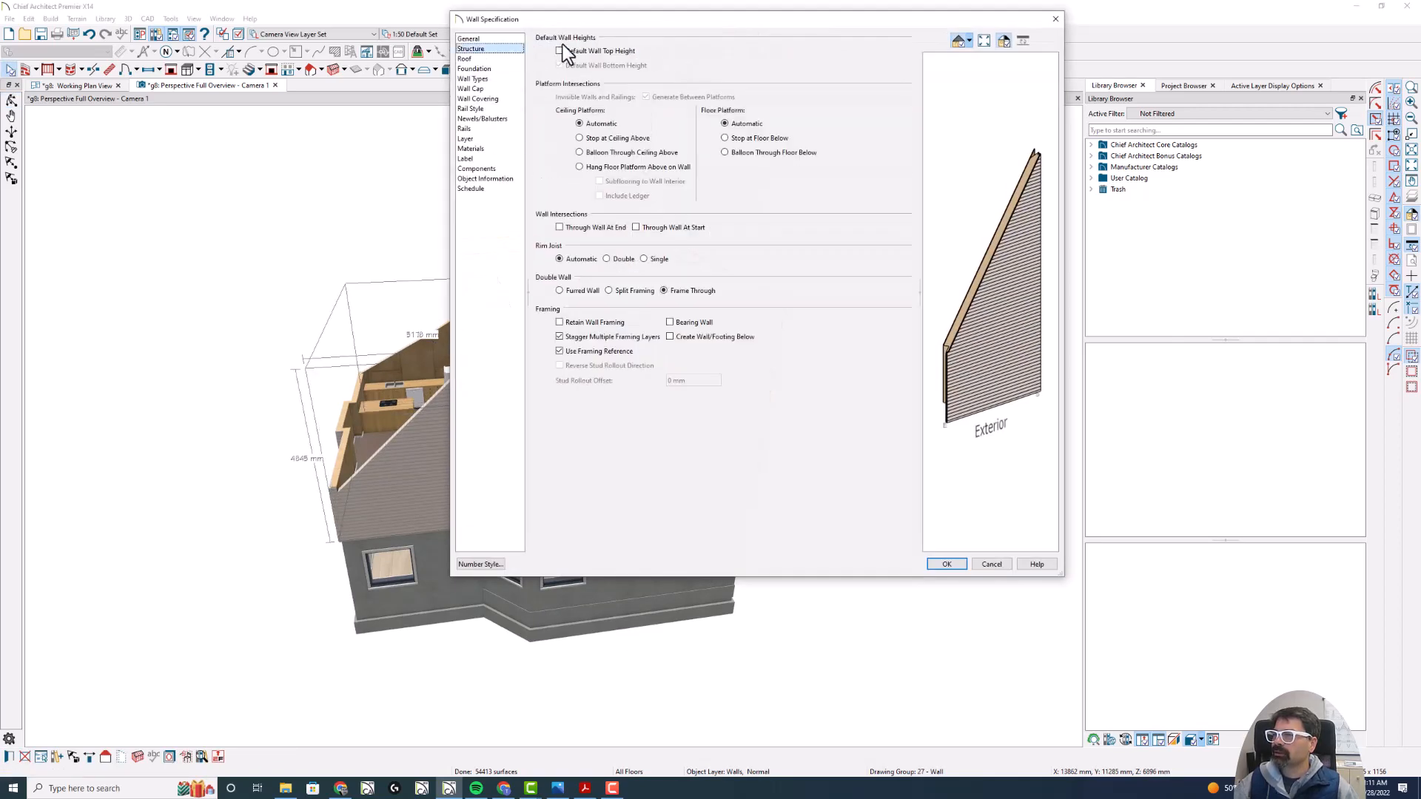
left_click(560, 51)
key("Return")
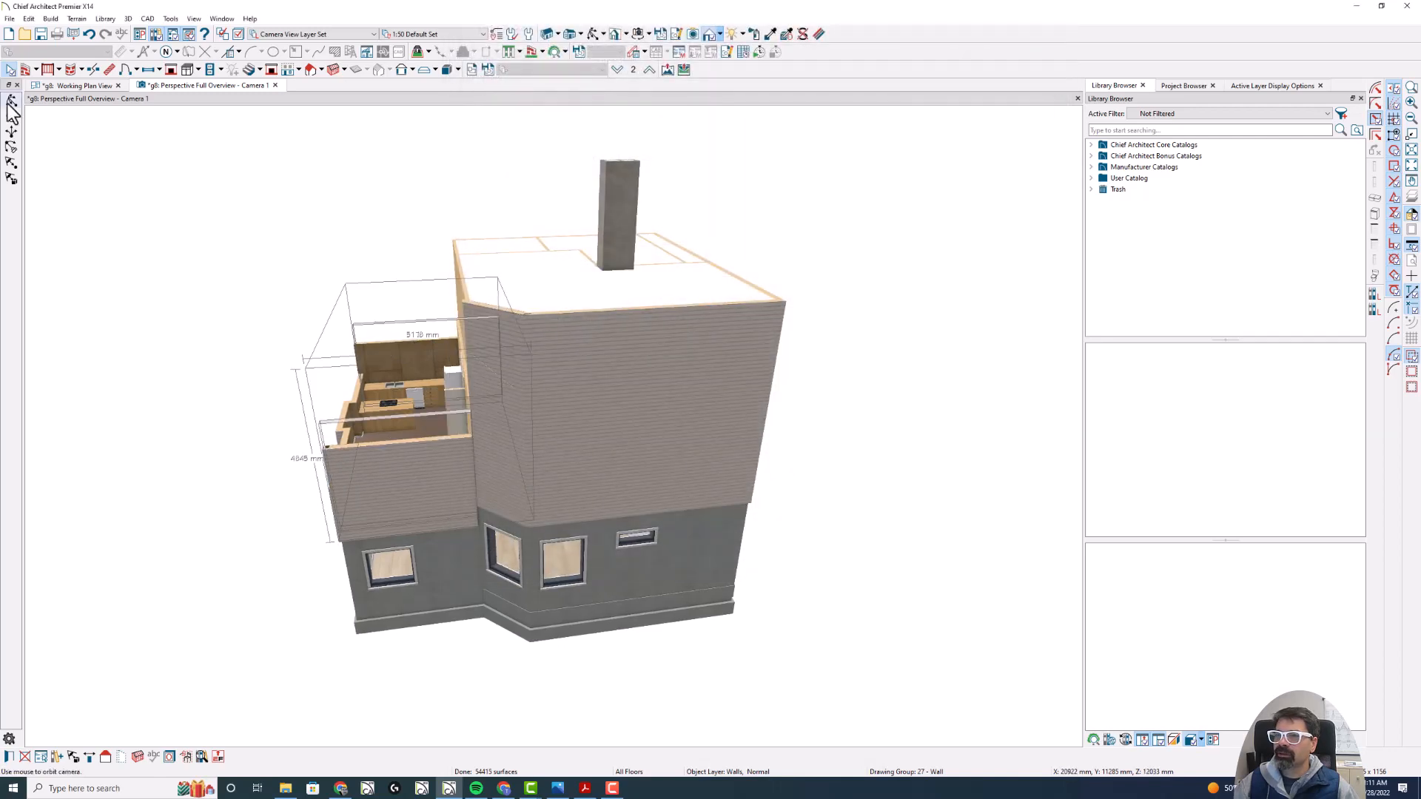
- Align the upper section of the angled corner wall with the wall below it
left_click(11, 102)
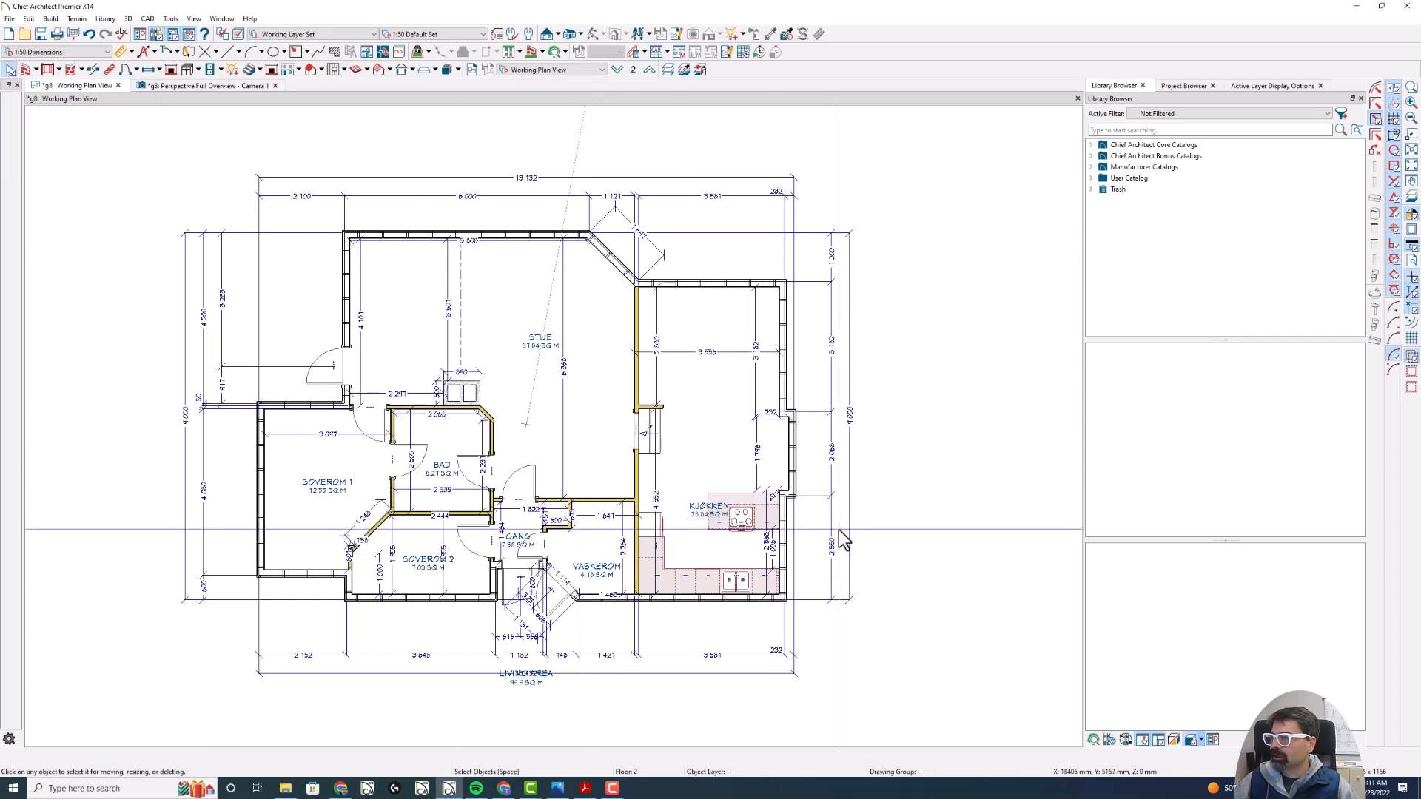
left_click_drag(974, 396, 1044, 397)
mouse_move(629, 281)
left_mouse_down()
mouse_move(582, 238)
mouse_move(511, 245)
left_mouse_up()
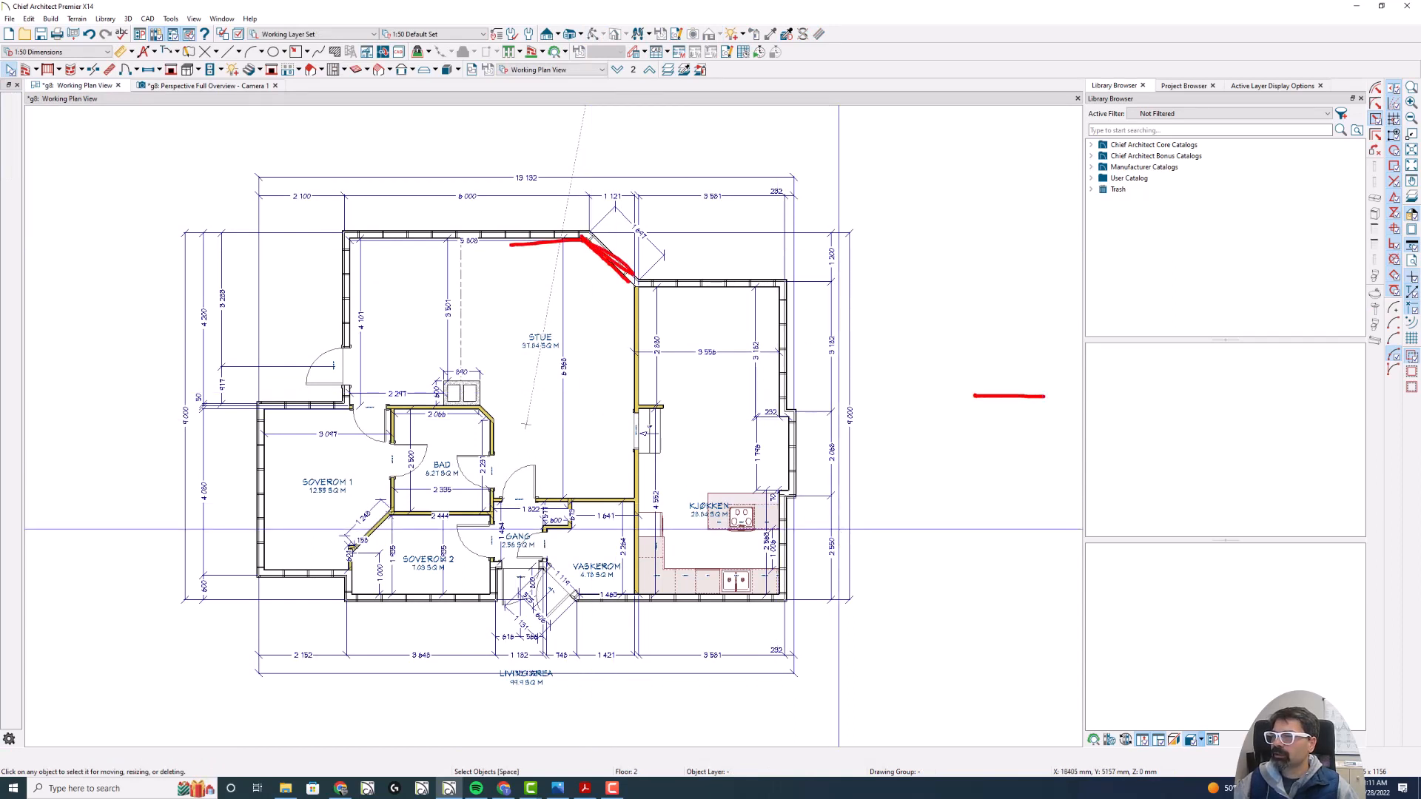
left_click(234, 86)
mouse_move(498, 362)
left_mouse_down()
mouse_move(563, 367)
mouse_move(641, 414)
mouse_move(606, 398)
left_mouse_up()
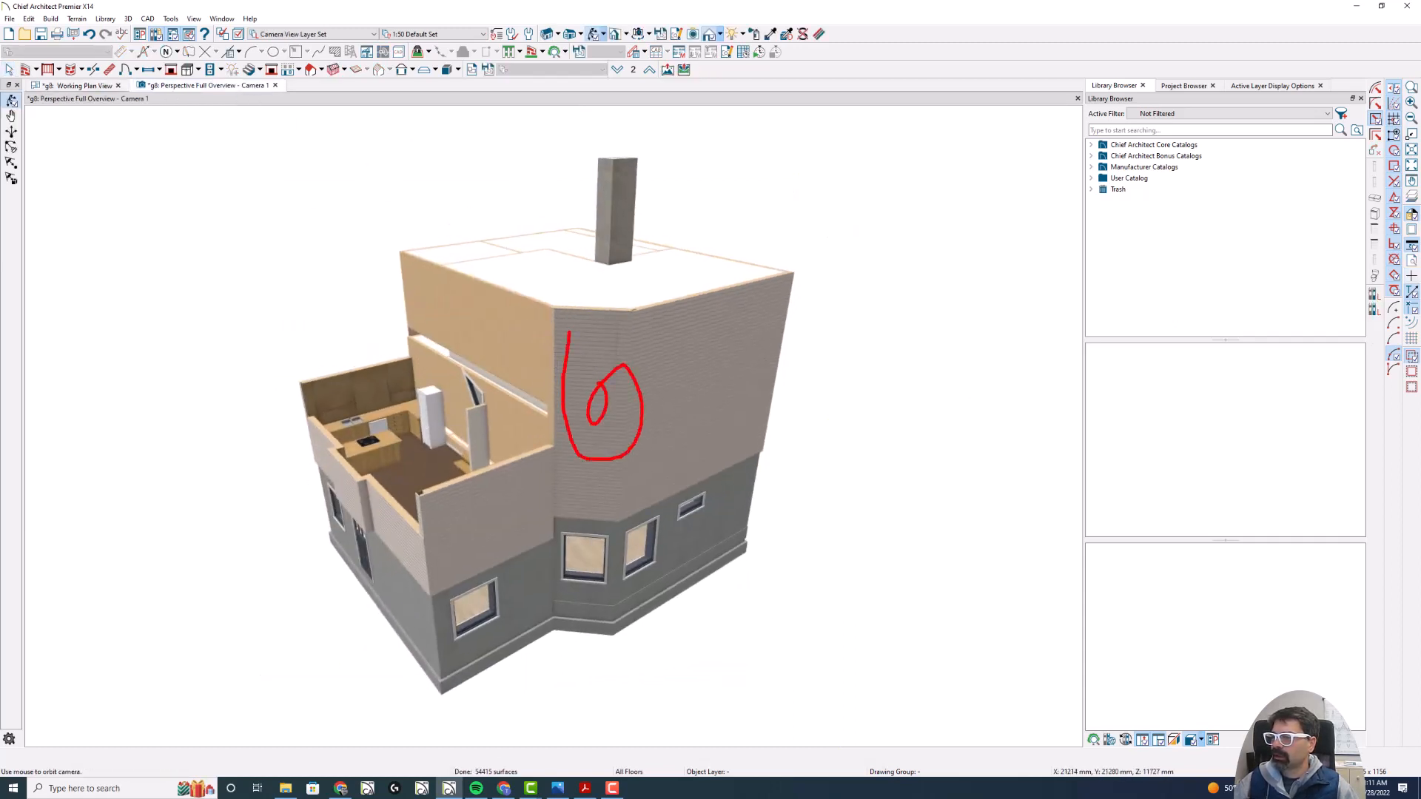
key("Escape")
left_click(589, 321)
left_click(589, 405)
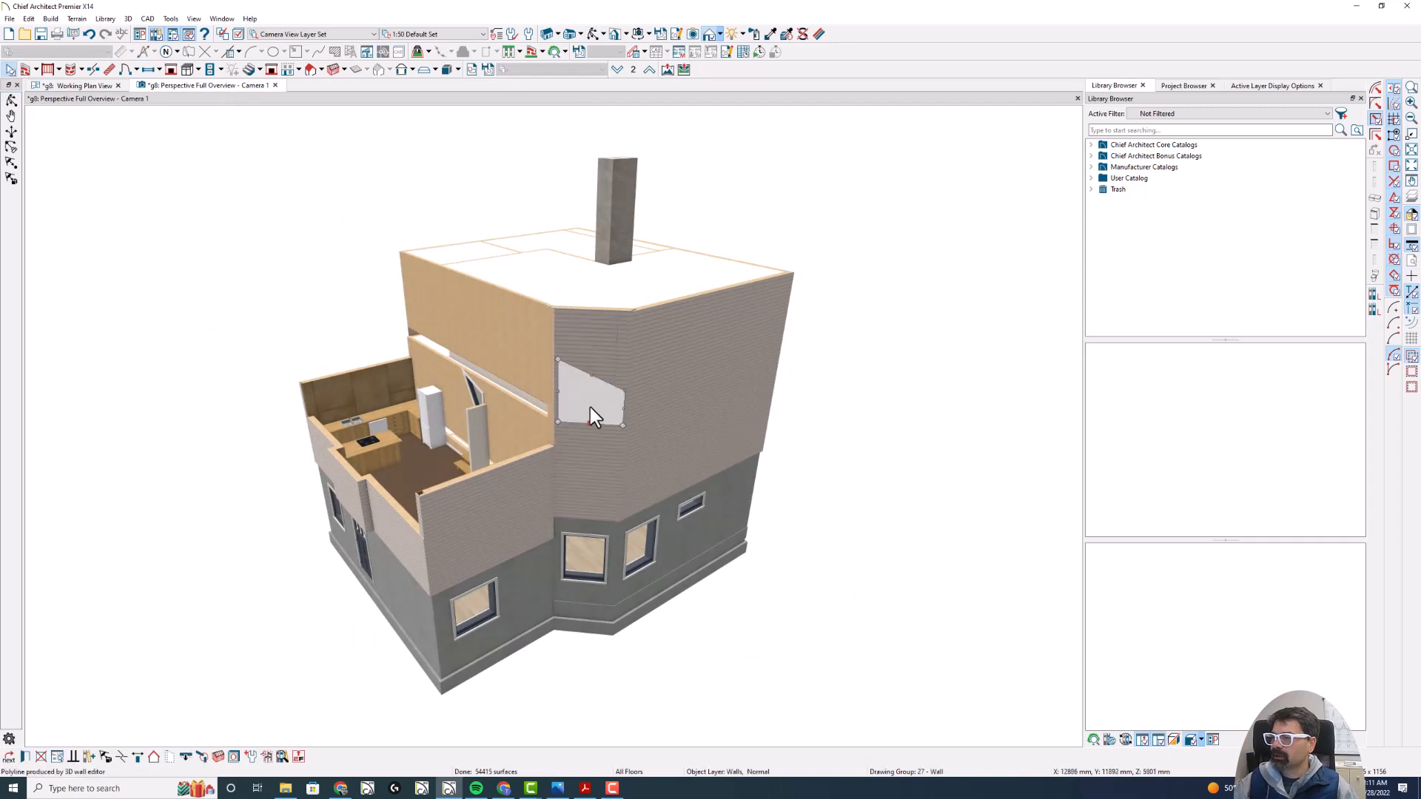
left_click(580, 336)
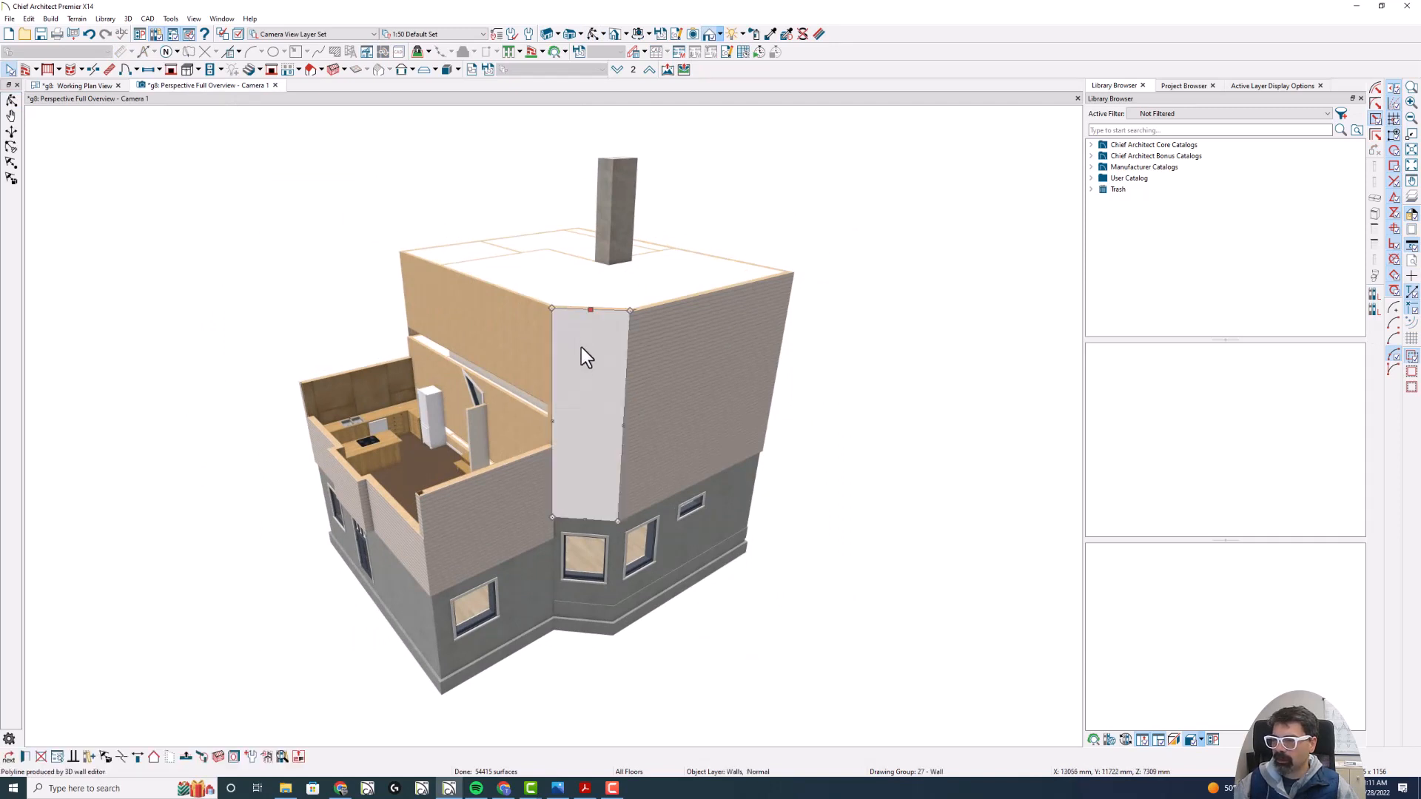
key("Escape")
left_click(587, 387)
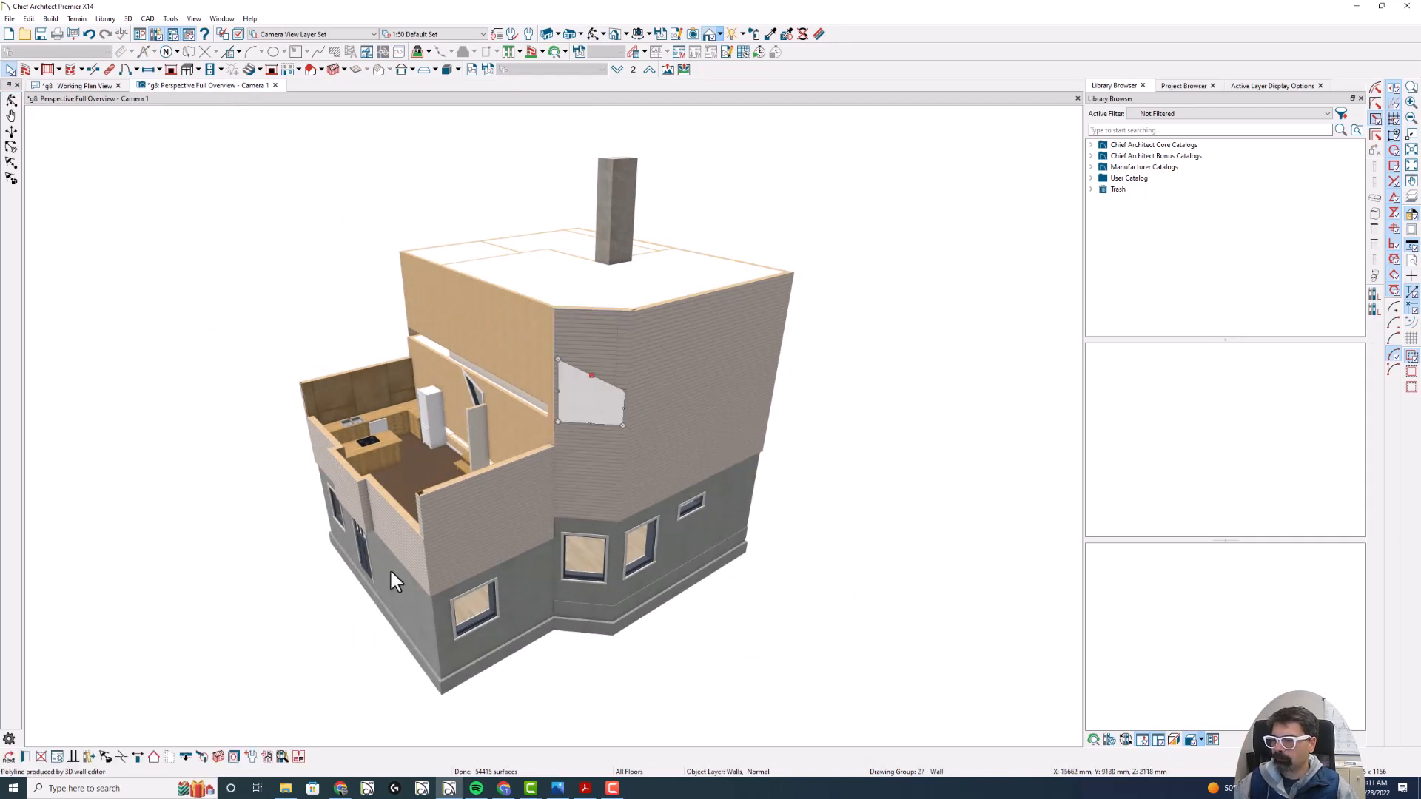
left_click(186, 756)
- Enable Default Wall Top Height for the upper section of the angled corner wall
double_click(622, 335)
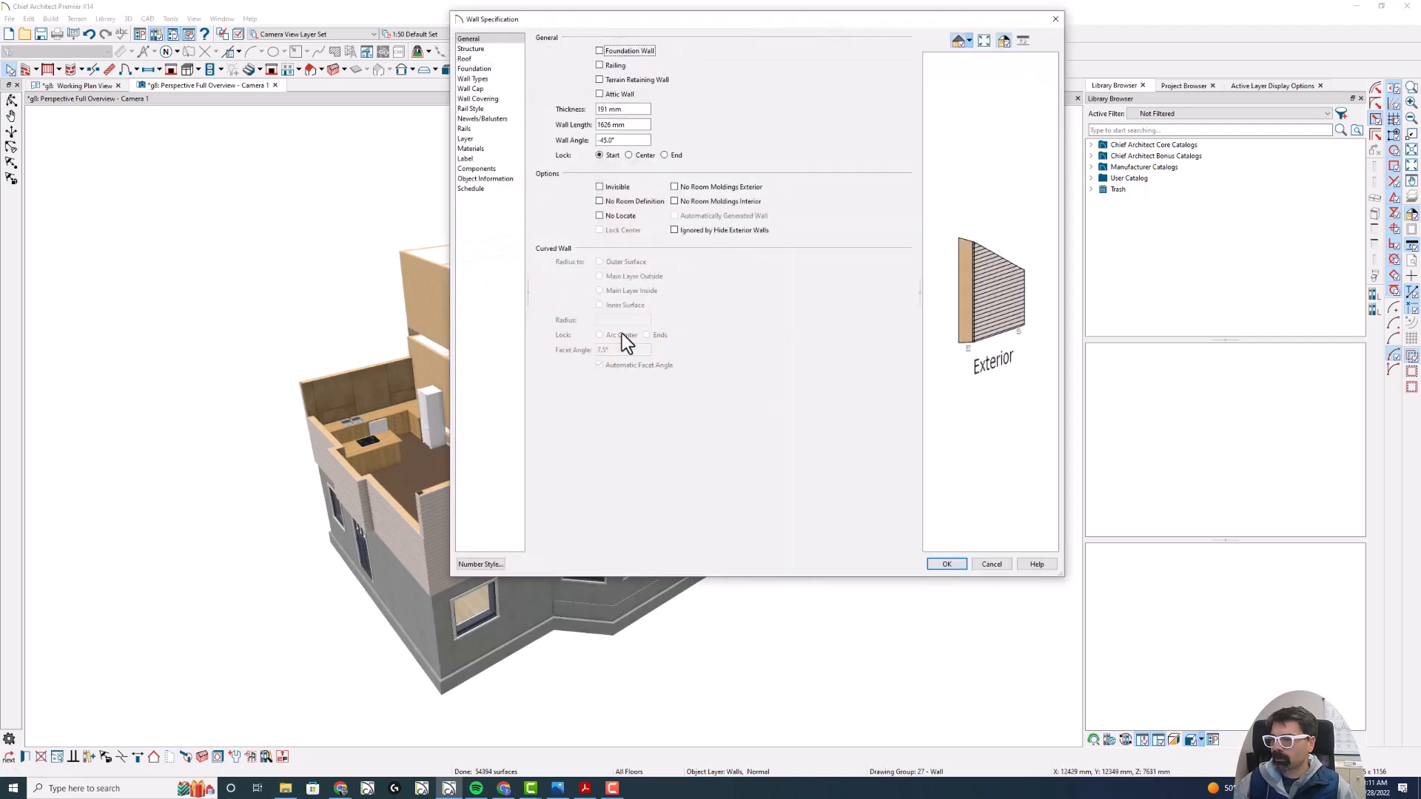
left_click(509, 58)
left_click(506, 50)
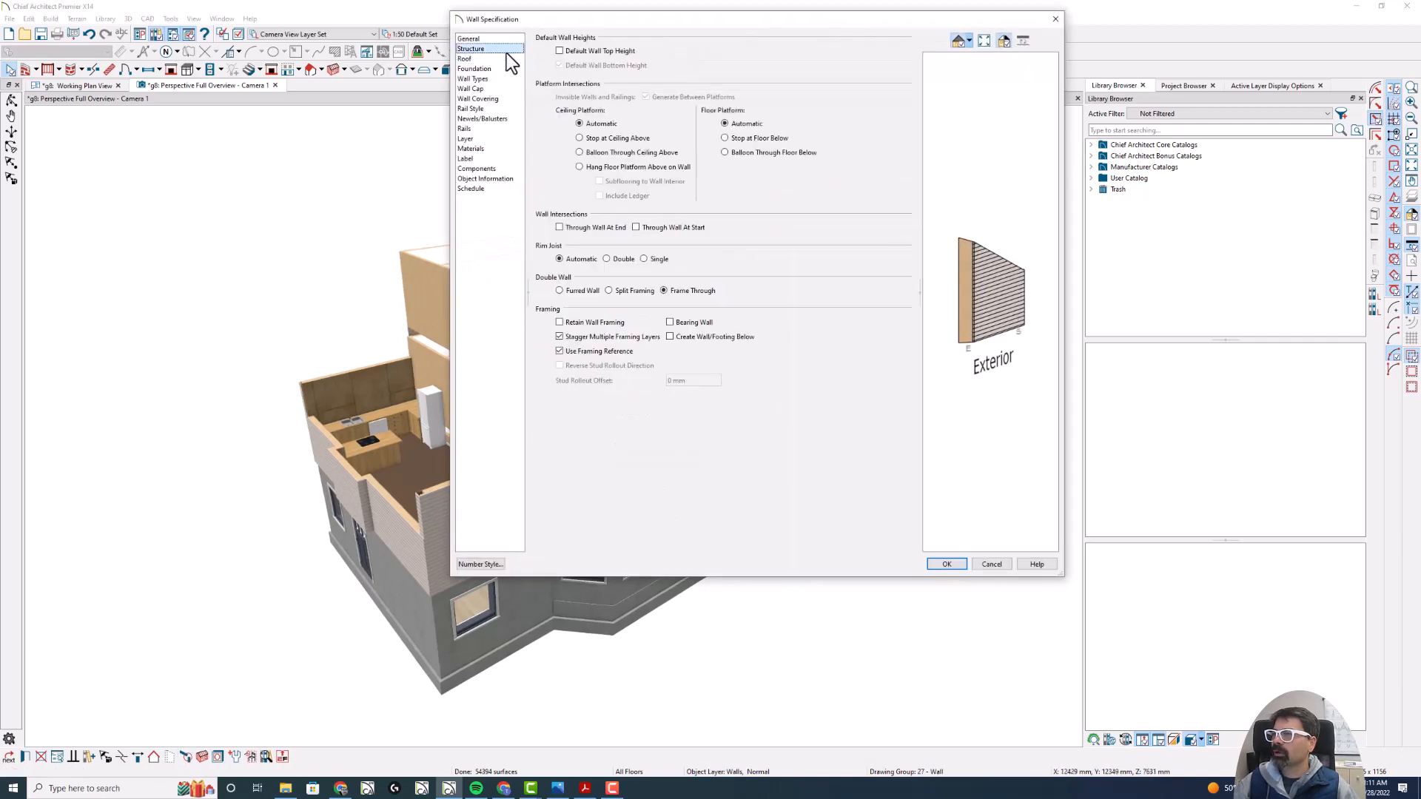
left_click(632, 51)
key("Return")
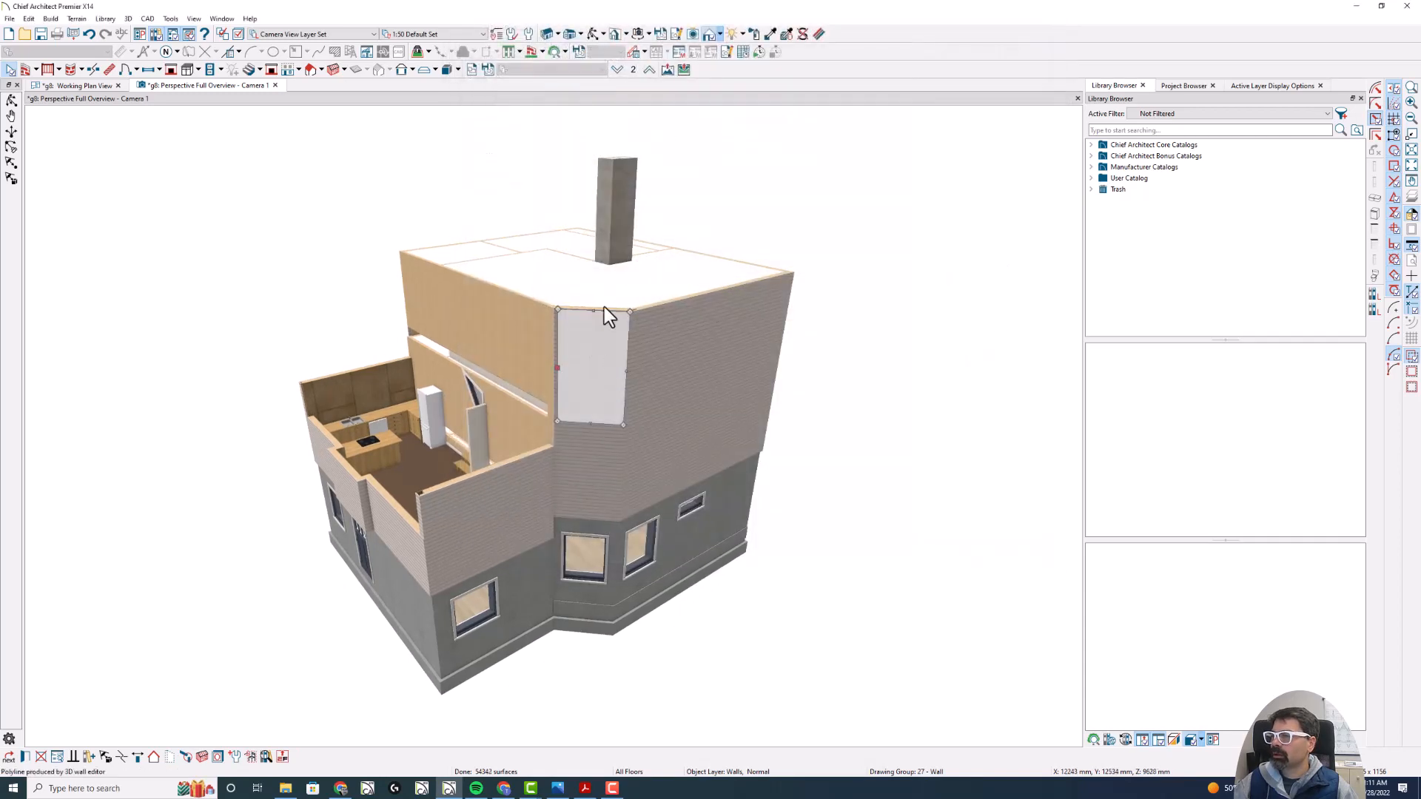
- Enable Default Wall Top Height for the second-floor angled corner wall directly above the lower-floor windows
left_click(568, 459)
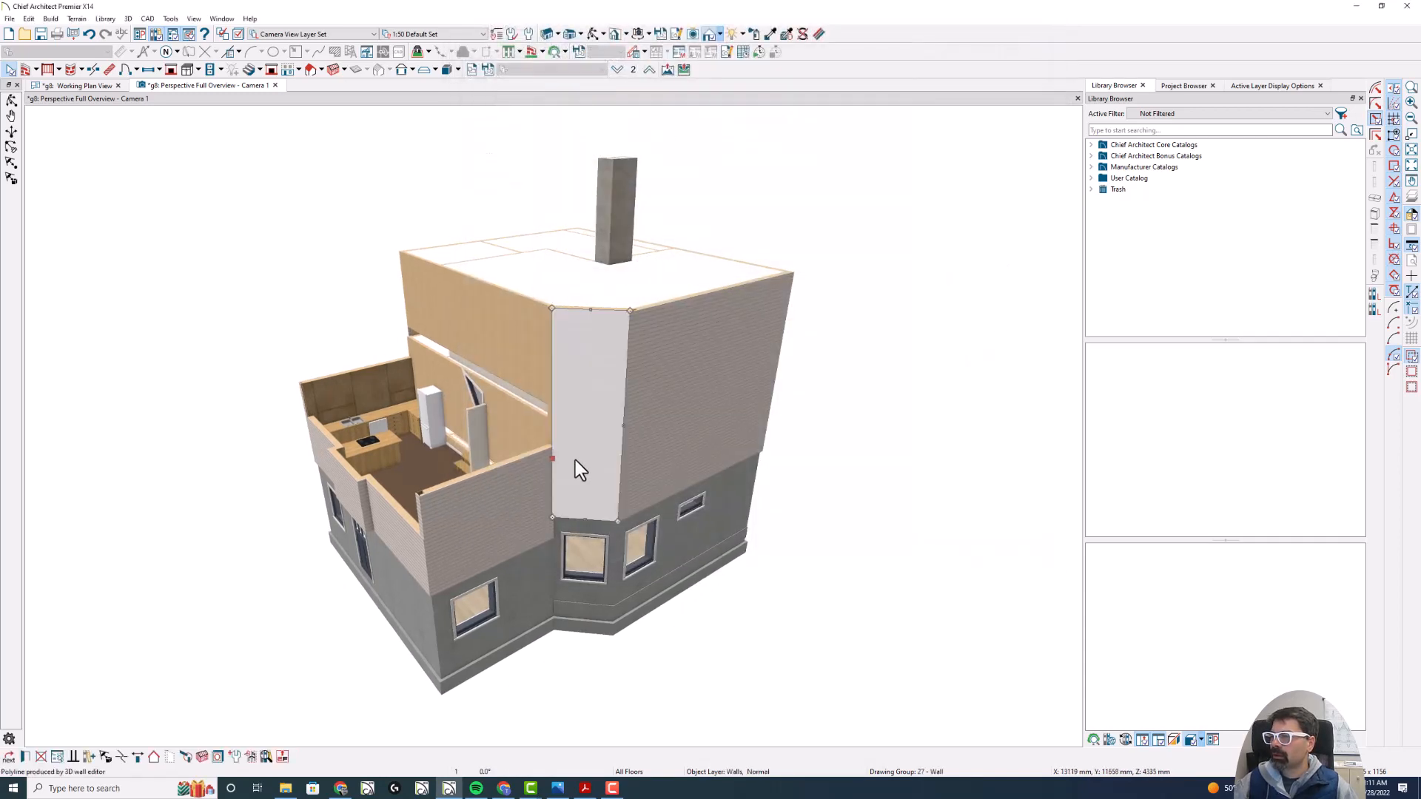
left_click(482, 49)
left_click(600, 52)
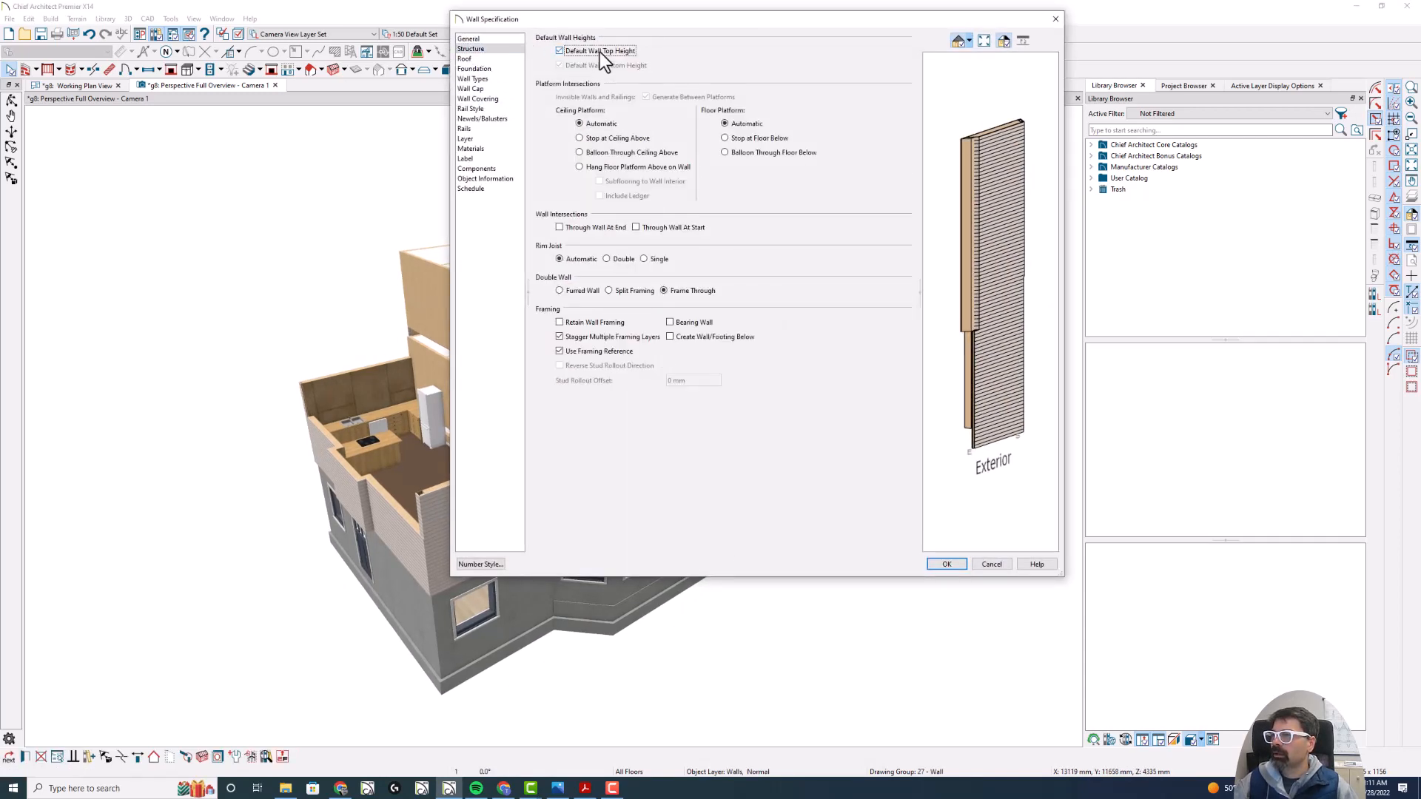
key("Return")
- Enable Default Wall Top Height and Default Wall Bottom Height for all walls on floor 2 in the working plan
left_click(86, 87)
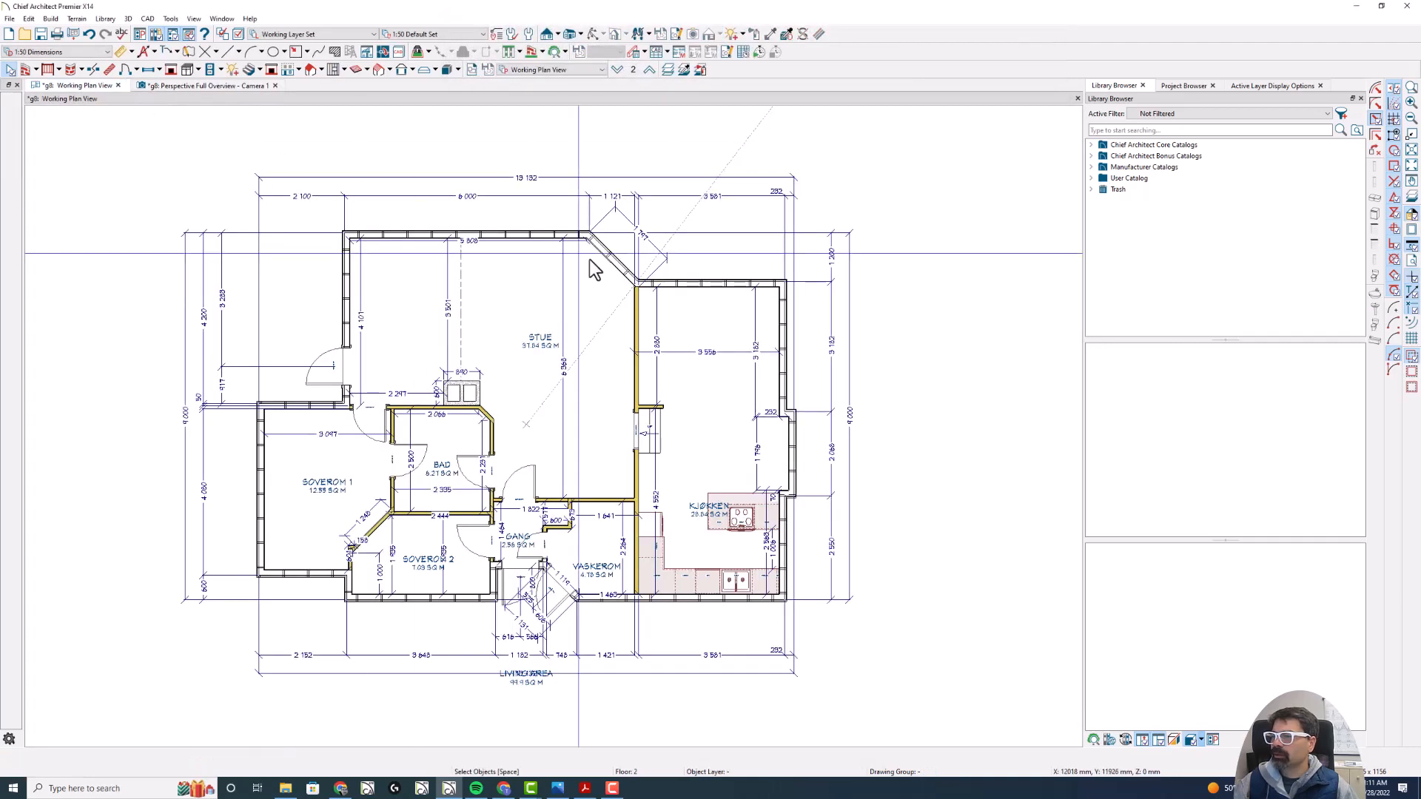
scroll(362, 200, "down", 1)
left_click(26, 69)
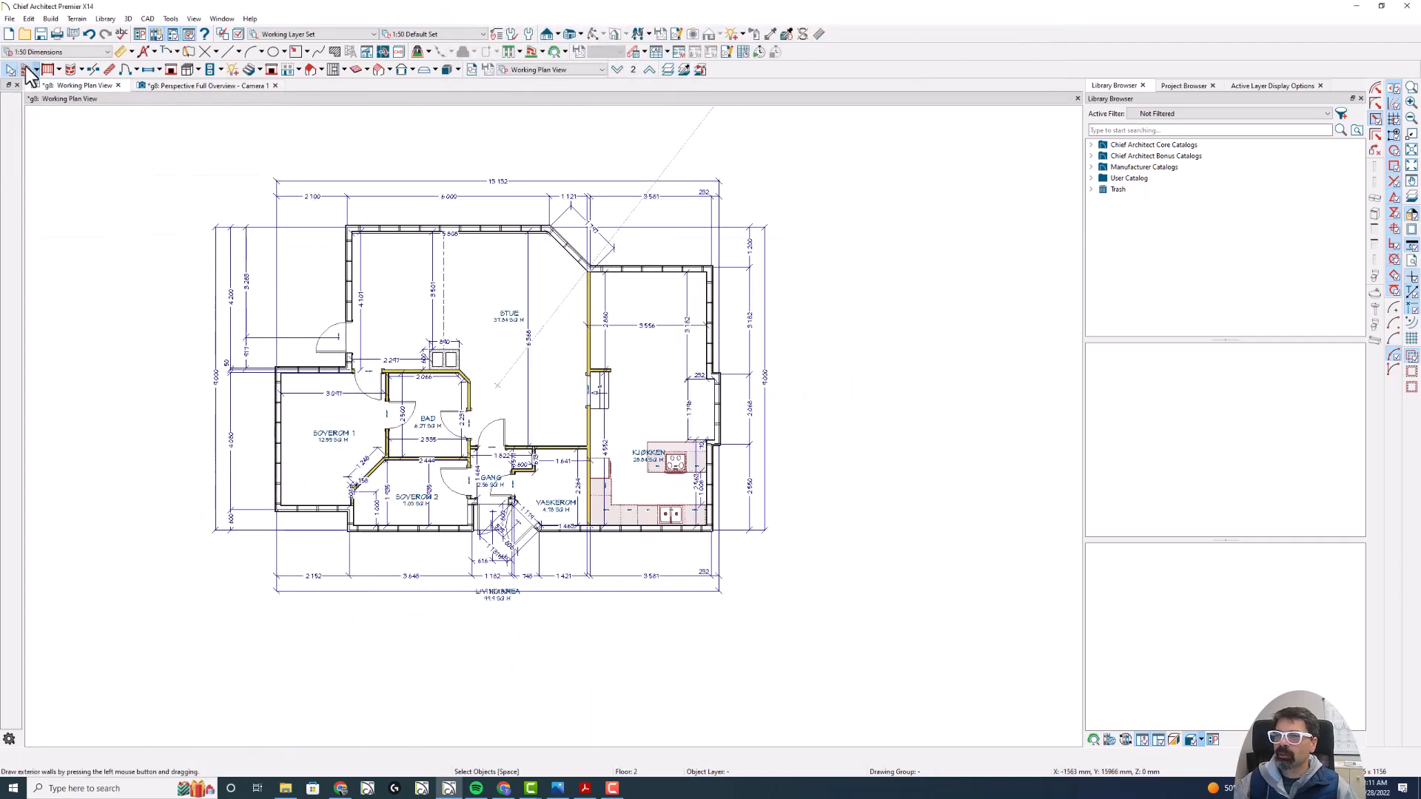
left_click_drag(175, 177, 799, 608)
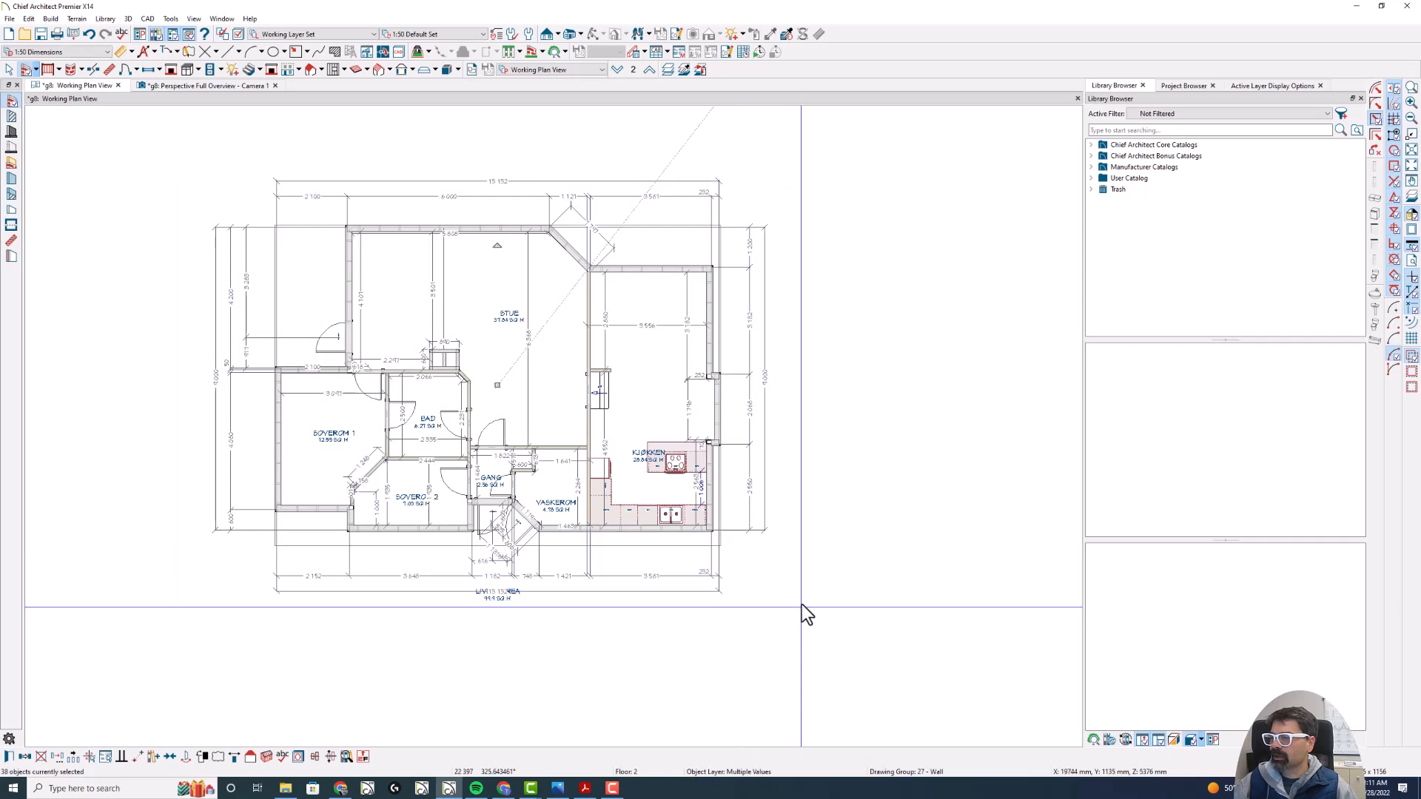
double_click(380, 228)
left_click(473, 51)
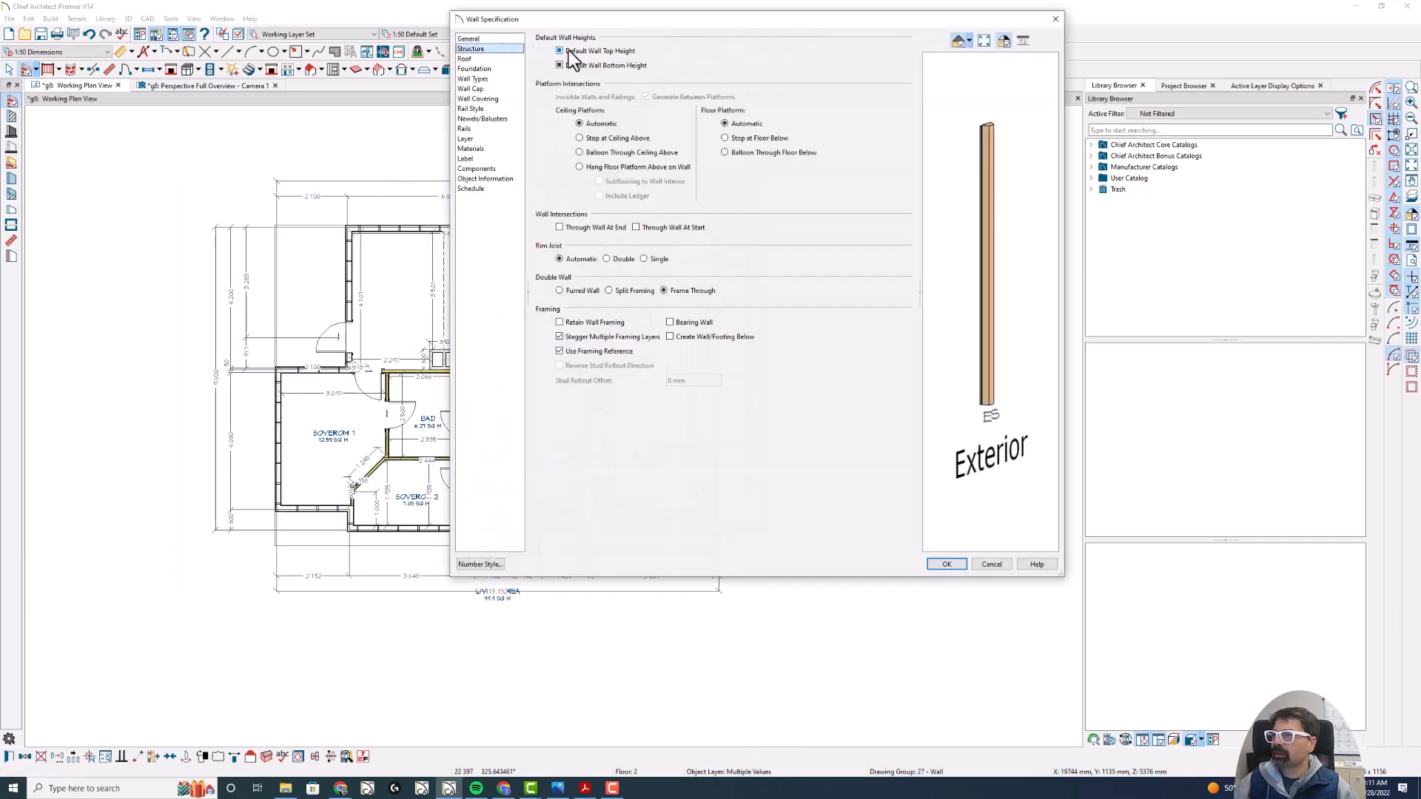
left_click(568, 52)
left_click(590, 68)
key("Return")
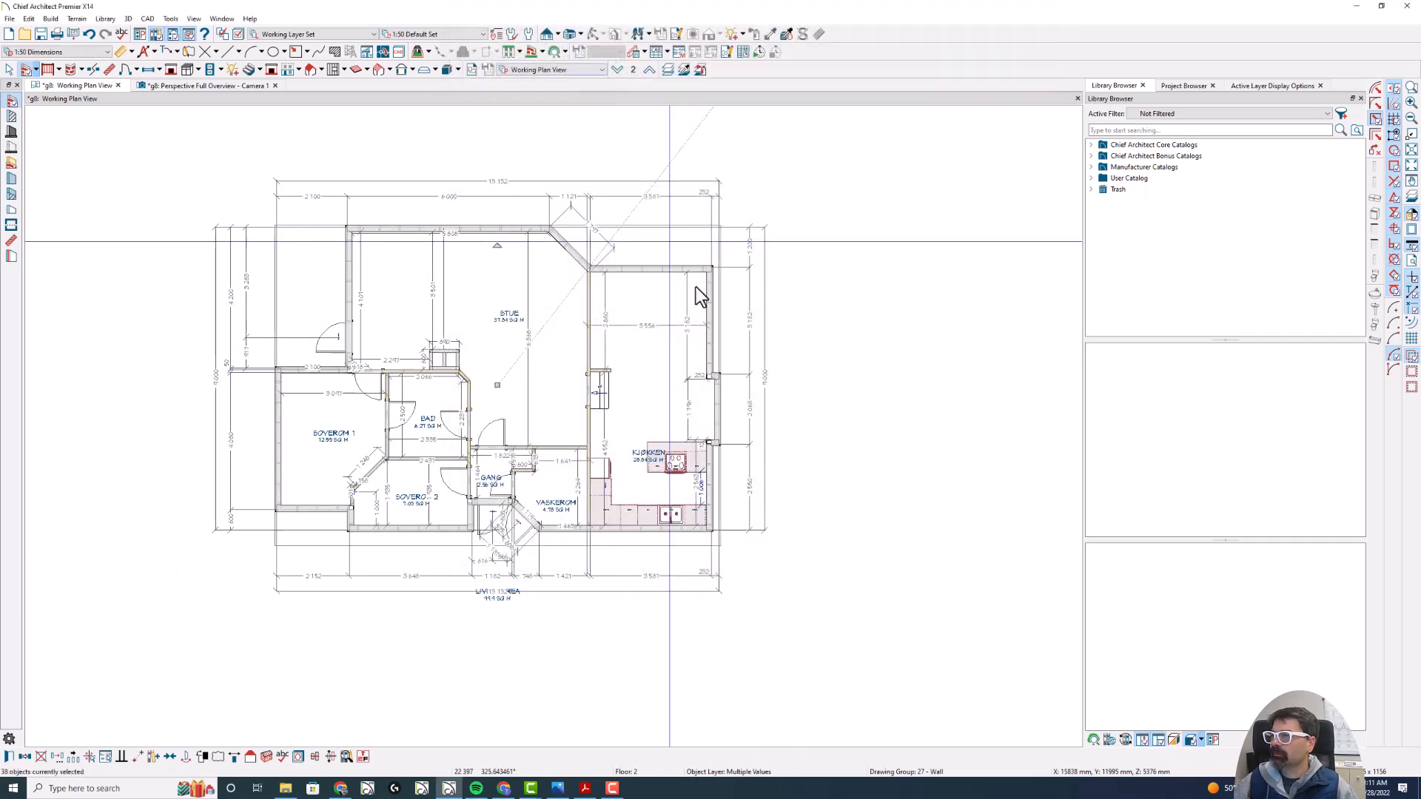
- Enable Default Wall Top Height for all walls on floor 1 together
key("Page_Down")
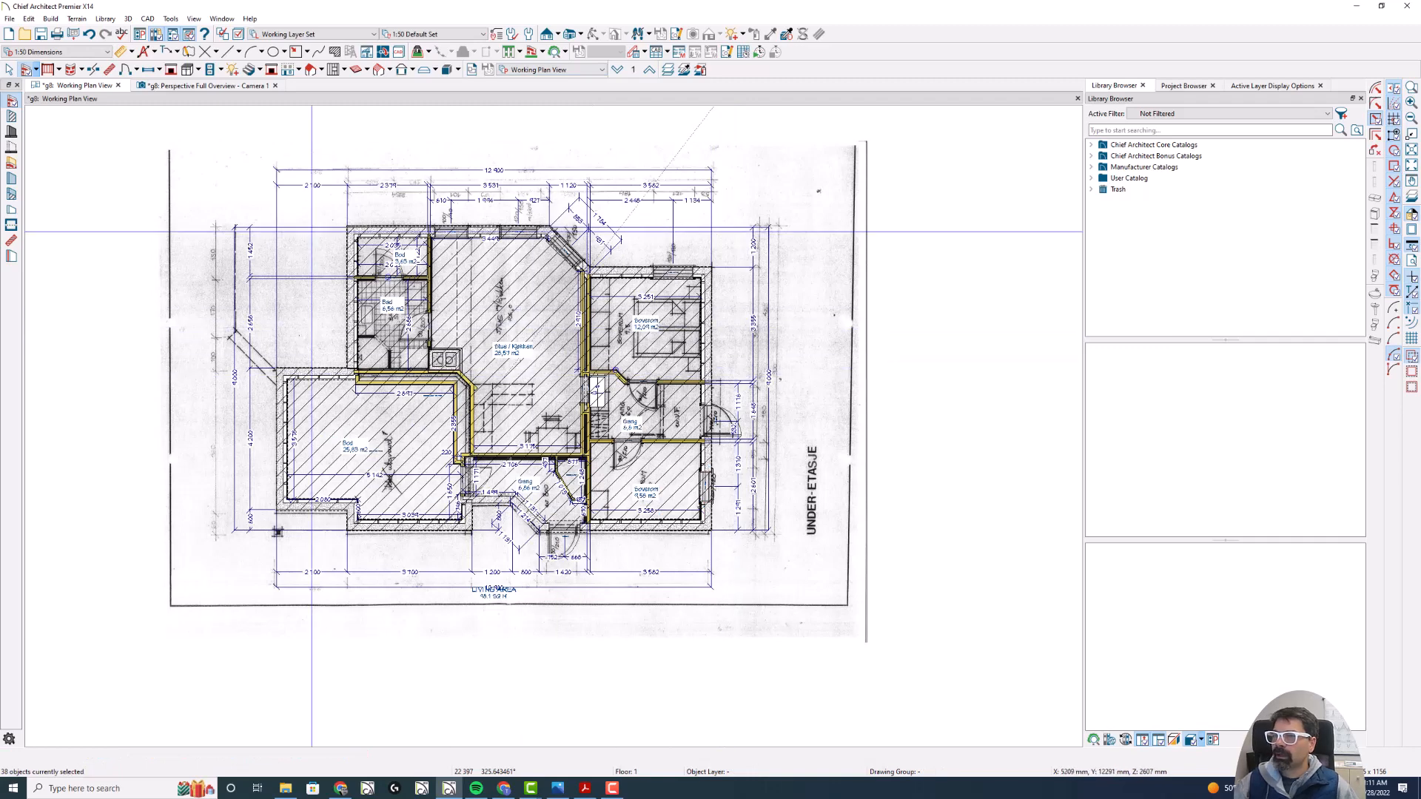
left_click(26, 70)
left_click_drag(201, 146, 769, 592)
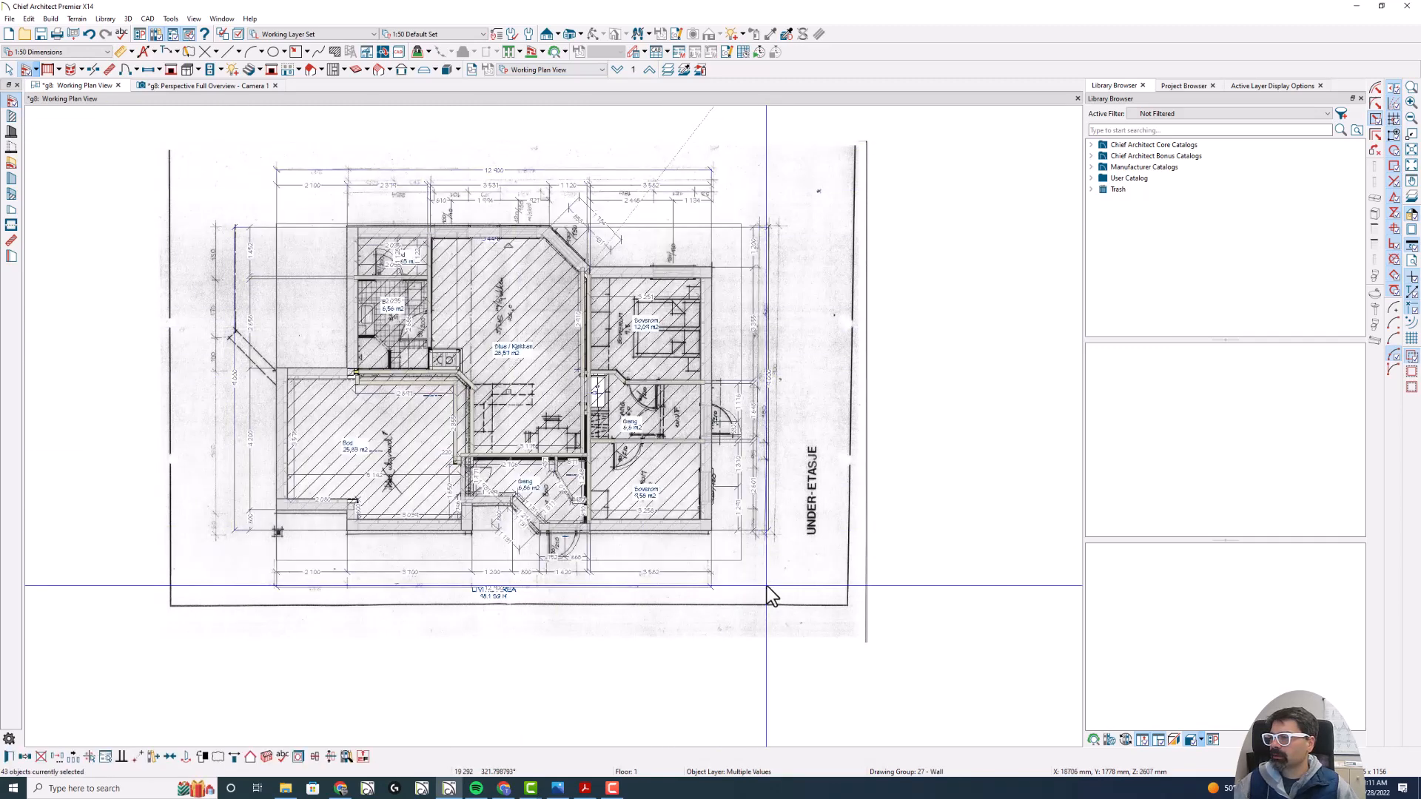
double_click(528, 255)
left_click(497, 49)
left_click(580, 51)
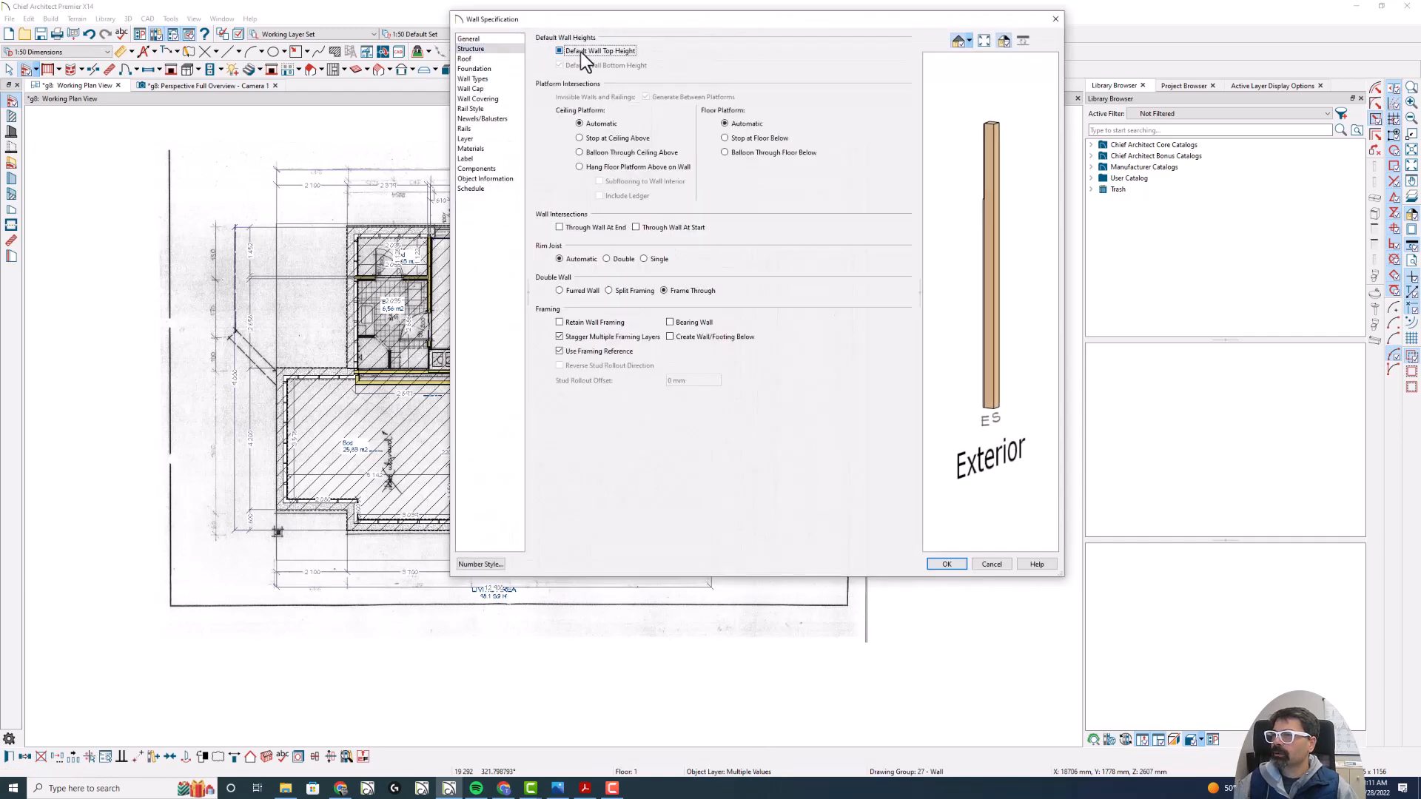
left_click(946, 564)
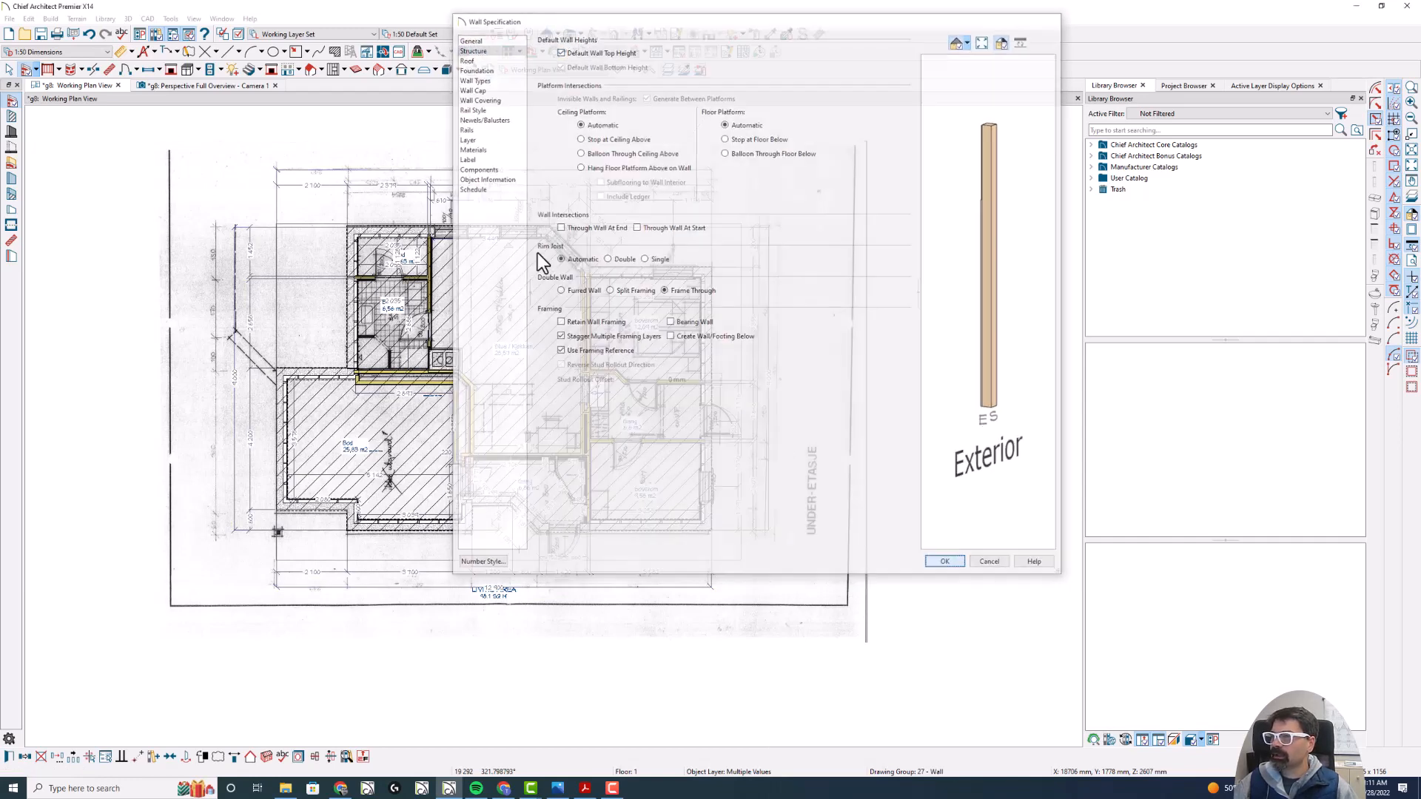
- Inspect the reset walls from a lower angle in the perspective overview, and return to the working plan
left_click(233, 86)
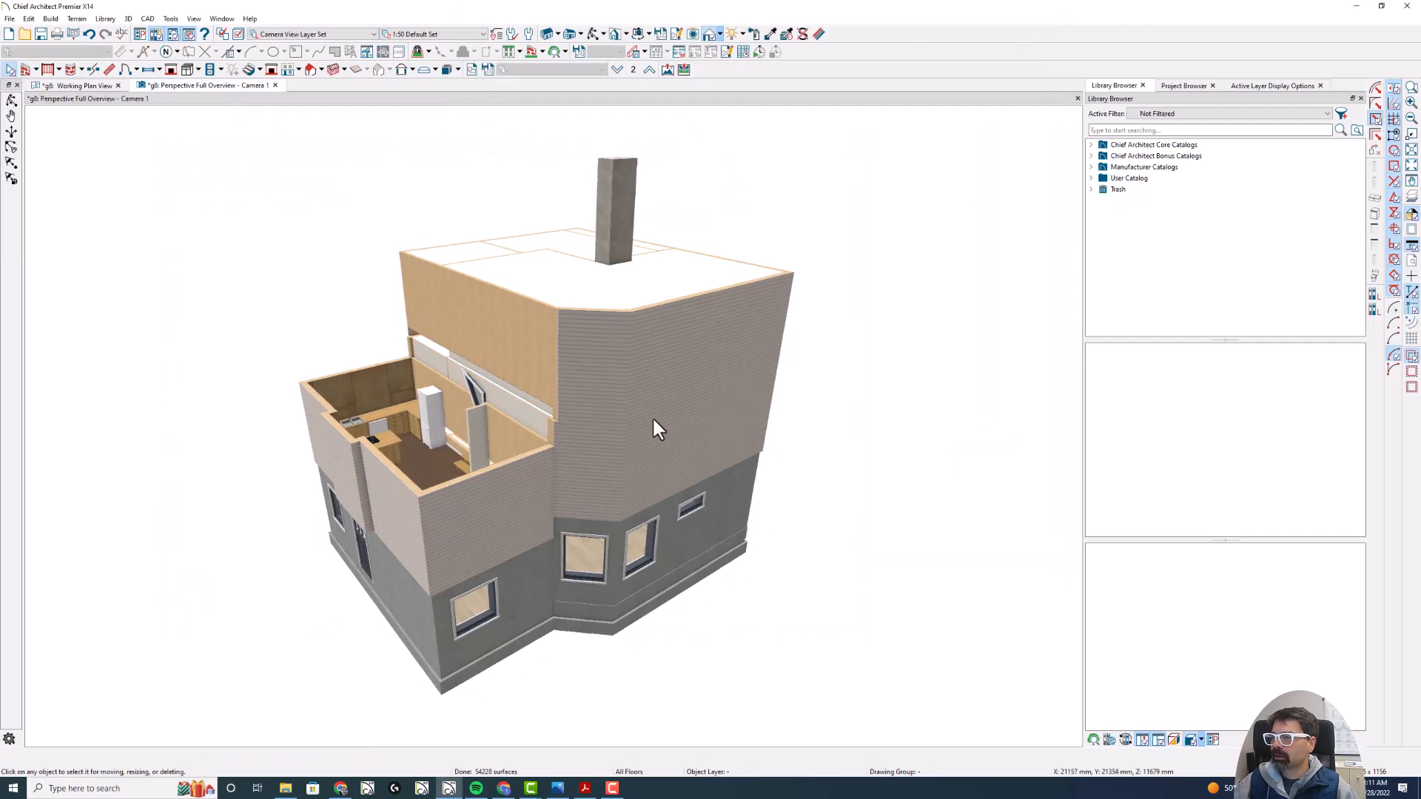
left_click(11, 100)
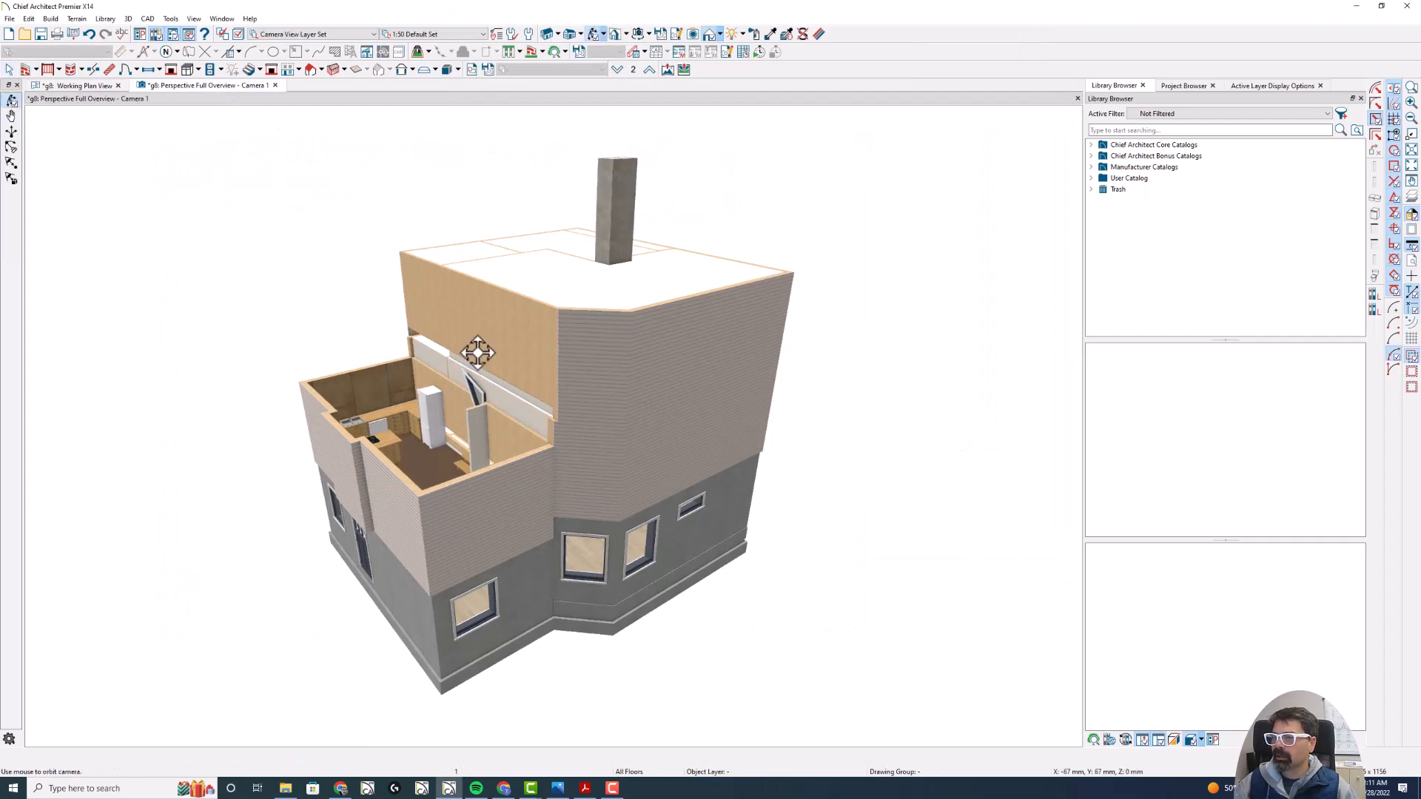
left_click_drag(476, 355, 450, 300)
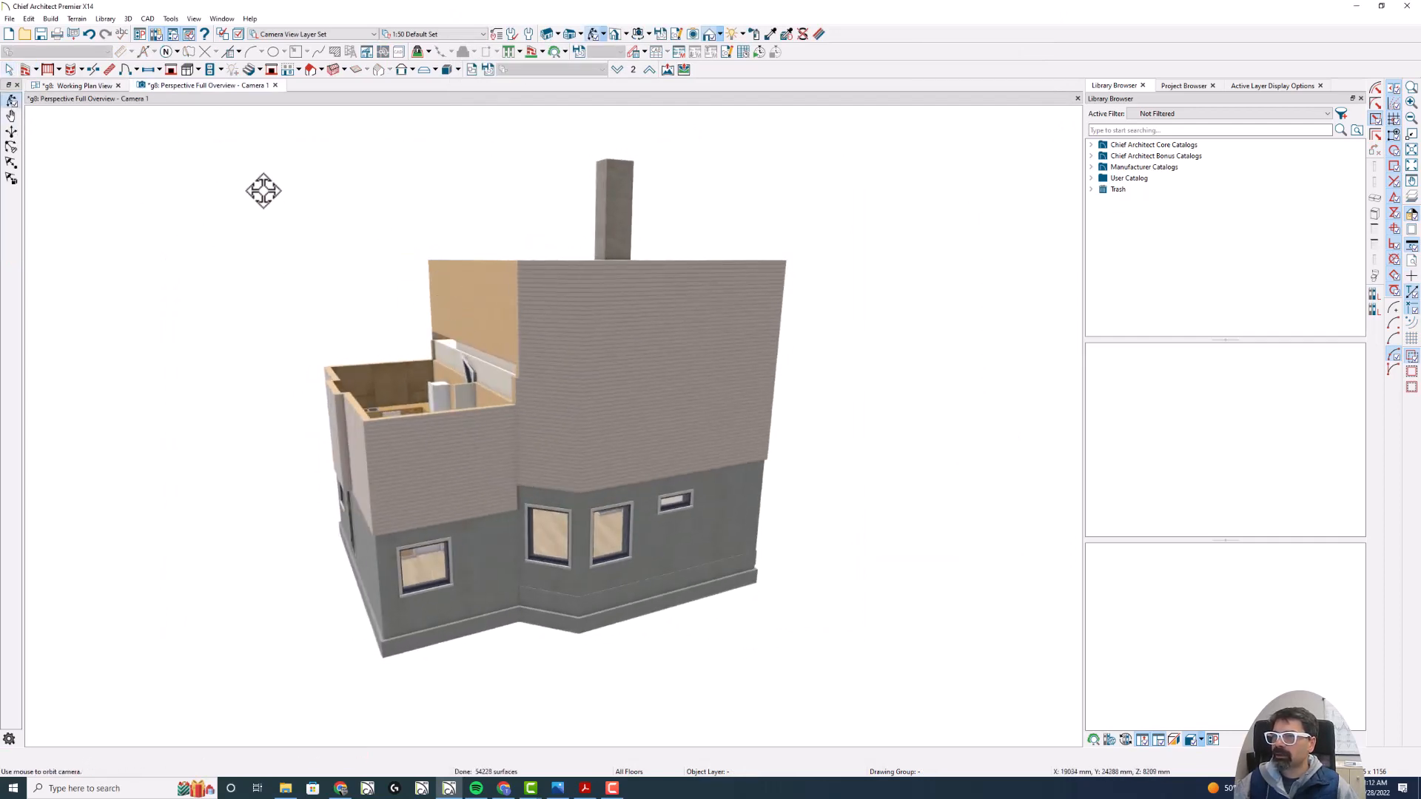
left_click(81, 86)
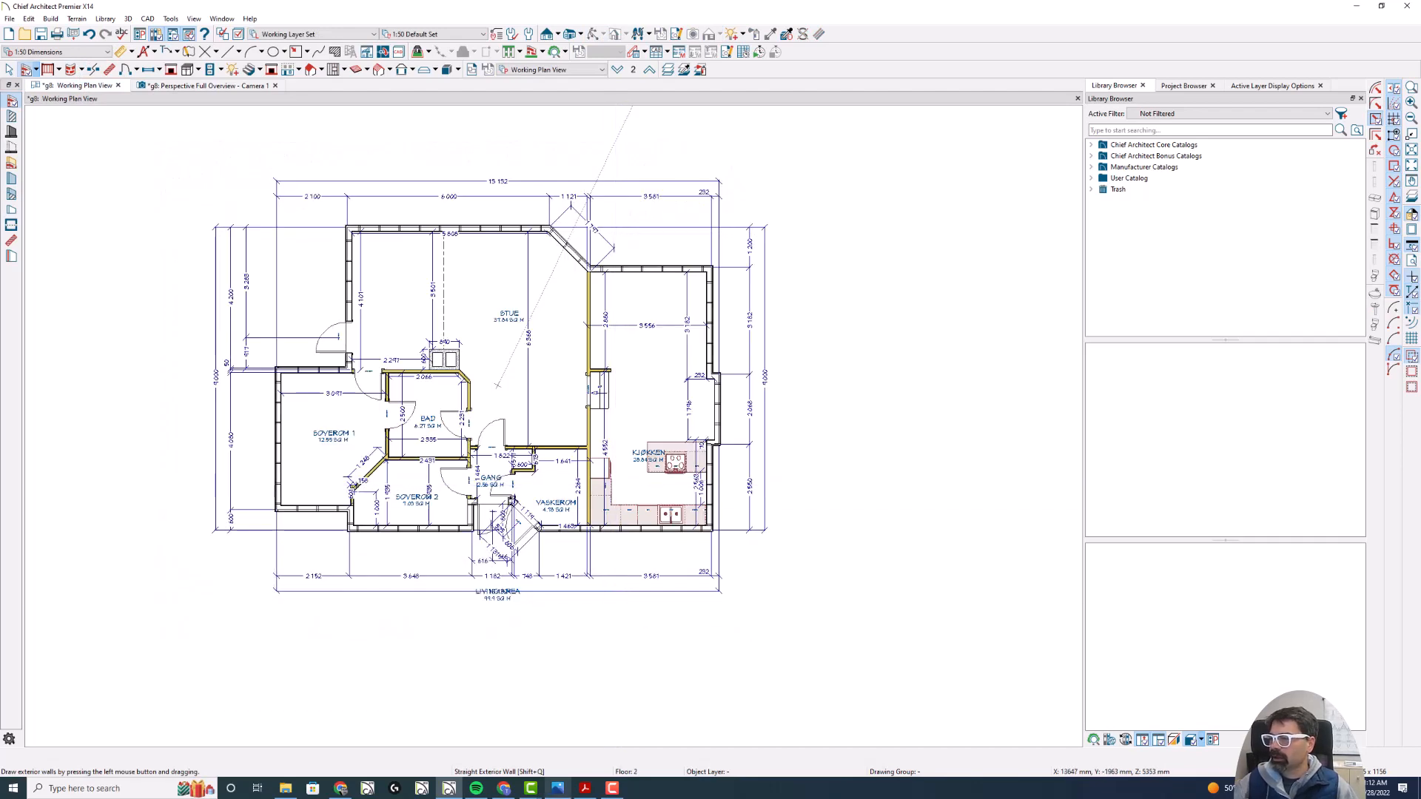
- Switch to the facade drawing PDF in Adobe Acrobat and find the building's dimensioned cross-section
mouse_move(557, 789)
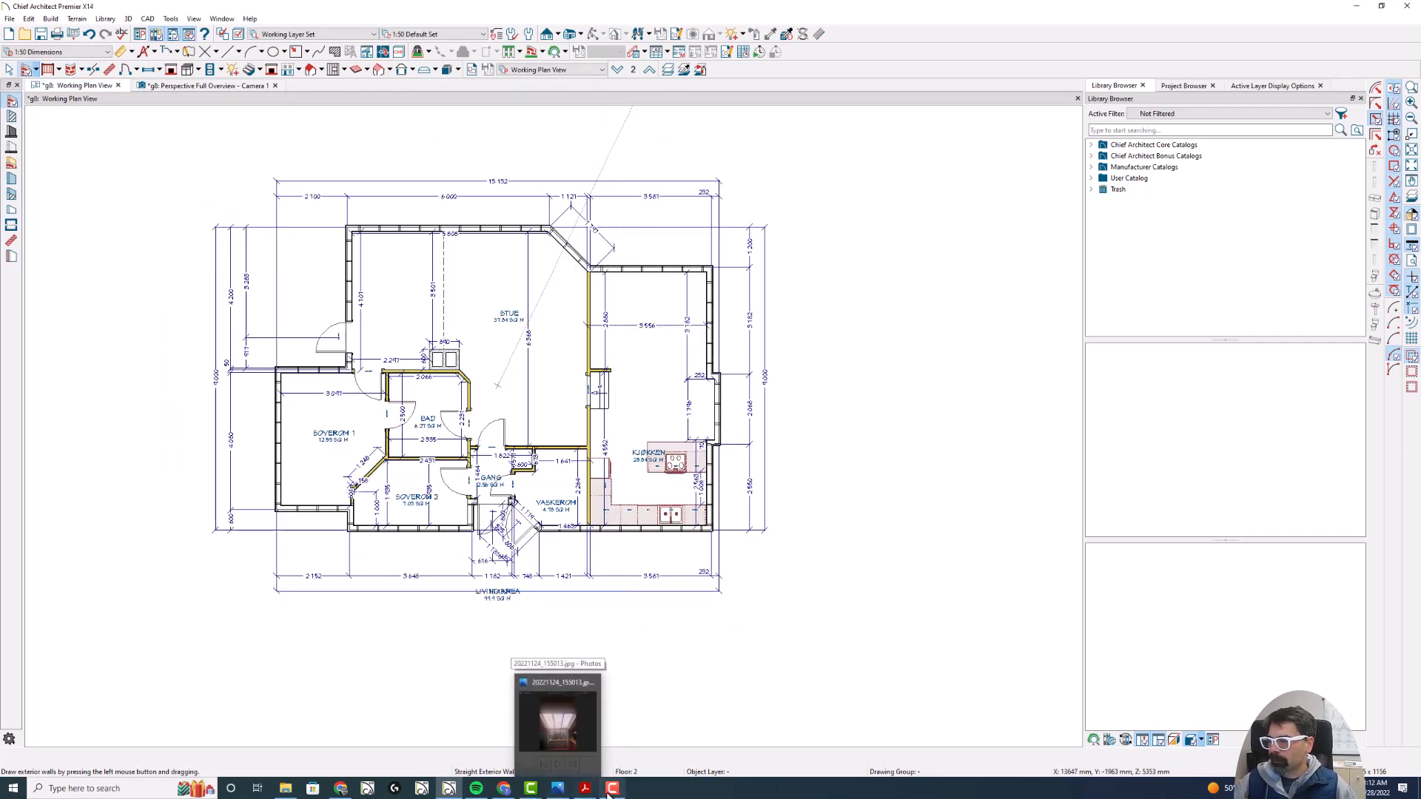
left_click(584, 789)
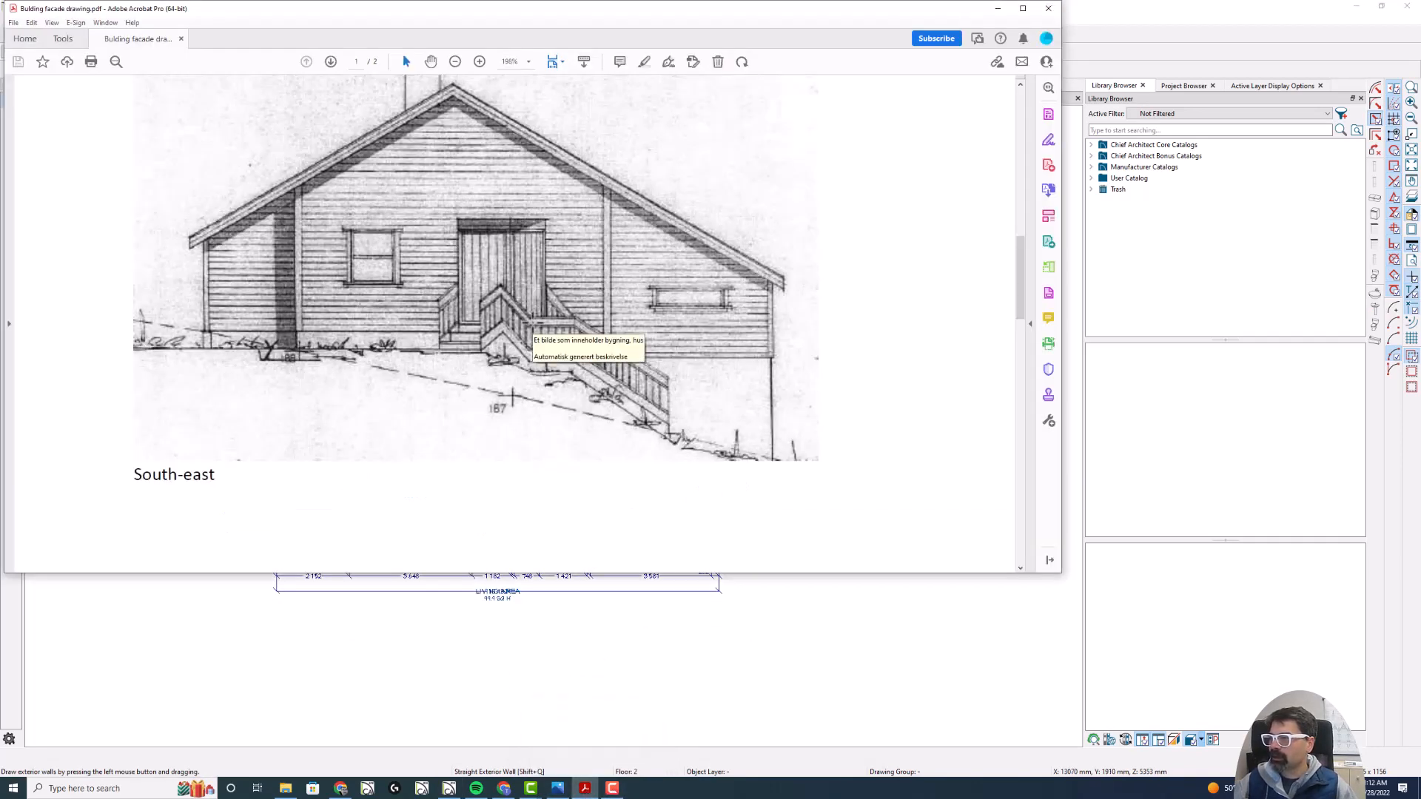
scroll(548, 348, "down", 5)
scroll(532, 329, "down", 1)
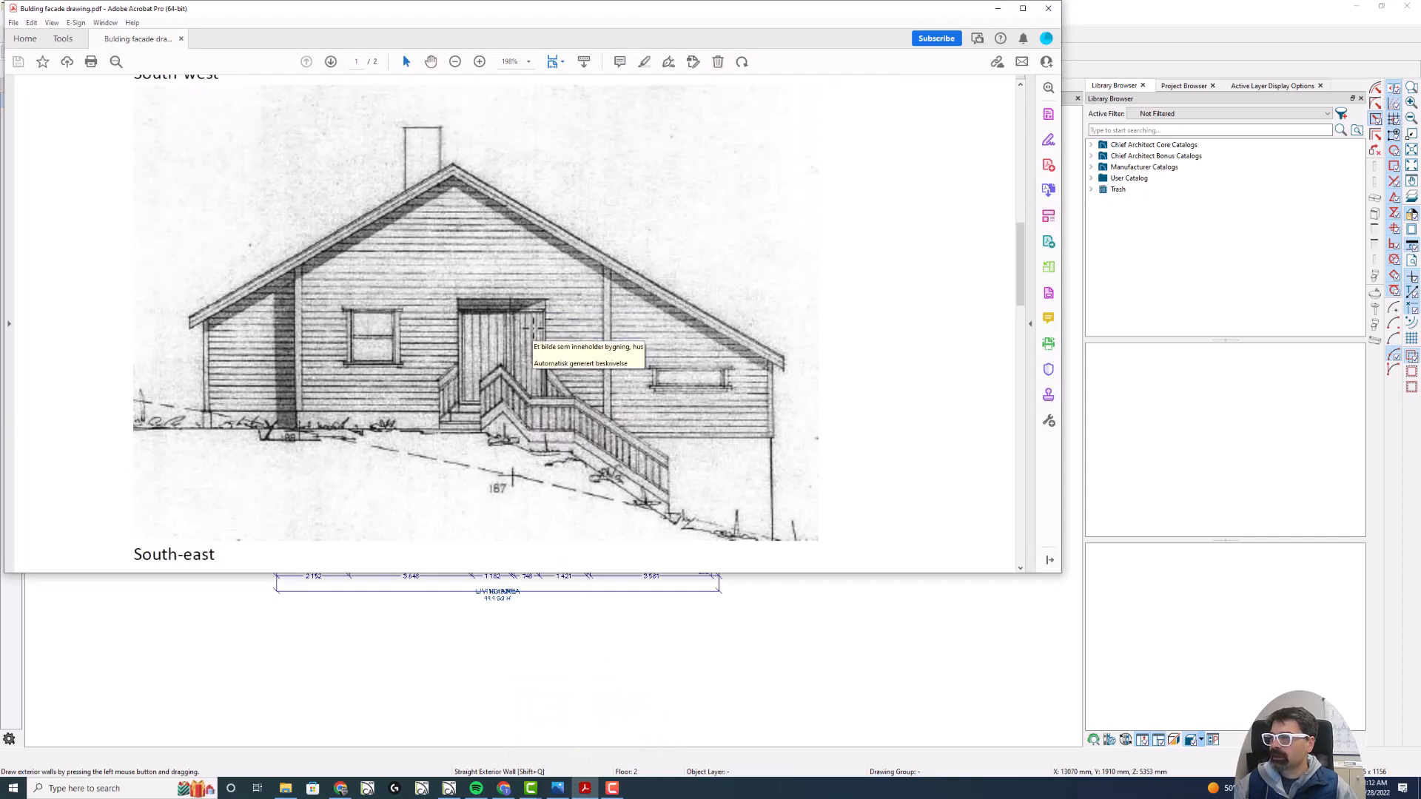
scroll(532, 329, "down", 15)
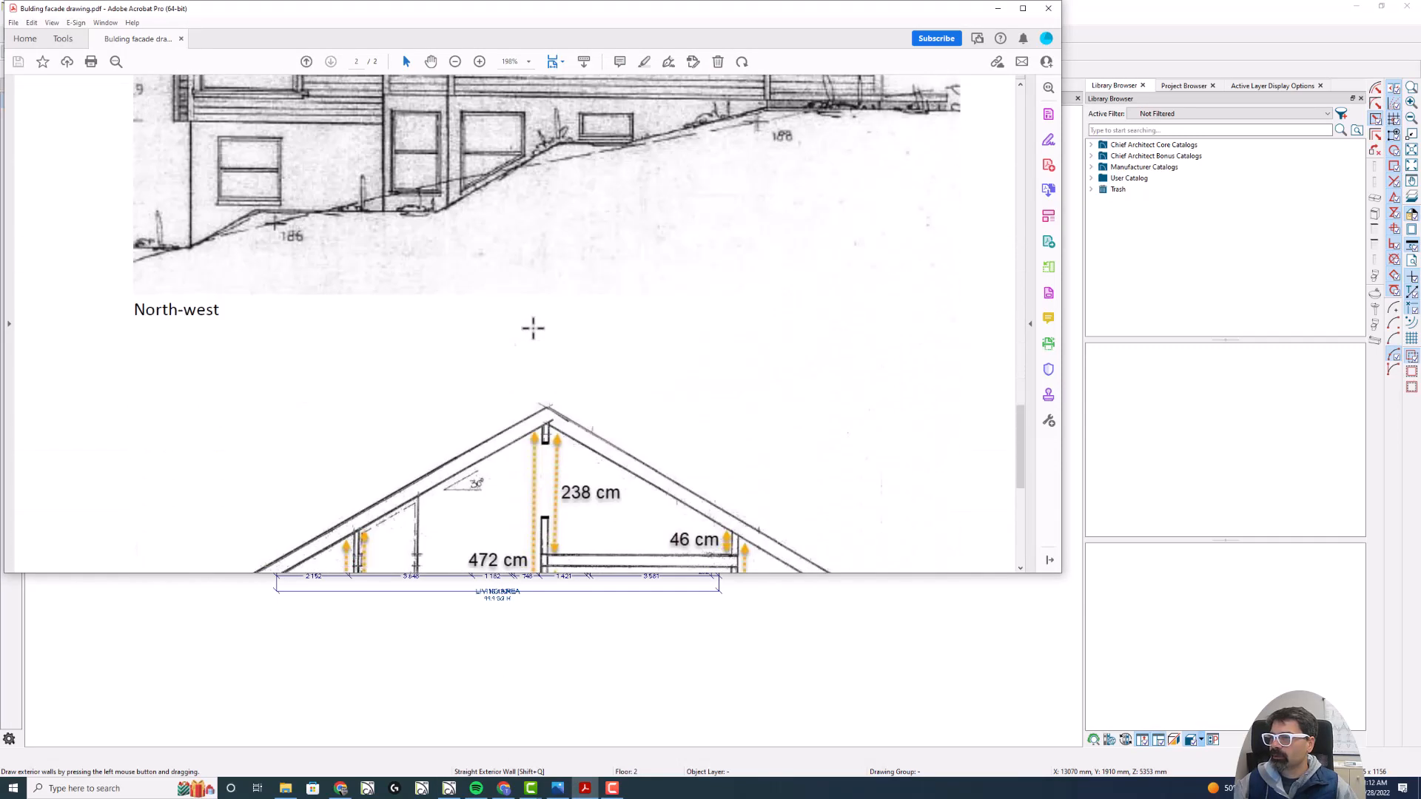
scroll(532, 329, "up", 3)
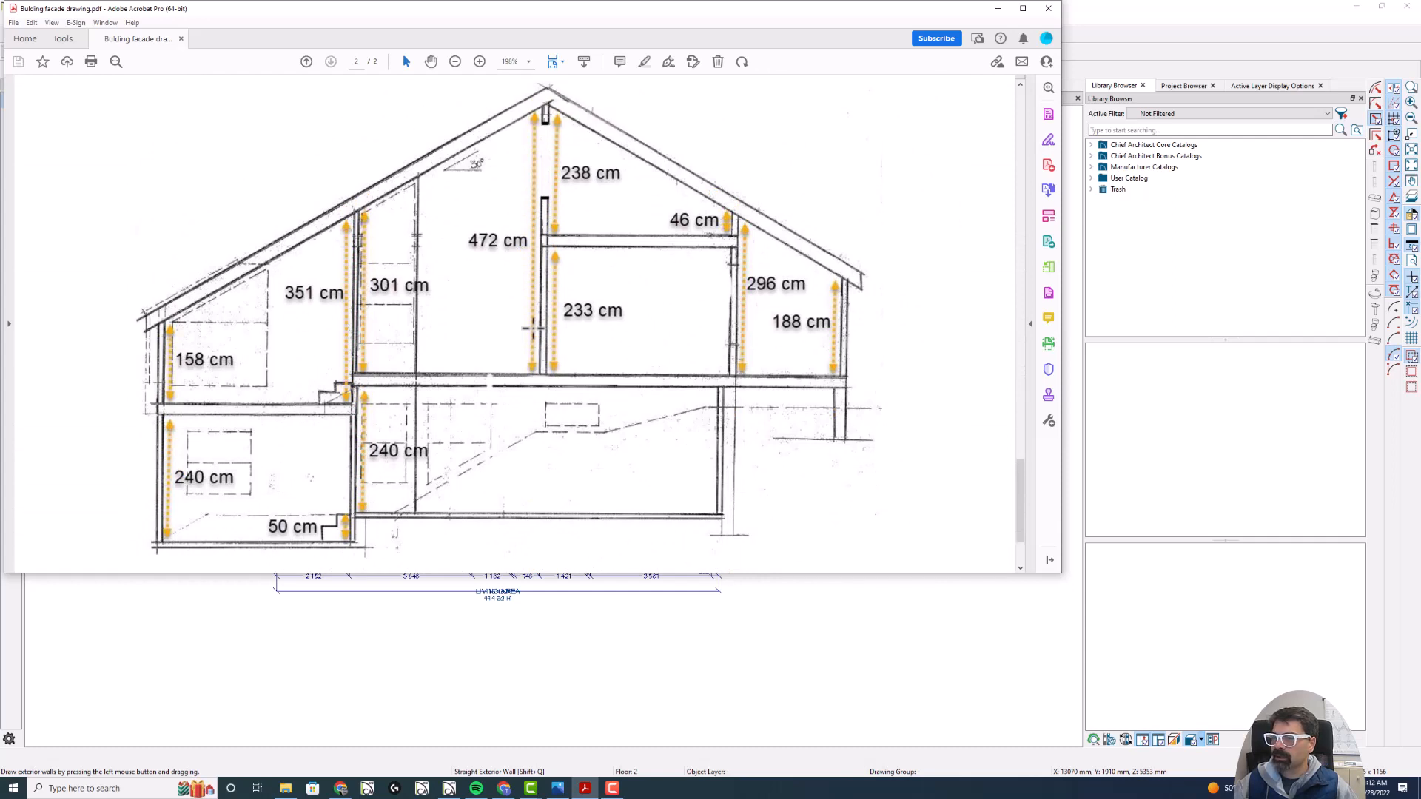
scroll(532, 329, "up", 1)
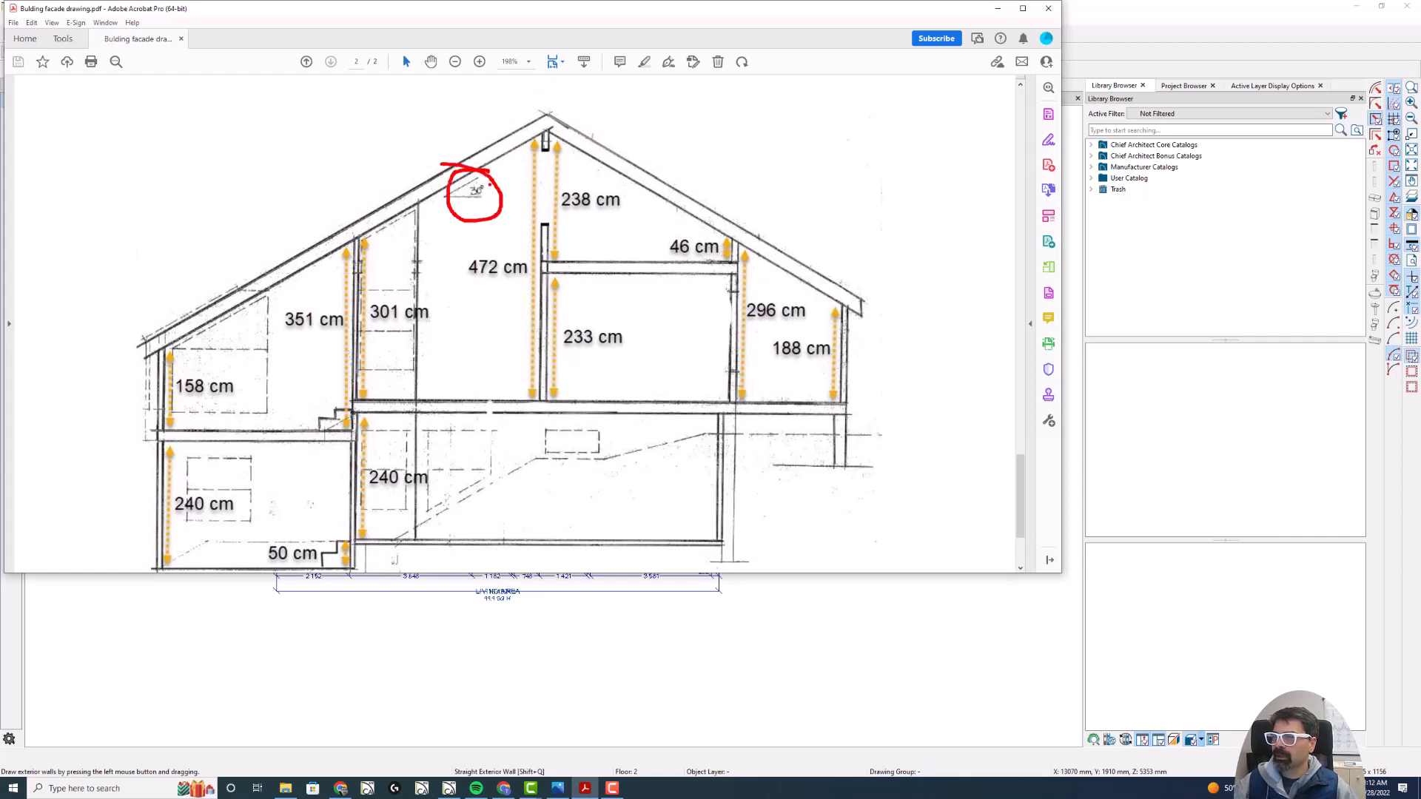
- Examine the cross-section's roof pitch, outer wall heights, floor level step and the wall heights on both sides of that step
left_click_drag(489, 185, 465, 229)
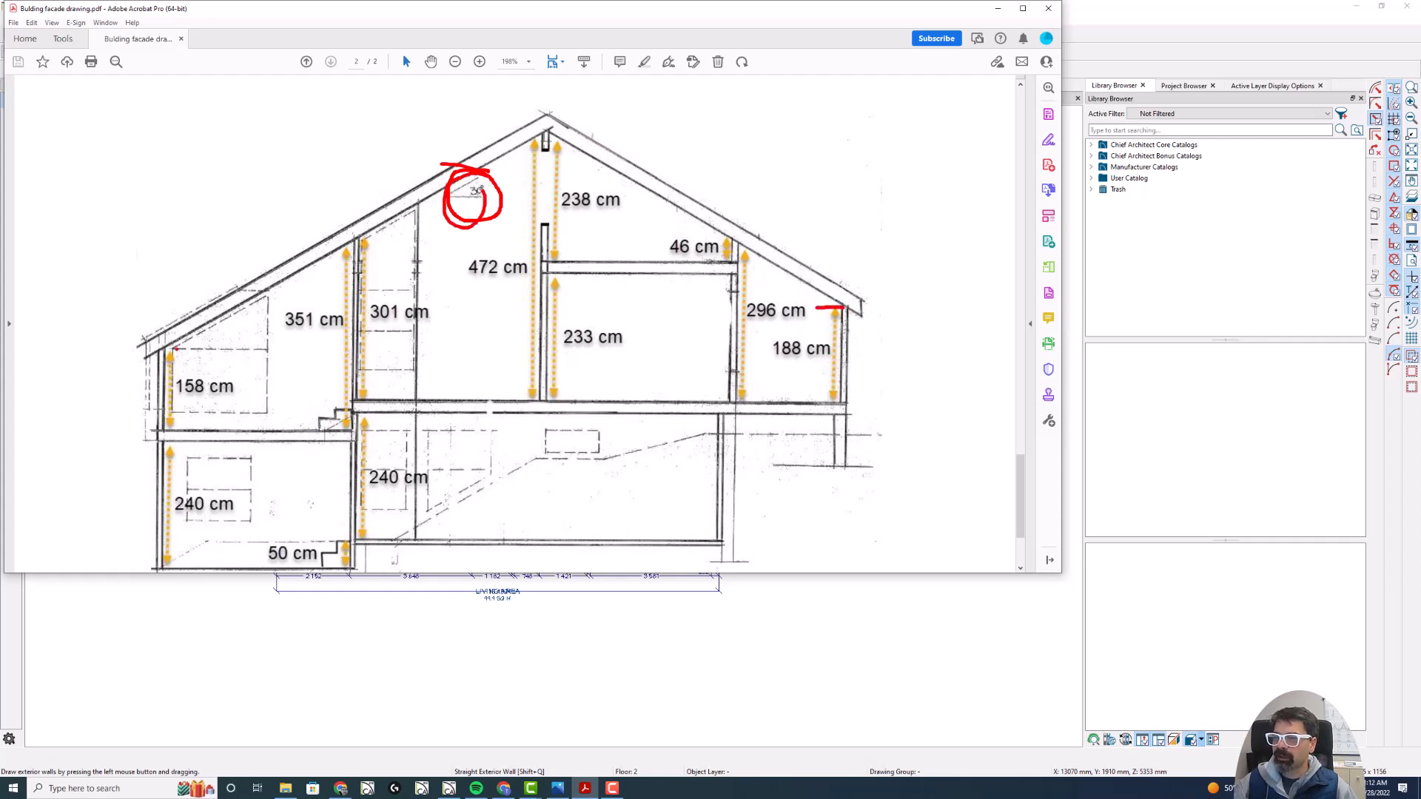
left_click_drag(169, 347, 214, 347)
left_click_drag(333, 432, 255, 430)
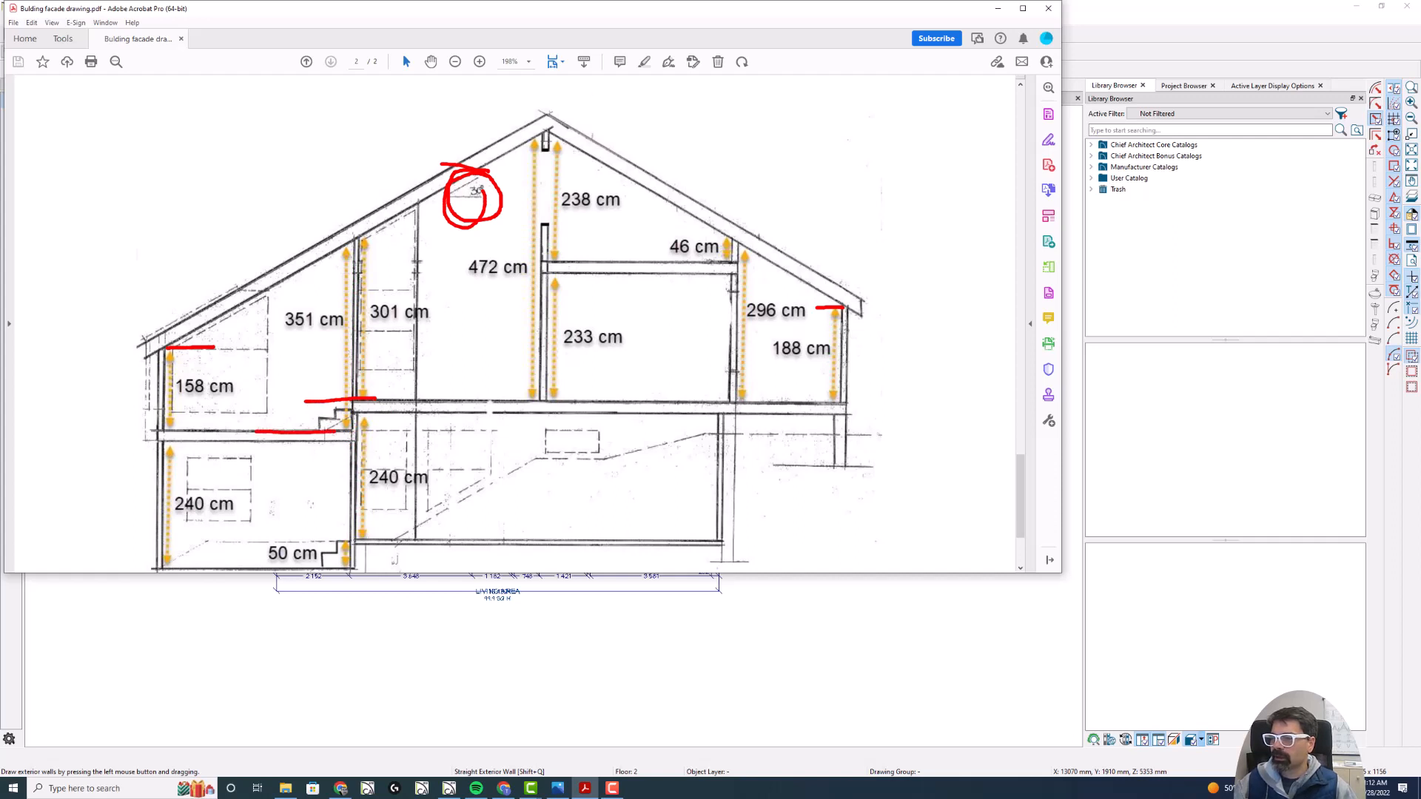
mouse_move(345, 546)
left_mouse_down()
mouse_move(256, 548)
mouse_move(367, 569)
mouse_move(314, 520)
left_mouse_up()
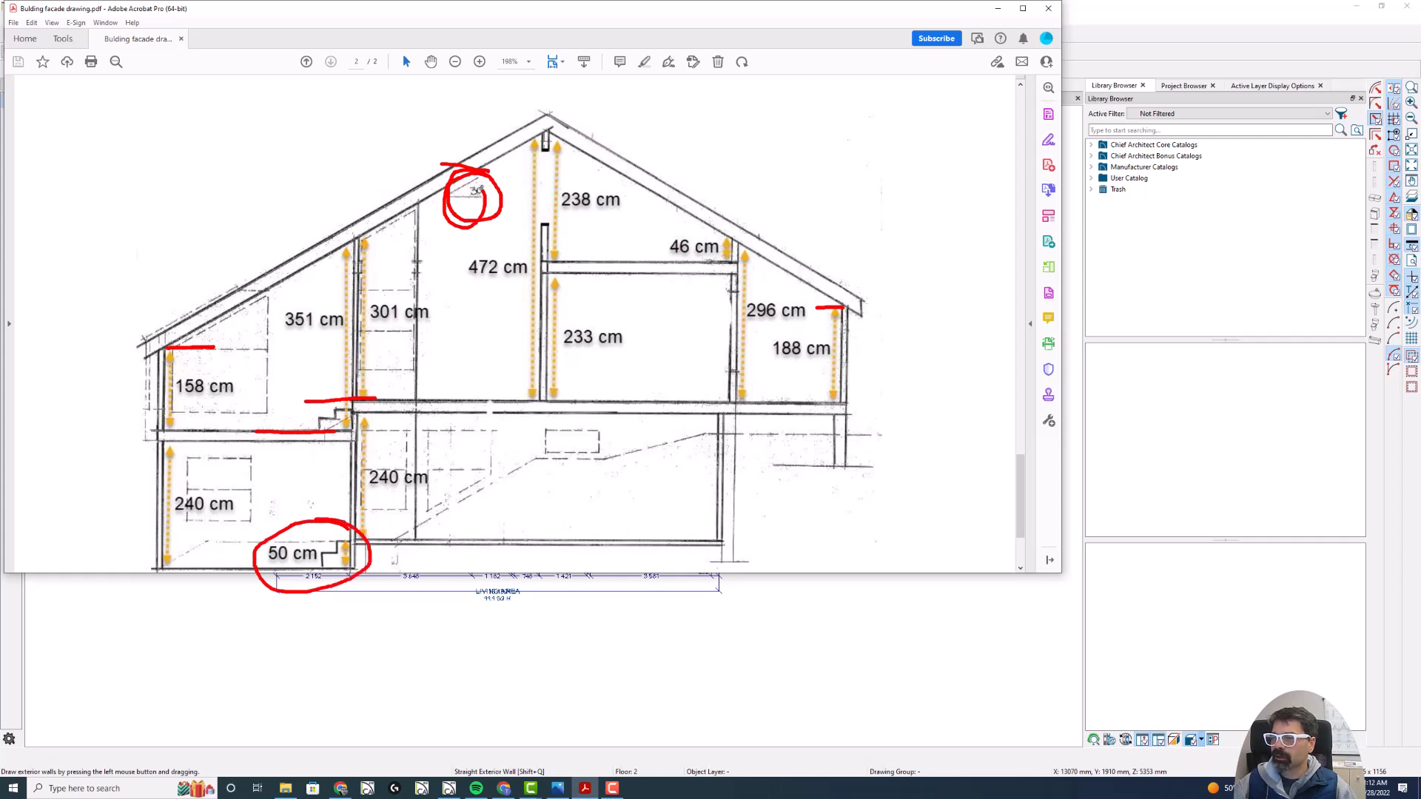
left_click_drag(397, 292, 411, 314)
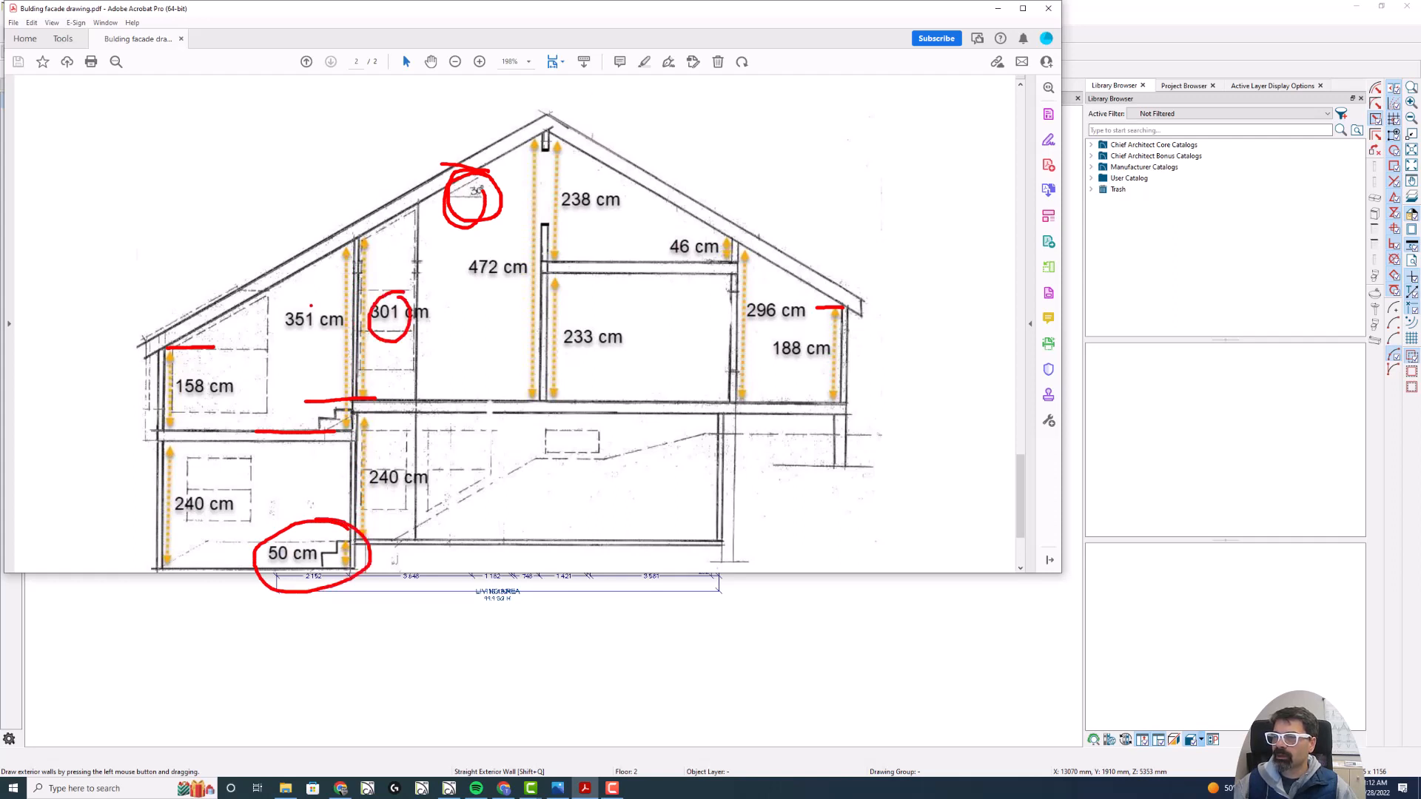
left_click_drag(310, 304, 325, 330)
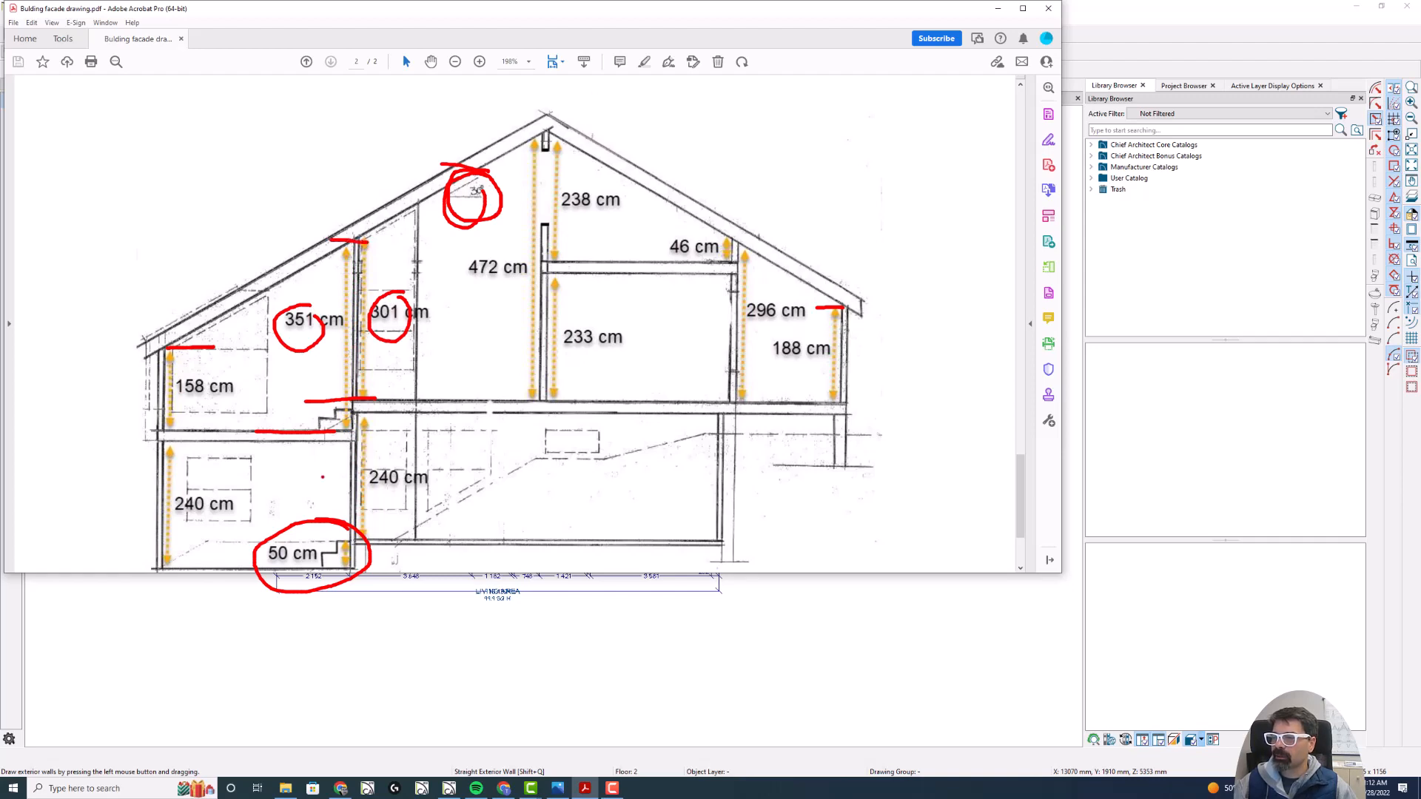
mouse_move(304, 511)
left_mouse_down()
mouse_move(224, 560)
mouse_move(315, 526)
left_mouse_up()
key("Escape")
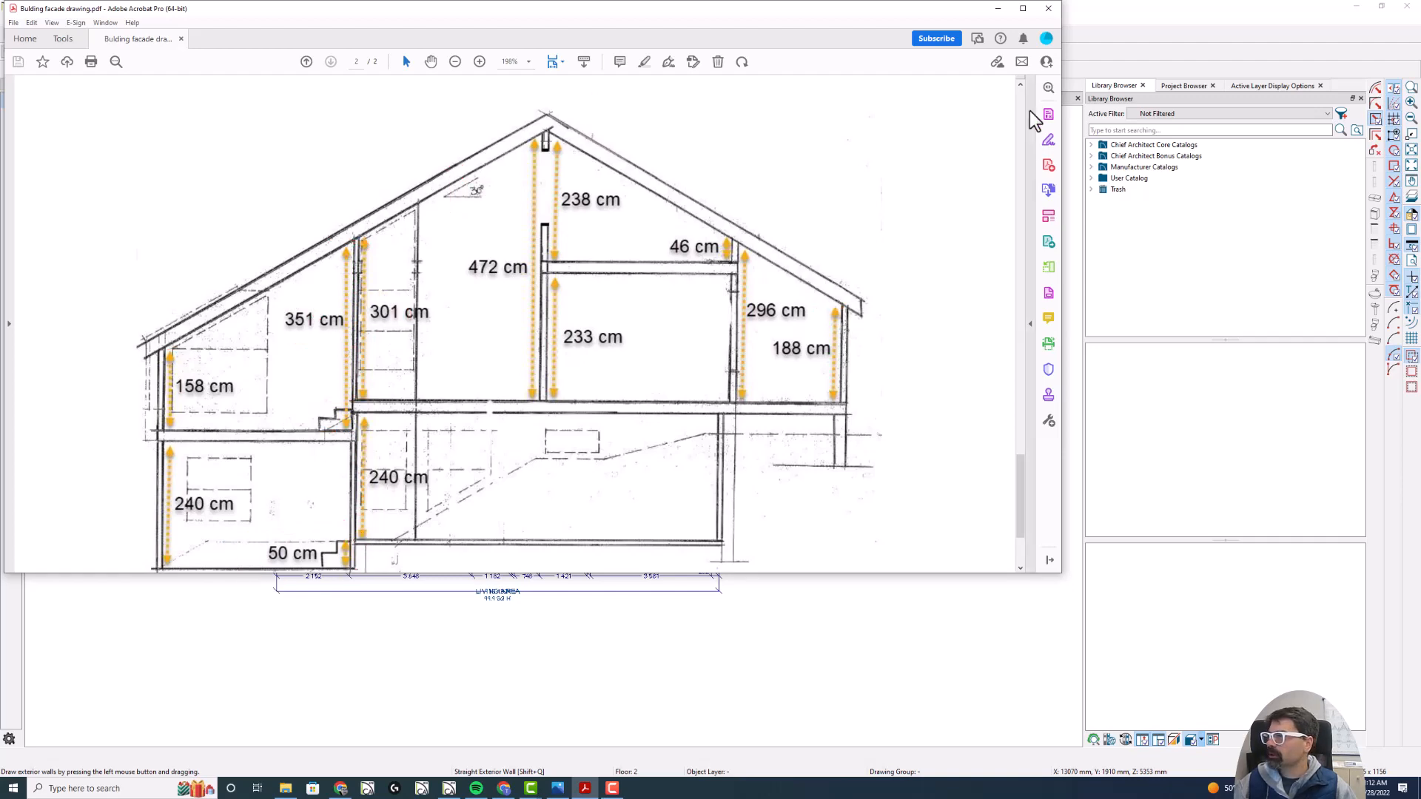
- Return to Chief Architect and check the Kjøkken room's floor and ceiling elevations and the dialog's number style options
left_click(1122, 52)
key("space")
left_click(651, 364)
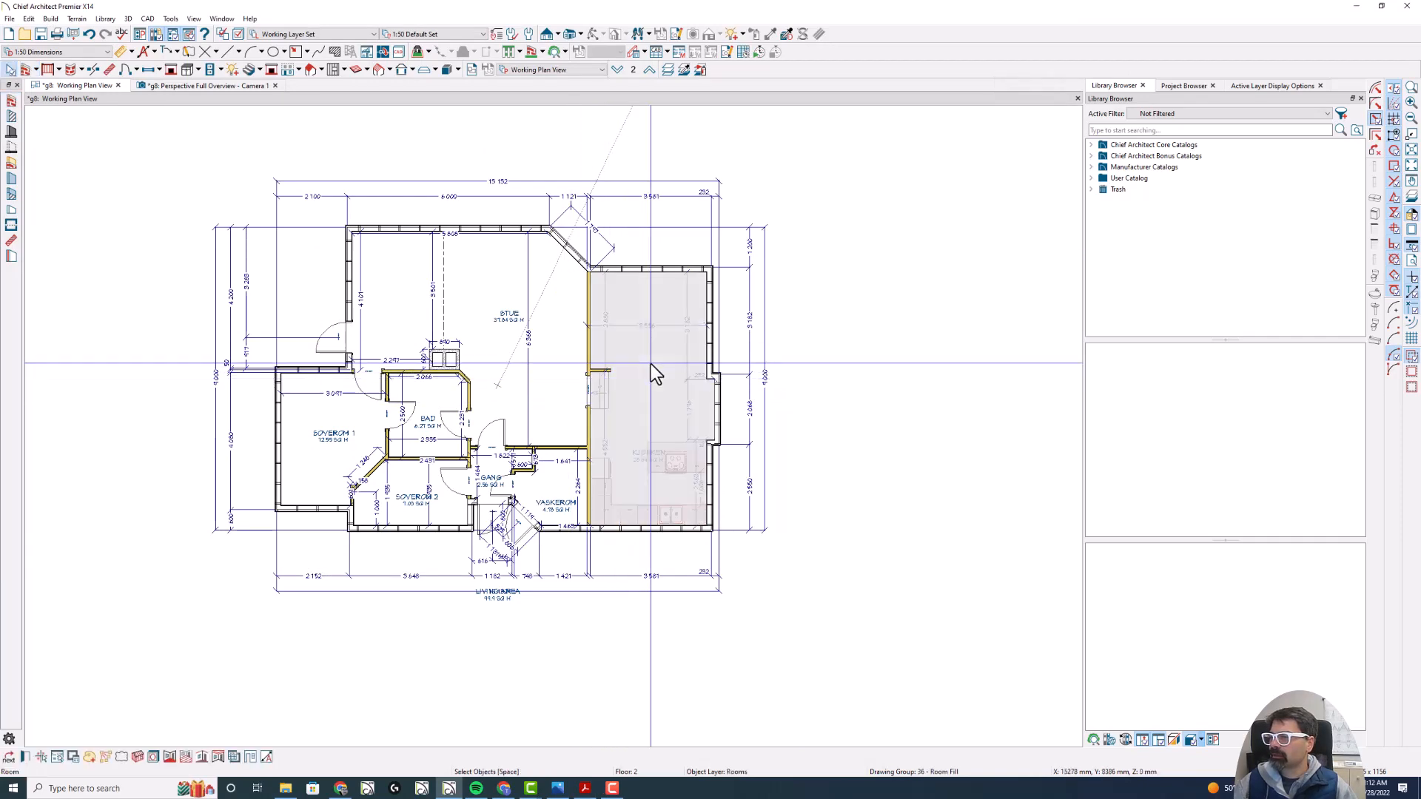
double_click(650, 364)
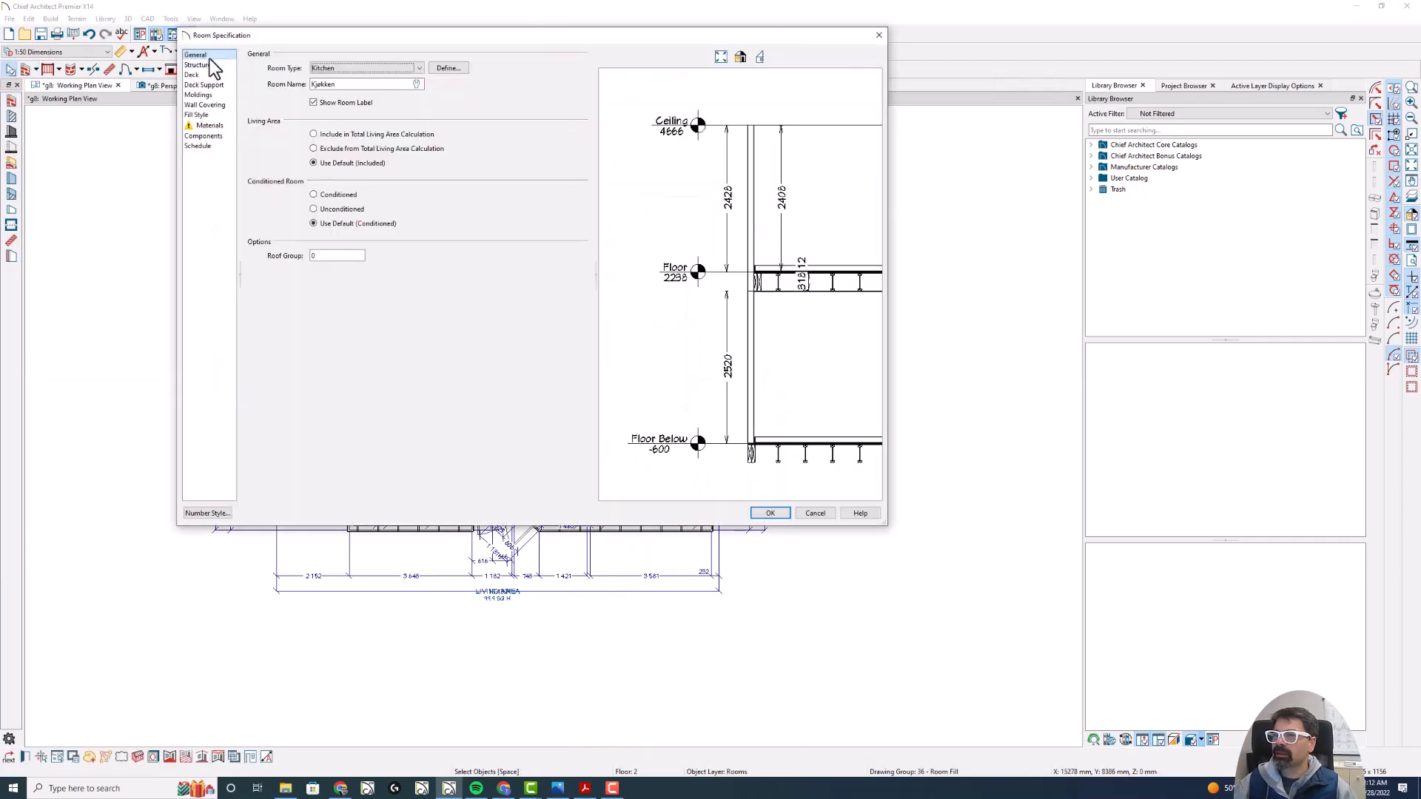
left_click(197, 65)
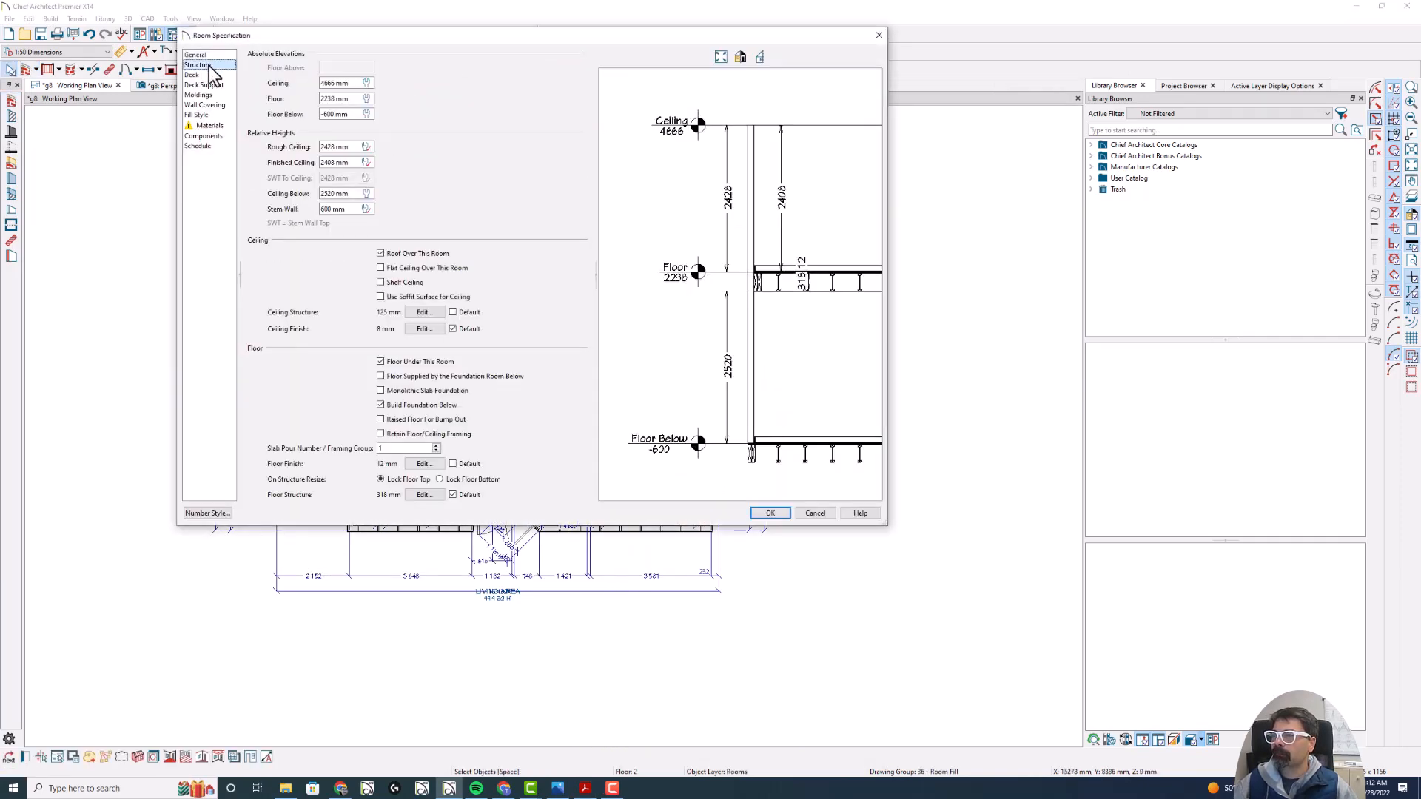
left_click(353, 100)
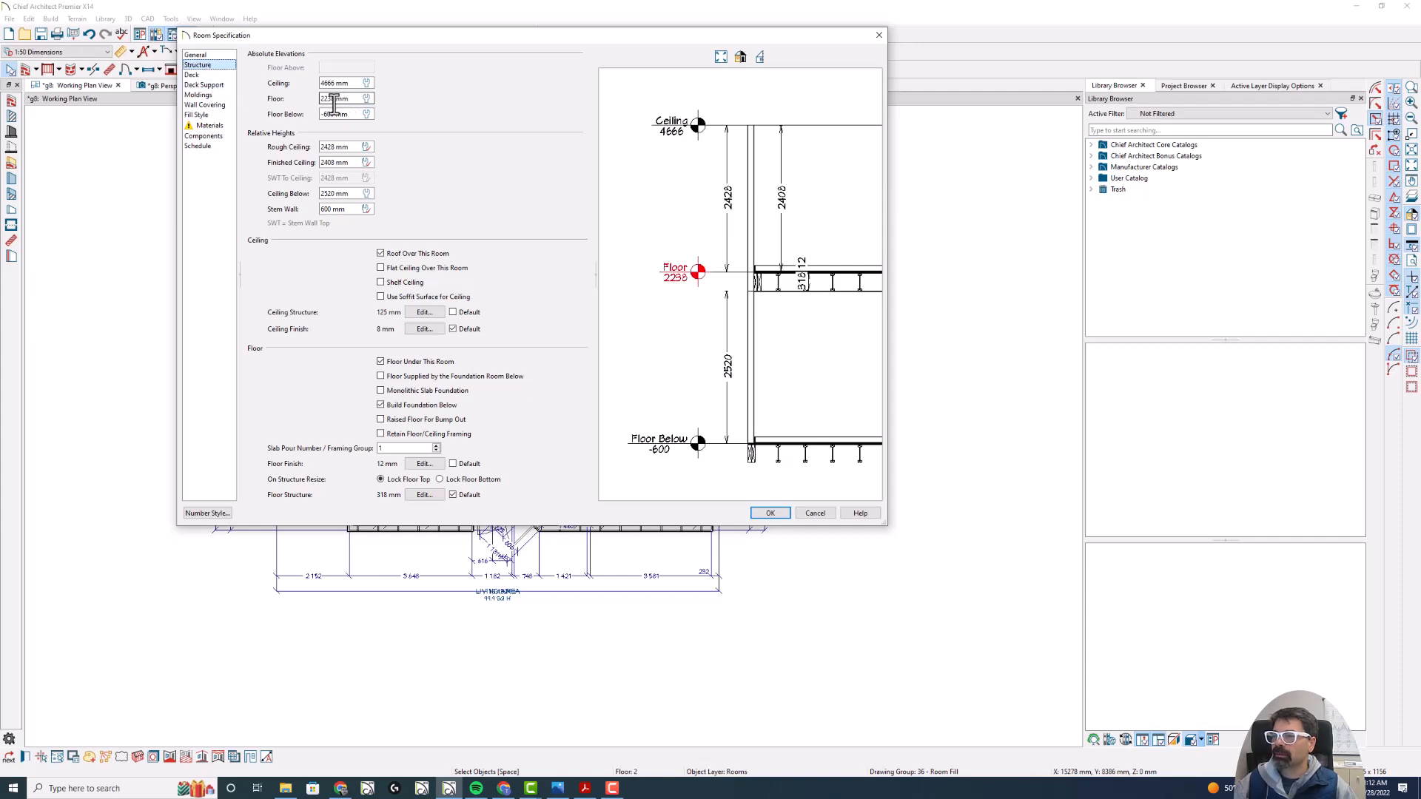
left_click(208, 513)
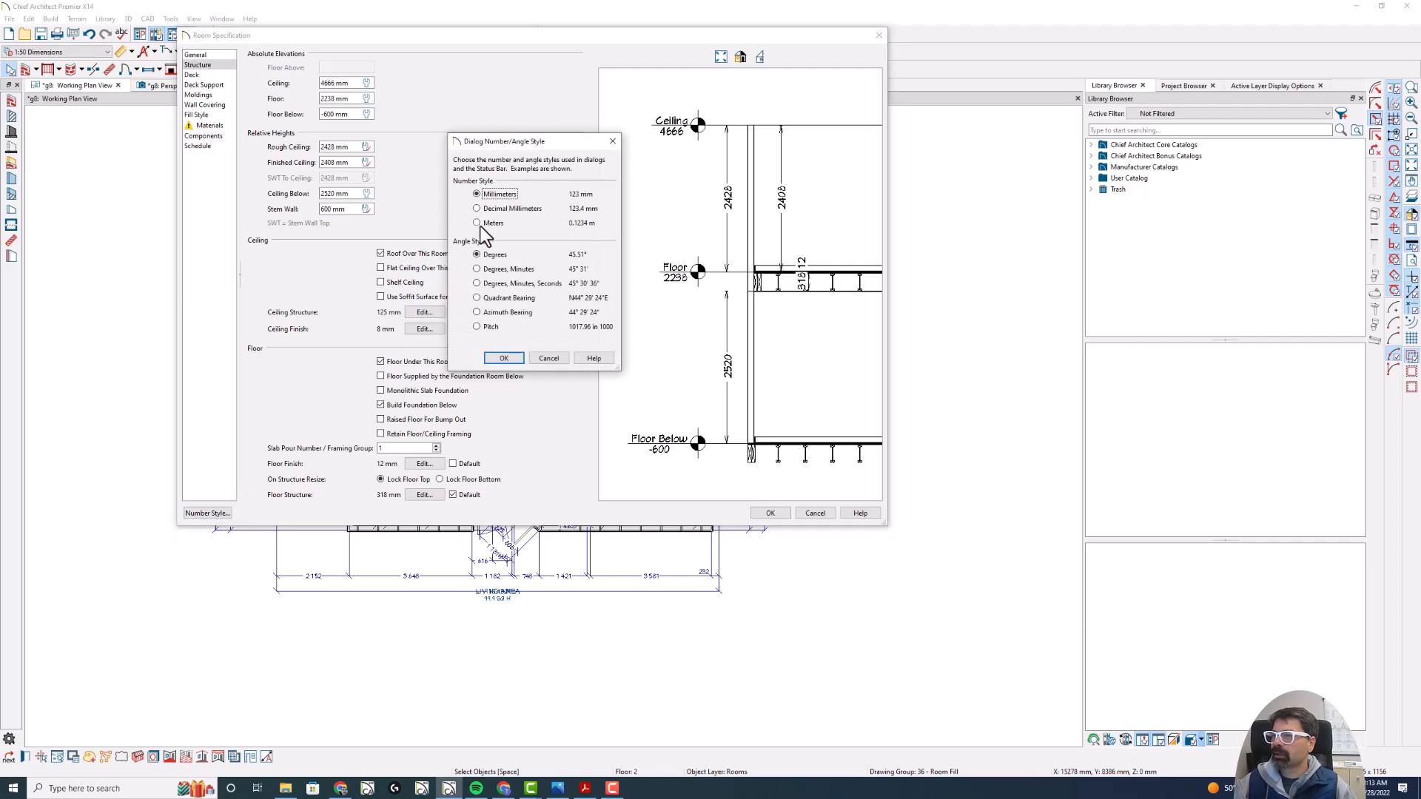
key("Escape")
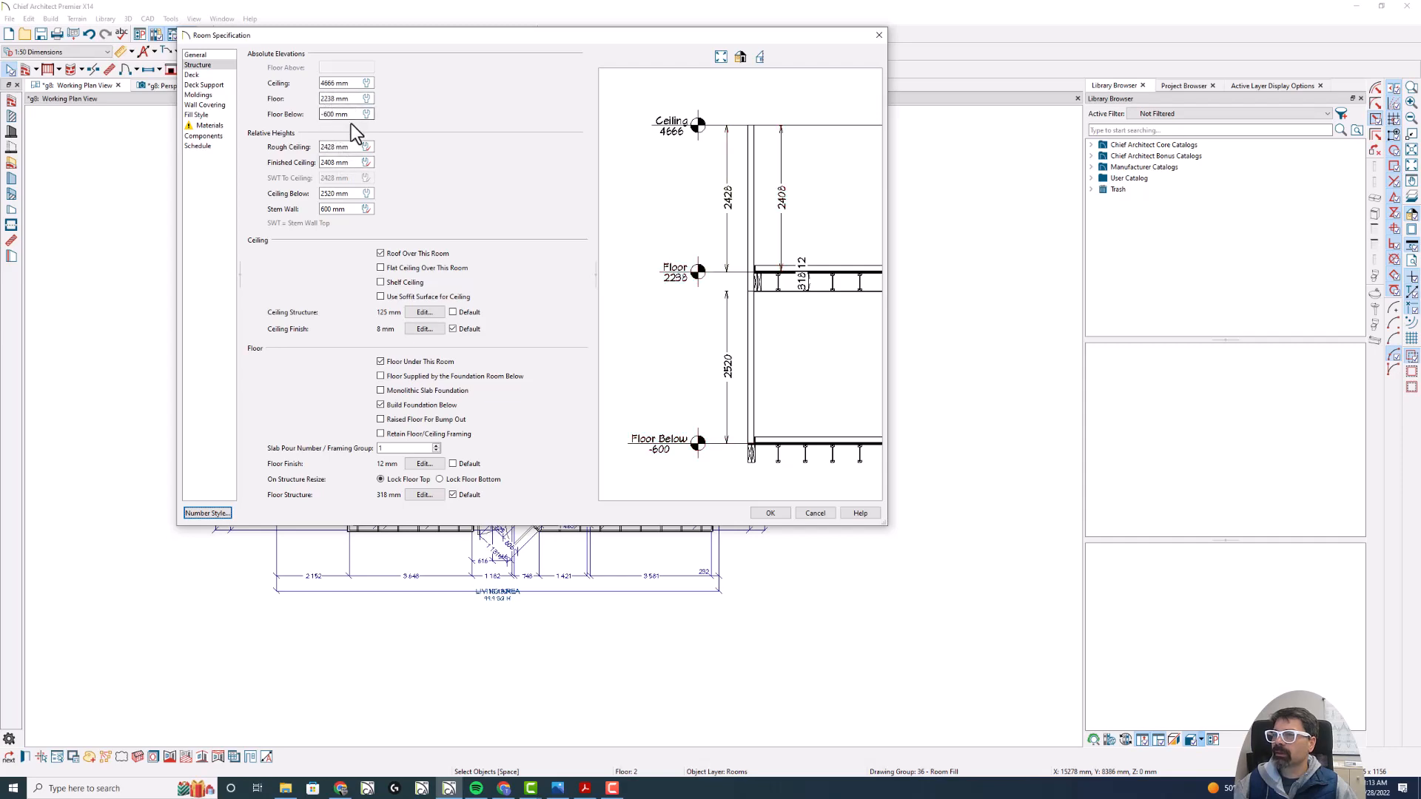
key("Escape")
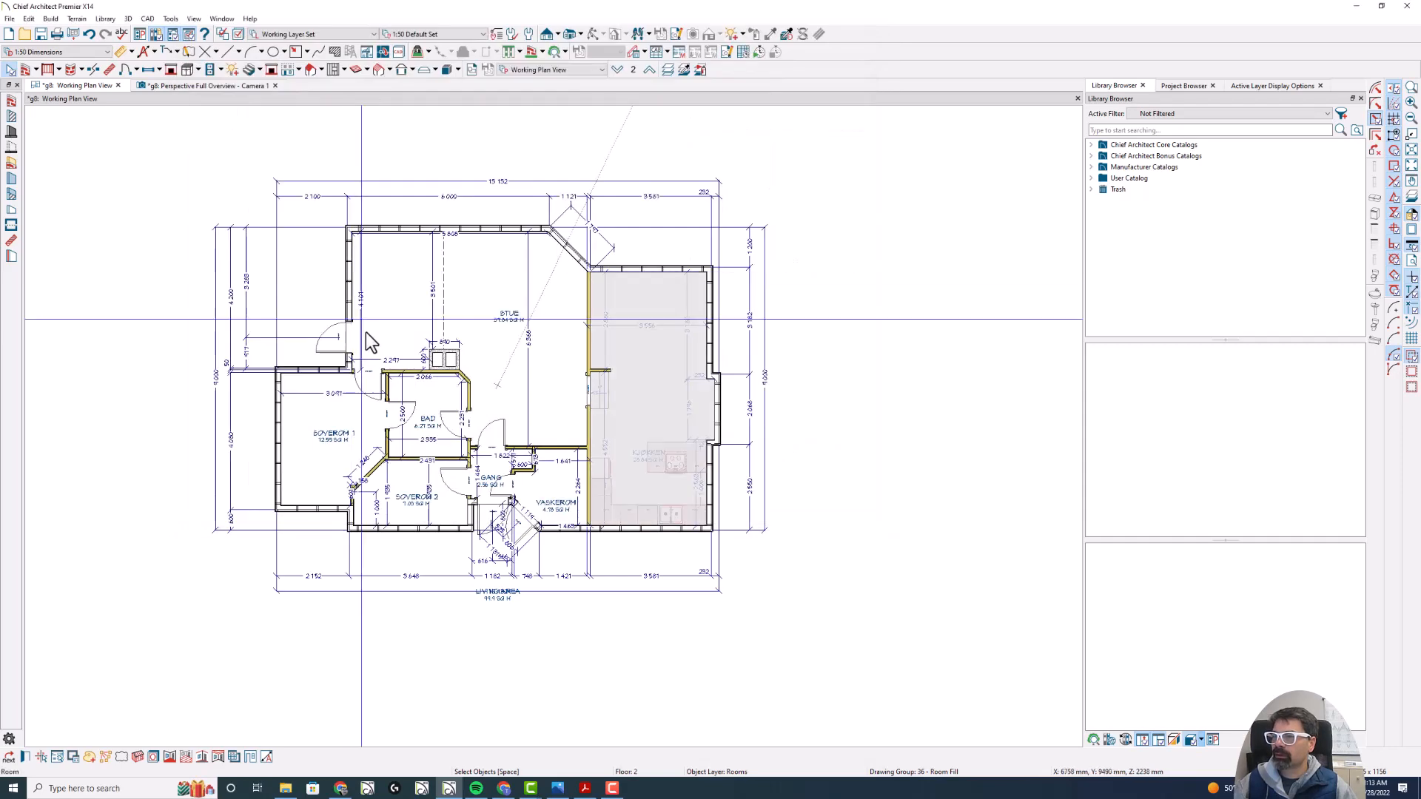
- Check the Stue room's absolute floor and ceiling elevations and leave its specification unchanged
double_click(491, 299)
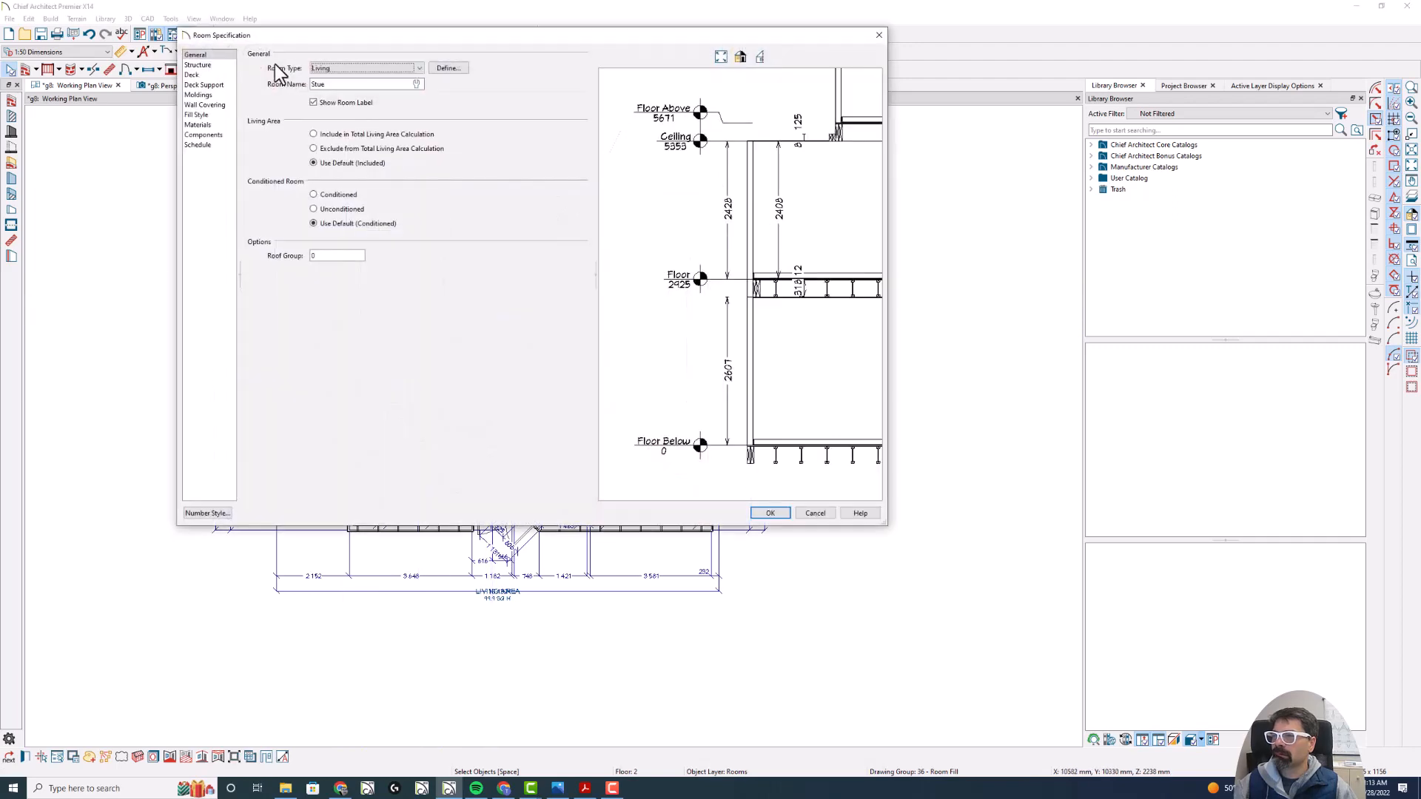
left_click(198, 65)
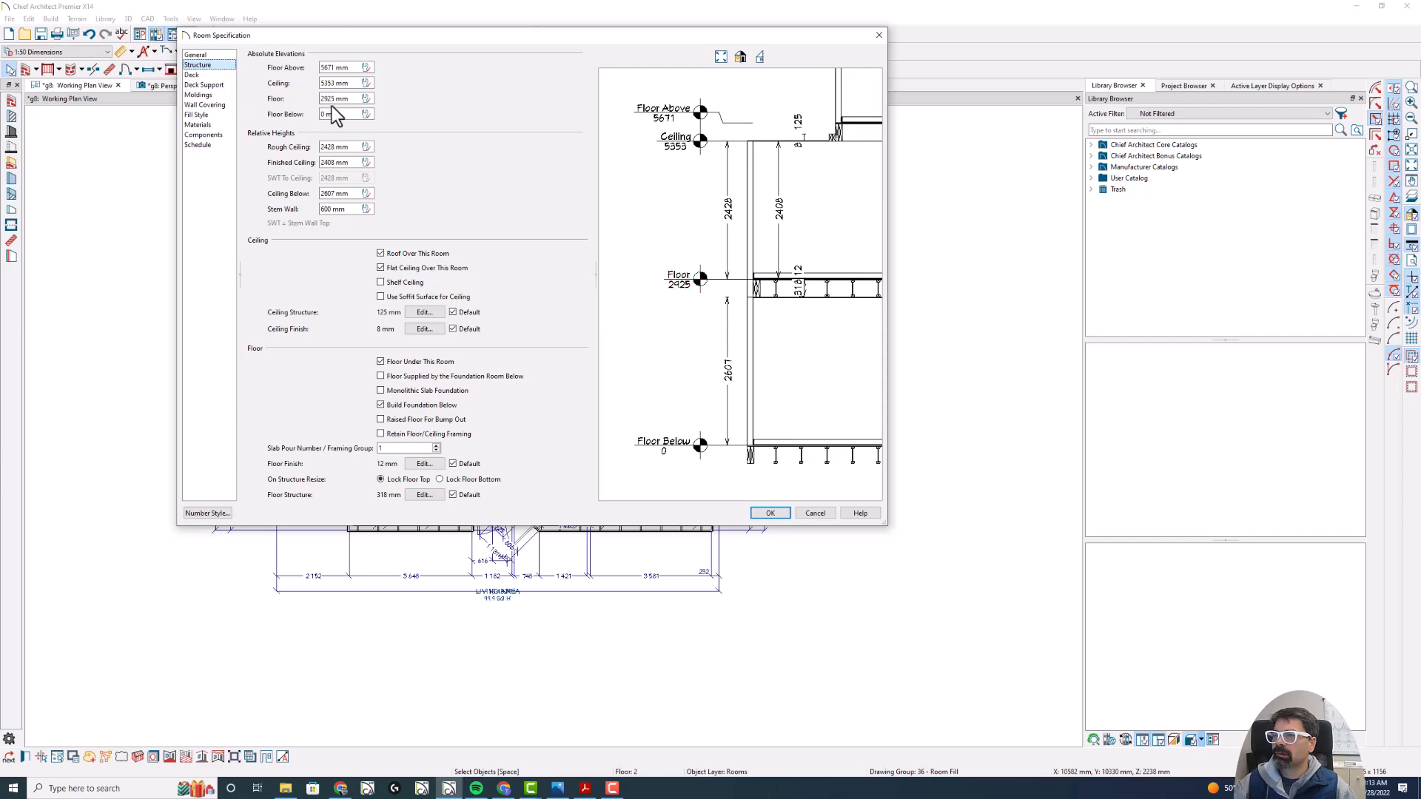
key("Escape")
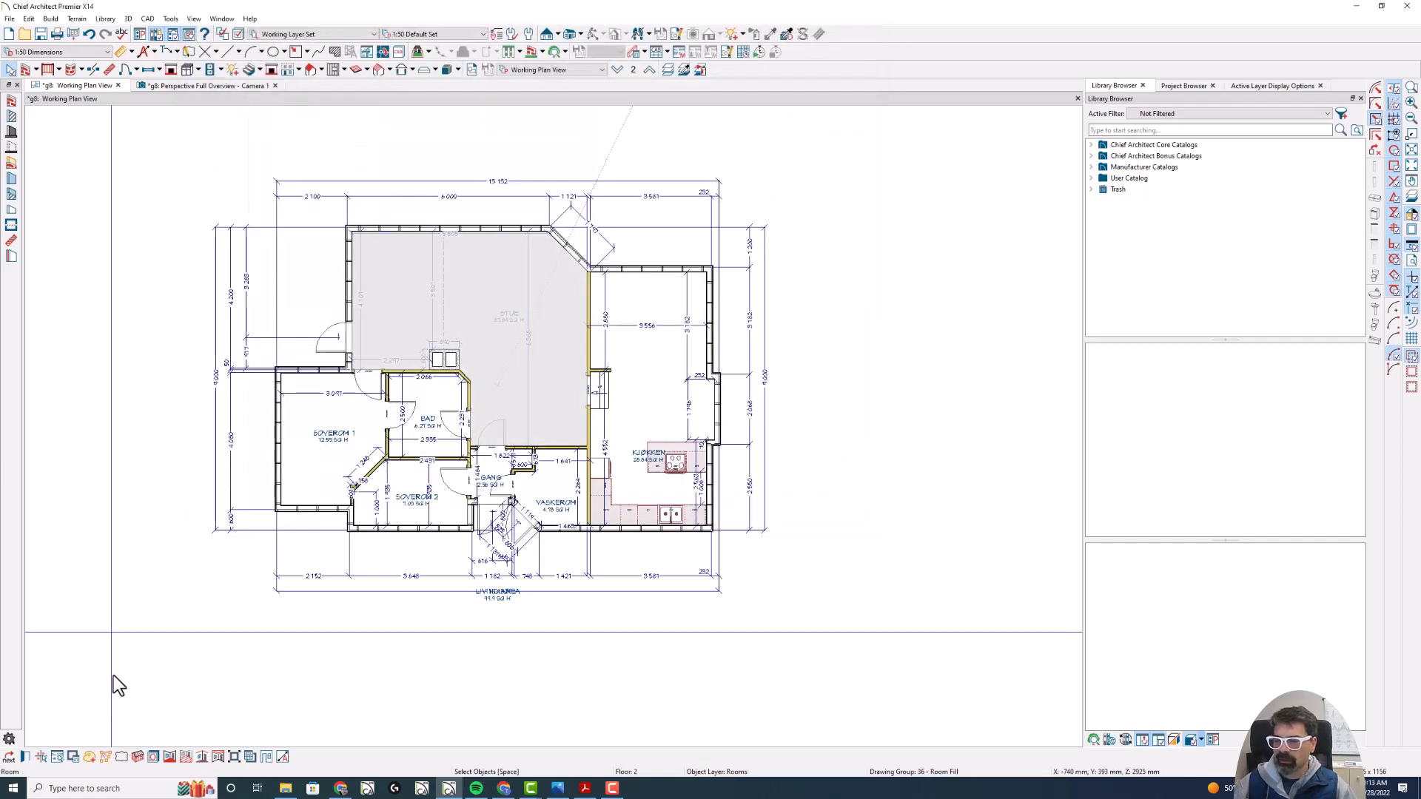
- Open the Windows Calculator, enter 2925 as the Stue floor elevation and keep the calculator on top of other windows
left_click(113, 788)
type("calc")
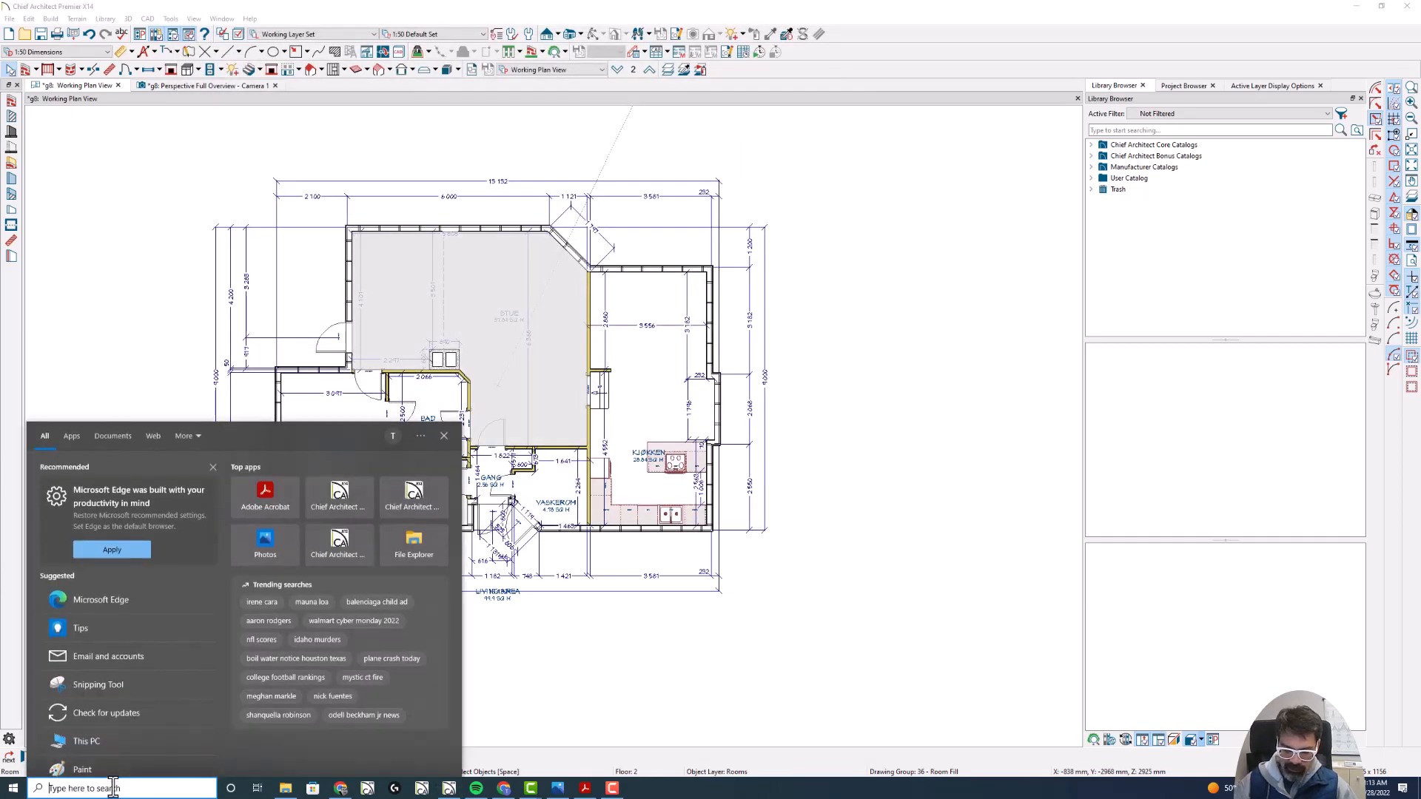
key("Return")
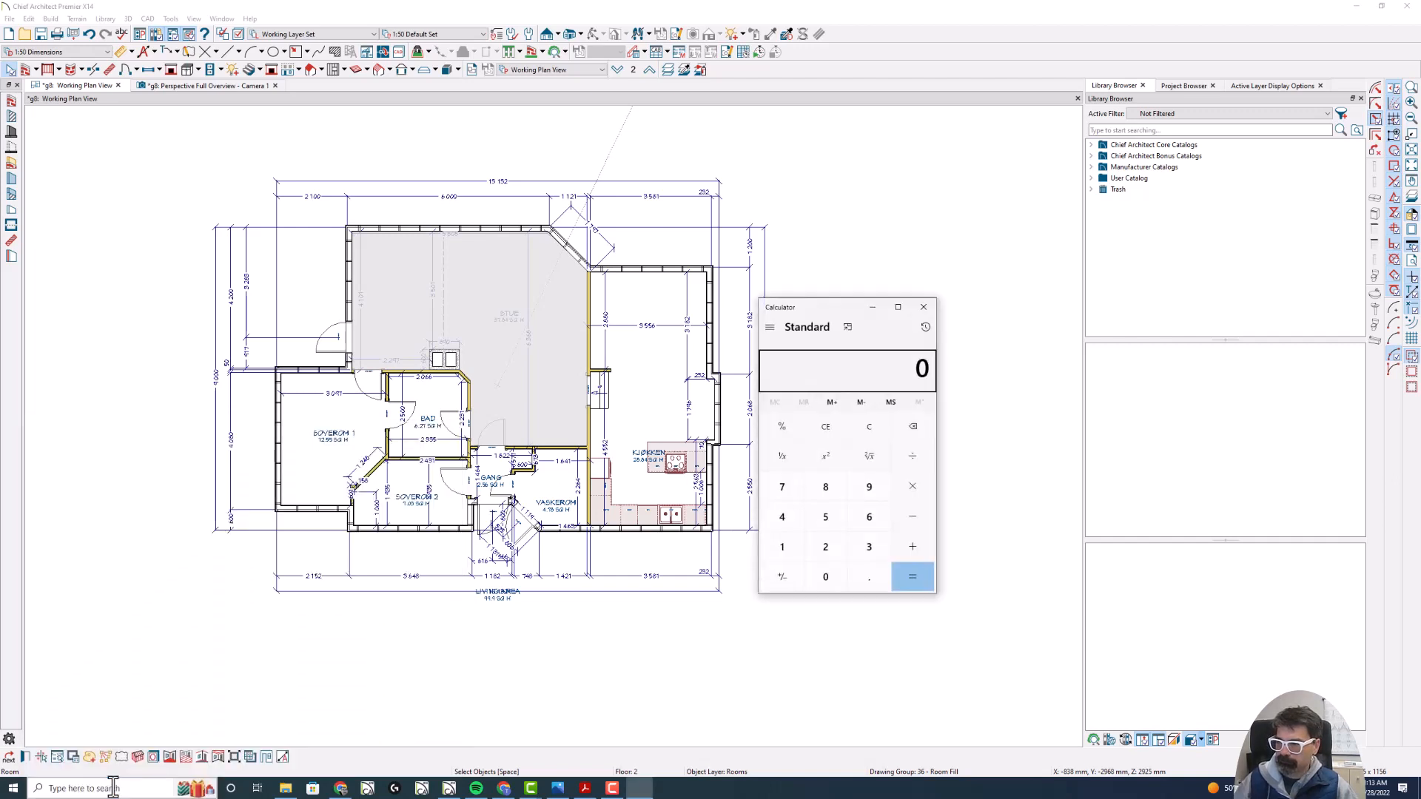
type("2925")
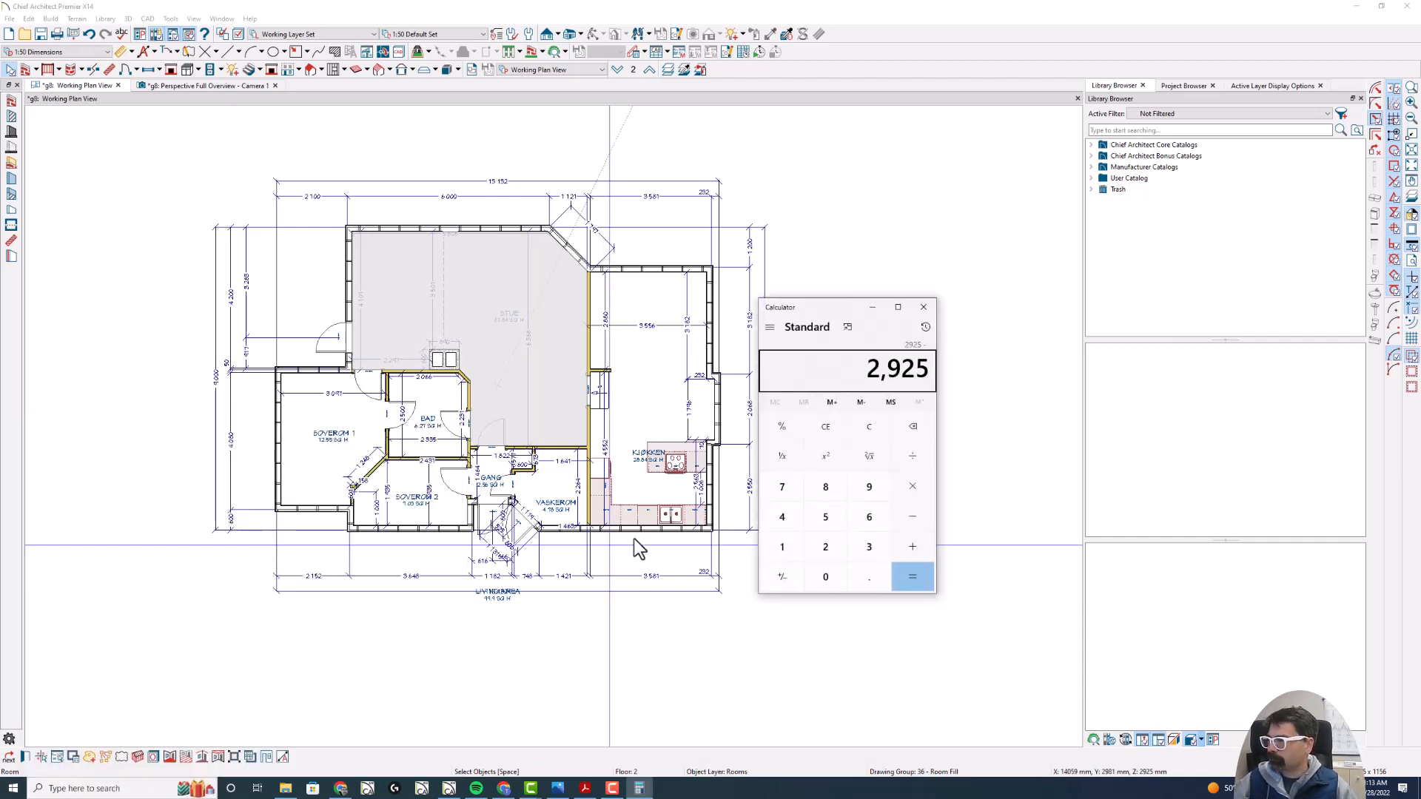
left_click_drag(863, 309, 1215, 309)
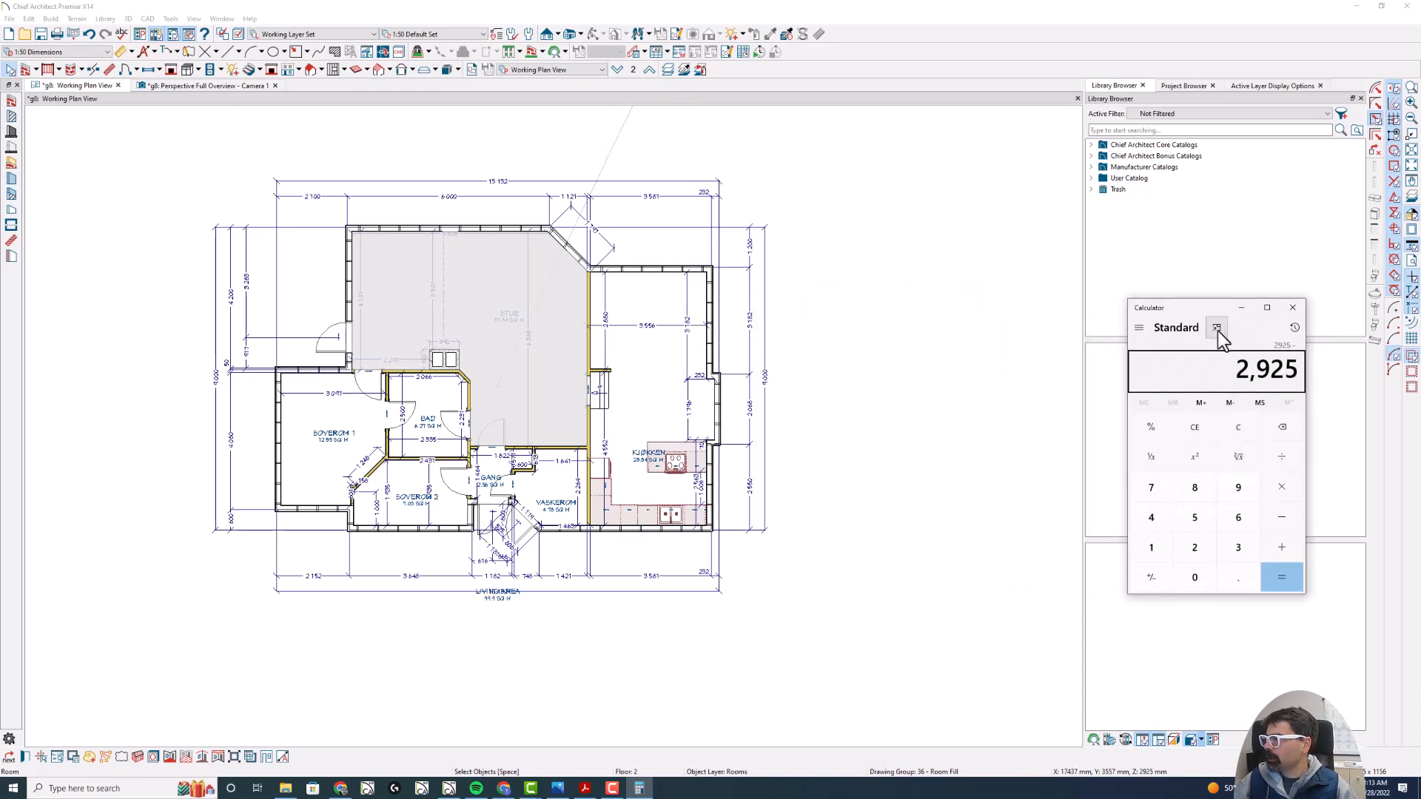
left_click(1217, 328)
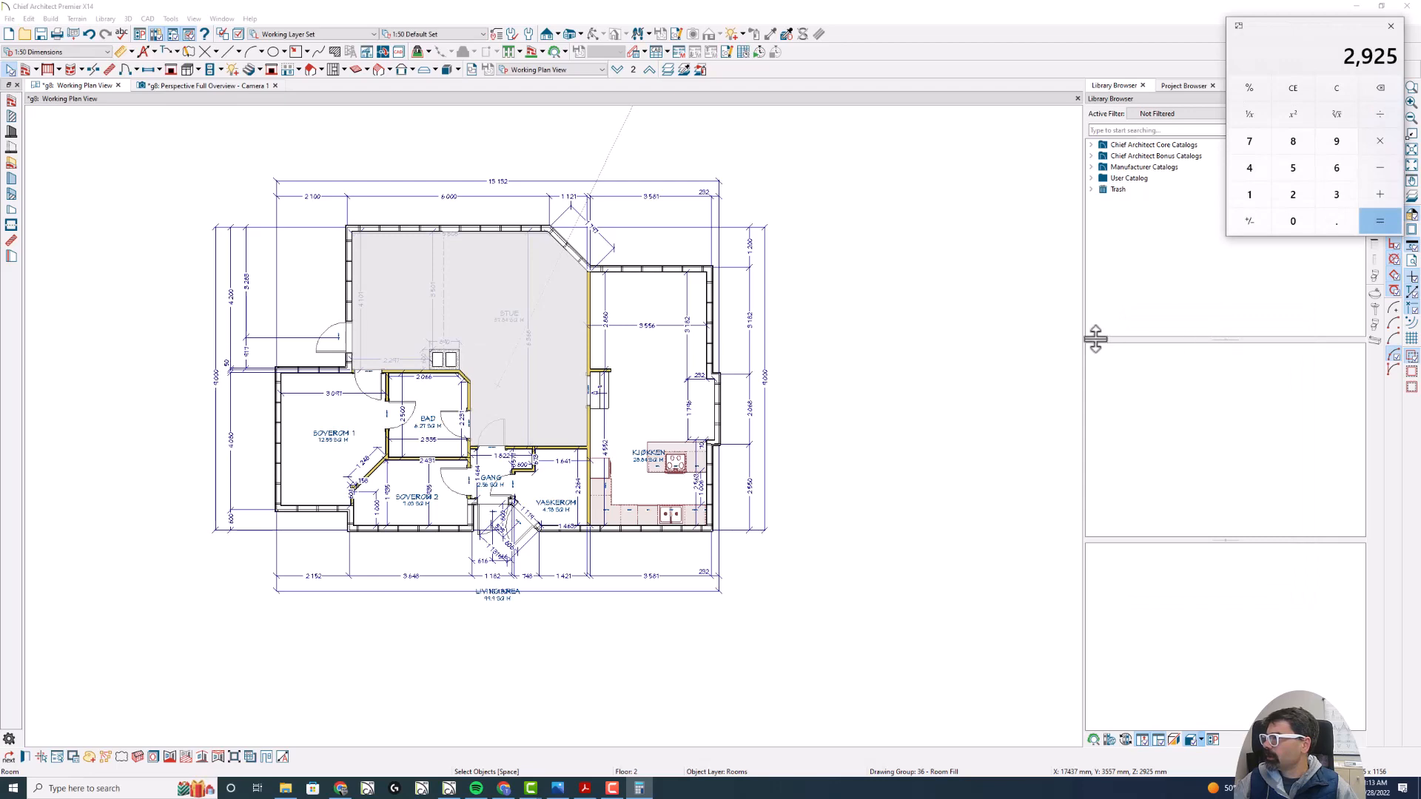
- Look up the Kjøkken room's floor elevation in its structure settings and subtract 2238 from 2925 in Calculator
left_click(650, 358)
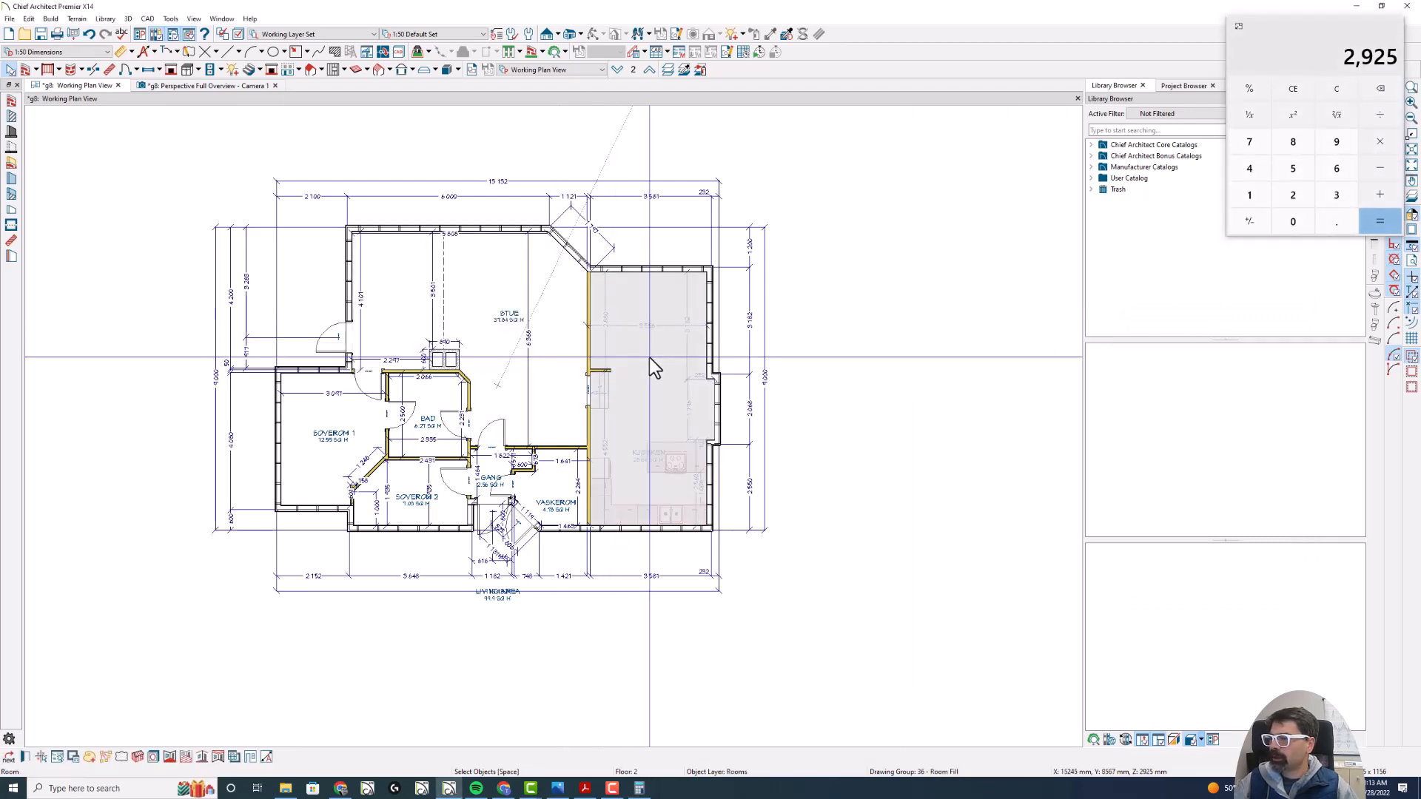
double_click(650, 359)
left_click(220, 68)
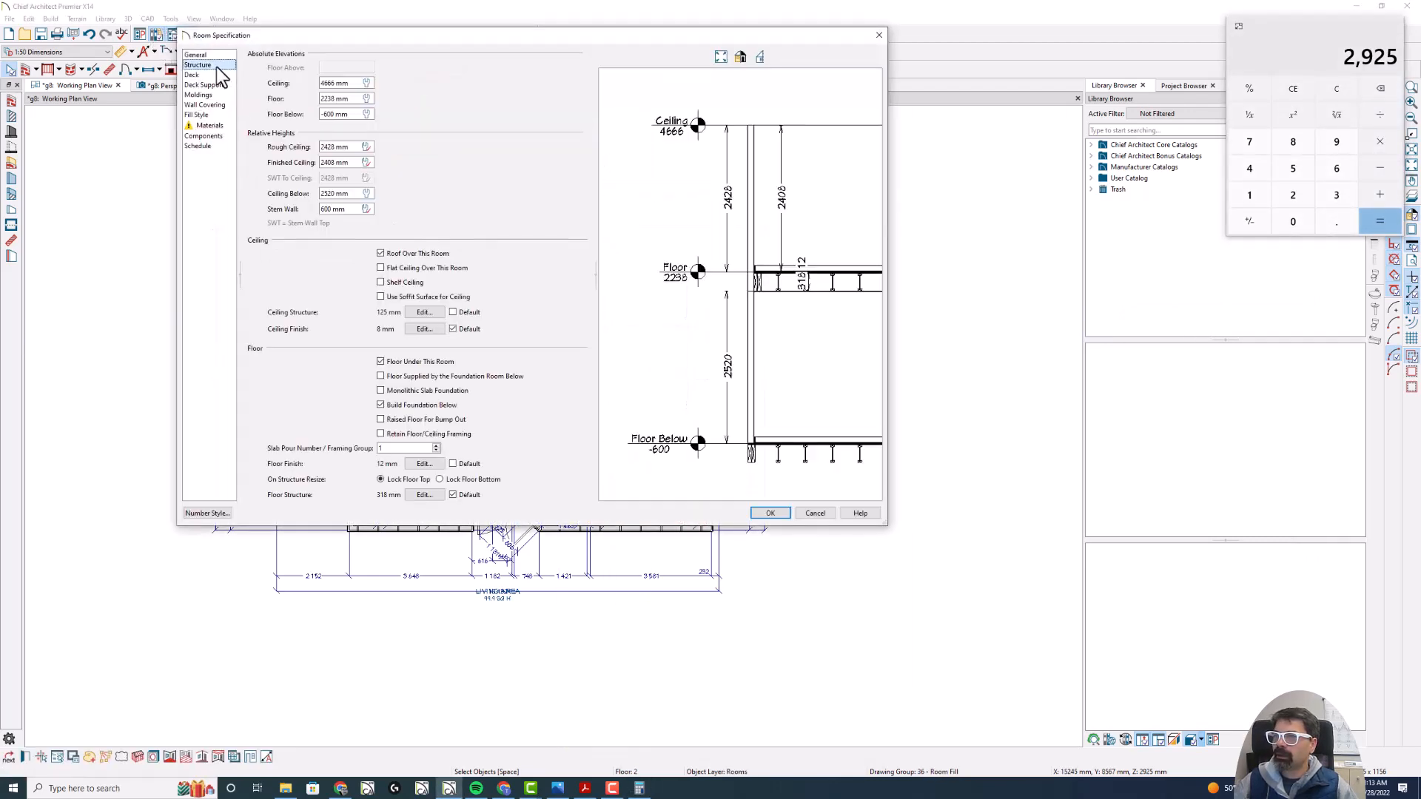
left_click(1277, 51)
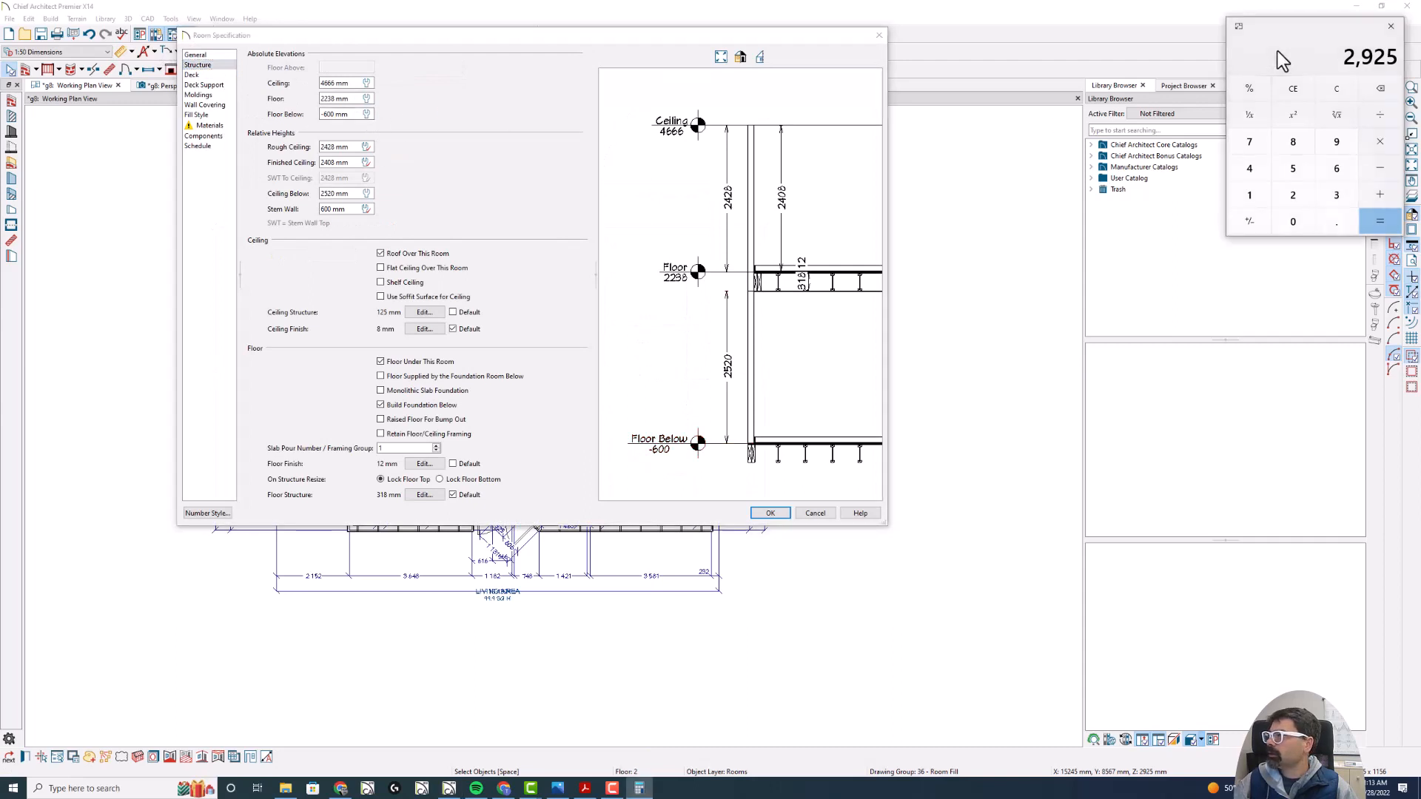
type("-2238")
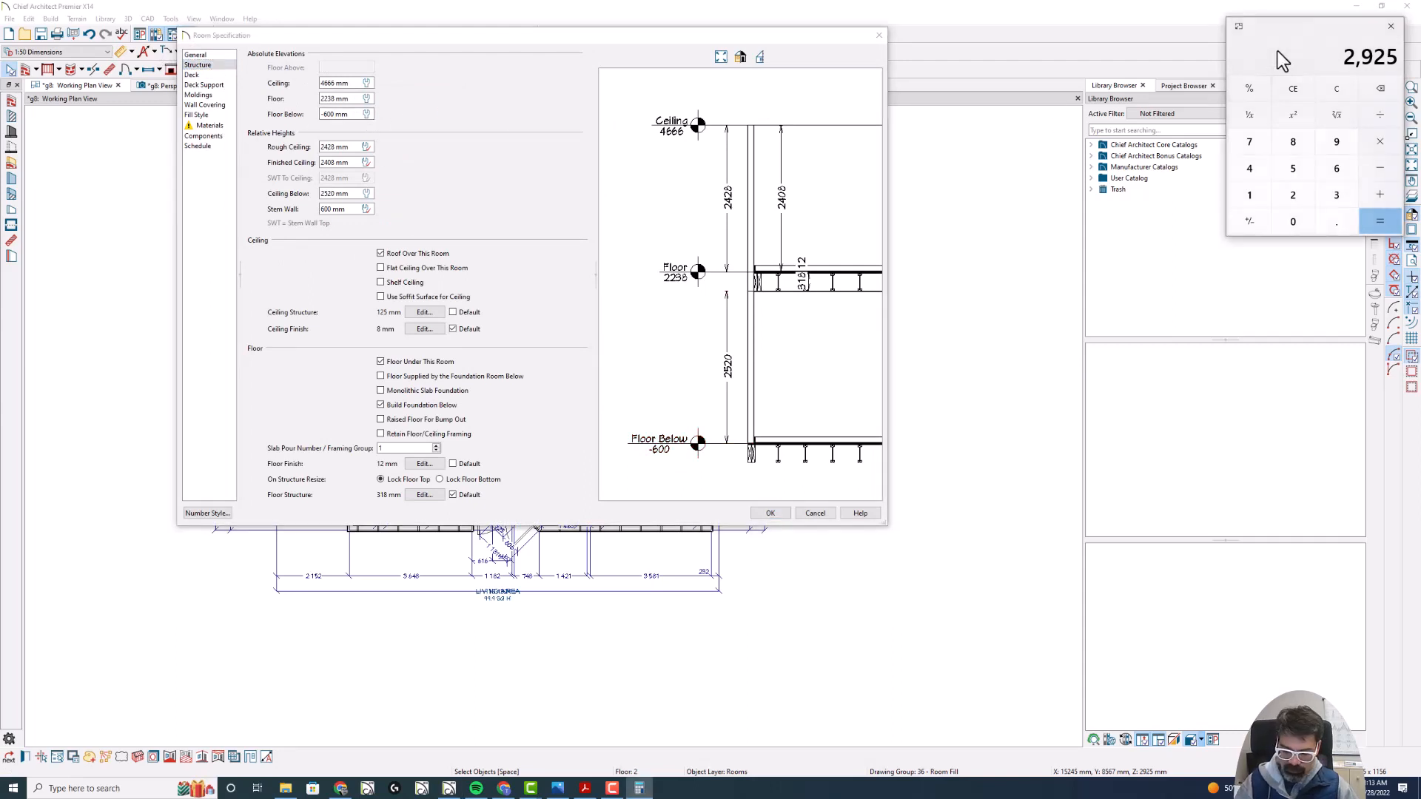
key("Return")
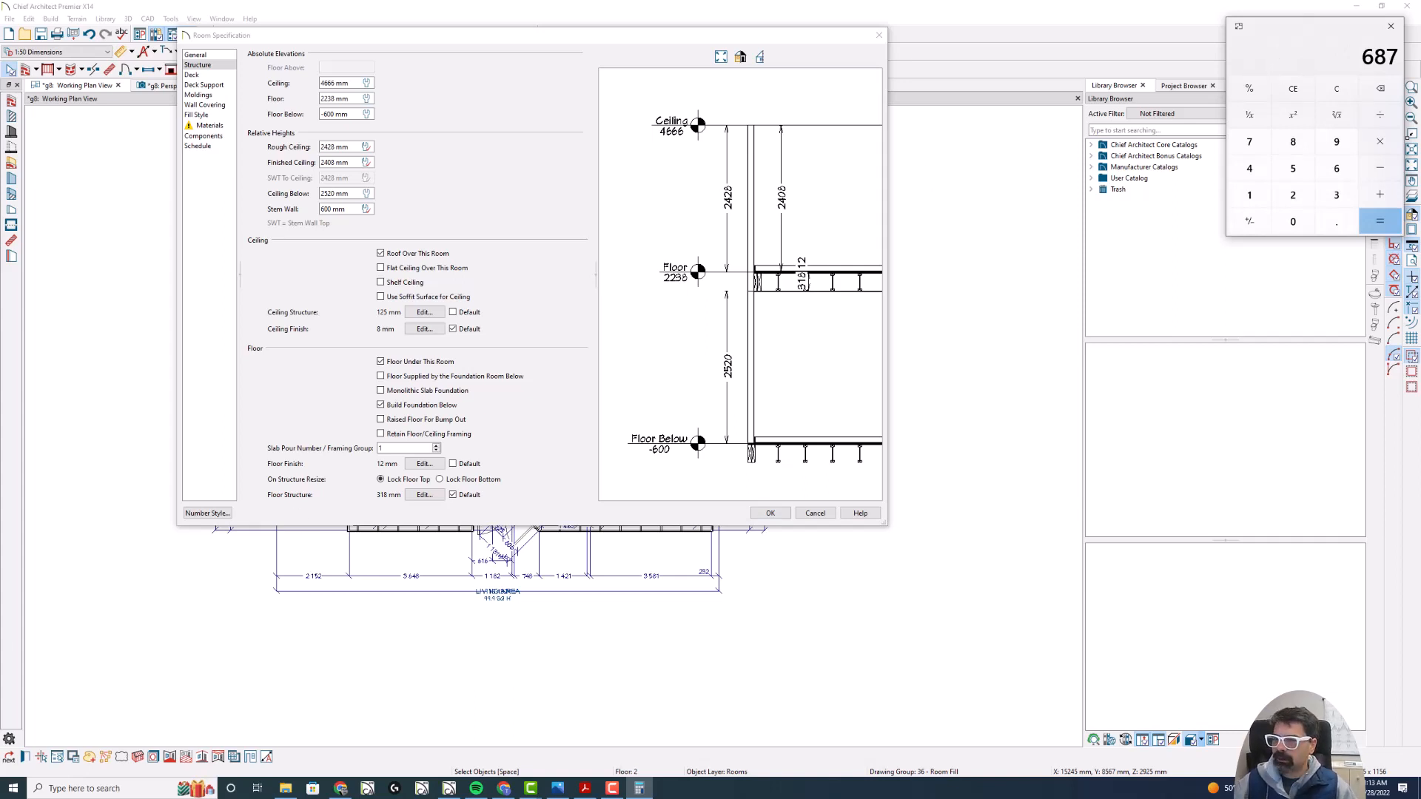
- Switch to Chrome and search in a new tab for the conversion of 687 mm to cm
left_click(506, 789)
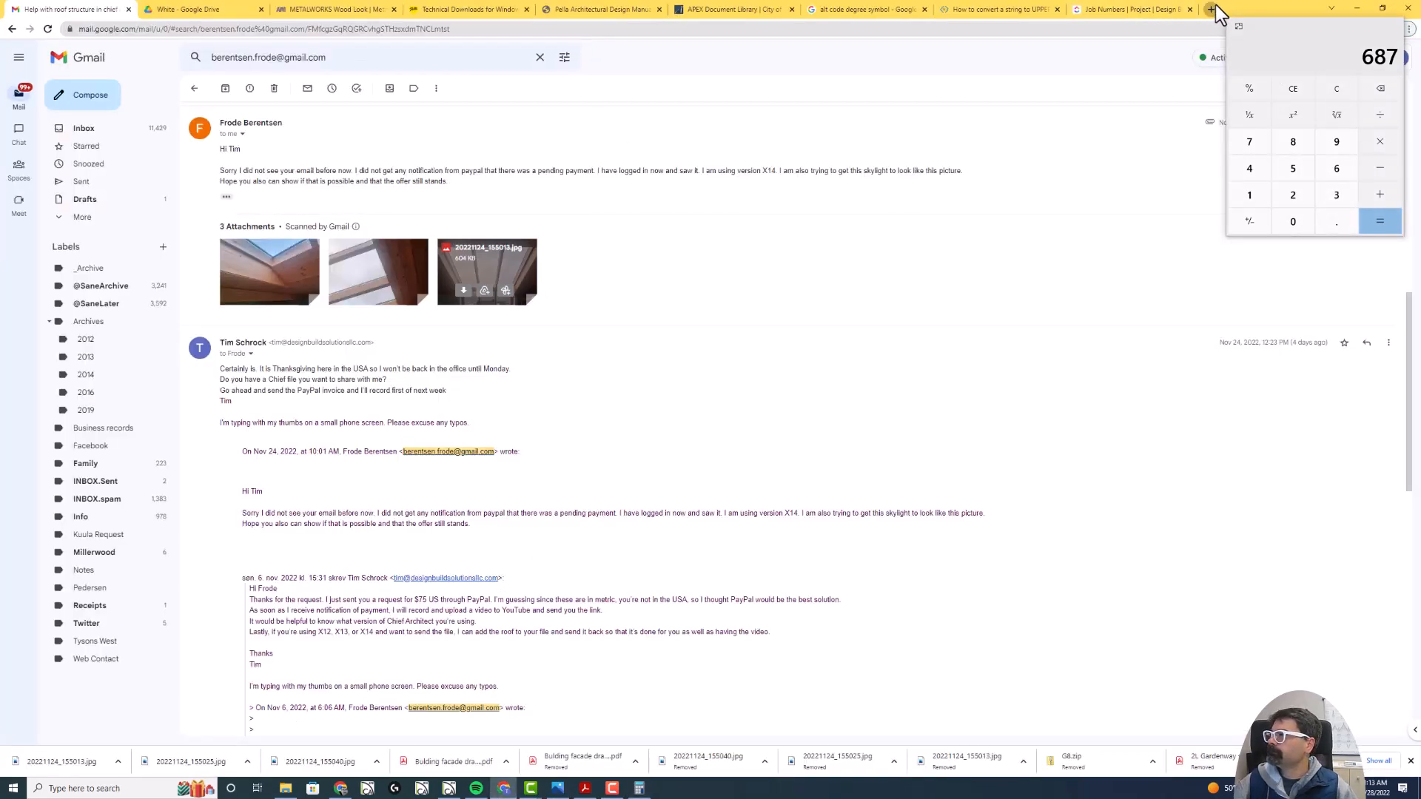
left_click(1211, 10)
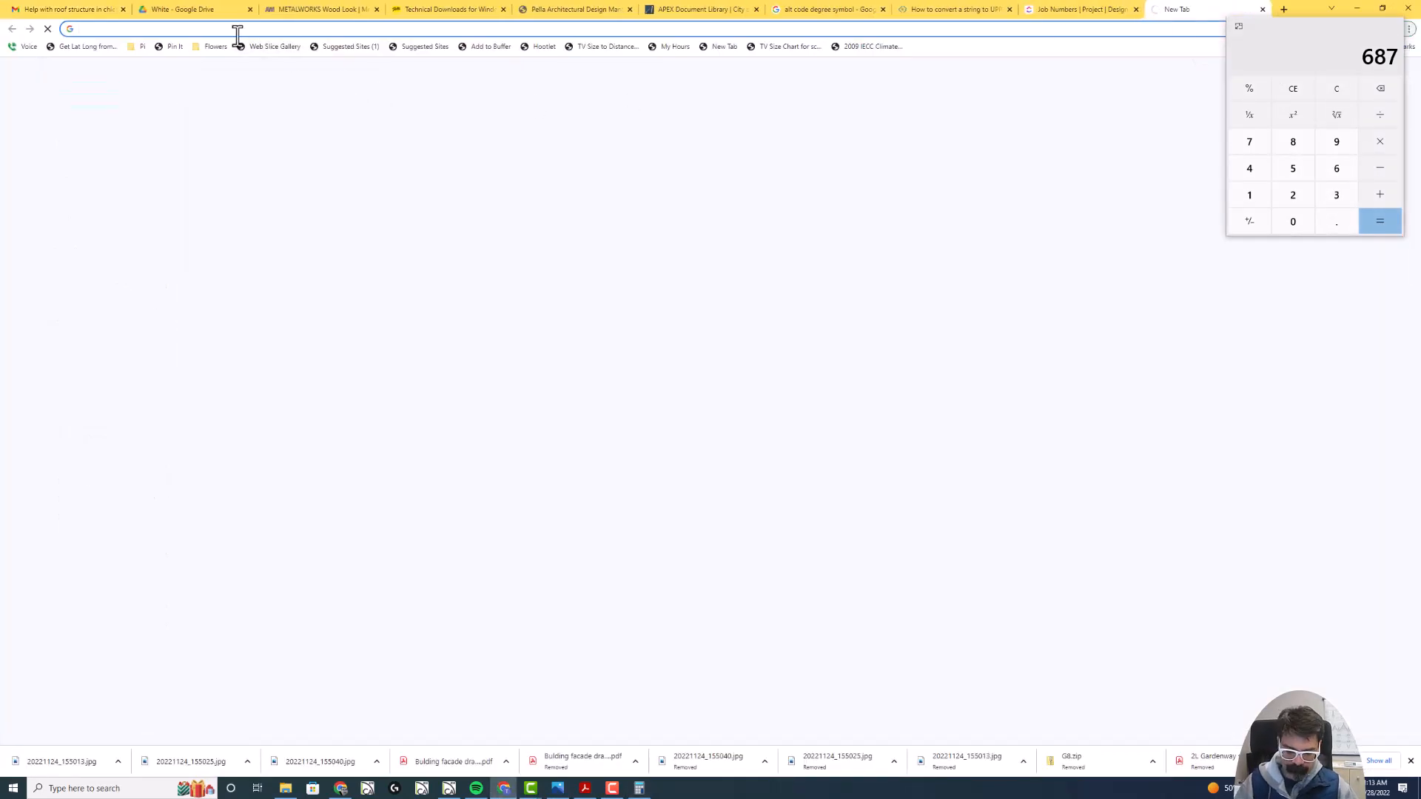
type("687")
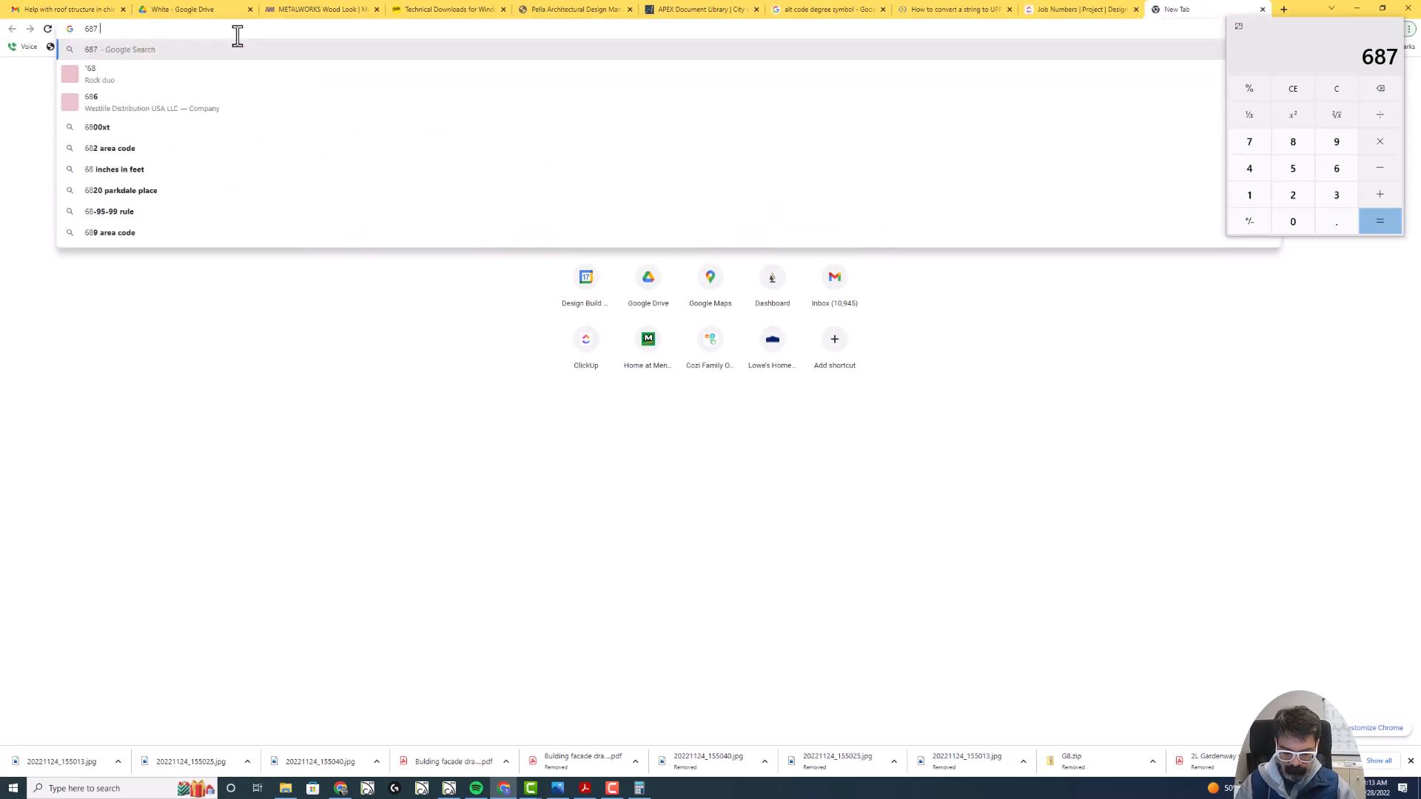
type(" mm to cm")
key("Return")
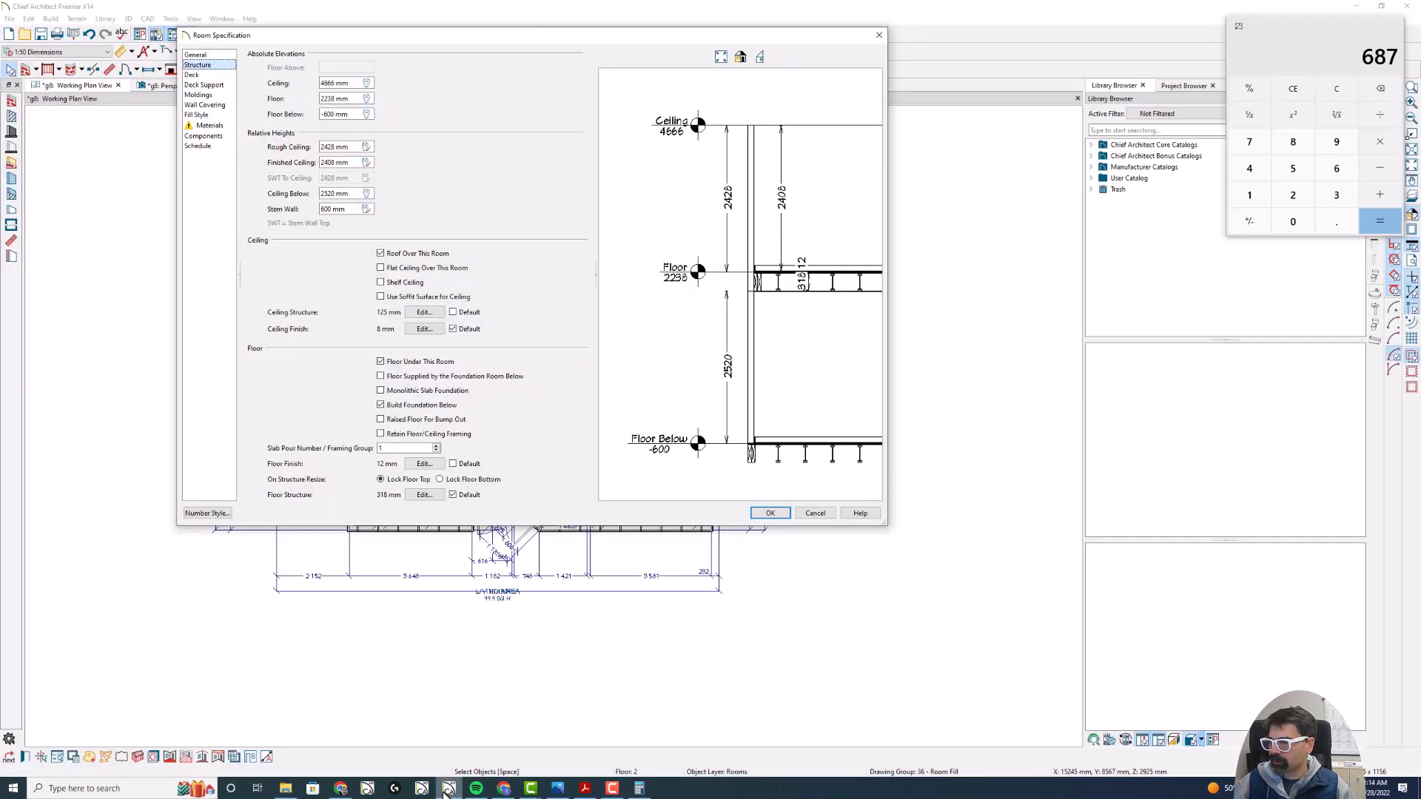
- Return to Chief Architect, dismiss the room specification and create a cross-section view from the Stue room looking toward its rear exterior wall
left_click(449, 788)
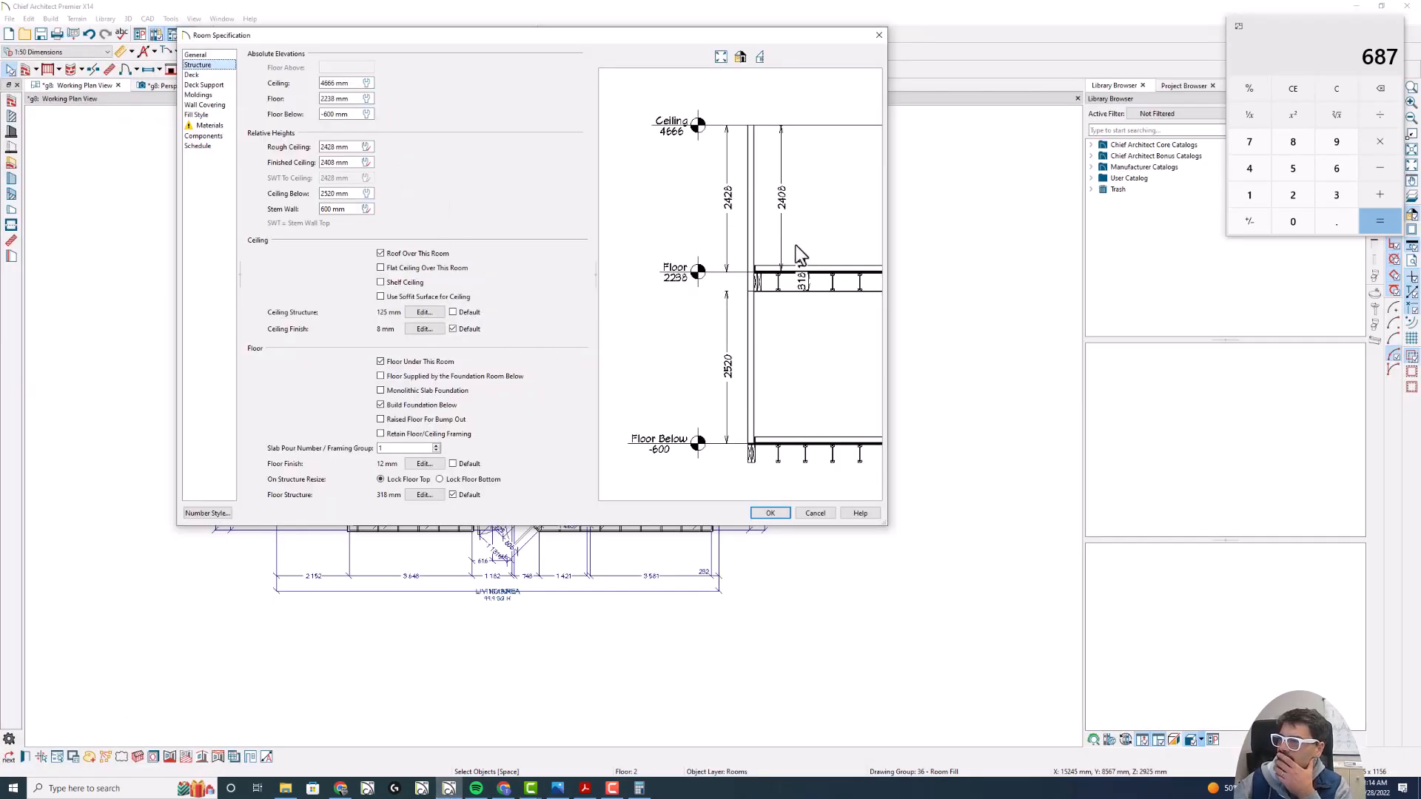
left_click(815, 513)
left_click(546, 34)
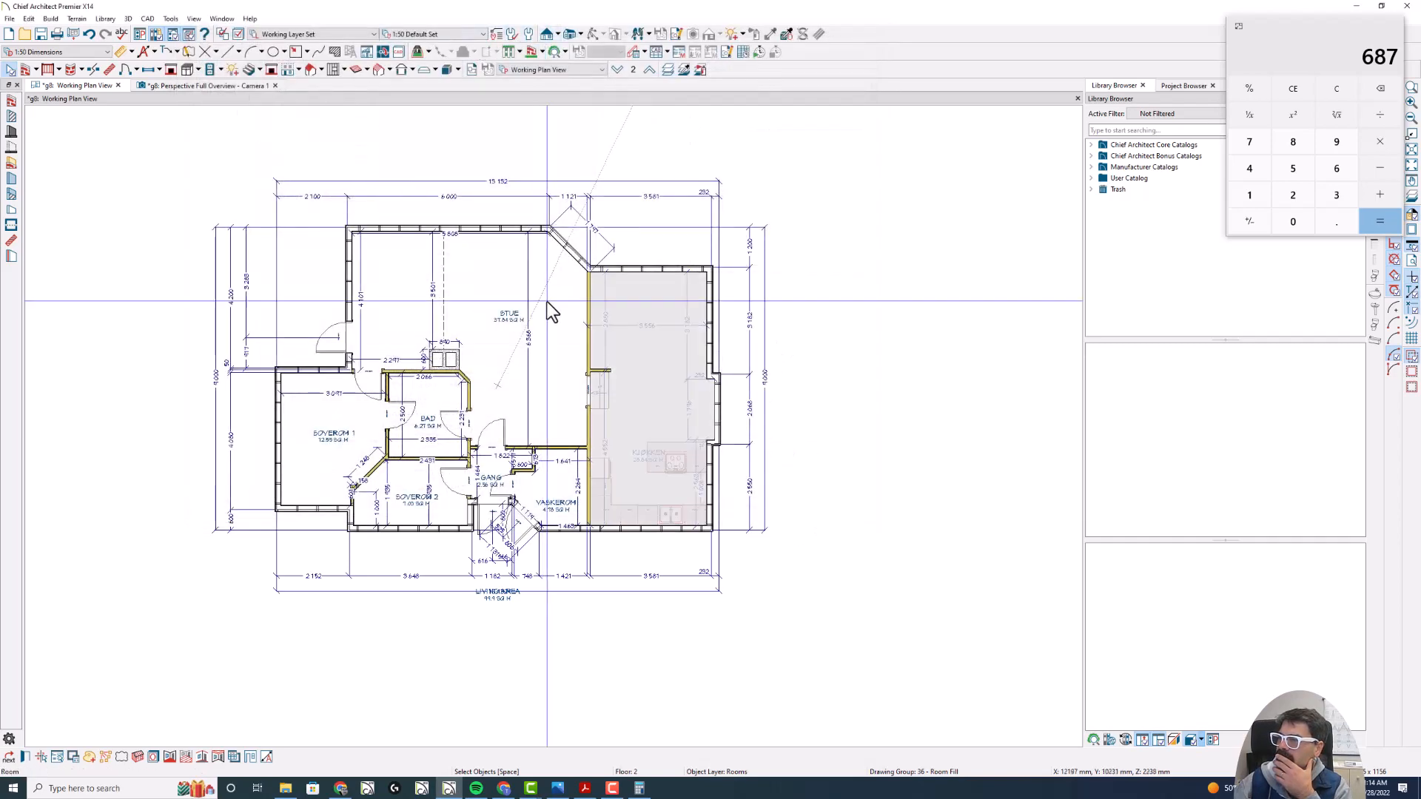
left_click(547, 34)
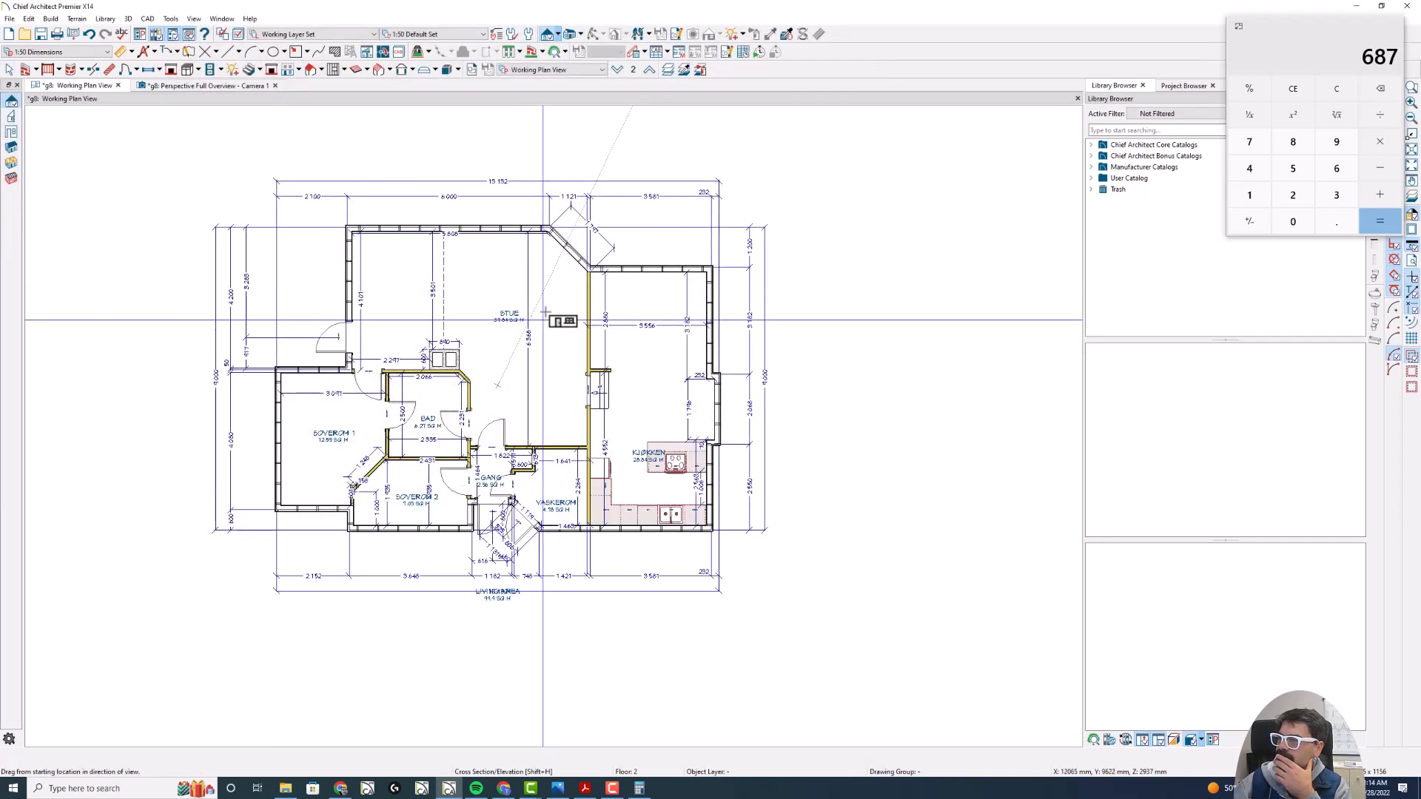
left_click(549, 211)
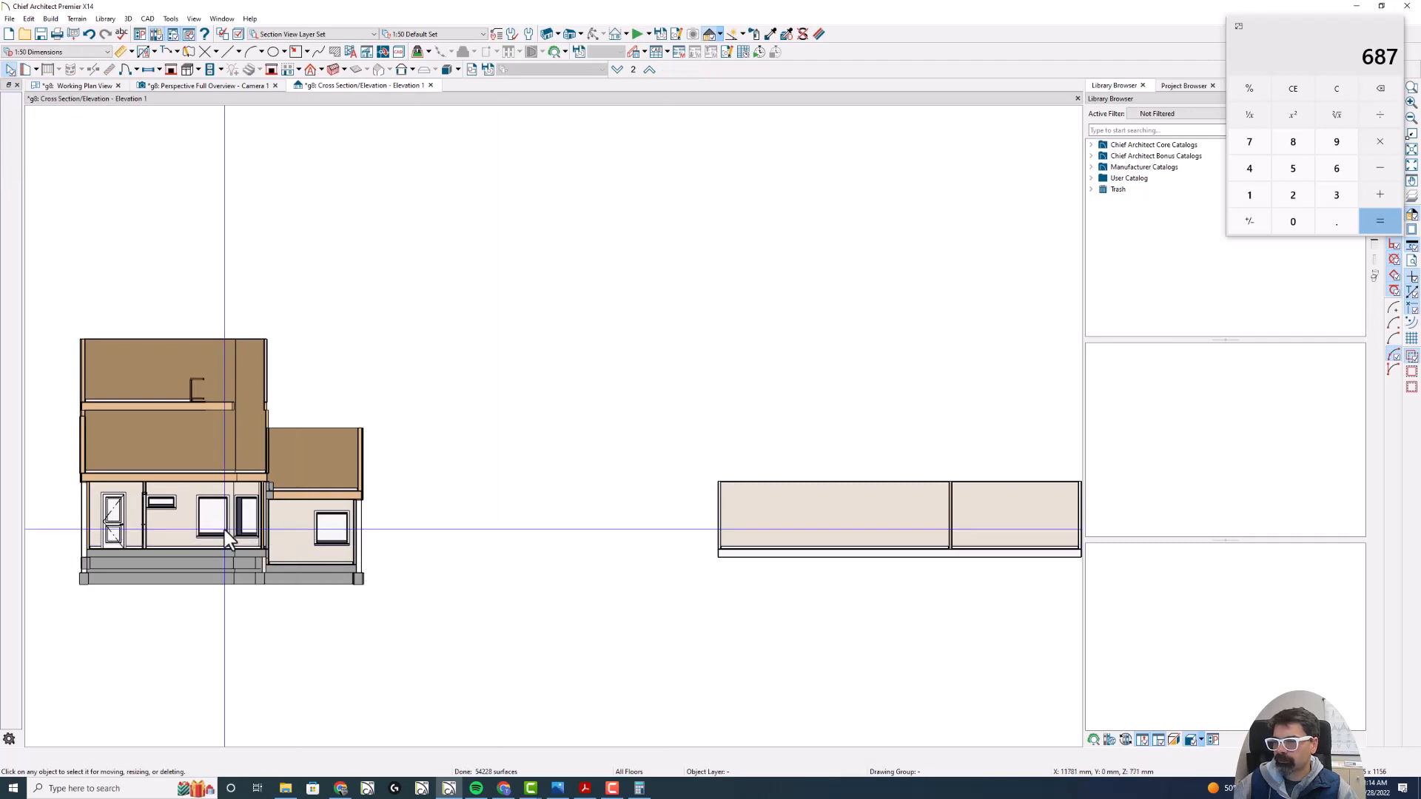
- Measure the step between the Kjøkken and Stue upper floor levels with a vertical line, inspect the lower floors and close the section
left_click_drag(203, 441, 388, 569)
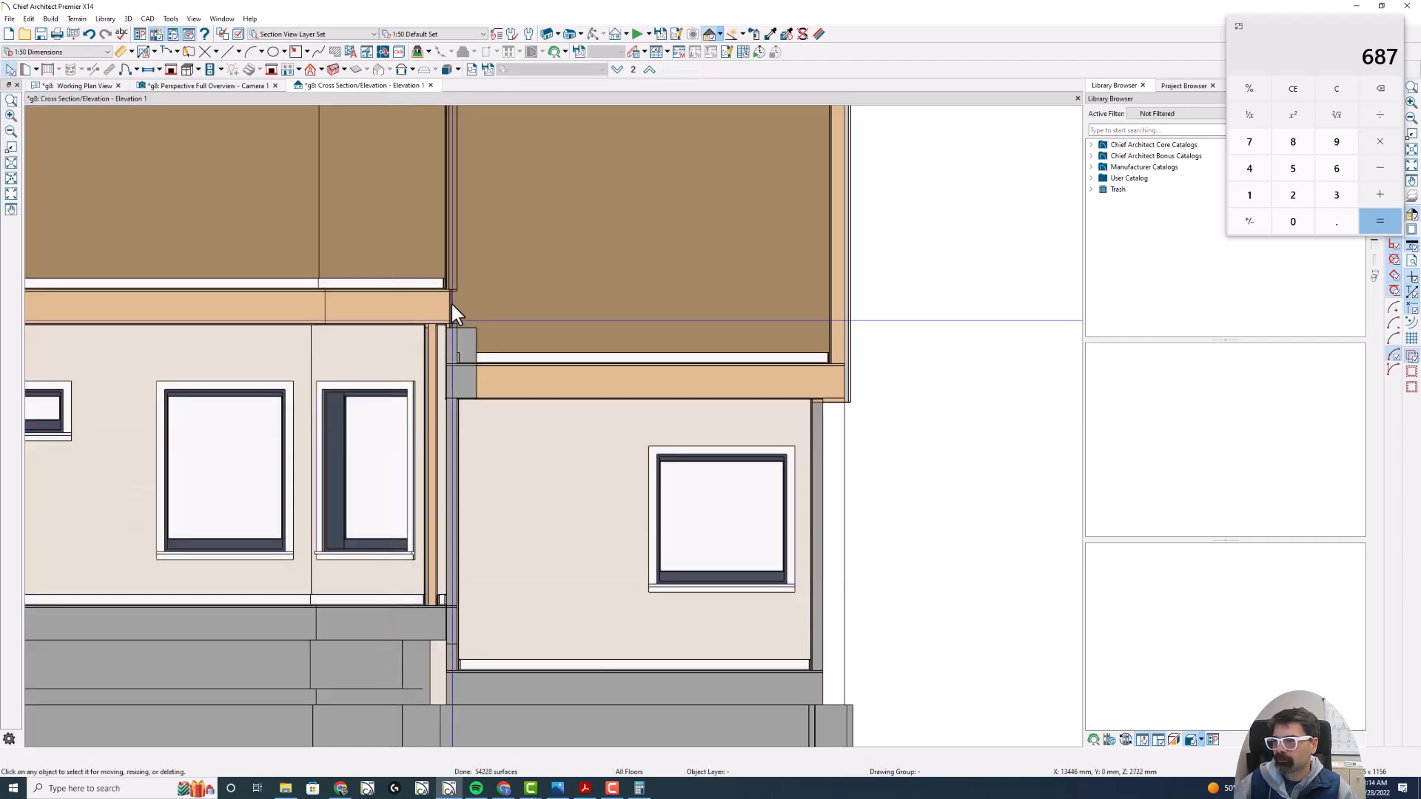
scroll(450, 305, "up", 4)
key("l")
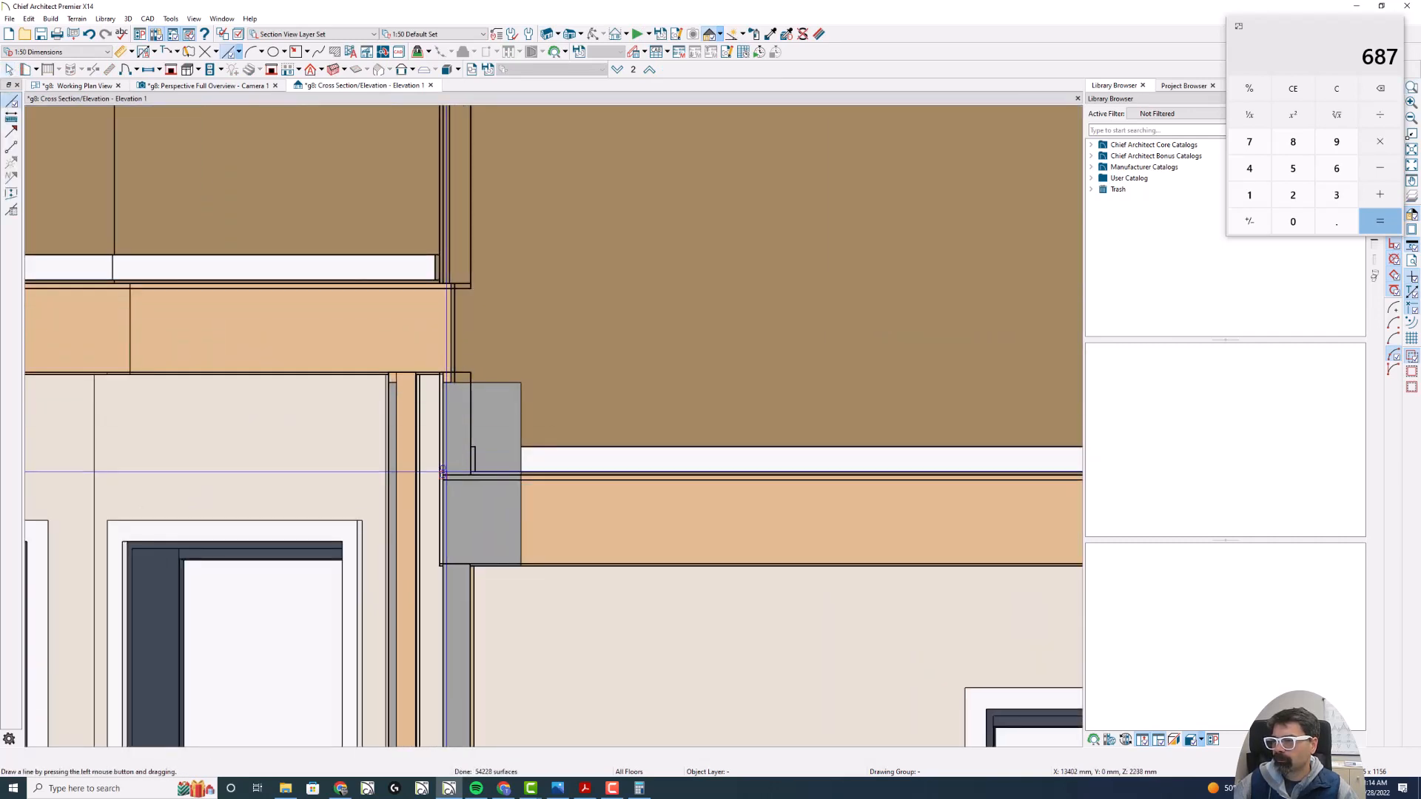
left_click_drag(445, 472, 442, 284)
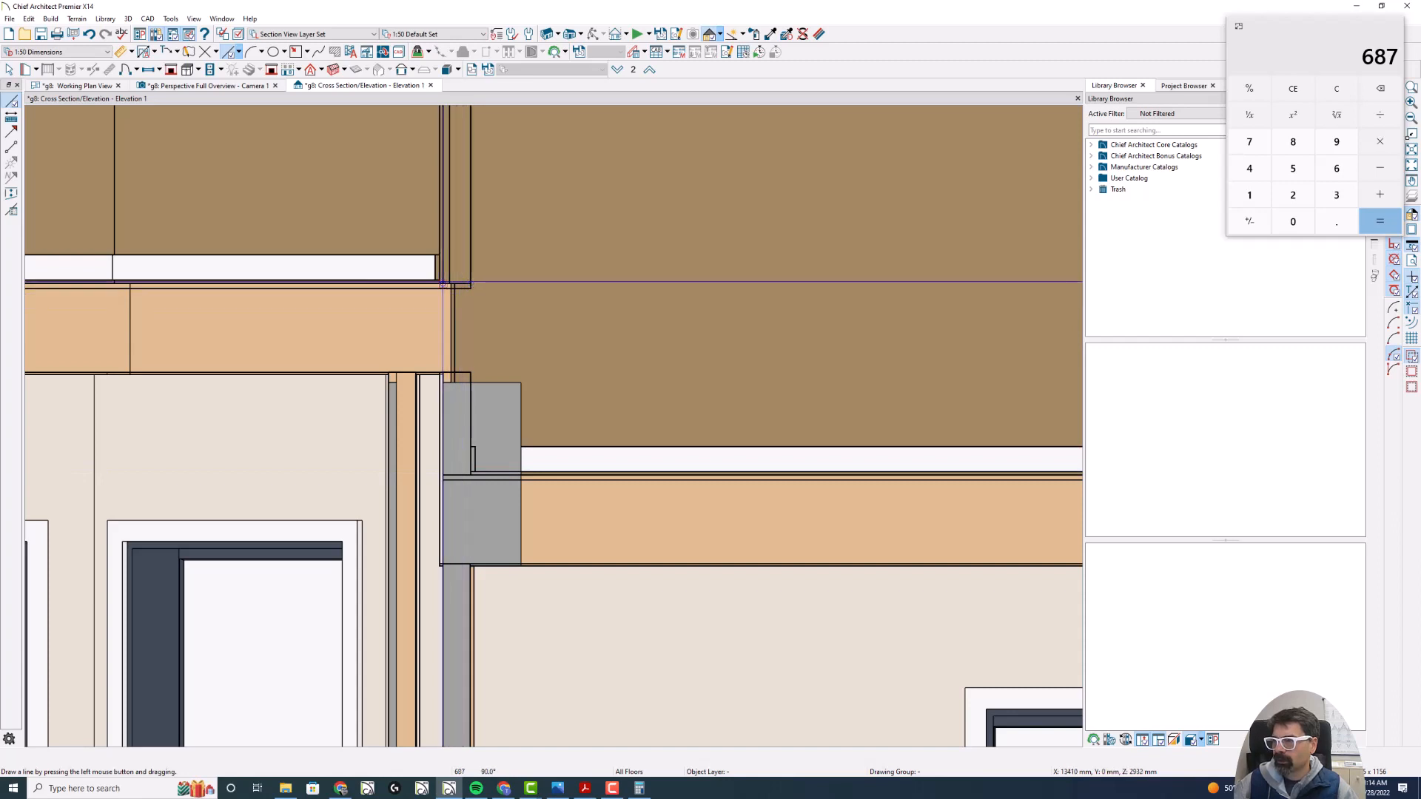
scroll(498, 407, "down", 5)
scroll(498, 407, "up", 3)
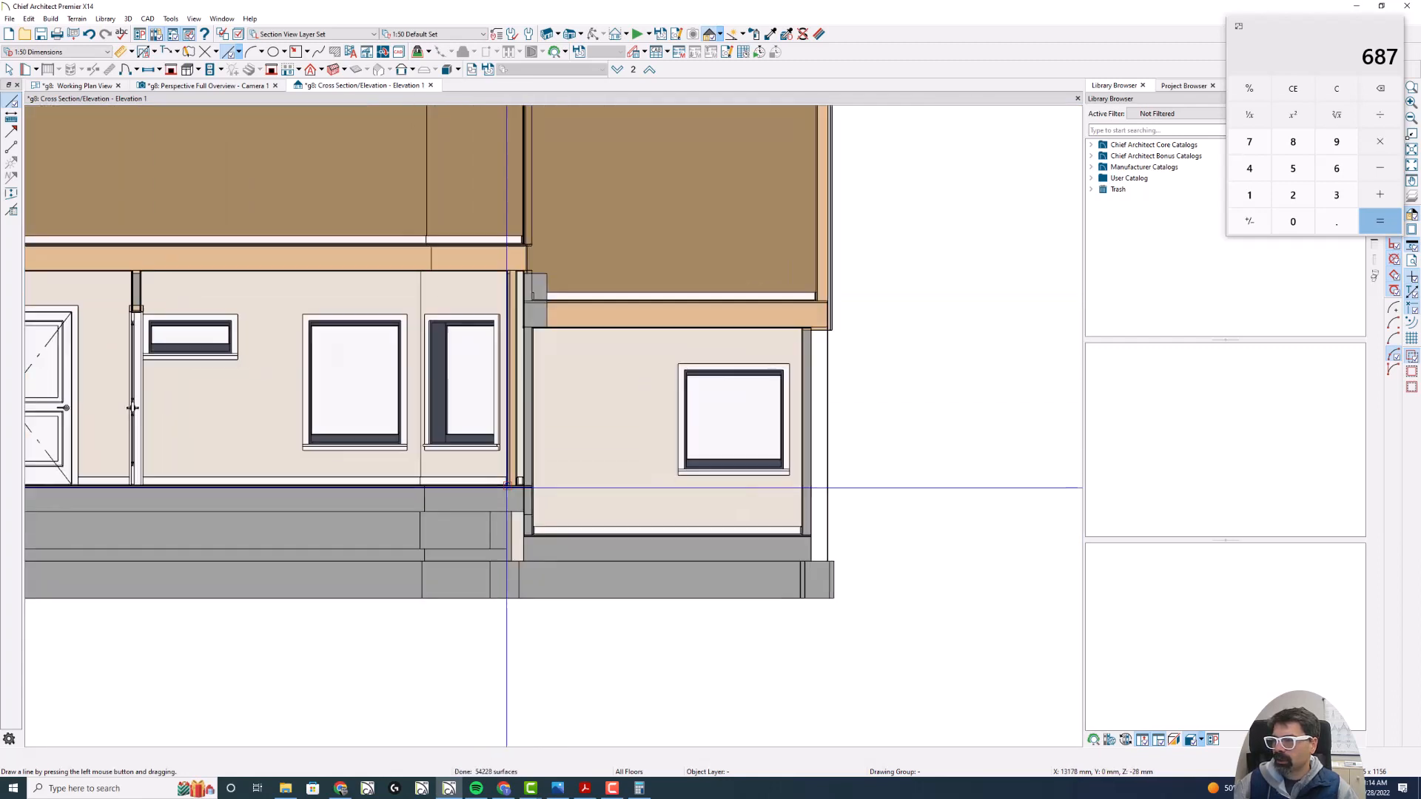
scroll(507, 481, "down", 4)
scroll(493, 341, "up", 2)
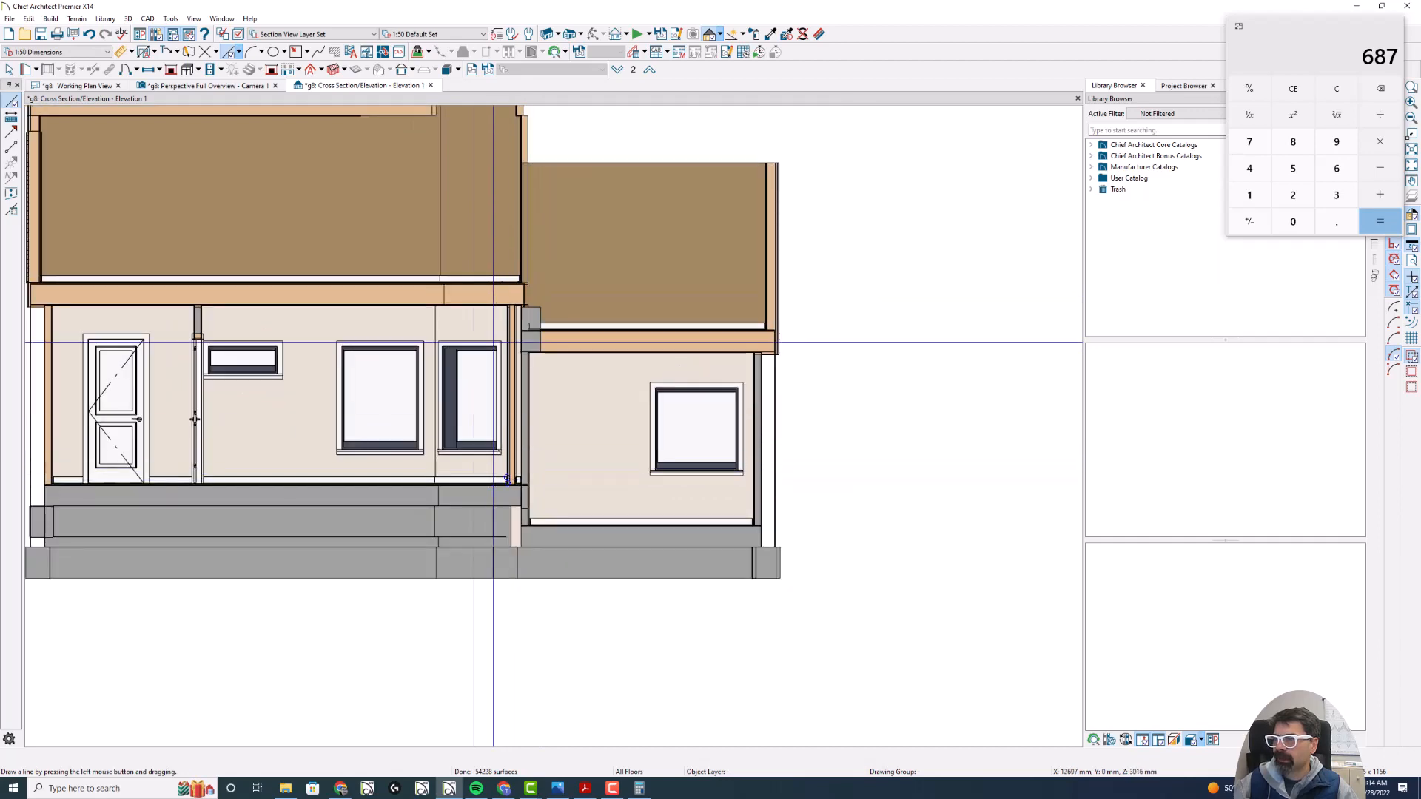
left_click(430, 85)
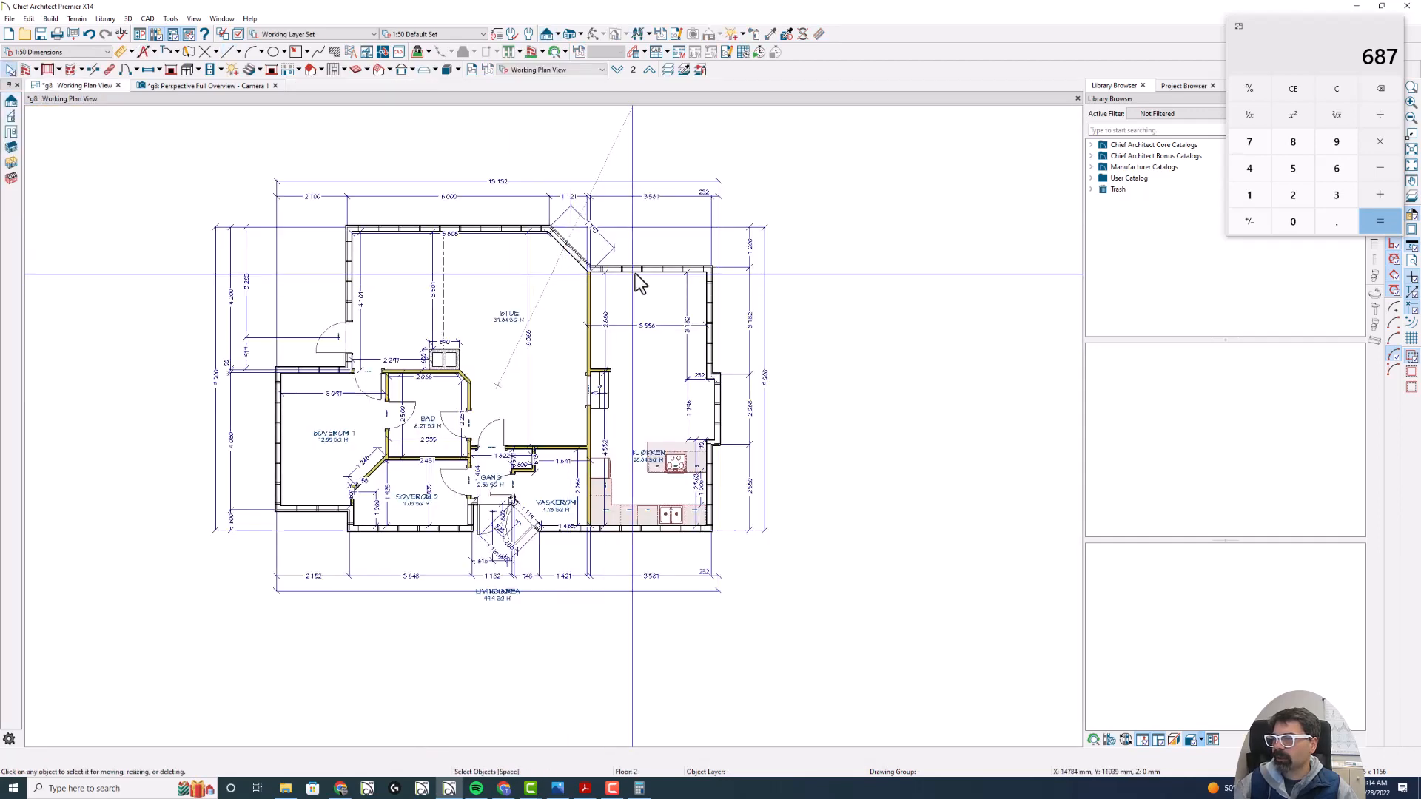
- Examine the layer materials and thicknesses in the wall type definition of the Kjøkken's rear exterior wall, leaving them unchanged
key("space")
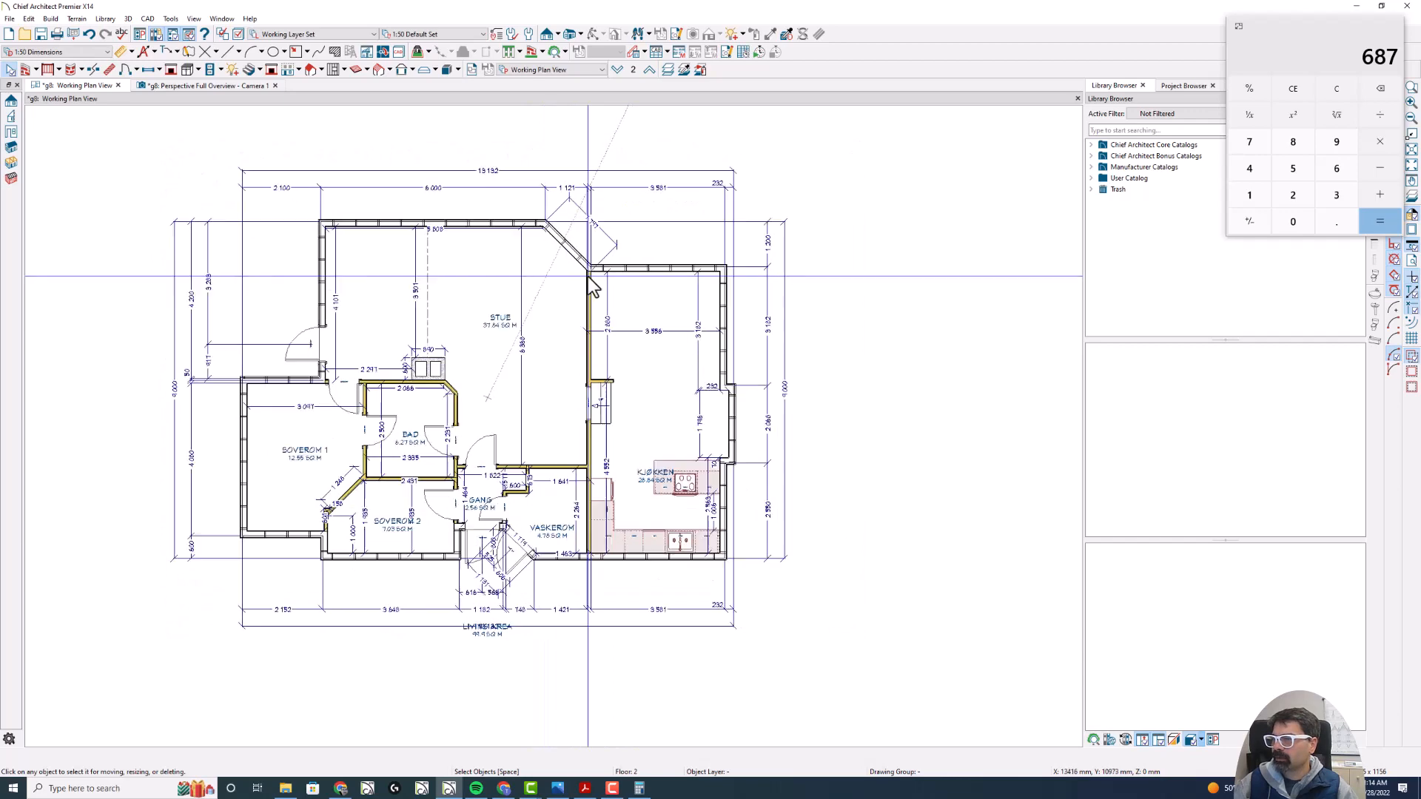
scroll(592, 278, "up", 3)
left_click(670, 257)
double_click(669, 259)
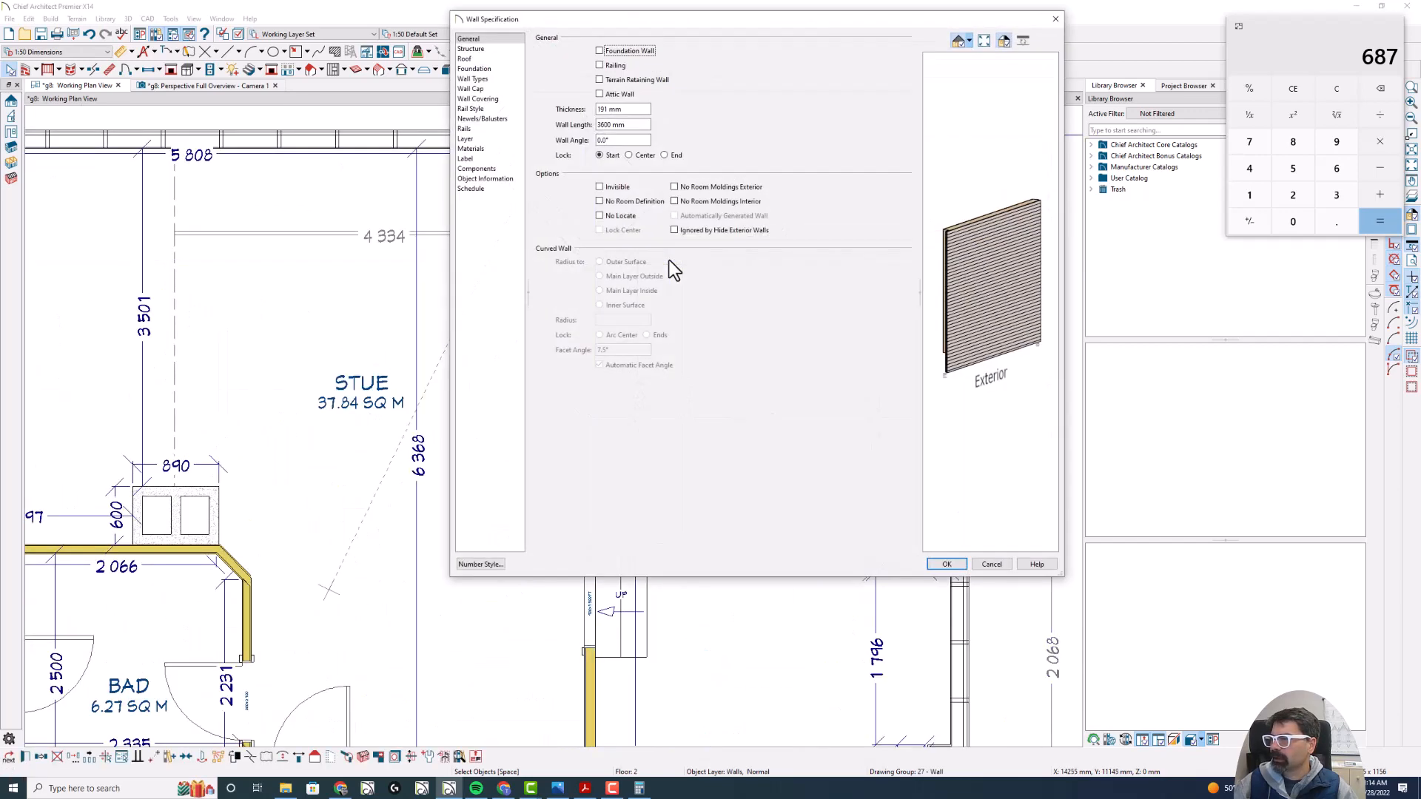
left_click(480, 79)
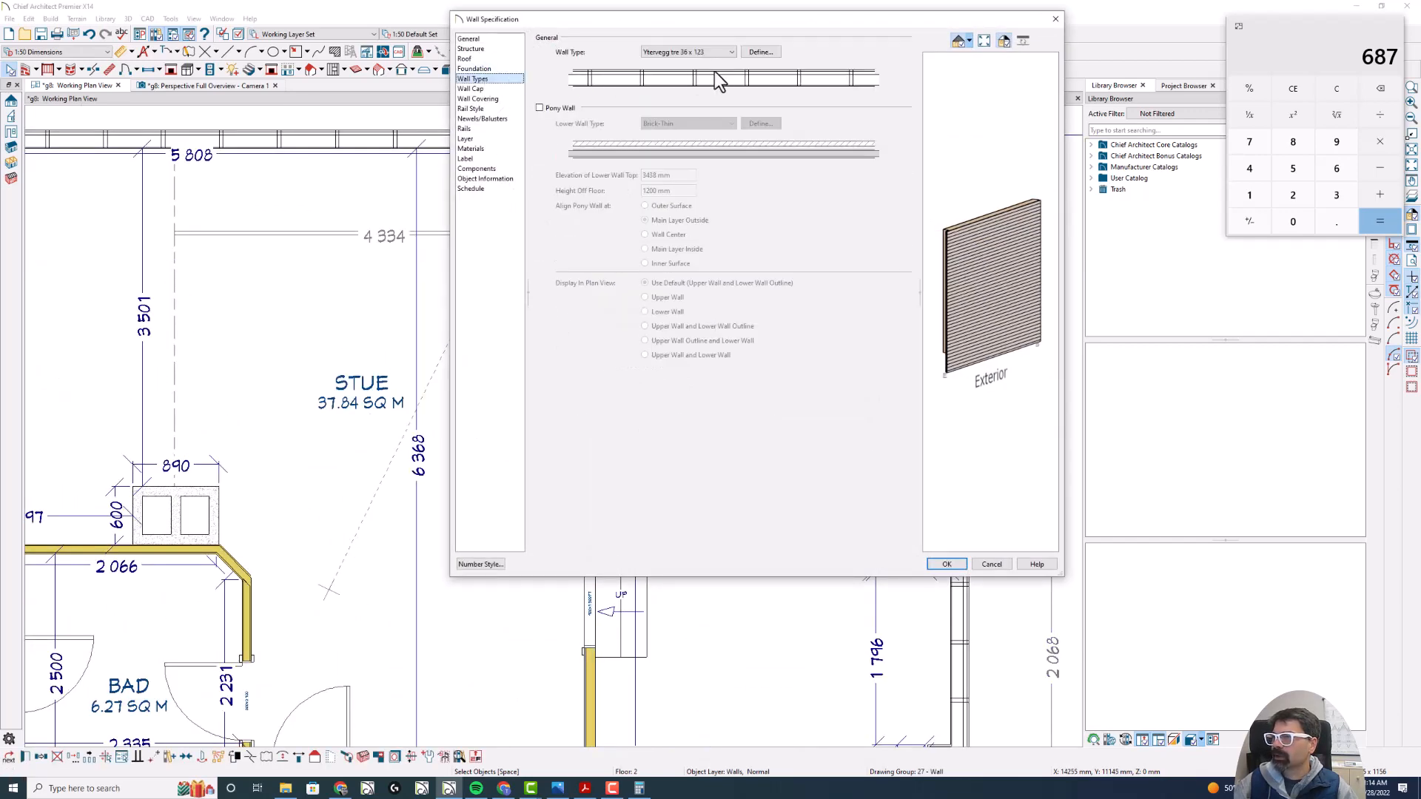
left_click(757, 53)
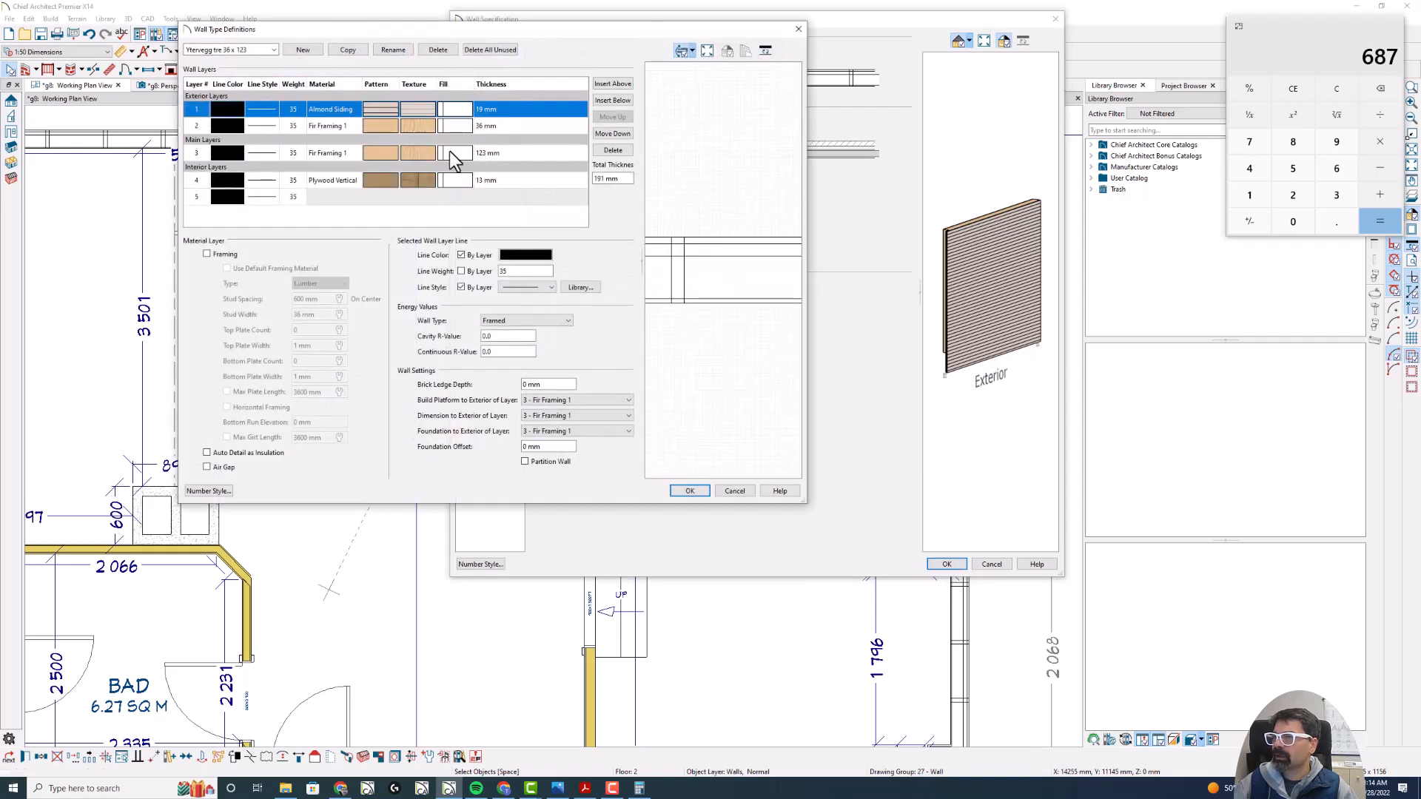
left_click(339, 199)
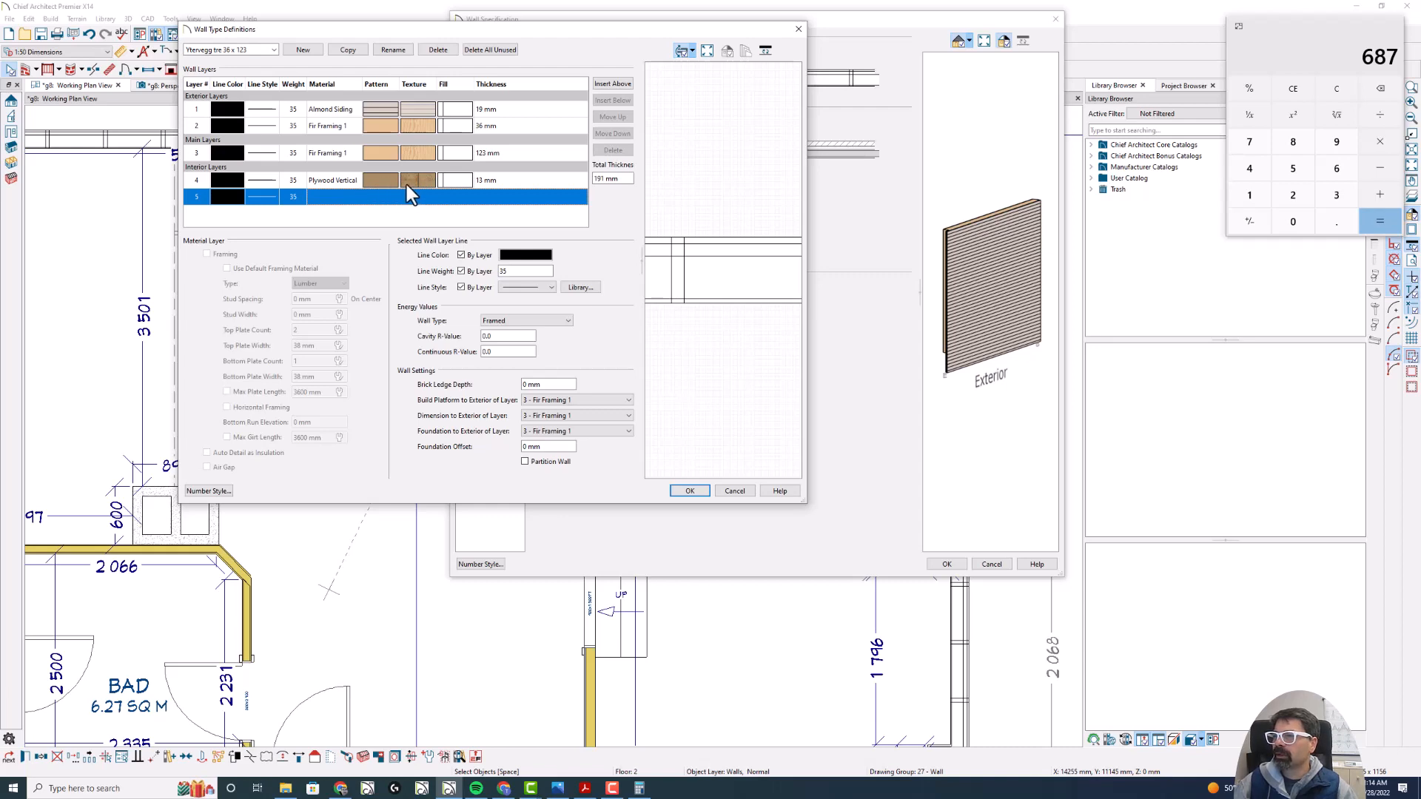
key("Escape")
key("Escape")
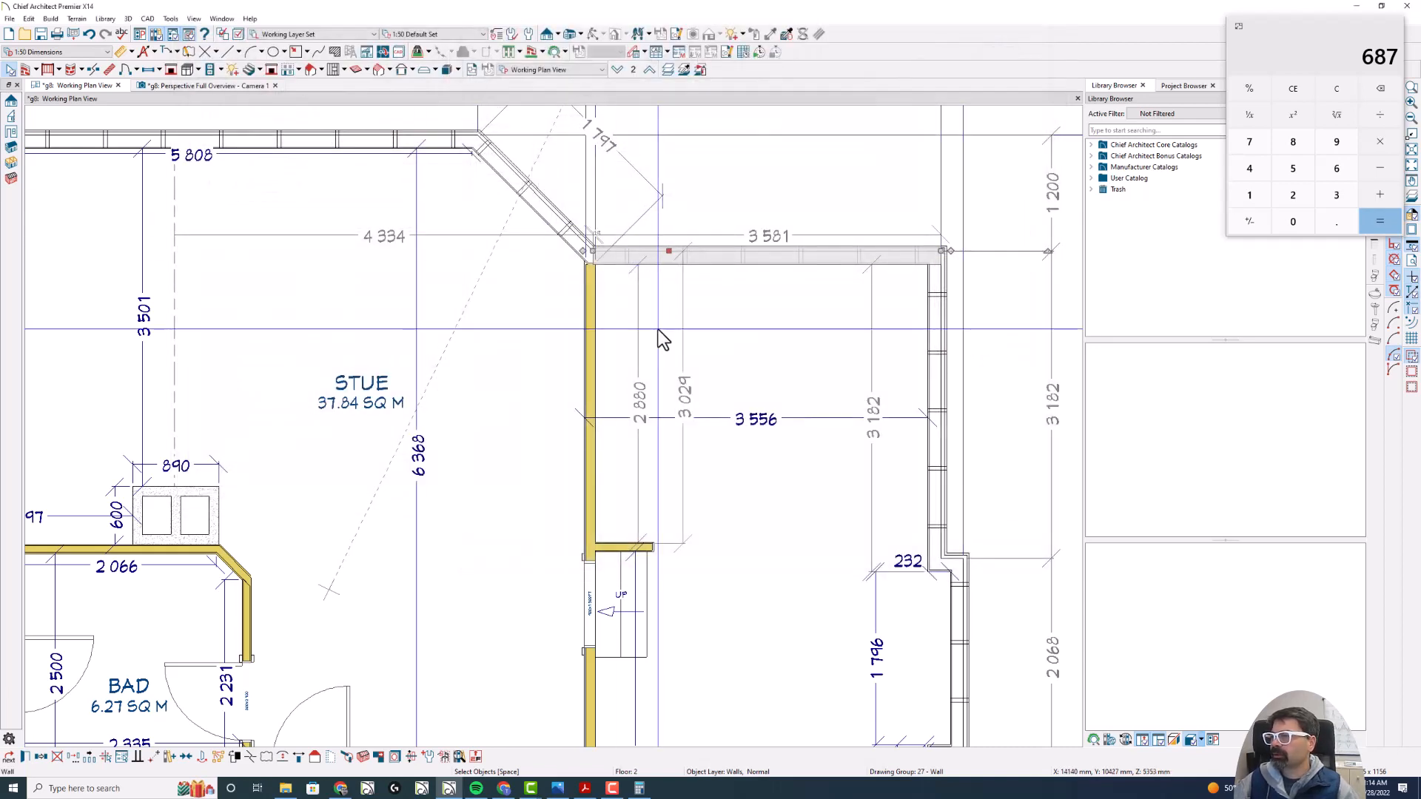
- Create a cross-section view through the house looking toward the rear exterior walls and examine its floor levels
scroll(650, 276, "down", 2)
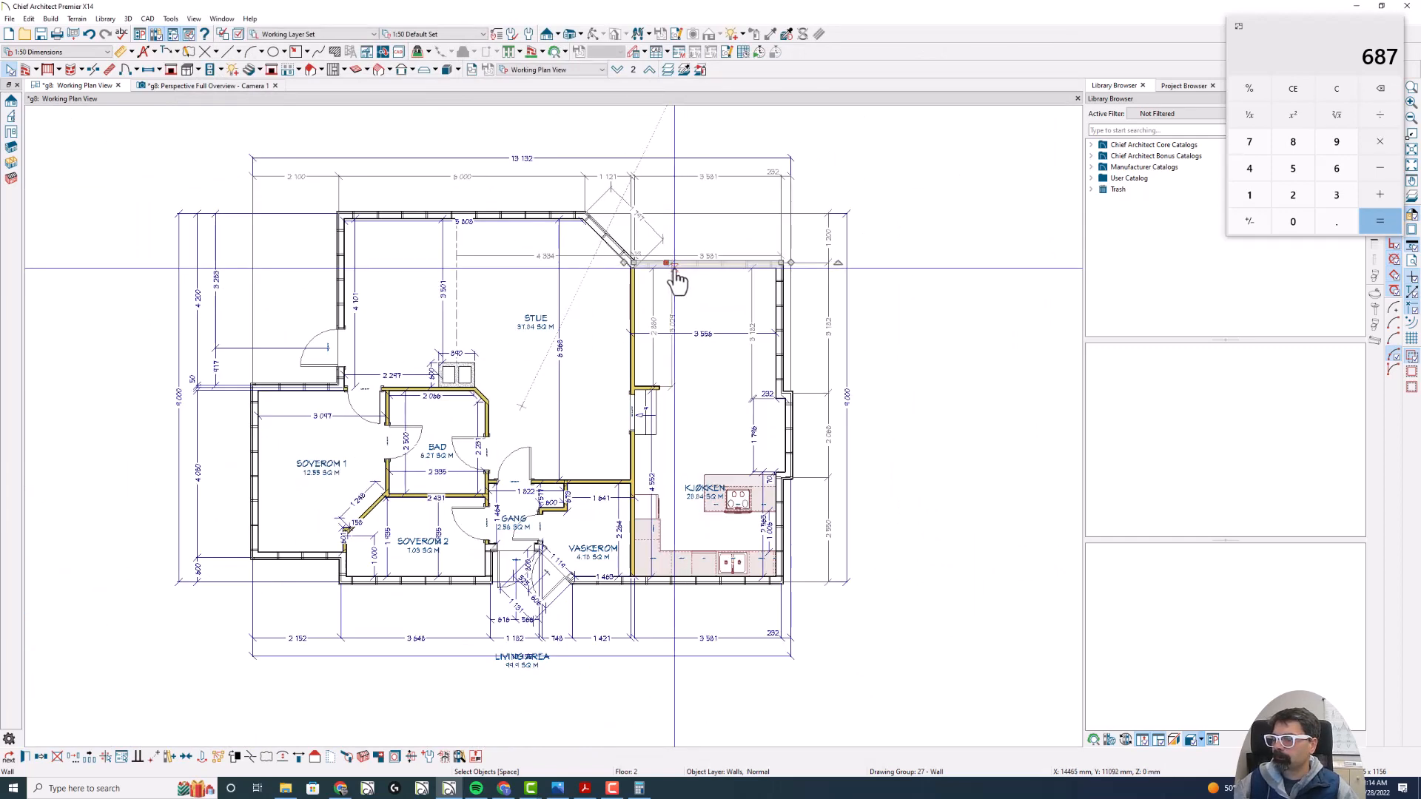
left_click(311, 69)
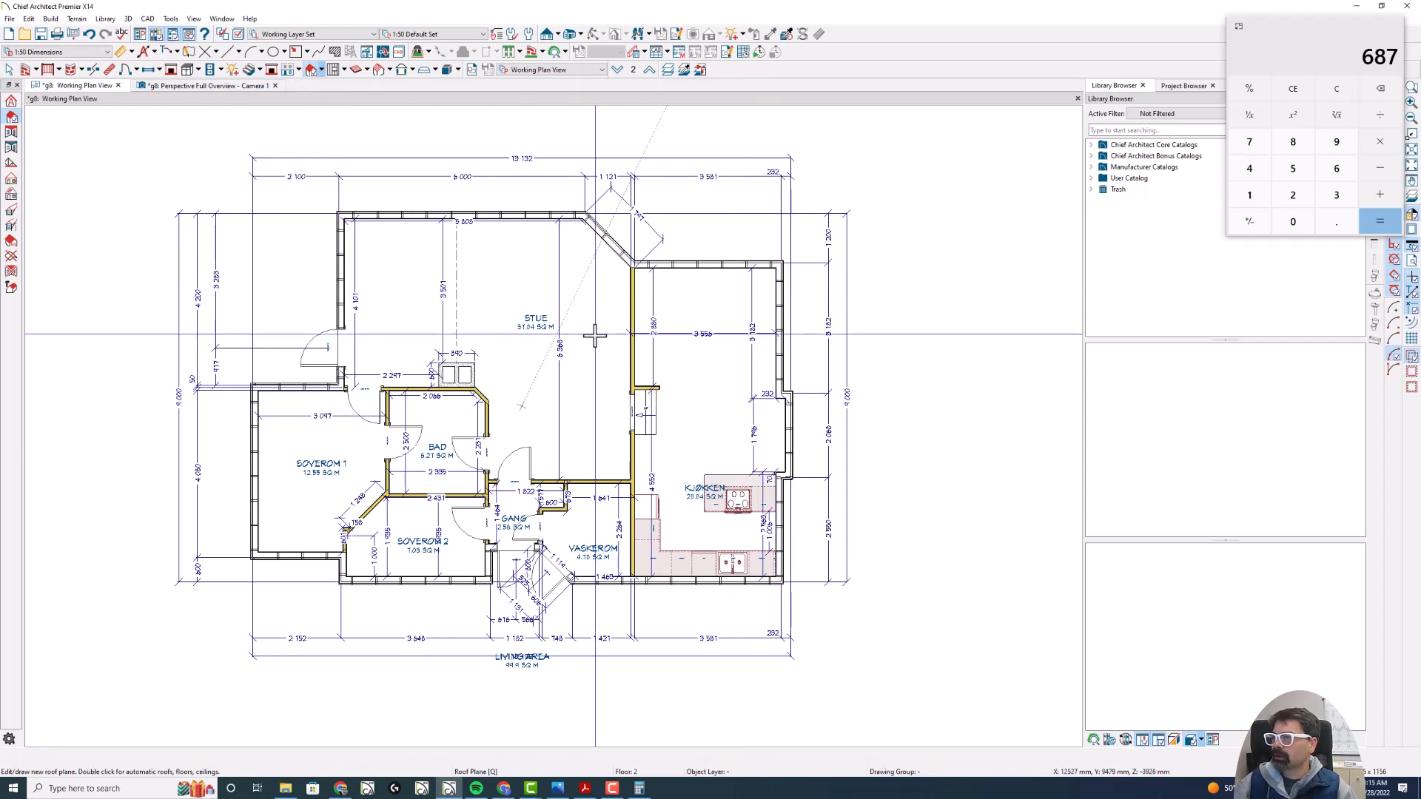
key("Page_Down")
key("Page_Up")
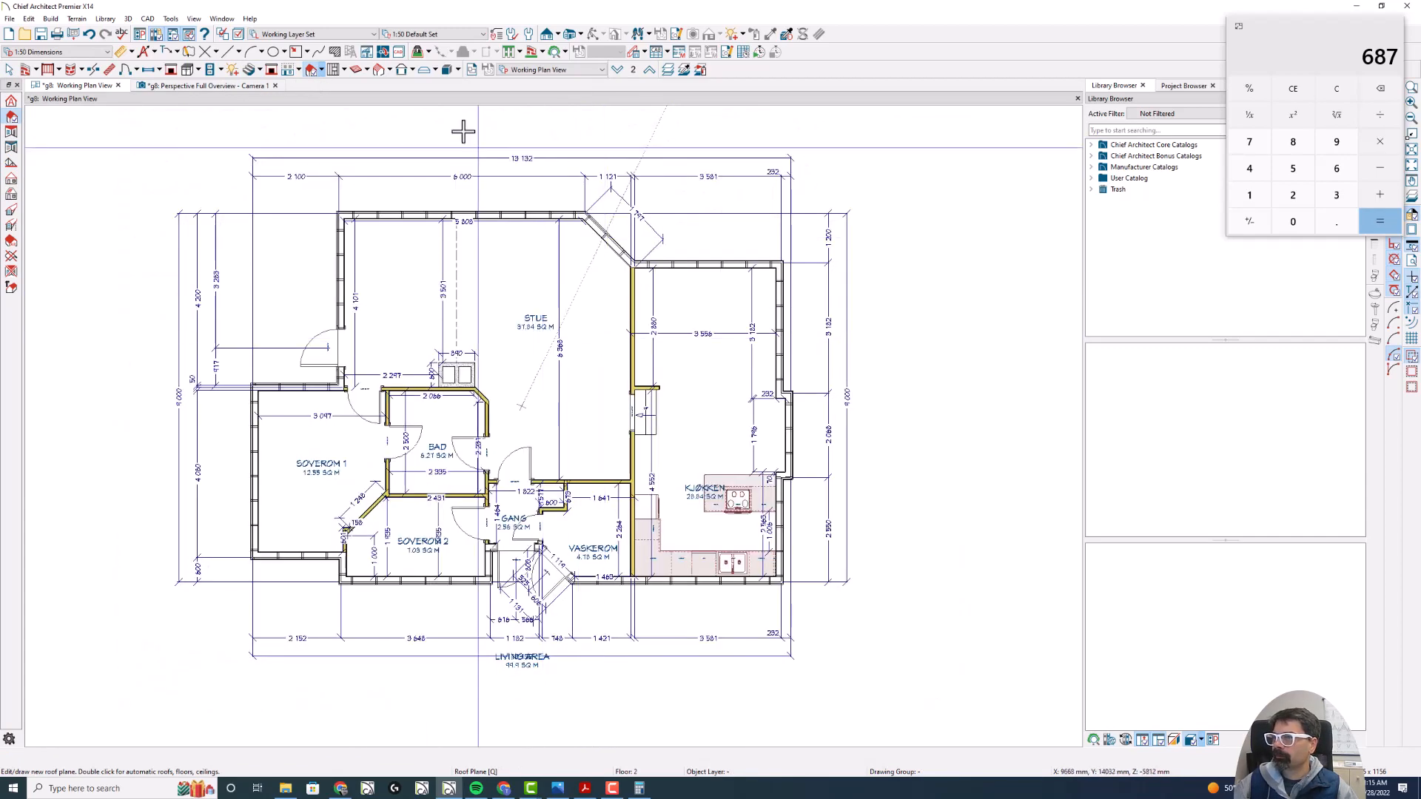
left_click(547, 34)
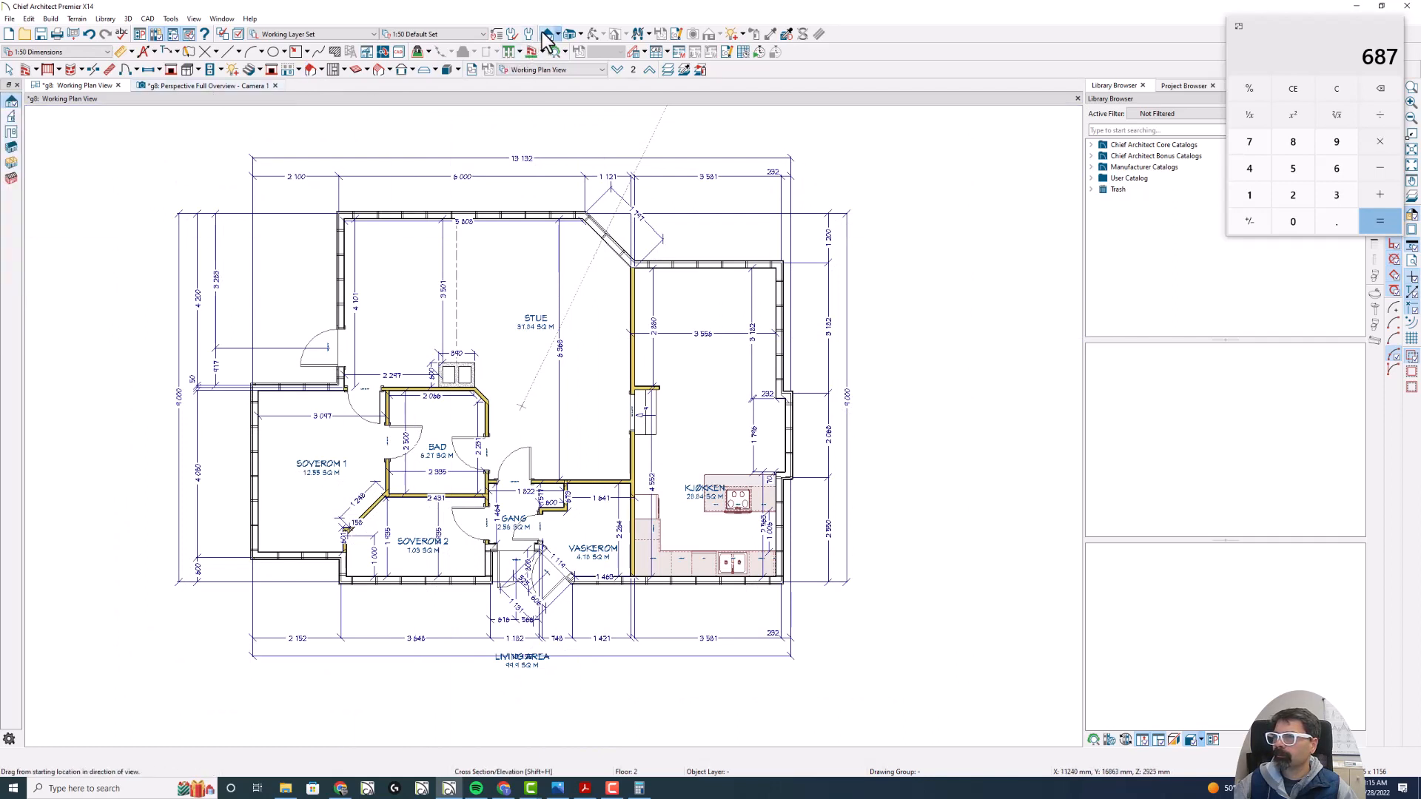
left_click_drag(613, 221, 613, 207)
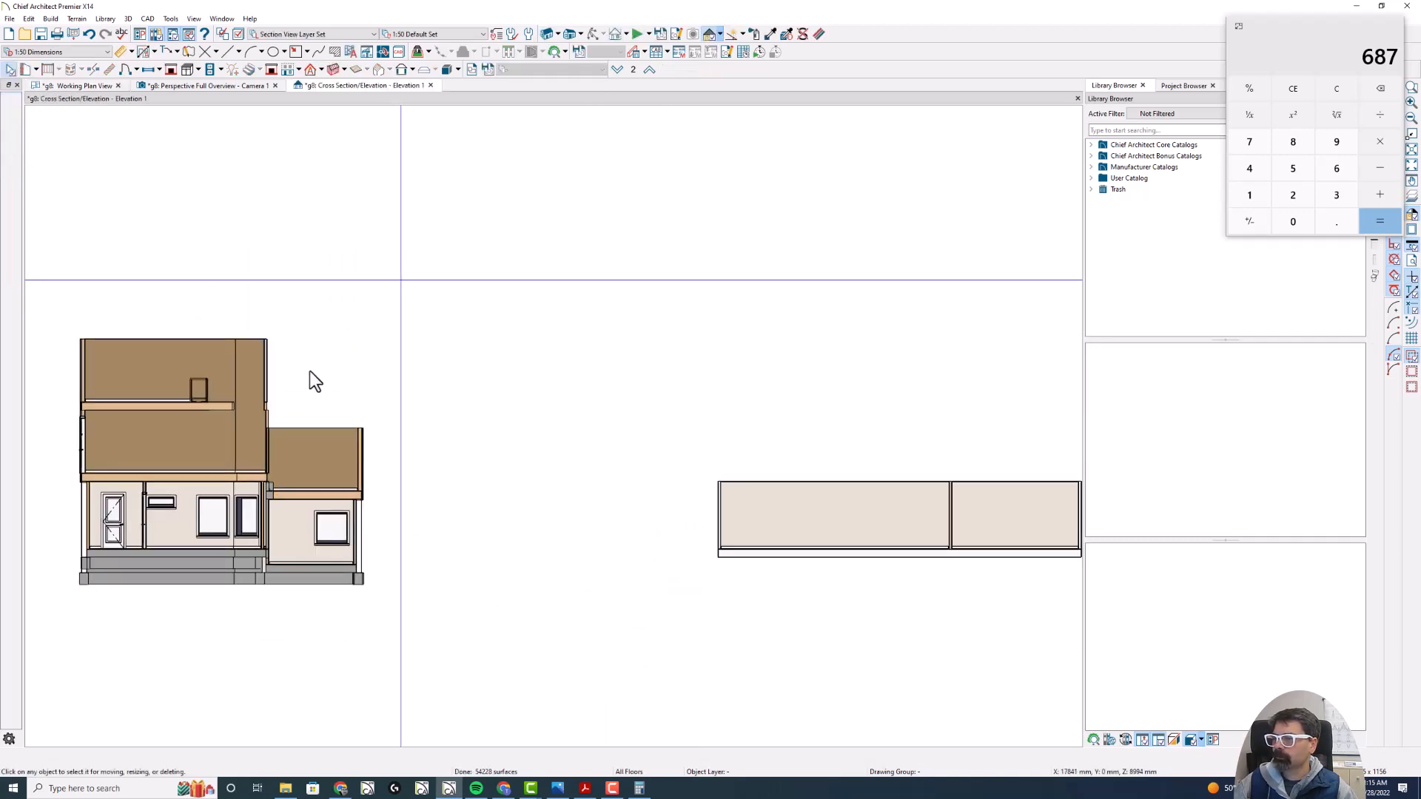
scroll(100, 435, "up", 3)
scroll(194, 432, "down", 2)
scroll(280, 486, "up", 2)
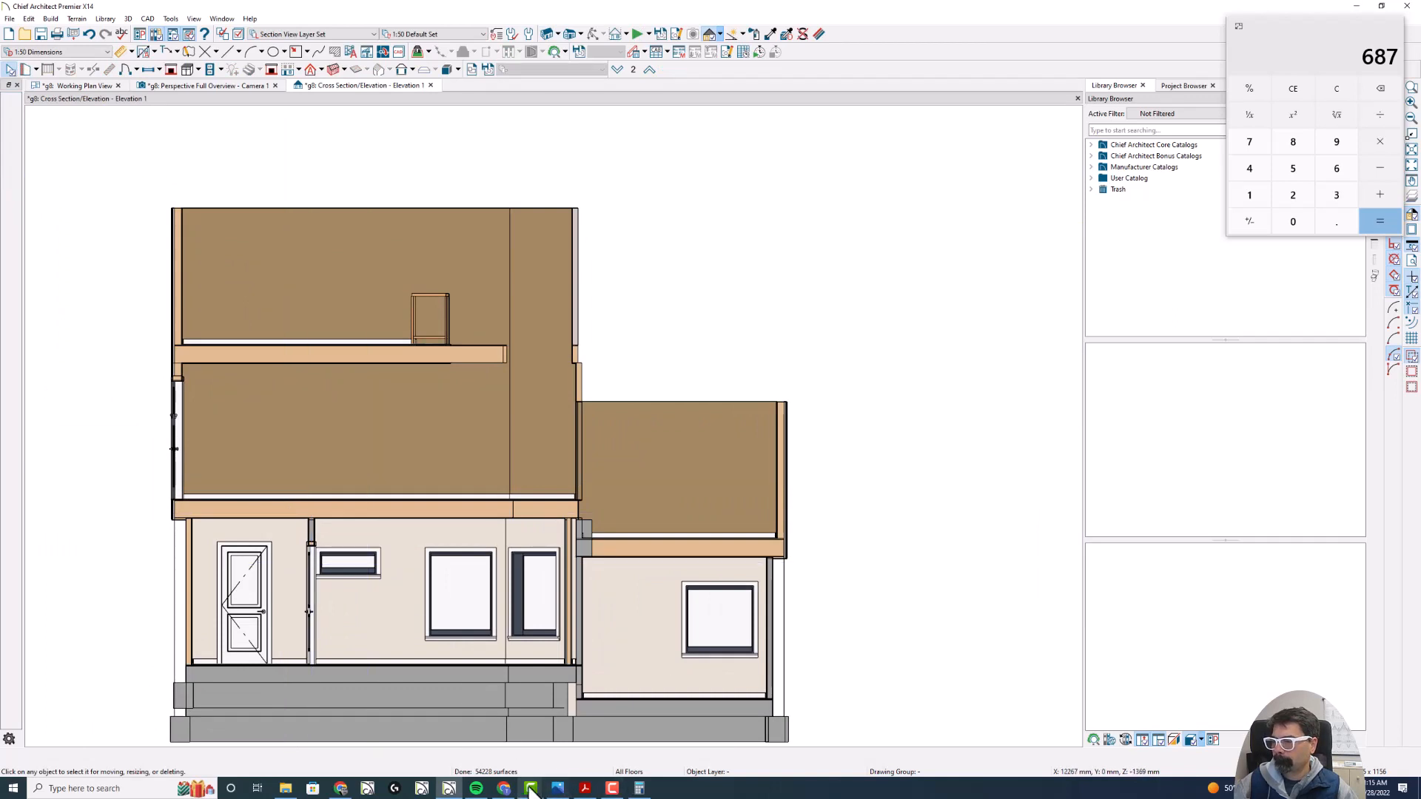
- Check the section against the facade drawing in Acrobat, return to Chief Architect and close the section view
left_click(585, 788)
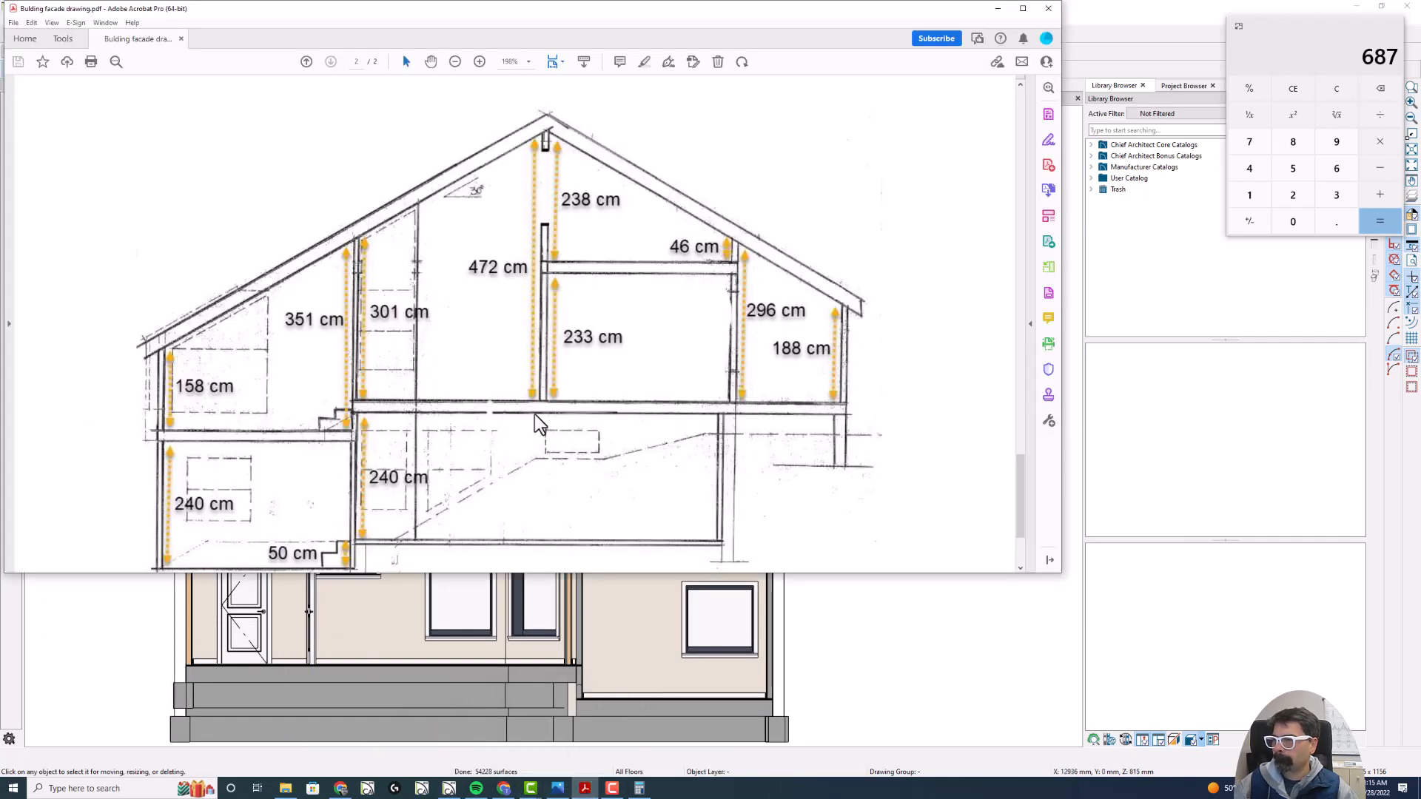
left_click(1183, 32)
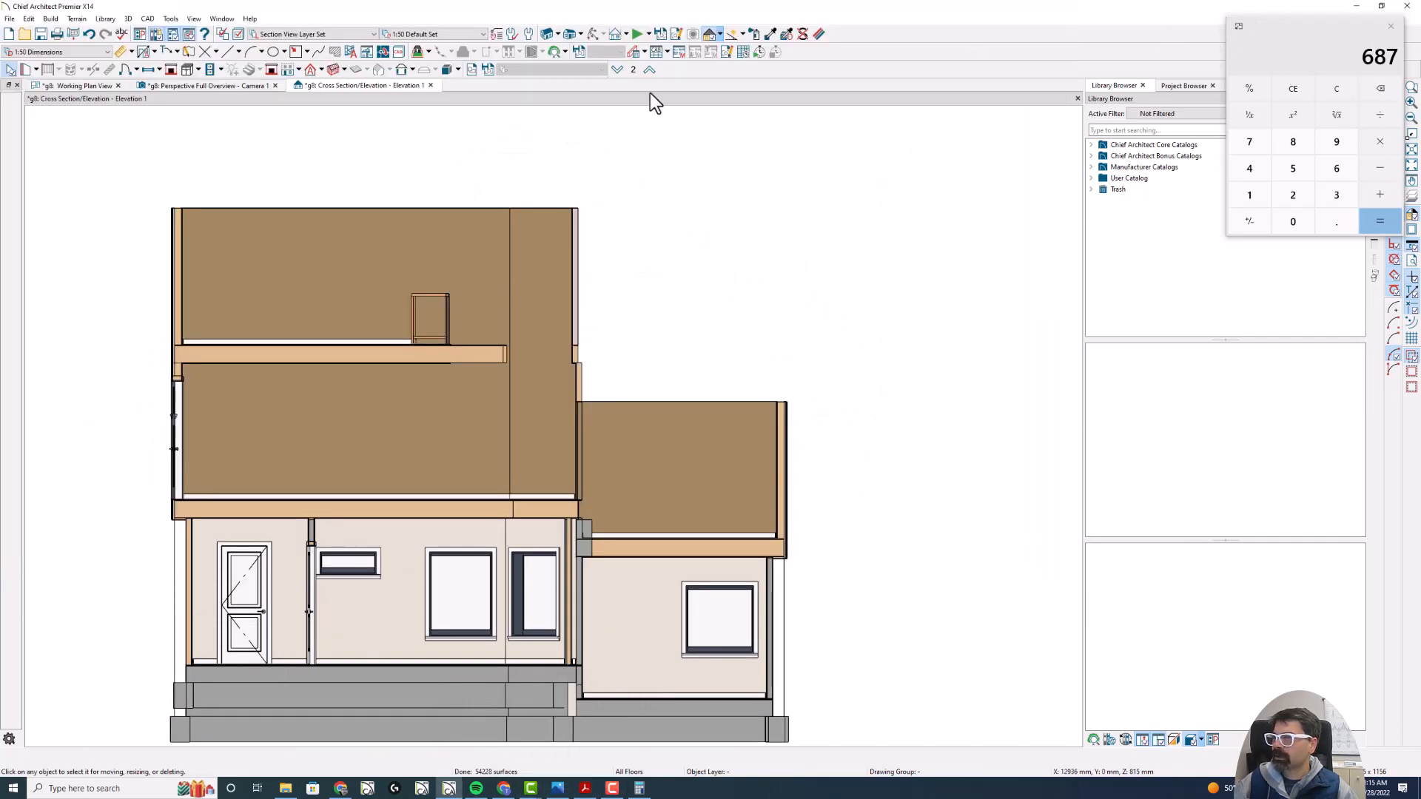
left_click(431, 86)
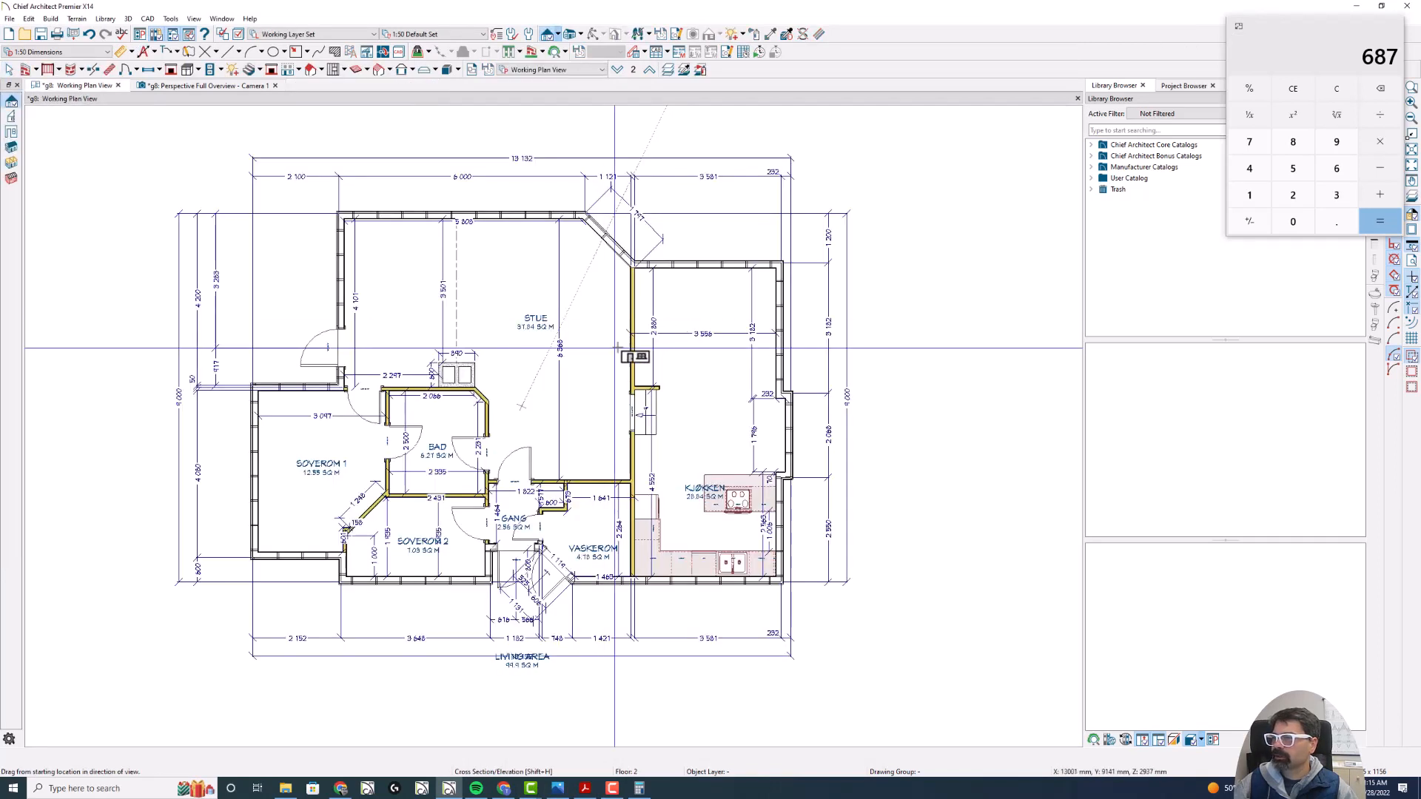
- Create a cross-section view looking toward the front of the house, checking its orientation against the facade drawing in Acrobat
left_click_drag(594, 515, 590, 540)
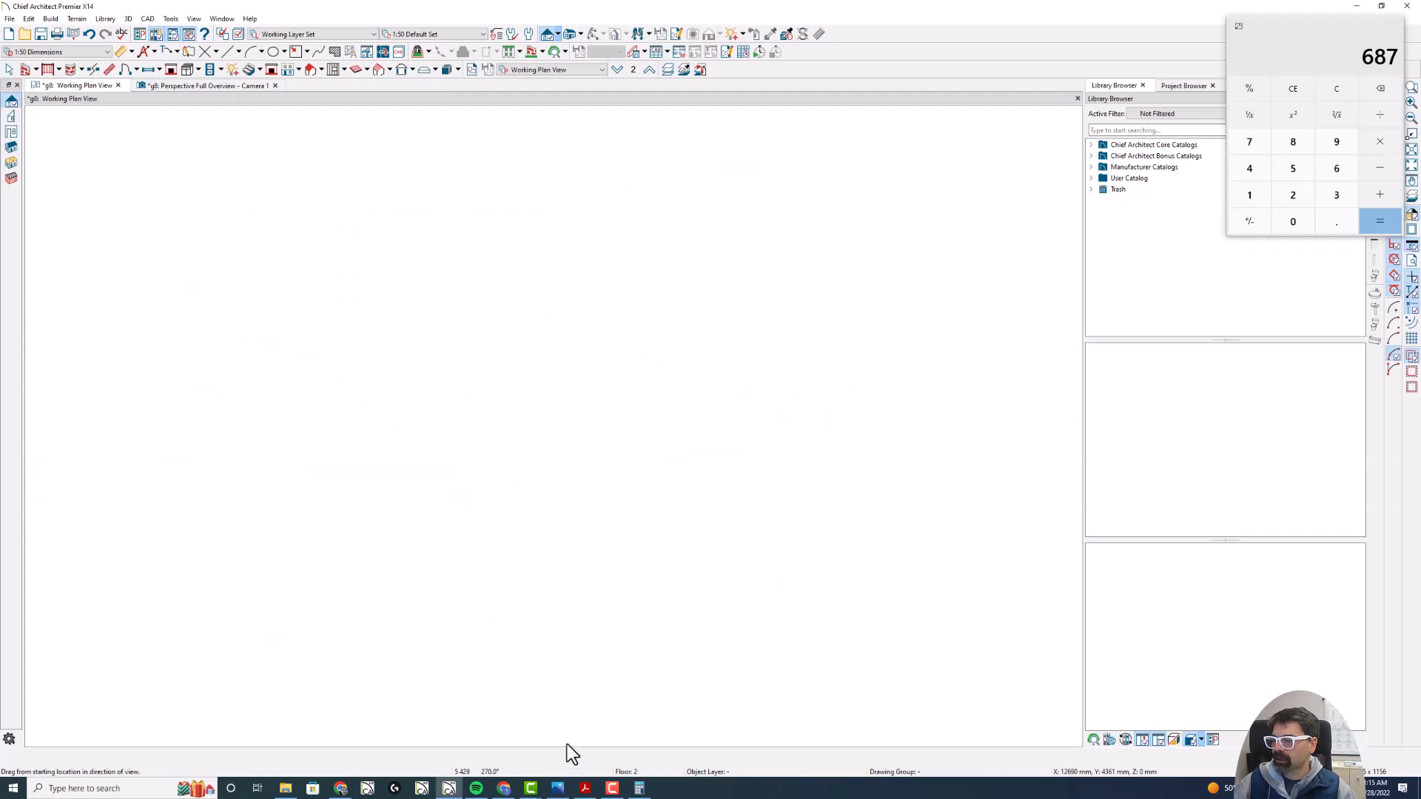
left_click(585, 788)
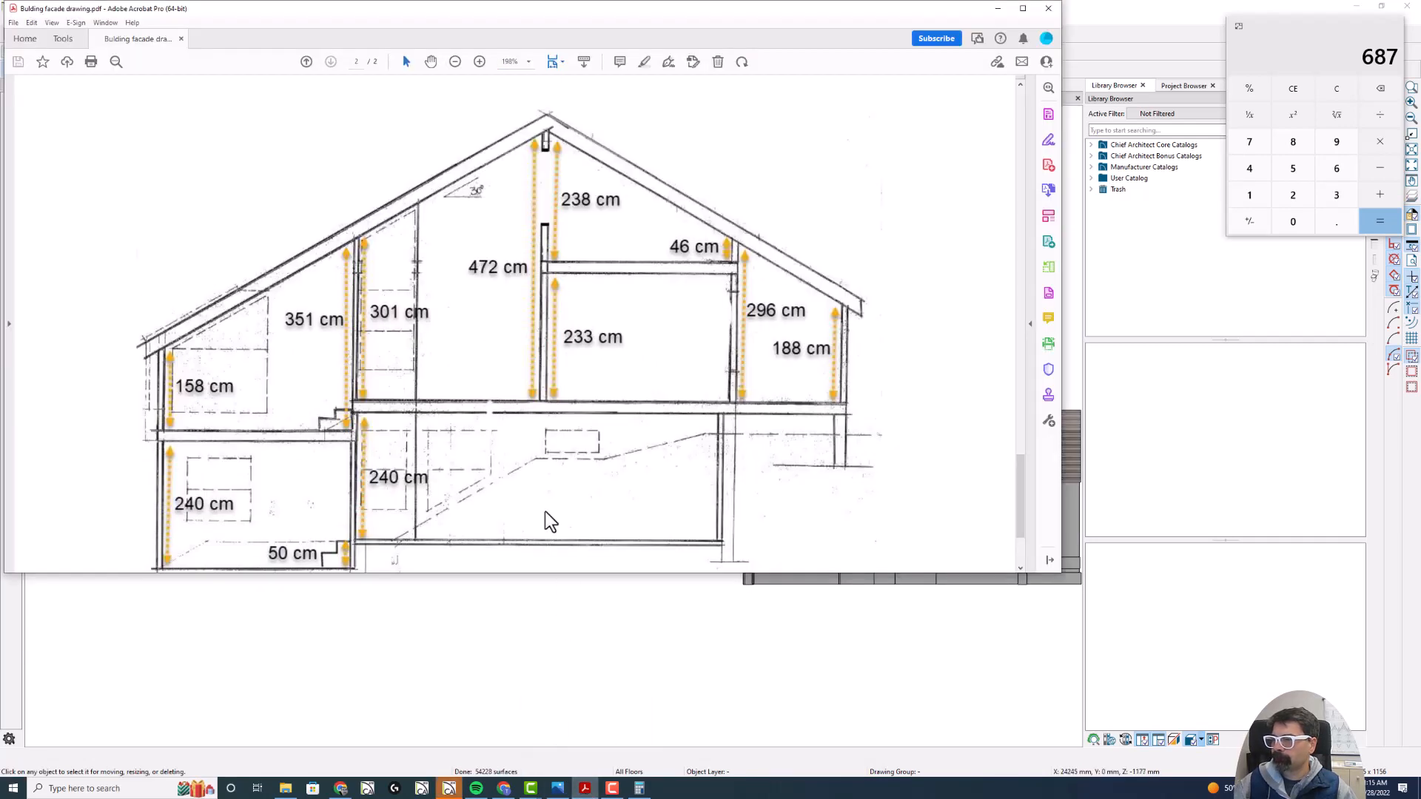
left_click(450, 789)
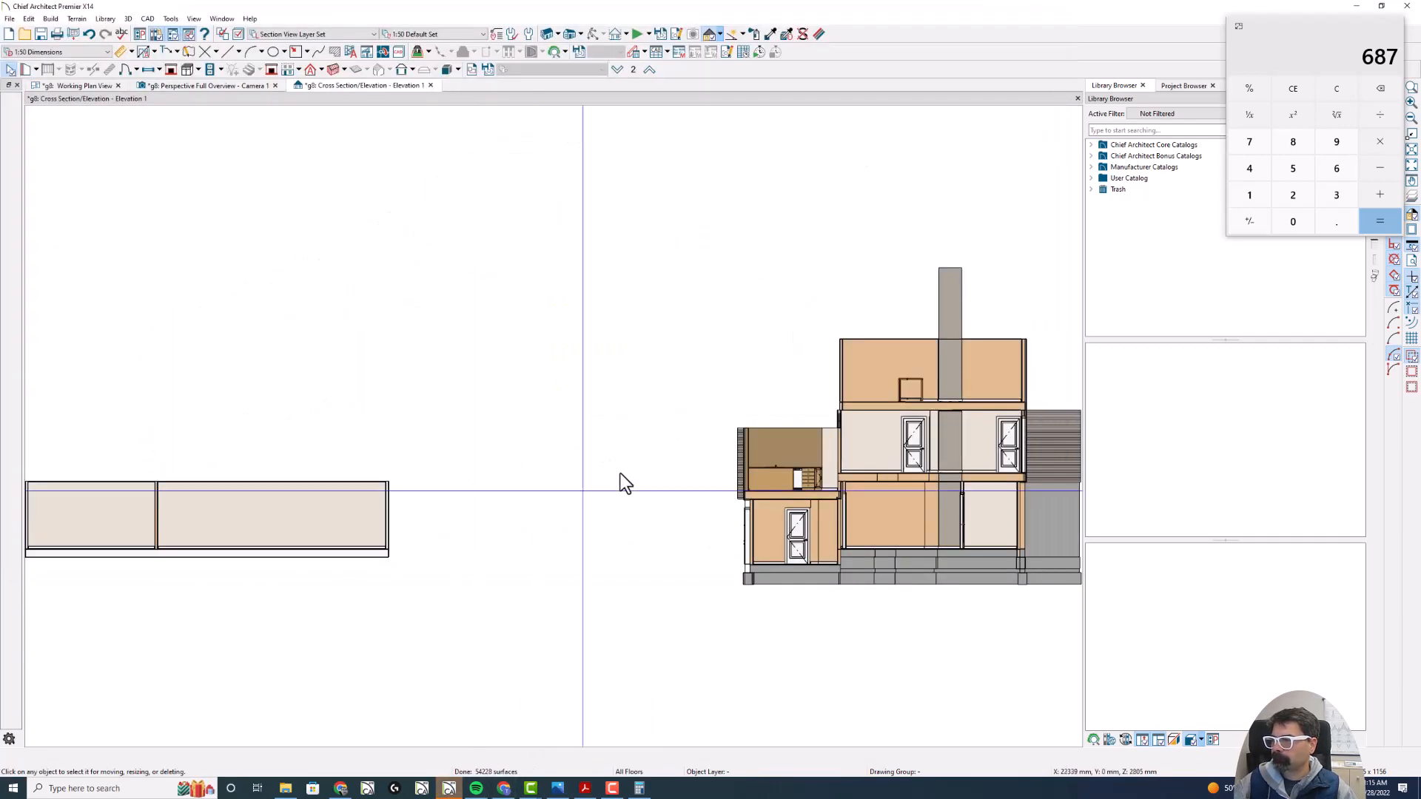
middle_click_drag(844, 425, 463, 404)
scroll(511, 415, "up", 2)
scroll(520, 411, "up", 2)
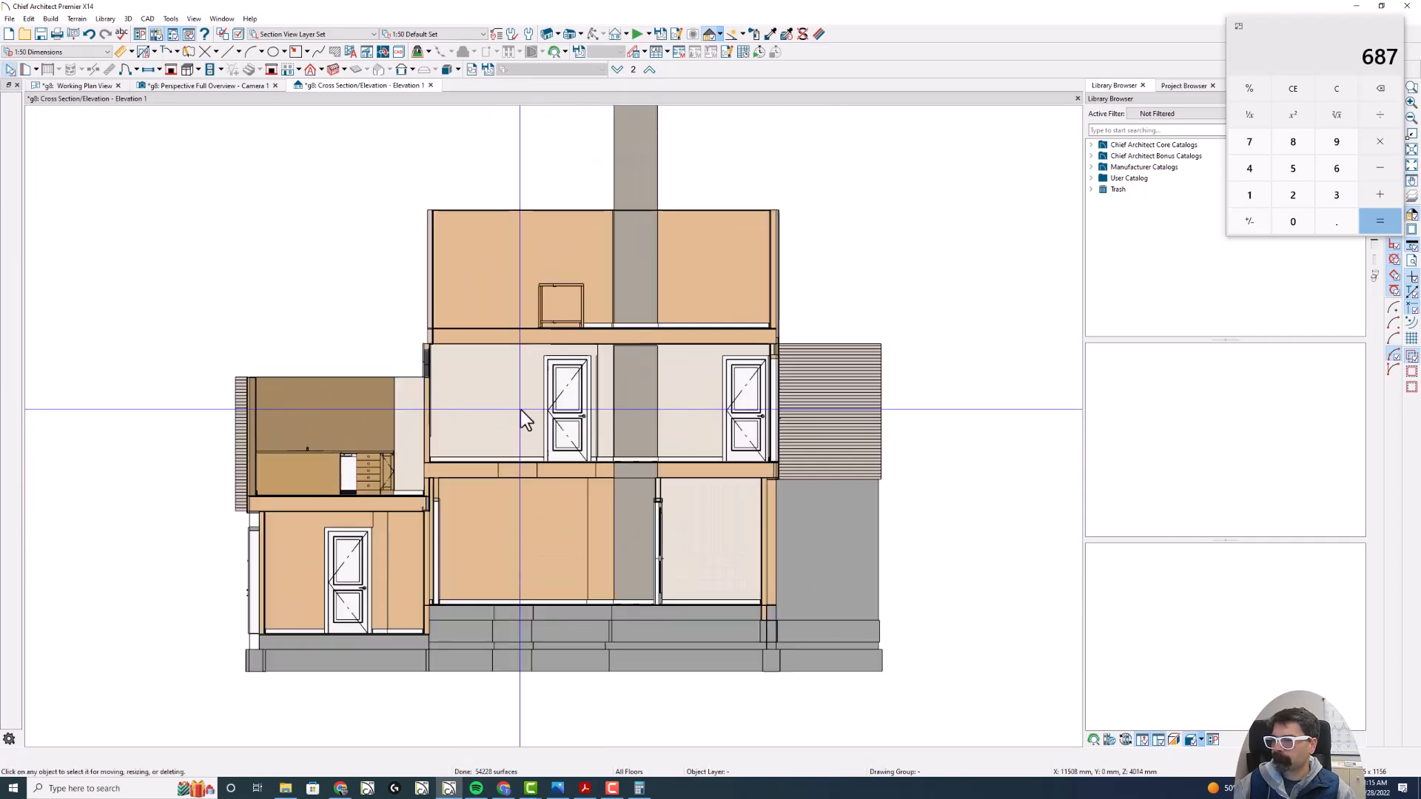
- Switch to Acrobat and place the facade drawing window beside the section, with the dimensioned cross-section drawing visible
key("alt+Tab")
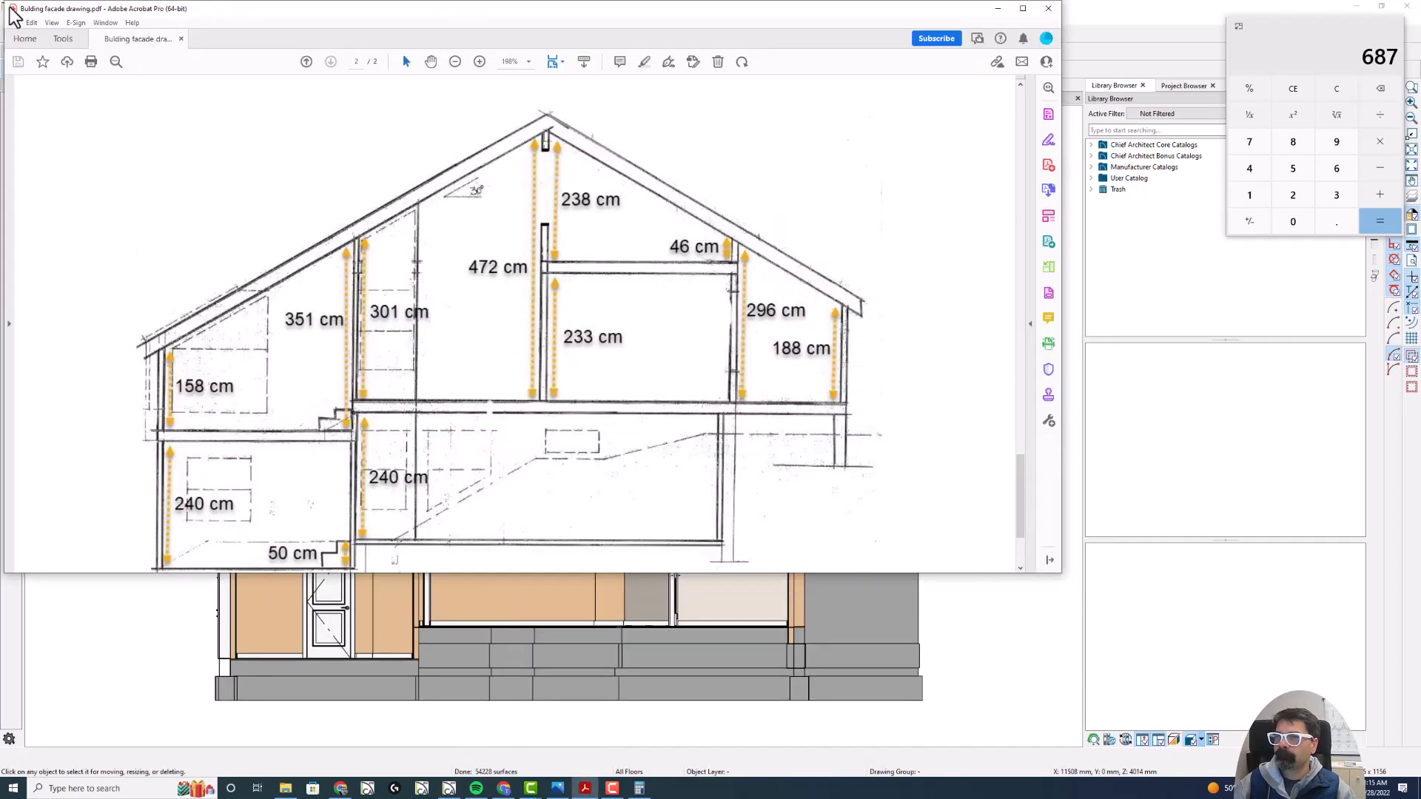
left_click_drag(117, 8, 518, 61)
left_click_drag(693, 69, 1059, 78)
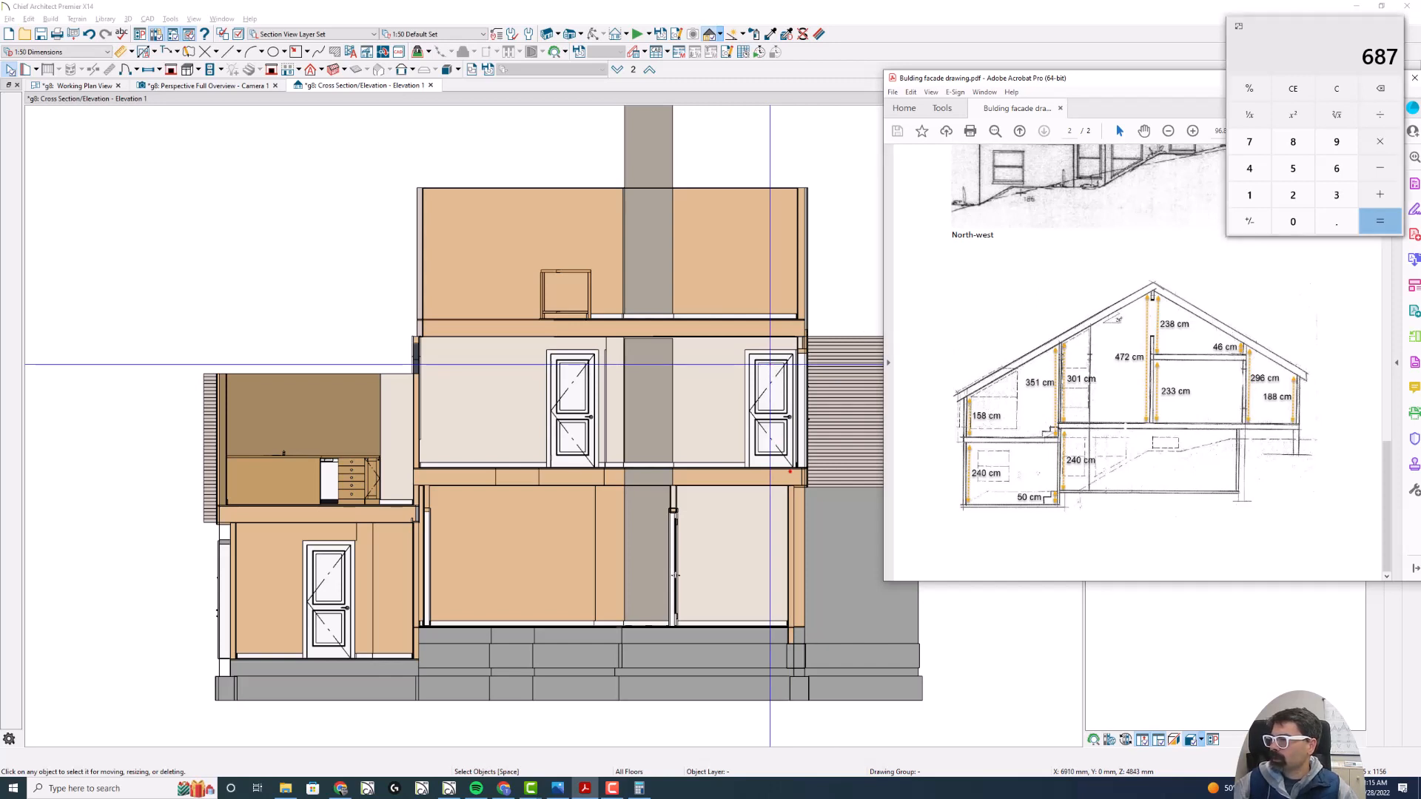
- Compare the outer wall heights and the floor step by the Kjøkken with the cross-section drawing, and return to Chief Architect
left_click_drag(790, 463, 795, 349)
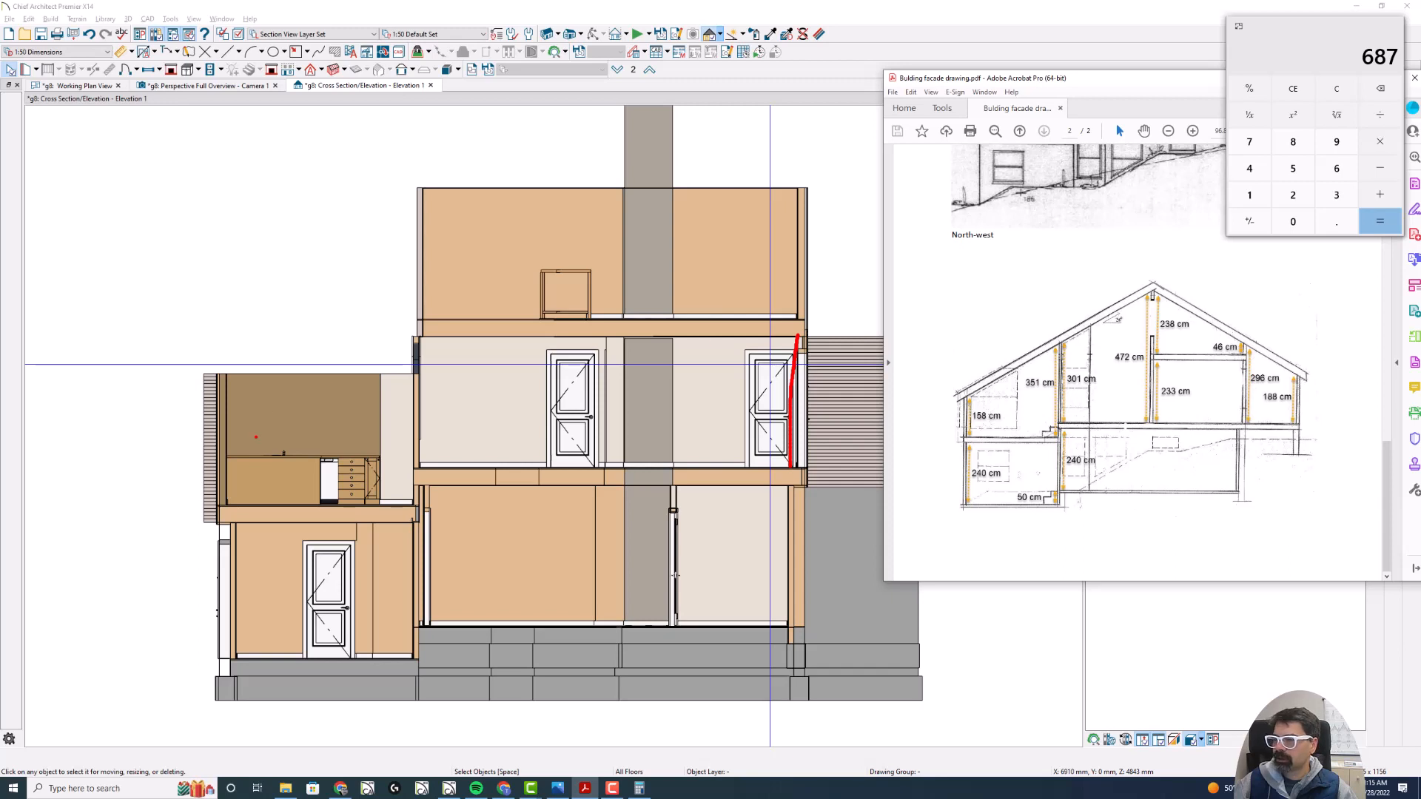
left_click_drag(225, 500, 234, 379)
mouse_move(435, 467)
left_mouse_down()
mouse_move(380, 468)
mouse_move(368, 504)
left_mouse_up()
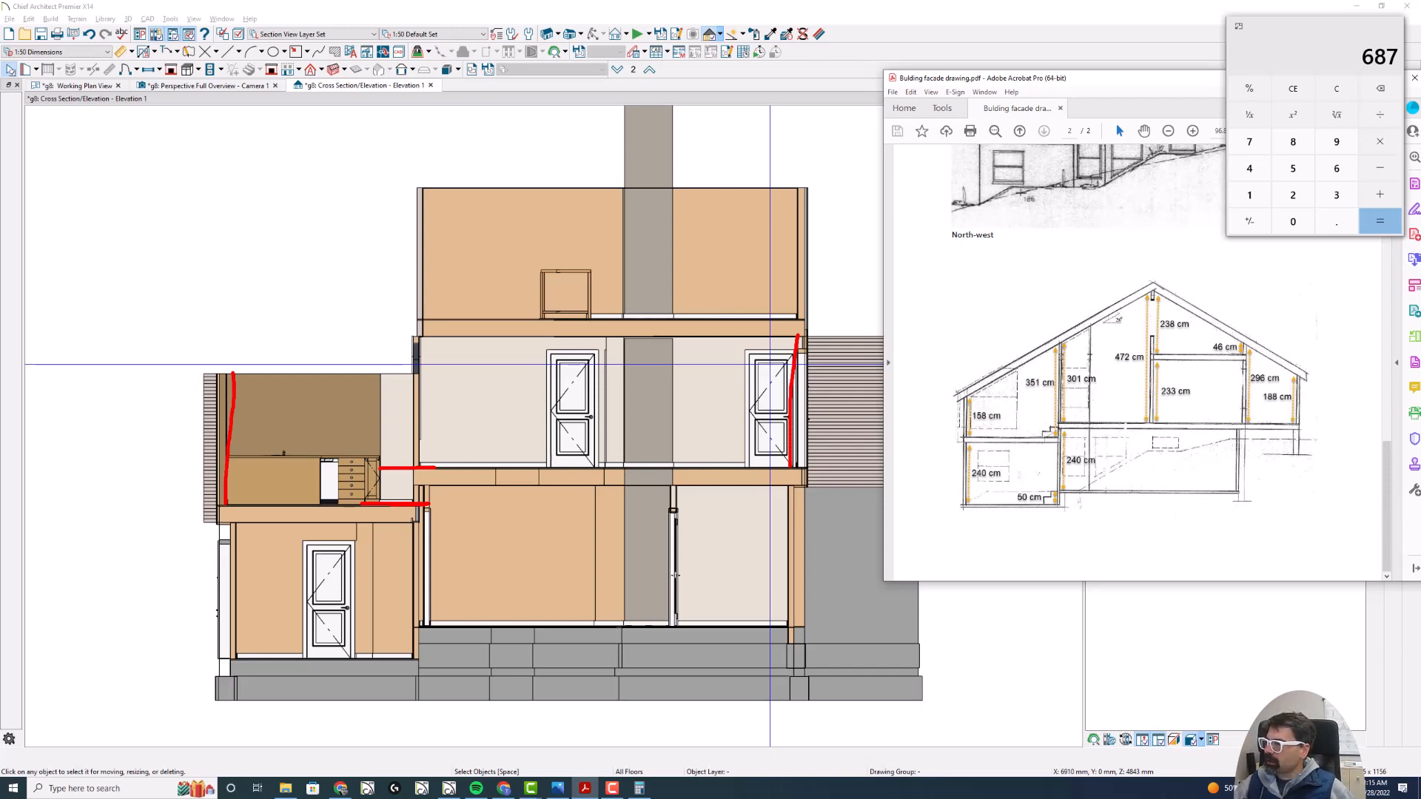
key("Escape")
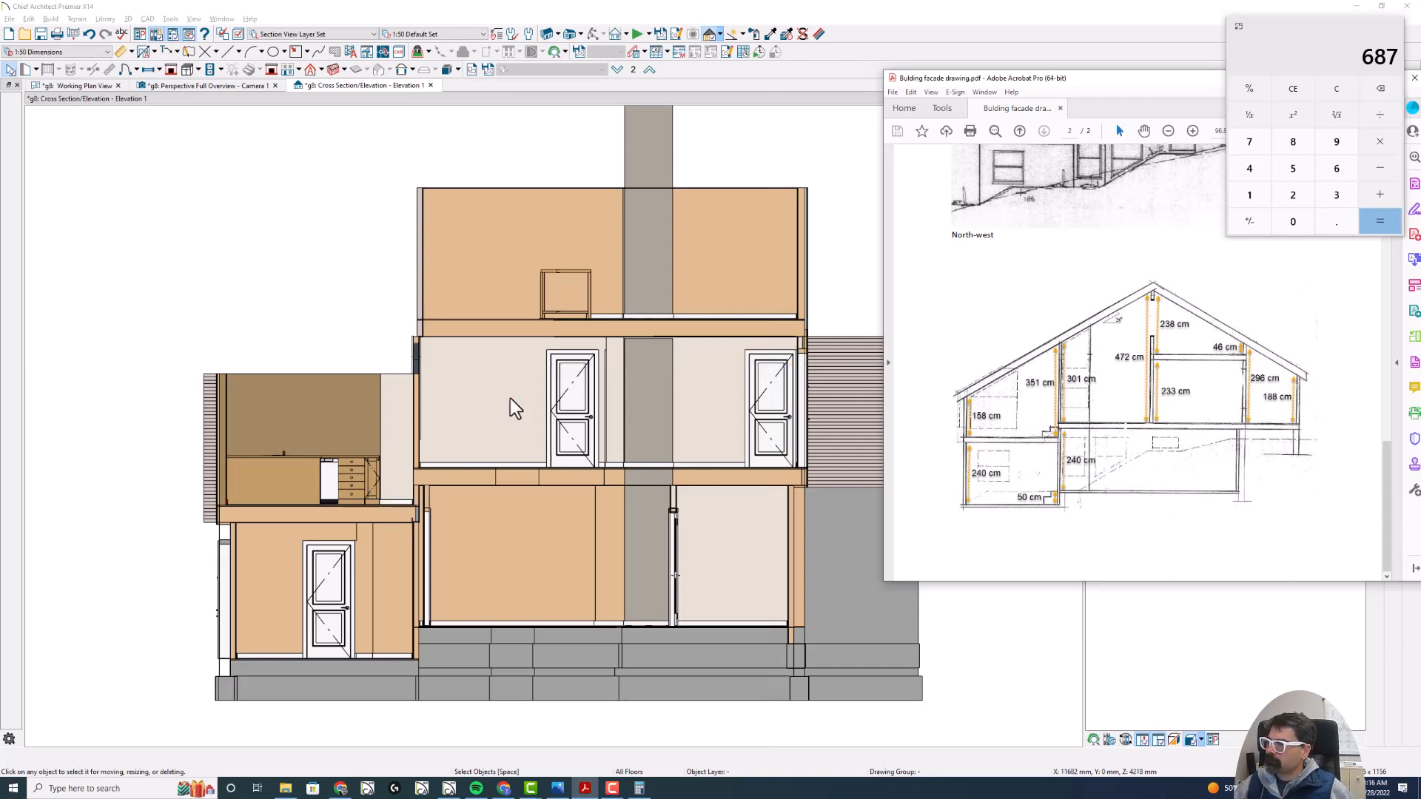
scroll(377, 379, "down", 2)
left_click(503, 408)
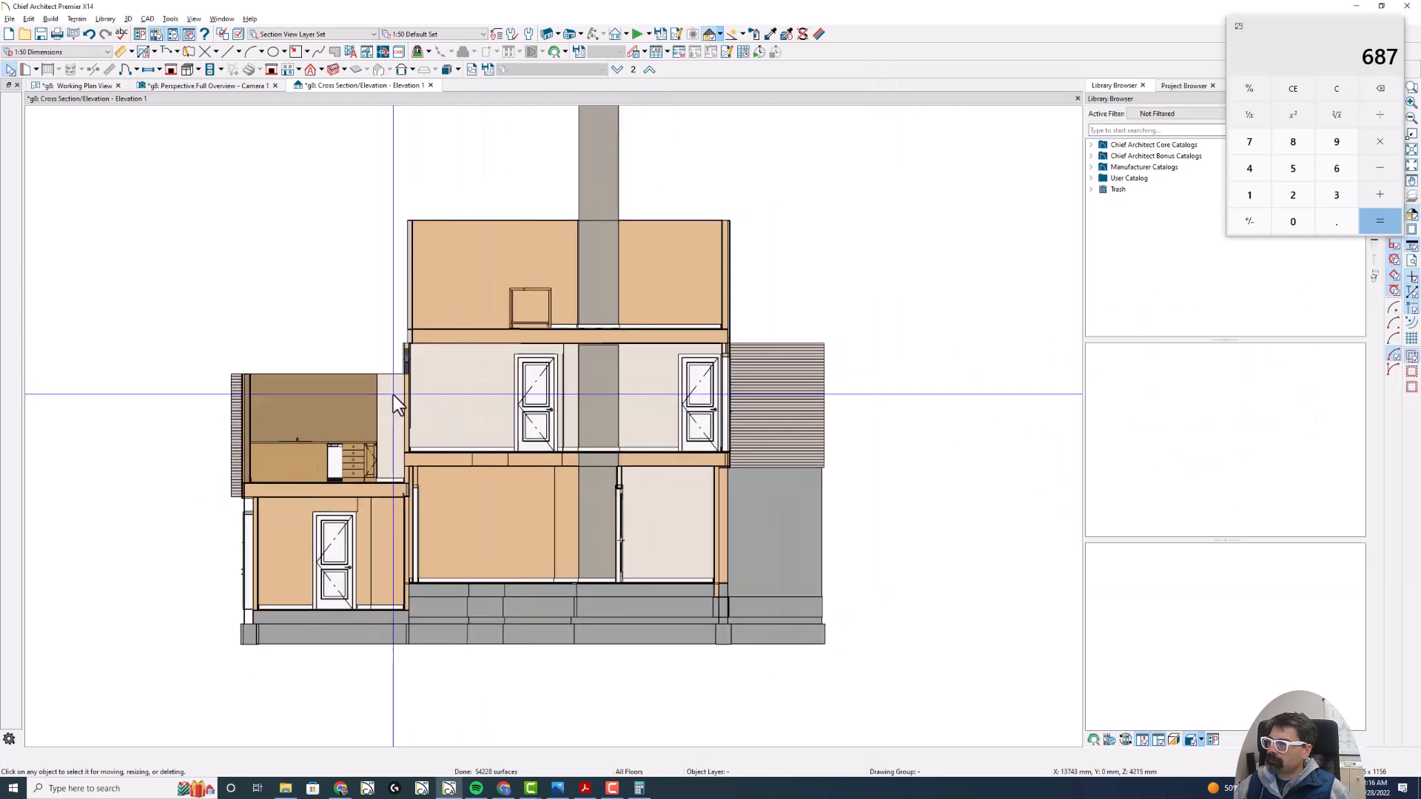
- Close the section and create a new cross-section view from inside the Stue looking toward the front of the house
left_click(430, 85)
left_click_drag(516, 410, 522, 603)
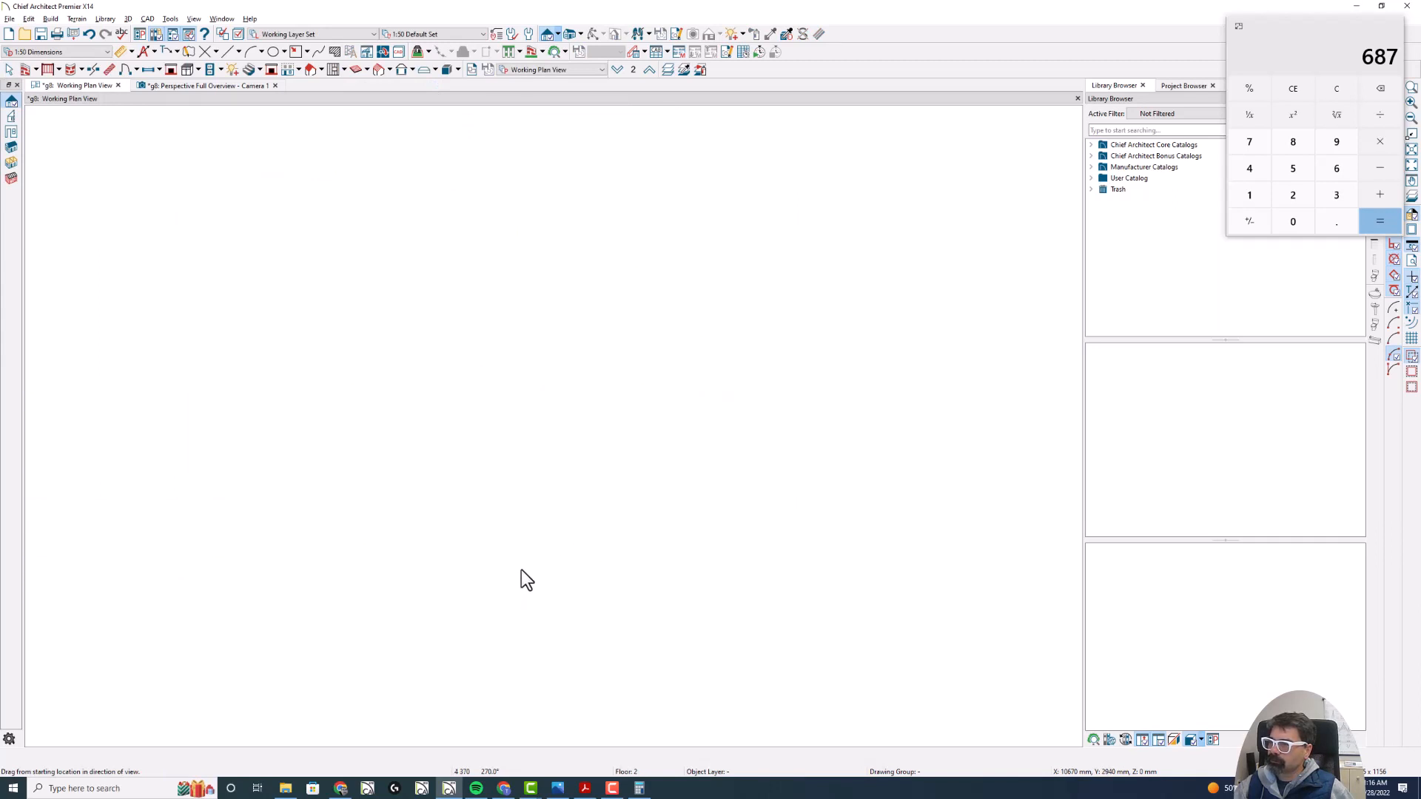
middle_click_drag(797, 503, 369, 484)
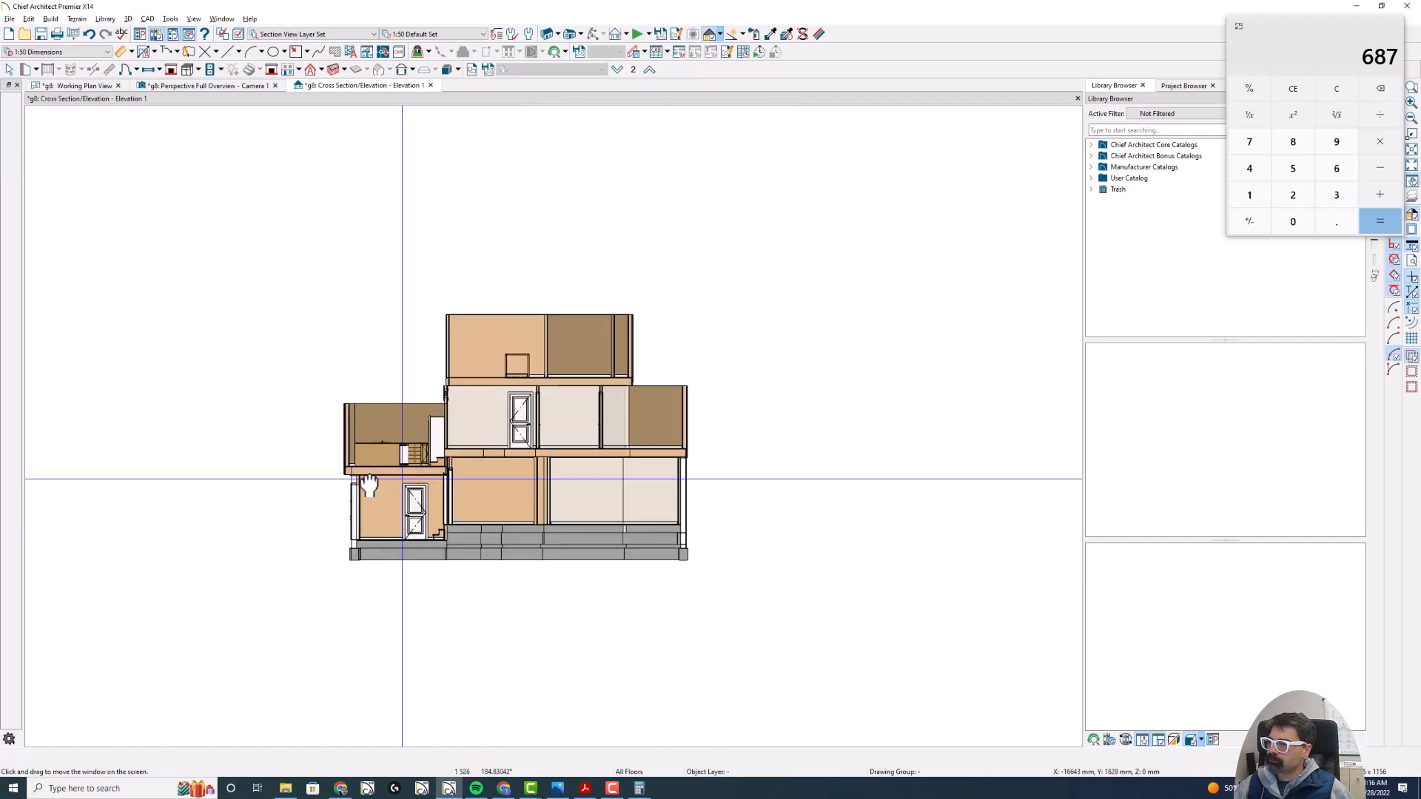
scroll(523, 460, "up", 3)
- Switch to Acrobat and compare the drawing's two roof slopes and ridge with the walls in the new section
key("alt+Tab")
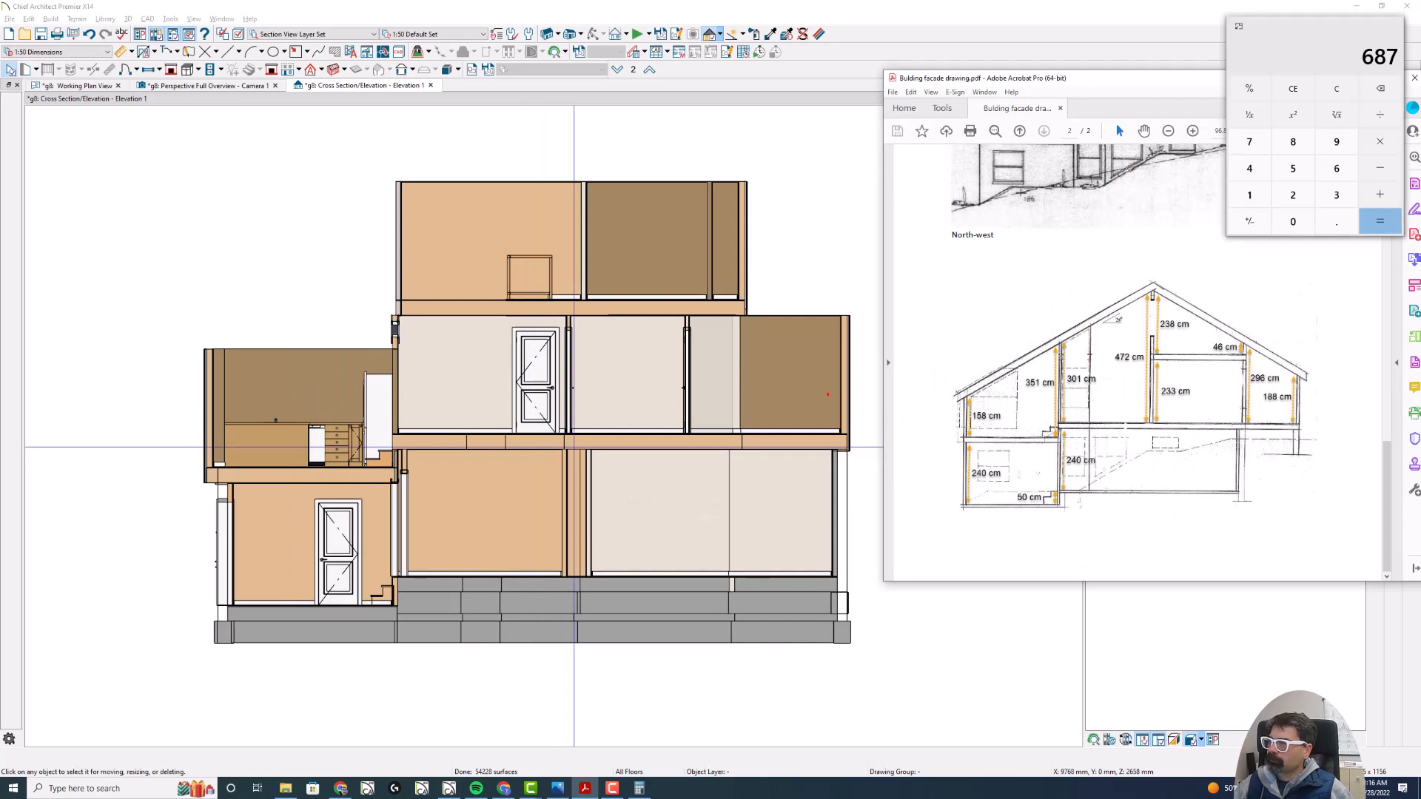
left_click_drag(850, 319, 561, 179)
mouse_move(192, 409)
left_mouse_down()
mouse_move(367, 321)
mouse_move(569, 188)
left_mouse_up()
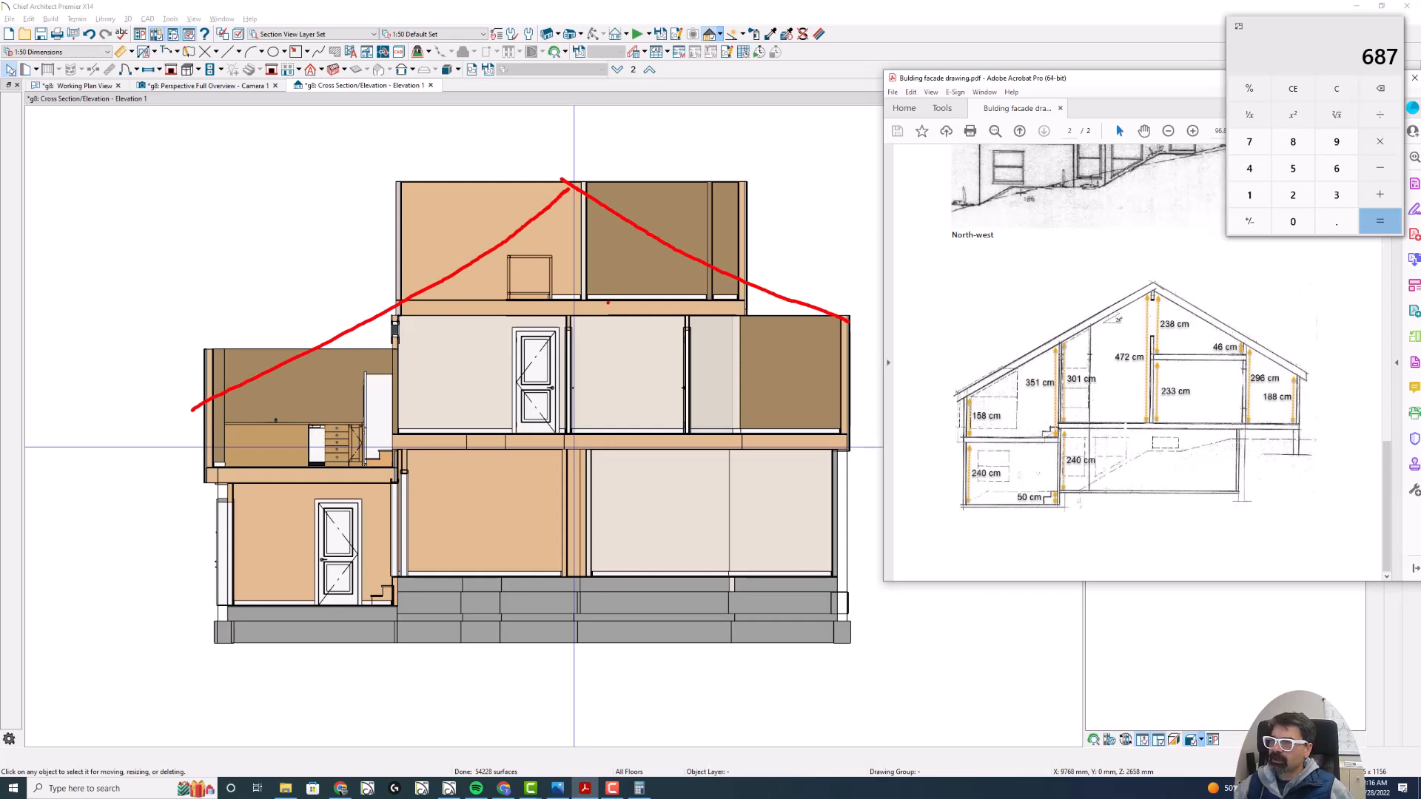
key("Escape")
- Close the perspective camera view and tile the floor plan and cross-section views side by side
left_click(274, 86)
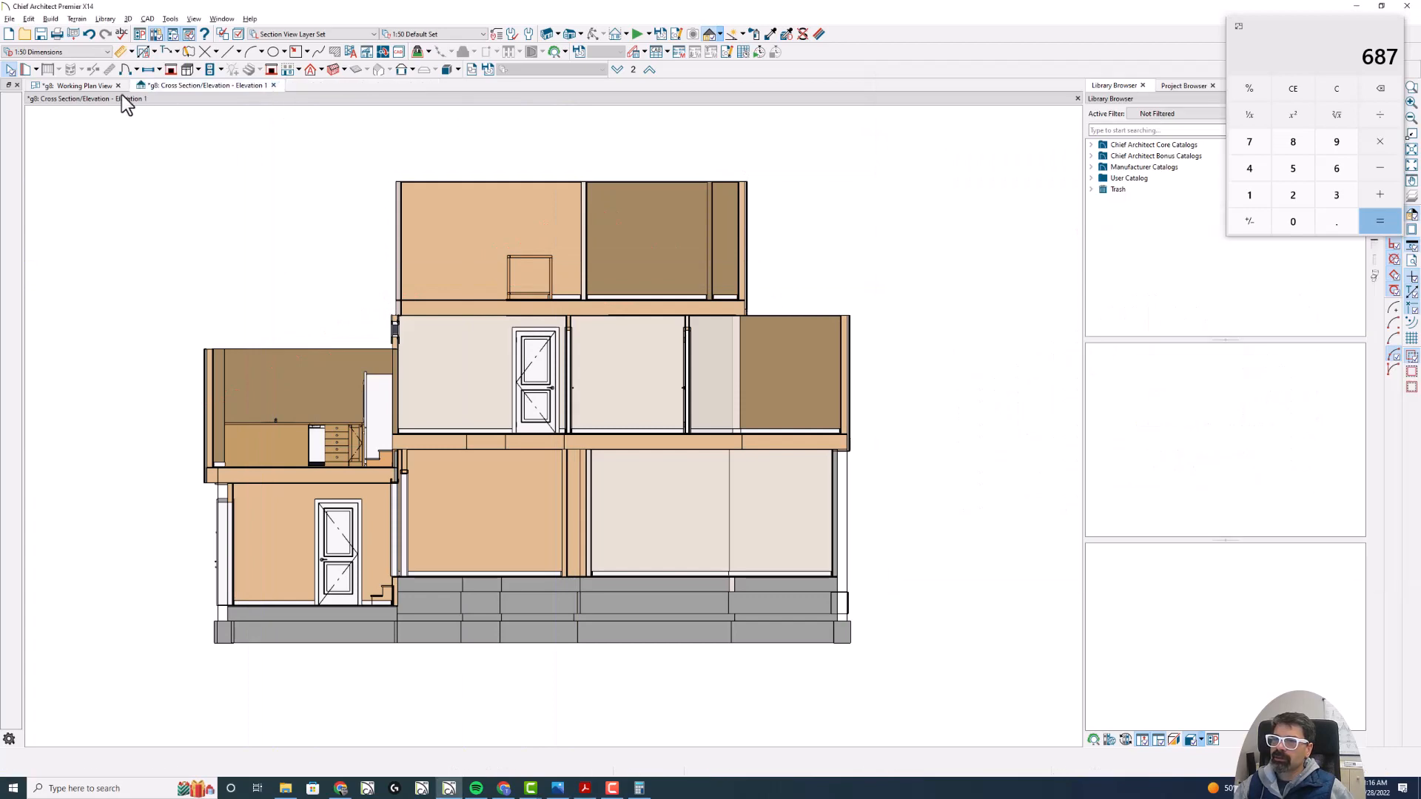
left_click(96, 88)
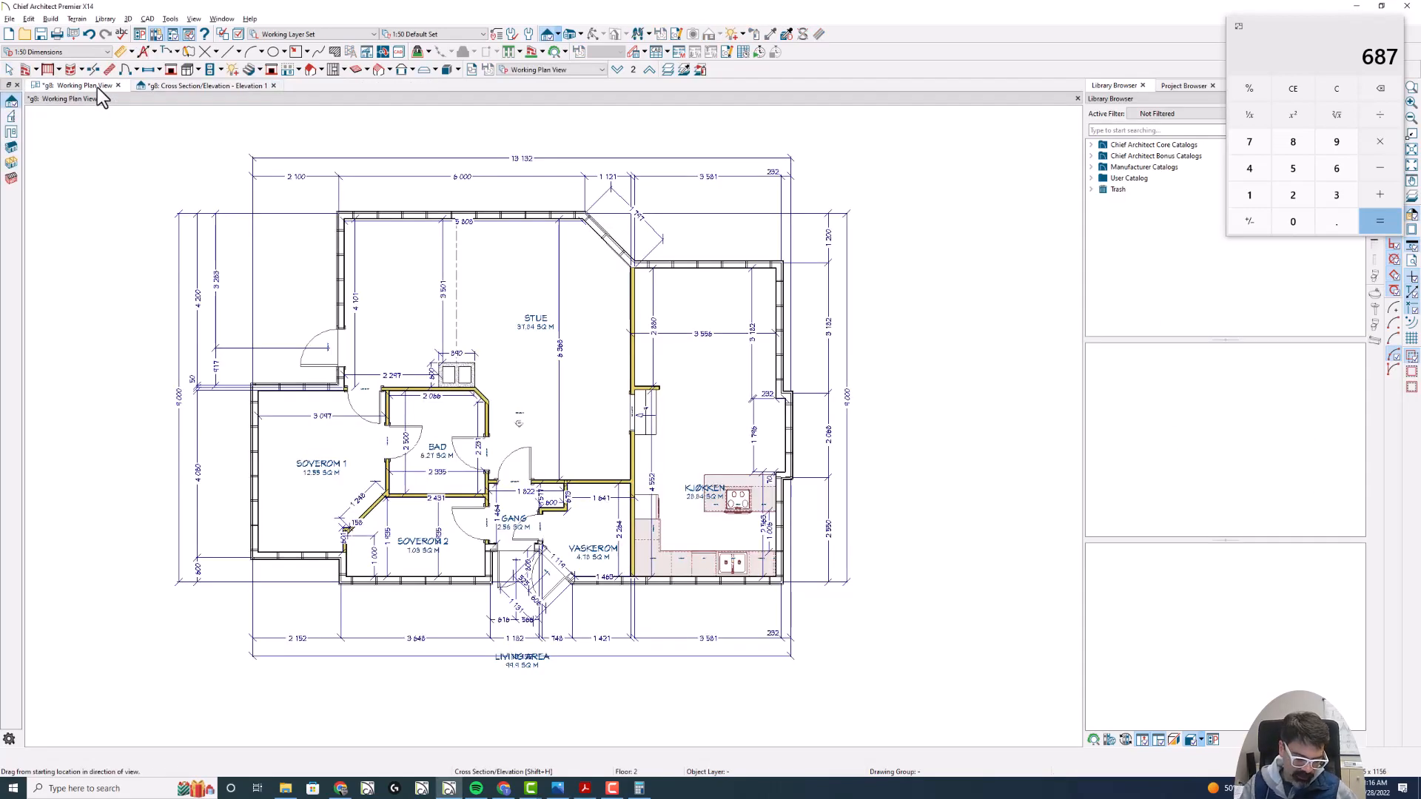
key("shift+t")
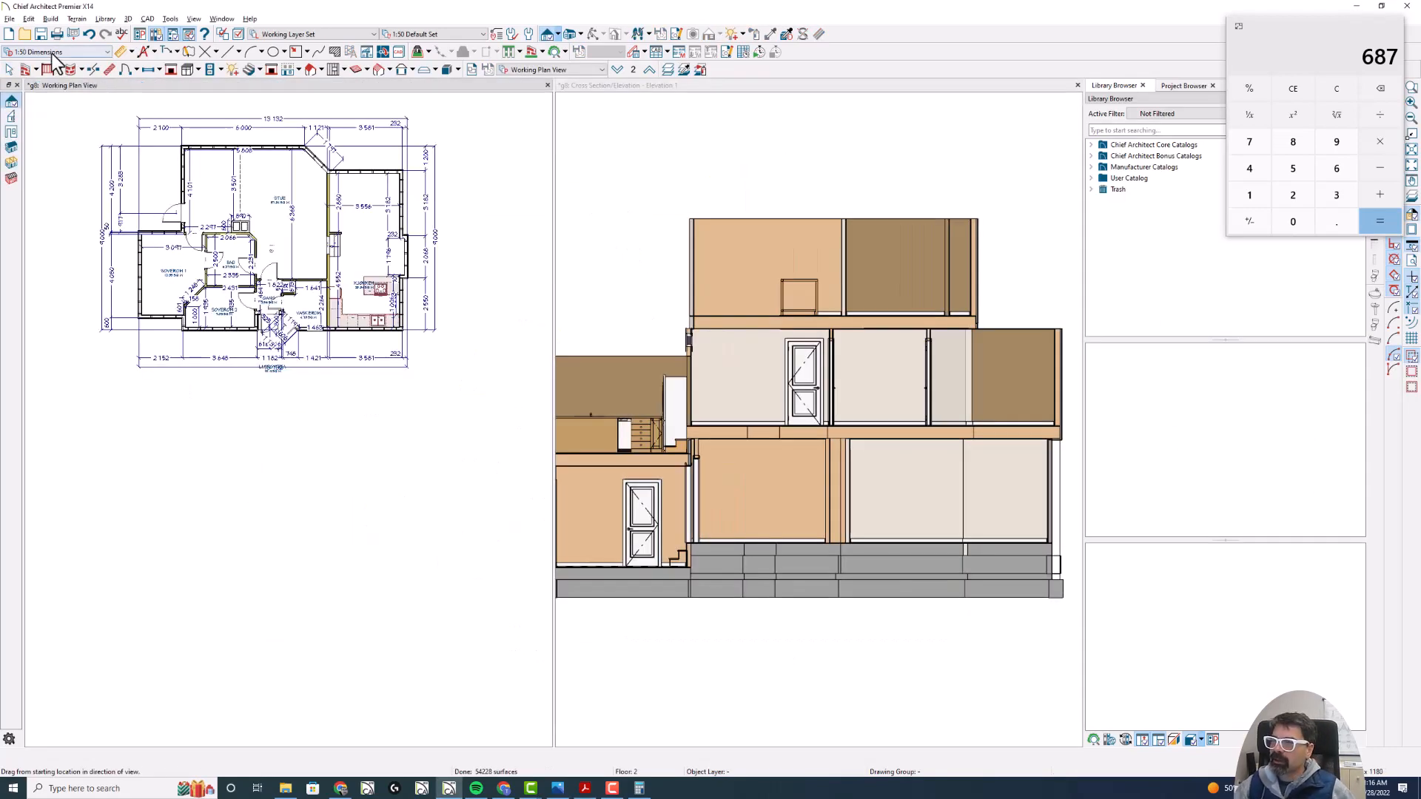
scroll(211, 106, "up", 6)
scroll(208, 243, "down", 1)
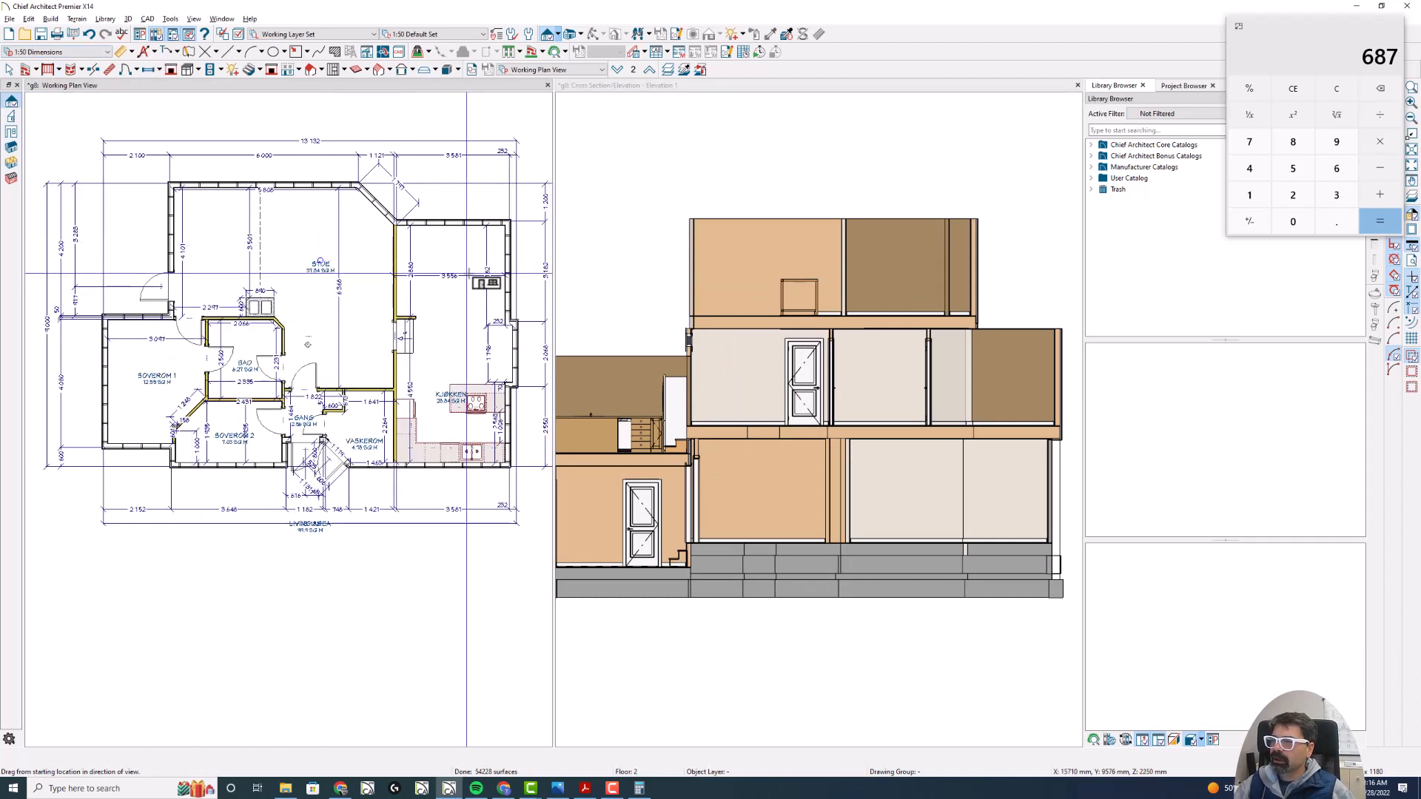
left_click(858, 84)
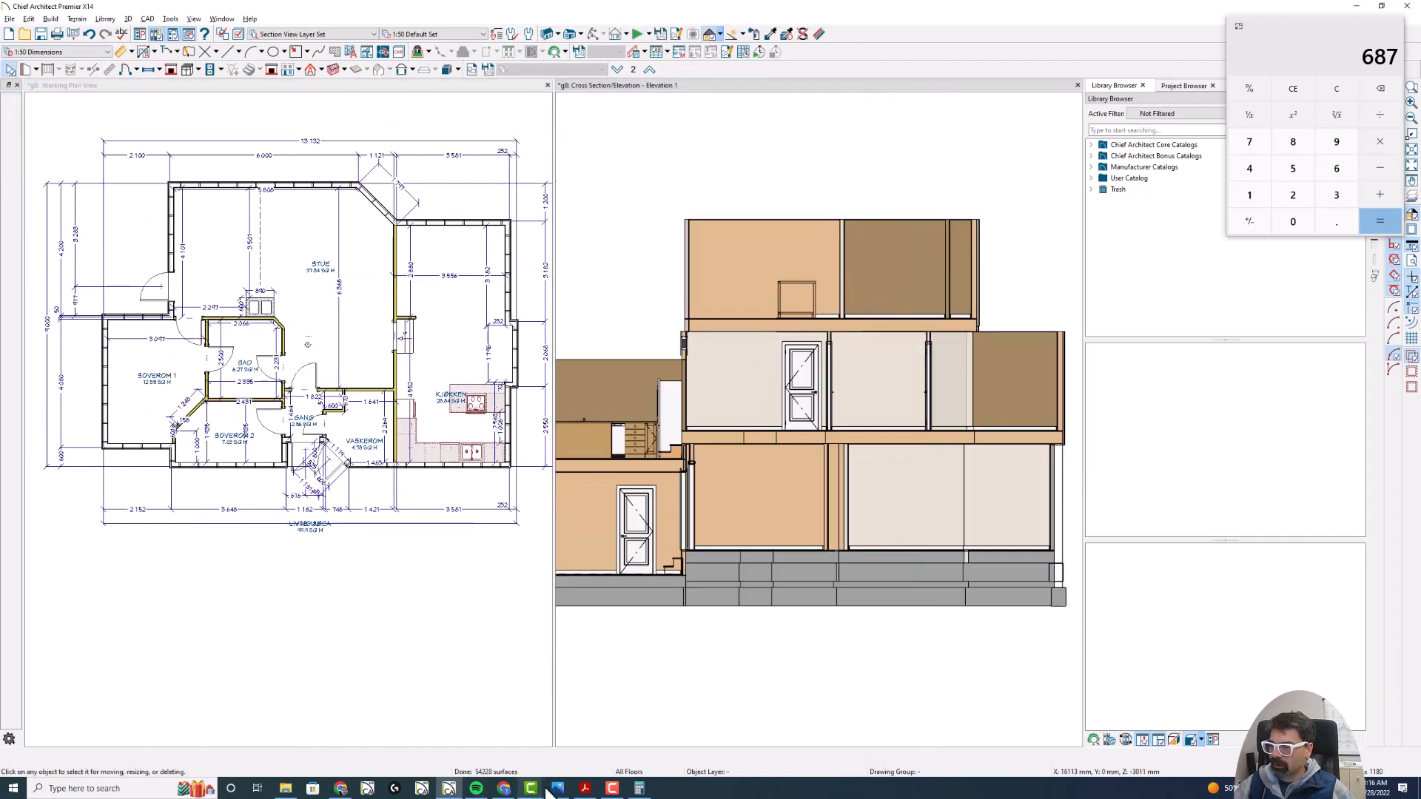
- Switch to Acrobat, then narrow the facade drawing window and shift it upward so it covers less of the section
left_click(584, 788)
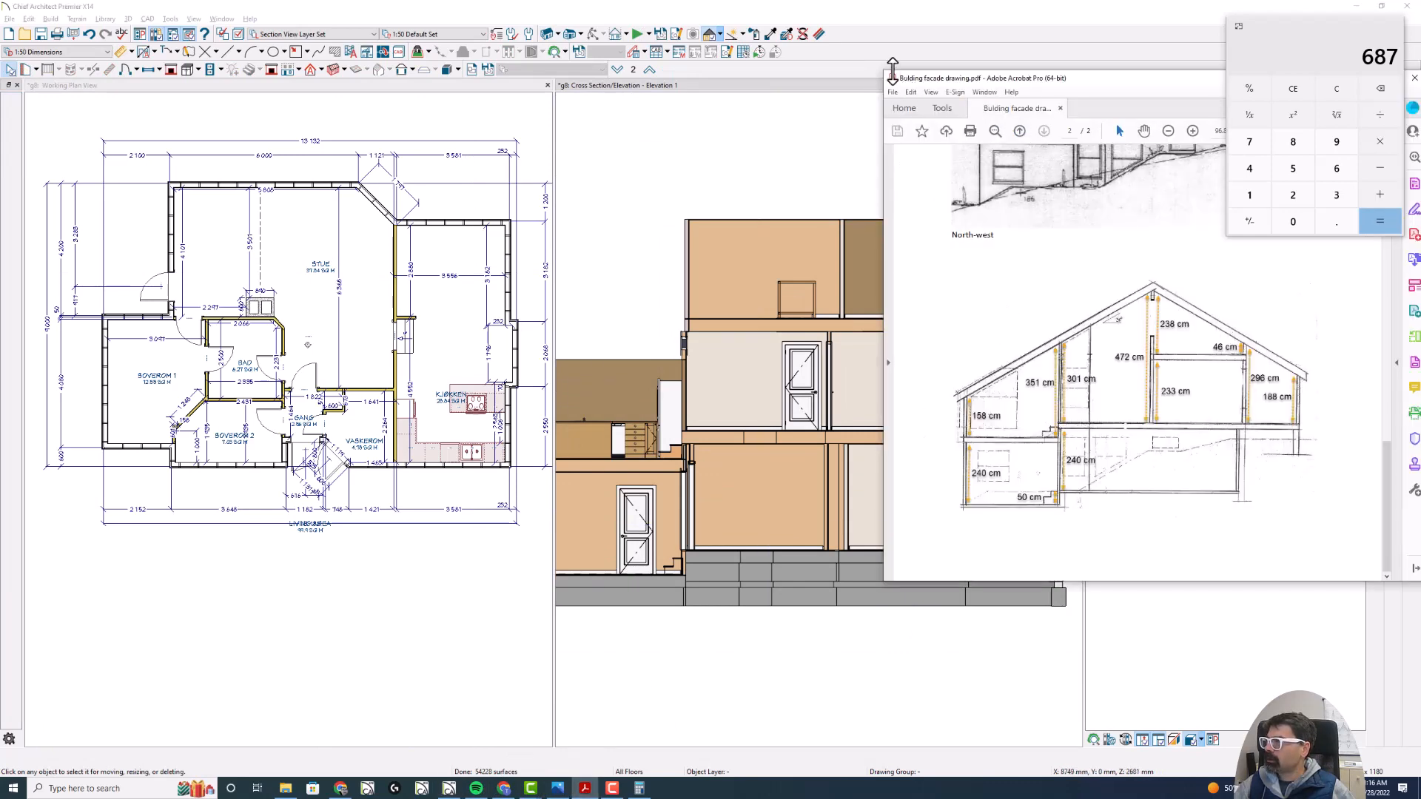
left_click_drag(892, 71, 999, 39)
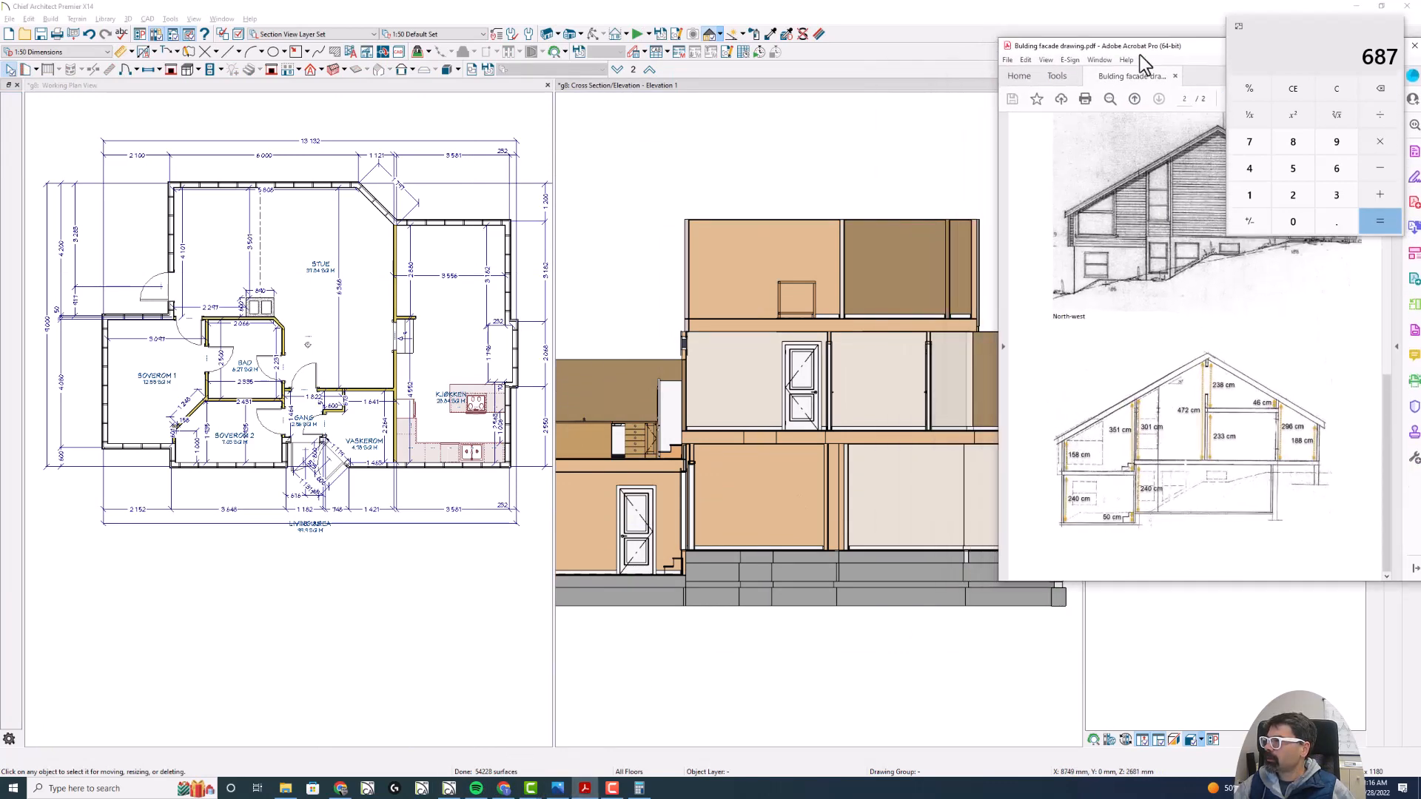
left_click_drag(1141, 52, 1142, 41)
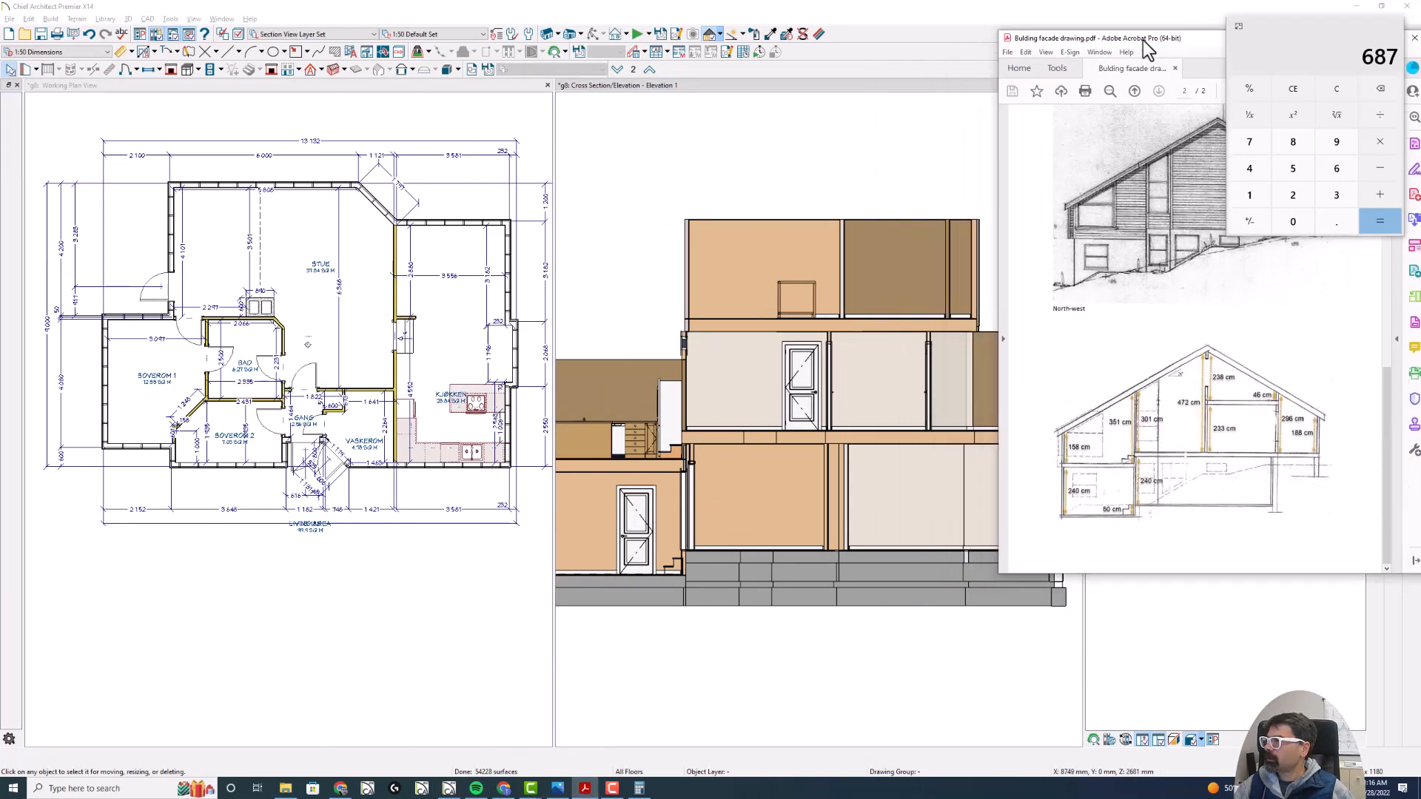
left_click(1008, 49)
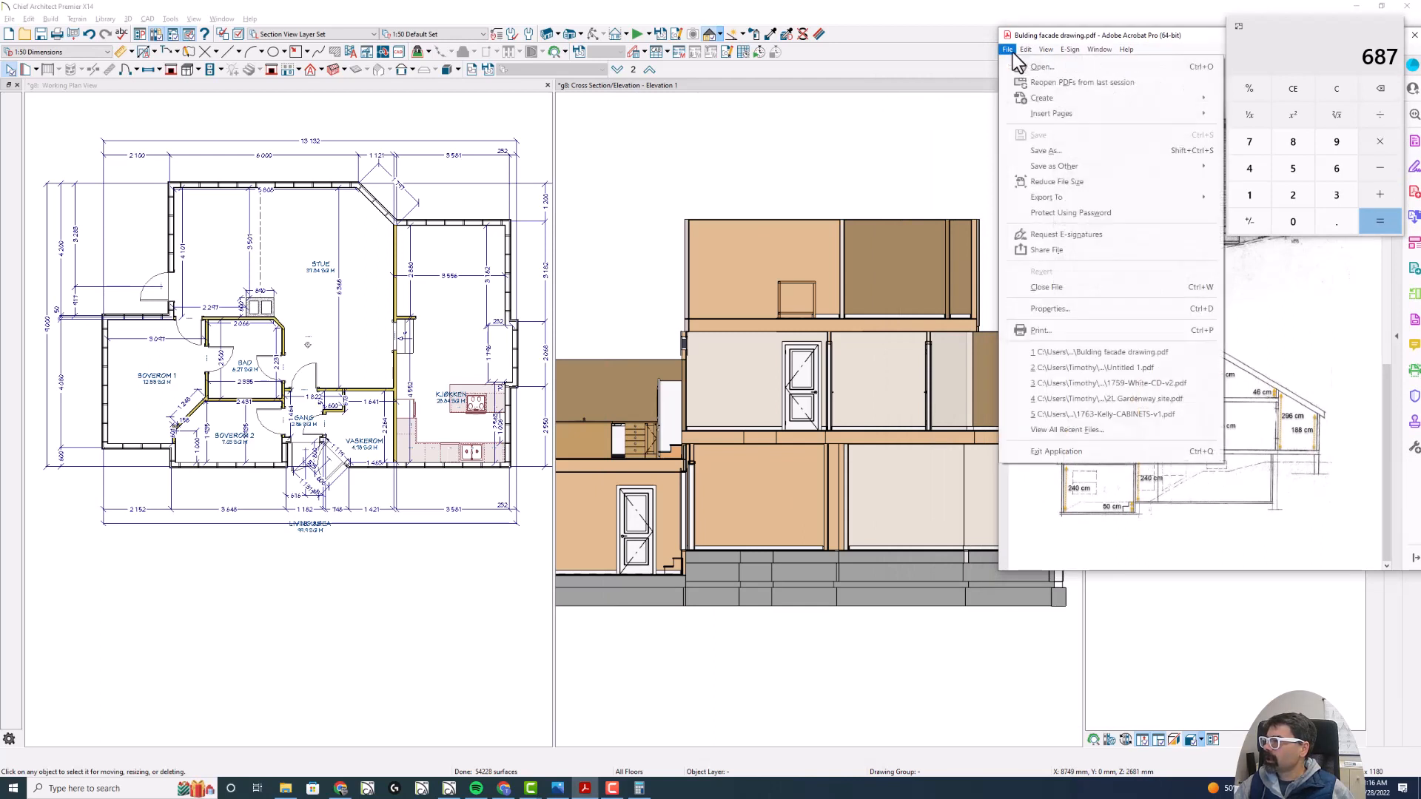
mouse_move(1049, 54)
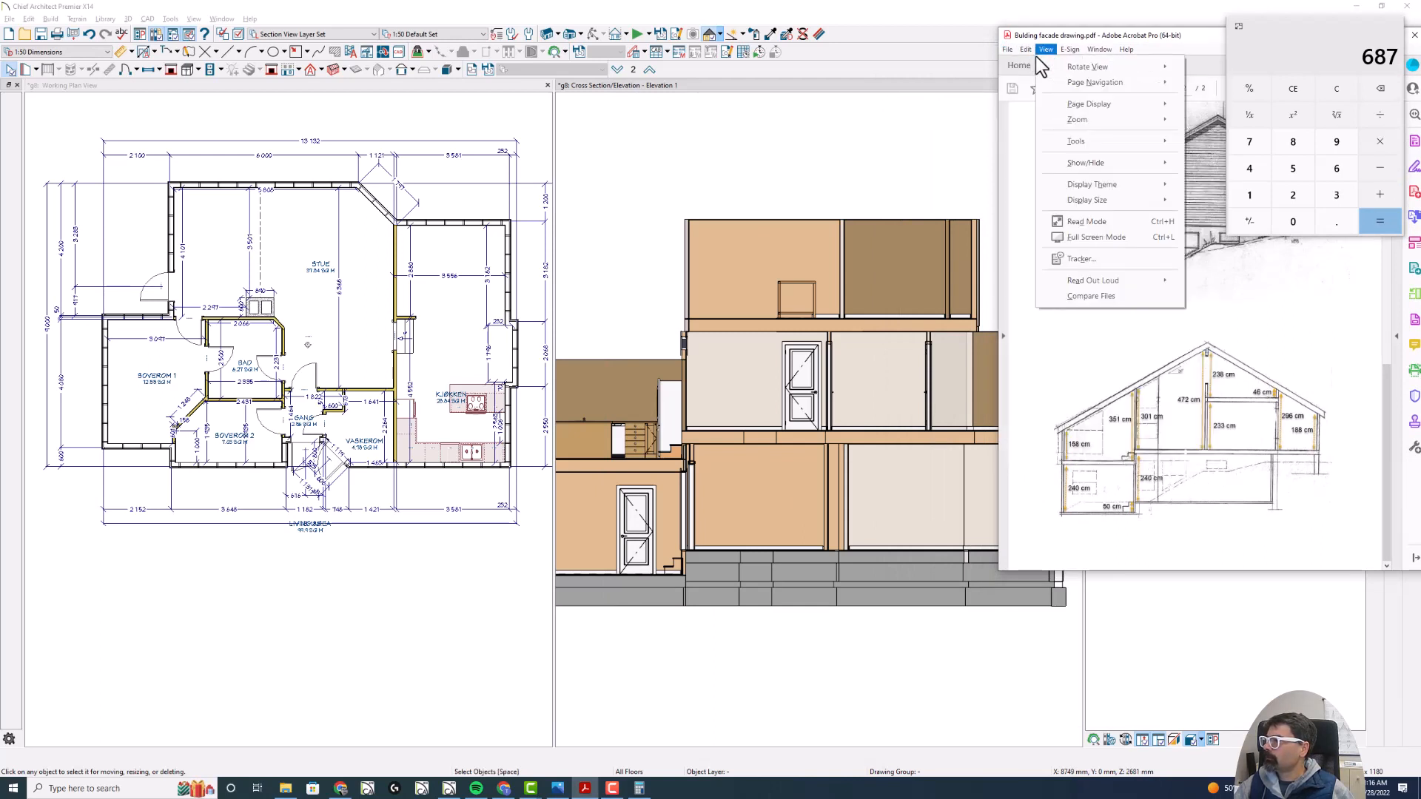
mouse_move(1104, 53)
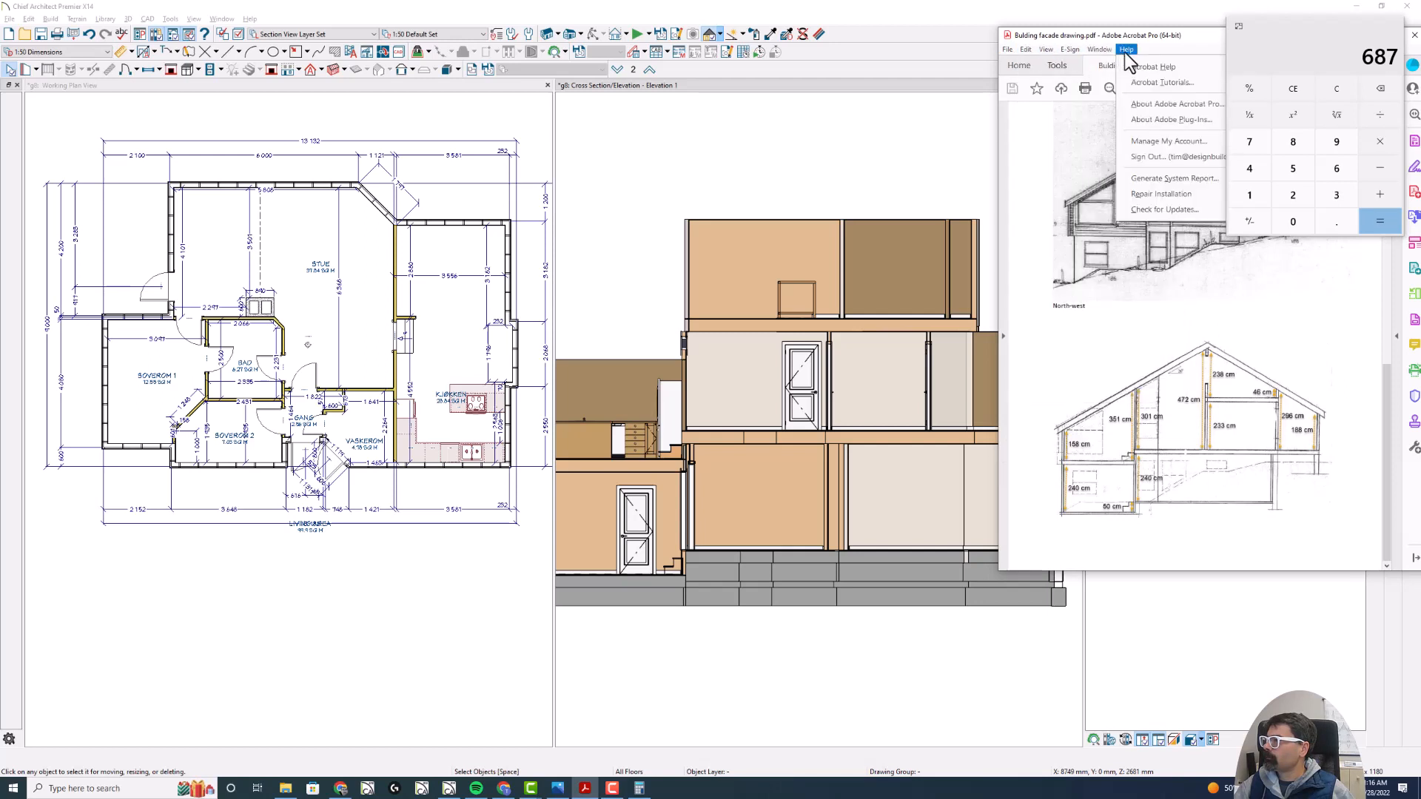
right_click(585, 789)
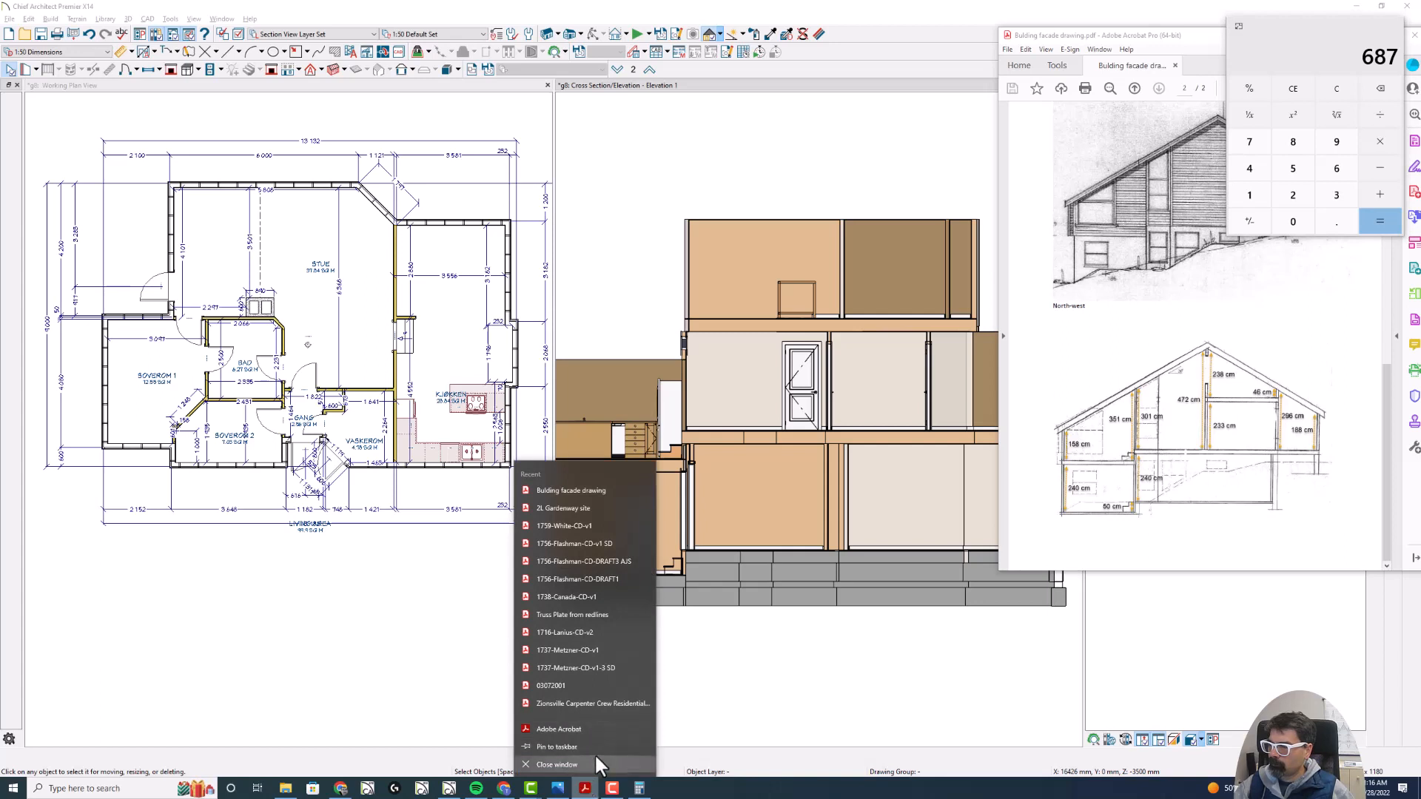
- Take the Chief Architect window out of full screen and narrow it so the facade drawing shows beside it
right_click(612, 488)
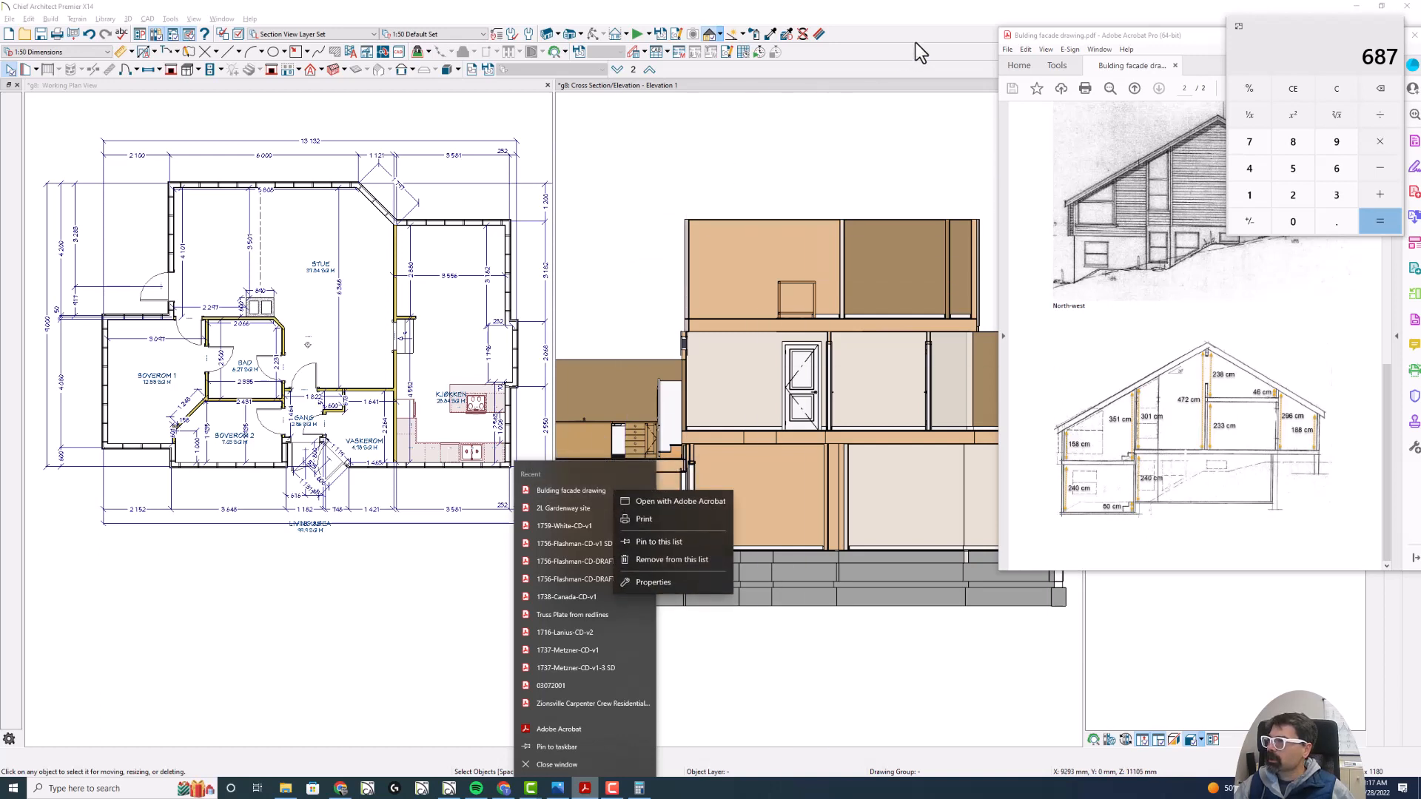
left_click(946, 29)
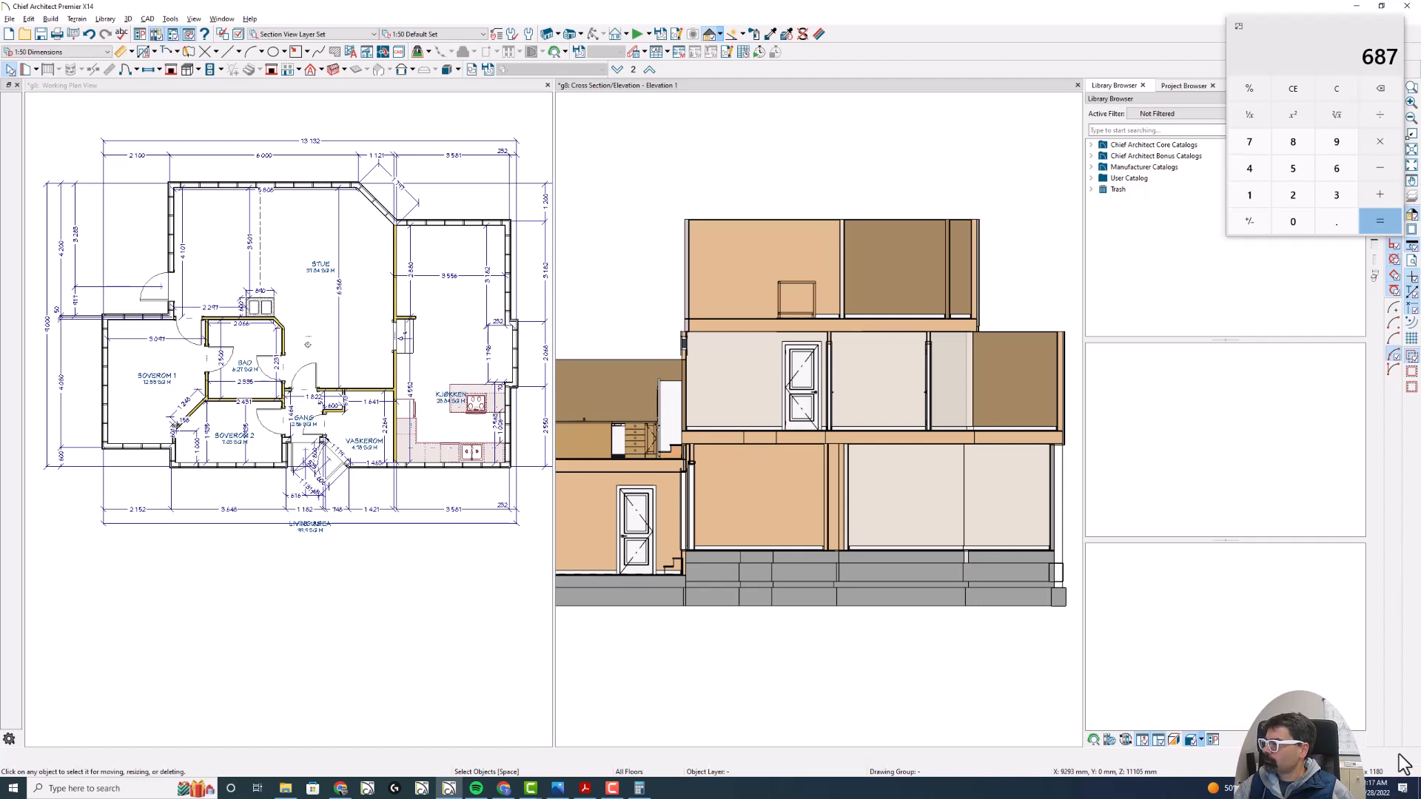
double_click(927, 20)
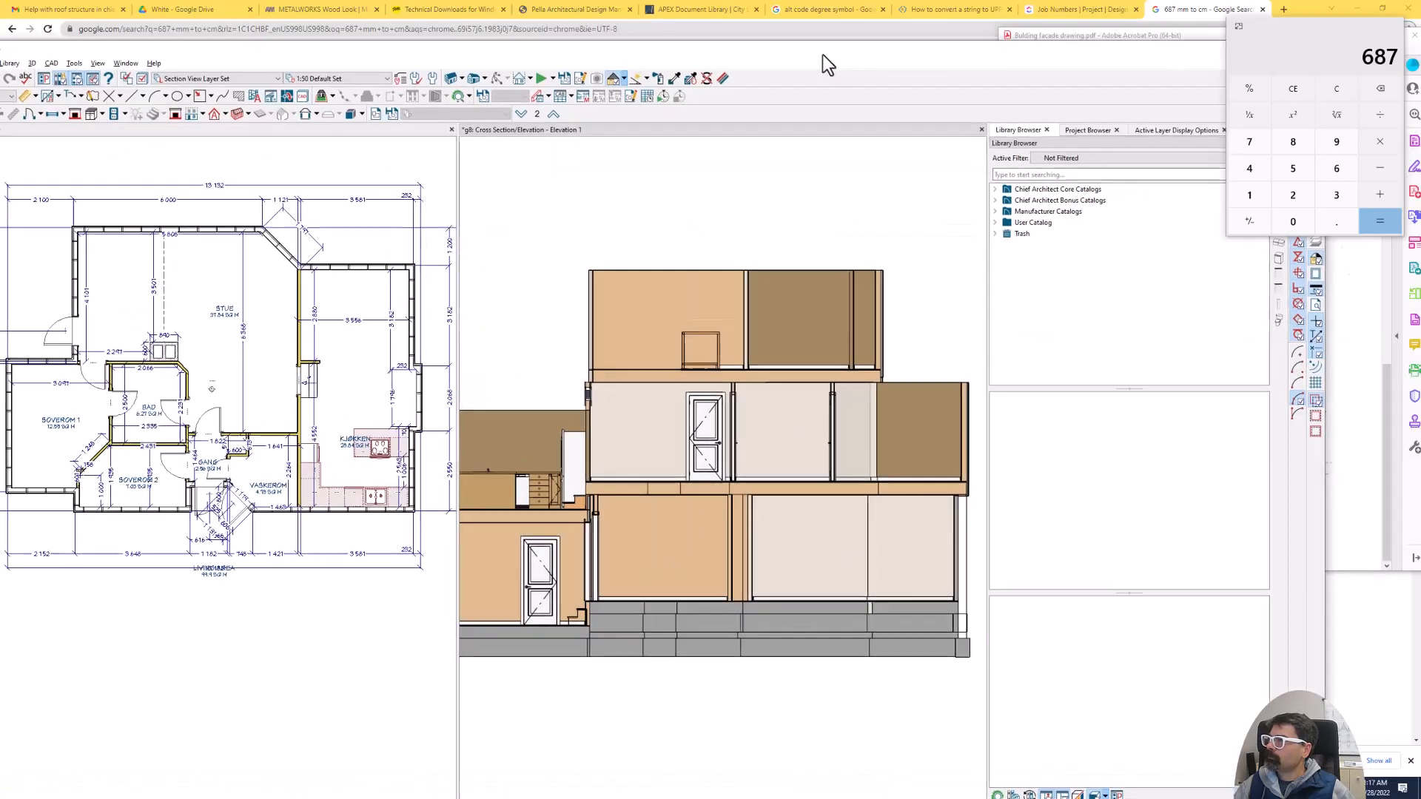
left_click_drag(1074, 54, 1042, 50)
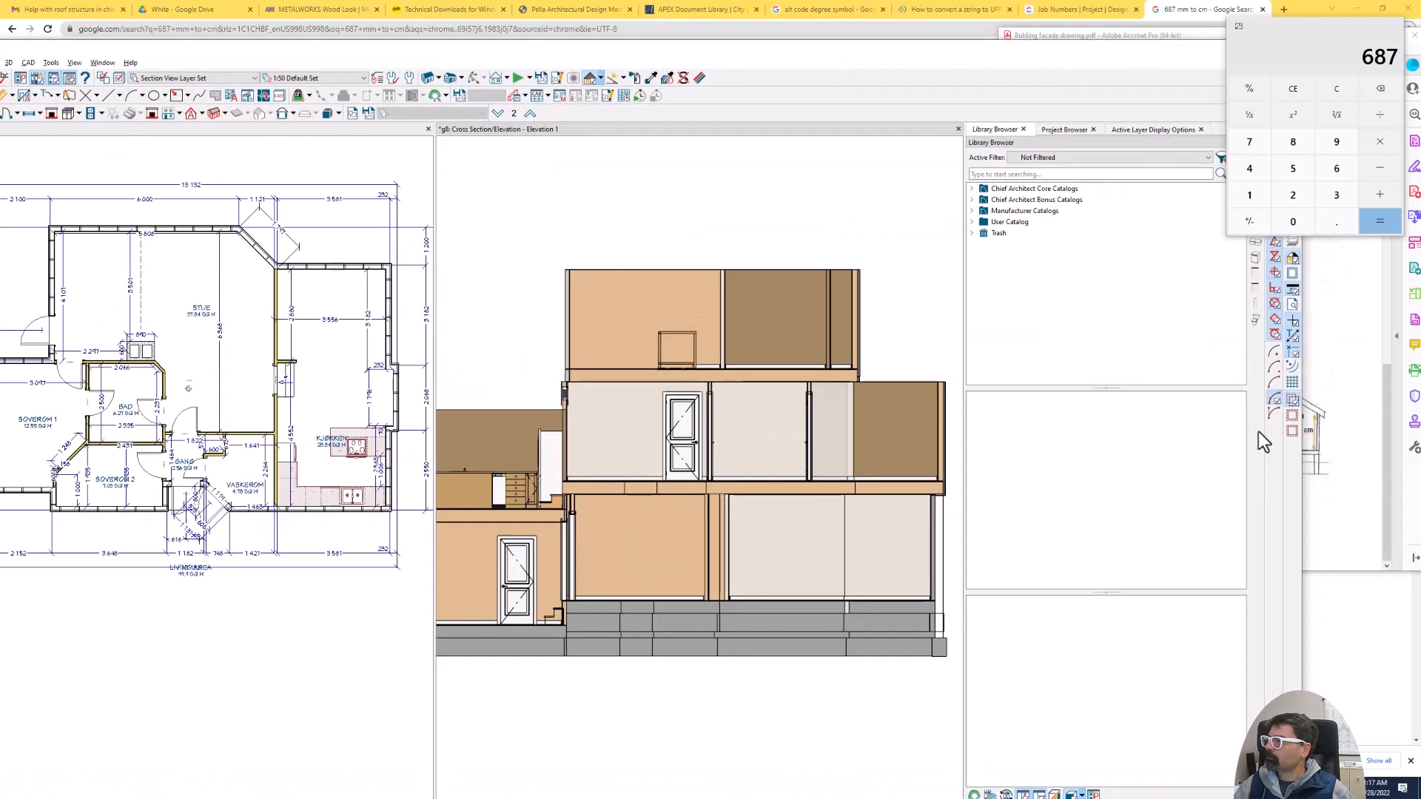
left_click_drag(1303, 436, 1008, 436)
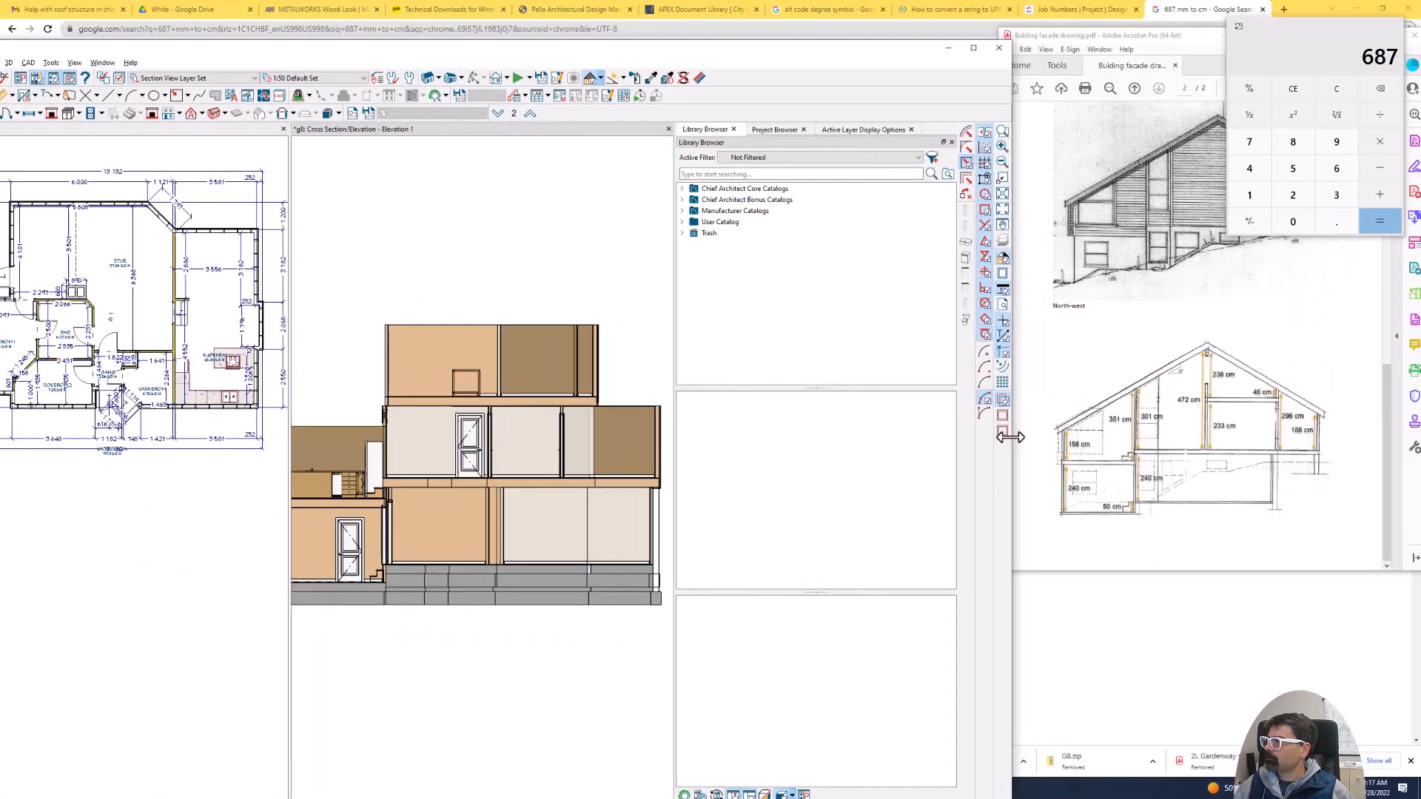
- Close the docked library and project browser and shift the modelling window up so the whole workspace fits on screen
left_click(800, 130)
left_click(948, 142)
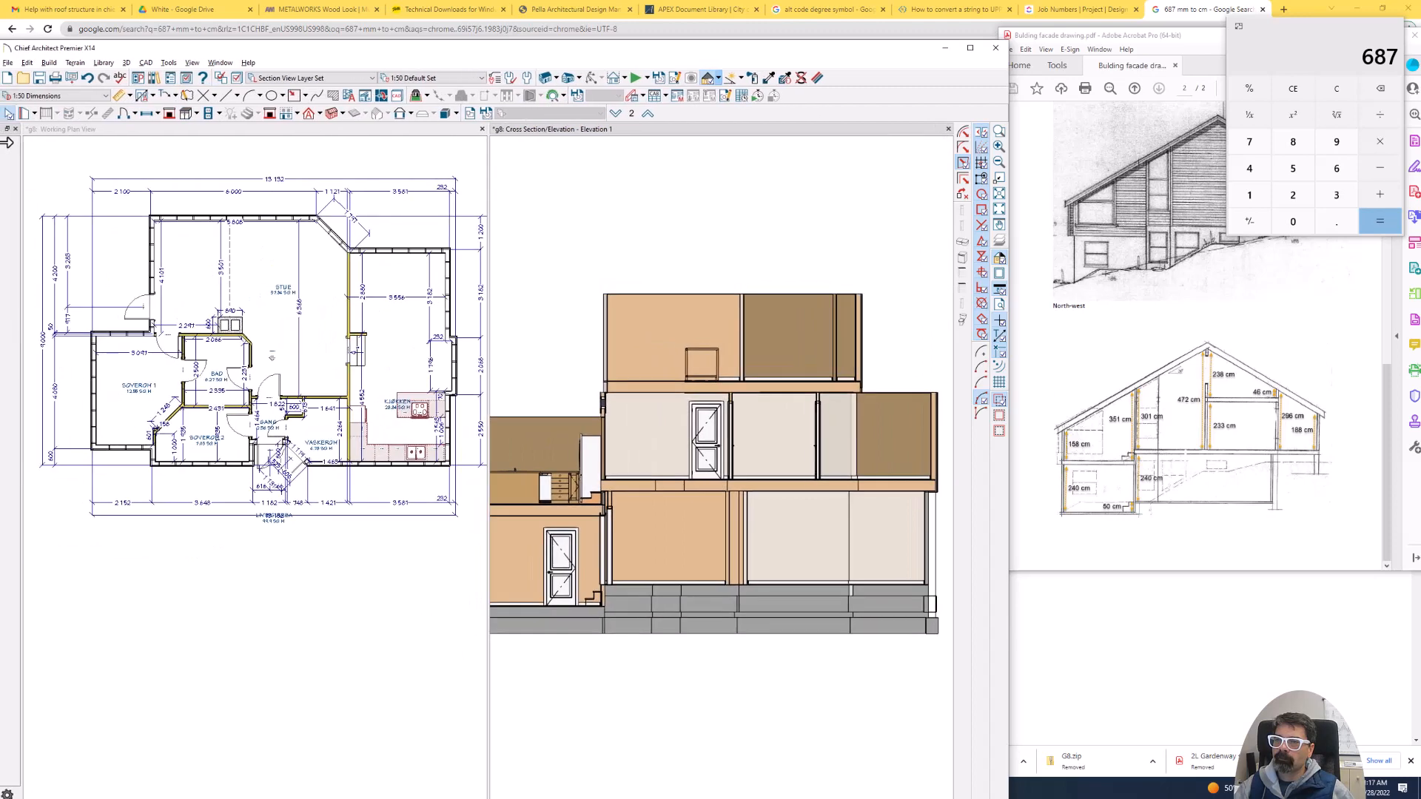
left_click_drag(379, 51, 379, 11)
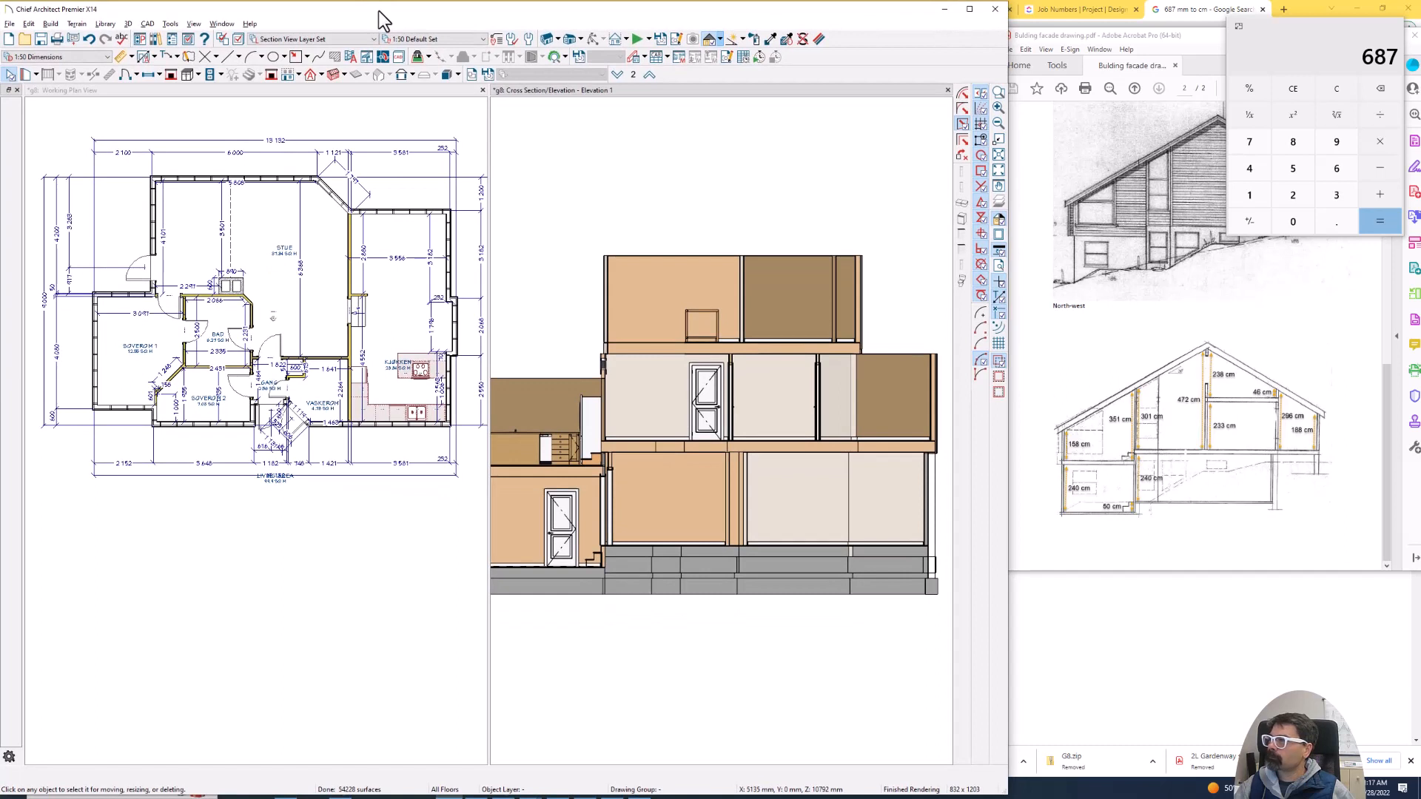
left_click(321, 75)
left_click(331, 90)
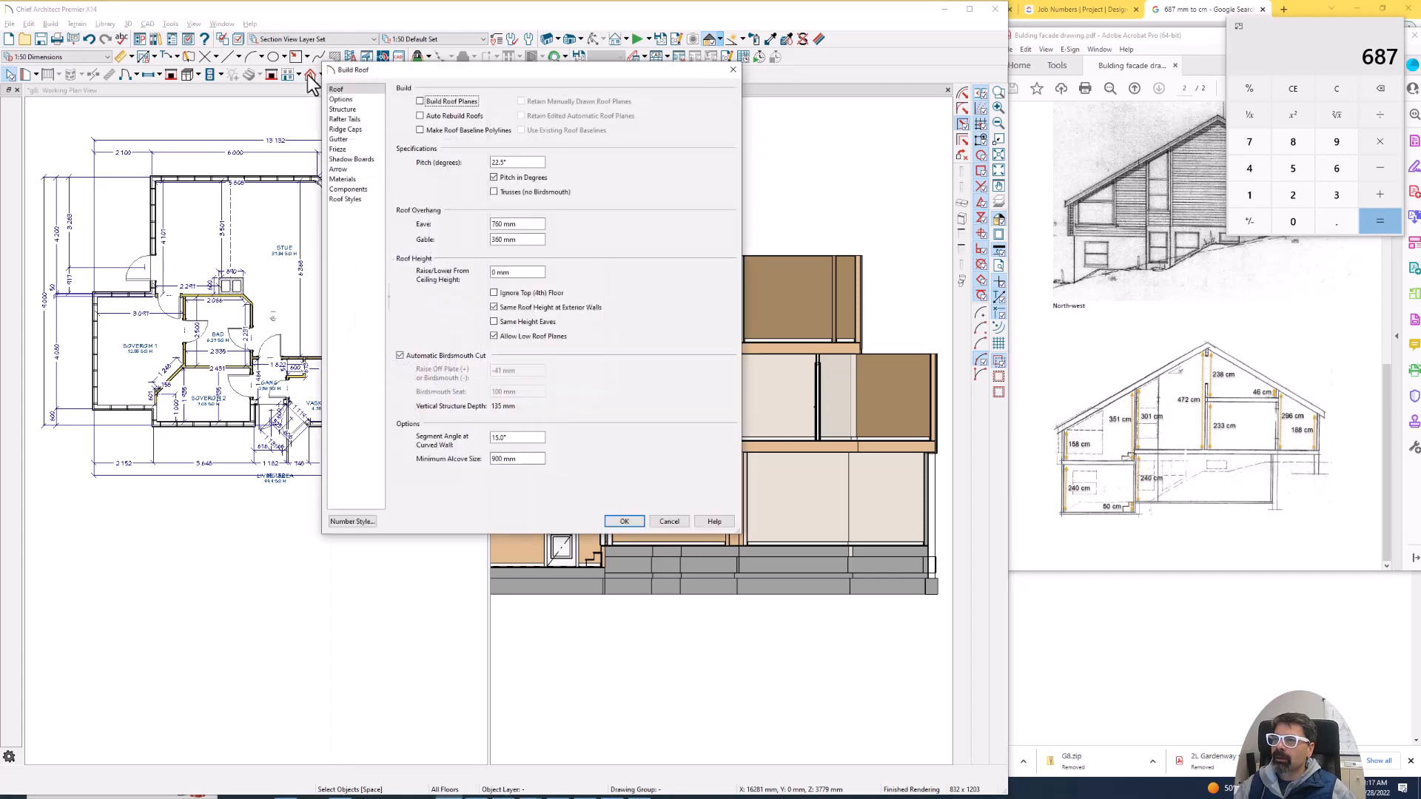
key("Escape")
left_click(322, 75)
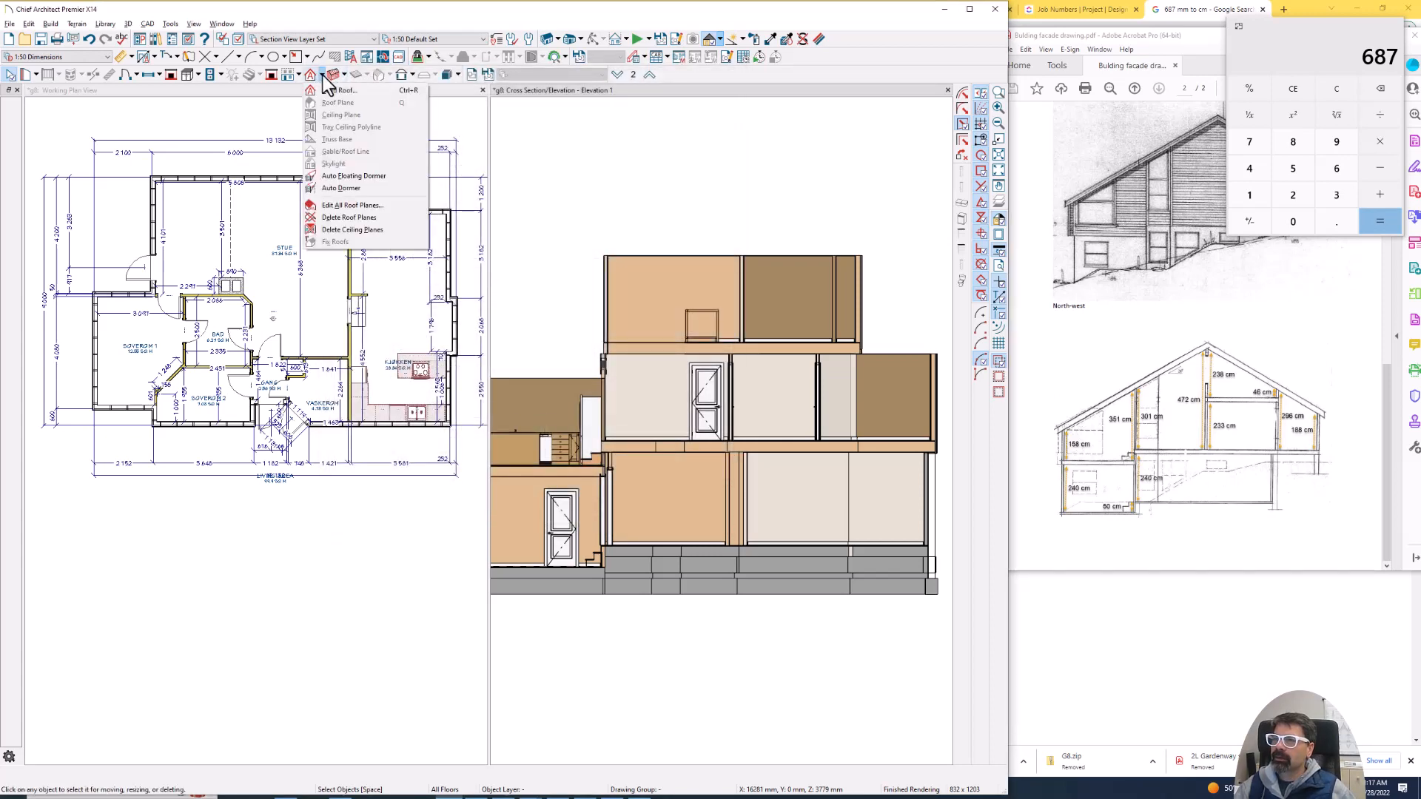
- With the floor plan active, set the Build Roof pitch to 30 degrees without building roof planes
left_click(286, 90)
left_click(310, 75)
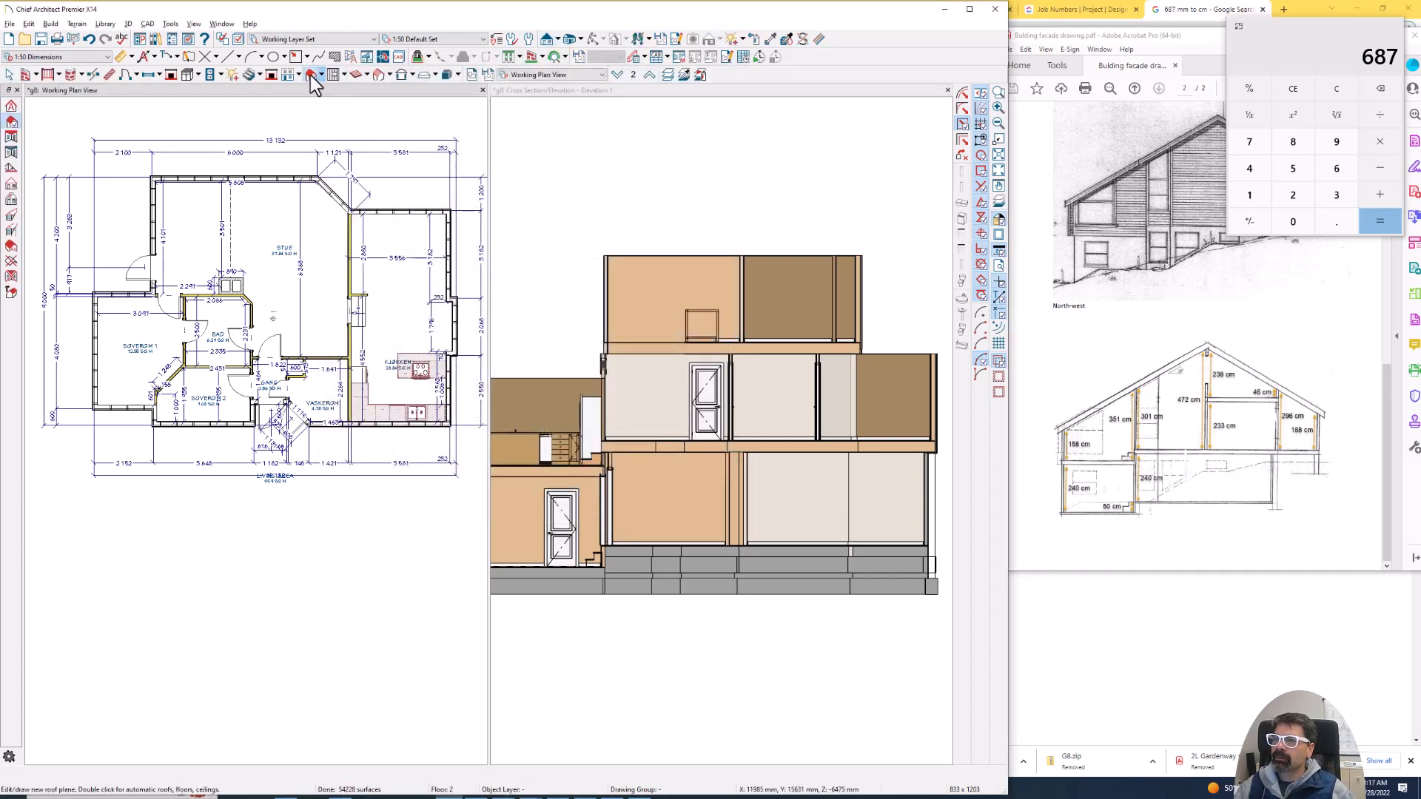
double_click(309, 74)
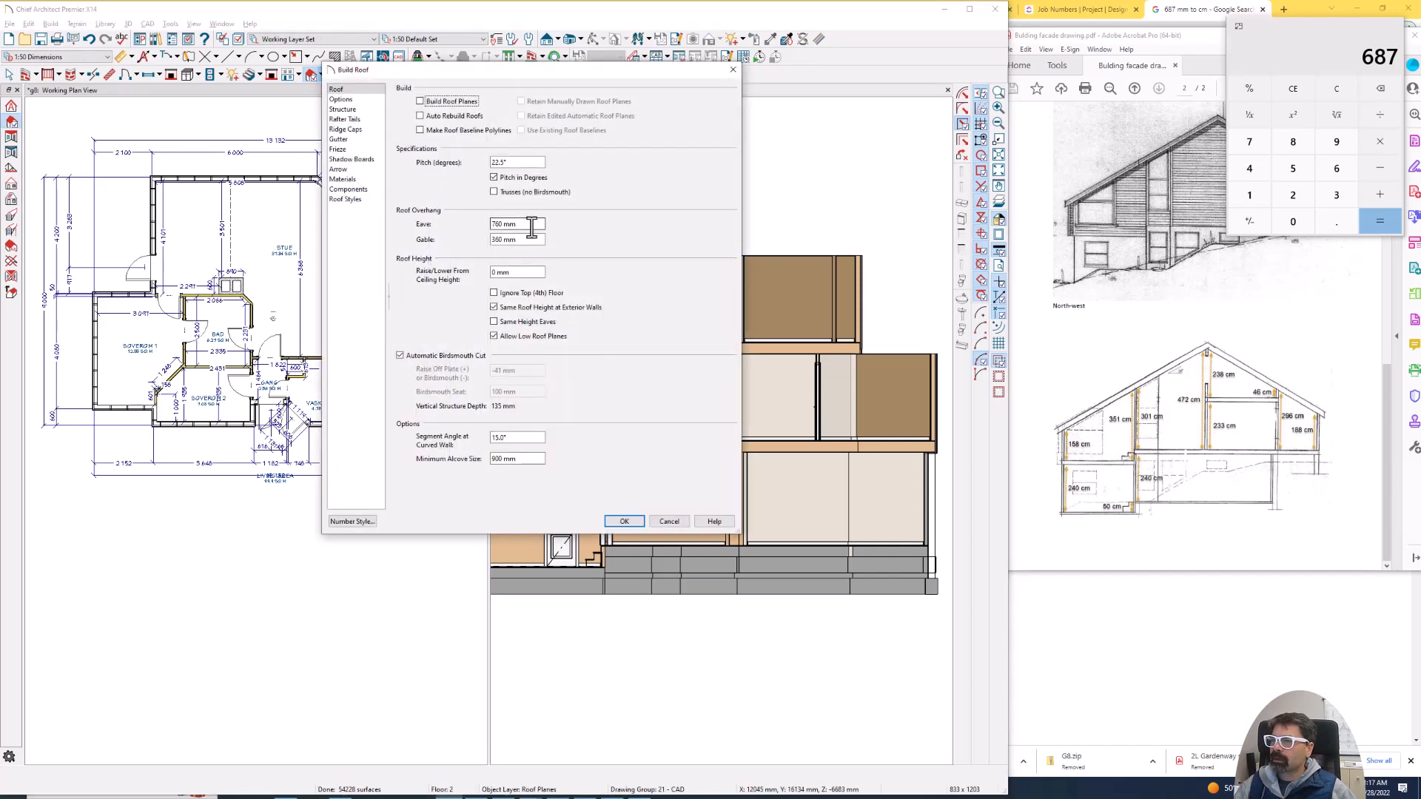
double_click(517, 162)
type("30")
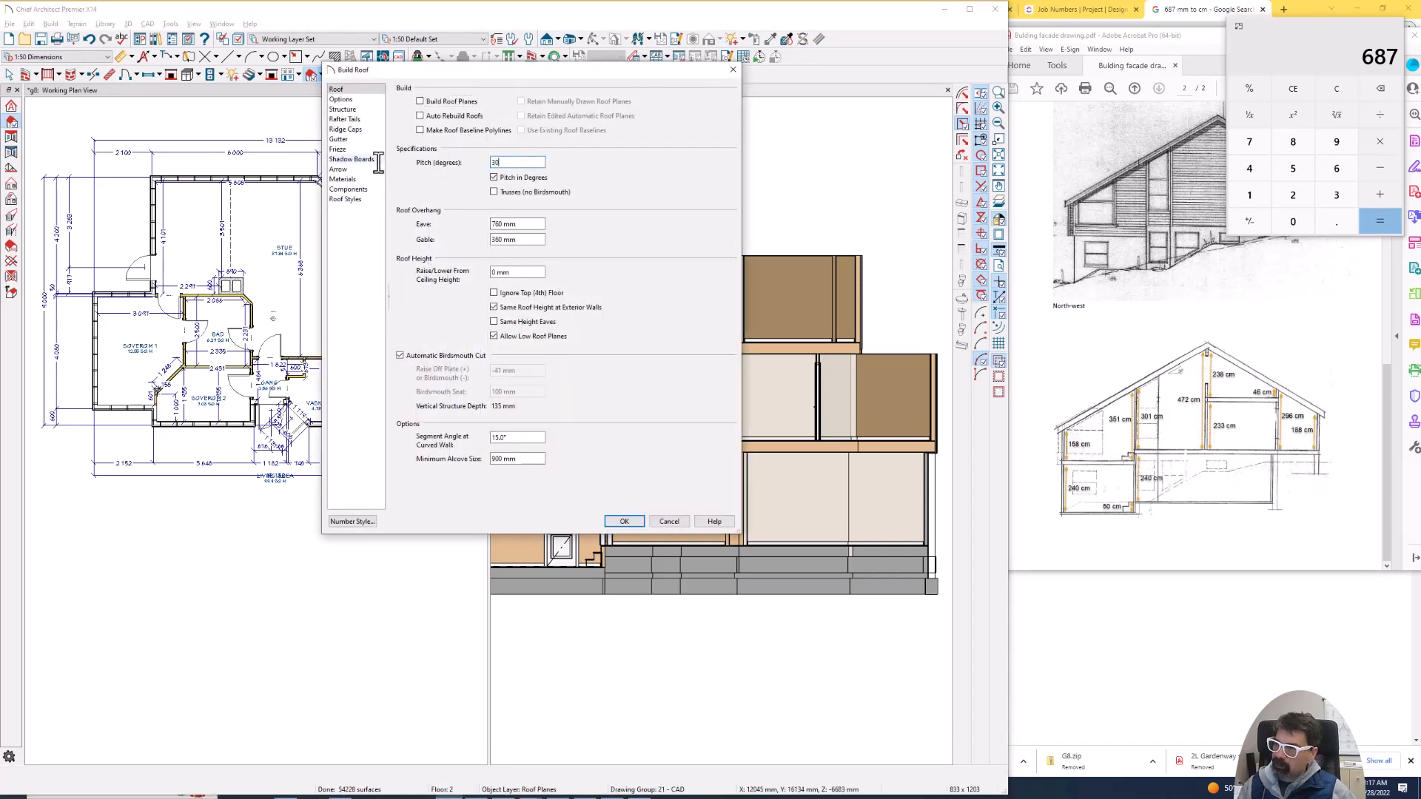
key("Tab")
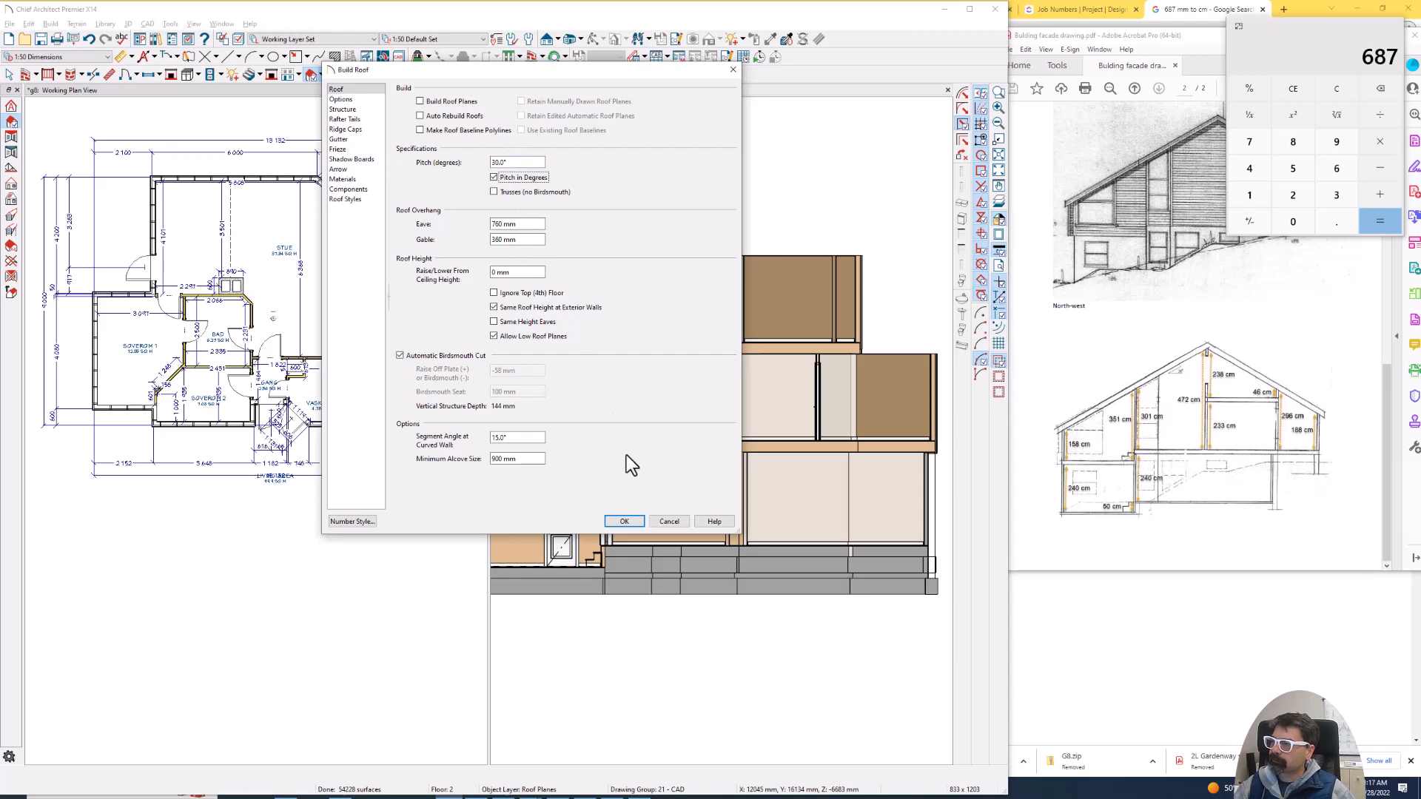
left_click(628, 519)
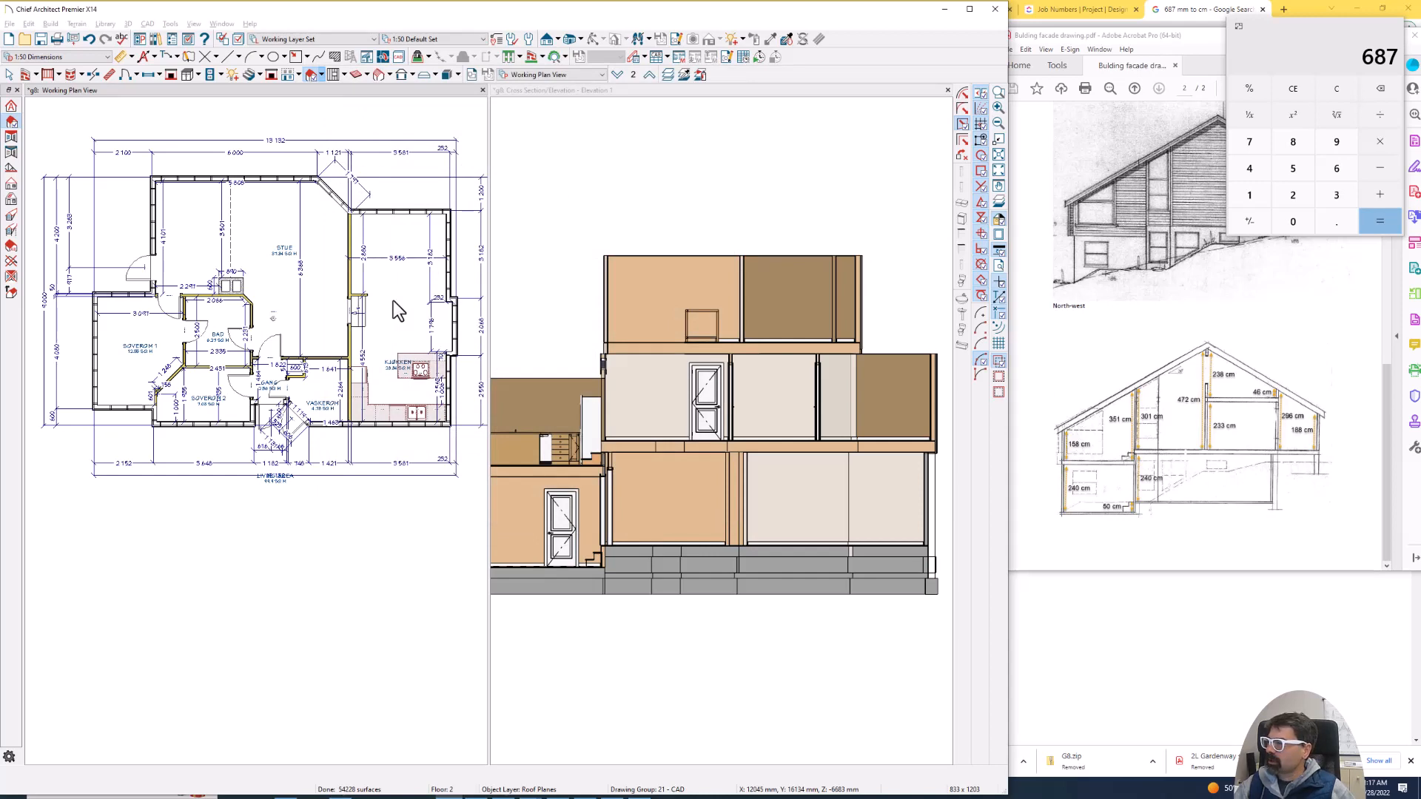
- Open the specification of the Kjøkken room and examine its rough ceiling height against the drawing
key("space")
left_click(393, 301)
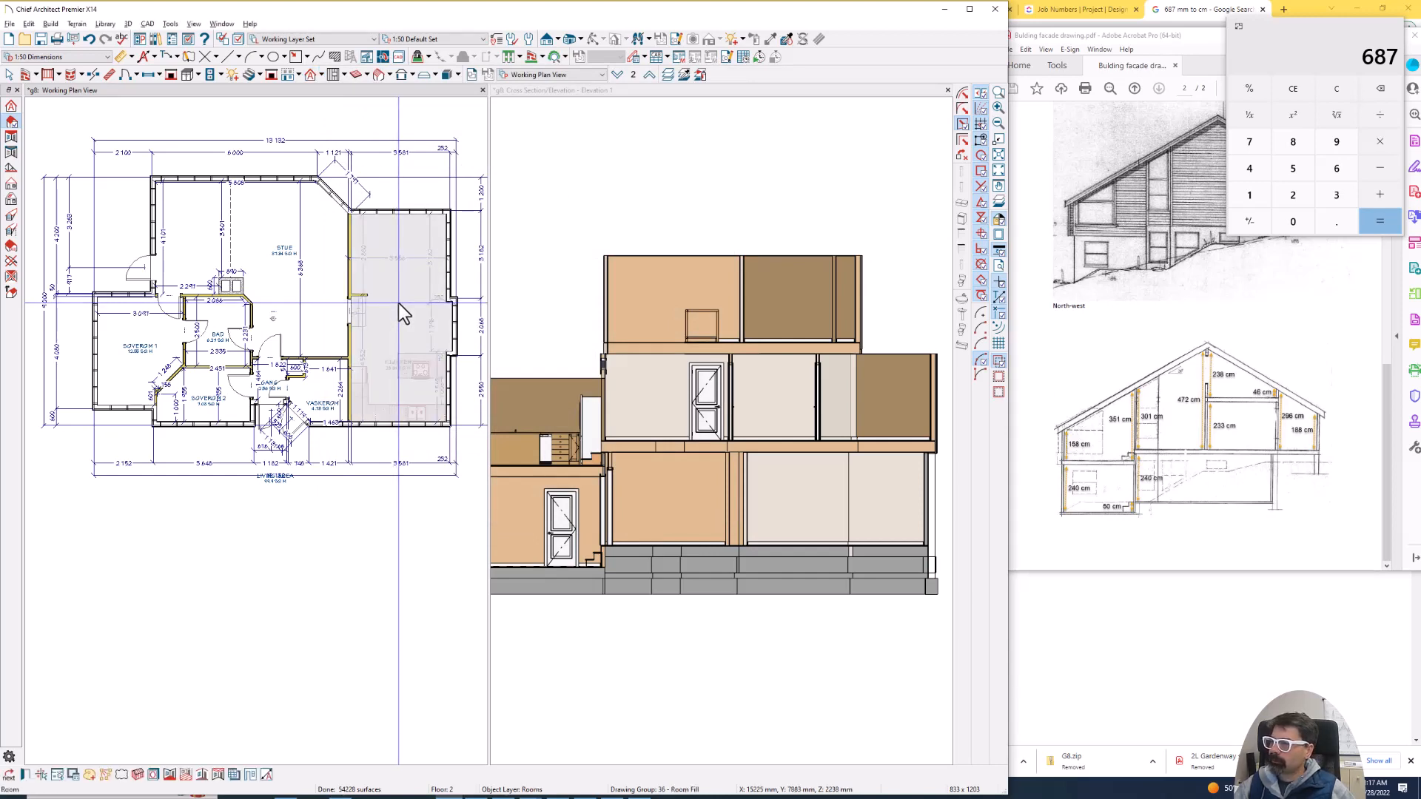
double_click(398, 303)
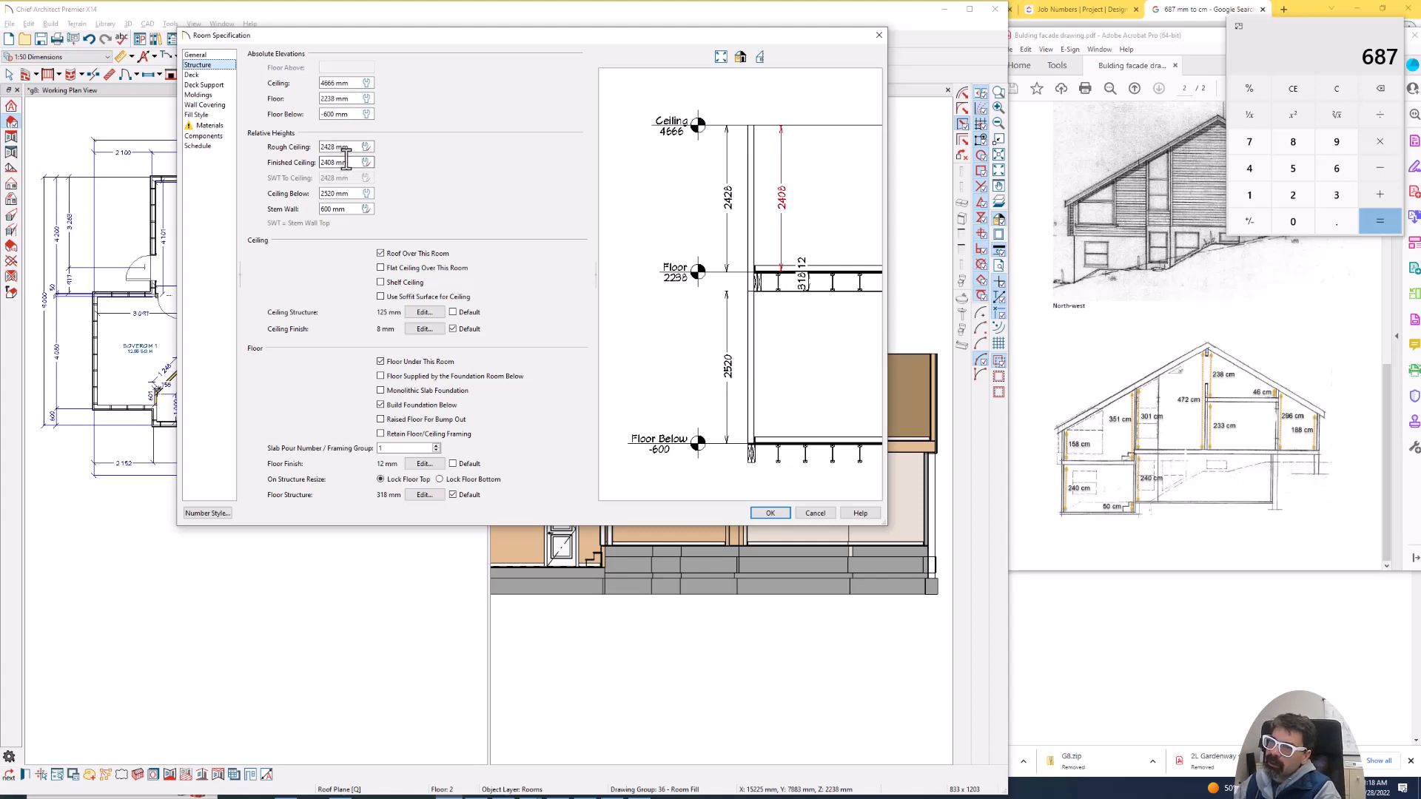
left_click_drag(350, 148, 320, 145)
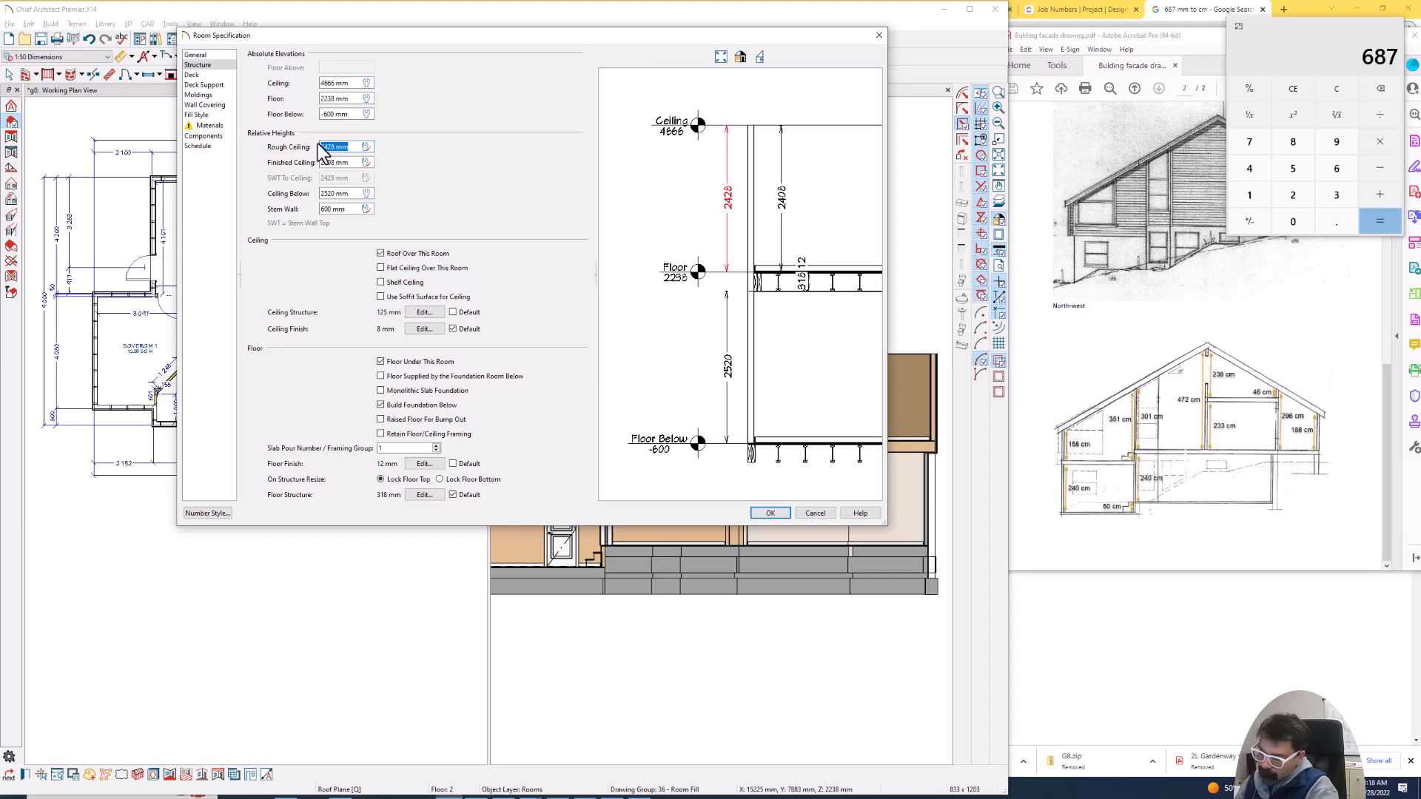
key("Return")
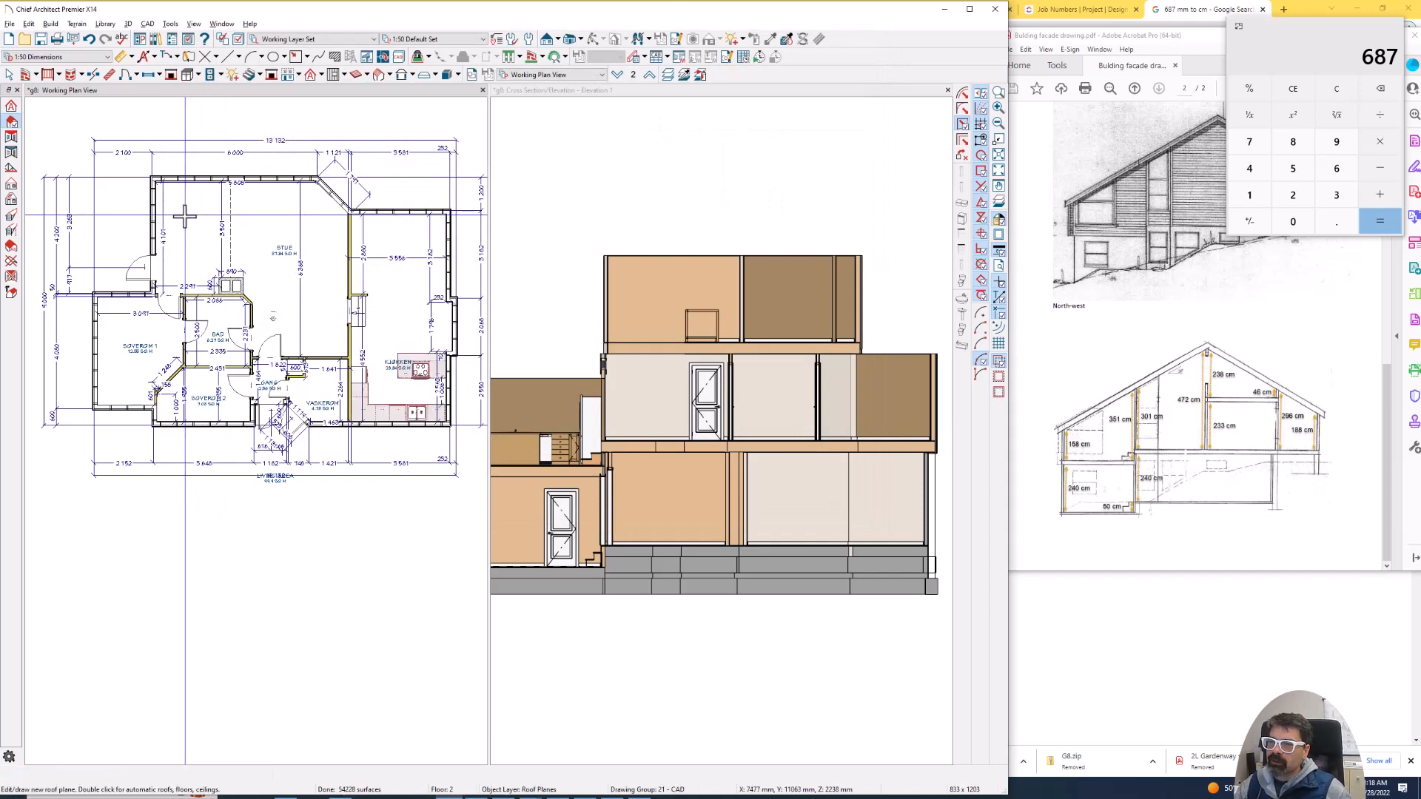
- Examine the structure heights in the Stue room's specification, leaving them as they are
left_click(194, 210)
double_click(194, 210)
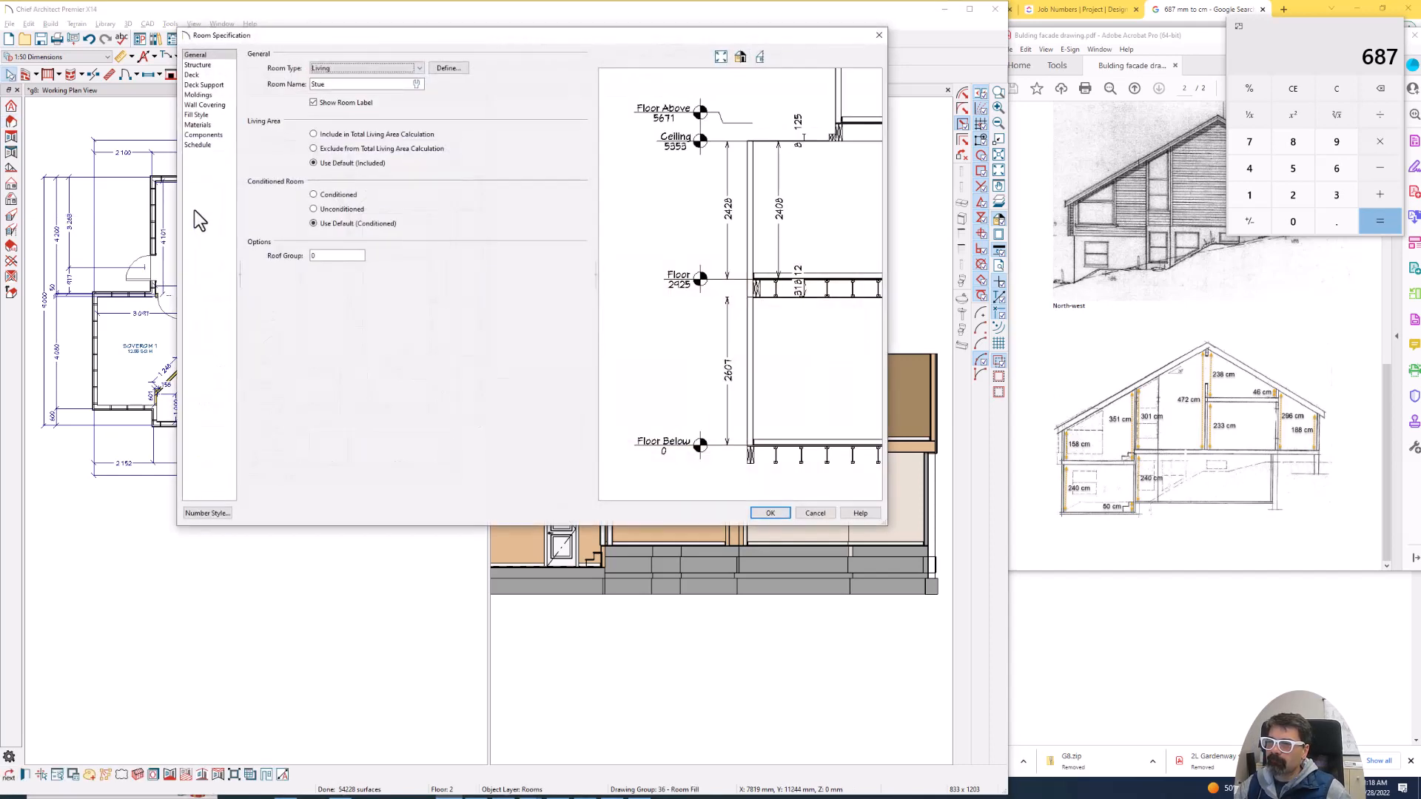
left_click(211, 66)
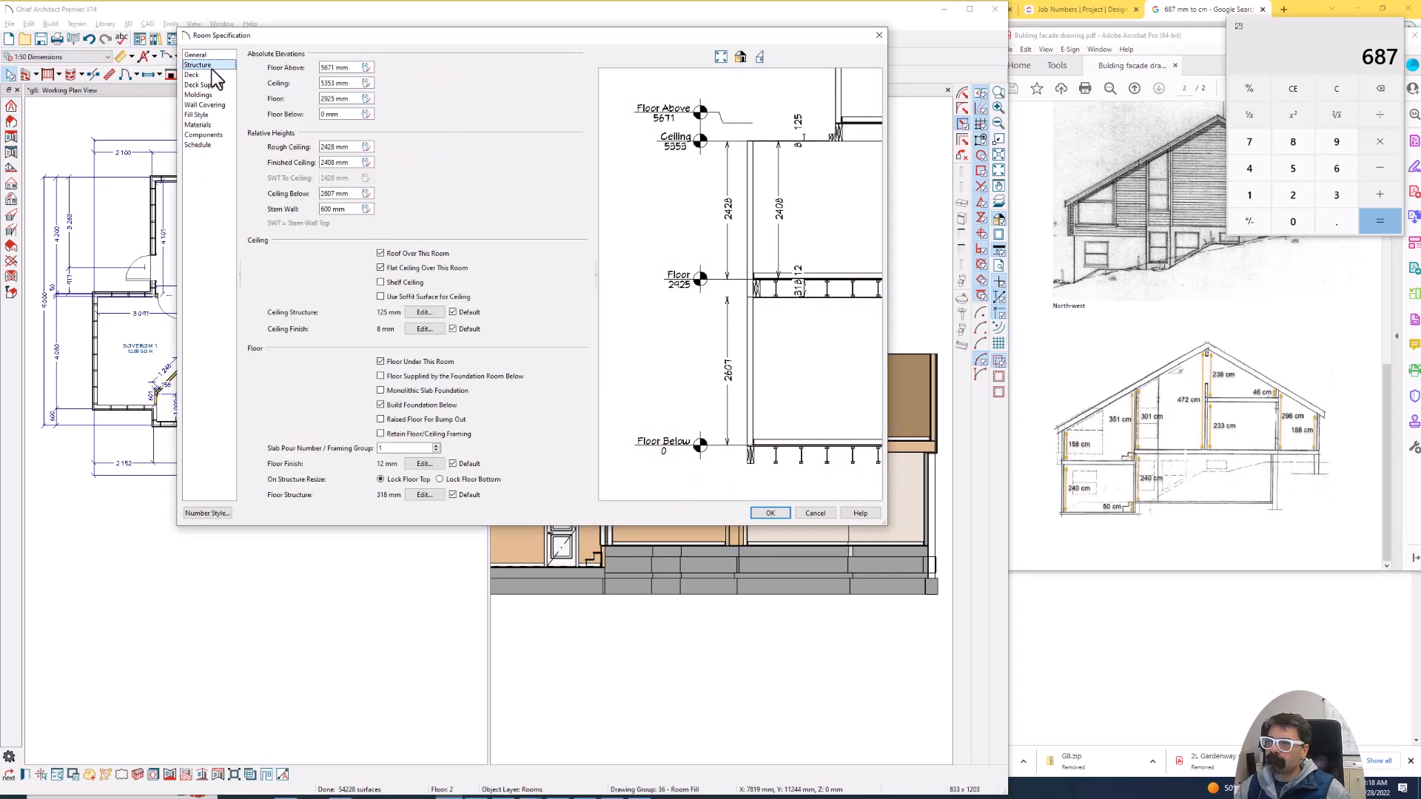
key("Escape")
- Examine the rough and finished ceiling heights in the Soverom 1 room's specification
double_click(122, 337)
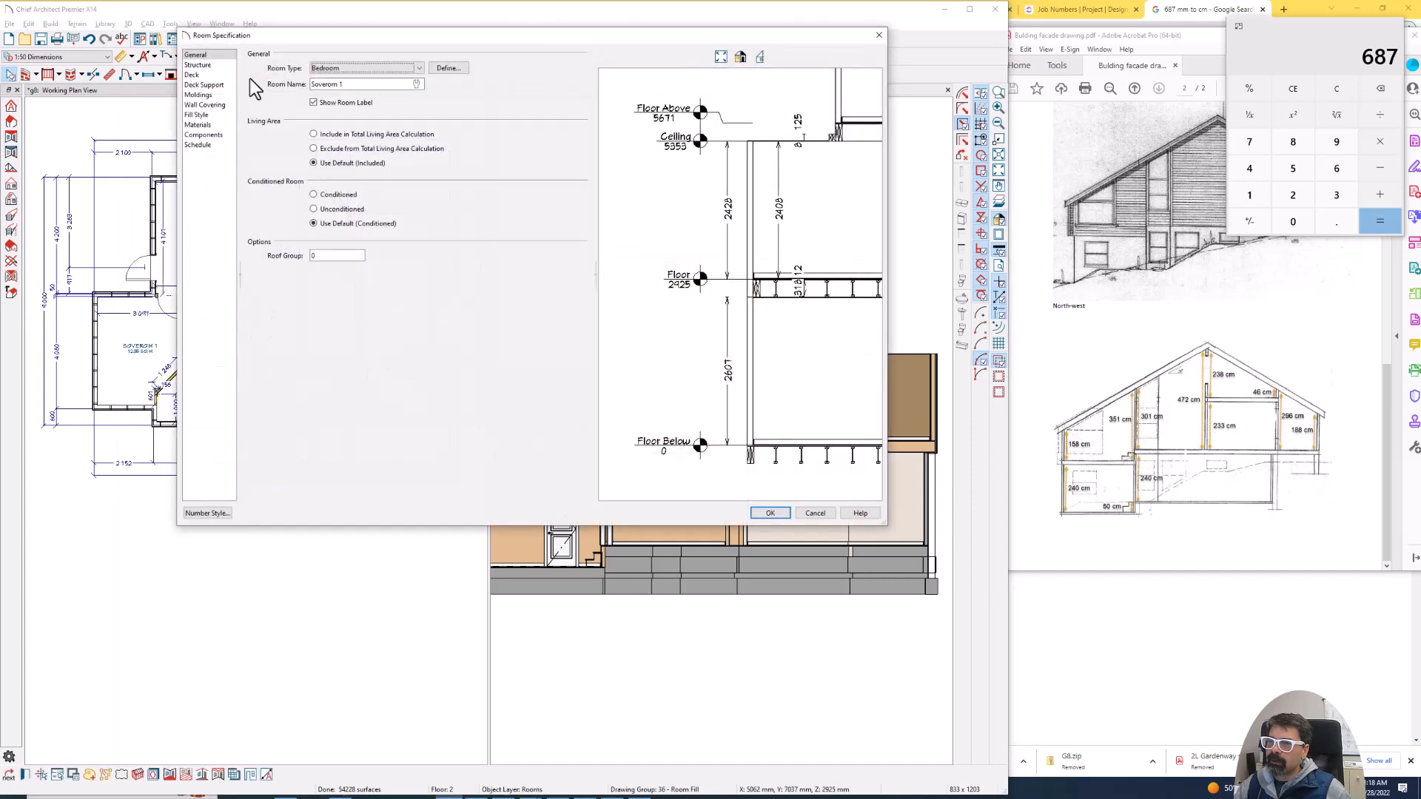
left_click(198, 66)
key("ctrl+2")
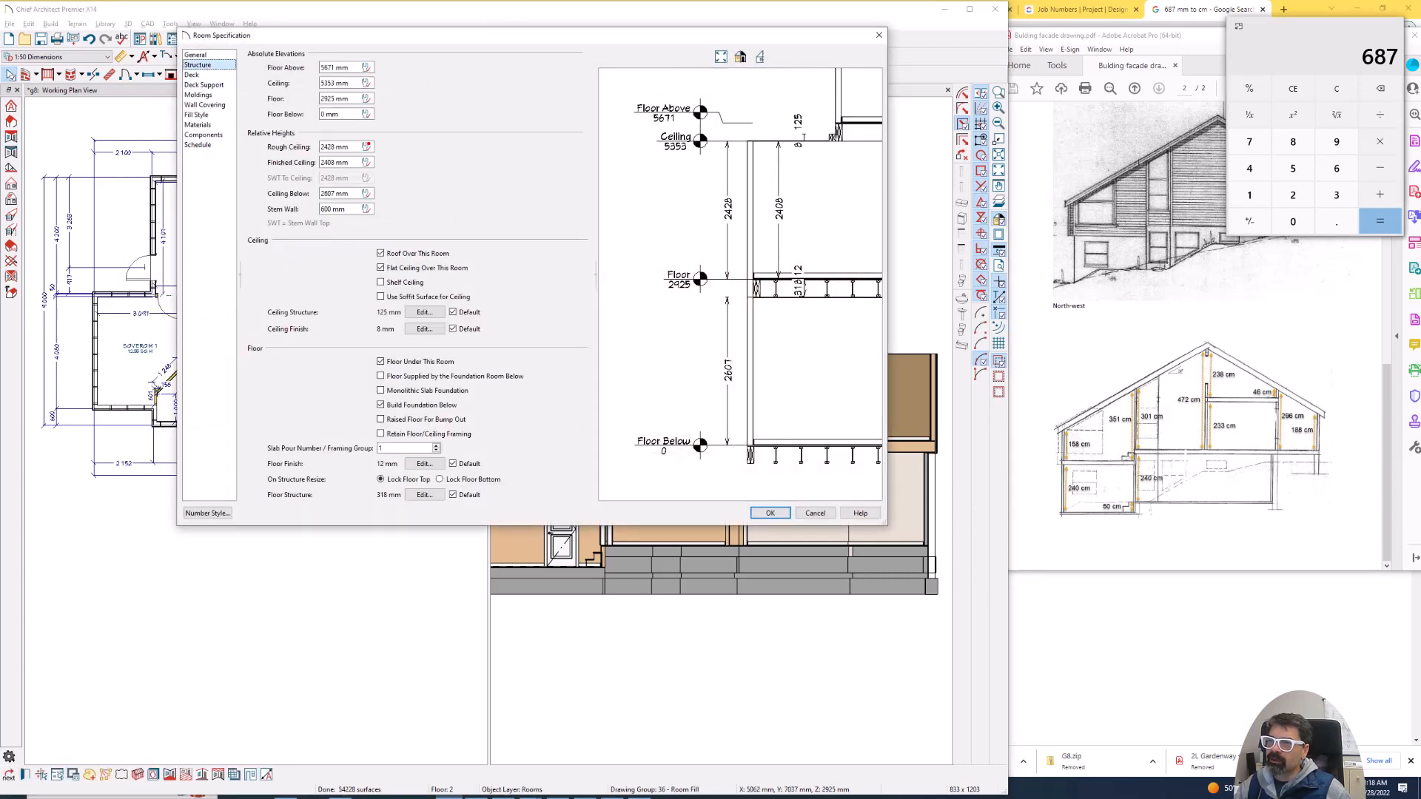
mouse_move(365, 136)
left_mouse_down()
mouse_move(246, 129)
mouse_move(368, 162)
mouse_move(312, 123)
left_mouse_up()
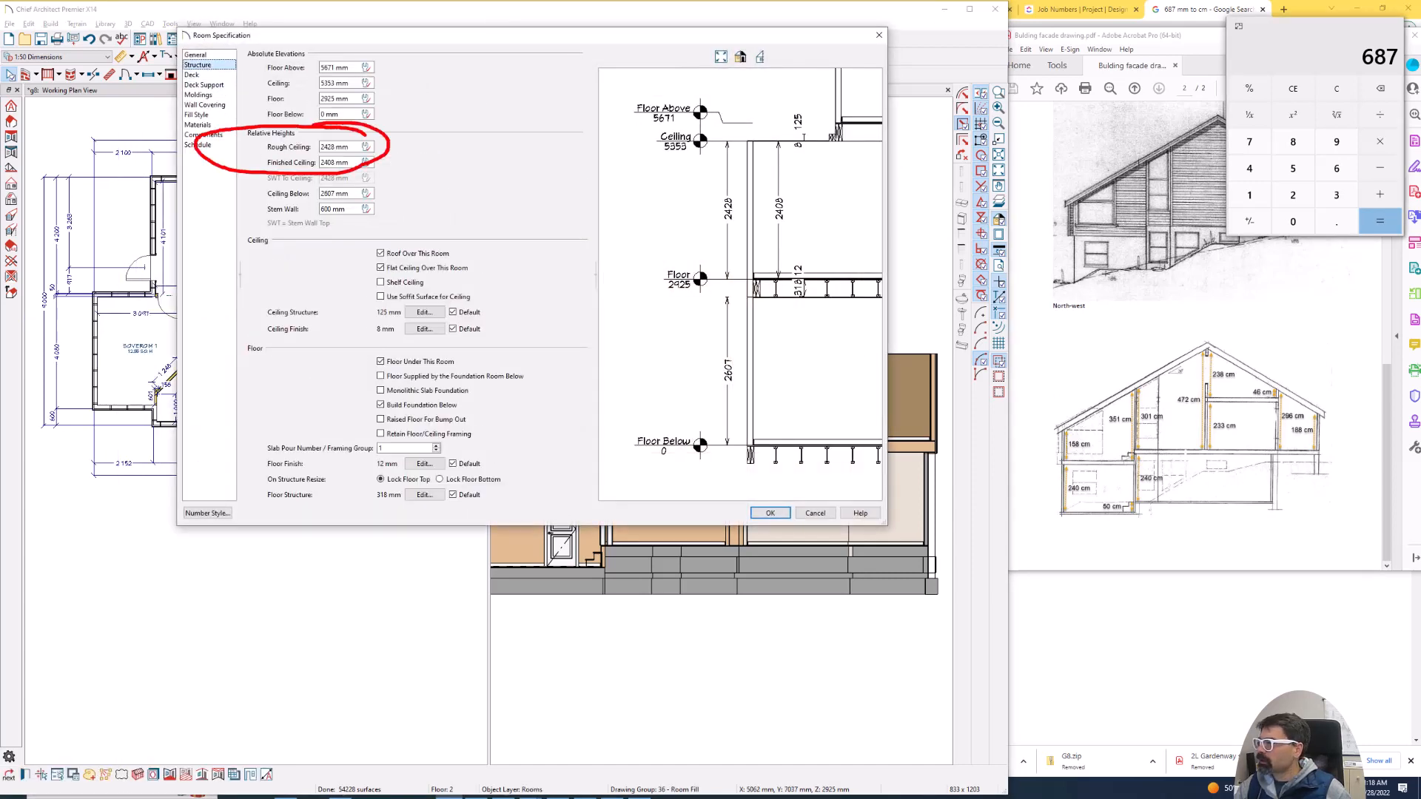
key("Escape")
key("Escape")
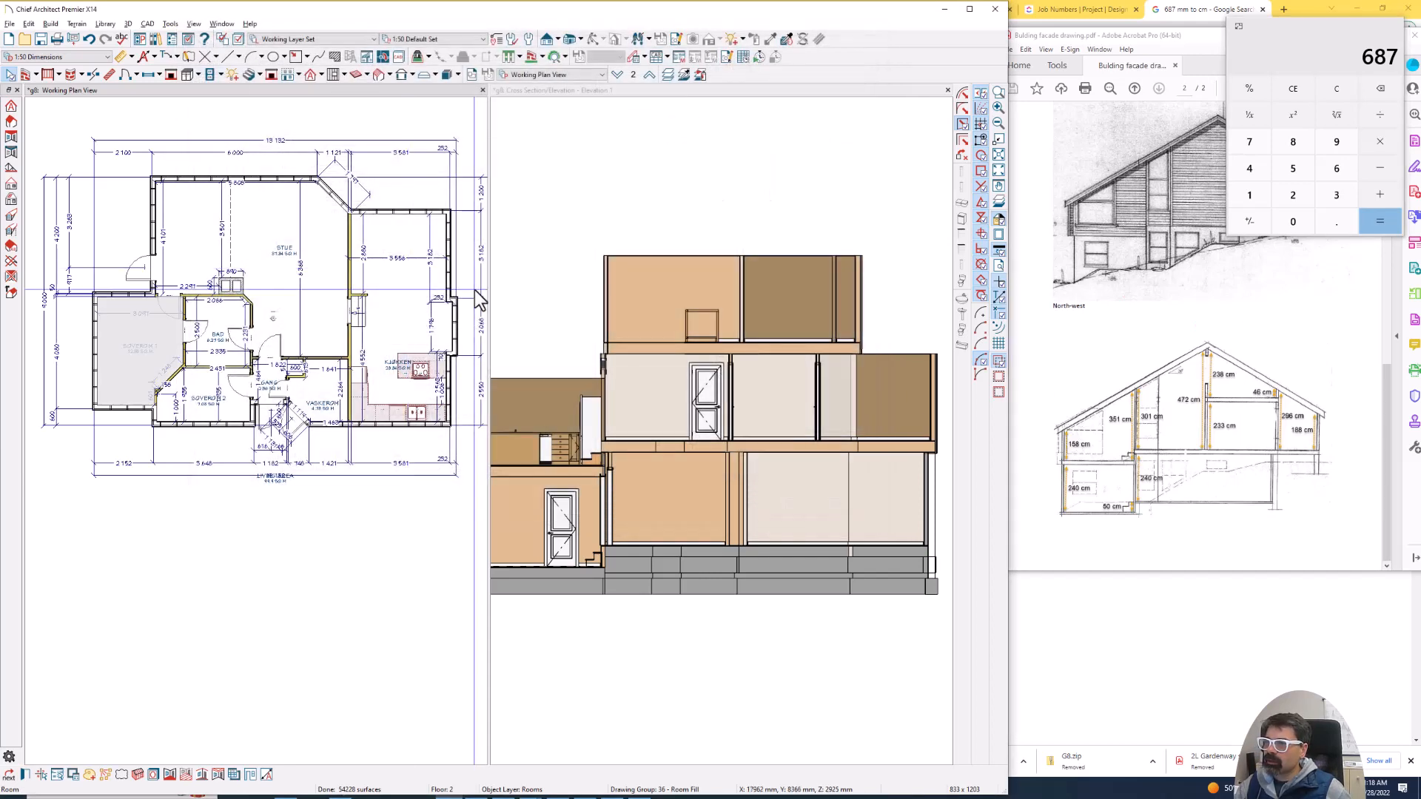
- Set the Kjøkken room's rough ceiling height to 1580 mm in its structure settings
left_click(402, 296)
double_click(402, 295)
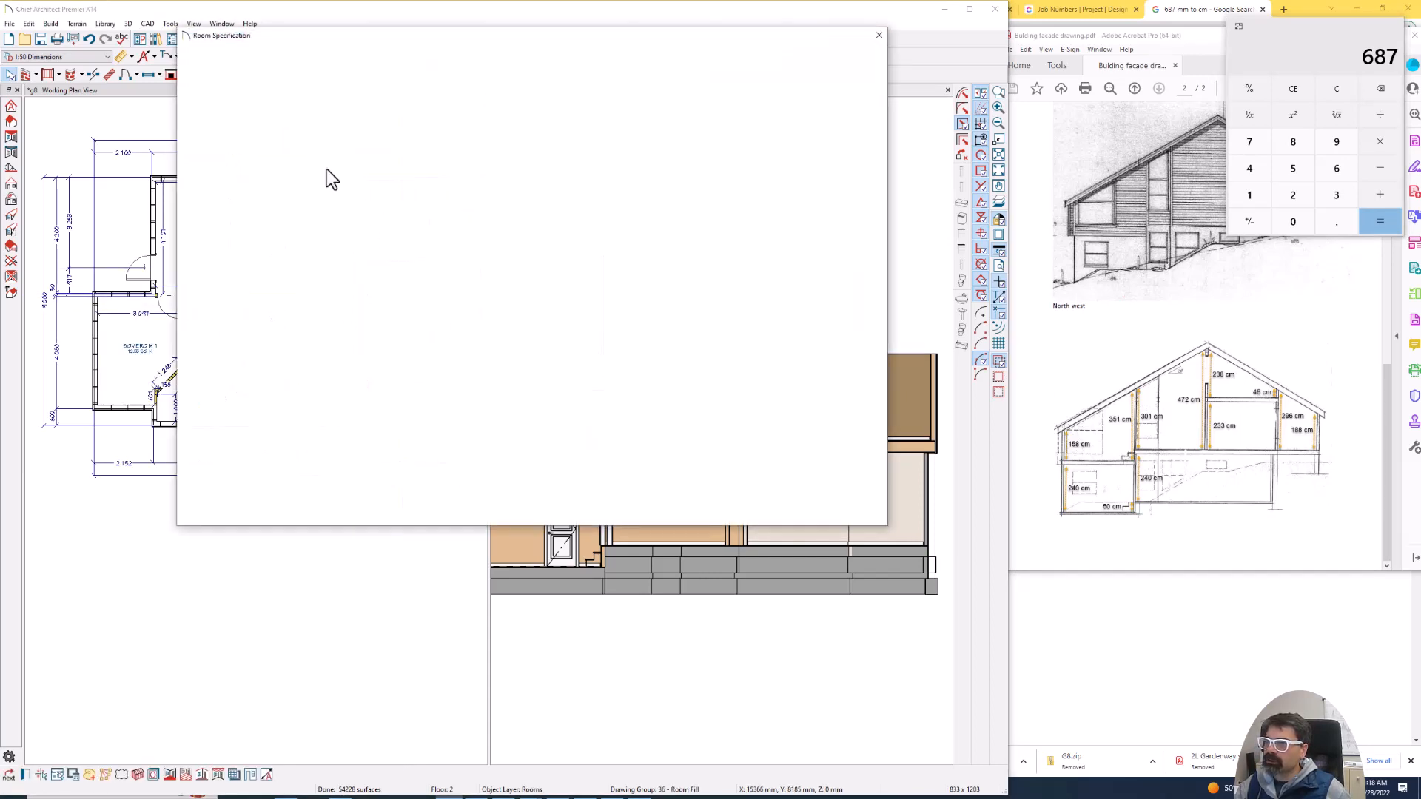
left_click(341, 146)
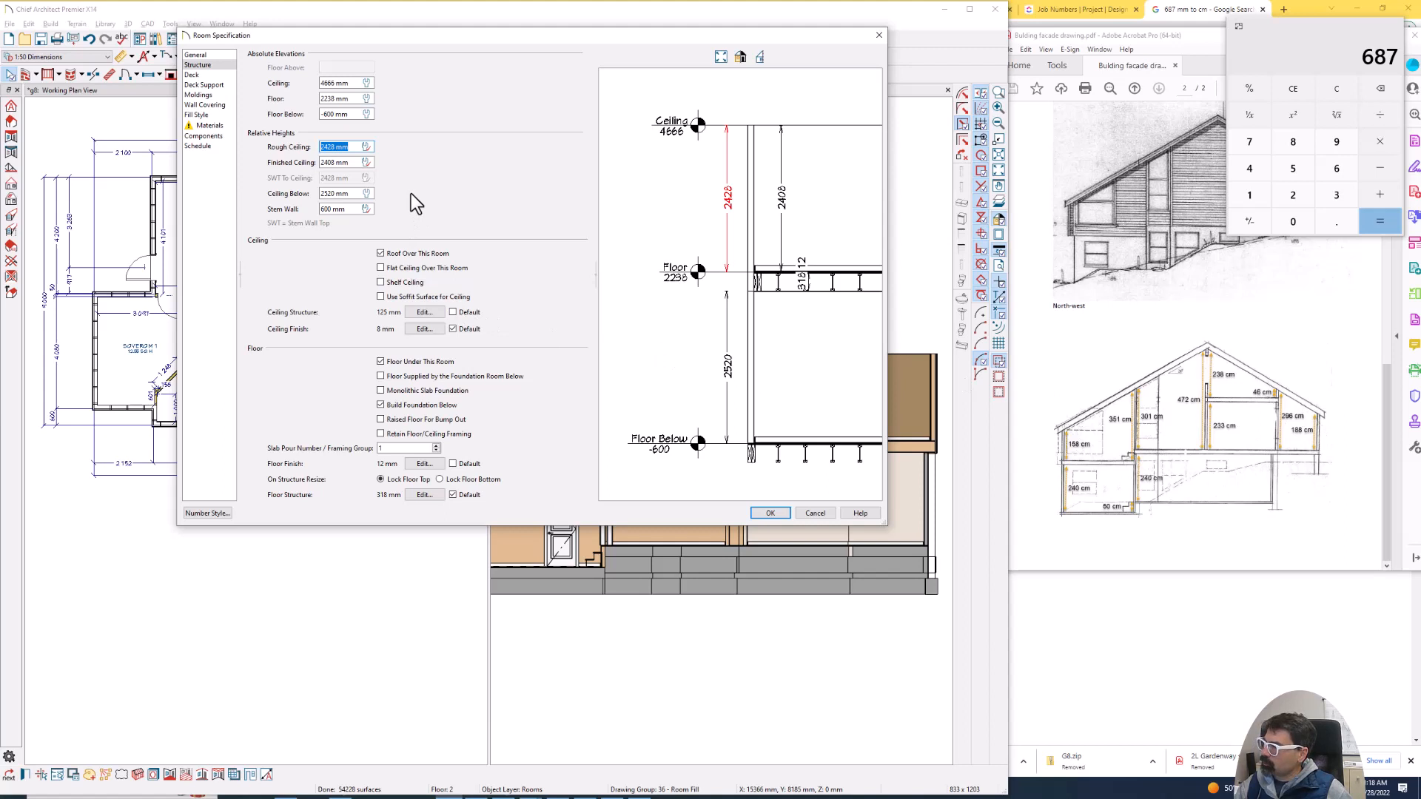
type("1880")
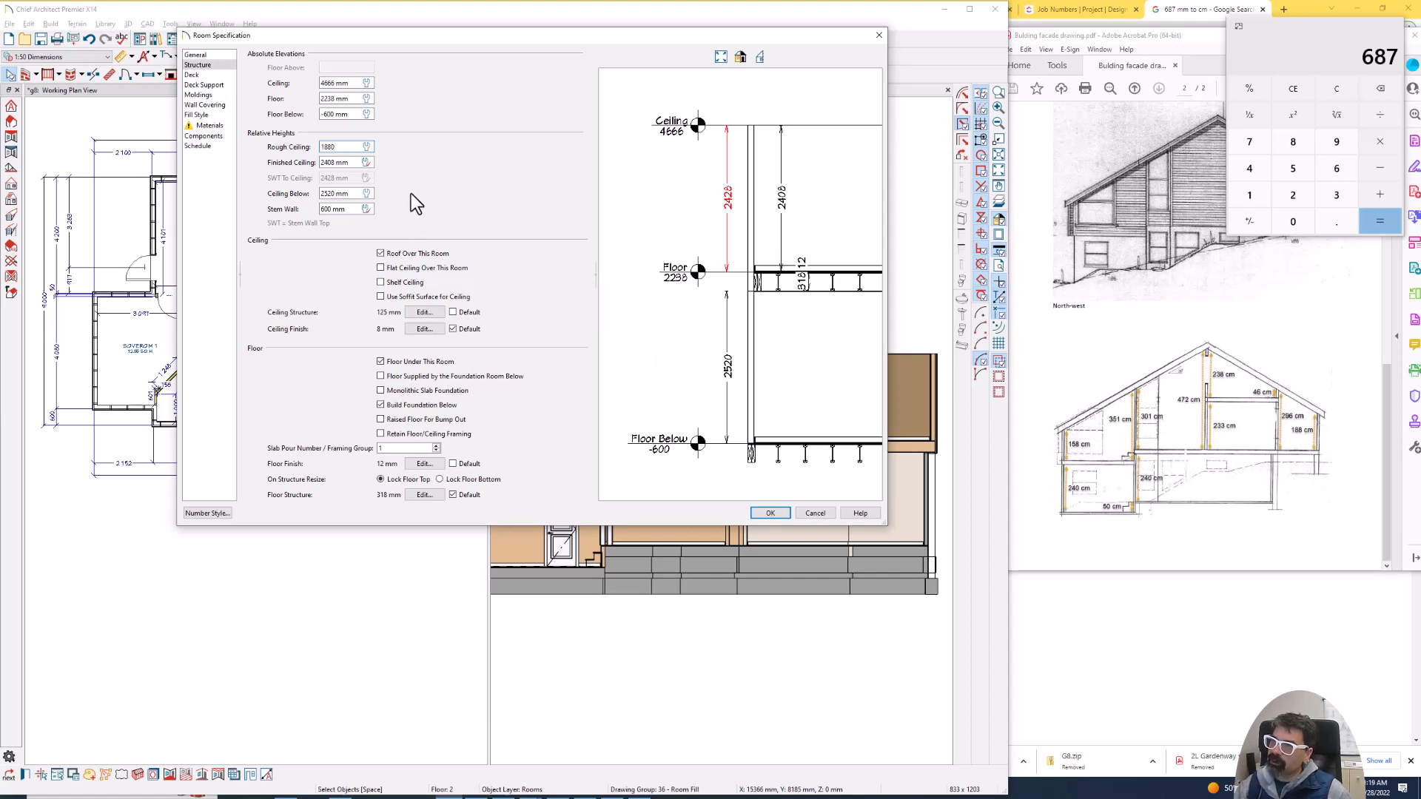
key("Tab")
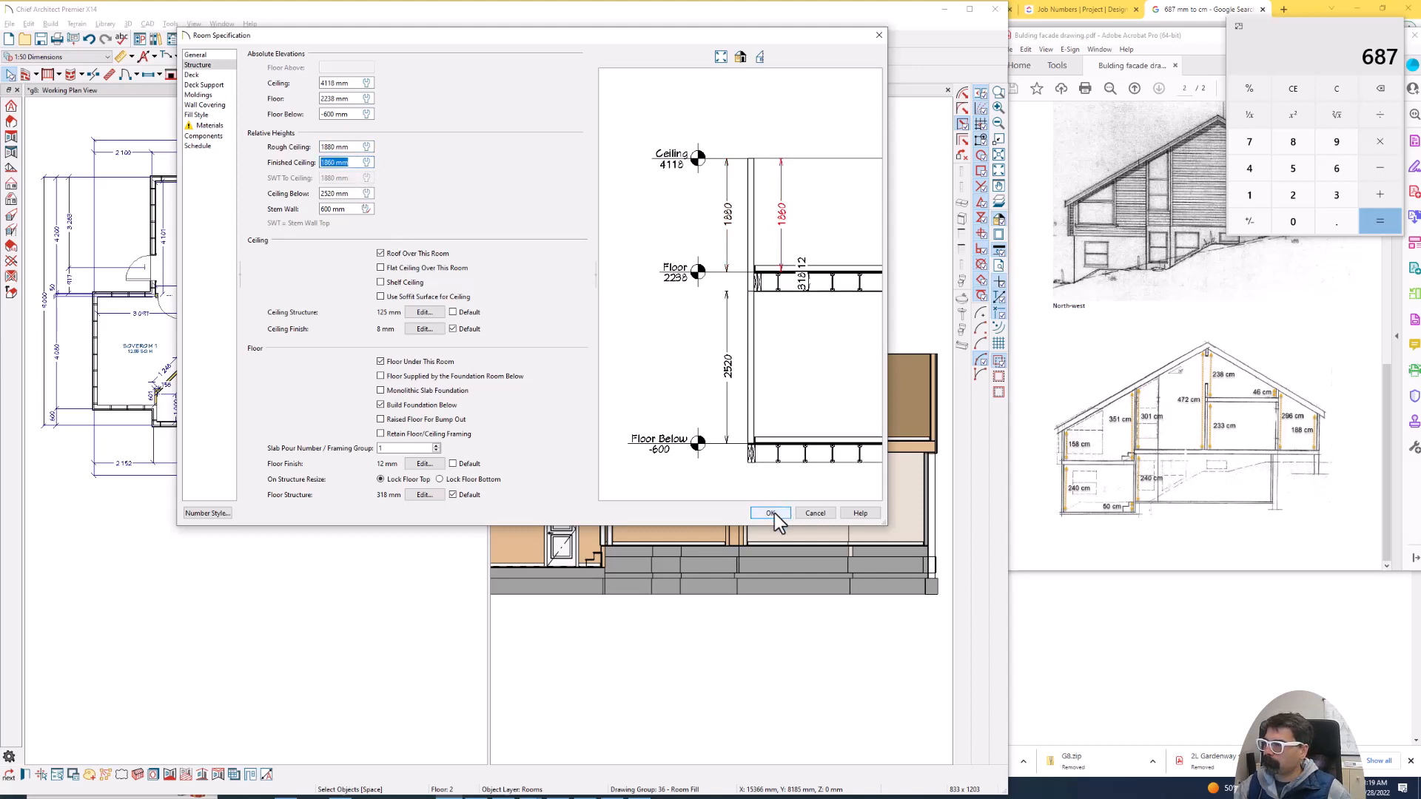
double_click(328, 147)
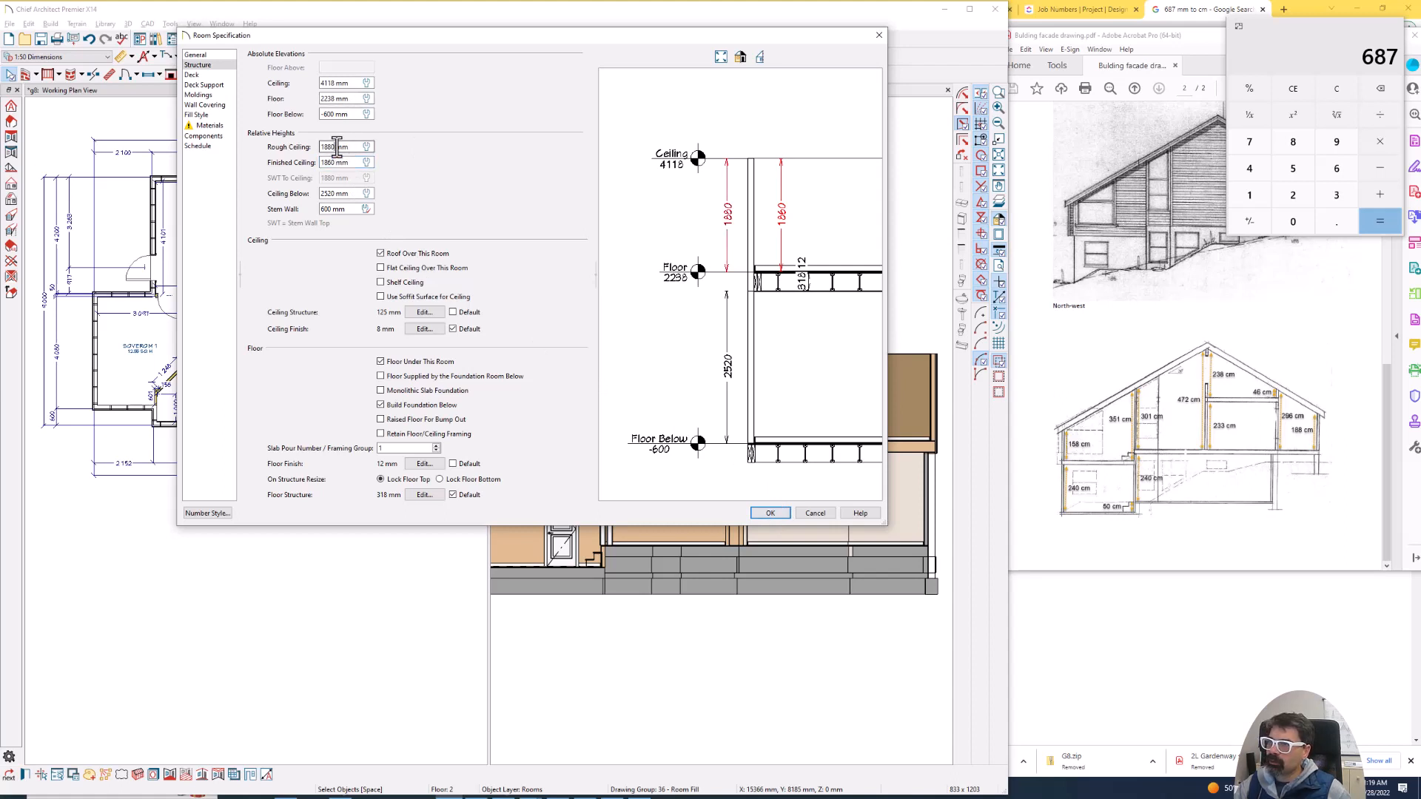
type("1580")
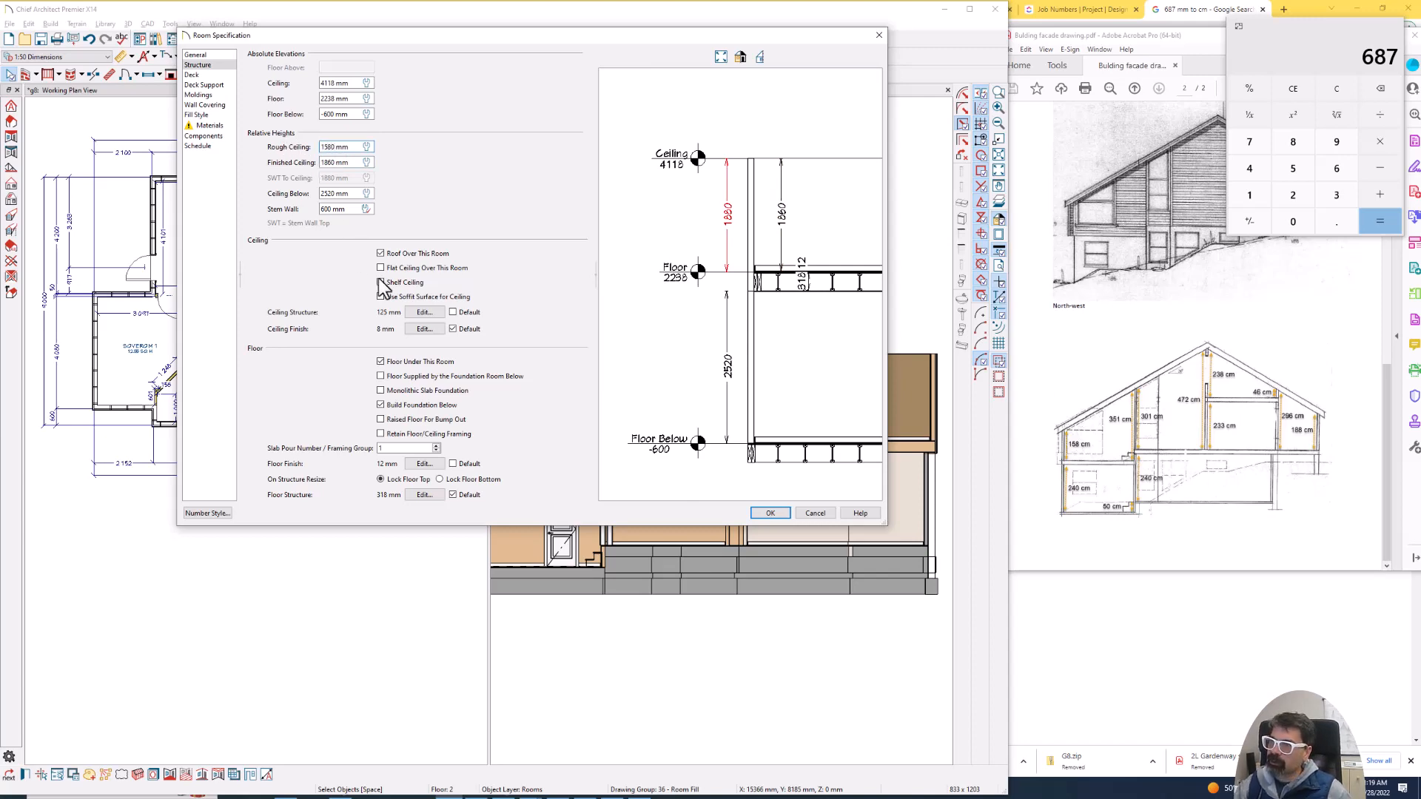
key("Tab")
left_click(770, 513)
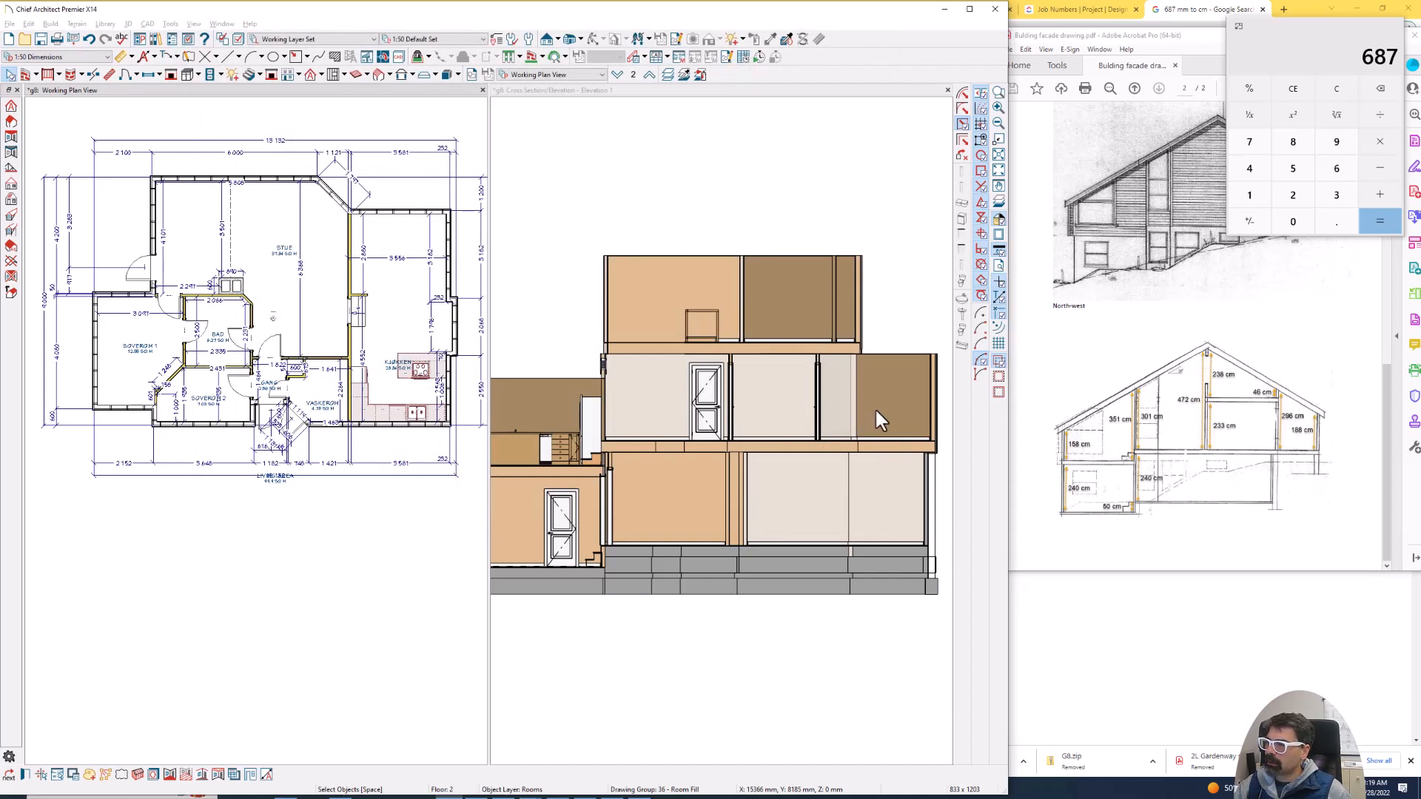
- Compare the outer wall heights on both sides of the cross-section with the drawing's 158 cm wall dimension
scroll(875, 407, "down", 1)
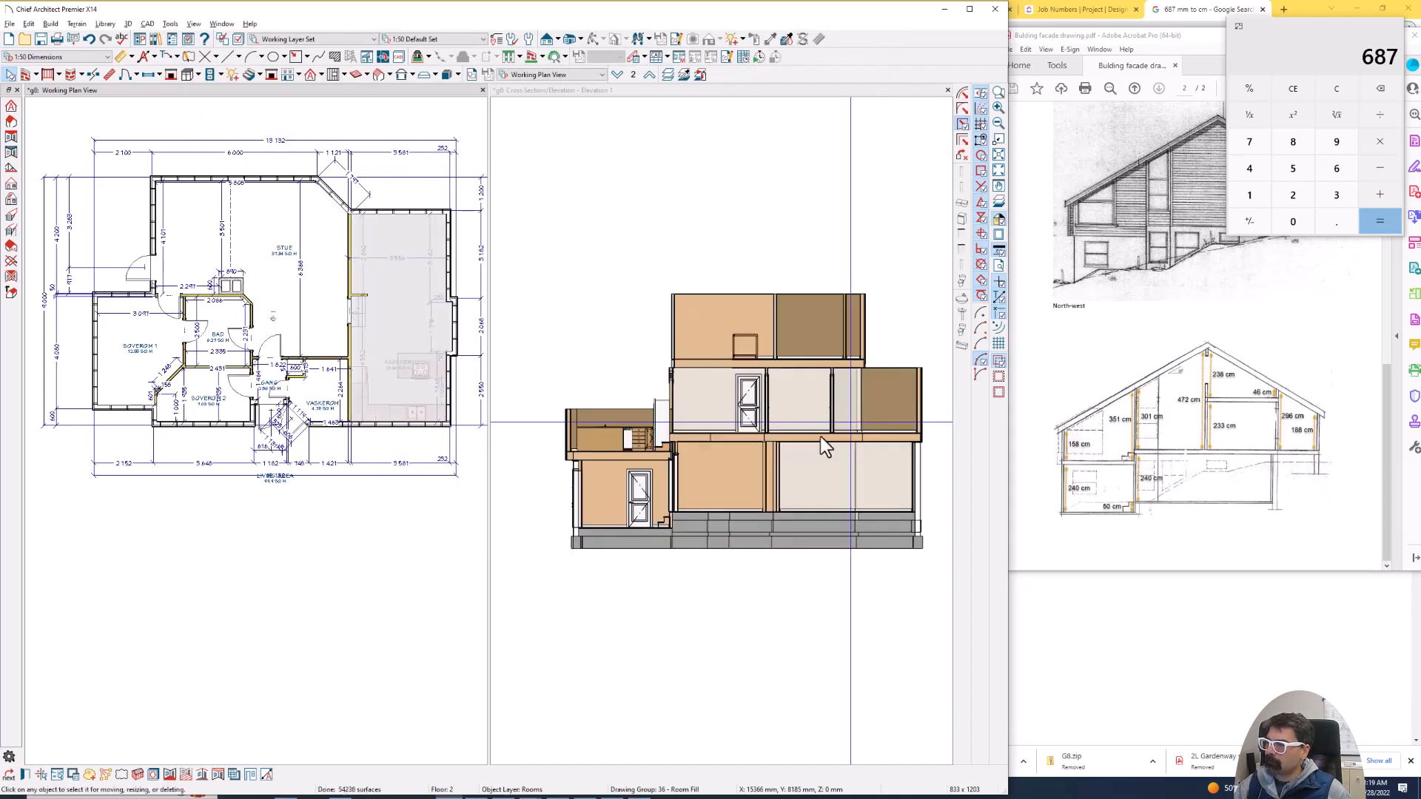
mouse_move(1087, 424)
left_mouse_down()
mouse_move(1074, 468)
mouse_move(1102, 429)
left_mouse_up()
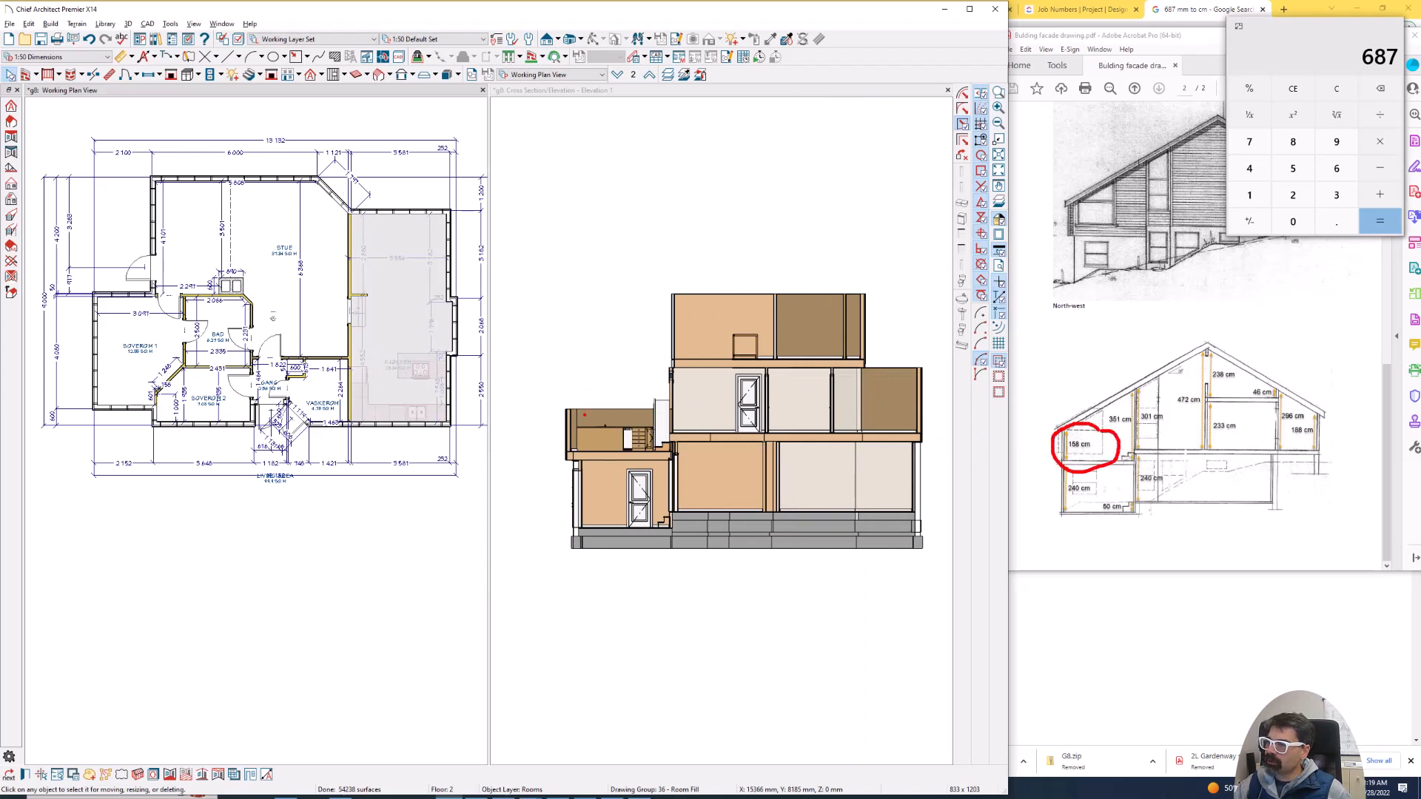
left_click_drag(570, 409, 570, 460)
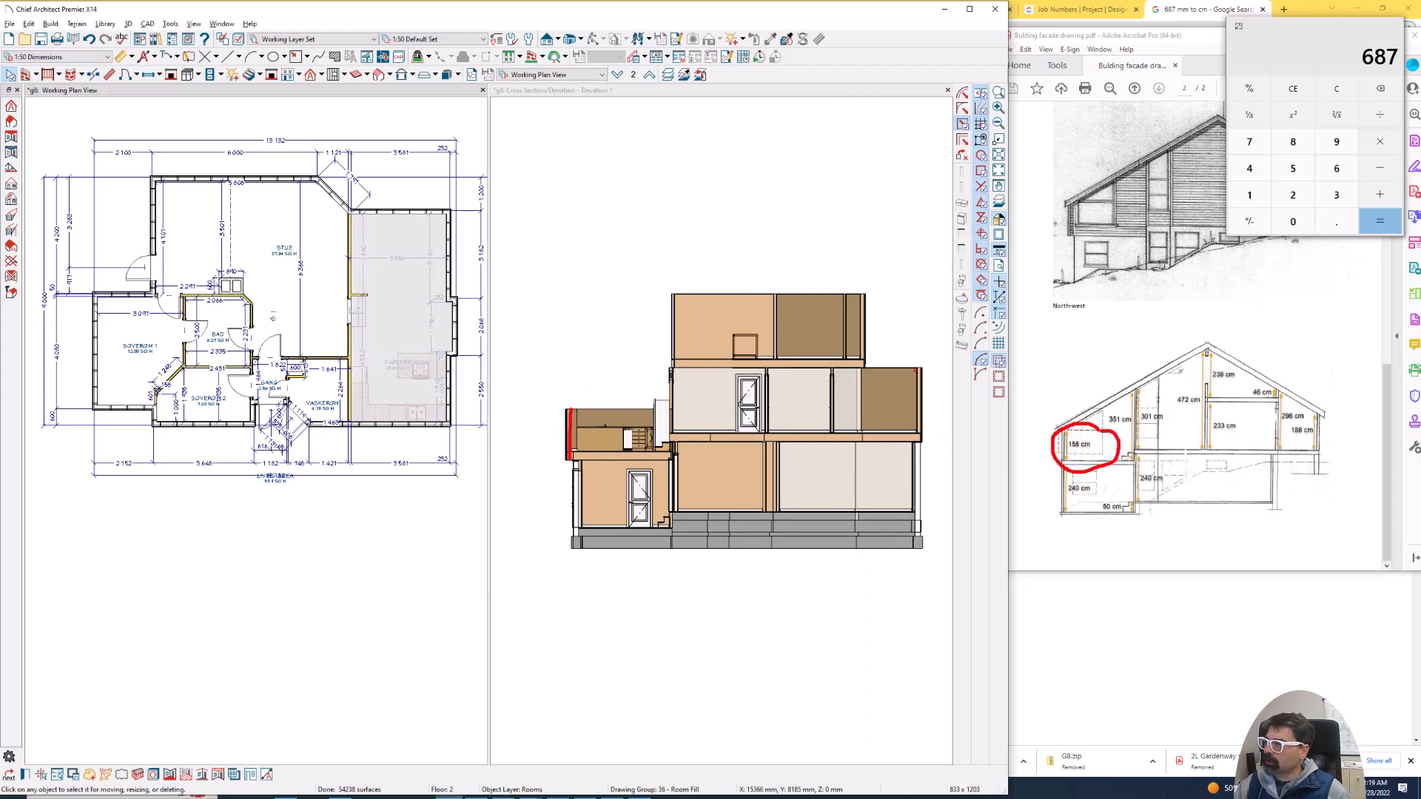
left_click_drag(918, 369, 911, 448)
key("Escape")
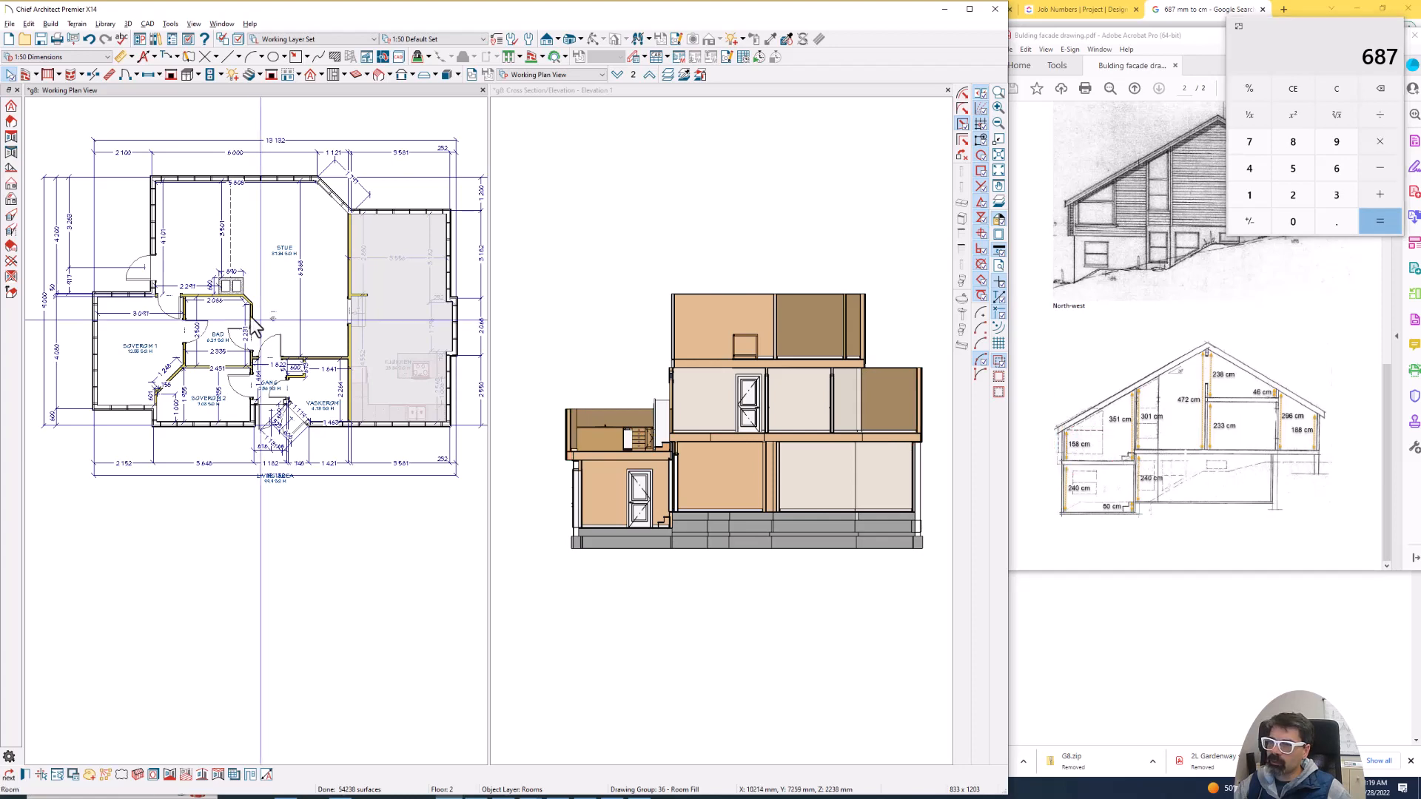
- Switch to the building facade PDF and compare its elevations and dimensioned cross-section to establish the Soverom 1 wall height
double_click(108, 326)
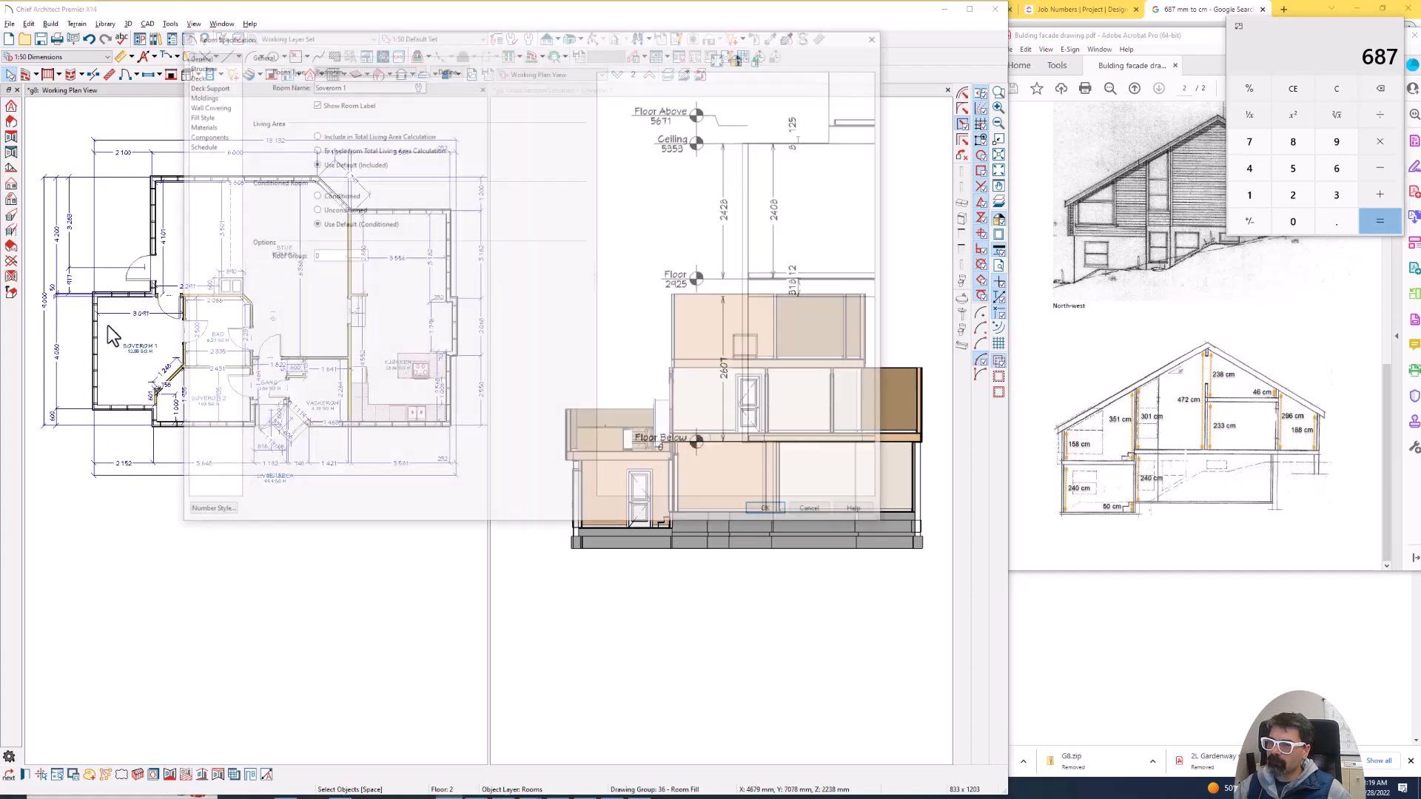
key("Escape")
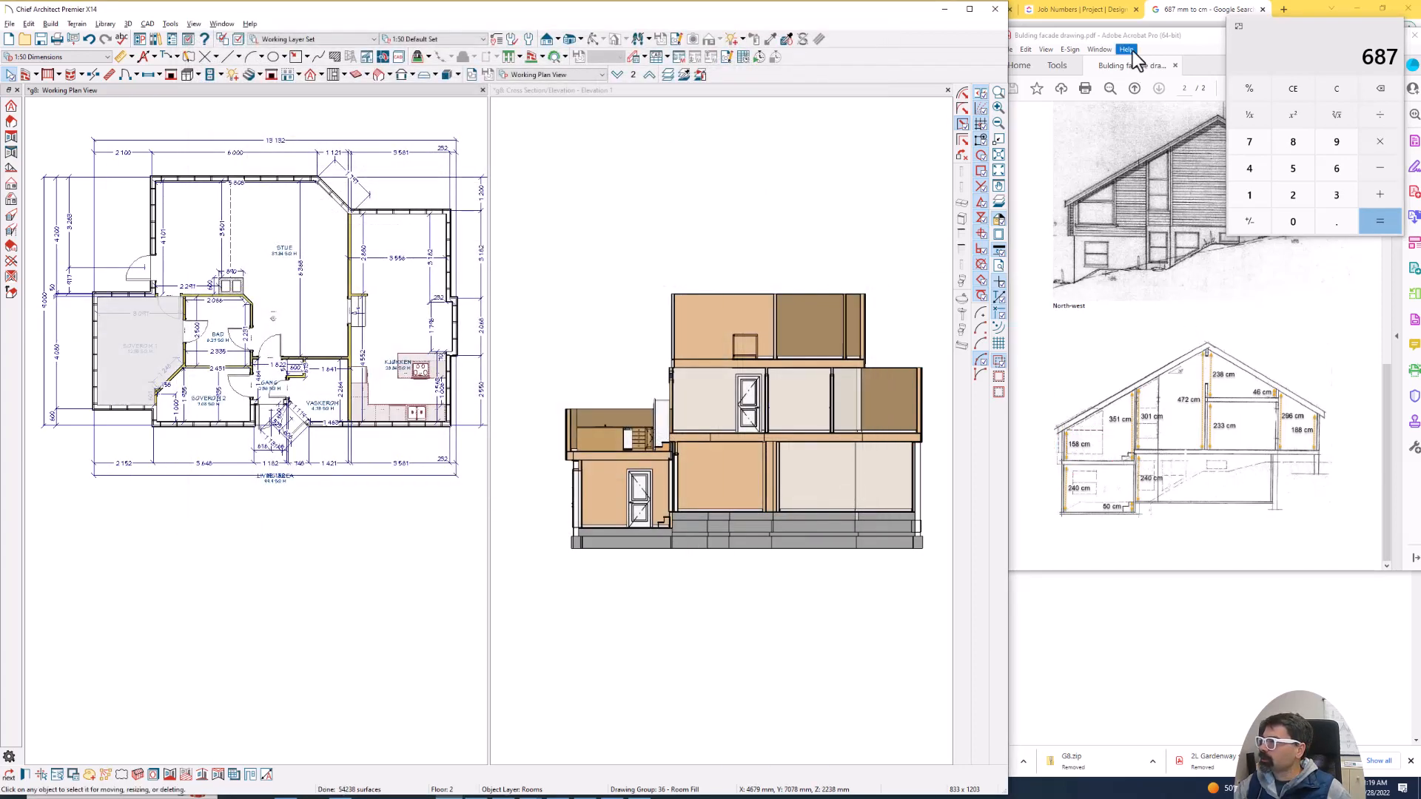
left_click(1133, 74)
scroll(1126, 276, "up", 5)
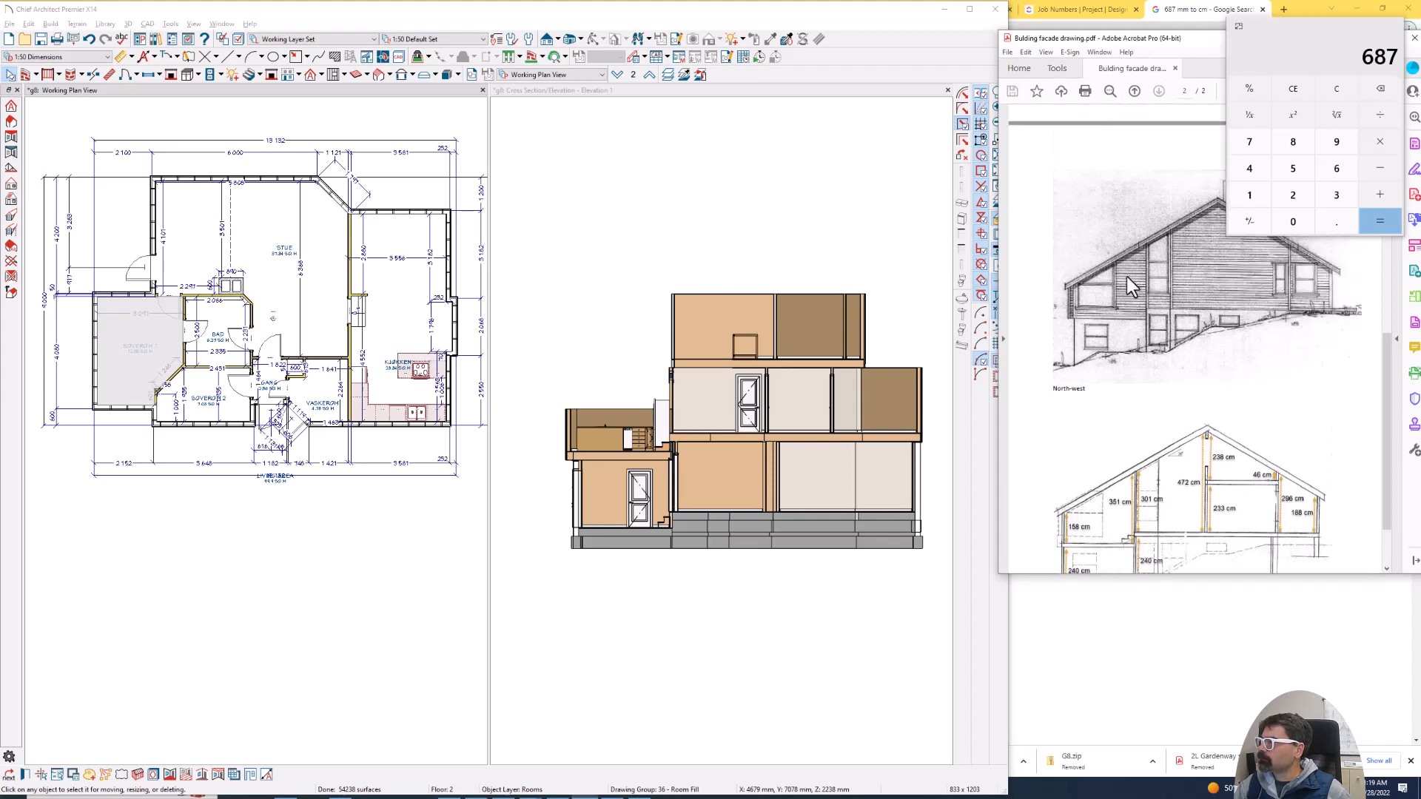
scroll(1126, 274, "down", 3)
scroll(1126, 274, "down", 1)
scroll(1126, 273, "up", 4)
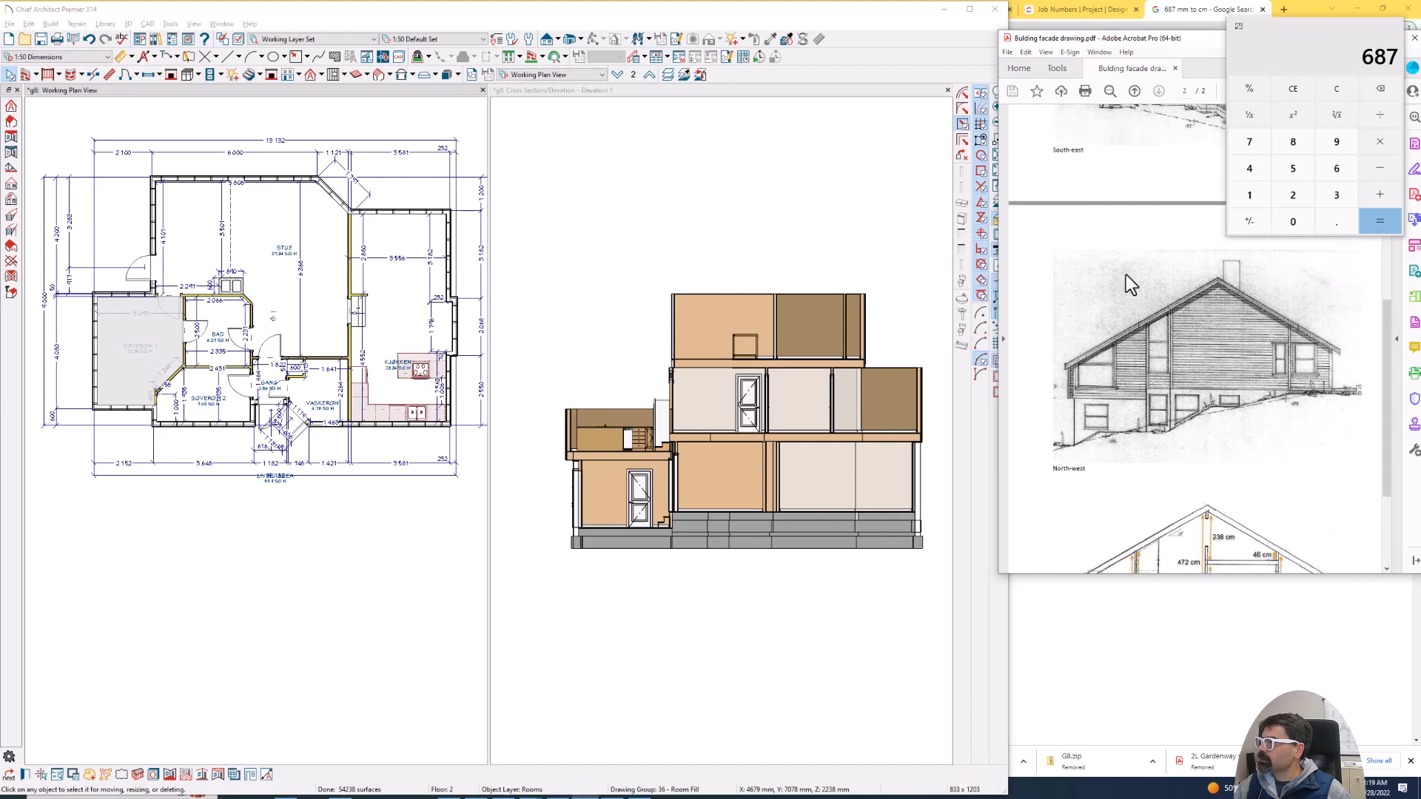
scroll(1125, 274, "up", 15)
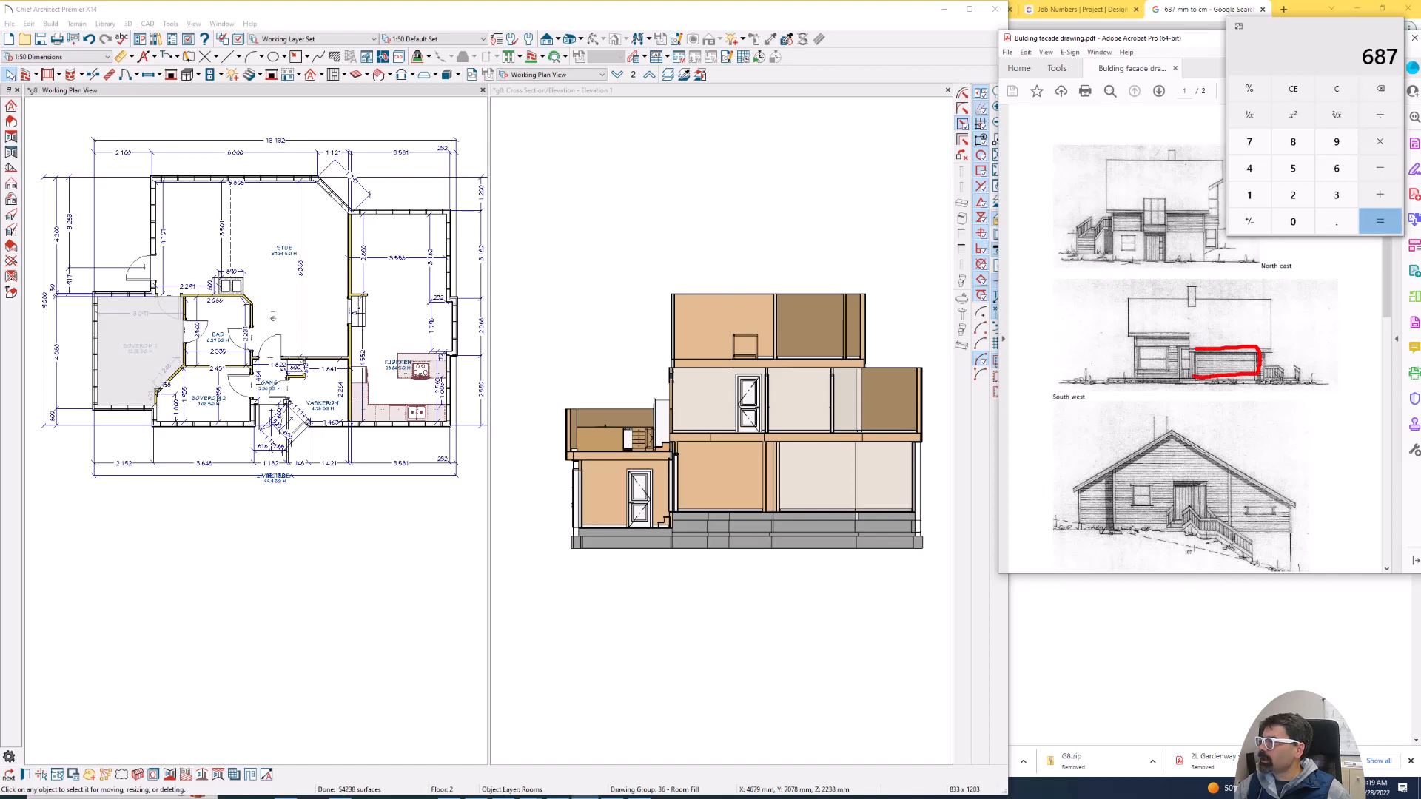
mouse_move(1191, 338)
left_mouse_down()
mouse_move(1158, 331)
mouse_move(1224, 310)
mouse_move(1237, 342)
left_mouse_up()
key("Escape")
scroll(1191, 333, "down", 10)
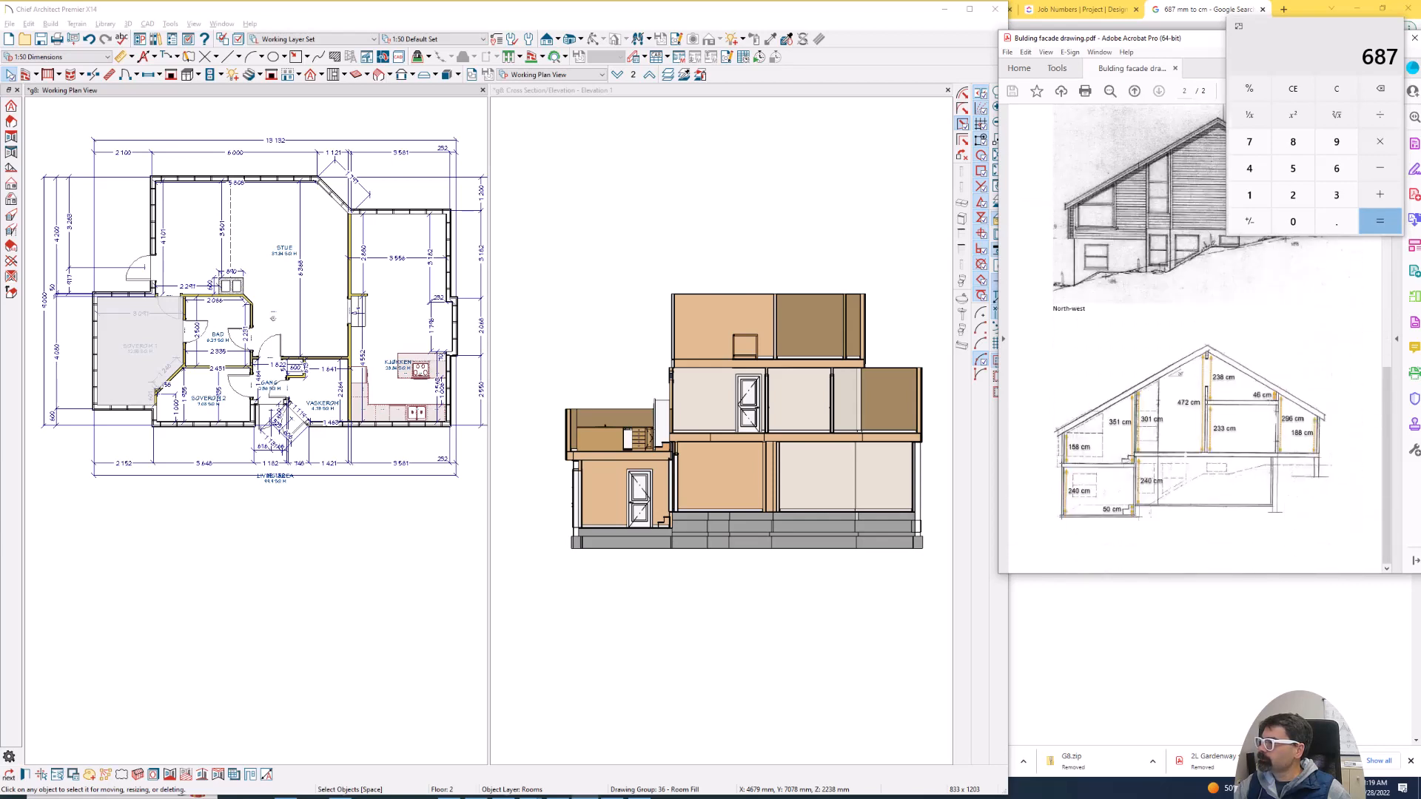
- Set the Soverom 1 room's rough ceiling height to 1880 mm in its structure settings
double_click(122, 334)
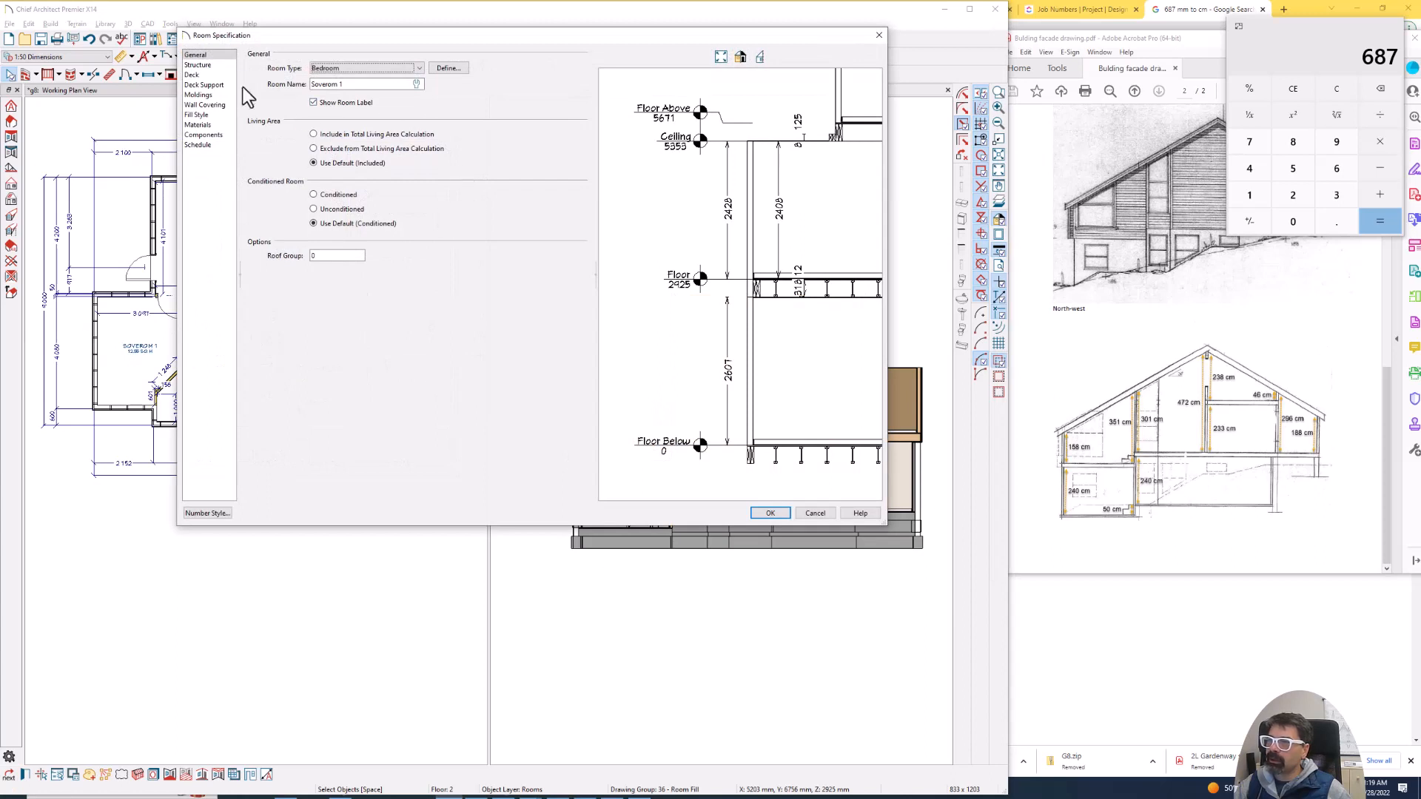
left_click(199, 65)
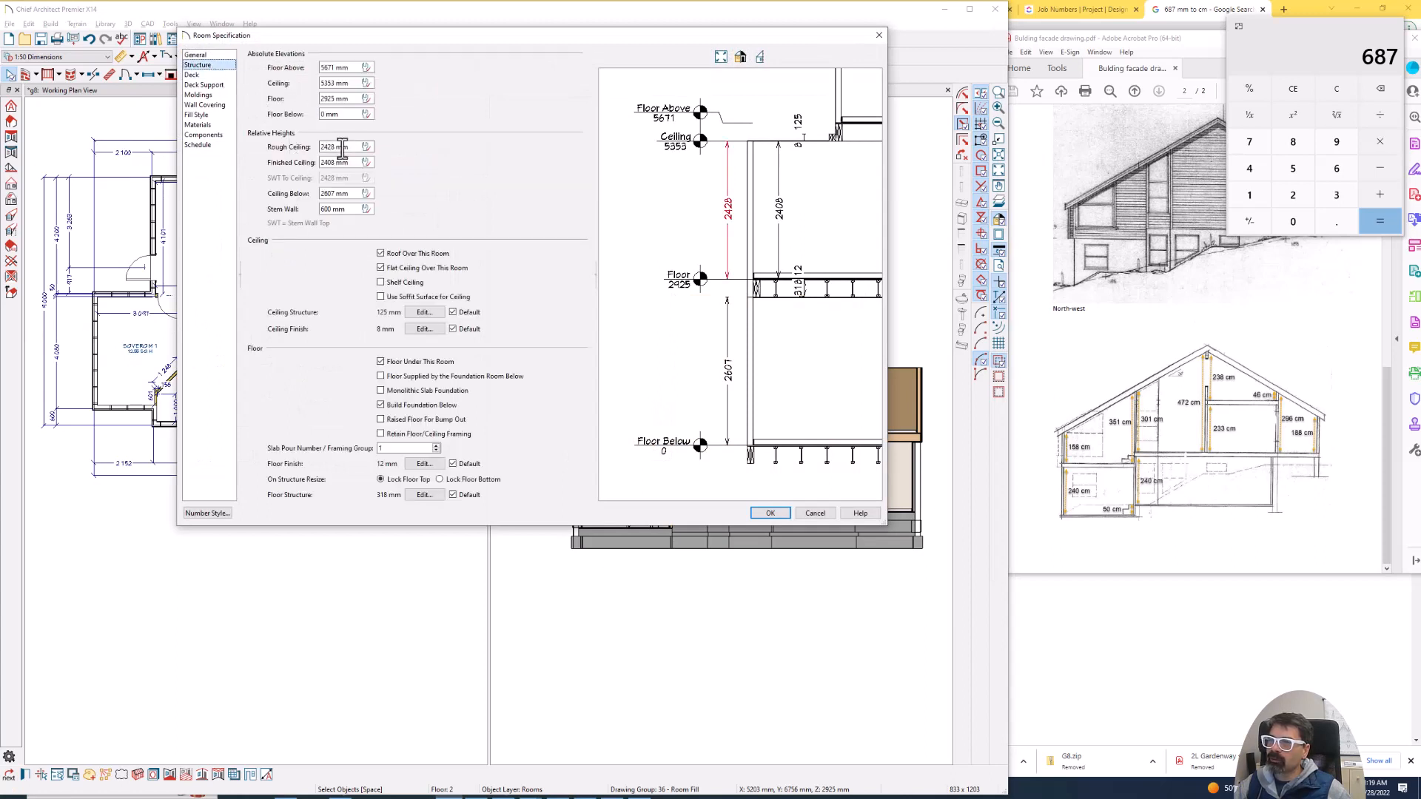
left_click_drag(350, 149, 306, 150)
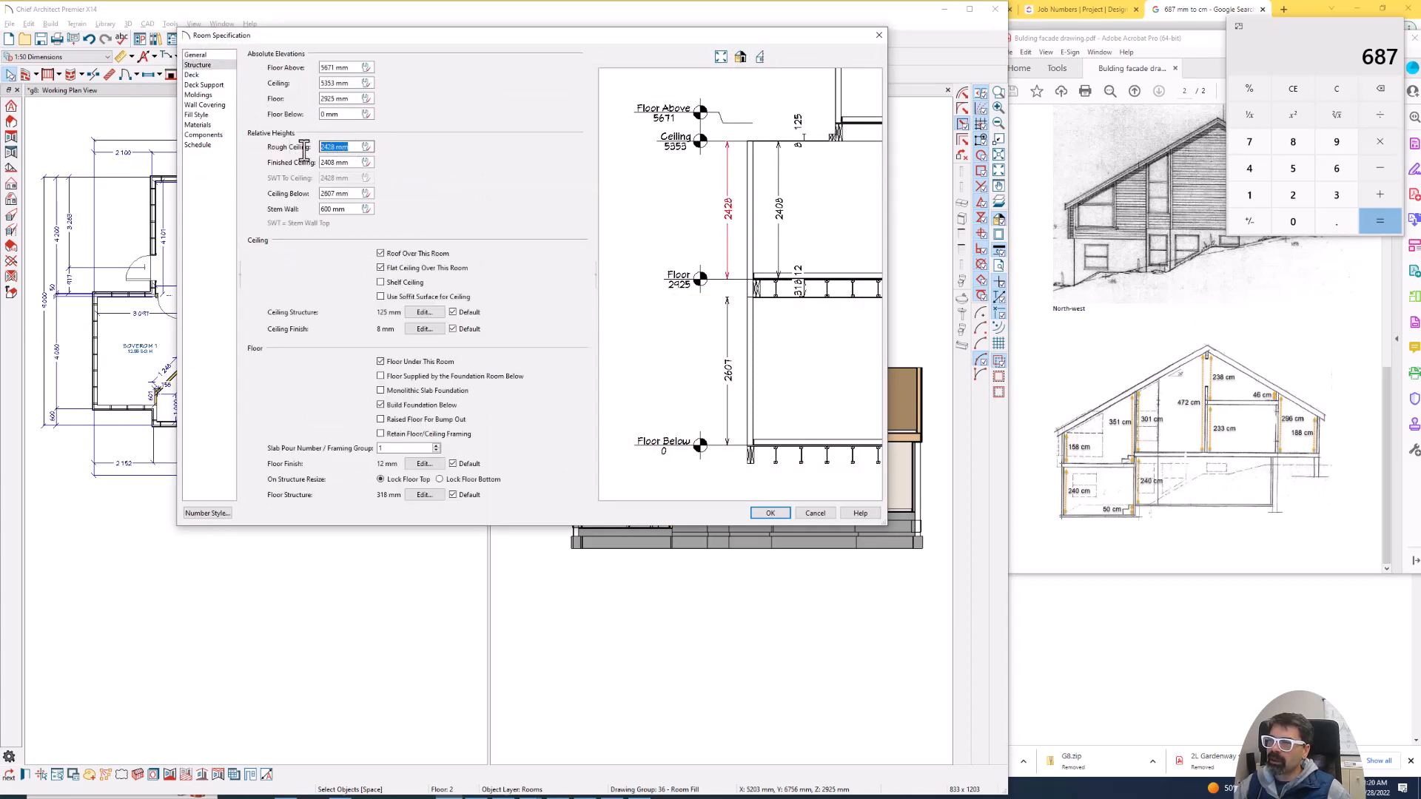
type("188")
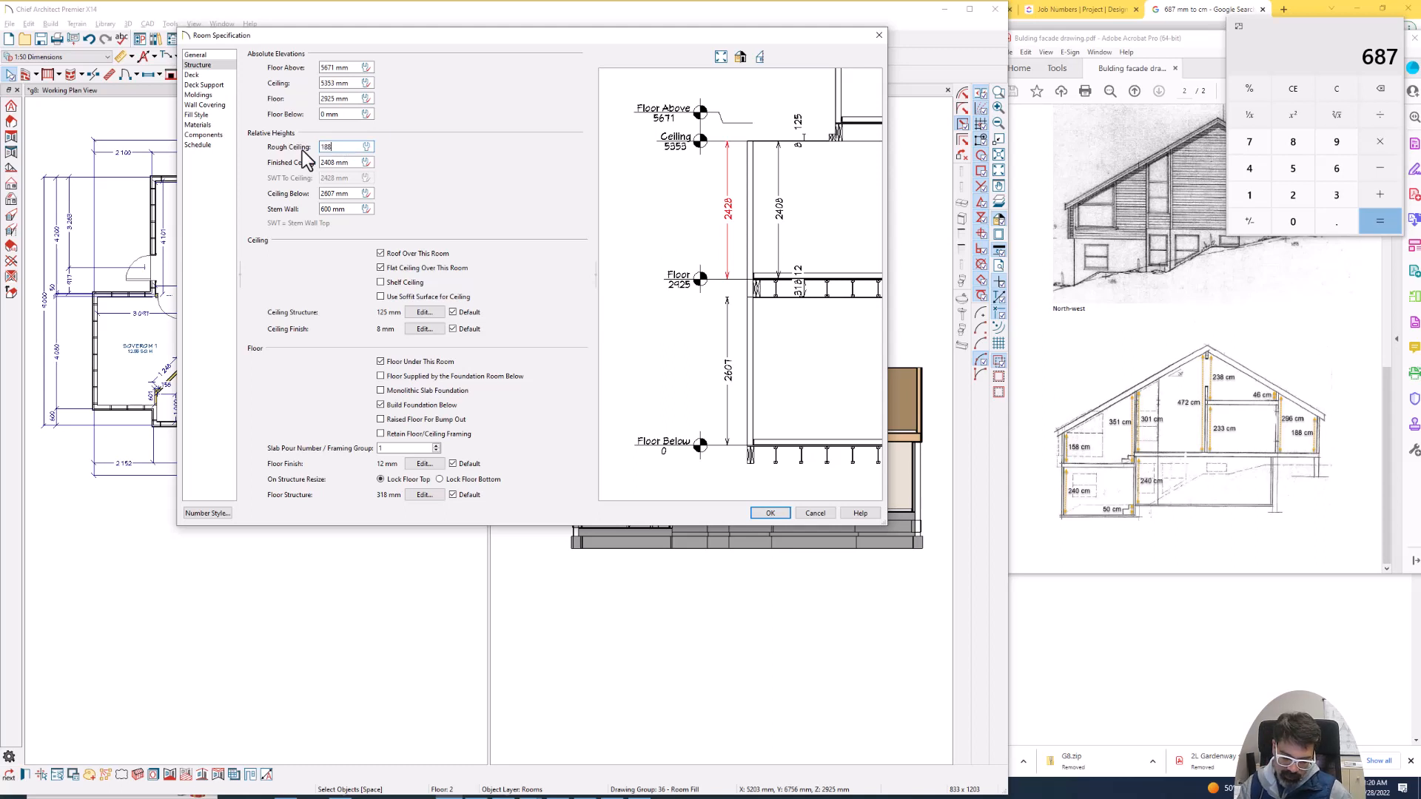
type("0")
key("Tab")
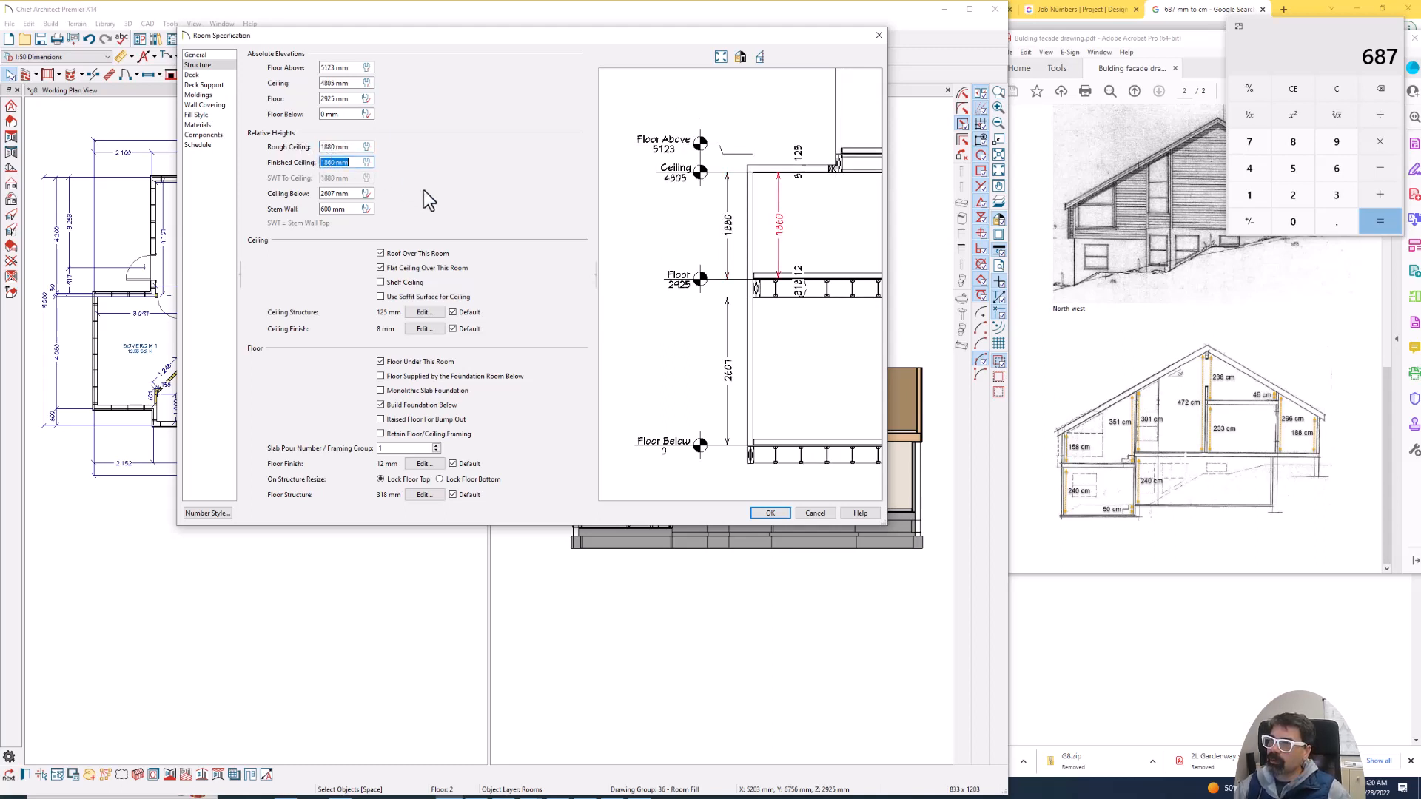
left_click(767, 512)
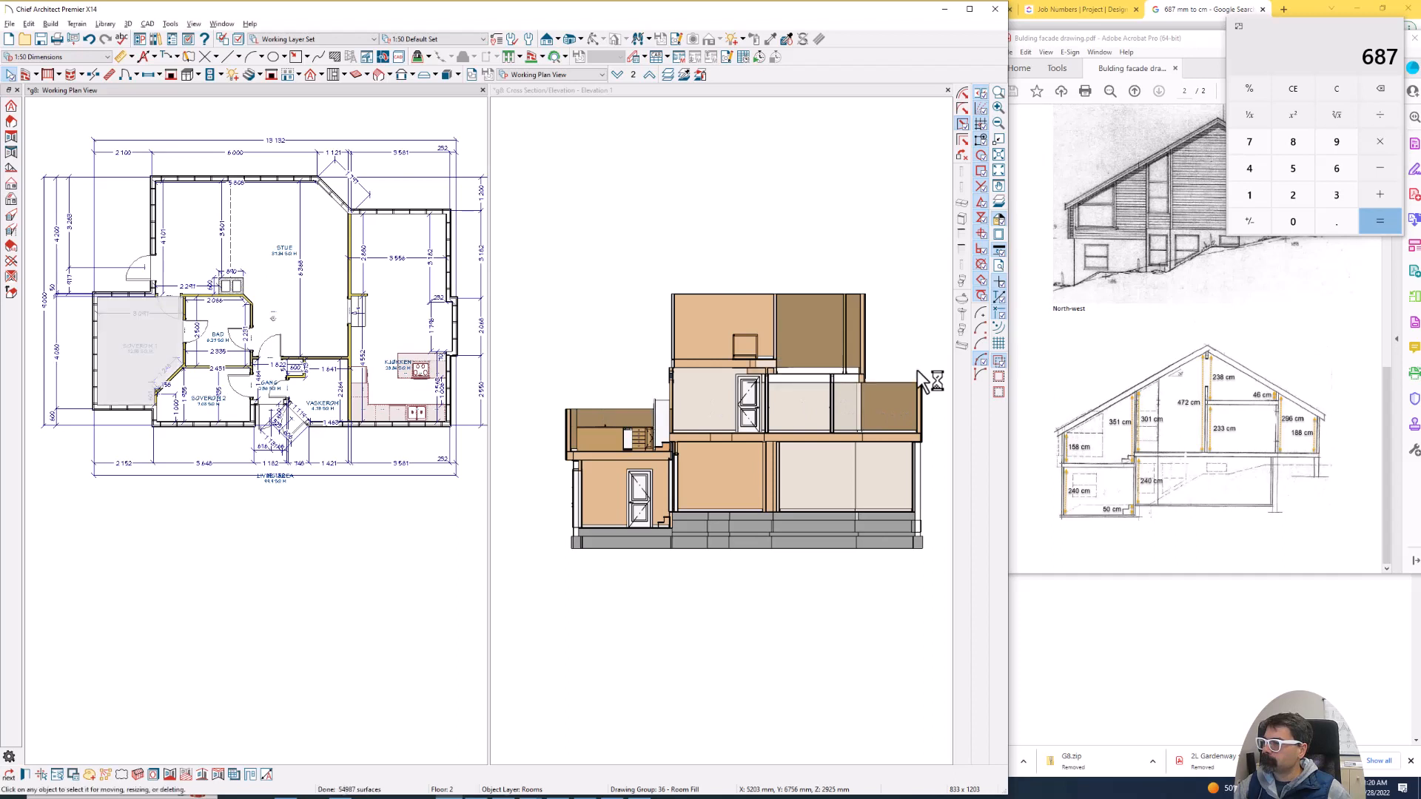
- Draw a manual roof plane with its baseline on Kjøkken's outer side wall, extending about 4520 mm inward toward the Stue
left_click(322, 75)
left_click(273, 96)
left_click(322, 76)
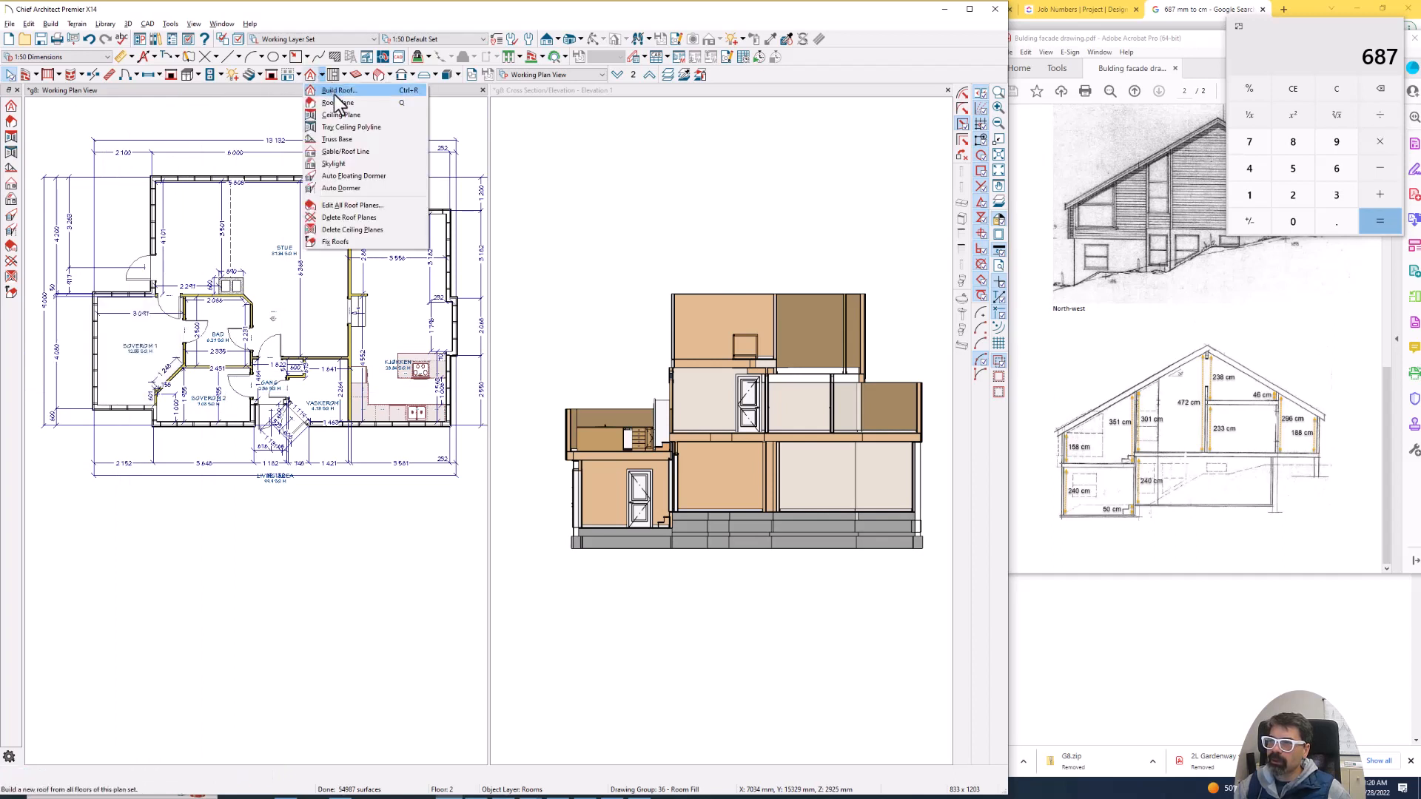
left_click(335, 103)
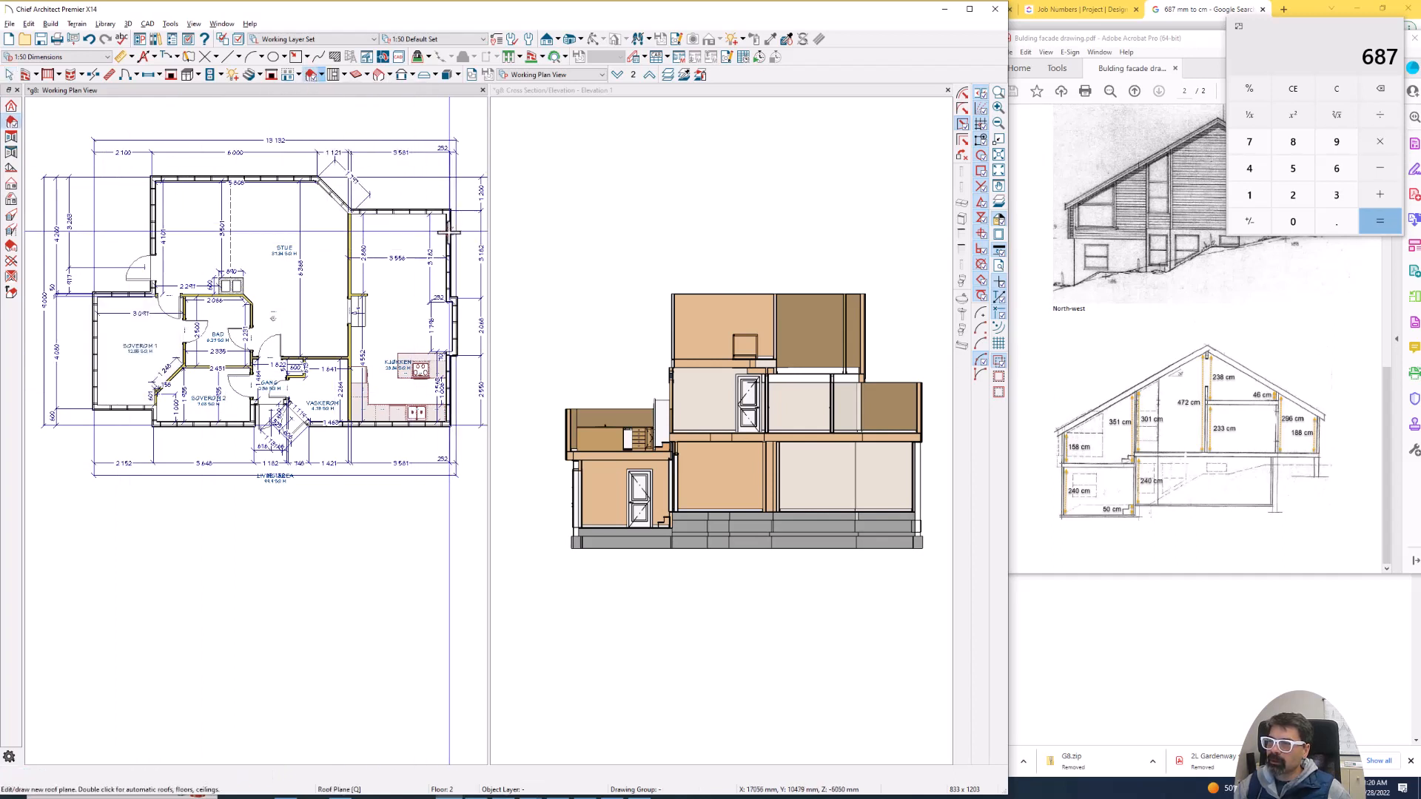
left_click_drag(451, 225, 453, 284)
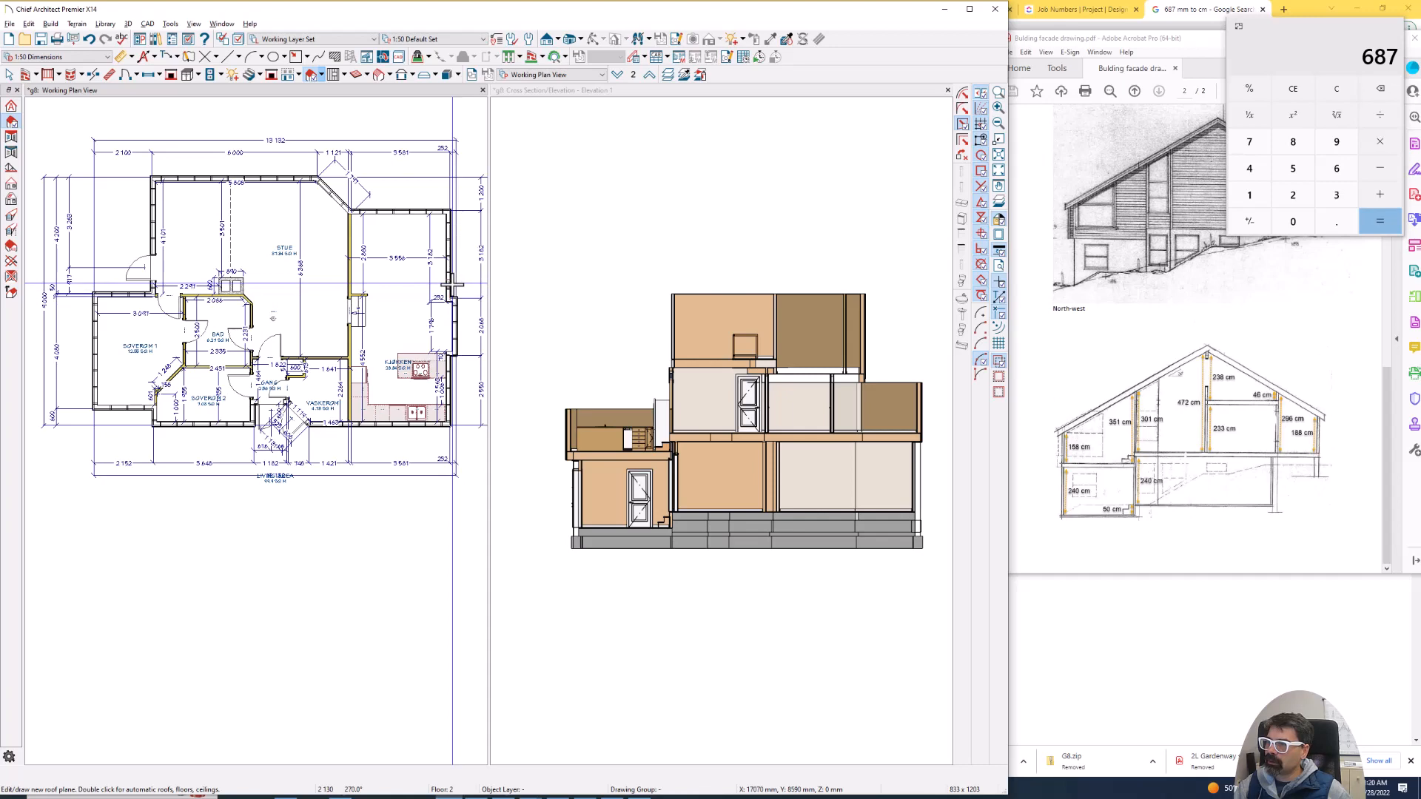
scroll(451, 255, "up", 5)
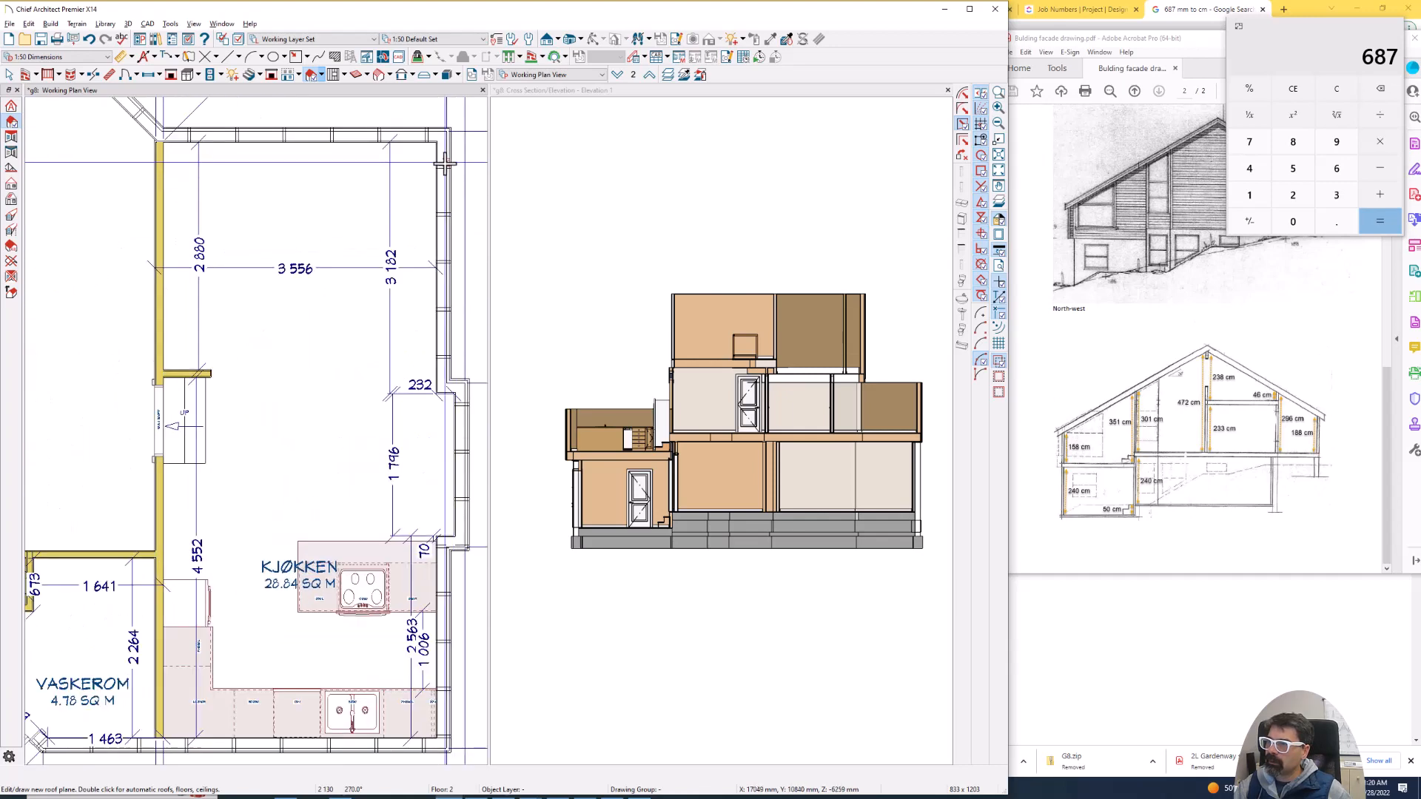
left_click_drag(445, 161, 448, 347)
scroll(249, 329, "down", 3)
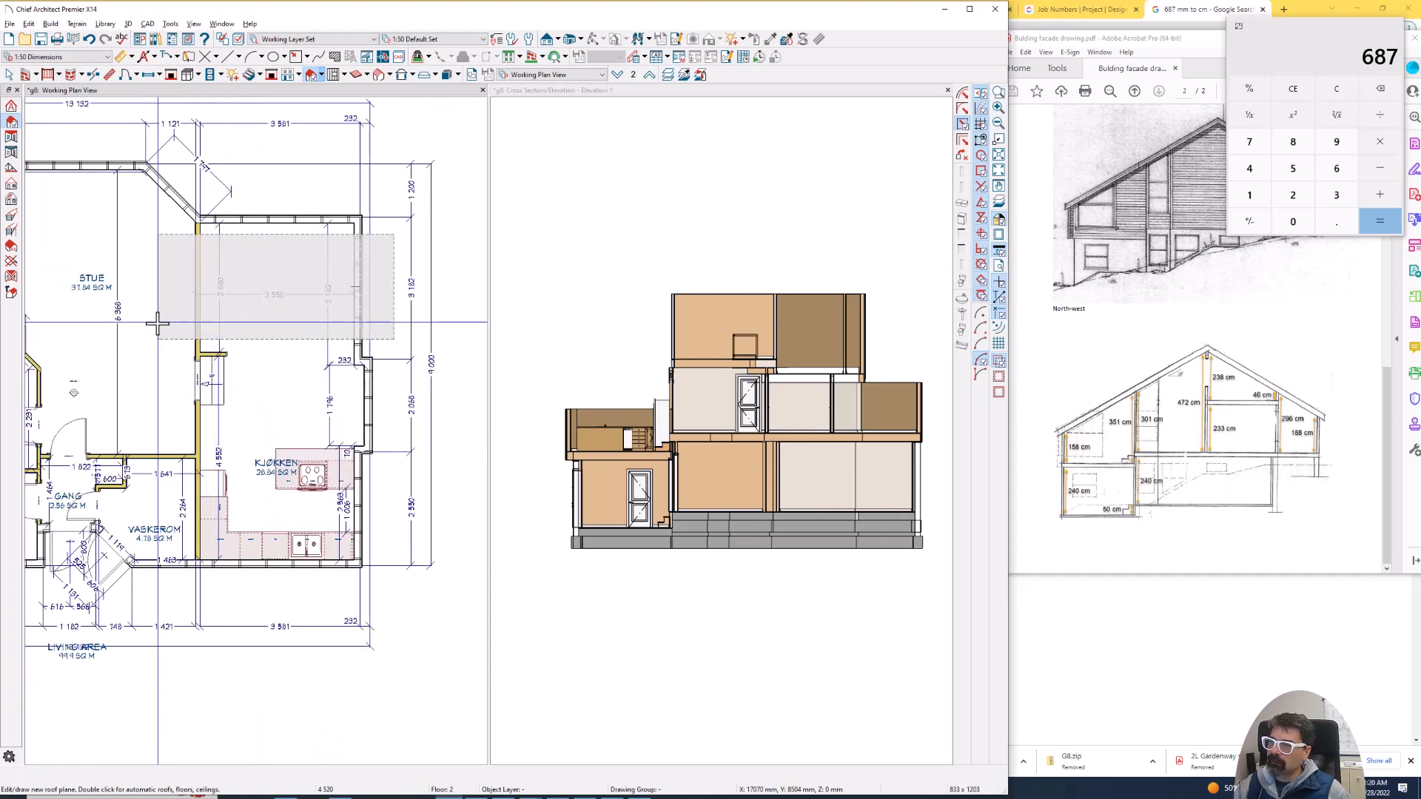
left_click(374, 302)
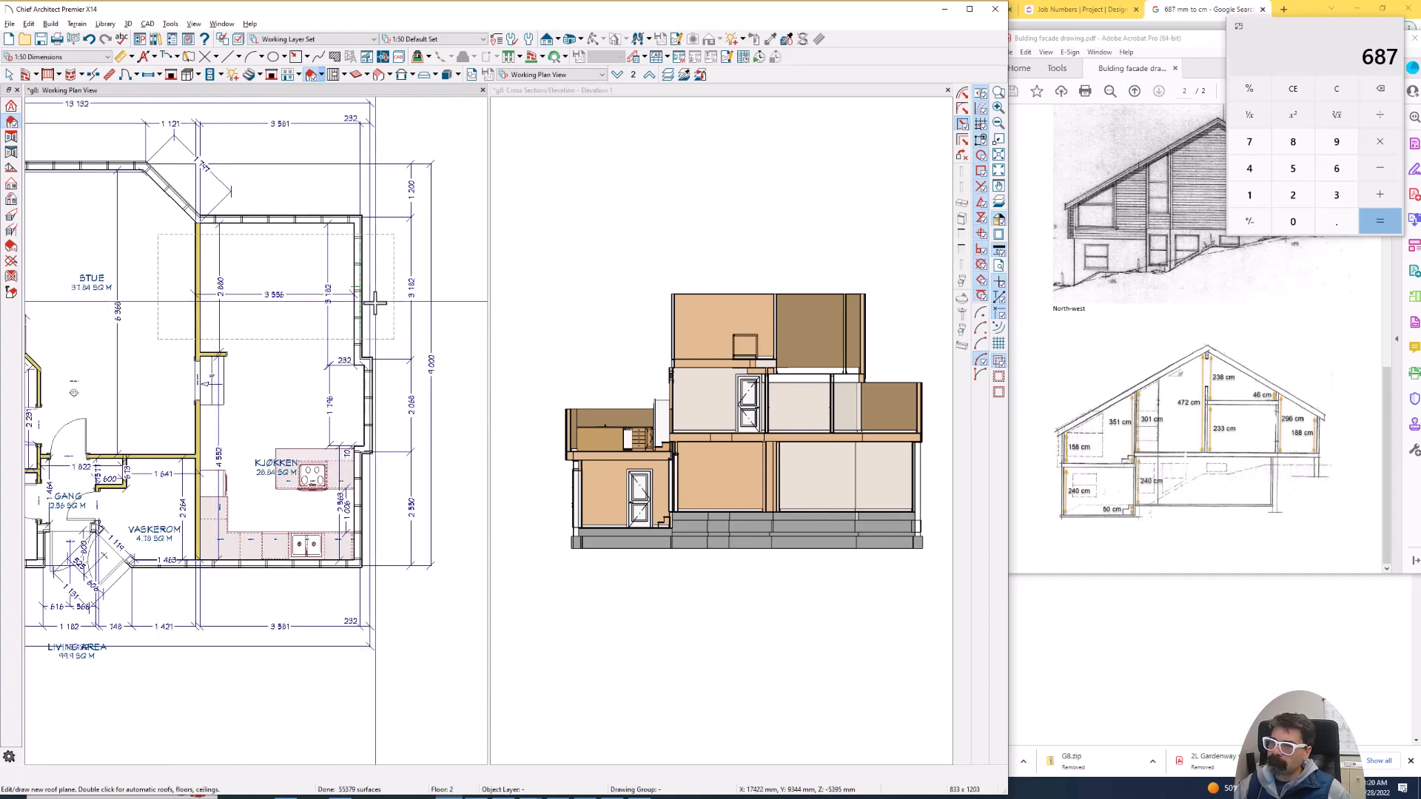
- Stretch the Kjøkken roof plane past the exterior wall behind the sink, and examine its height and pitch settings
scroll(374, 301, "down", 2)
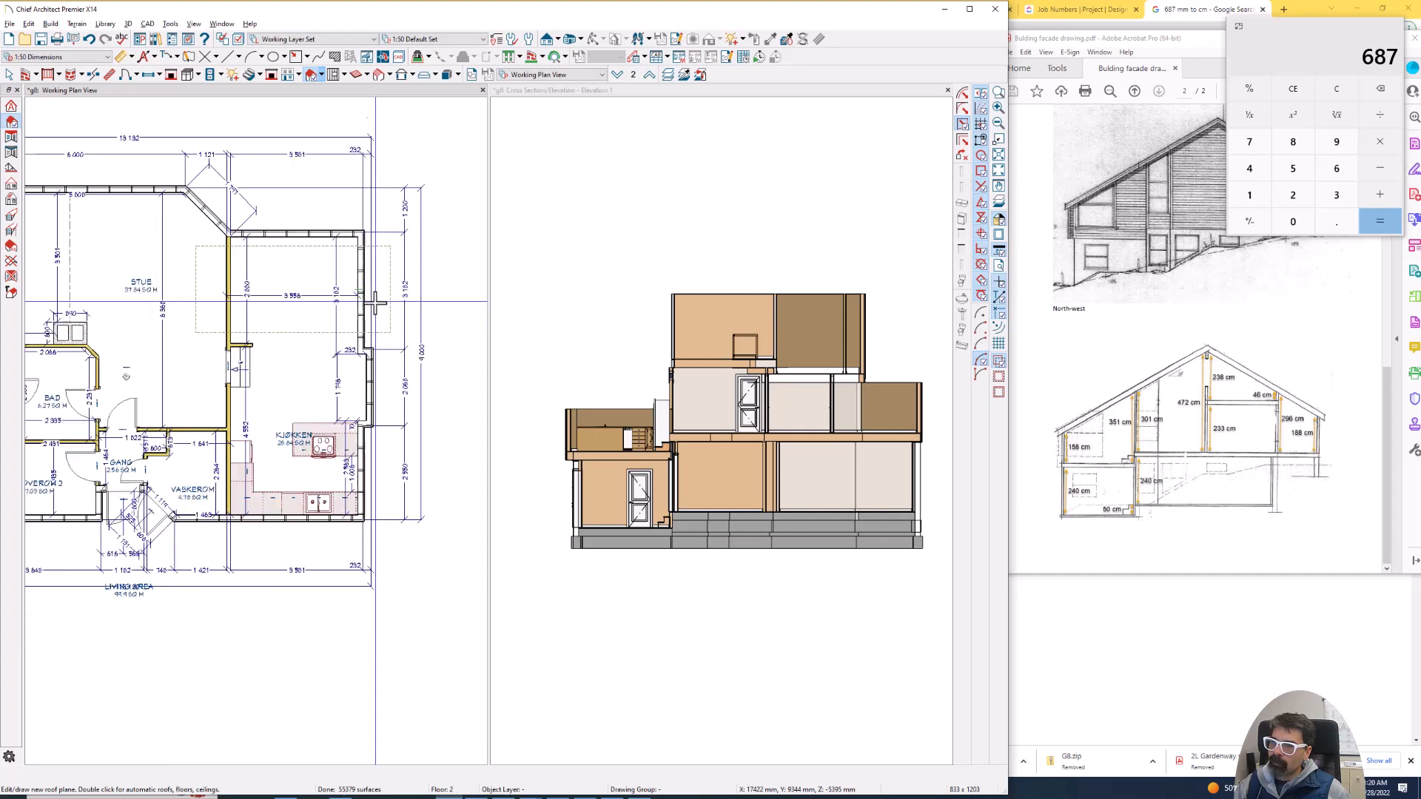
left_click(328, 327)
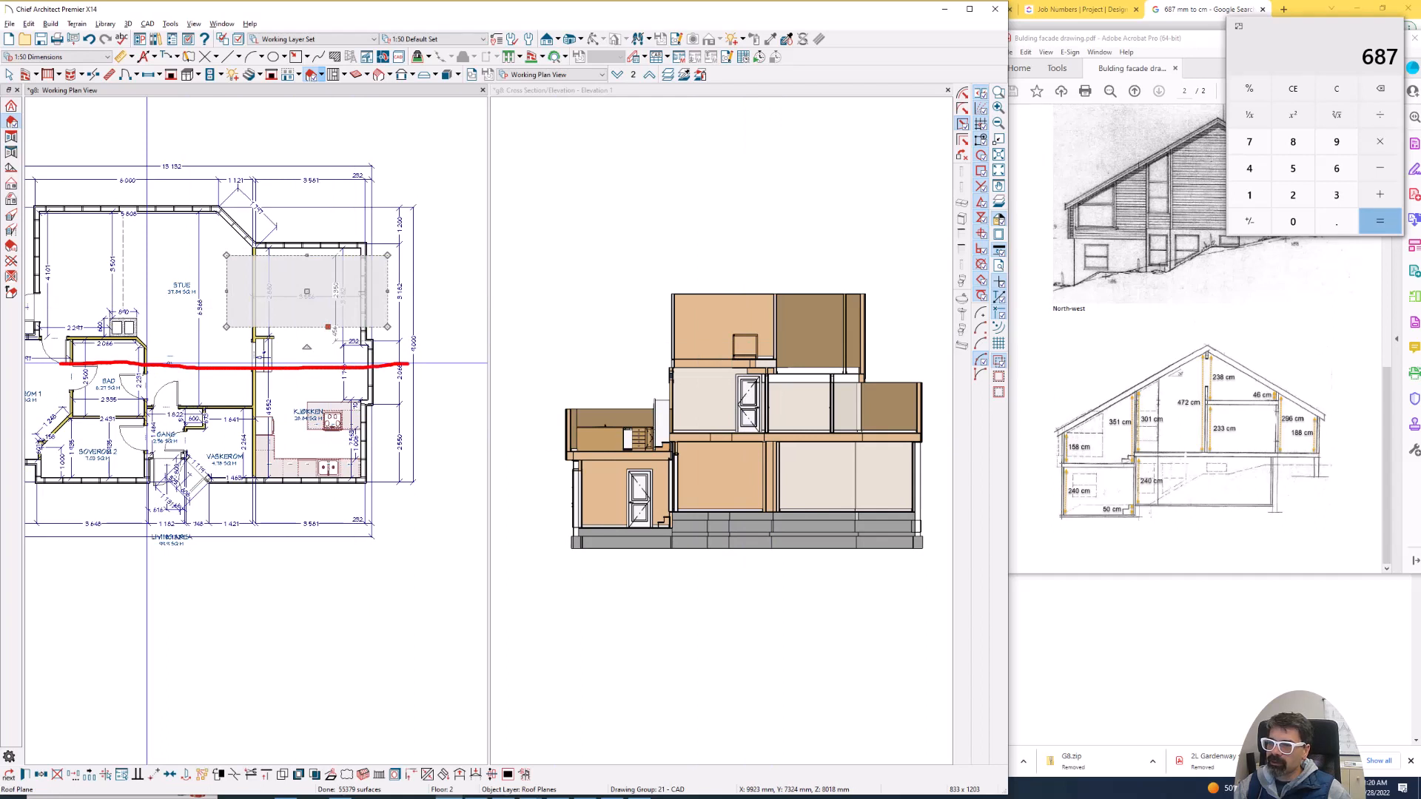
left_click_drag(317, 327, 317, 497)
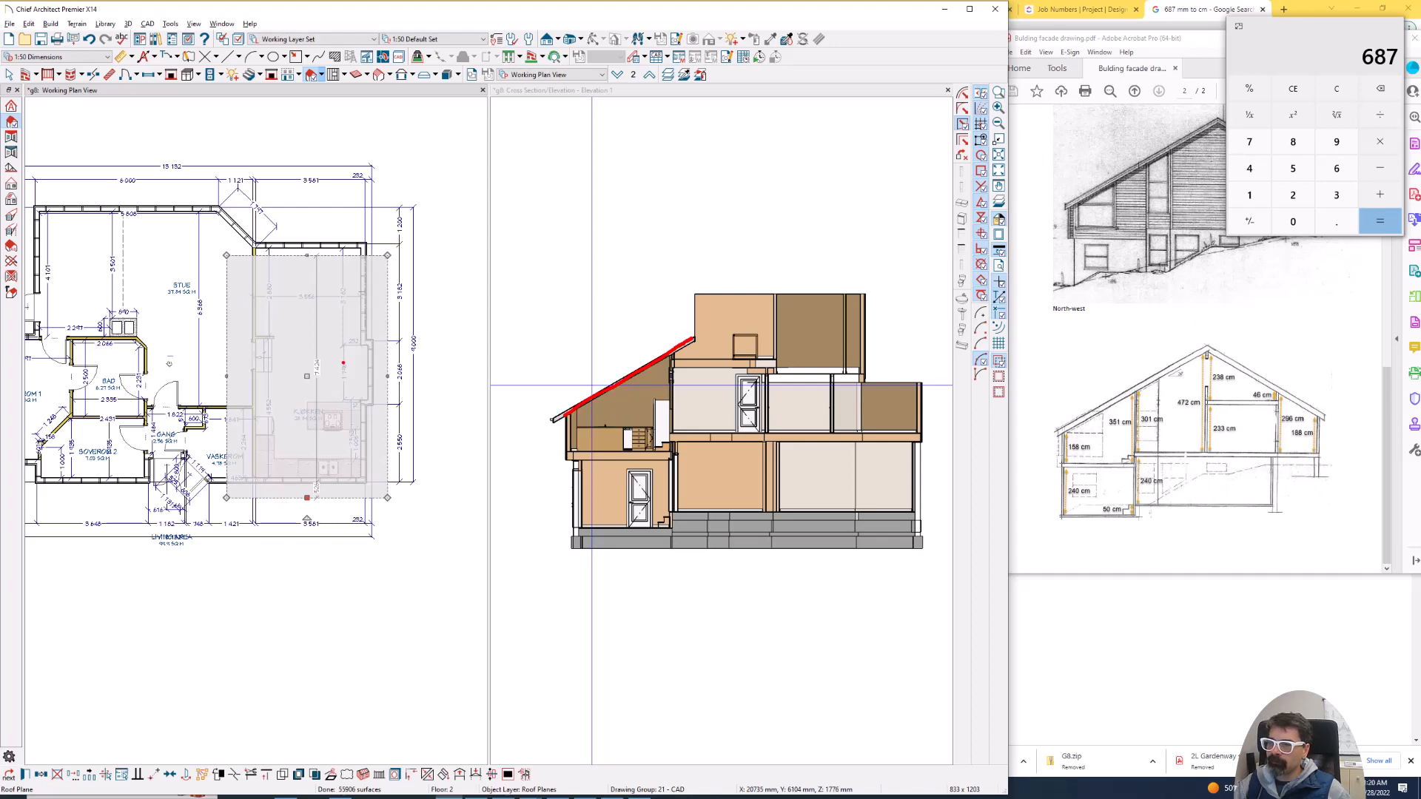
double_click(330, 368)
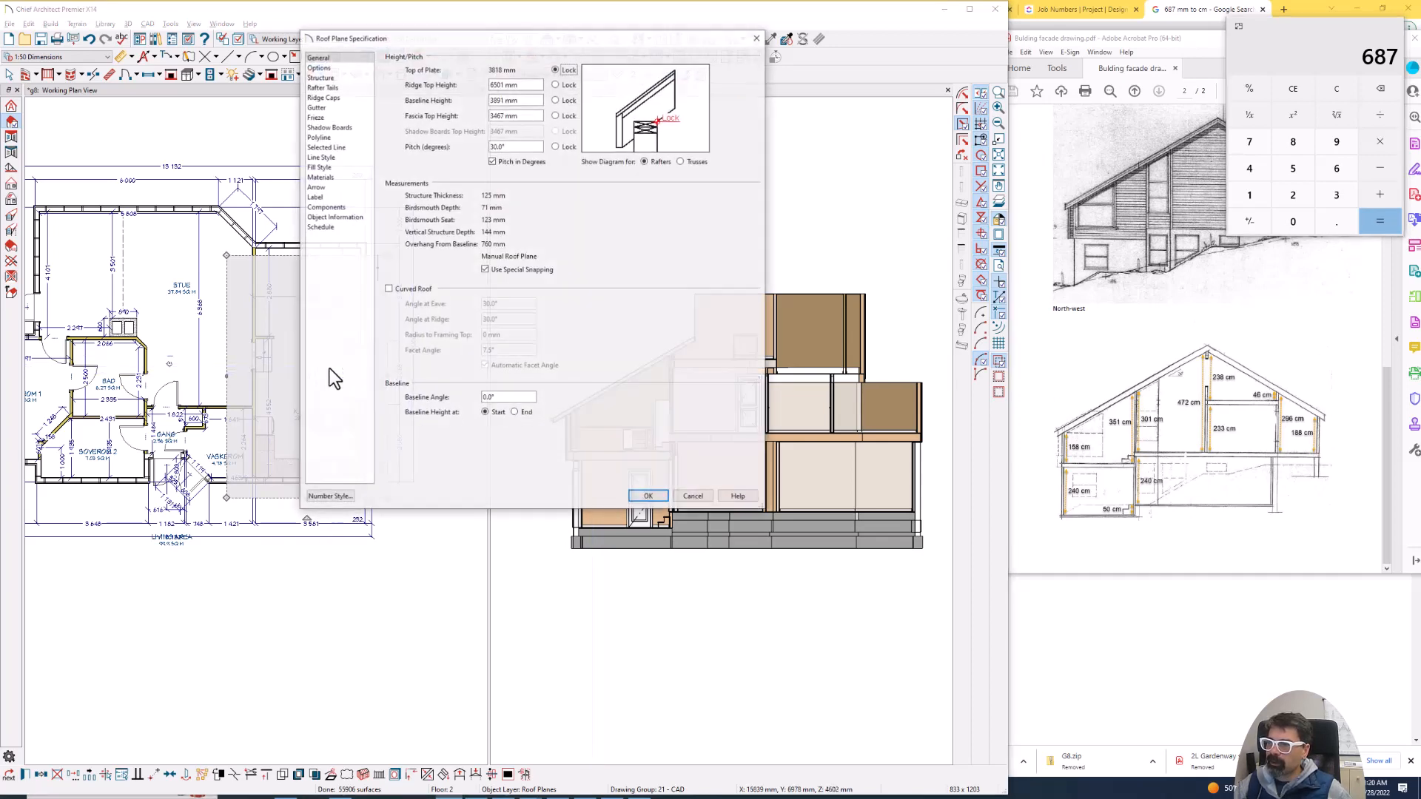
key("Escape")
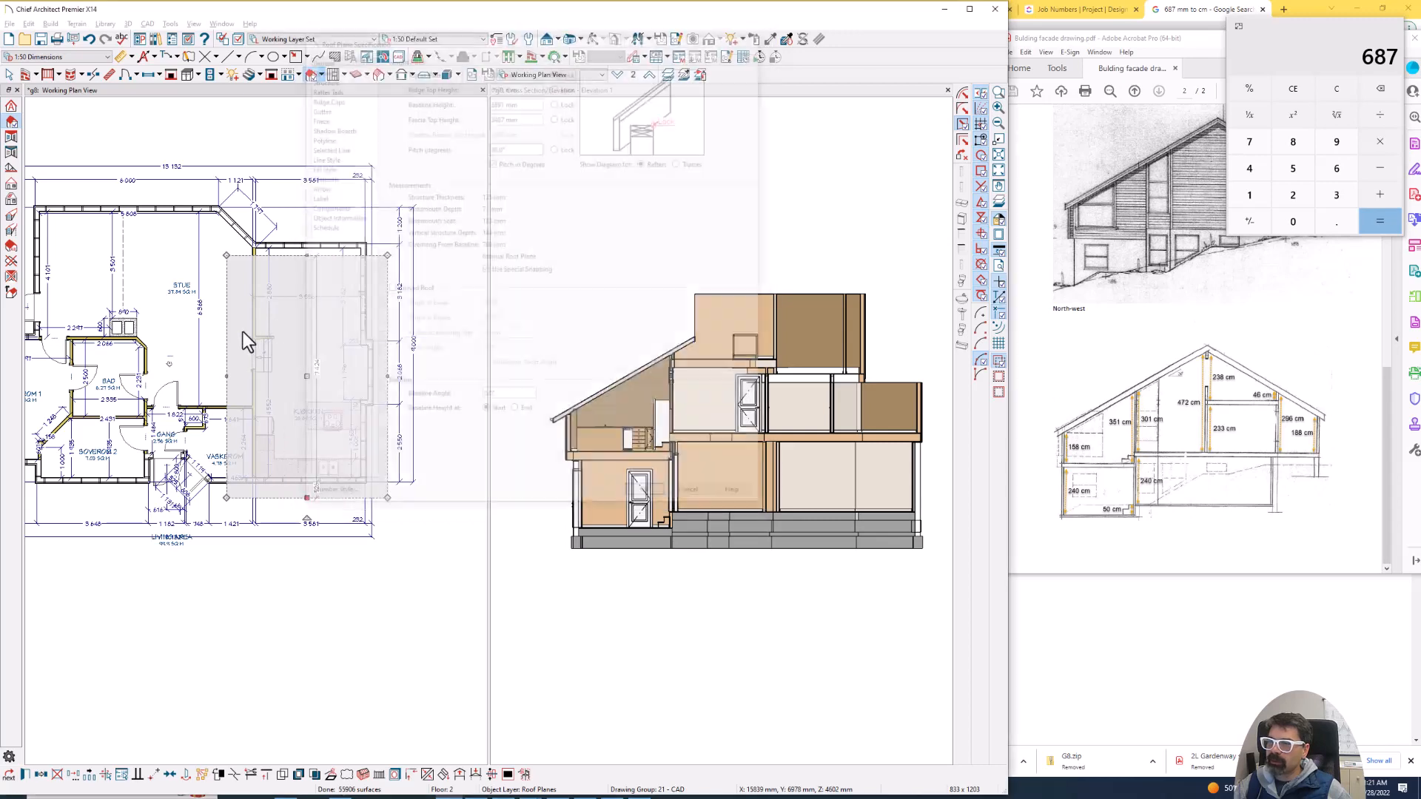
- Draw an opposing roof plane with its baseline on Soverom 1's outer side wall, extending about 6580 mm inward toward the Stue
scroll(358, 249, "down", 4)
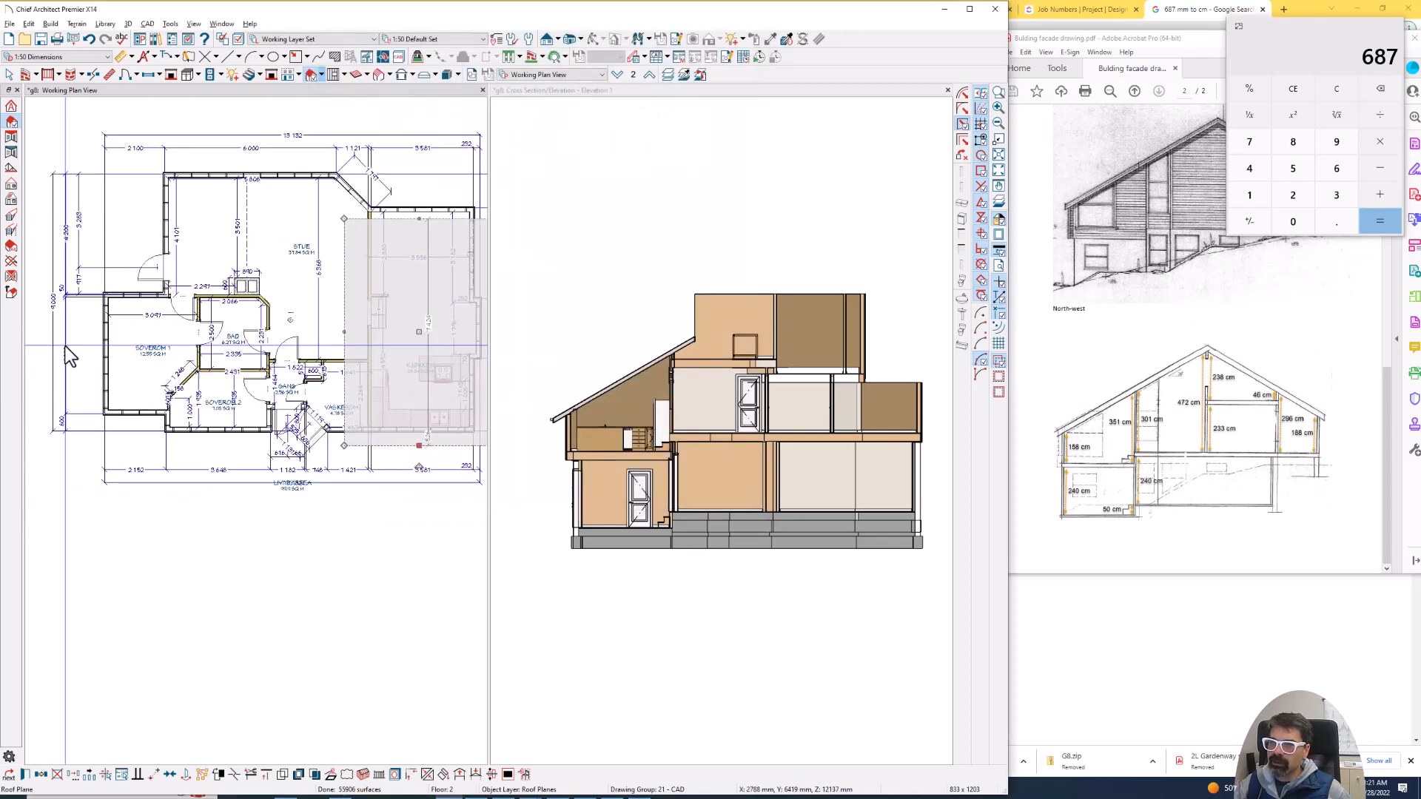
left_click(69, 344)
scroll(74, 340, "up", 4)
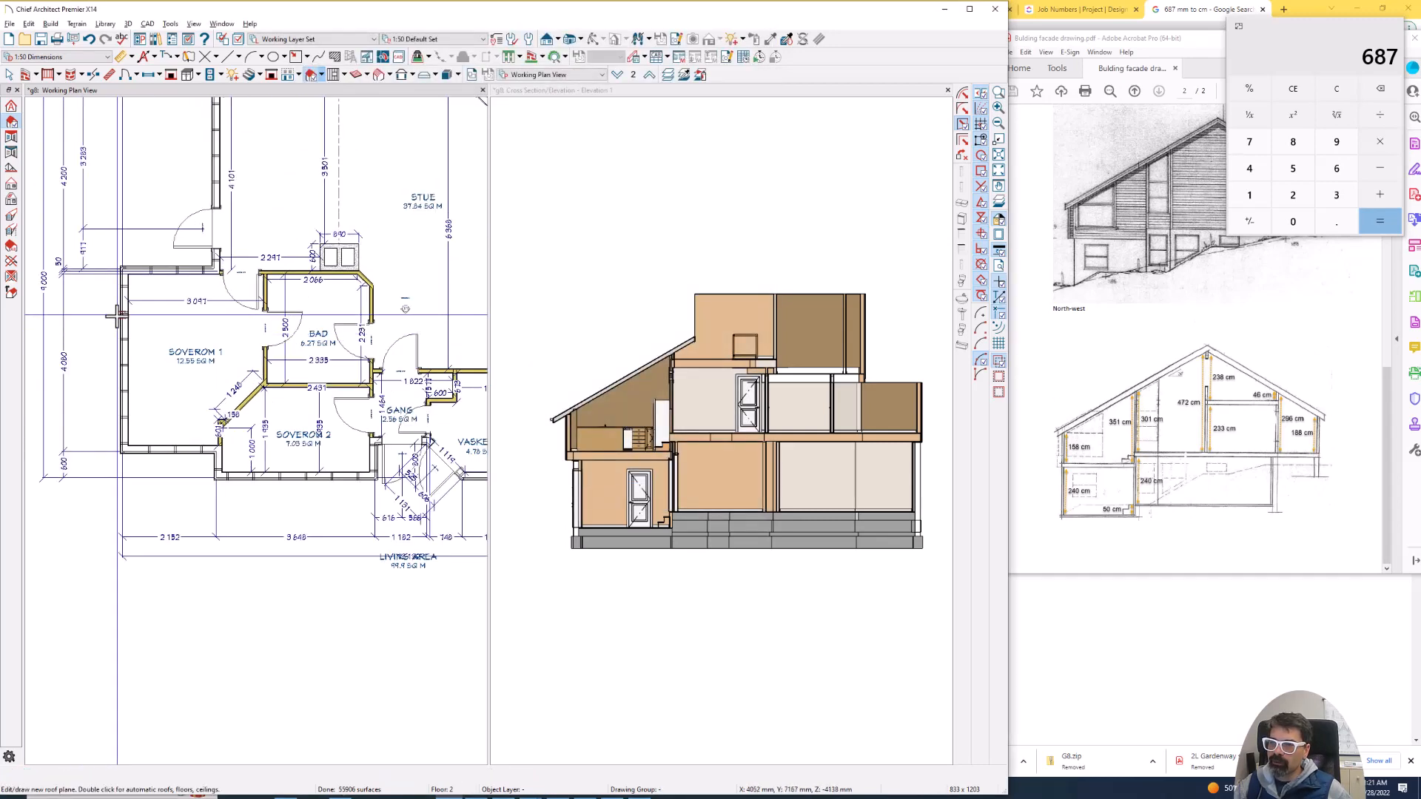
scroll(119, 313, "up", 3)
left_click_drag(124, 305, 125, 459)
scroll(109, 422, "down", 4)
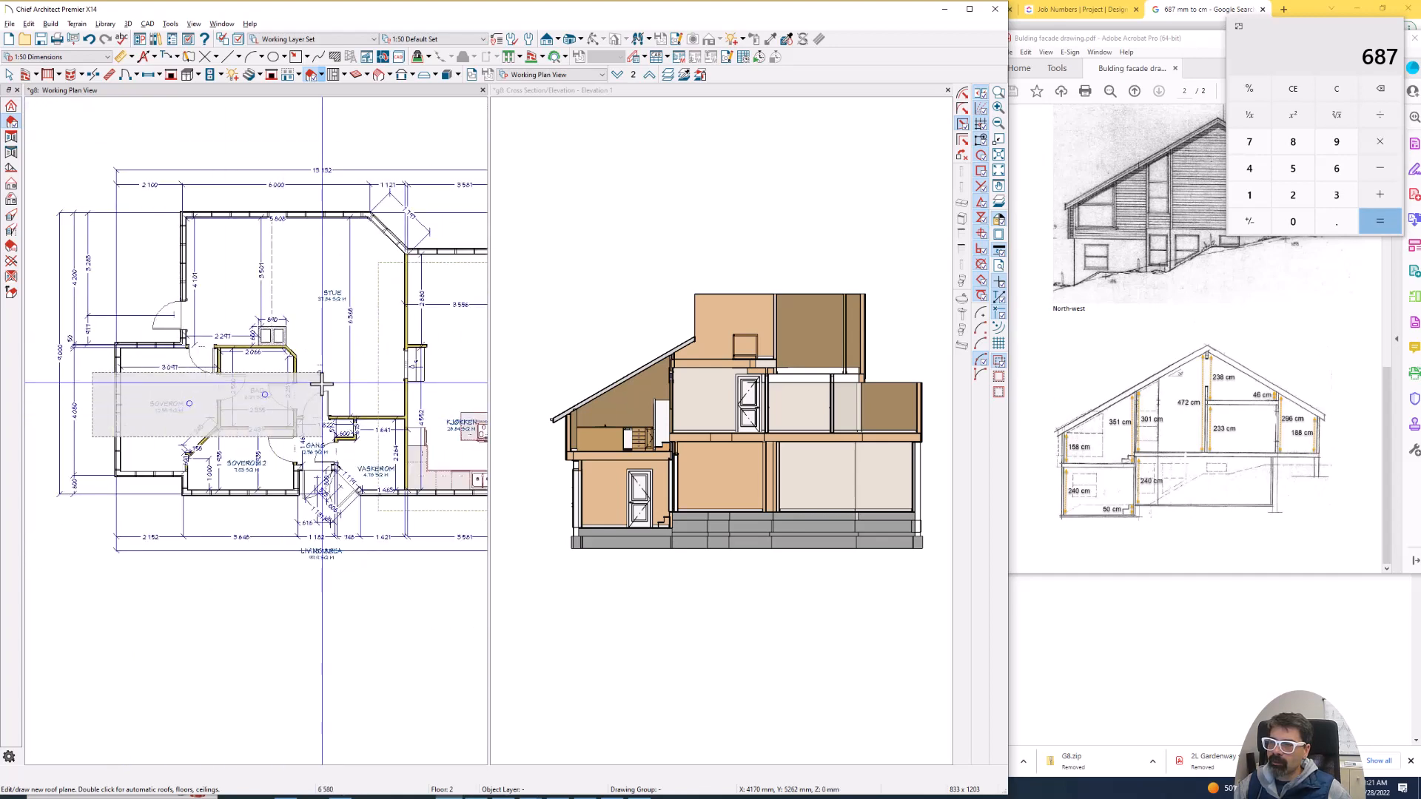
left_click(322, 384)
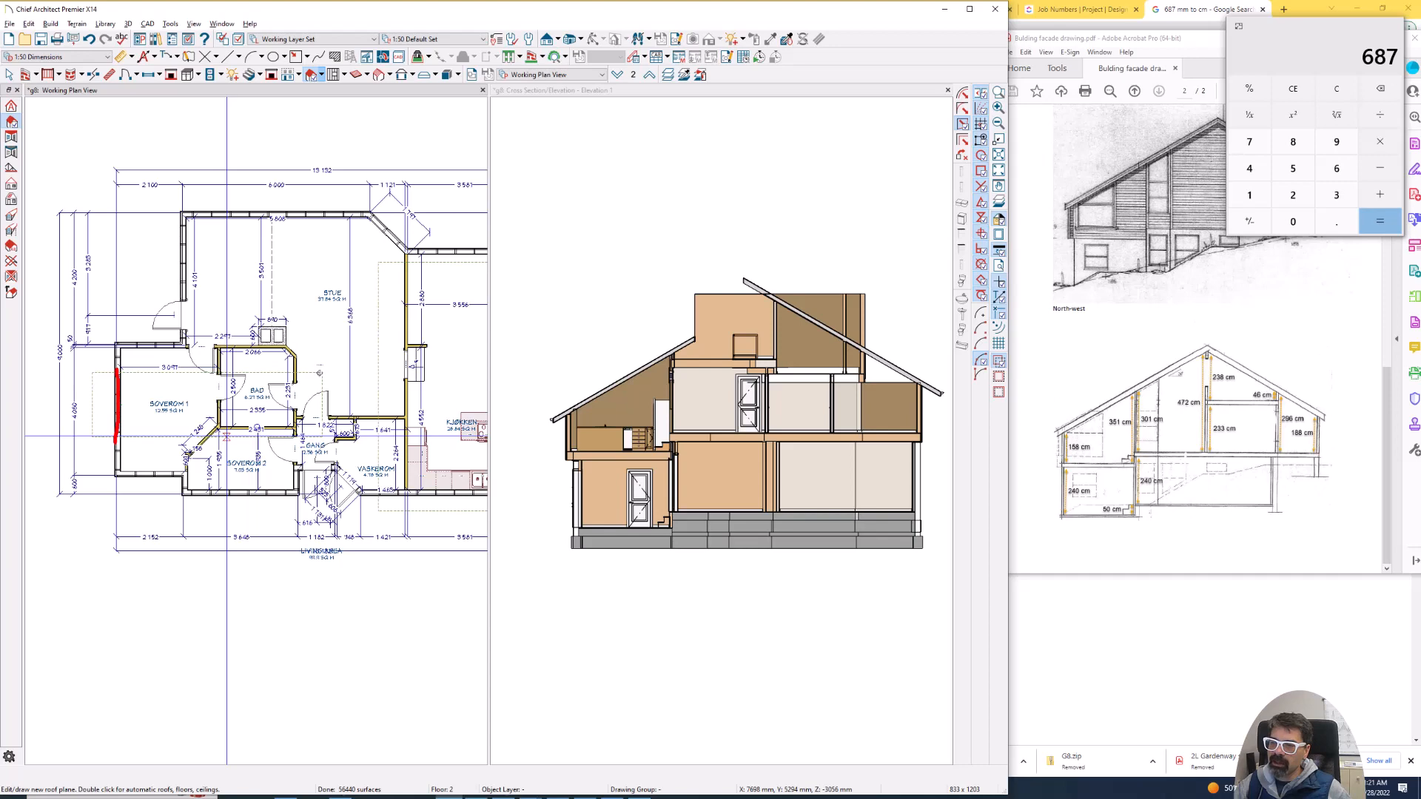
scroll(111, 400, "up", 4)
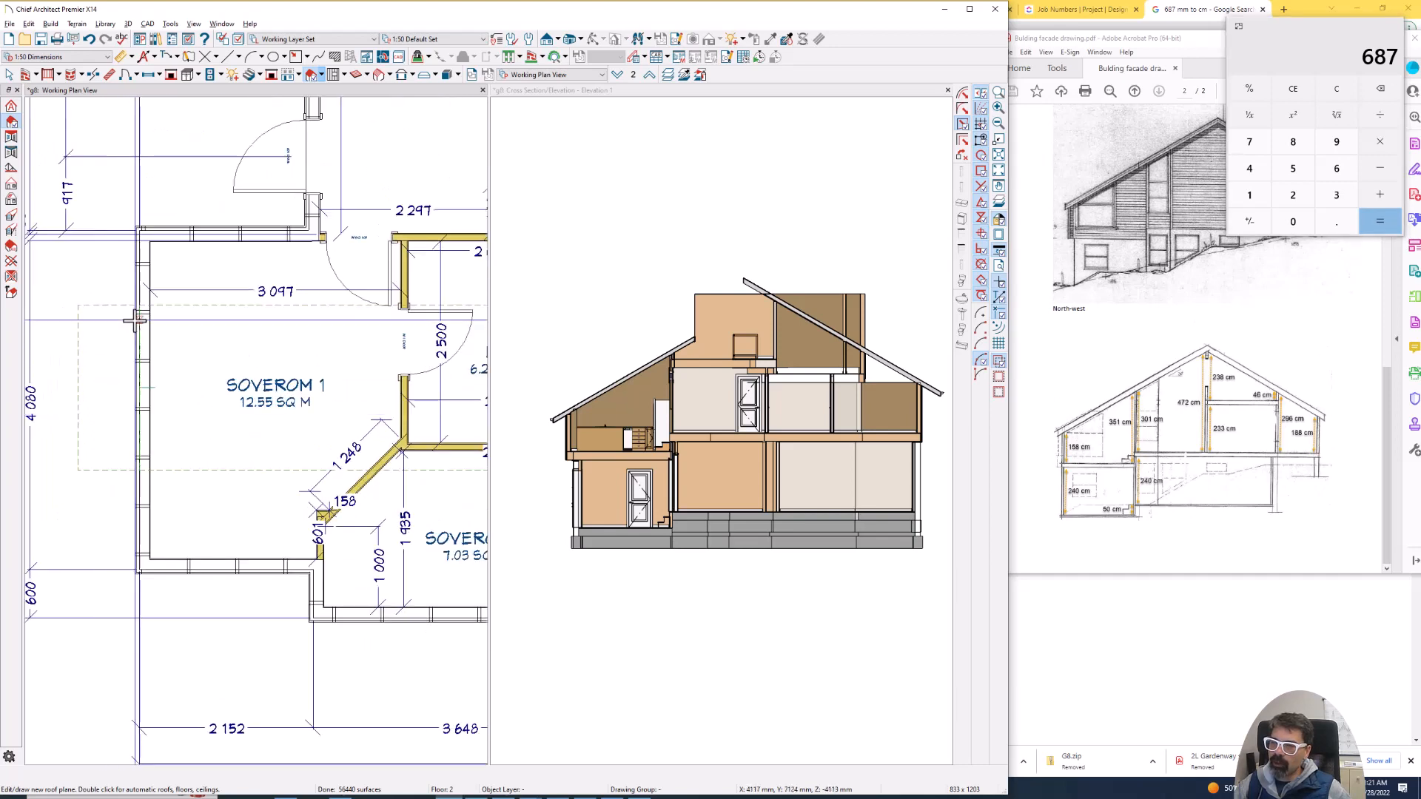
left_click_drag(139, 305, 131, 477)
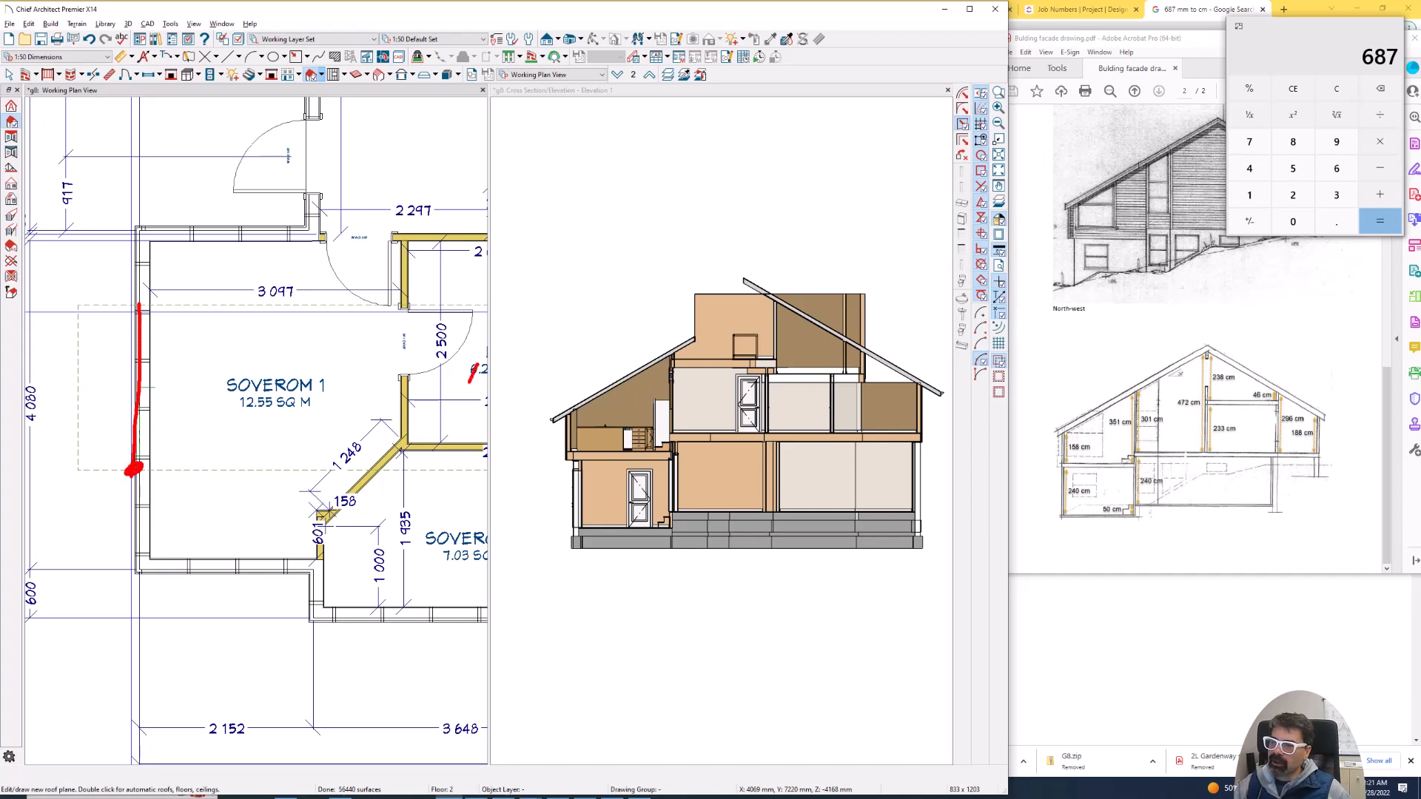
mouse_move(469, 382)
left_mouse_down()
mouse_move(448, 379)
mouse_move(449, 399)
left_mouse_up()
scroll(132, 347, "down", 6)
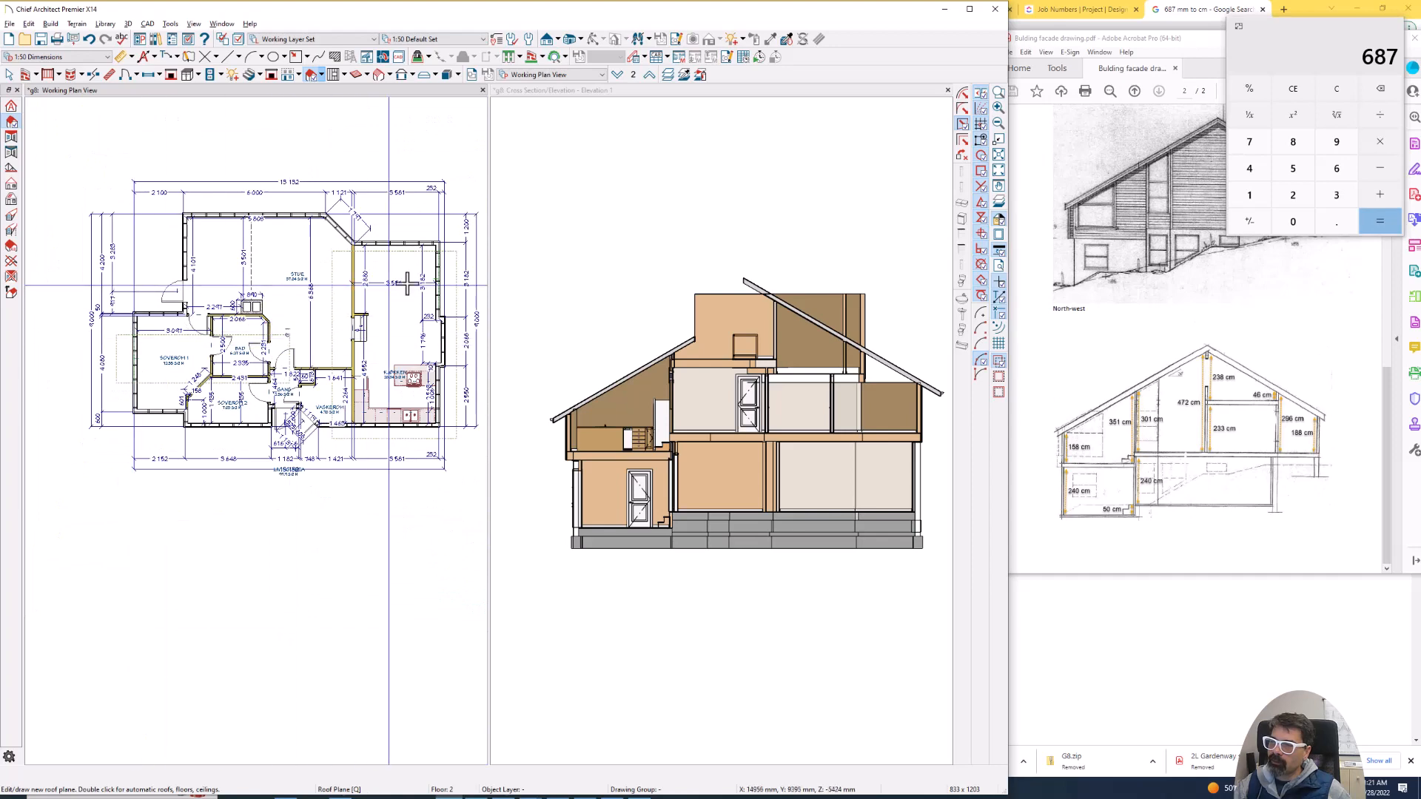
scroll(447, 279, "up", 3)
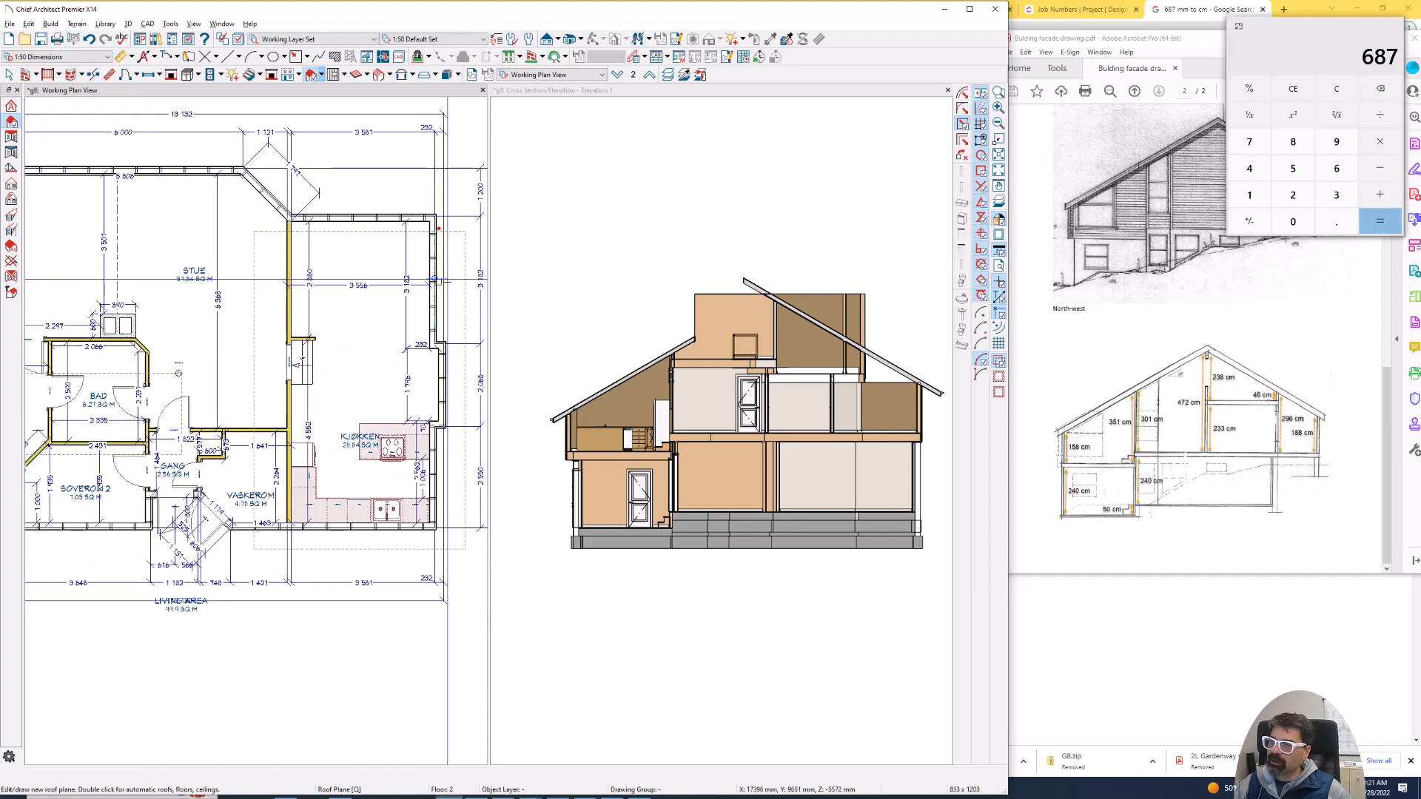
left_click_drag(438, 228, 435, 291)
mouse_move(258, 265)
left_mouse_down()
mouse_move(261, 322)
mouse_move(259, 263)
left_mouse_up()
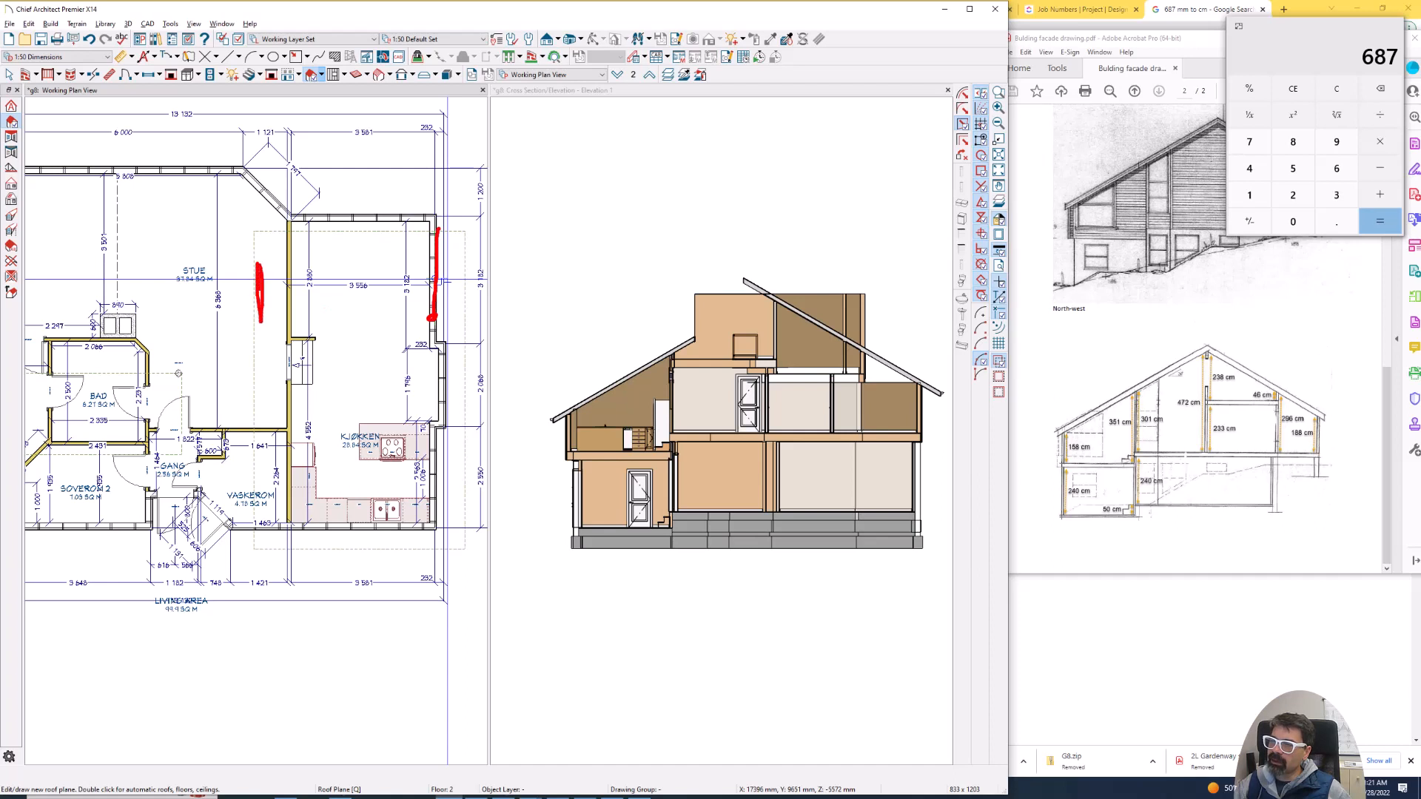
left_click_drag(357, 323, 358, 543)
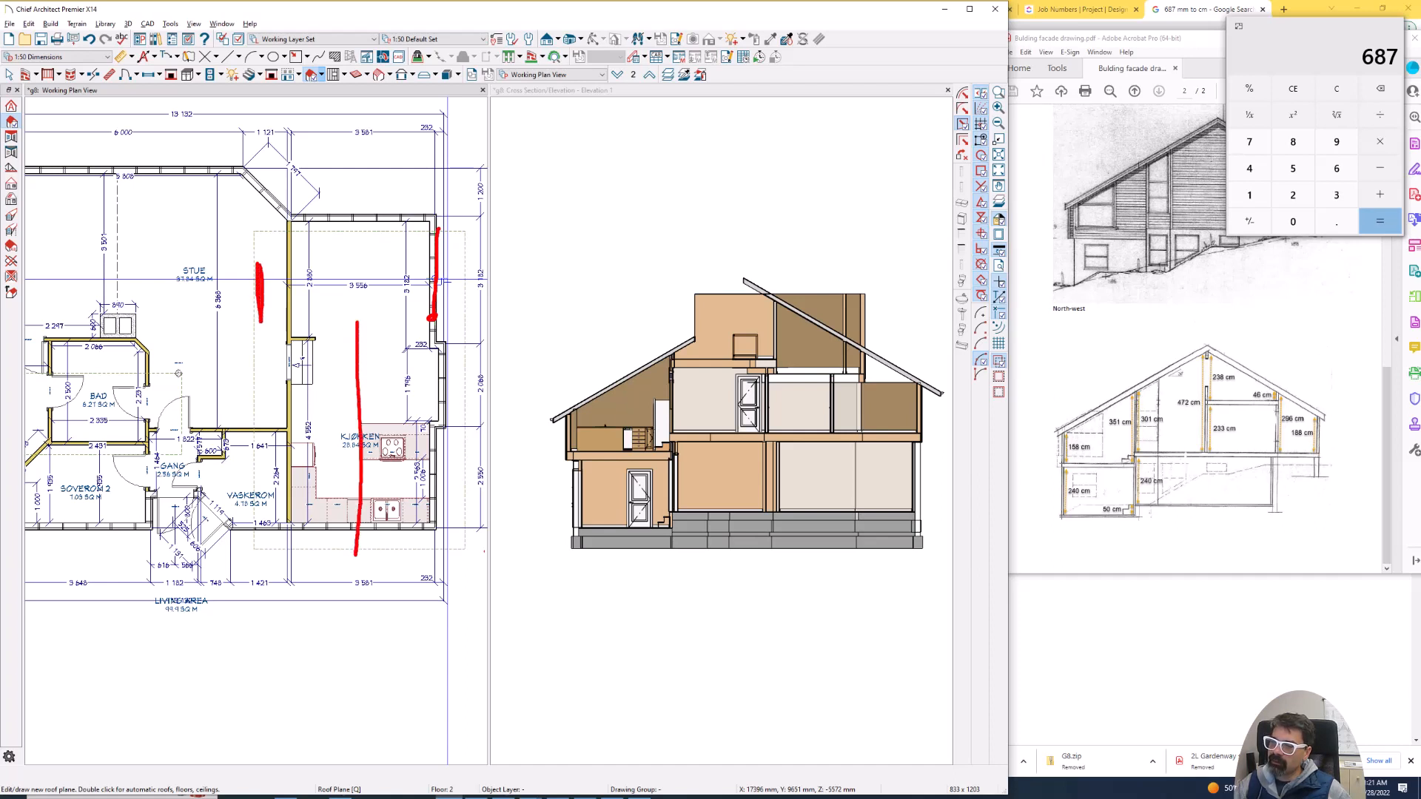
mouse_move(447, 549)
left_mouse_down()
mouse_move(252, 540)
mouse_move(253, 466)
mouse_move(272, 549)
mouse_move(346, 550)
mouse_move(284, 546)
left_mouse_up()
key("Escape")
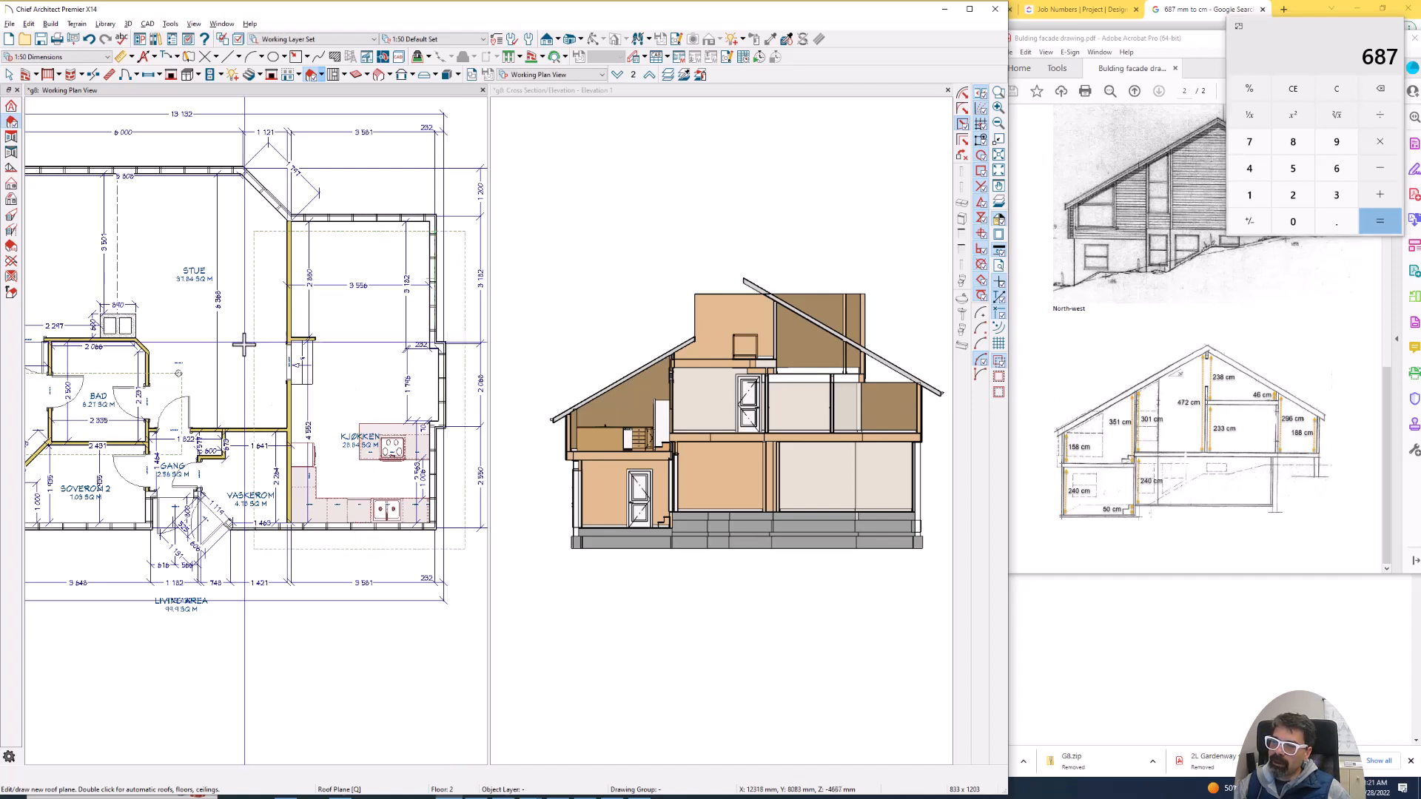
- Extend the Kjøkken roof plane inward to the ridge above the Stue and join the opposing Soverom 1 roof plane to it
left_click(258, 367)
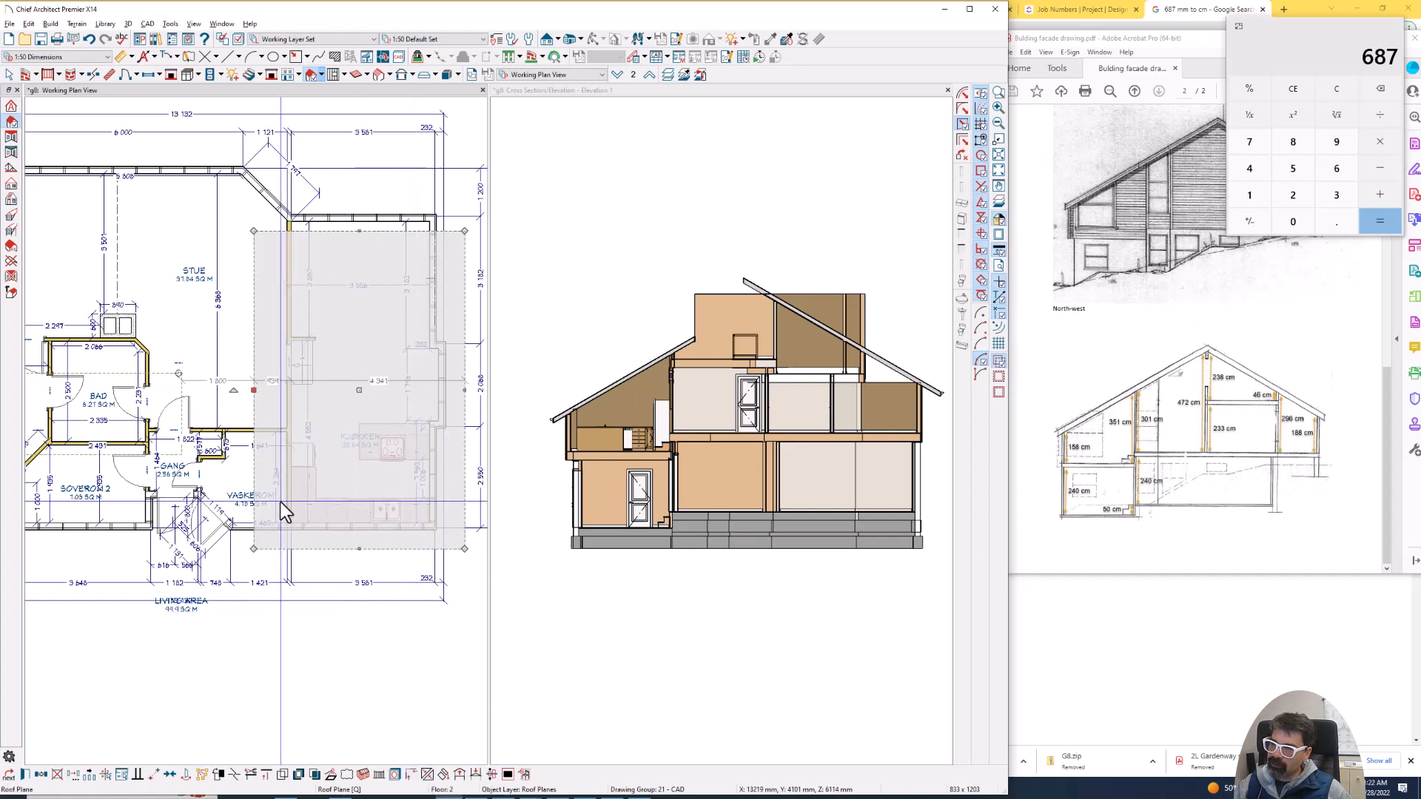
left_click_drag(281, 502, 176, 384)
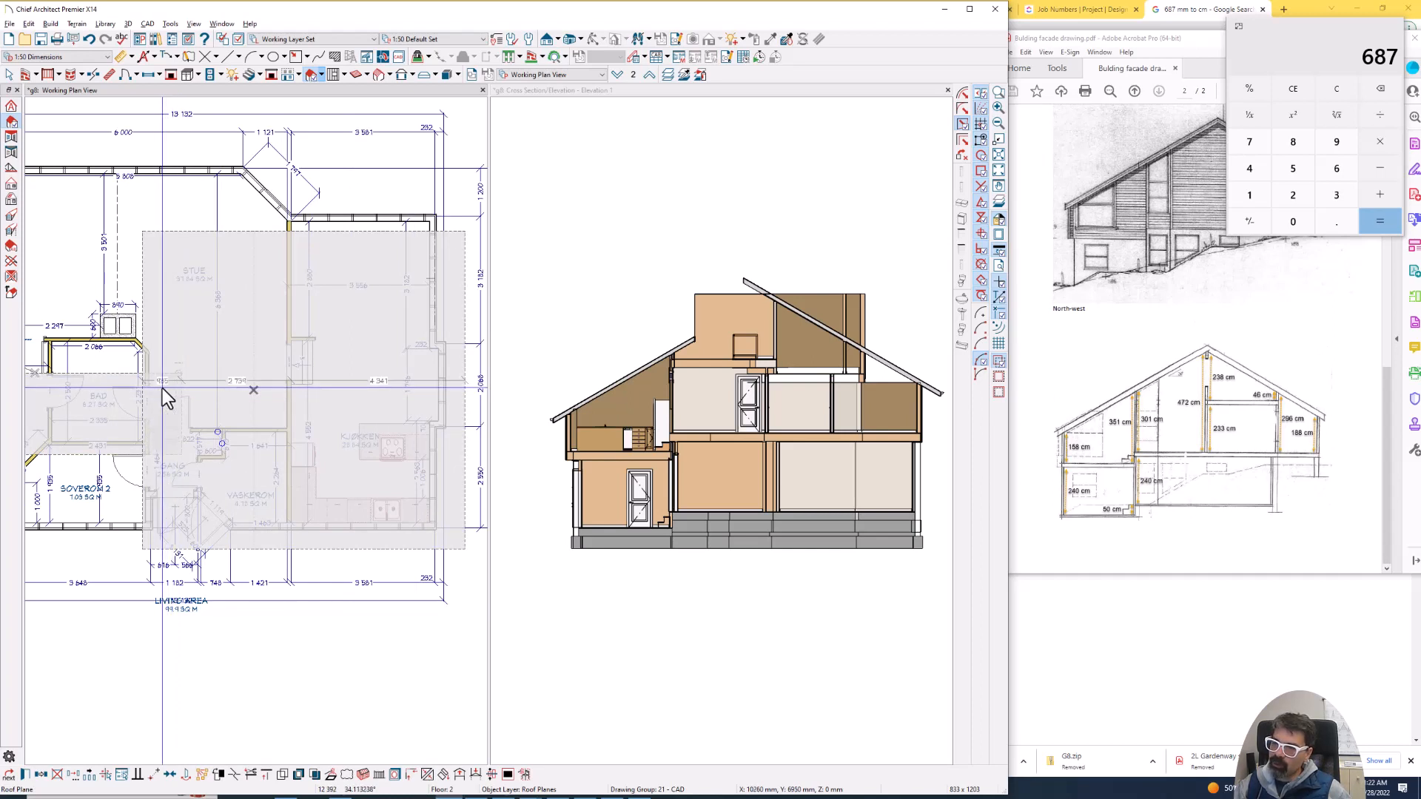
left_click(766, 305)
left_click_drag(775, 294, 780, 297)
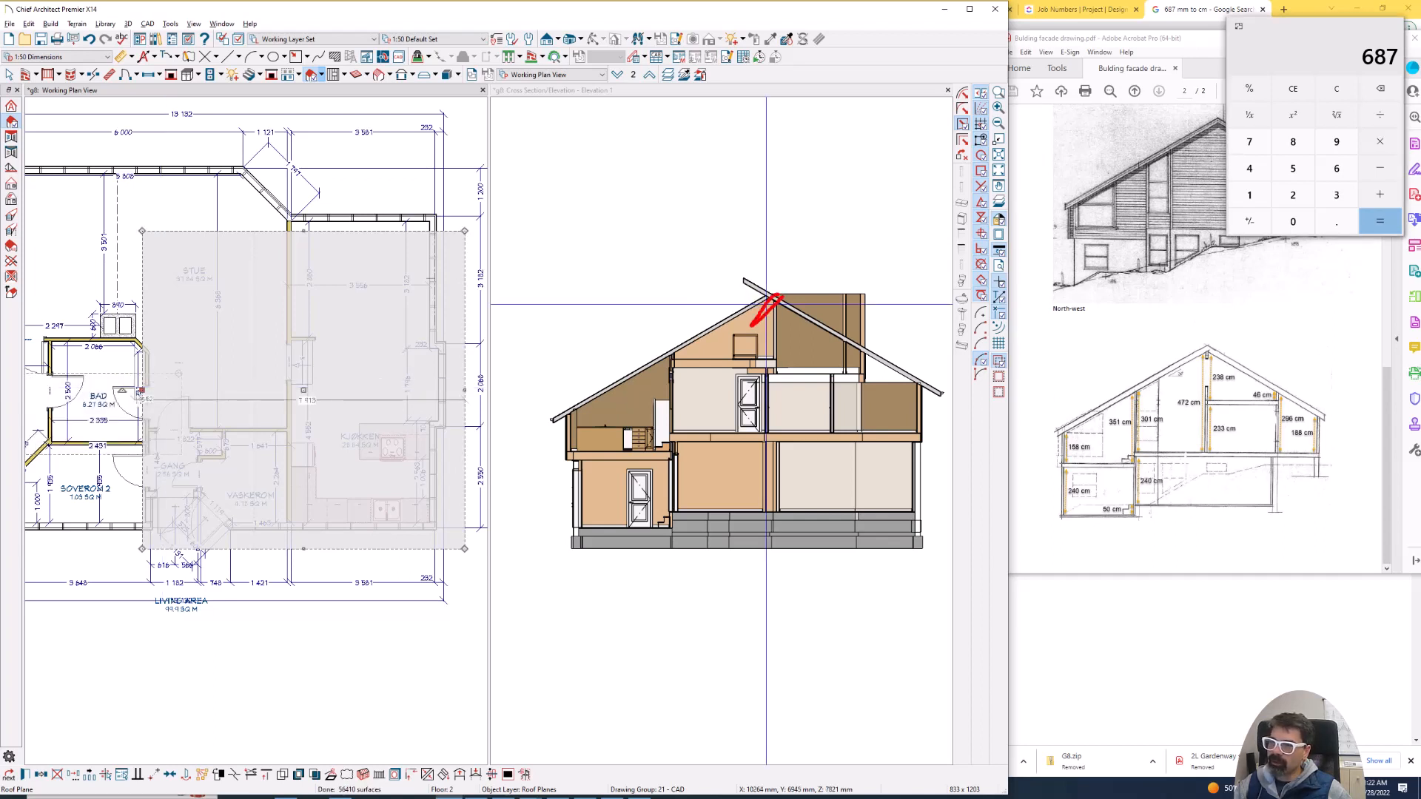
left_click(181, 388)
left_click_drag(181, 388, 143, 323)
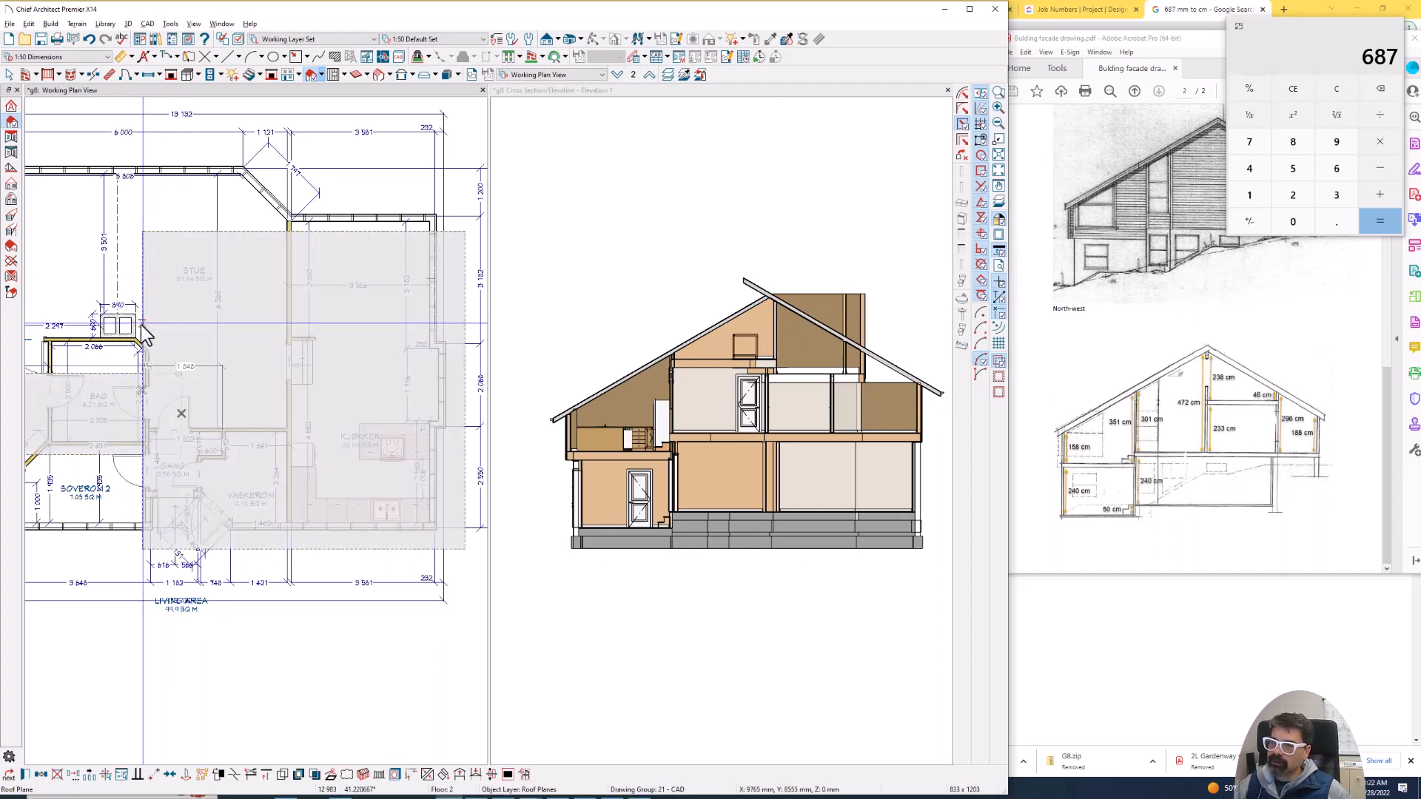
left_click_drag(142, 324, 142, 324)
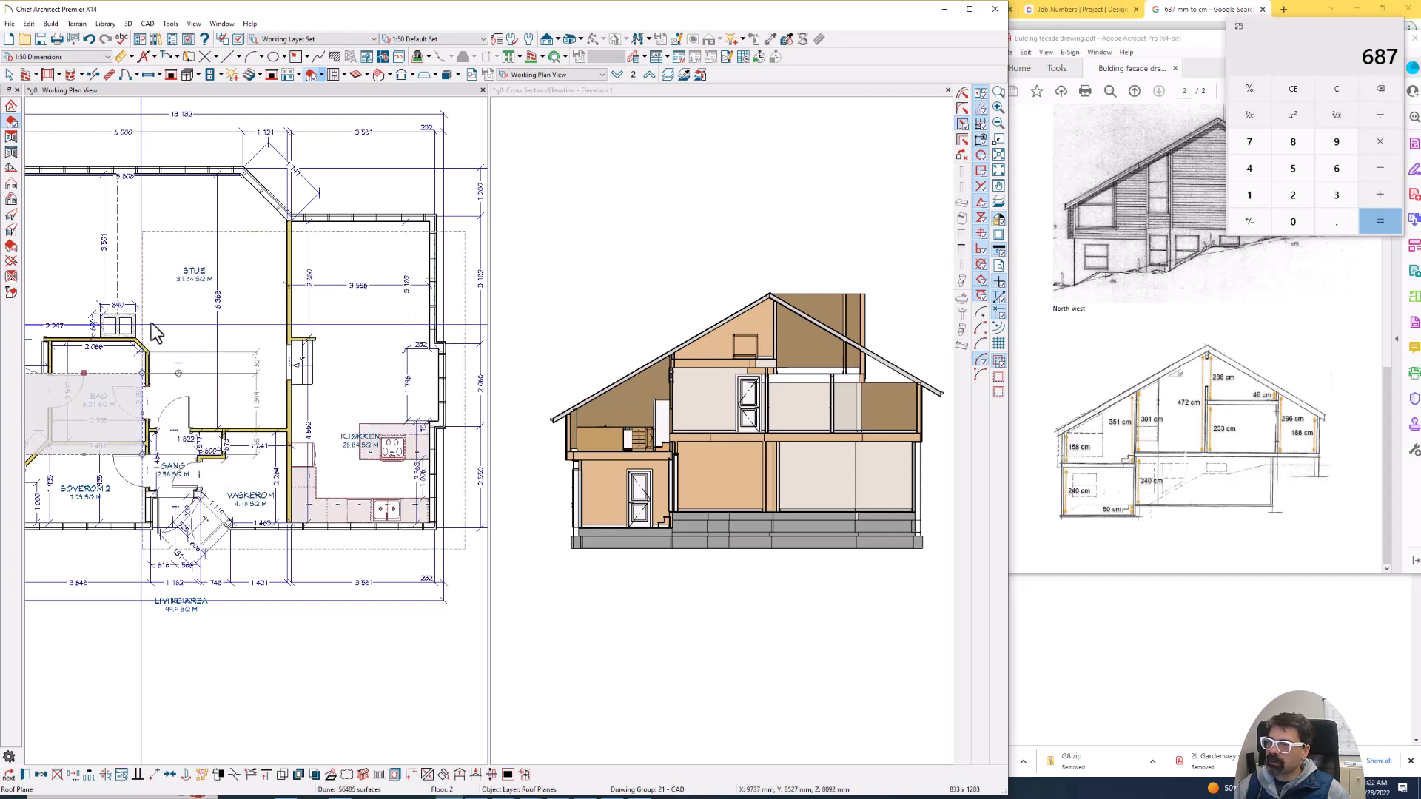
- Stretch the Soverom 1 roof plane past the Soverom 2 and Stue exterior walls, and extend the Kjøkken plane to the same edge beyond the Stue
scroll(335, 344, "down", 2)
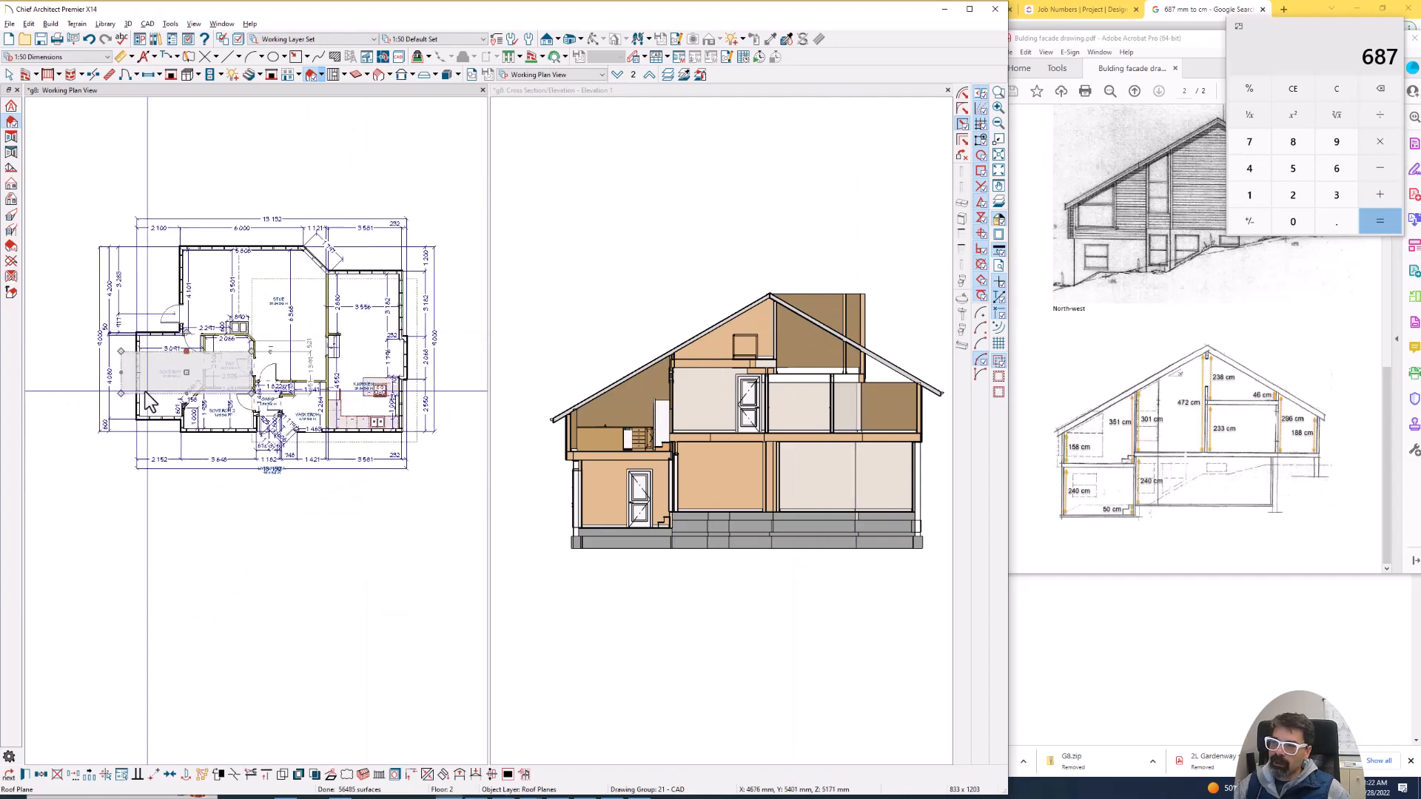
scroll(209, 403, "up", 1)
left_click_drag(208, 399, 289, 459)
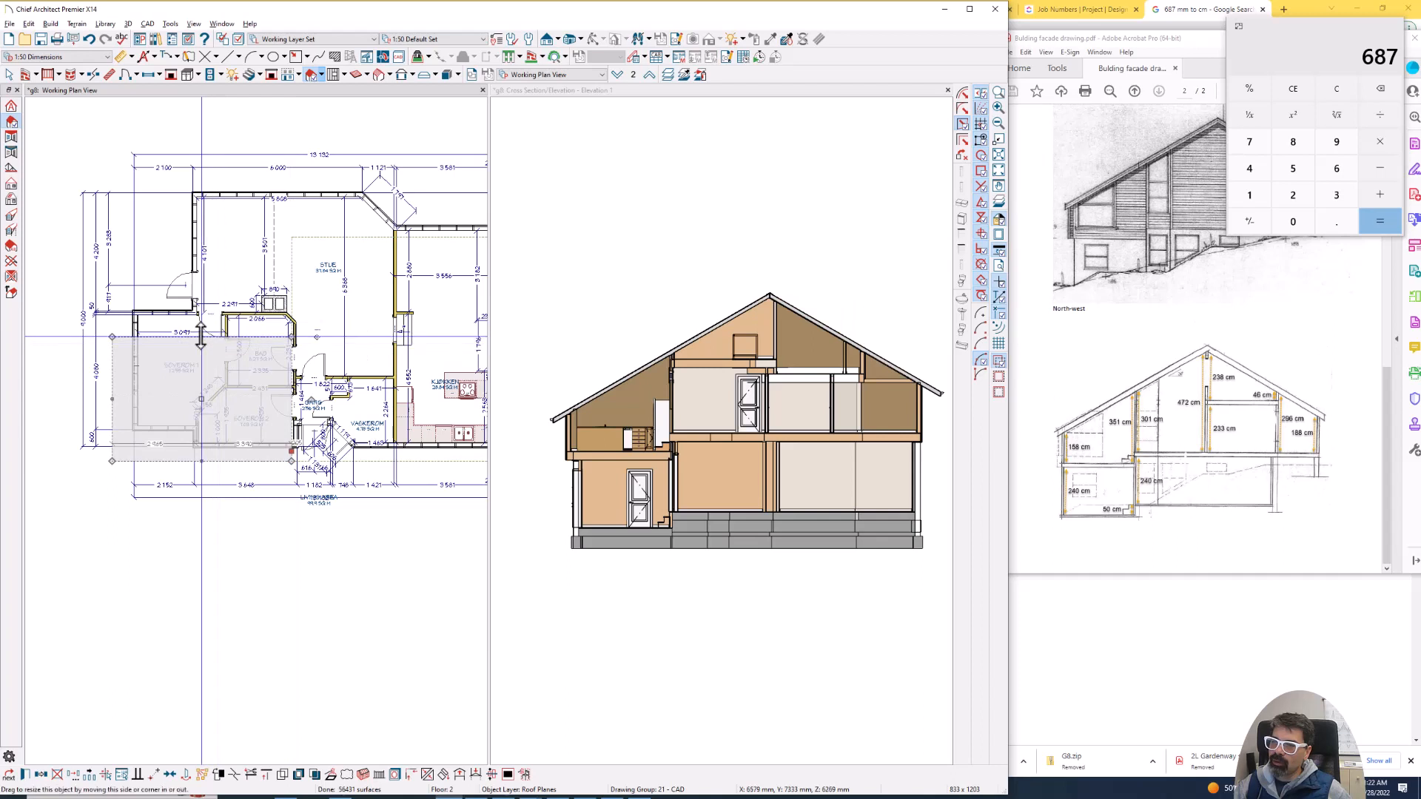
left_click_drag(204, 339, 230, 176)
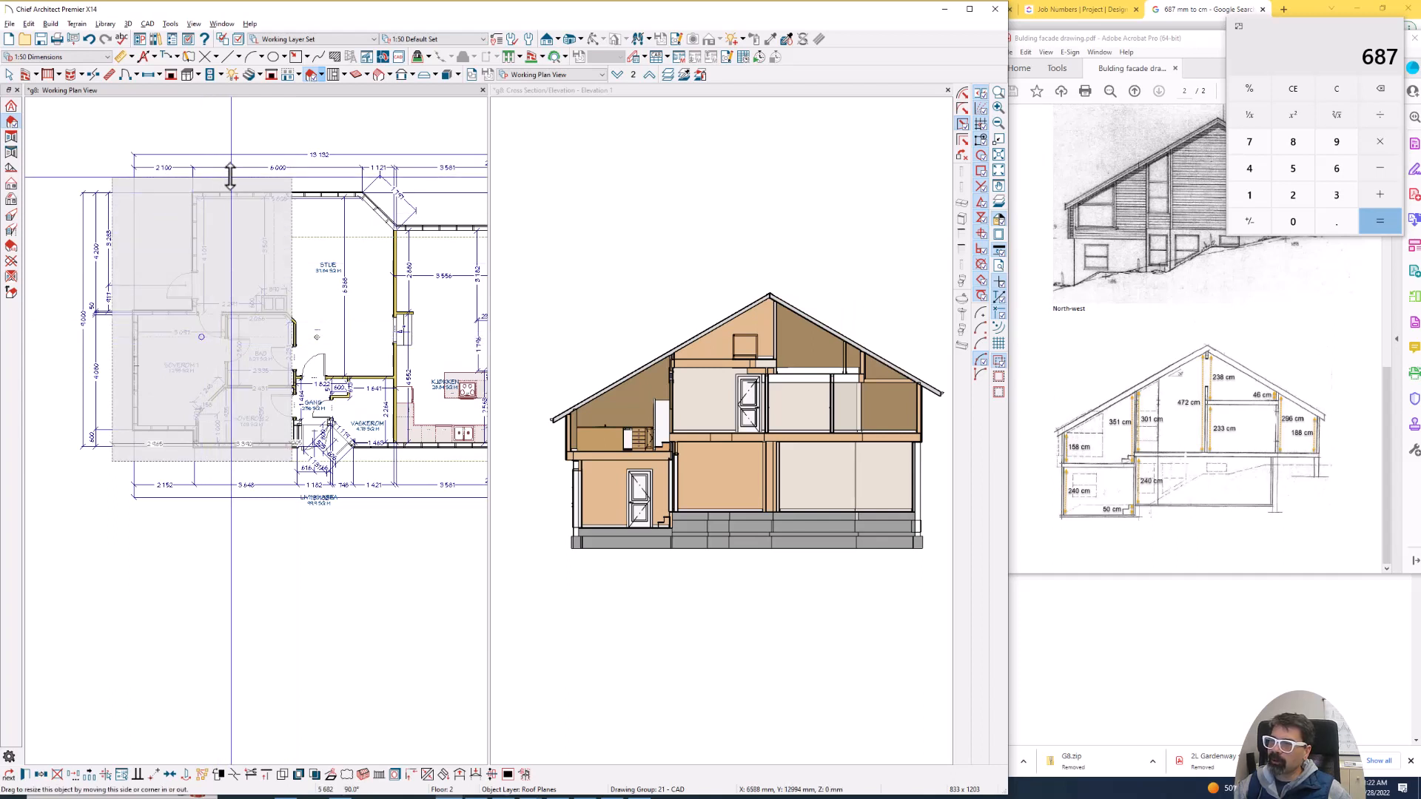
left_click(373, 250)
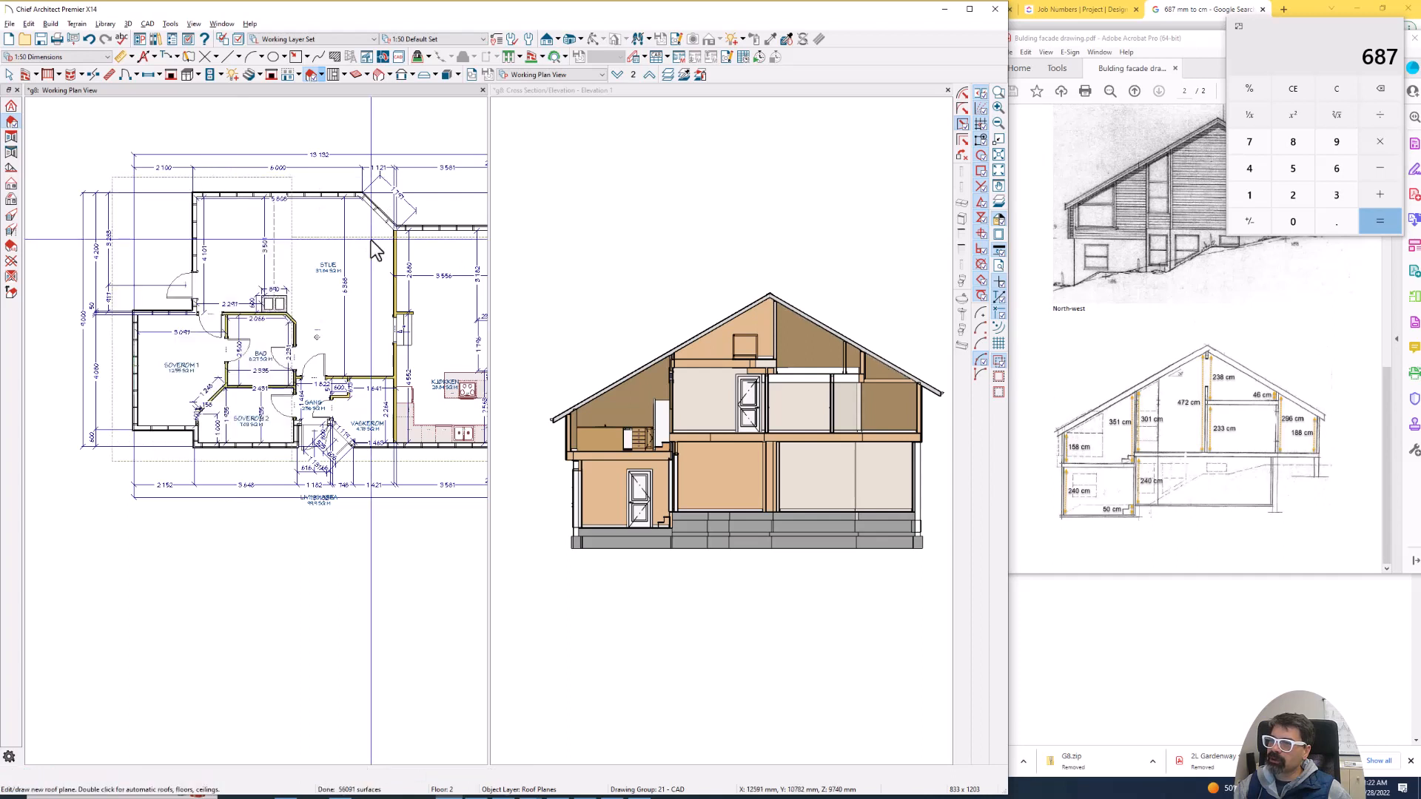
left_click(373, 251)
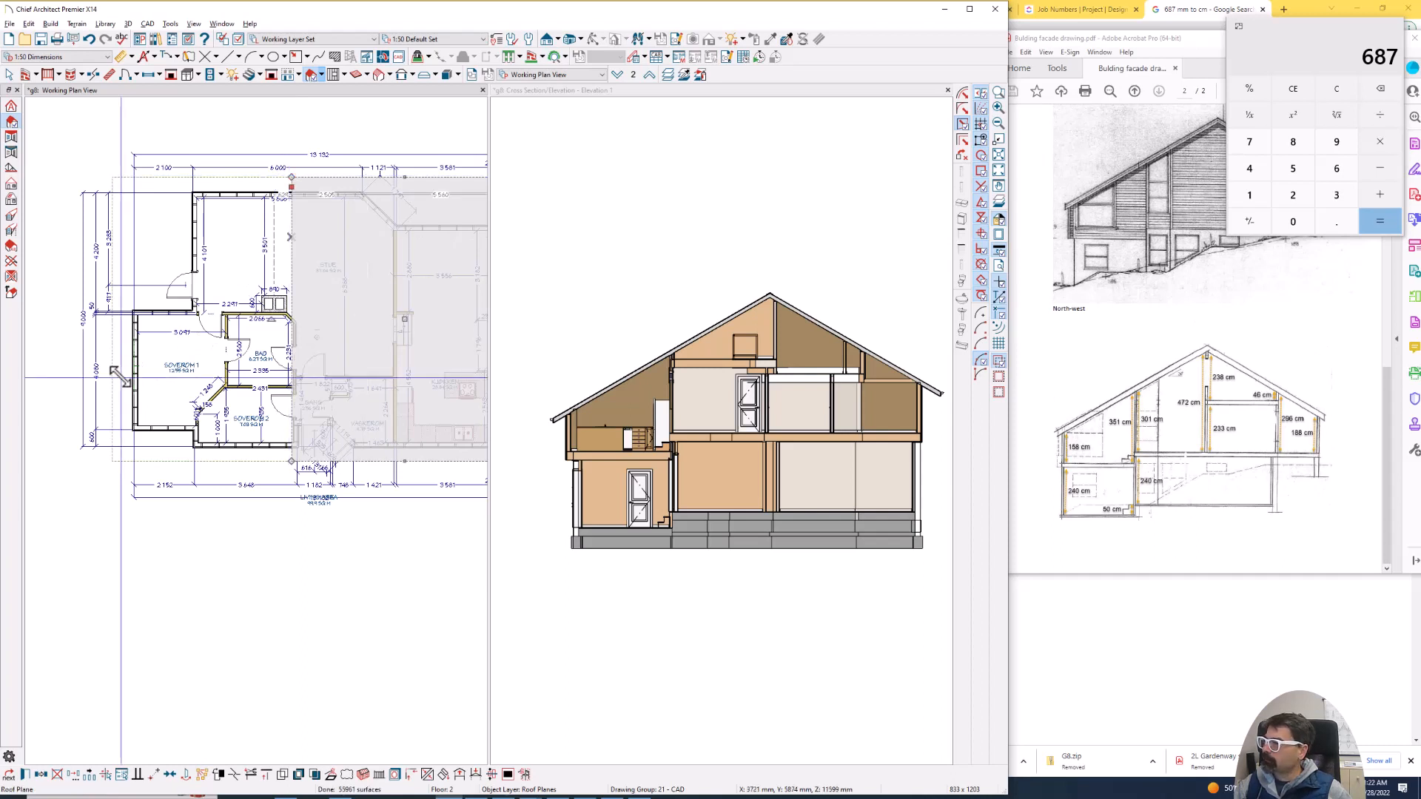
scroll(119, 377, "down", 1)
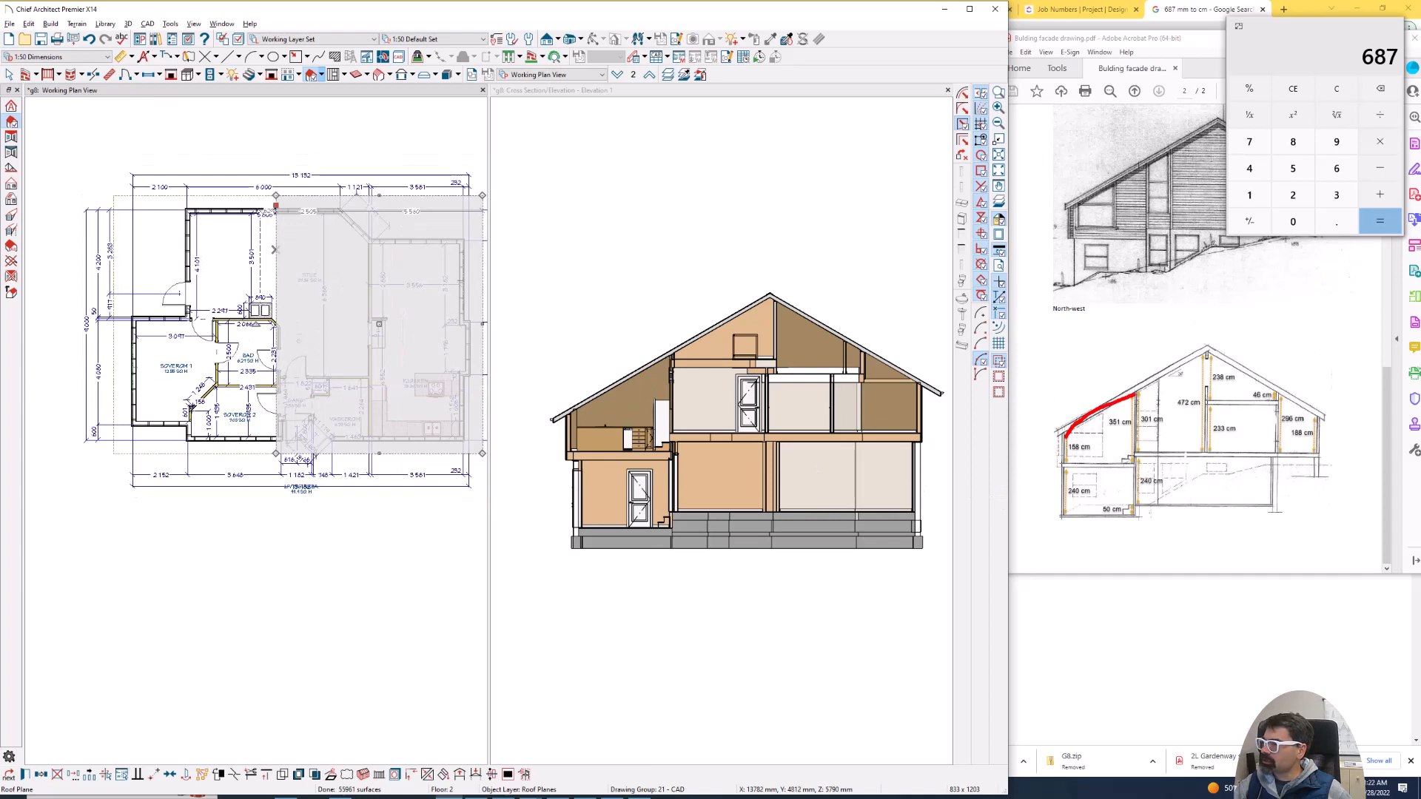
- Set the Kjøkken room's rough ceiling height to 2428 mm in its structure settings
mouse_move(1136, 453)
left_mouse_down()
mouse_move(1086, 463)
mouse_move(1117, 393)
mouse_move(1134, 390)
left_mouse_up()
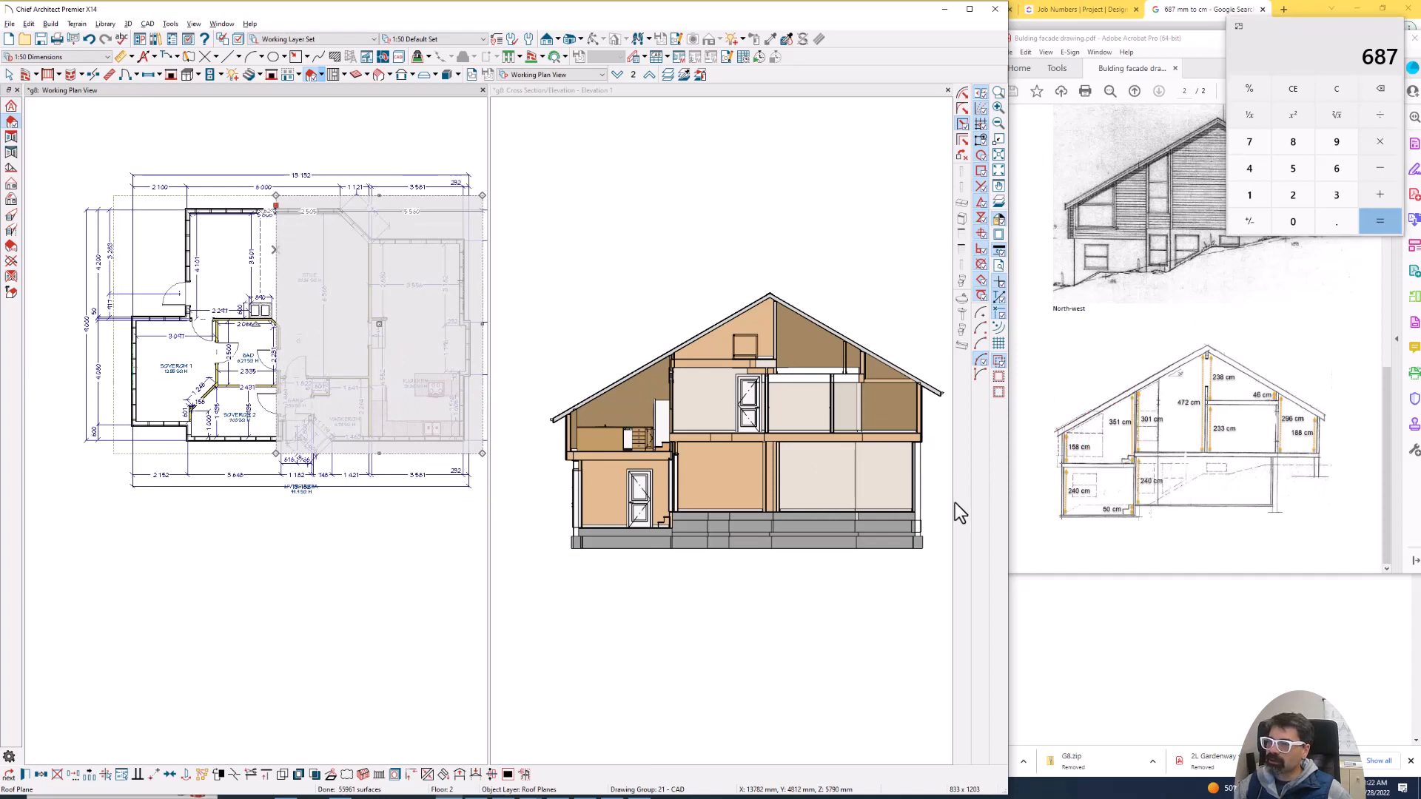
left_click(402, 341)
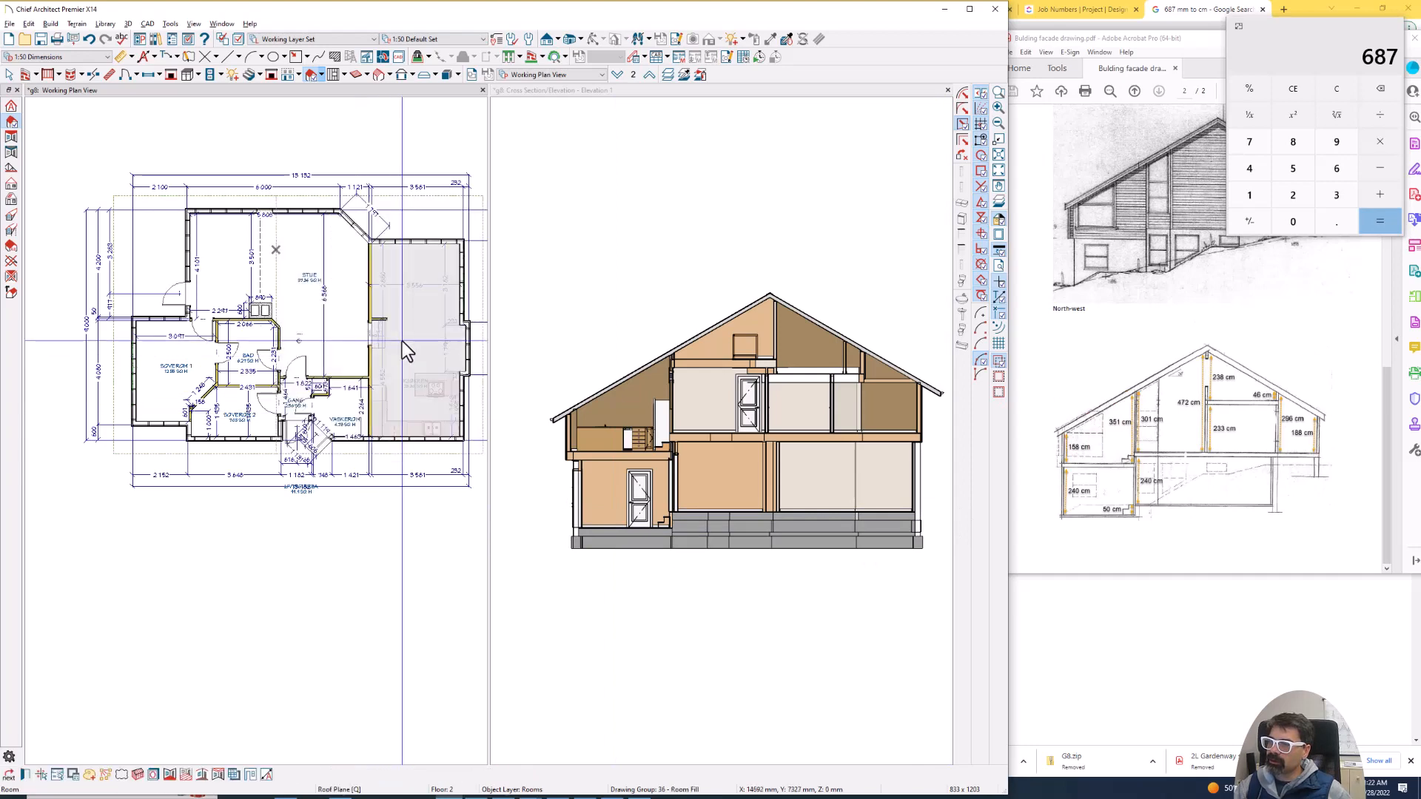
double_click(402, 340)
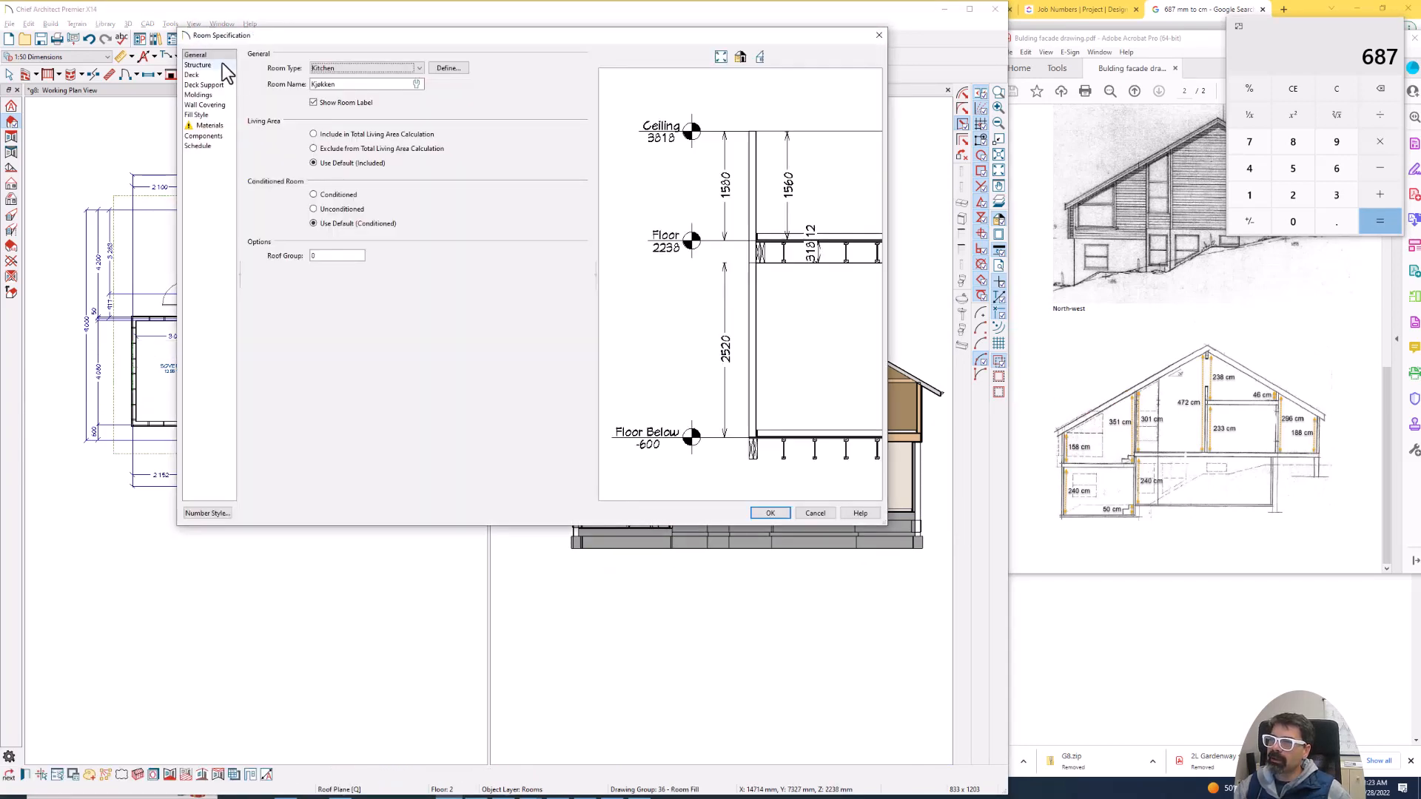
left_click(221, 64)
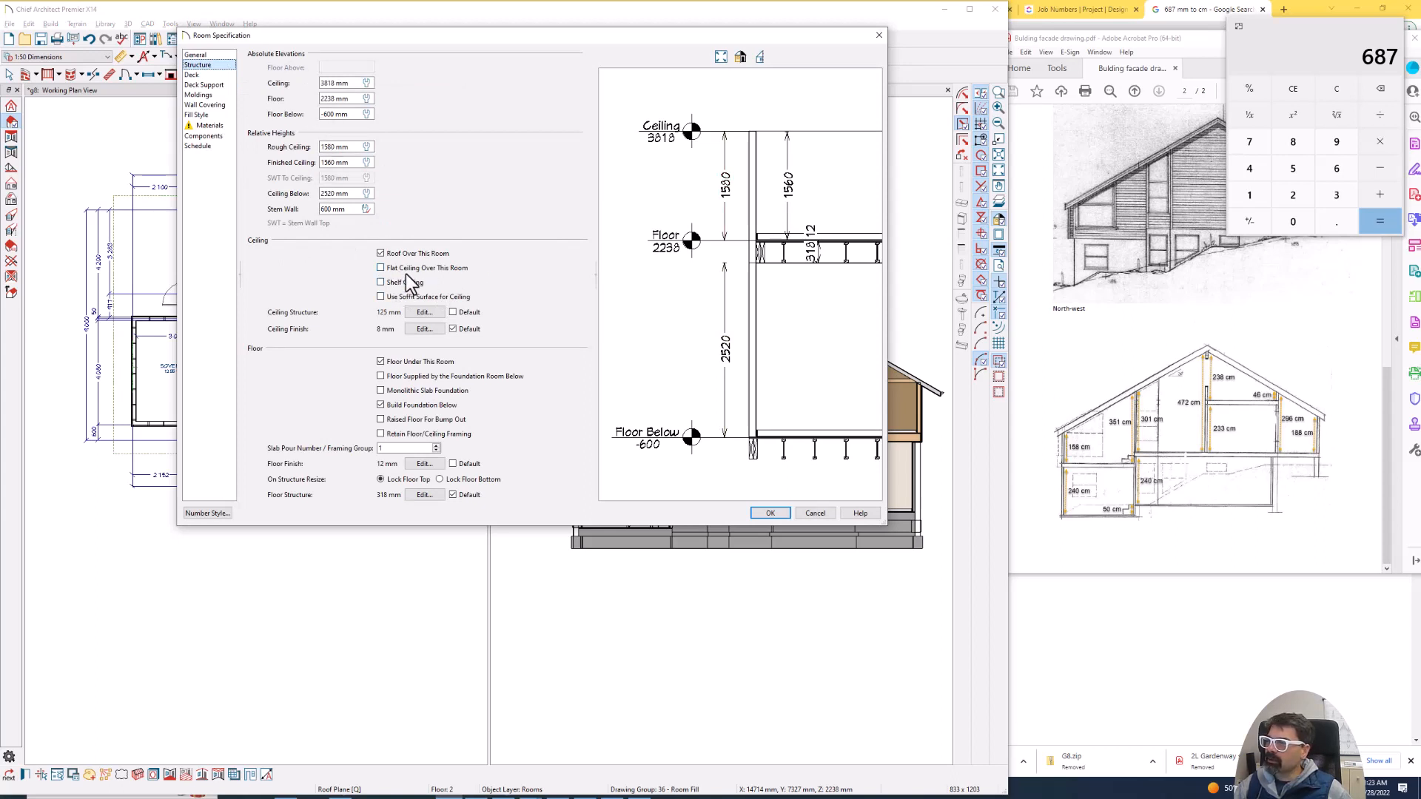
double_click(328, 147)
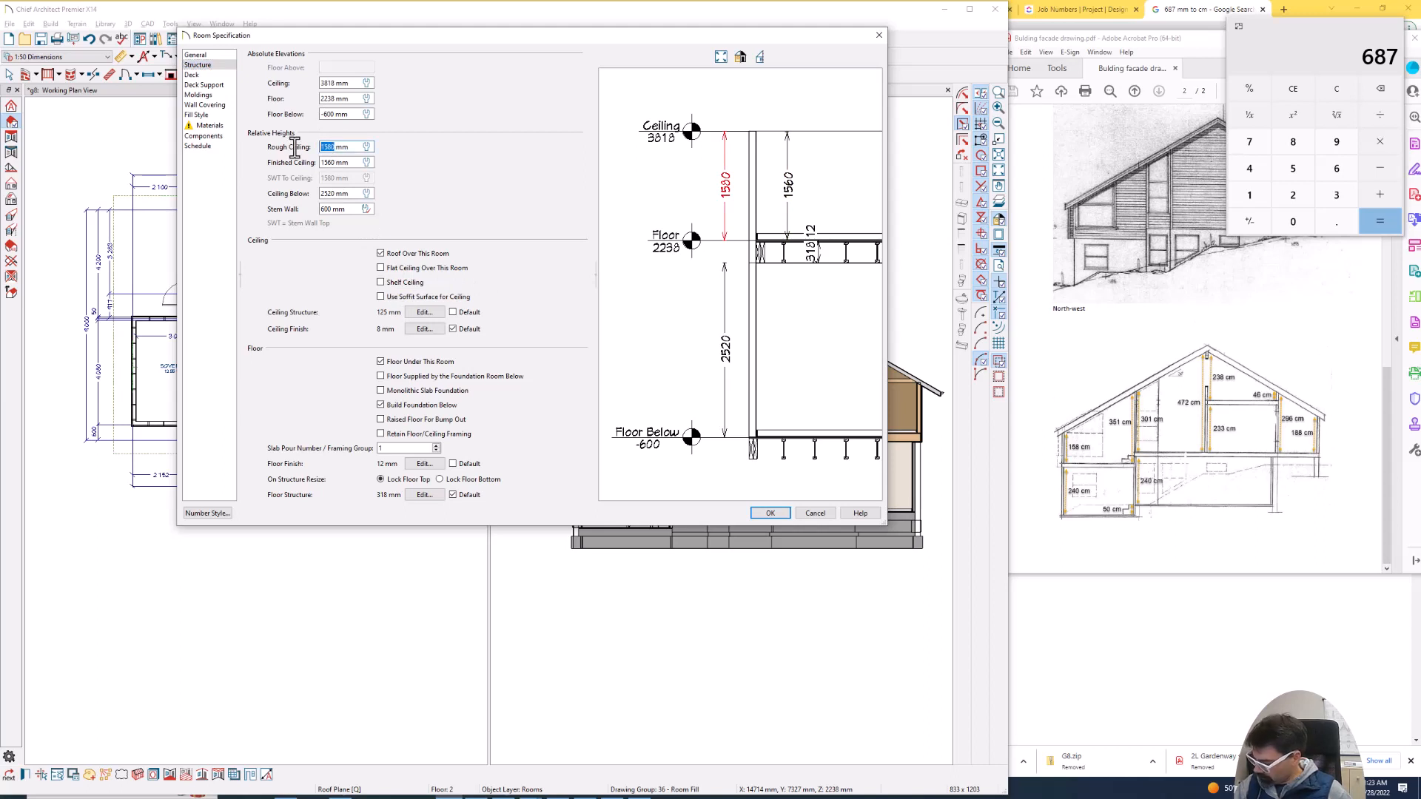
type("2428")
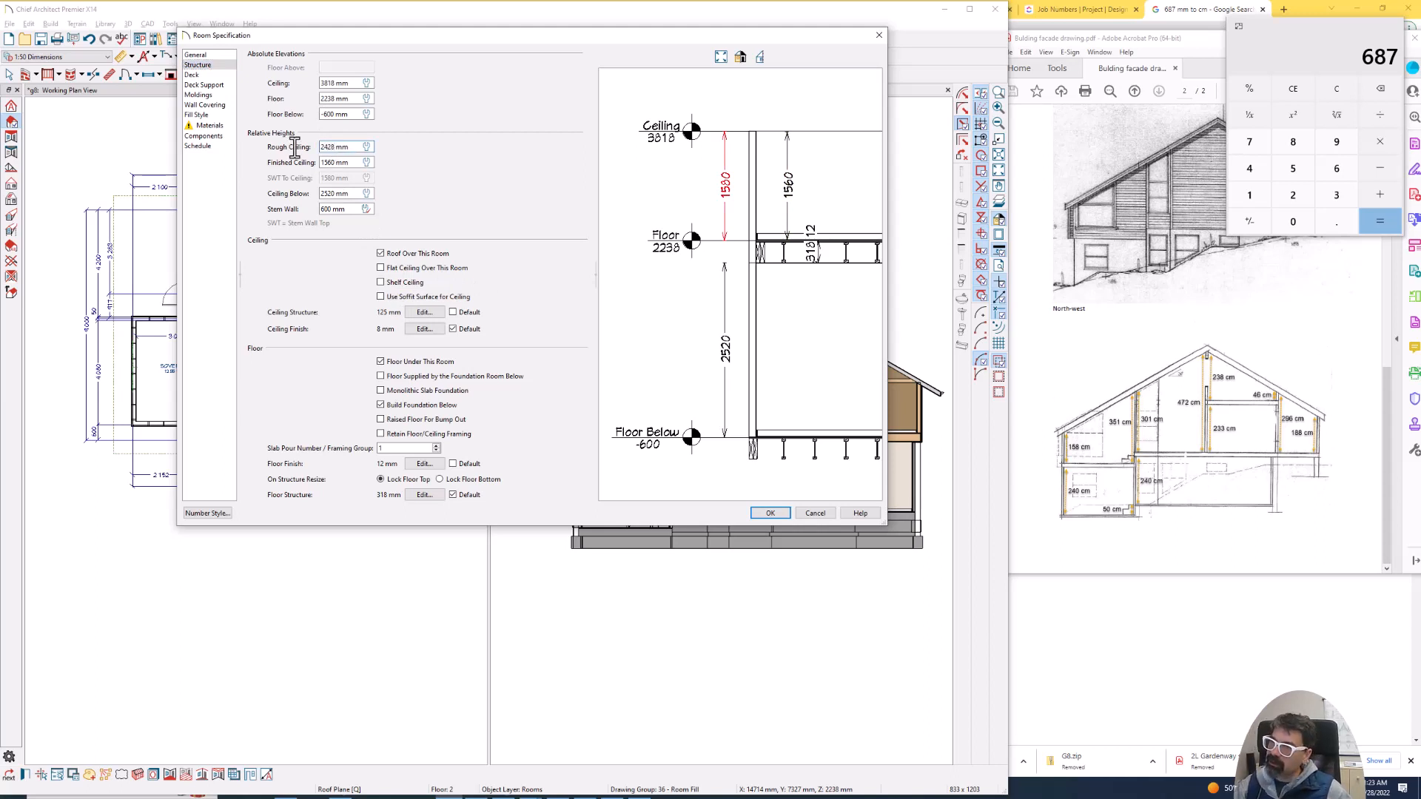
key("Tab")
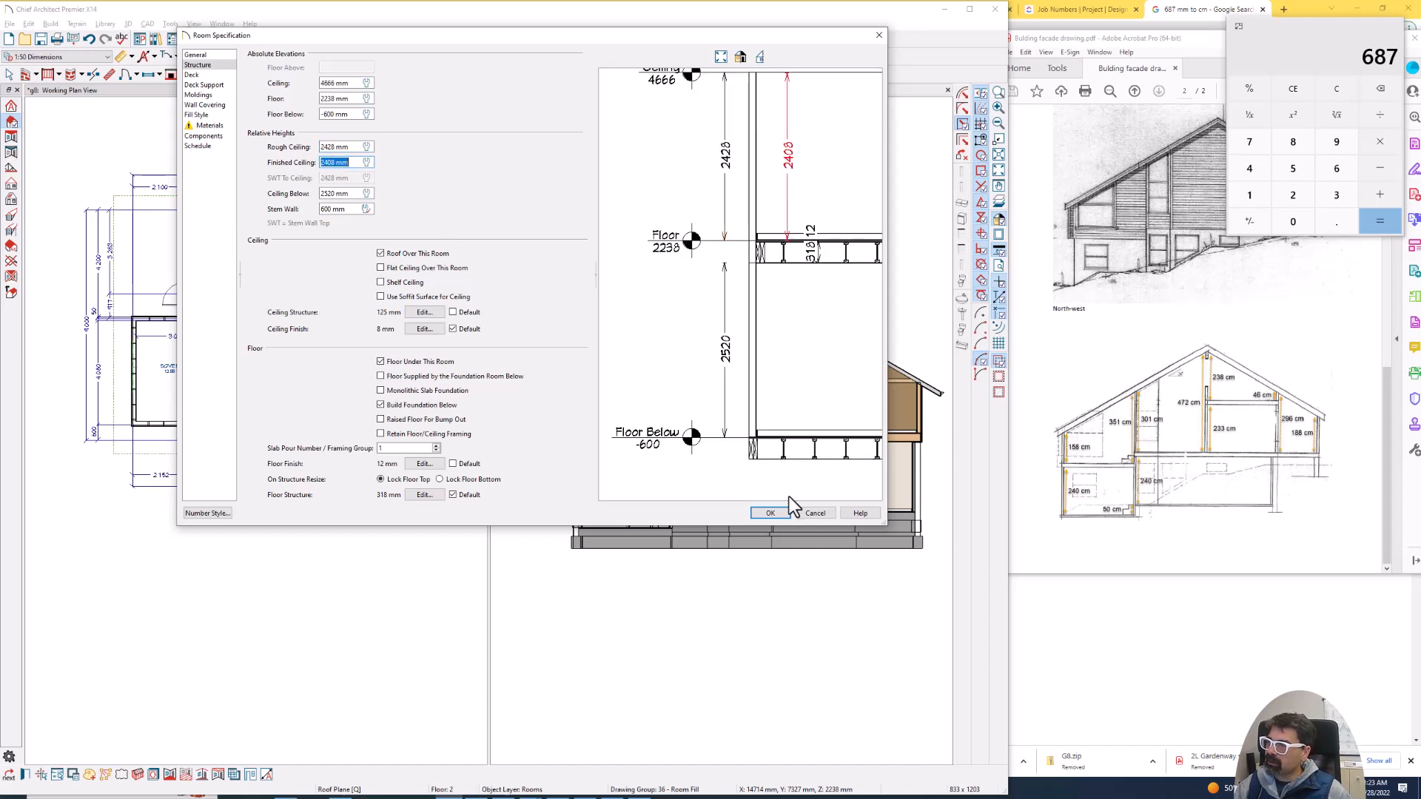
left_click(770, 513)
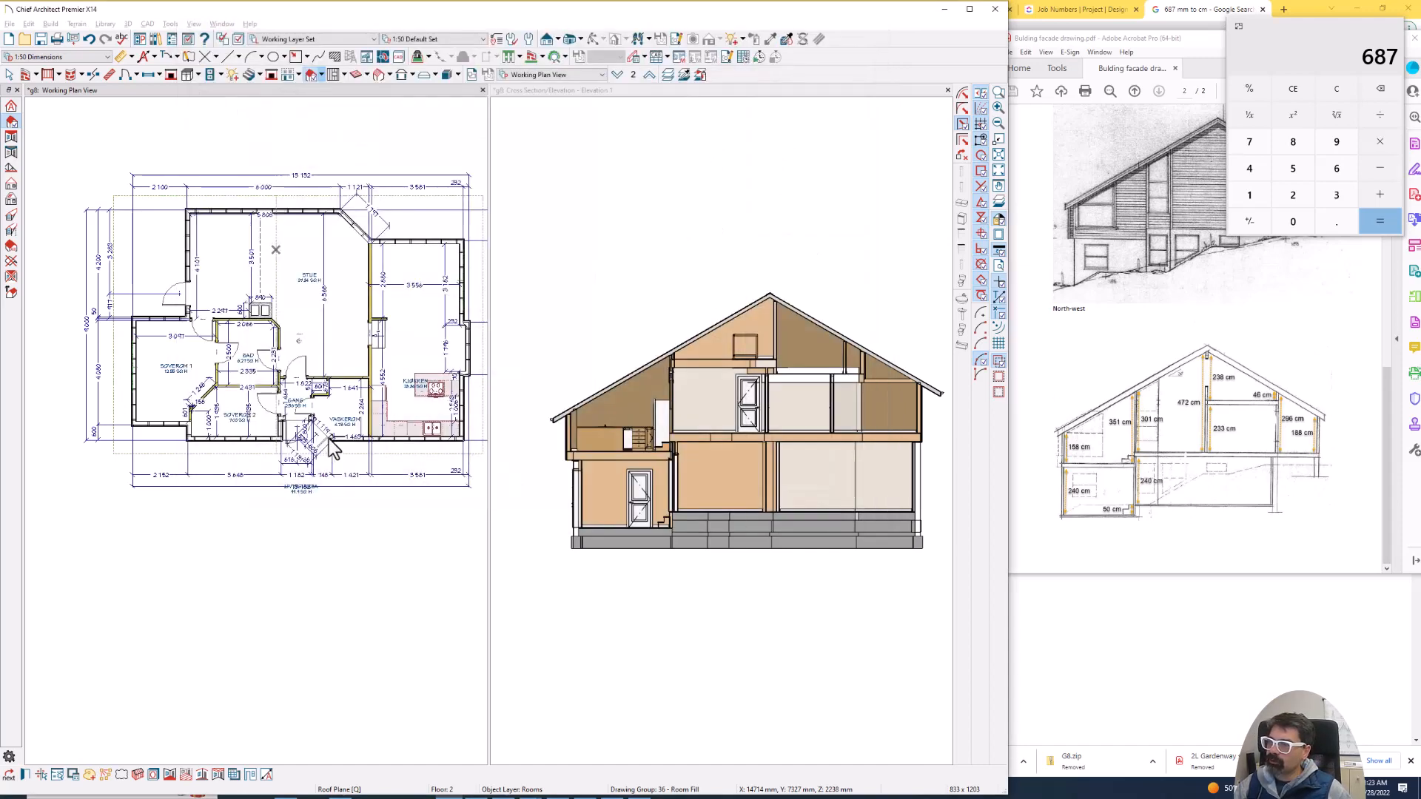
key("ctrl+2")
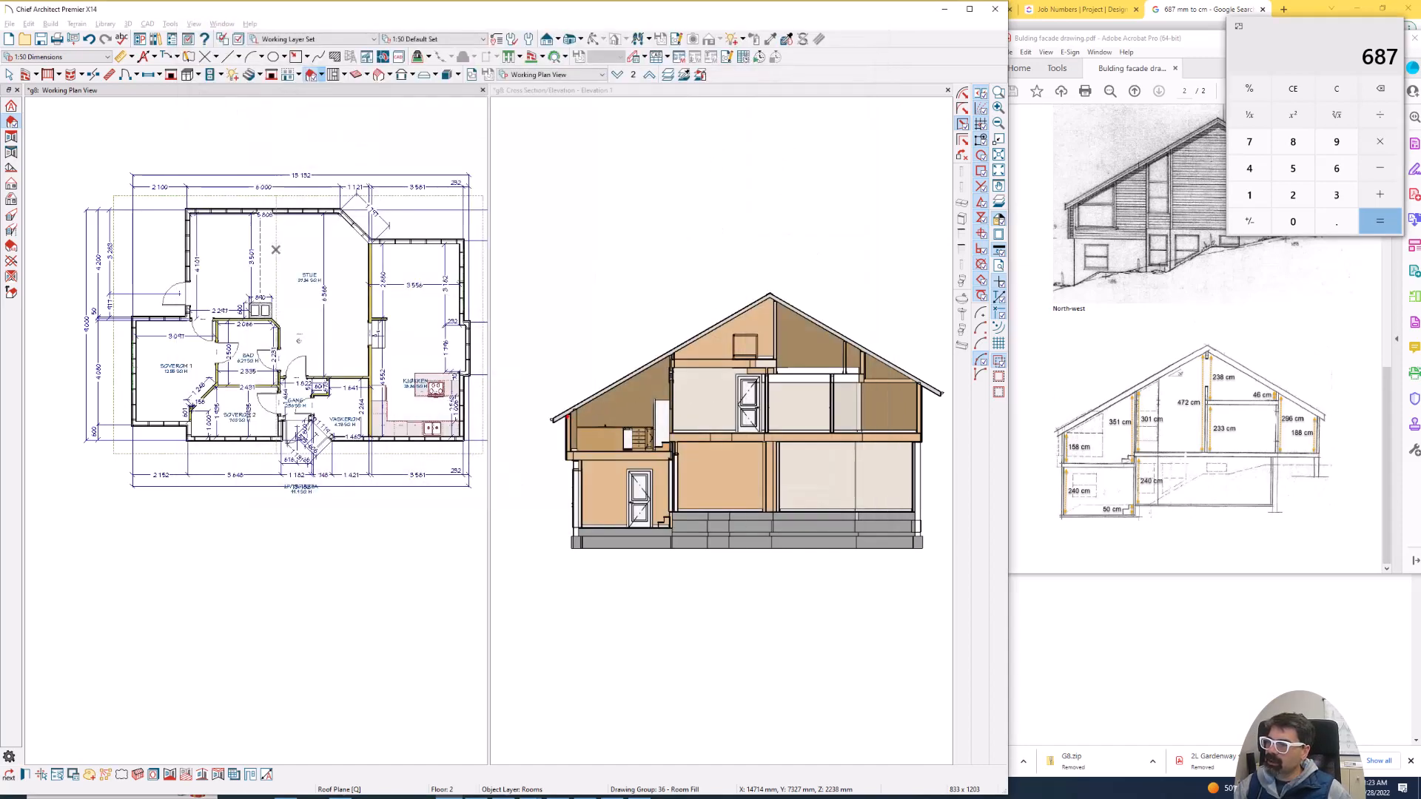
left_click_drag(568, 417, 569, 446)
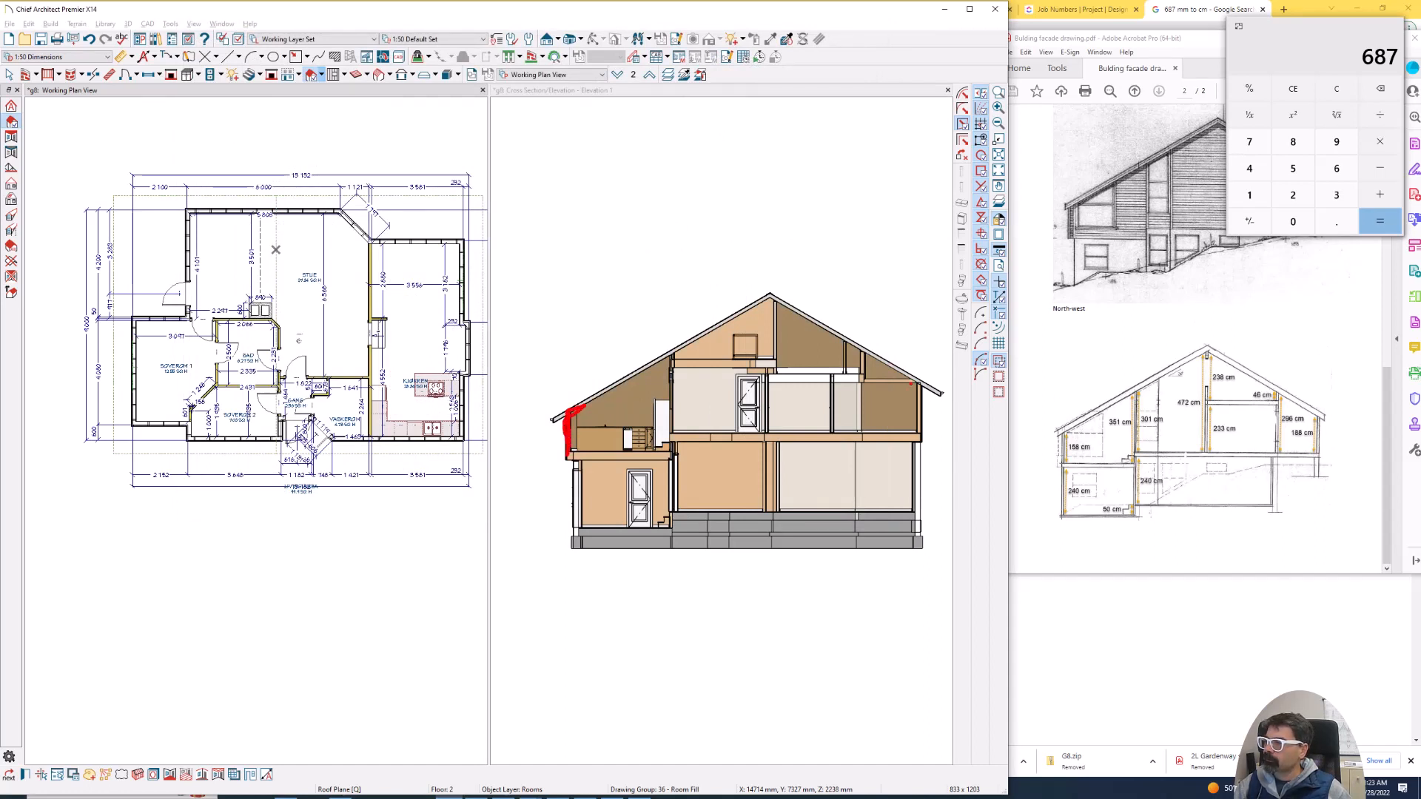
left_click_drag(918, 375, 823, 373)
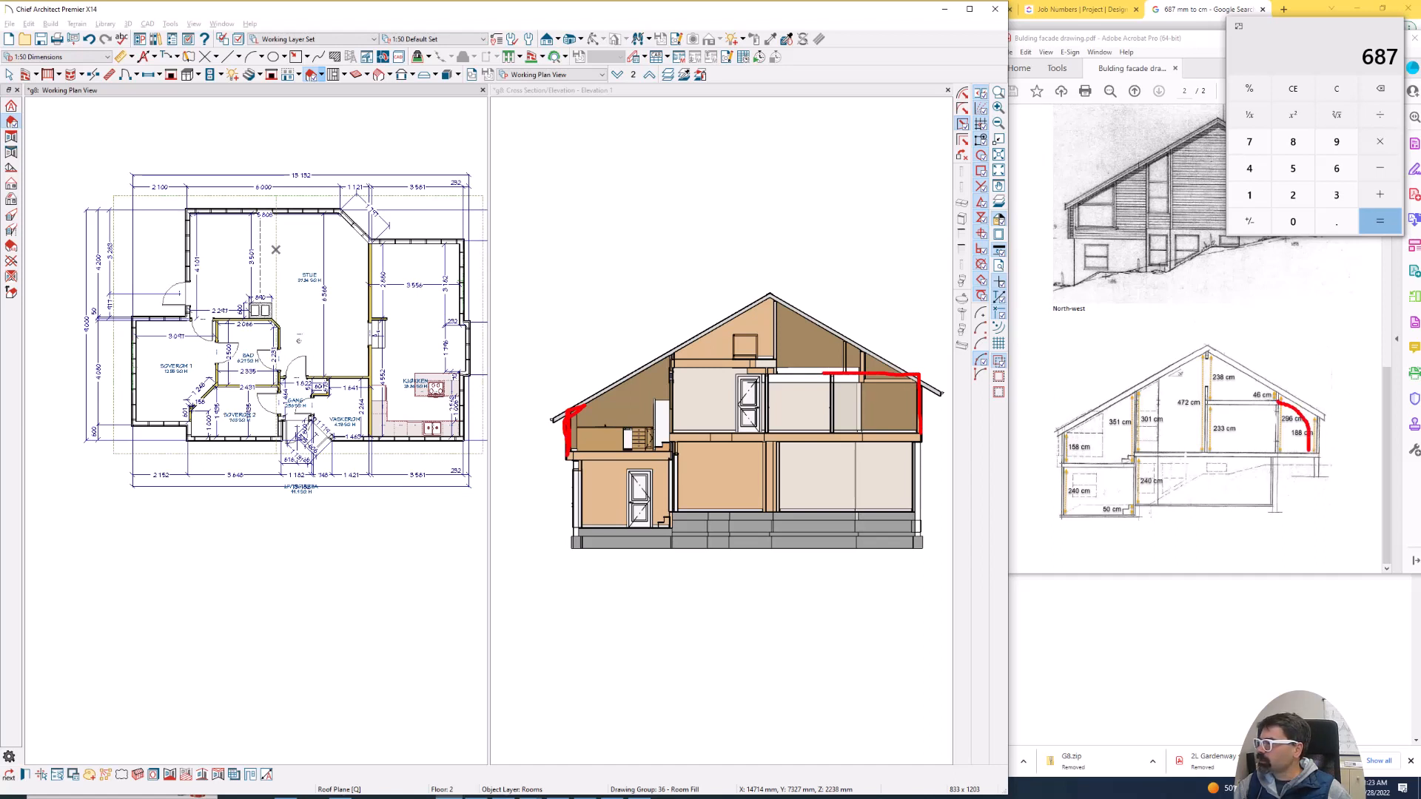
mouse_move(1280, 409)
left_mouse_down()
mouse_move(1283, 449)
mouse_move(1264, 400)
mouse_move(1206, 449)
left_mouse_up()
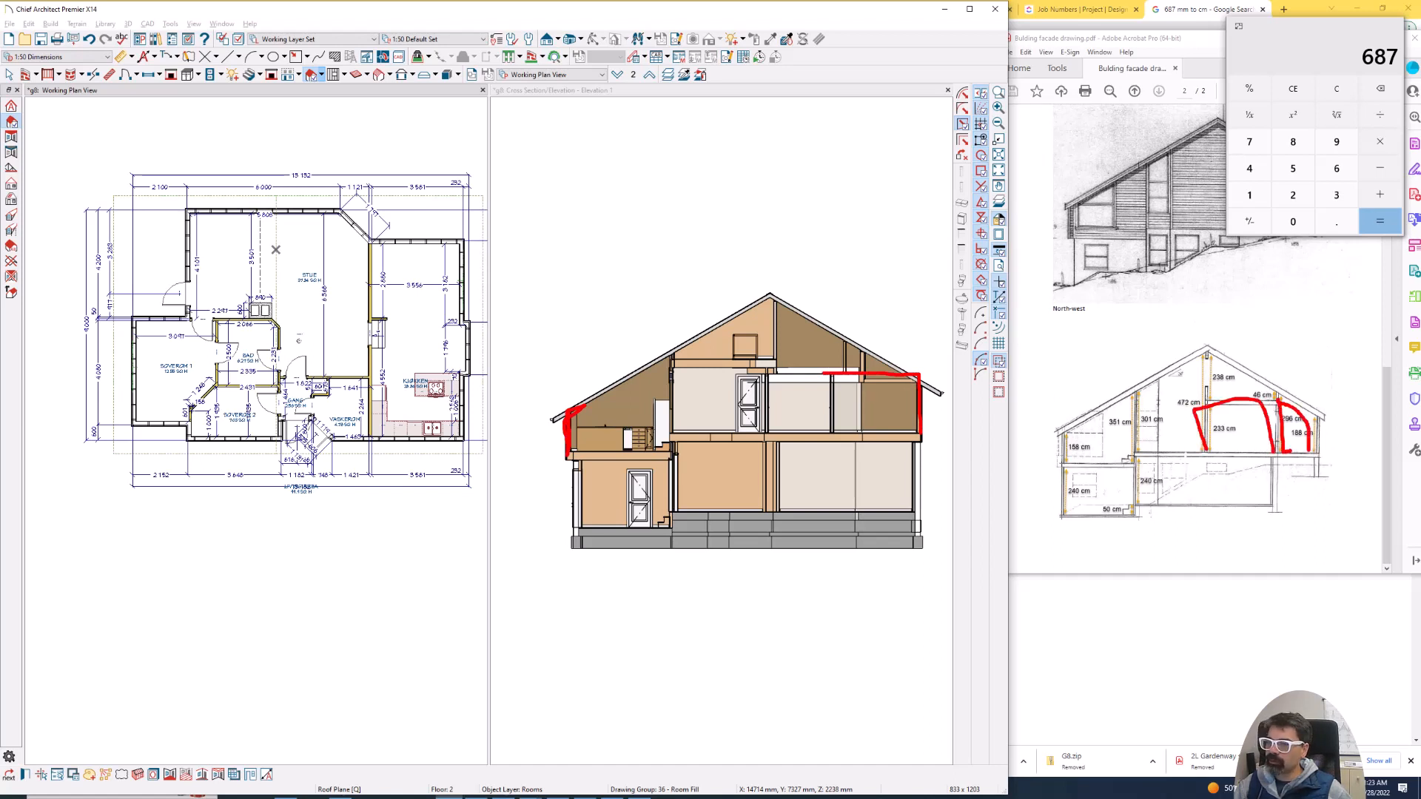
left_click_drag(221, 406, 236, 412)
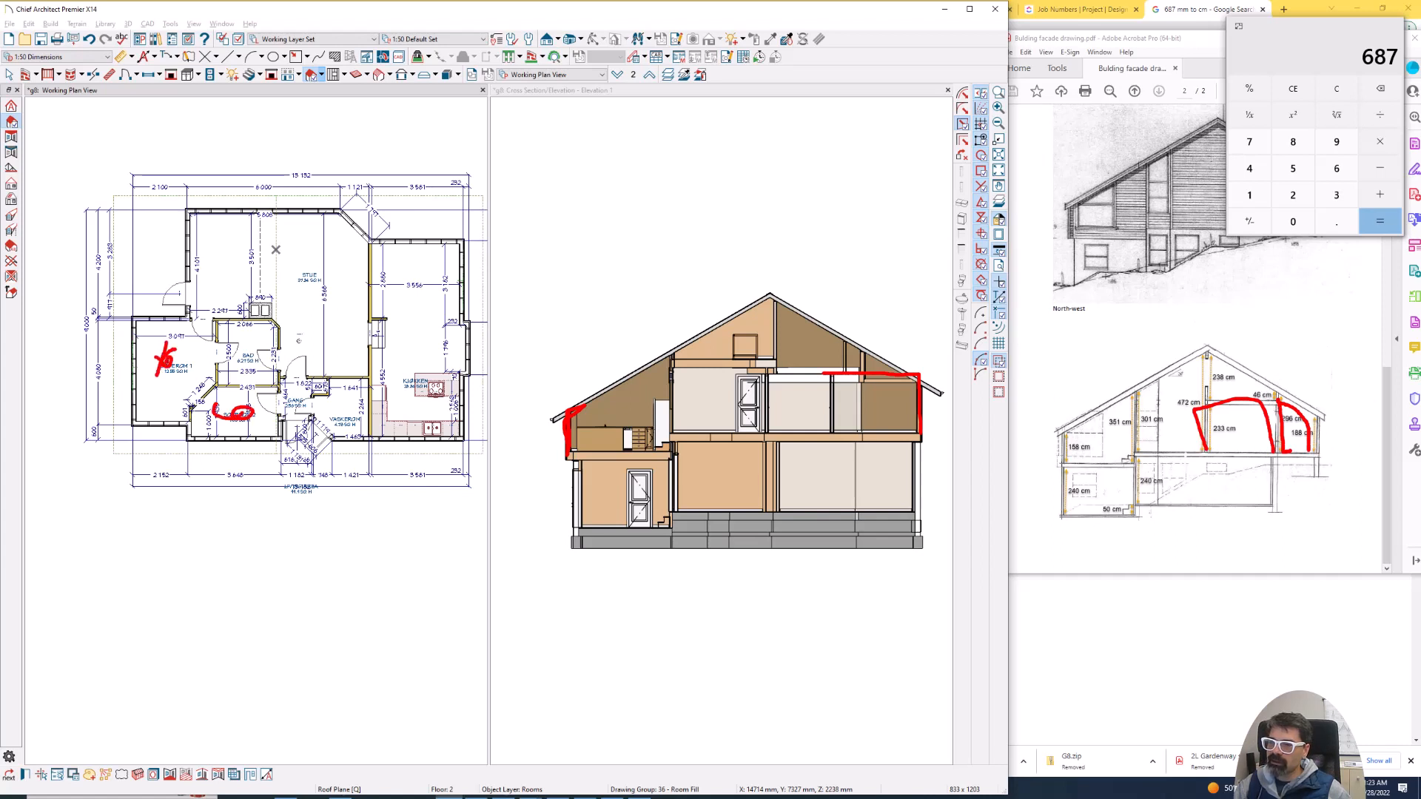
left_click_drag(233, 341, 264, 323)
key("Escape")
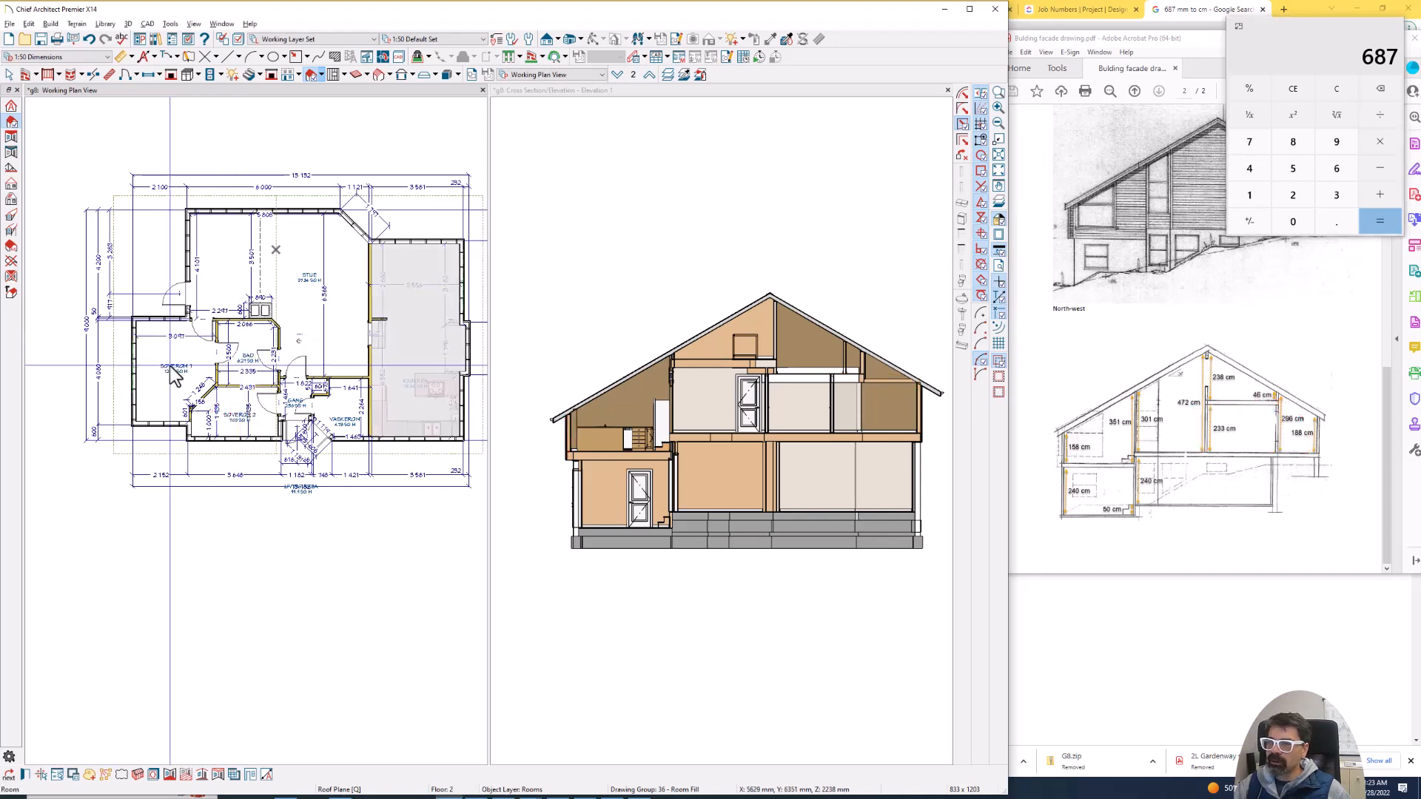
scroll(210, 370, "up", 5)
scroll(210, 368, "down", 8)
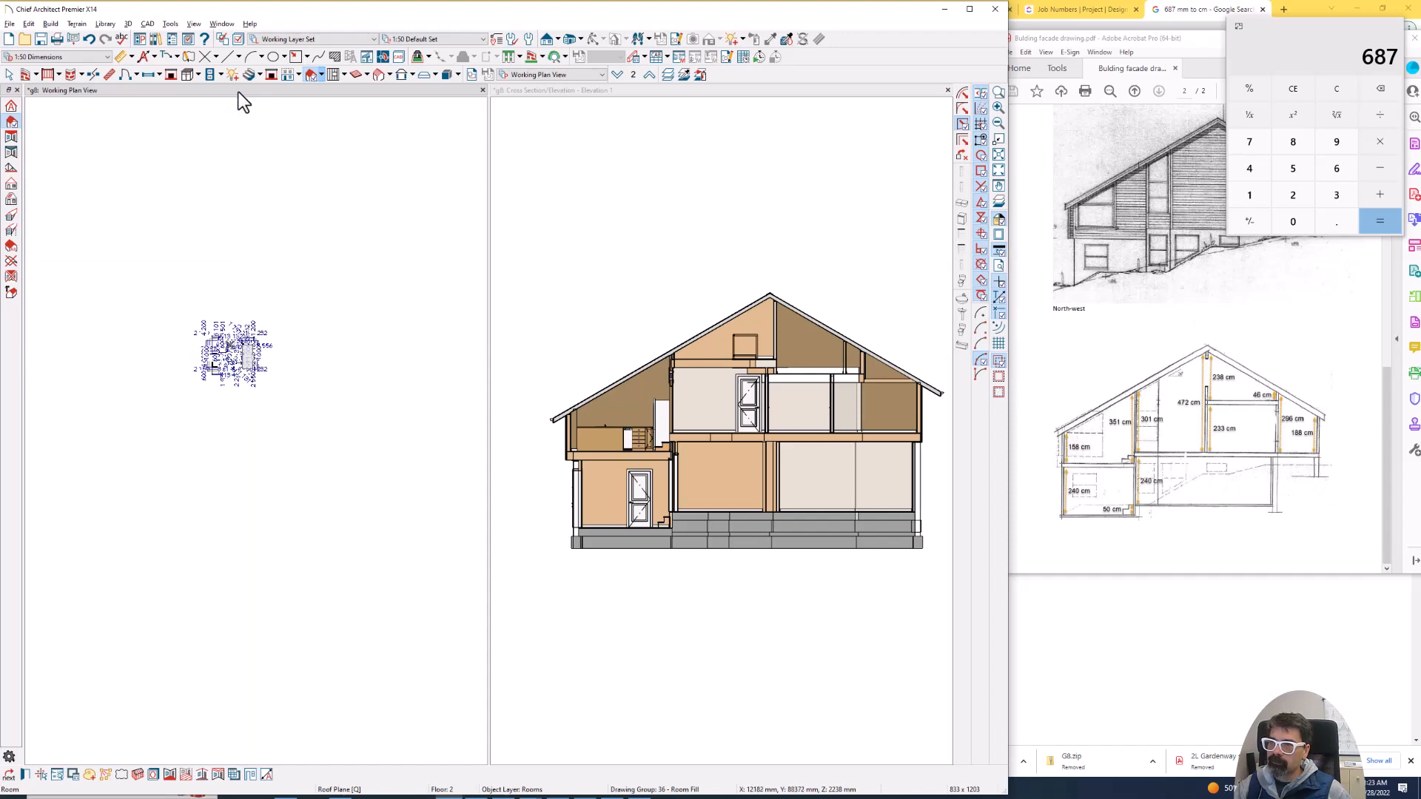
scroll(233, 358, "up", 4)
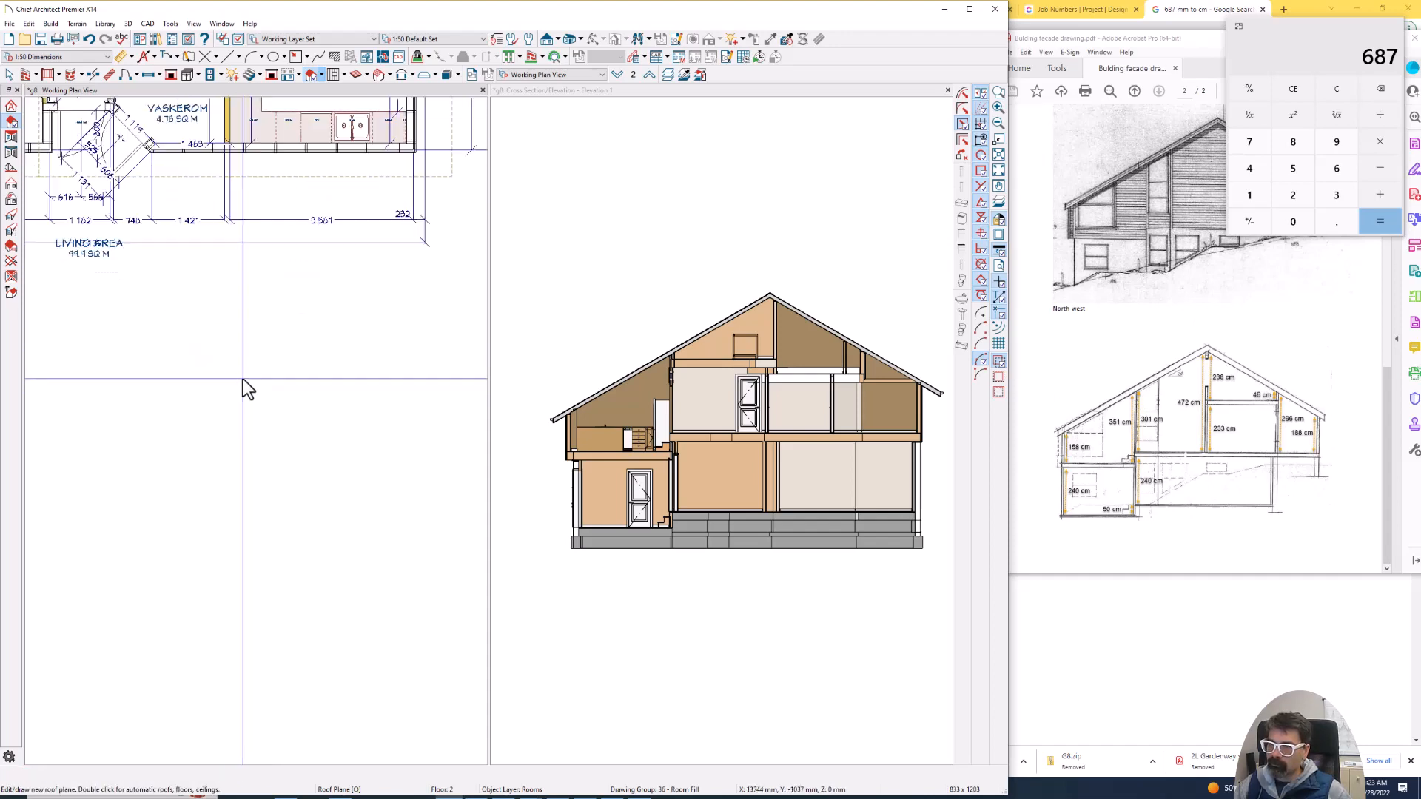
middle_click_drag(233, 348, 286, 524)
scroll(85, 337, "up", 5)
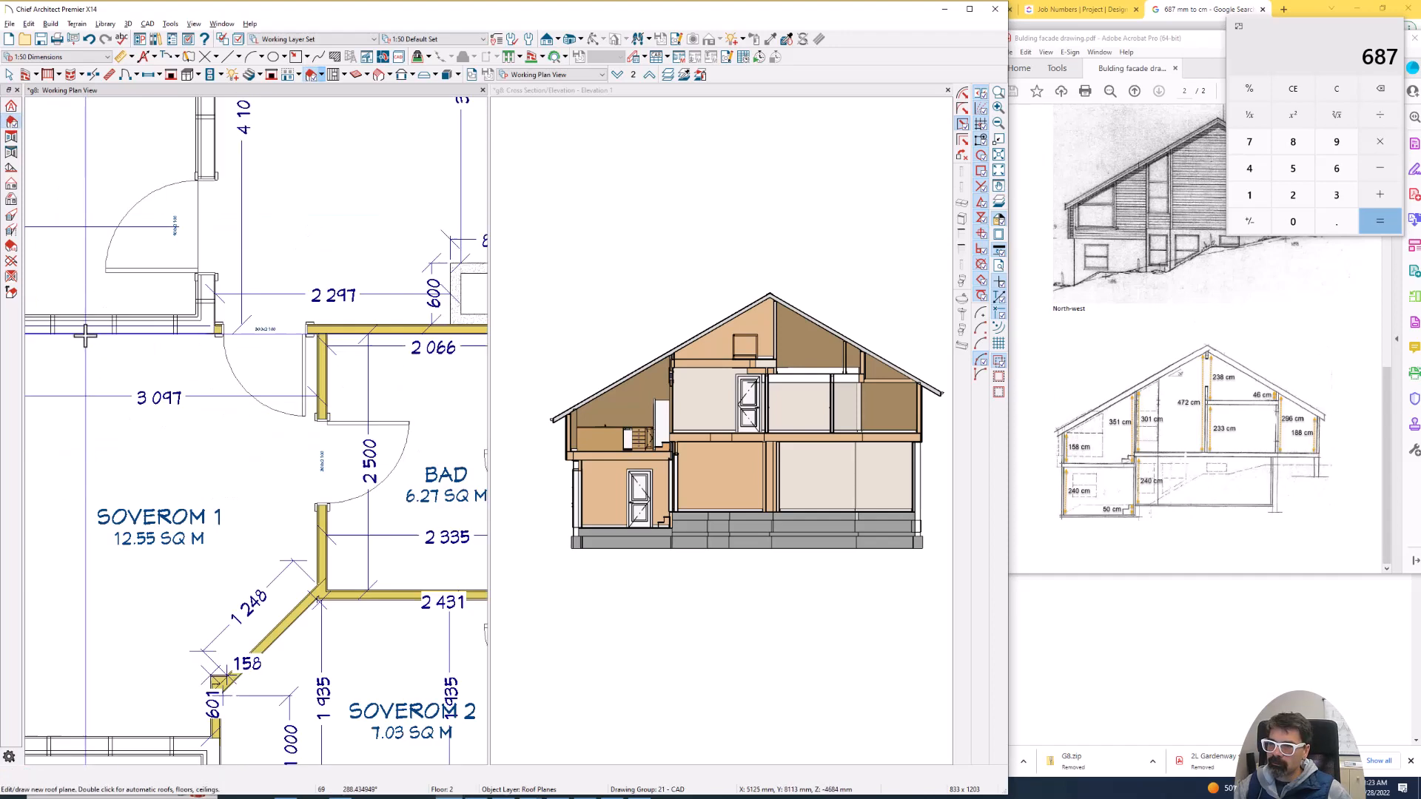
scroll(86, 337, "down", 3)
key("Delete")
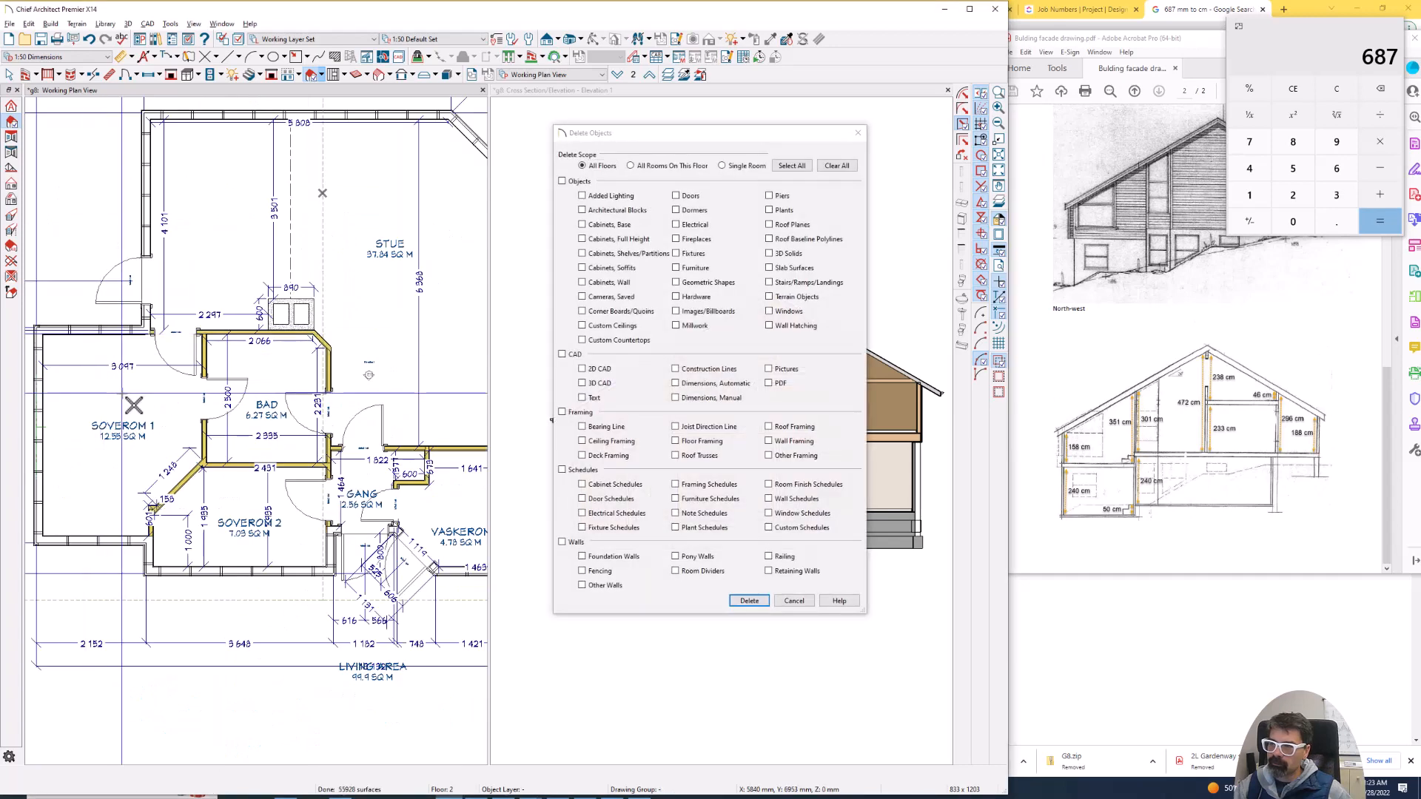
left_click(803, 599)
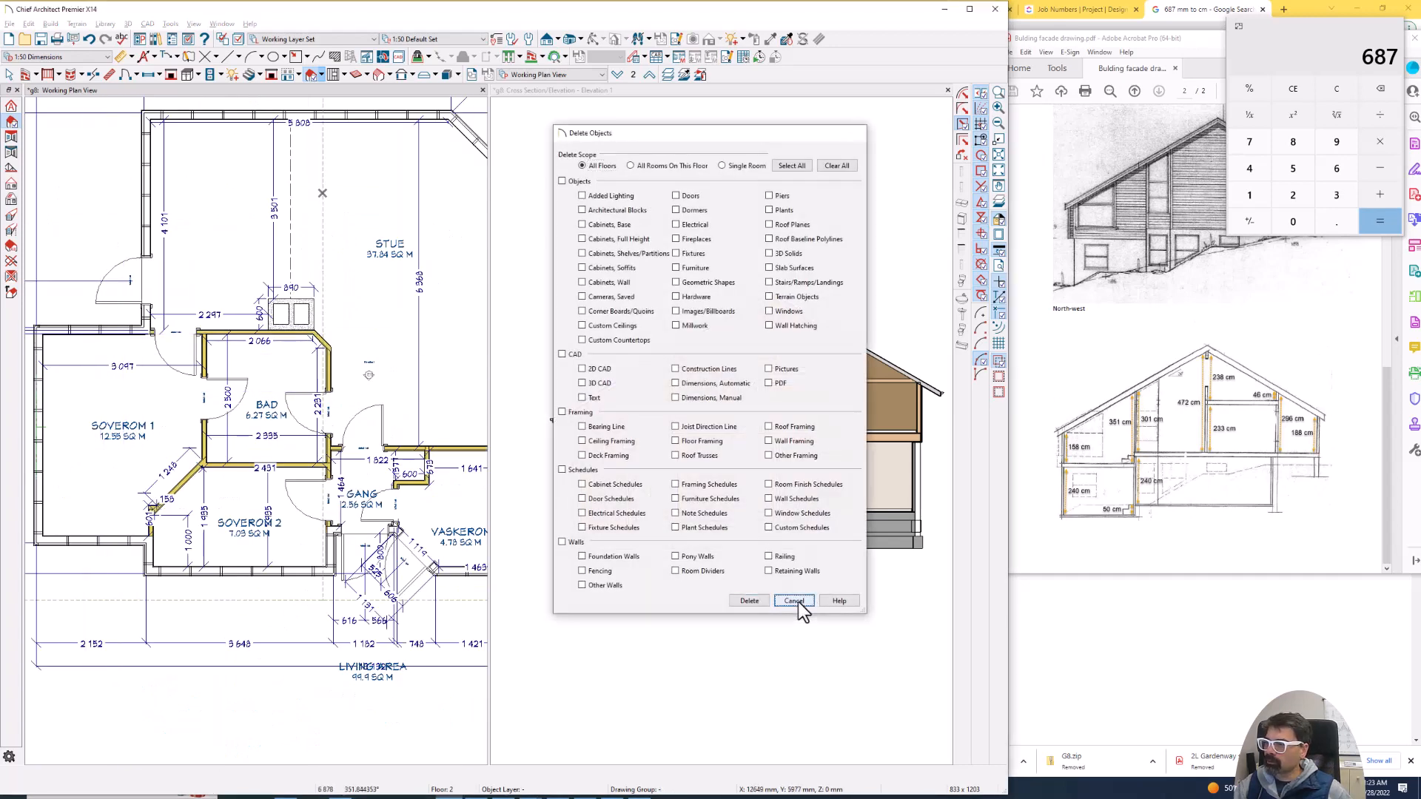
key("Delete")
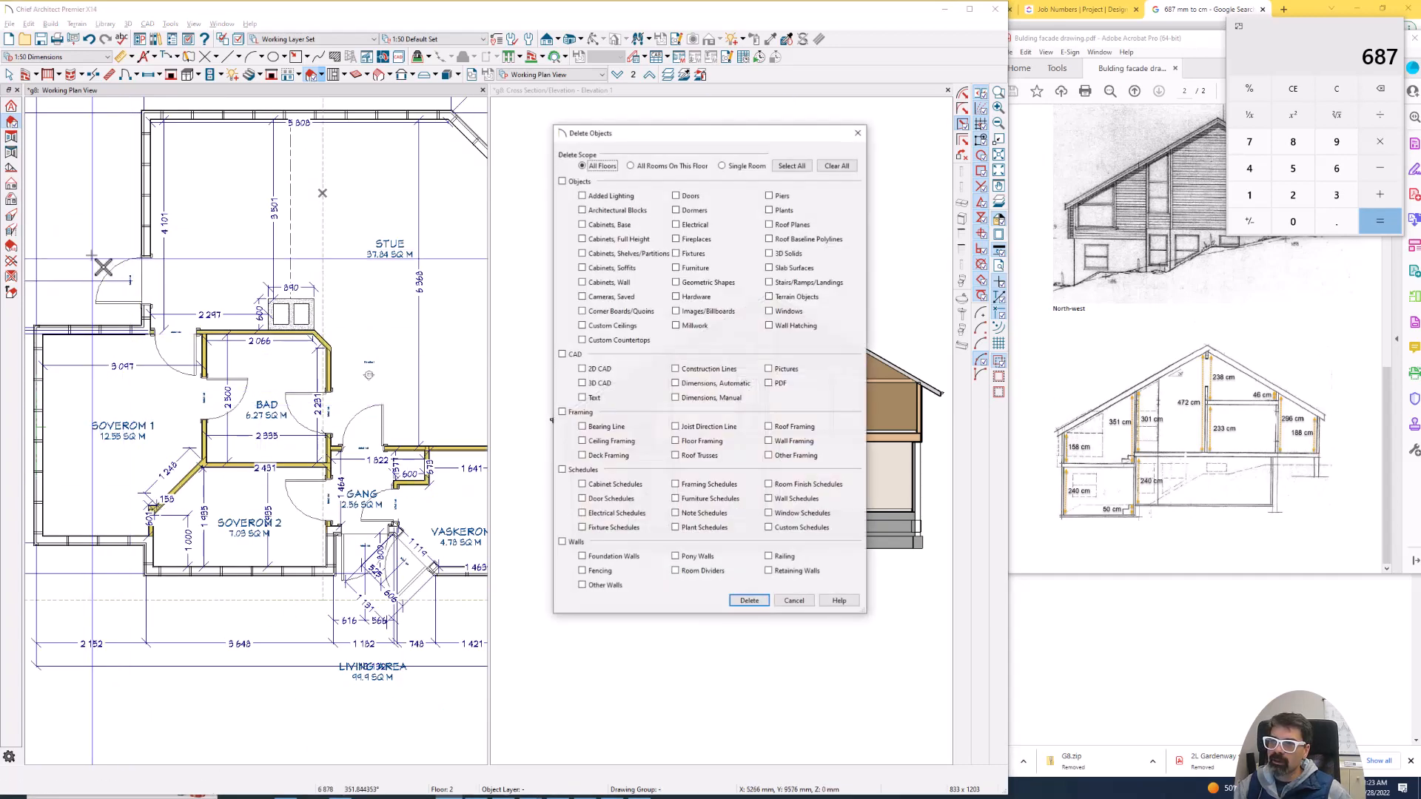
left_click(790, 602)
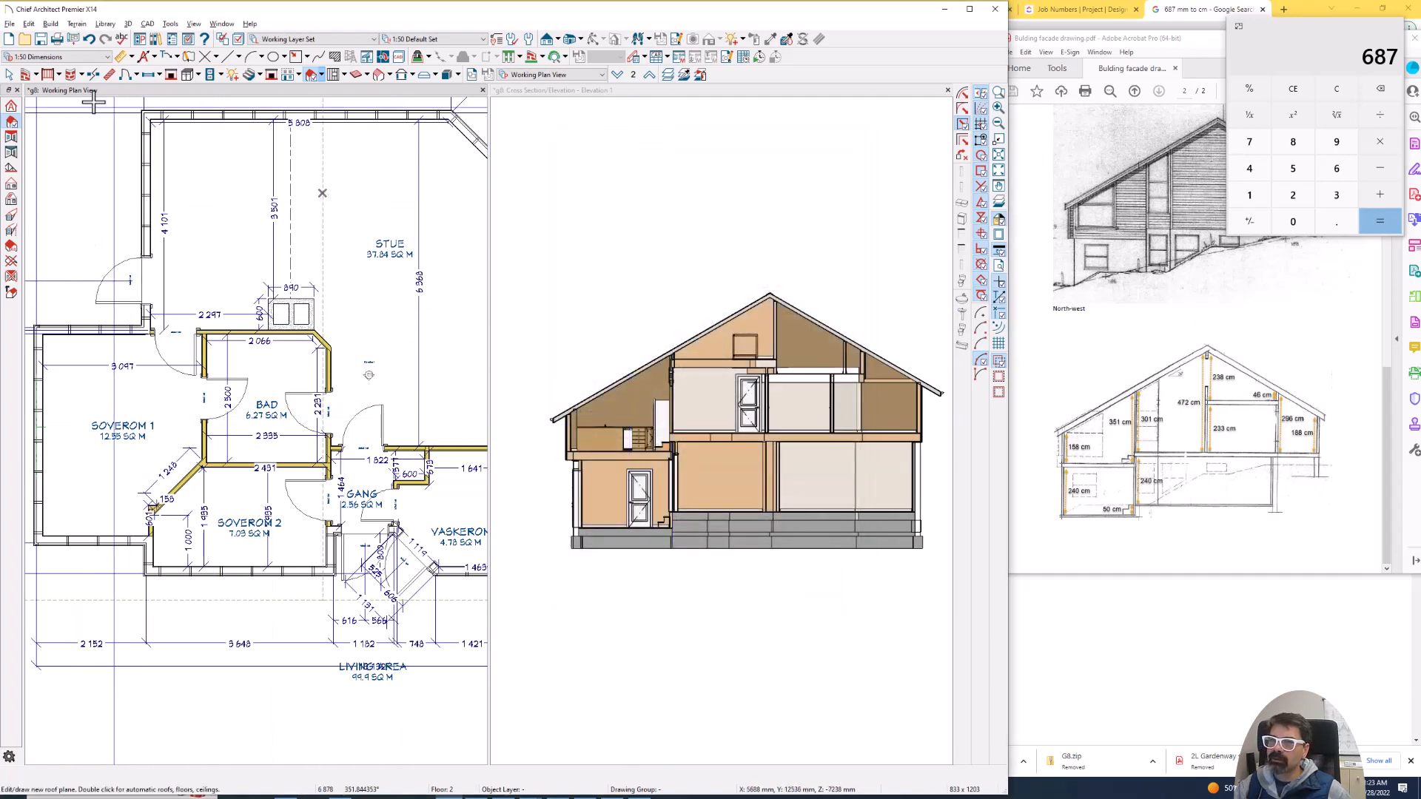
- Turn off the flat ceiling over the Soverom 1 room in its structure settings
left_click(9, 74)
double_click(153, 408)
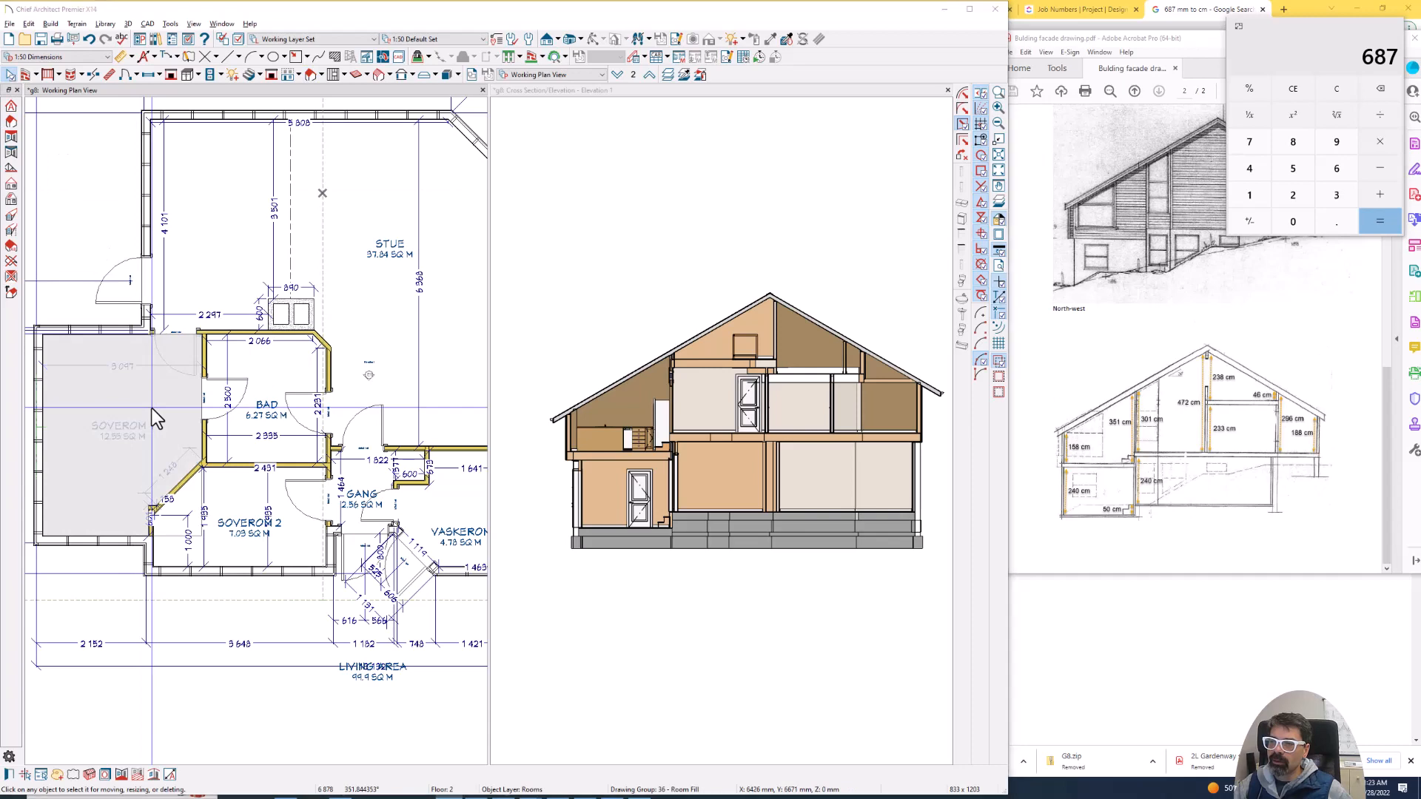
left_click(199, 65)
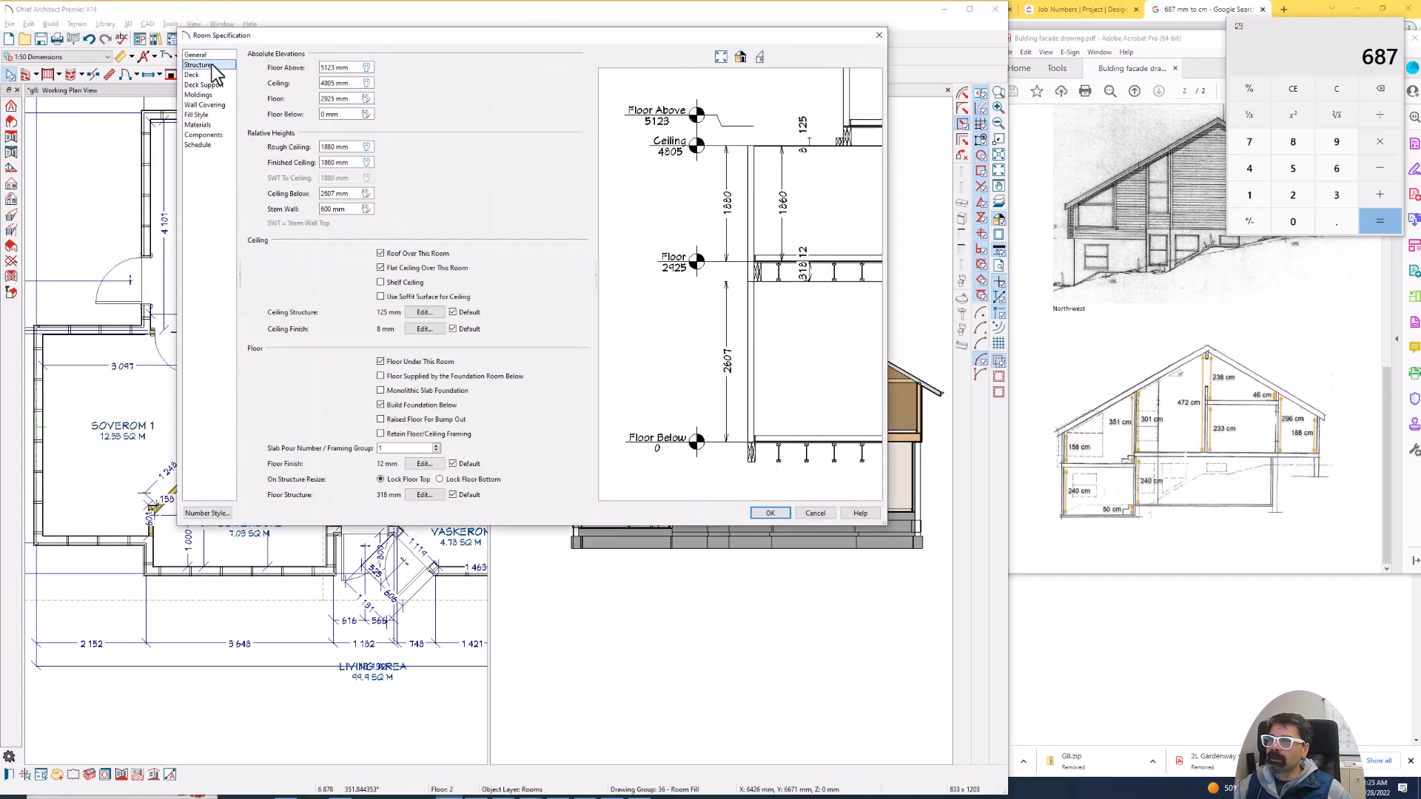
left_click(402, 268)
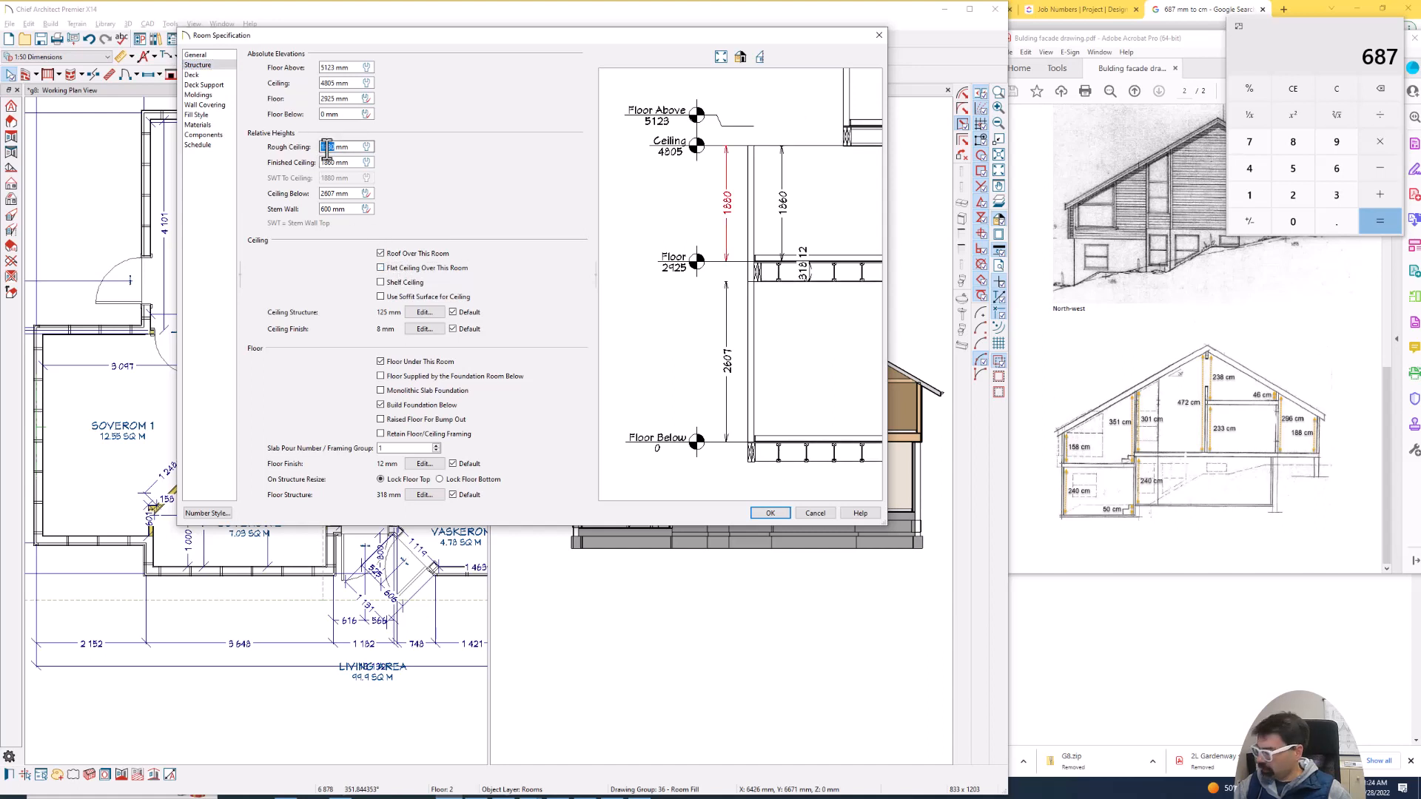
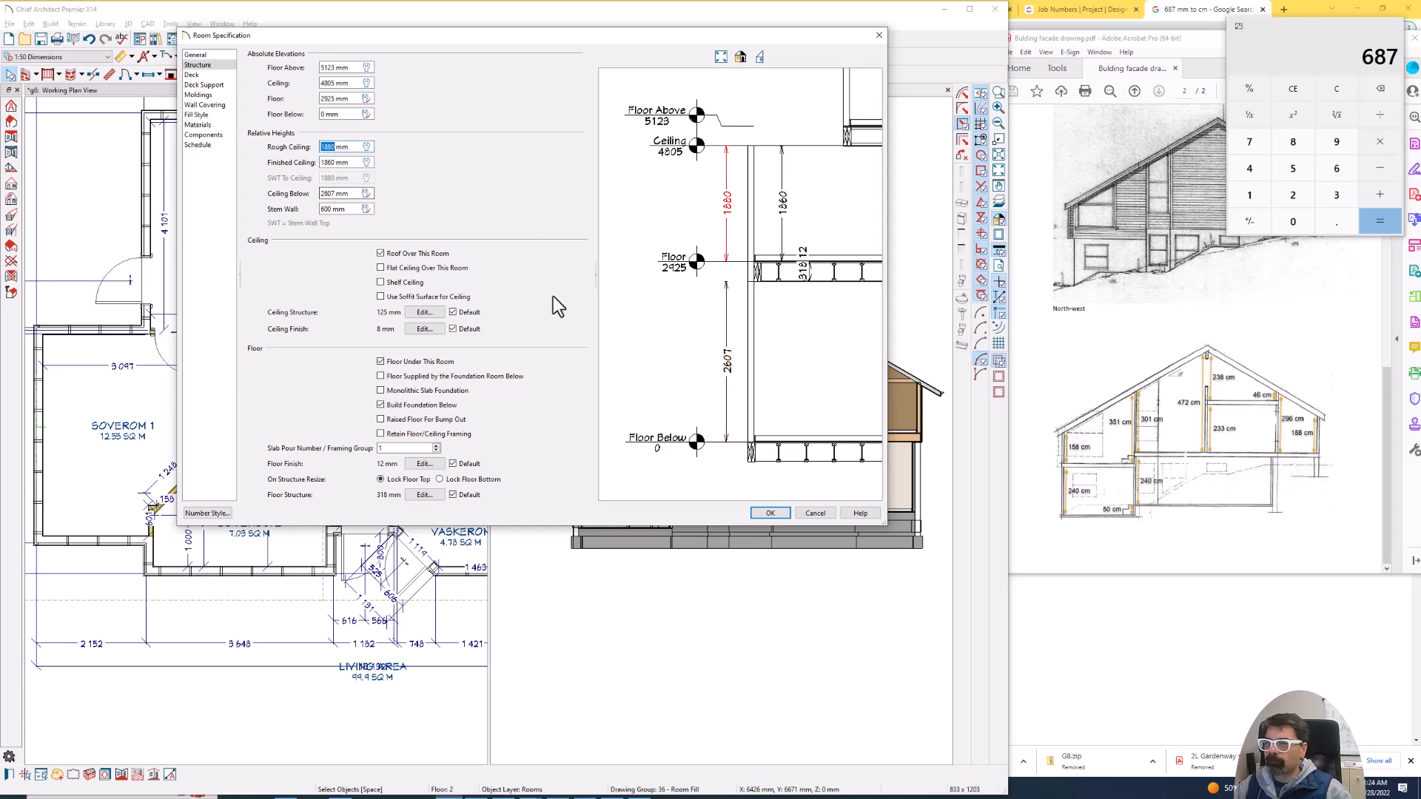
- Set the Soverom 1 room's rough ceiling height to 2428 mm, keeping the flat ceiling over the room
left_click(817, 512)
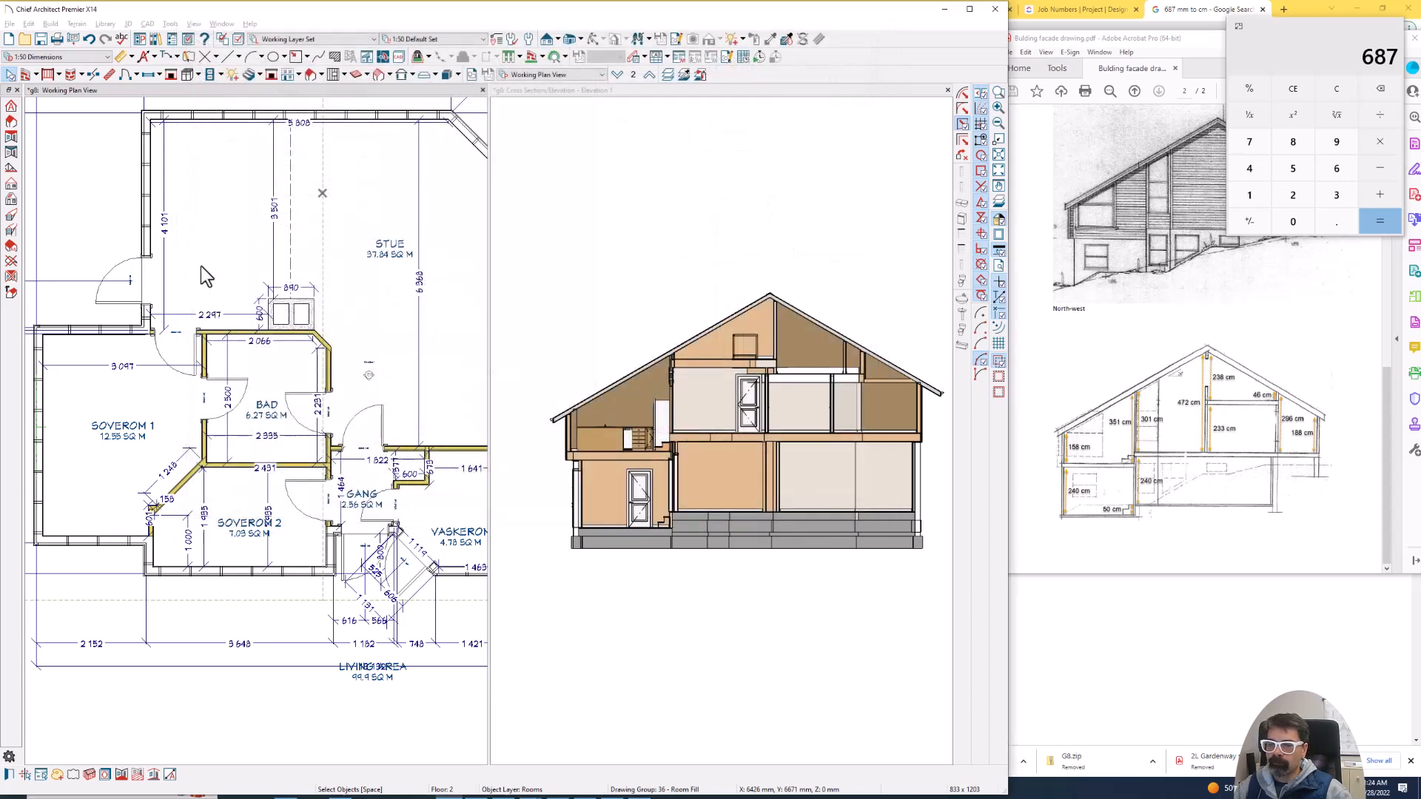
double_click(157, 397)
left_click(198, 65)
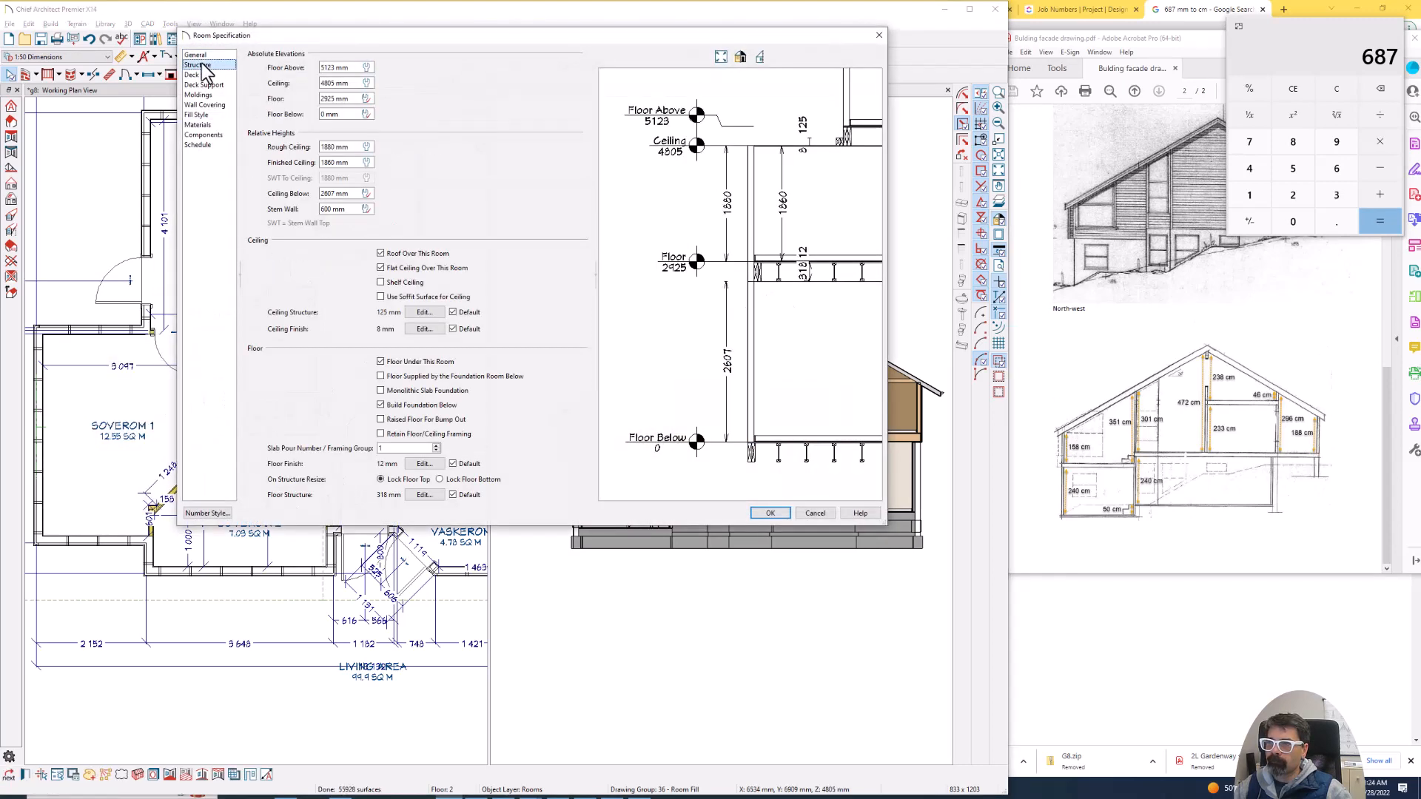
double_click(325, 147)
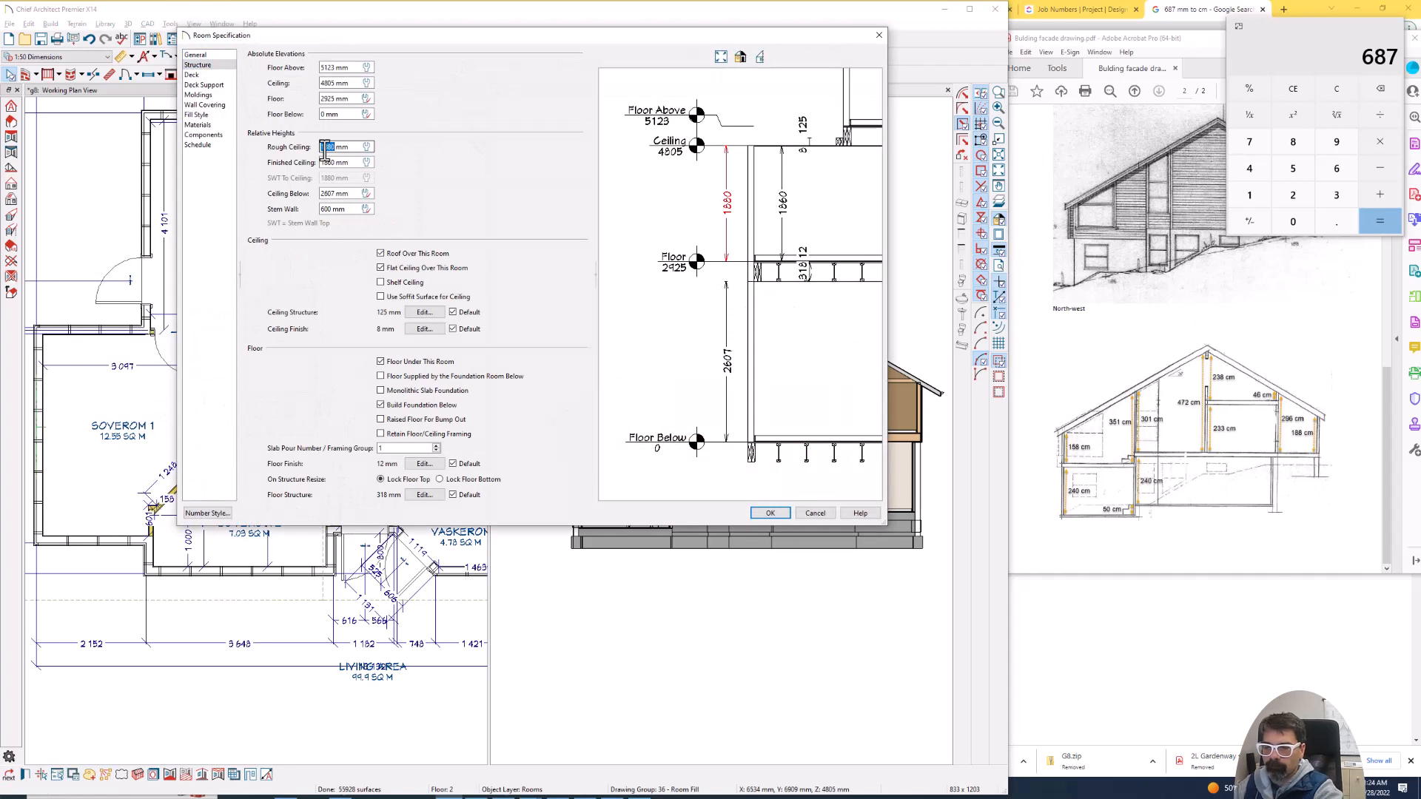
type("428")
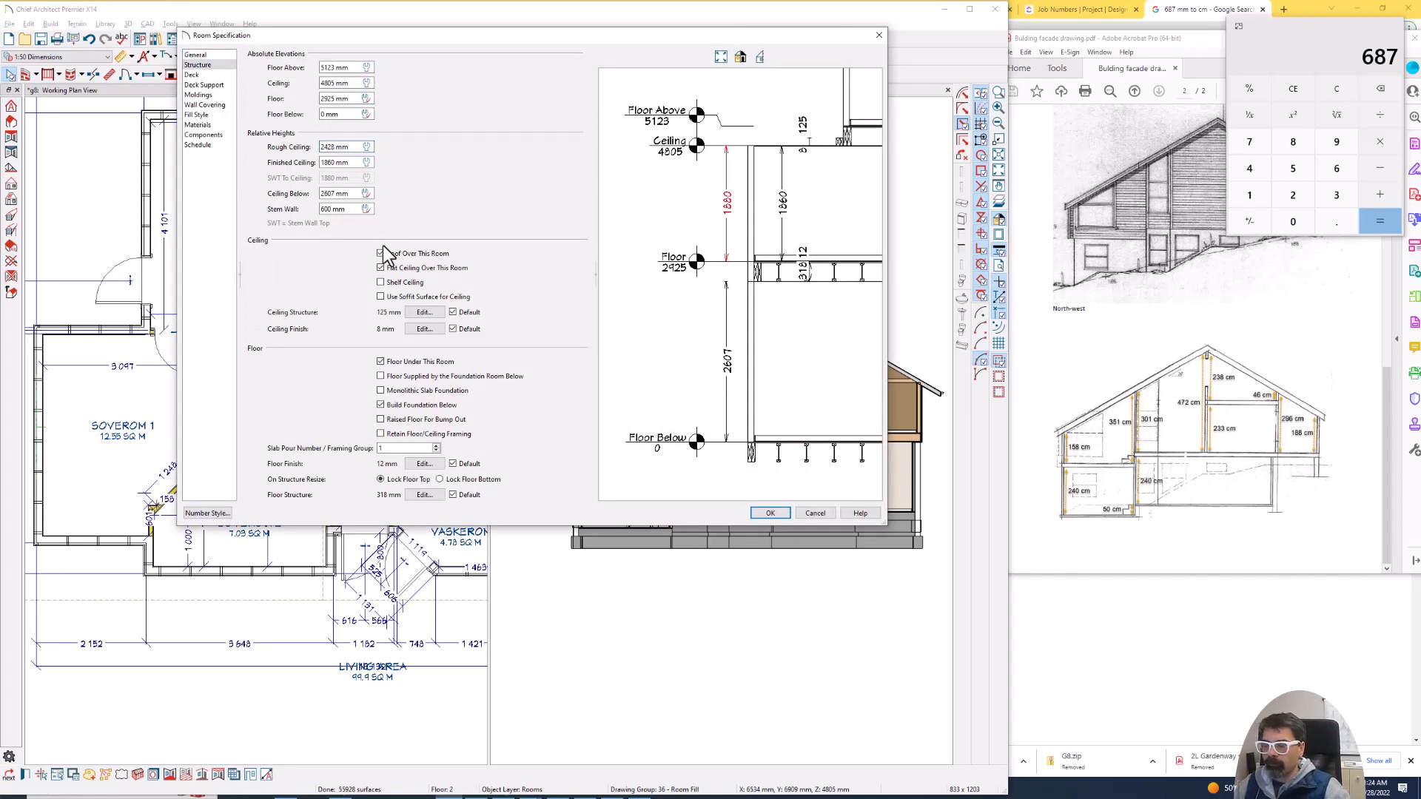
key("Tab")
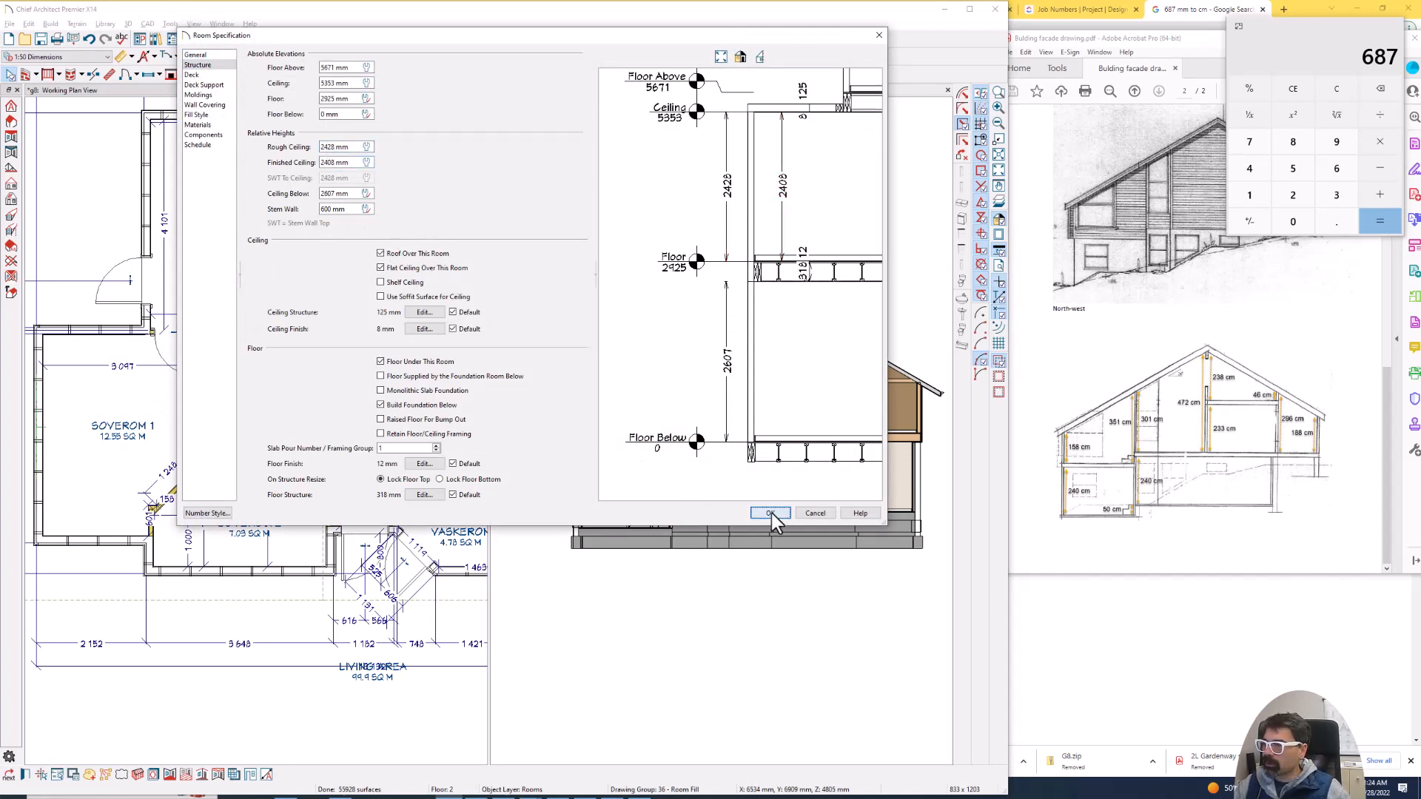
left_click(771, 513)
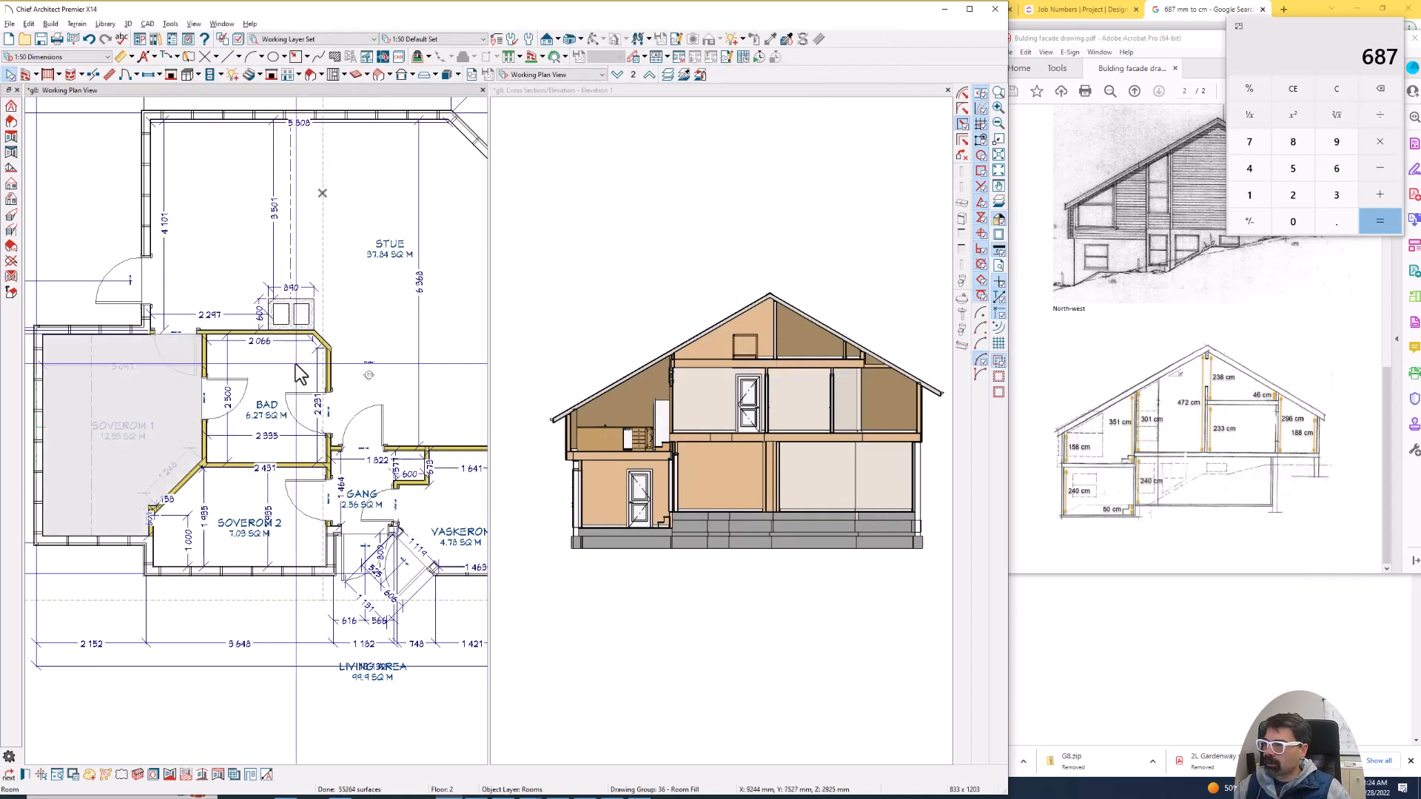
- Review the structure settings of the Bad and Soverom 1 rooms without changing them
double_click(275, 368)
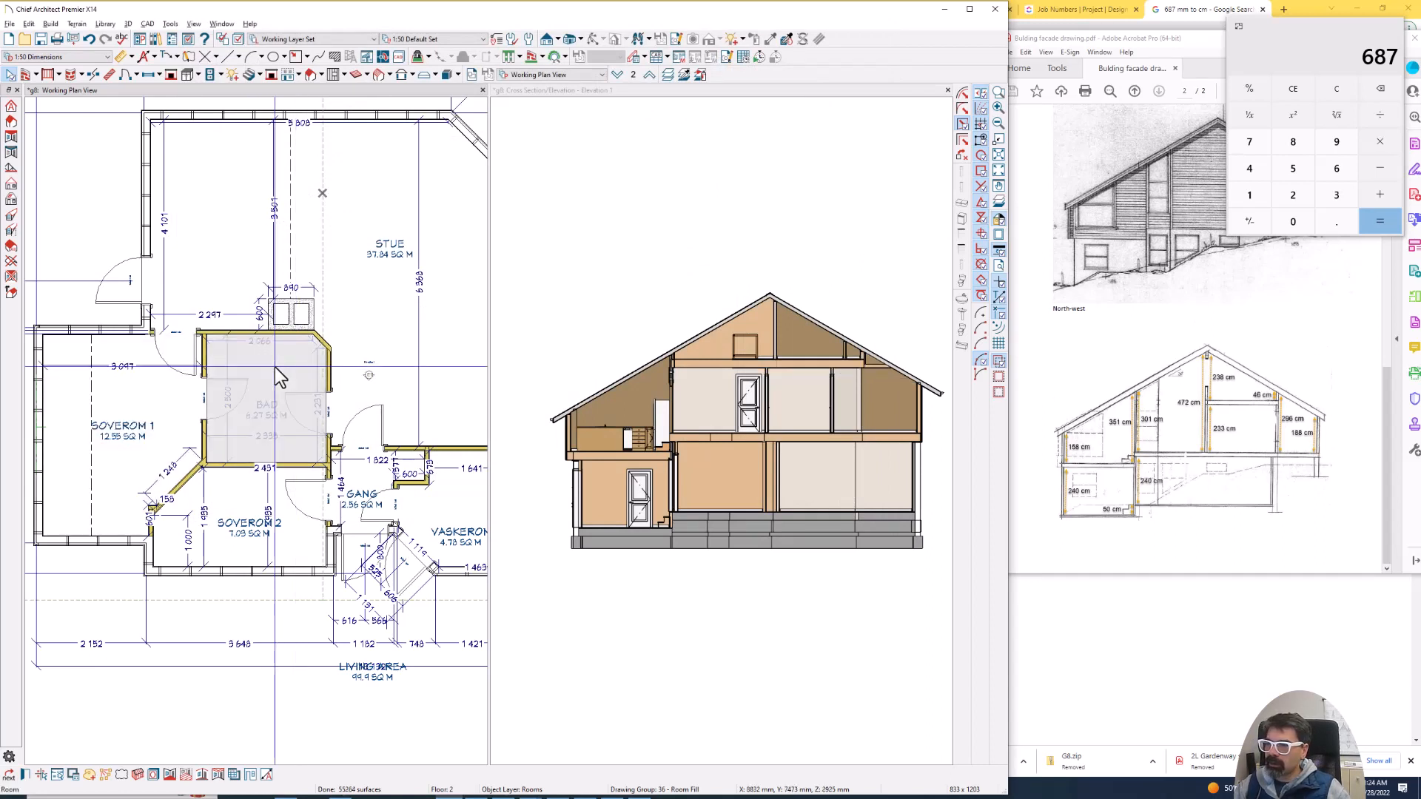
left_click(196, 65)
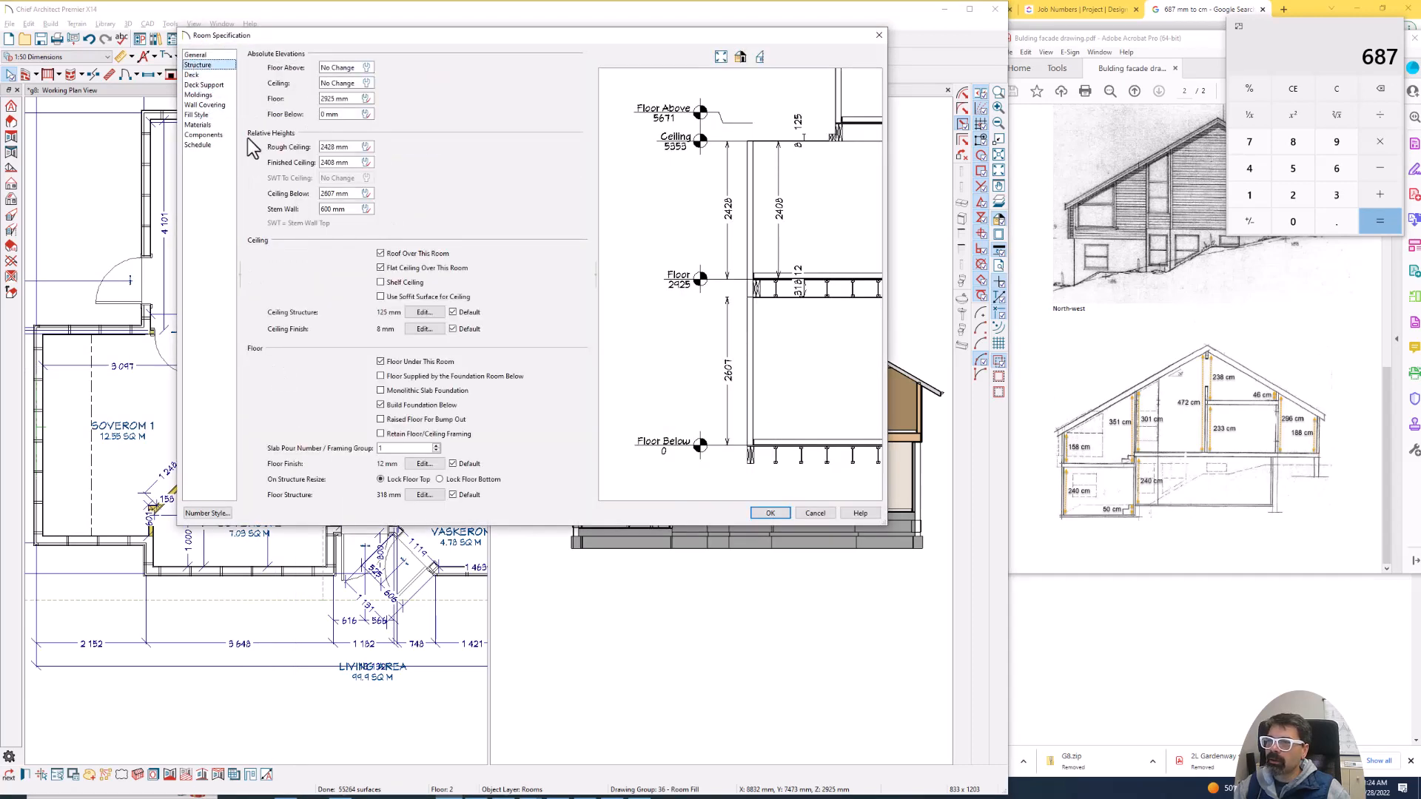
key("Escape")
double_click(127, 385)
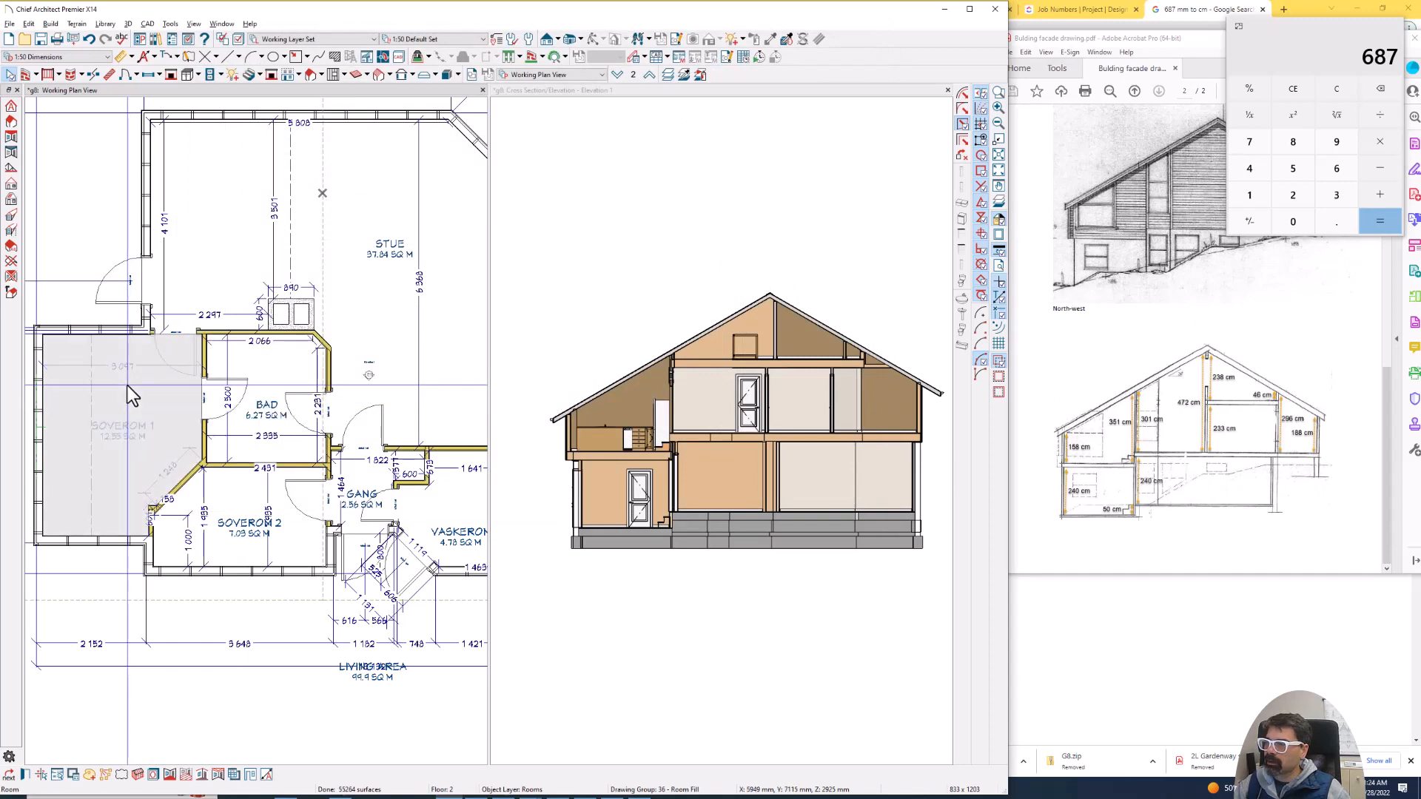
left_click(198, 65)
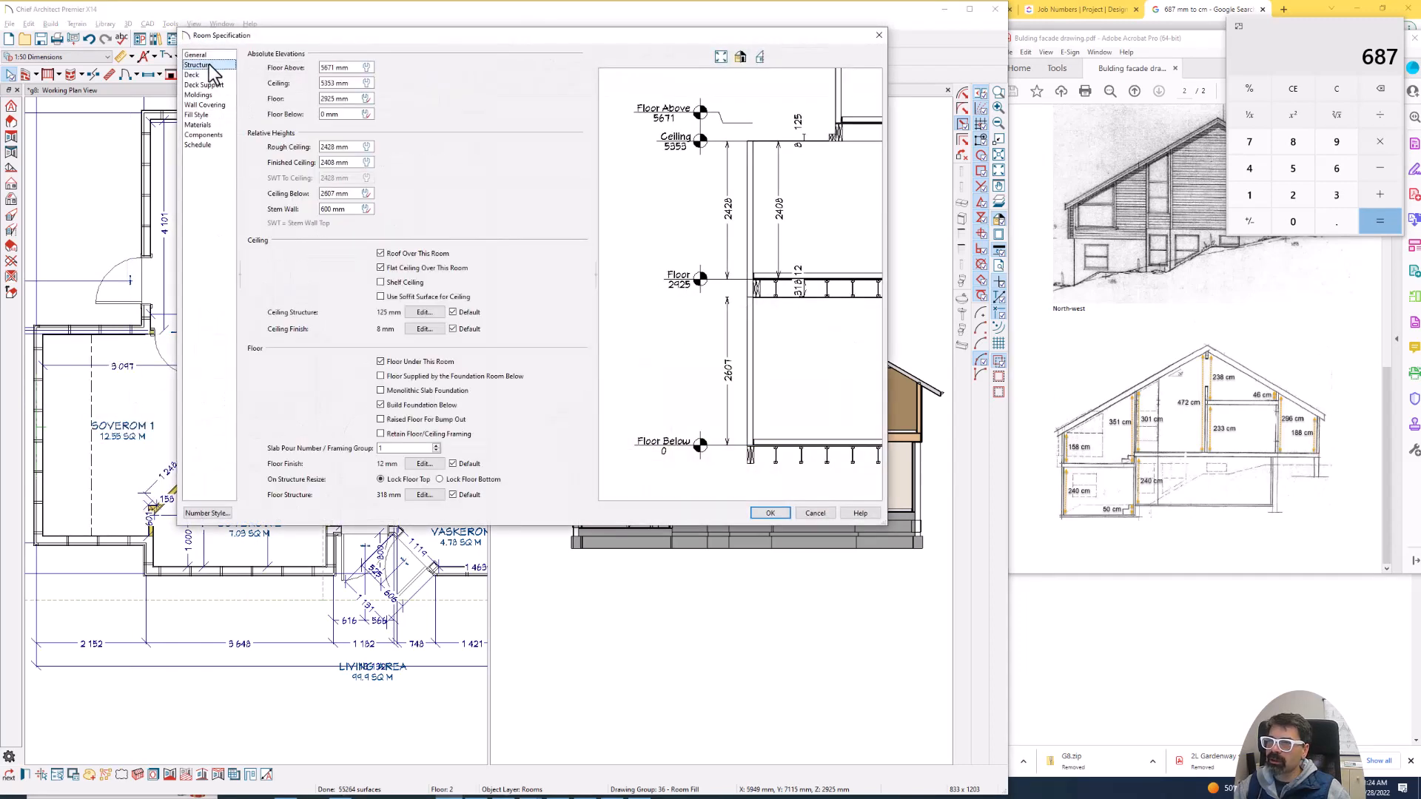
key("Escape")
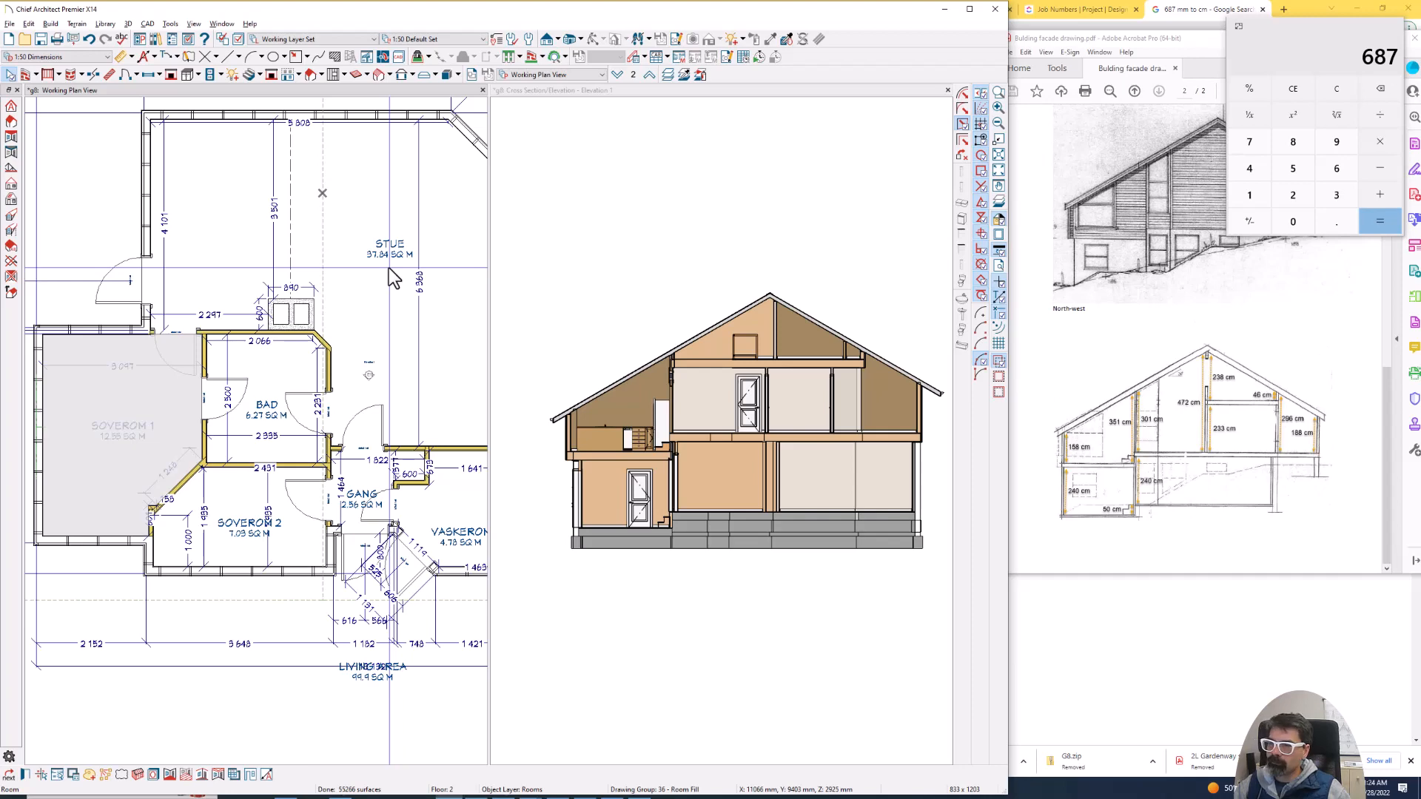
- Add a break to the Soverom 1 roof plane's edge near the Stue's outer wall and pull the outer segment back toward Soverom 1
scroll(173, 385, "down", 2)
scroll(173, 385, "down", 2)
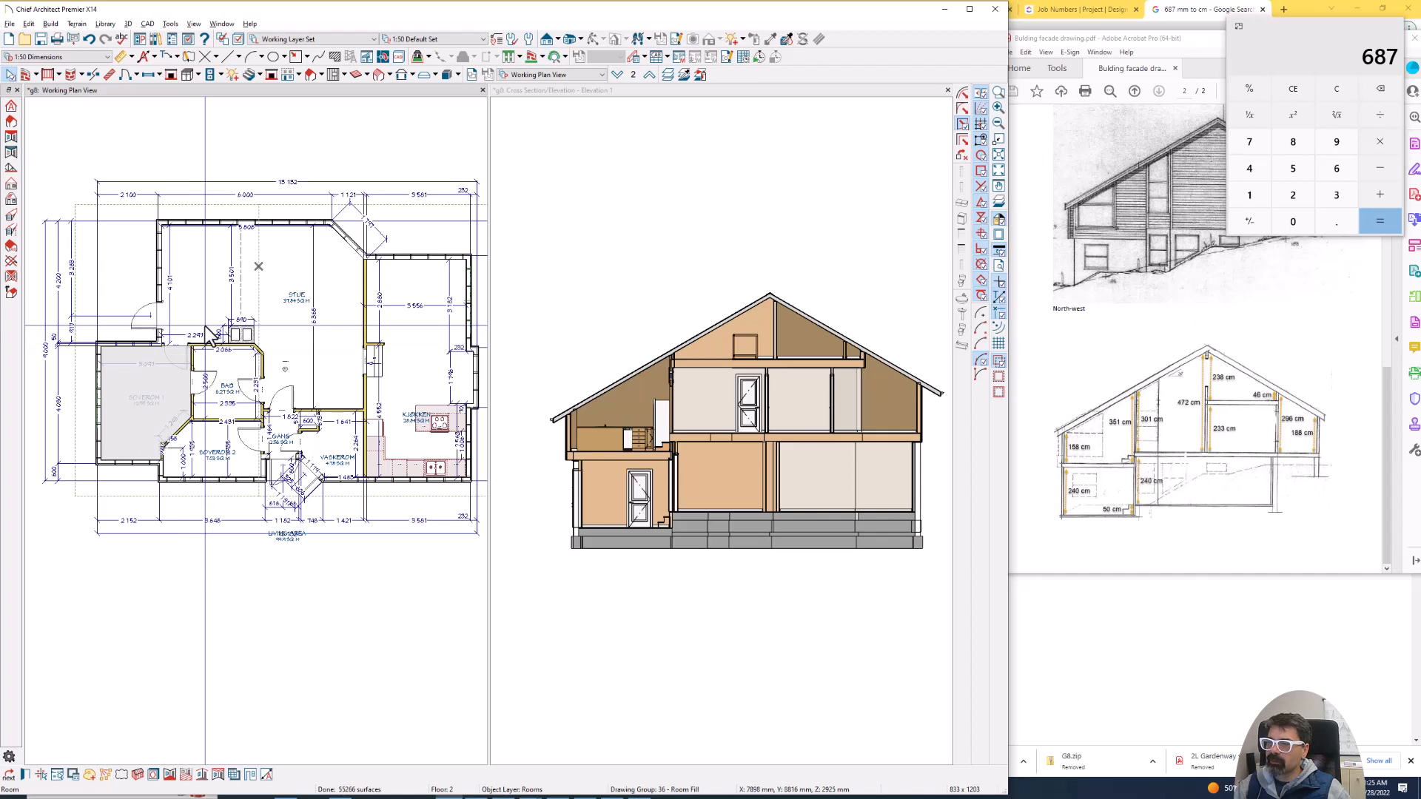
scroll(209, 337, "down", 1)
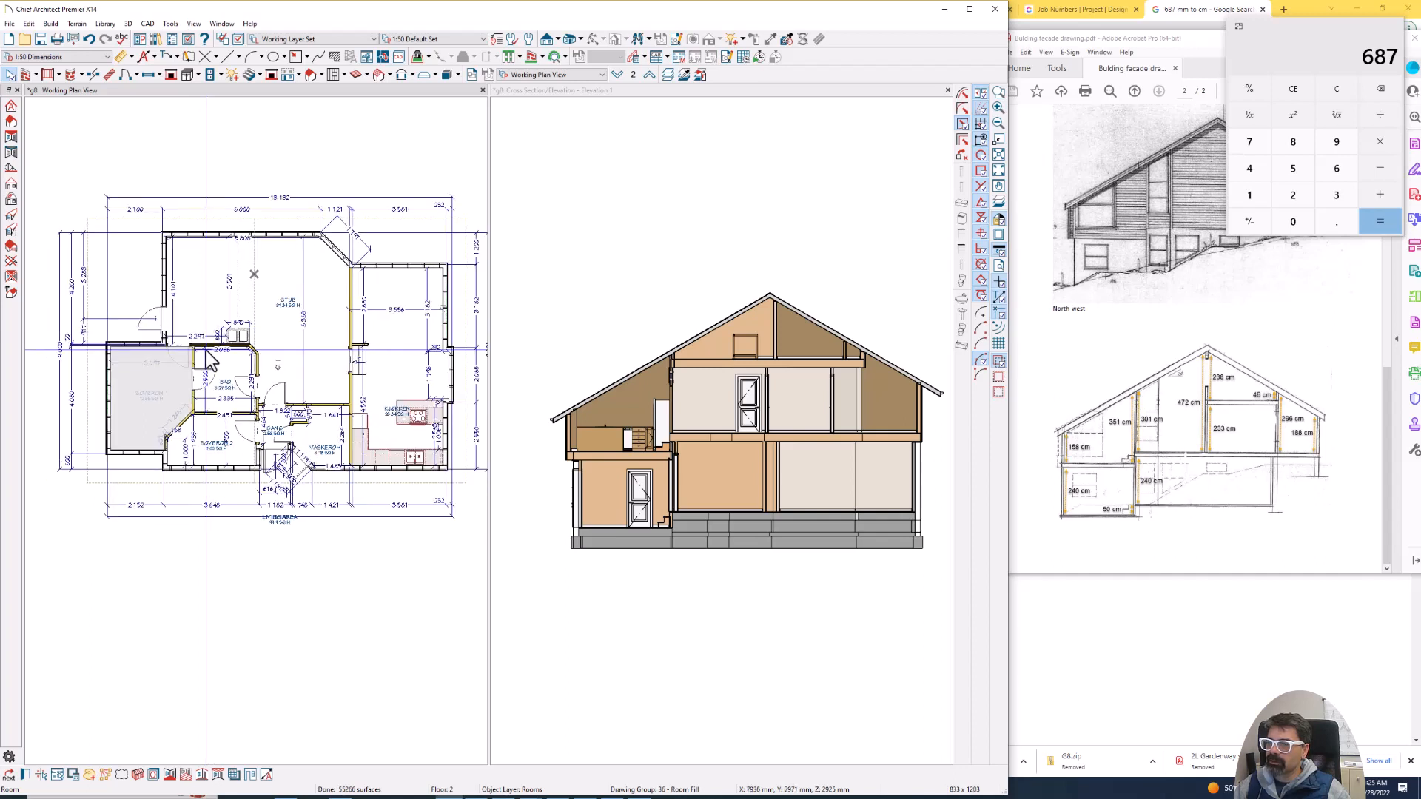
left_click(465, 441)
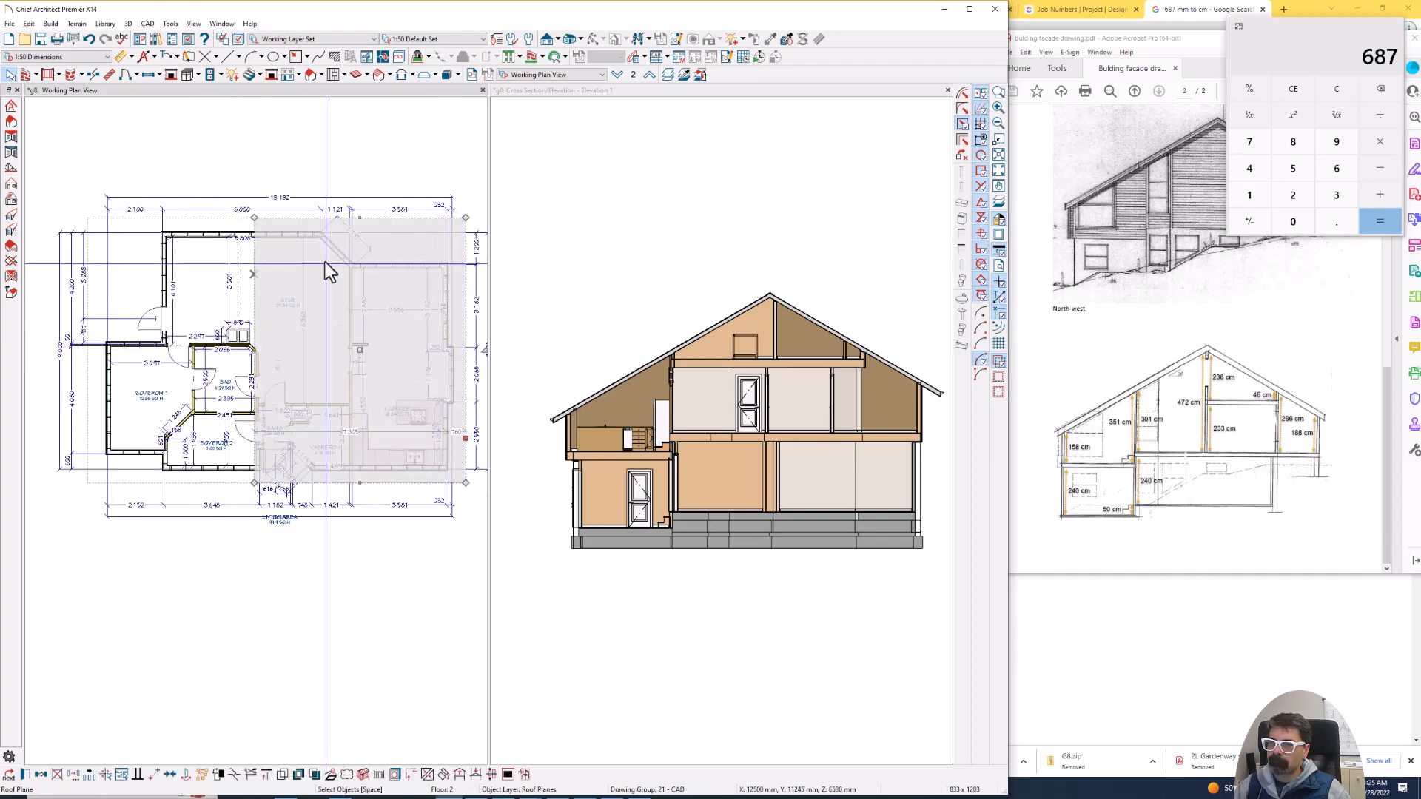
left_click(97, 218)
scroll(67, 239, "up", 2)
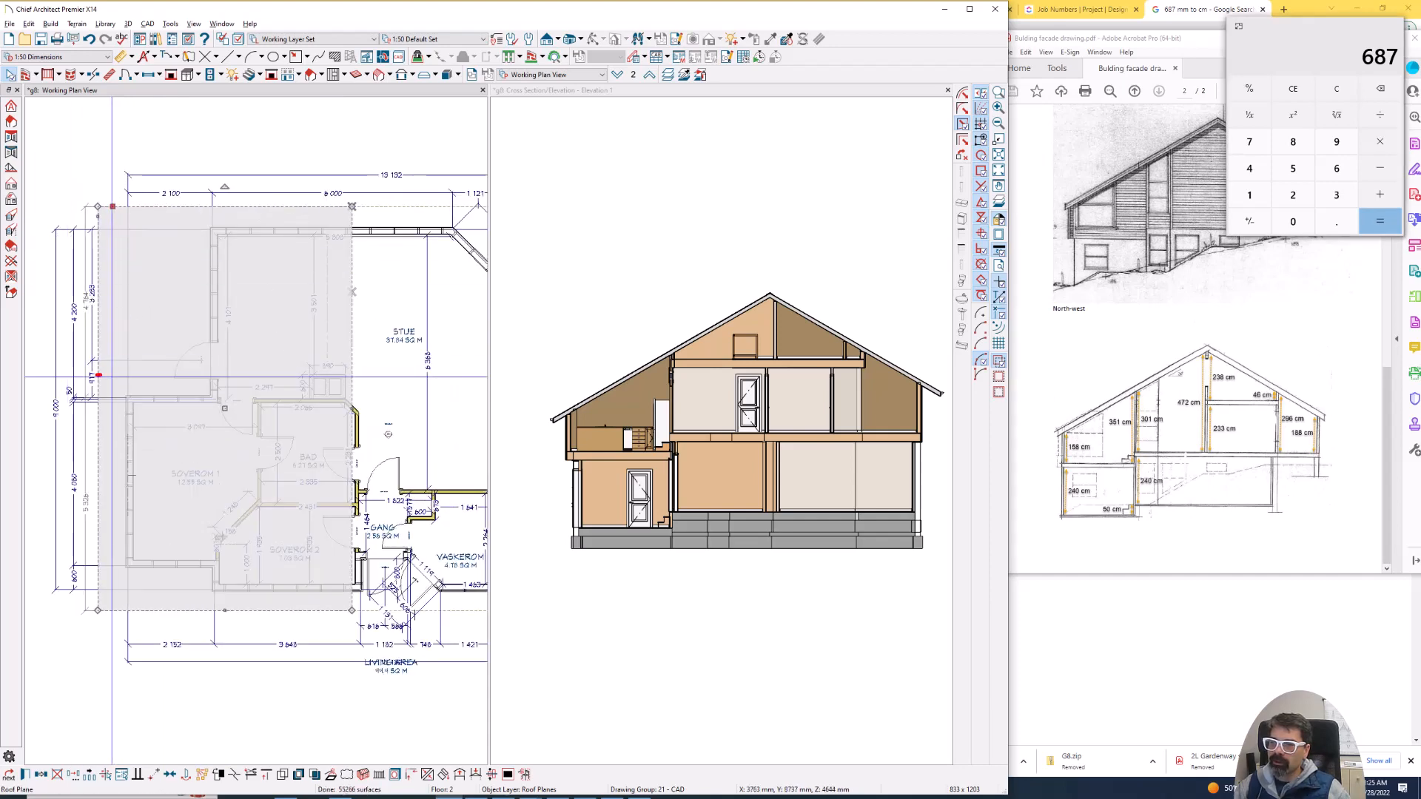
mouse_move(98, 376)
left_mouse_down()
mouse_move(158, 376)
mouse_move(187, 300)
mouse_move(184, 205)
left_mouse_up()
key("Escape")
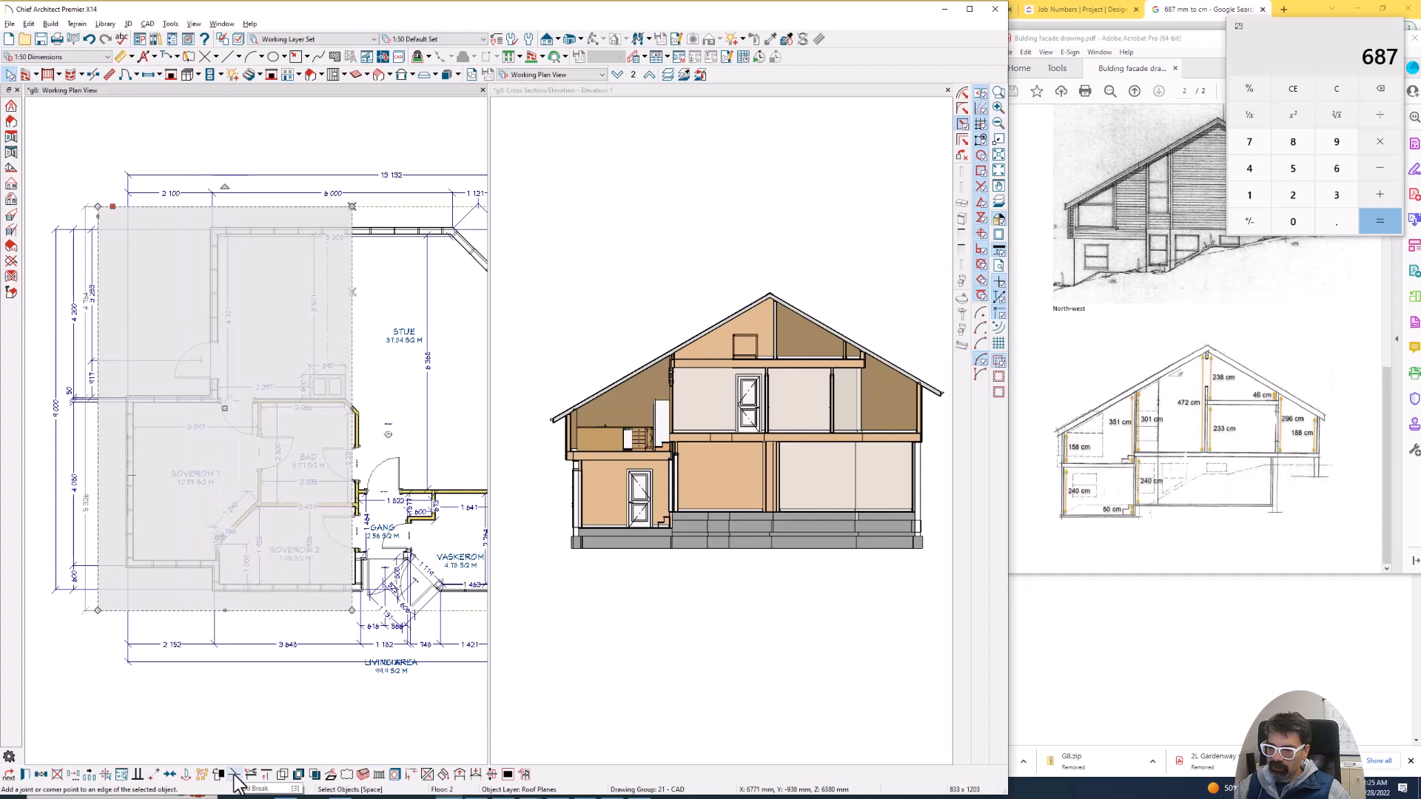
scroll(220, 220, "down", 1)
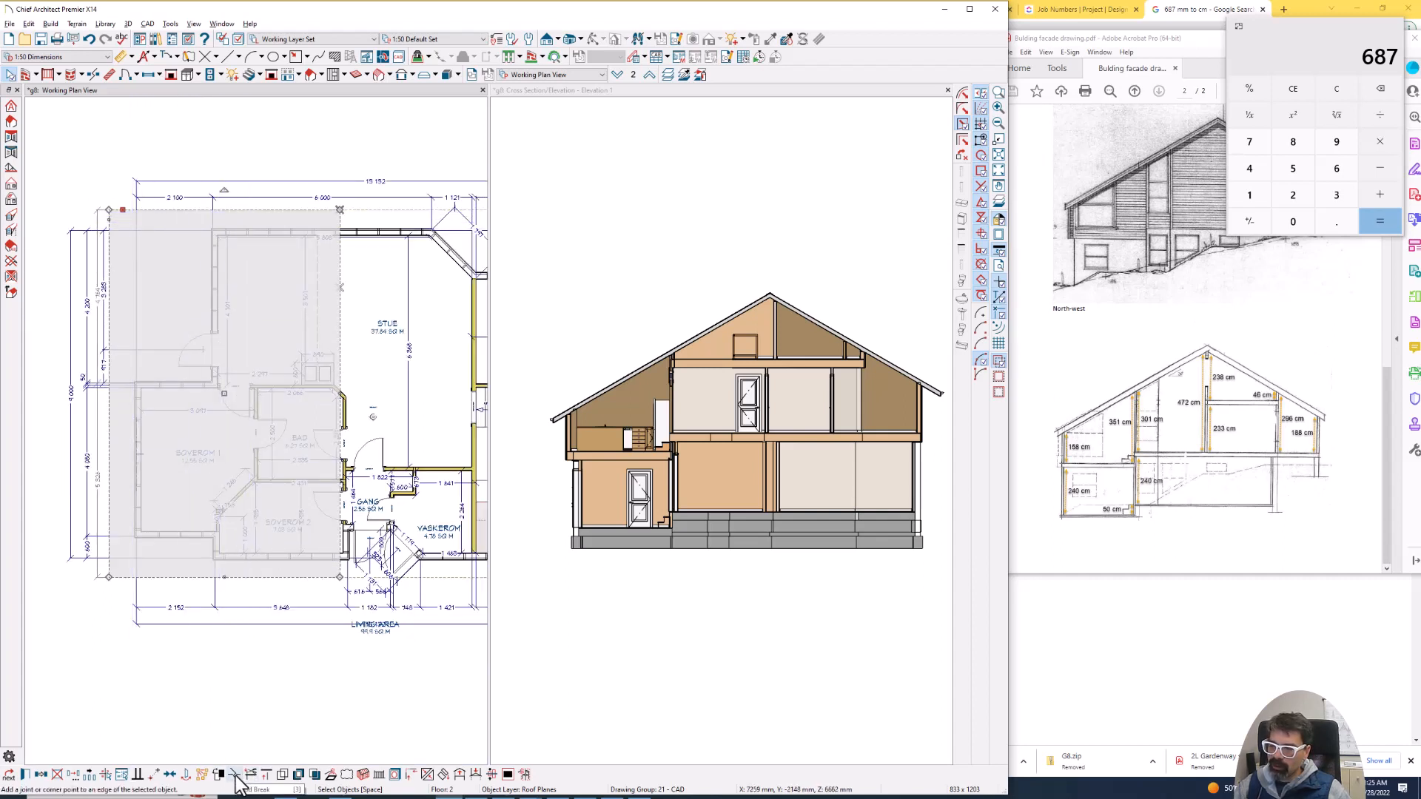
scroll(197, 353, "down", 1)
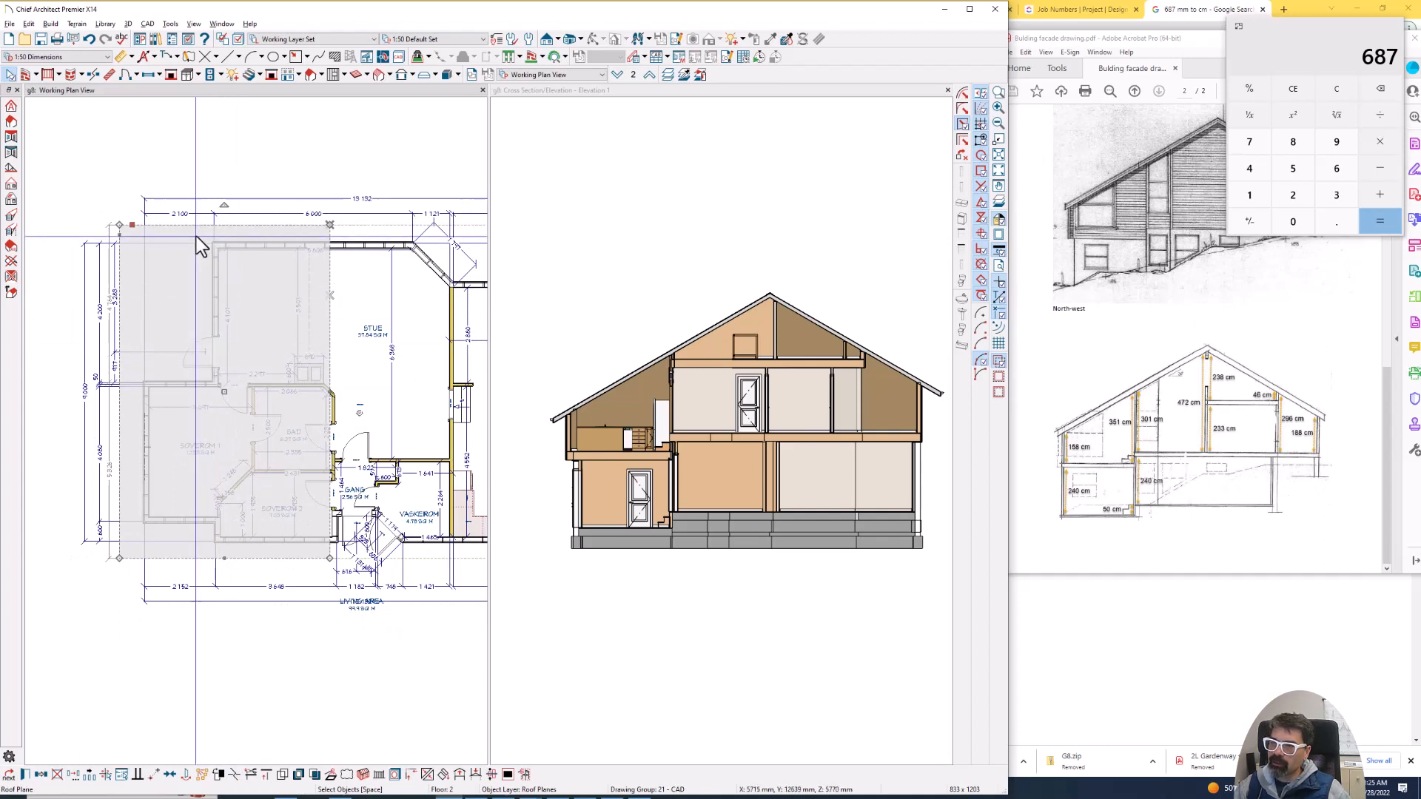
left_click_drag(199, 226, 200, 226)
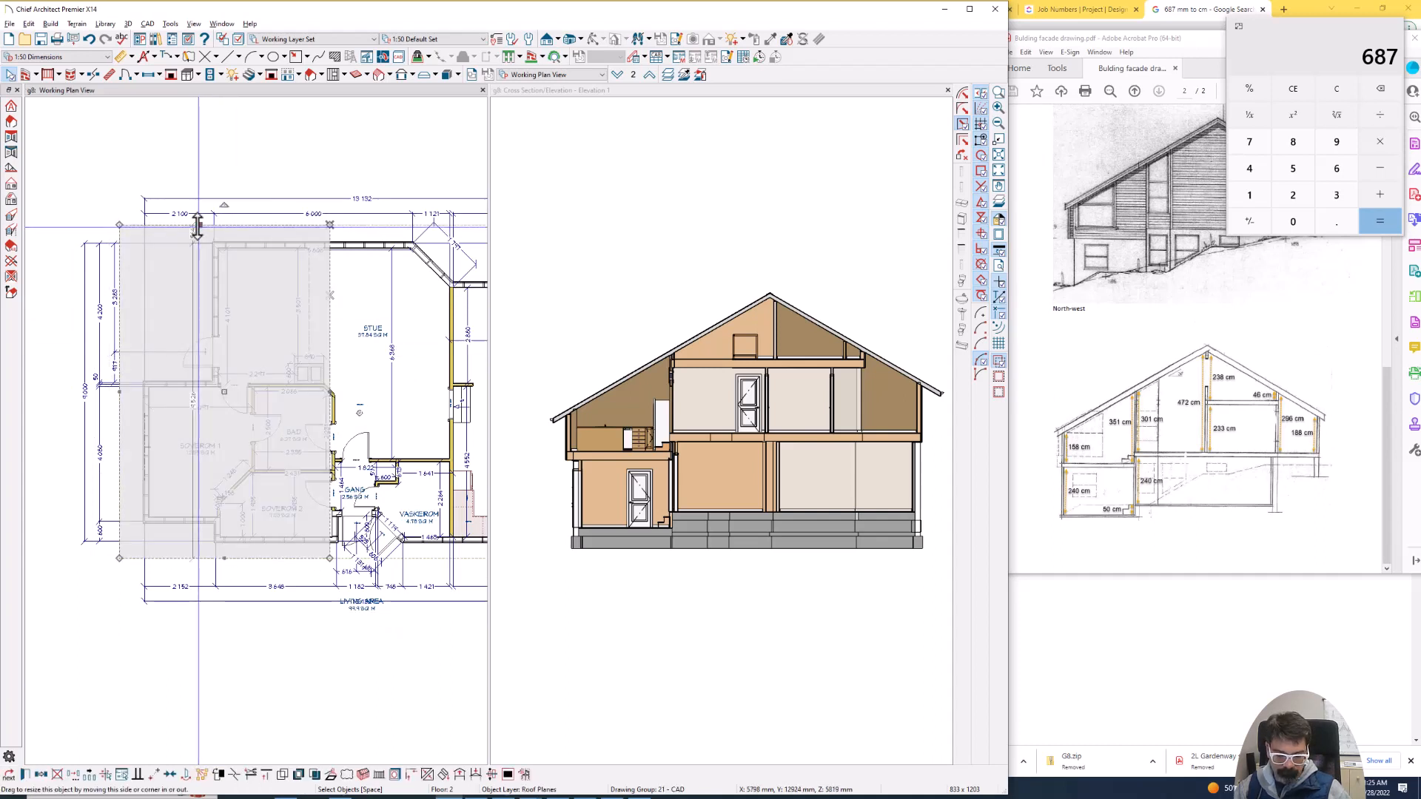
key("3")
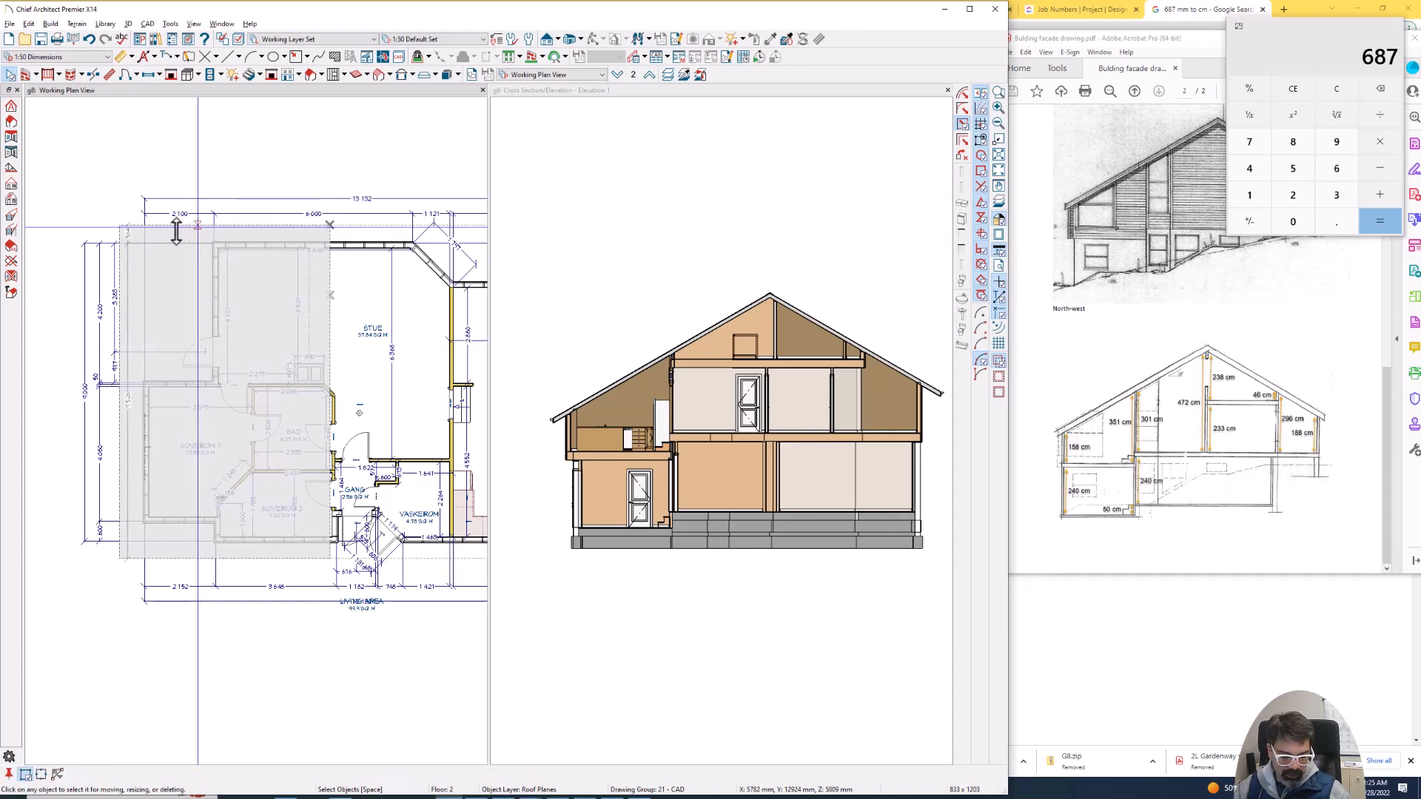
left_click(176, 232)
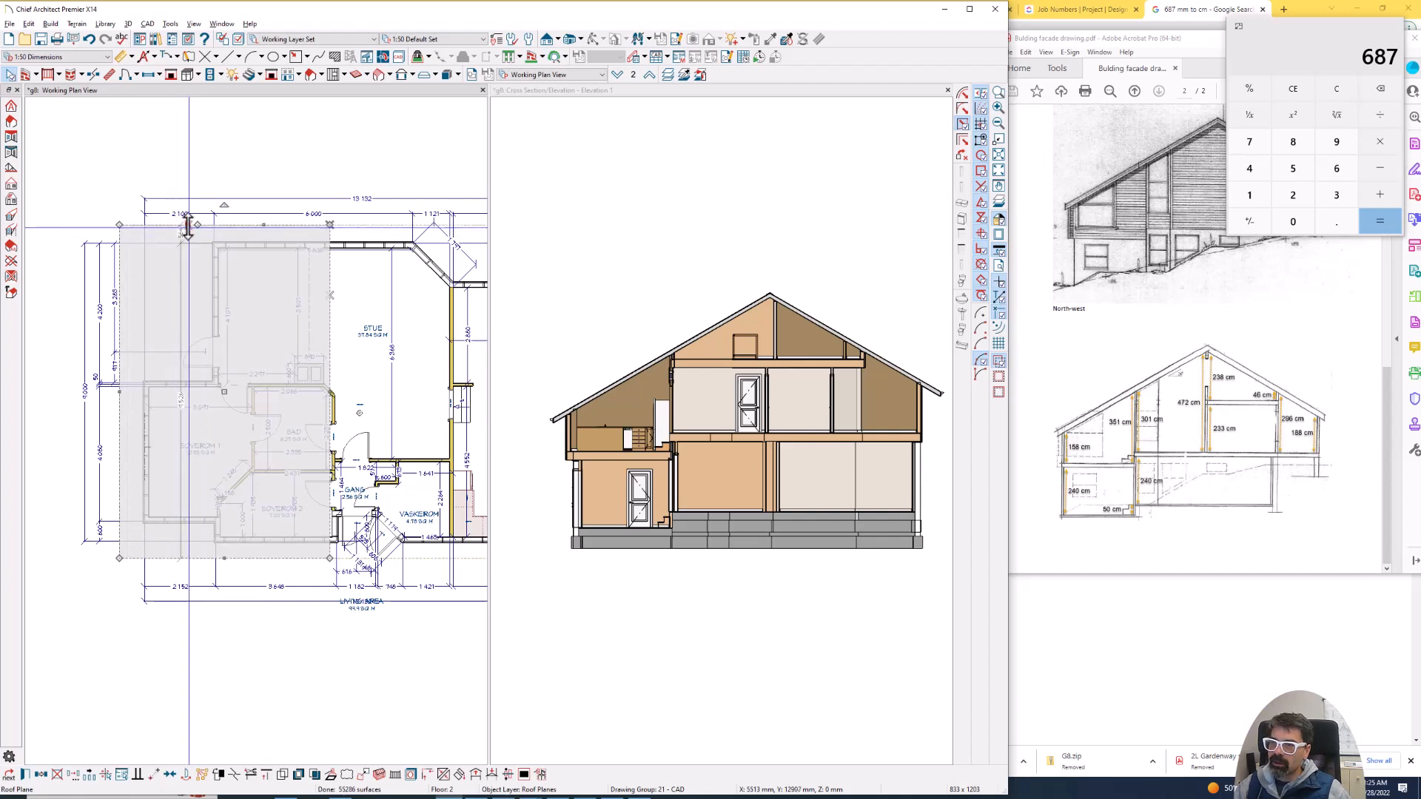
left_click_drag(179, 225, 180, 364)
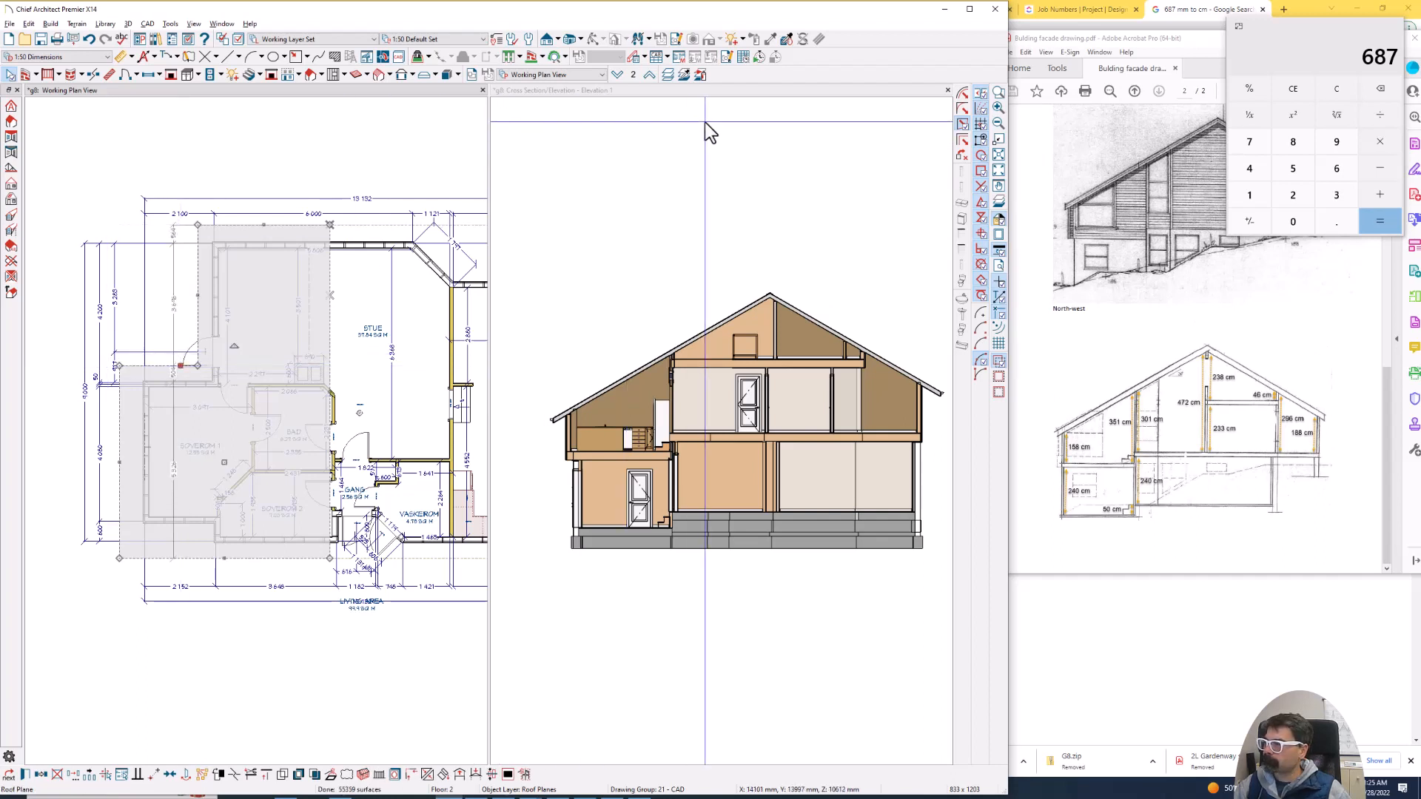
- Close the cross-section view, open a perspective full overview of the roof, and tile it beside the floor plan
left_click(948, 90)
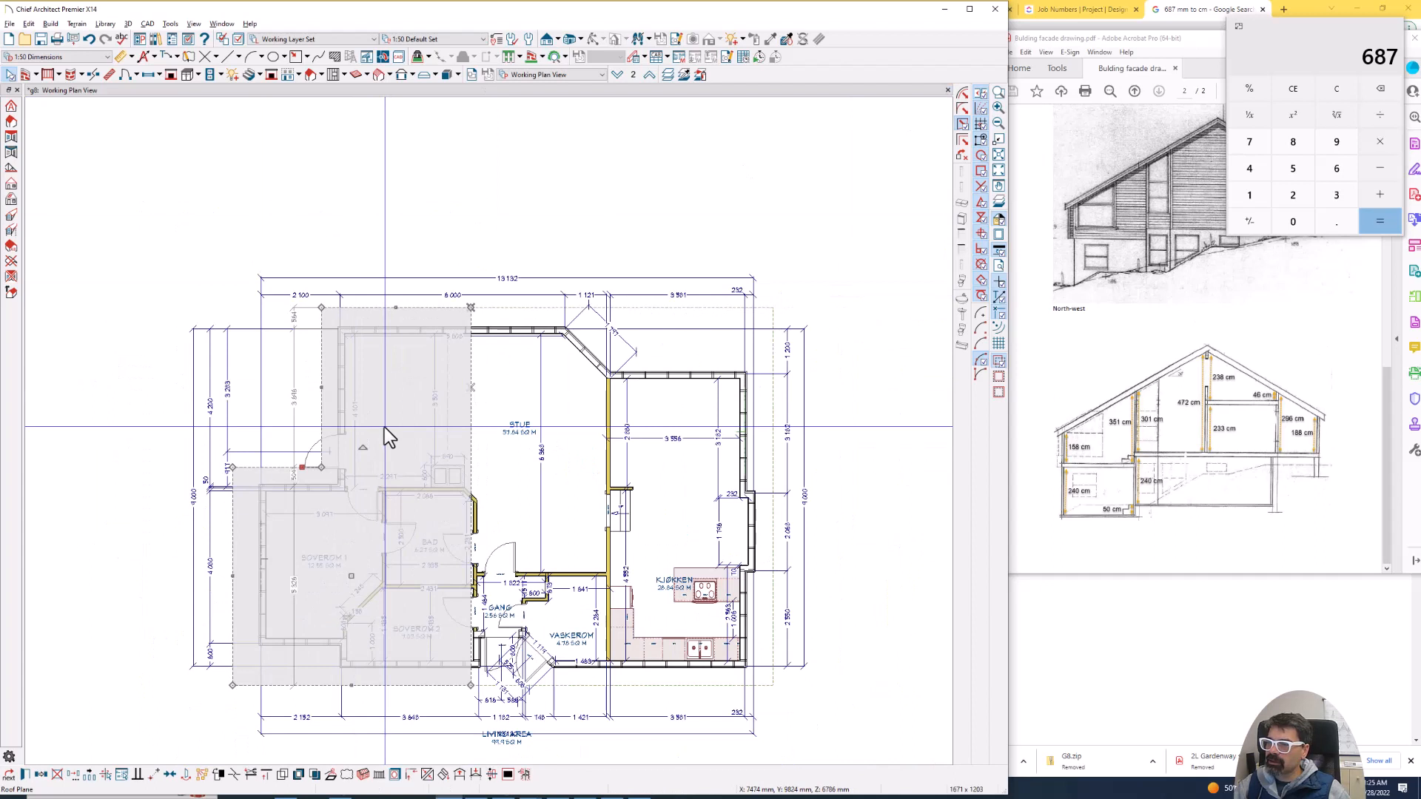
key("shift+o")
left_click_drag(387, 427, 469, 508)
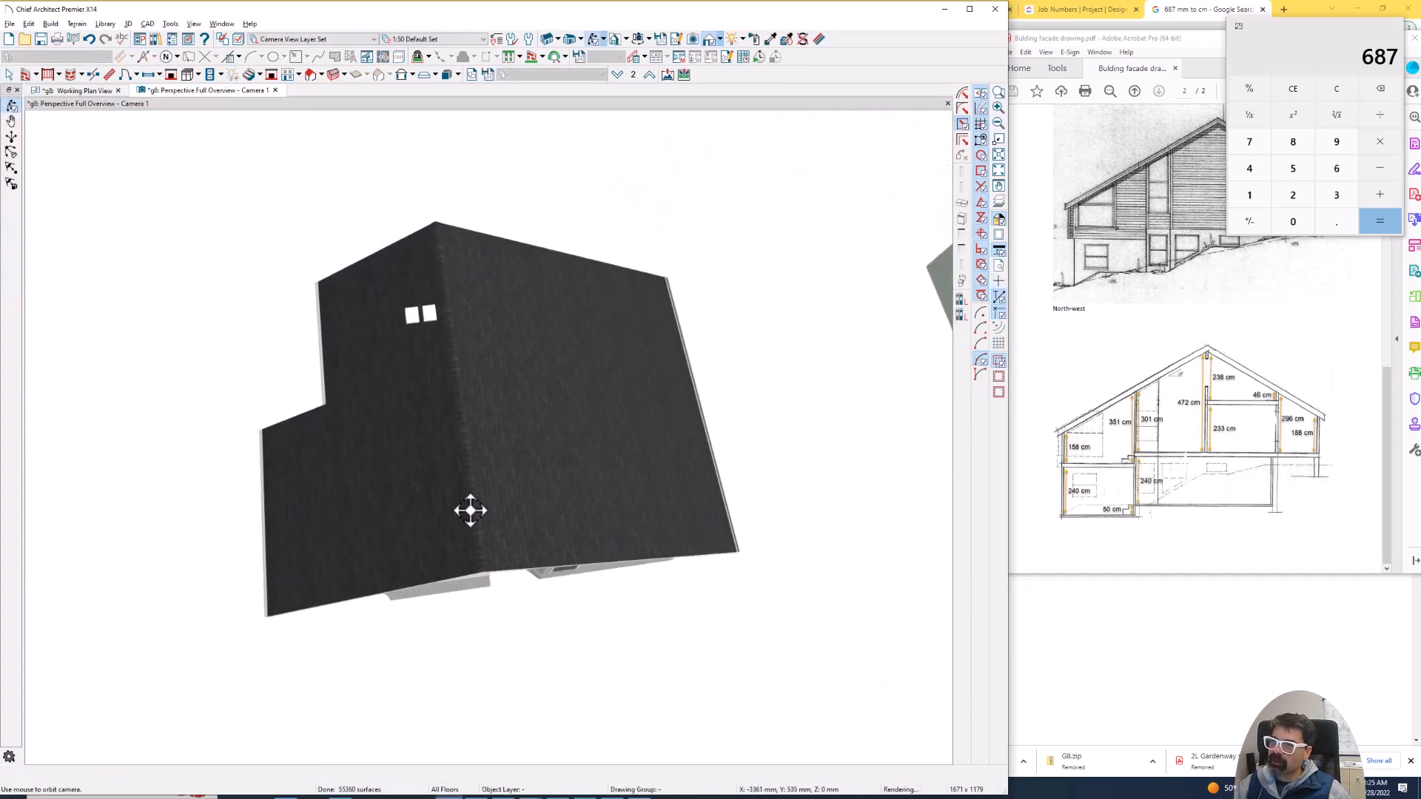
left_click(86, 91)
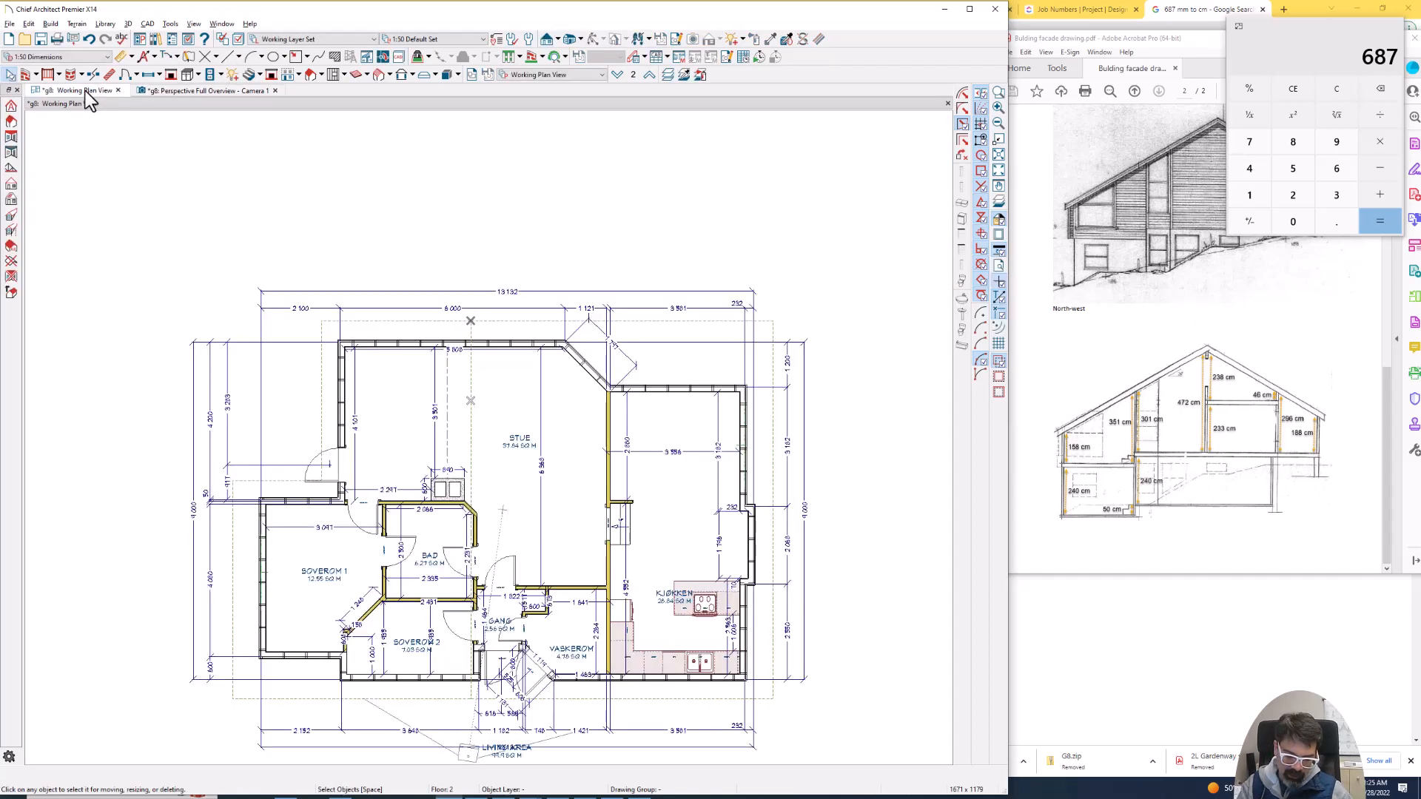
key("shift+F4")
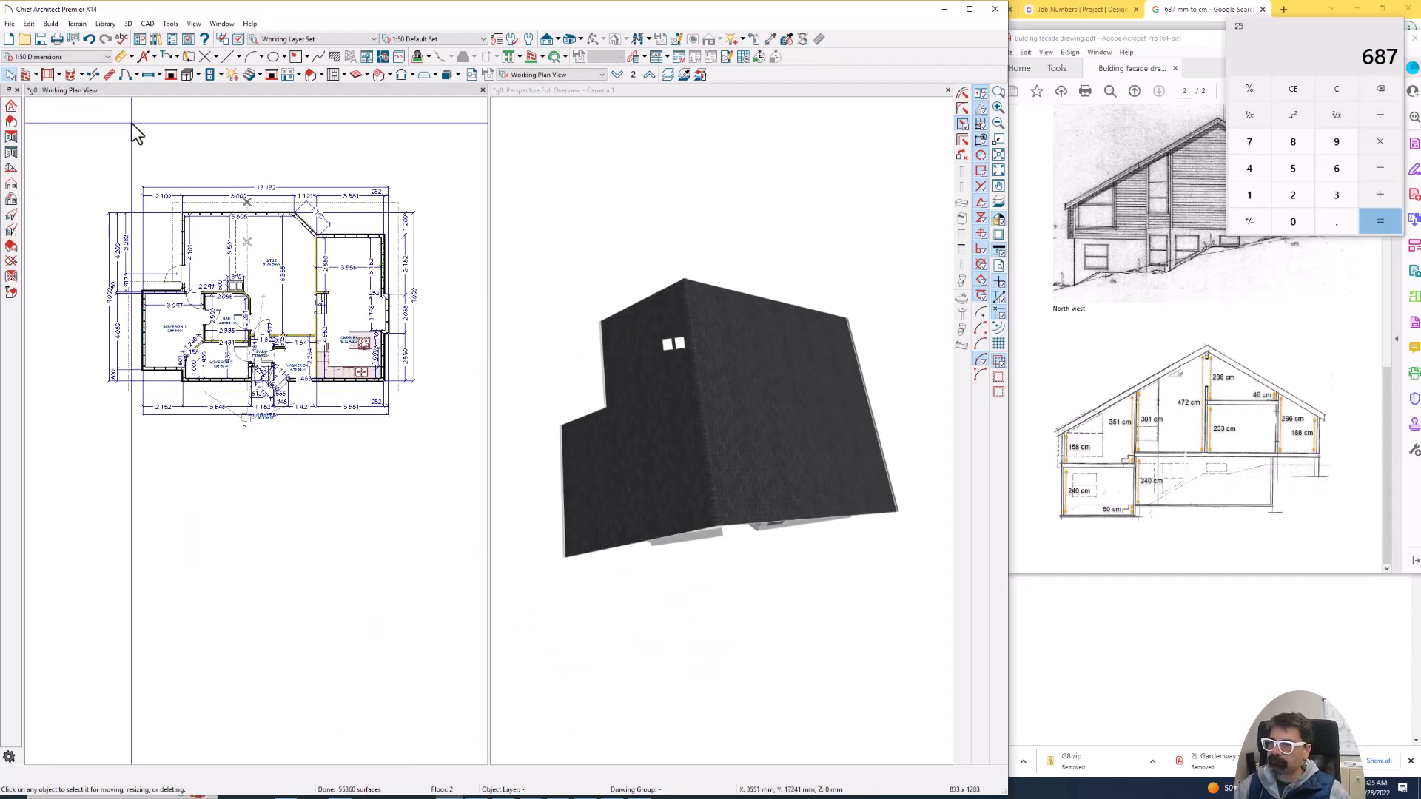
- Add a break to the Kjøkken roof plane's edge beyond the Stue and pull the outer segment in toward the Kjøkken wall
scroll(280, 205, "up", 1)
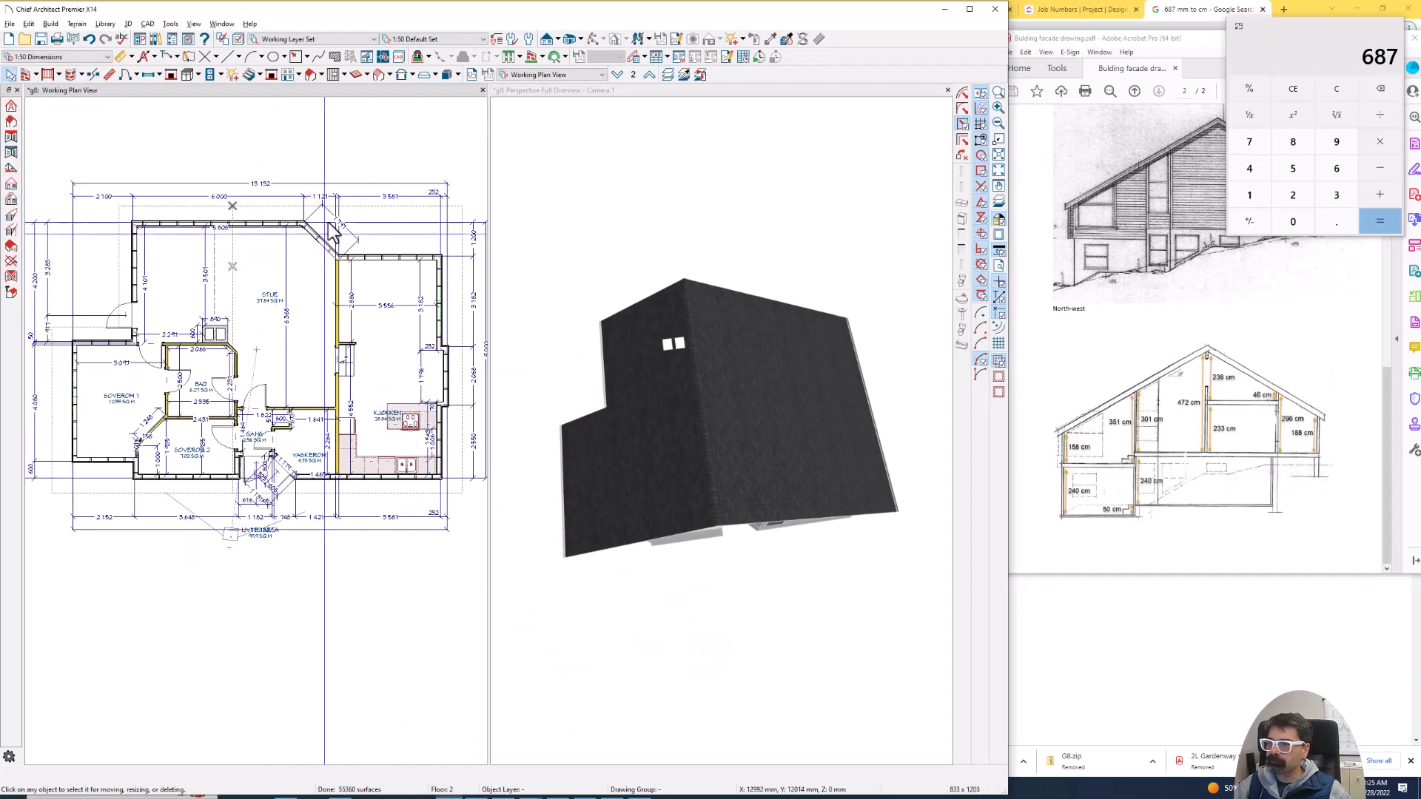
scroll(325, 244, "up", 3)
scroll(325, 244, "up", 1)
left_click(377, 203)
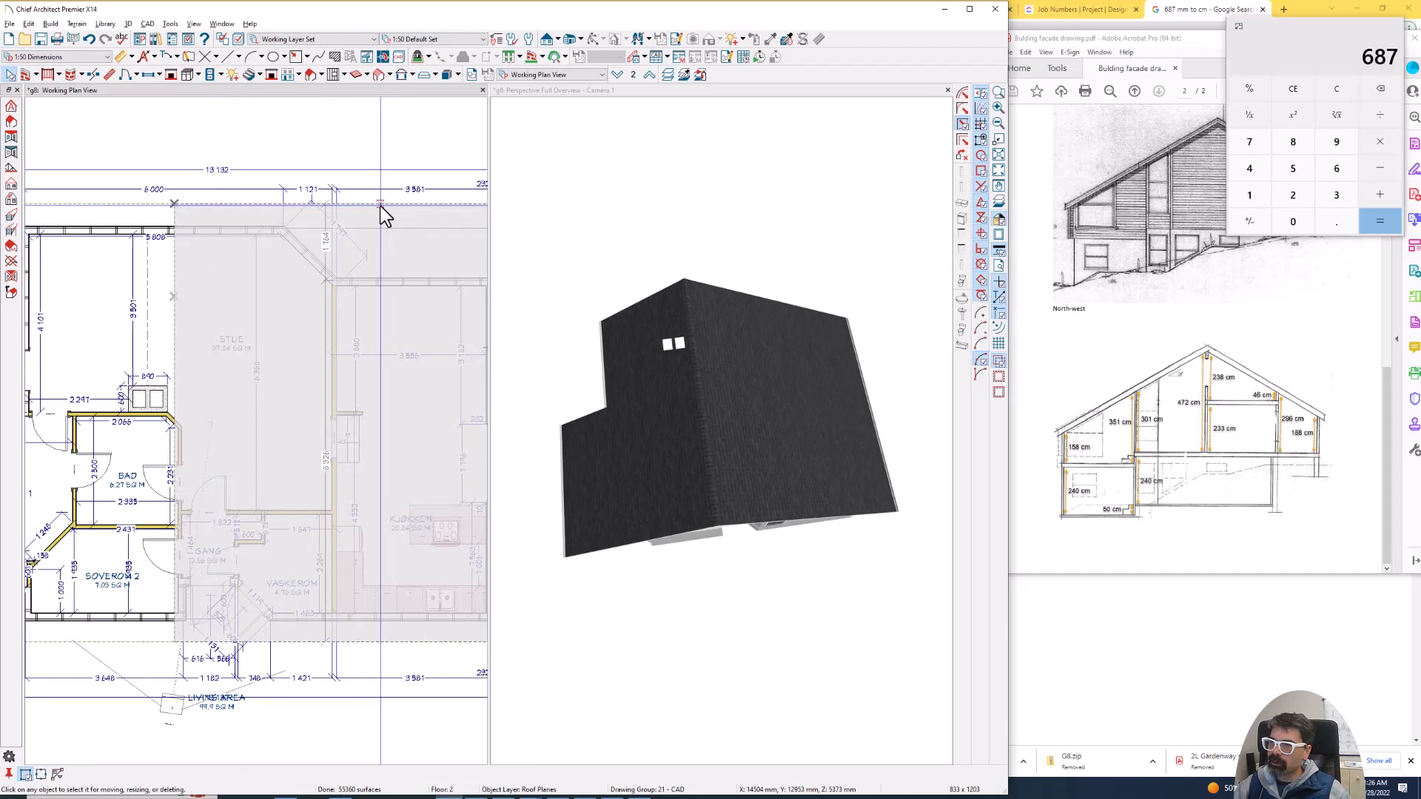
right_click(242, 205)
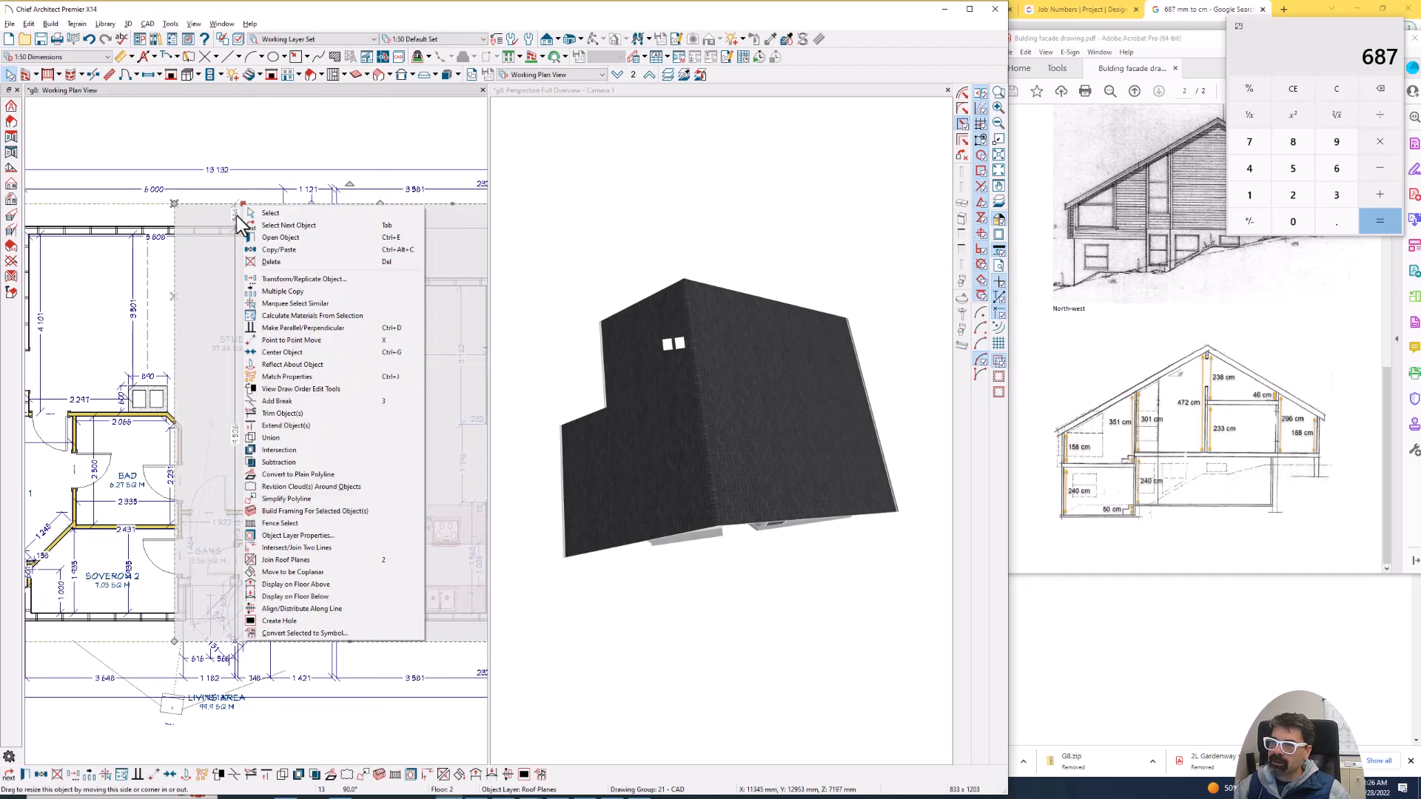
left_click(270, 213)
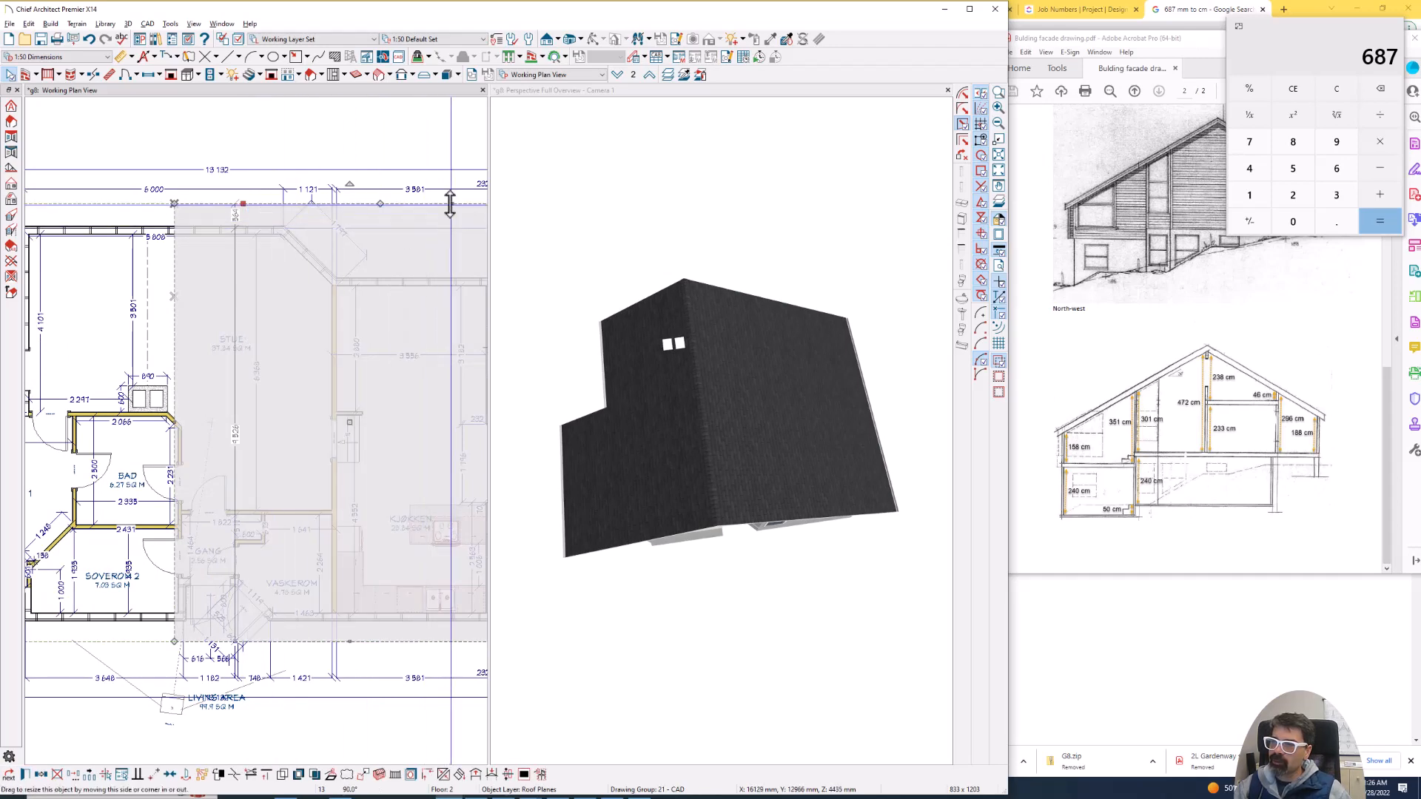
left_click_drag(450, 206, 450, 269)
- Set the stepped roof edge's distance from the Kjøkken's exterior wall to 564 mm
left_click(285, 268)
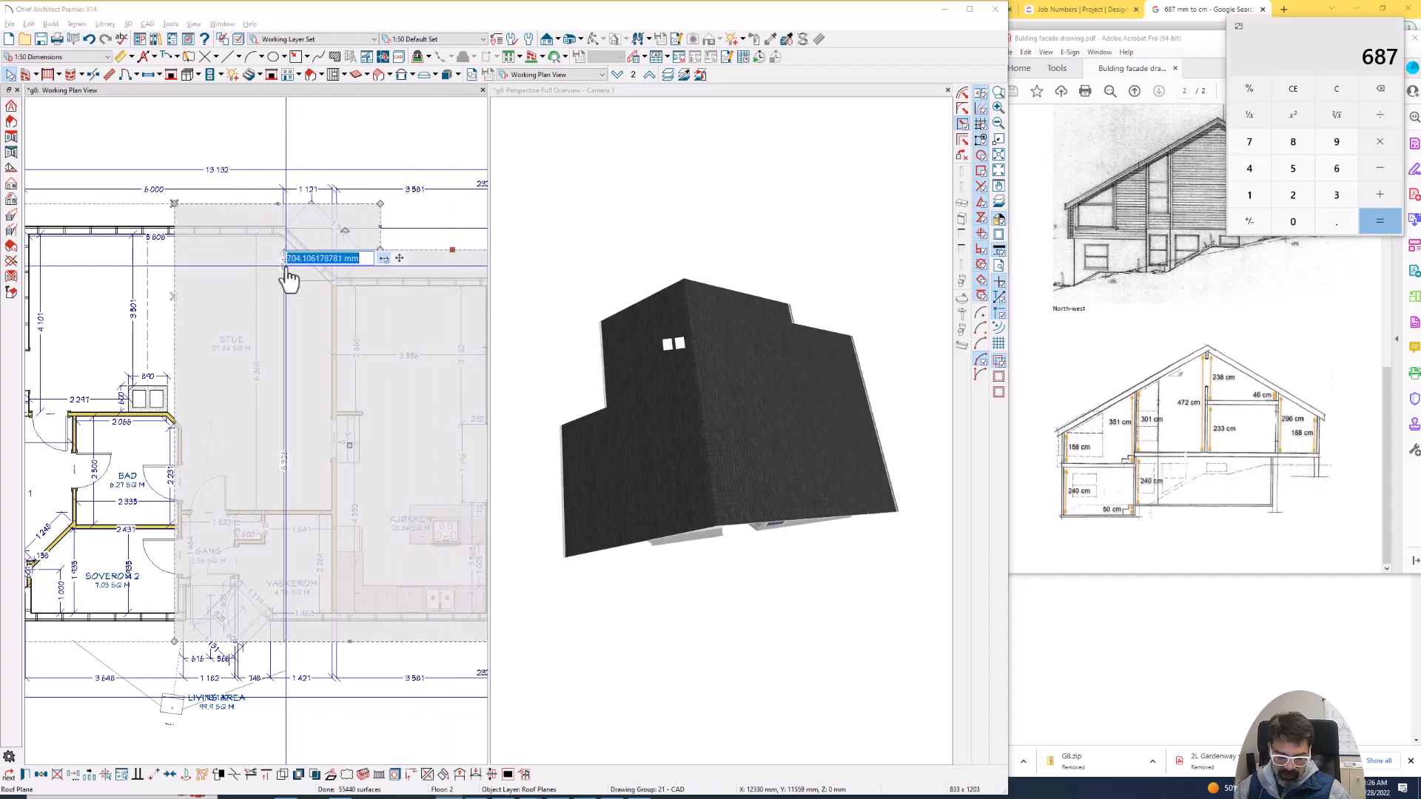
type("564")
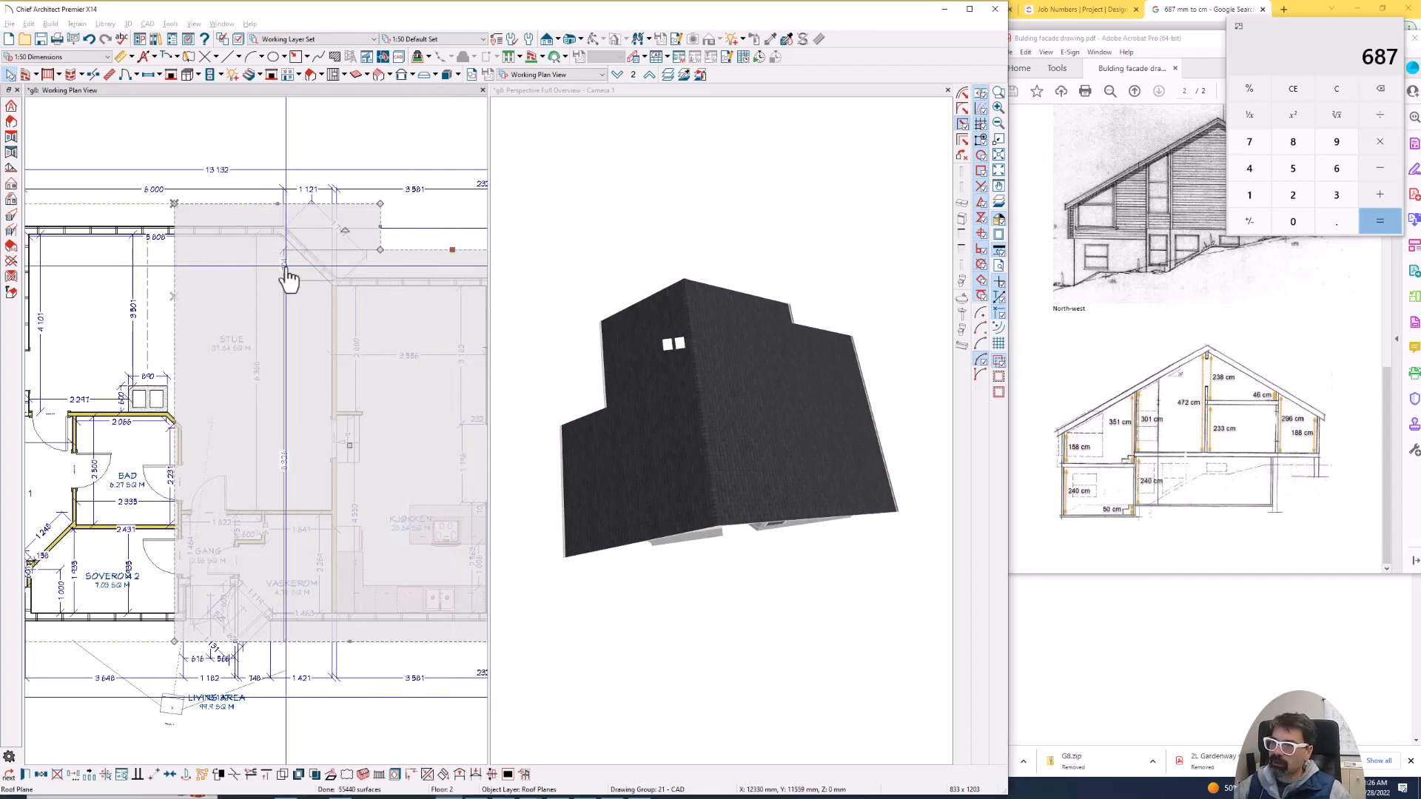
key("Return")
- Pull the Kjøkken roof plane's corner beside the Stue inward to form a diagonal edge, and align it parallel to the Stue's angled wall
scroll(400, 228, "up", 2)
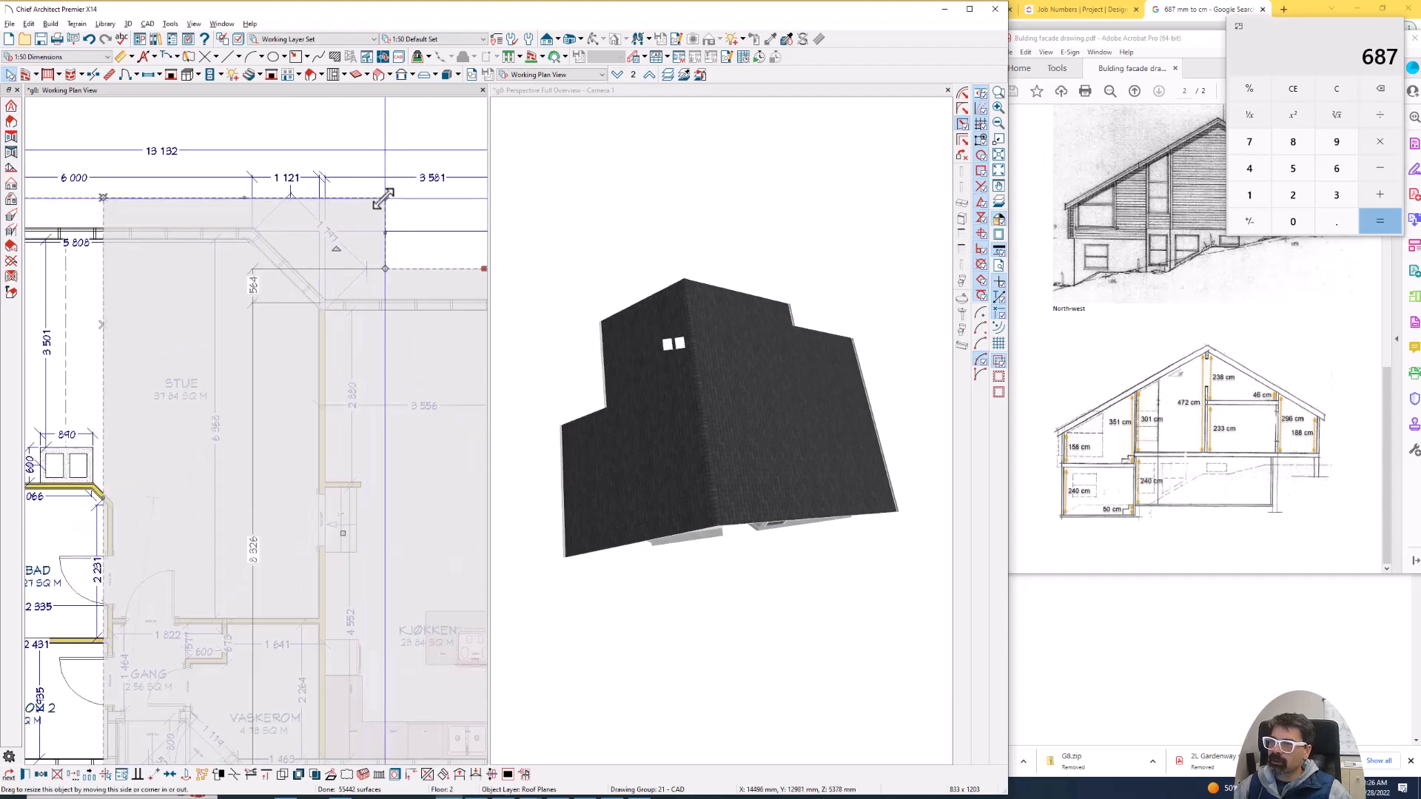
left_click_drag(385, 198, 314, 197)
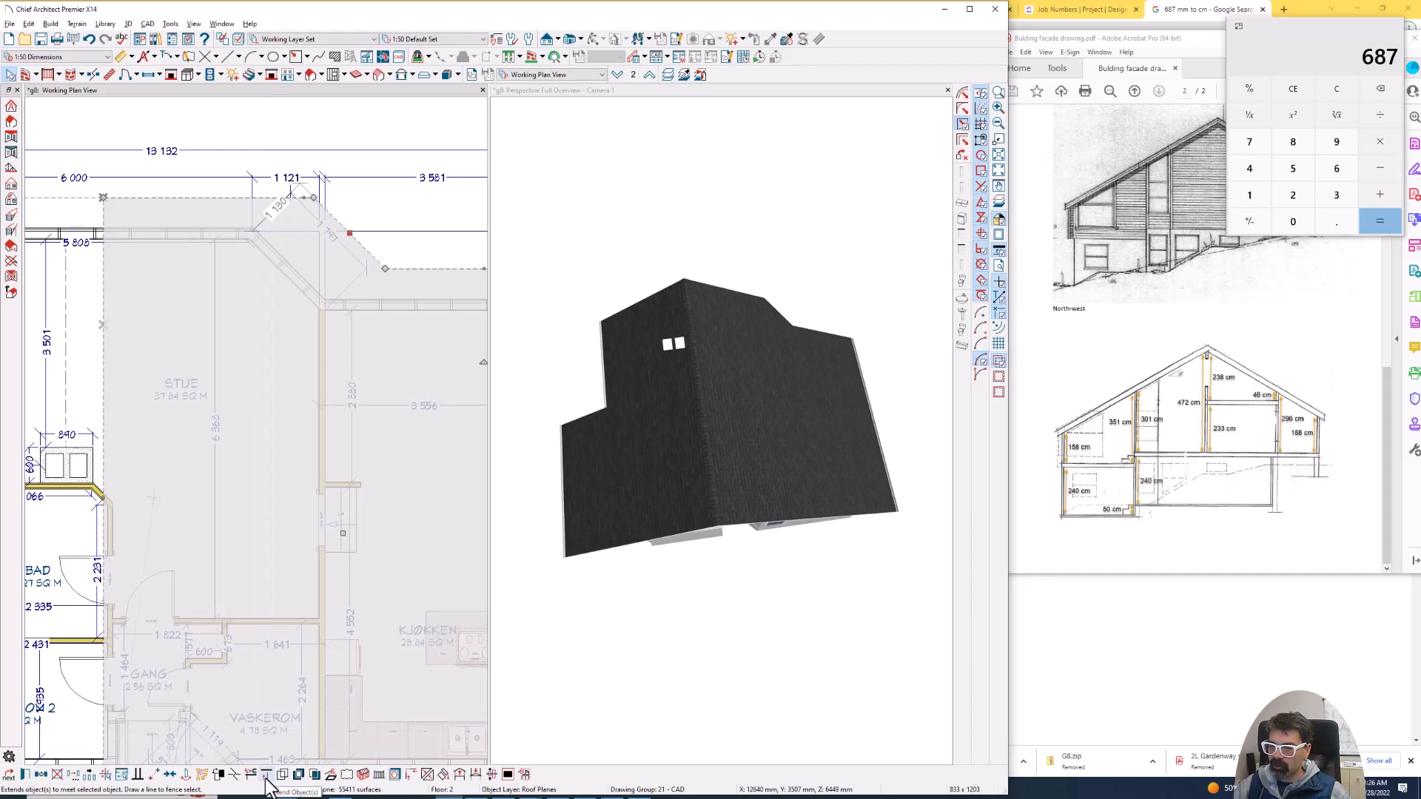
left_click(138, 774)
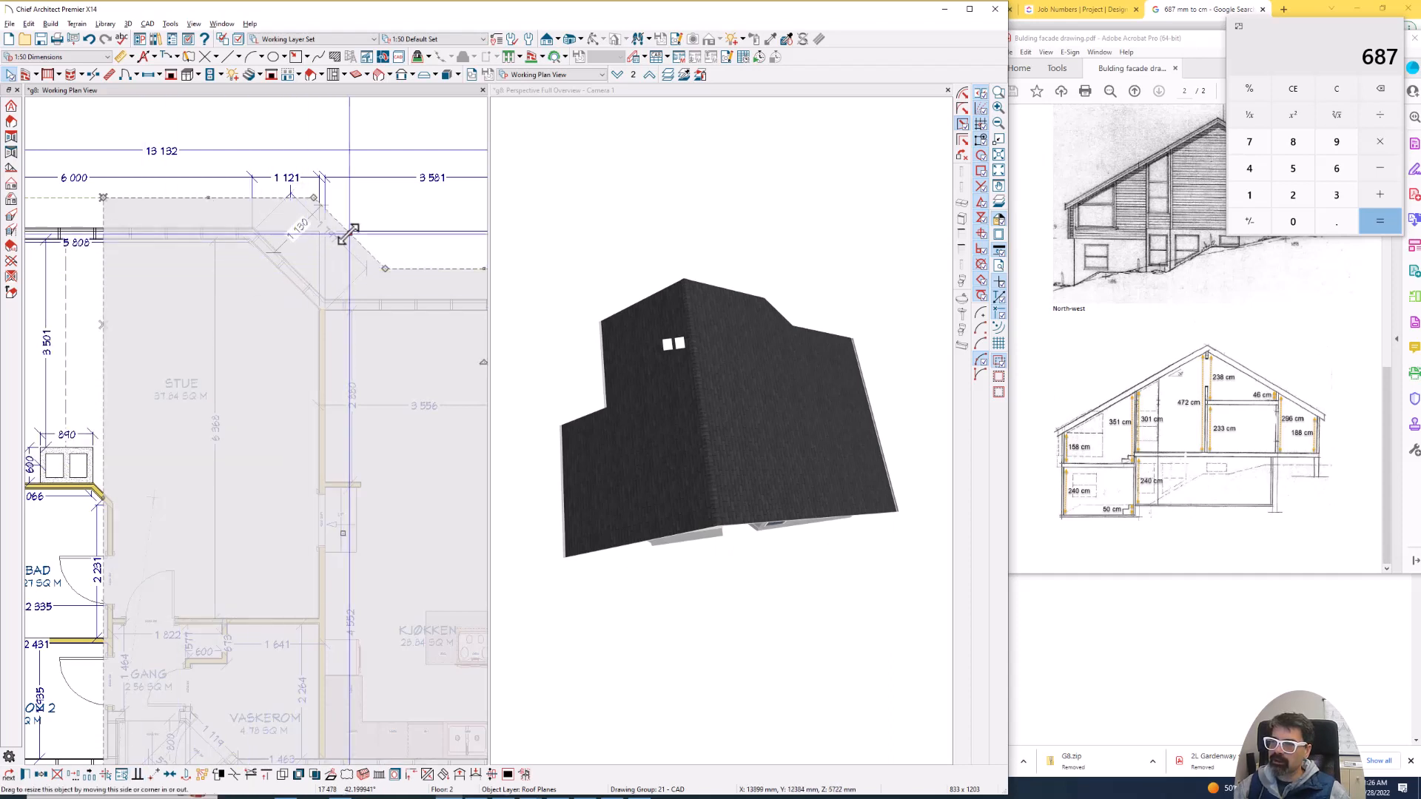
- Set the diagonal roof edge's distance from the Stue's angled exterior wall to 564 mm
left_click(297, 236)
left_click(297, 236)
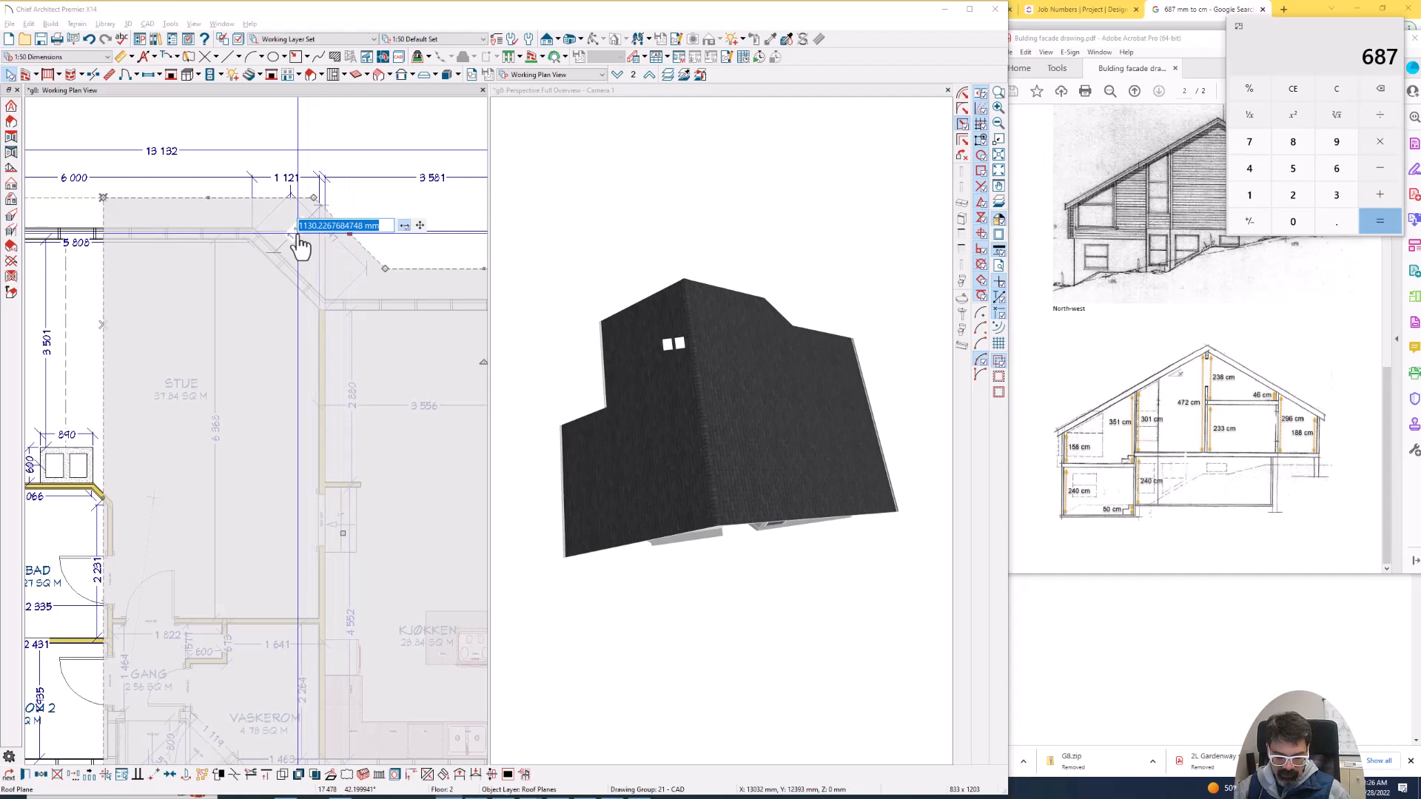
type("564")
key("Return")
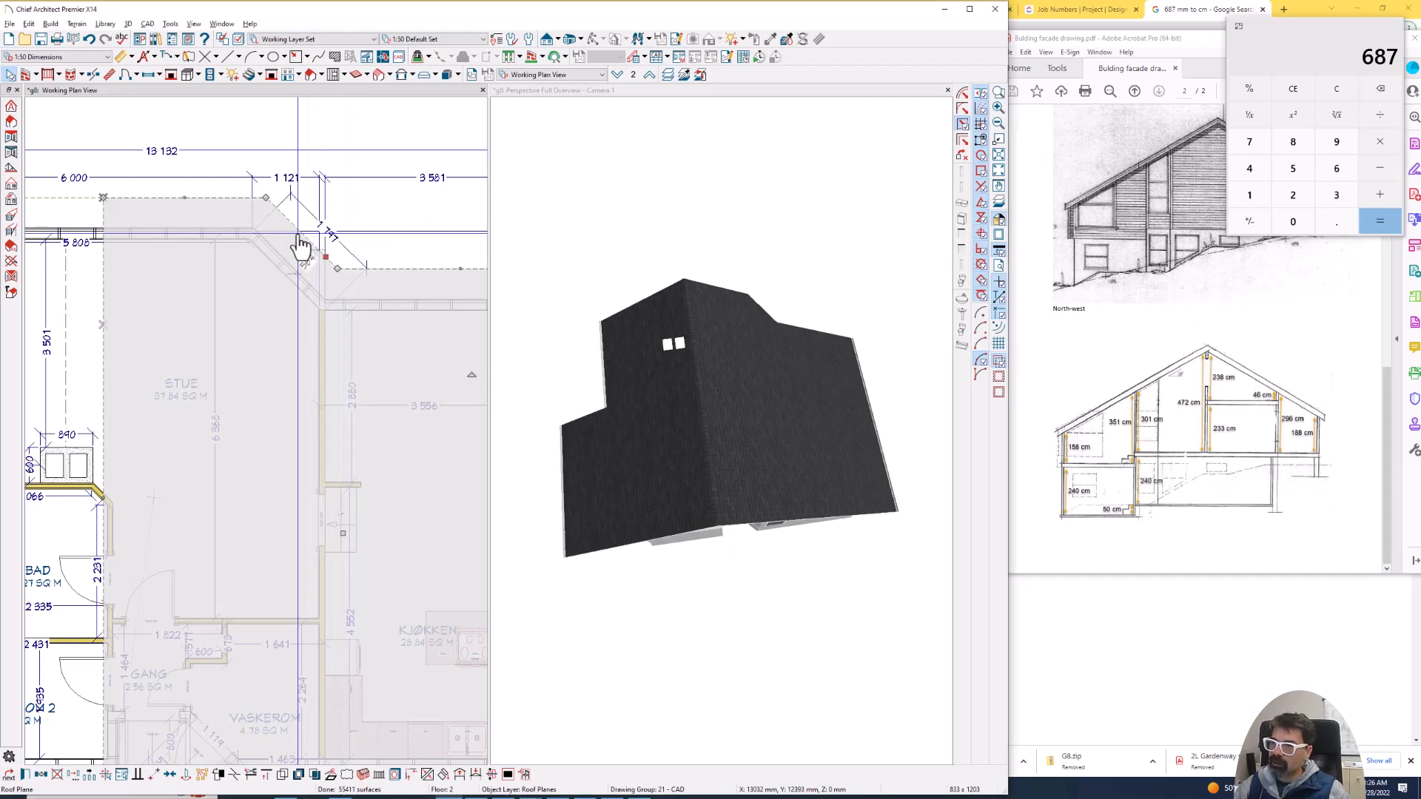
key("Escape")
scroll(224, 251, "down", 1)
scroll(225, 252, "down", 1)
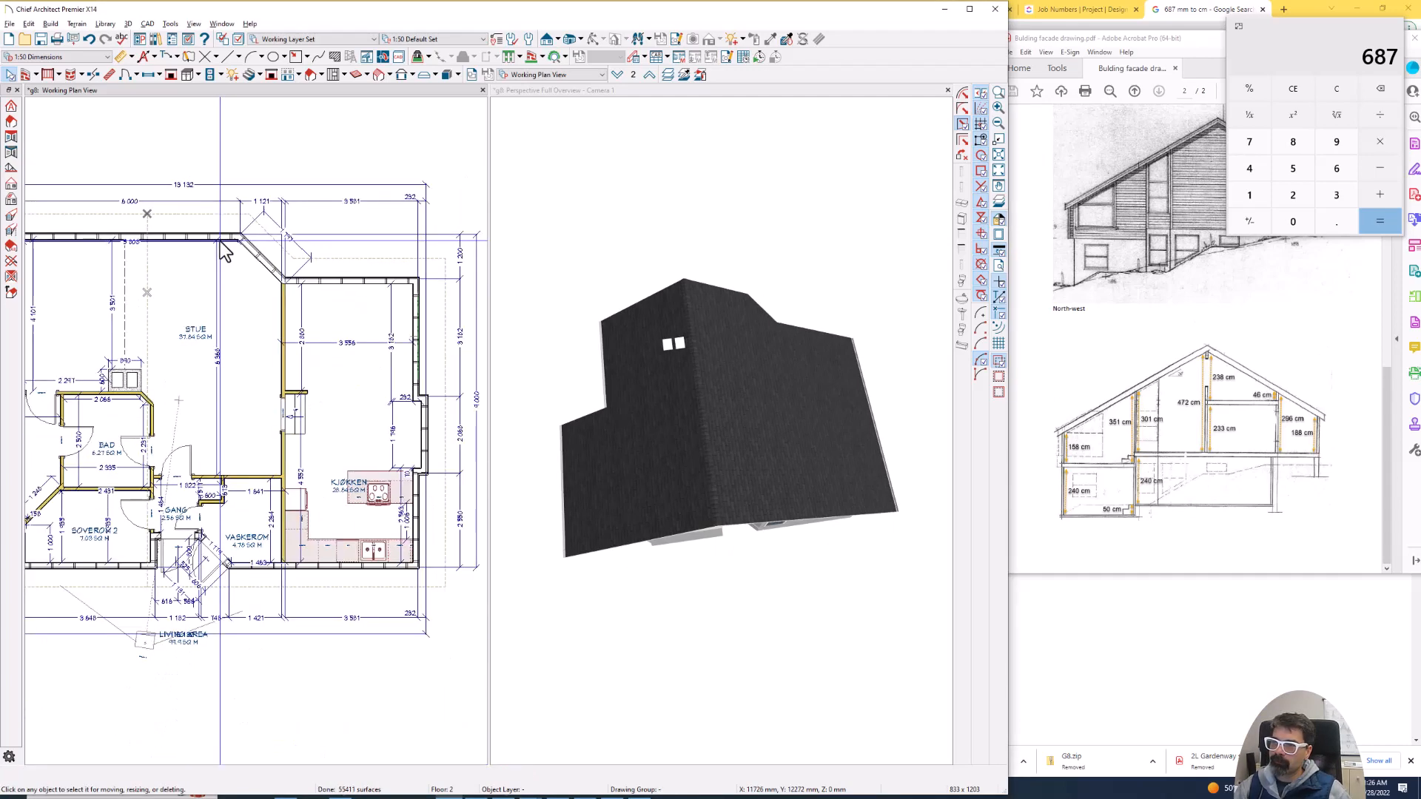
left_click(216, 57)
left_click(231, 110)
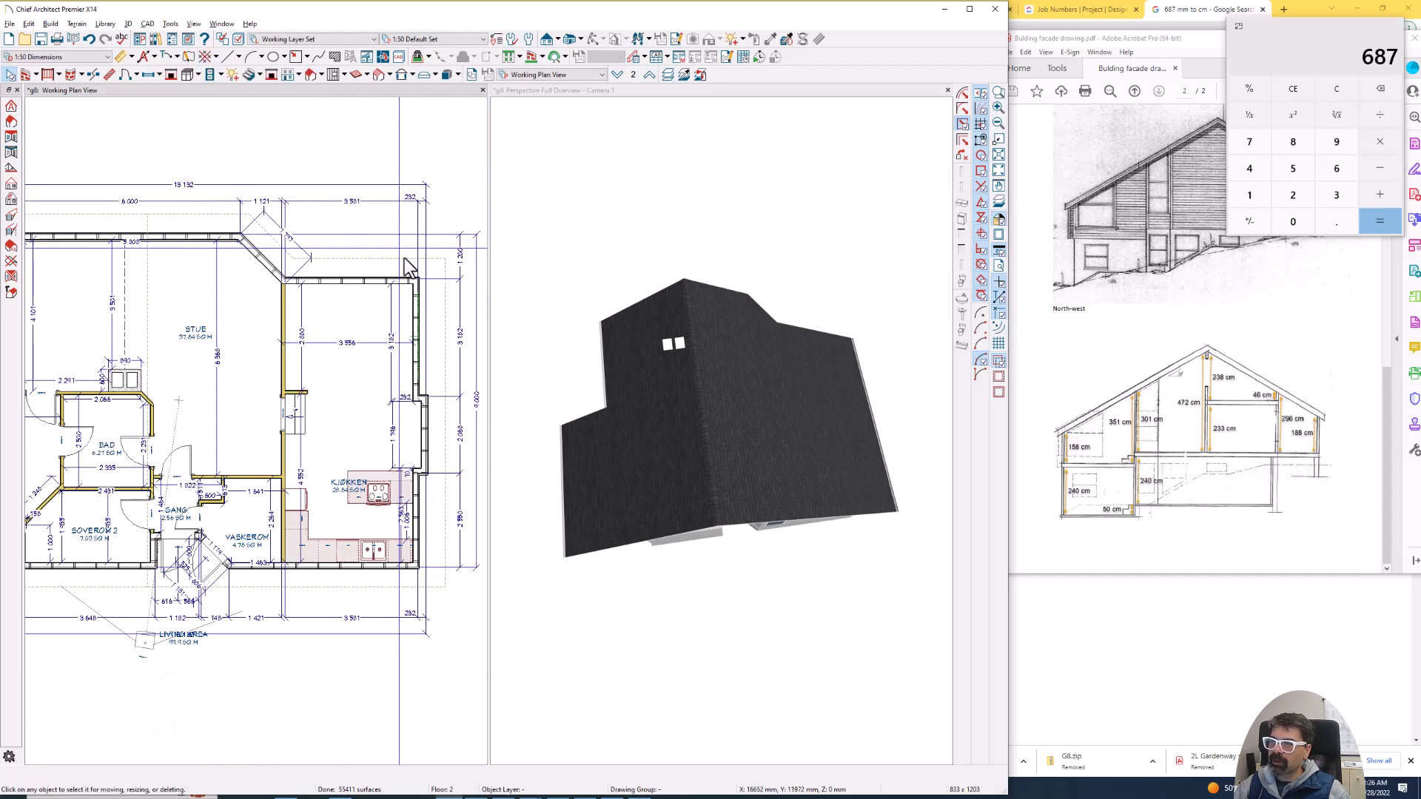
- Examine the chimney's two flue openings in the roof overview and the matching flue rooms in the floor plan
scroll(388, 249, "down", 1)
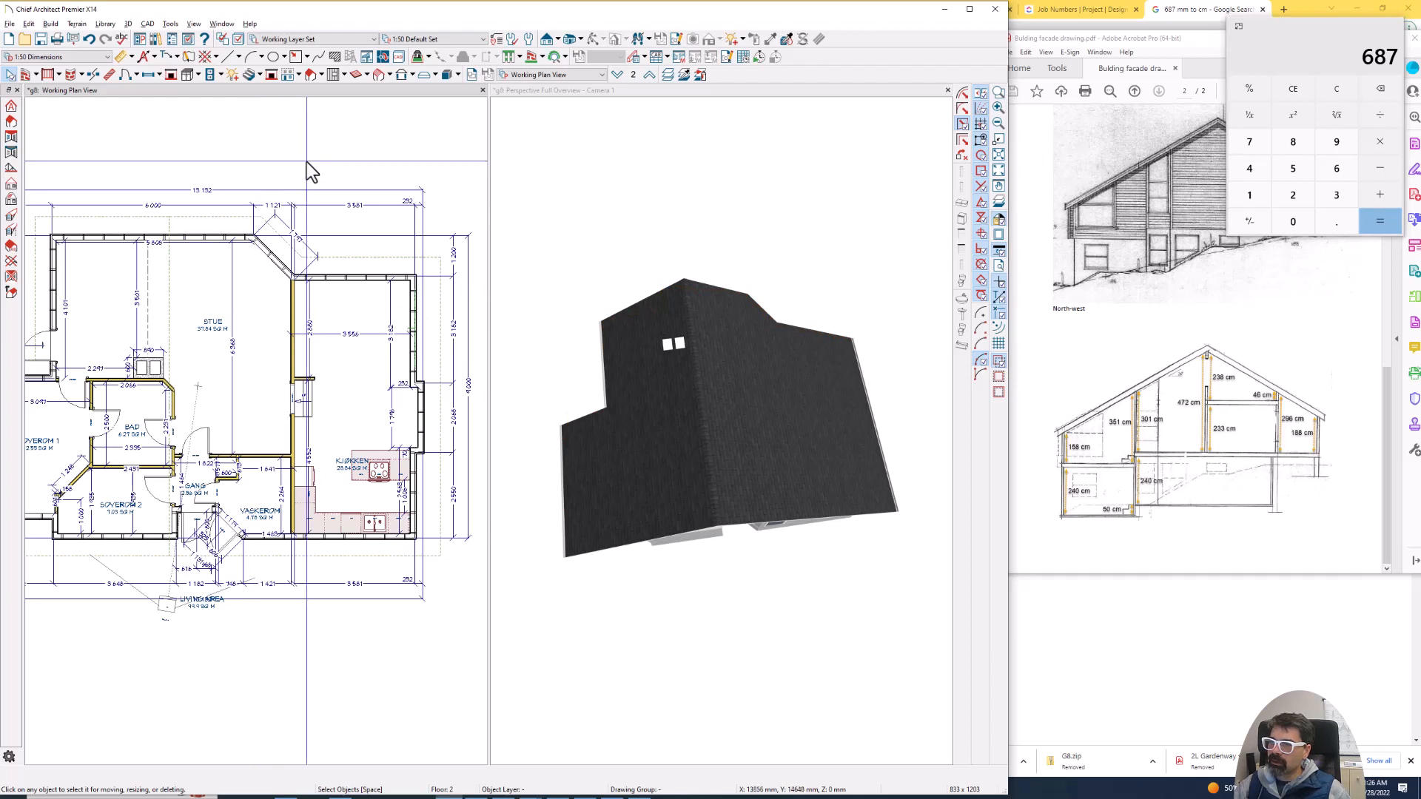
scroll(307, 162, "down", 1)
left_click(667, 344)
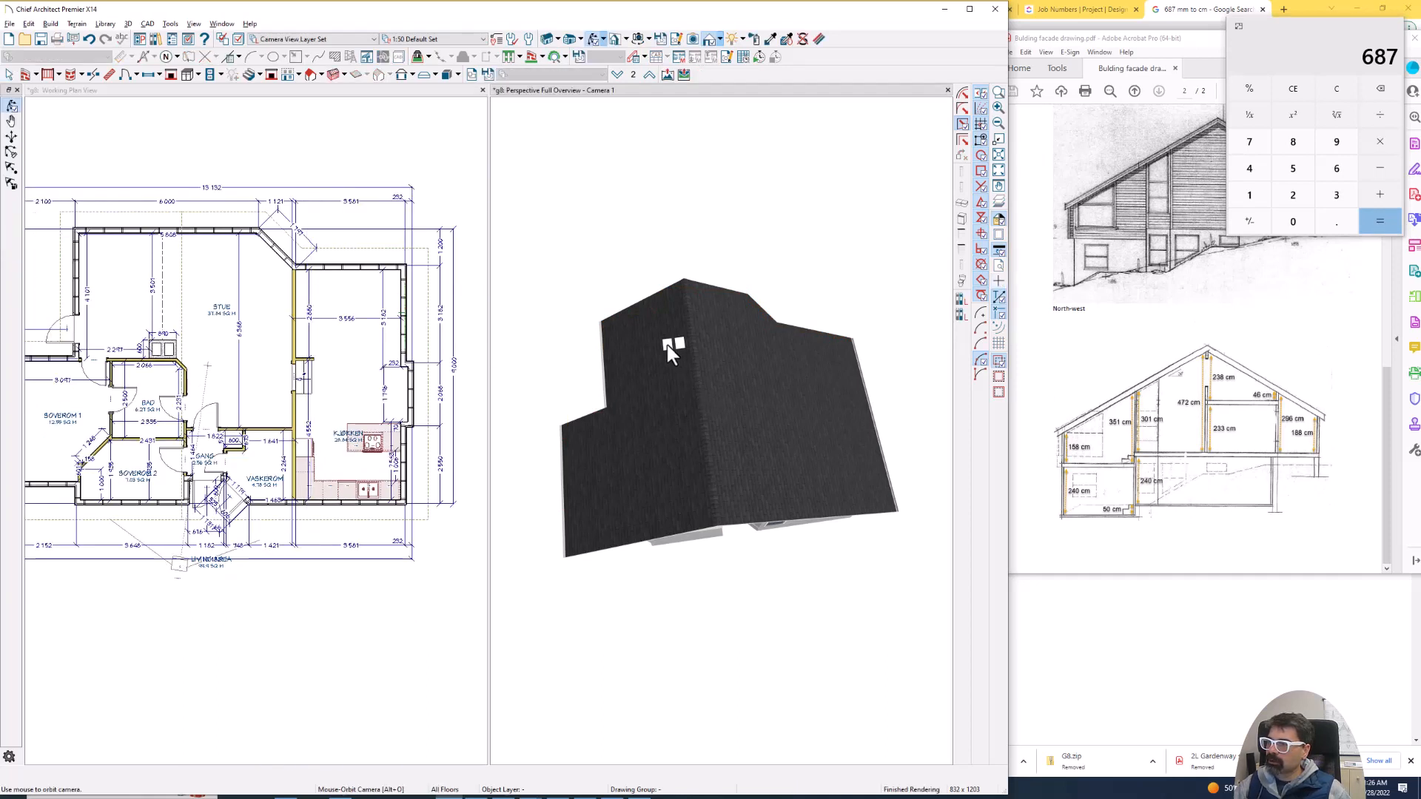
key("space")
left_click(668, 348)
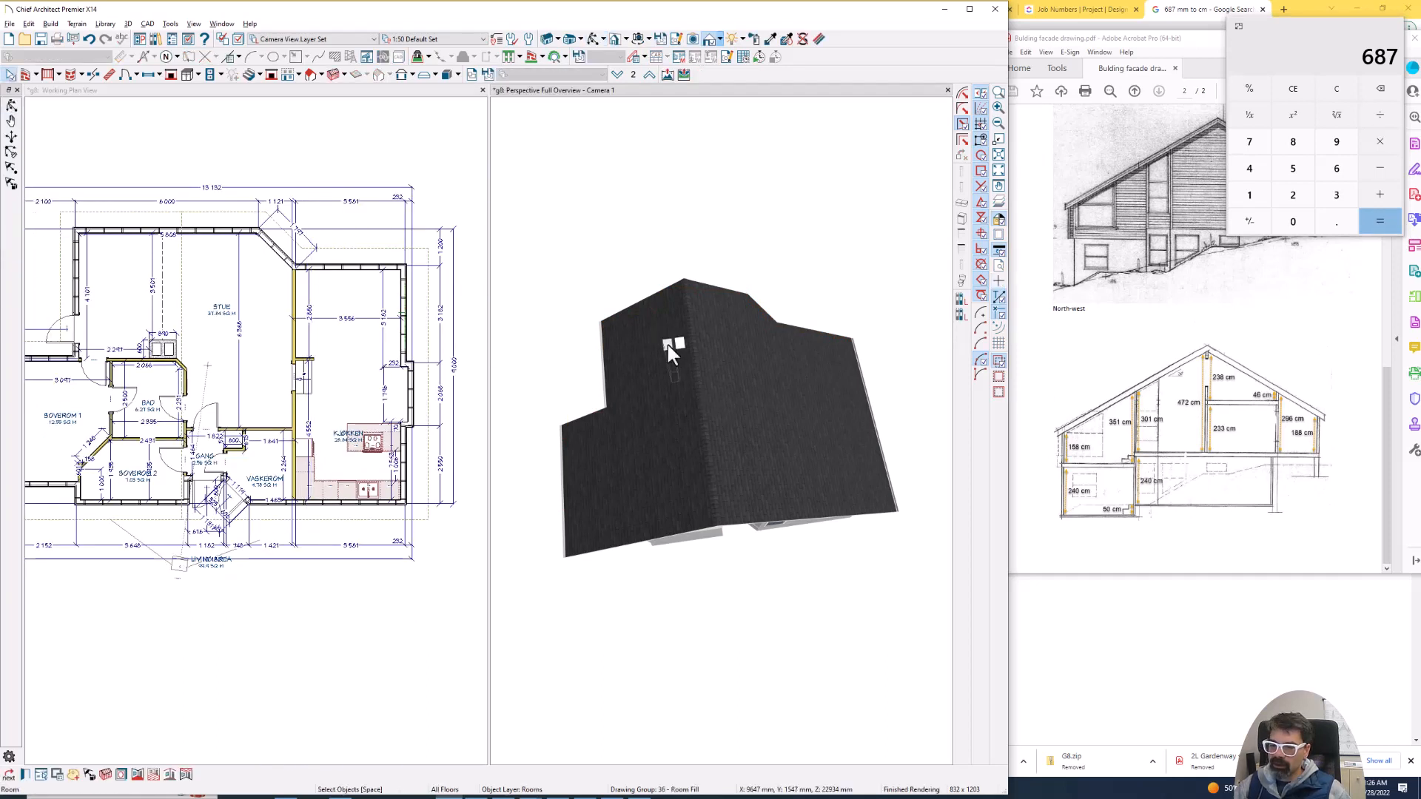
scroll(148, 374, "up", 4)
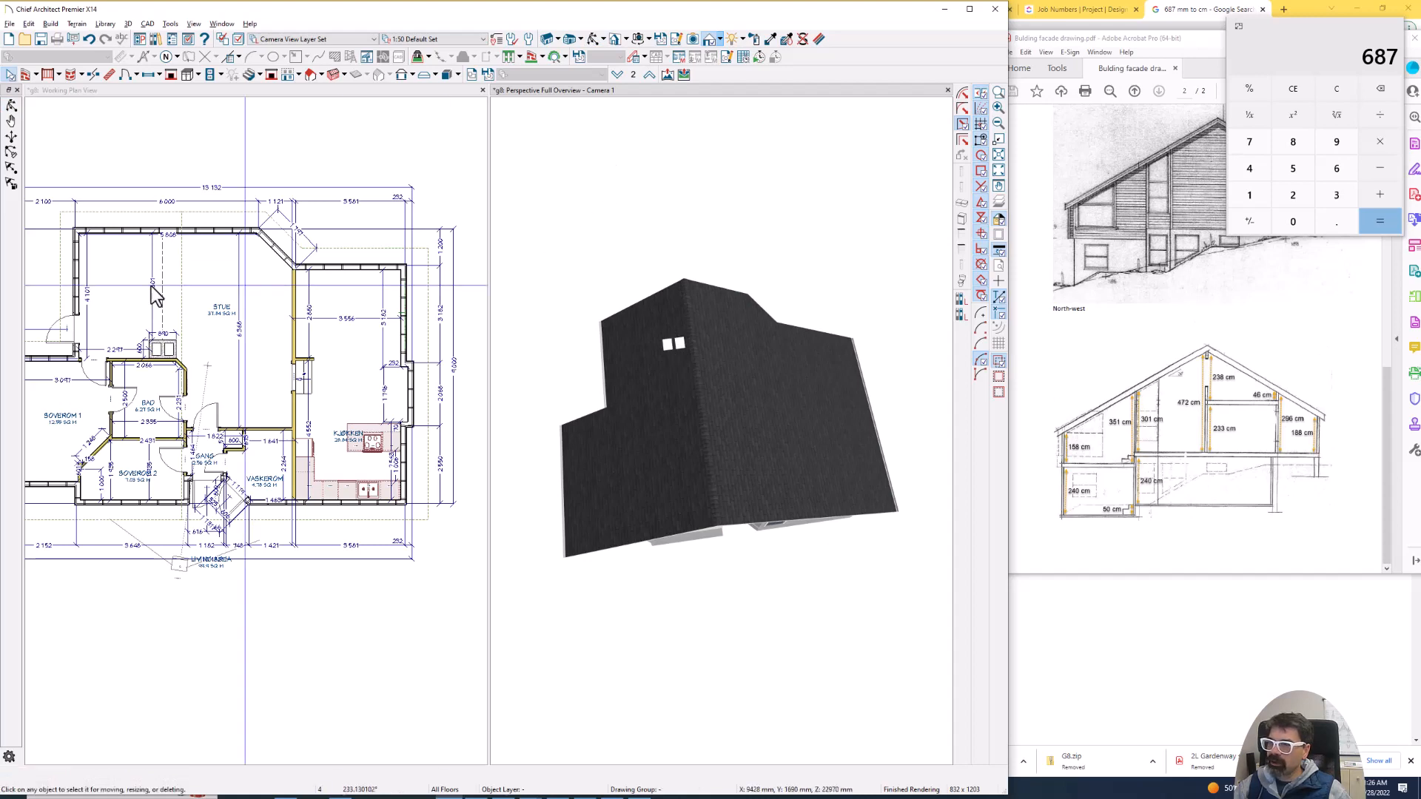
scroll(148, 374, "up", 2)
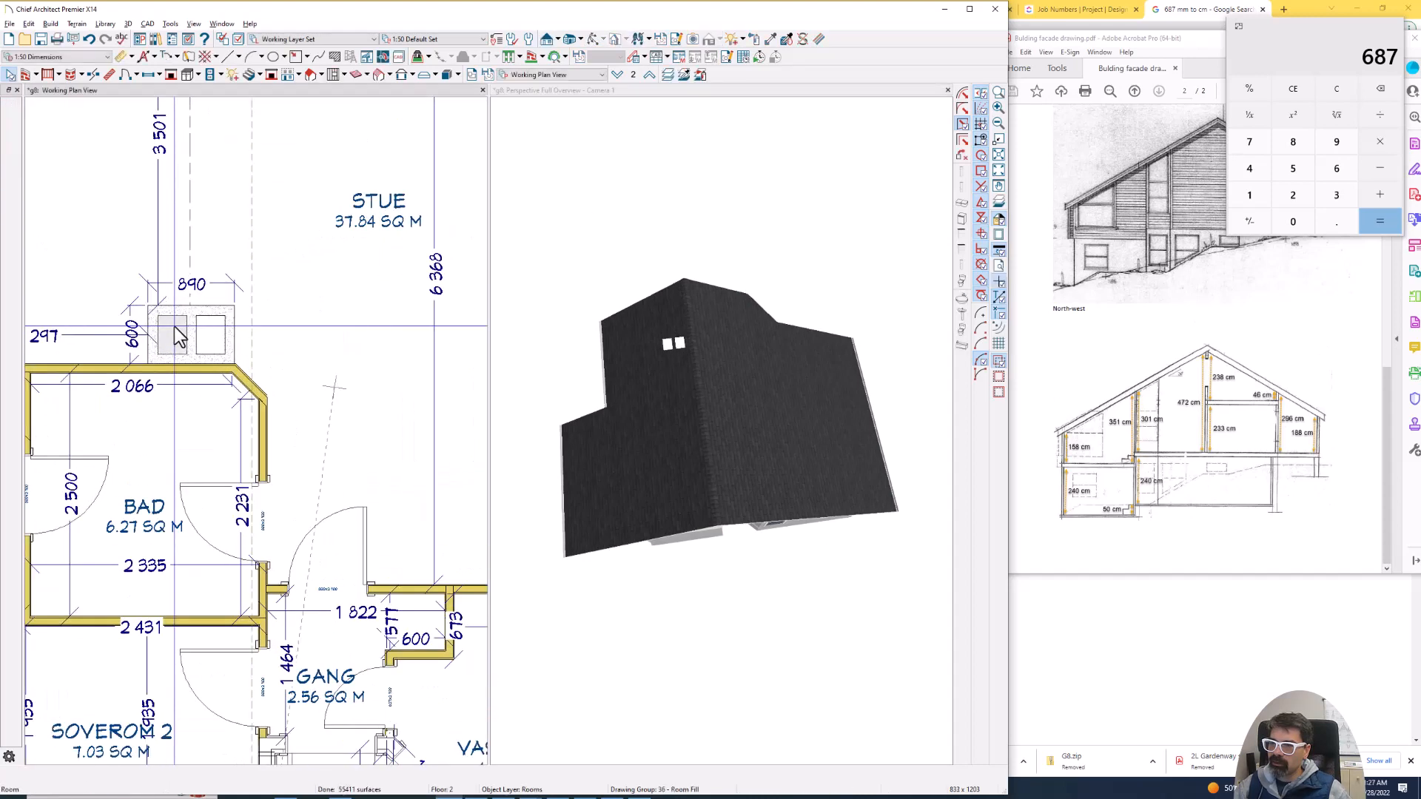
left_click(178, 336)
left_click(221, 342)
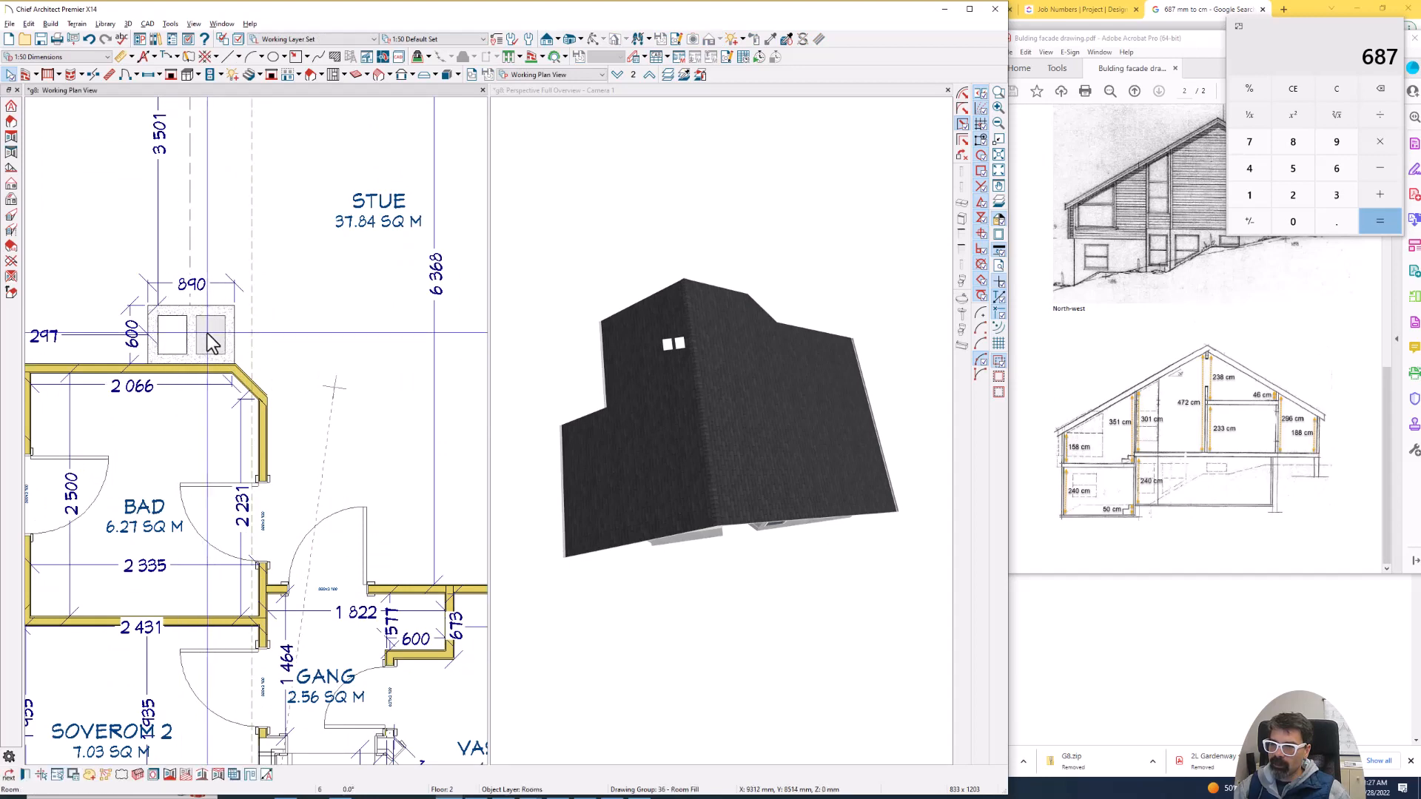
key("Page_Down")
key("Page_Up")
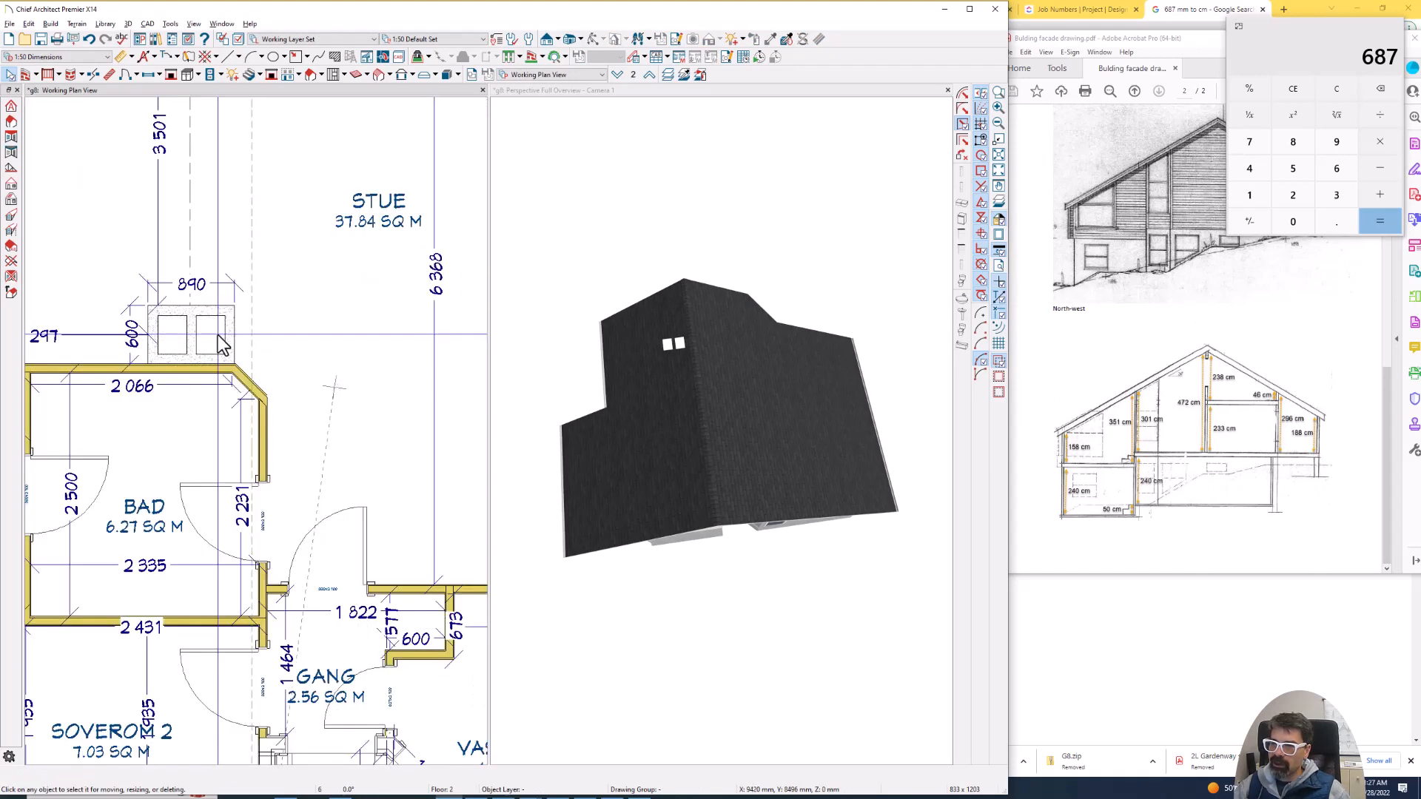
left_click(222, 327)
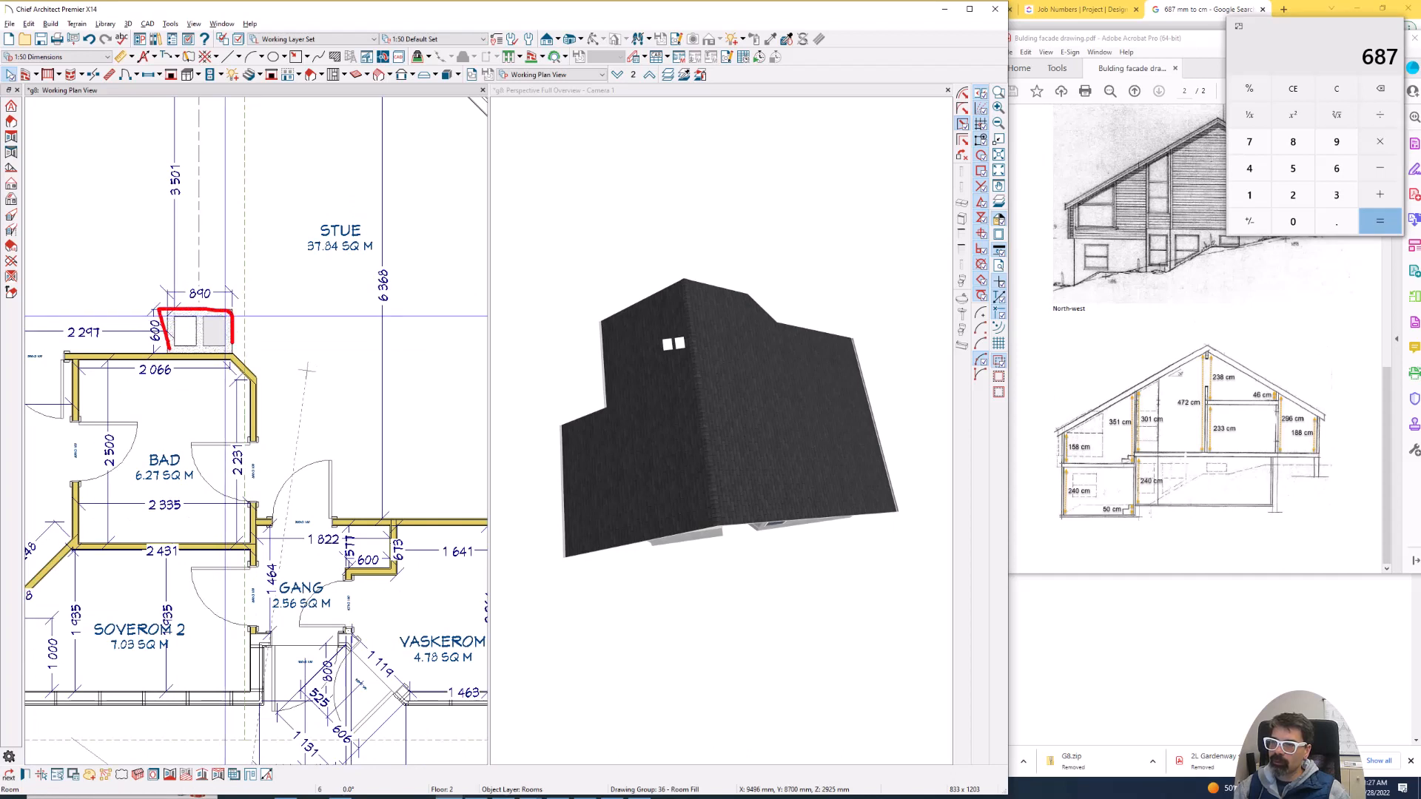
key("Escape")
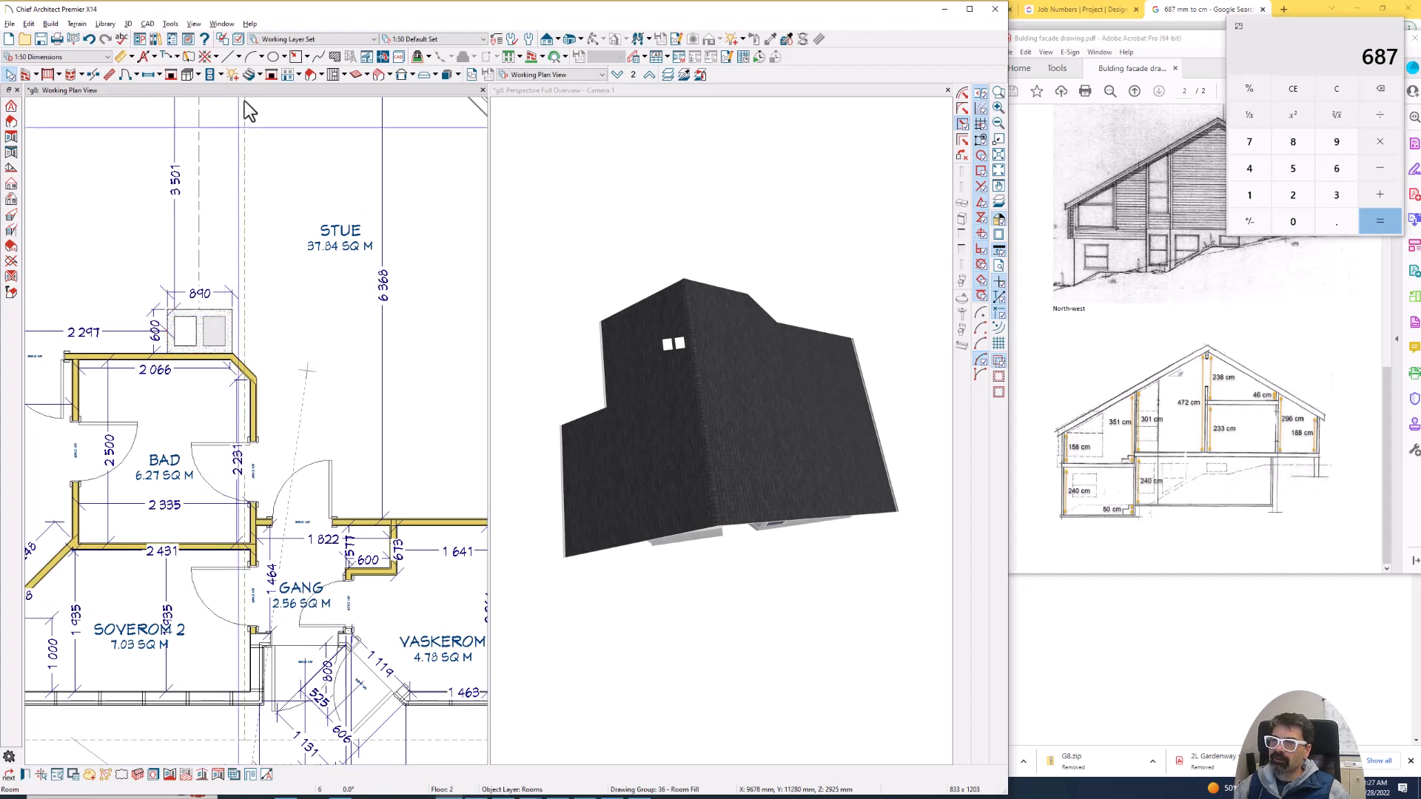
- Draw an 890 by 600 mm rectangular polyline over the chimney outline above the Bad
left_click(296, 57)
scroll(222, 296, "up", 2)
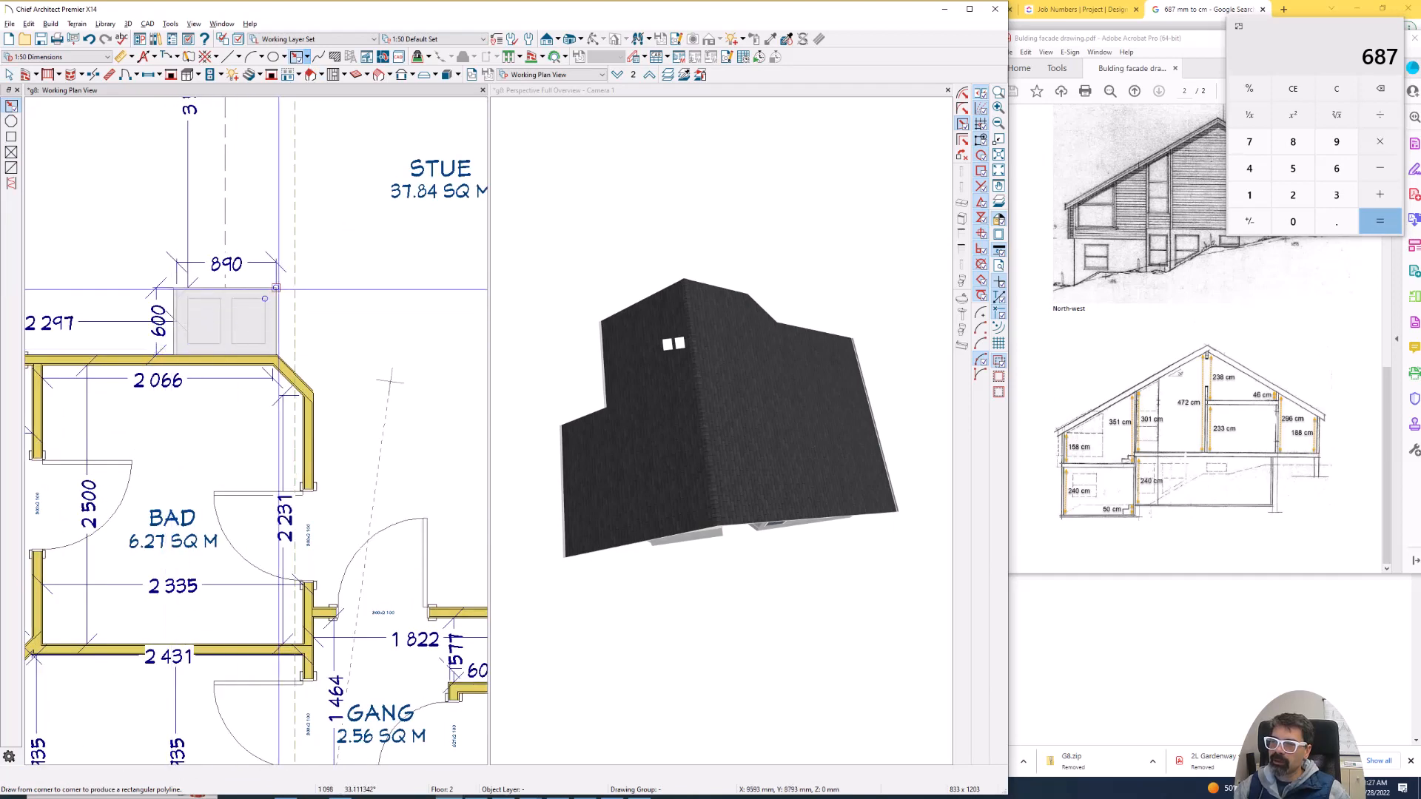
mouse_move(276, 286)
left_mouse_down()
mouse_move(156, 343)
mouse_move(188, 312)
left_mouse_up()
scroll(156, 343, "up", 3)
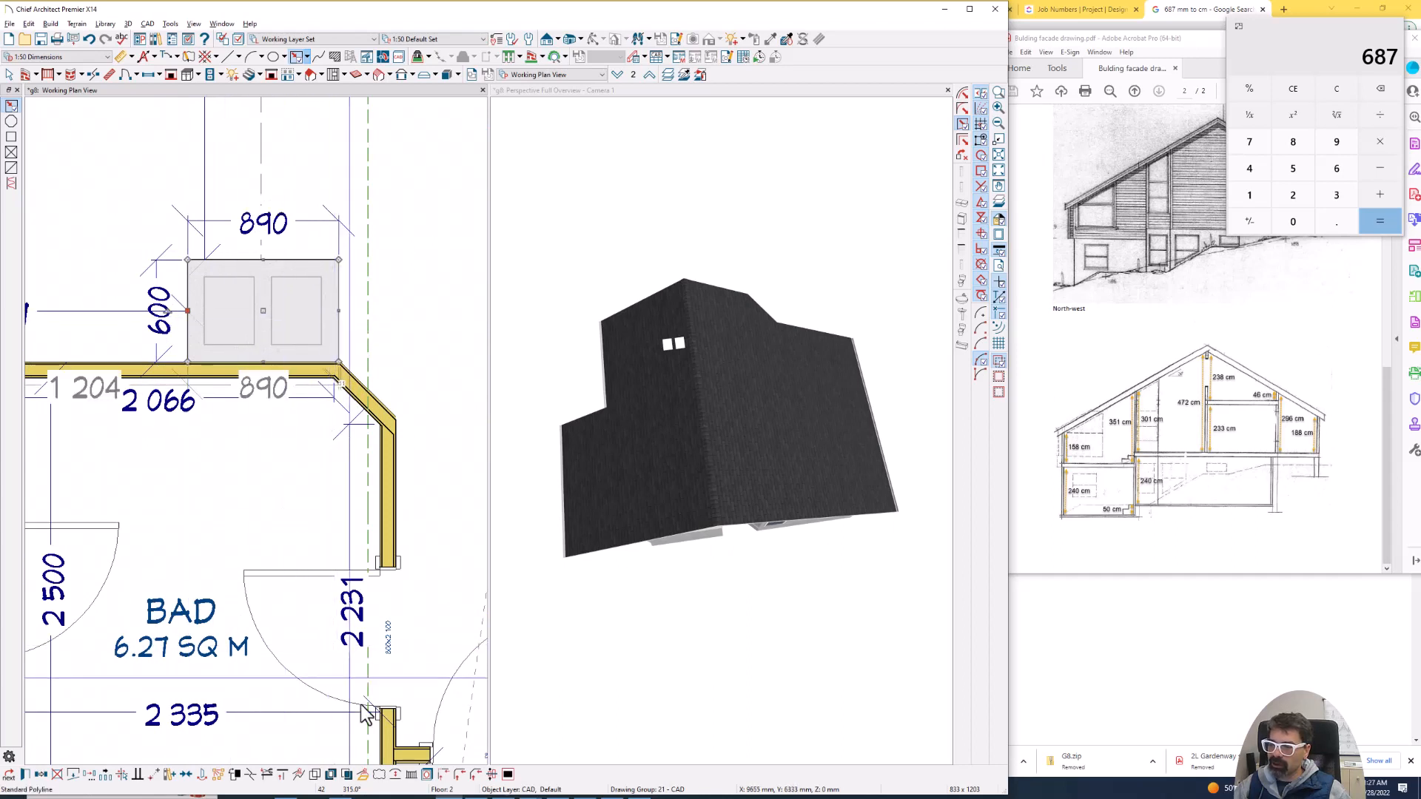
- Convert the chimney rectangle into a Hole in Roof / Custom Ceiling and accept its specification with Square Sides
left_click(362, 774)
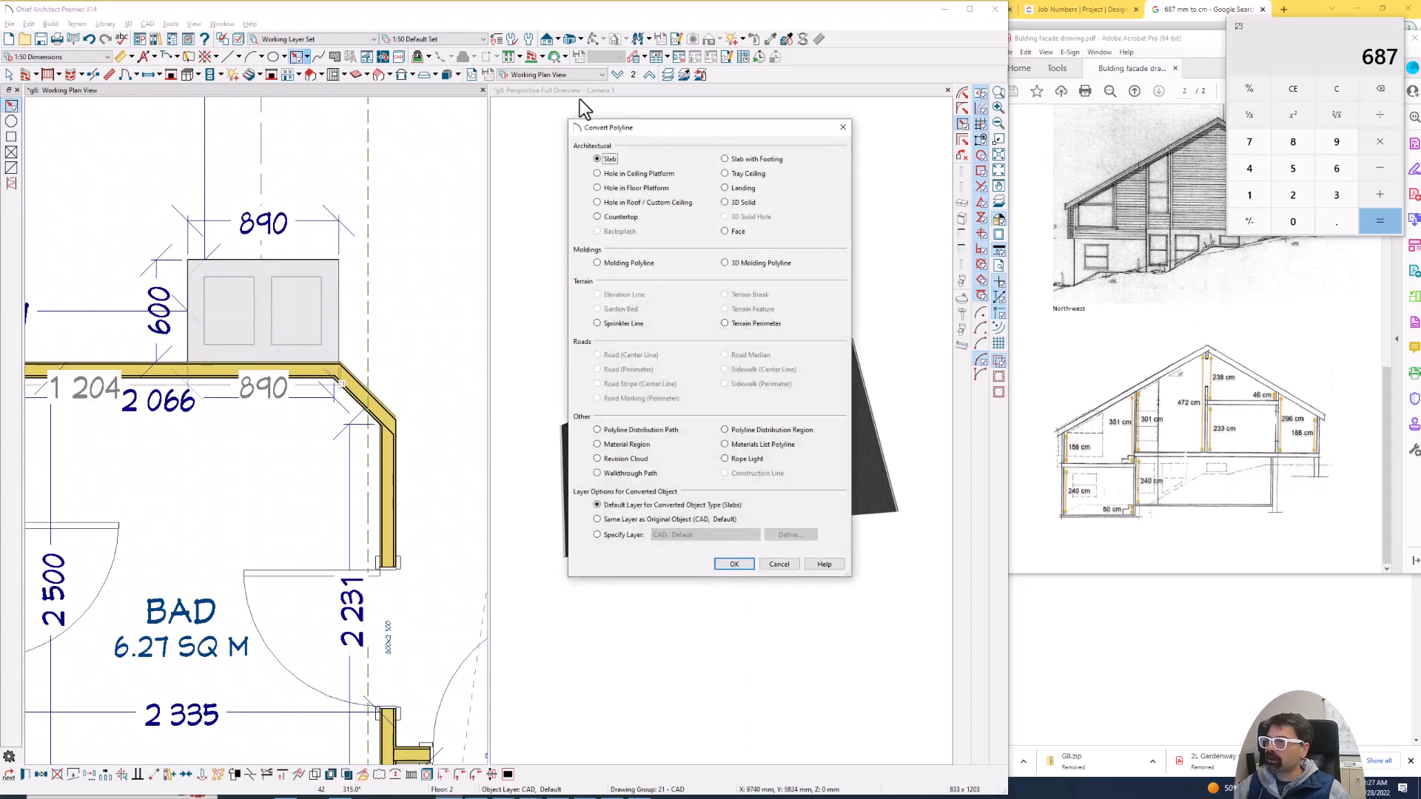
left_click(632, 202)
left_click(725, 562)
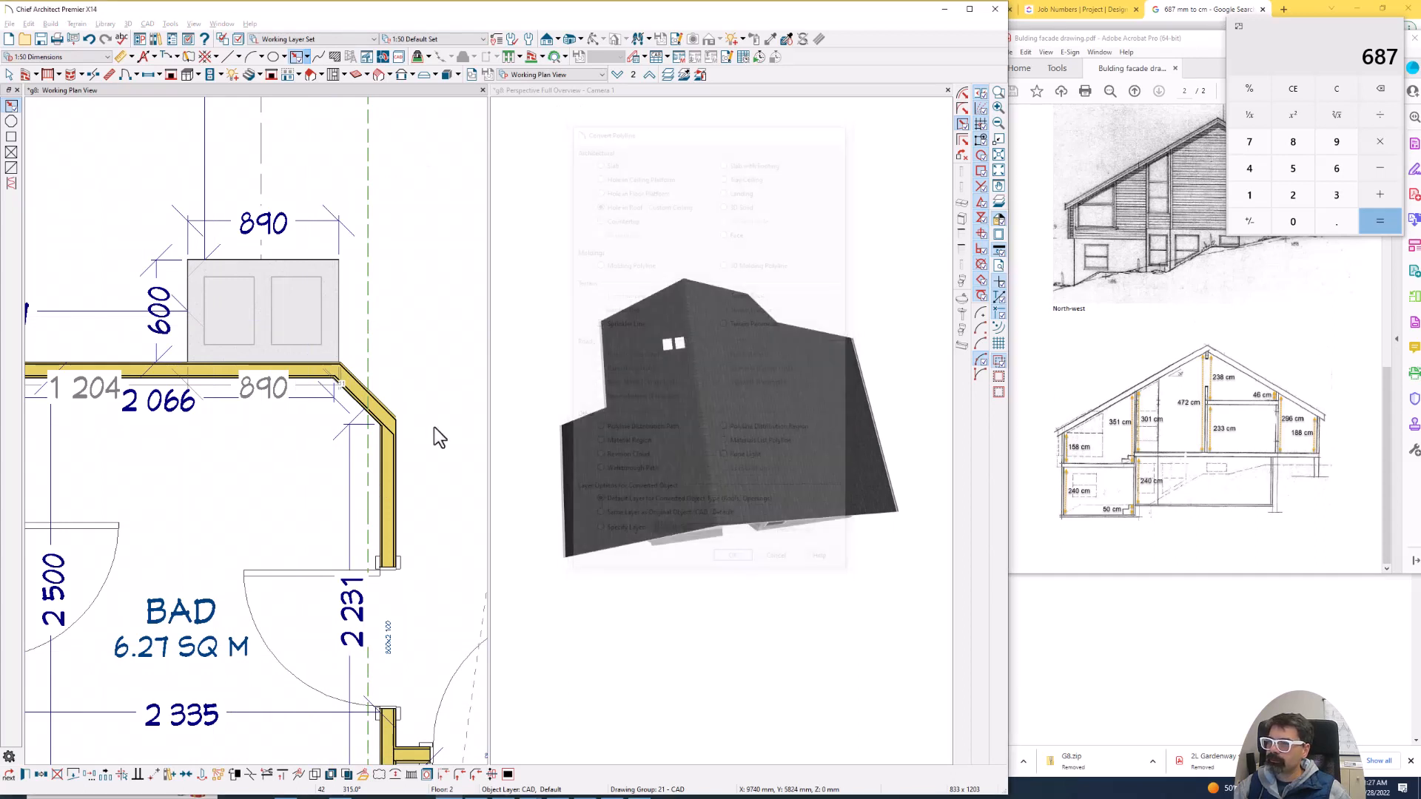
double_click(260, 329)
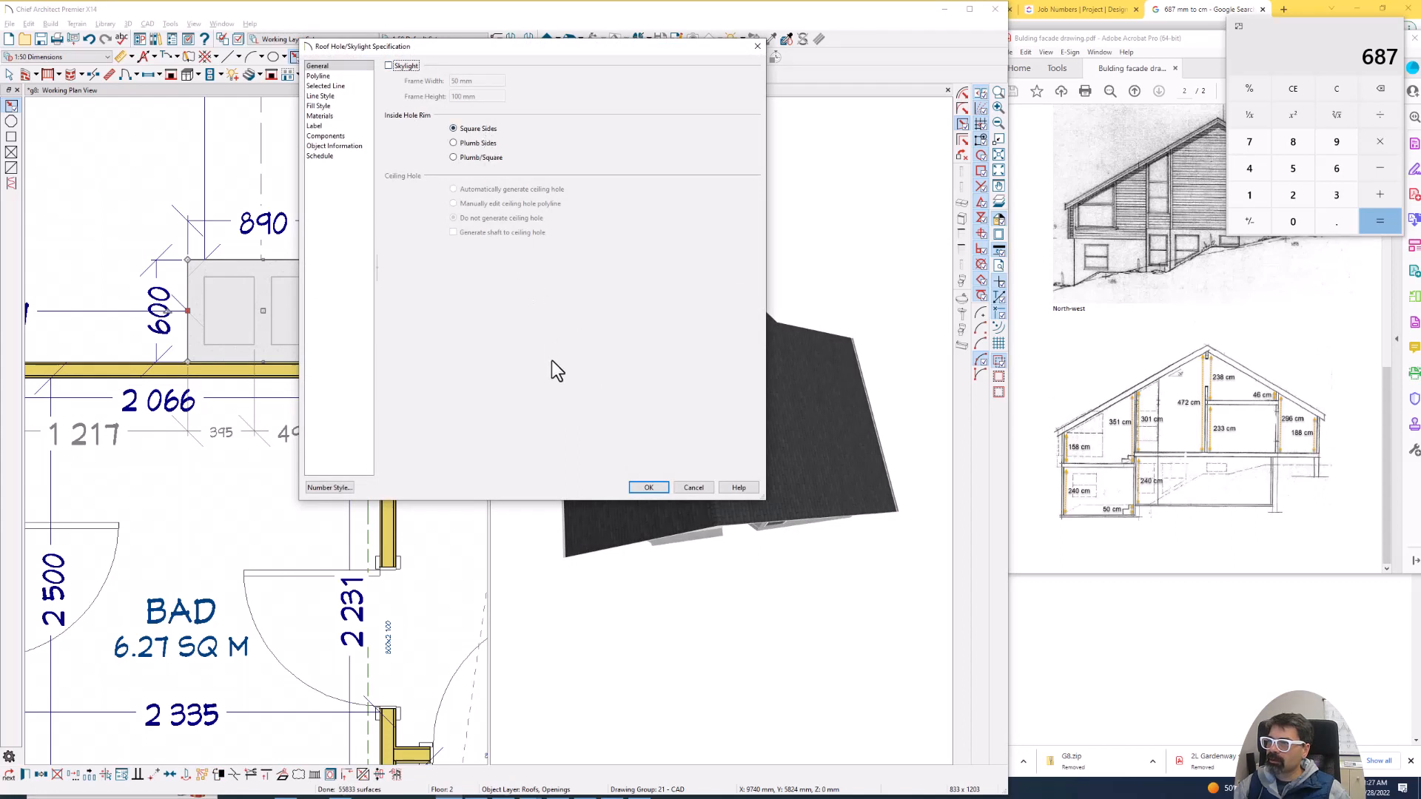
left_click(647, 487)
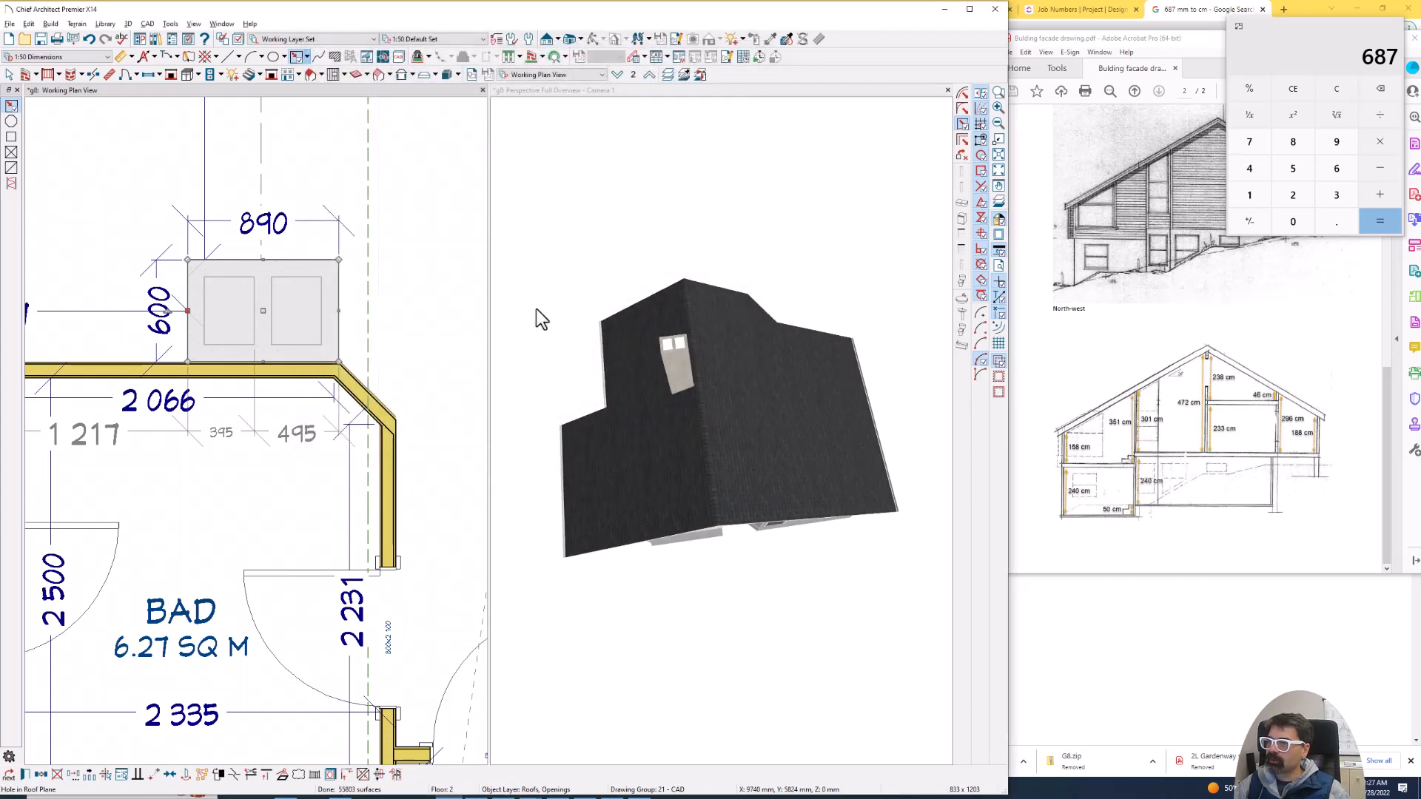
- Orbit the roof overview to the gable side and inspect the chimney passing through the roof
left_click(557, 259)
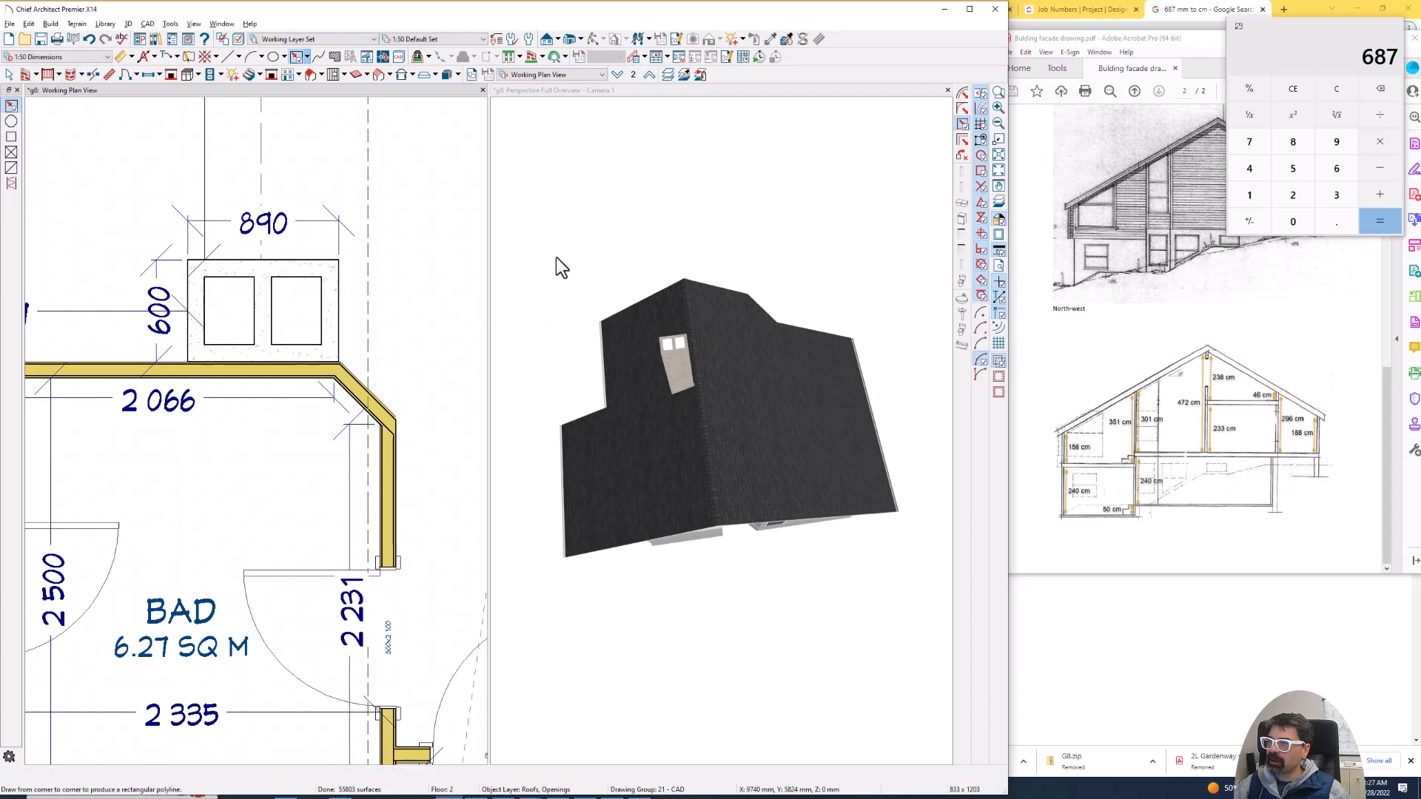
left_click(594, 40)
left_click_drag(664, 349, 628, 222)
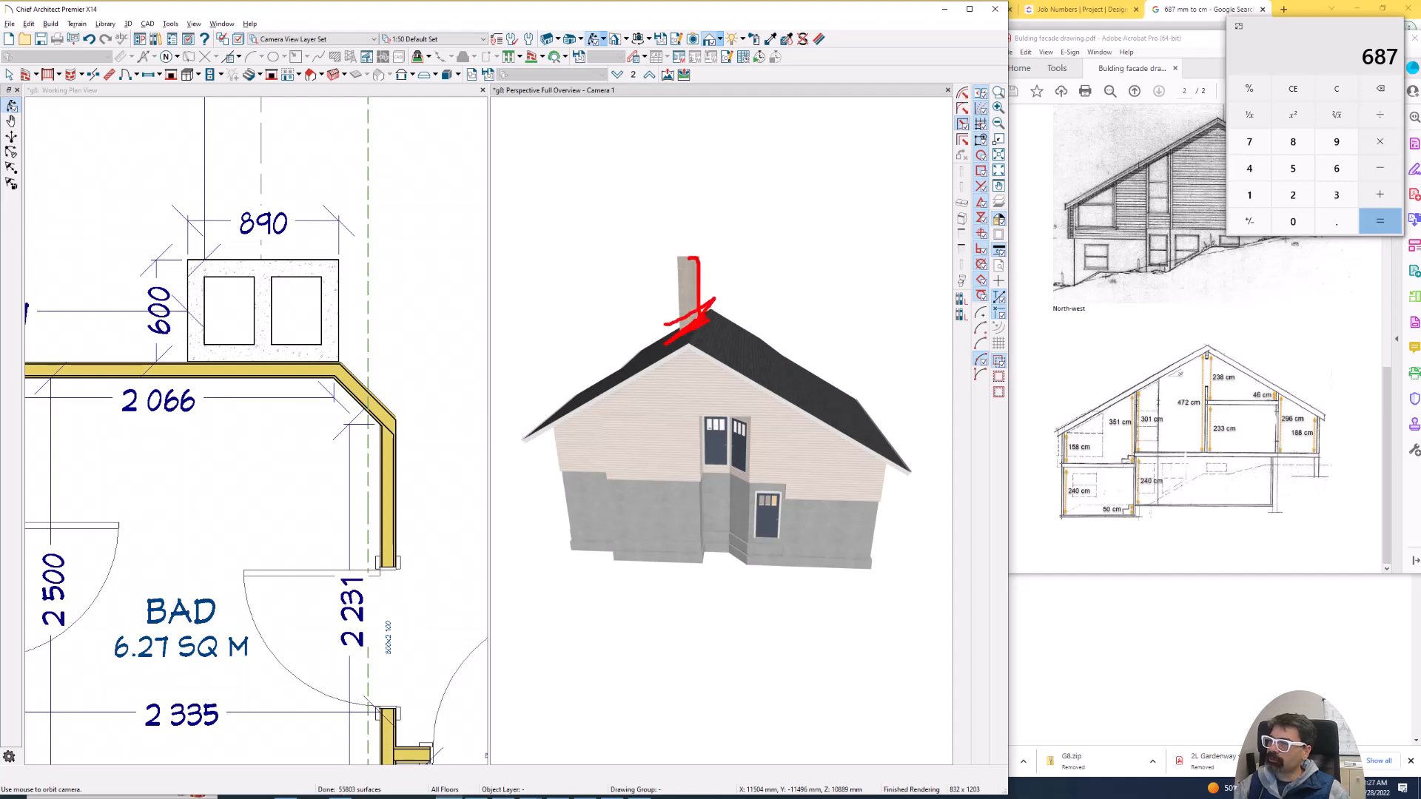
key("Escape")
- Compare the Kjøkken's projecting exterior wall in the plan and 3D overview with the facade drawings on the PDF's first page
left_click(198, 237)
scroll(198, 237, "down", 5)
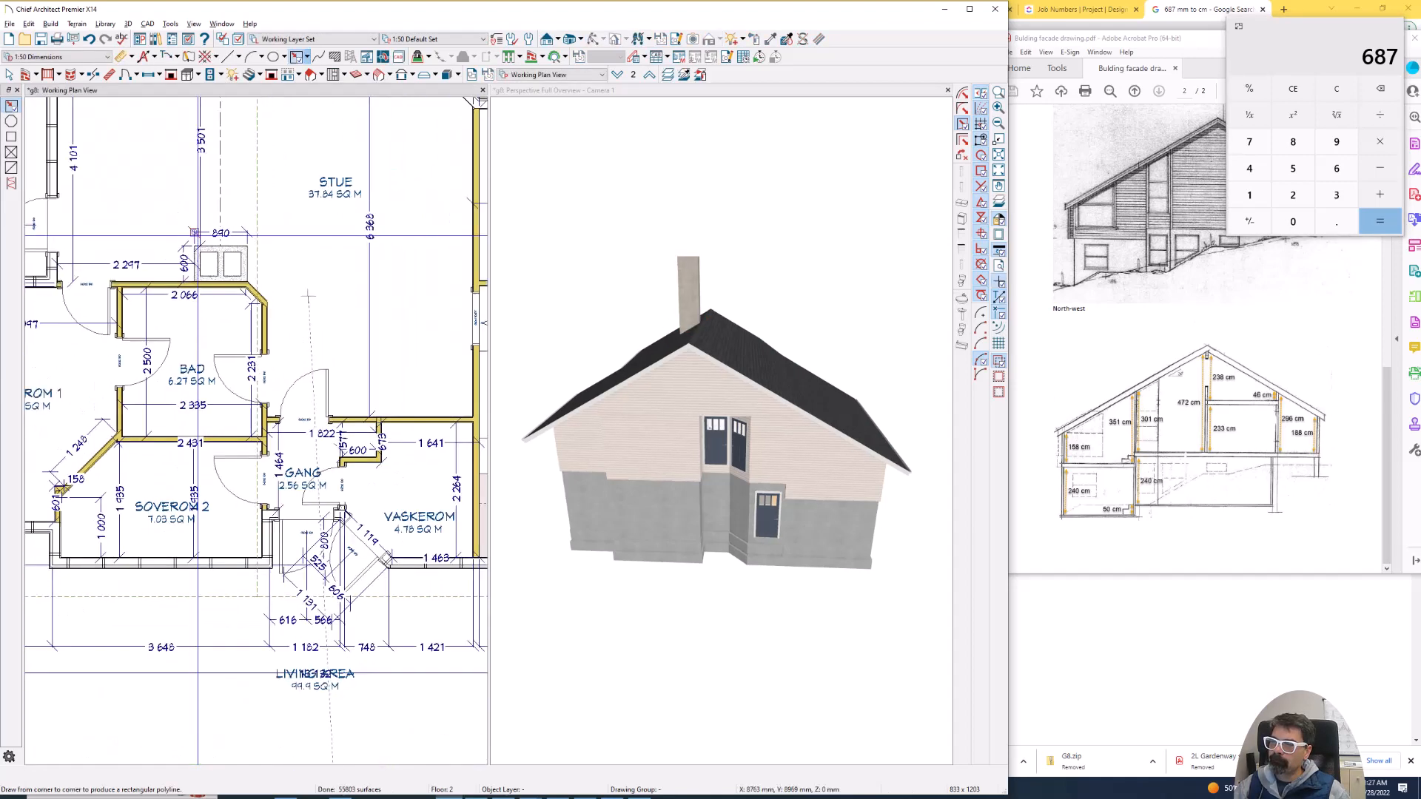
scroll(198, 235, "down", 4)
middle_click_drag(372, 249, 268, 256)
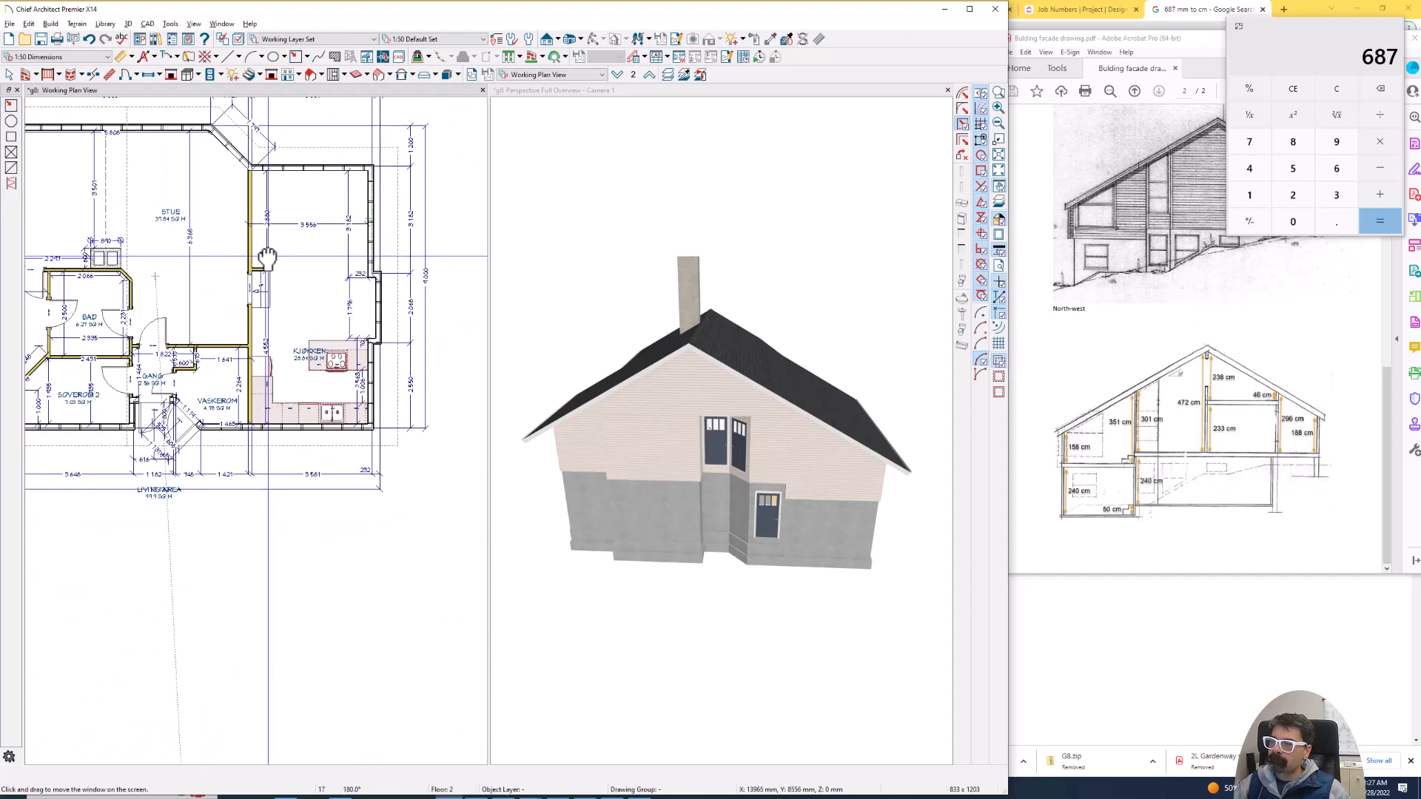
scroll(381, 273, "up", 2)
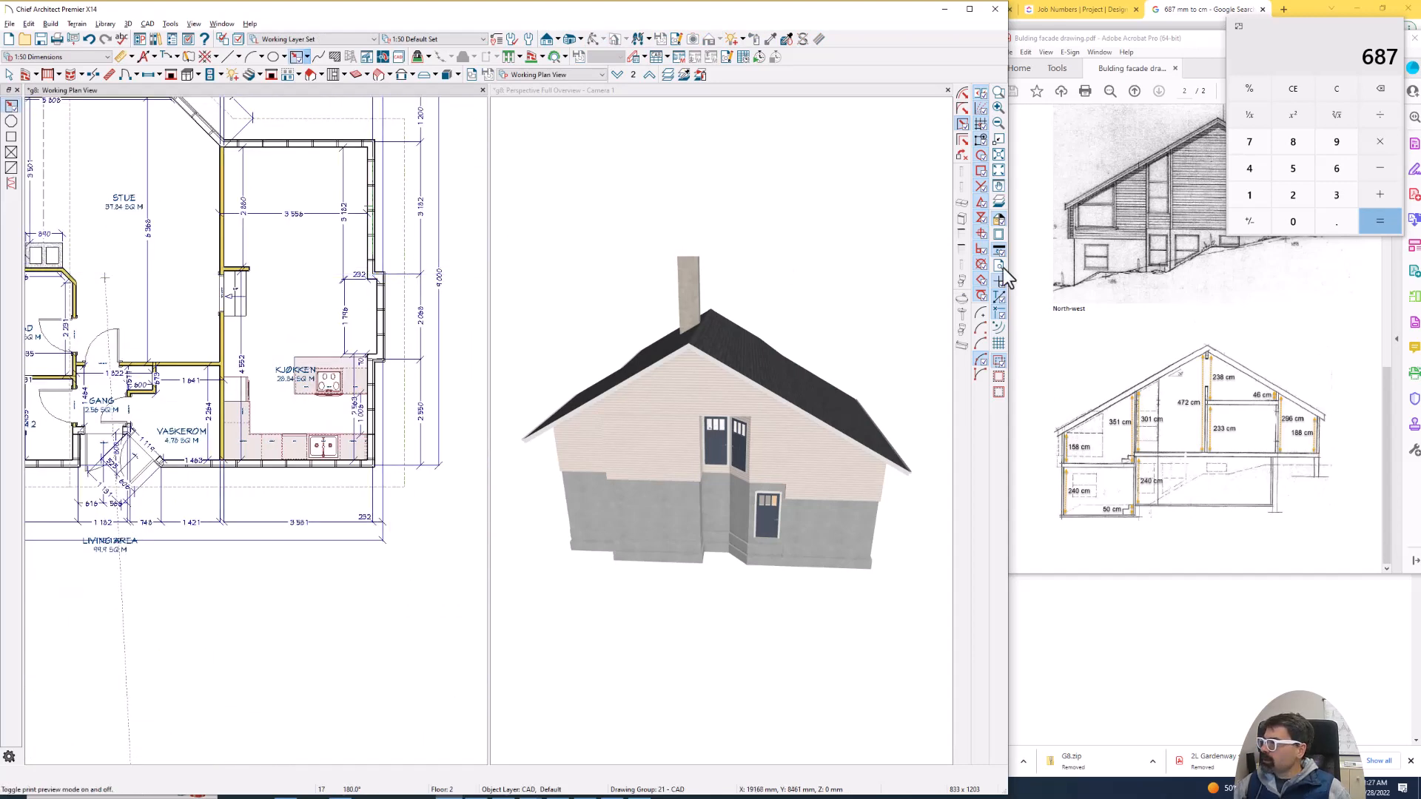
scroll(1109, 299, "up", 5)
scroll(1107, 300, "up", 2)
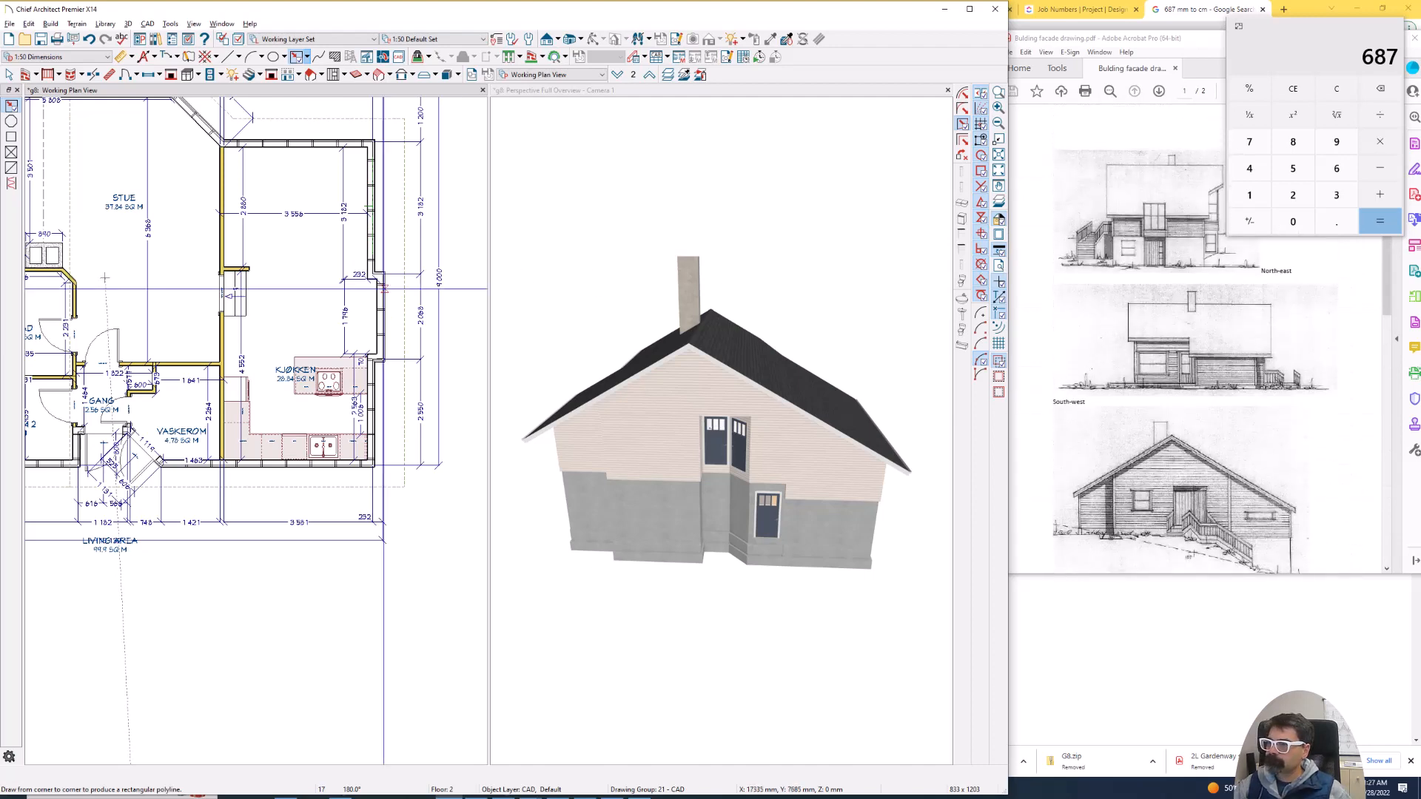
scroll(382, 300, "up", 1)
left_click(382, 301)
key("Escape")
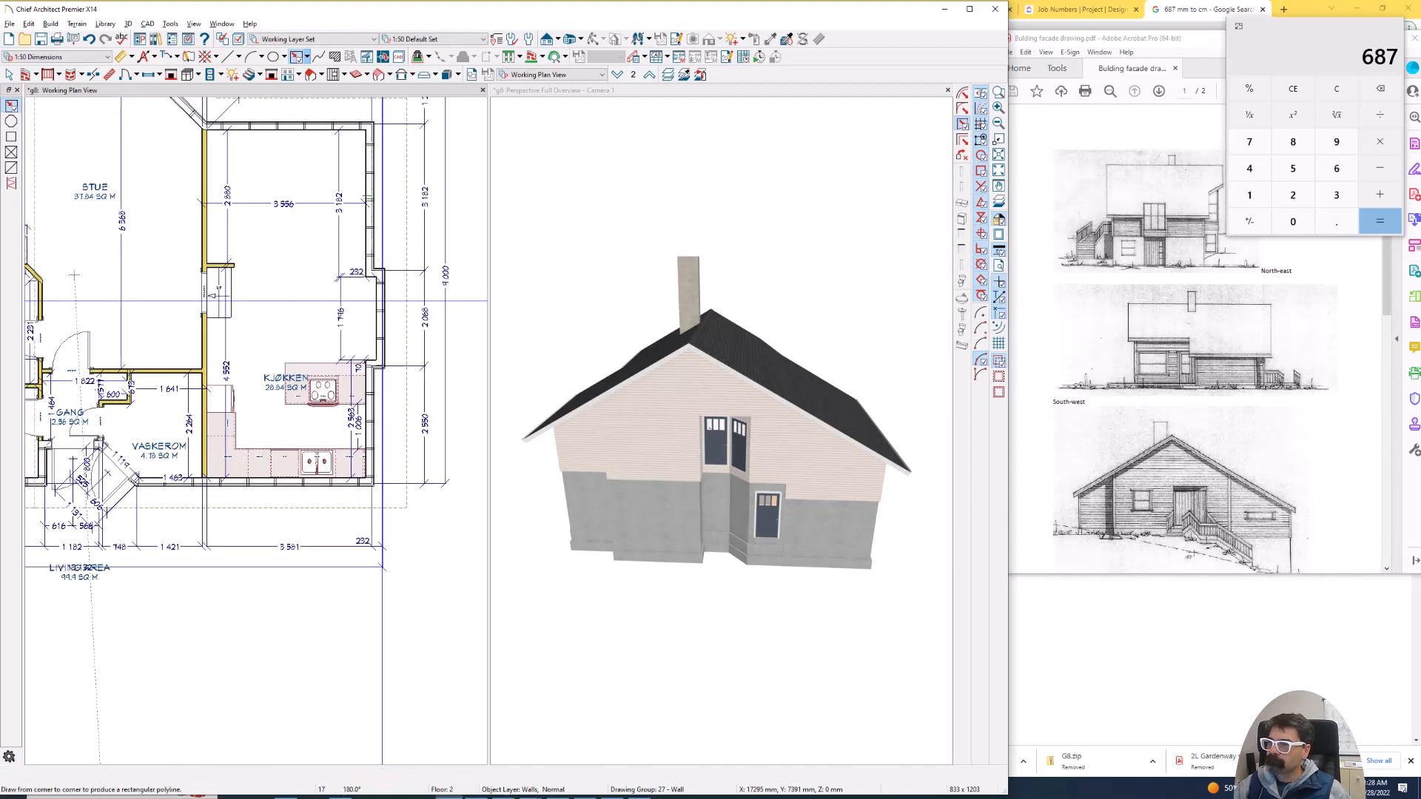
key("space")
scroll(393, 296, "up", 4)
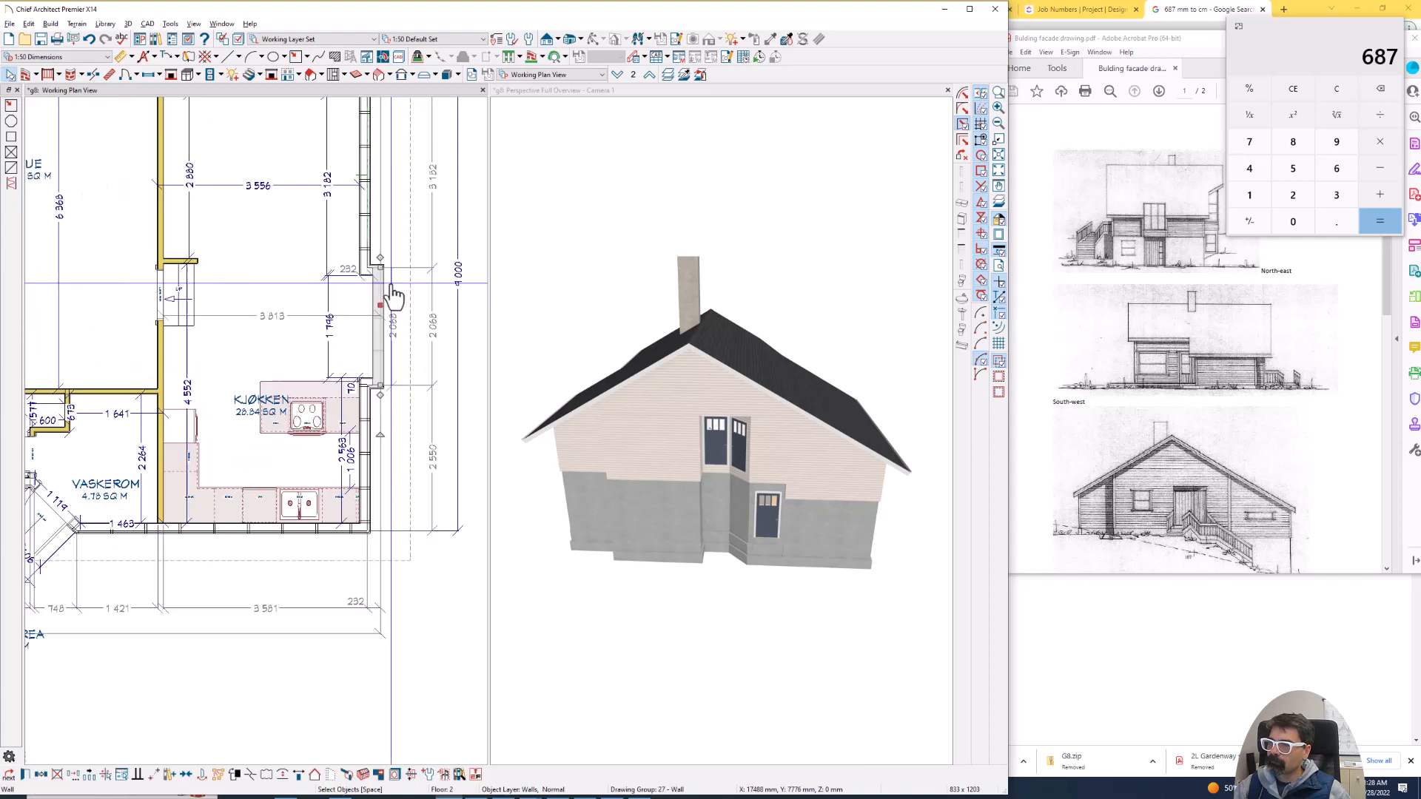
scroll(385, 297, "down", 2)
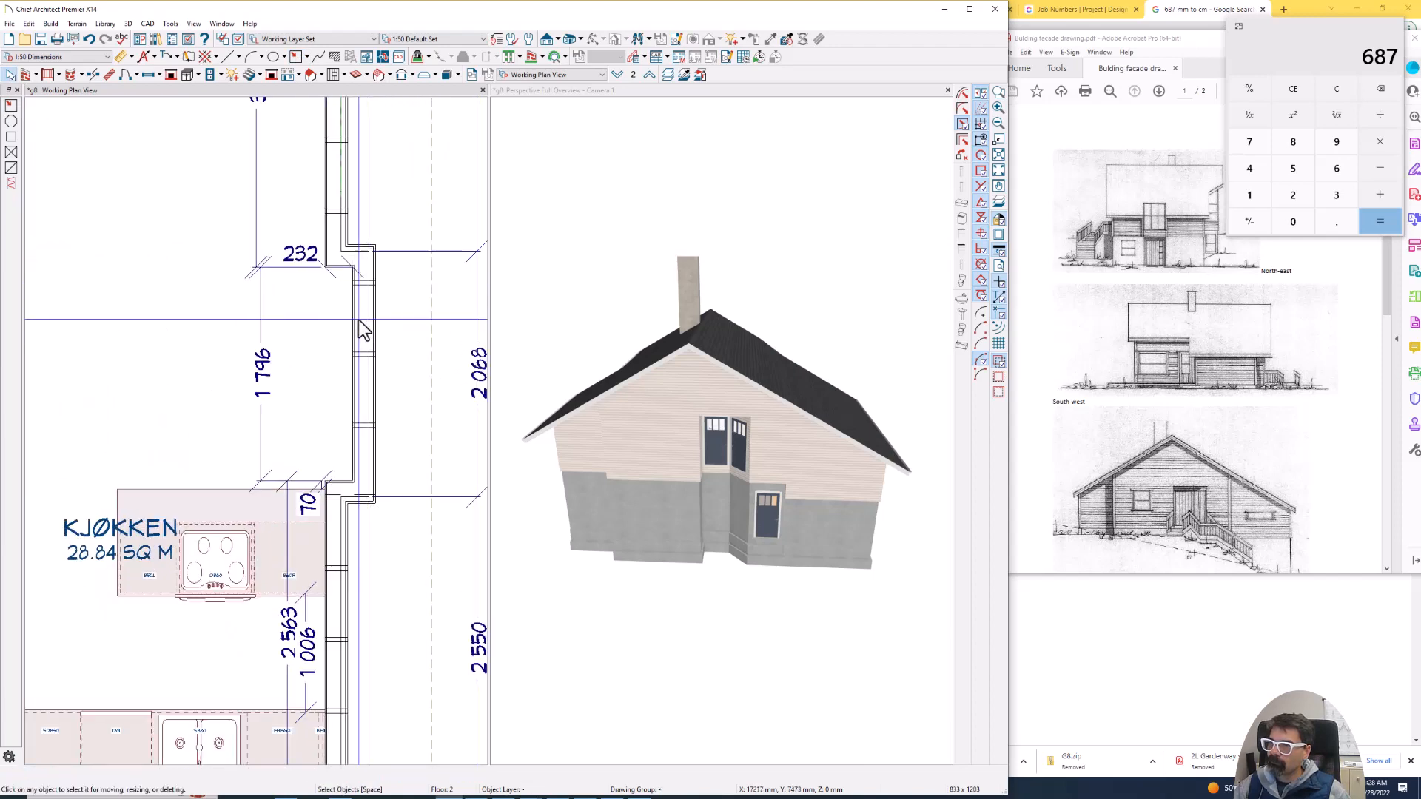
scroll(377, 300, "down", 1)
left_click_drag(576, 317, 526, 308)
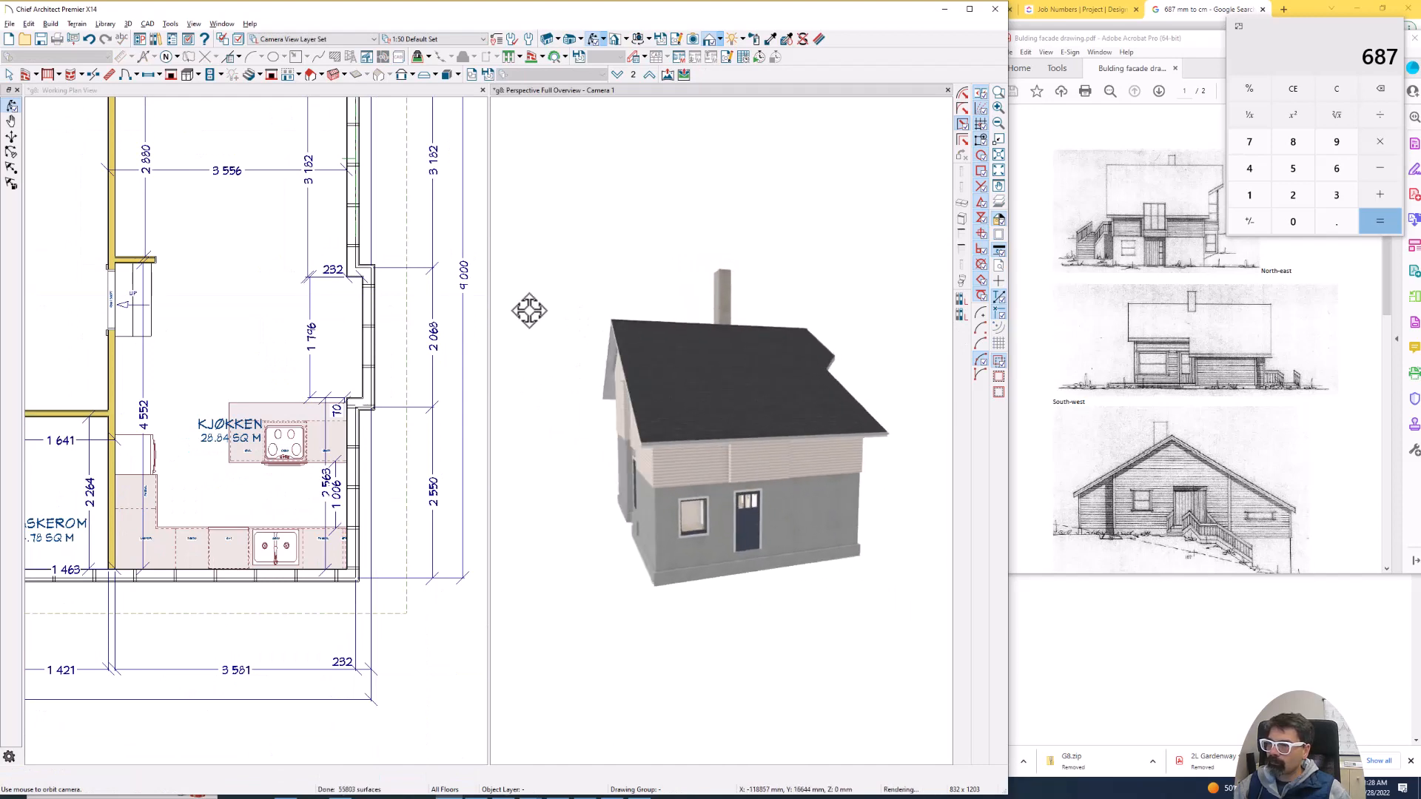
- Examine the wall type and material layers of the Kjøkken's projecting exterior wall, leaving them unmodified
left_click(376, 331)
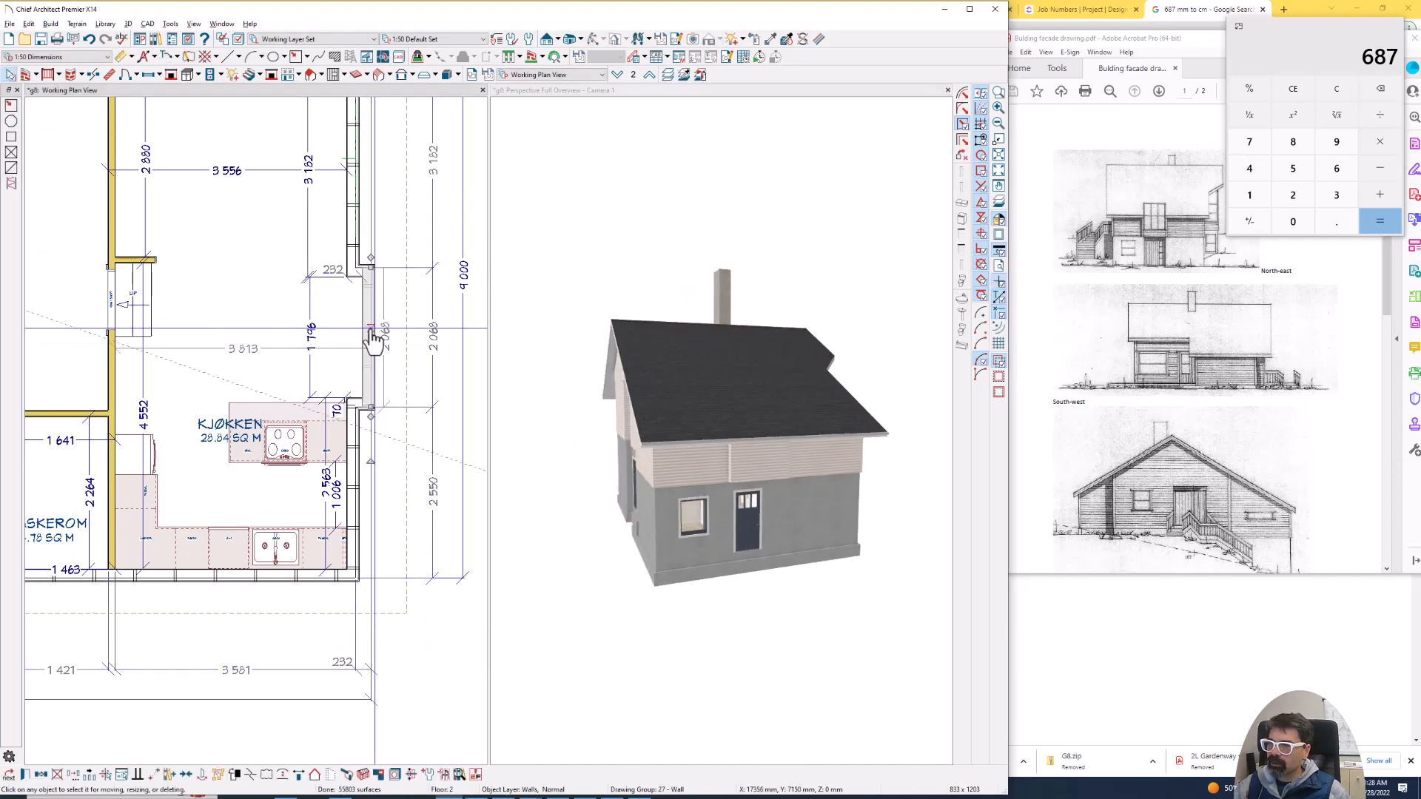
double_click(383, 341)
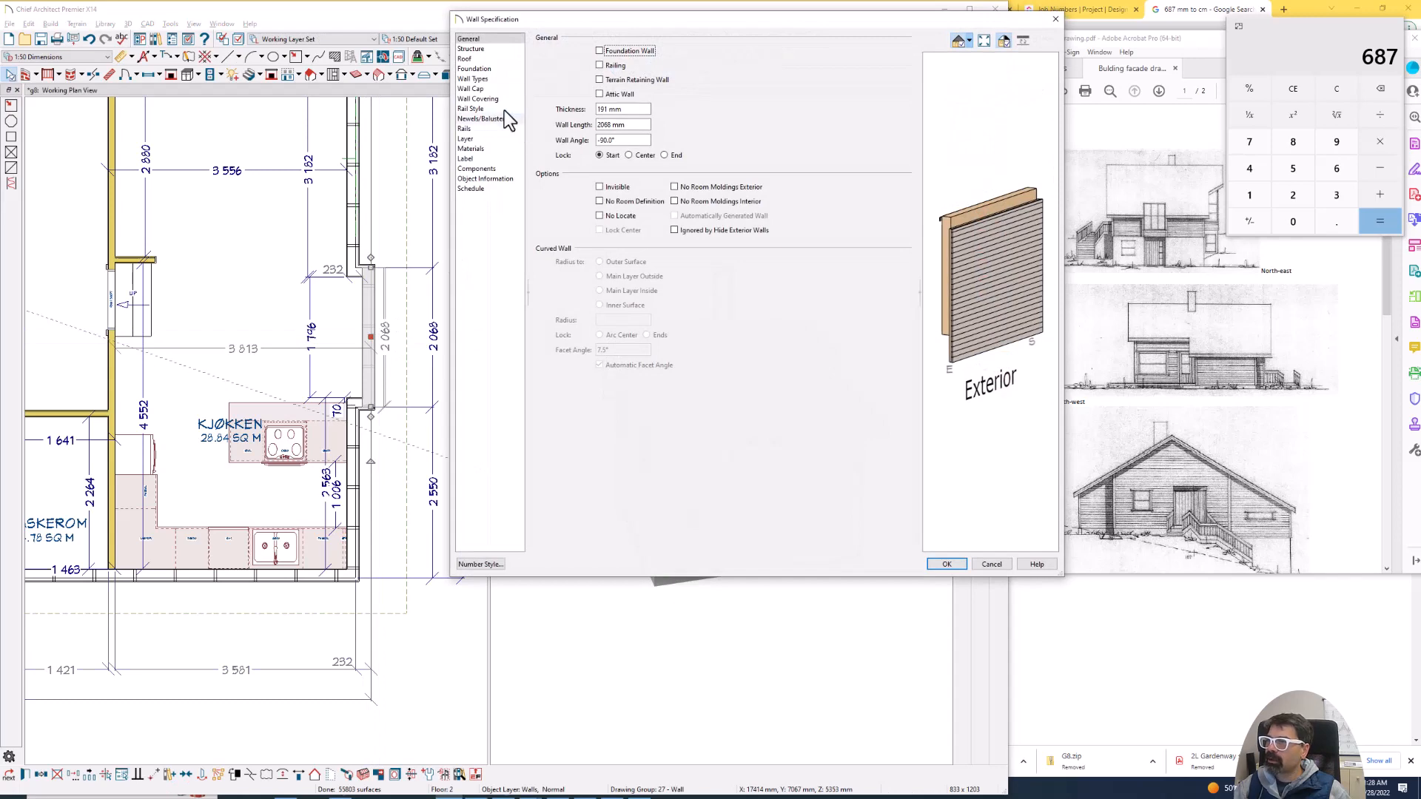
left_click(474, 80)
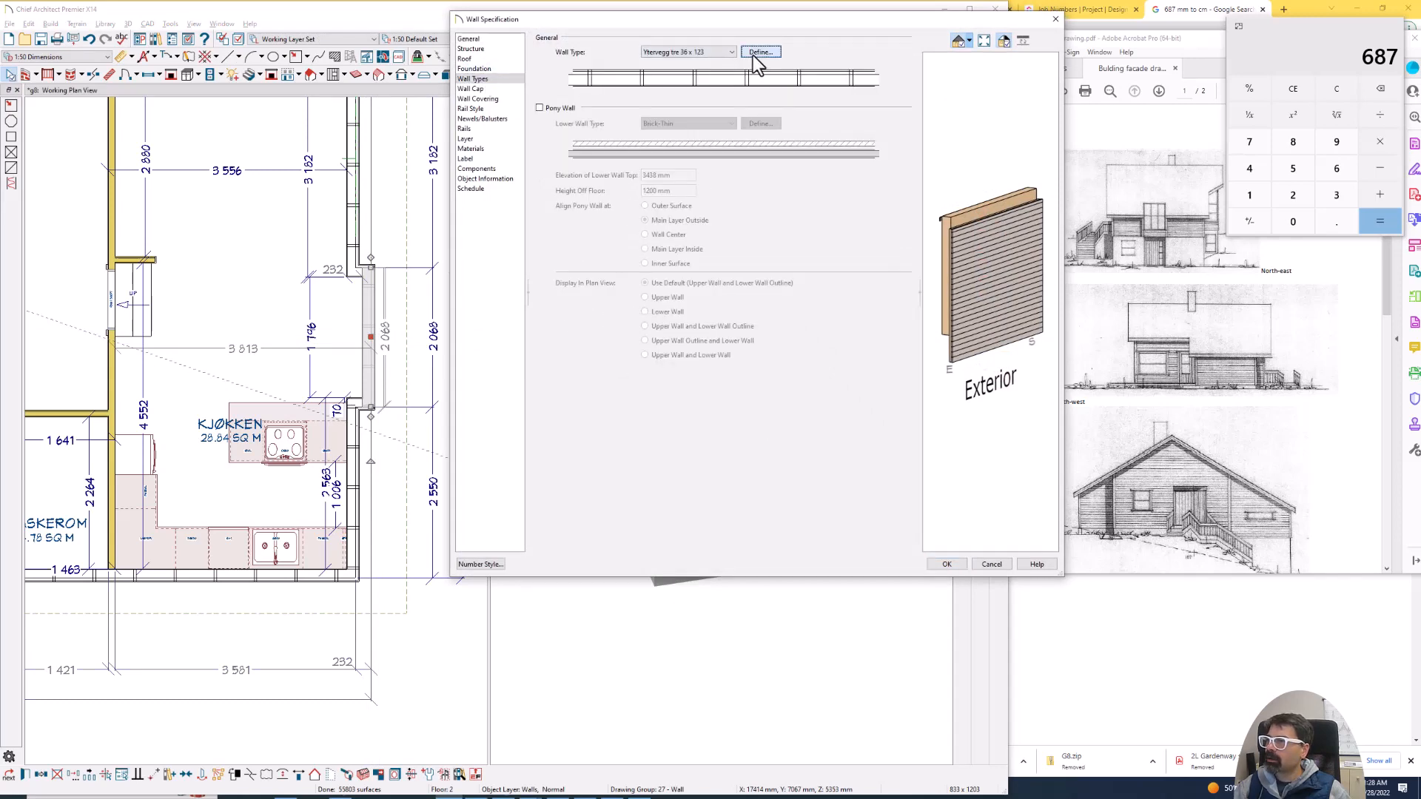
left_click(752, 54)
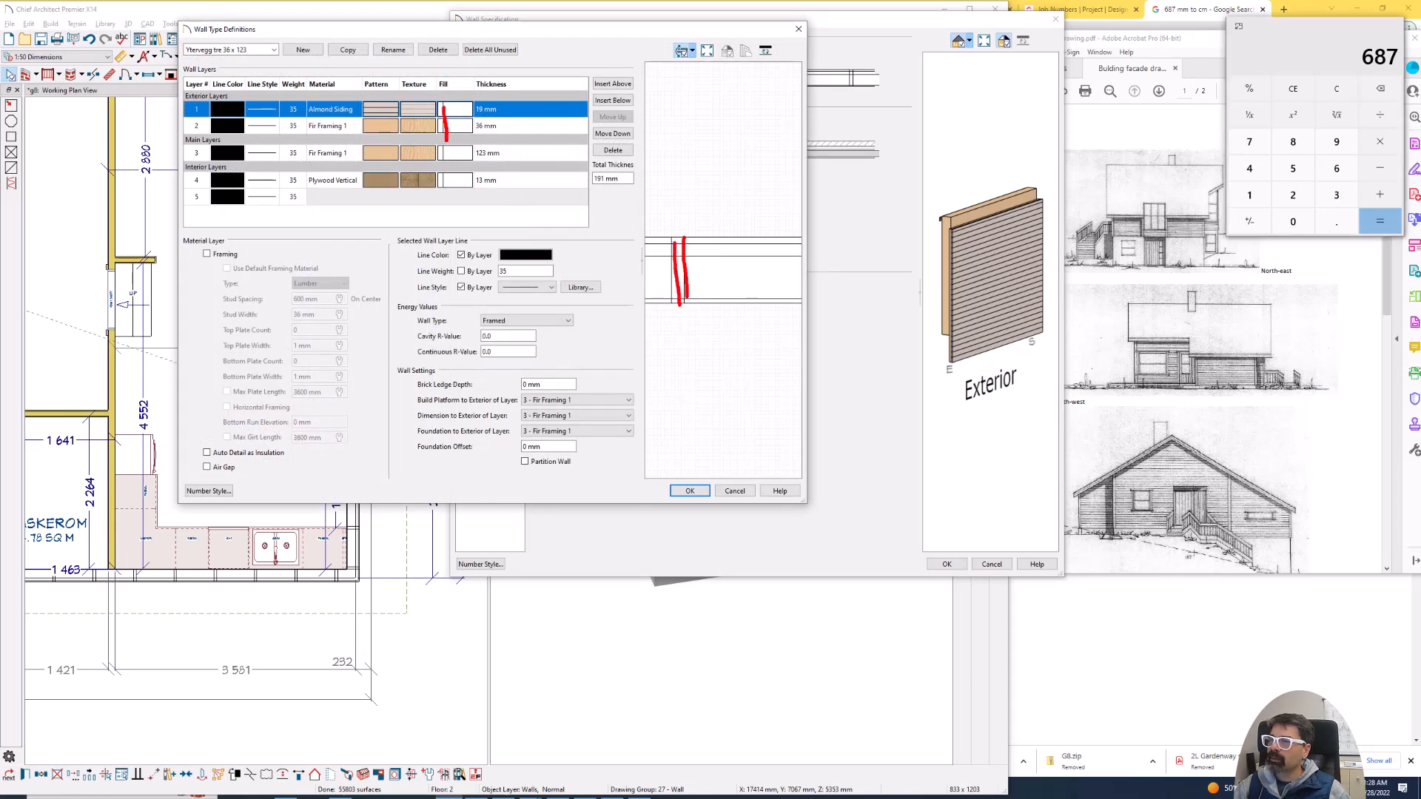
key("Escape")
key("Escape")
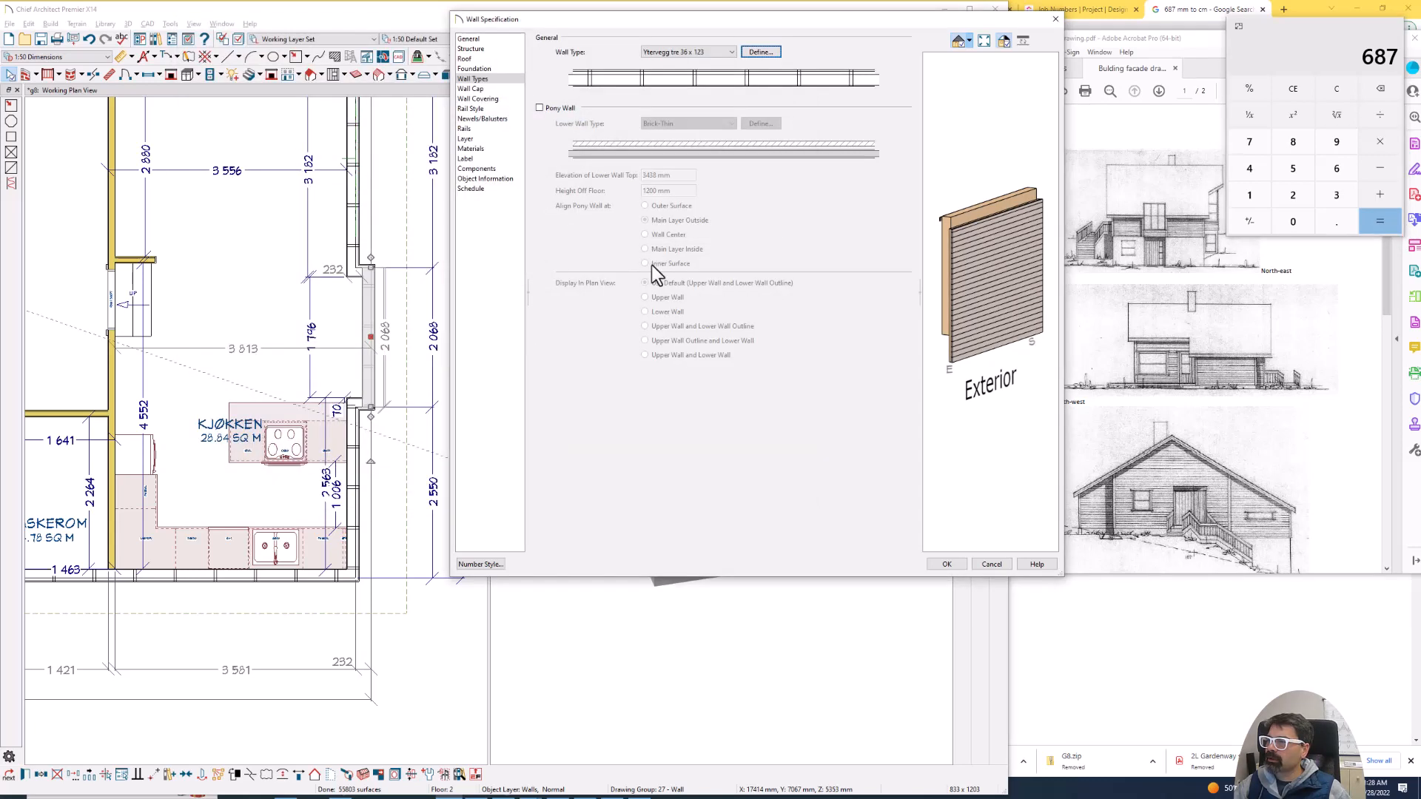
key("Escape")
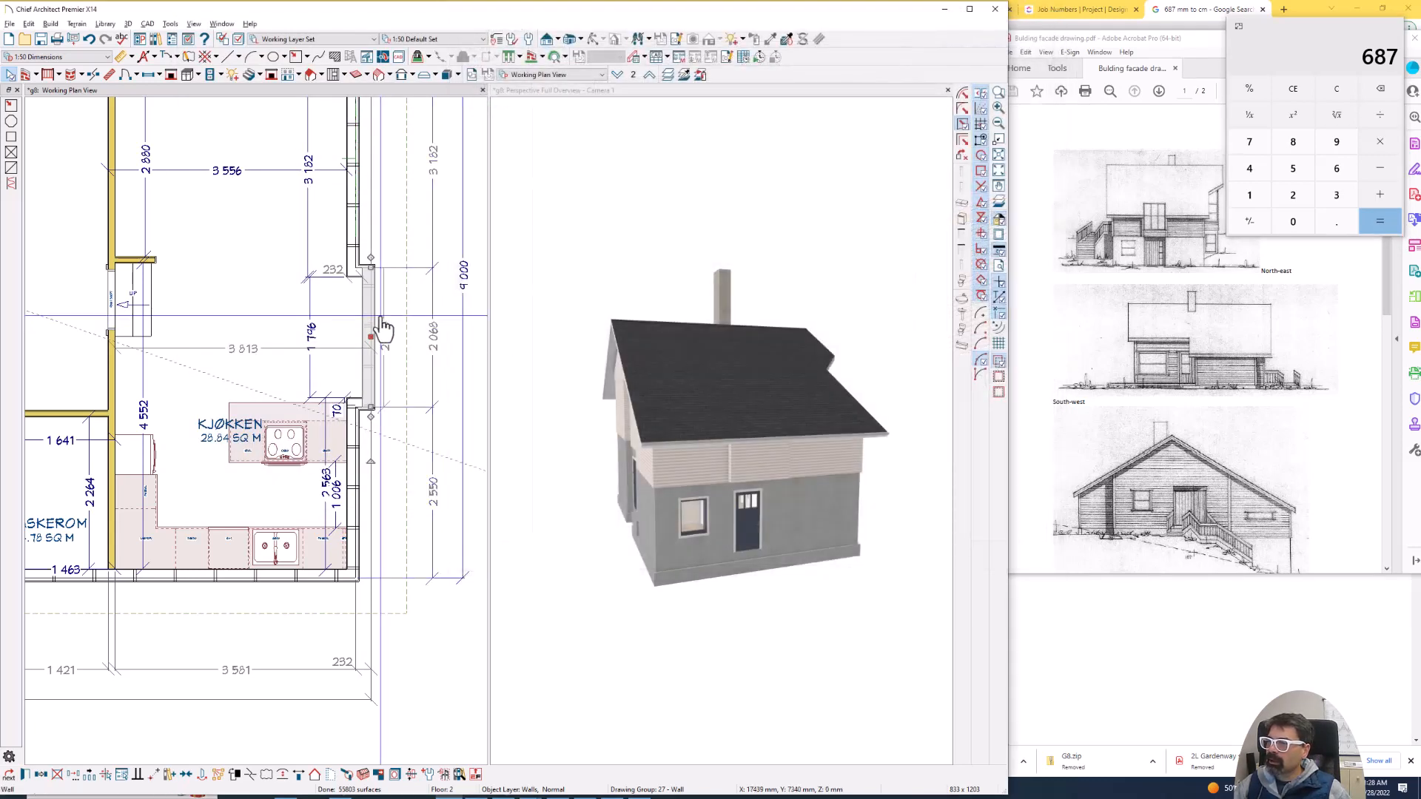
- Break the roof plane's eave at both ends of the Kjøkken's projecting wall and pull the middle edge to about 1980 mm inside the main wall
scroll(402, 303, "up", 1)
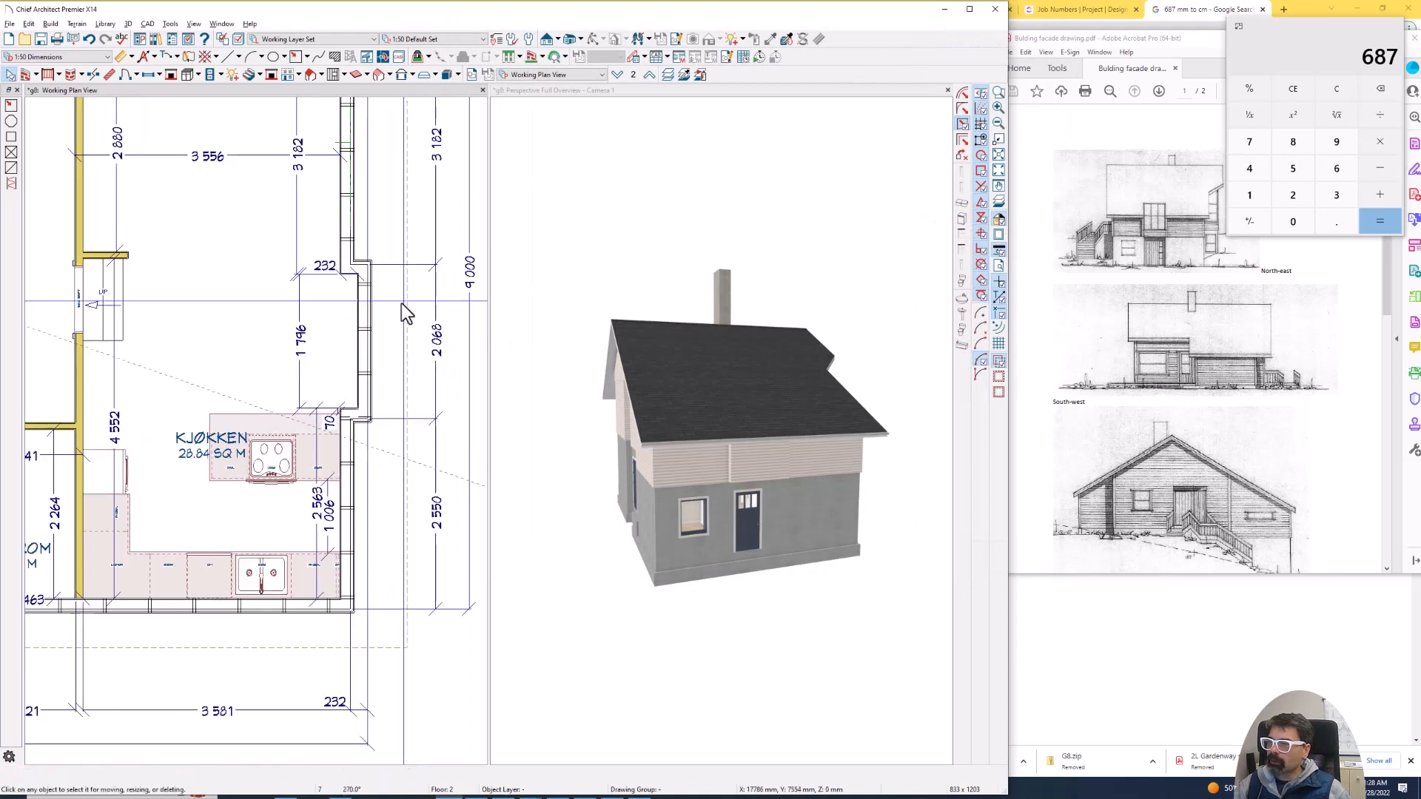
left_click(401, 303)
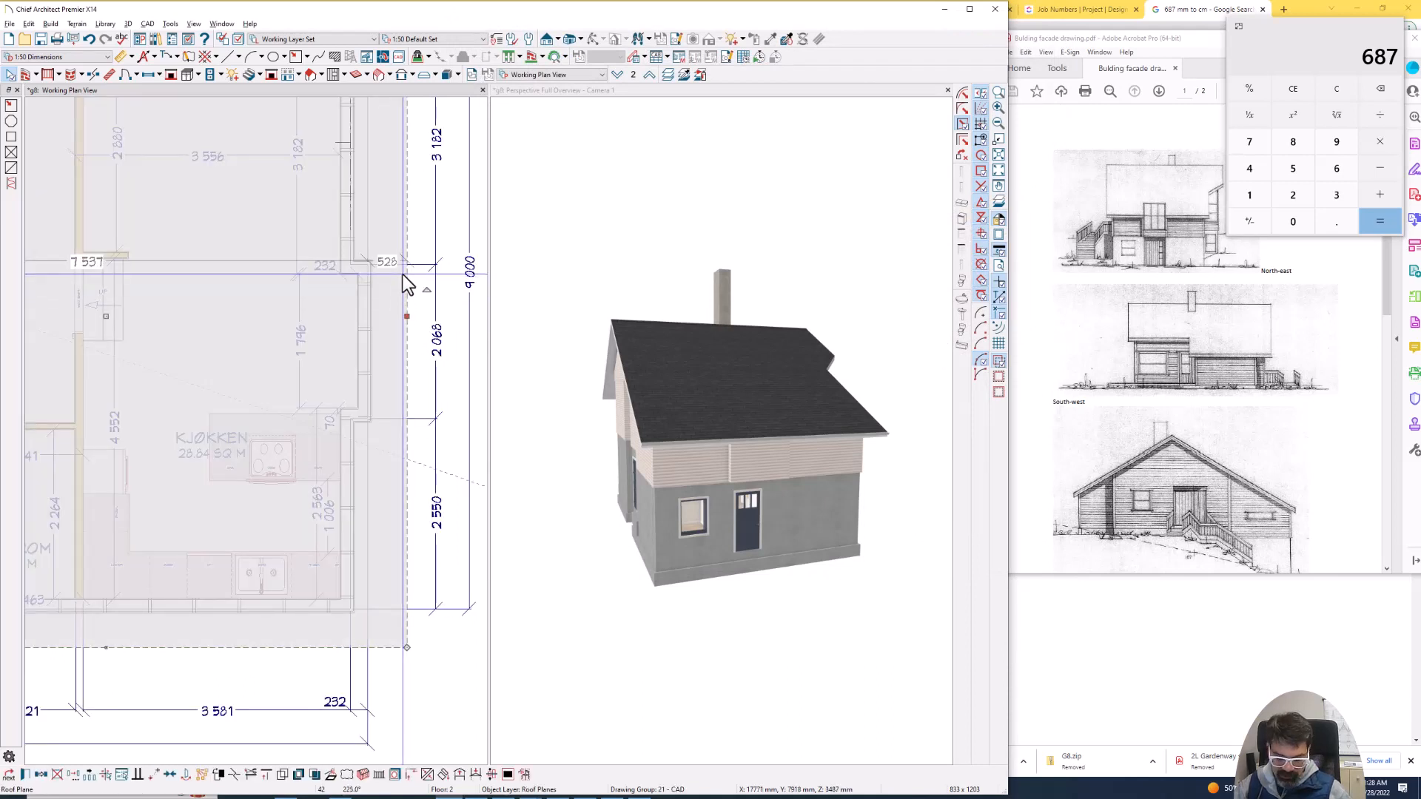
key("3")
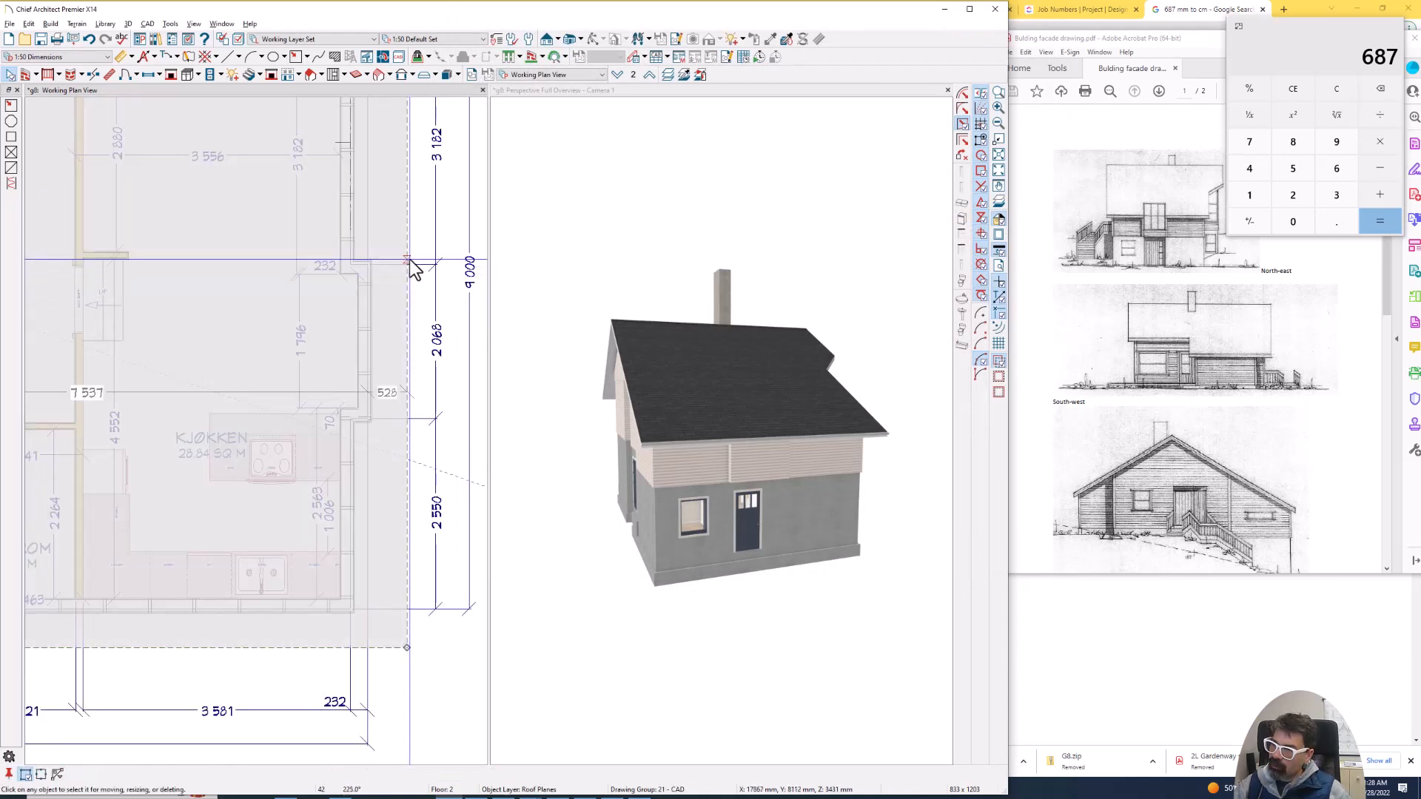
left_click(409, 256)
key("3")
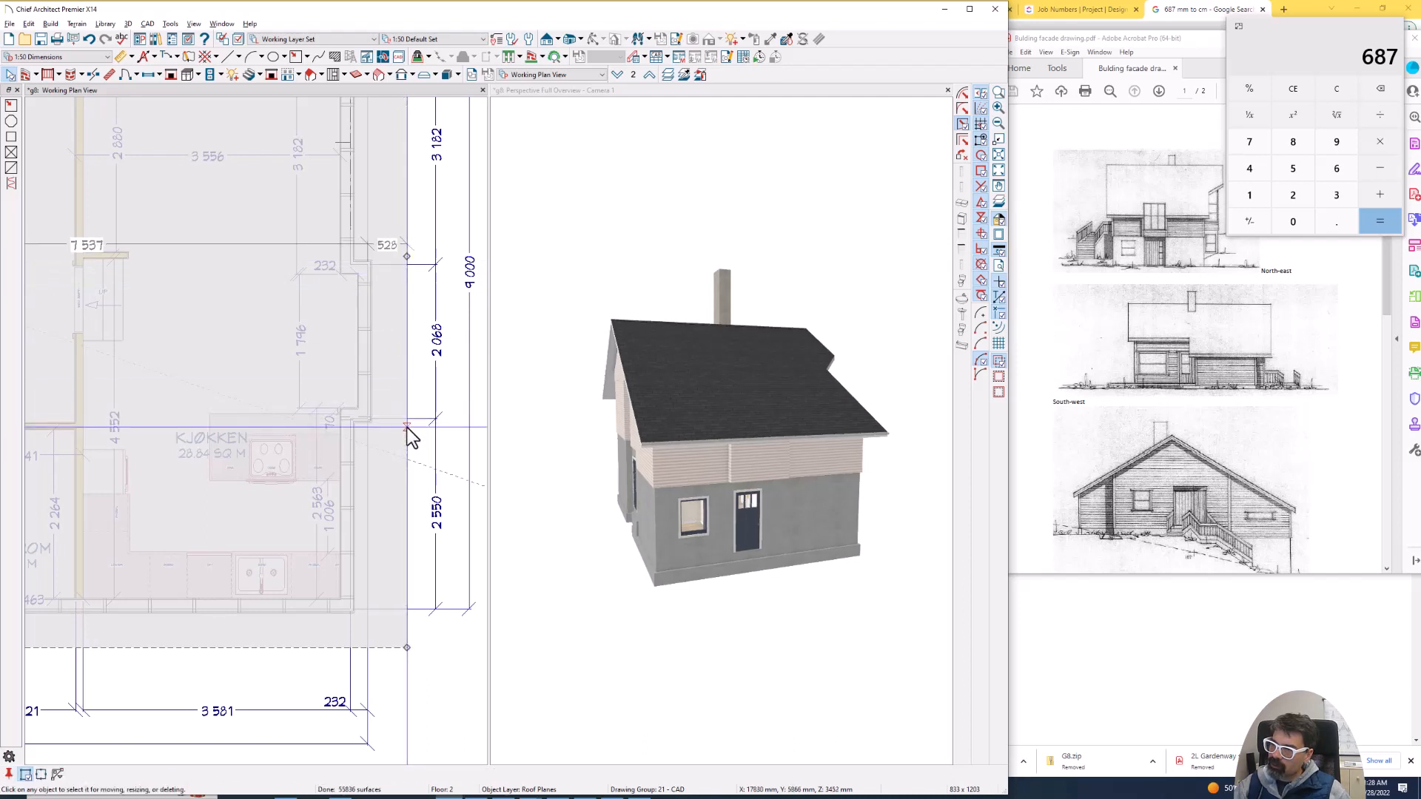
left_click(398, 412)
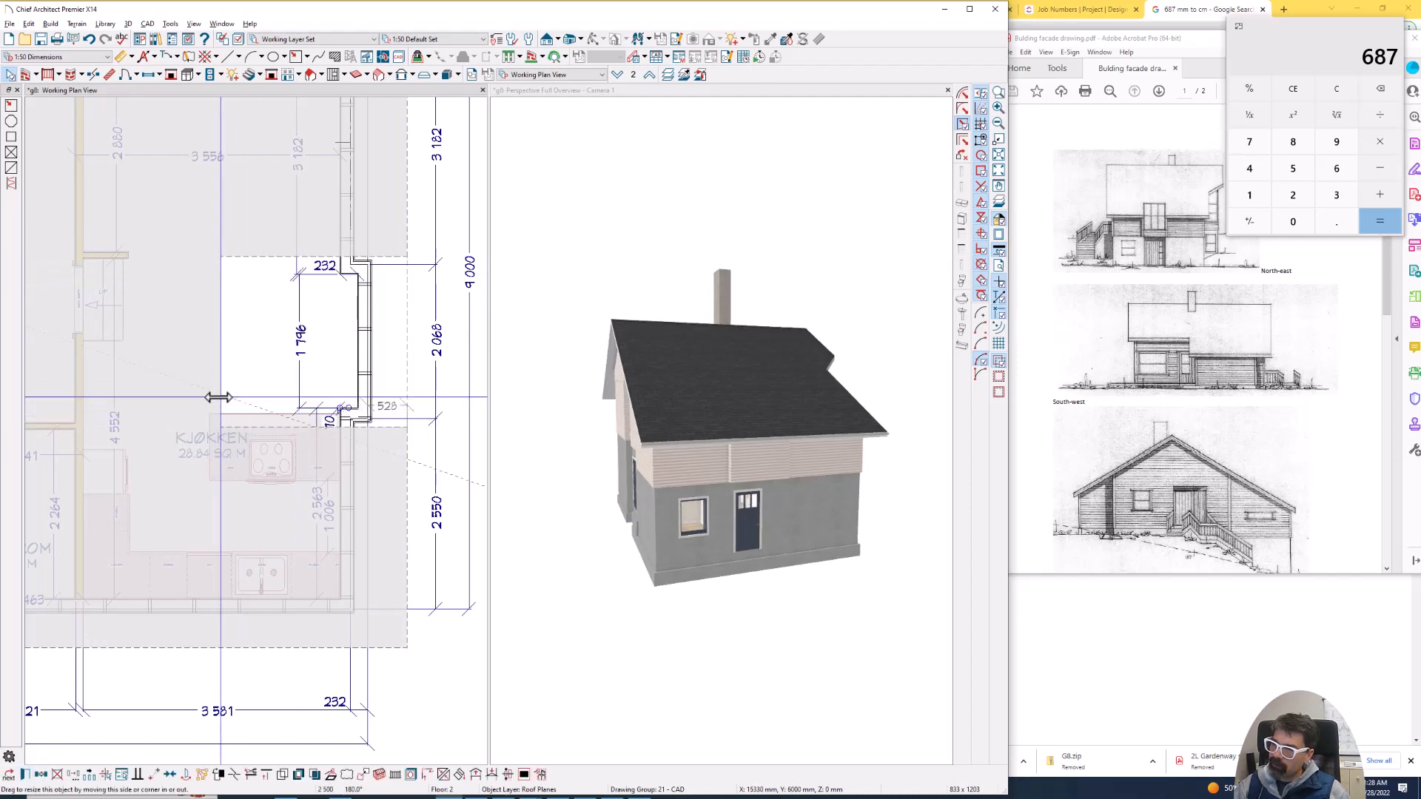
left_click_drag(201, 397, 202, 397)
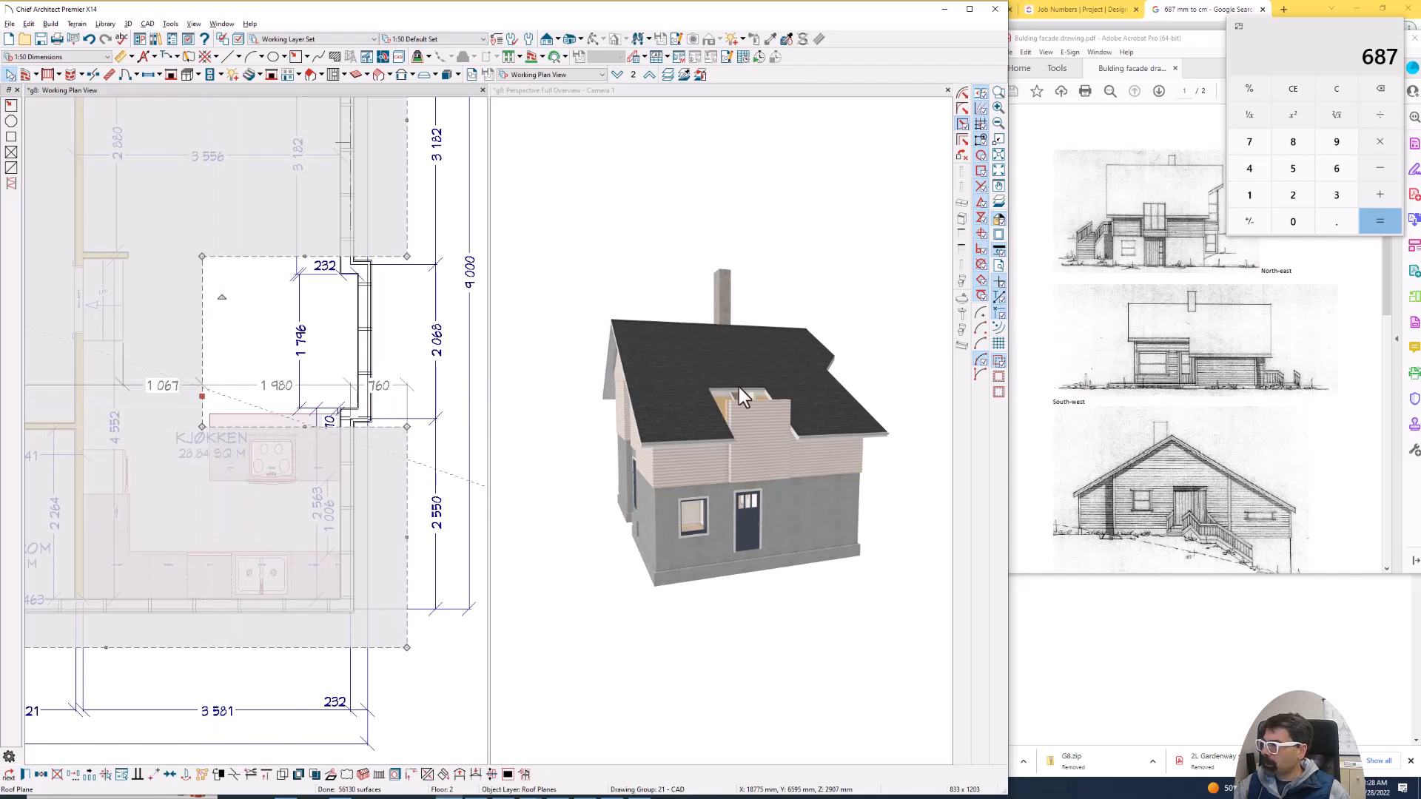
- Place a window in the Kjøkken's projecting wall and set its width to 450 mm
left_click(147, 74)
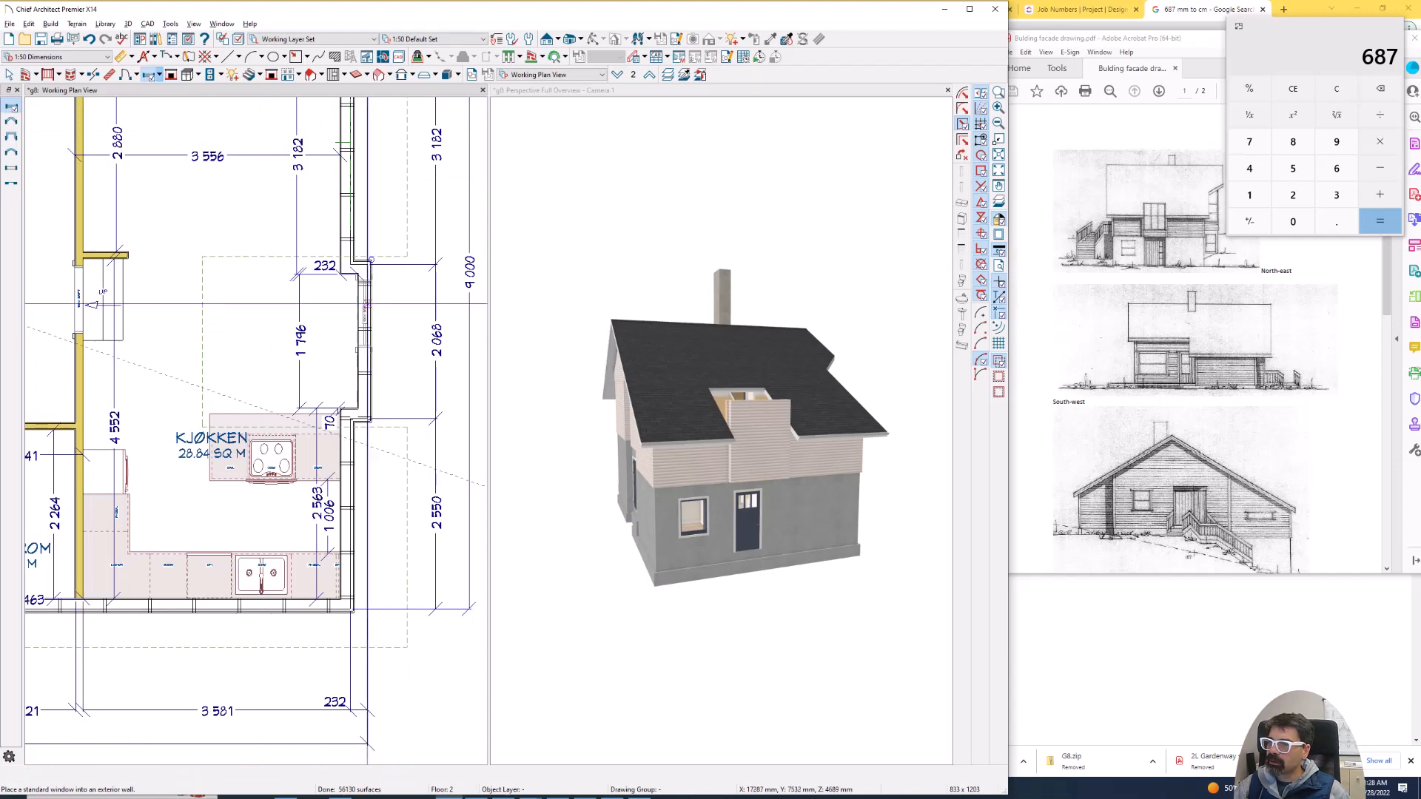
left_click(367, 315)
double_click(367, 318)
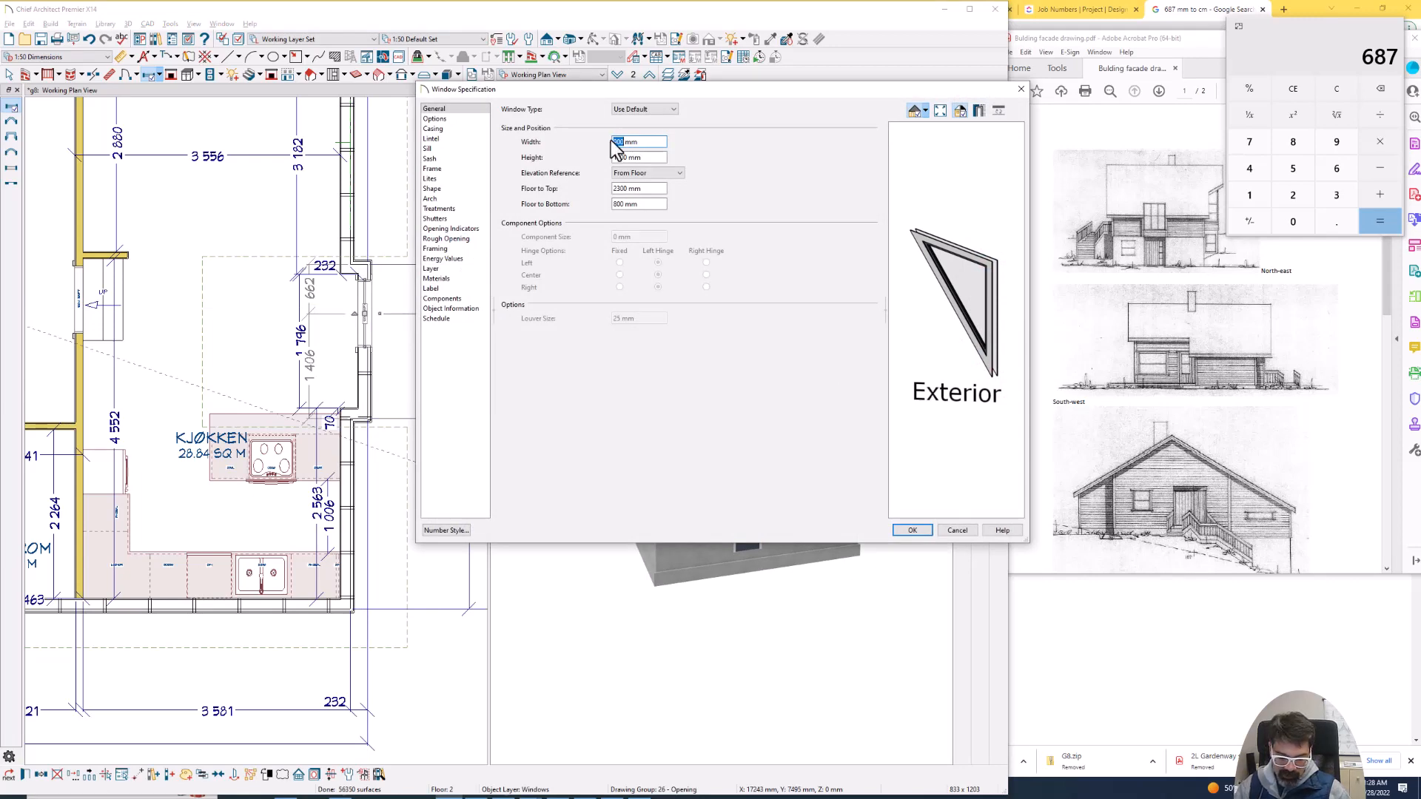
key("Return")
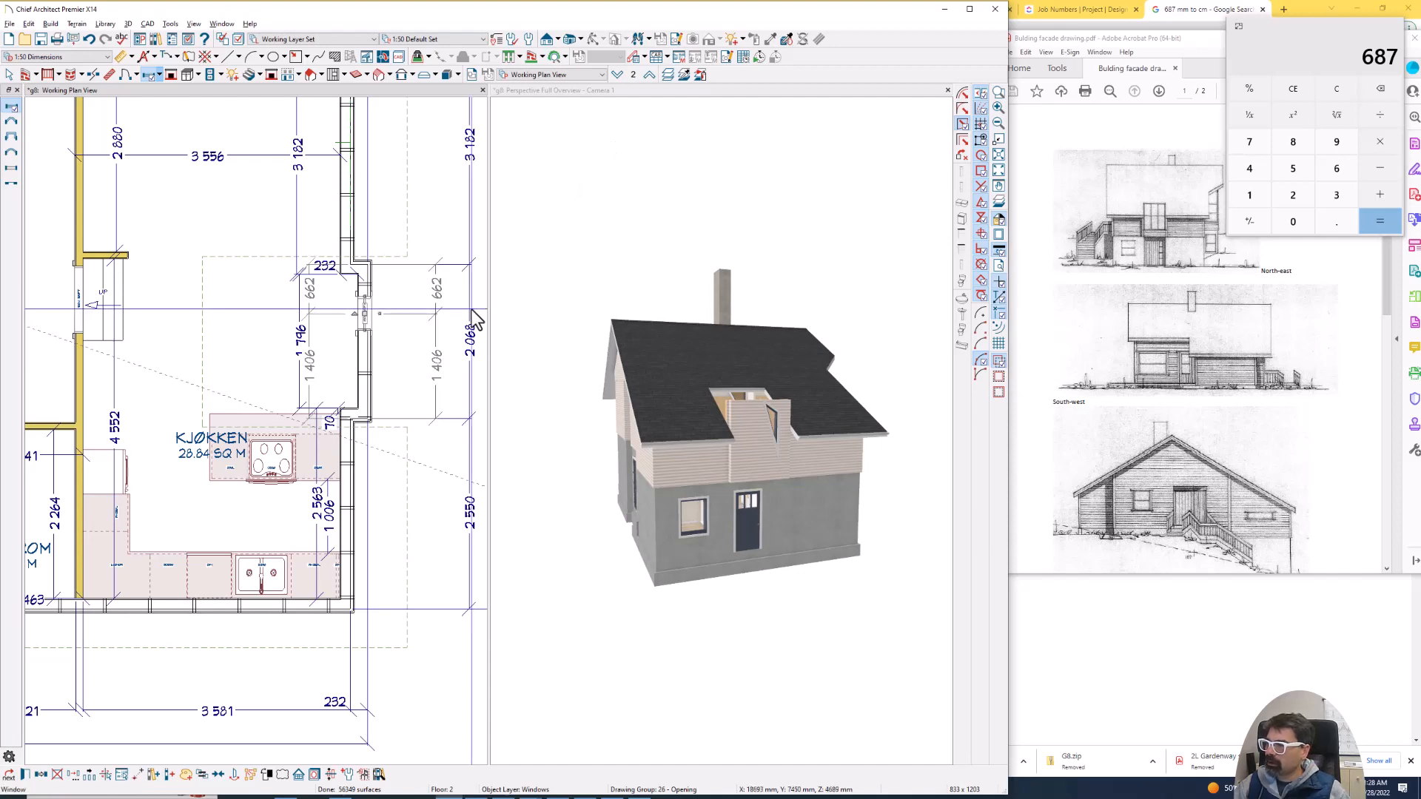
- Revert the new window's shape to a plain rectangle and move its centre to about 437 mm from the projecting wall's end farthest from the stove
double_click(151, 74)
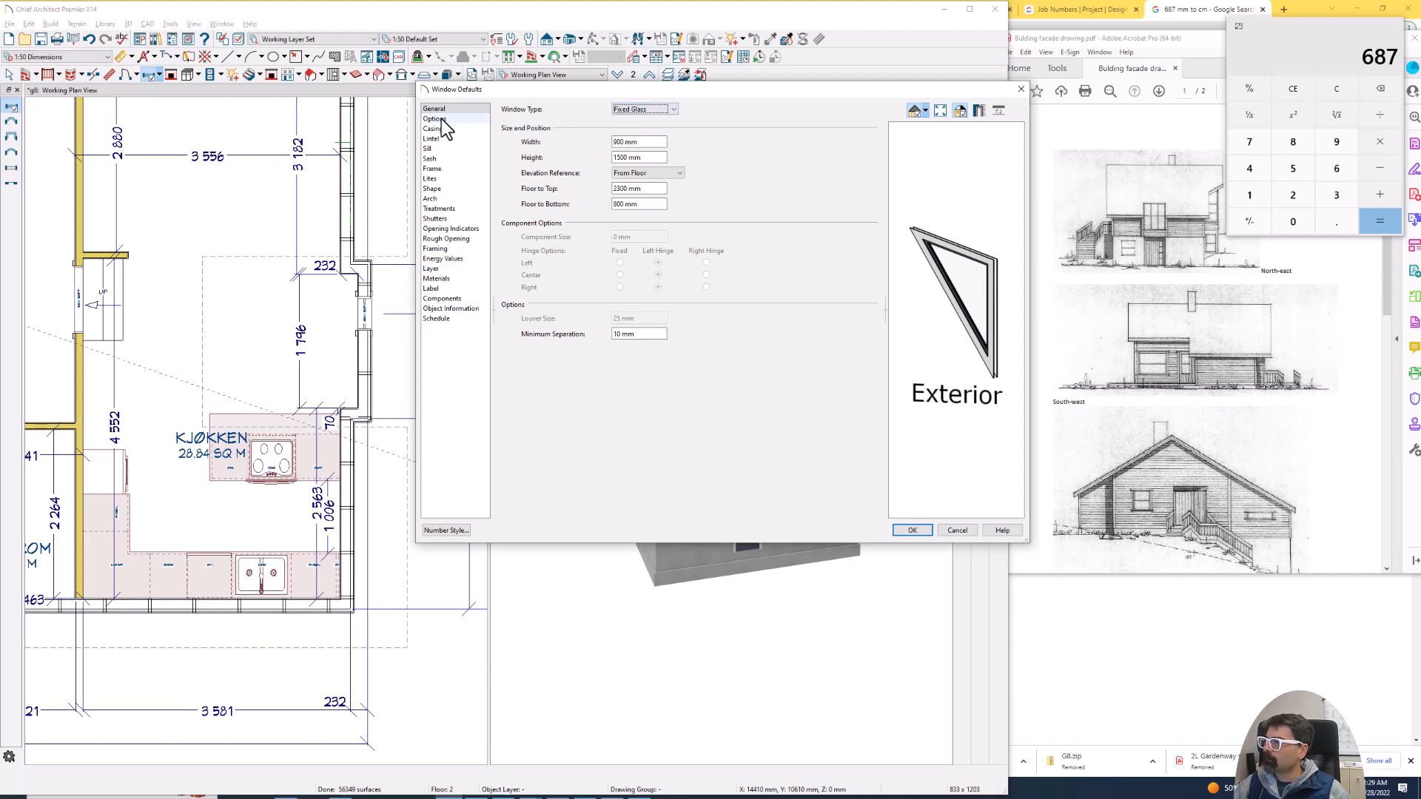
key("Escape")
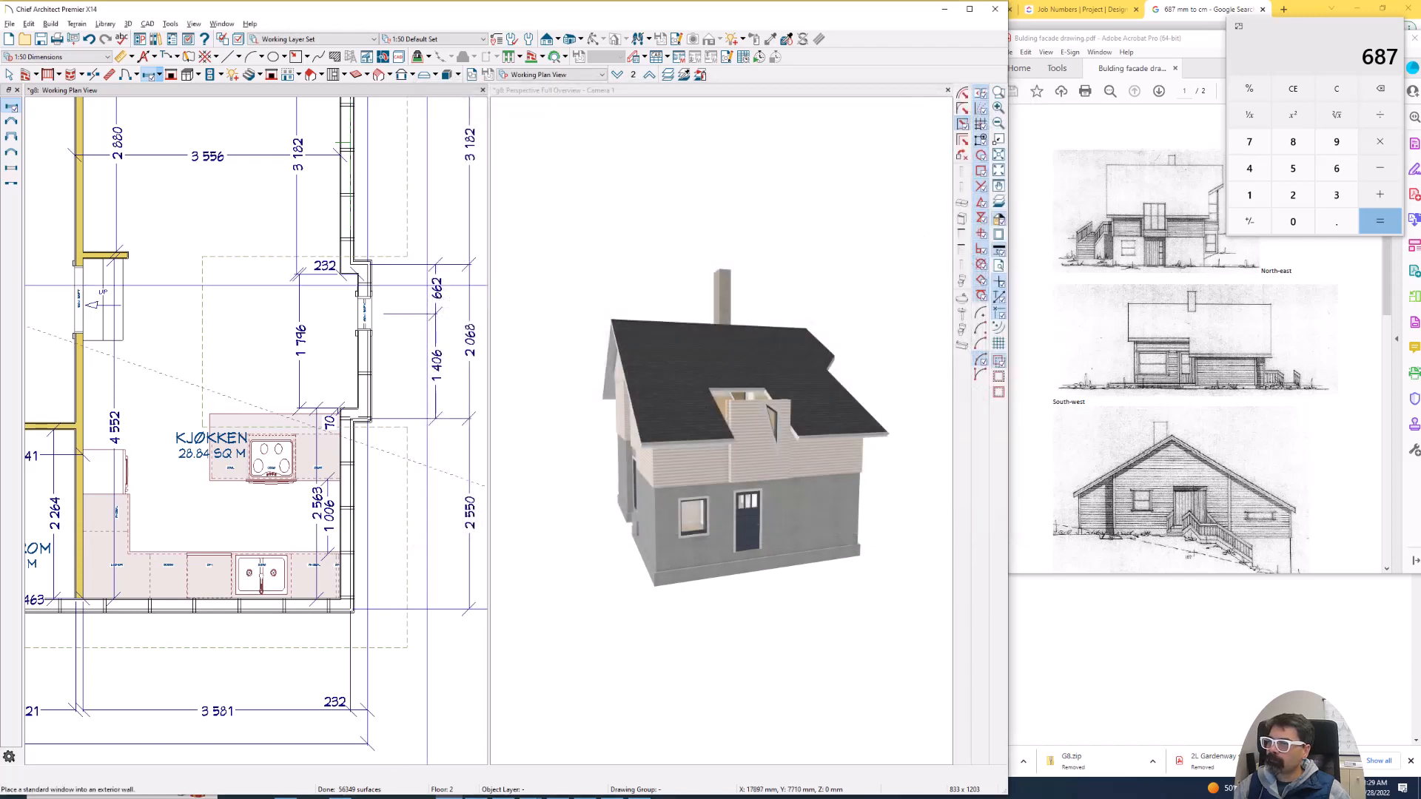
left_click(364, 309)
double_click(364, 310)
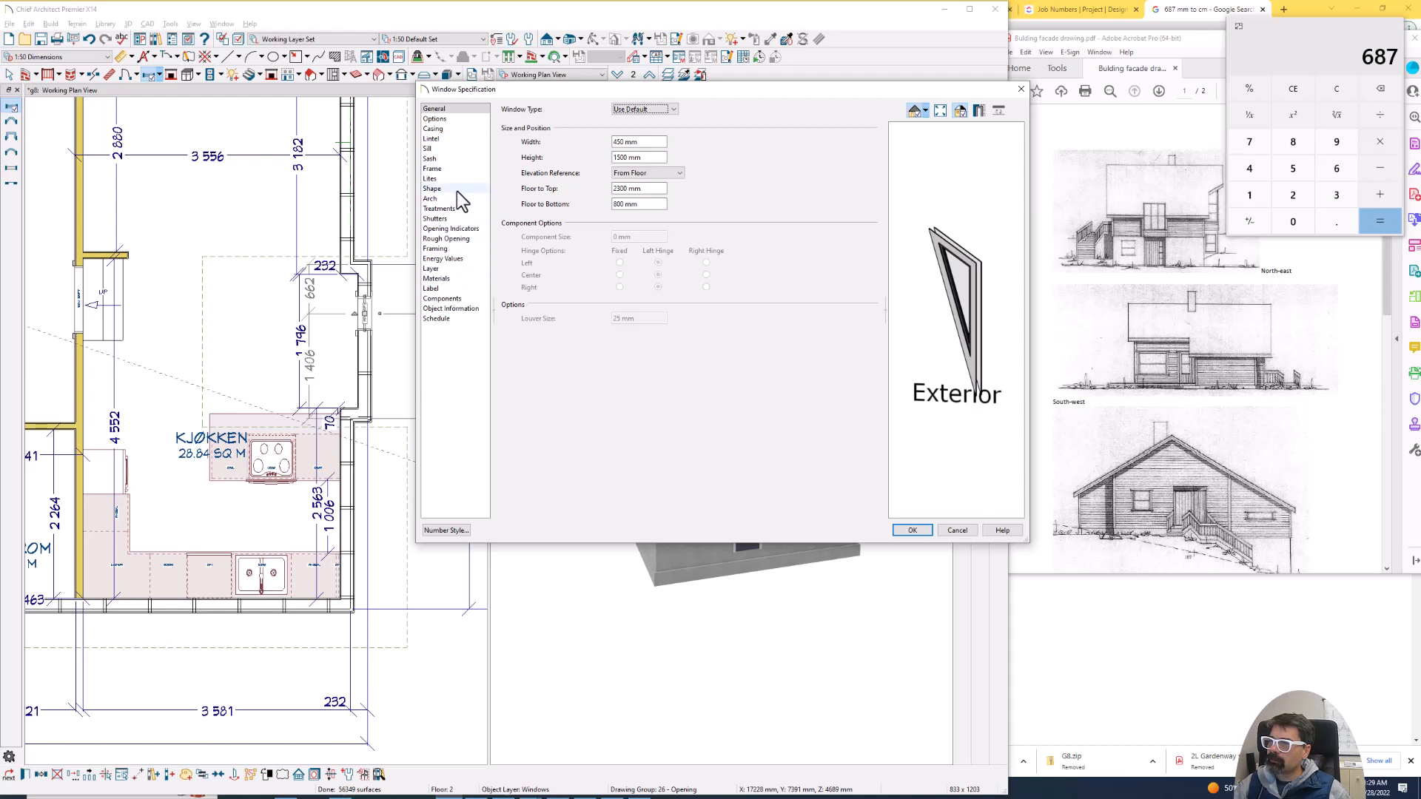
left_click(436, 189)
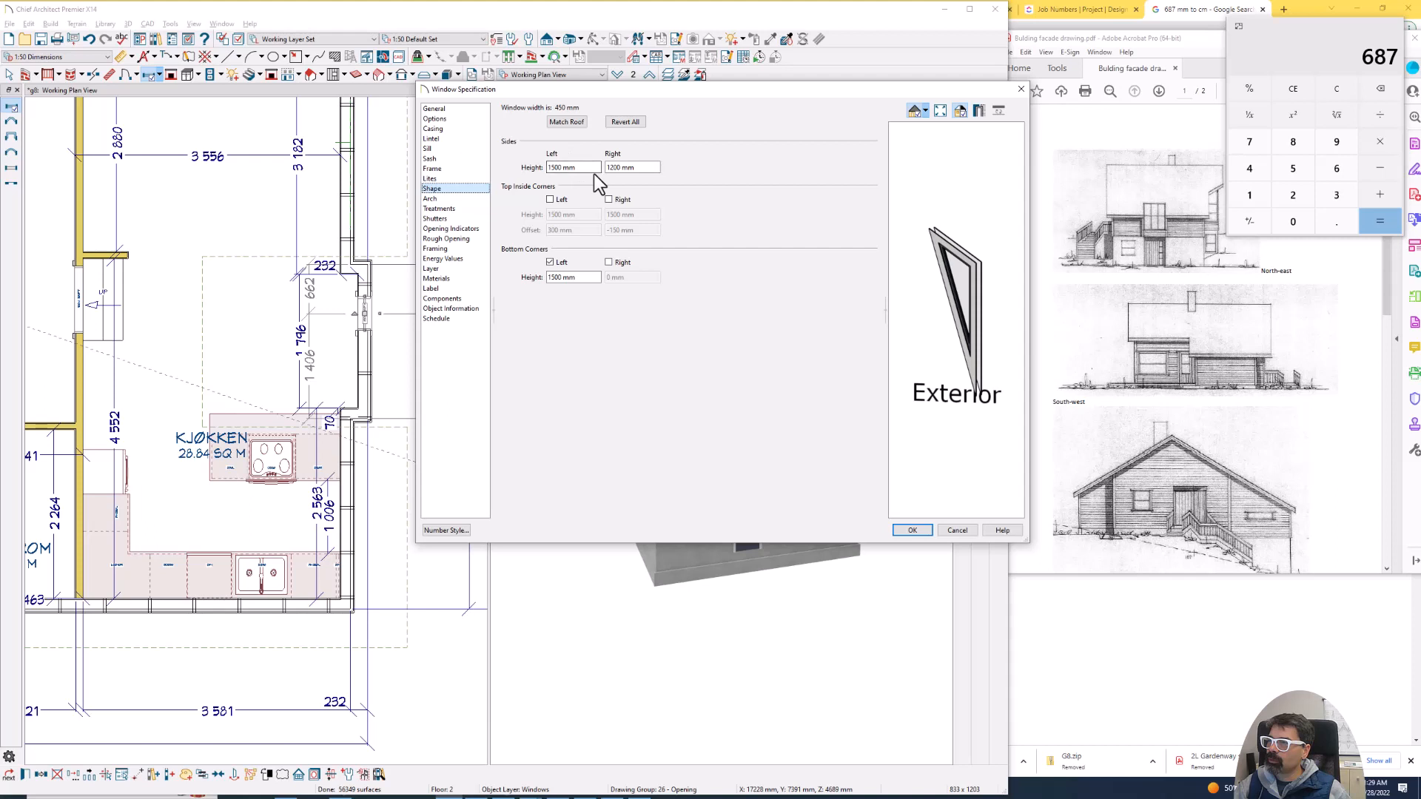
left_click(551, 263)
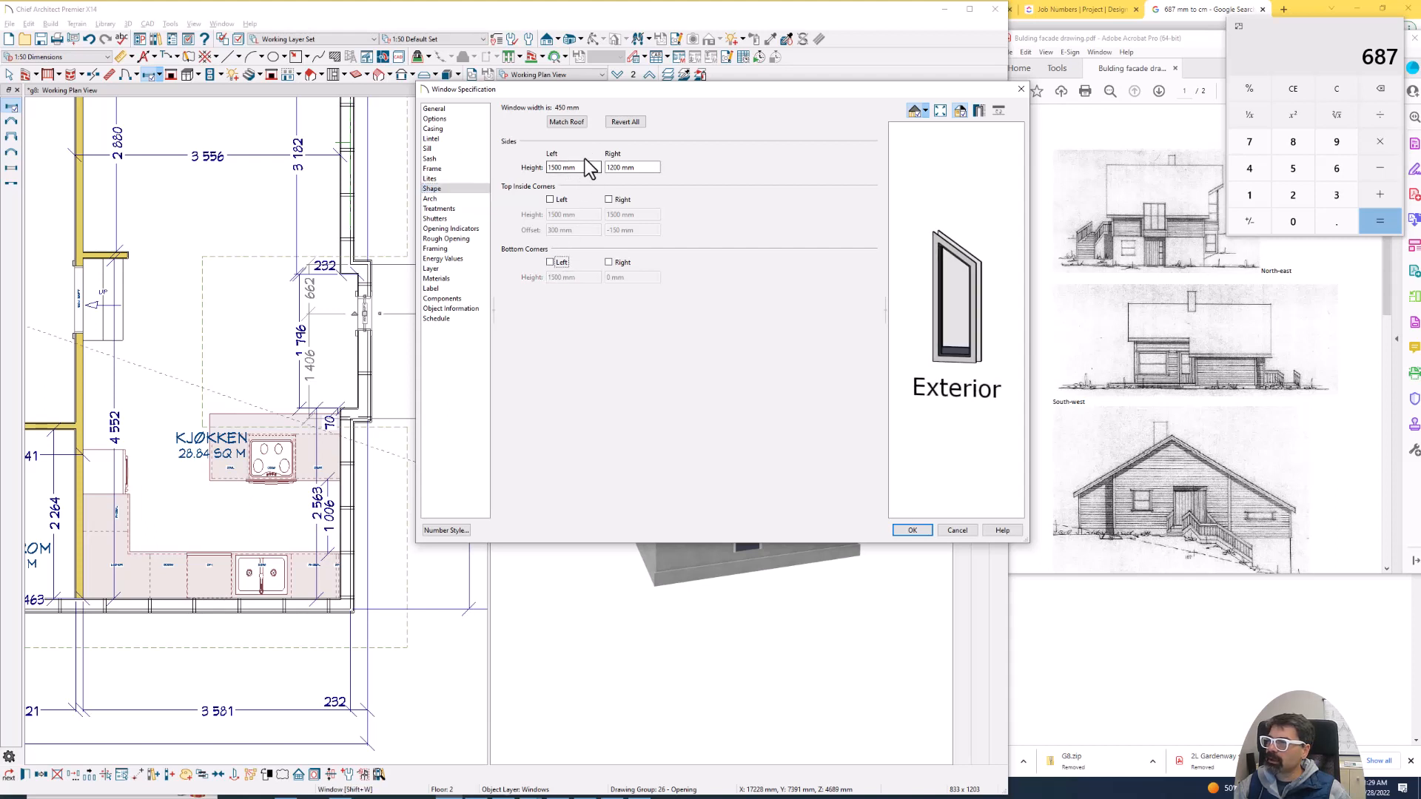
left_click(628, 123)
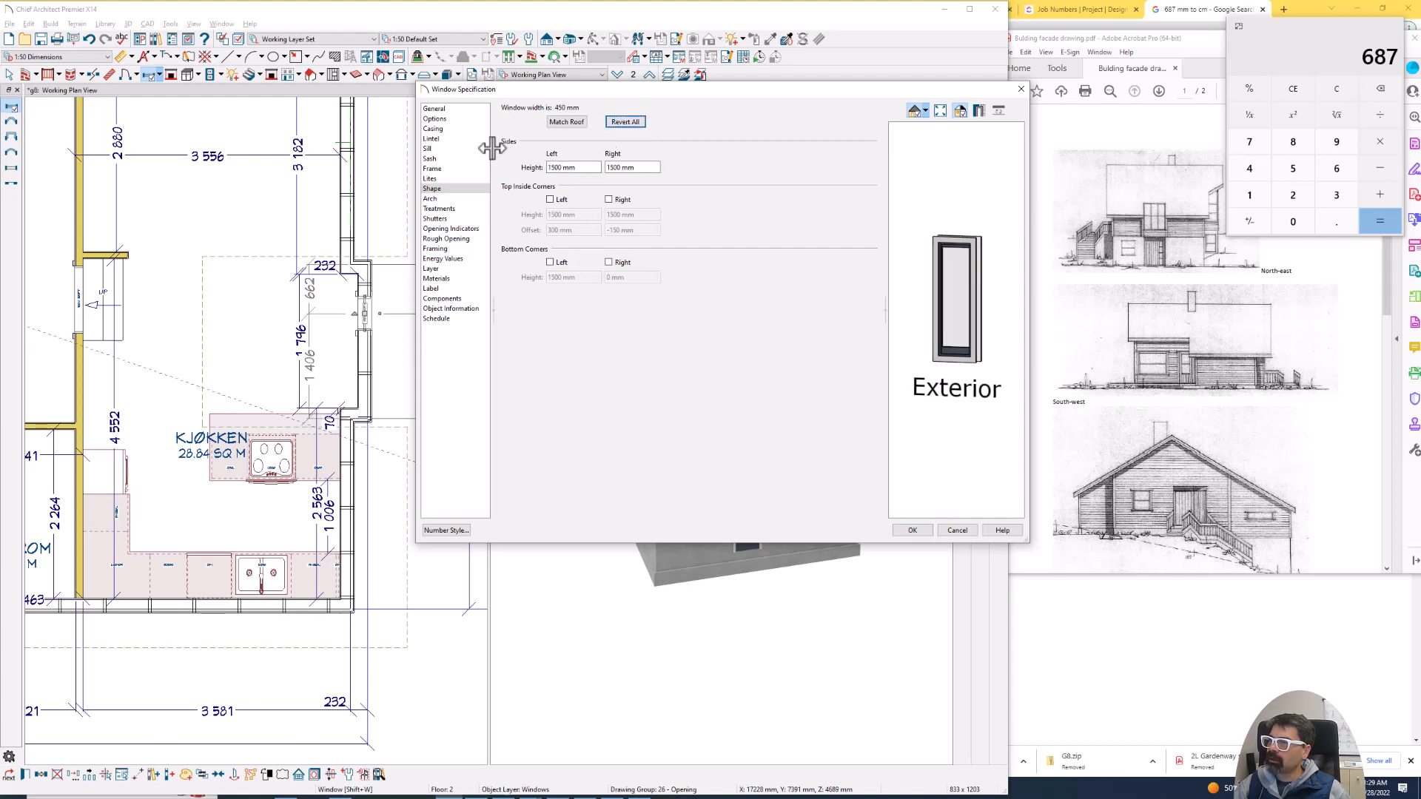
left_click(902, 529)
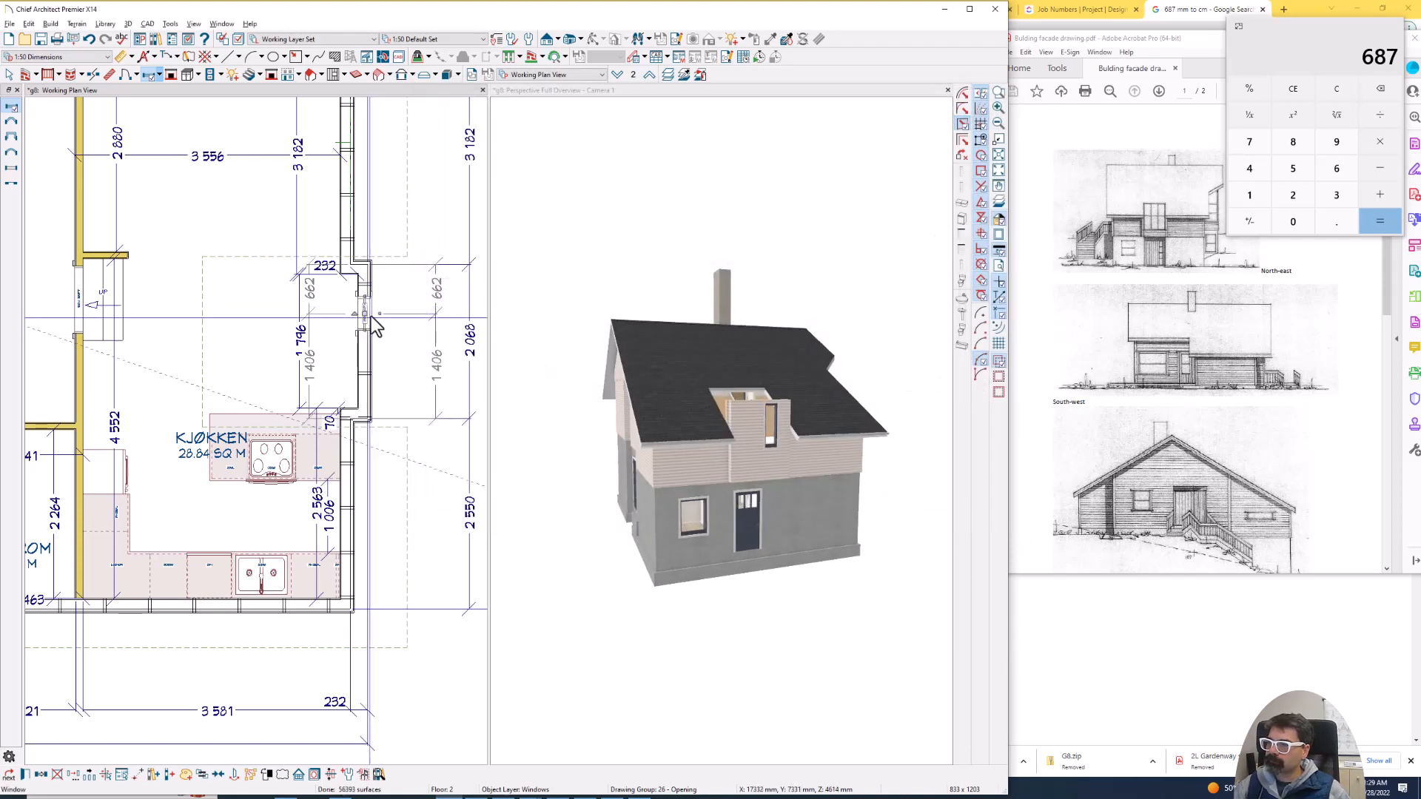
scroll(371, 317, "up", 3)
left_click_drag(362, 313, 360, 275)
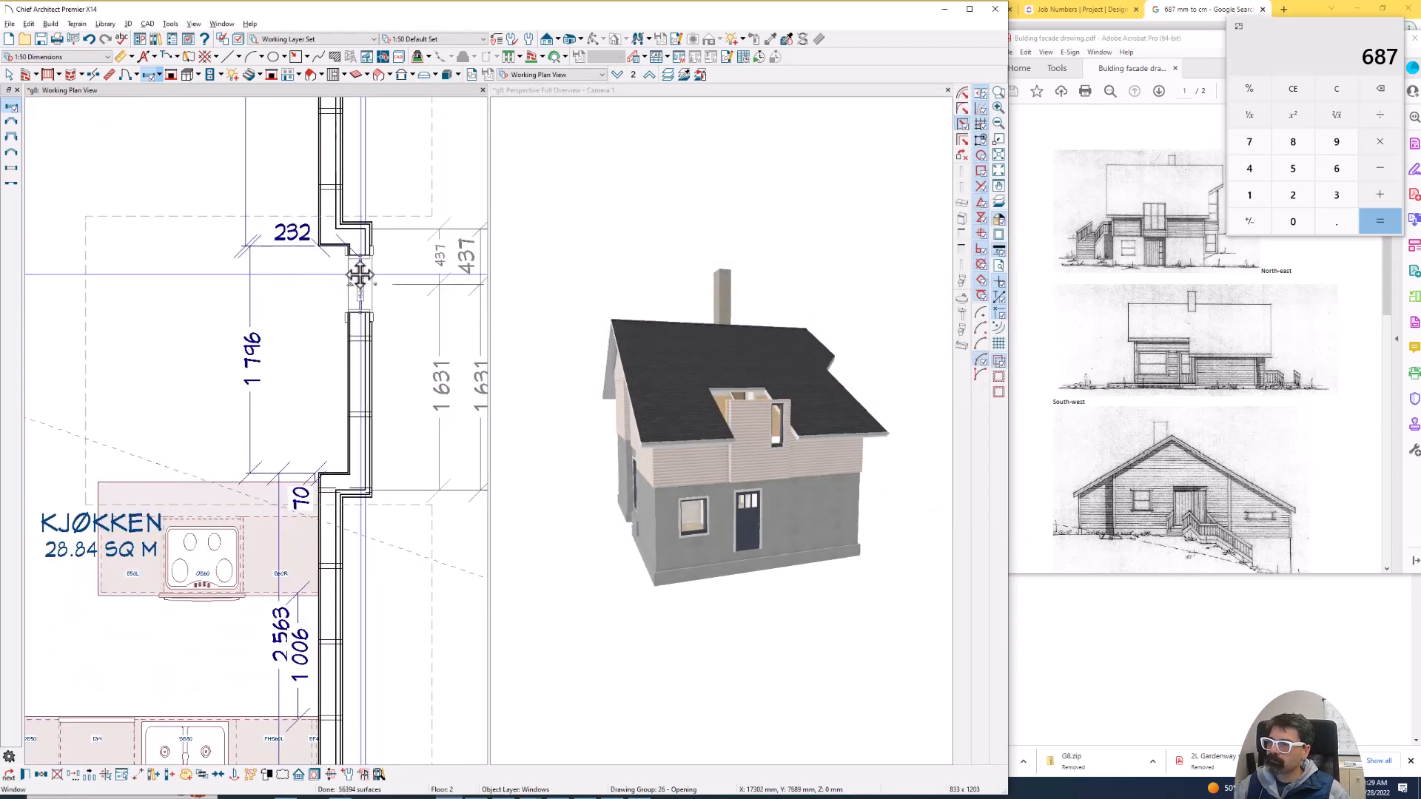
- Calculate a third of the projection's 1796 mm inner width and a third of 1800 with the calculator
key("l")
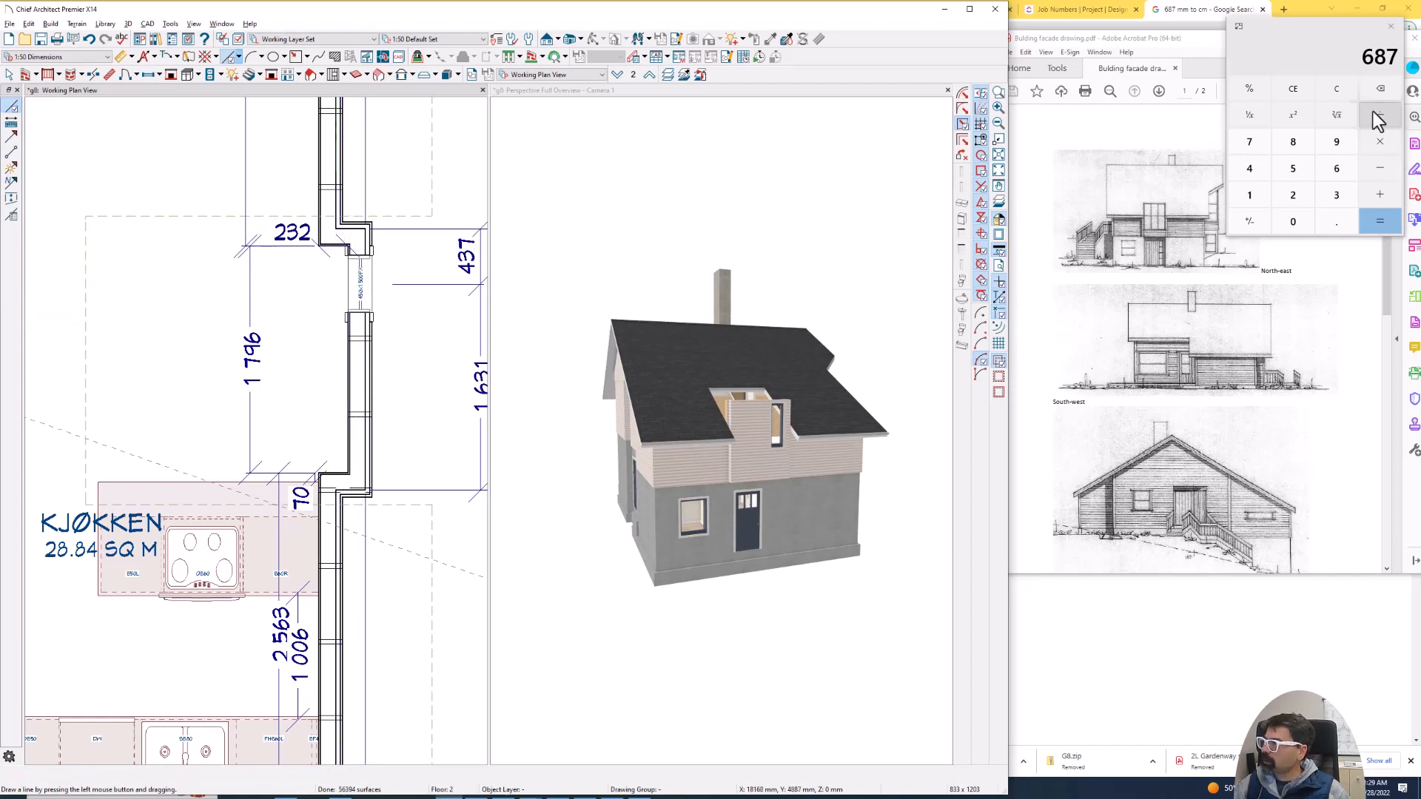
left_click(1306, 38)
type("1796")
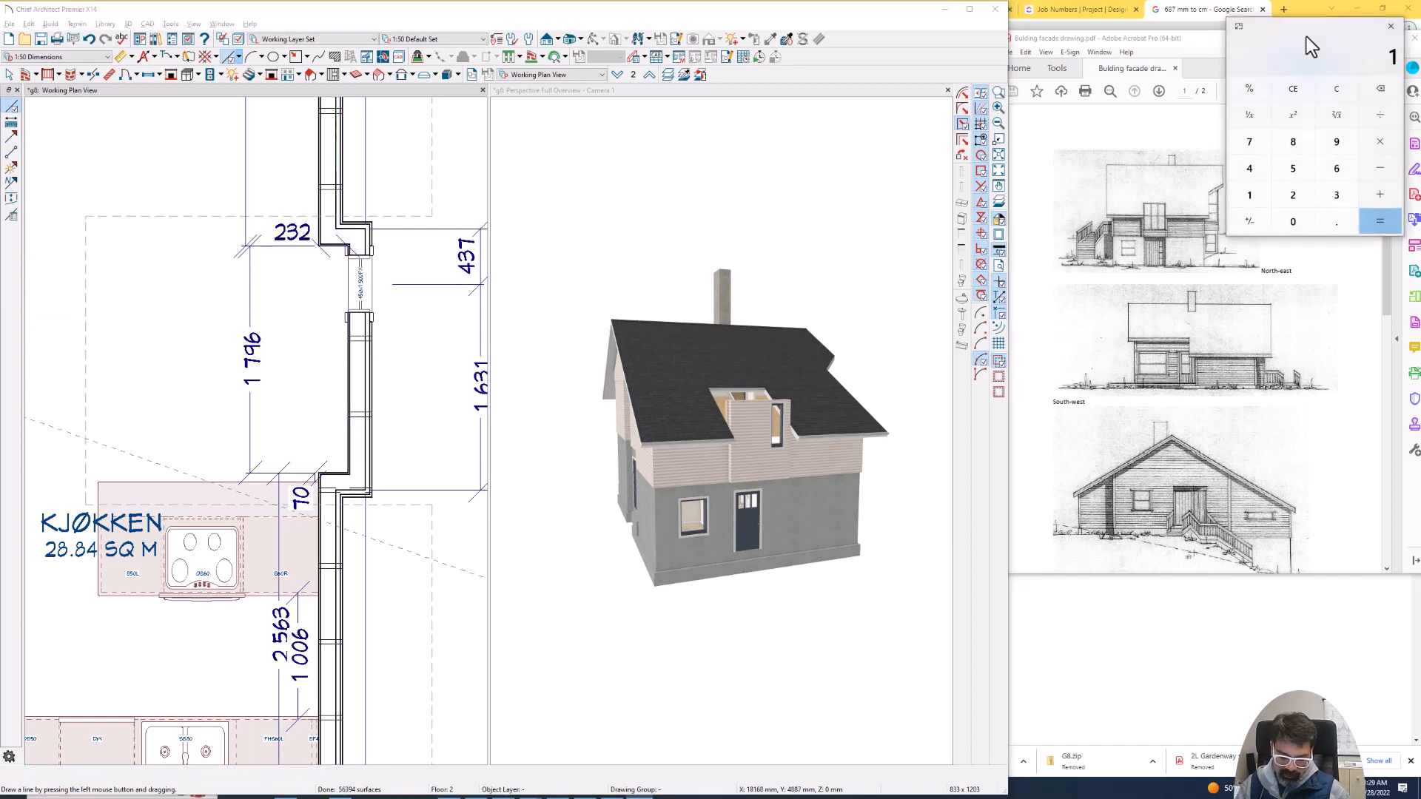
key("slash")
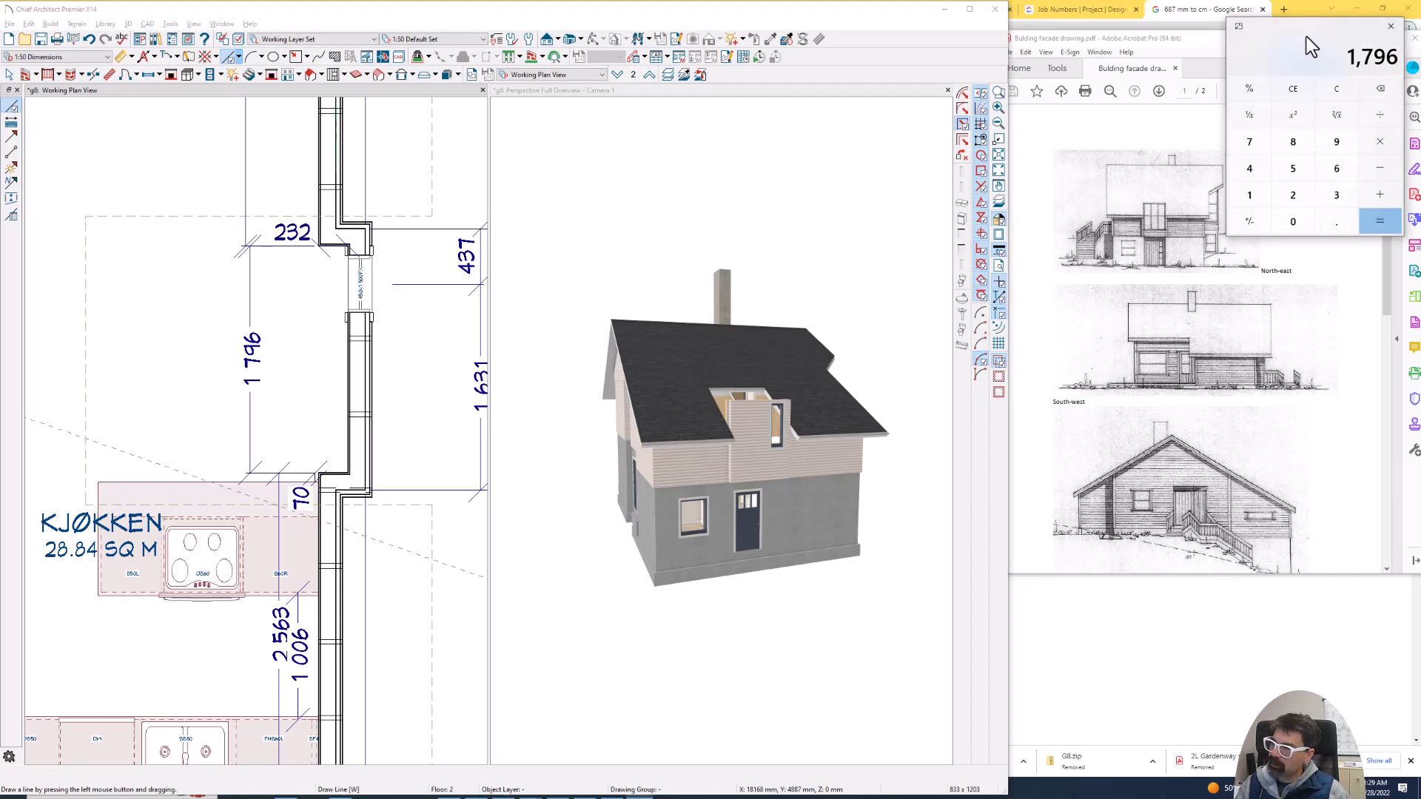
type("3")
key("Return")
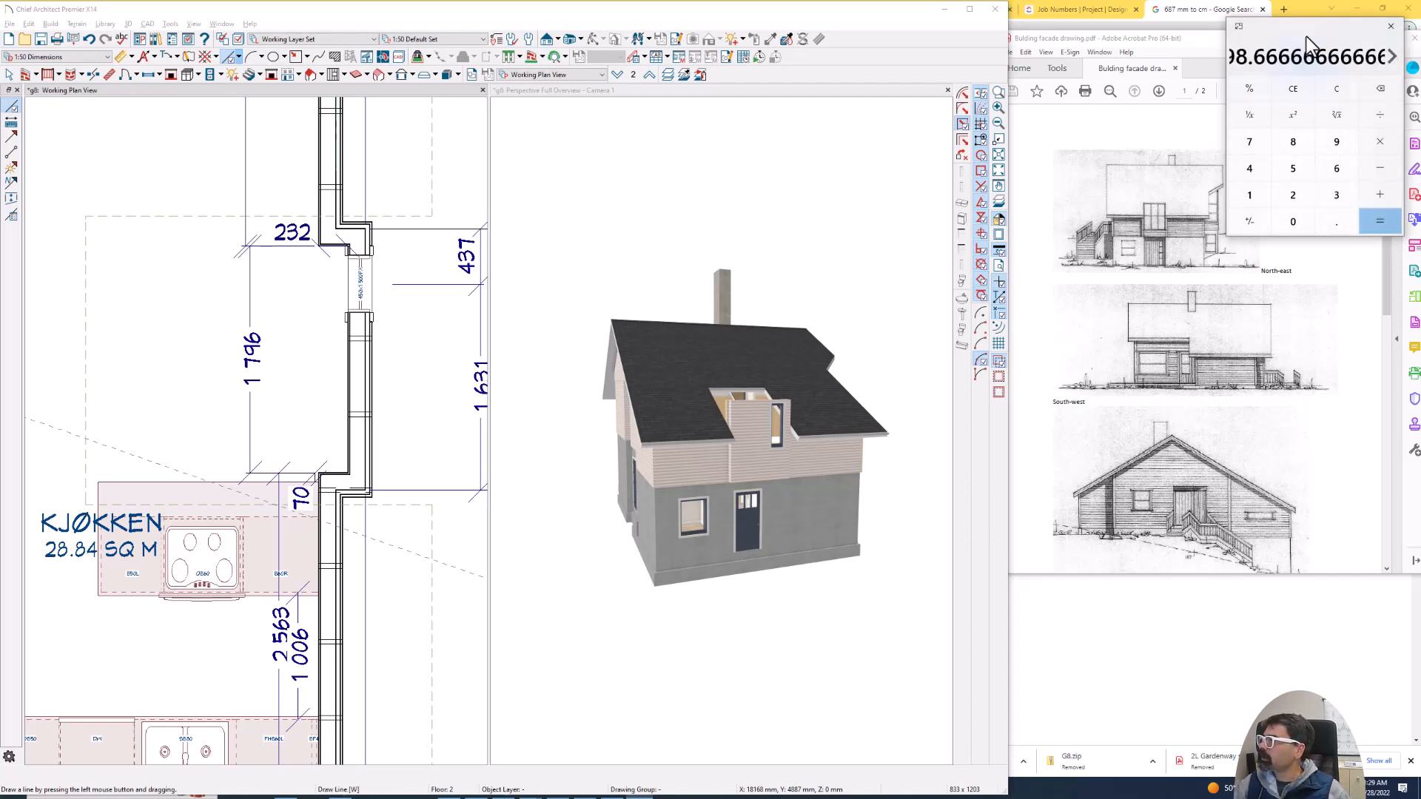
type("1800/3")
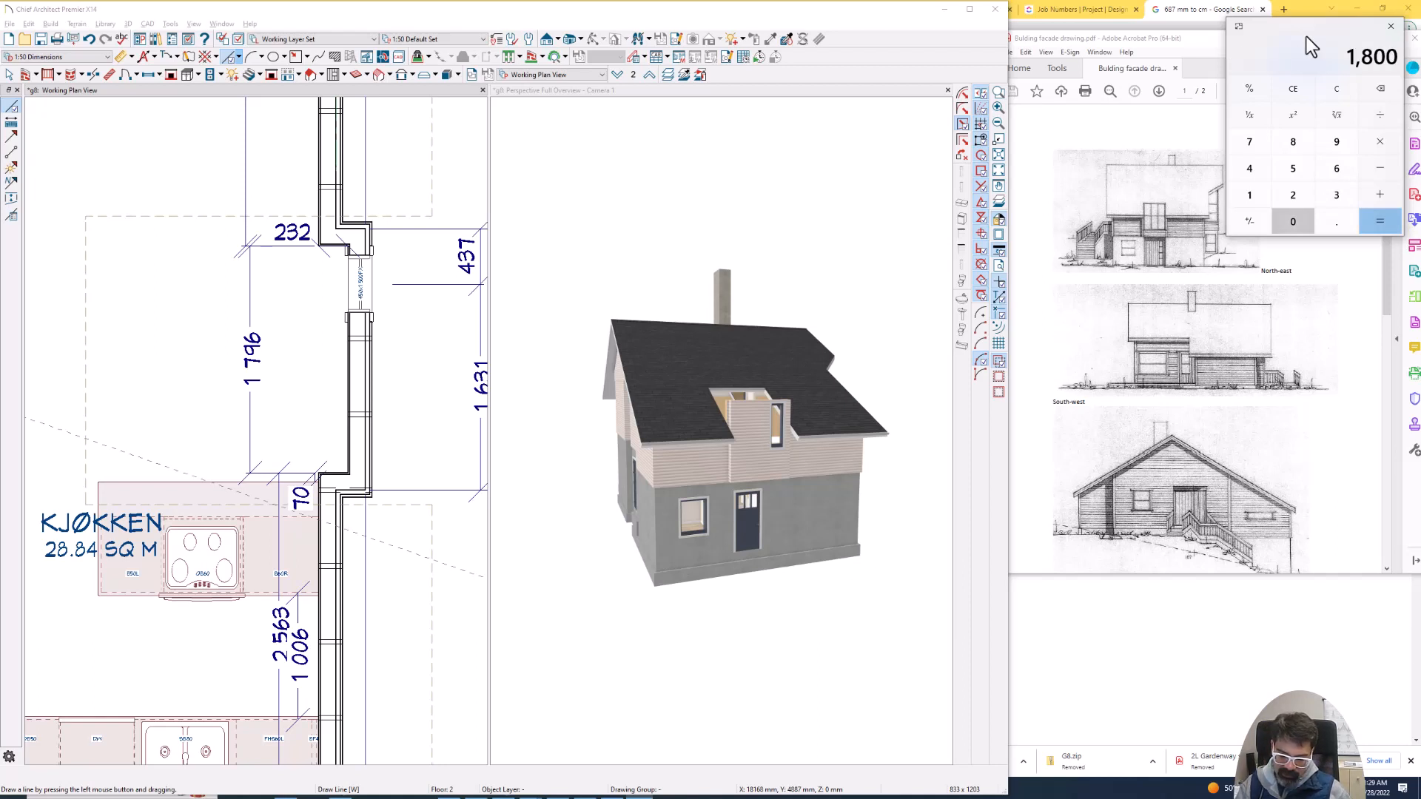
key("Return")
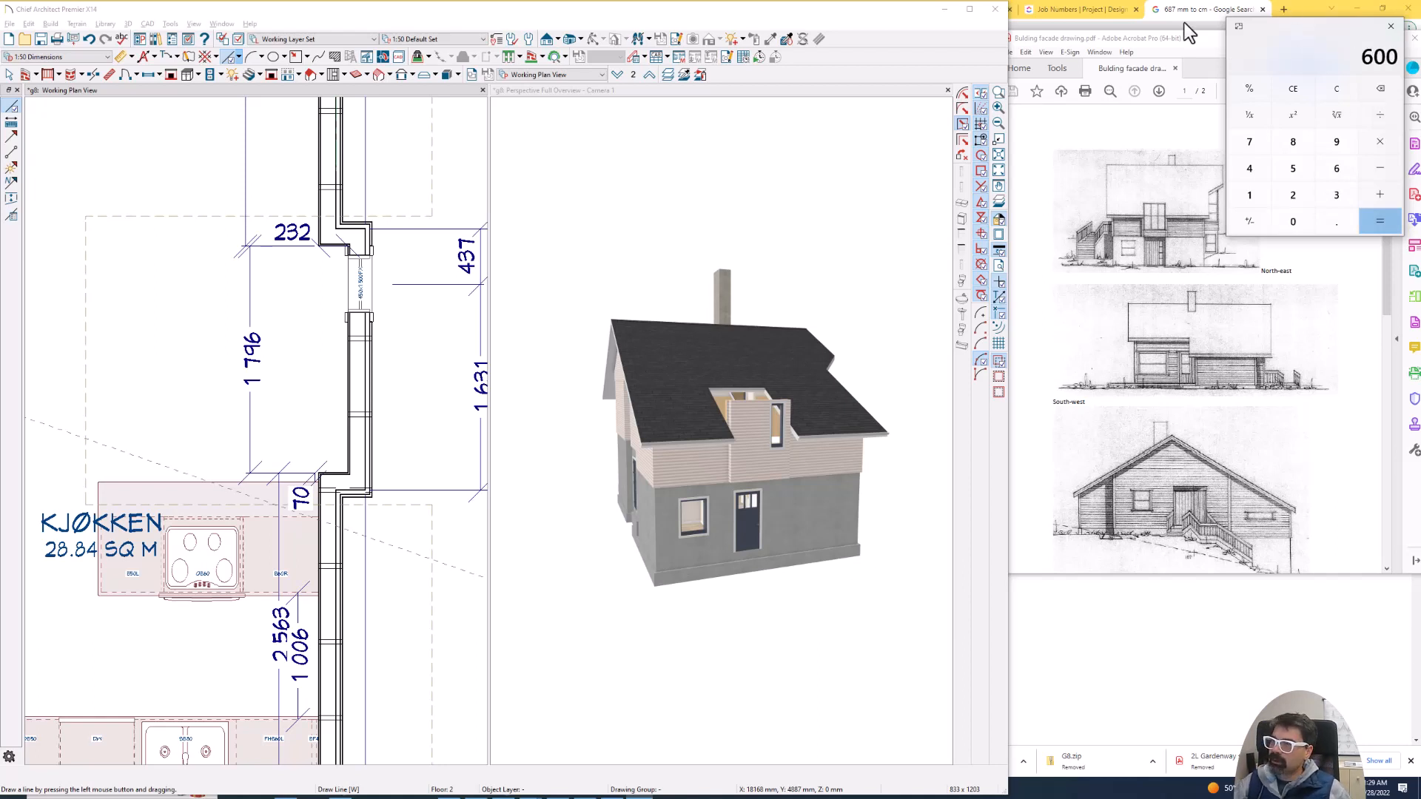
- Adjust the width of the window in the Kjøkken's projecting wall
left_click(366, 305)
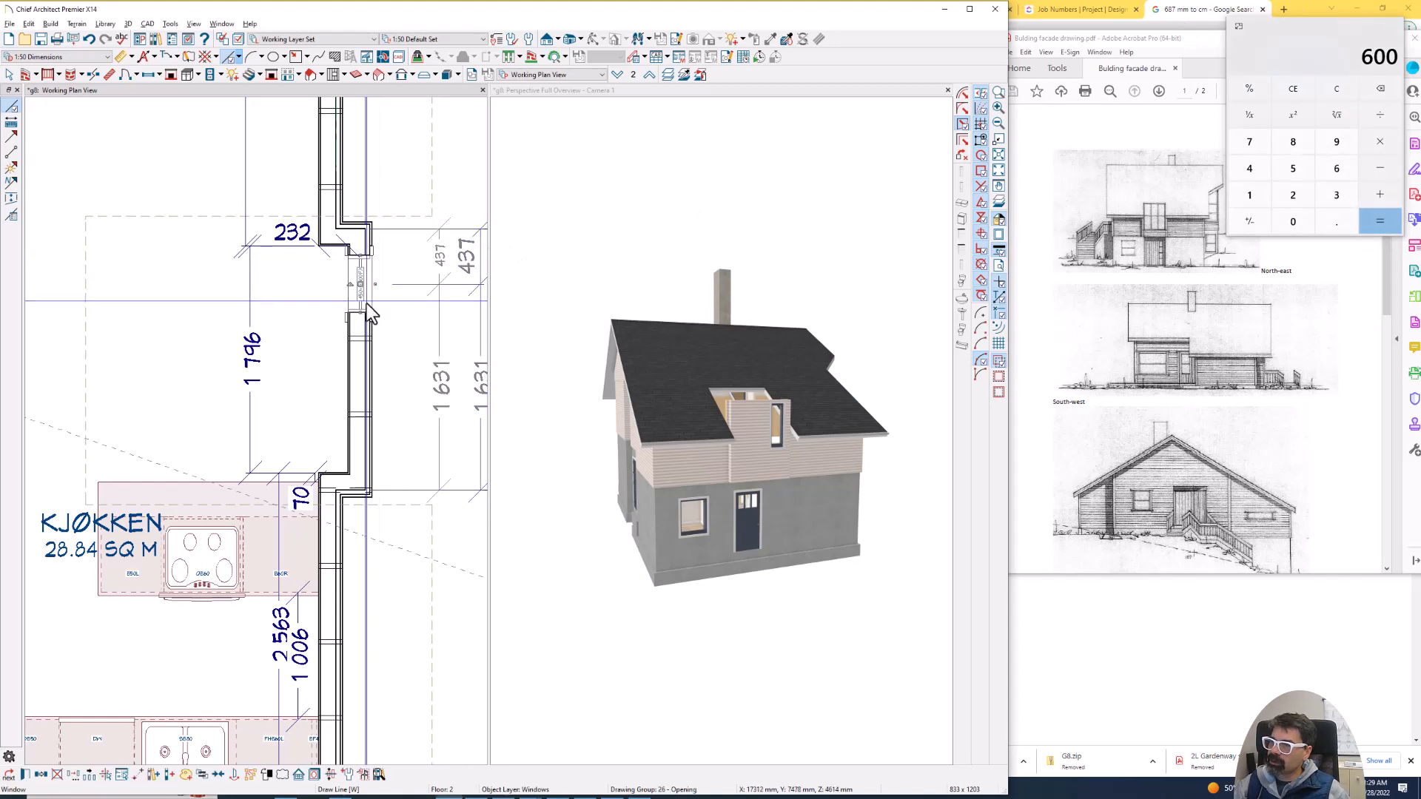
double_click(369, 310)
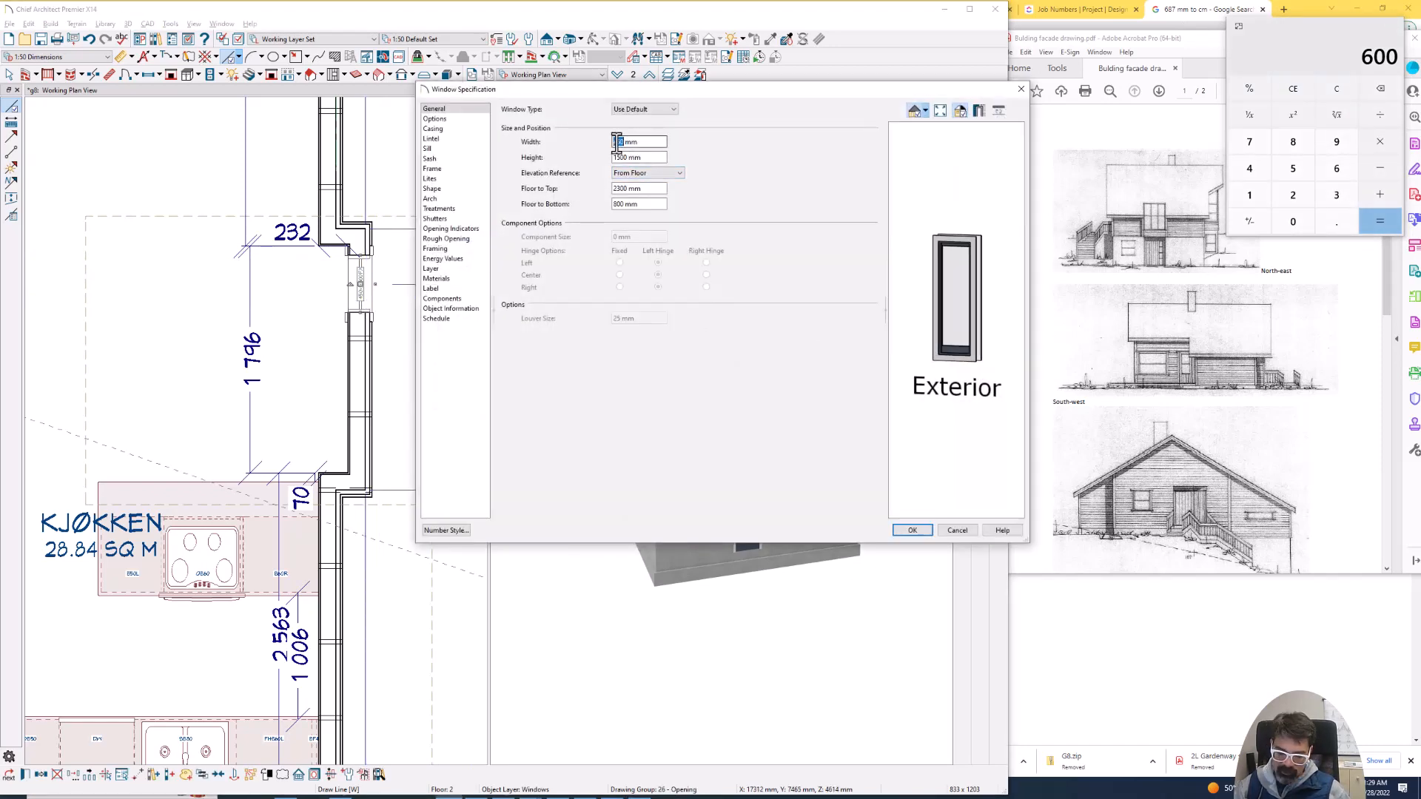
key("Return")
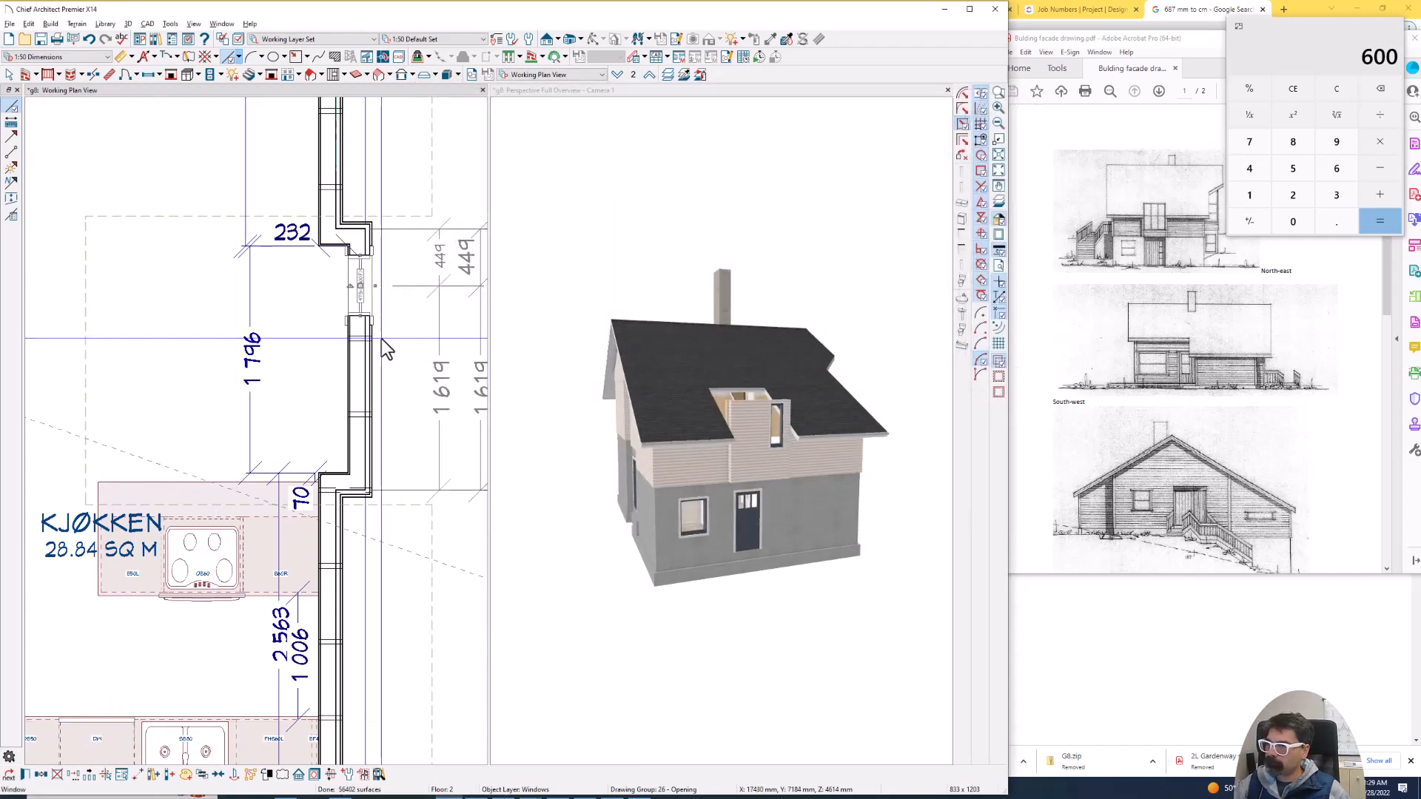
- Copy the window twice along the Kjøkken's projecting wall, with centres about 635 mm and 534 mm apart
left_click(42, 775)
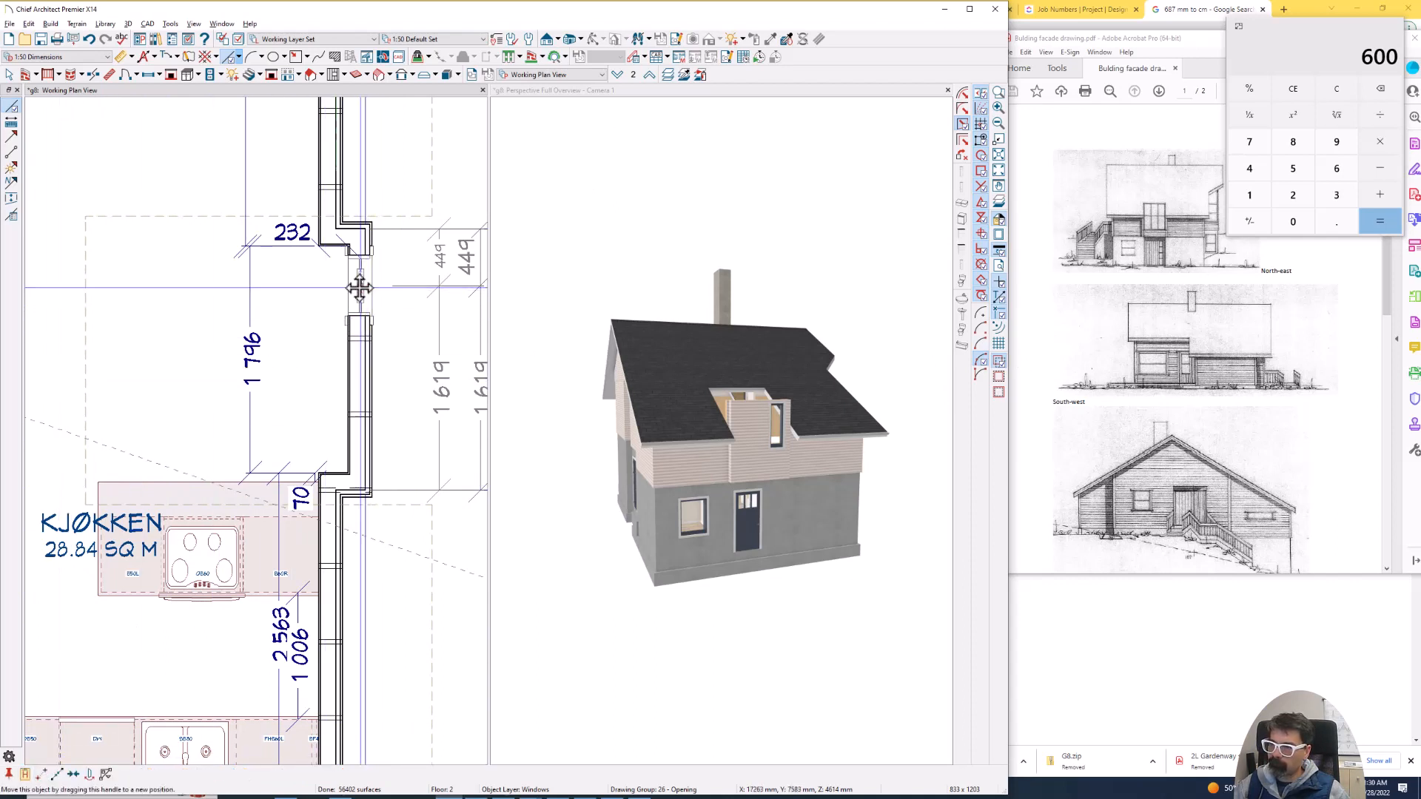
left_click_drag(360, 287, 366, 366)
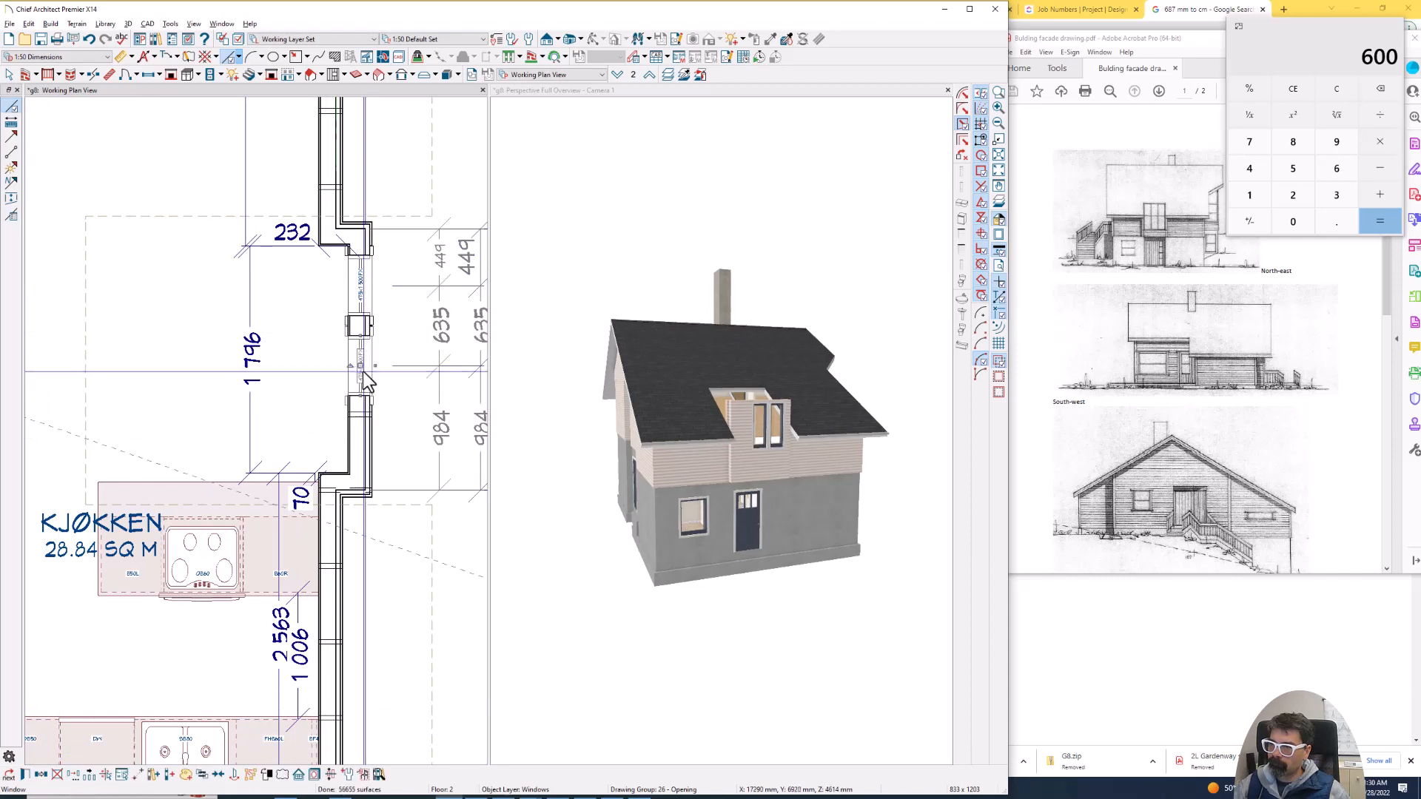
left_click(44, 775)
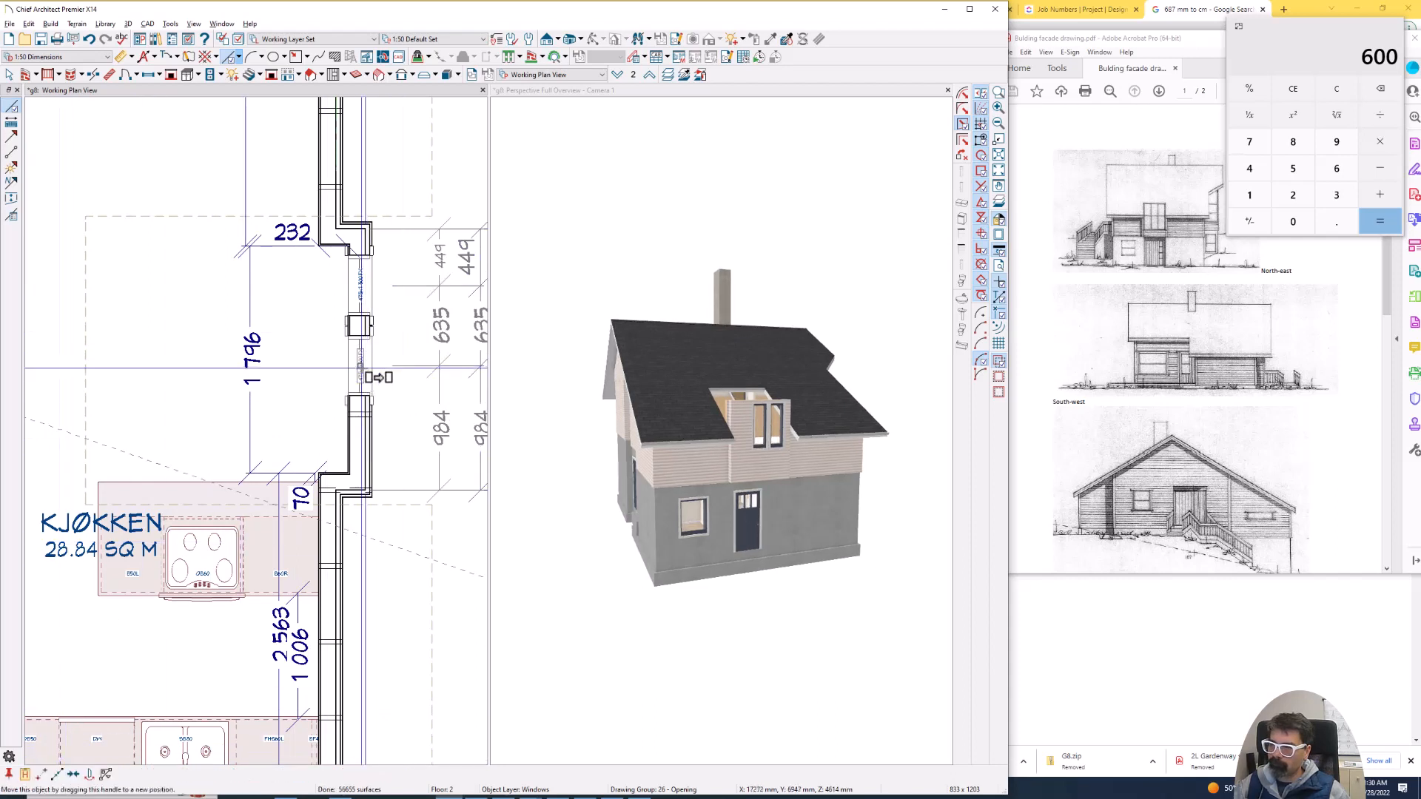
left_click_drag(367, 364, 373, 457)
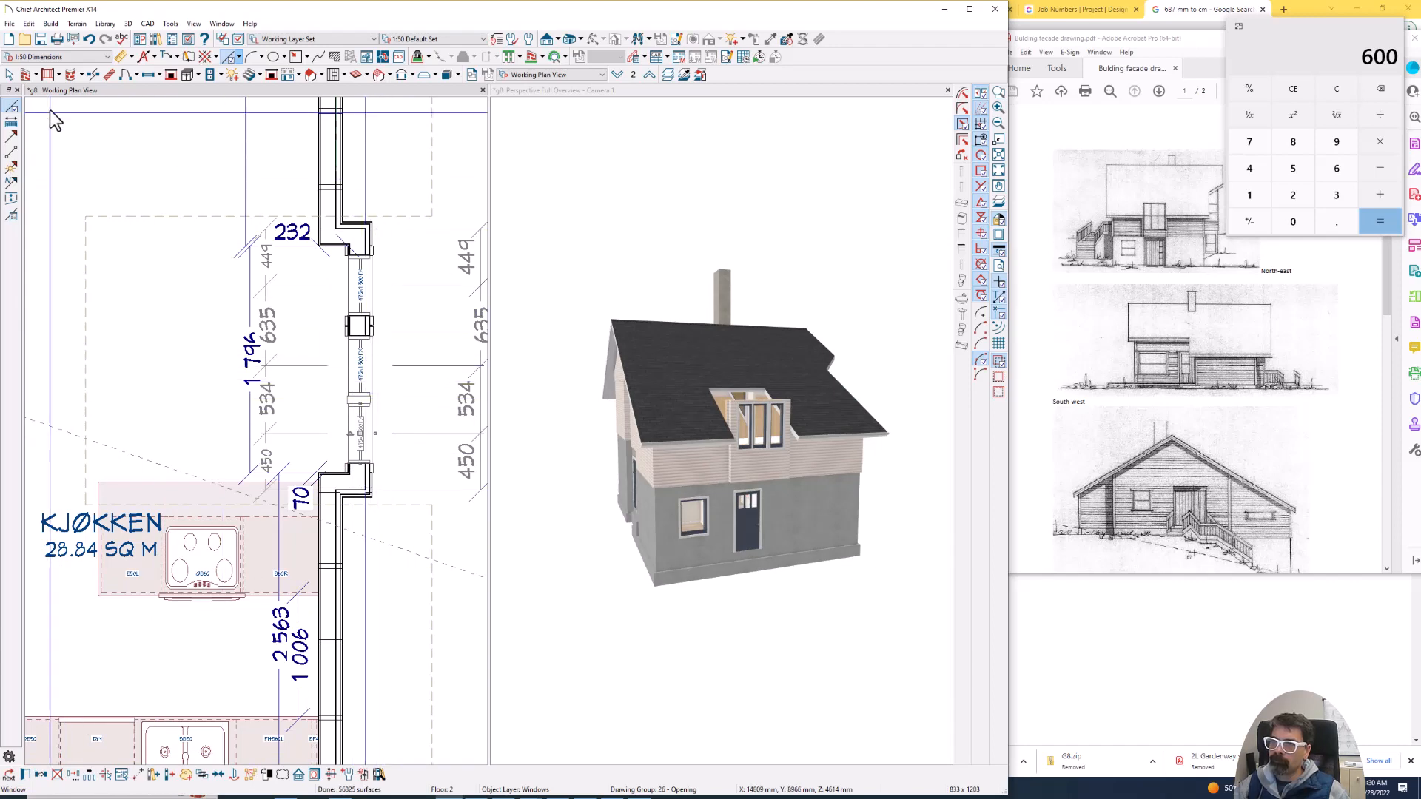
- Set the minimum separation in the window defaults to 0 mm
double_click(147, 77)
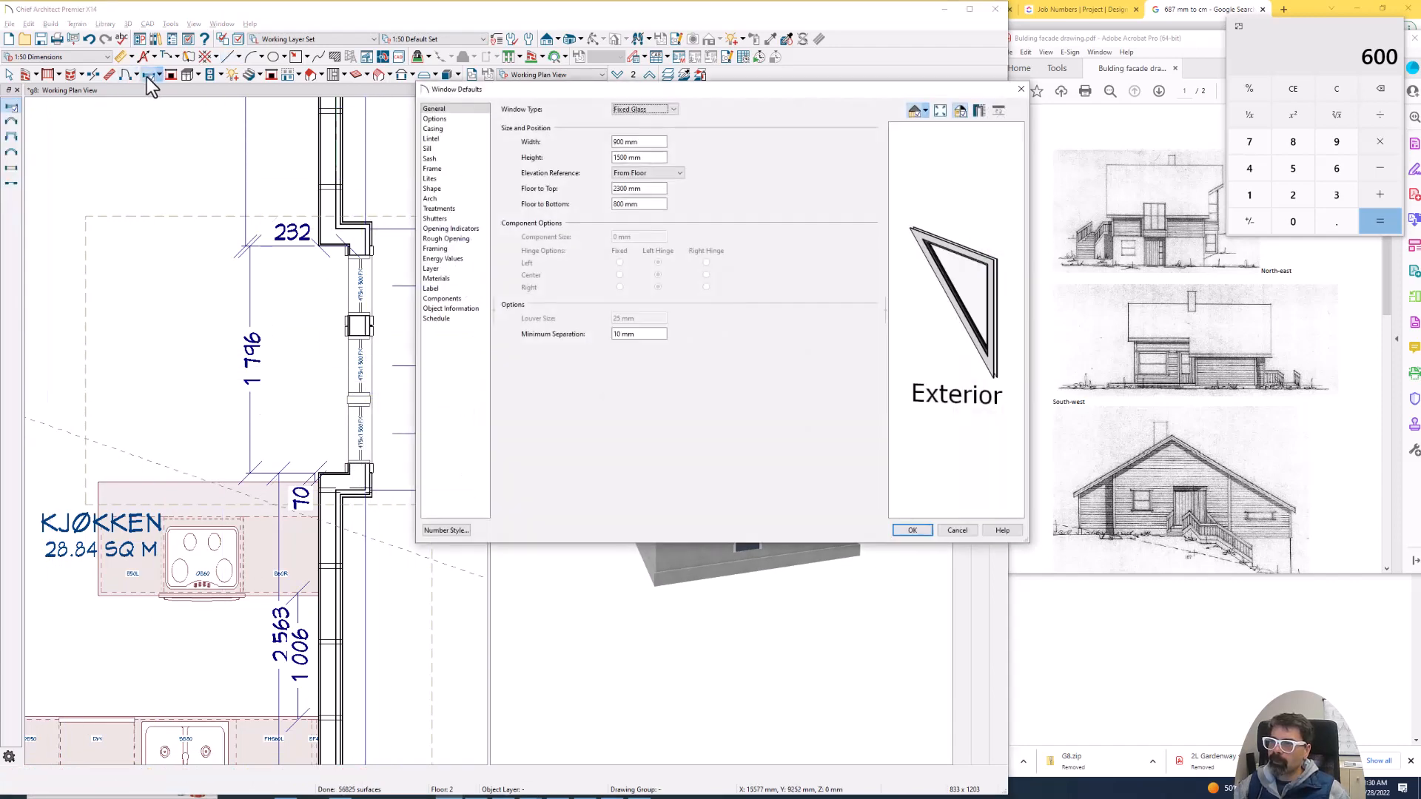
left_click(456, 118)
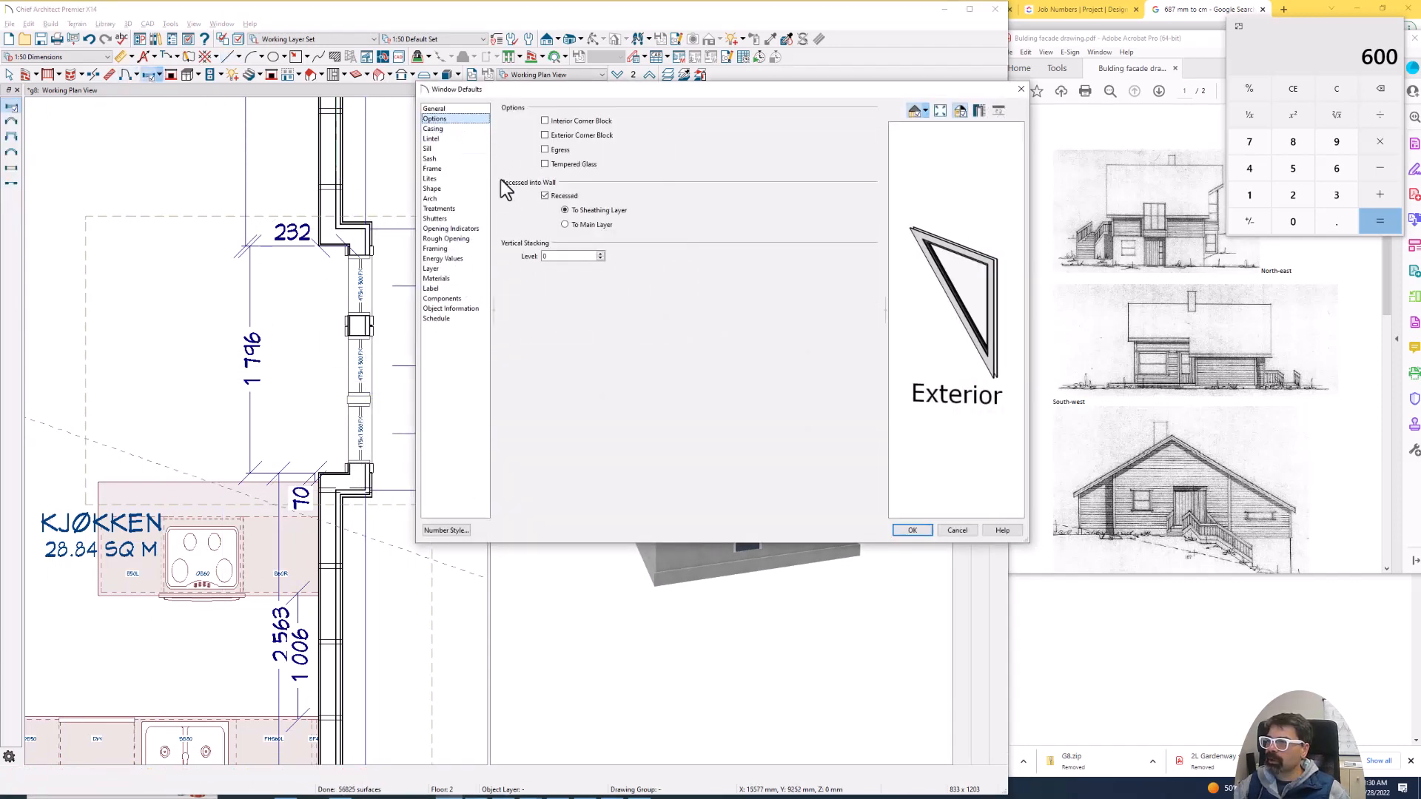
left_click(434, 109)
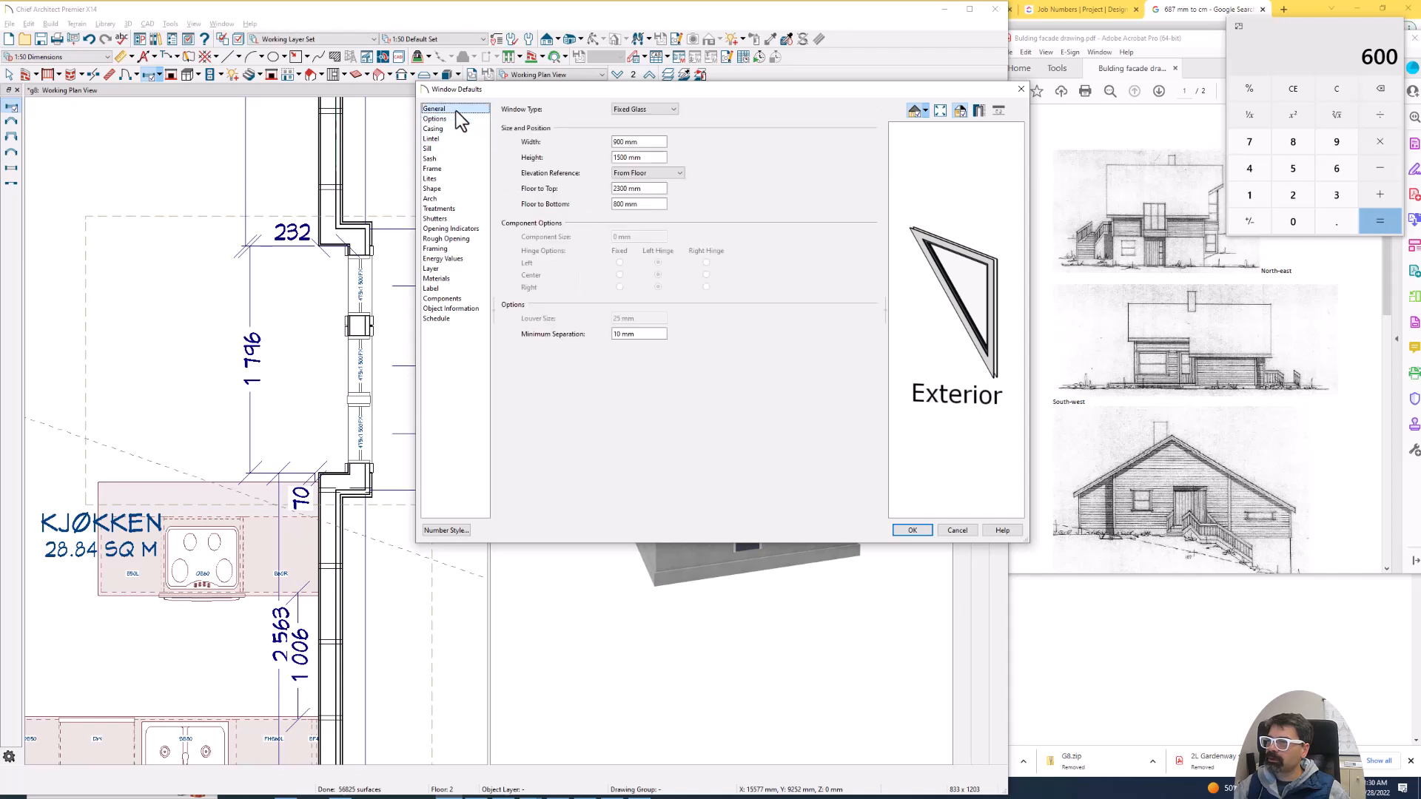
left_click_drag(646, 334, 612, 334)
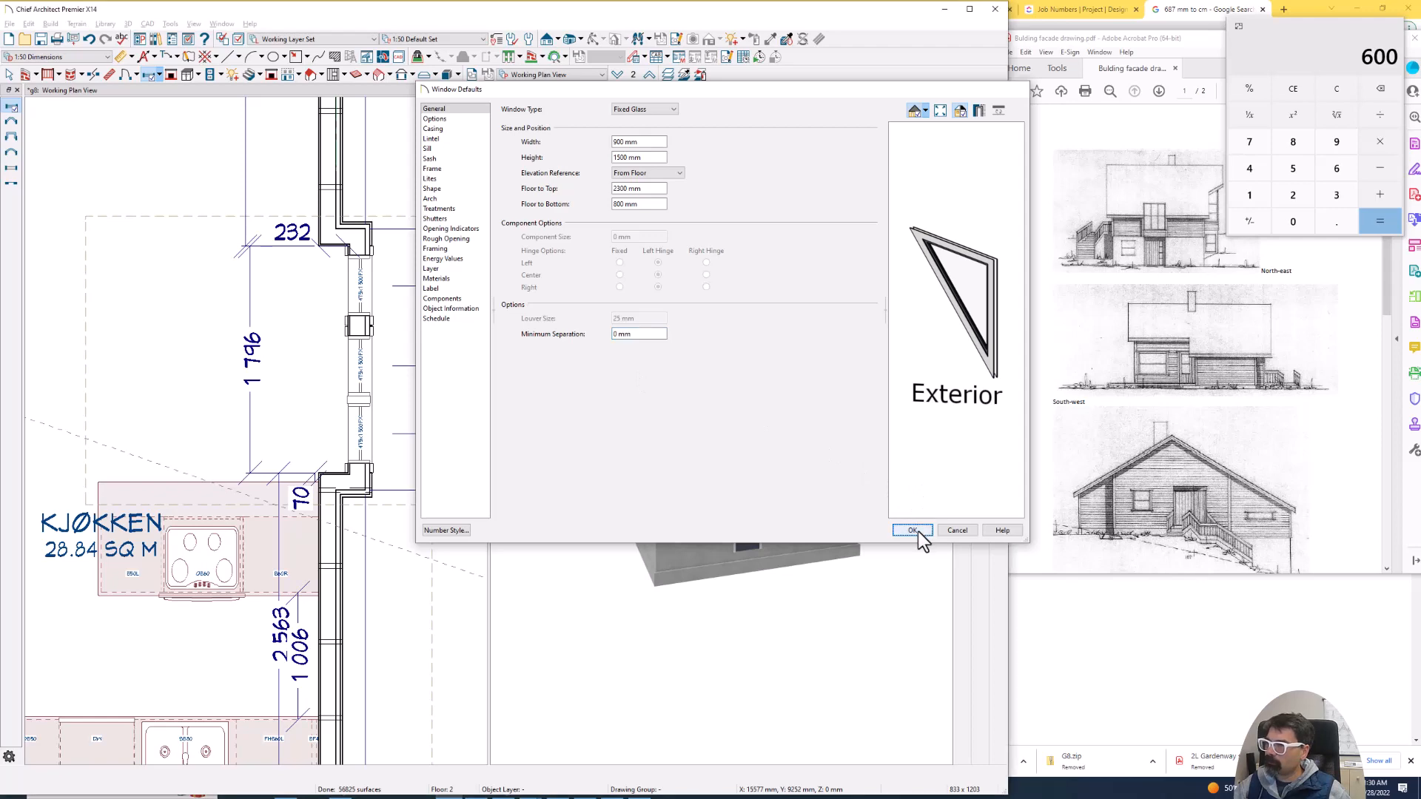
left_click(913, 530)
- Set the width of all three windows in the projecting wall to 575 mm
left_click(363, 307)
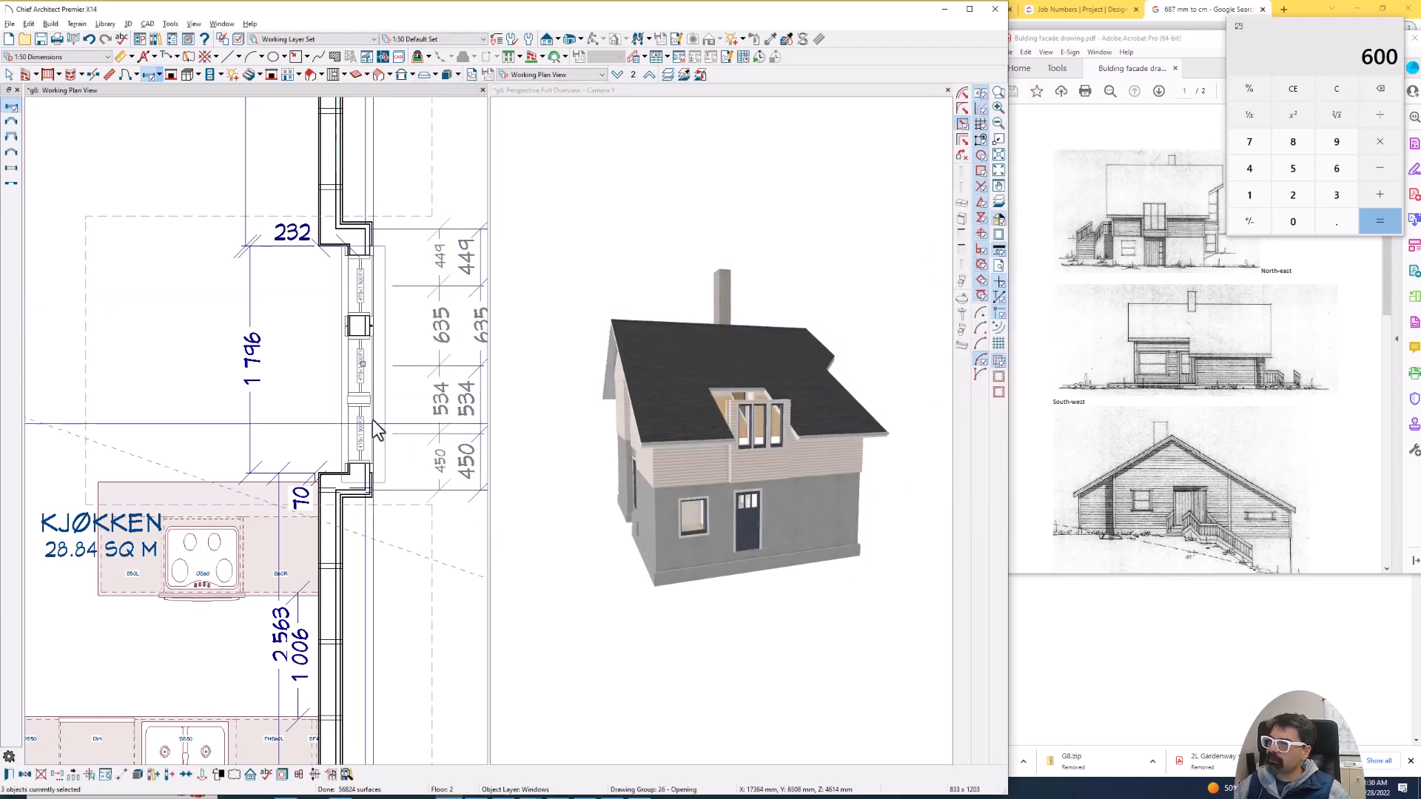
double_click(374, 428)
left_click(607, 161)
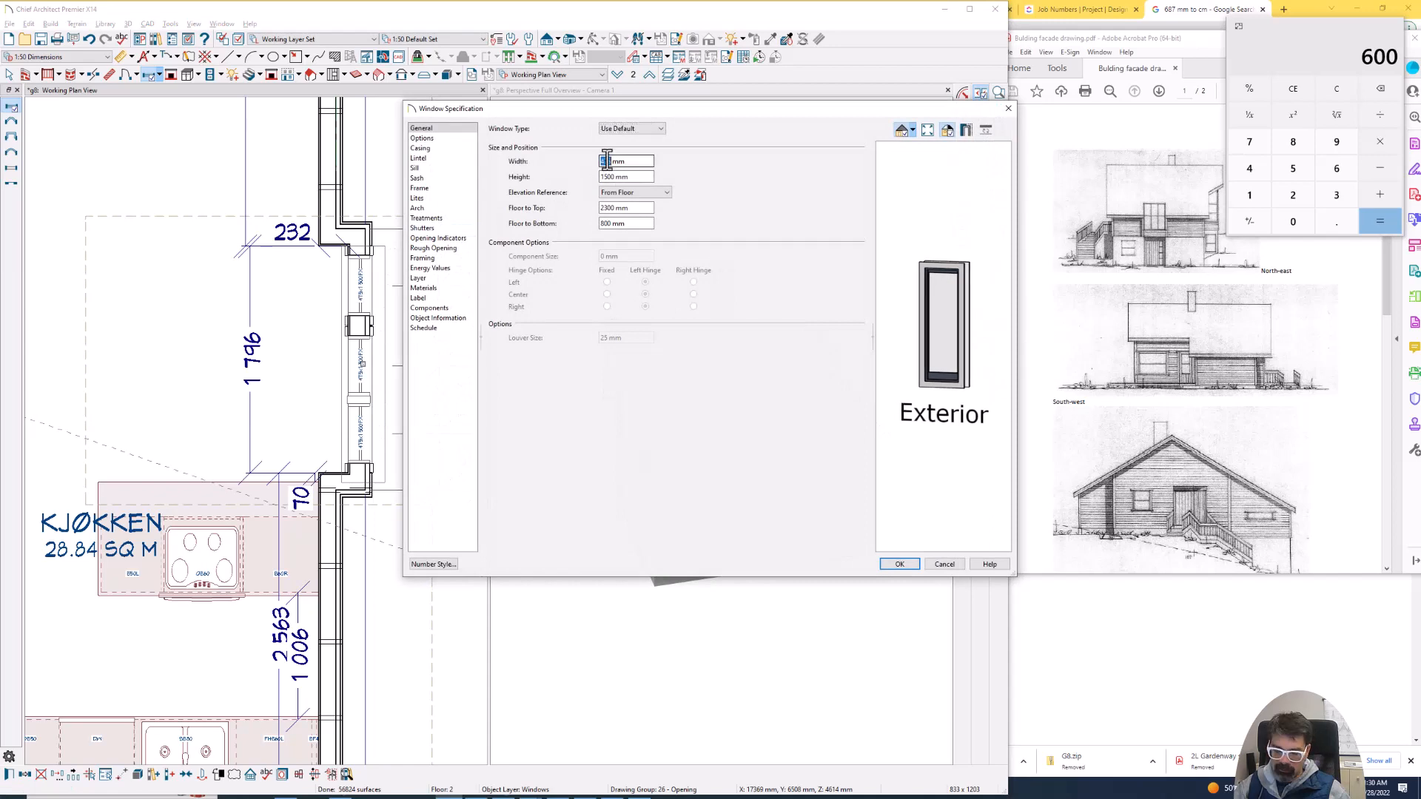
key("Return")
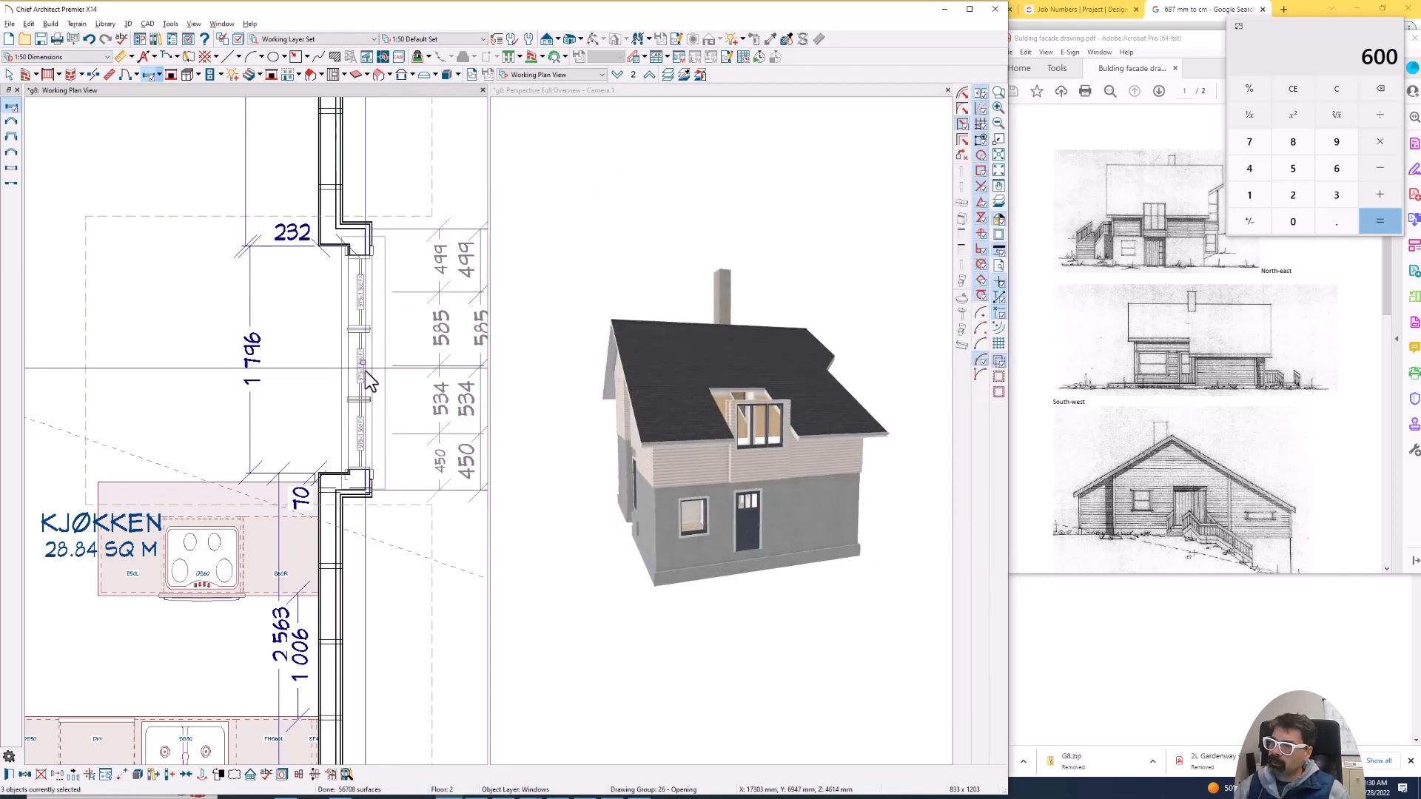
- Set the width of all three windows in the projecting wall to 550 mm
scroll(358, 371, "up", 3)
scroll(294, 353, "down", 1)
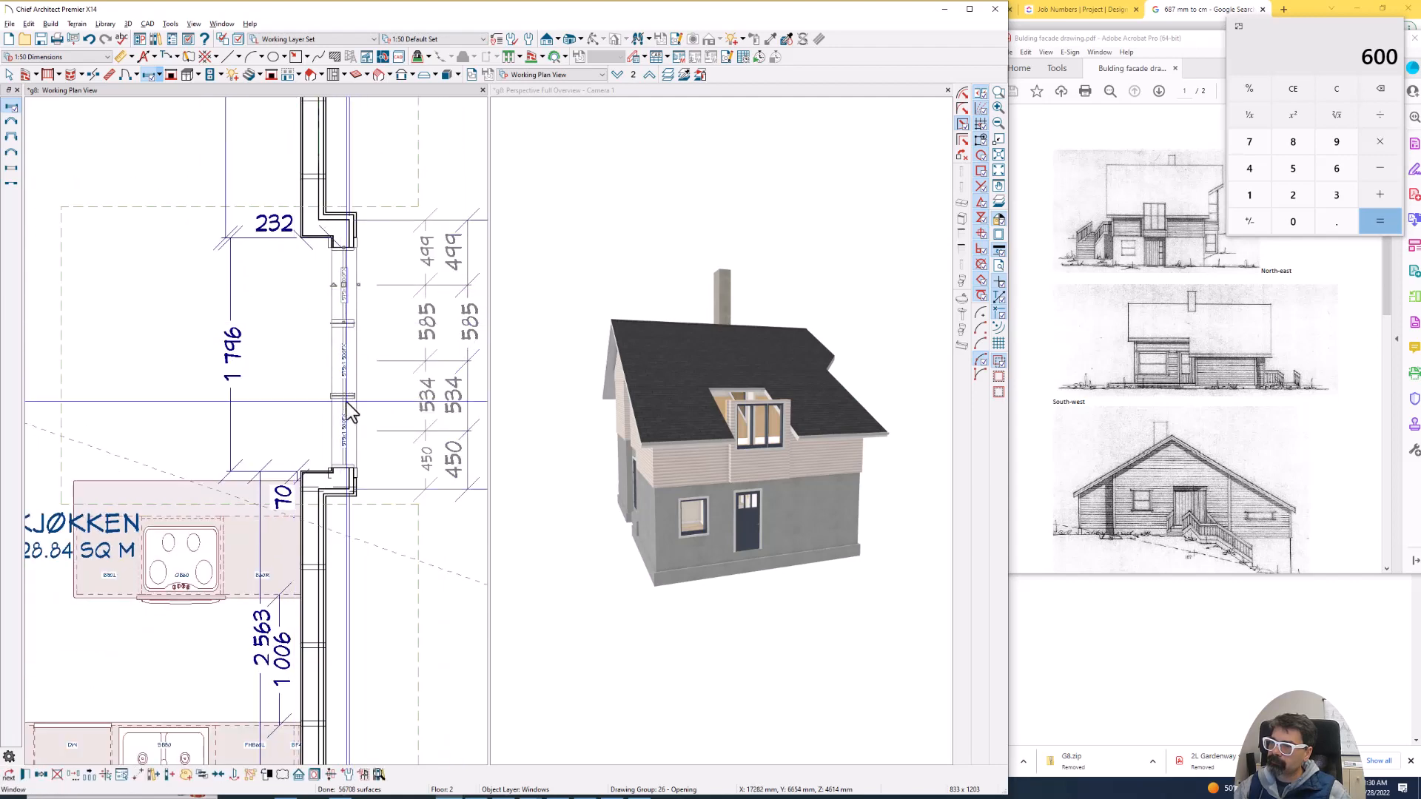
left_click(348, 296)
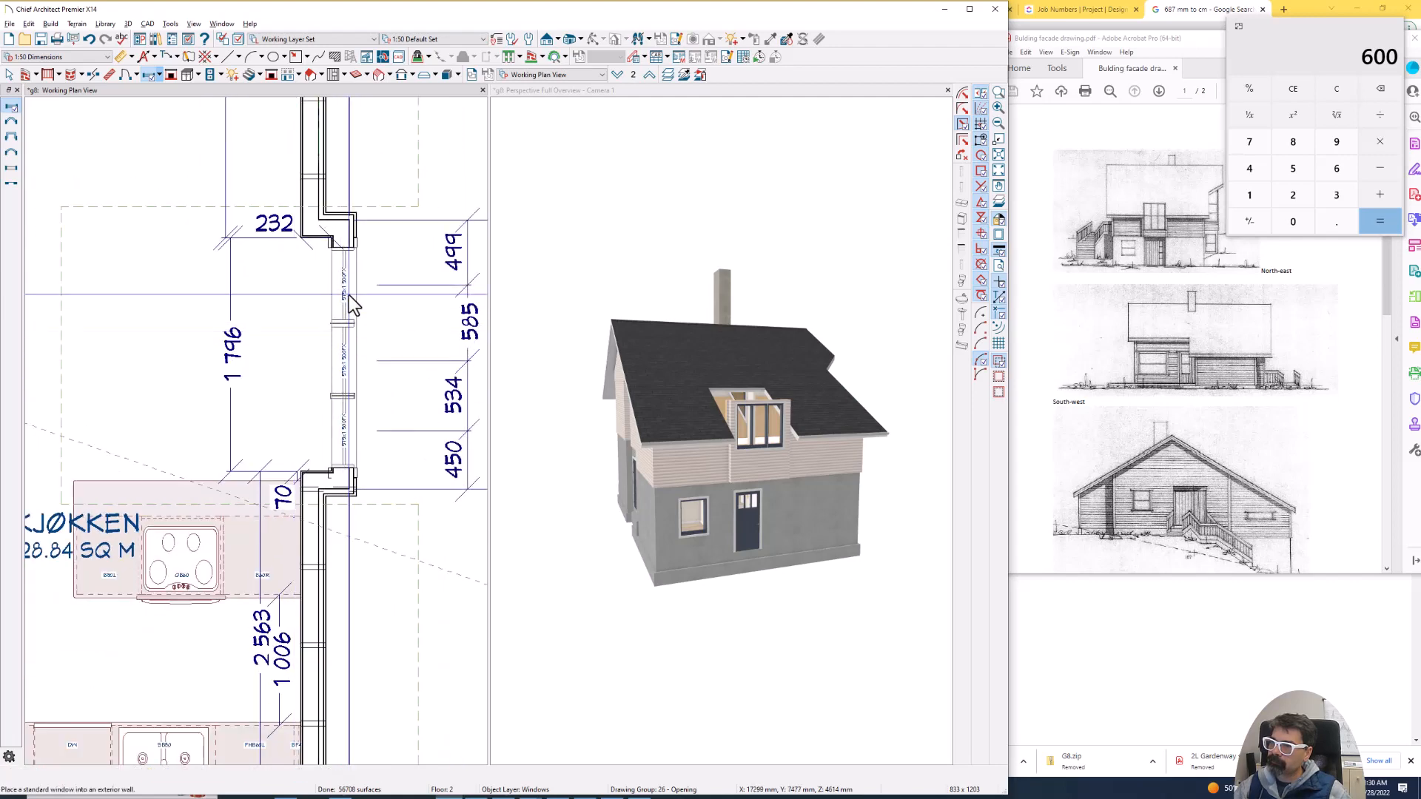
left_click(342, 361)
left_click(337, 416)
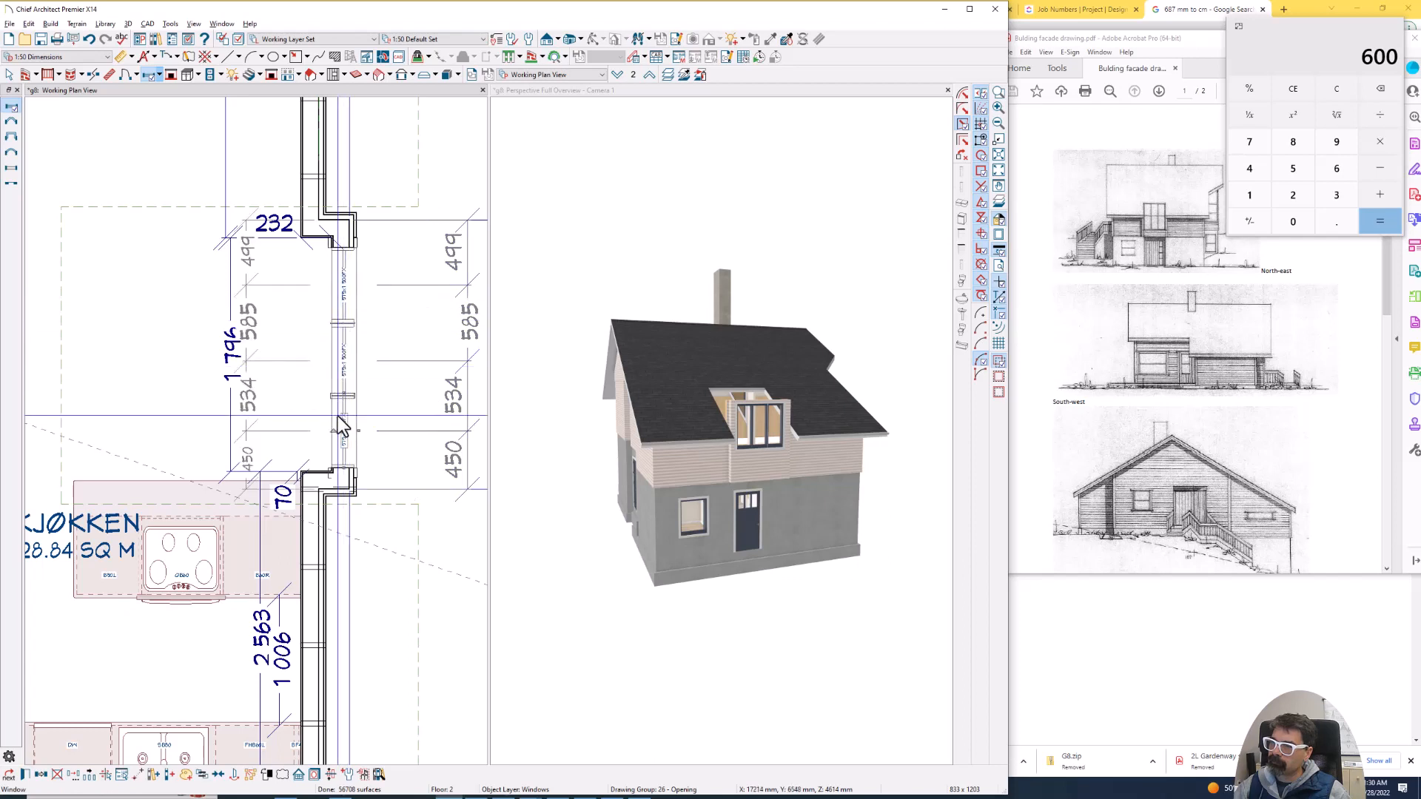
left_click(343, 368)
left_click(347, 289, "shift")
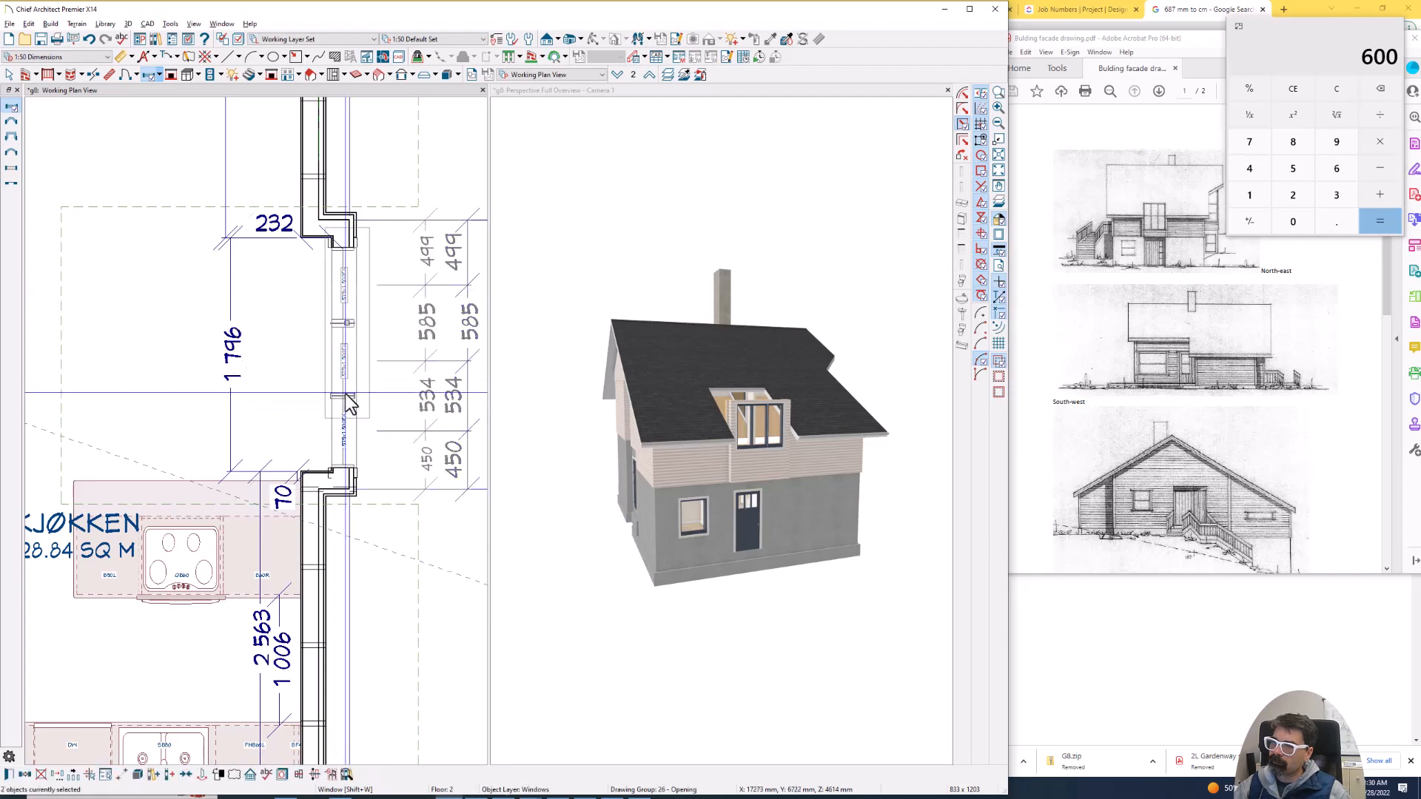
left_click(349, 432, "shift")
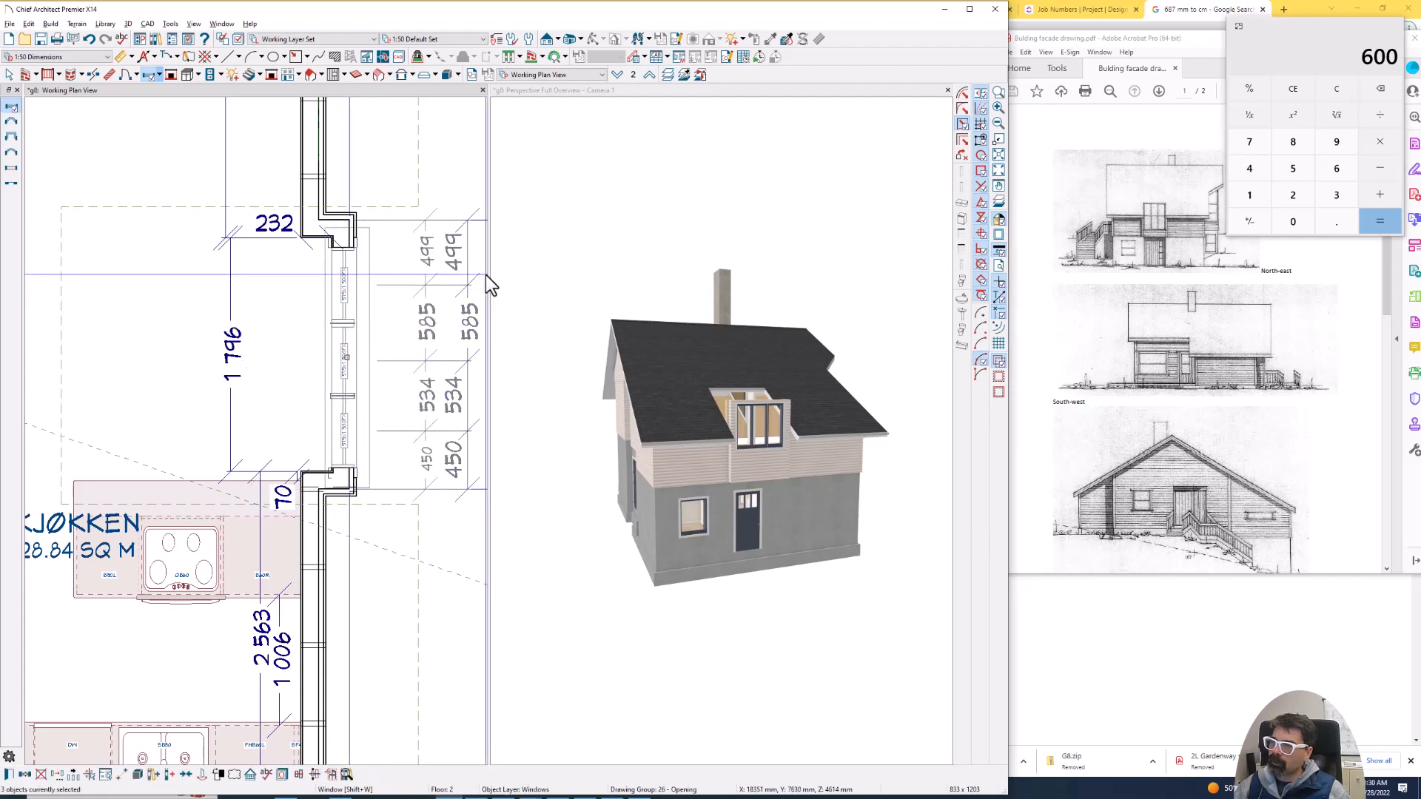
key("ctrl+e")
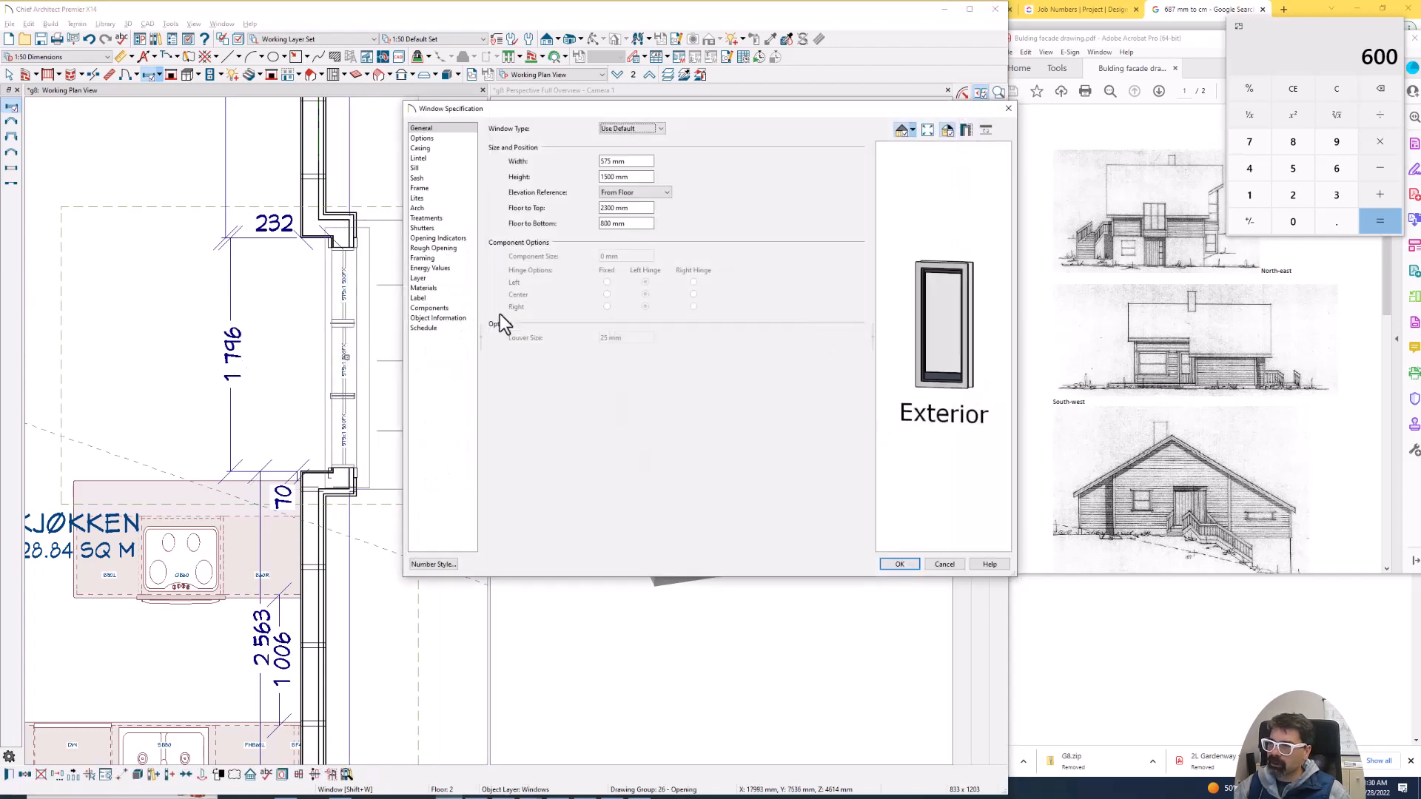
double_click(606, 161)
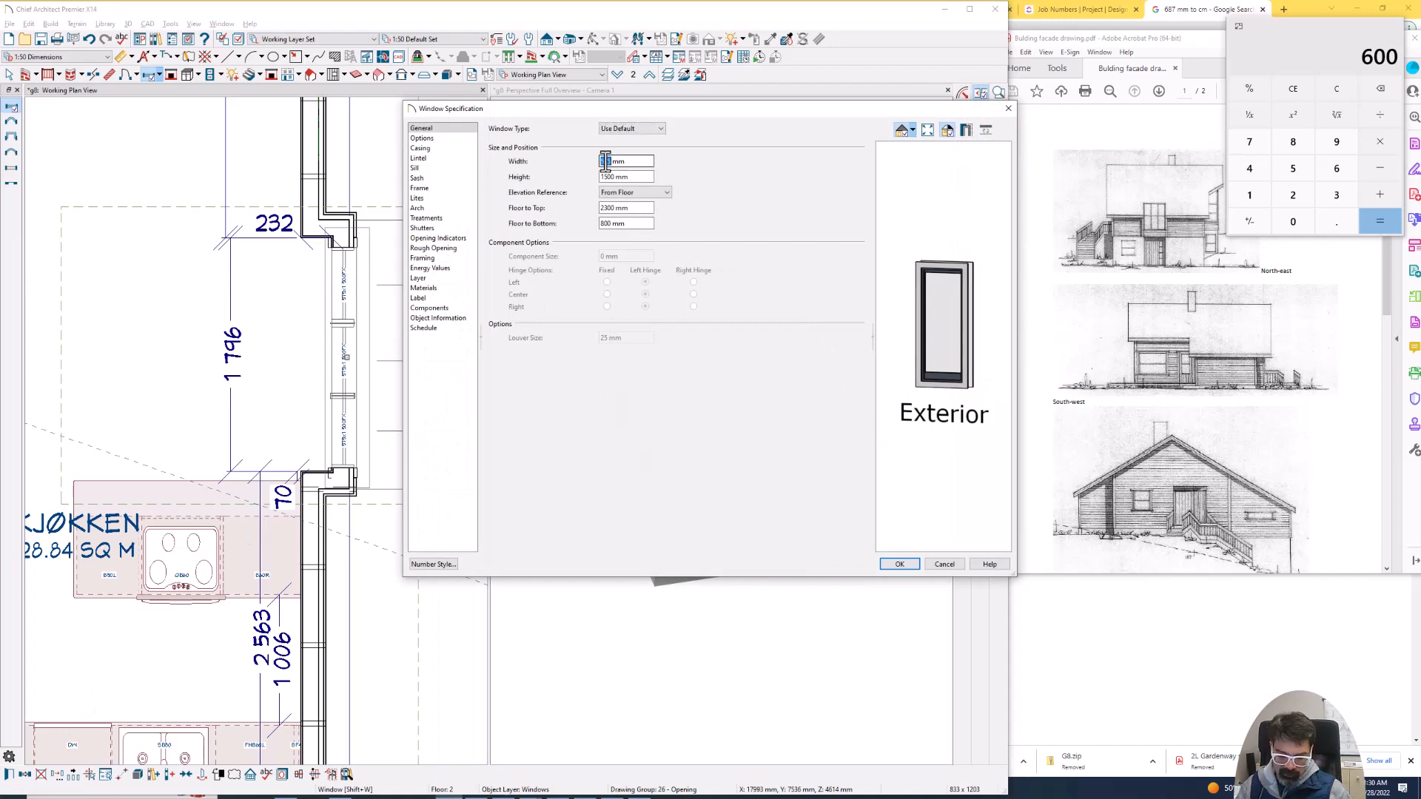
type("590")
key("Return")
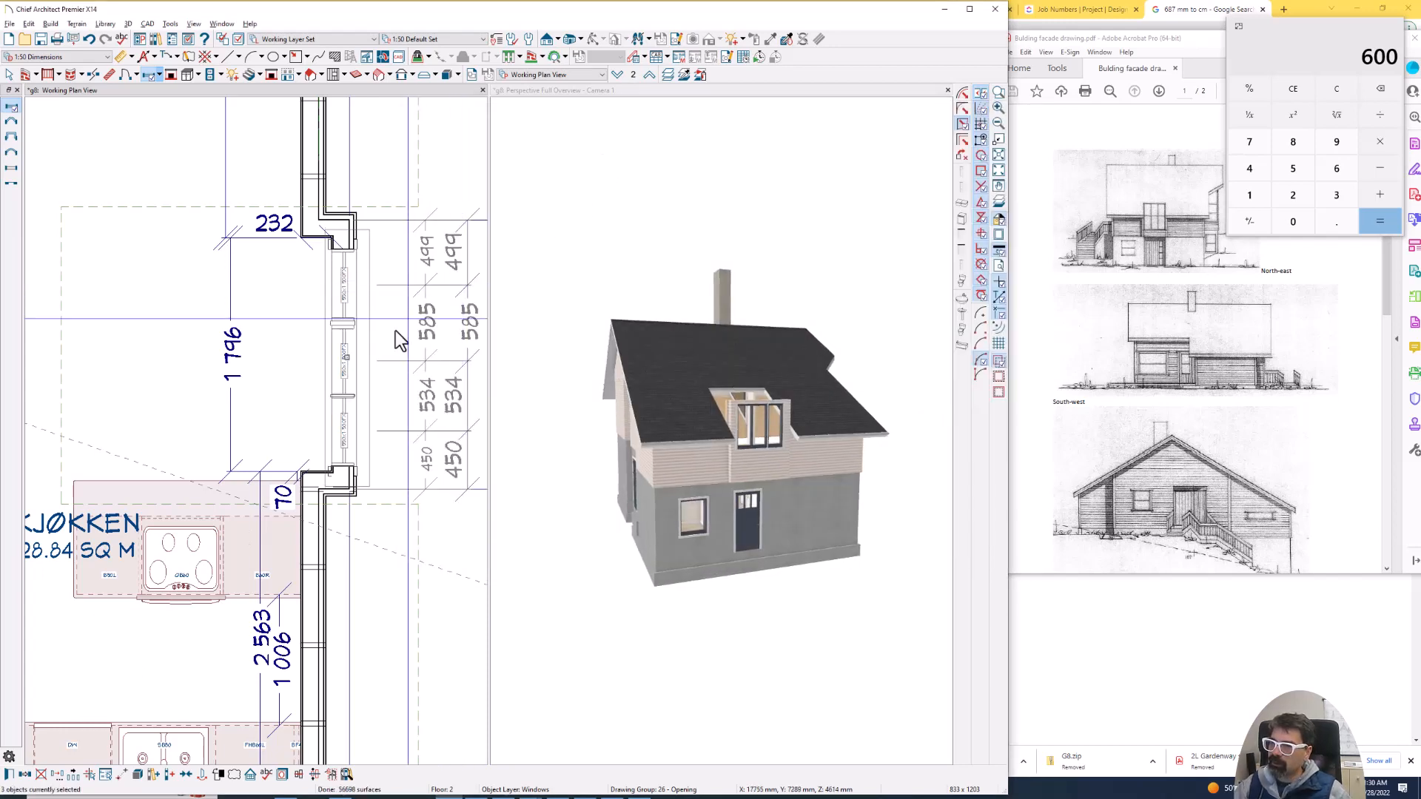
- Move the middle window against the one farthest from the stove and space the third window's centre 550 mm from the middle one
left_click_drag(350, 357, 346, 340)
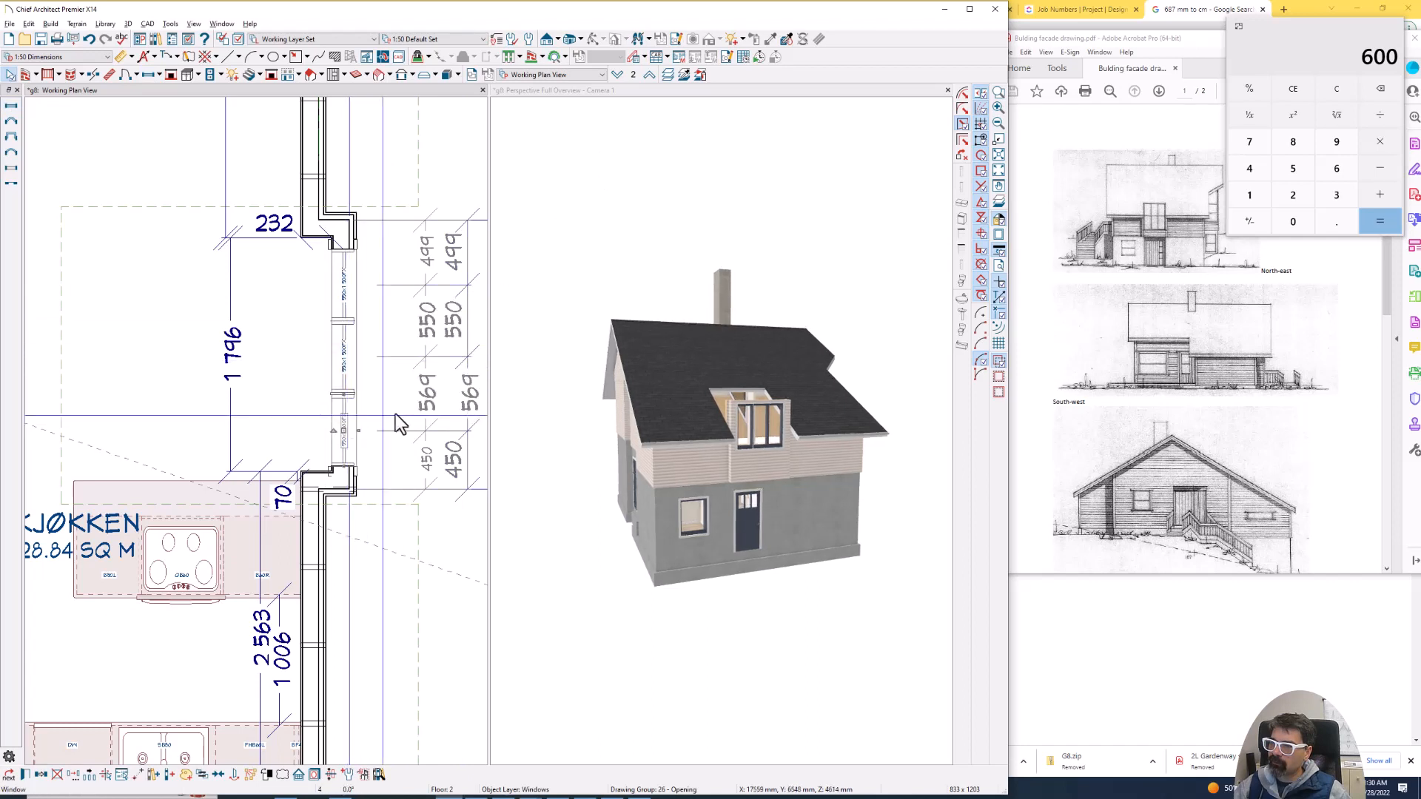
left_click(428, 414)
type("550")
key("Return")
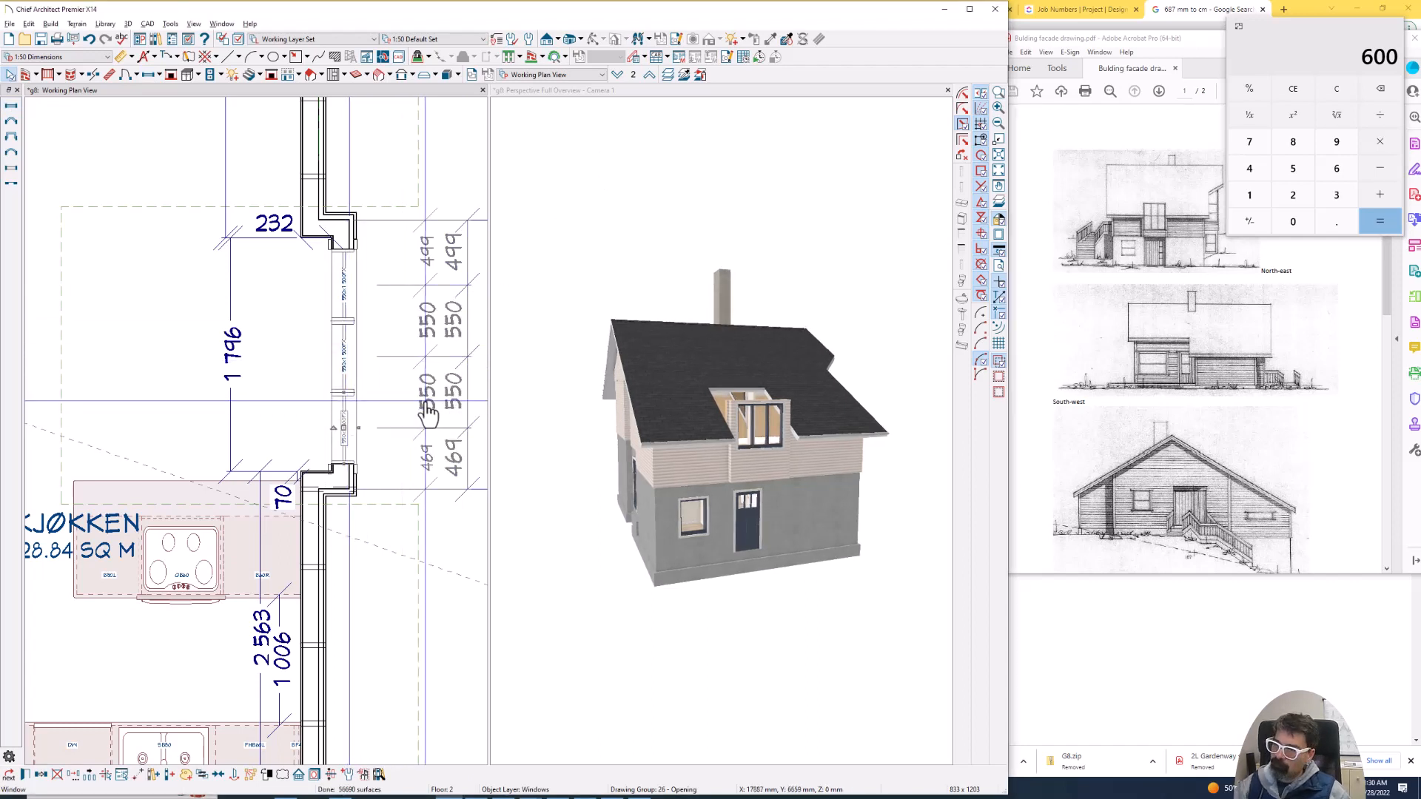
- Centre the three adjoining windows as a group on the Kjøkken's projecting wall
left_click(349, 289, "shift")
left_click(342, 353, "shift")
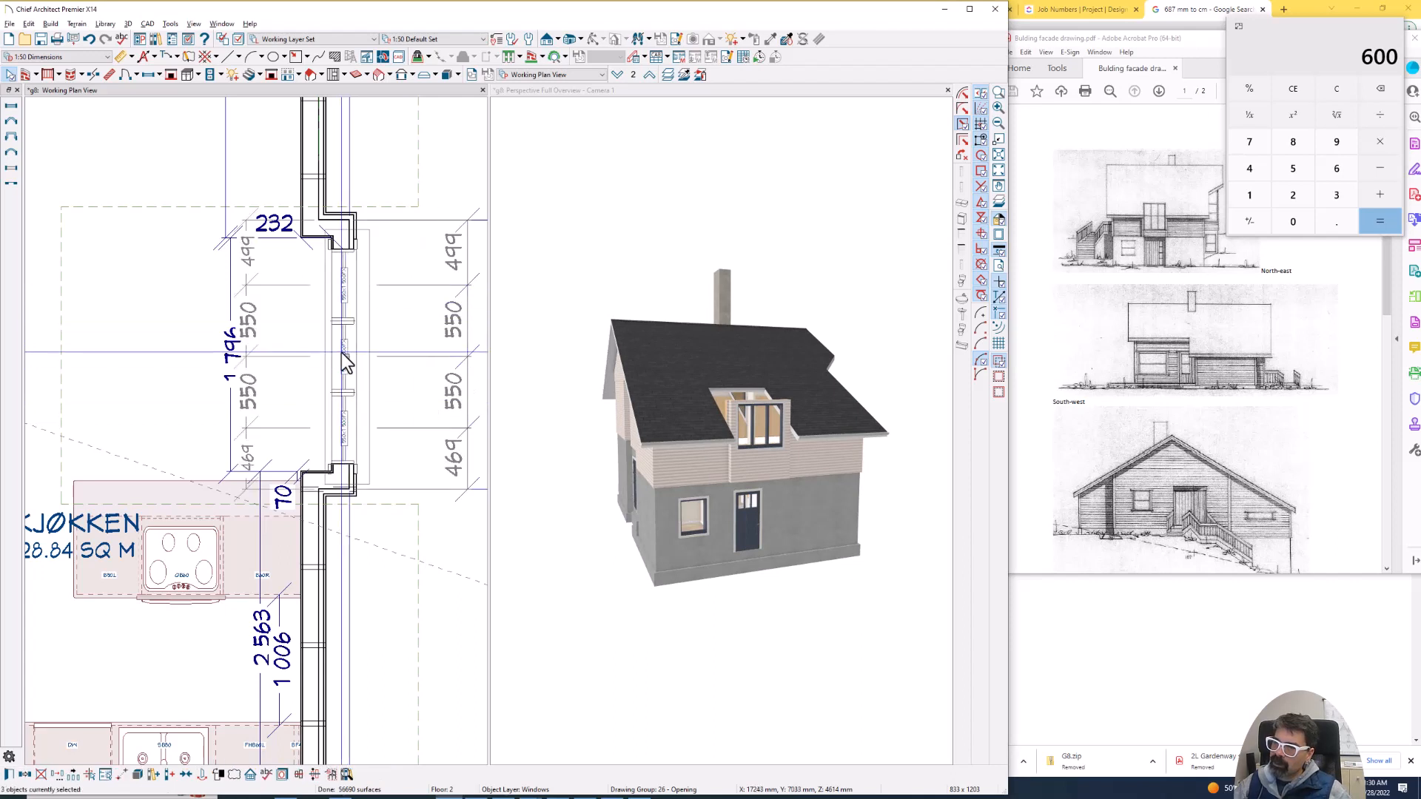
key("c")
left_click(306, 366)
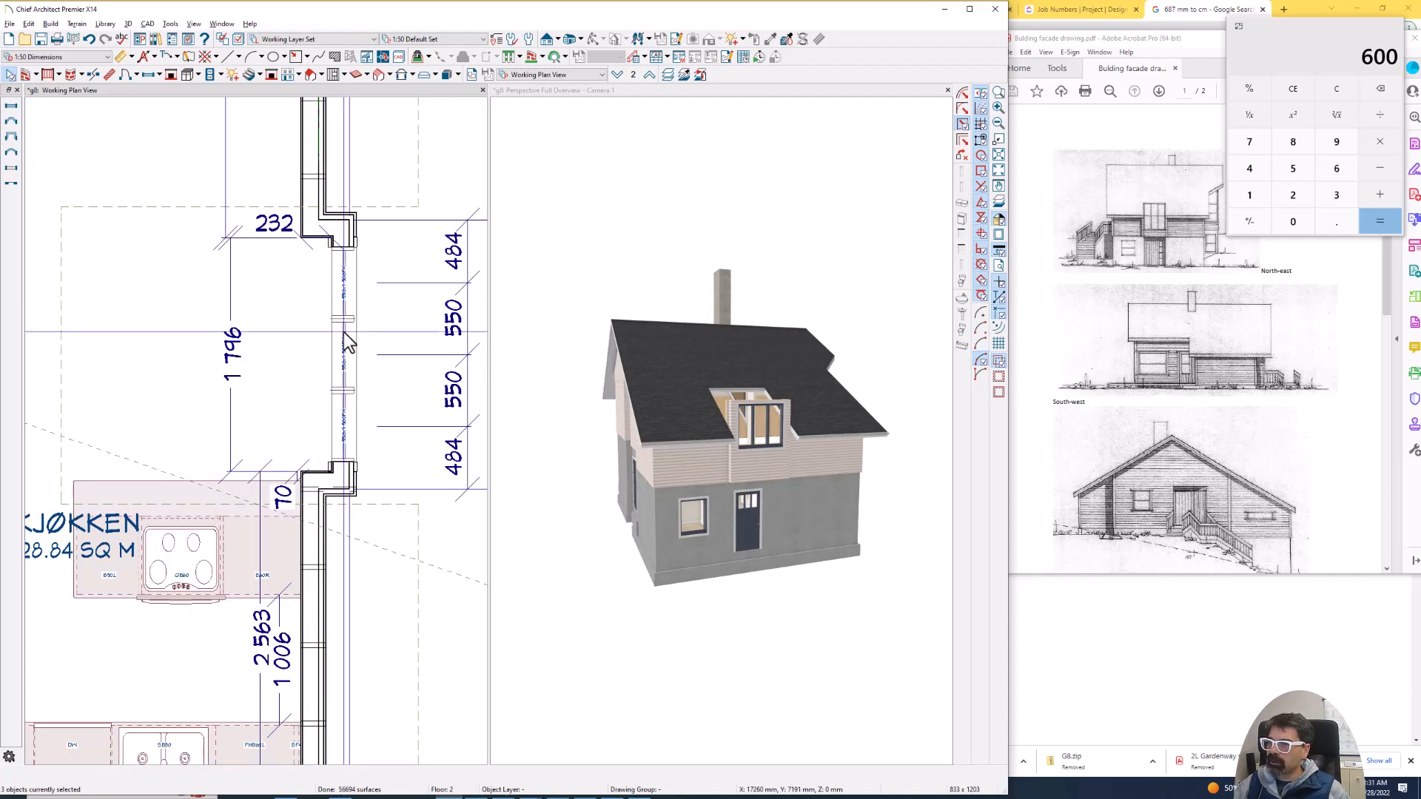
- Set the height of the three projecting-wall windows to 900 mm, keeping their tops at 2300 mm from the floor
double_click(343, 427)
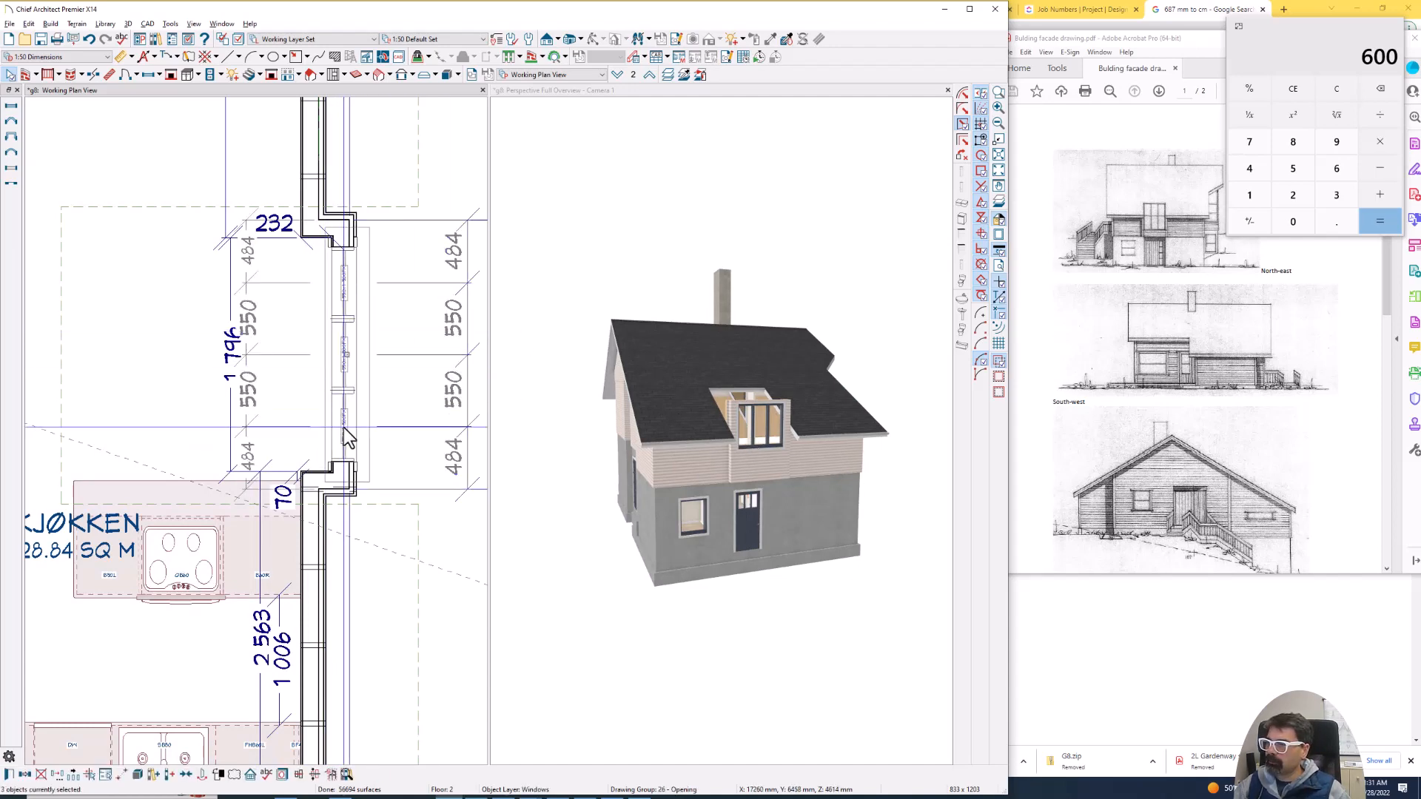
left_click(607, 176)
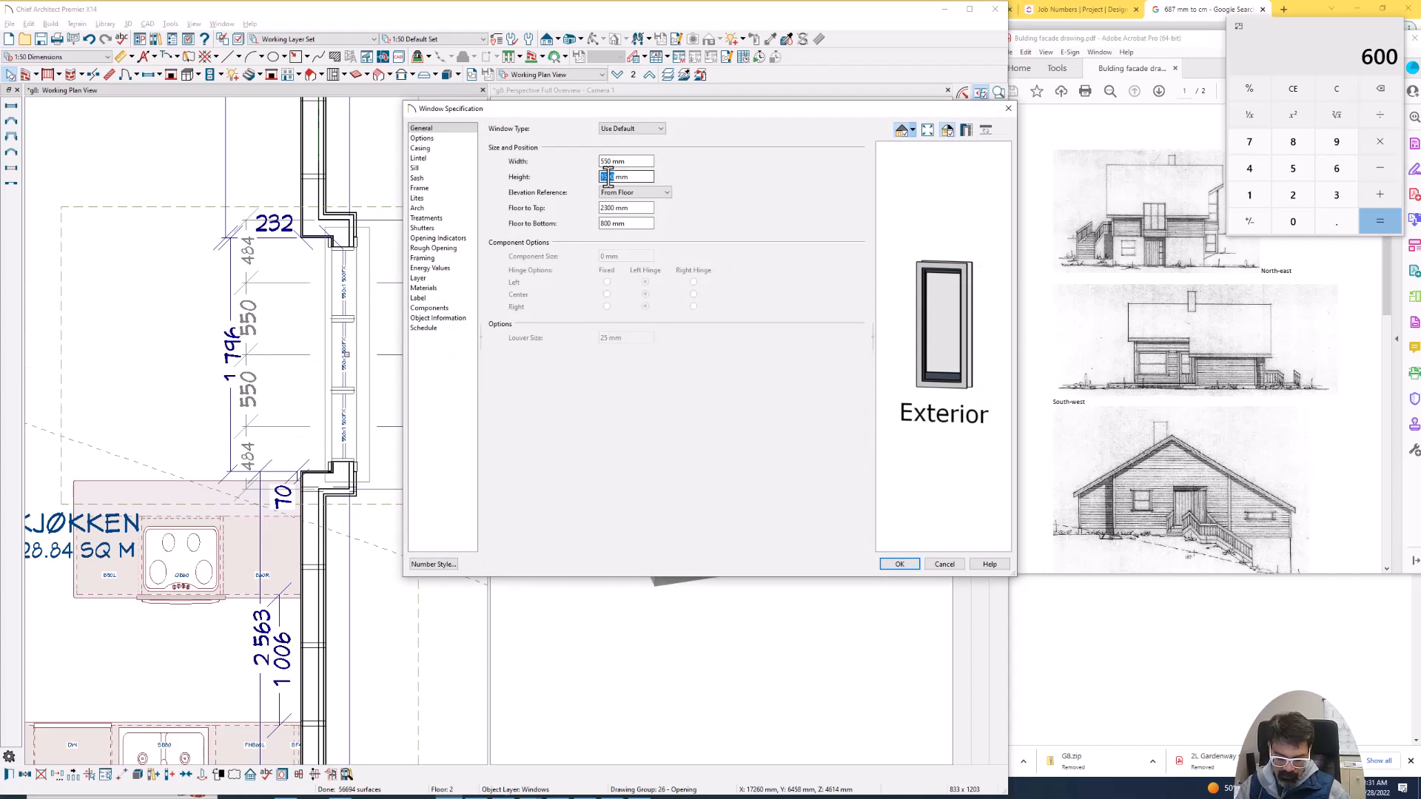
key("Tab")
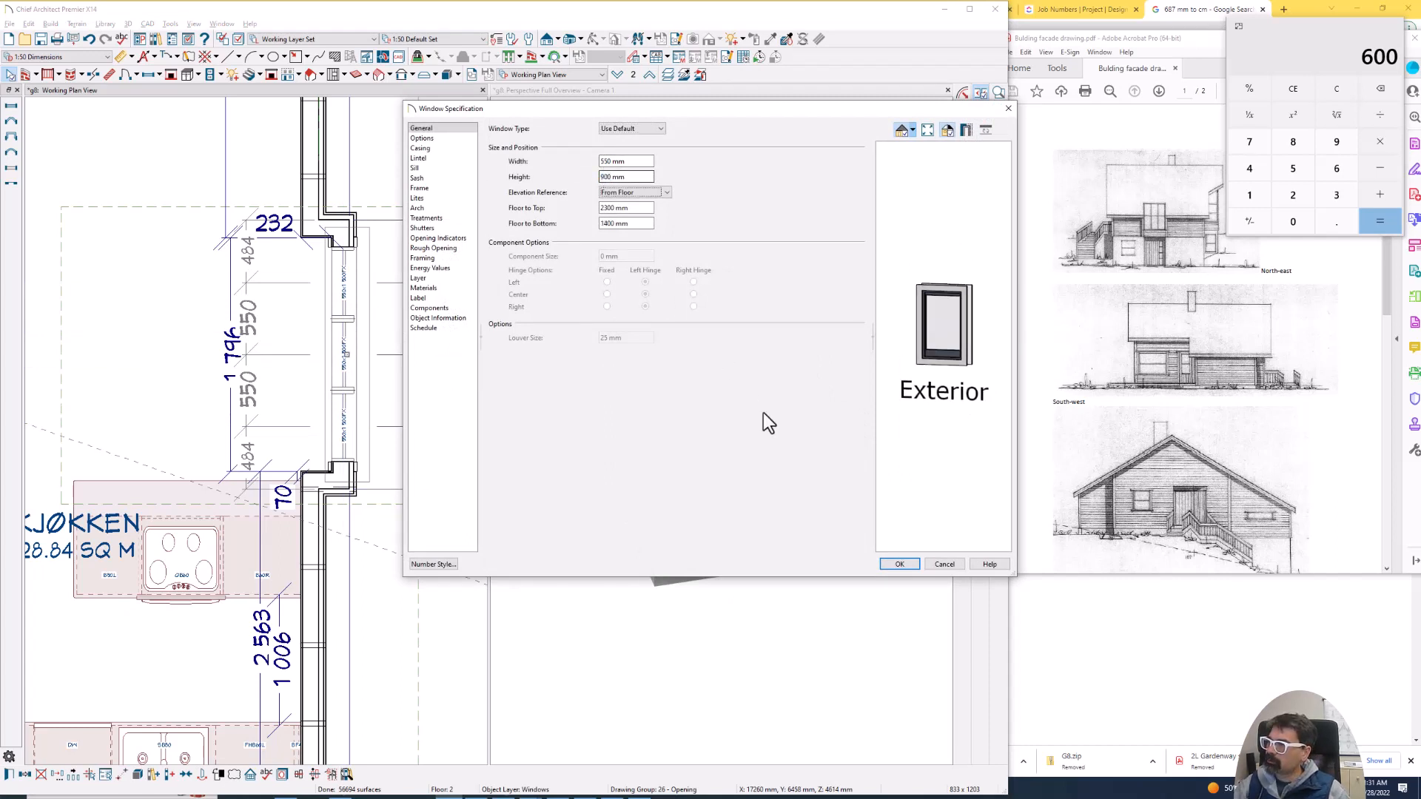
left_click(900, 564)
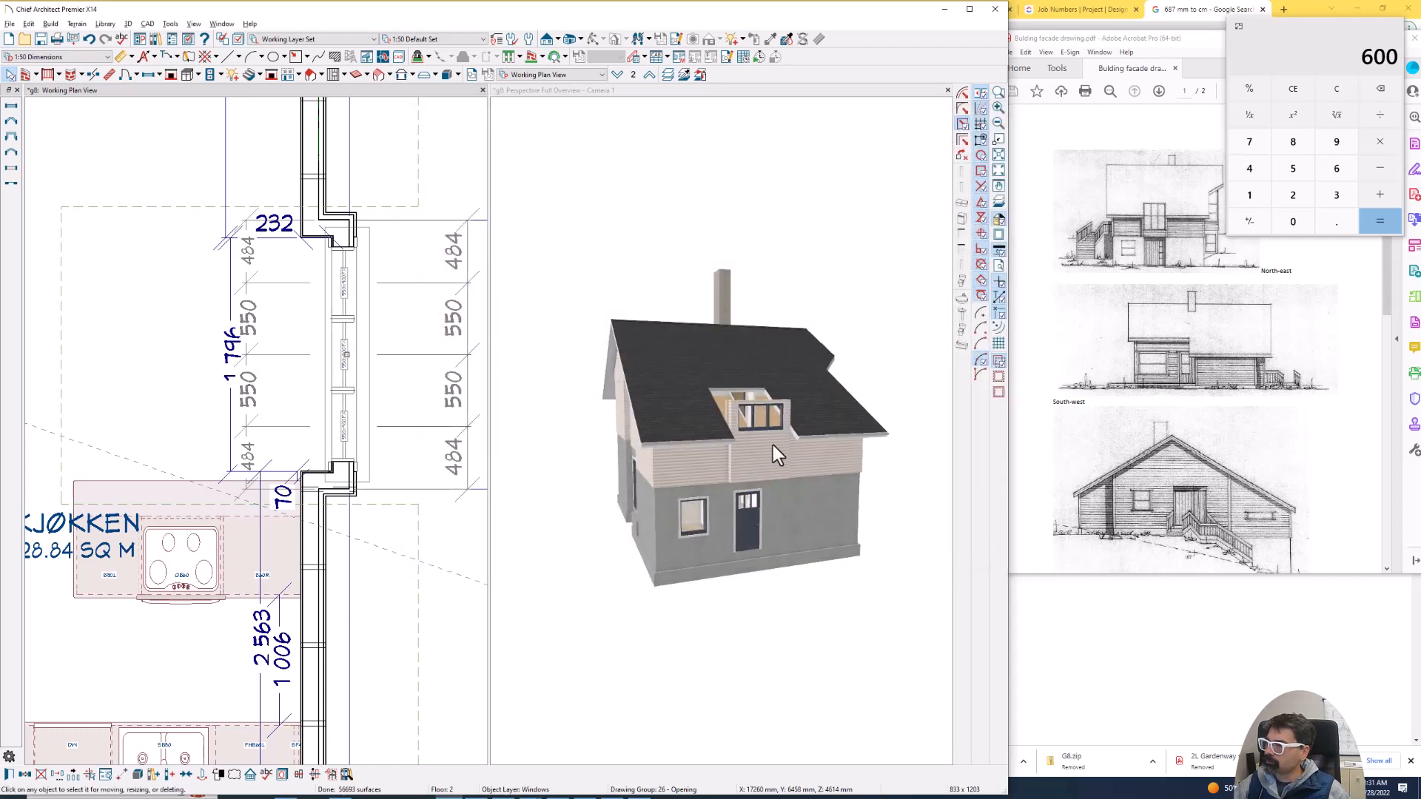
- Set the height of the three projecting-wall windows to 1000 mm
double_click(370, 357)
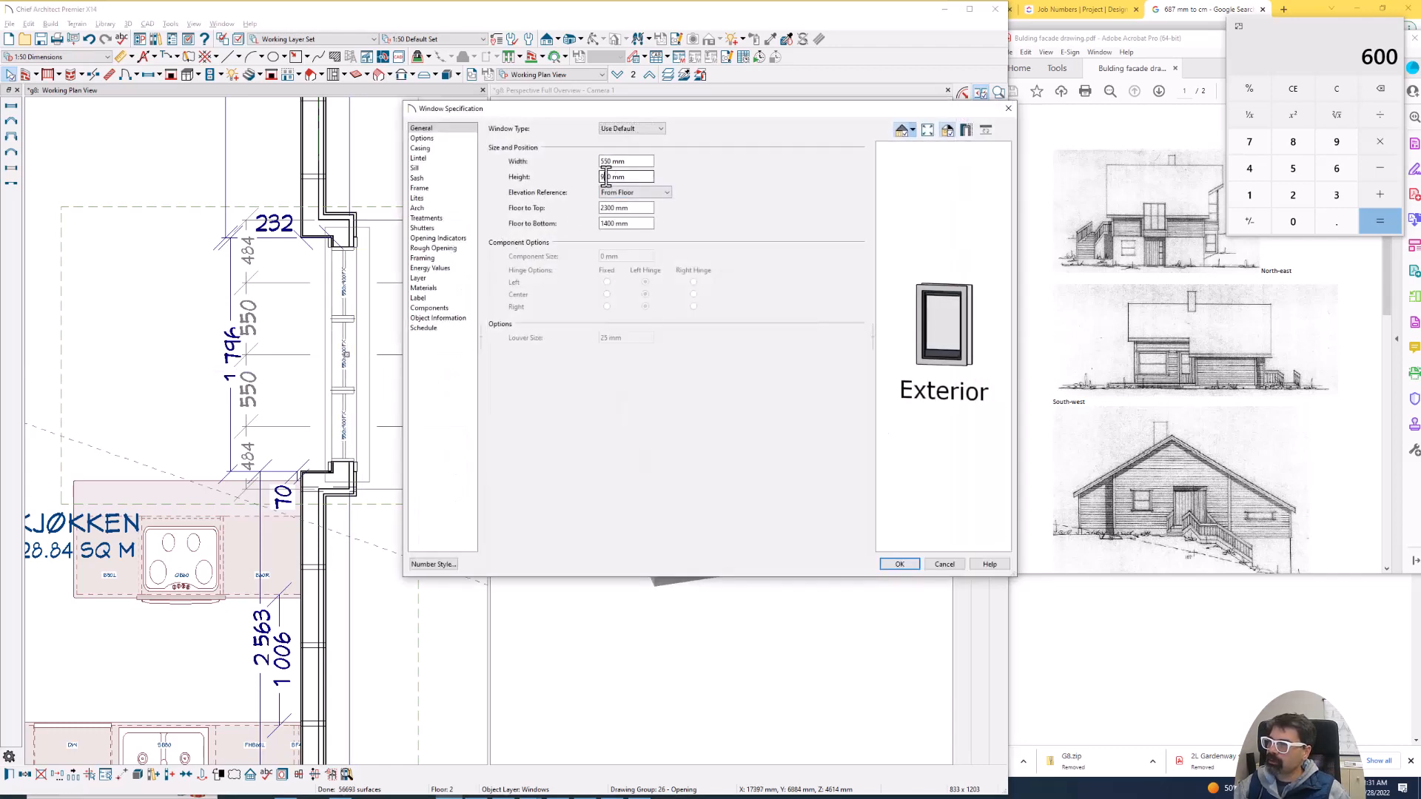
key("BackSpace")
type("1000")
key("Return")
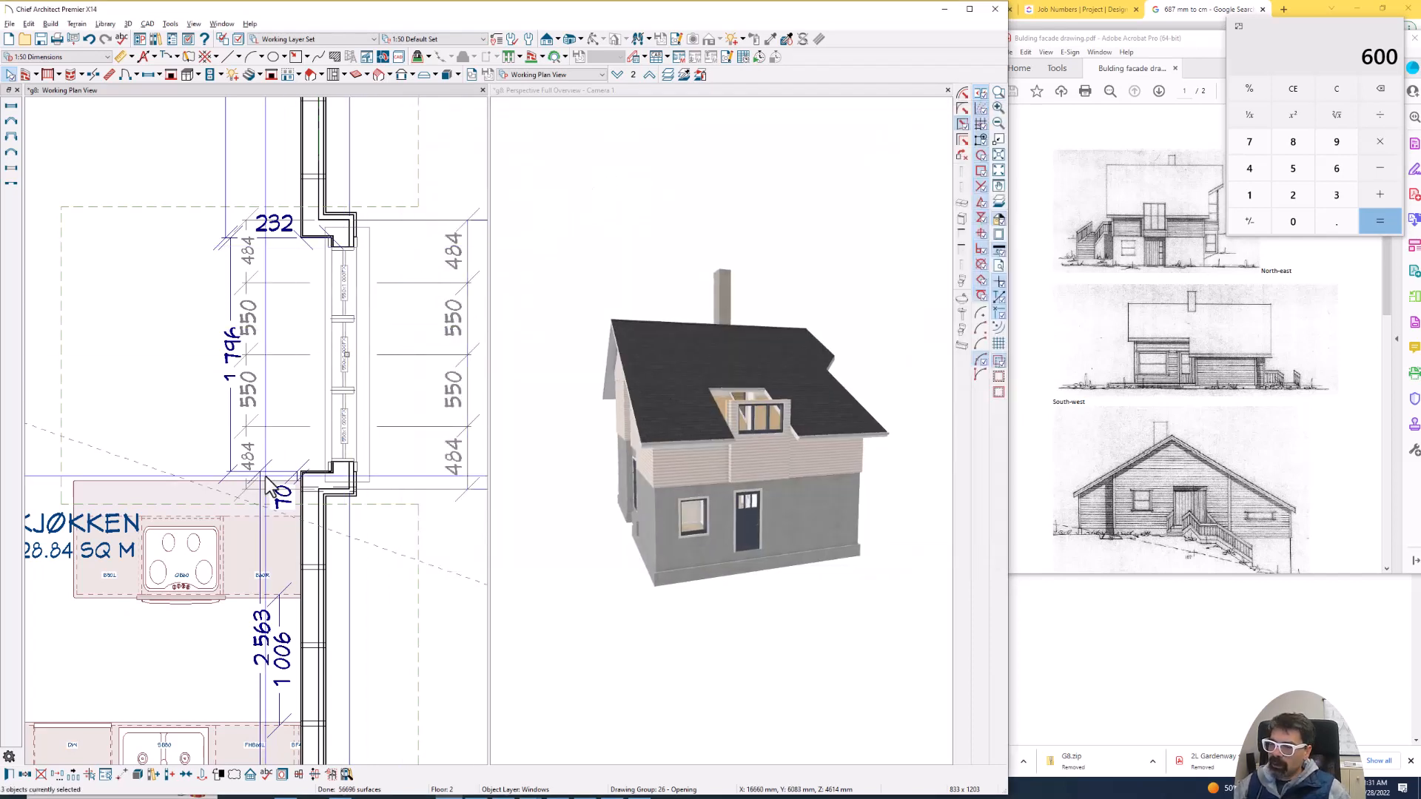
- Duplicate the three windows in place and lower the copies to 300 mm floor to bottom and 1300 mm floor to top
left_click(27, 775)
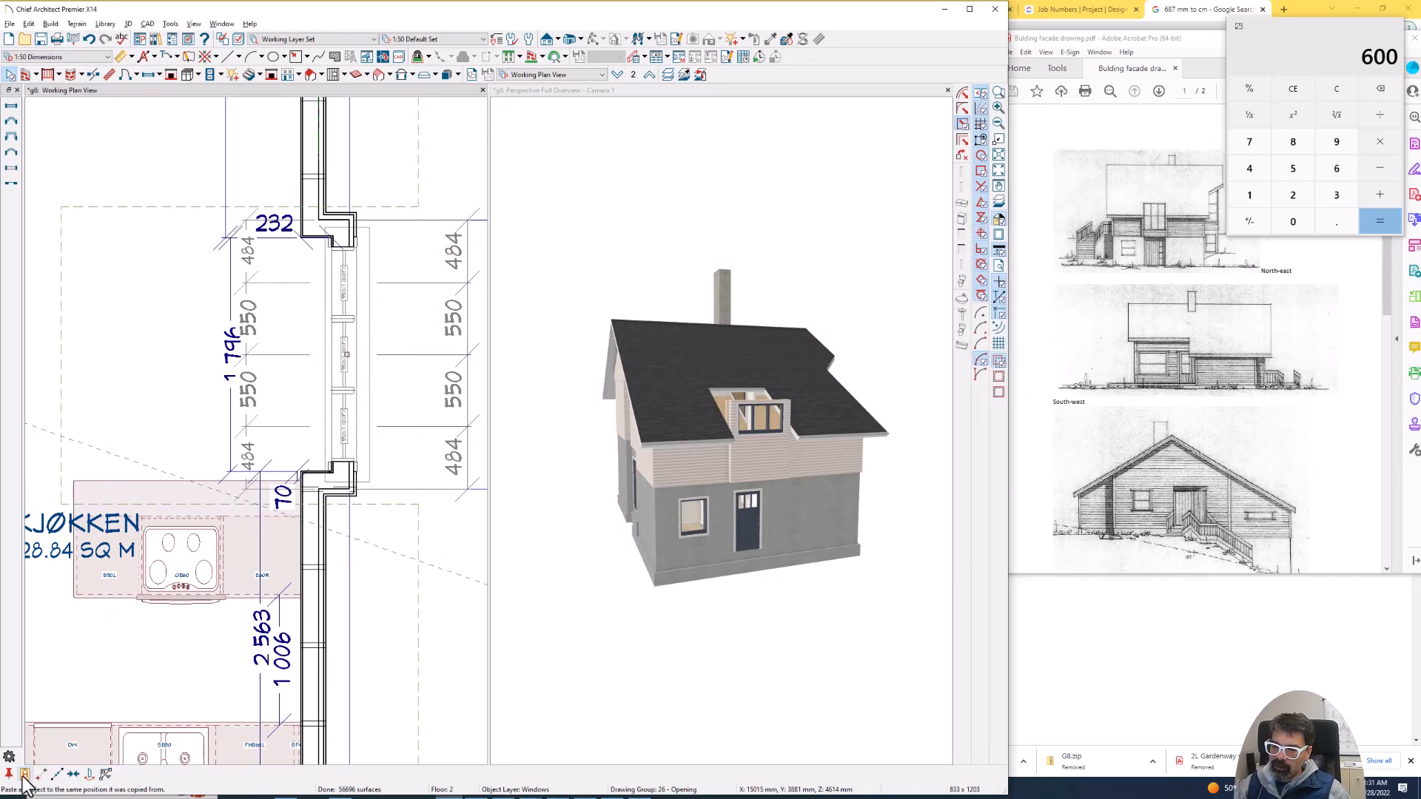
left_click(24, 775)
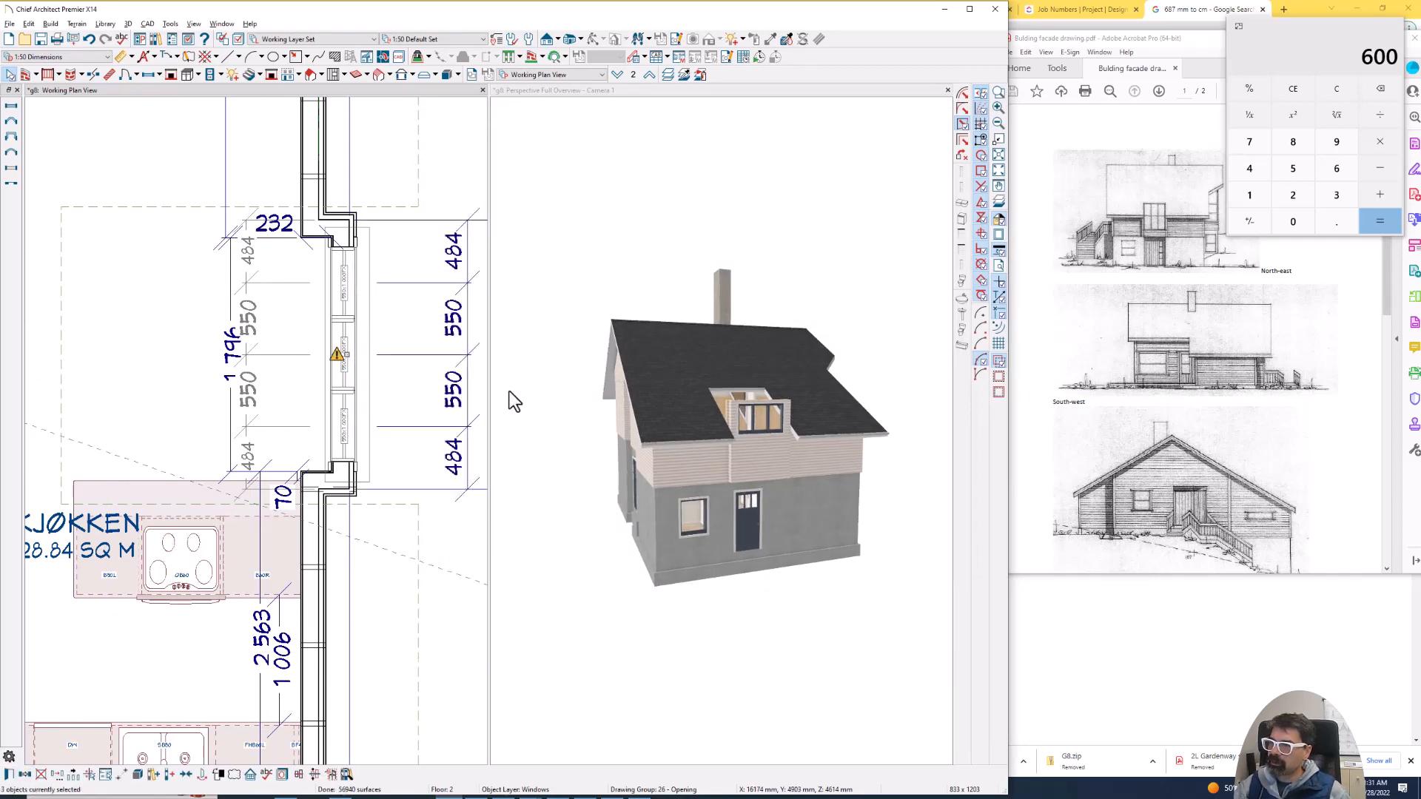
key("ctrl+e")
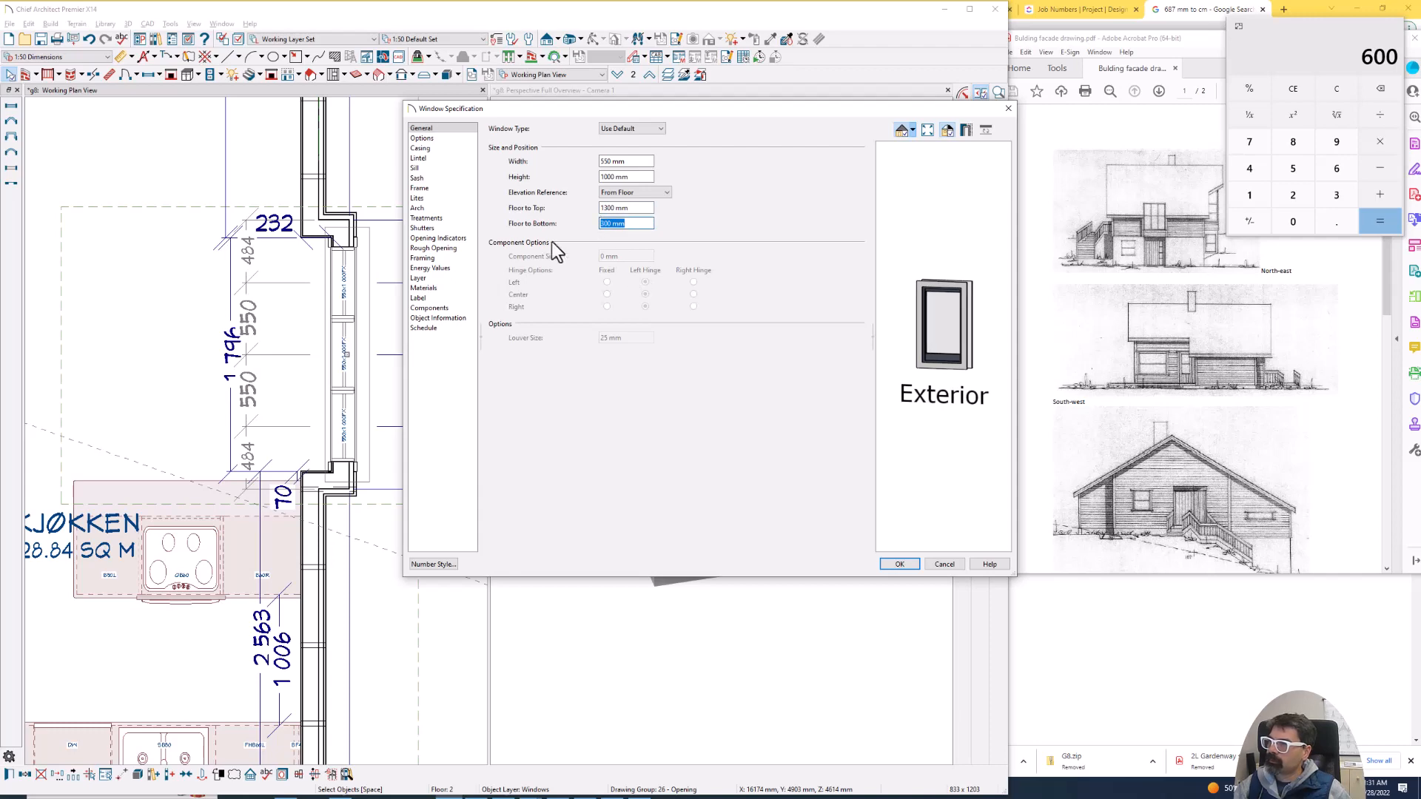
left_click(899, 565)
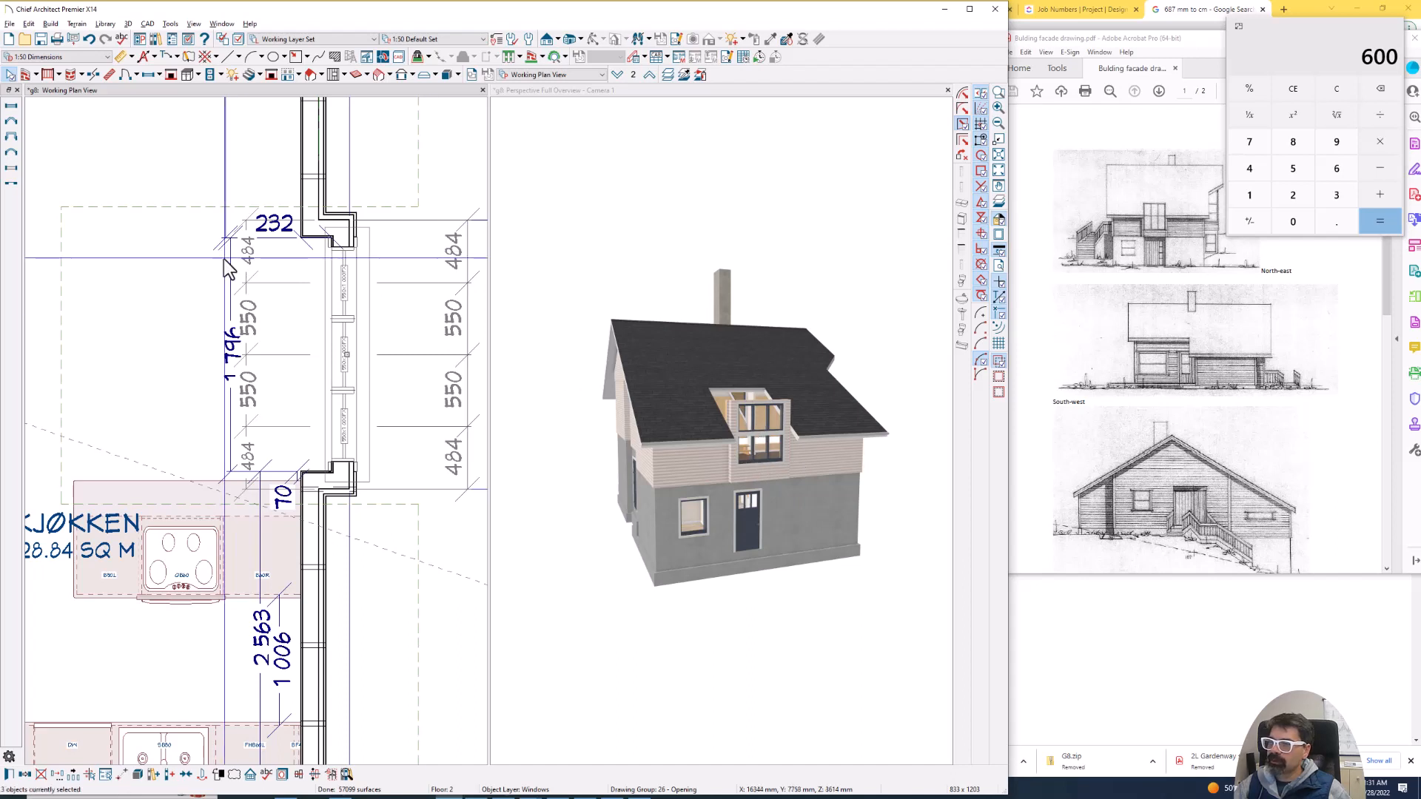
- Draw a roof plane about 2068 mm wide over the projection, with its baseline along the projecting wall and sloping up into the Kjøkken
left_click(309, 74)
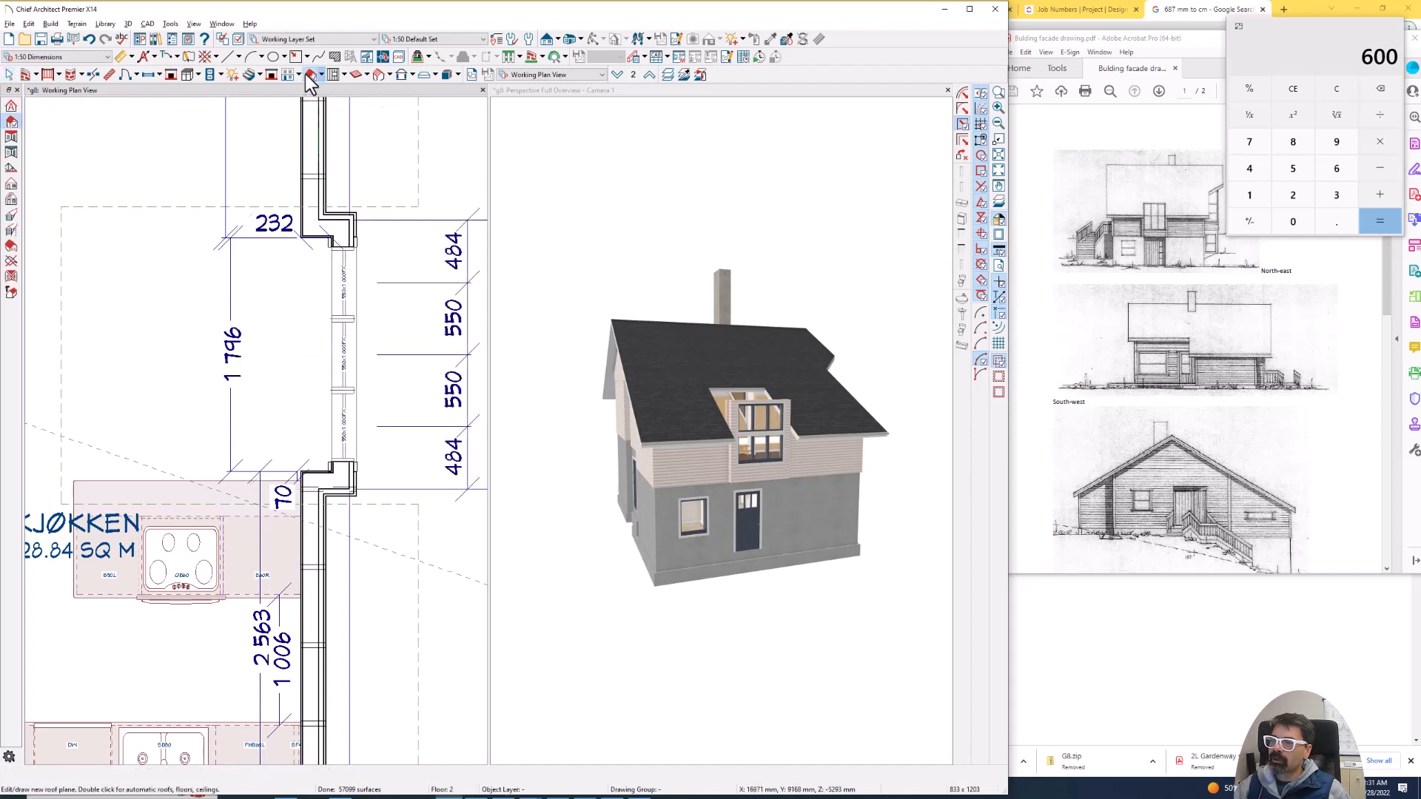
left_click_drag(352, 222, 346, 492)
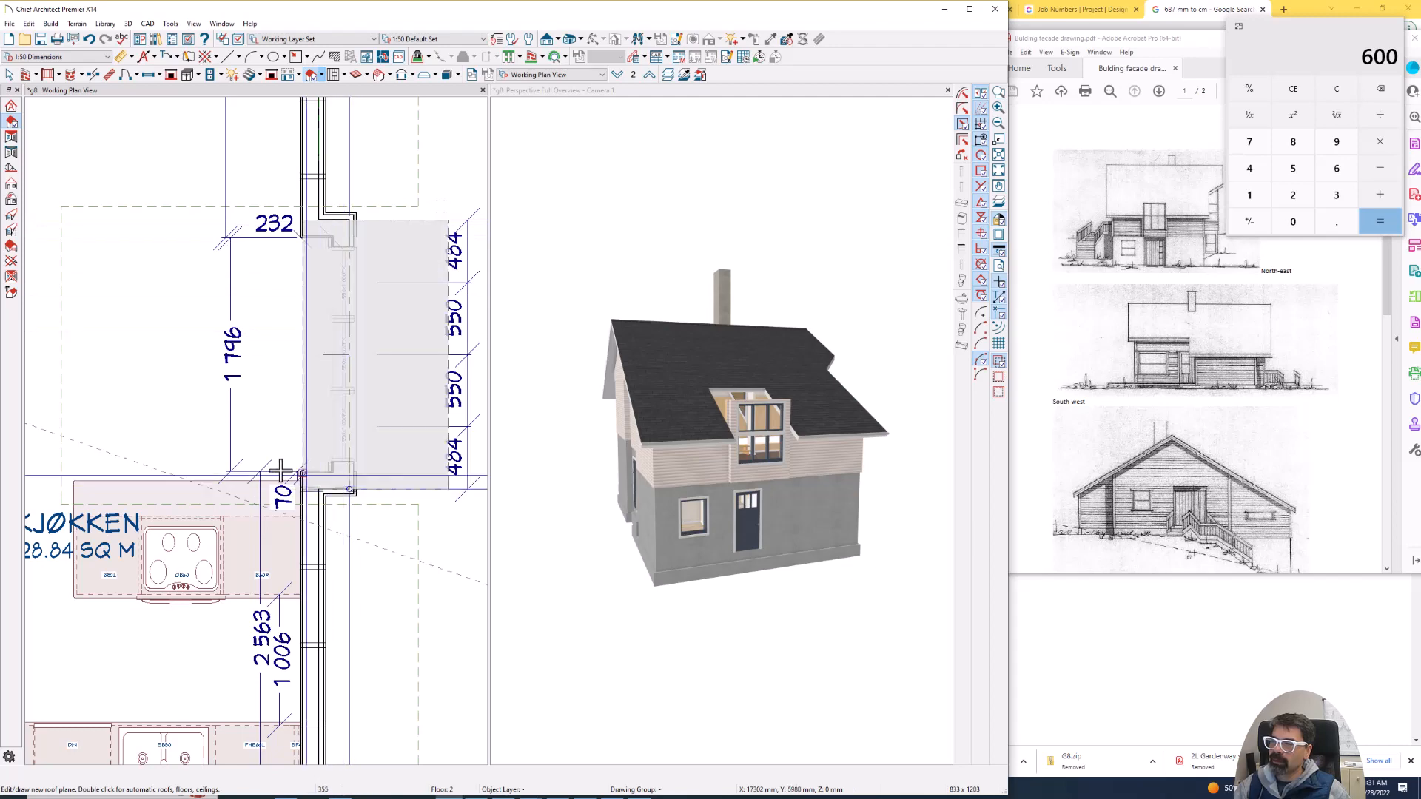
scroll(320, 332, "down", 2)
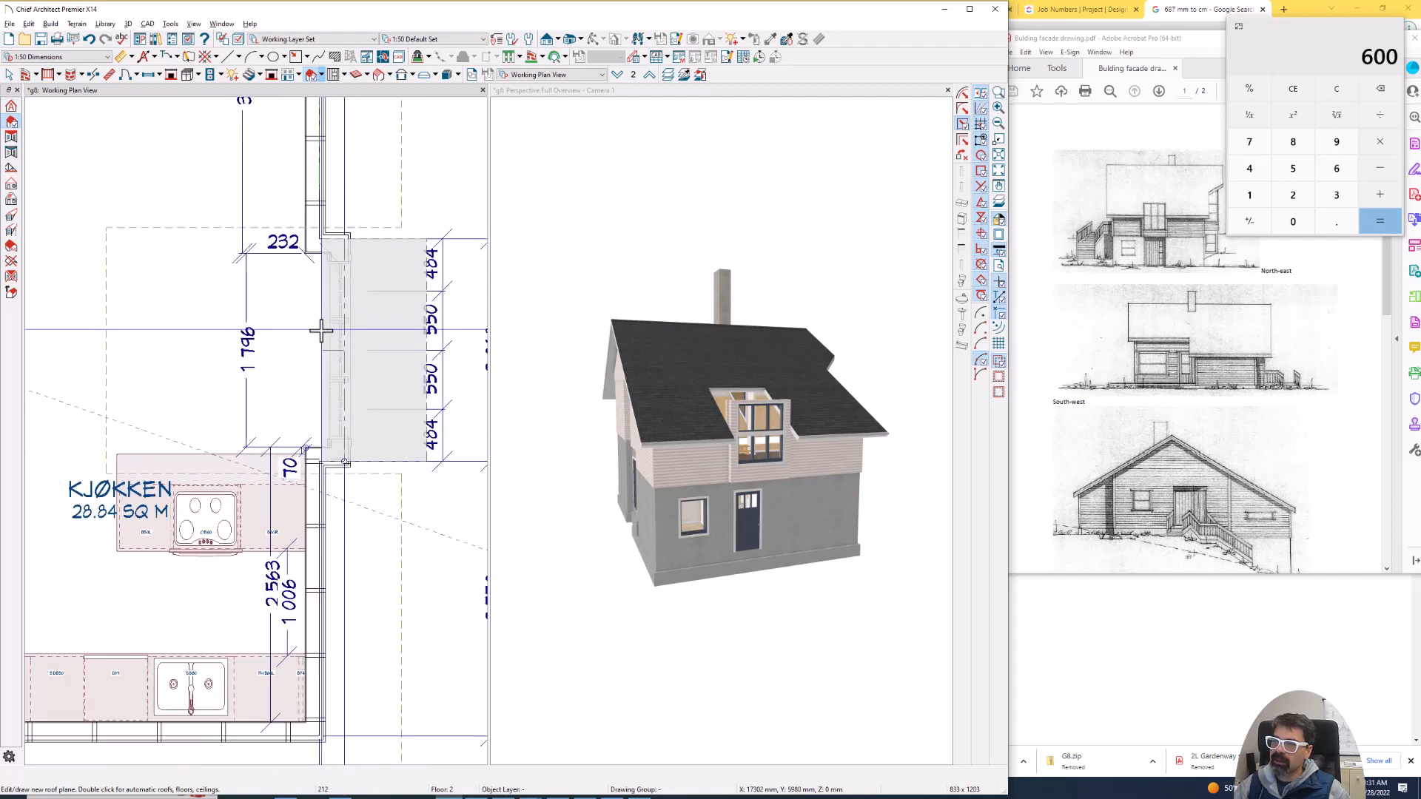
left_click(104, 337)
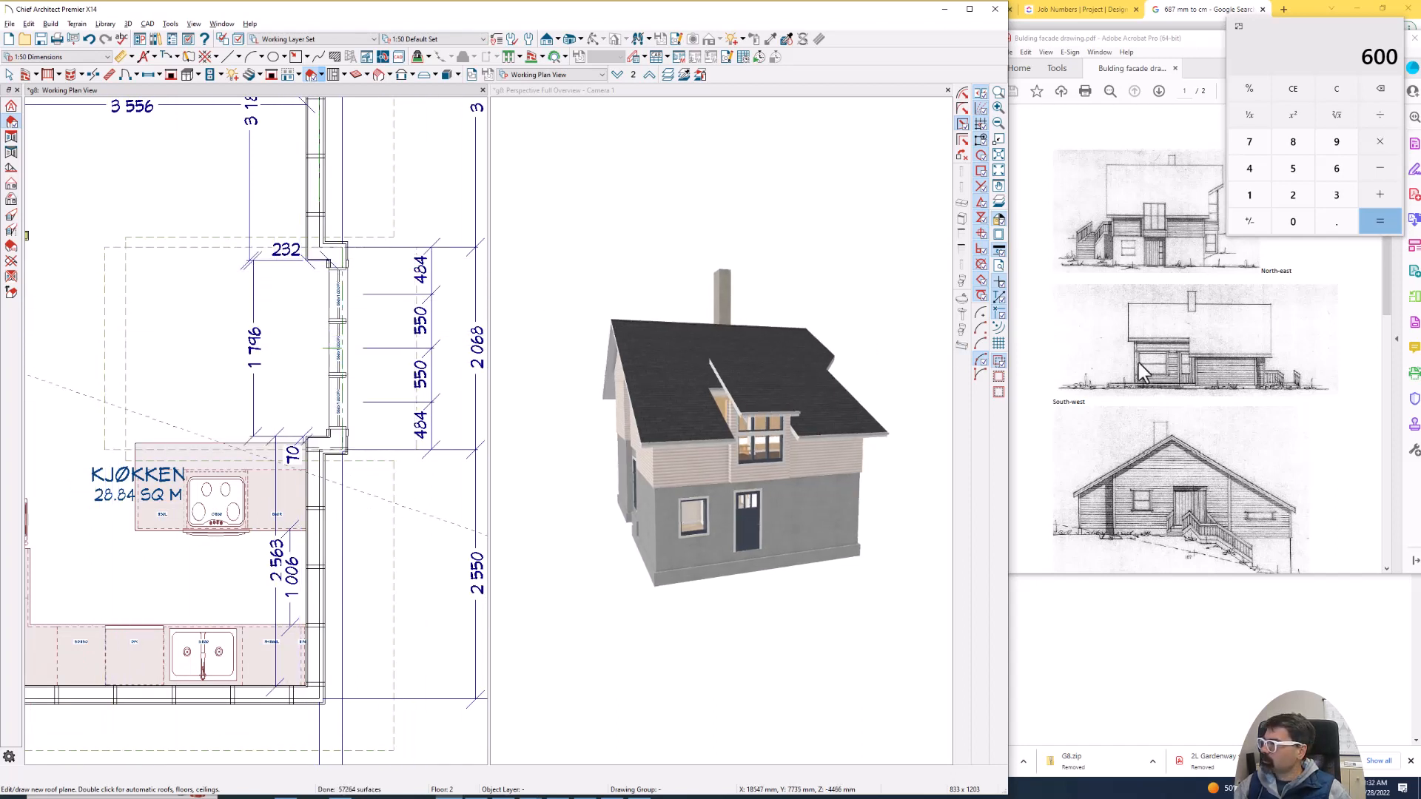
- Align the side edges of the projection's roof plane with the outer faces of the projection's side walls
left_click(404, 269)
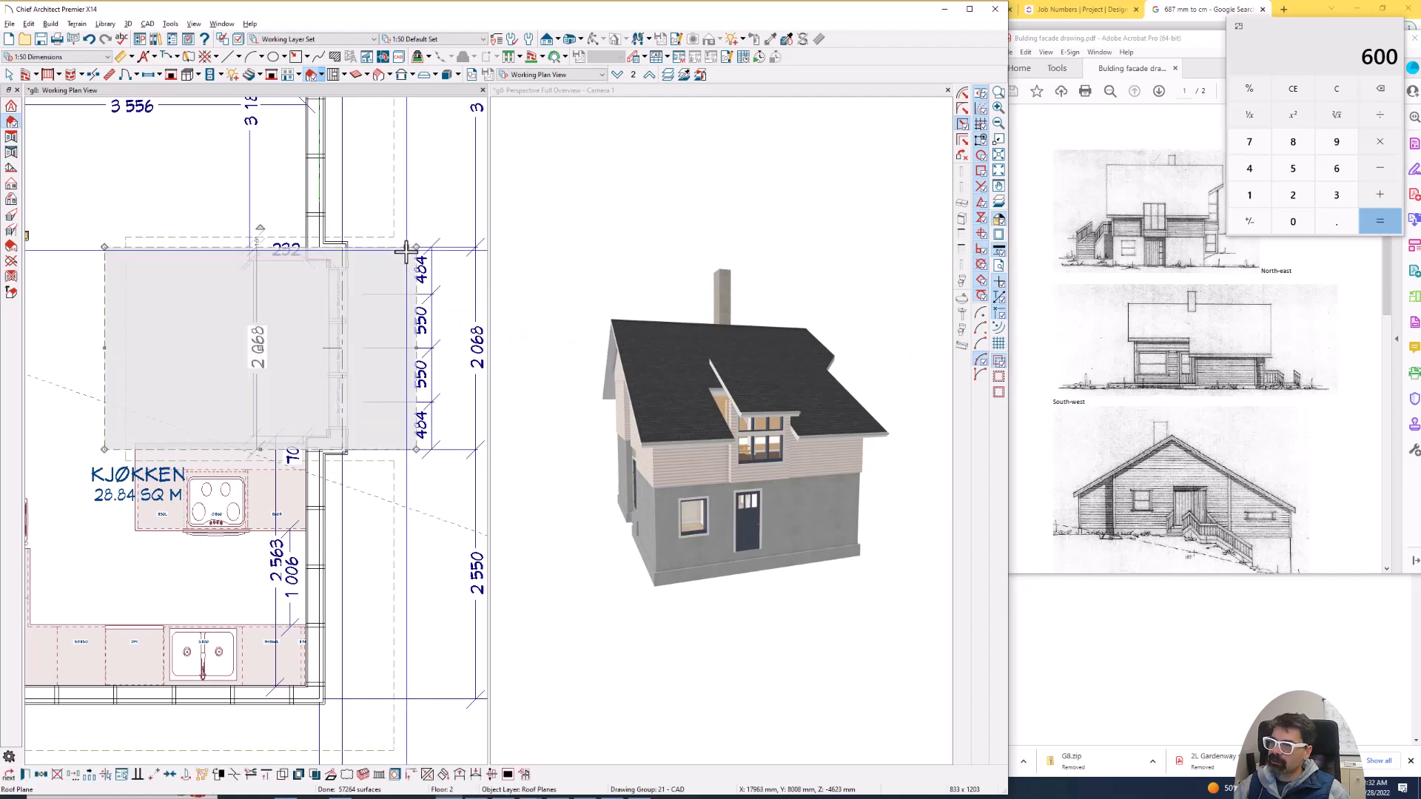
scroll(403, 236, "up", 2)
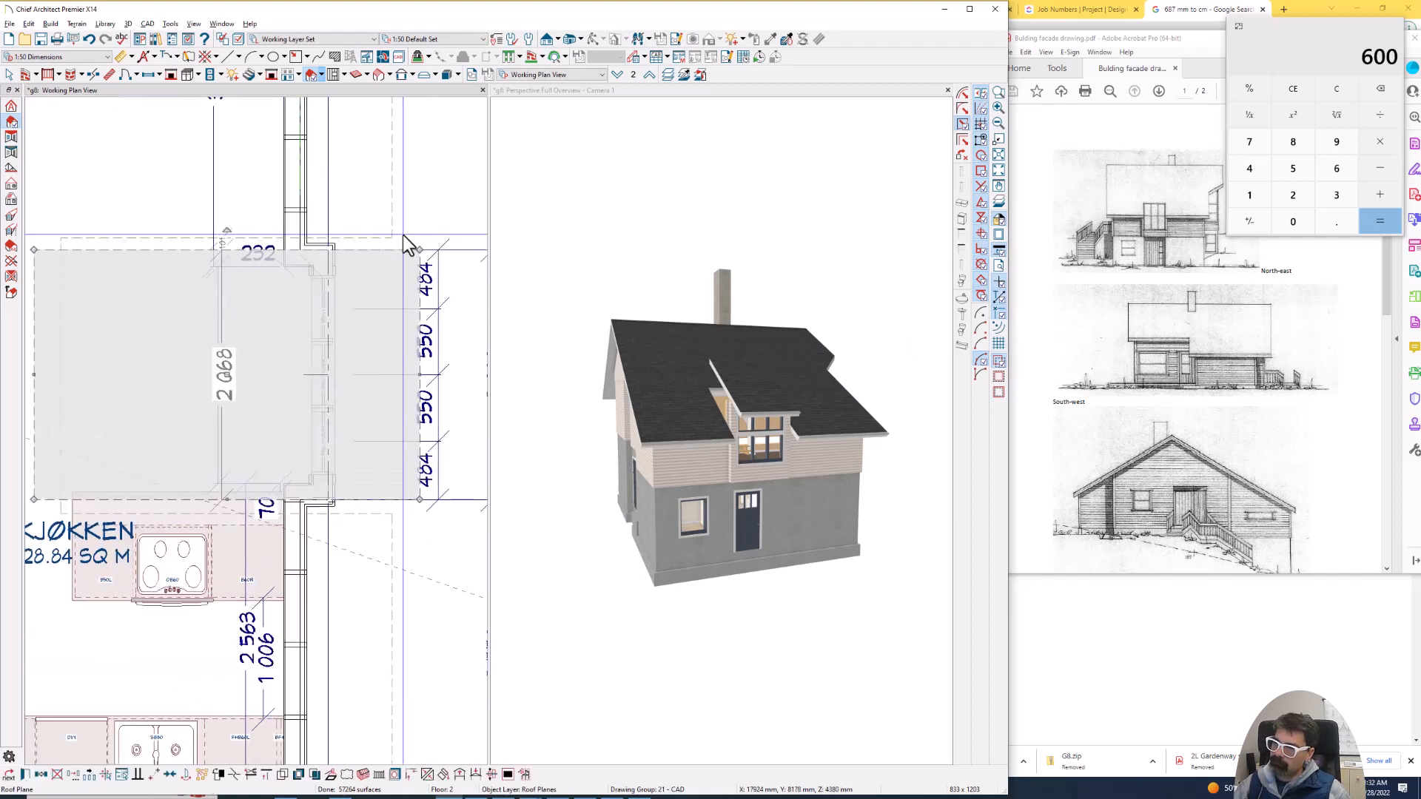
left_click_drag(412, 252, 329, 244)
left_click(330, 532)
left_click(343, 529)
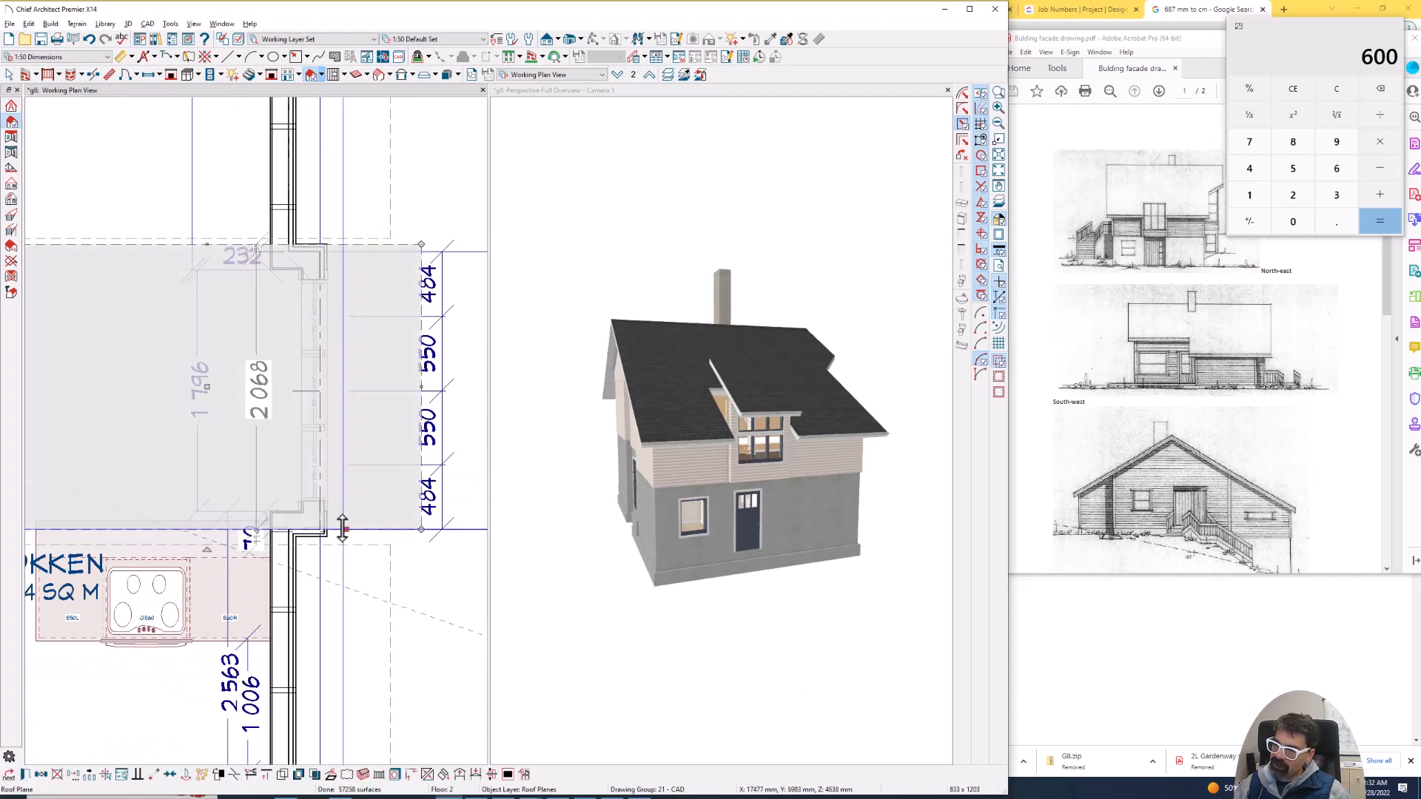
left_click_drag(346, 530, 326, 535)
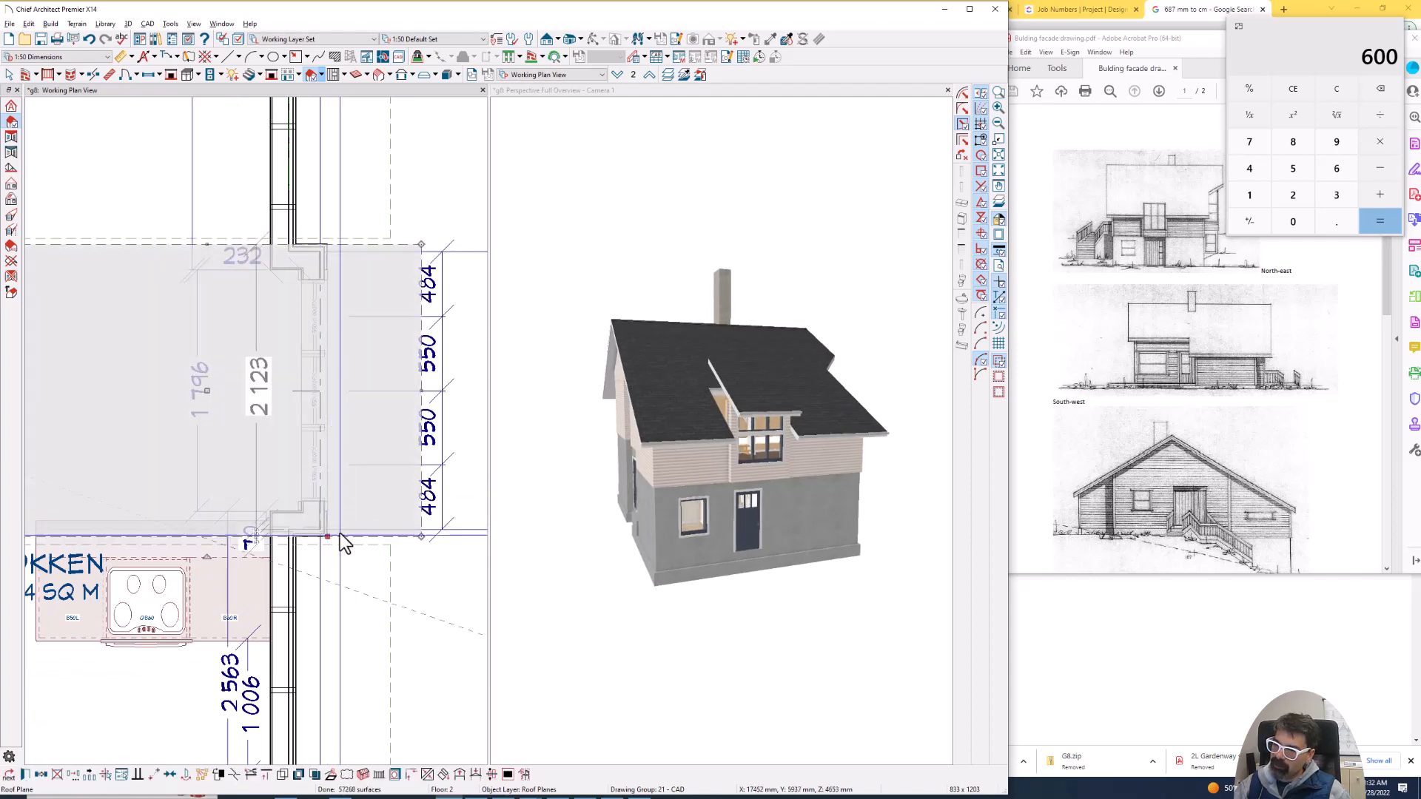
- Extend the side edges of the projection's roof plane 75 mm beyond the outer faces of the side walls
left_click_drag(212, 246, 212, 229)
key("Tab")
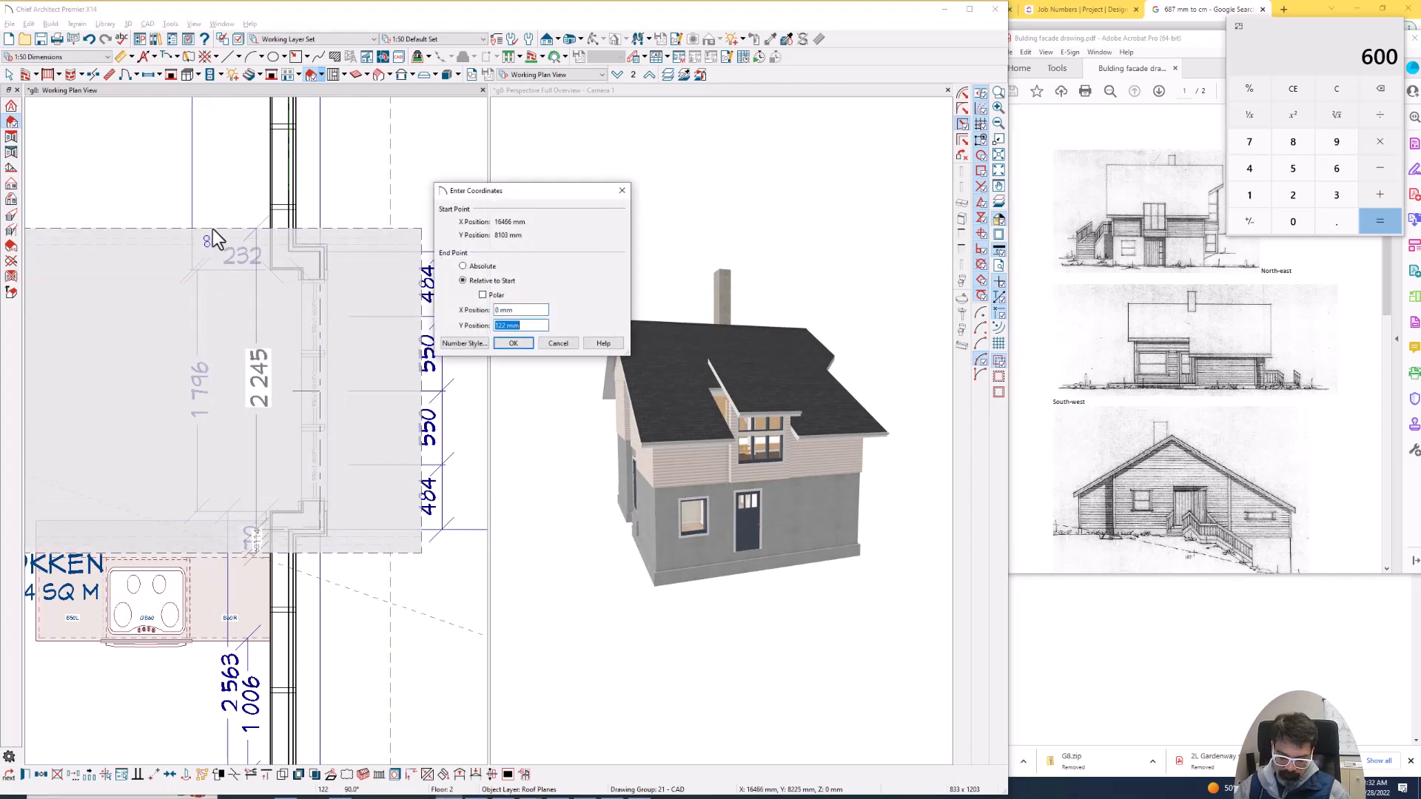
type("75")
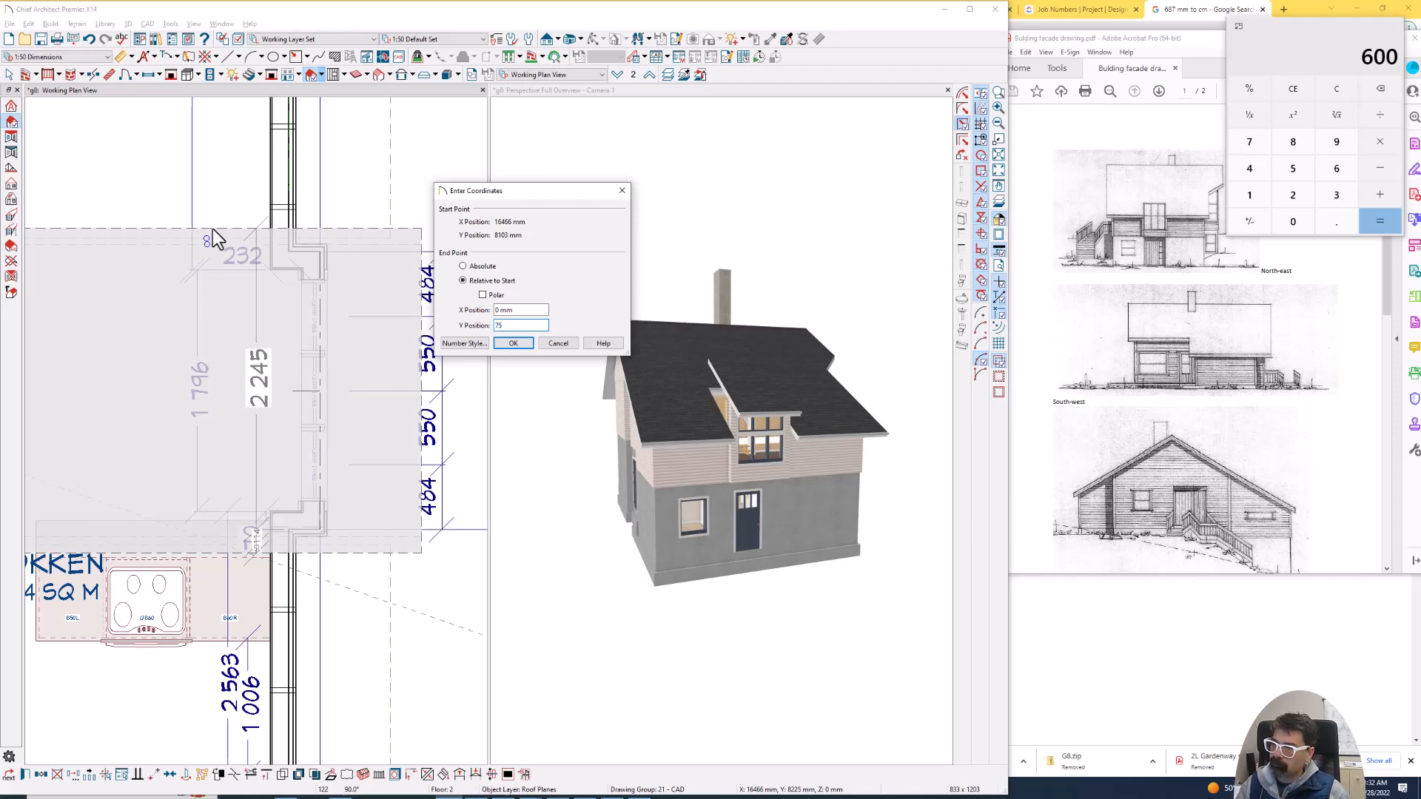
key("Return")
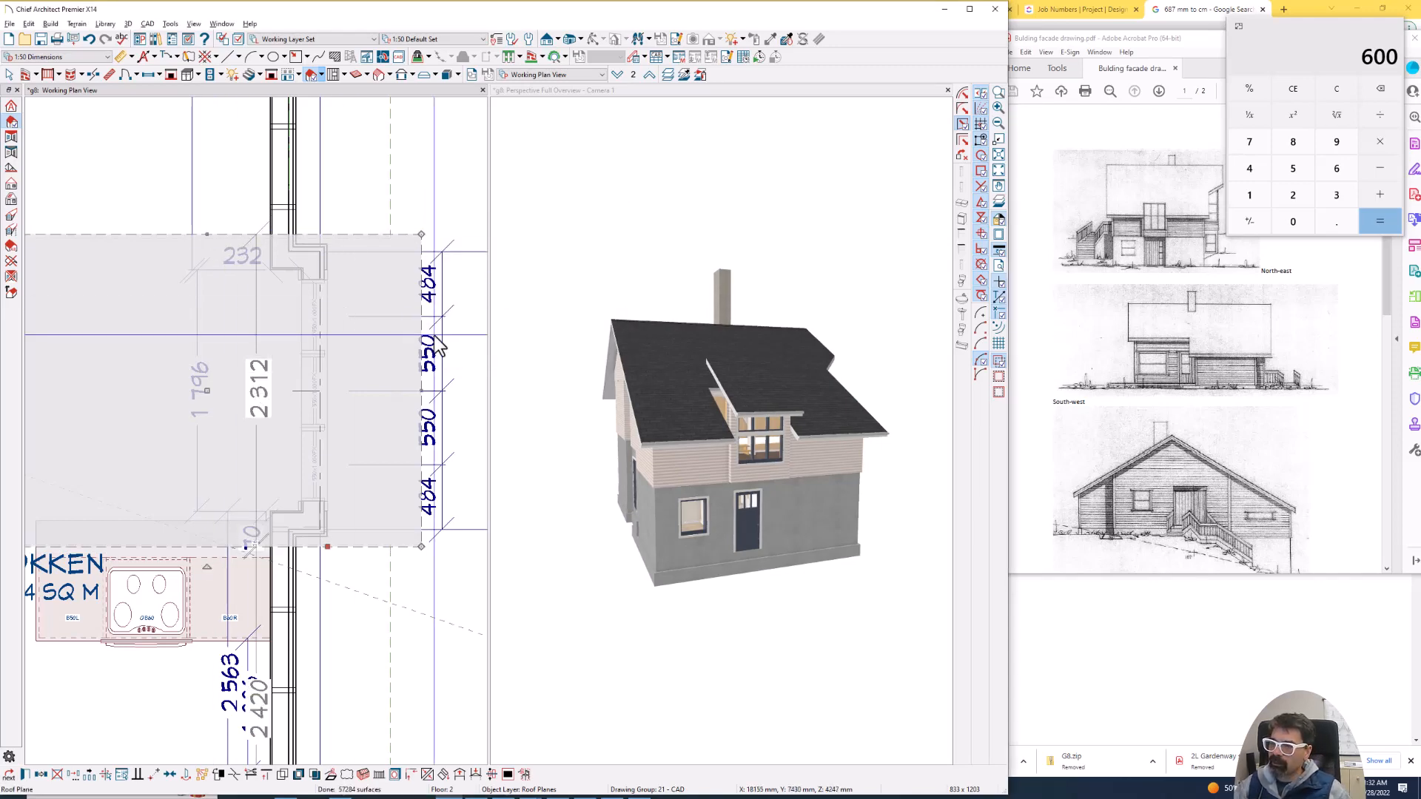
- Lower the pitch of the projection's roof plane
scroll(437, 346, "down", 2)
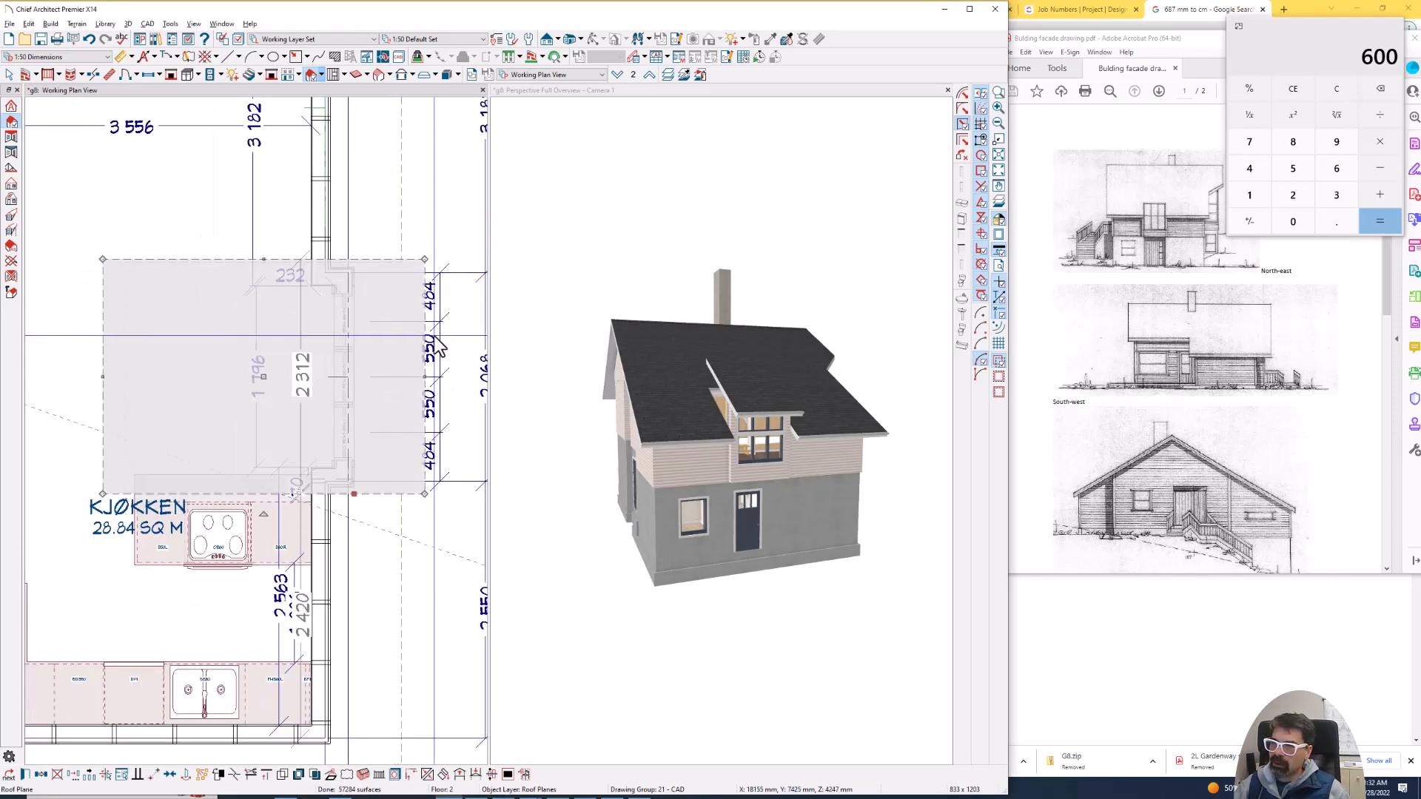
double_click(243, 352)
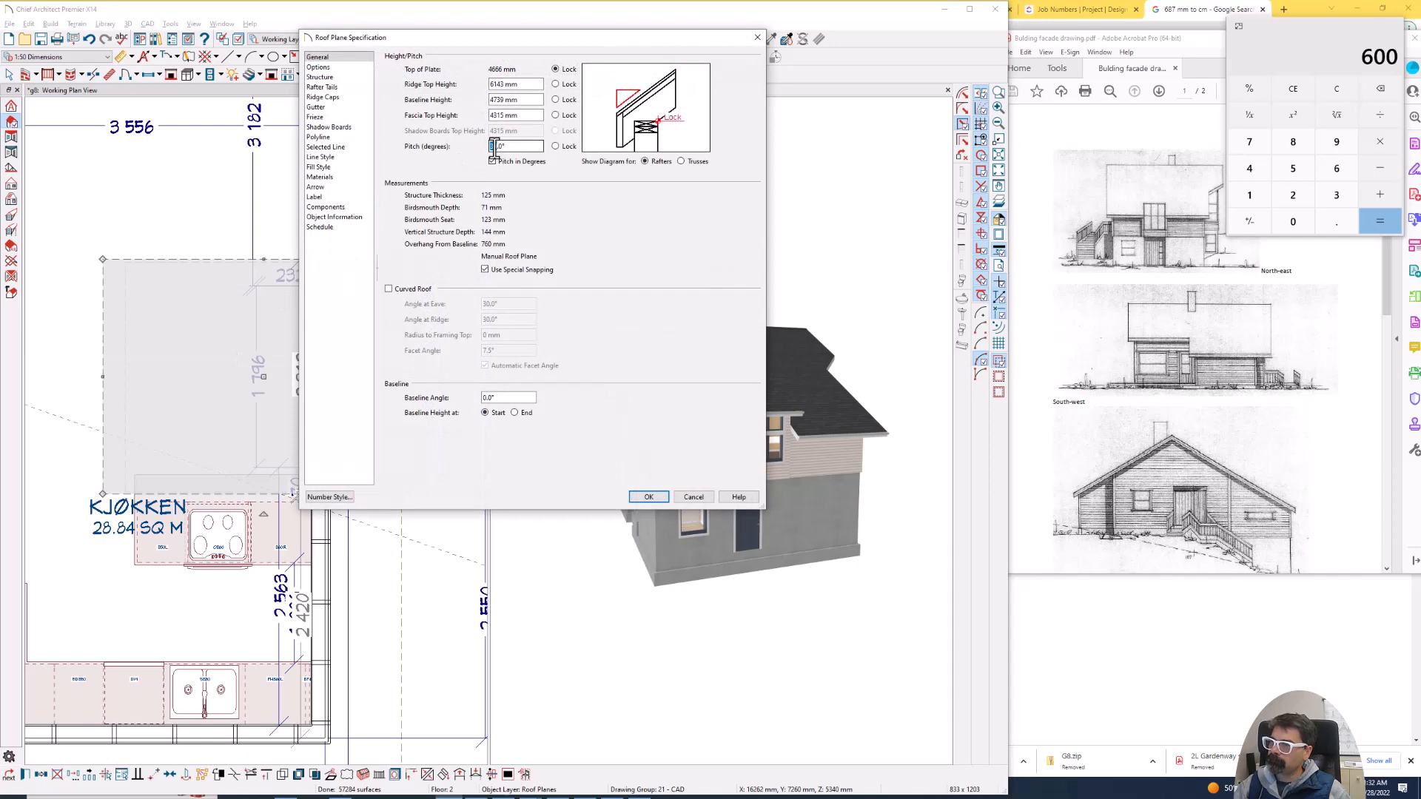
key("Return")
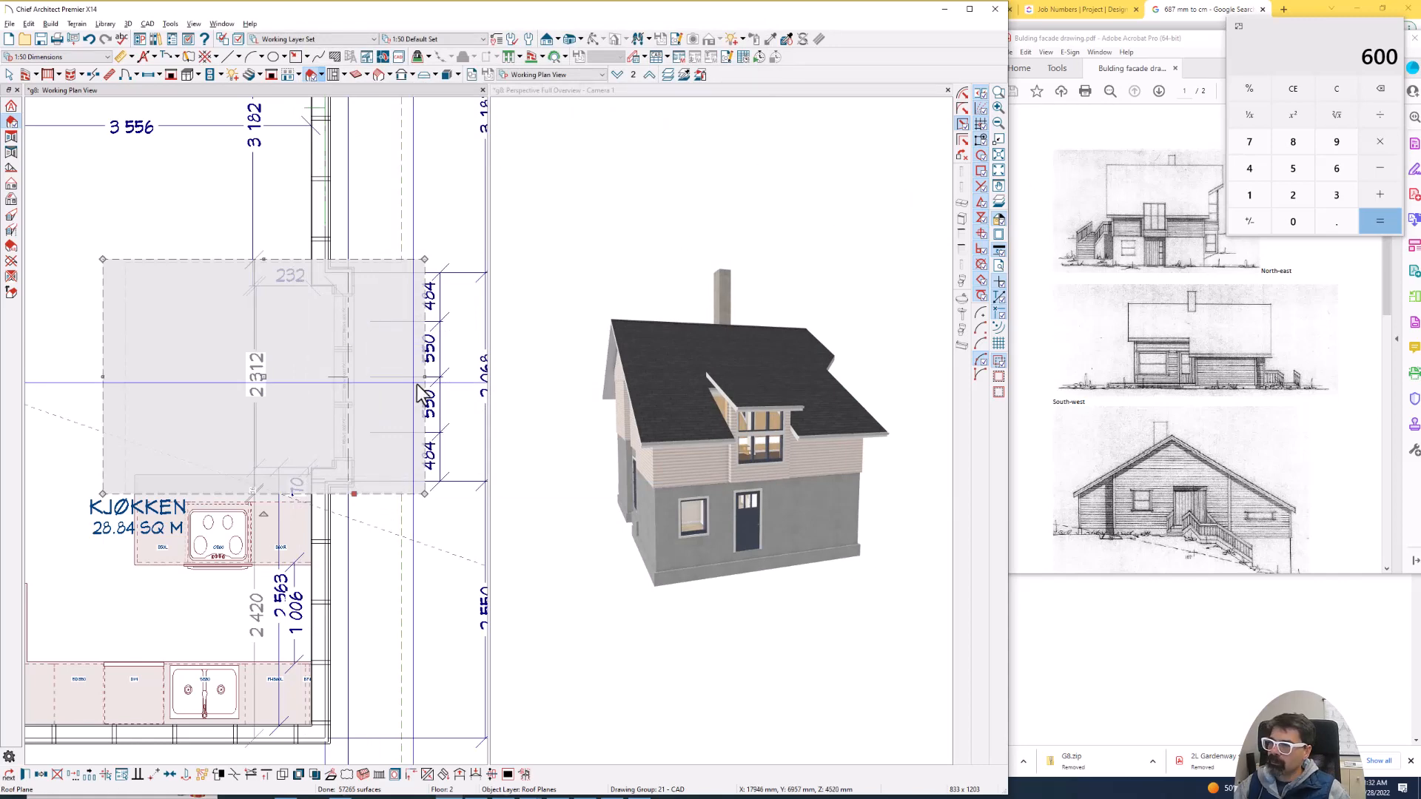
- Pull the roof plane's eave edge back towards the projecting wall and set its distance from the wall to 75 mm
left_click_drag(424, 377, 359, 380)
scroll(359, 380, "up", 2)
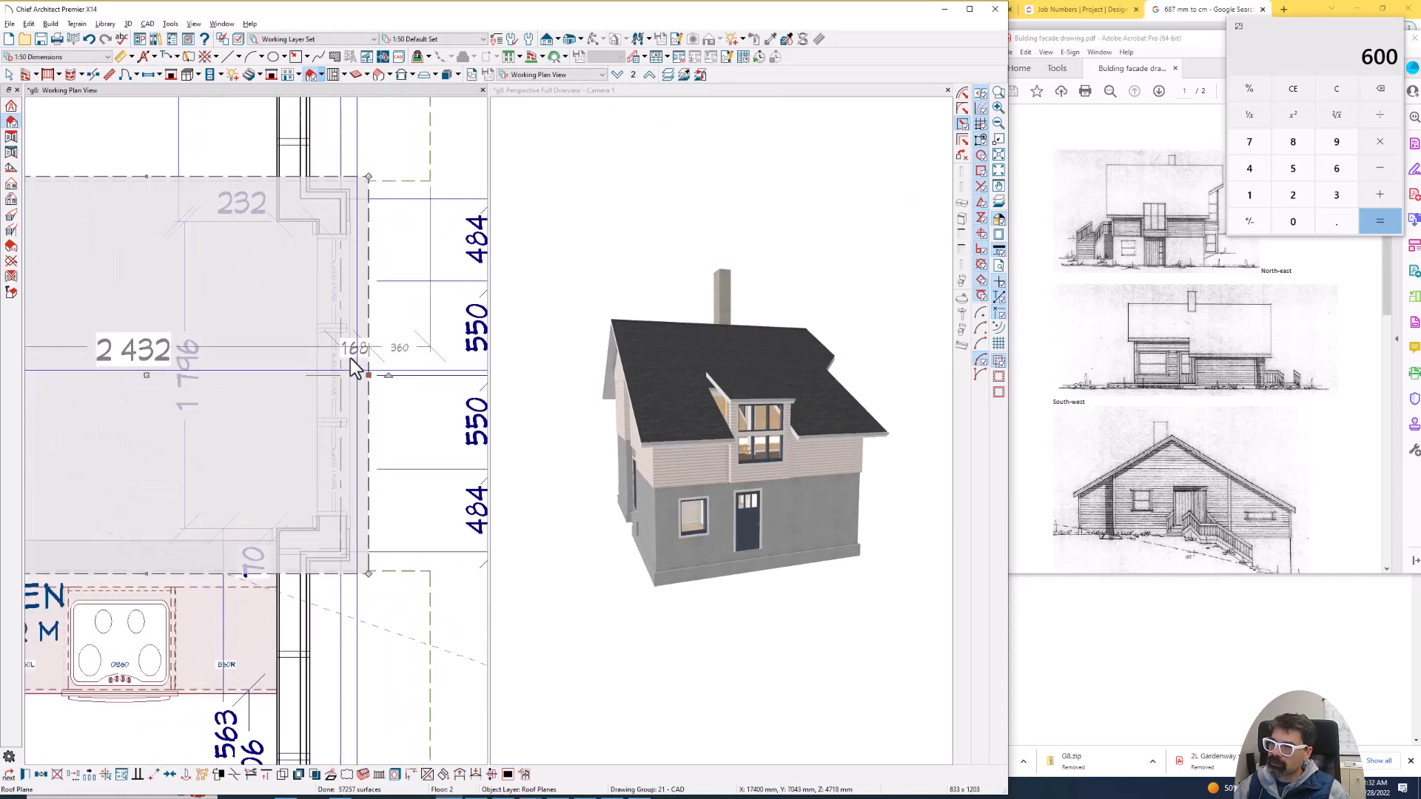
left_click(351, 349)
type("75")
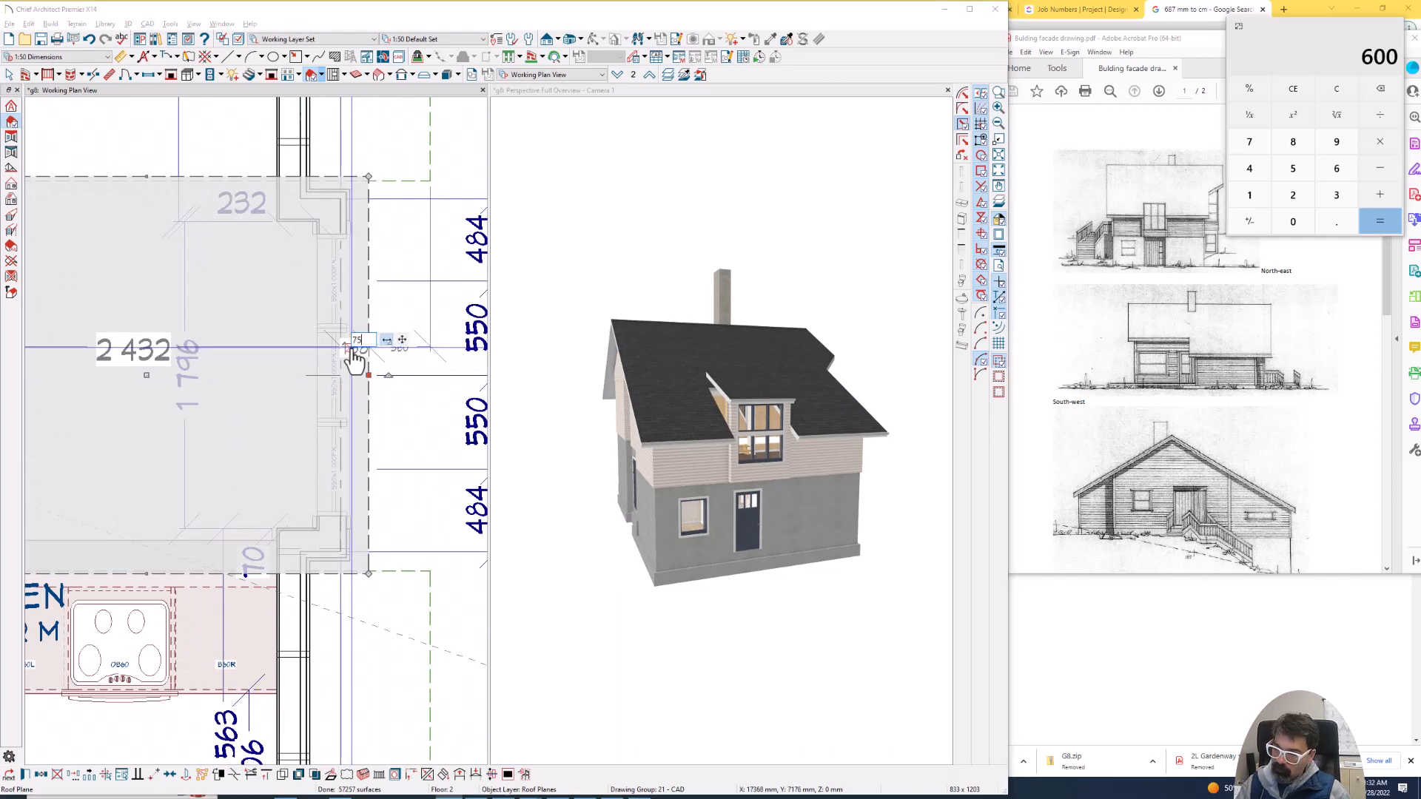
key("Return")
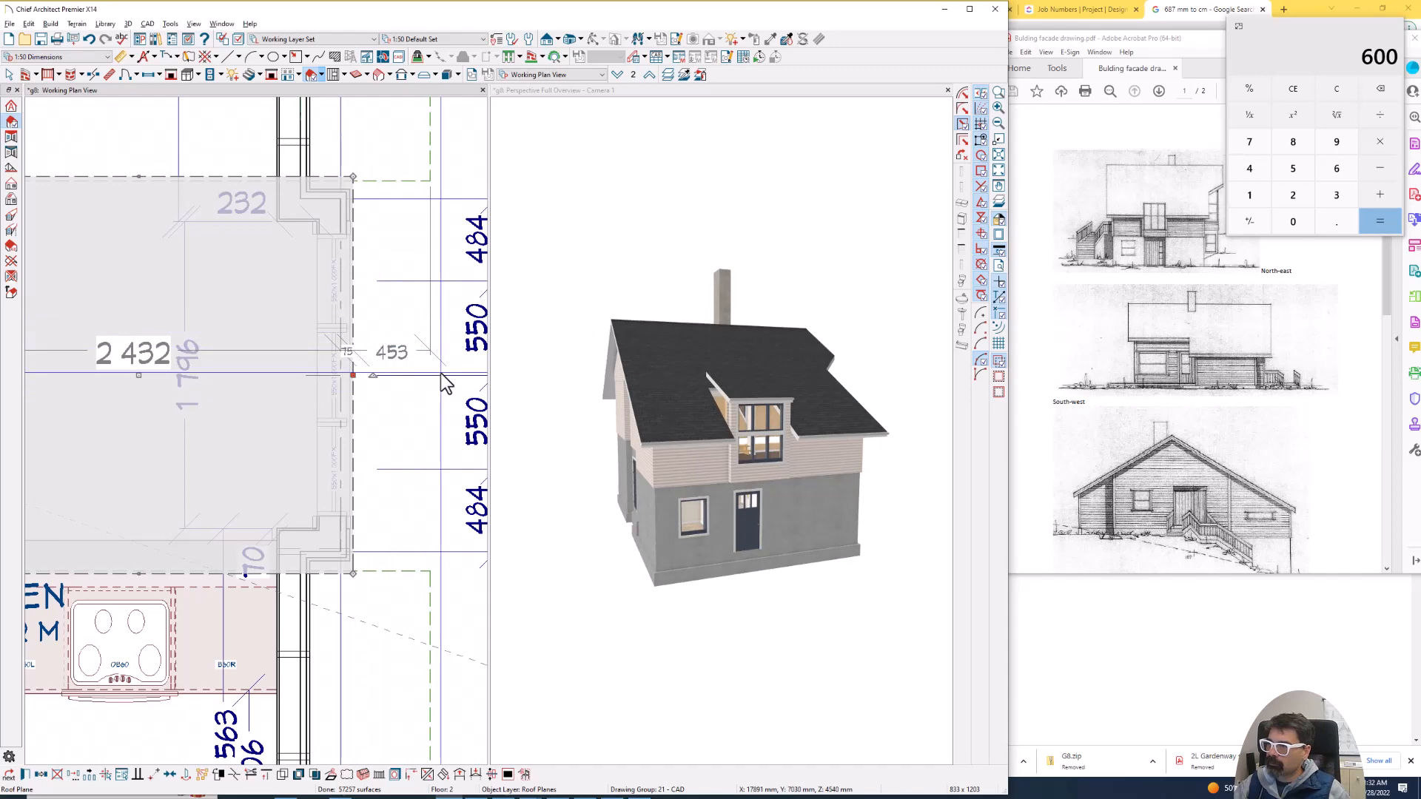
scroll(444, 384, "down", 2)
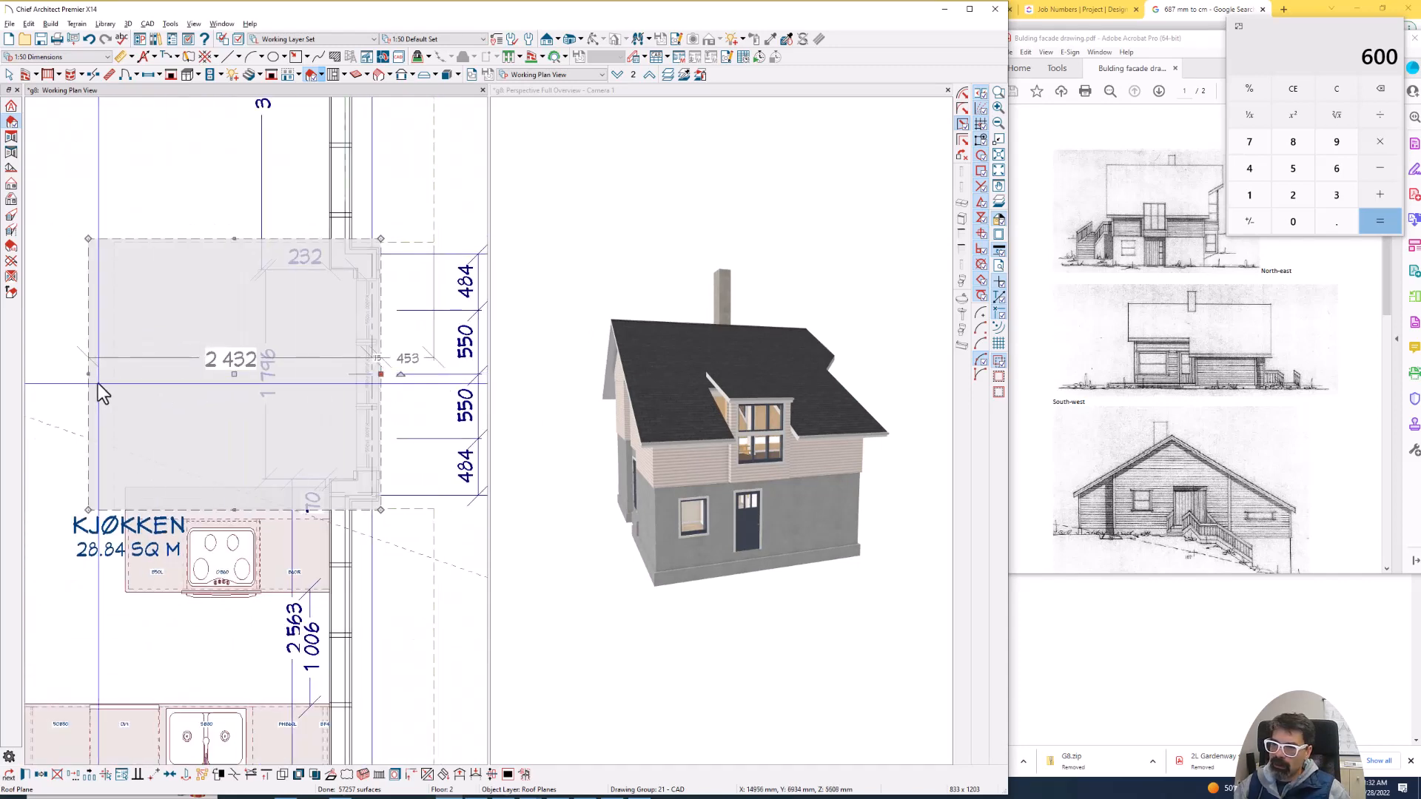
scroll(1180, 388, "down", 10)
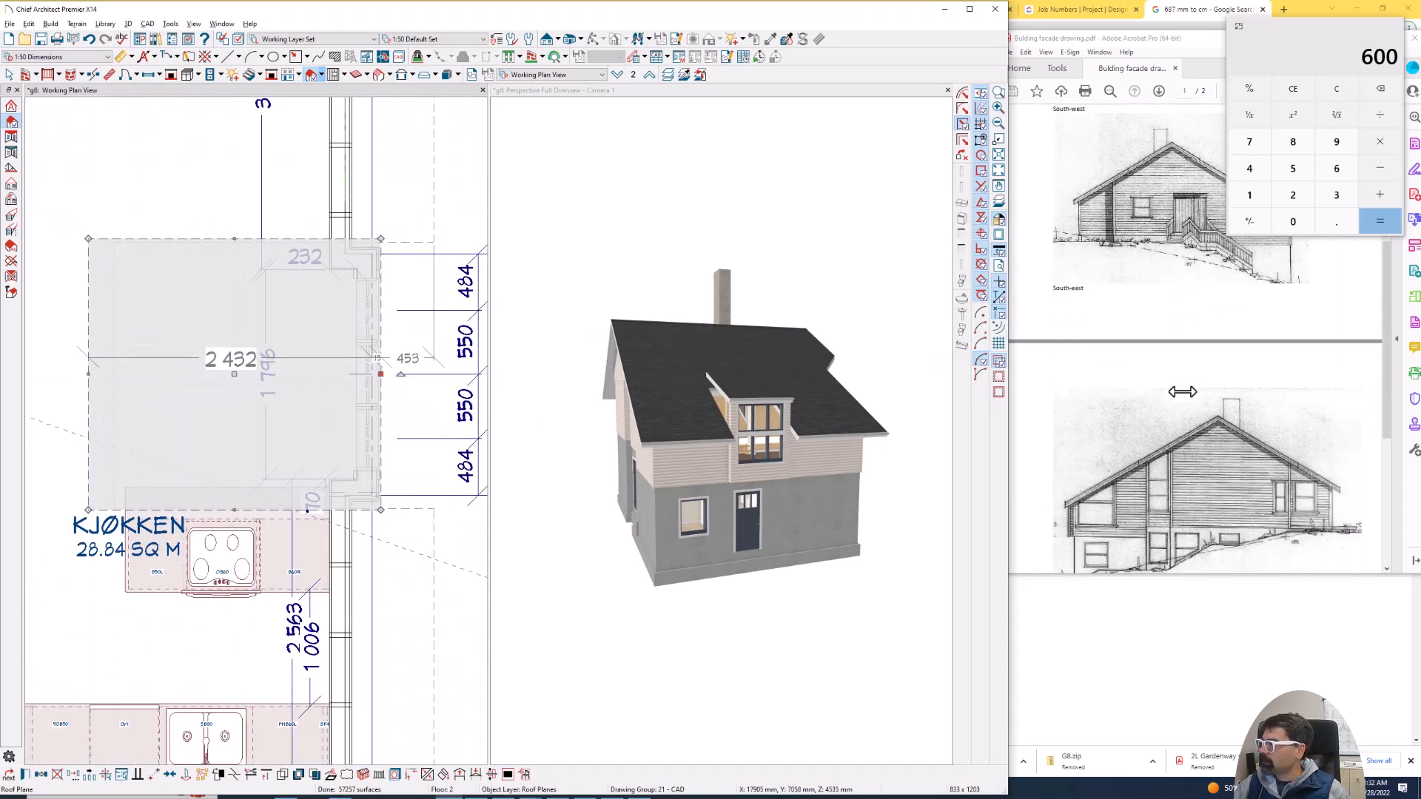
scroll(1136, 421, "up", 1)
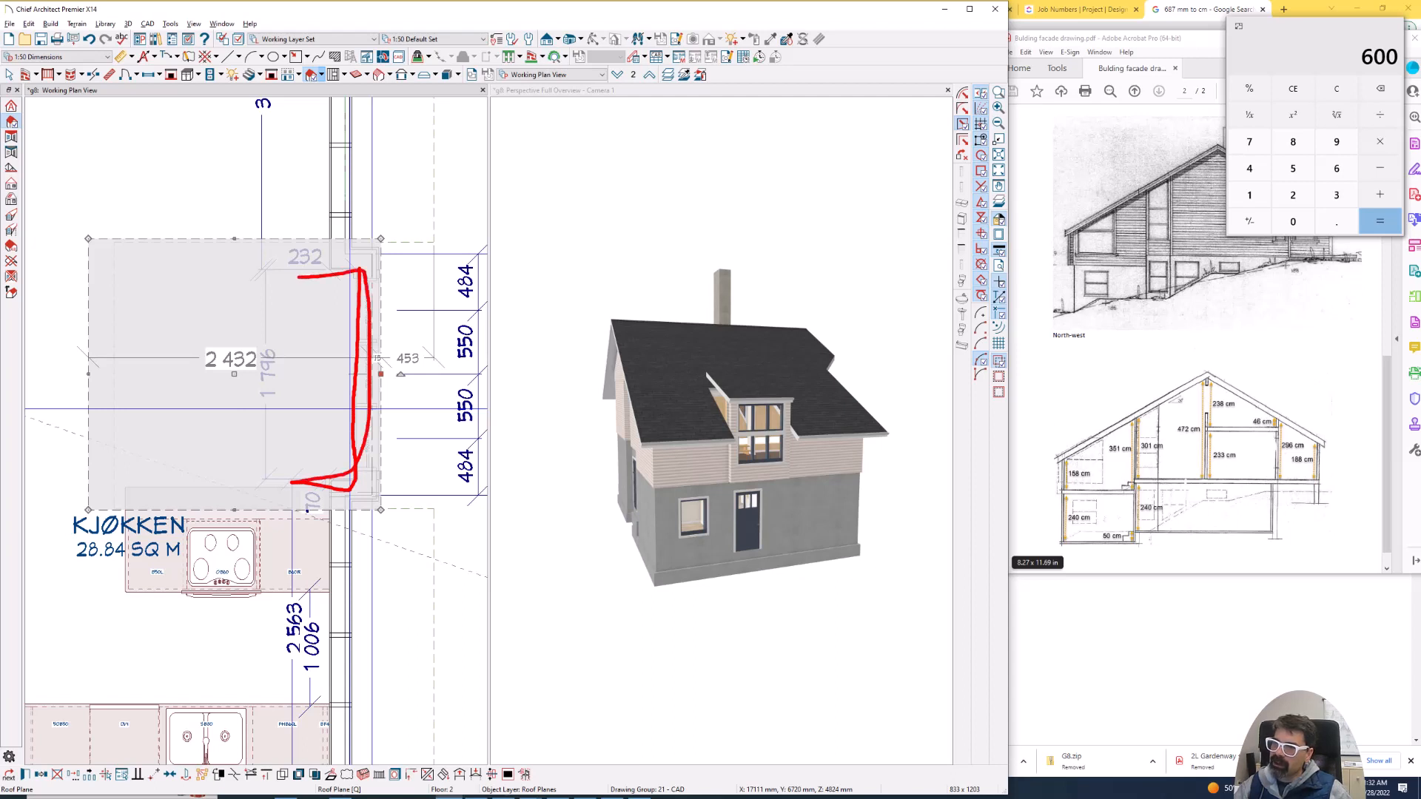
key("Escape")
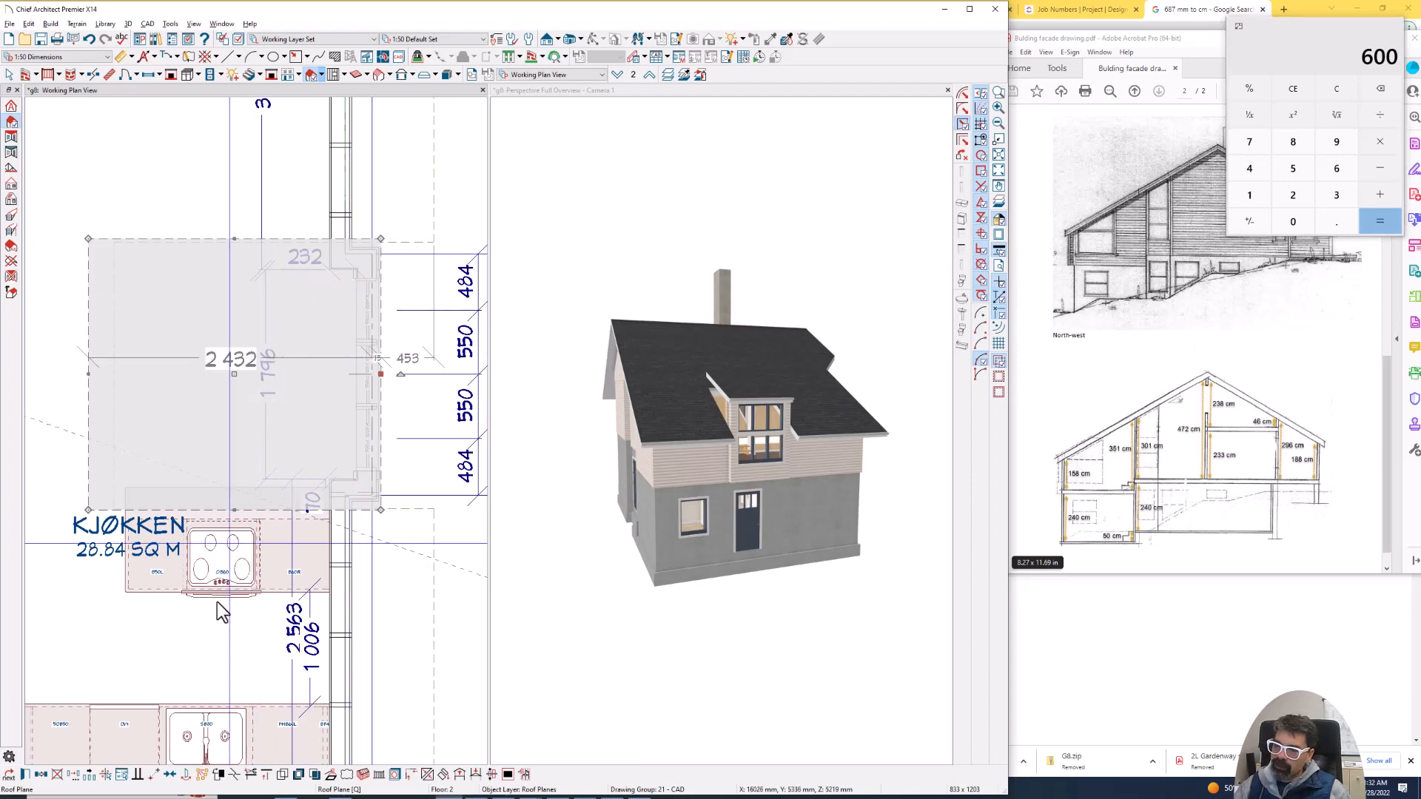
left_click(74, 775)
left_click(609, 123)
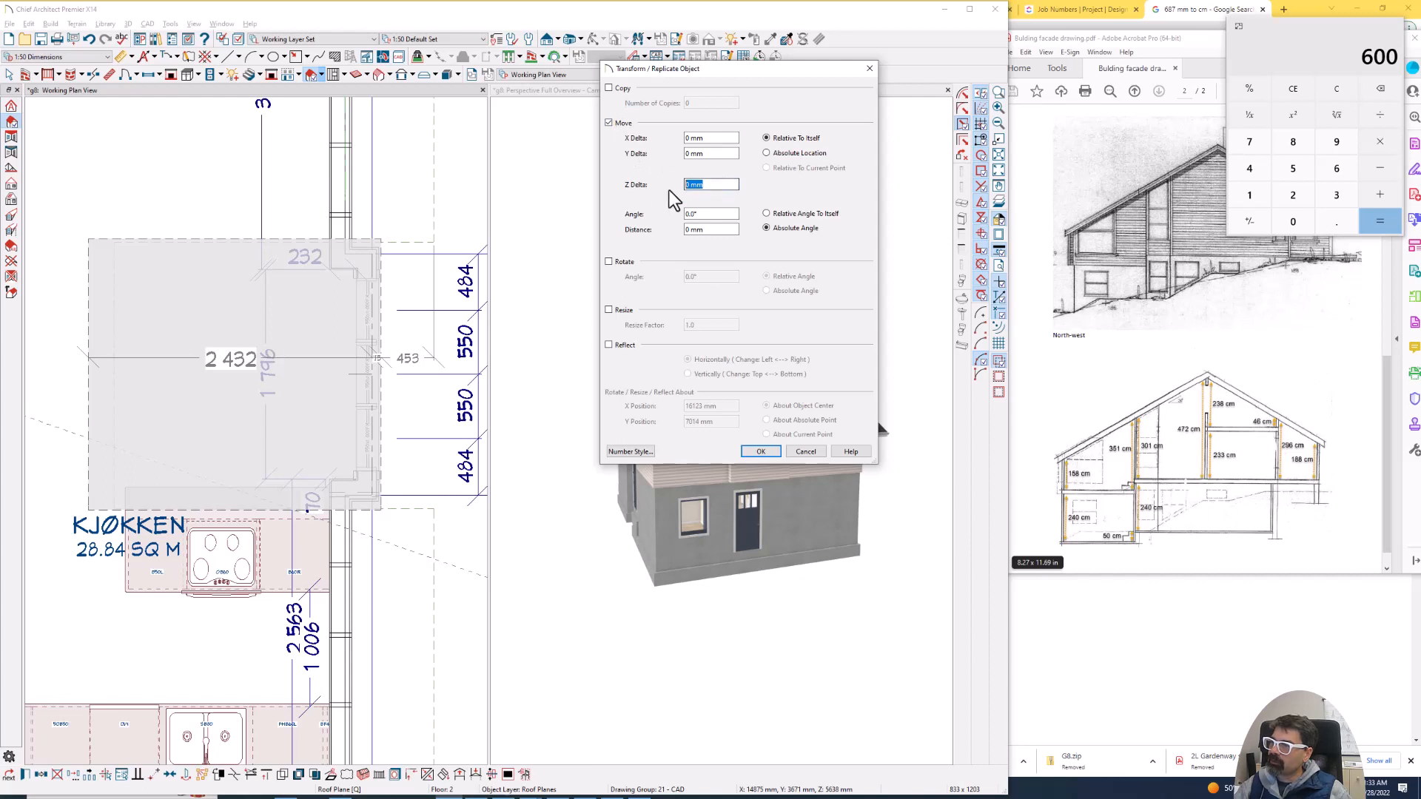
left_click(797, 450)
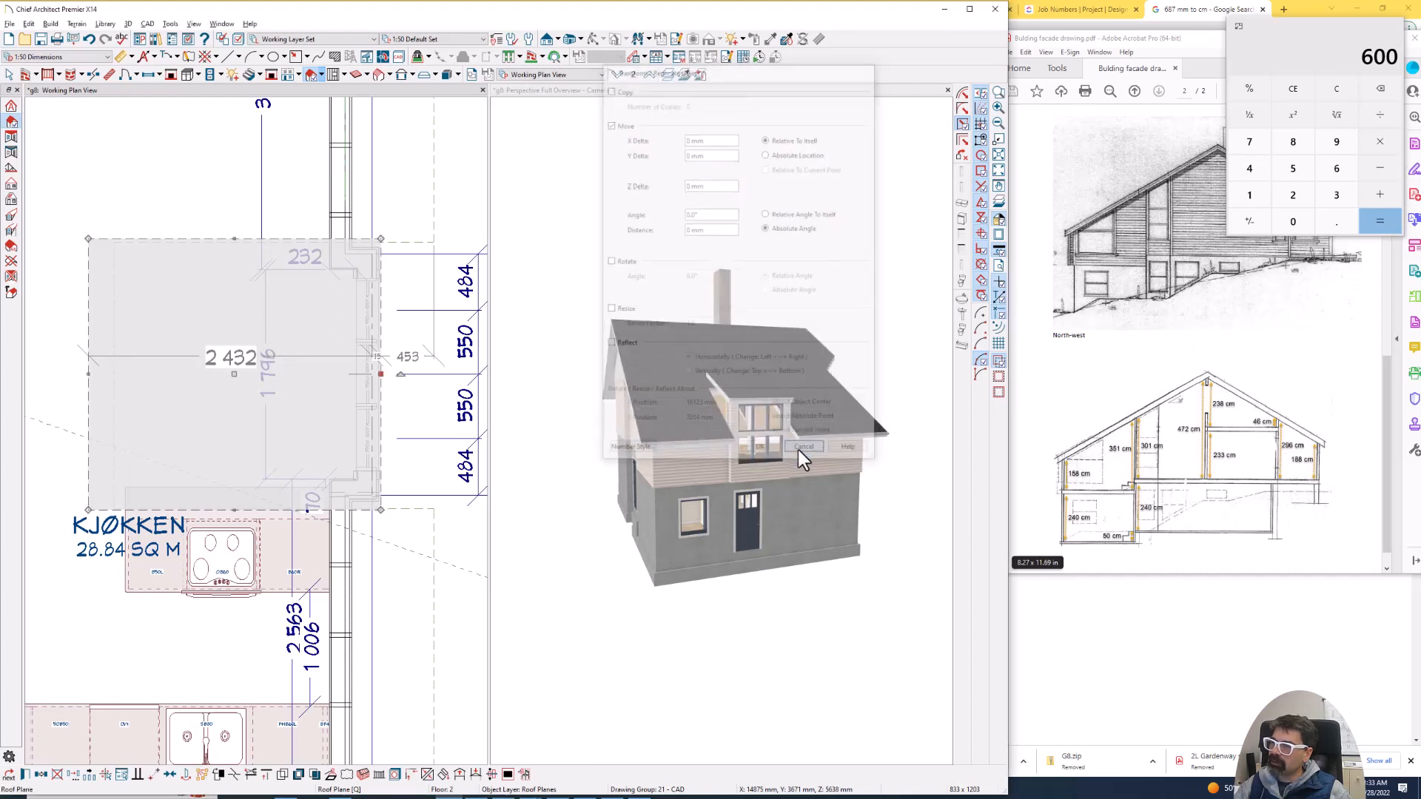
- Join the upslope edge of the projection's roof plane to the main roof plane
left_click(90, 385)
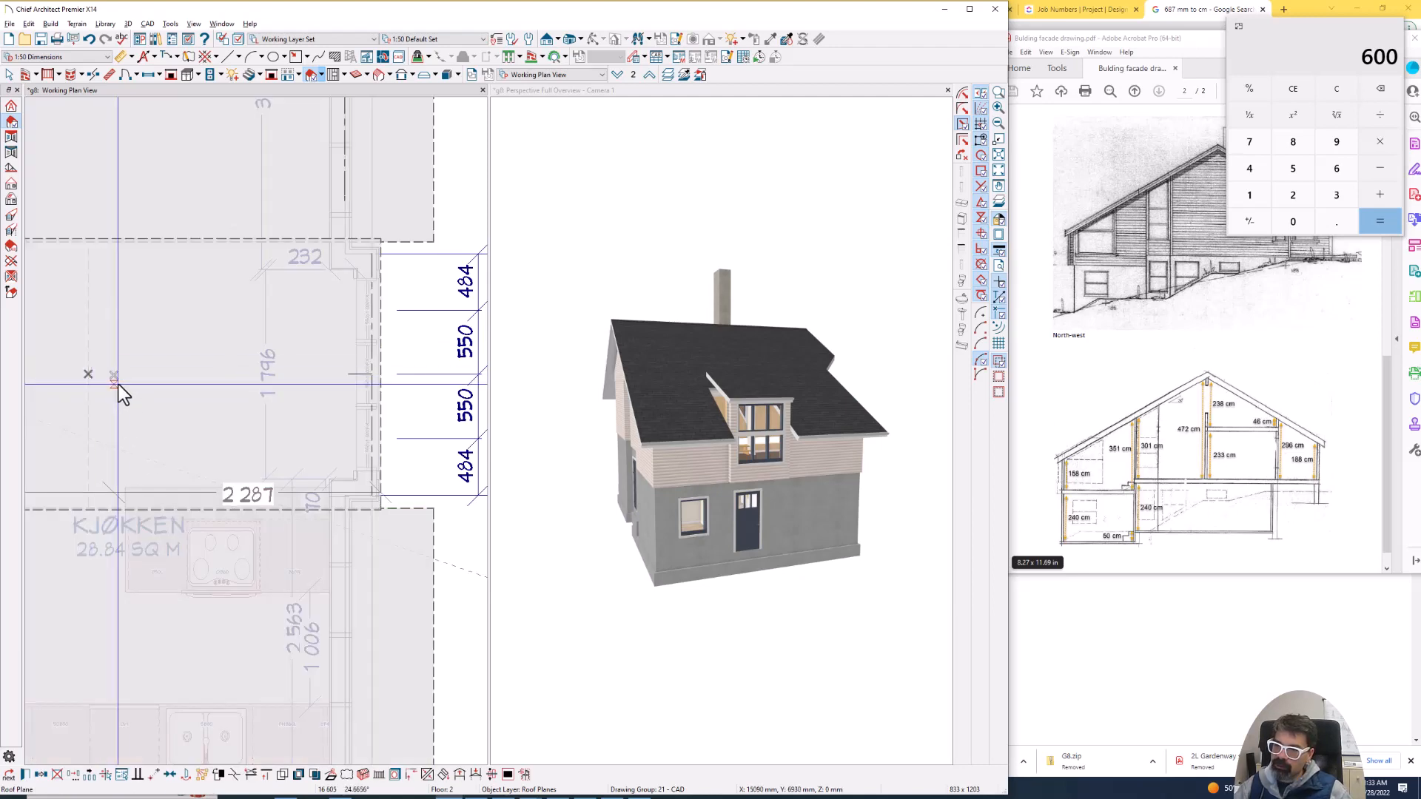
scroll(189, 381, "down", 3)
scroll(188, 379, "down", 5)
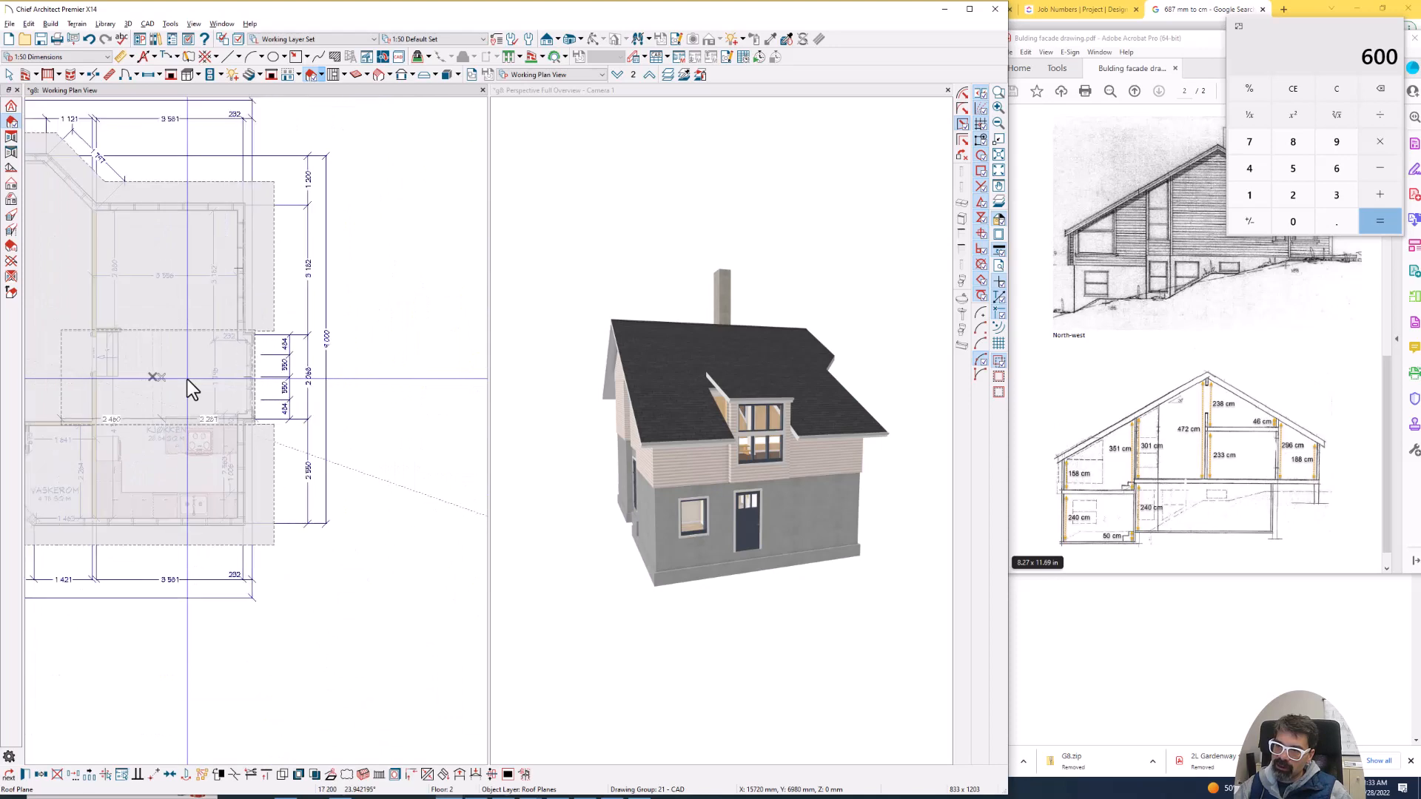
scroll(108, 369, "up", 4)
left_click_drag(203, 379, 206, 364)
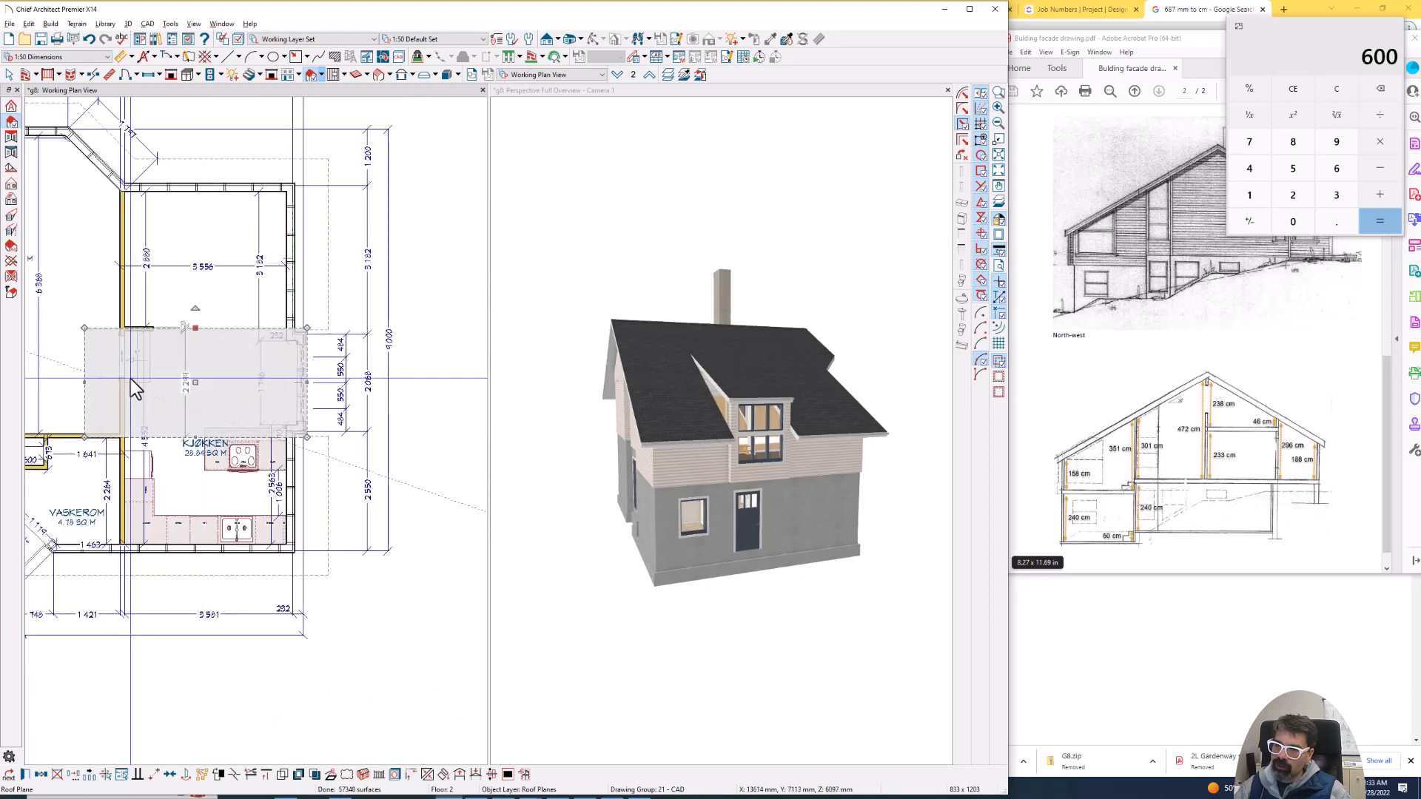
key("Escape")
- Set the pitch of the projection's roof plane to 15 degrees
left_click(646, 279)
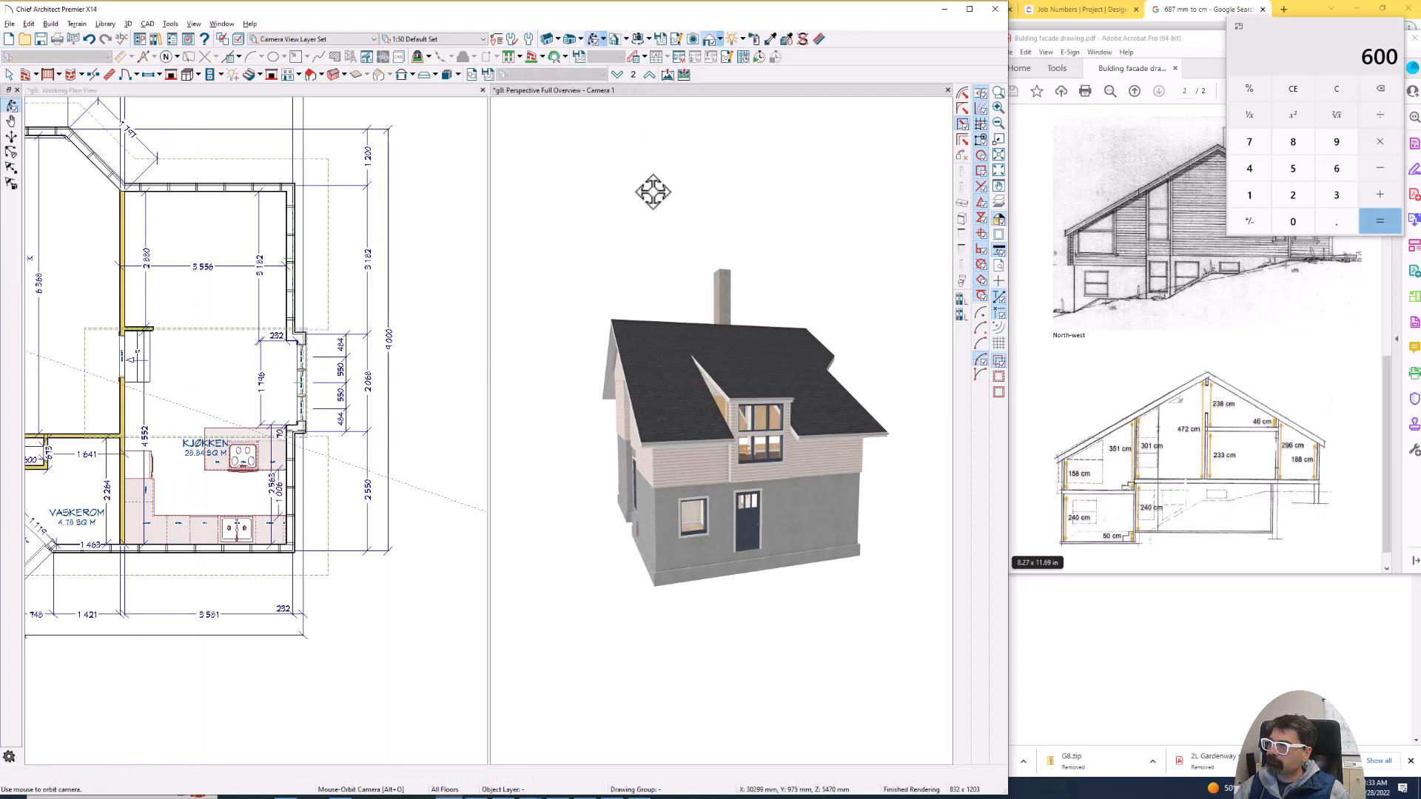
left_click_drag(654, 196, 809, 384)
scroll(823, 385, "up", 1)
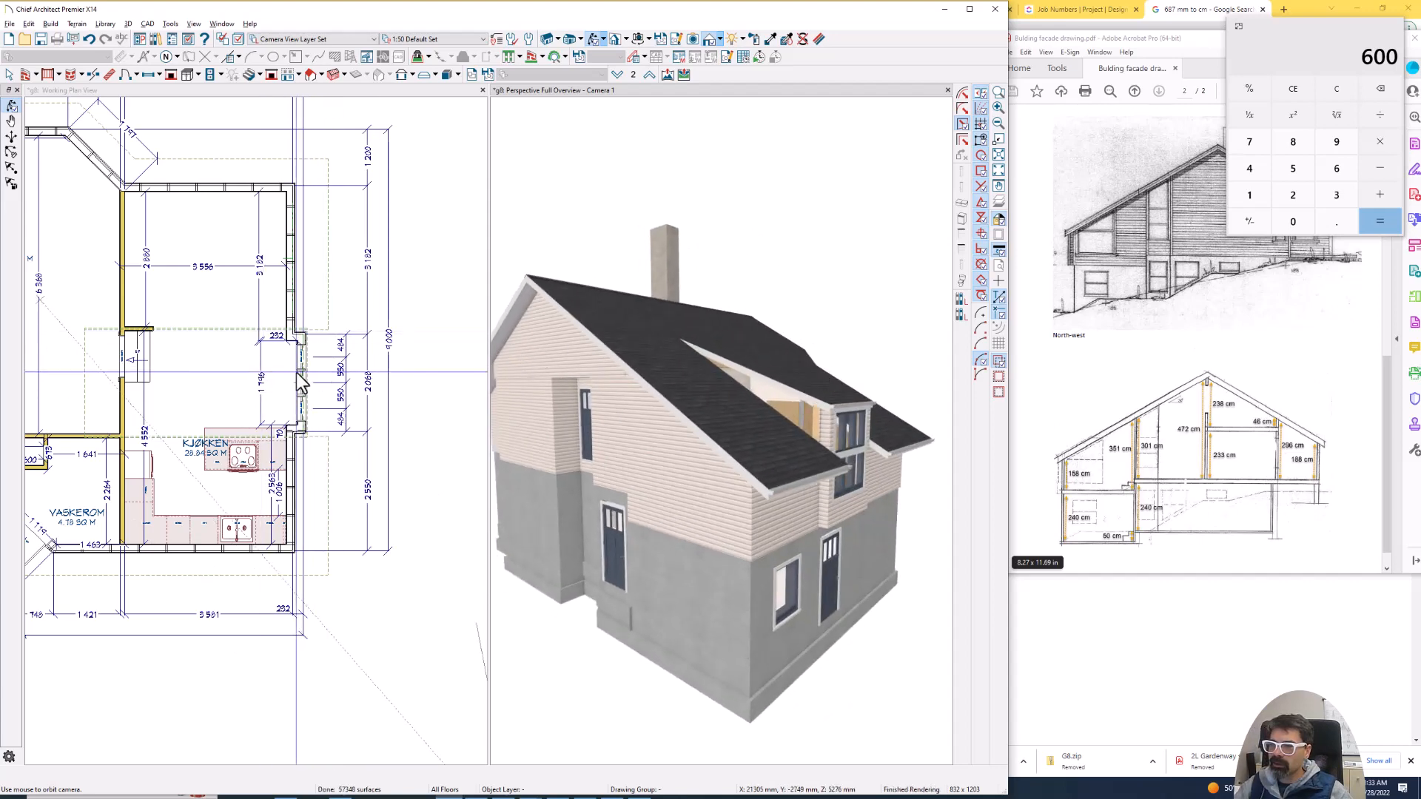
scroll(302, 372, "up", 2)
left_click(311, 358)
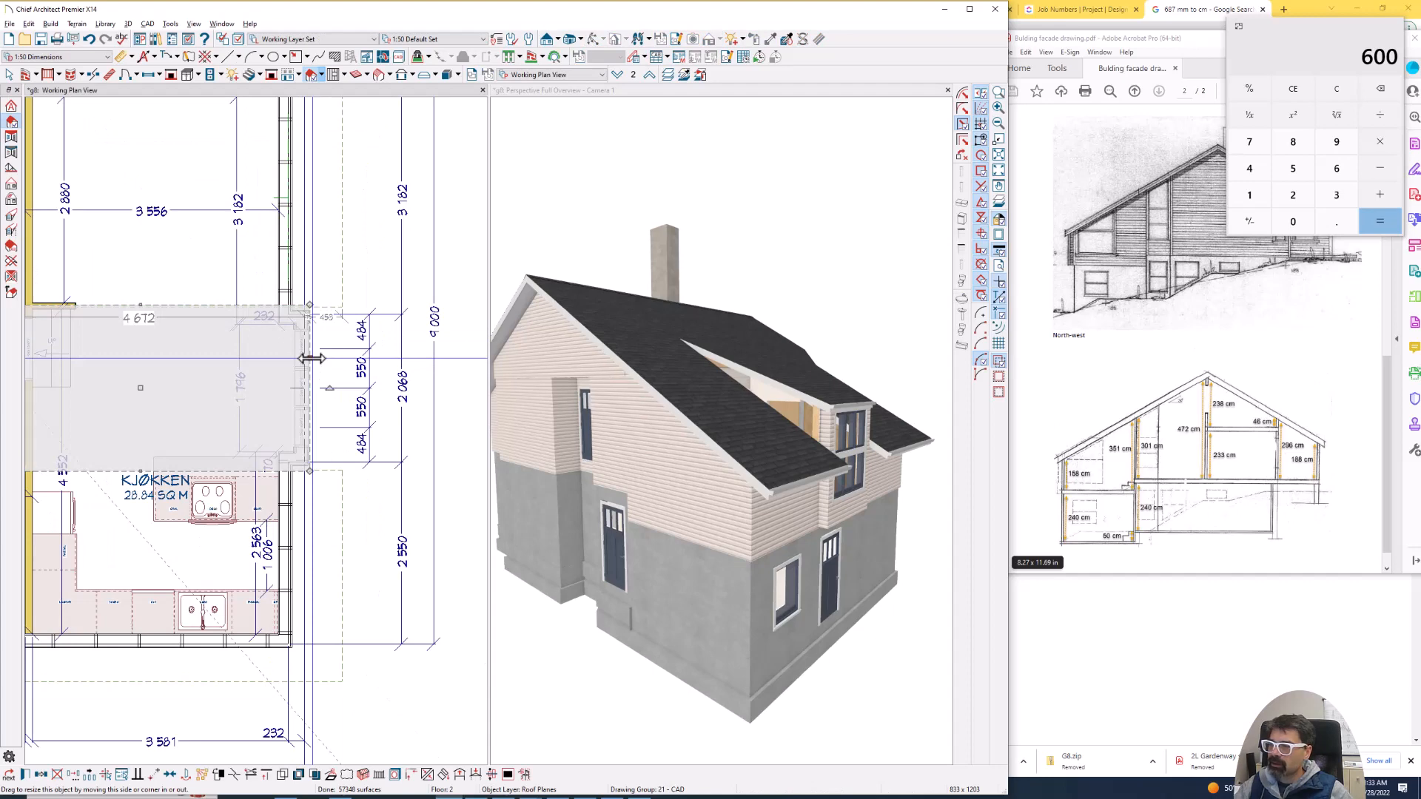
double_click(311, 358)
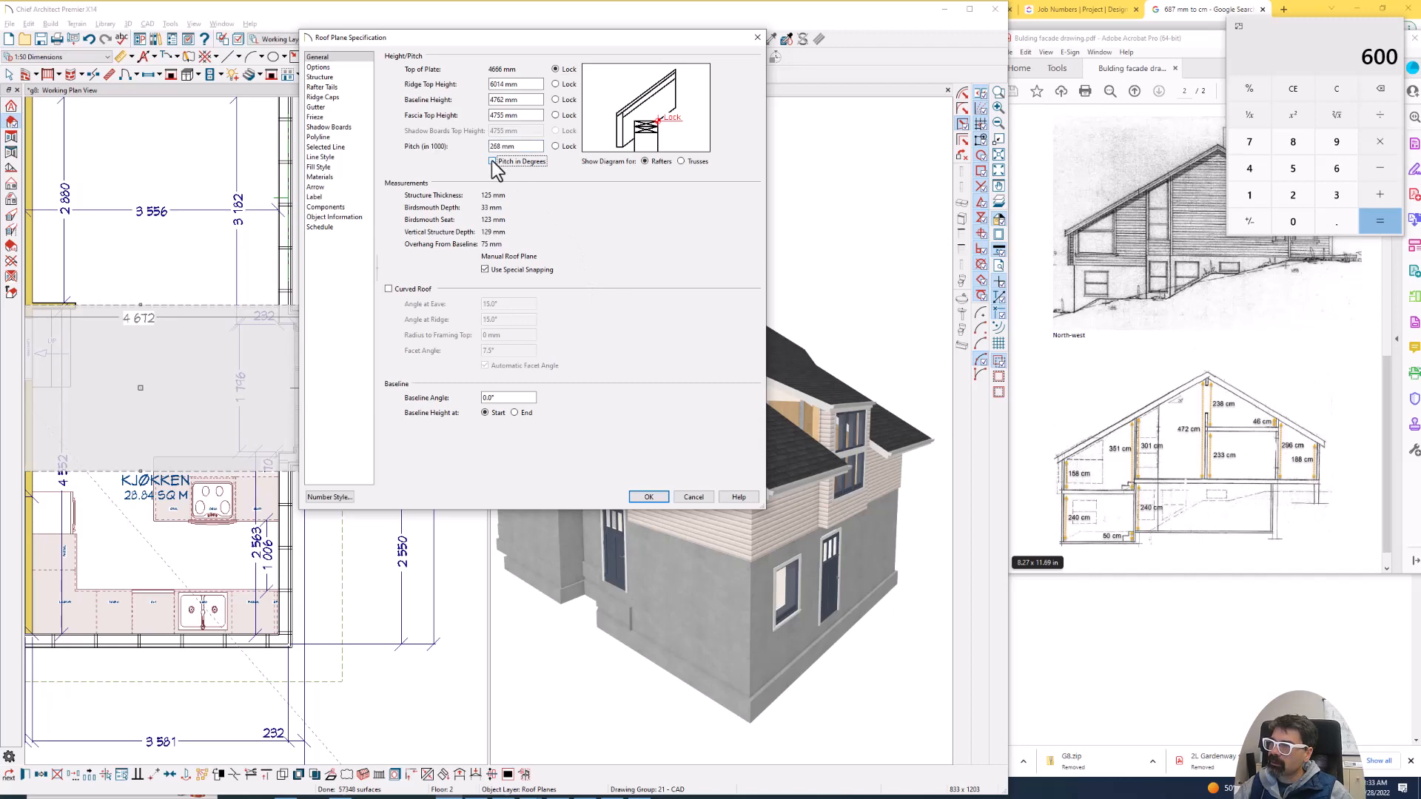
left_click(649, 496)
- Rejoin the upslope edge of the 15-degree roof plane to the main roof plane, closing the gap in the main roof
scroll(424, 296, "down", 2)
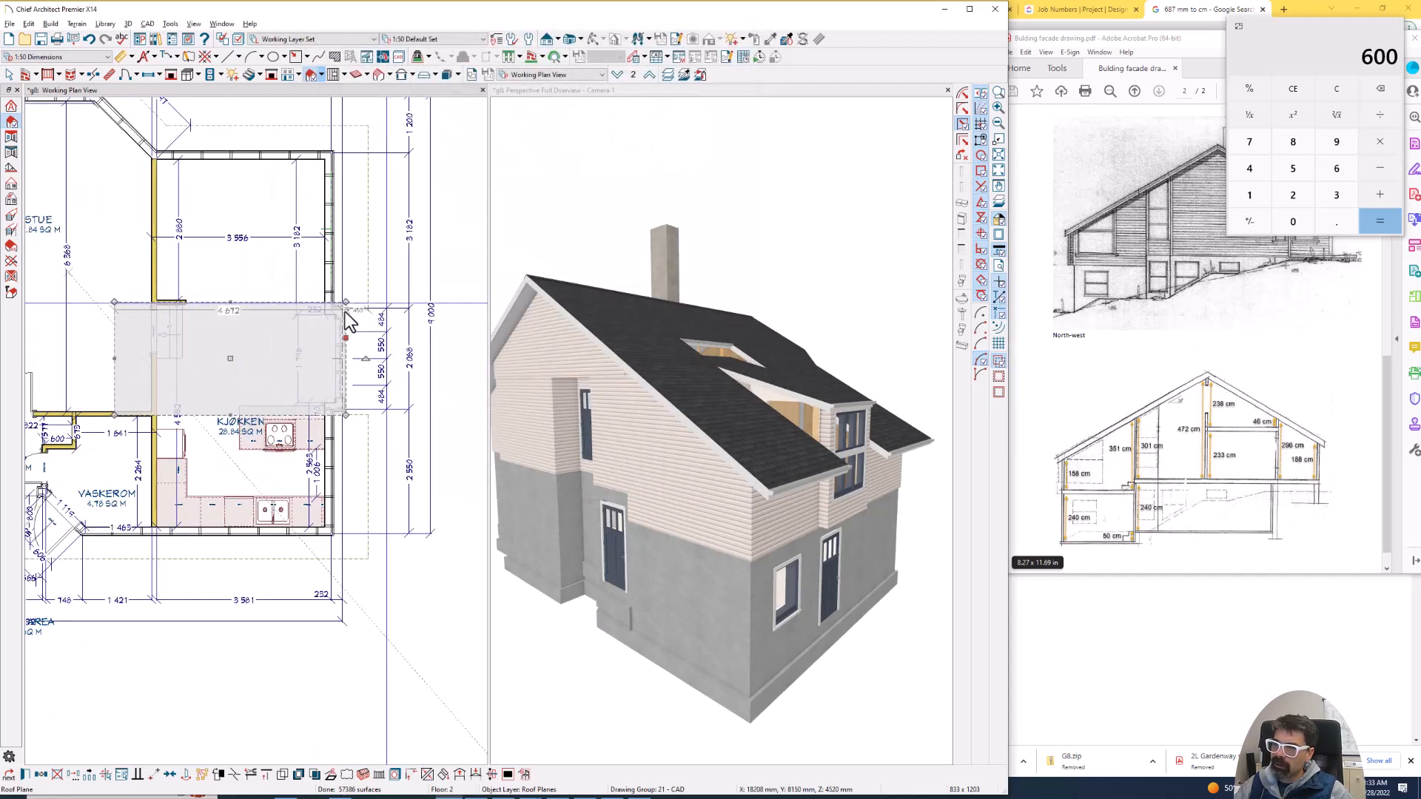
scroll(122, 352, "up", 2)
left_click(110, 365)
left_click(112, 368)
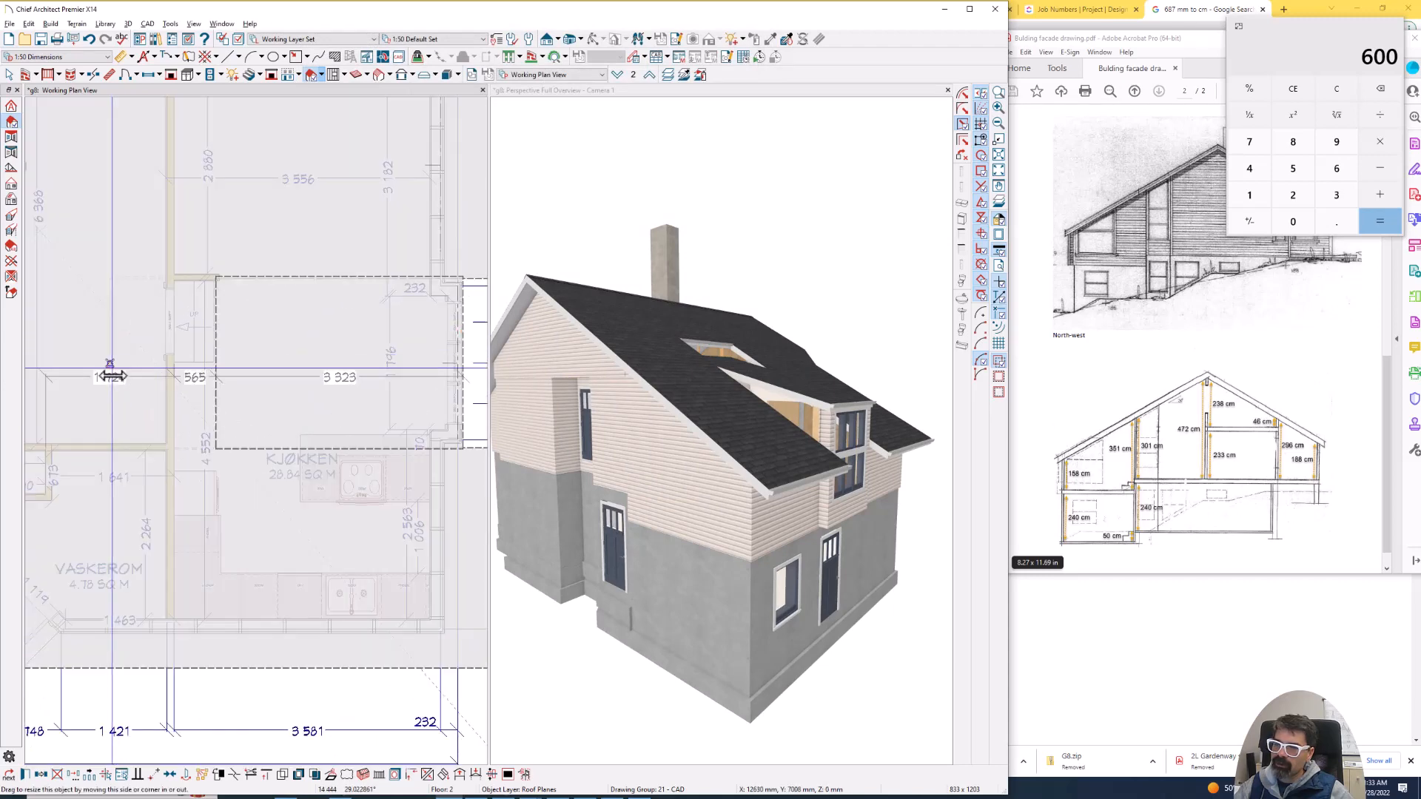
left_click_drag(111, 376, 106, 381)
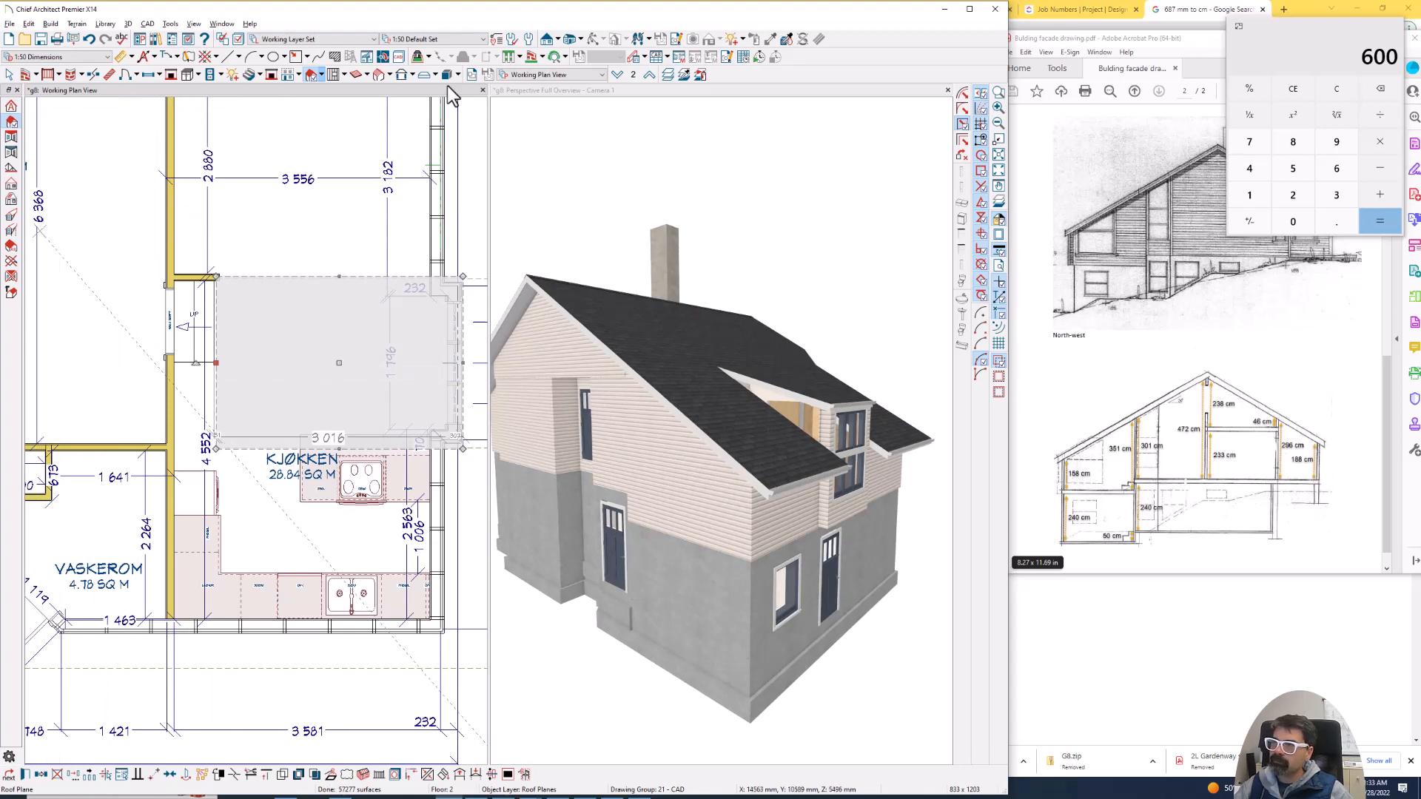
- Inspect the projection's roof and windows from the front in the 3D view
left_click(644, 170)
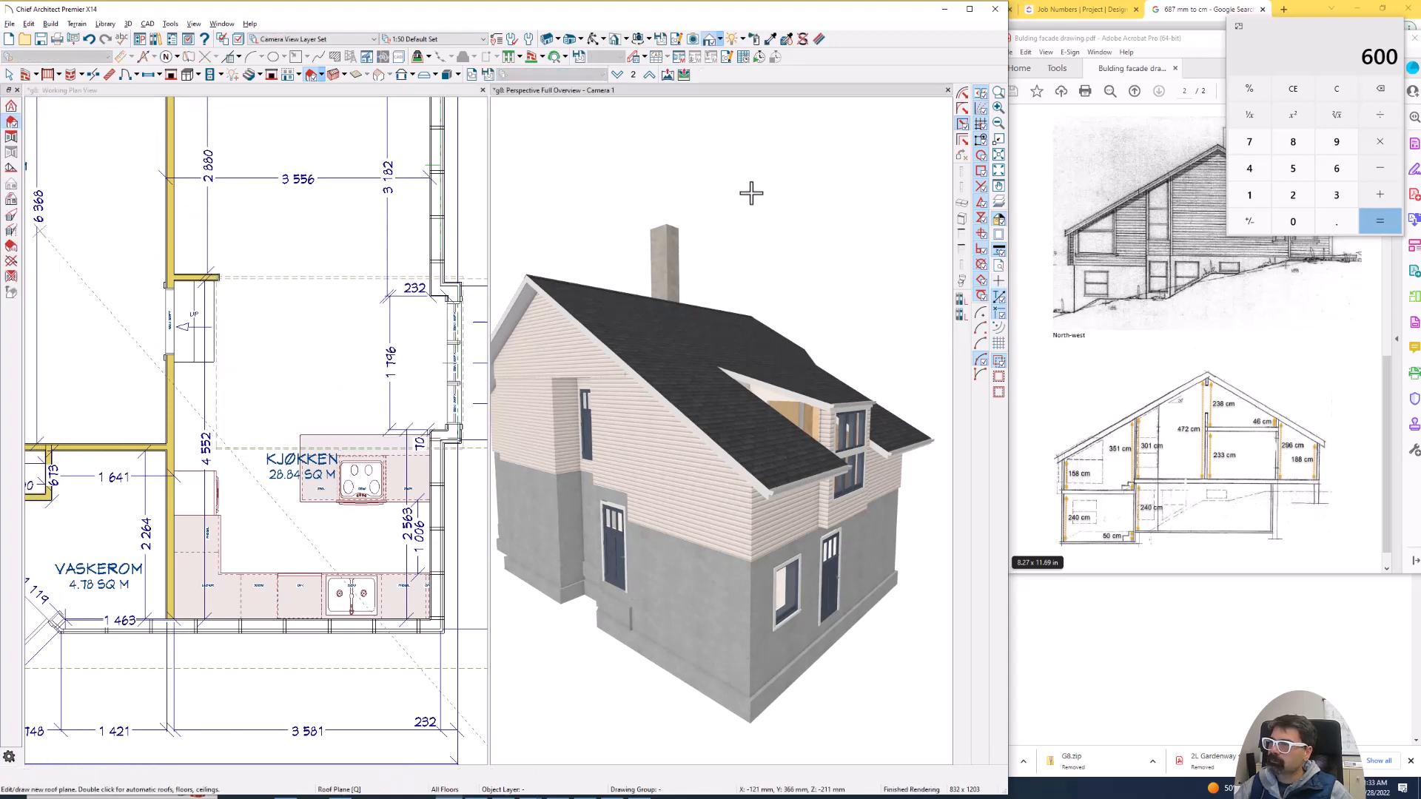
left_click(592, 43)
left_click_drag(807, 311, 704, 308)
left_click(322, 244)
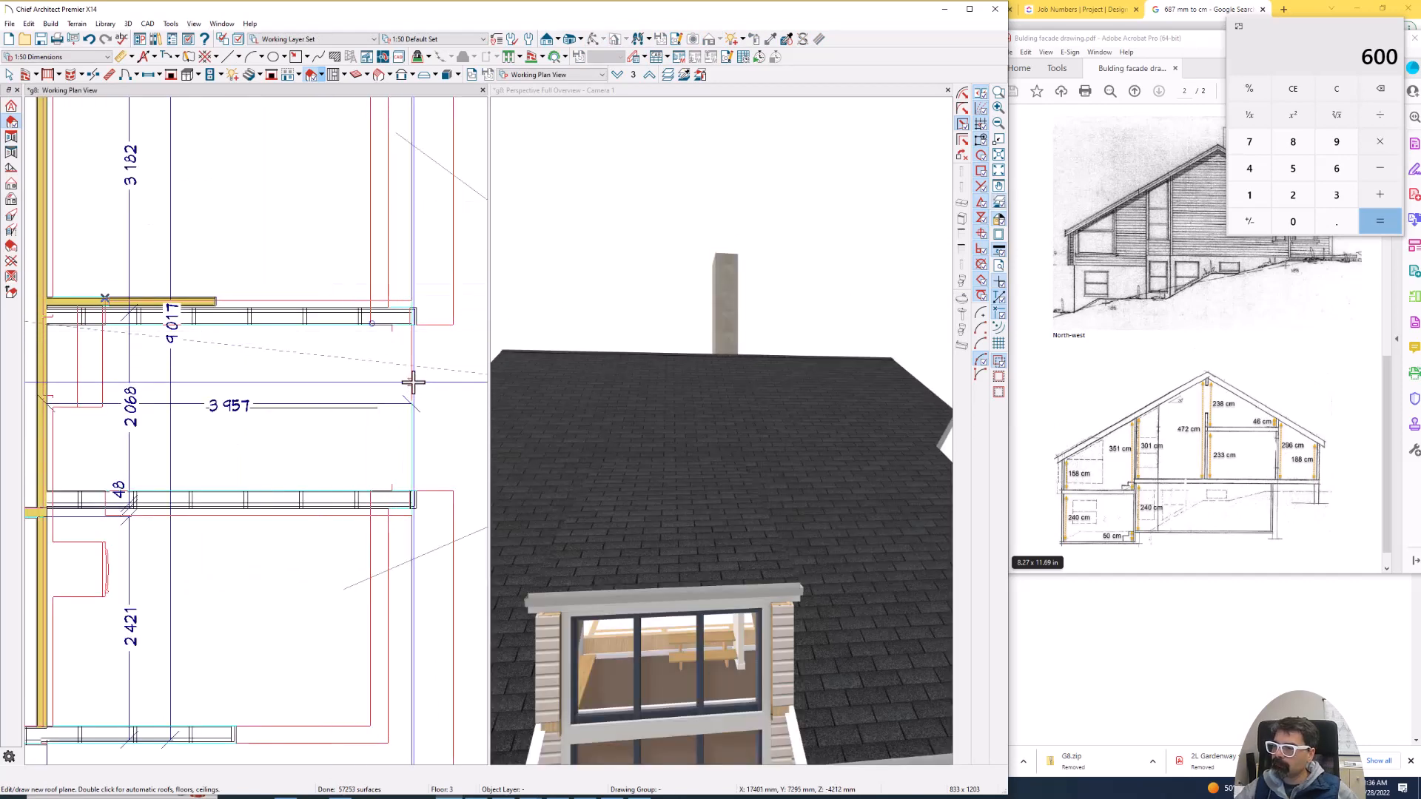
- Try to add a wall on floor 3 across the projection's front, joining its two side walls
scroll(413, 382, "down", 1)
scroll(413, 381, "up", 1)
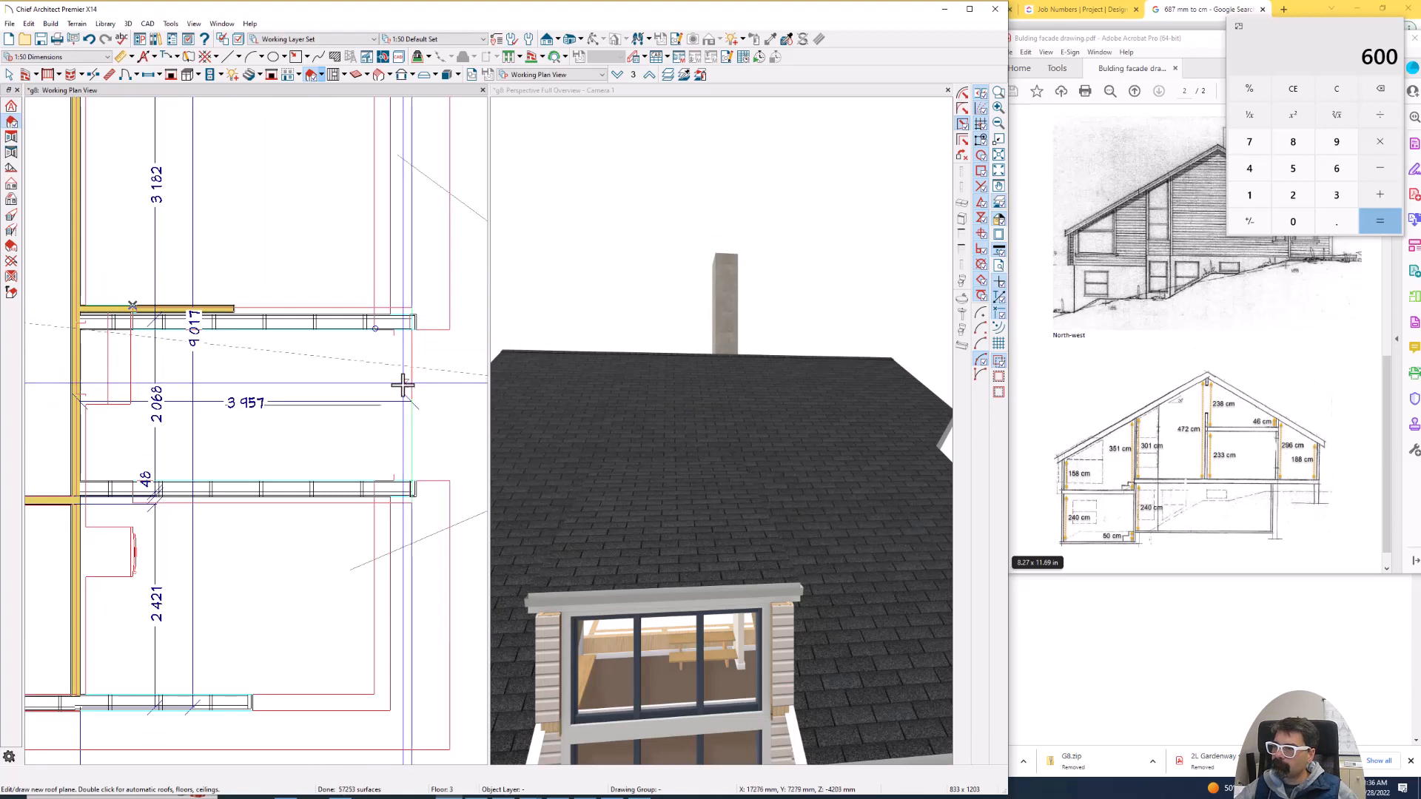
right_click(413, 382)
left_click(429, 387)
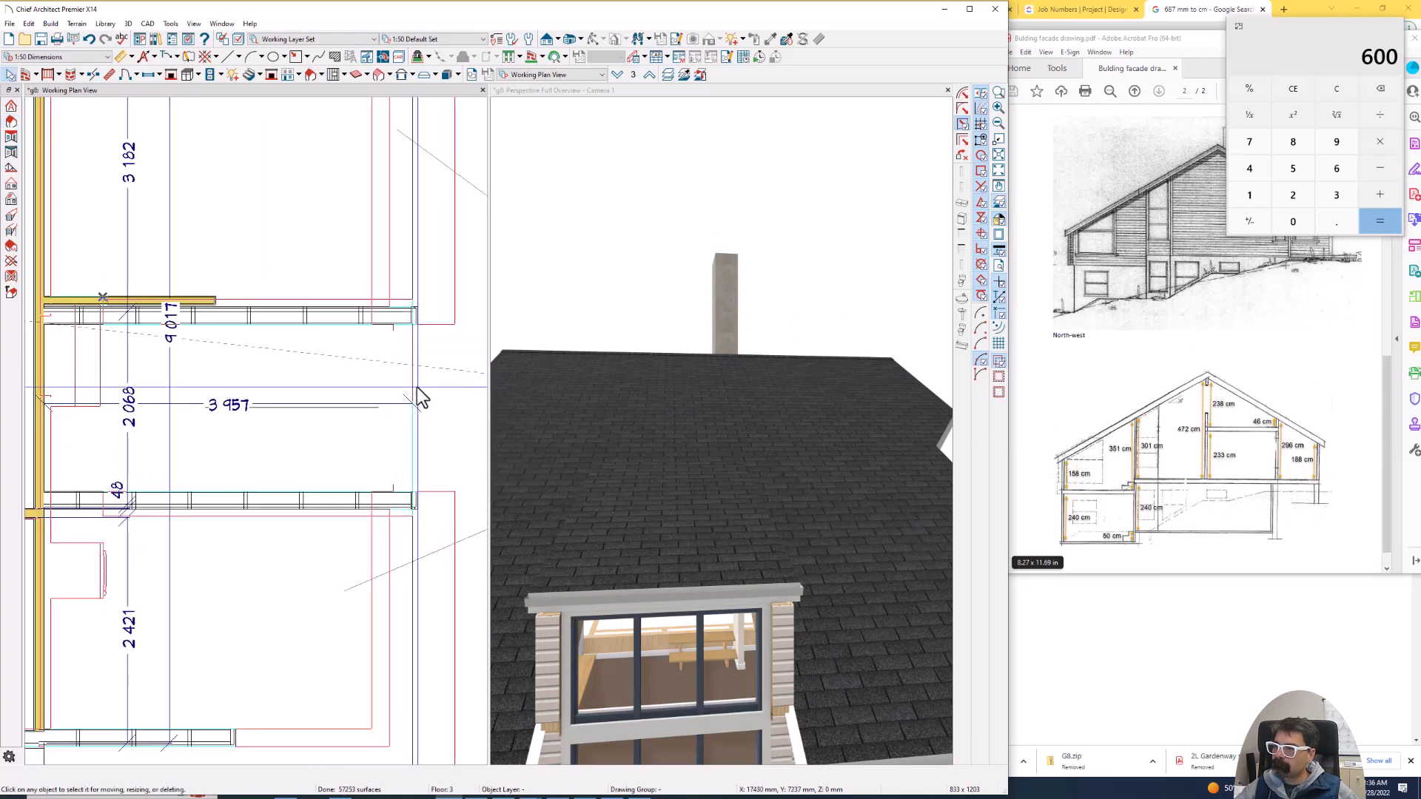
scroll(392, 326, "down", 2)
left_click(400, 318)
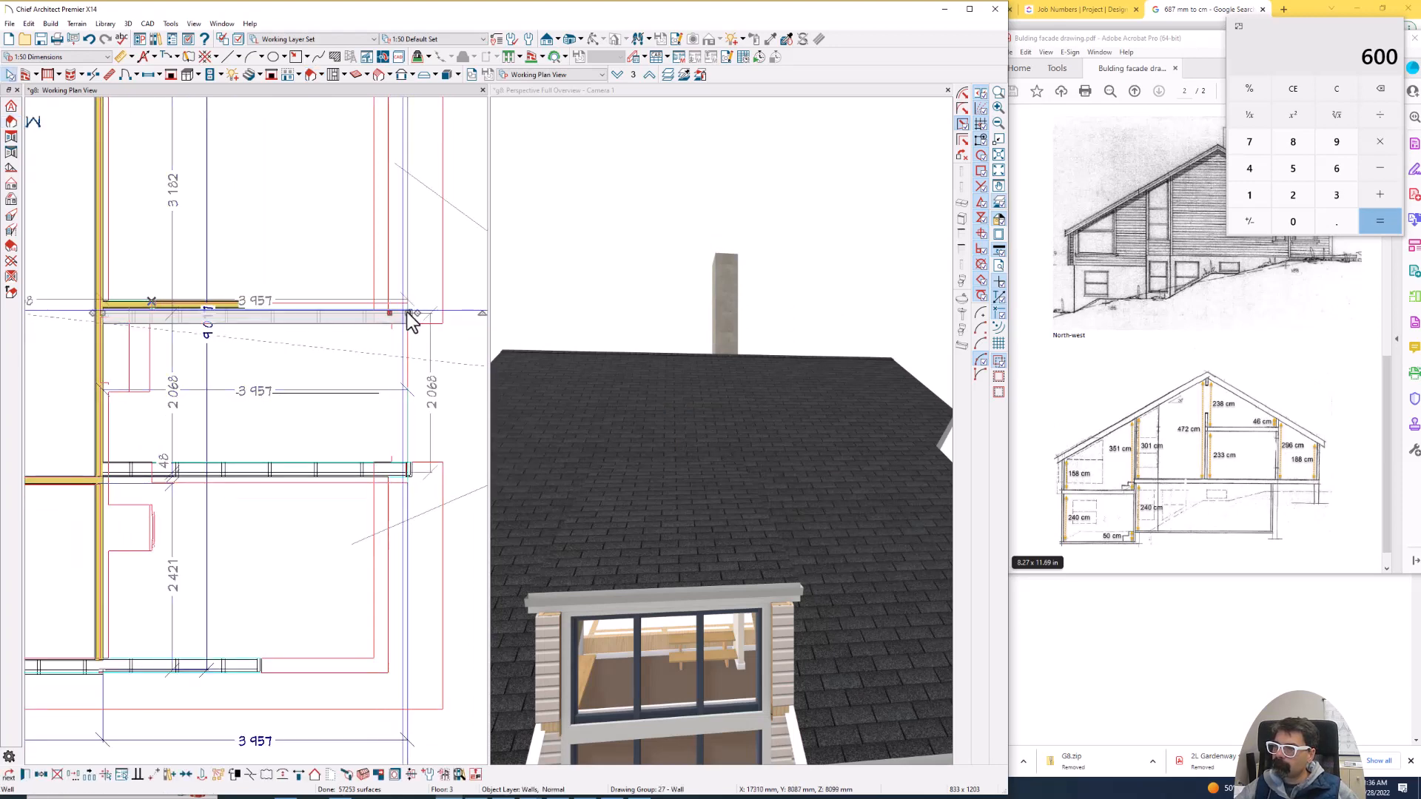
left_click_drag(407, 316, 407, 467)
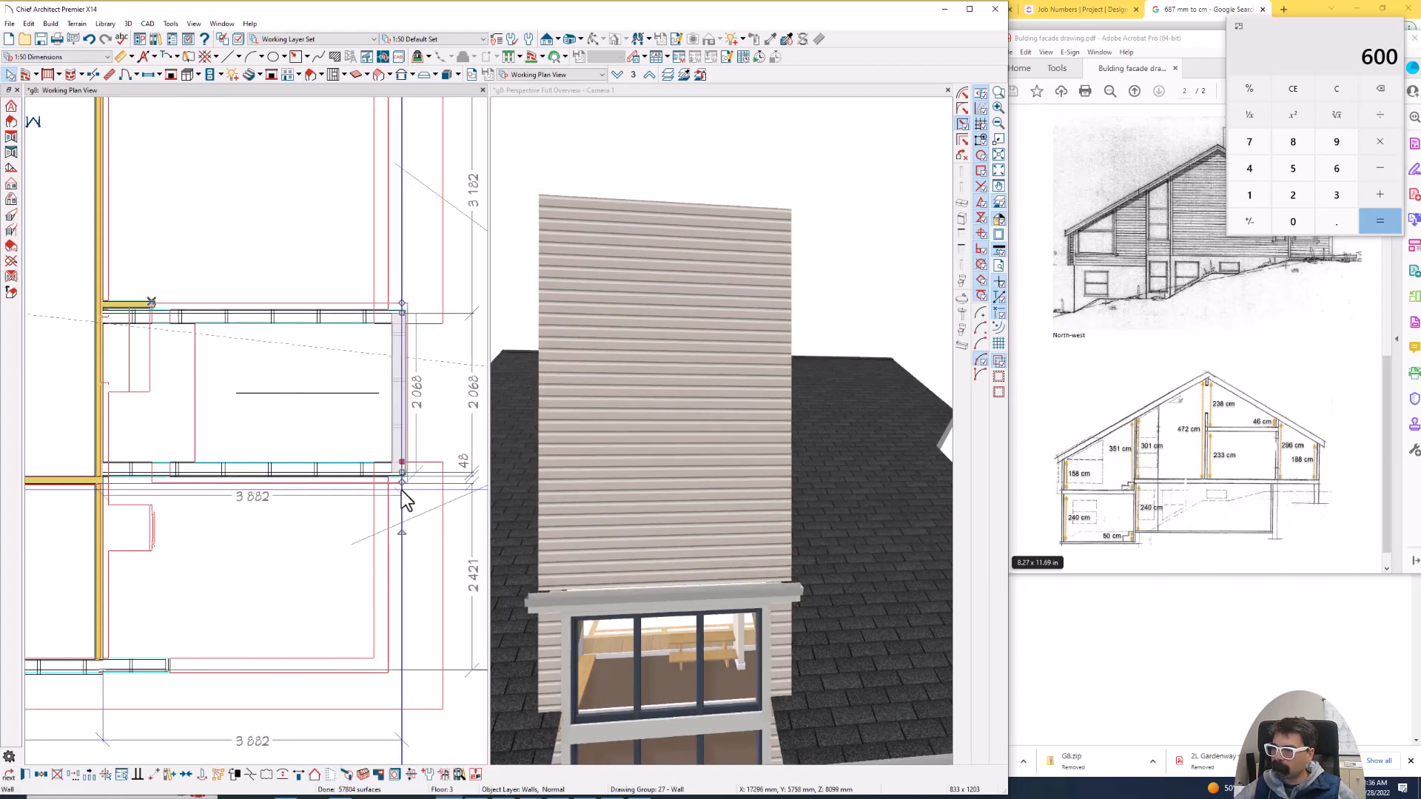
- On floor 2, split the main roof plane's eave above the projection in plan and pull the short segment back to the projection's front wall
key("Page_Down")
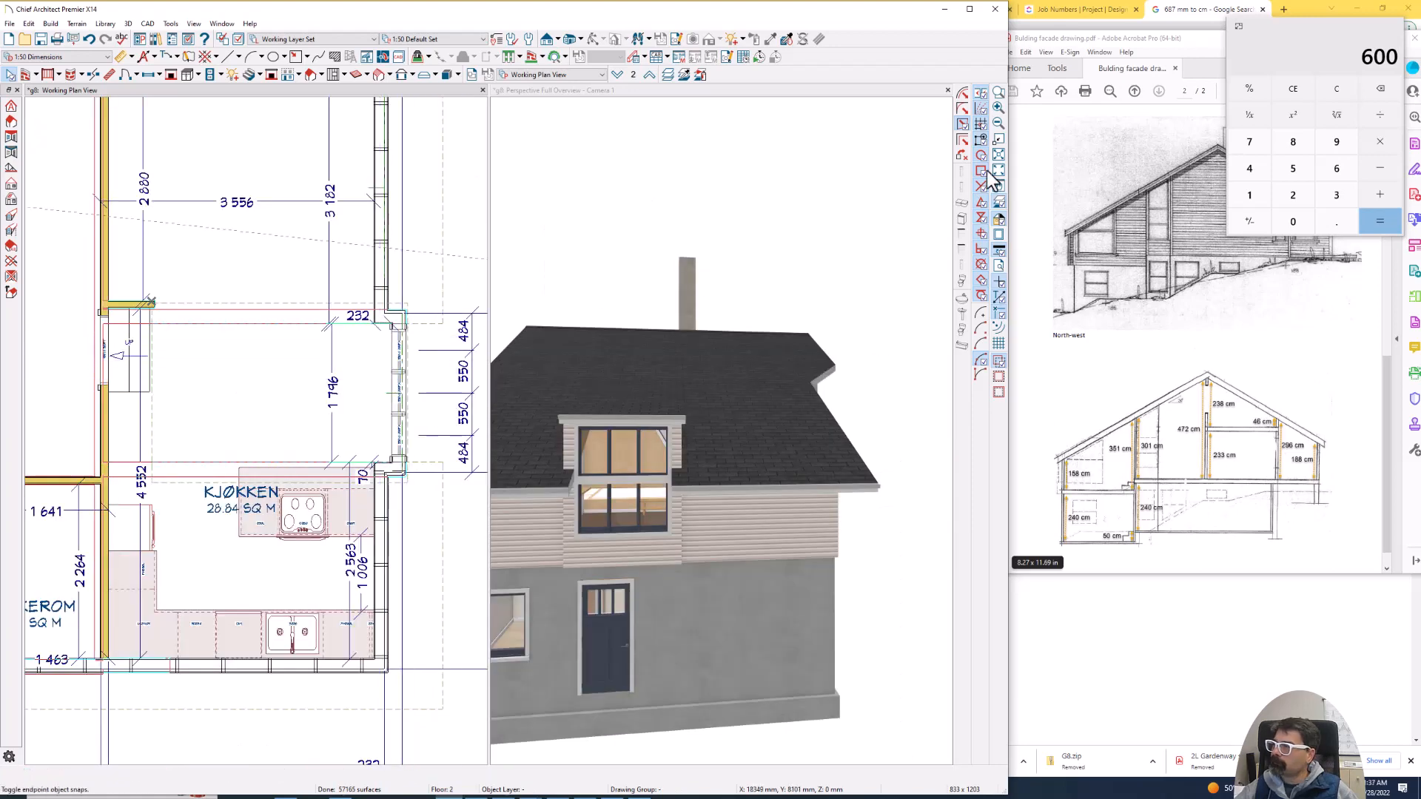
scroll(420, 325, "up", 2)
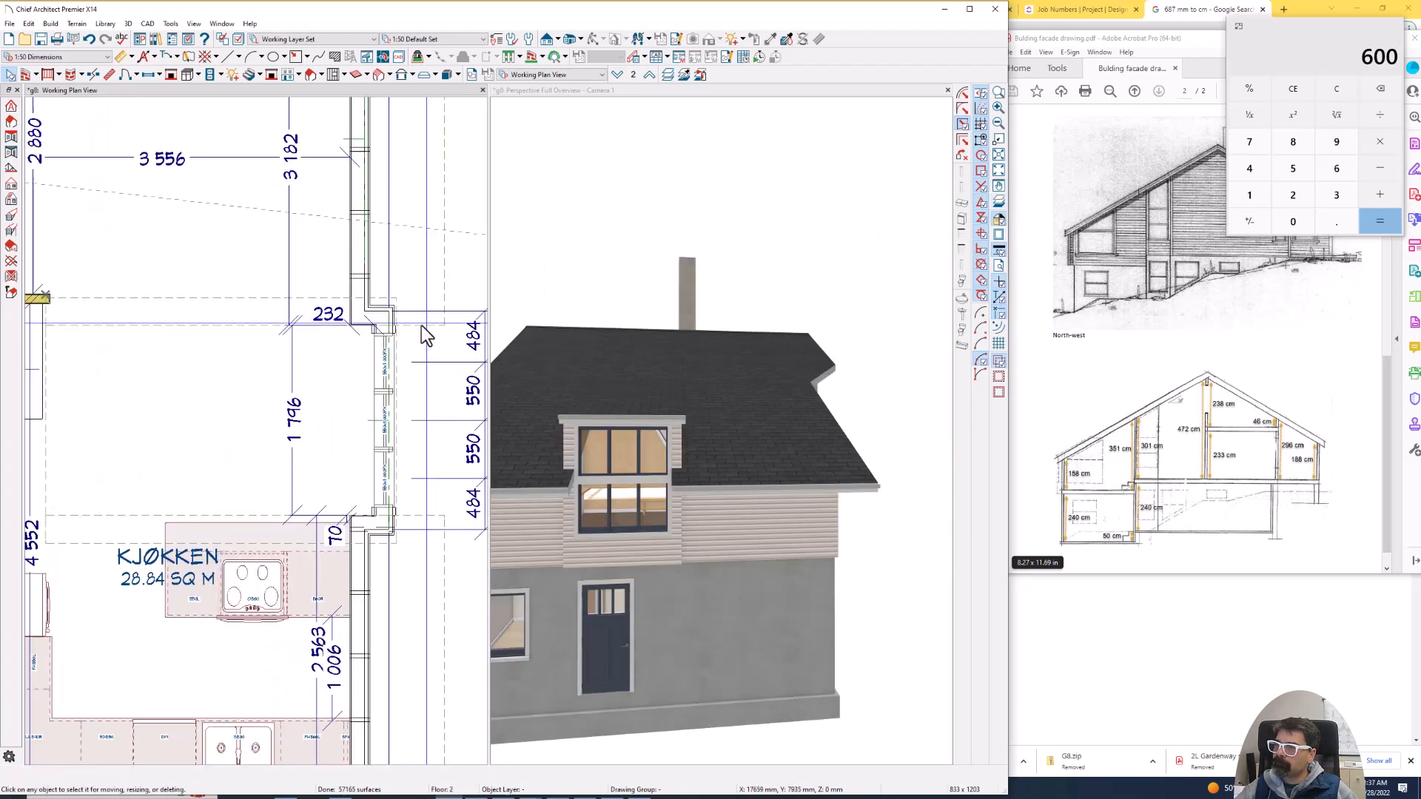
left_click(414, 330)
scroll(409, 325, "up", 2)
scroll(410, 326, "up", 1)
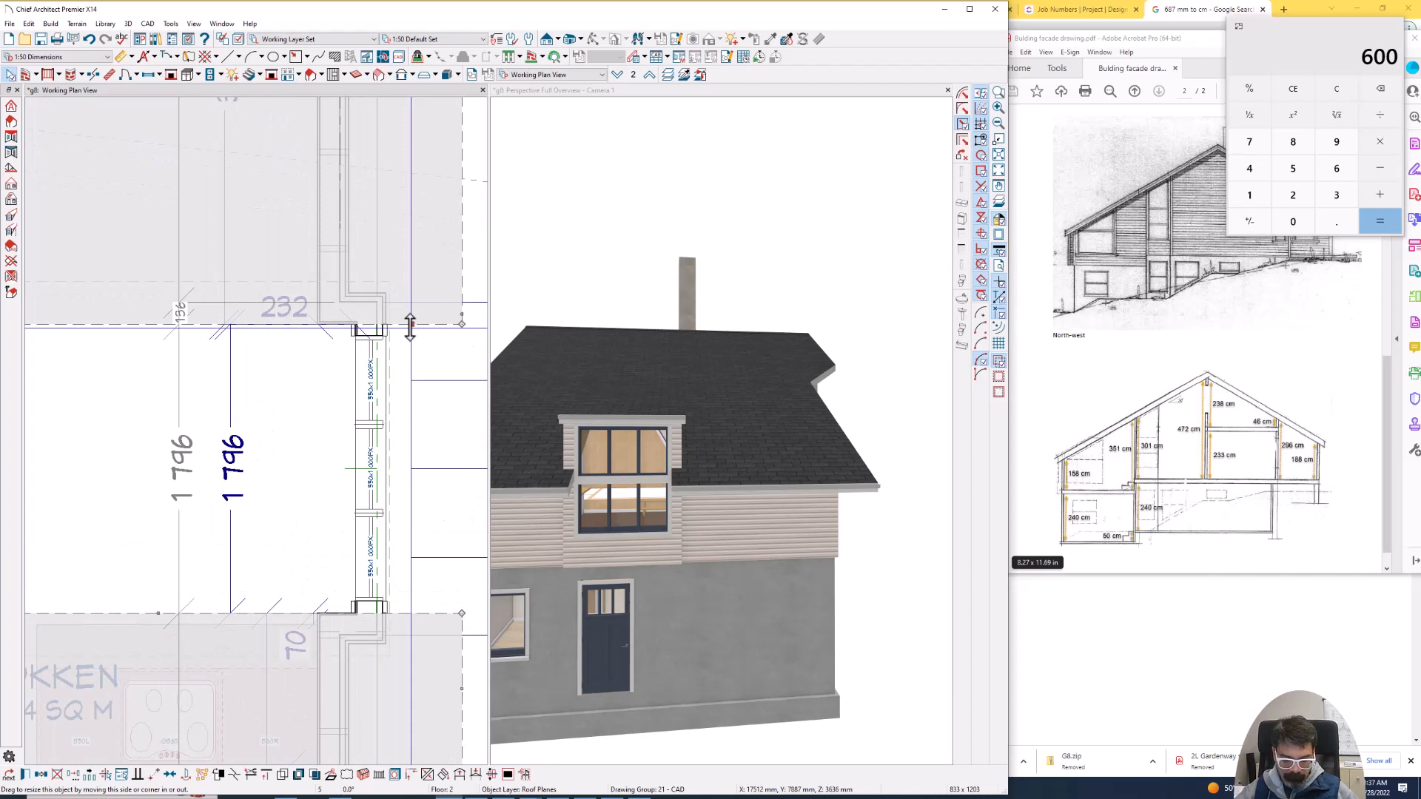
left_click_drag(410, 327, 416, 327)
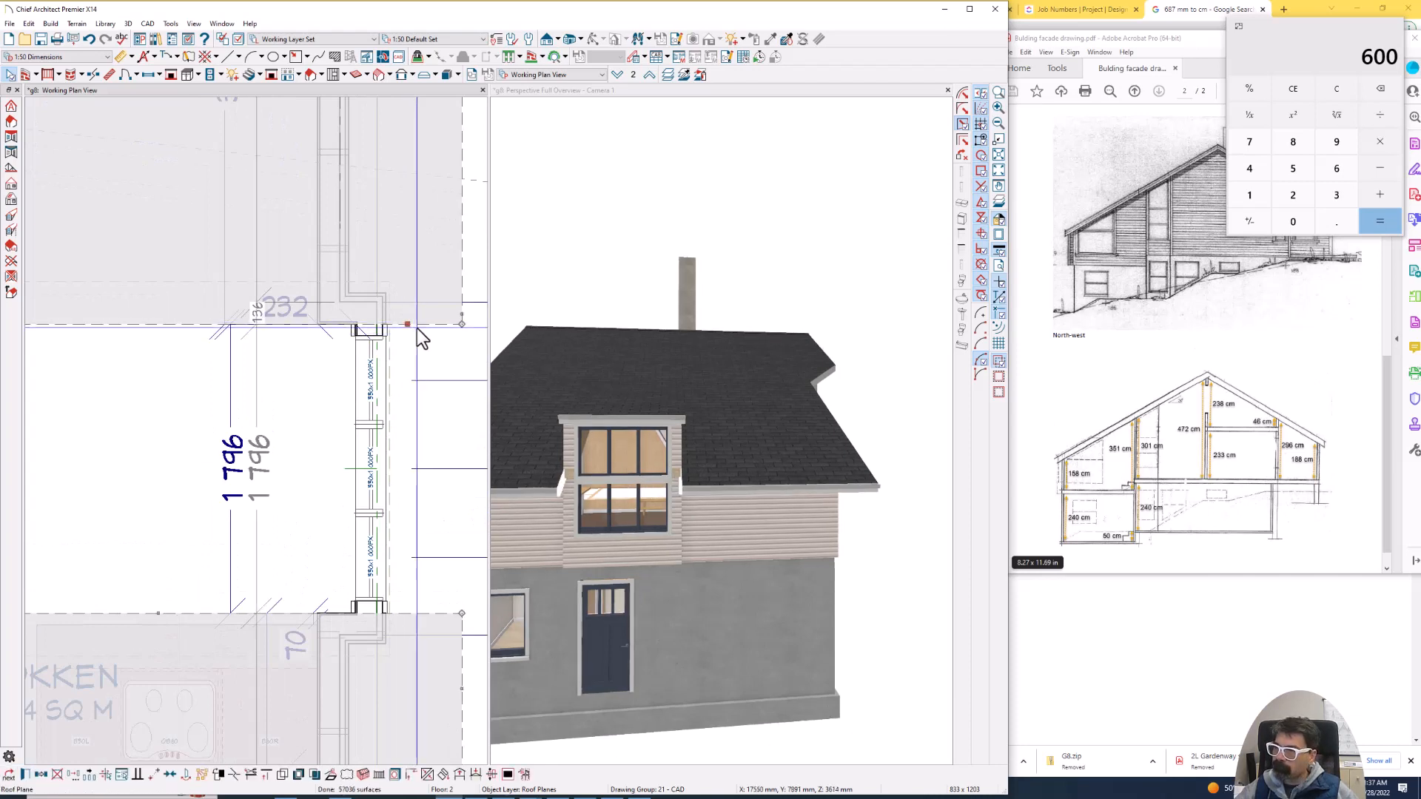
left_click(420, 325)
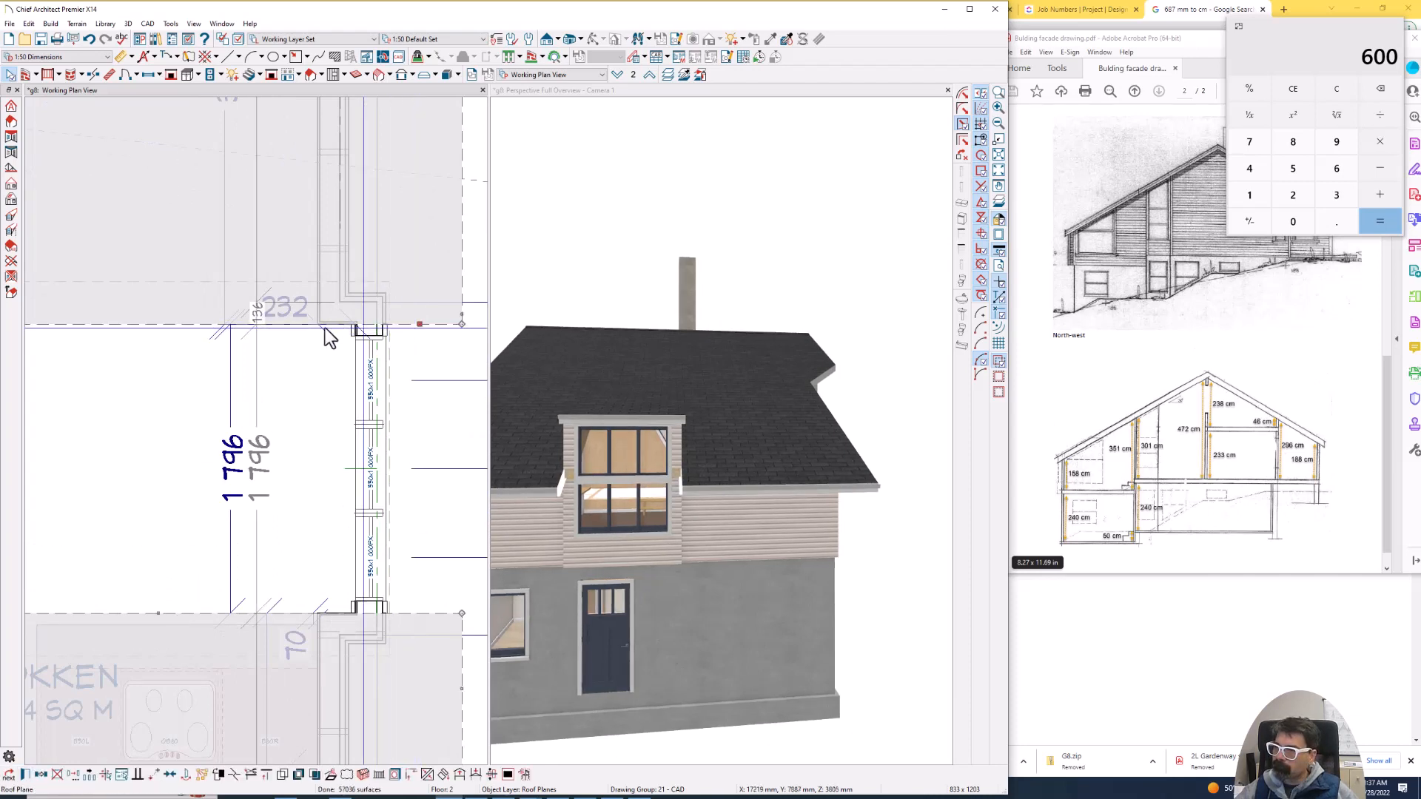
left_click(192, 323)
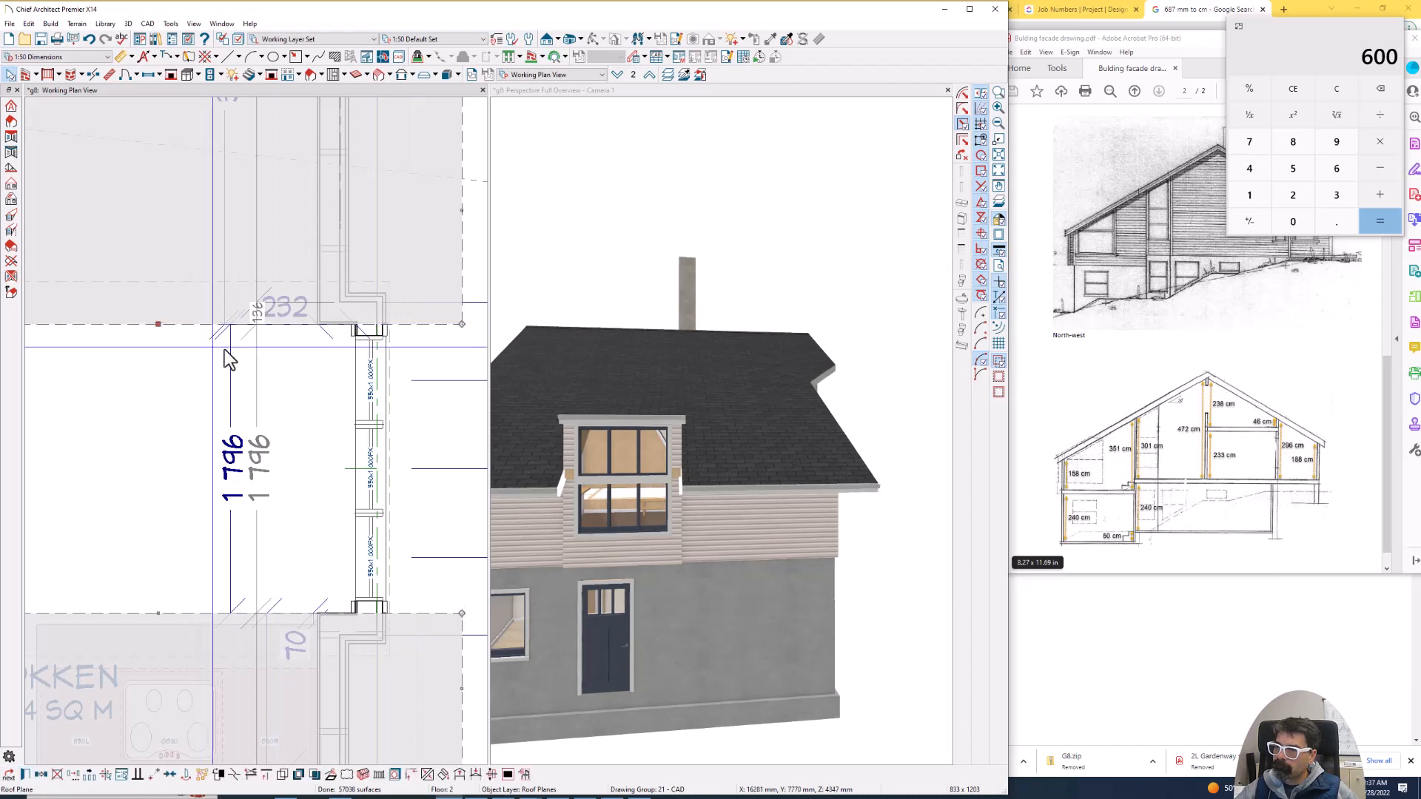
left_click(462, 284)
left_click(463, 292)
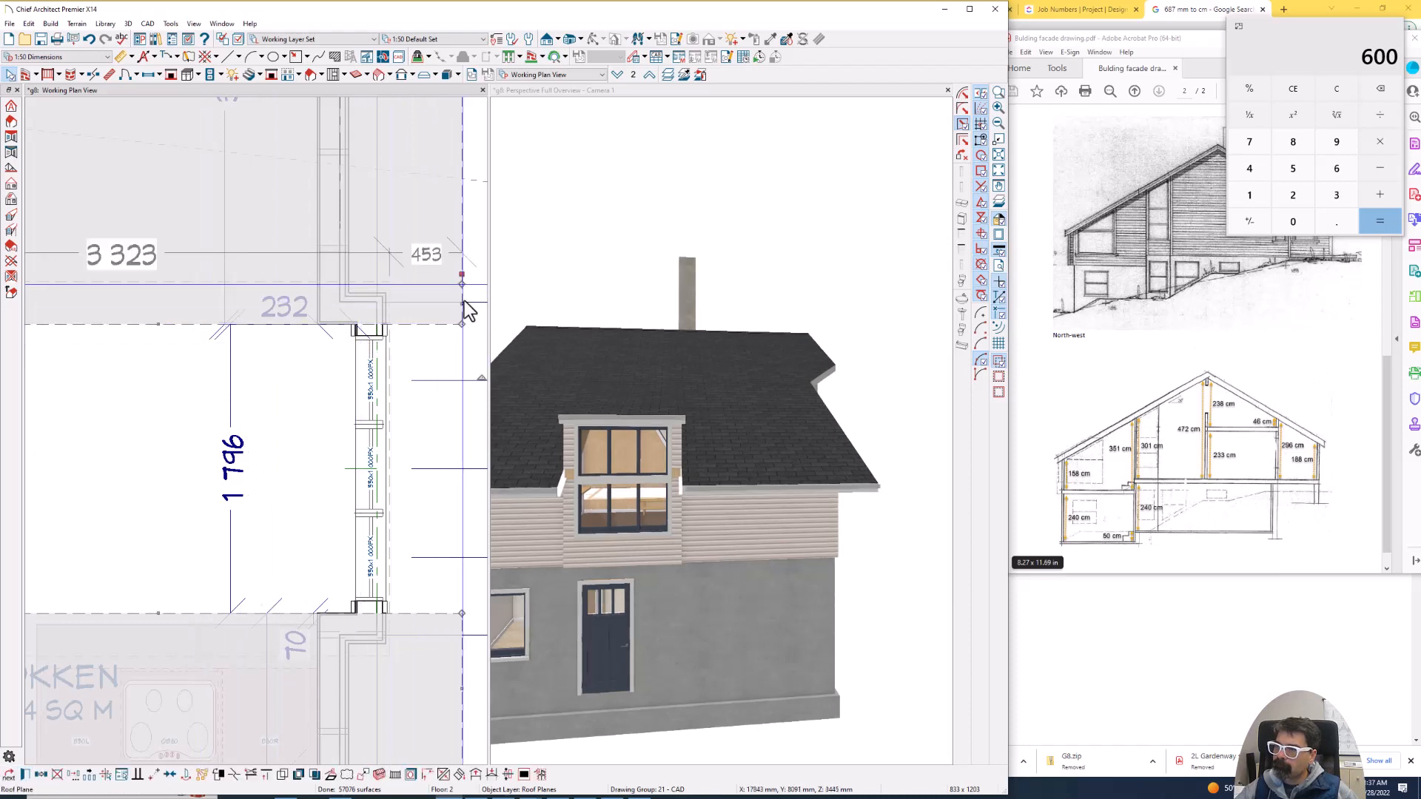
left_click_drag(331, 308, 419, 318)
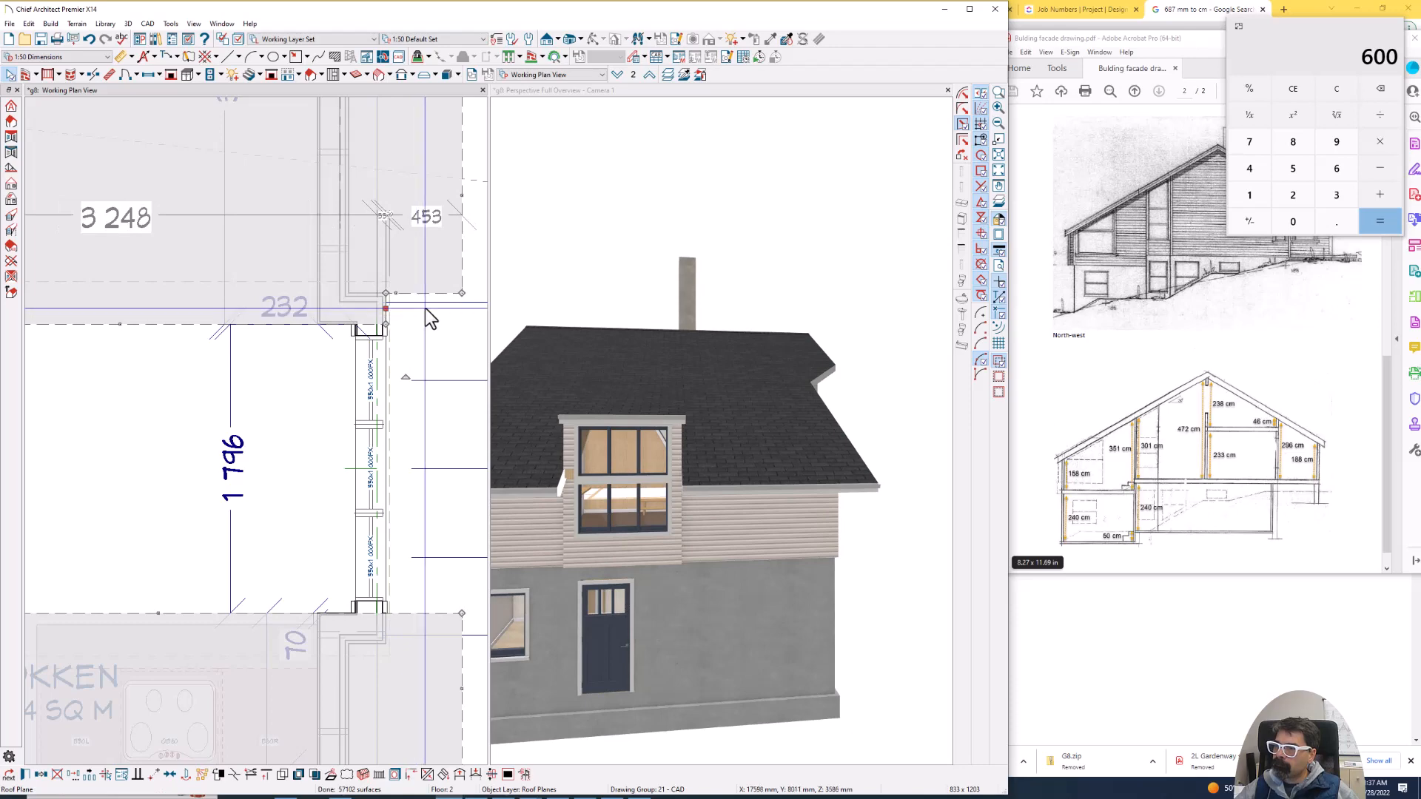
scroll(424, 308, "down", 2)
key("Escape")
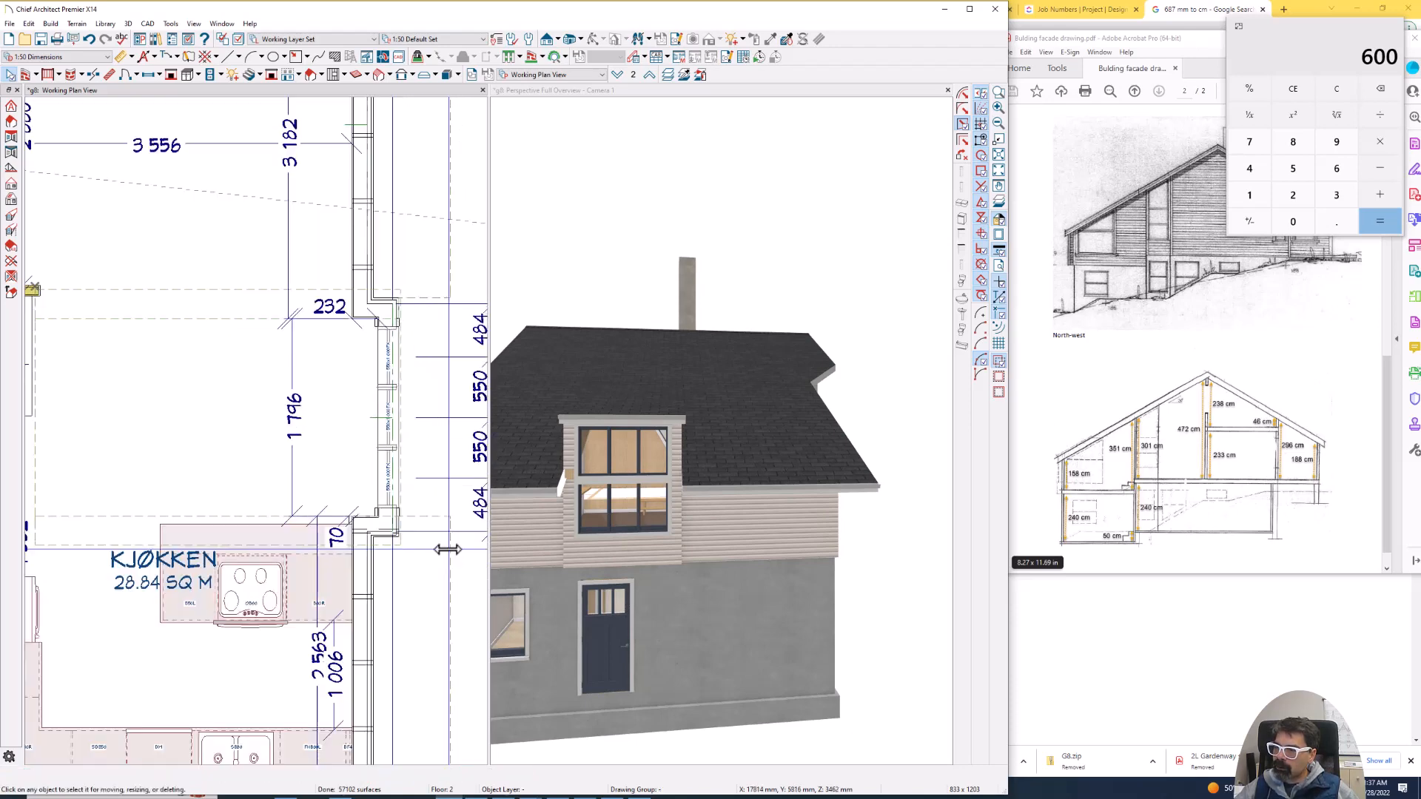
- Split the main roof plane's eave on the projection's stove side and pull the short segment back to the projection's front wall
left_click(448, 549)
key("3")
left_click(451, 550)
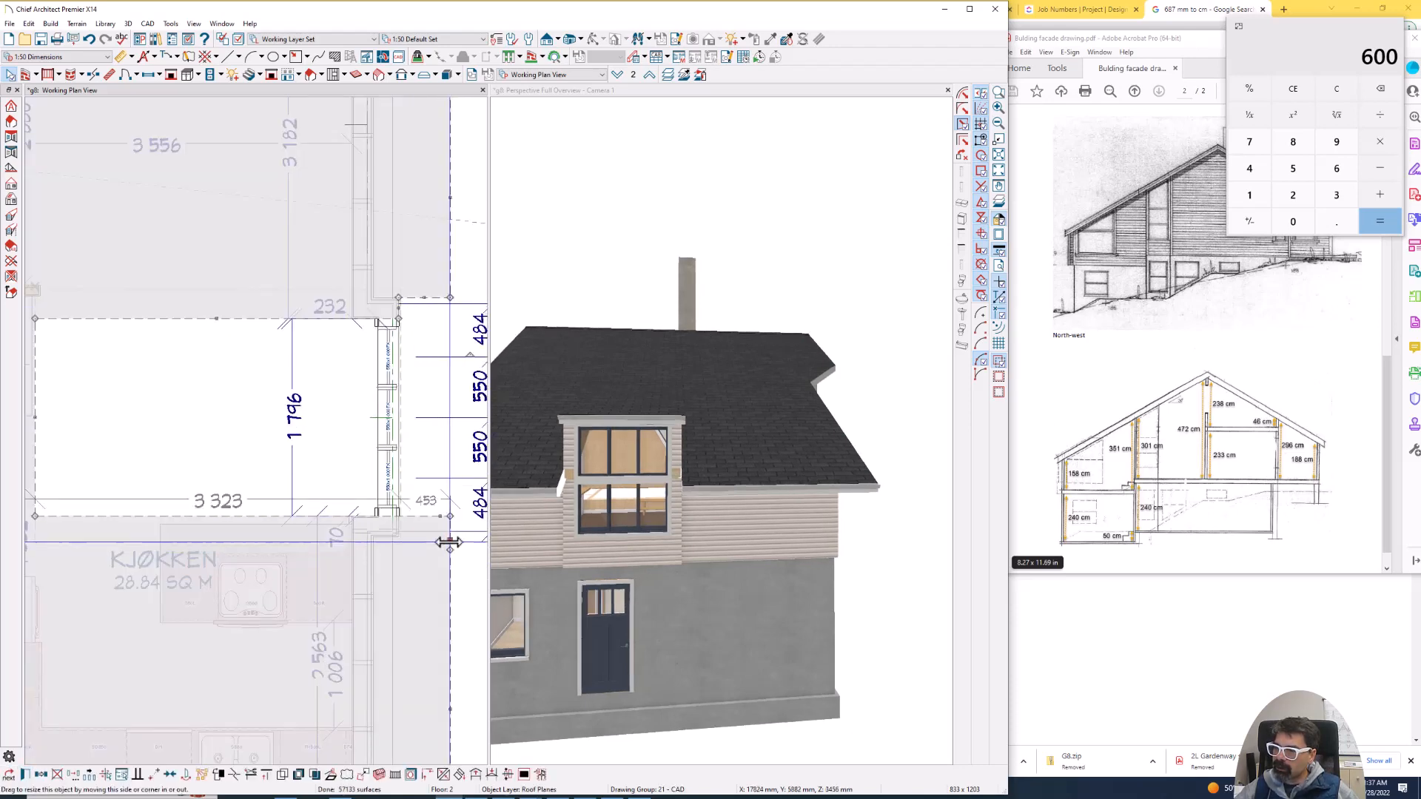
left_click_drag(449, 543, 392, 528)
scroll(402, 558, "up", 2)
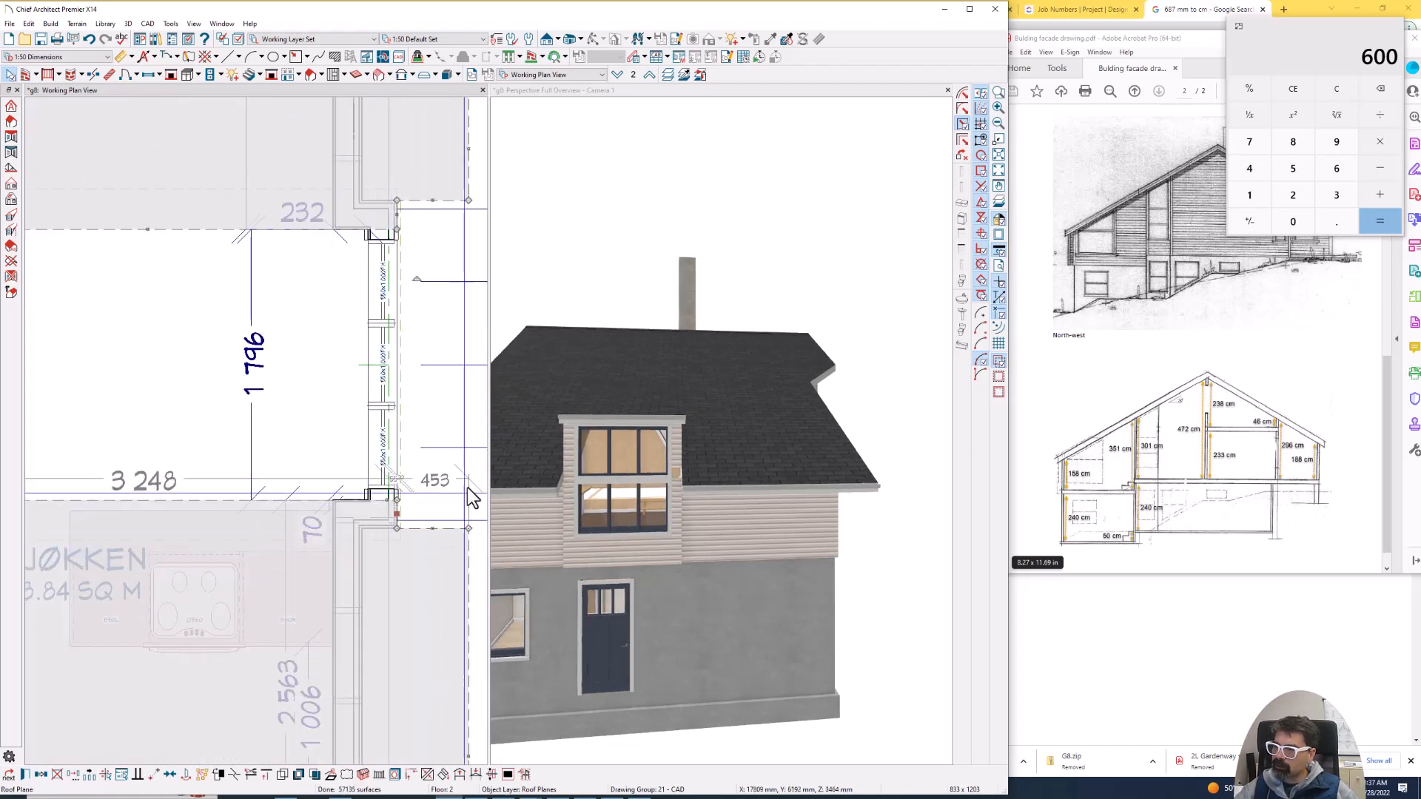
left_click(582, 227)
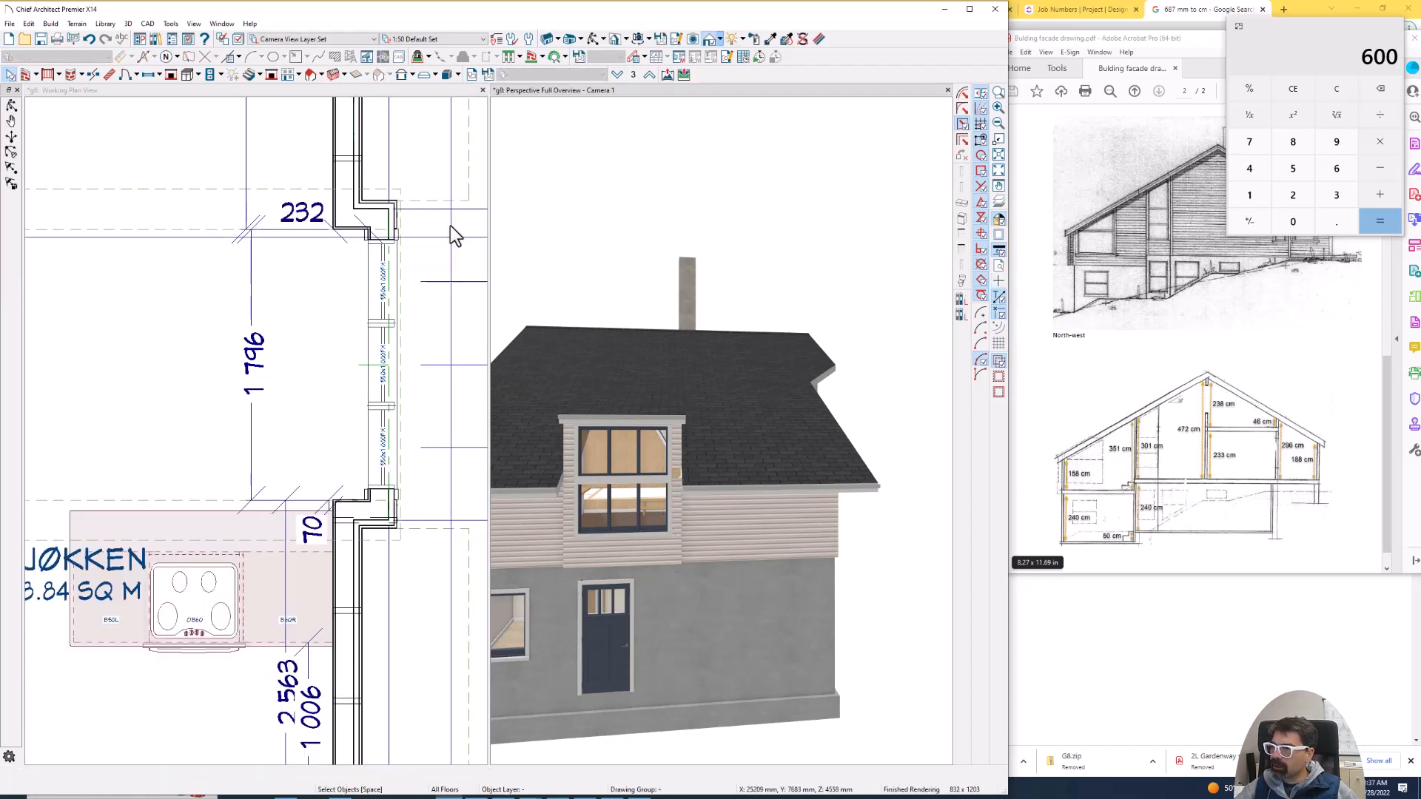
left_click(595, 41)
left_click_drag(678, 333, 656, 440)
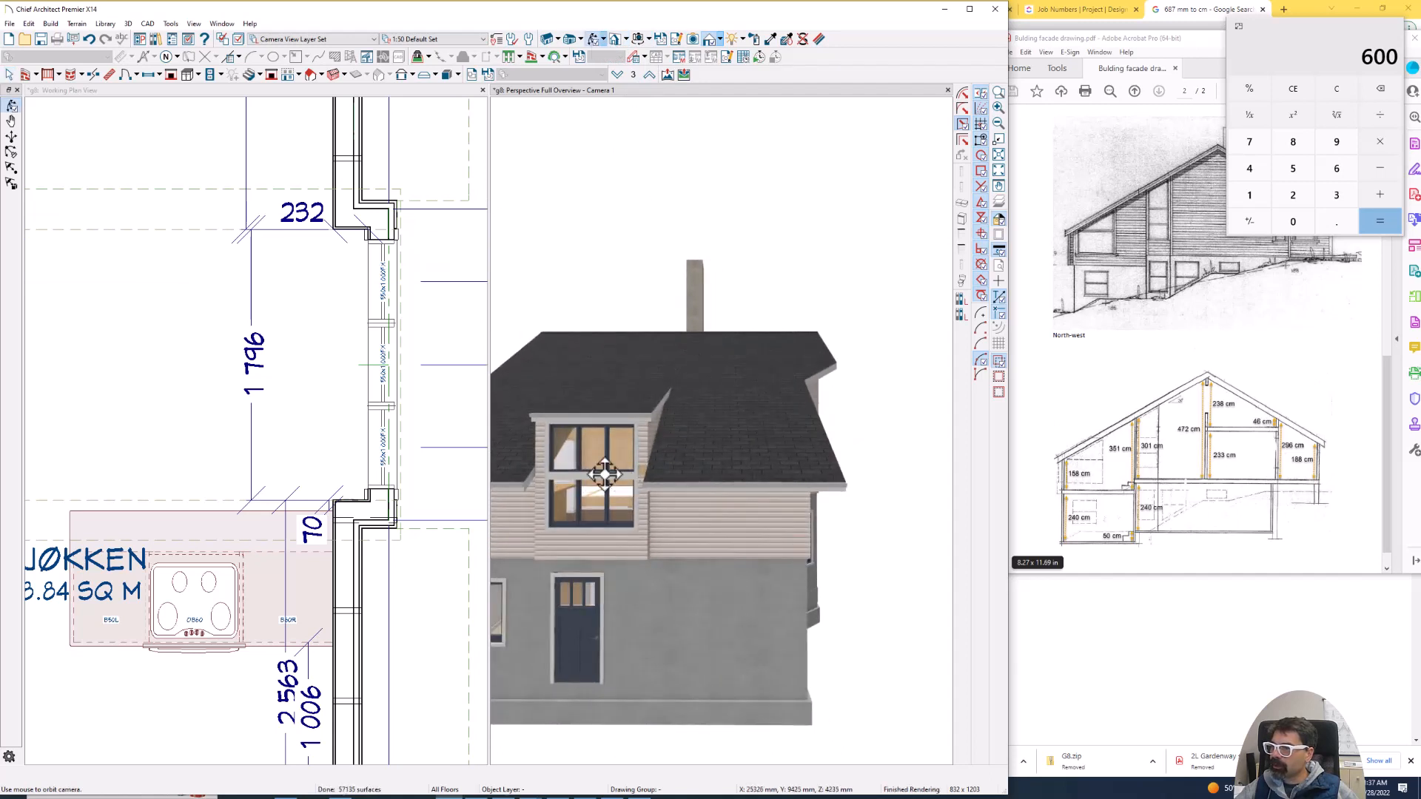
- Try to shift the main roof's short edge on one side of the projection slightly inward from the front wall face
scroll(393, 206, "up", 2)
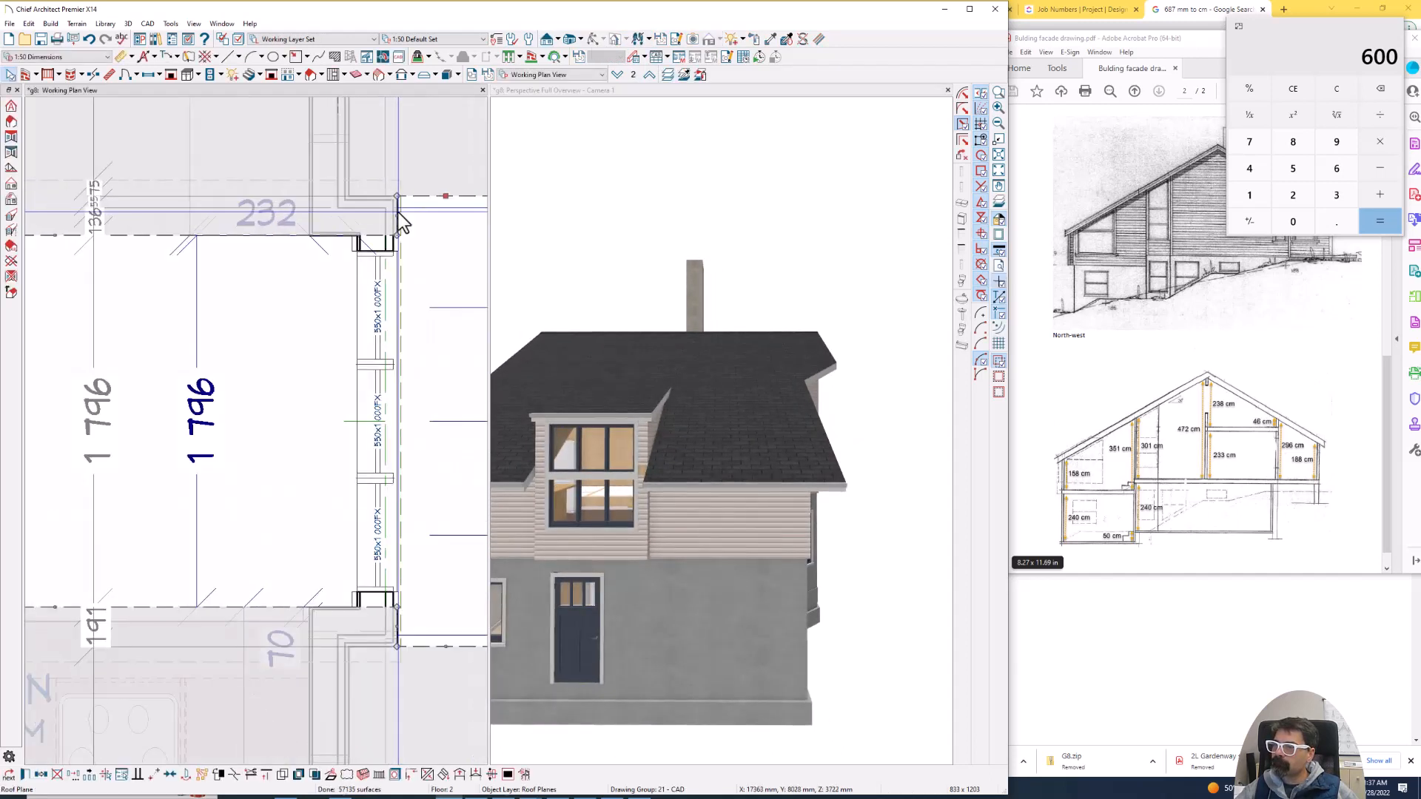
left_click_drag(400, 216, 385, 216)
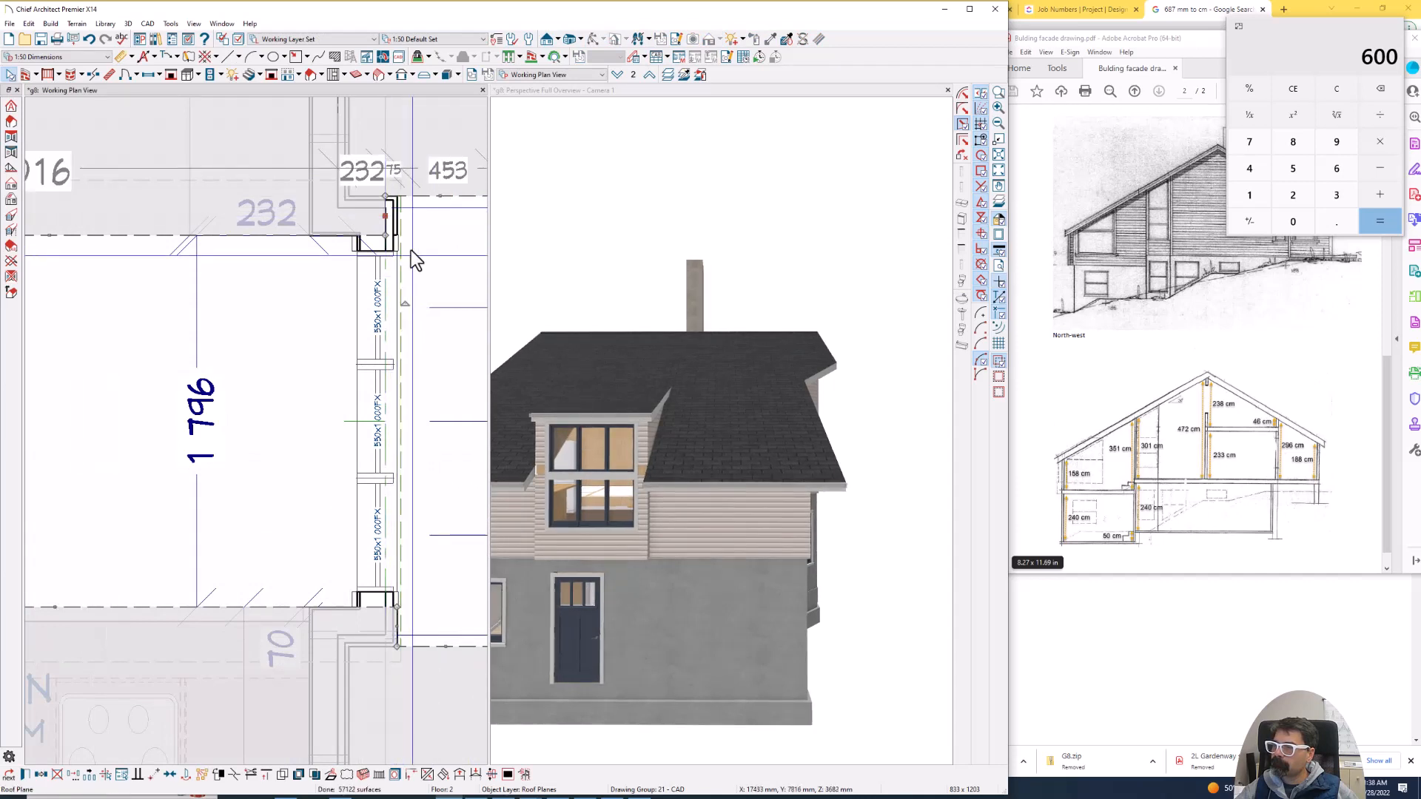
left_click_drag(384, 214, 393, 215)
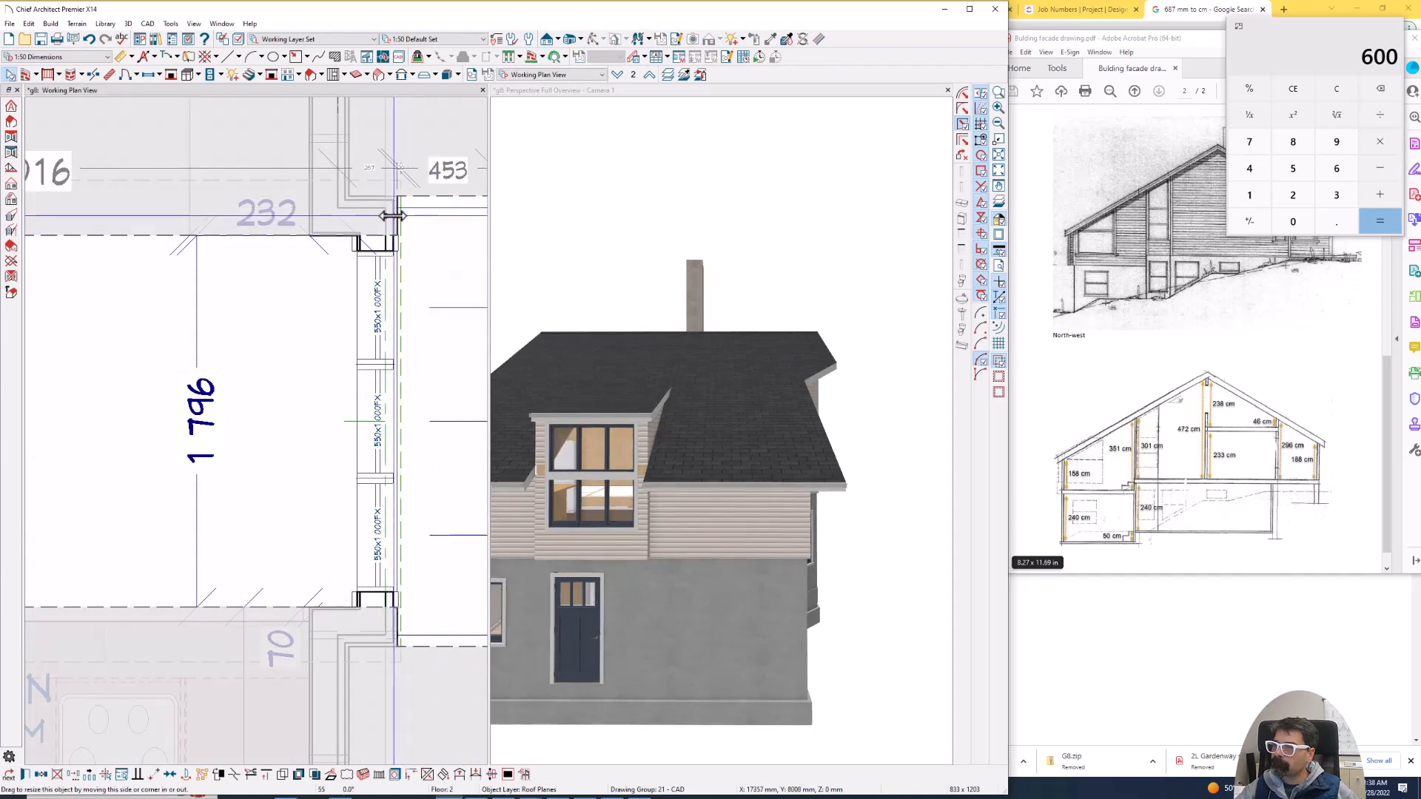
left_click_drag(404, 305, 407, 306)
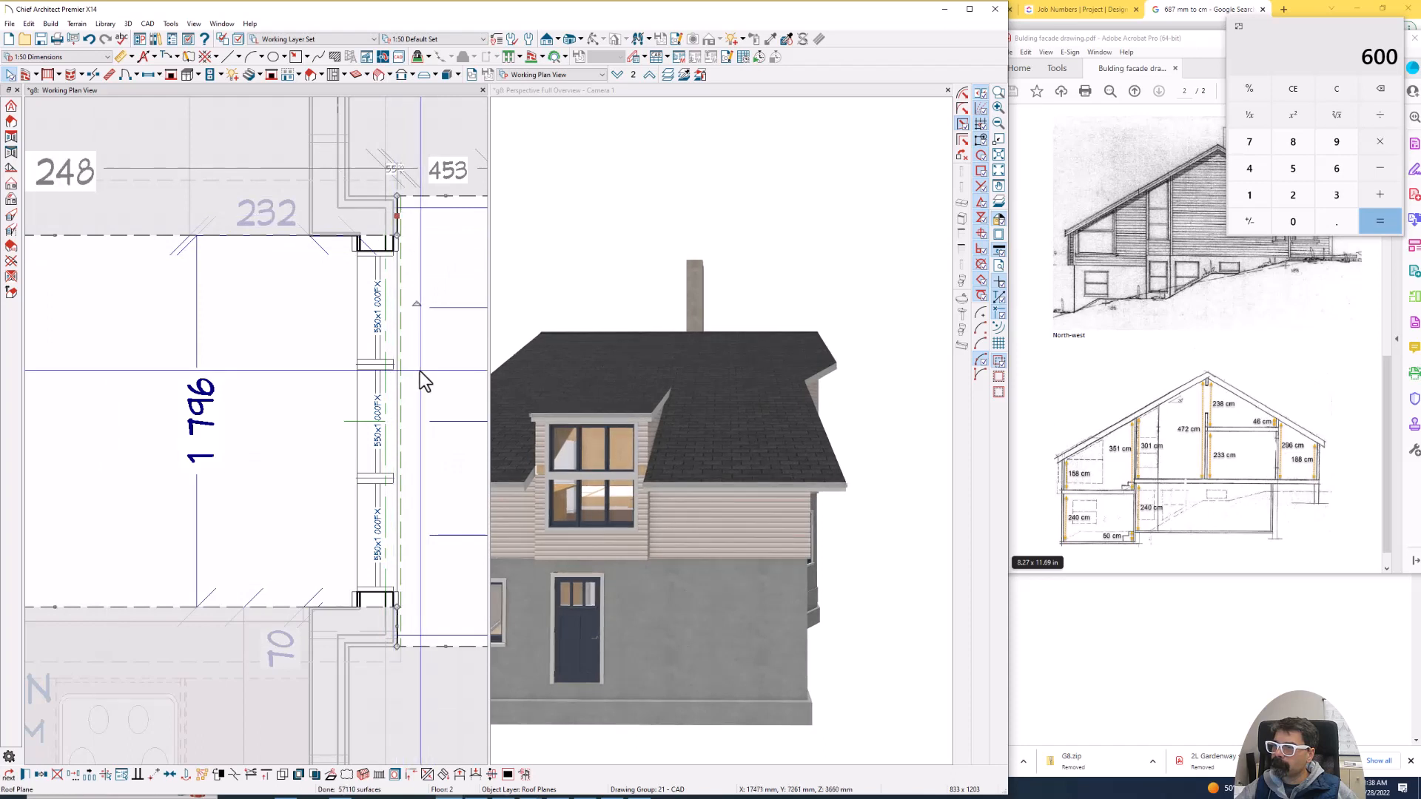
- Pull the main roof plane's short edges on both sides of the projection back to the Kjøkken's exterior wall, and check the result in 3D
left_click_drag(396, 630, 300, 619)
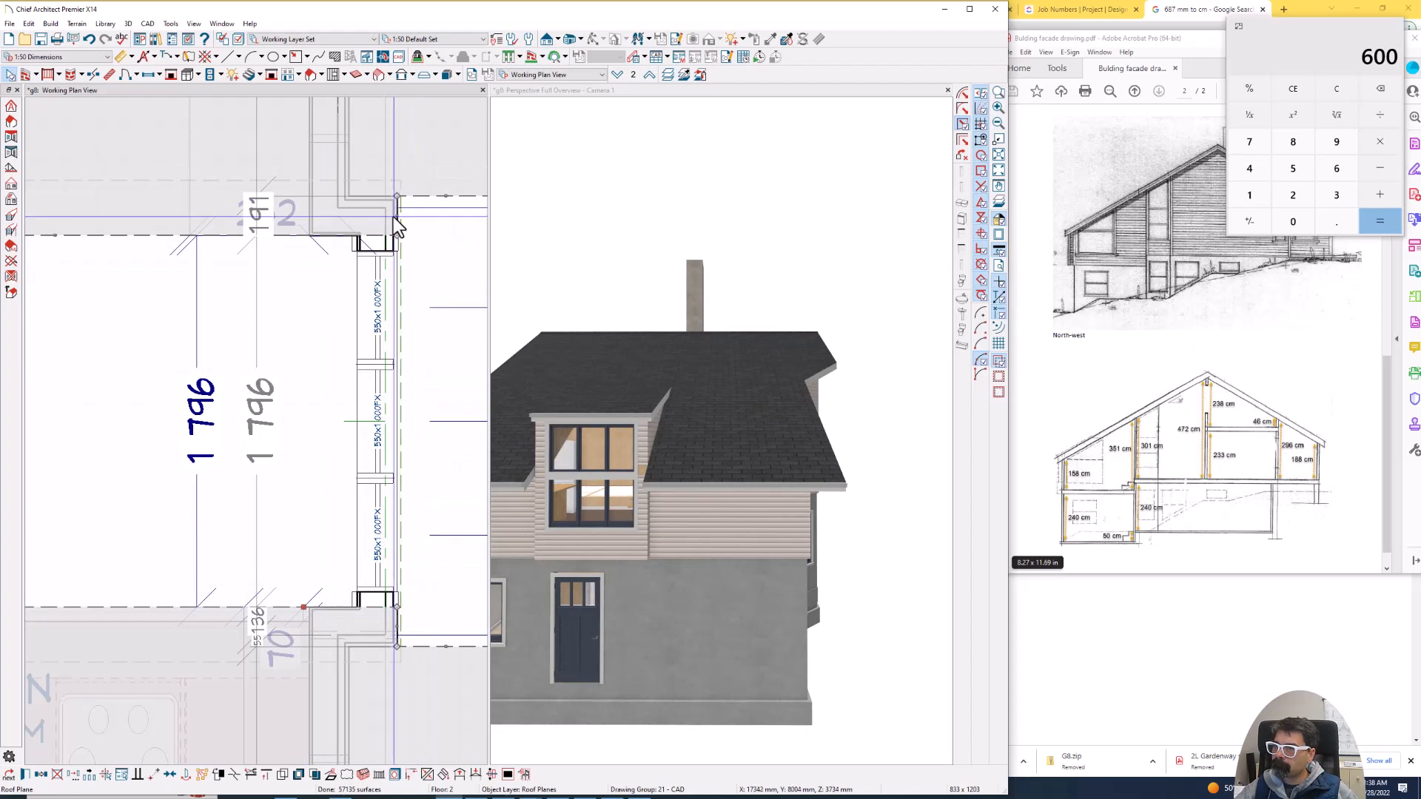
left_click_drag(397, 219, 309, 218)
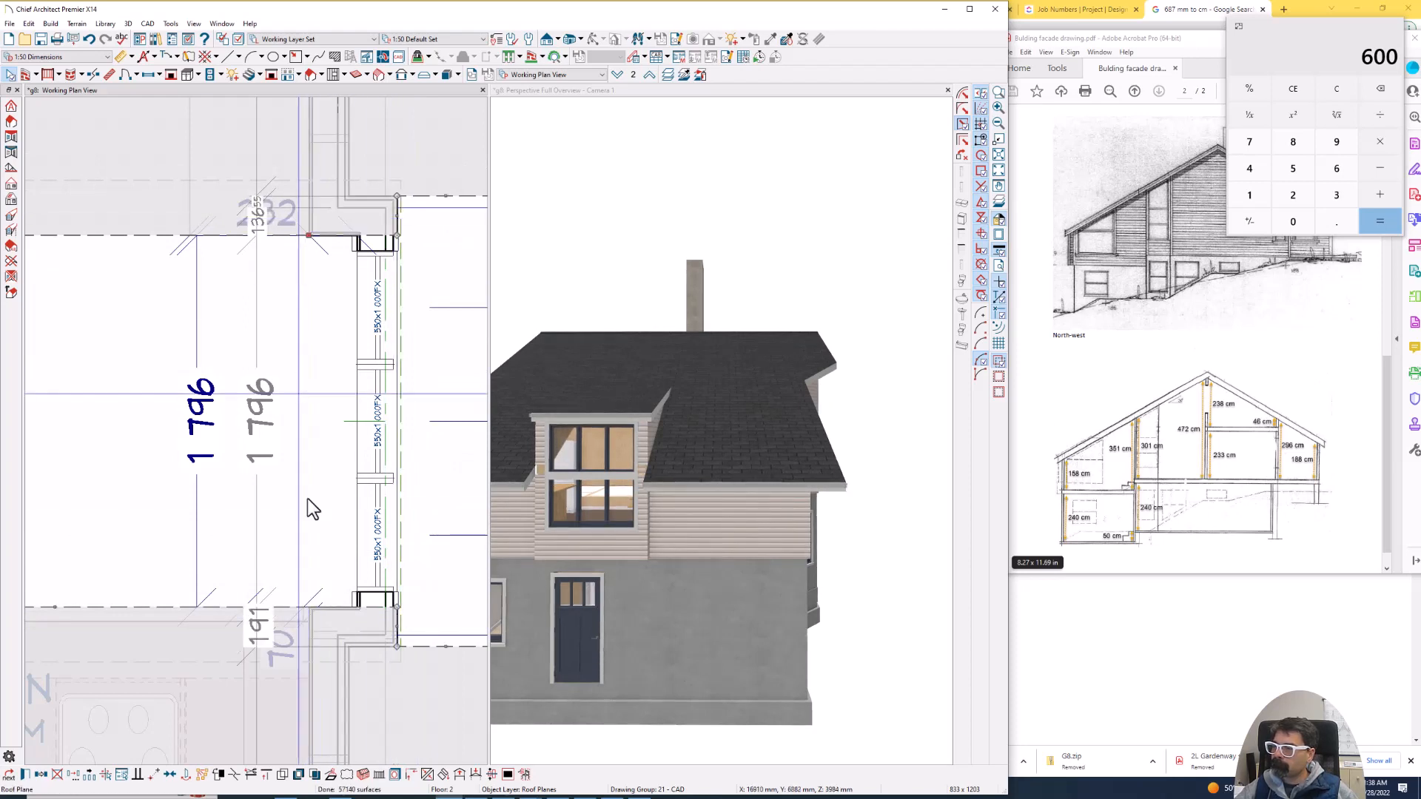
left_click(533, 493)
scroll(541, 478, "up", 5)
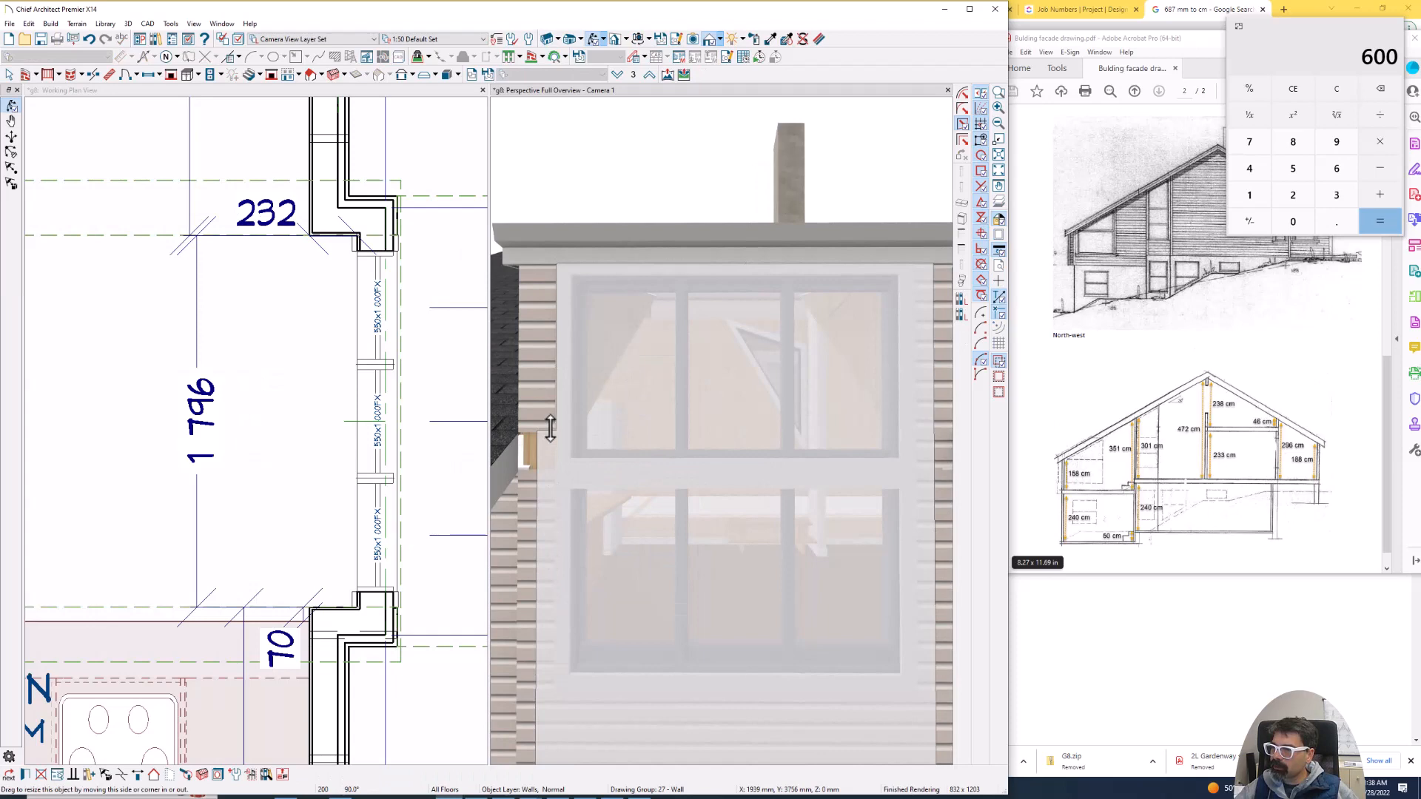
scroll(537, 445, "down", 3)
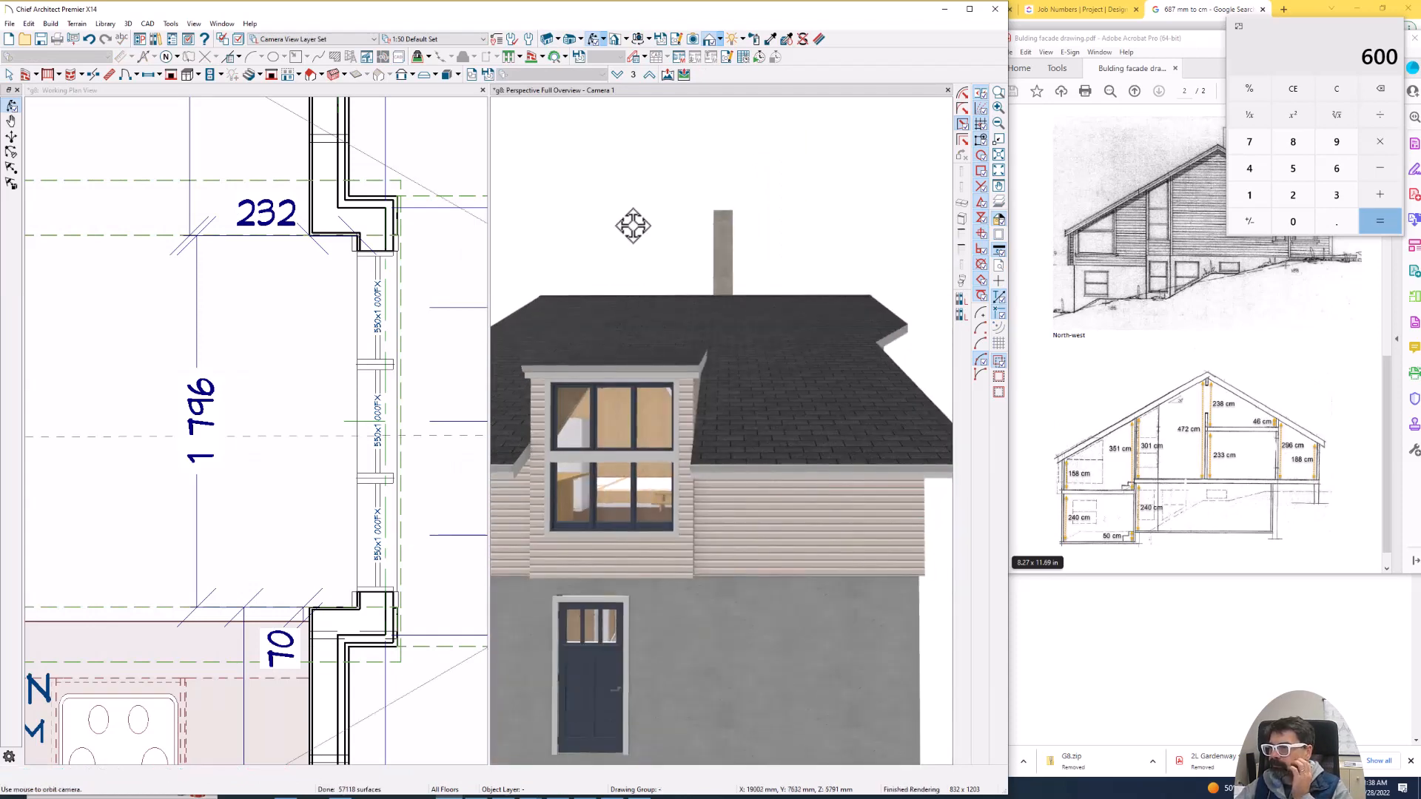
left_click_drag(633, 226, 647, 237)
scroll(372, 298, "down", 2)
scroll(373, 299, "down", 4)
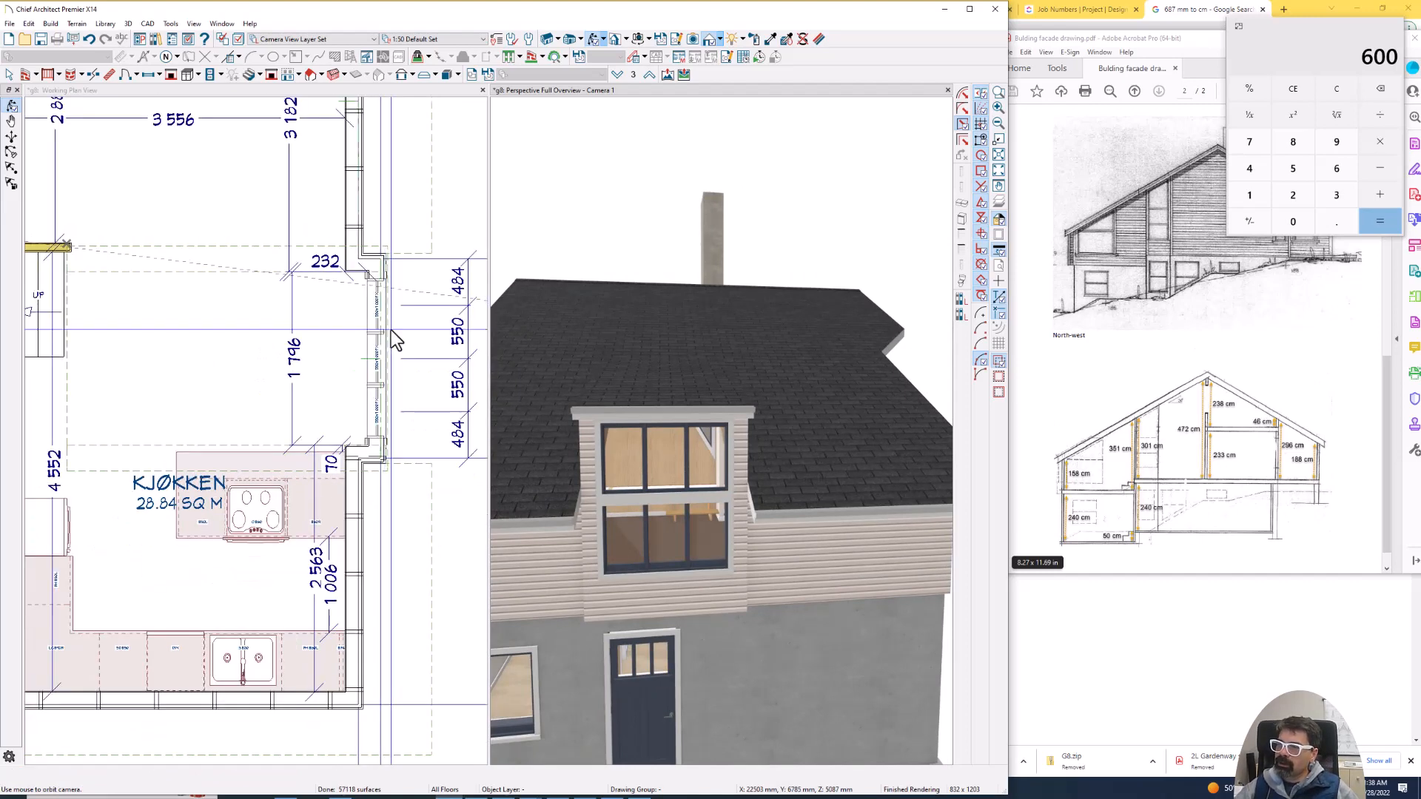
- Check the gutter setting for the side edge of the projection's roof plane
left_click(385, 323)
left_click(308, 247)
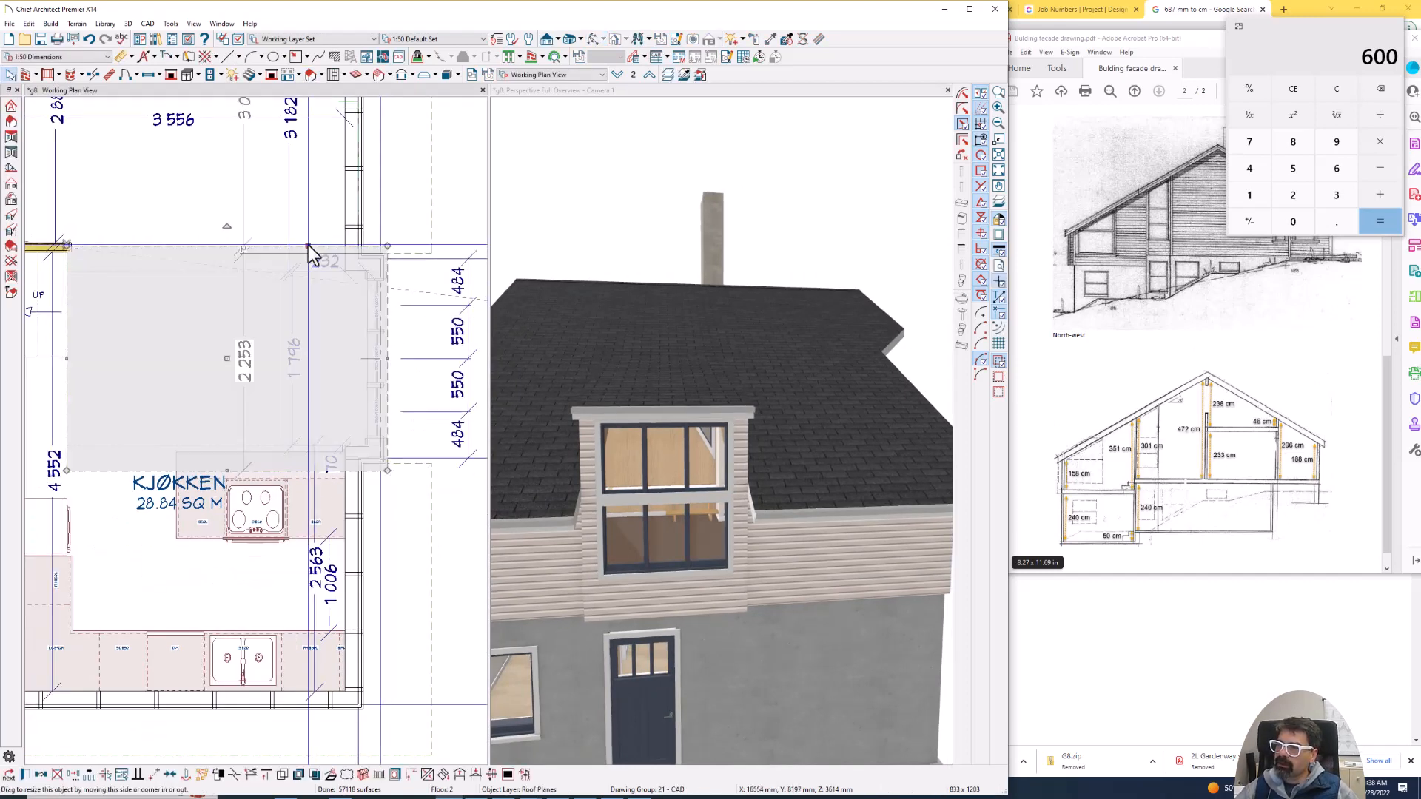
double_click(323, 281)
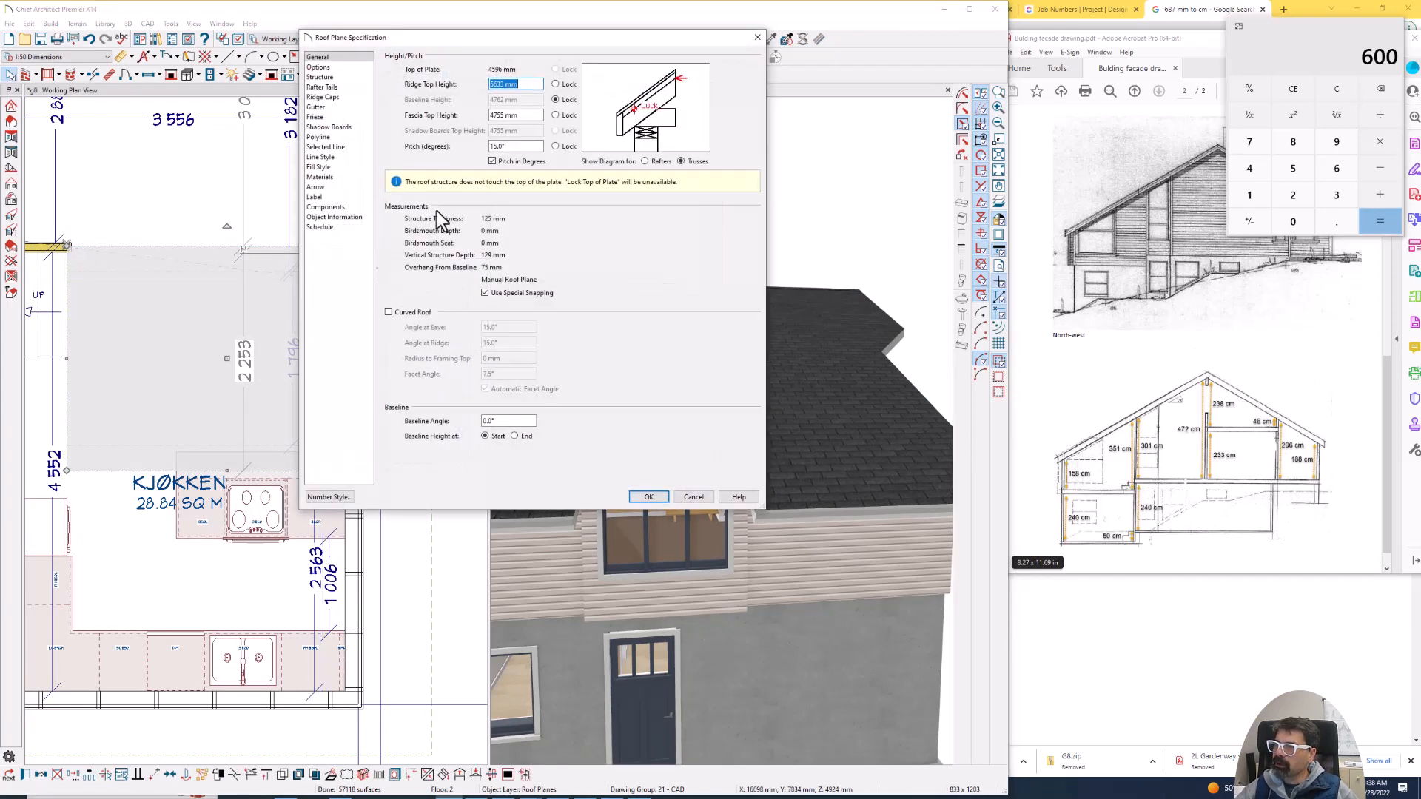
left_click(318, 107)
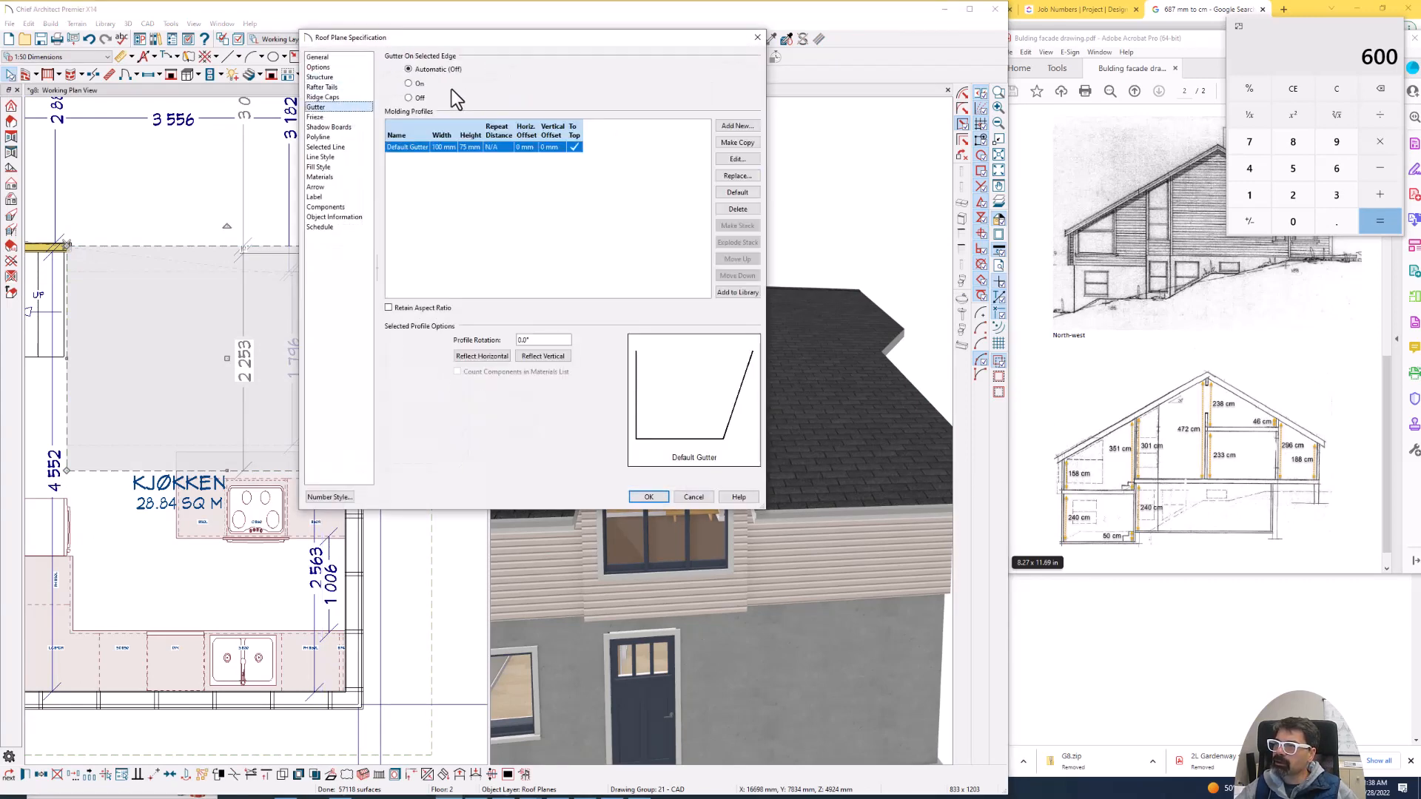
key("Return")
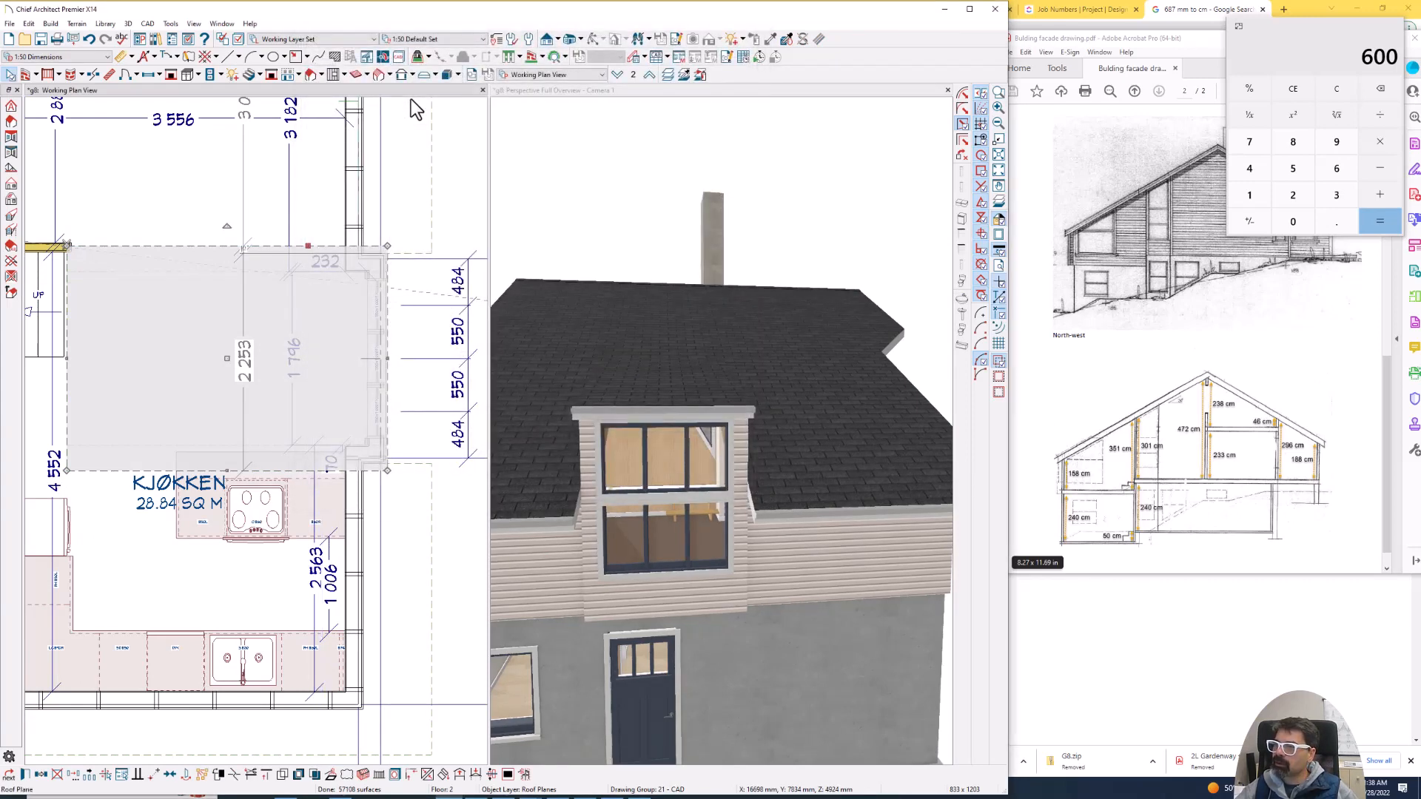
- Turn off the gutter on the front eave edge of the projection's roof plane
double_click(397, 371)
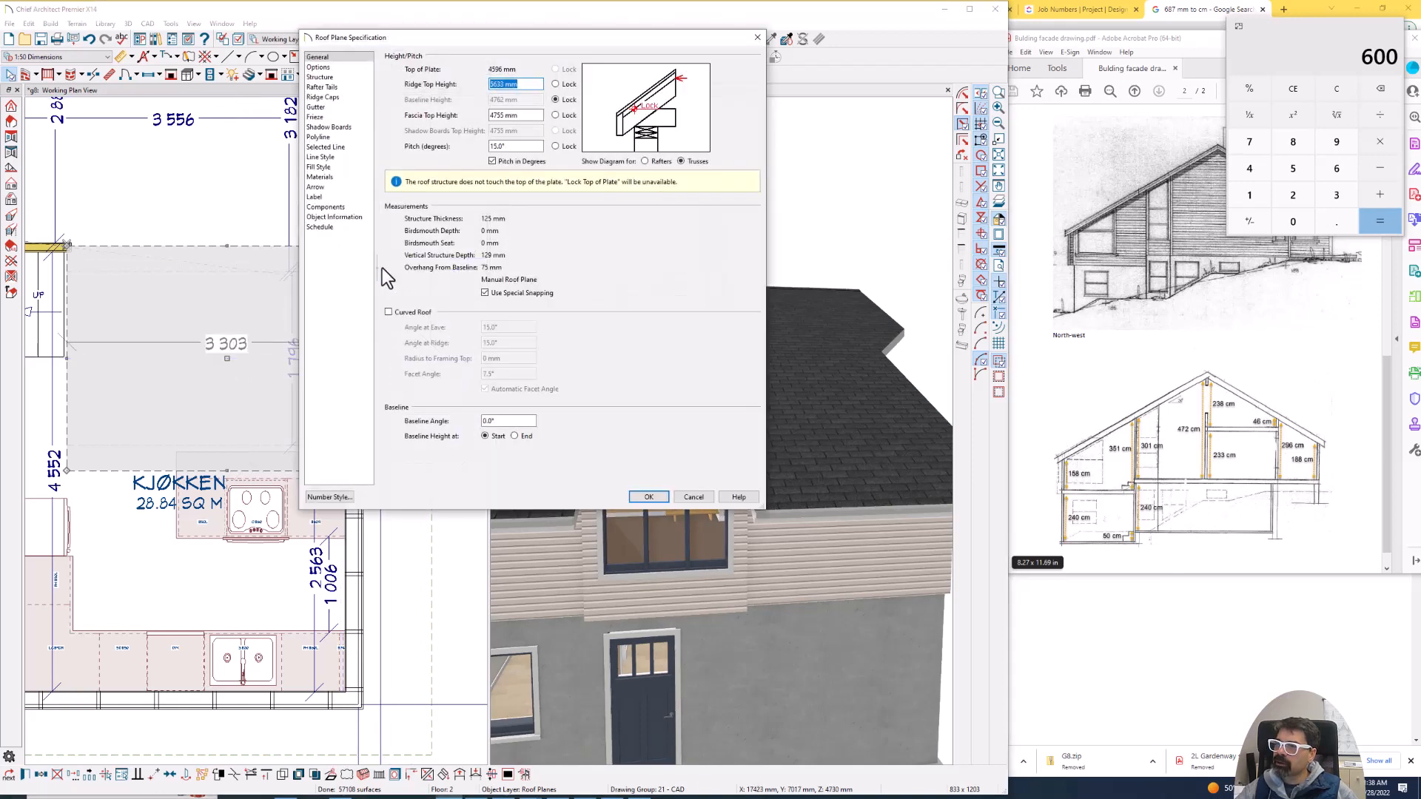
key("Escape")
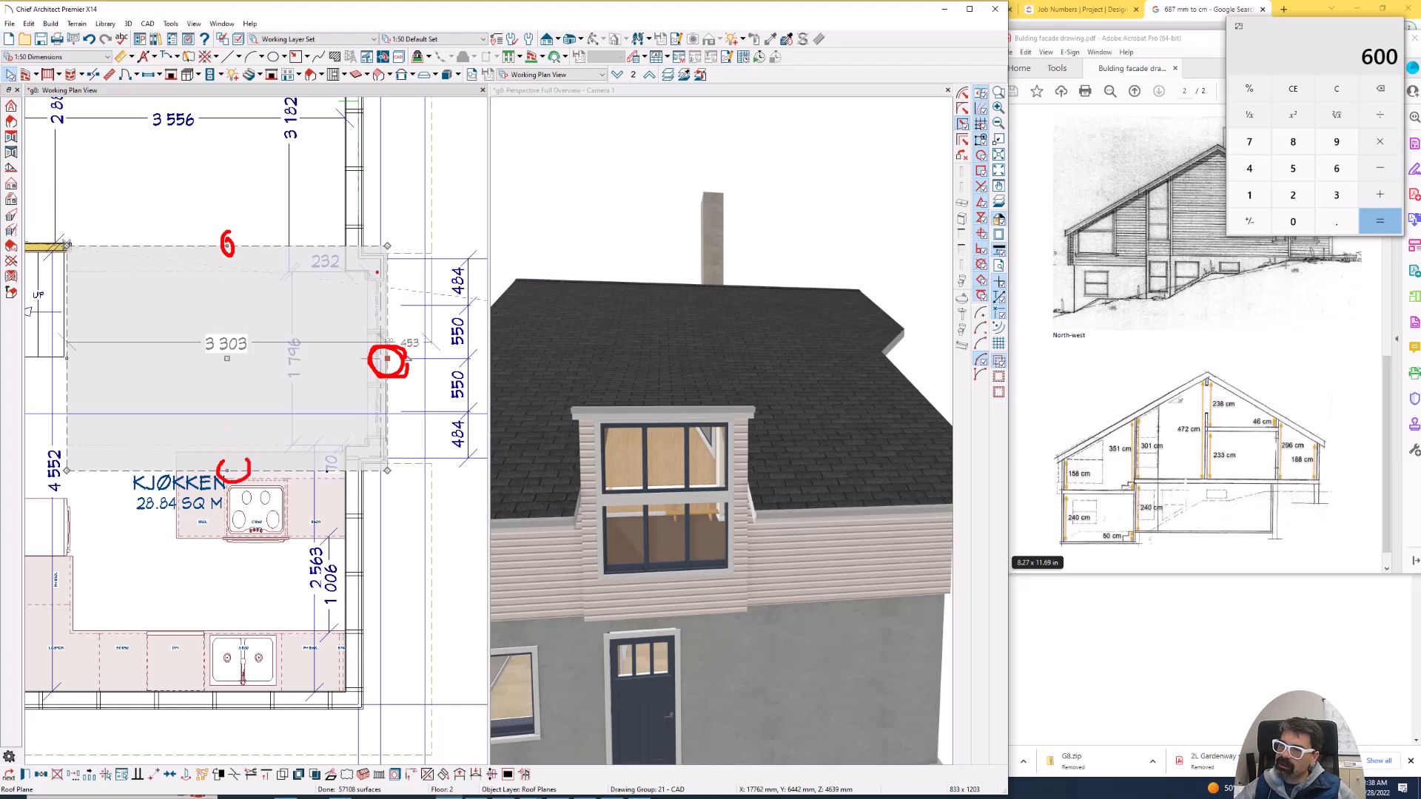
left_click_drag(385, 259, 381, 468)
key("Escape")
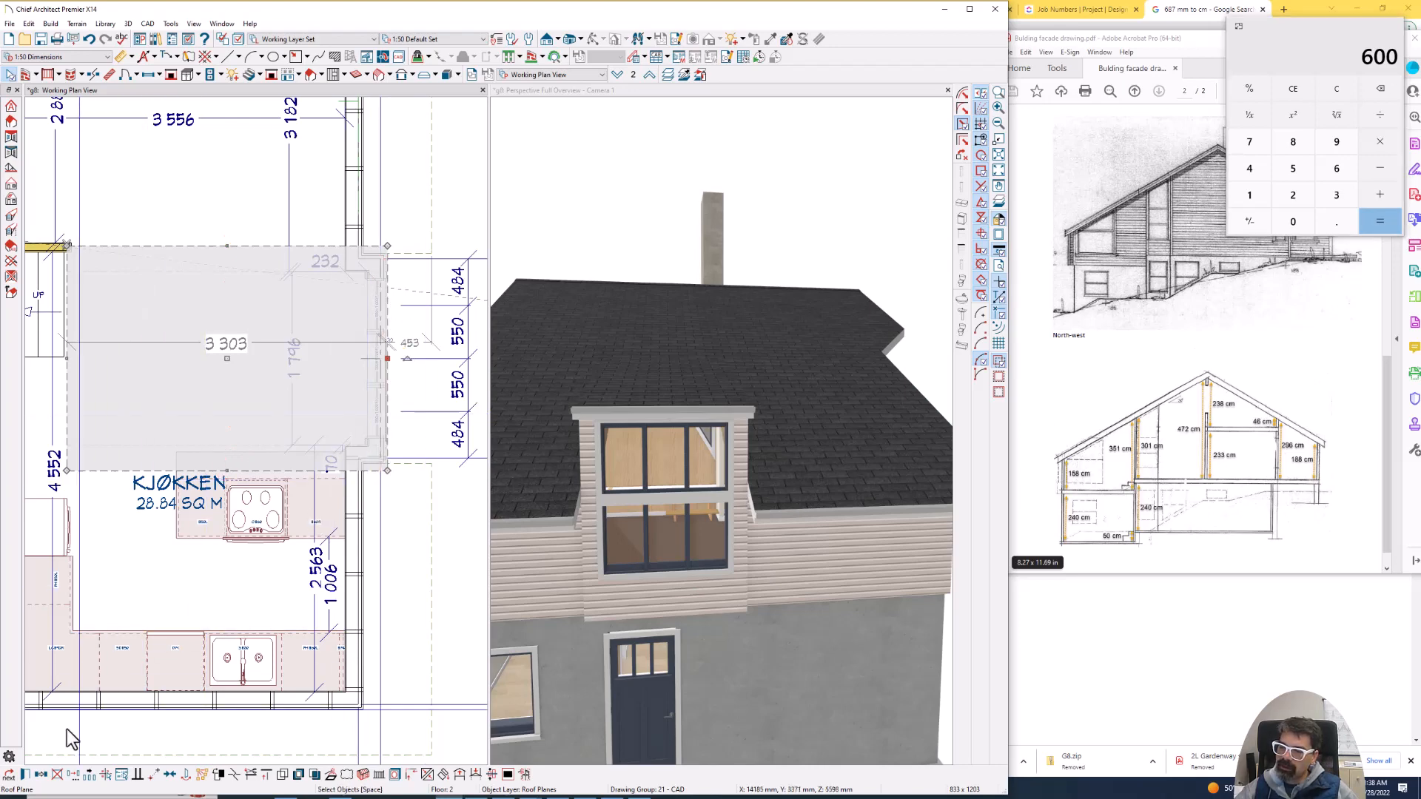
double_click(325, 349)
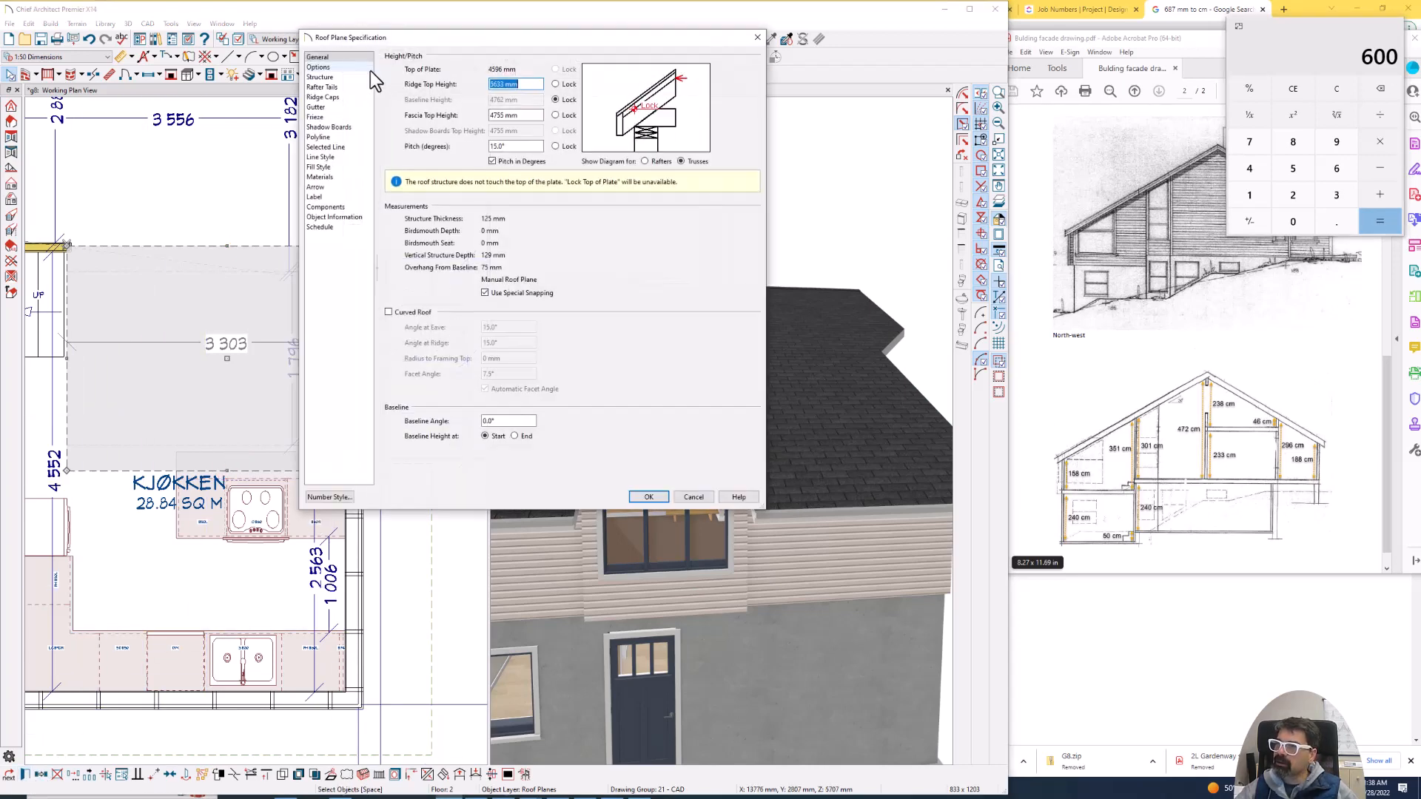
left_click(341, 105)
left_click(420, 98)
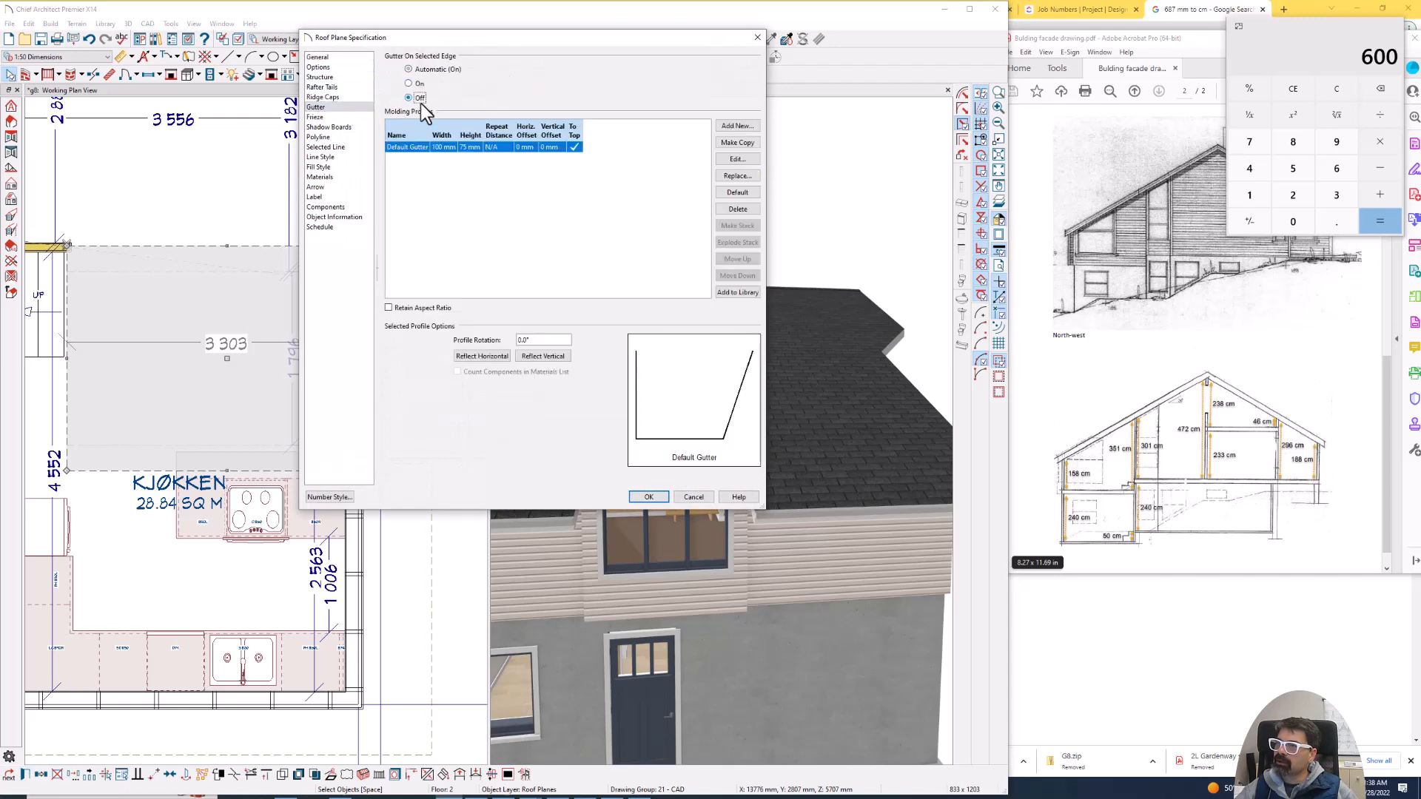
key("Return")
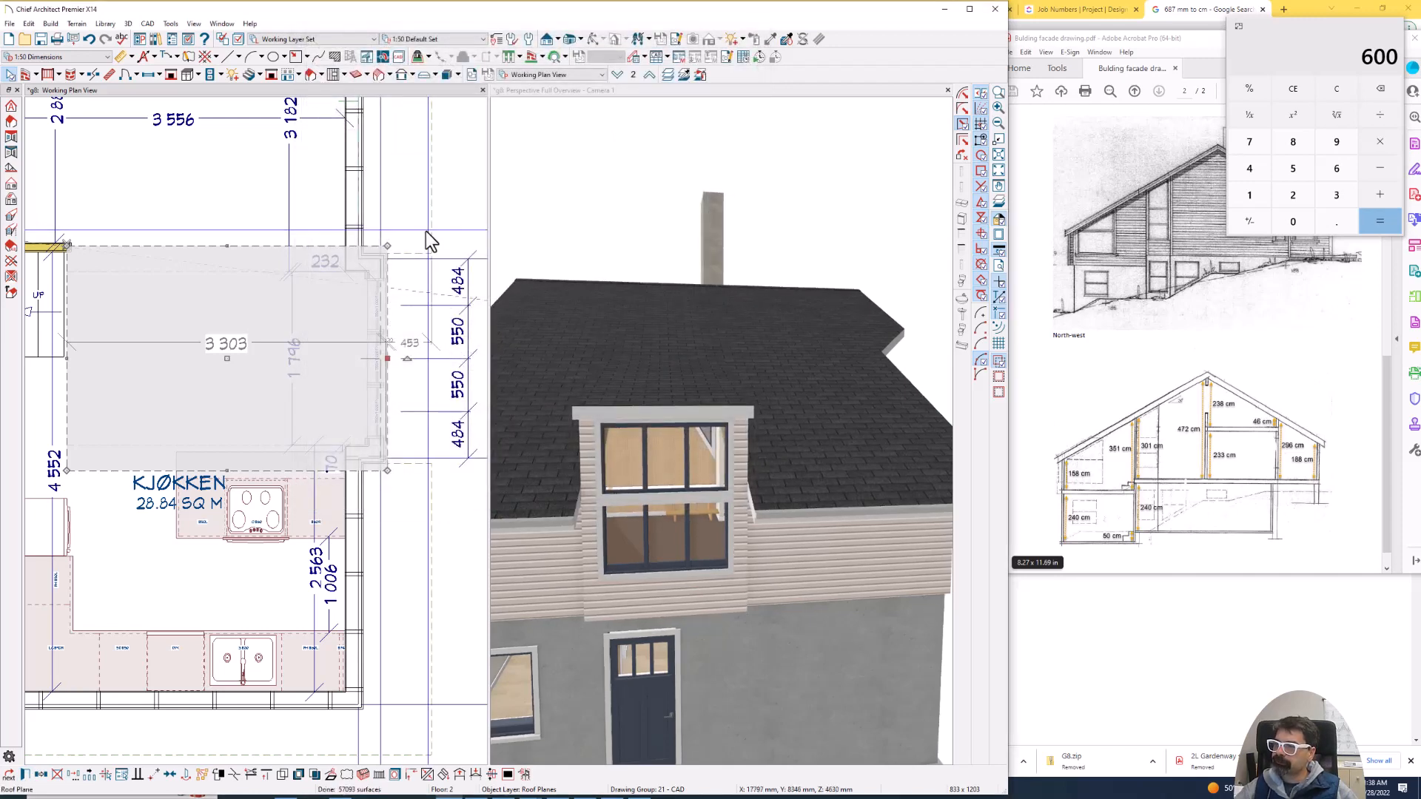
- Check the width of the end window in the projection's front wall in its specification
left_click(420, 195)
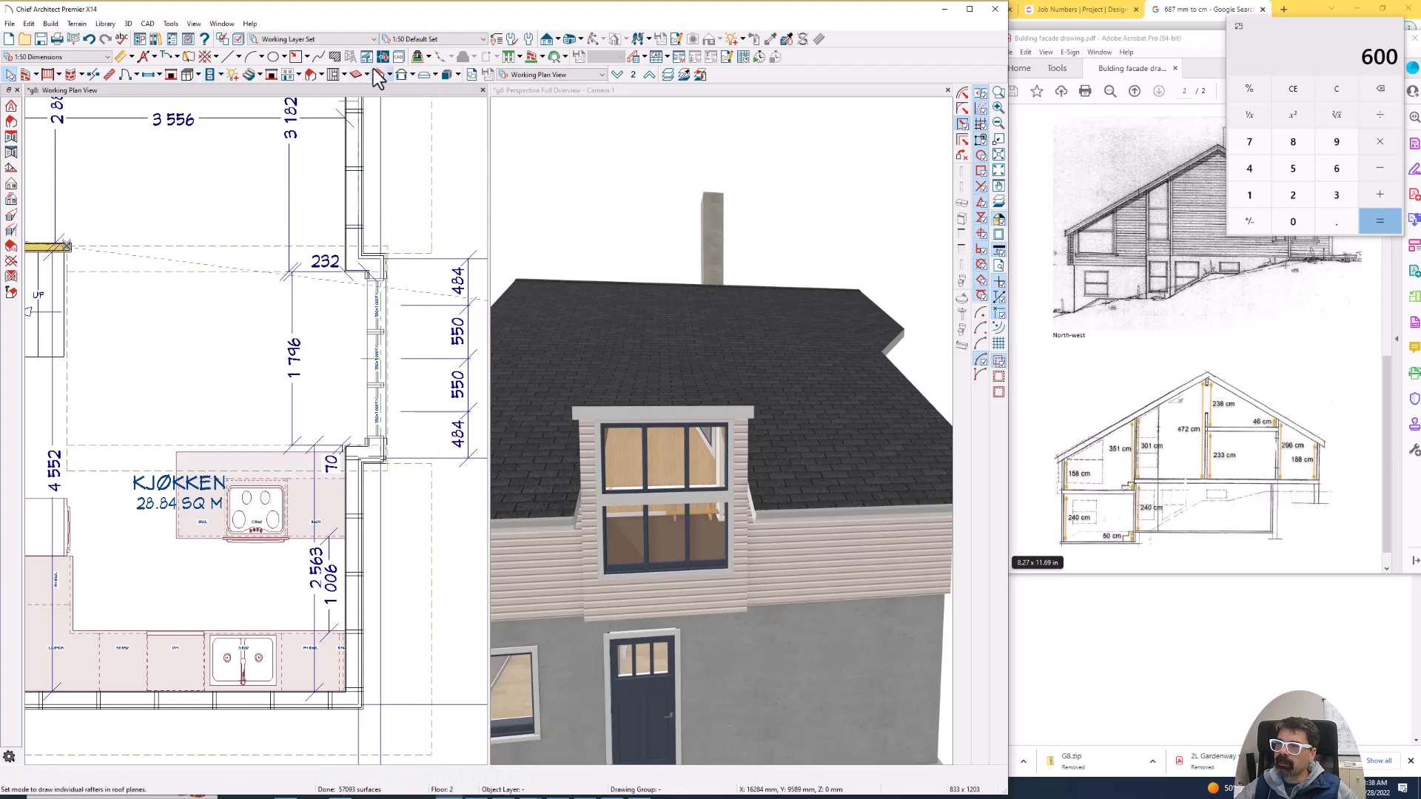
left_click(374, 307)
double_click(374, 307)
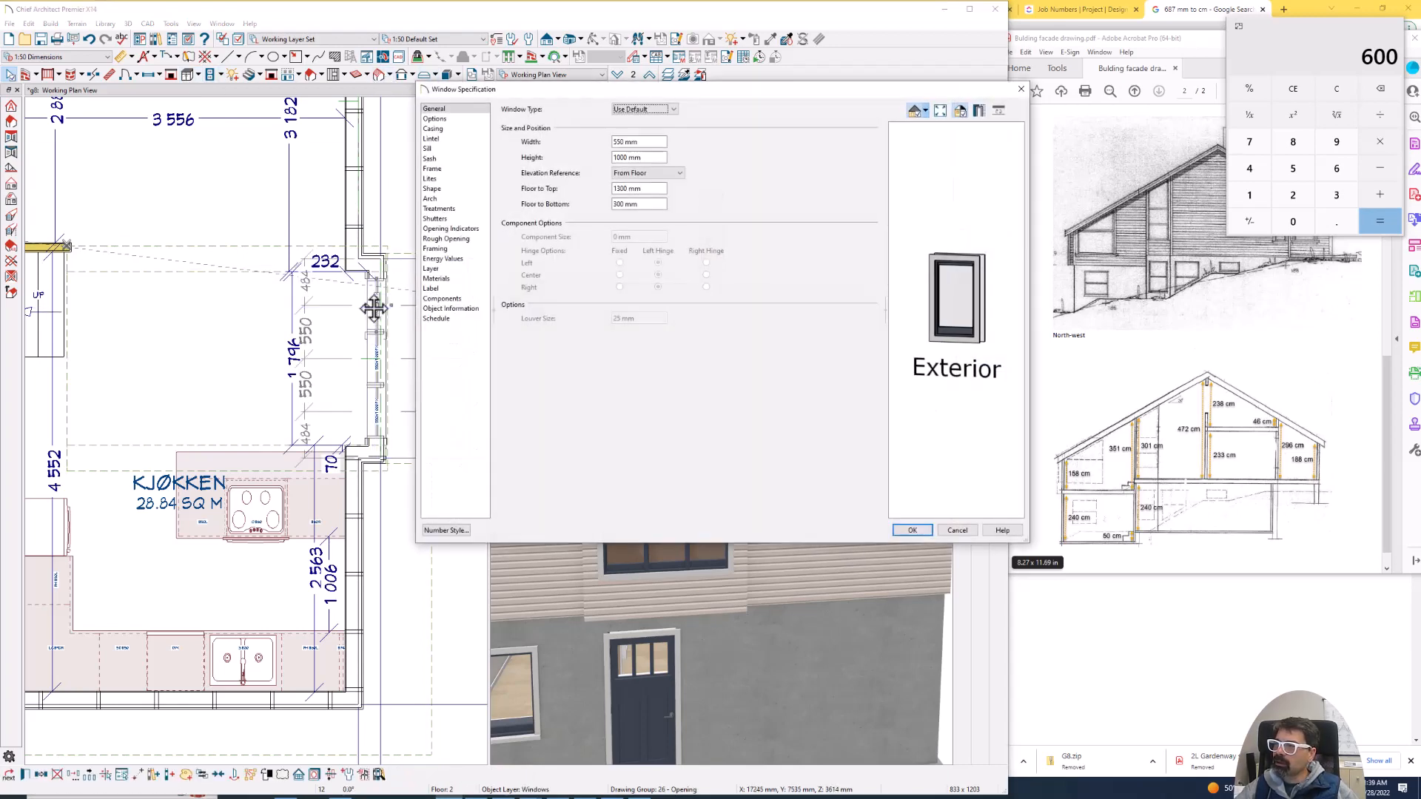
key("Escape")
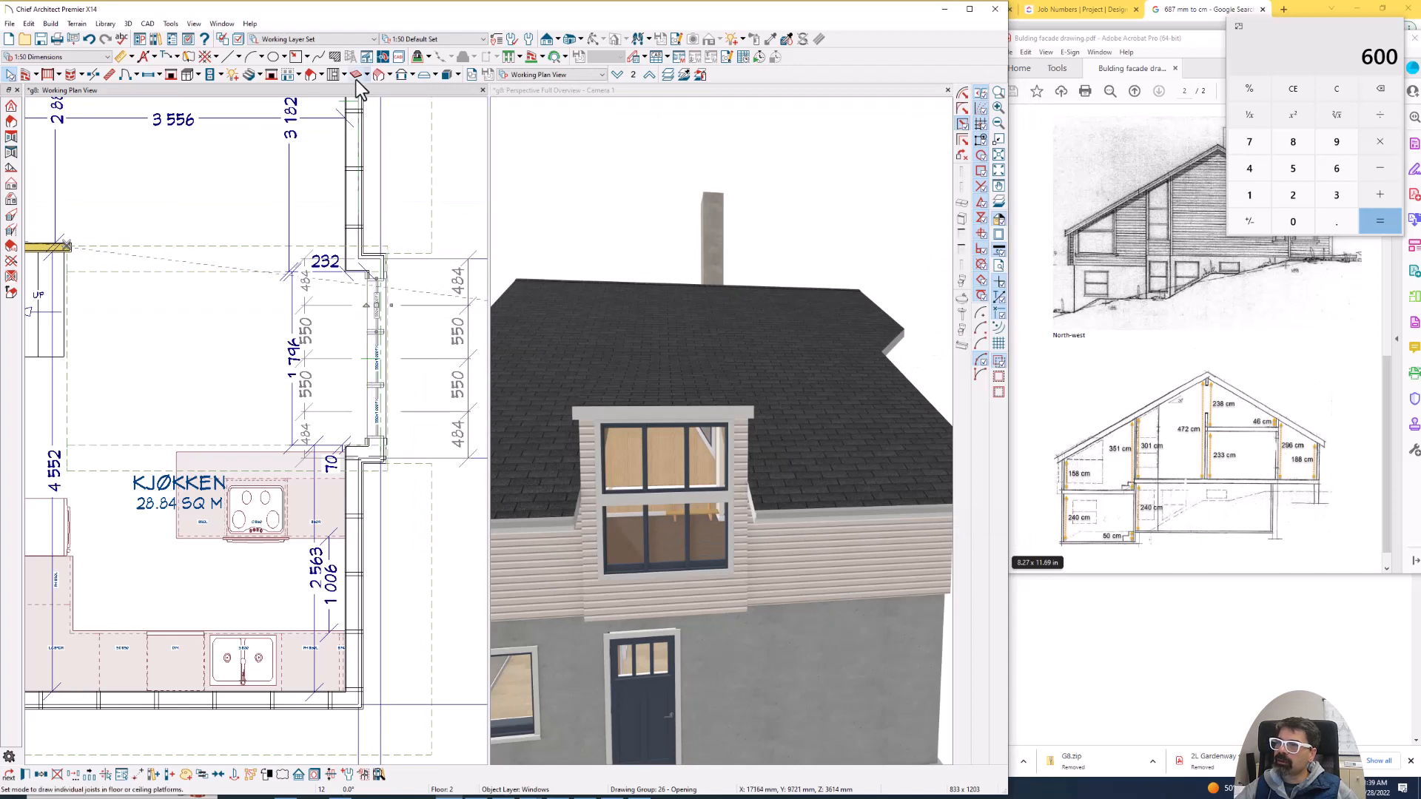
- Draw a skylight 1000 mm long and 550 mm wide in the projection's roof above the Kjøkken
left_click(311, 74)
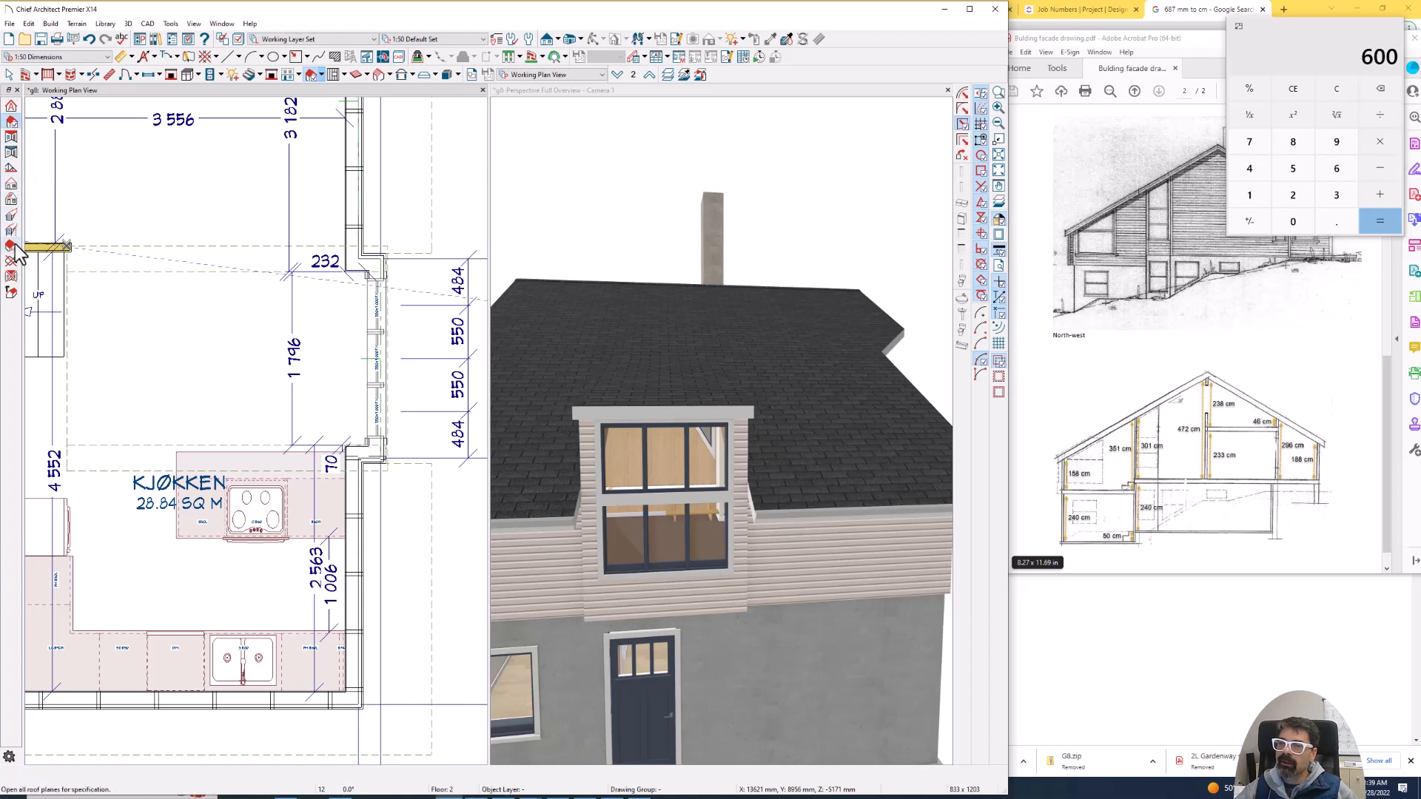
left_click(11, 199)
left_click_drag(154, 344, 250, 292)
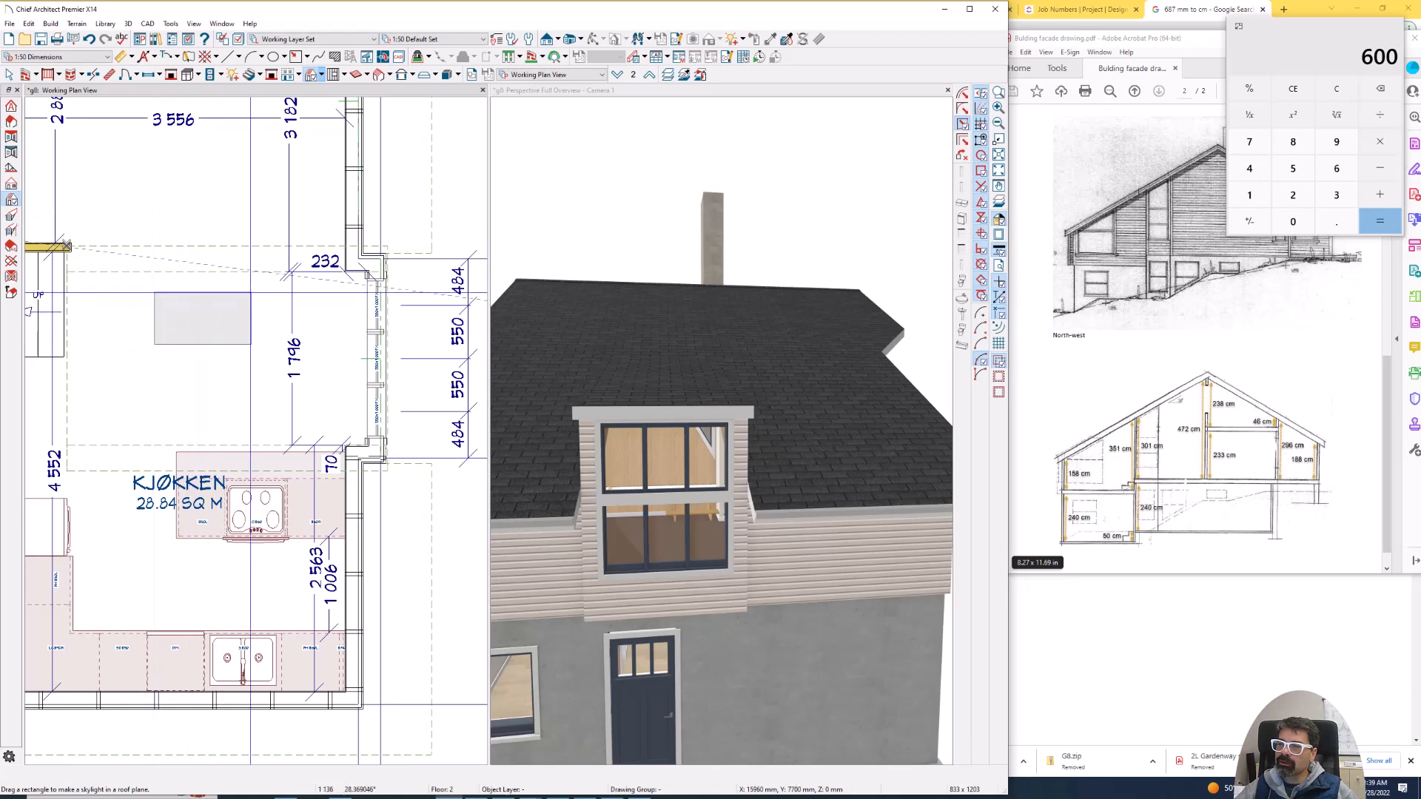
key("Tab")
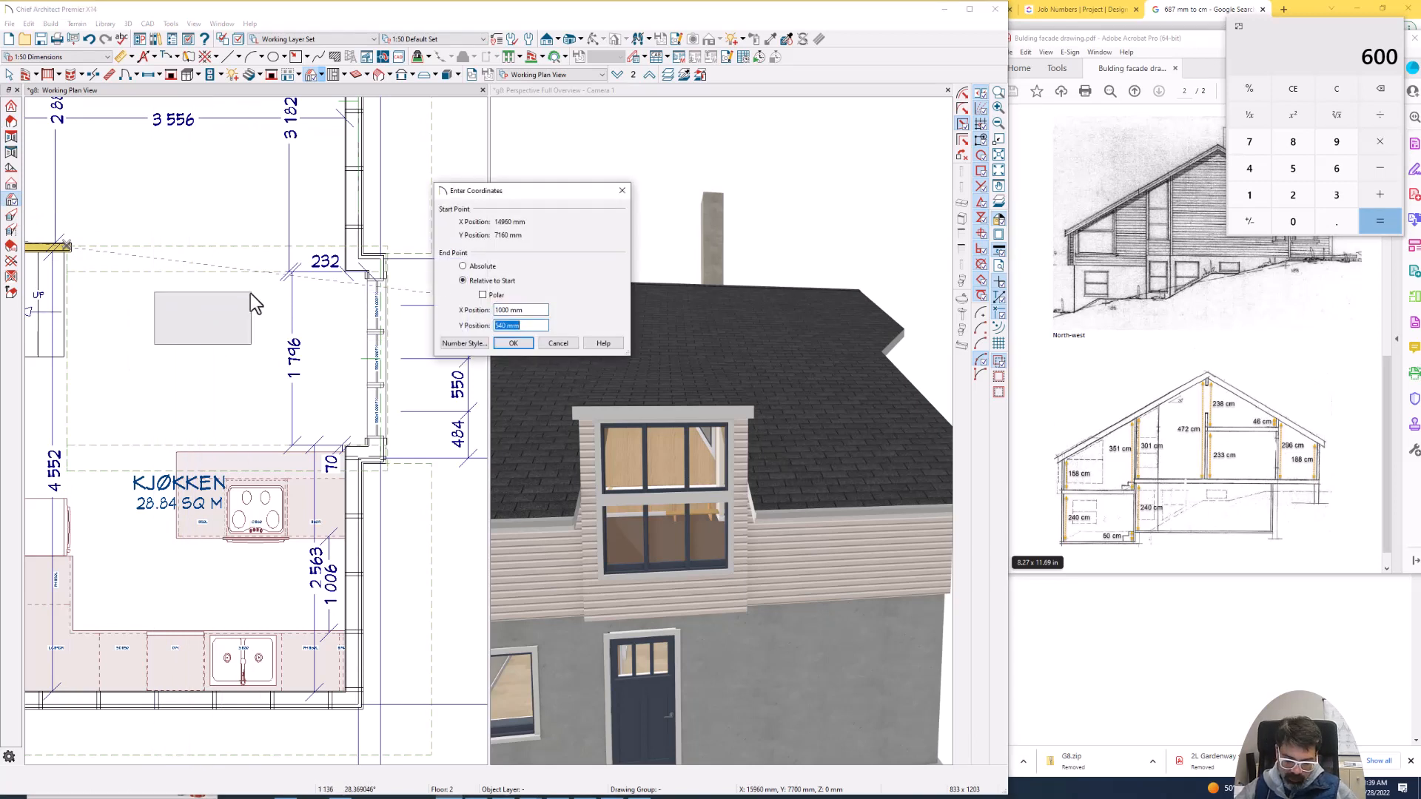
key("Return")
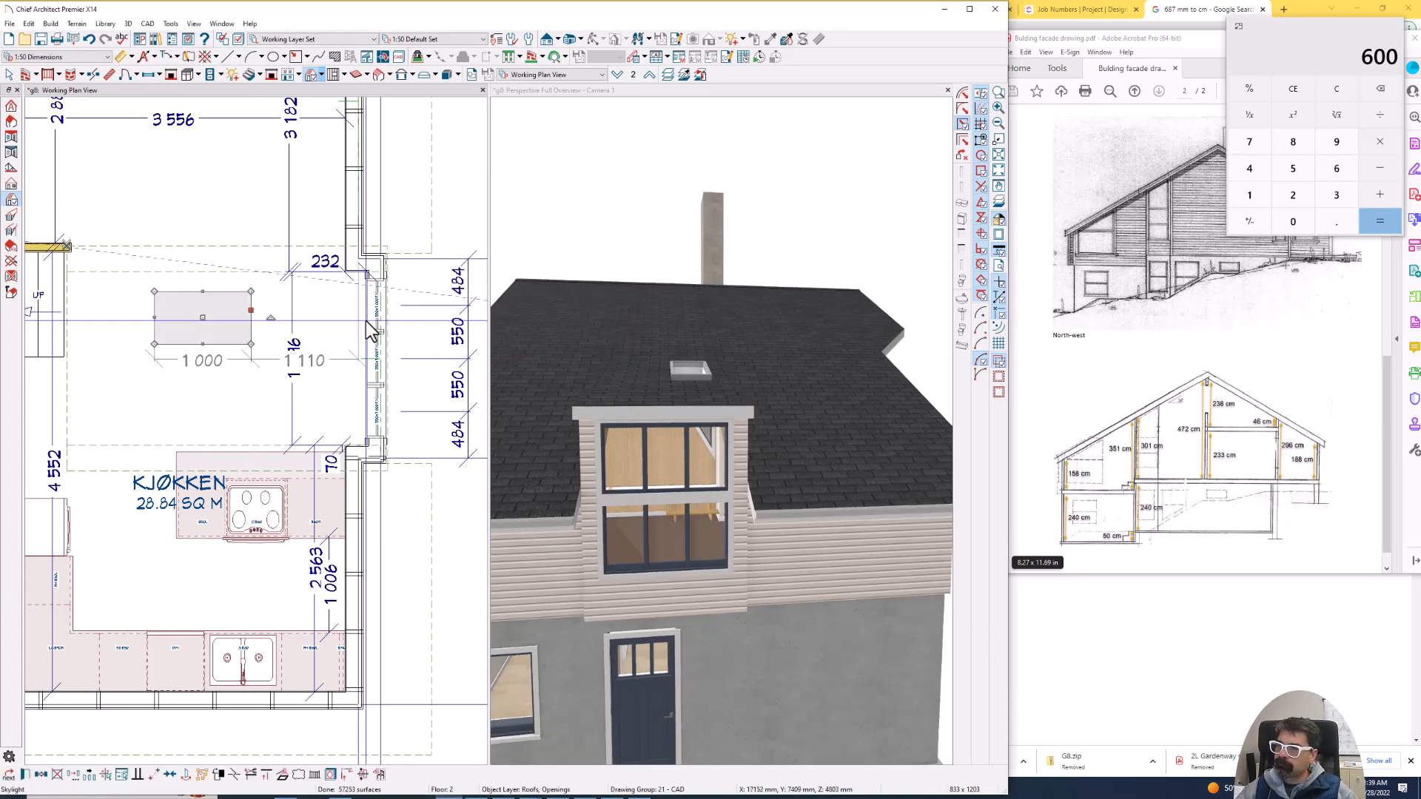
- Line the skylight up with the end window and move it point to point toward the projection's front wall
left_click(194, 309)
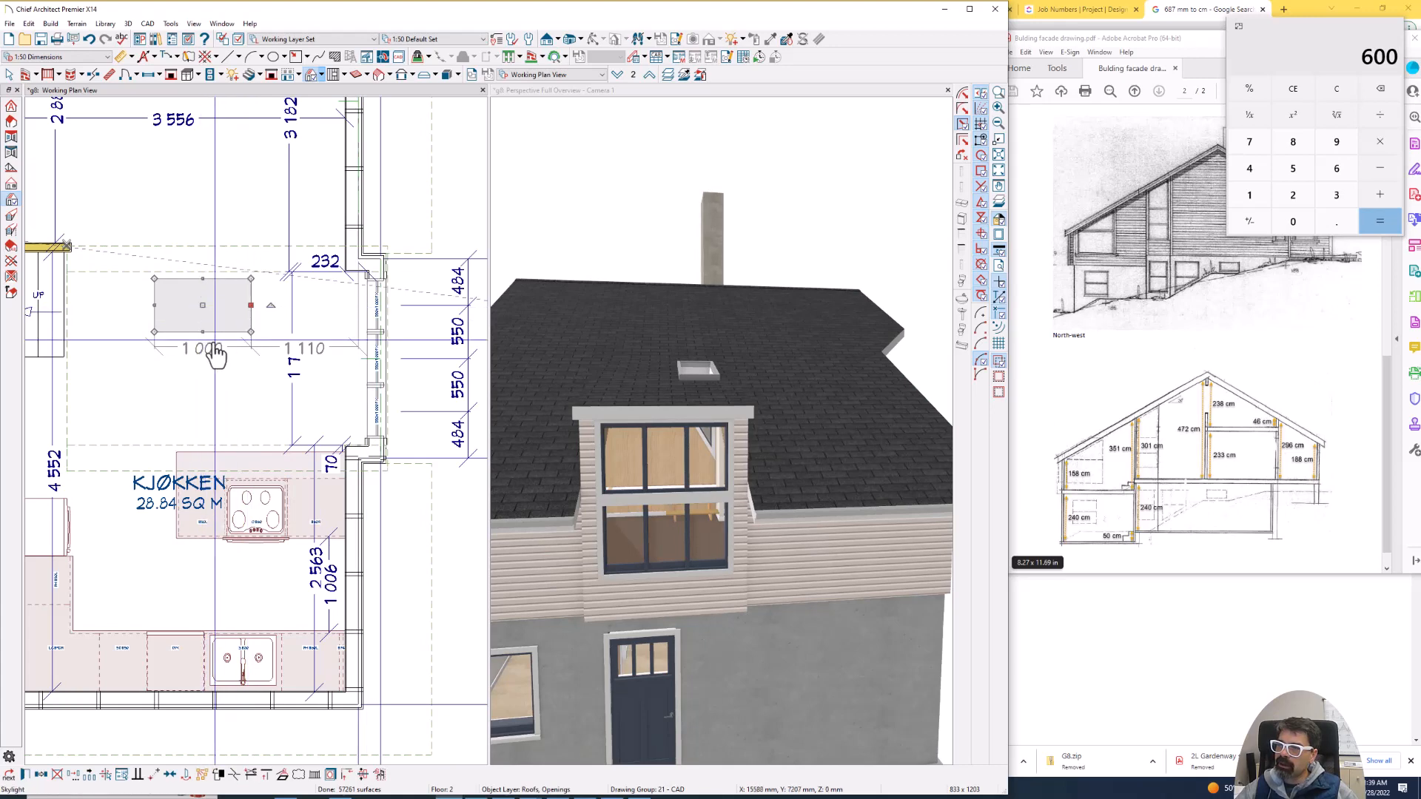
left_click(220, 334)
left_click(238, 335)
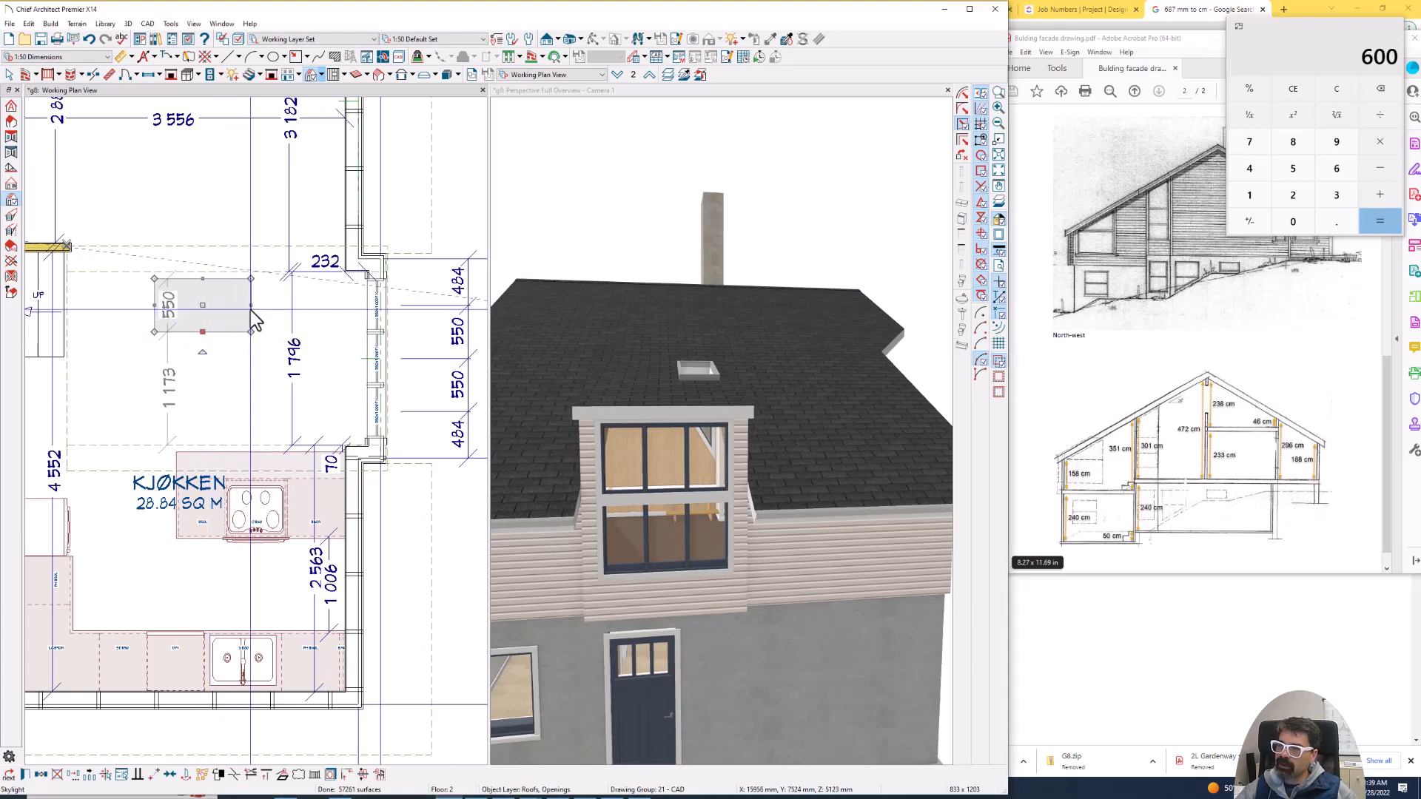
key("m")
left_click(250, 304)
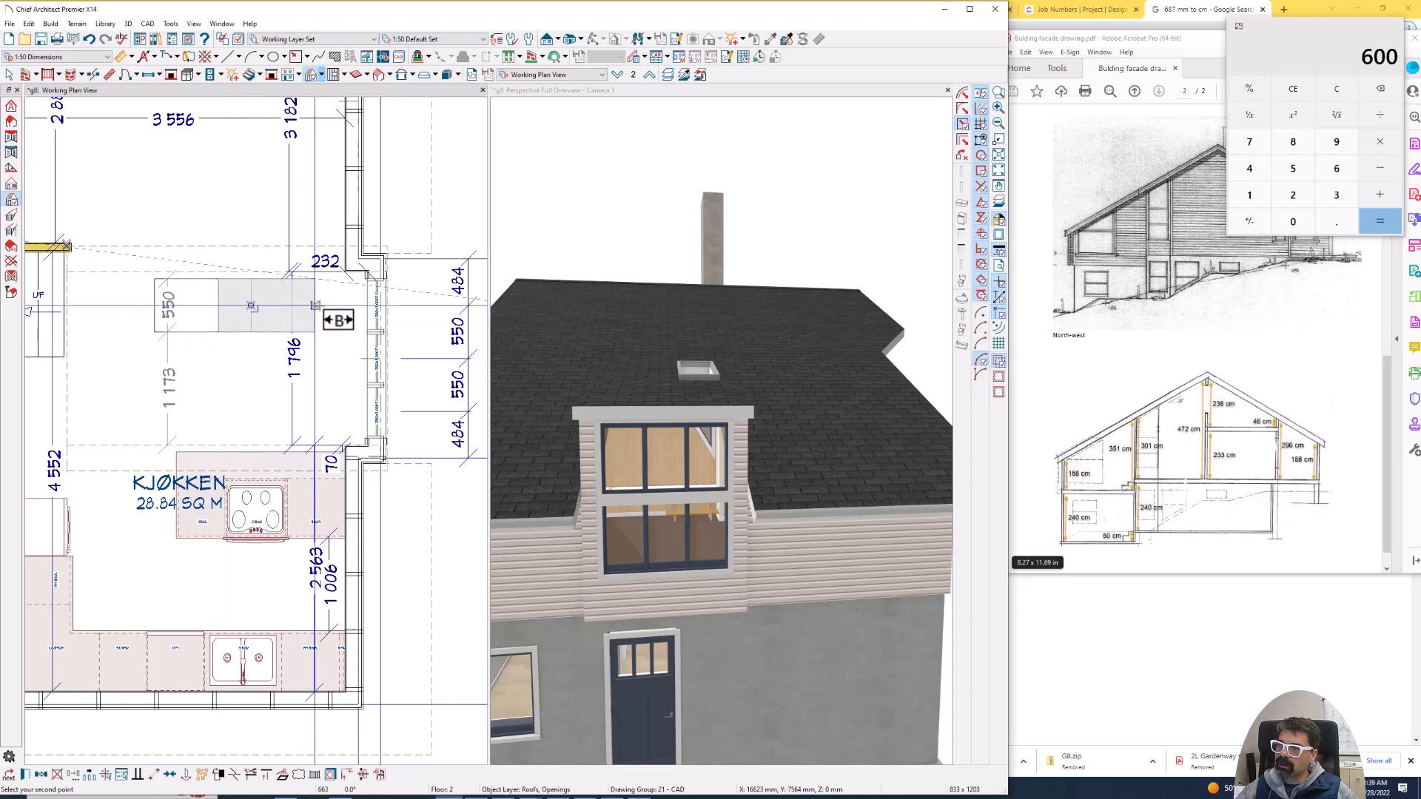
left_click(368, 304)
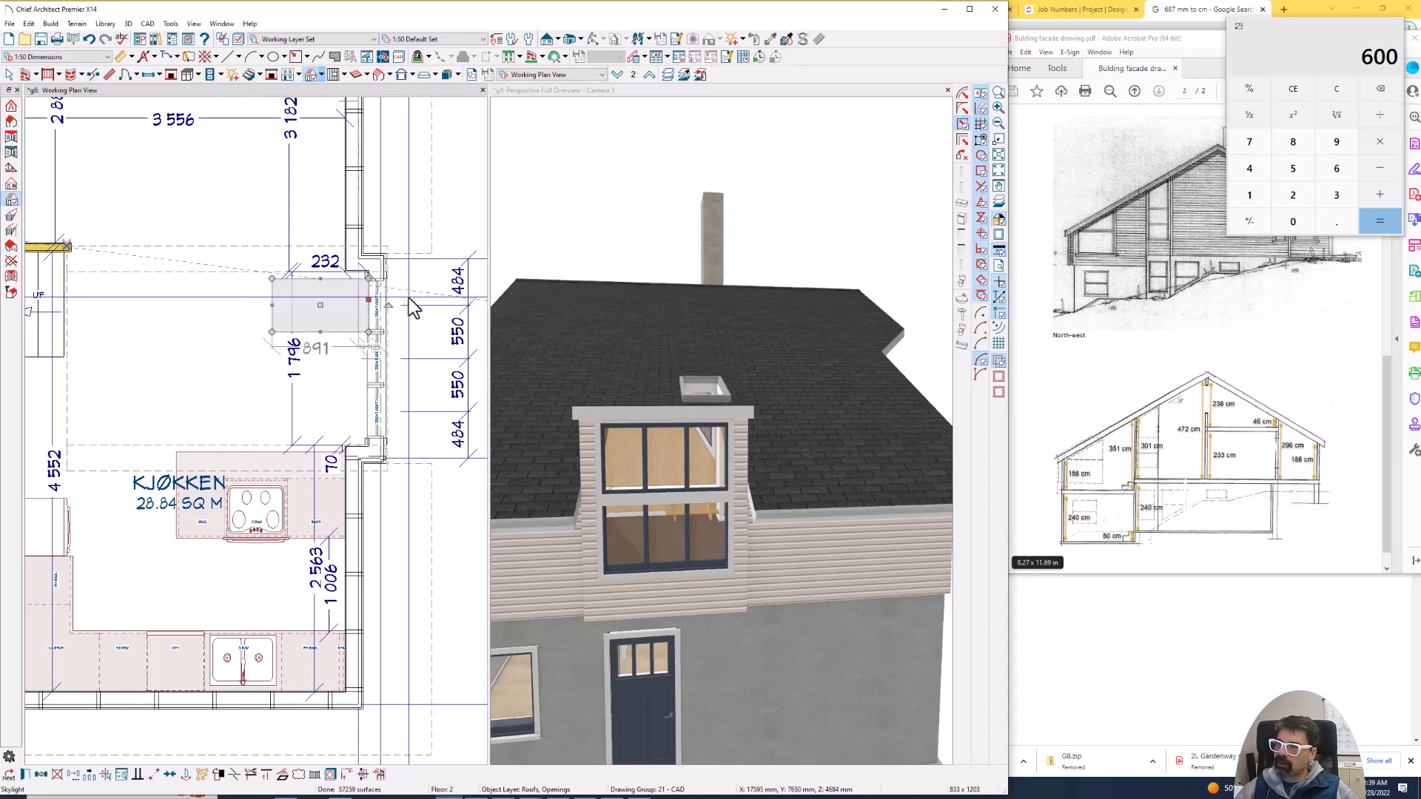
- Move the skylight point to point farther into the front wall, keeping it in line with the end window
scroll(388, 309, "up", 3)
scroll(381, 303, "up", 1)
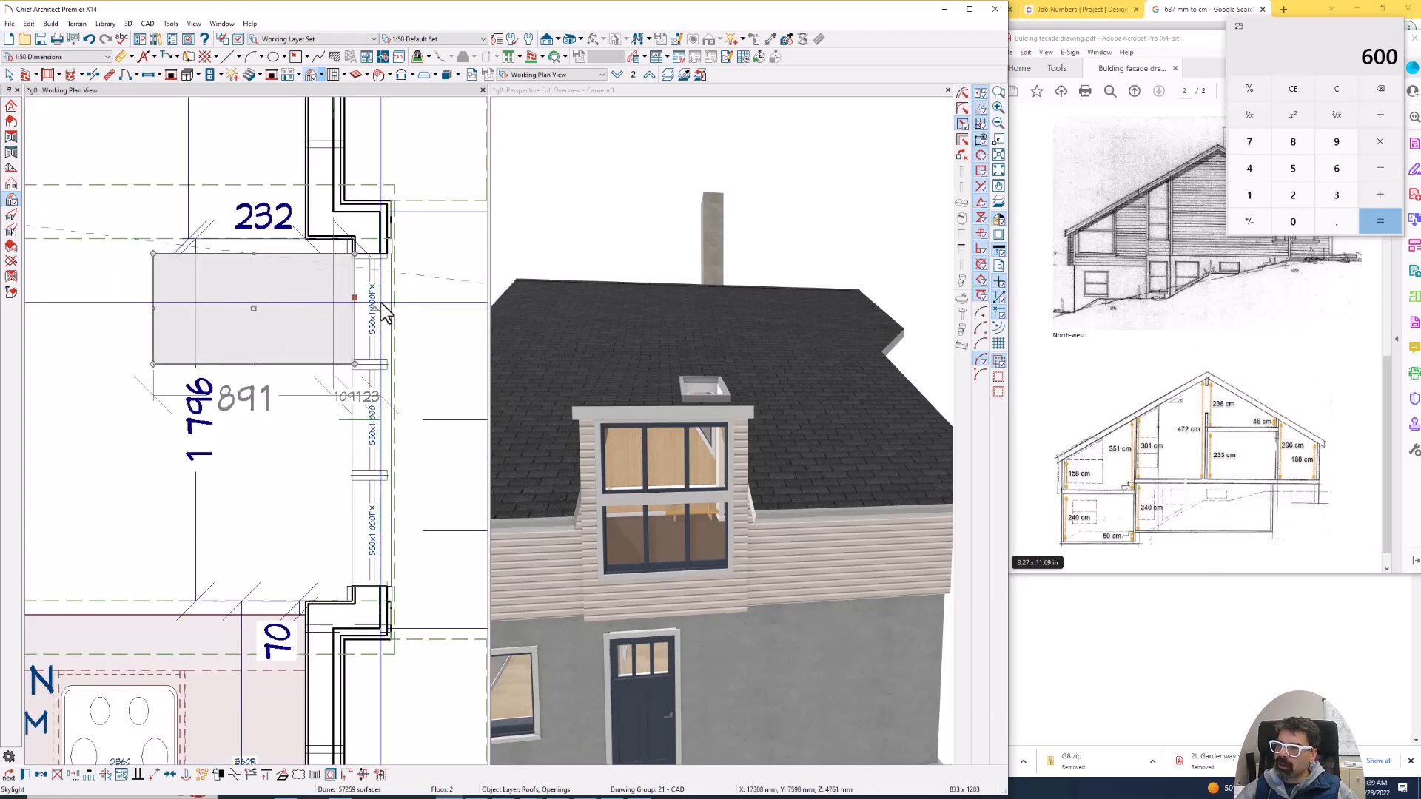
key("p")
left_click(355, 254)
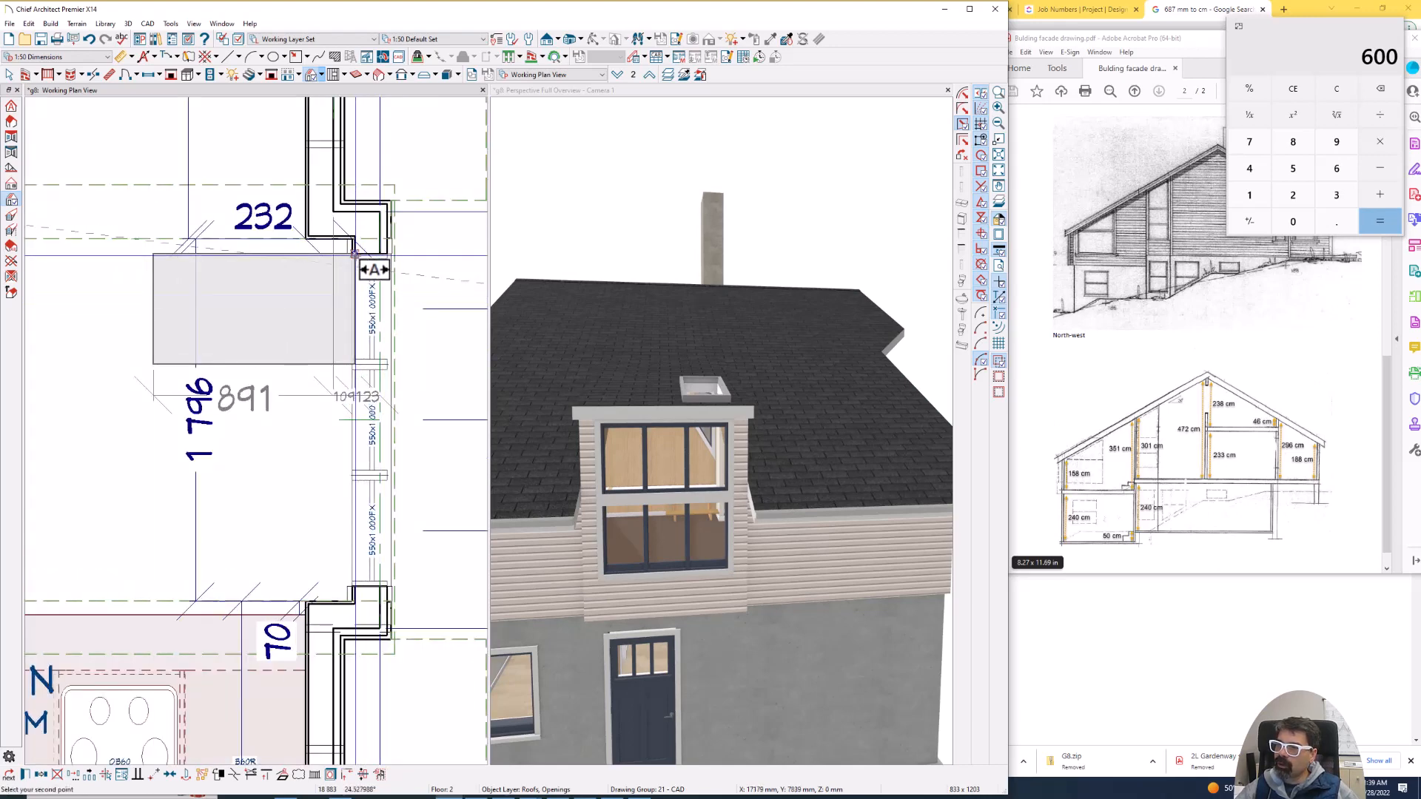
left_click(380, 253)
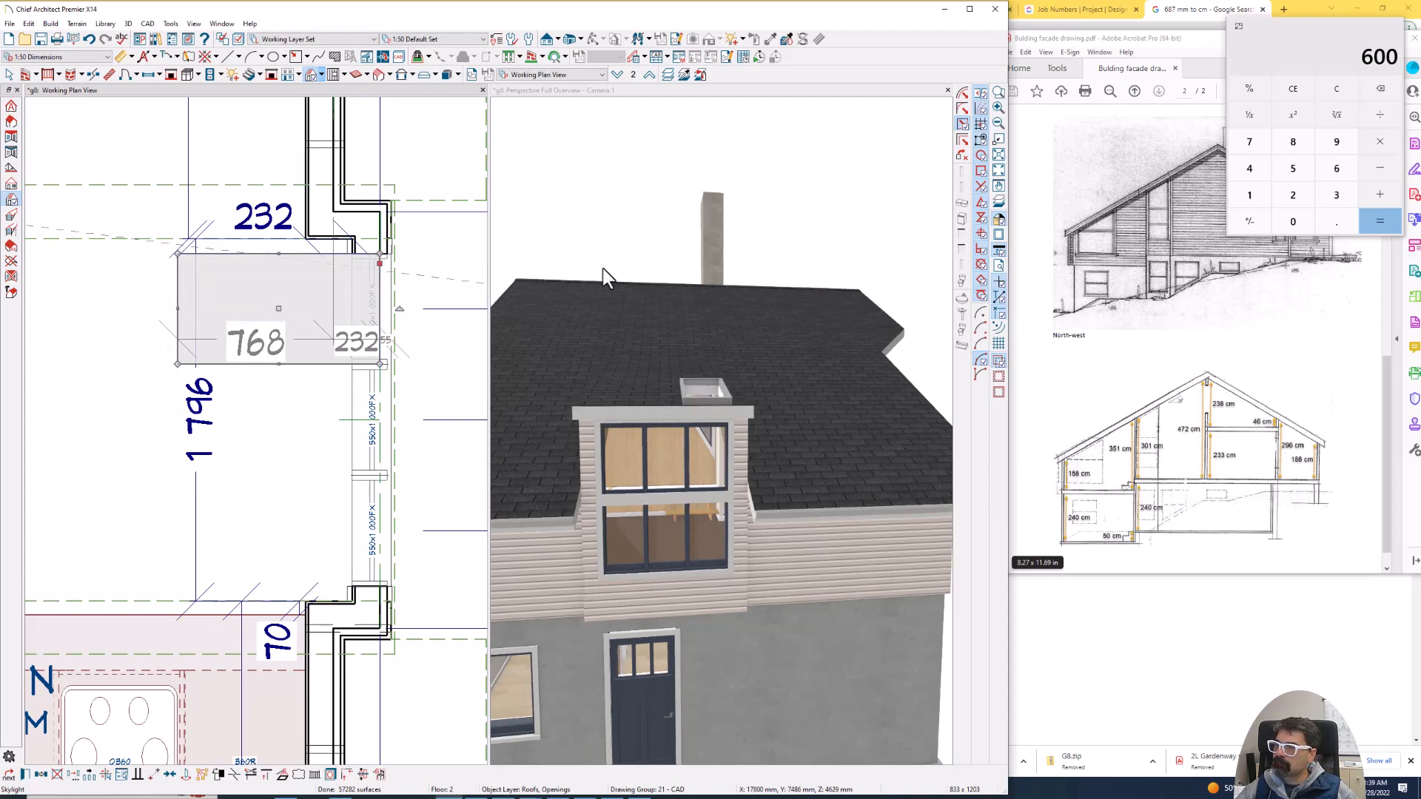
- Create a full camera view from inside the Kjøkken toward the skylight and windows, and dock it between the plan and exterior views
left_click(657, 245)
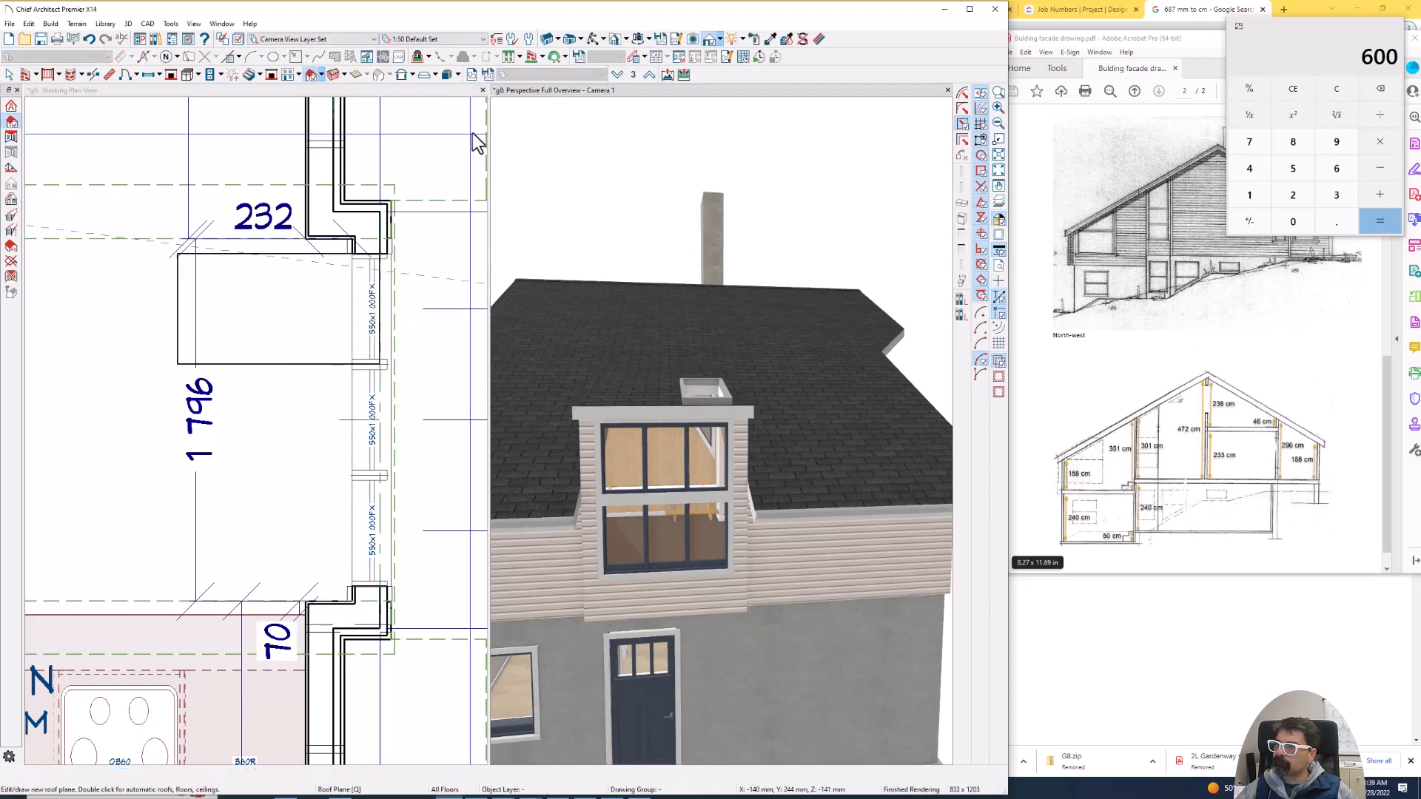
left_click(437, 97)
scroll(417, 192, "down", 3)
scroll(416, 206, "down", 1)
key("c")
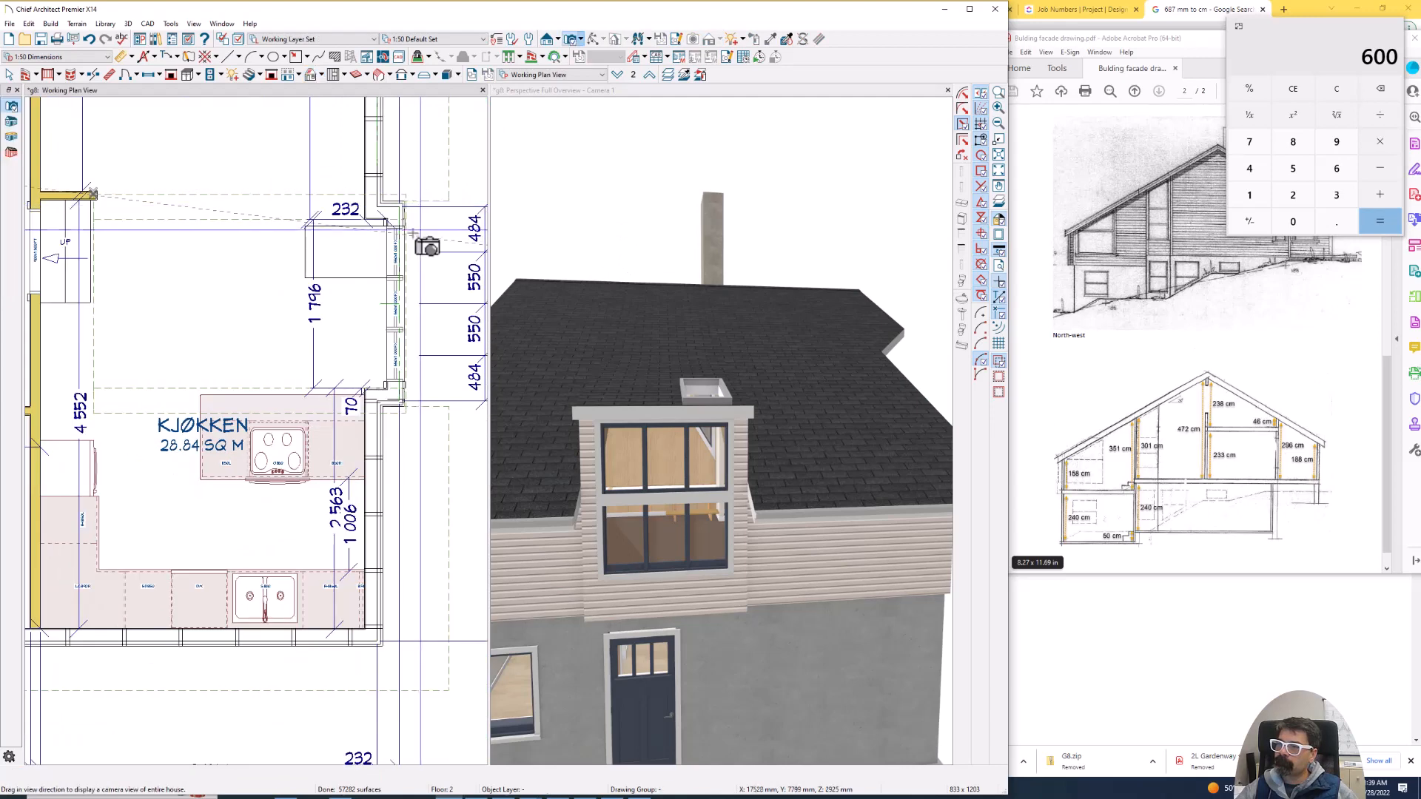
left_click_drag(137, 308, 312, 268)
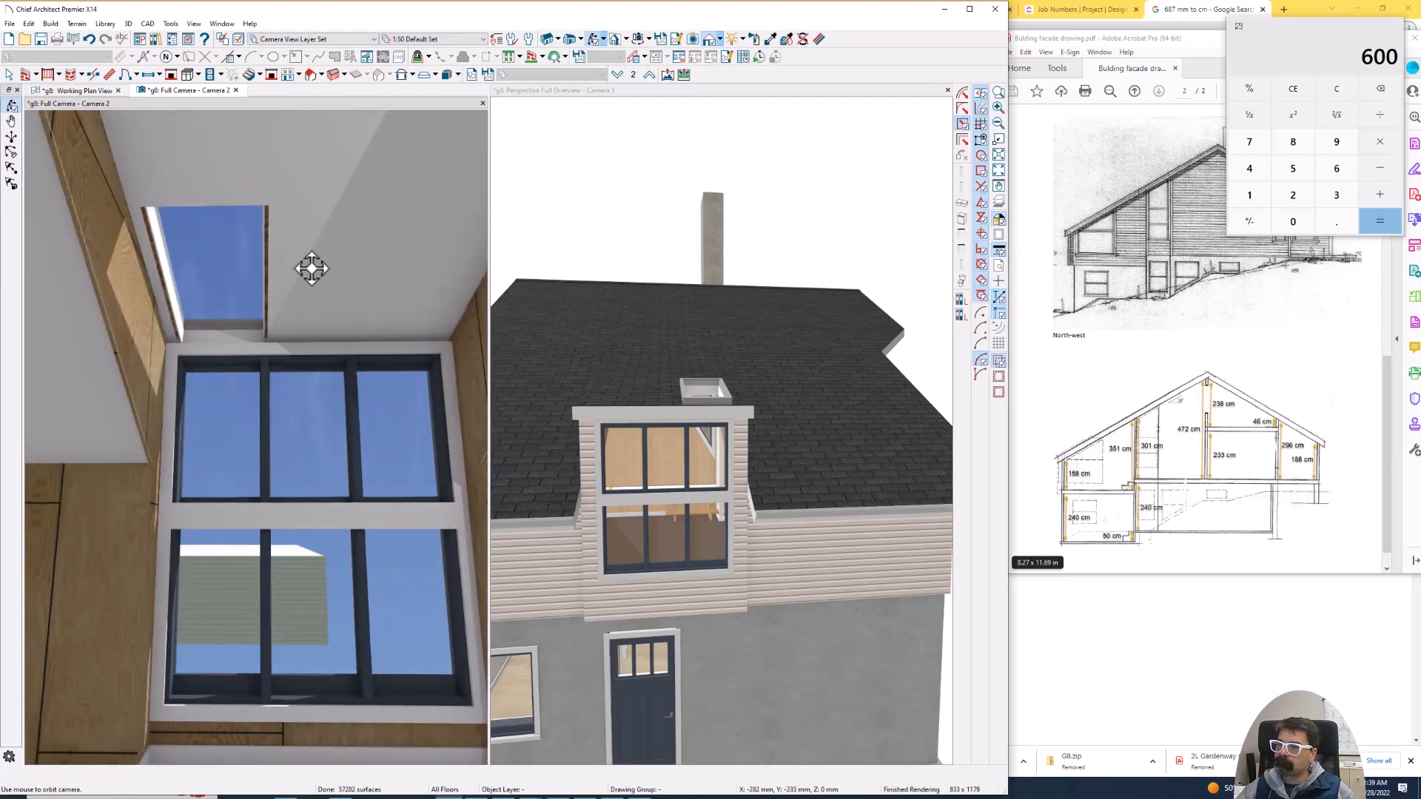
left_click_drag(185, 87, 549, 99)
scroll(181, 183, "up", 4)
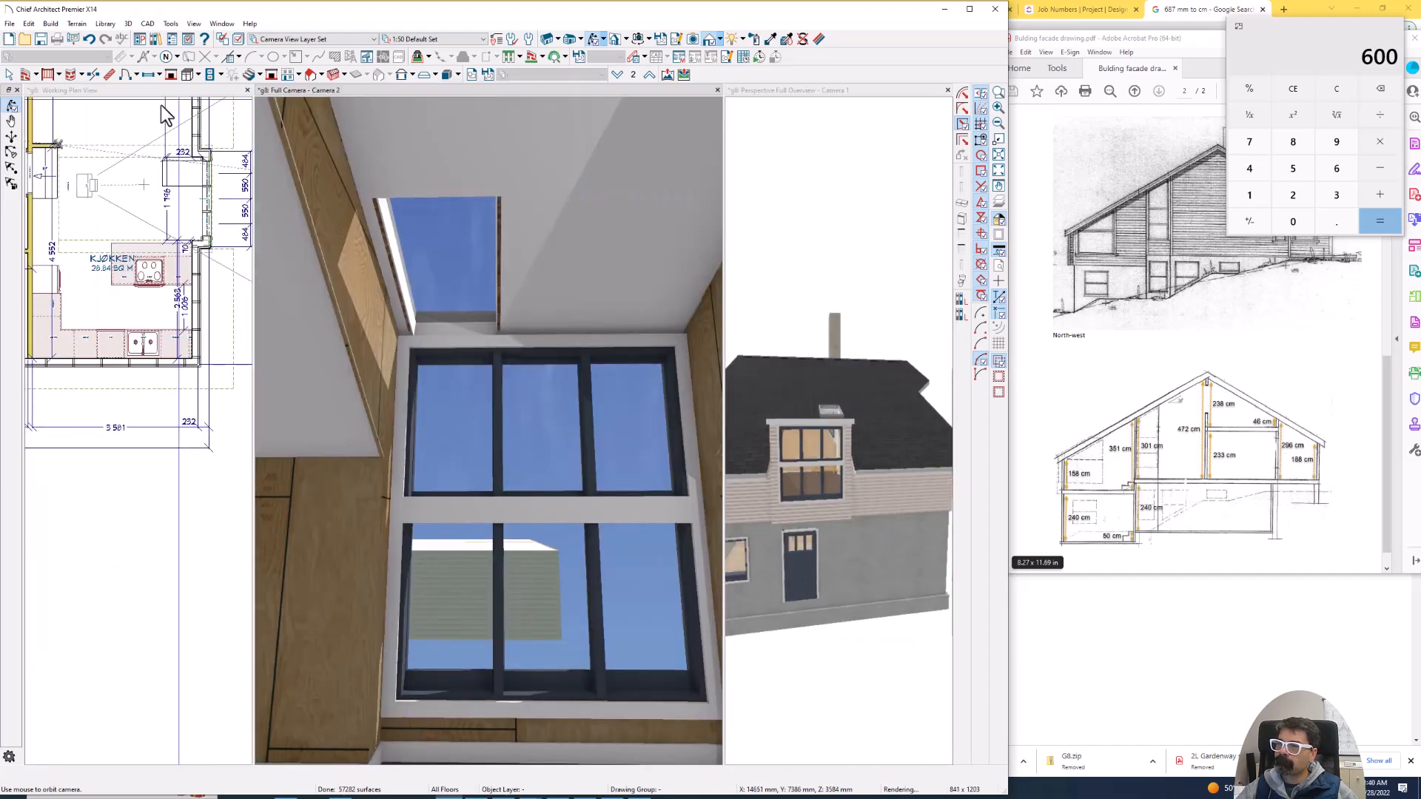
- Nudge the skylight slightly outward in plan, to the exterior face of the projection's front wall
left_click(203, 150)
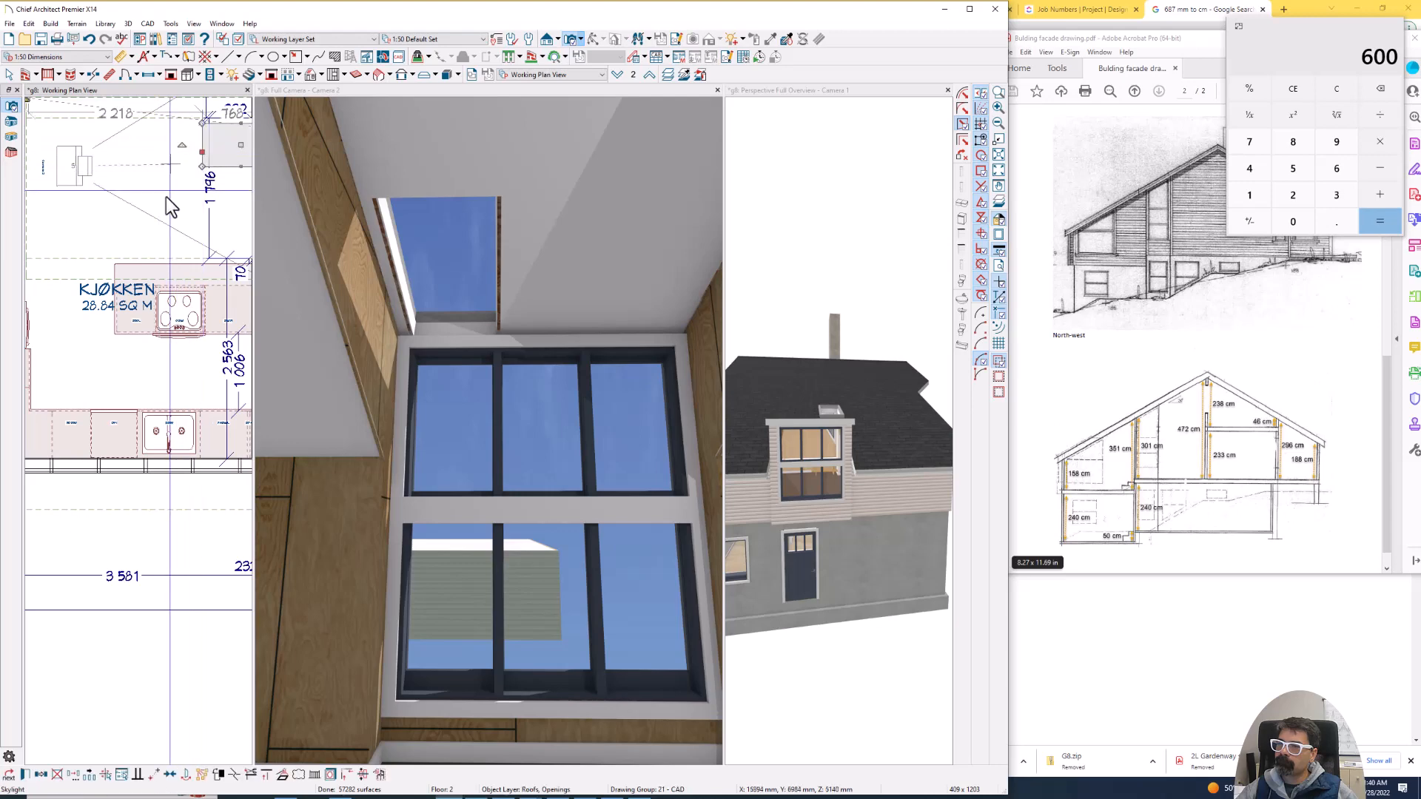
scroll(168, 195, "down", 2)
scroll(239, 145, "up", 2)
scroll(239, 145, "up", 1)
middle_click_drag(239, 145, 167, 193)
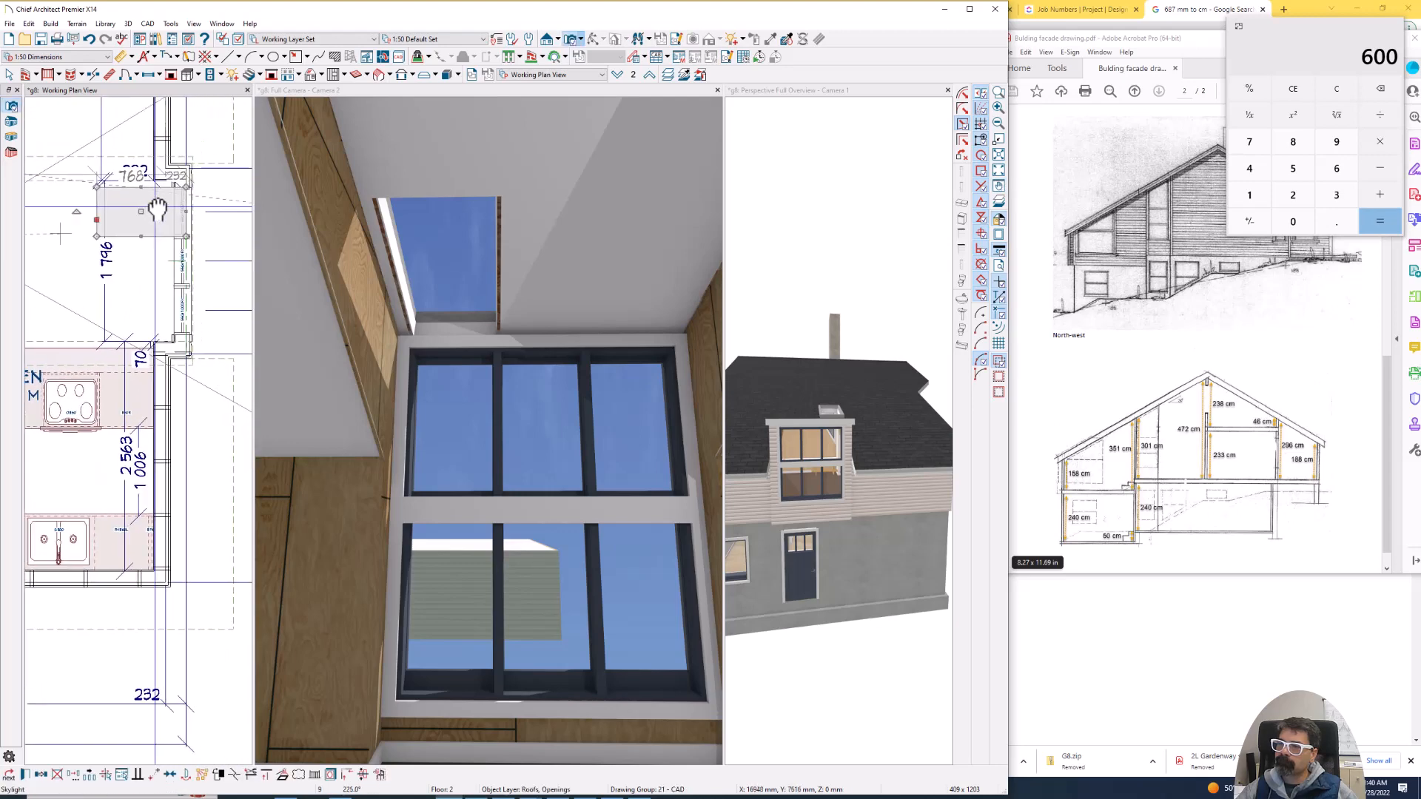
scroll(157, 205, "up", 5)
mouse_move(132, 214)
left_mouse_down()
mouse_move(111, 219)
mouse_move(136, 210)
left_mouse_up()
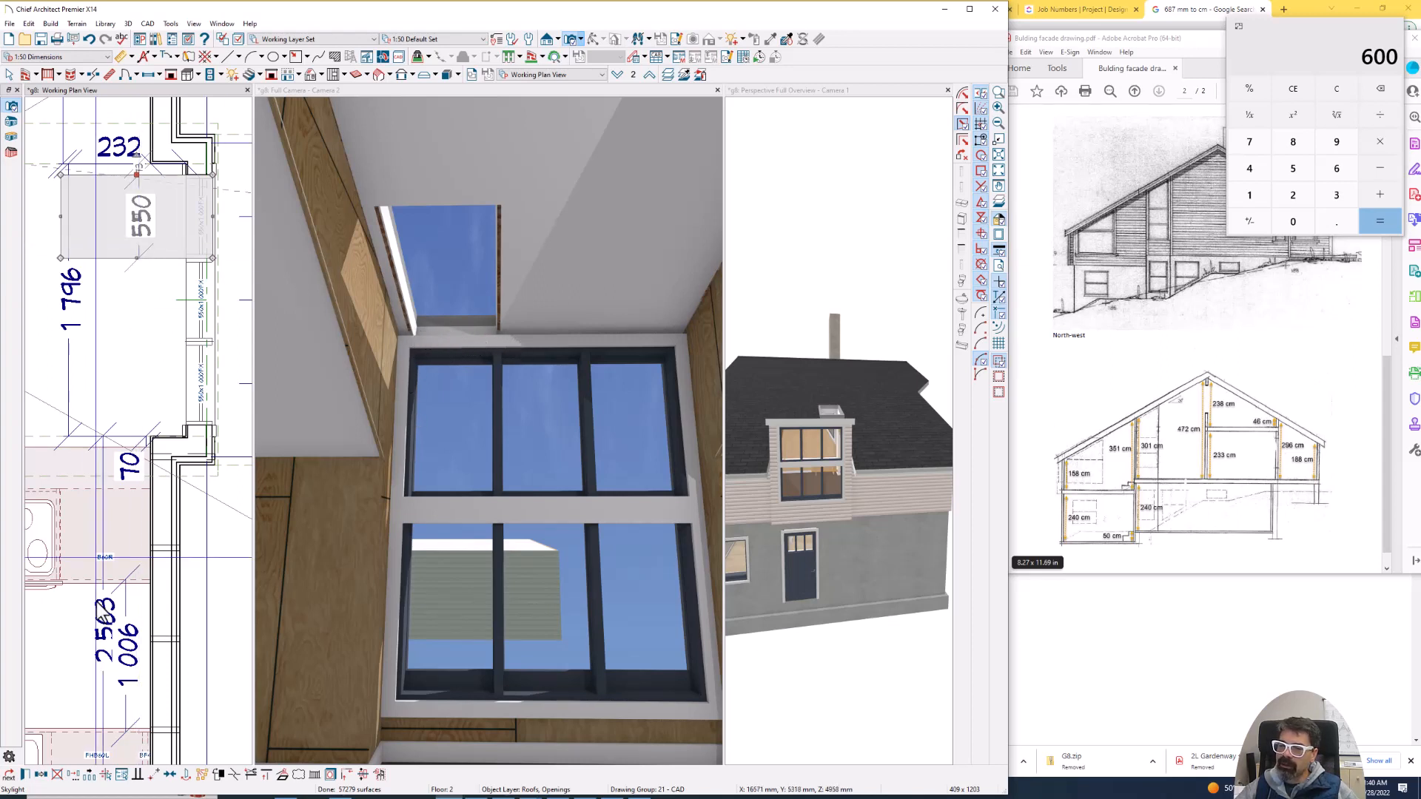
- Copy the skylight twice point to point at 550 mm spacing, making three adjoining skylights in line with the three windows
left_click(42, 775)
left_click(61, 175)
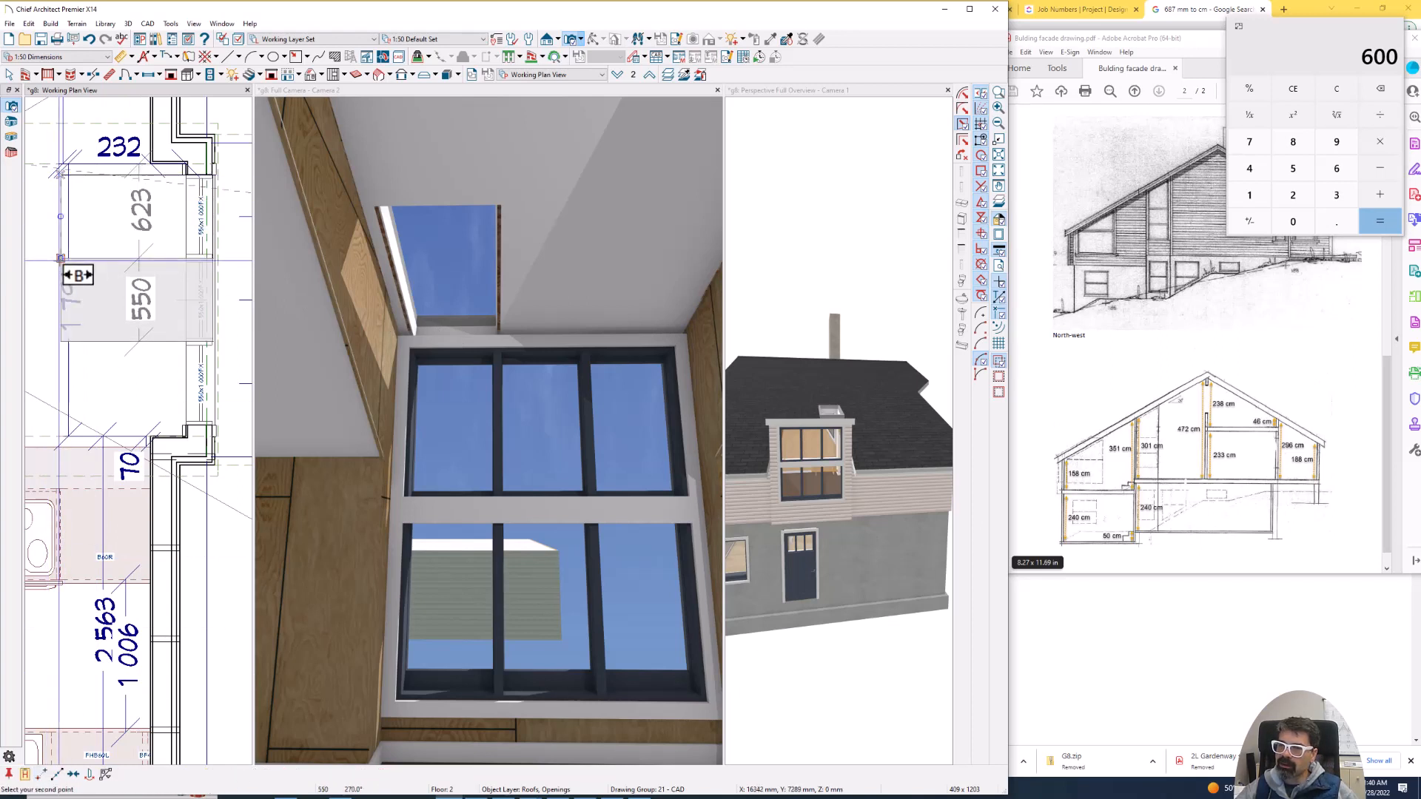
left_click(61, 259)
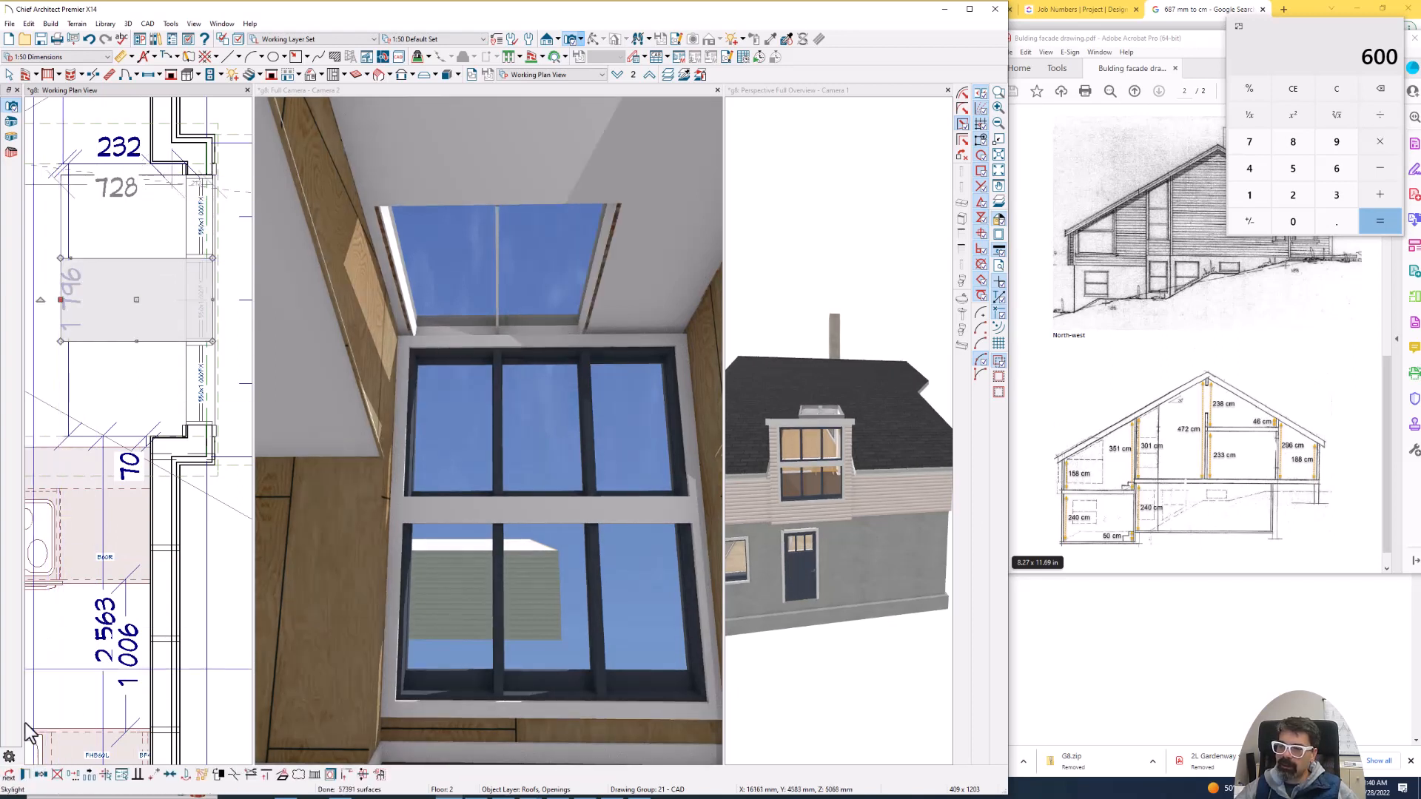
left_click(42, 775)
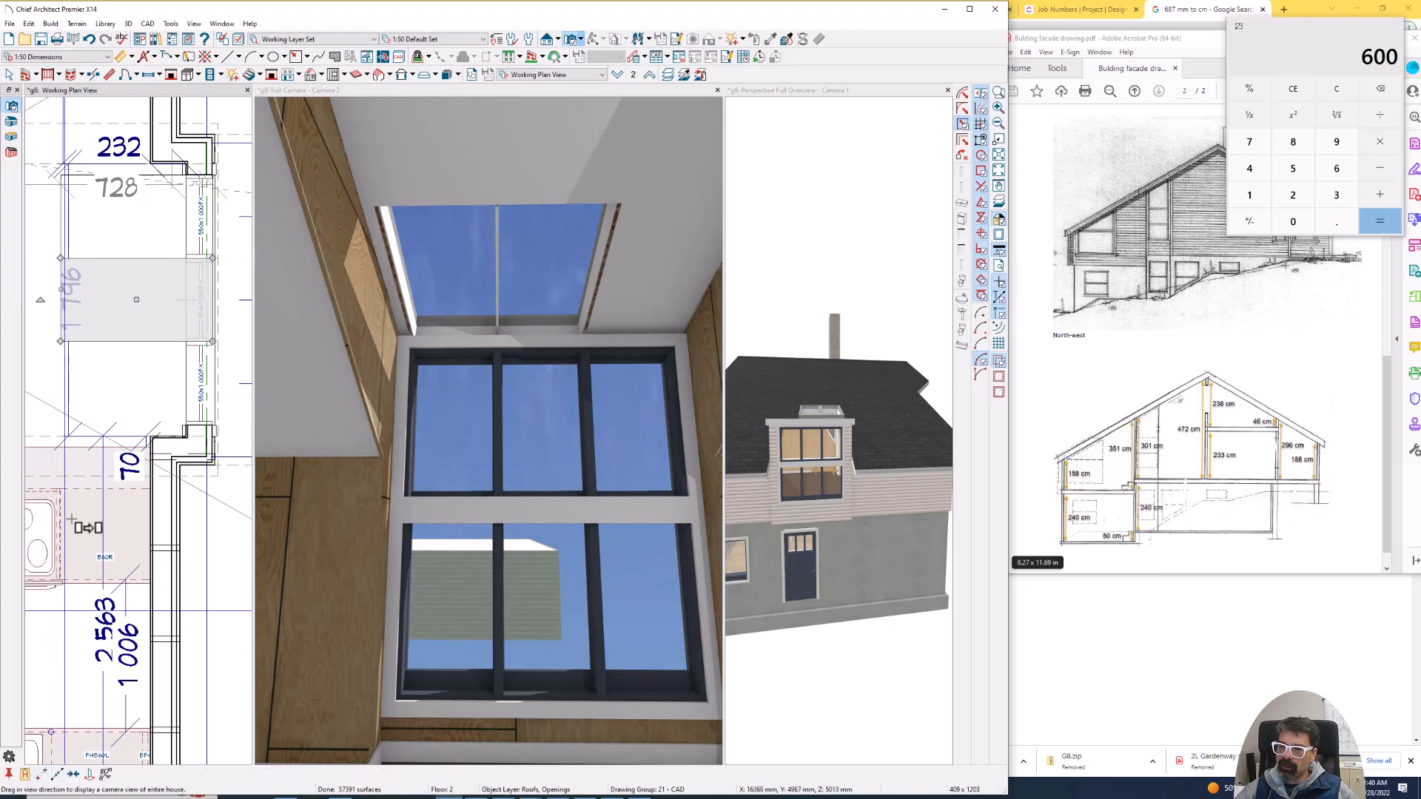
left_click(61, 258)
left_click(60, 341)
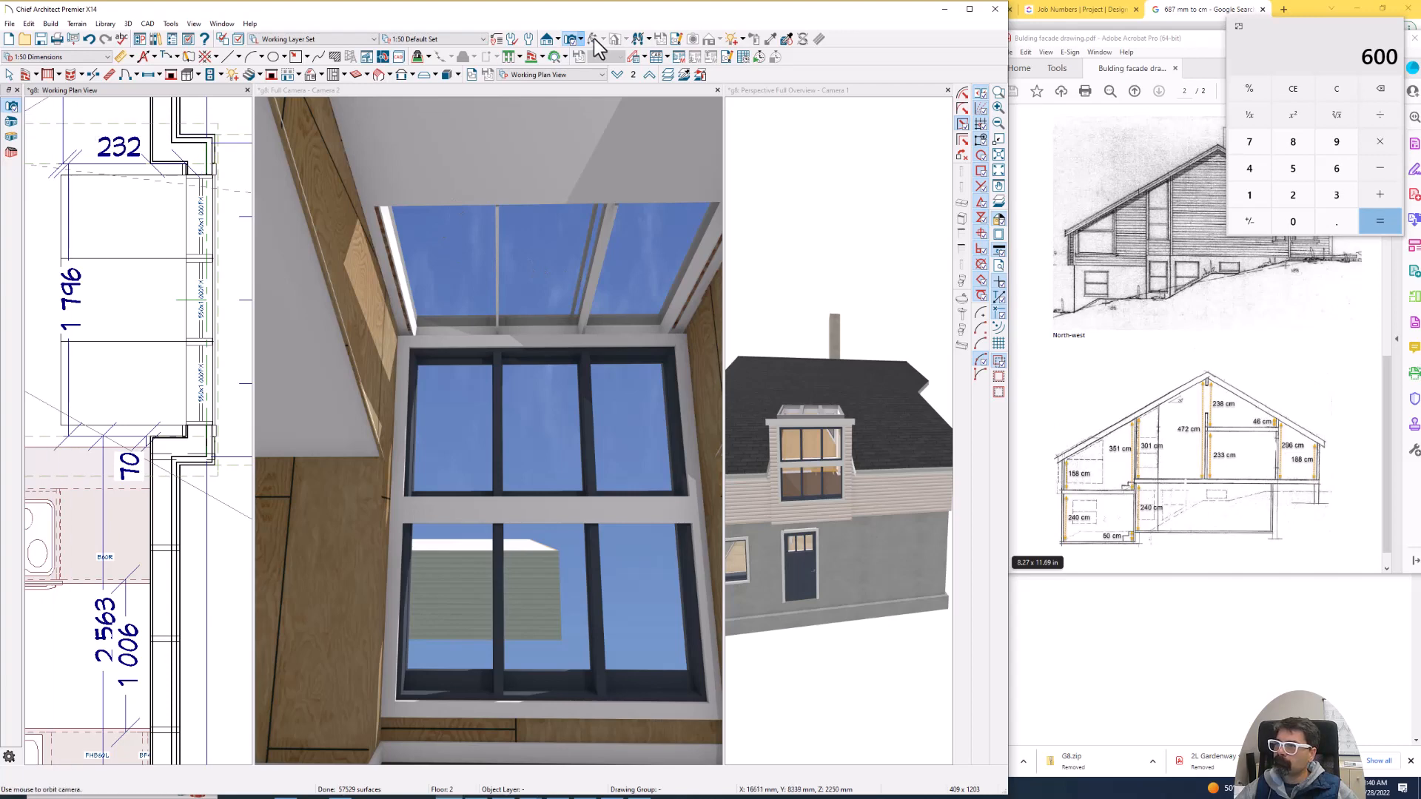
- Enlarge the interior camera view and examine the three skylights above the windows
left_click(552, 92)
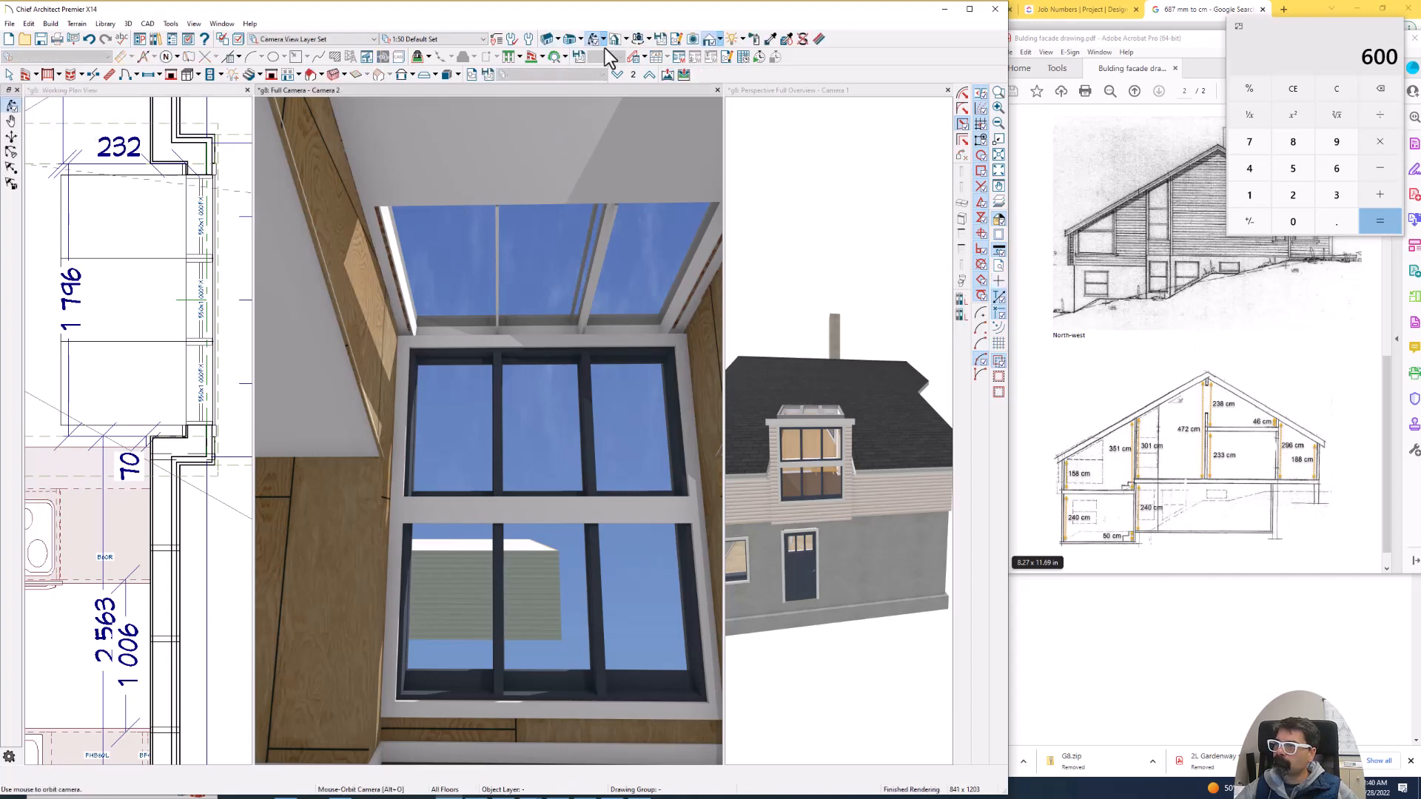
double_click(585, 91)
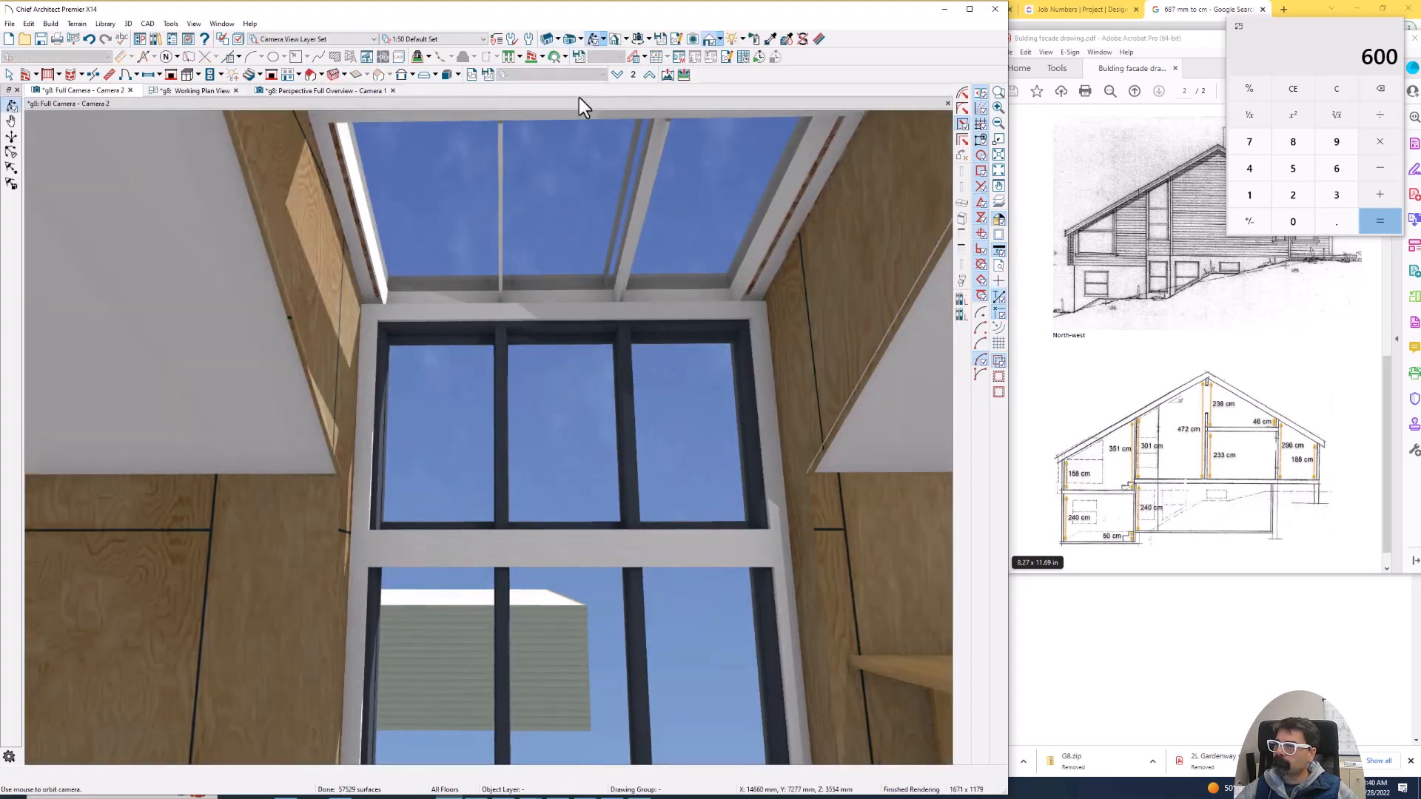
mouse_move(555, 286)
left_mouse_down()
mouse_move(571, 313)
mouse_move(612, 314)
mouse_move(625, 292)
mouse_move(575, 290)
left_mouse_up()
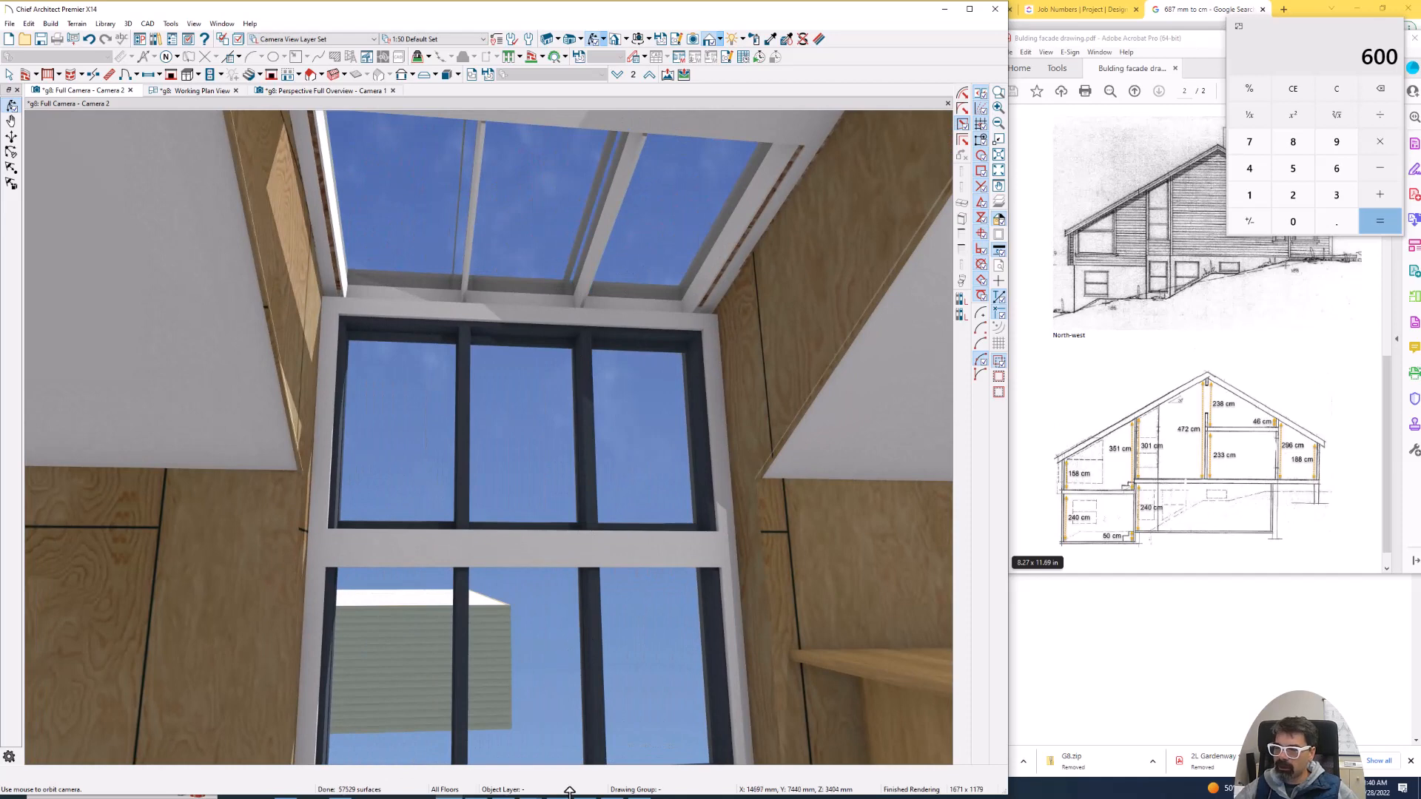
- Compare the skylight bars with the reference photo 20221124_155013.jpg in the photo viewer, and return to the Chief Architect model
mouse_move(733, 790)
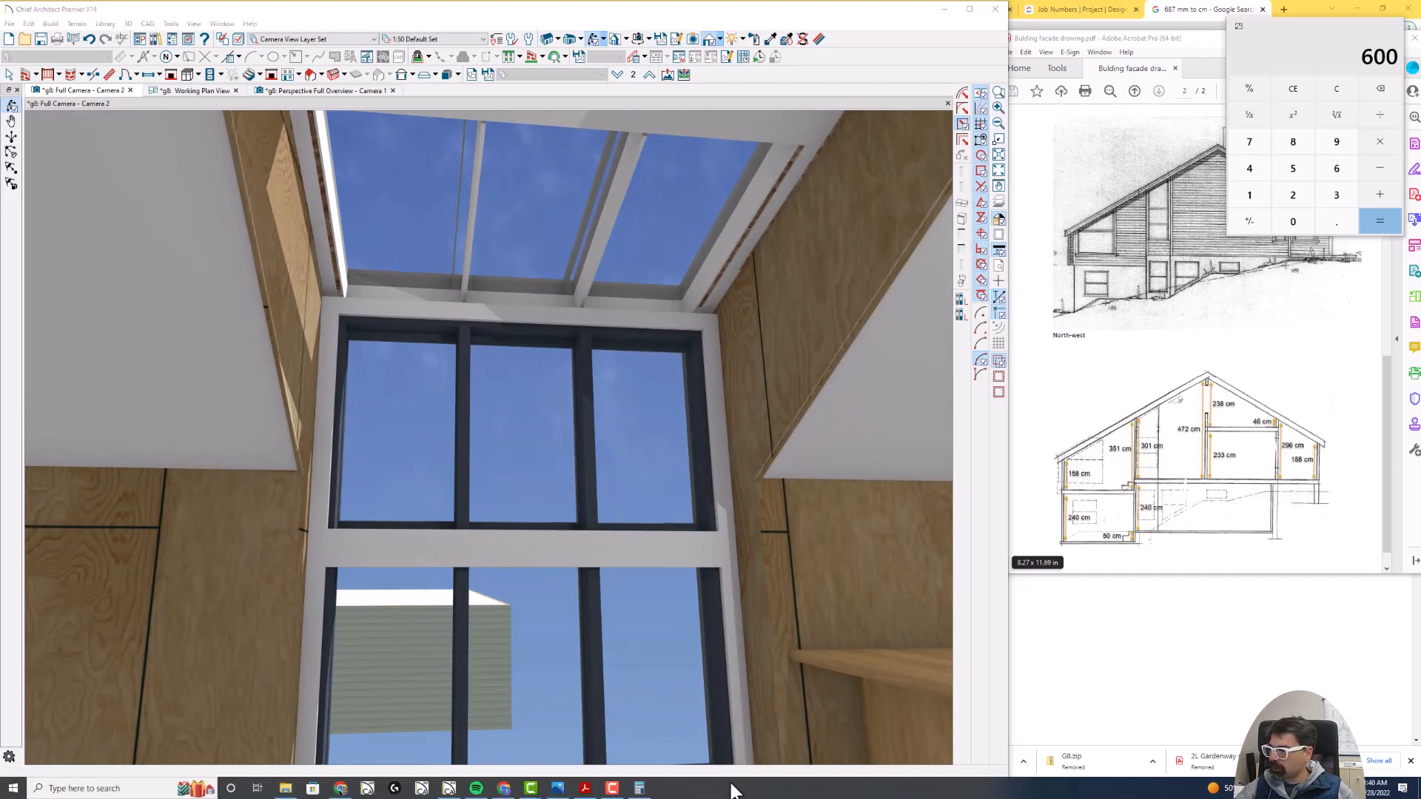
mouse_move(561, 790)
left_click(553, 697)
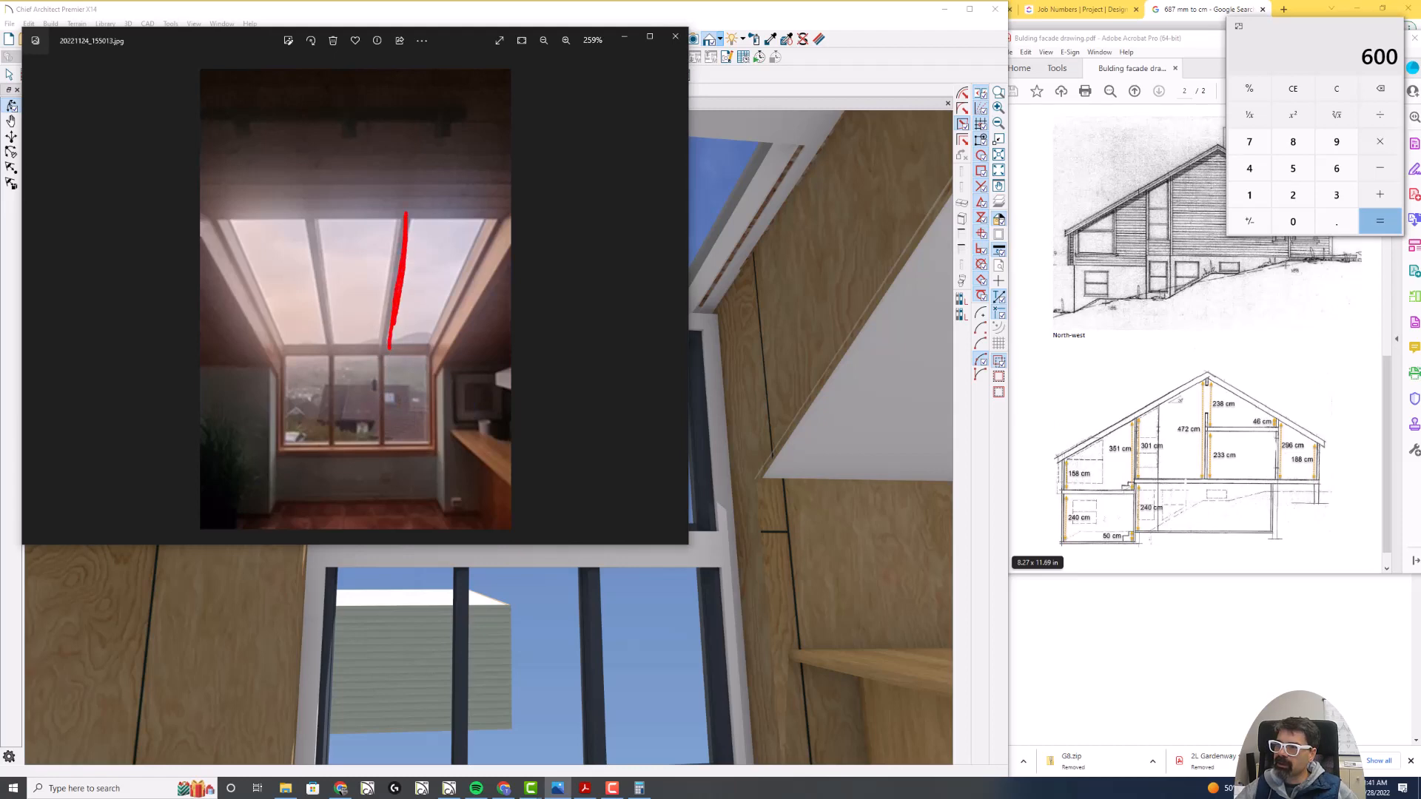
key("Escape")
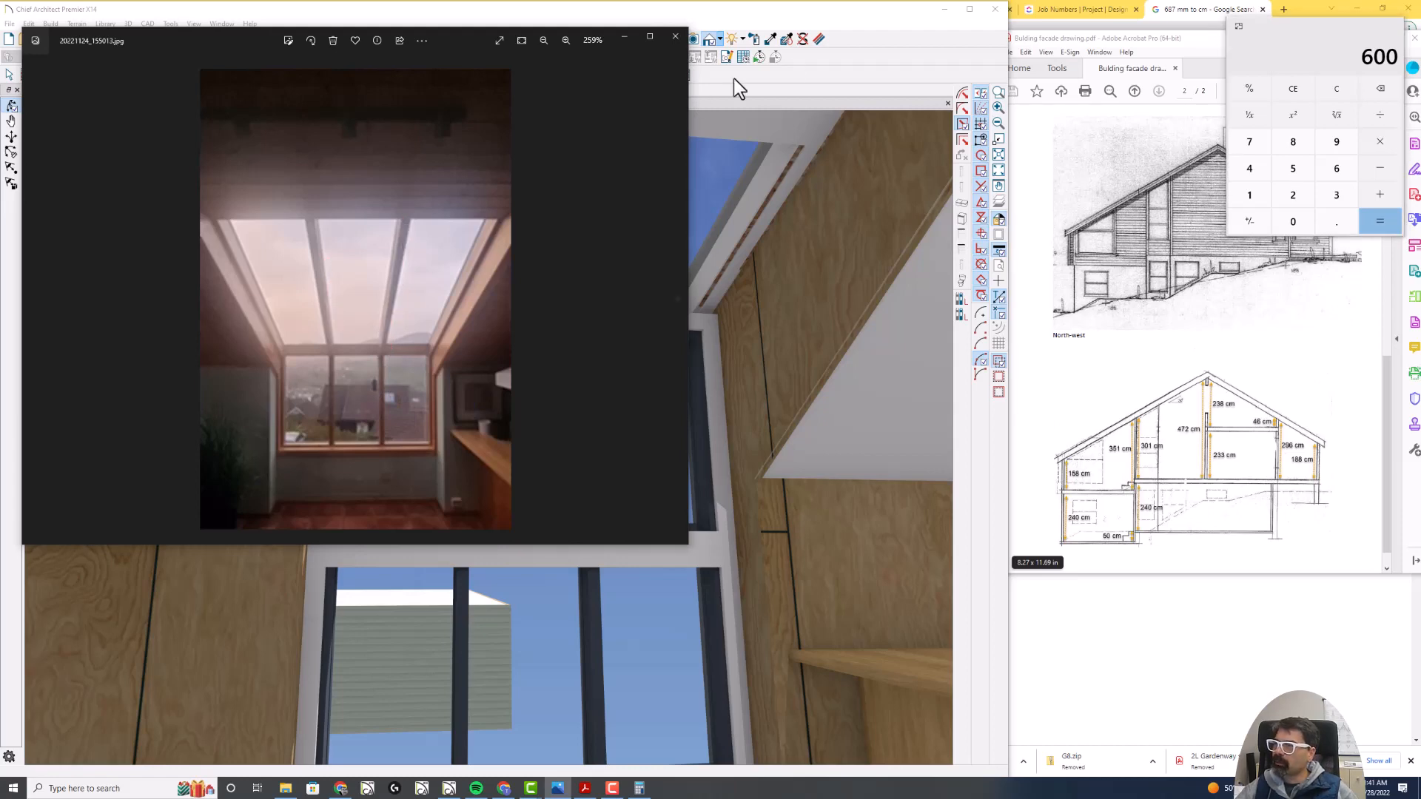
left_click(914, 28)
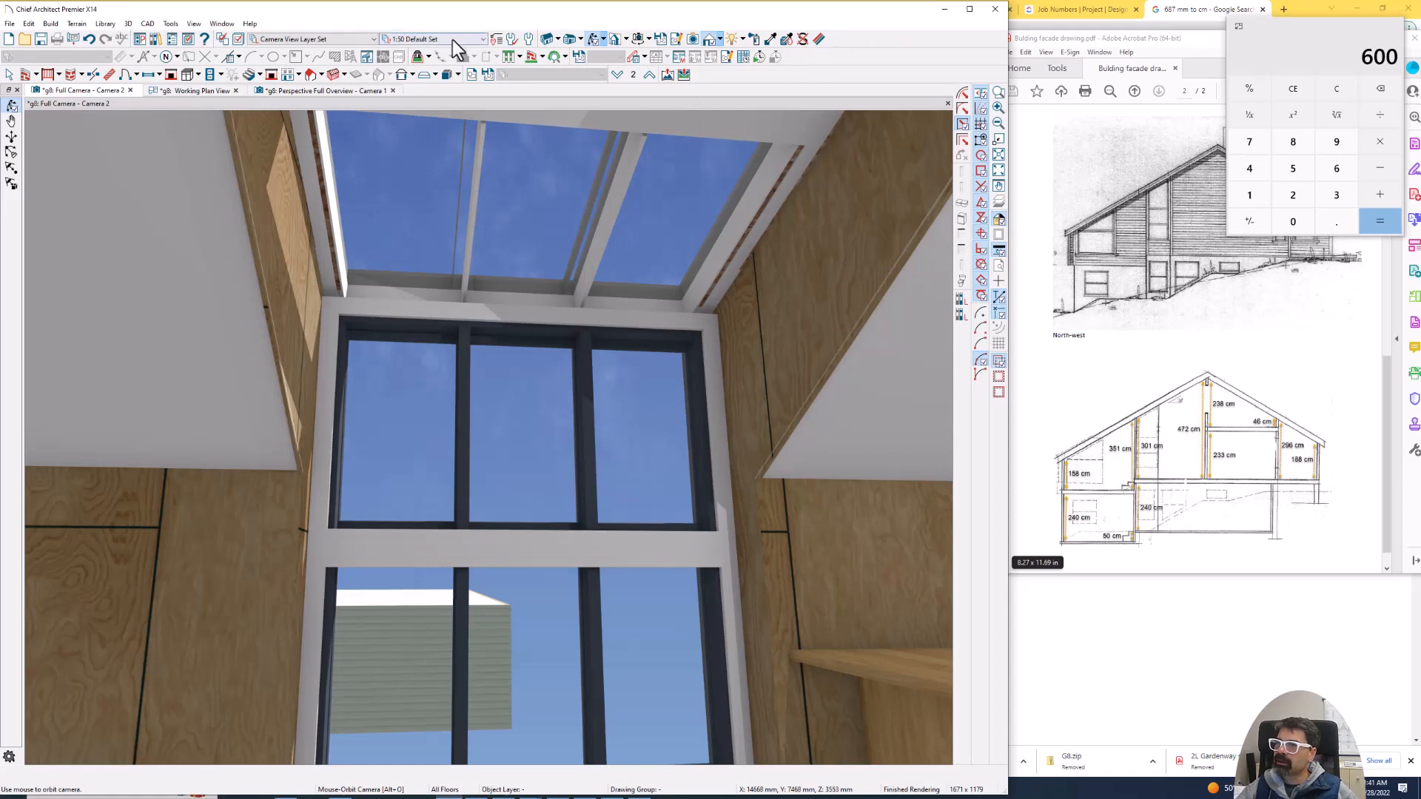
- Set the width of the uppermost skylight in plan to 540 mm
left_click(211, 90)
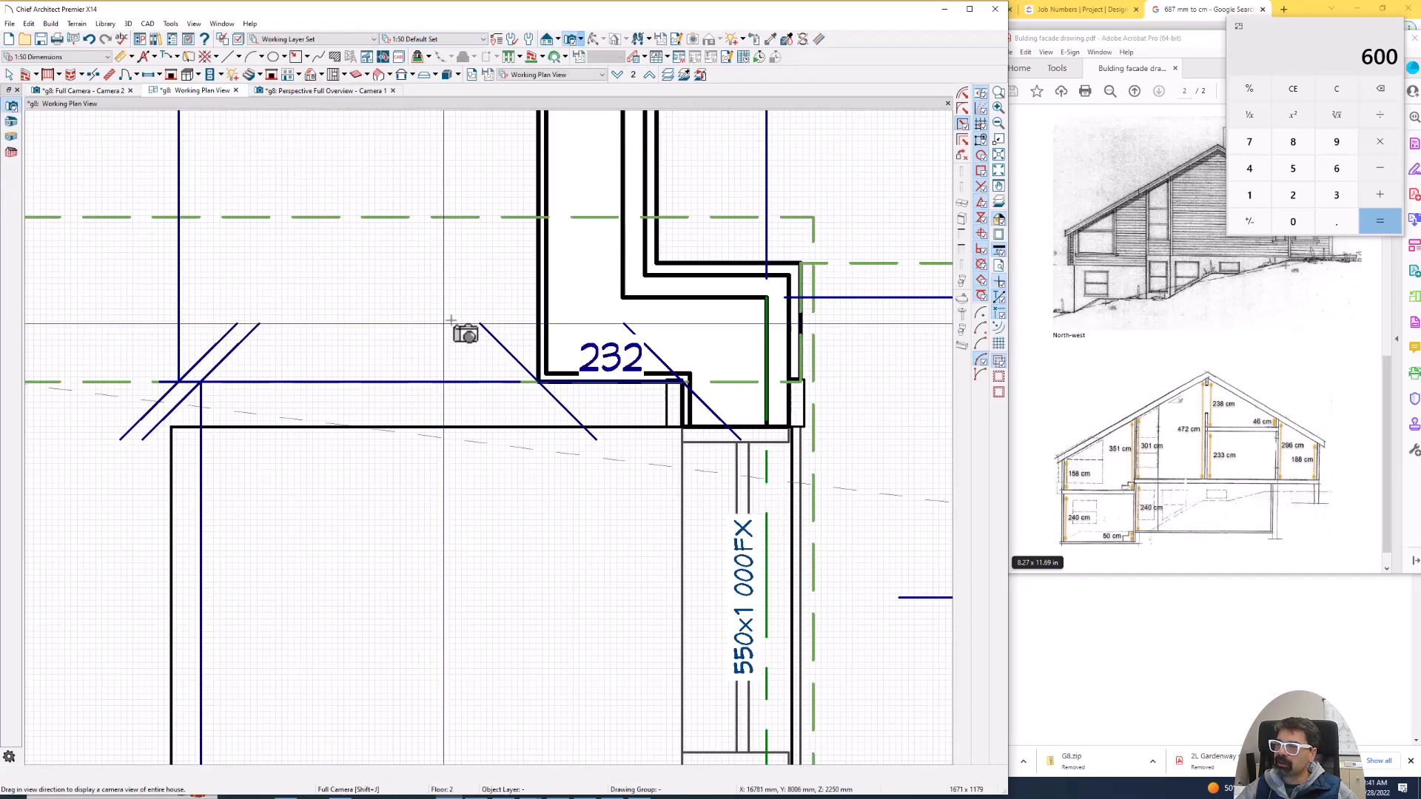
scroll(491, 302, "up", 4)
scroll(491, 305, "down", 1)
key("q")
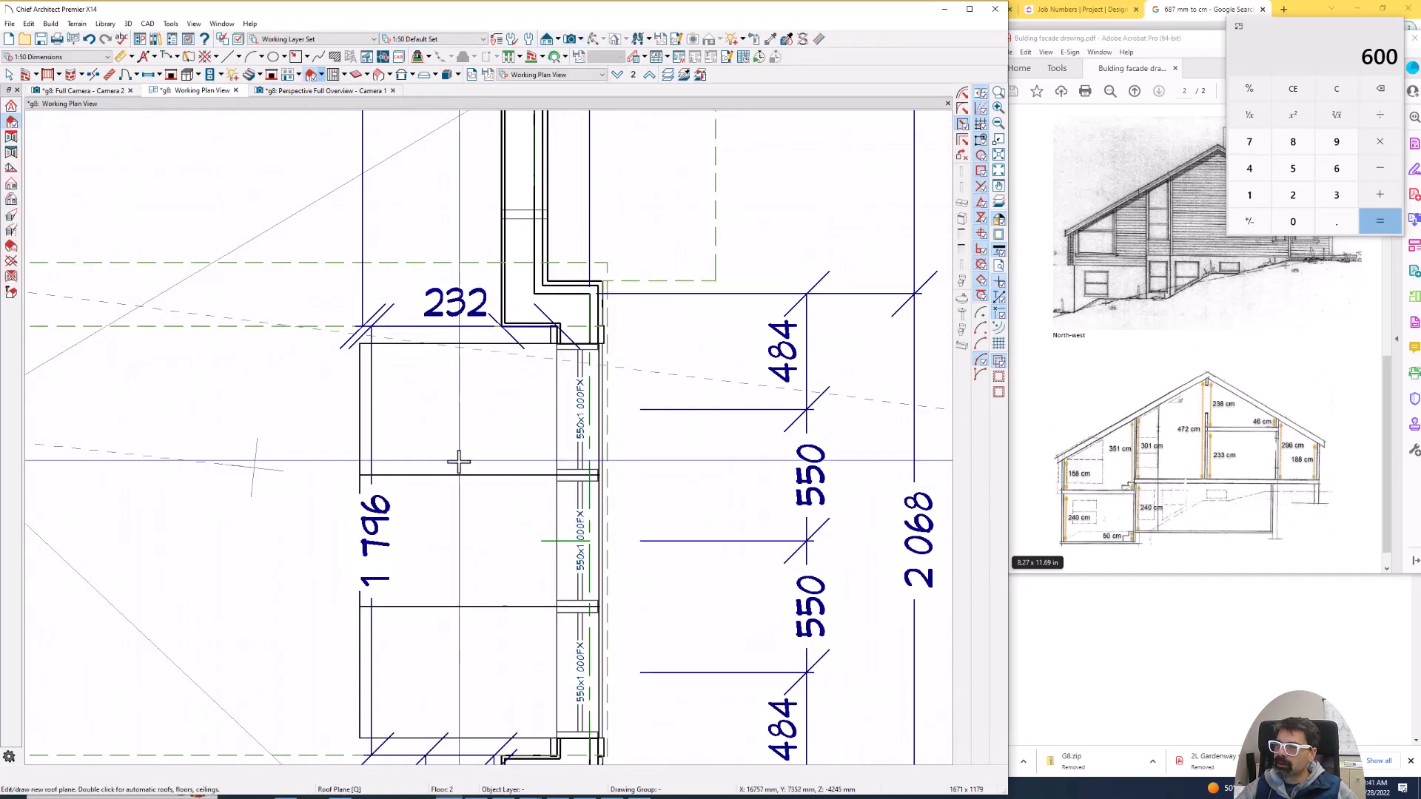
key("space")
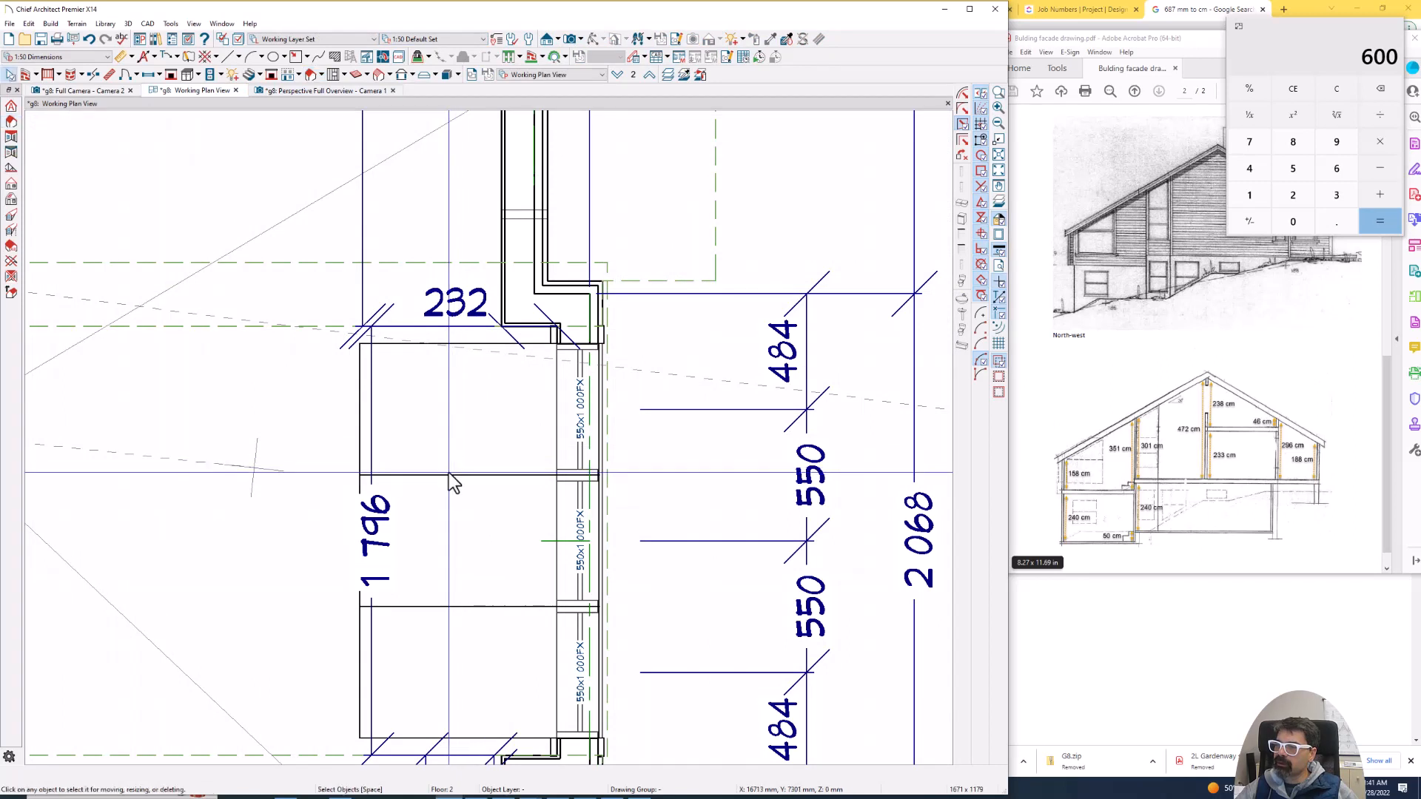
left_click(449, 472)
left_click(337, 426)
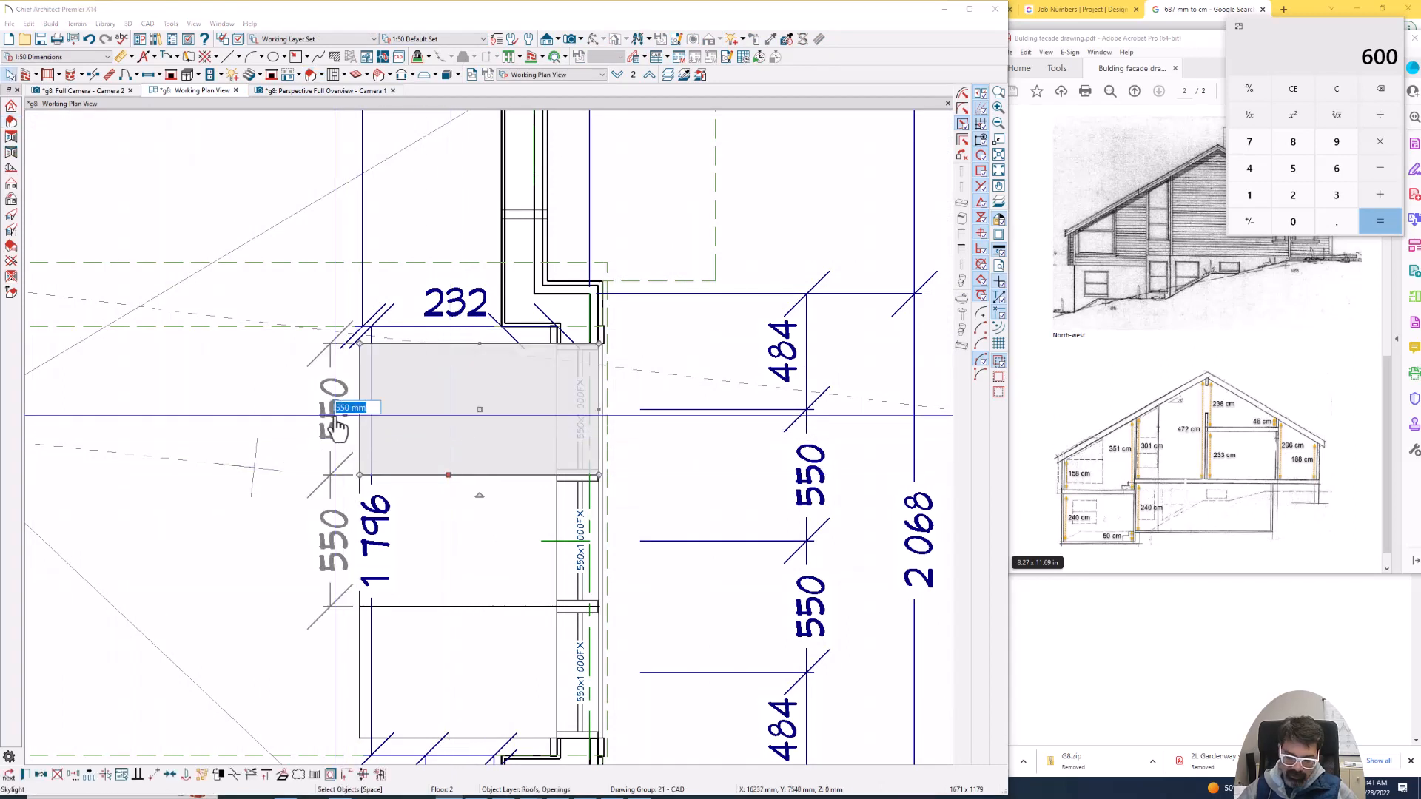
type("540")
key("Return")
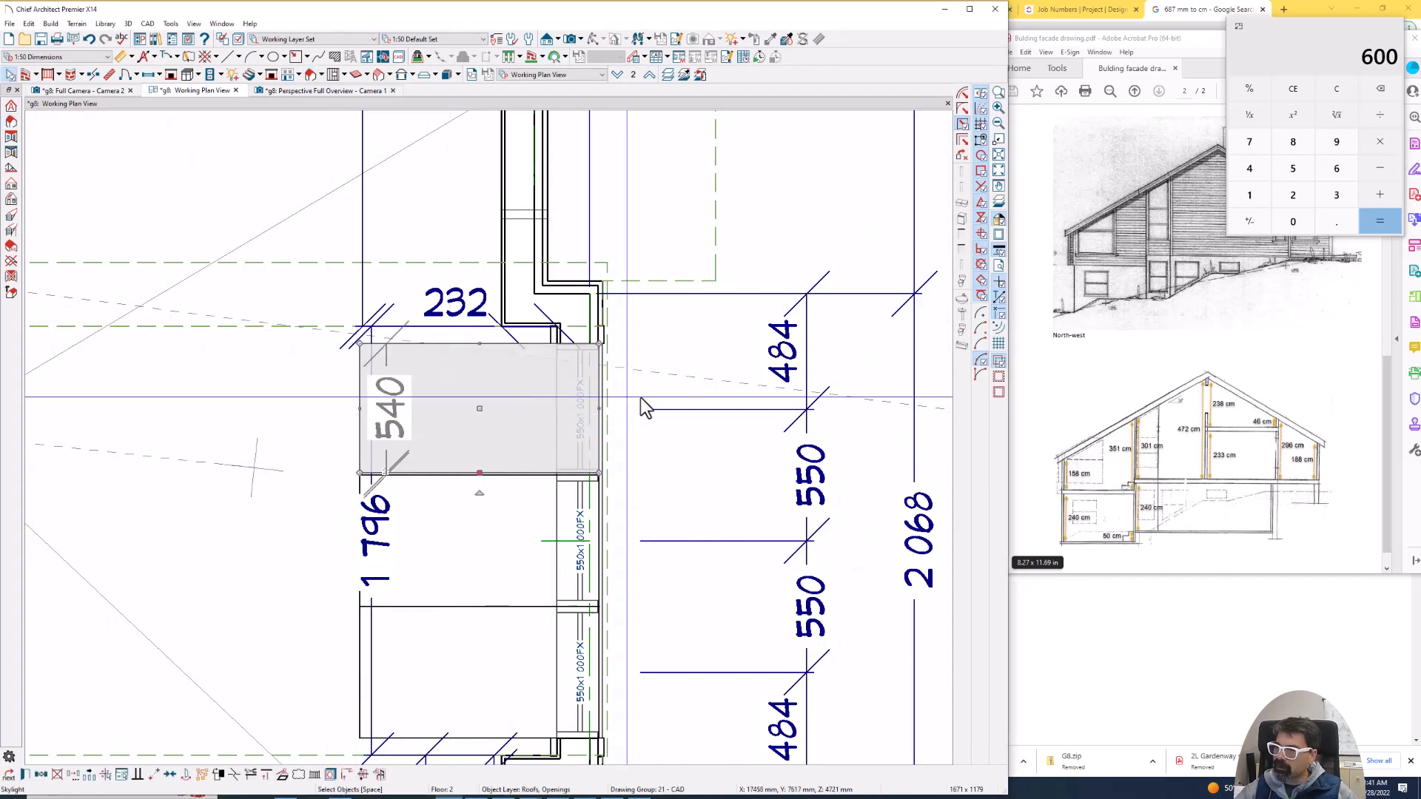
- Set the width of the middle skylight in plan to 540 mm
left_click(478, 602)
left_click(342, 548)
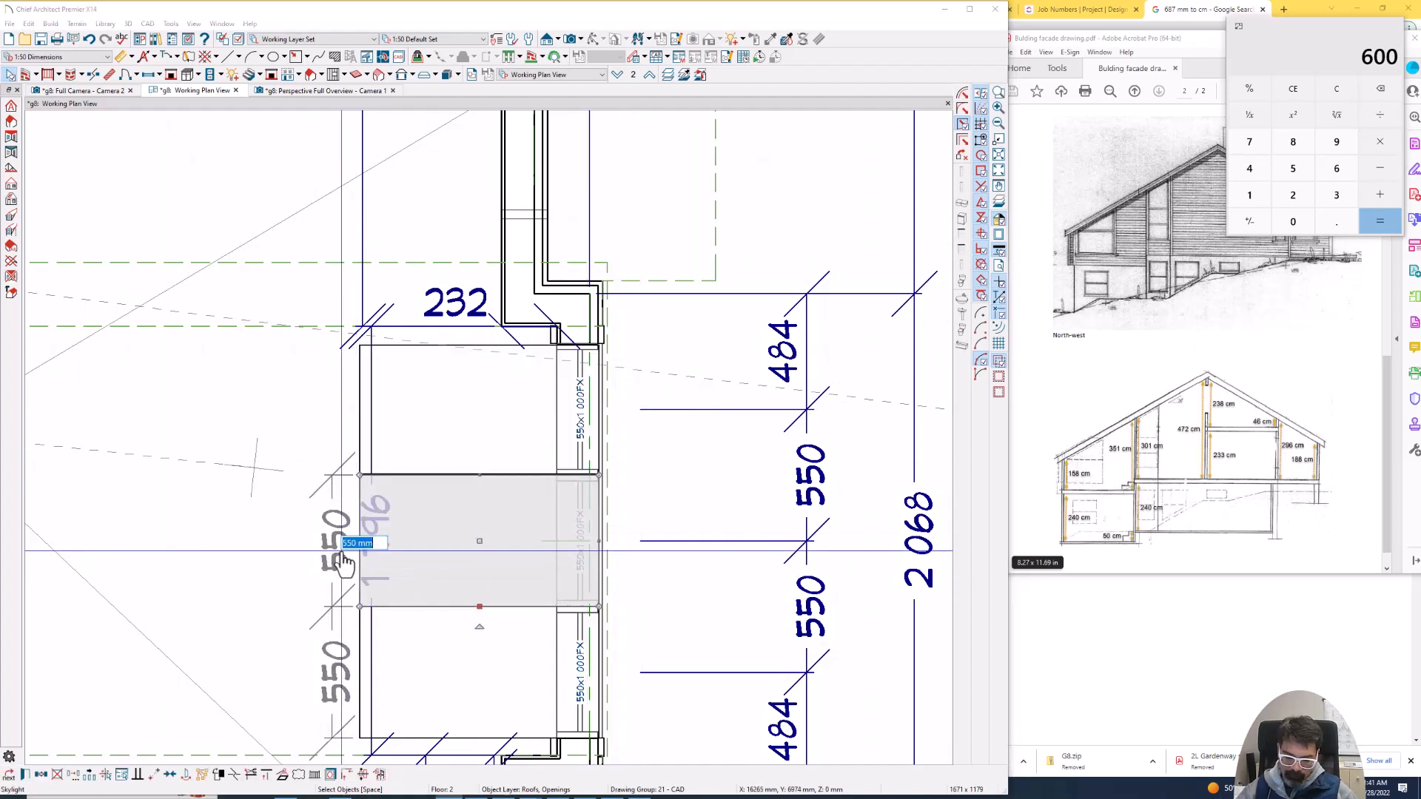
type("540")
key("Return")
key("Escape")
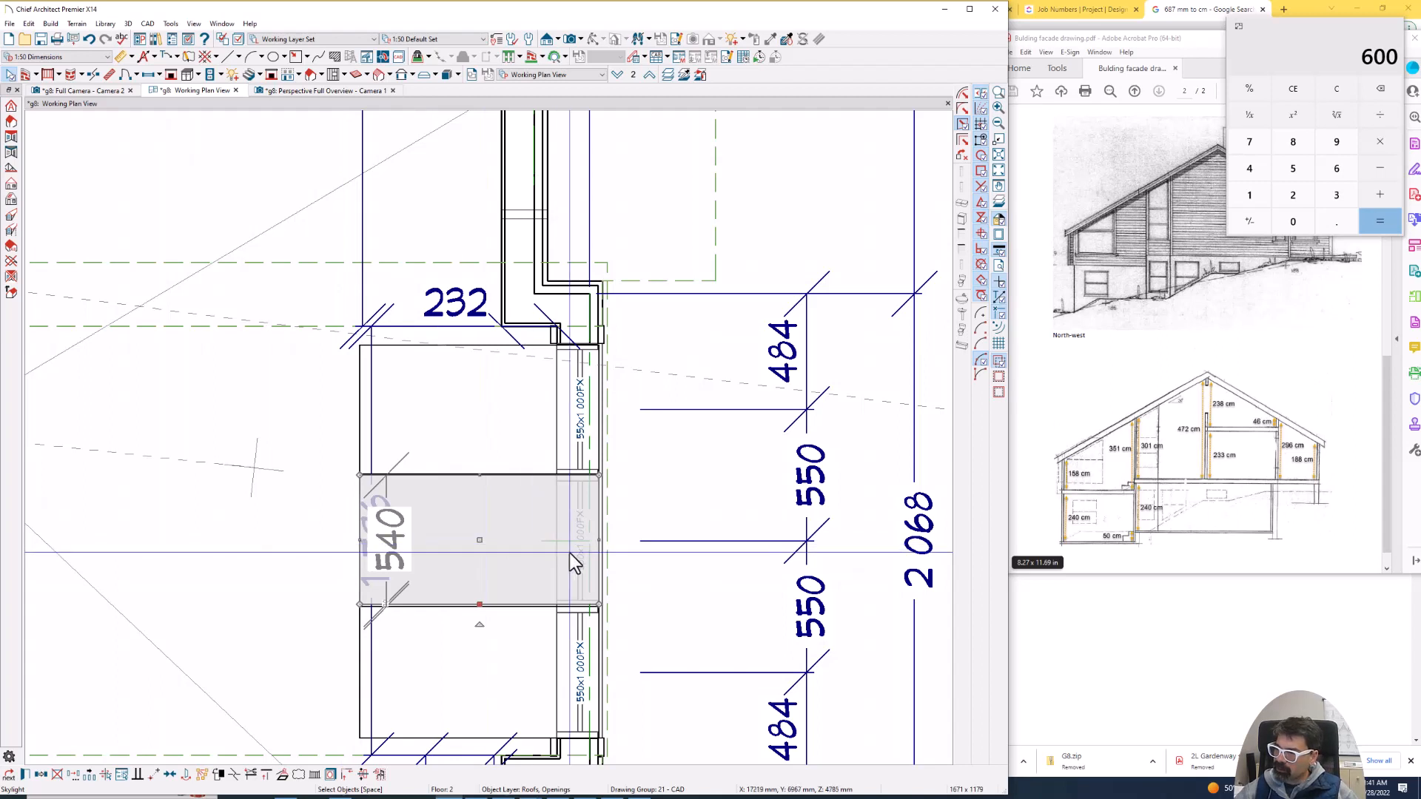
- Set the width of the lowest skylight in plan to 540 mm
left_click(457, 707)
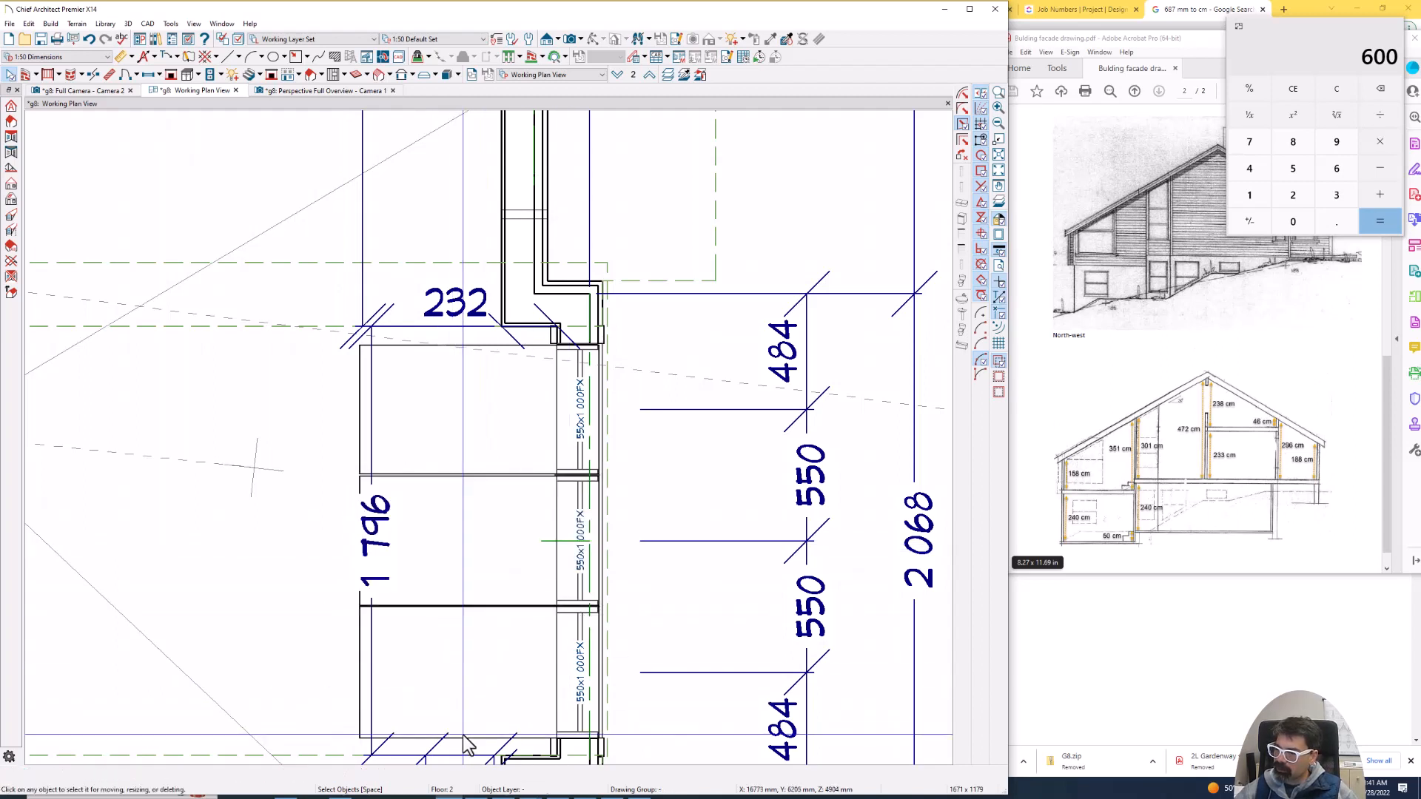
left_click(342, 673)
type("5")
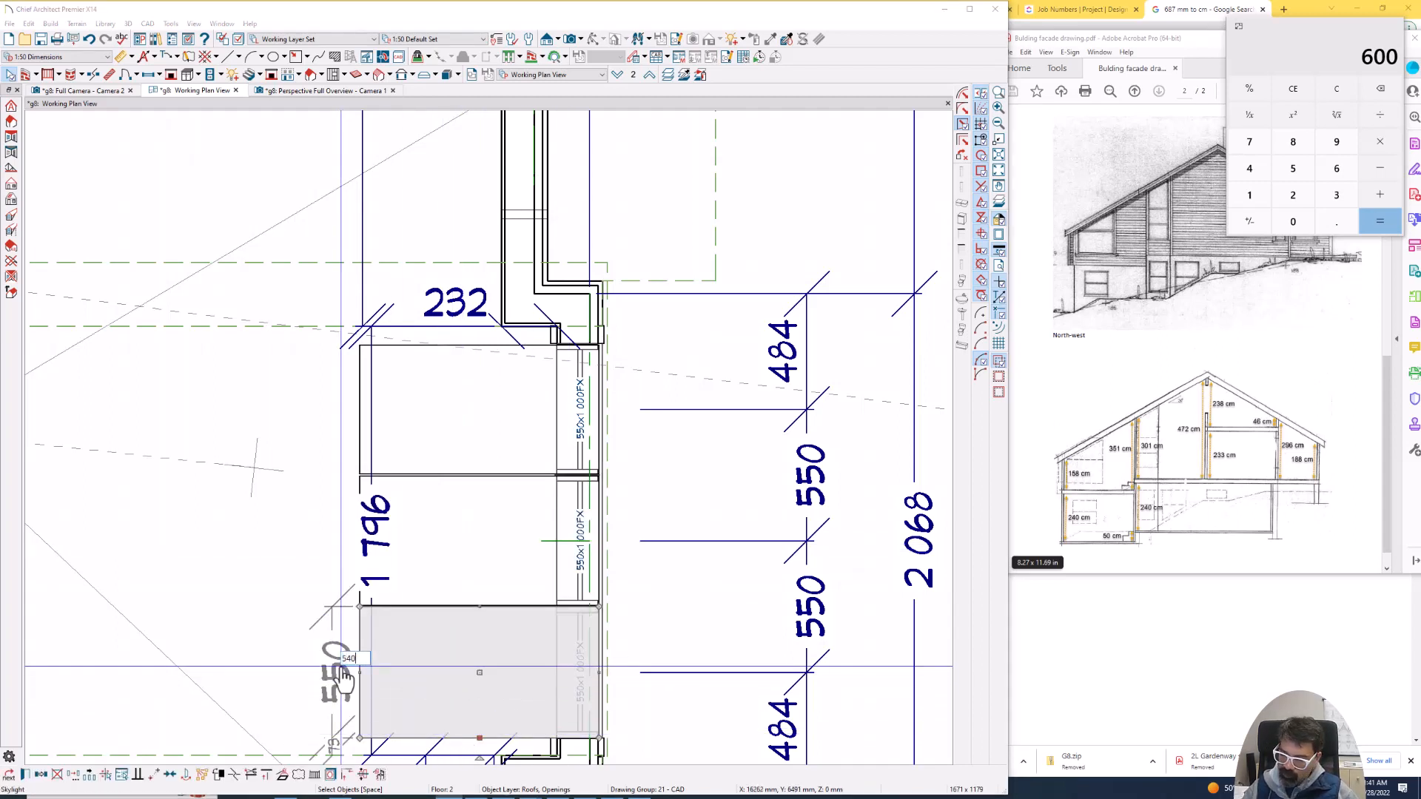
type("40")
key("Return")
key("Escape")
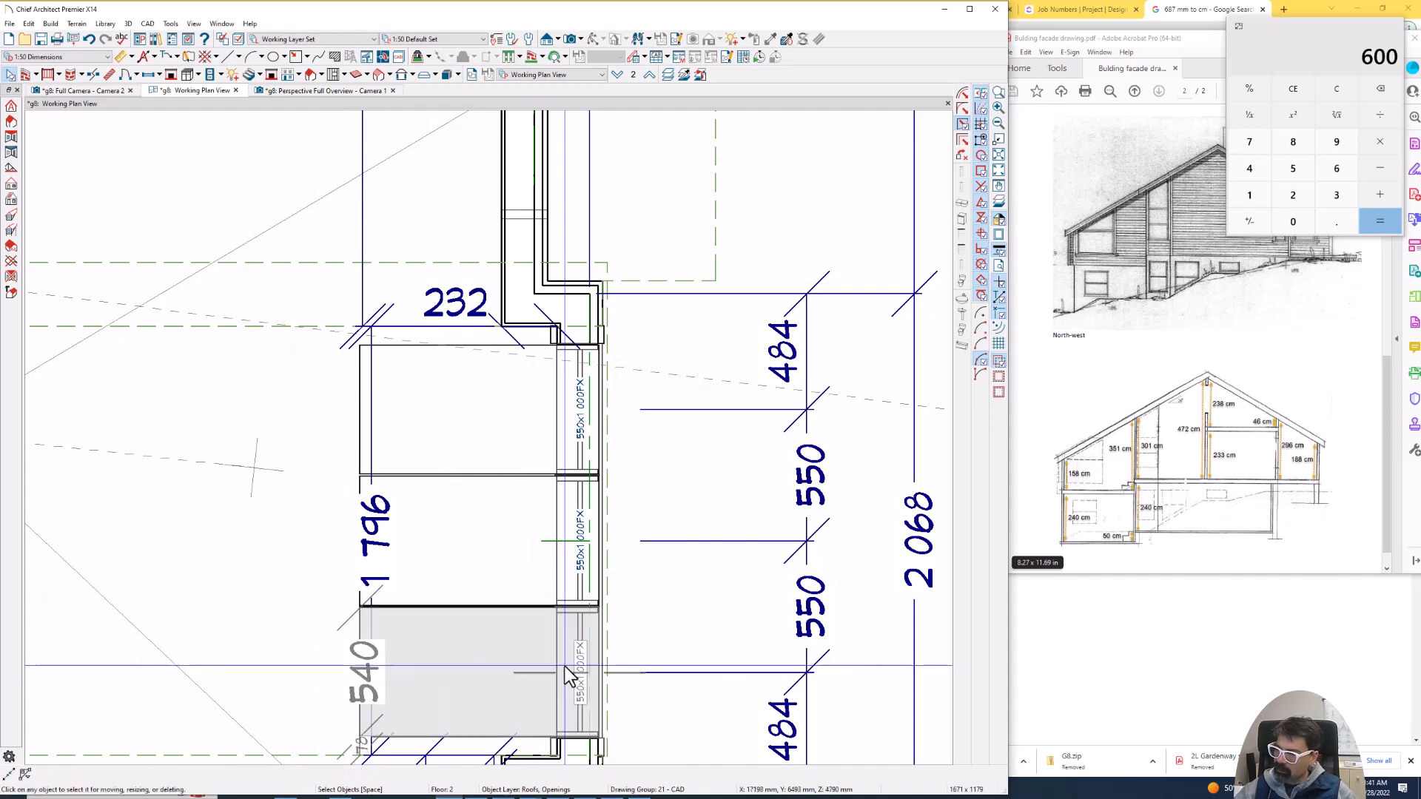
left_click(566, 667)
- Examine the gaps between the three skylights in the exterior overview and the interior camera view
left_click(357, 90)
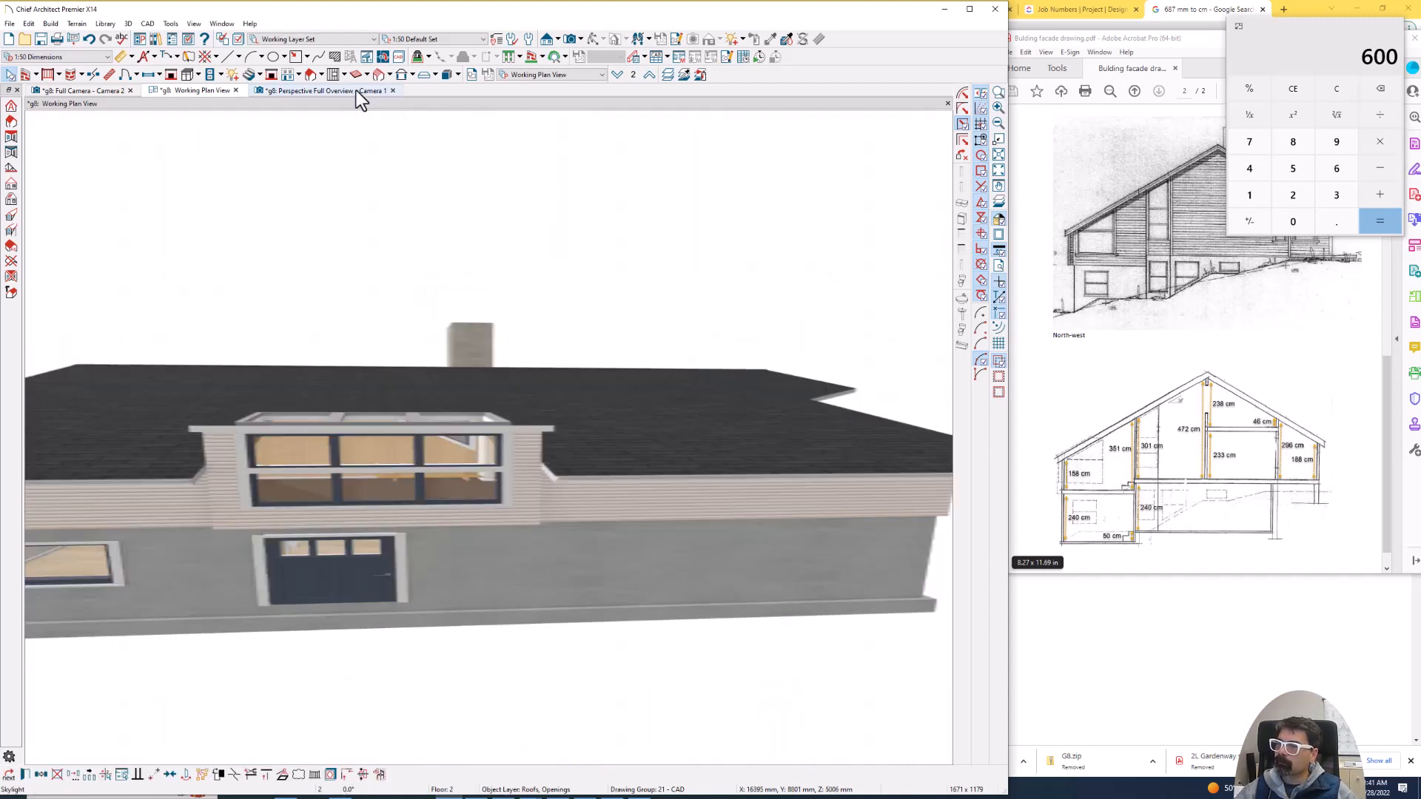
left_click(96, 90)
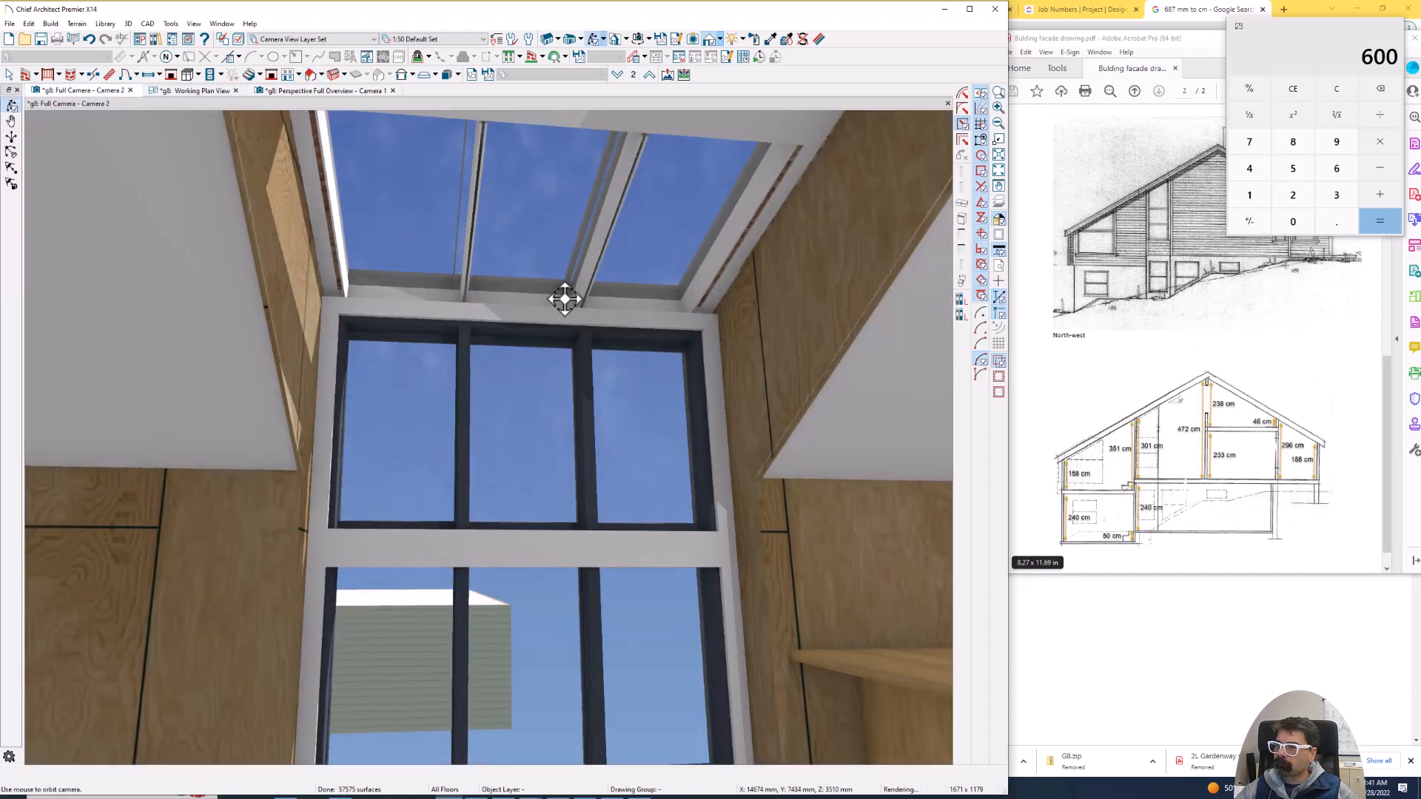
mouse_move(565, 299)
left_mouse_down()
mouse_move(541, 307)
mouse_move(546, 280)
left_mouse_up()
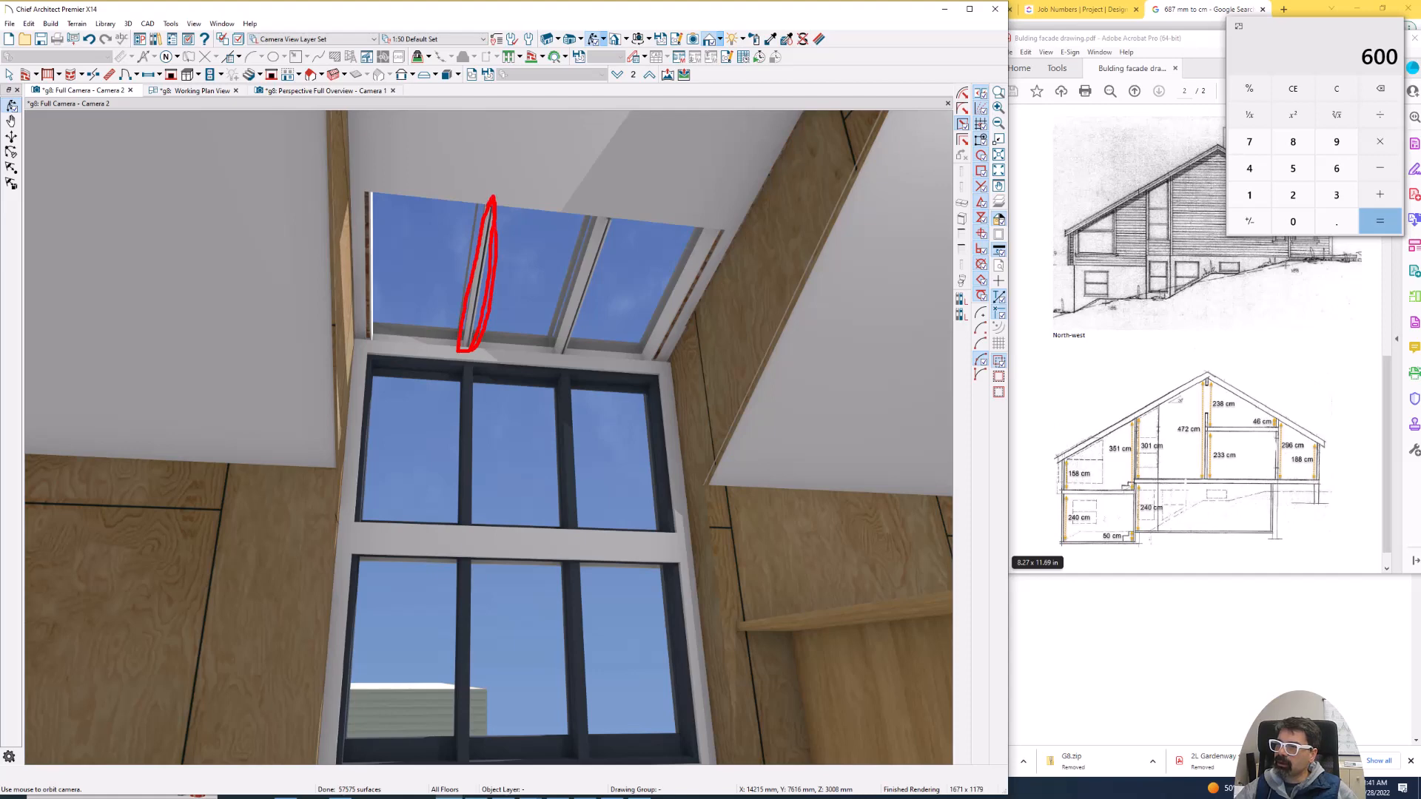
key("Escape")
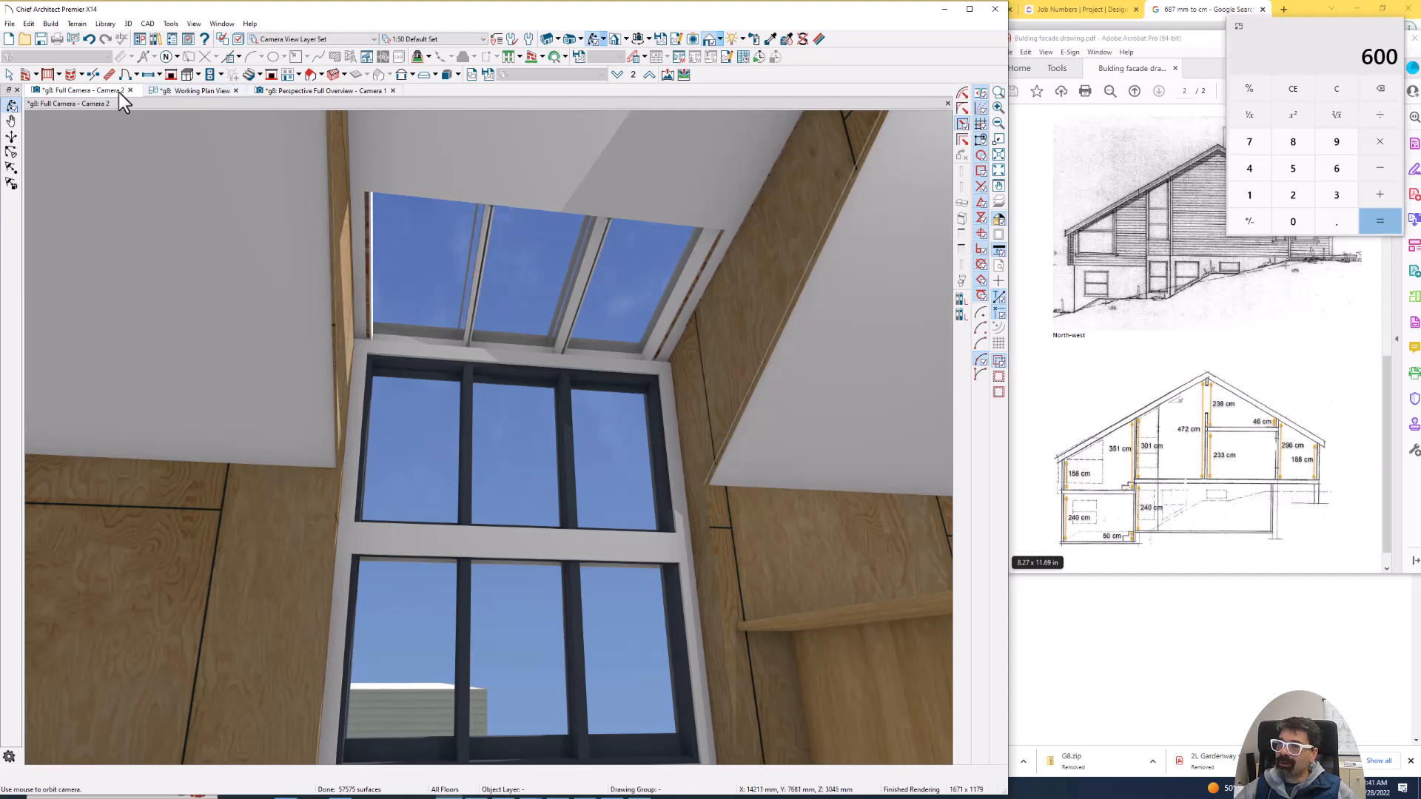
- Stretch the uppermost skylight in plan to the far edge of the lowest one, and delete the middle and lowest skylights
left_click(194, 91)
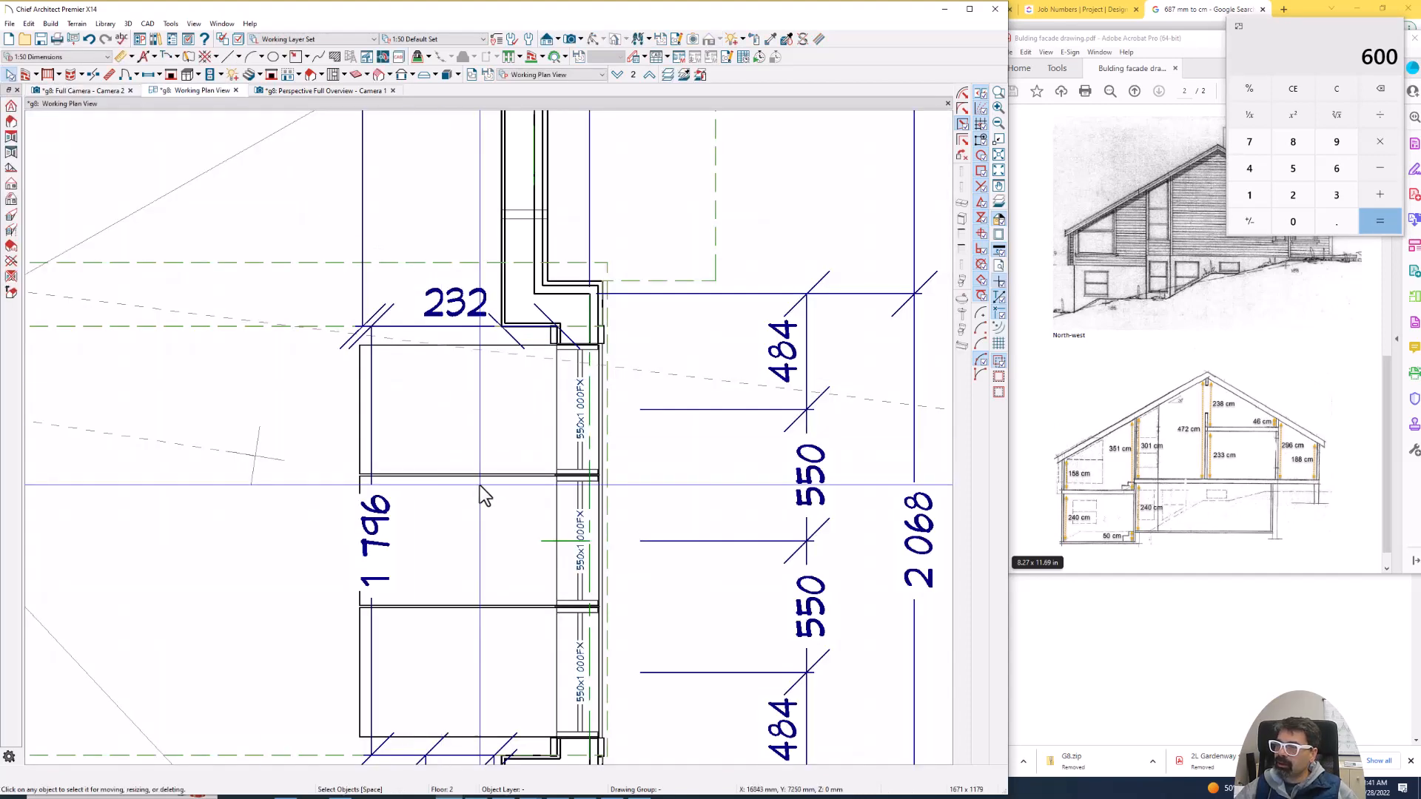
left_click(476, 481)
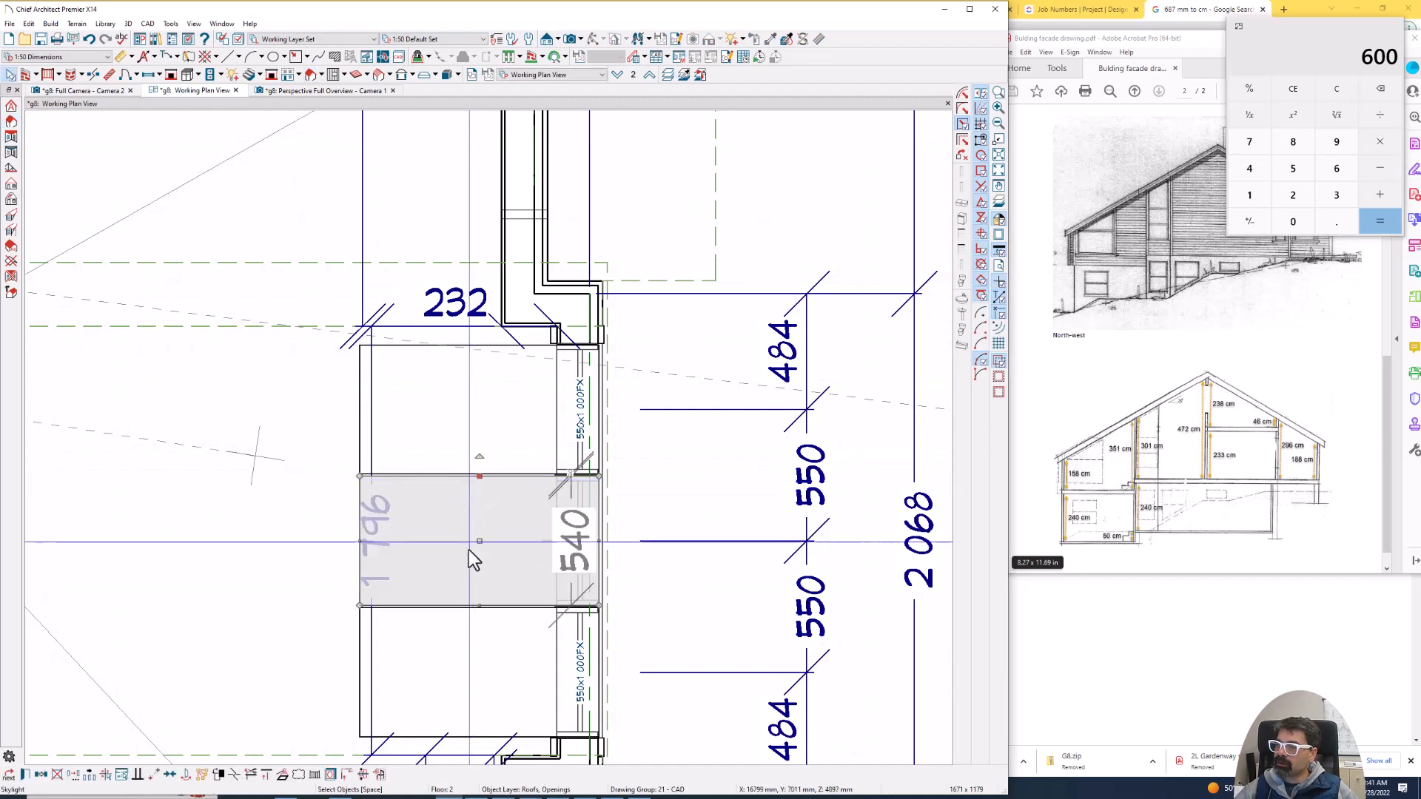
left_click(454, 613, "shift")
key("Escape")
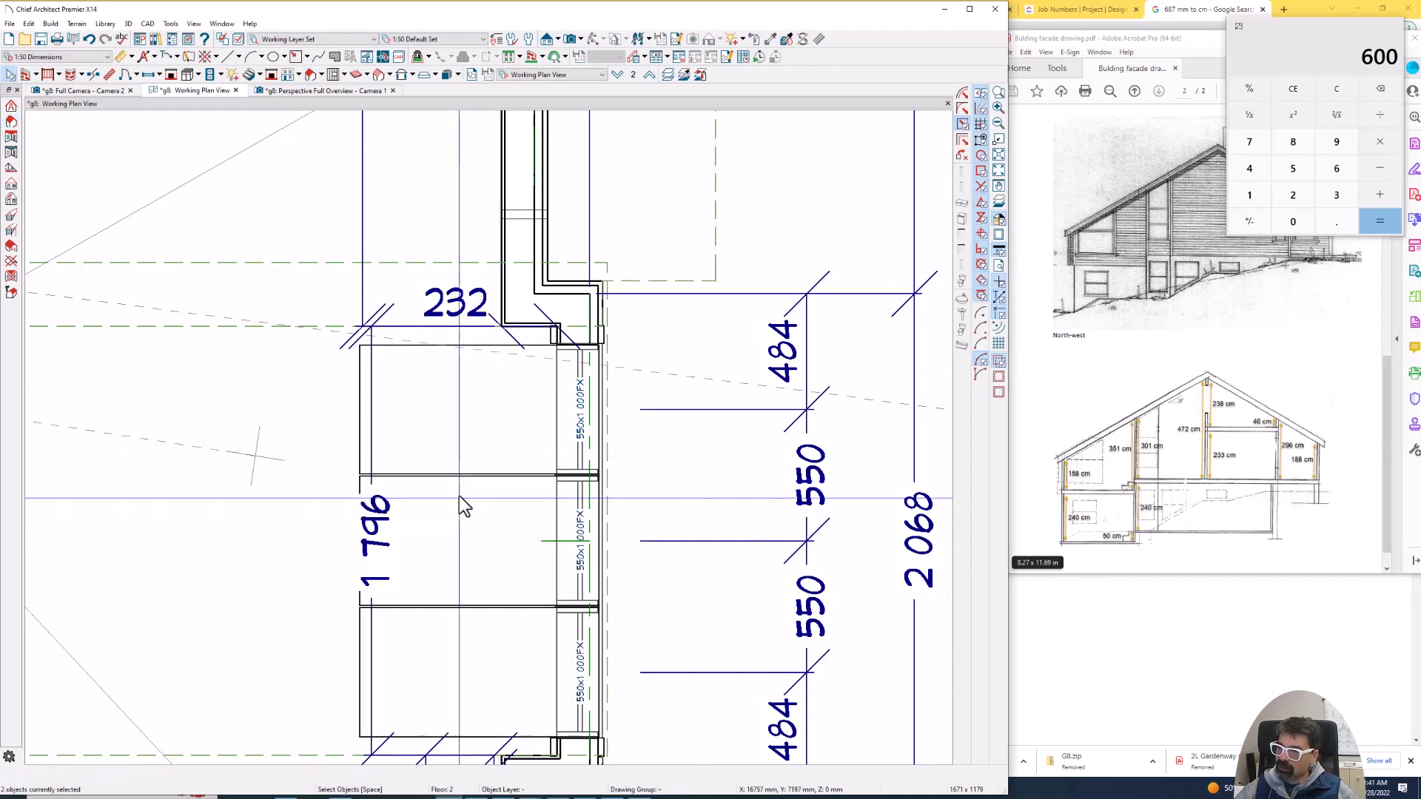
left_click(464, 472)
left_click_drag(467, 474, 471, 737)
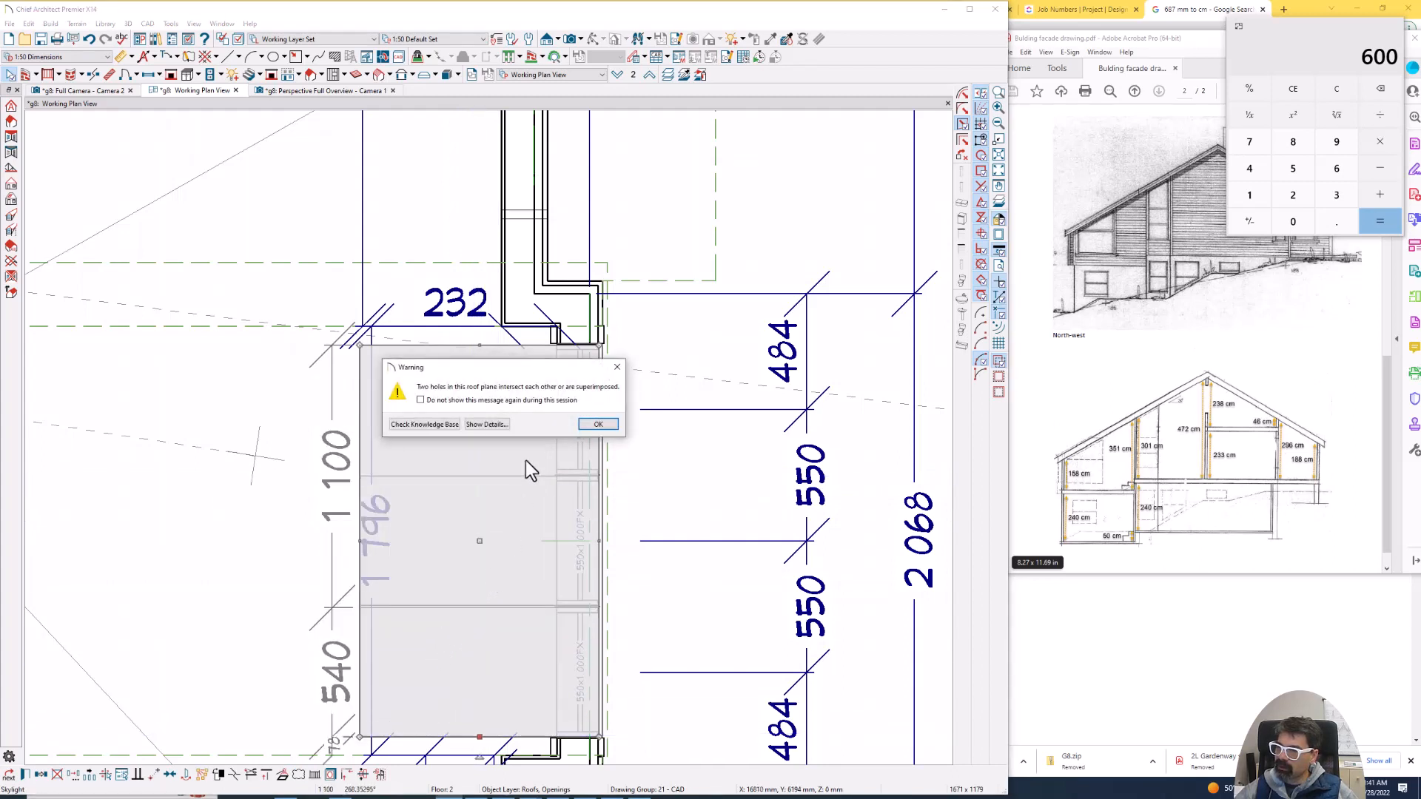
left_click(597, 425)
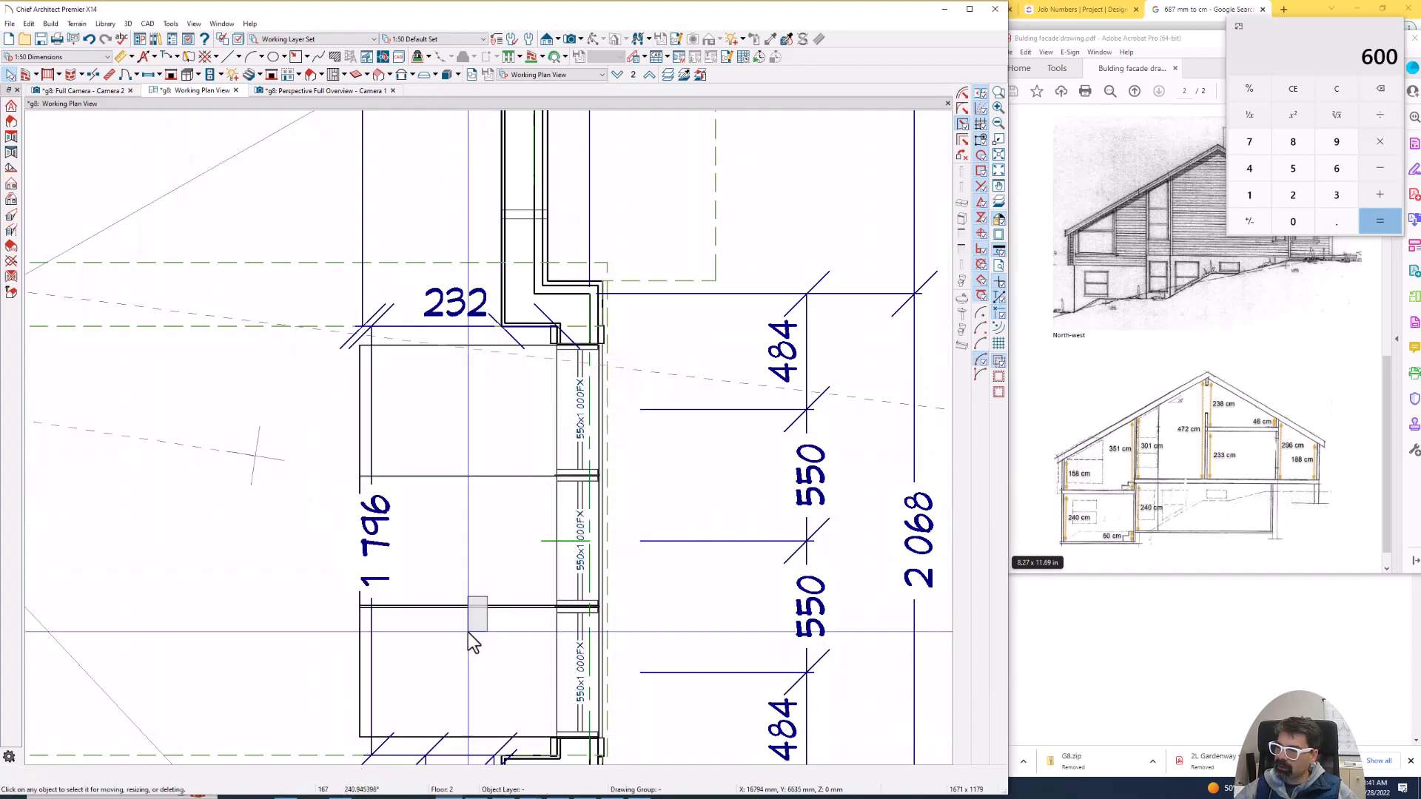
left_click(468, 632)
key("Delete")
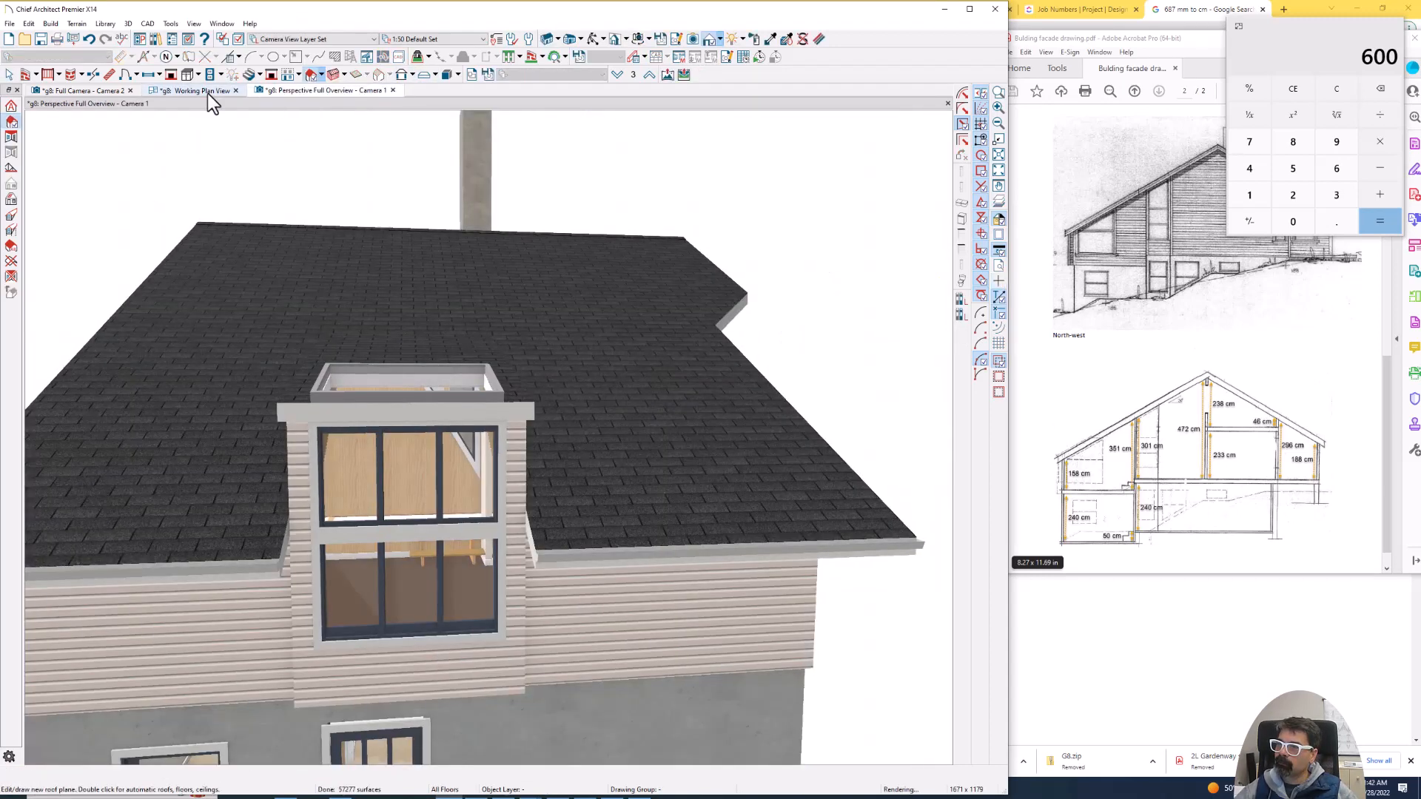
- Examine where dividing bars would line up with the window mullions below the single skylight in the interior camera view
left_click(94, 90)
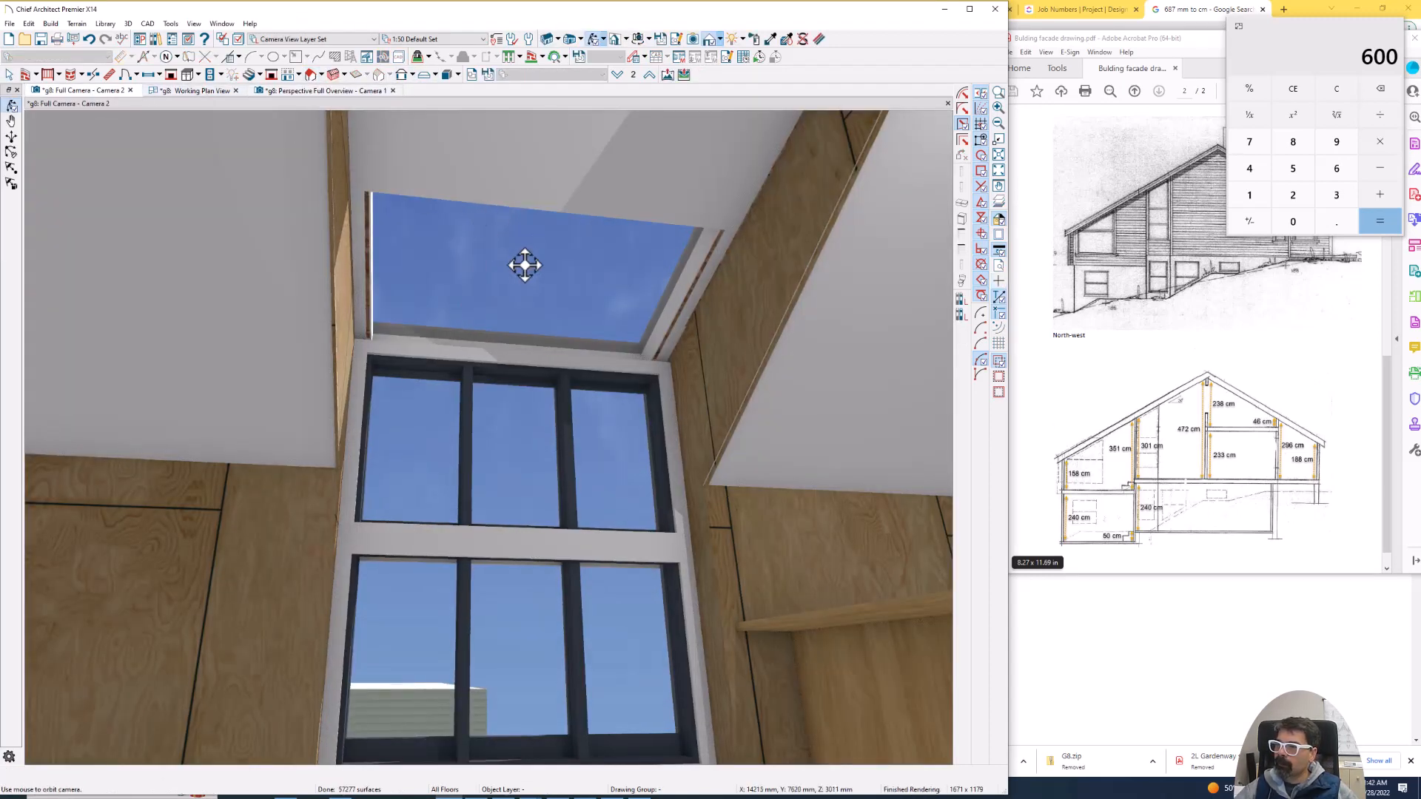
left_click_drag(475, 326, 494, 200)
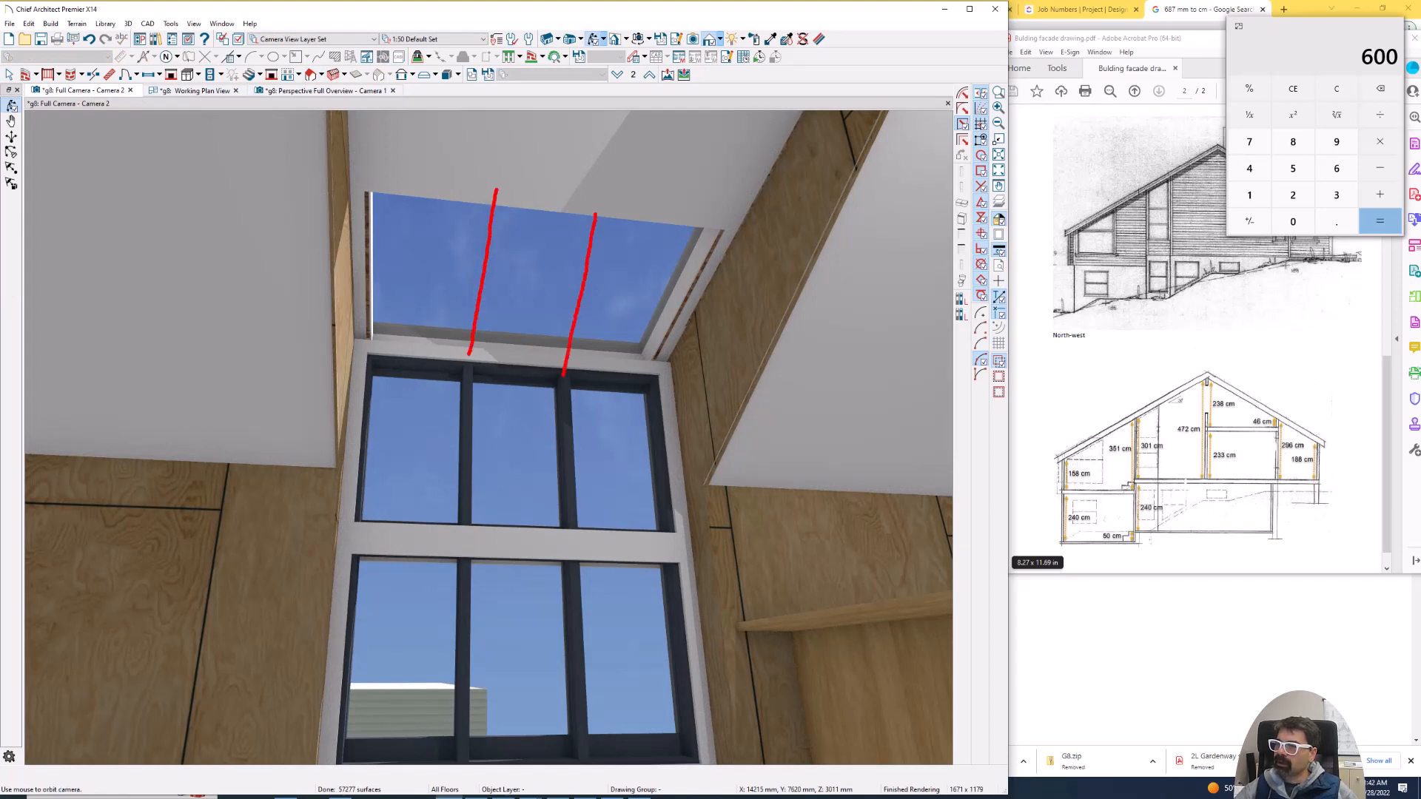
key("Escape")
- Create a cross section through the projection's roof and skylight, and start a 3D solid there
left_click(225, 92)
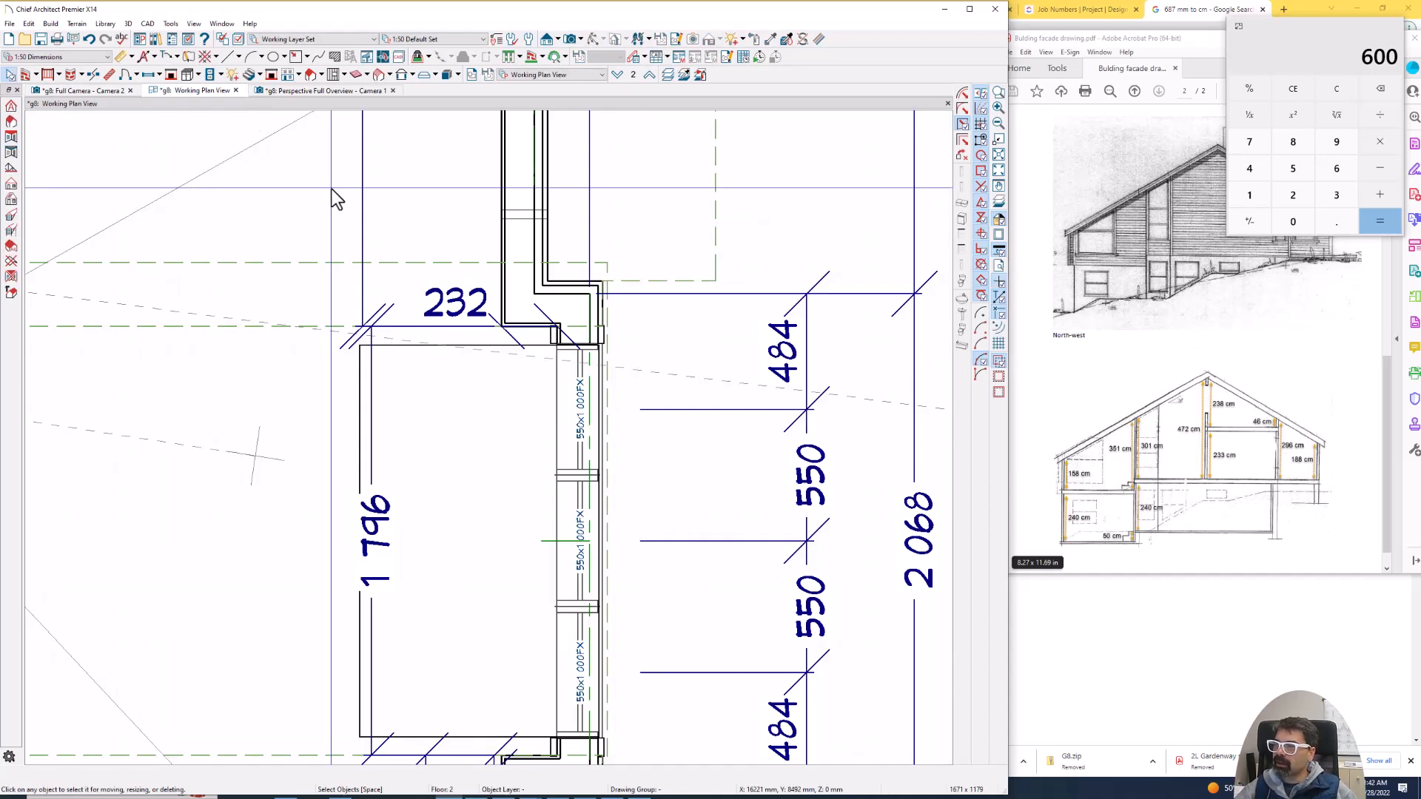
scroll(331, 190, "down", 1)
left_click(547, 38)
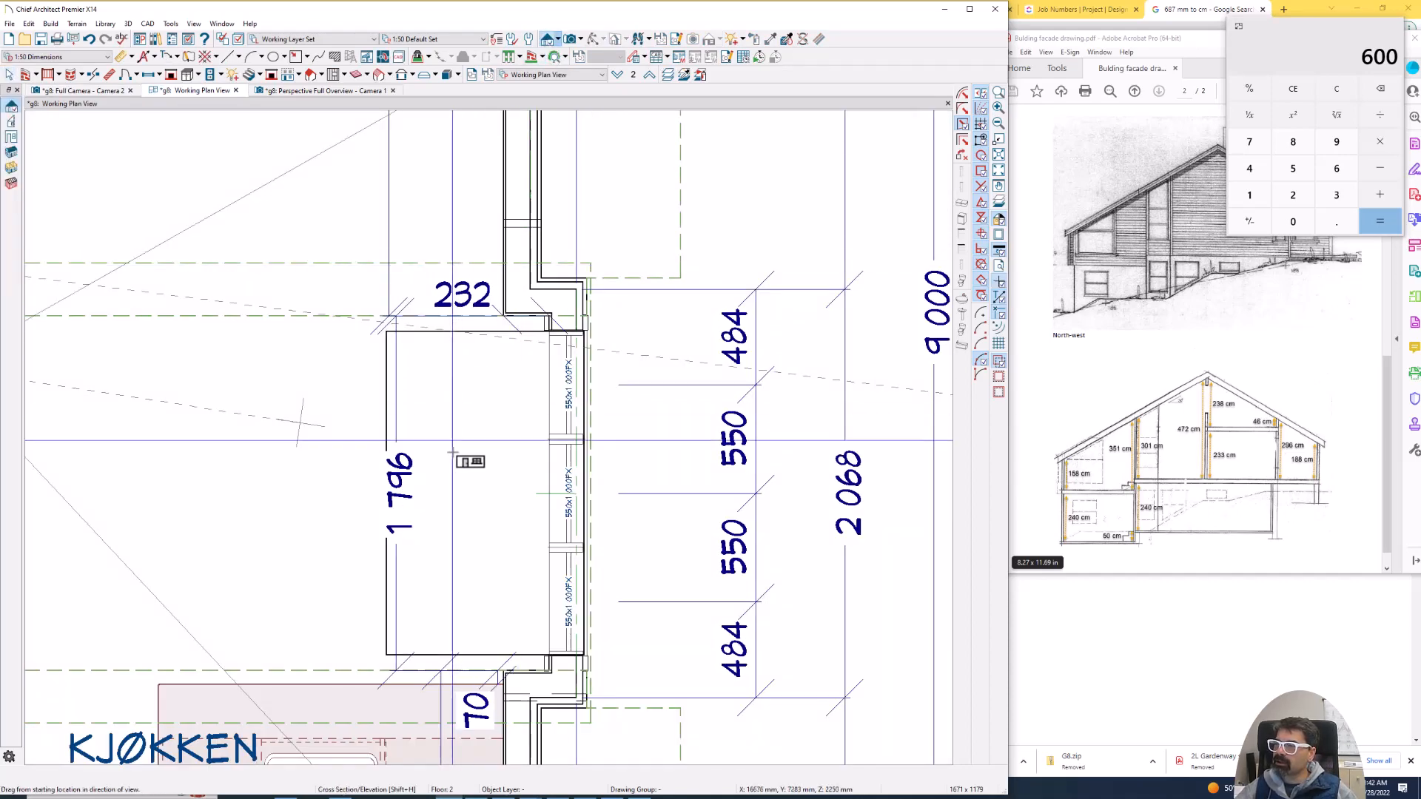
left_click_drag(456, 452, 458, 260)
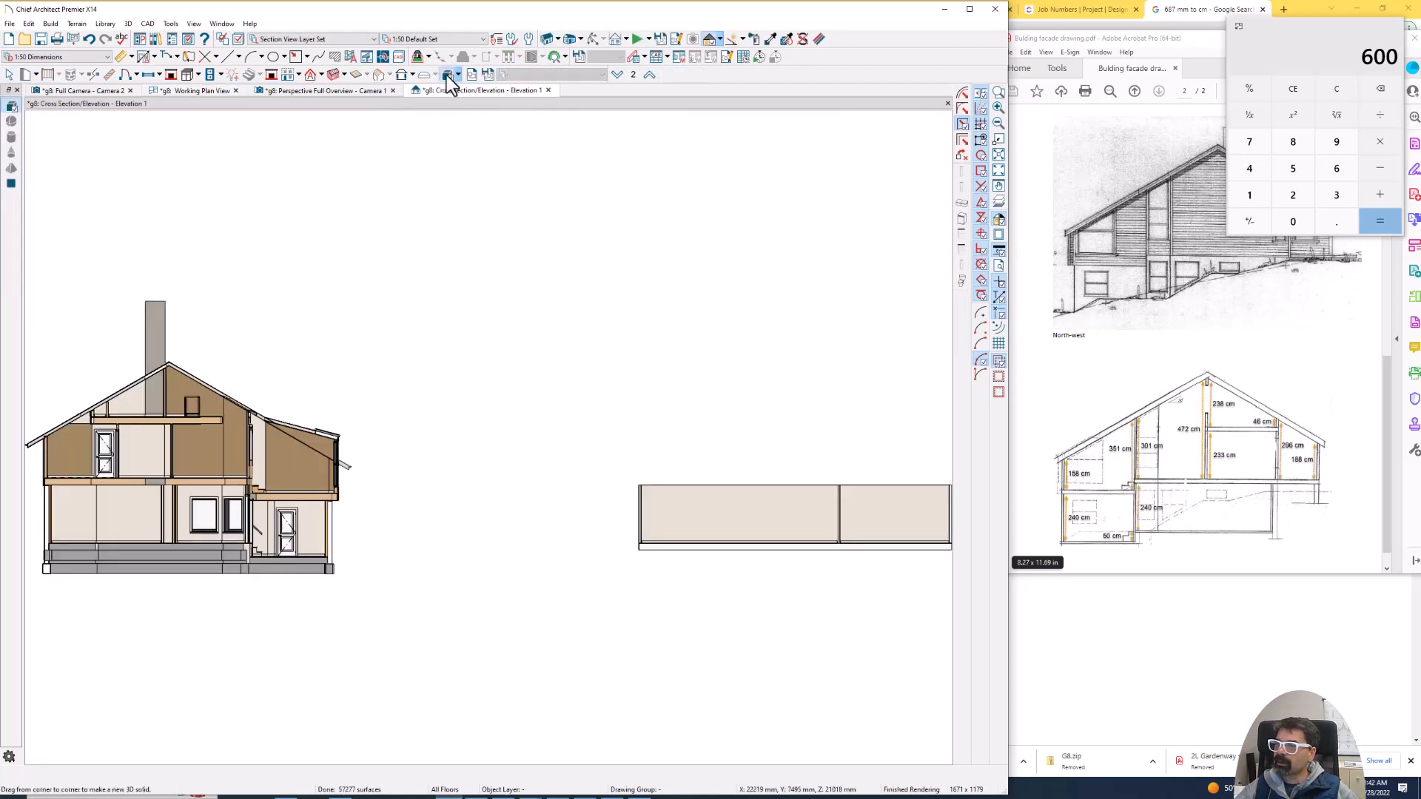
key("z")
left_click_drag(216, 385, 349, 470)
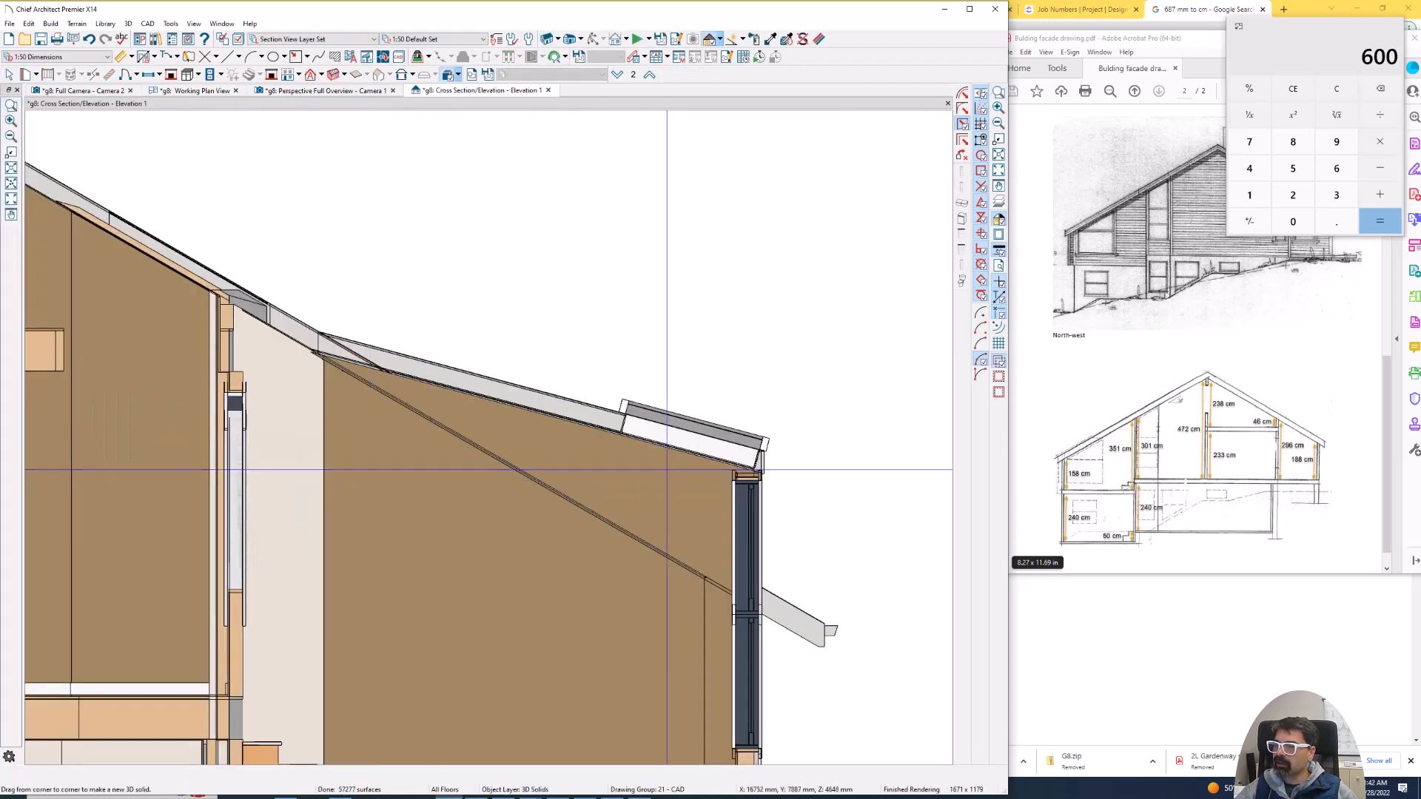
scroll(771, 485, "up", 3)
- Measure the roof's depth with a temporary line along the upper end of the skylight opening
left_click_drag(532, 414, 774, 484)
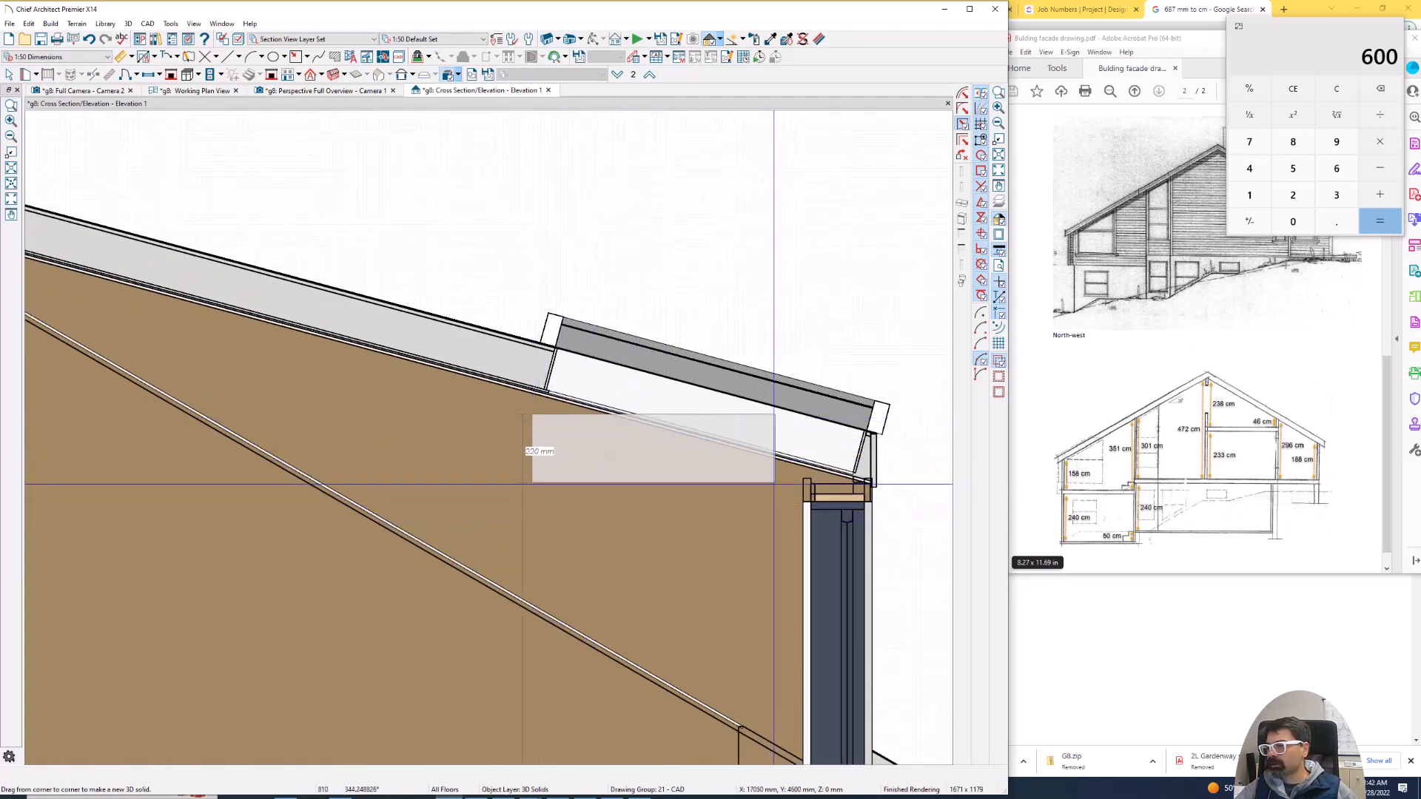
key("Escape")
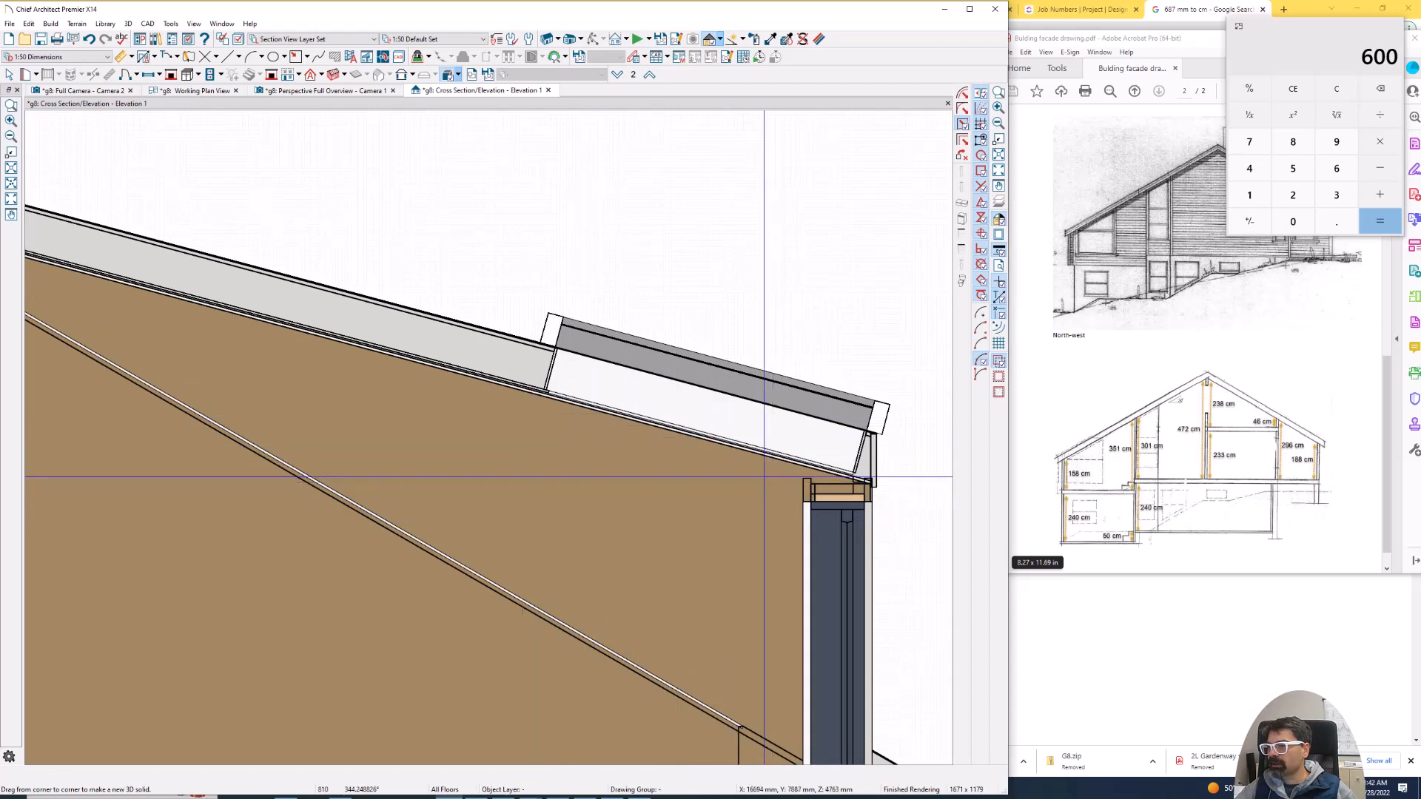
scroll(550, 390, "up", 2)
key("l")
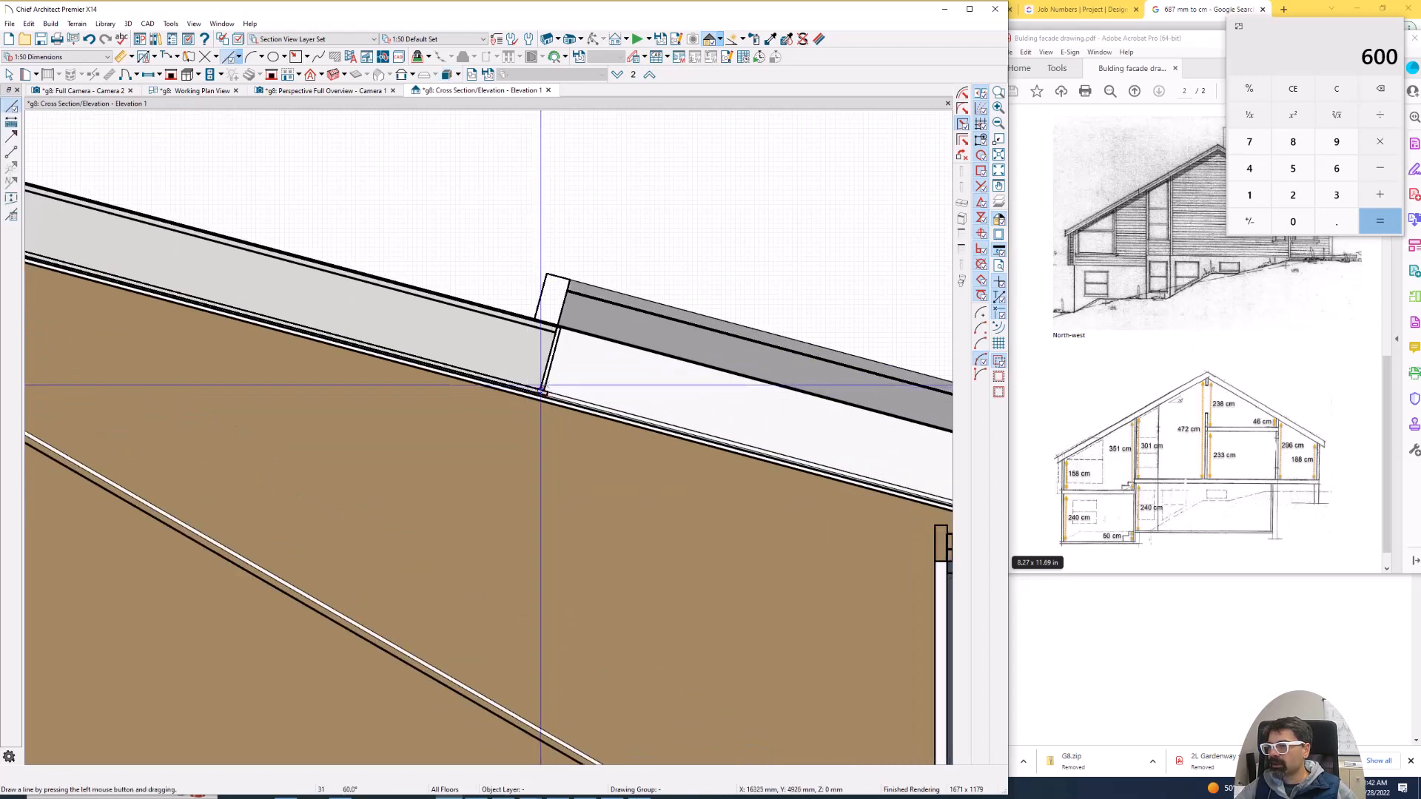
mouse_move(541, 390)
left_mouse_down()
mouse_move(546, 327)
mouse_move(560, 324)
left_mouse_up()
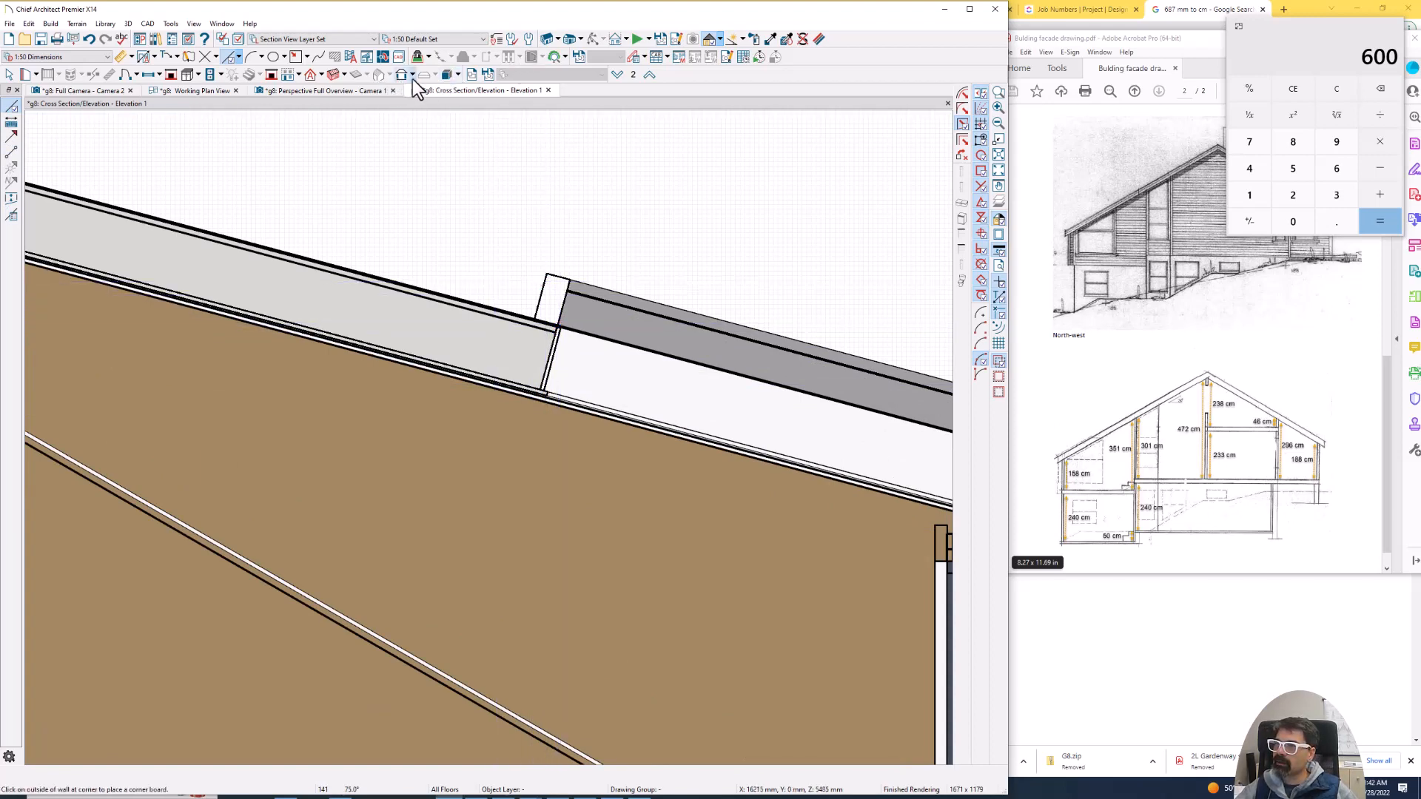
- Draw a 430 mm by 141 mm rectangular 3D solid in the section, below the skylight
left_click(447, 75)
left_click_drag(408, 579, 611, 523)
key("Tab")
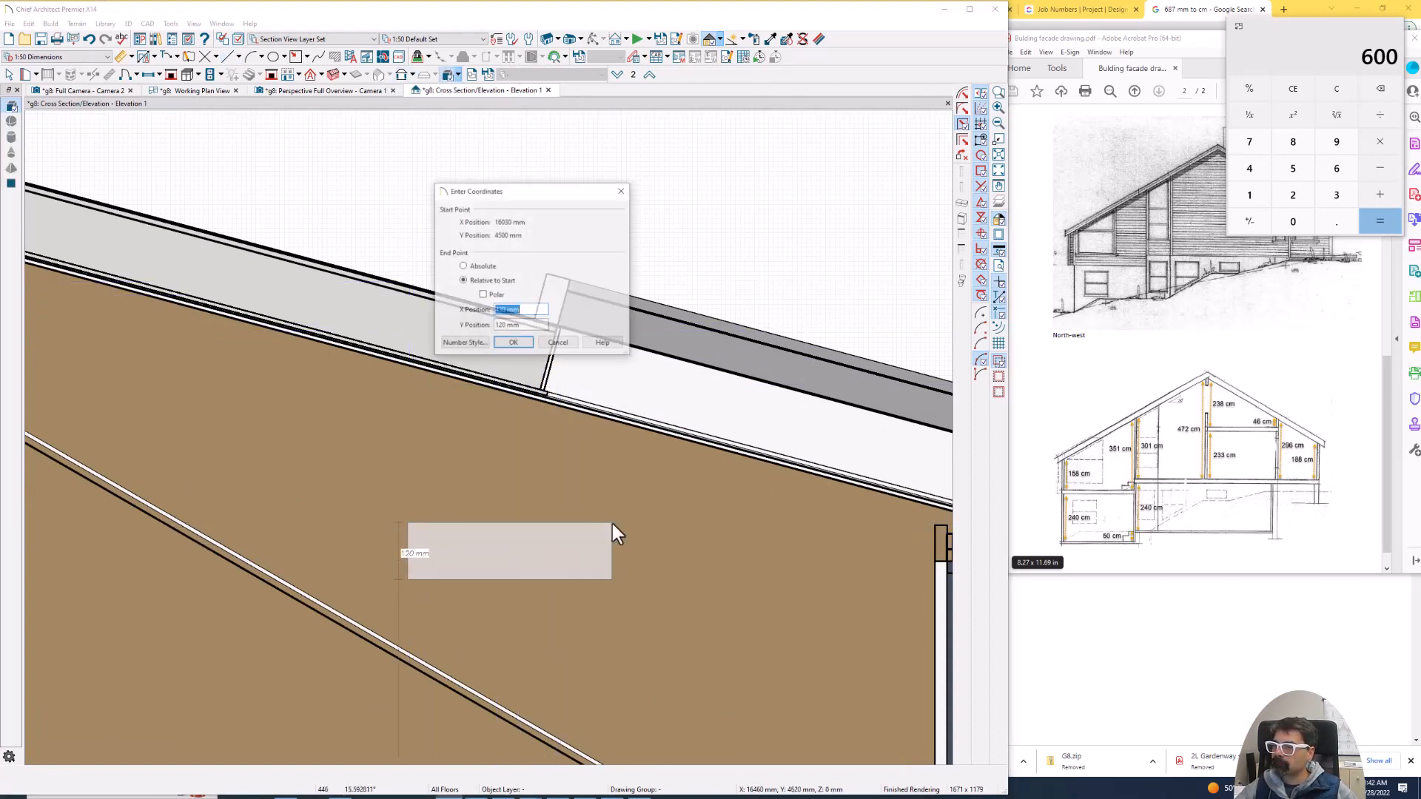
key("Tab")
type("141")
key("Return")
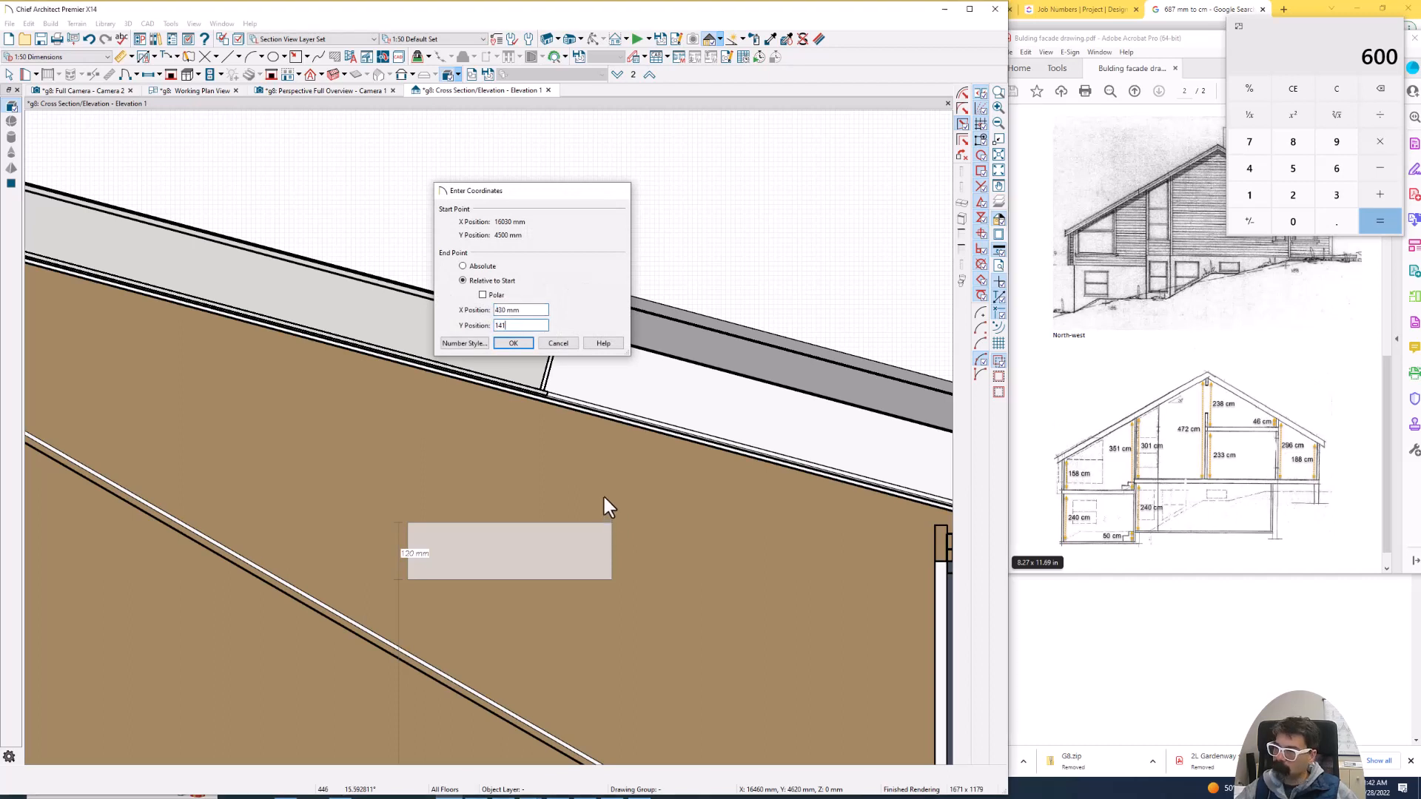
- Rotate the rectangular solid in the section to follow the slope of the projection's roof
left_click(527, 528)
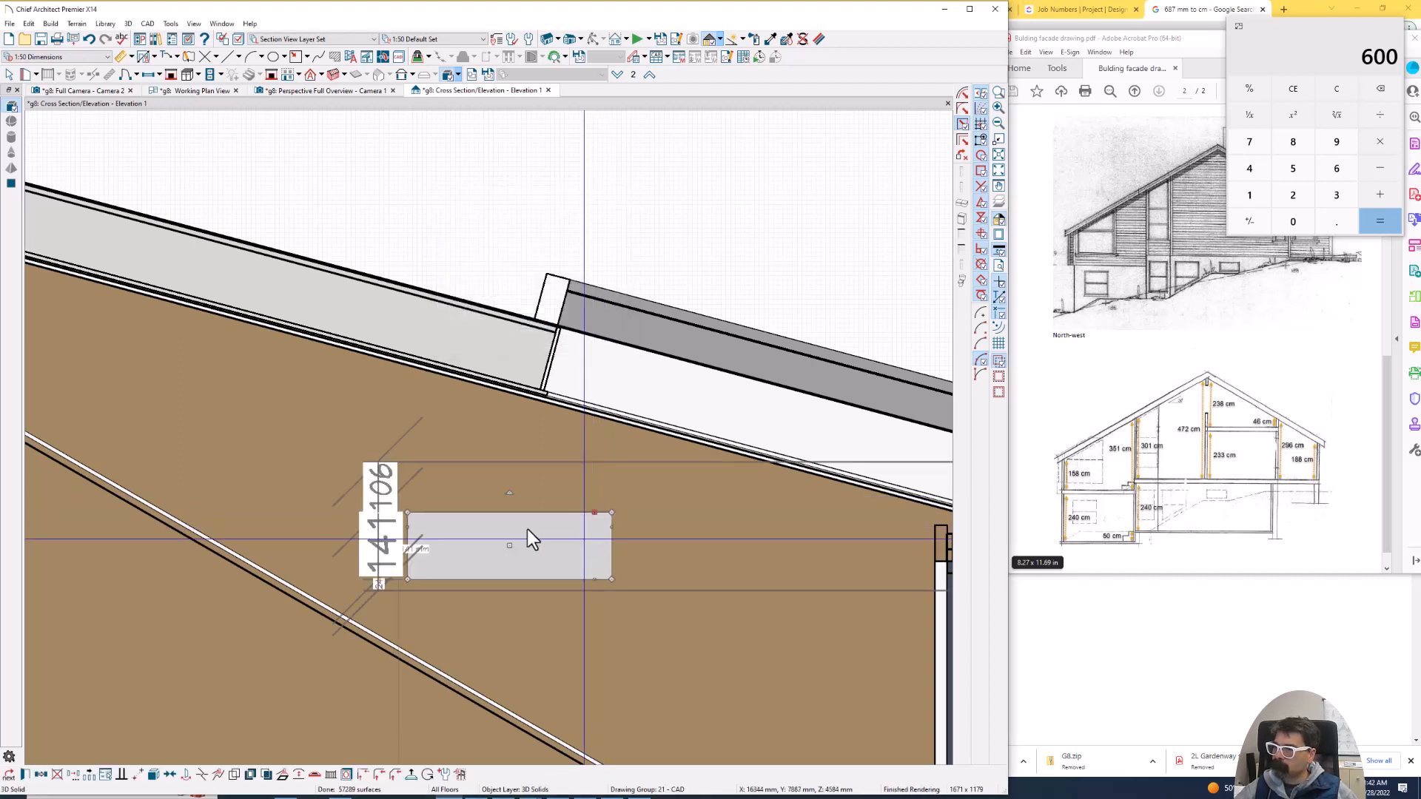
left_click_drag(517, 393, 536, 477)
key("space")
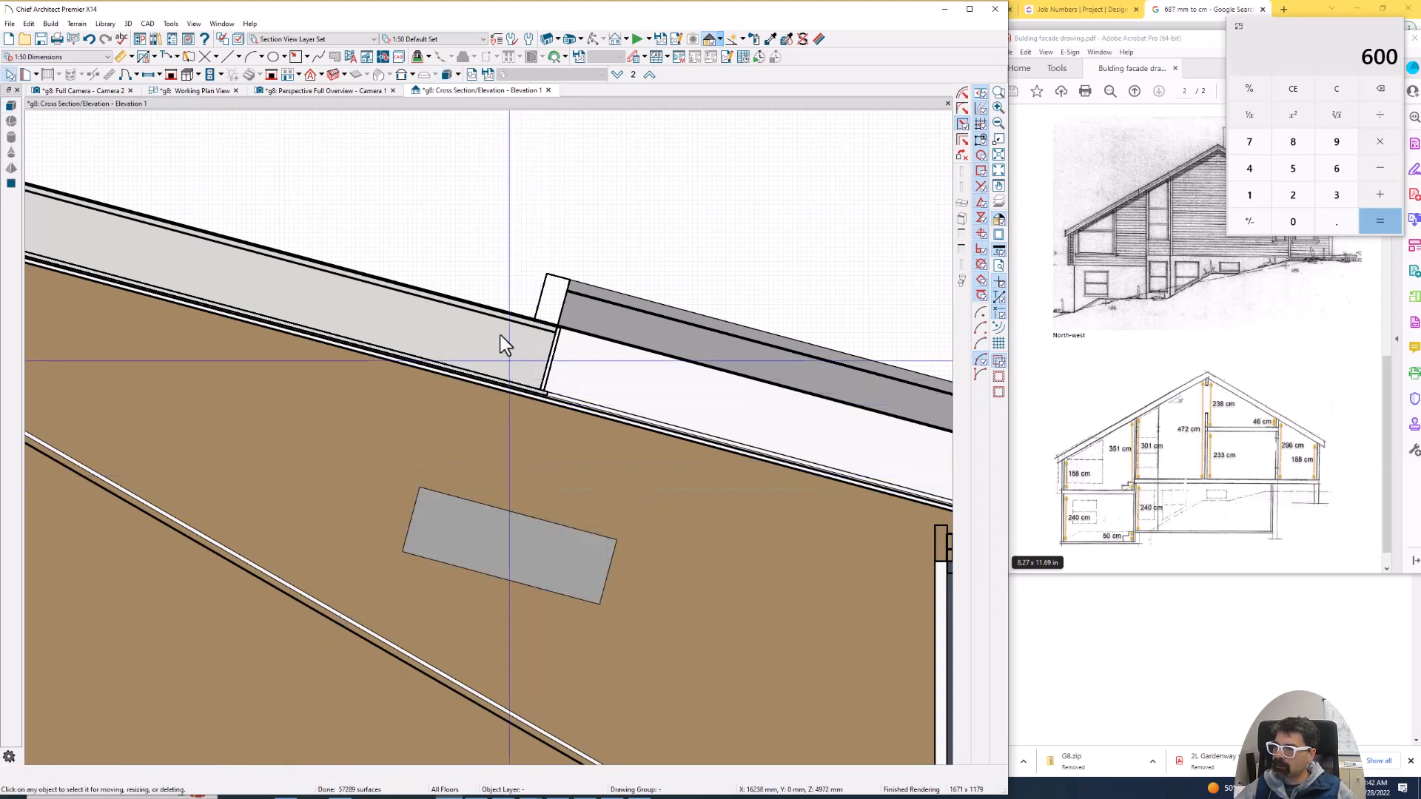
- Move the rectangular solid point to point so its lower upslope corner meets the bottom corner at the skylight opening's upper end
double_click(499, 331)
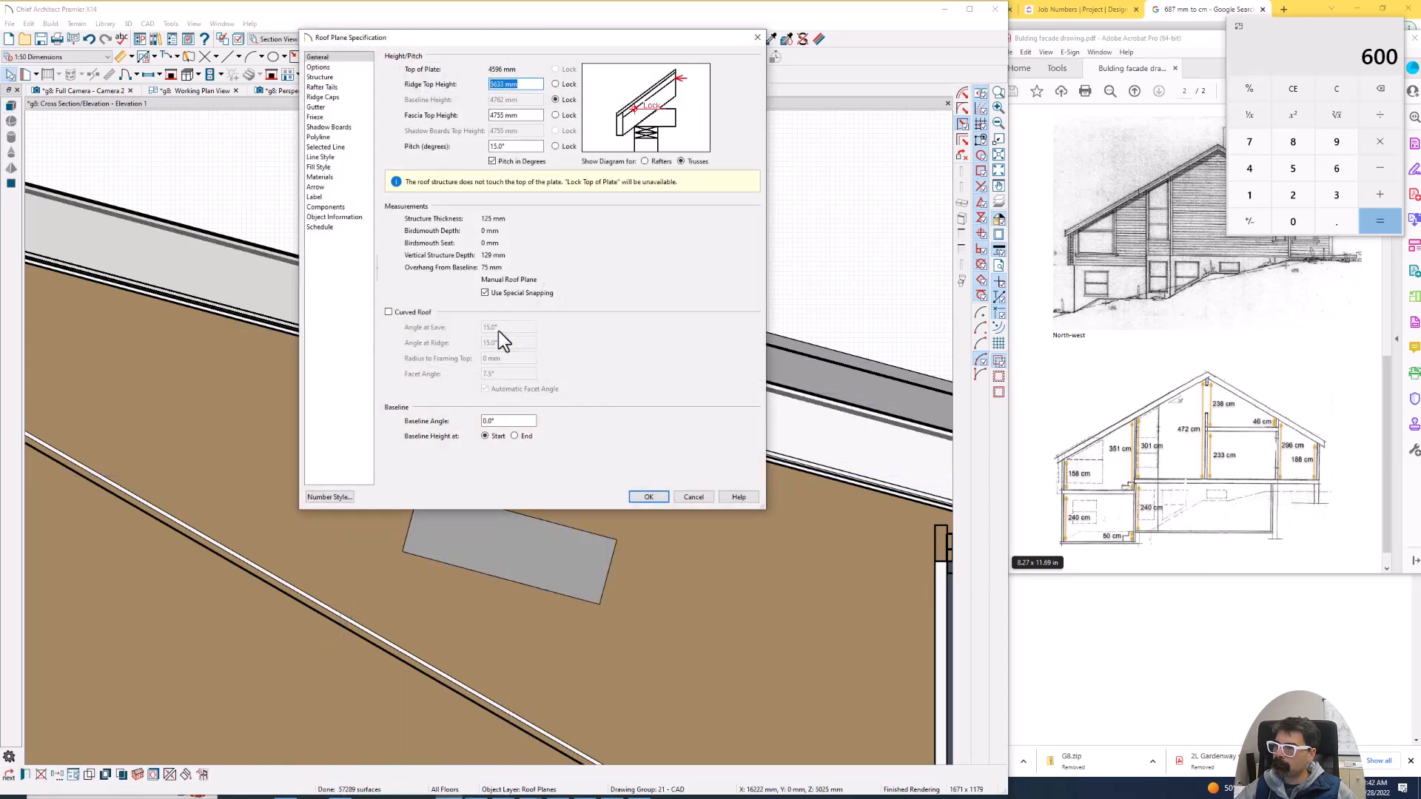
key("Escape")
left_click(484, 541)
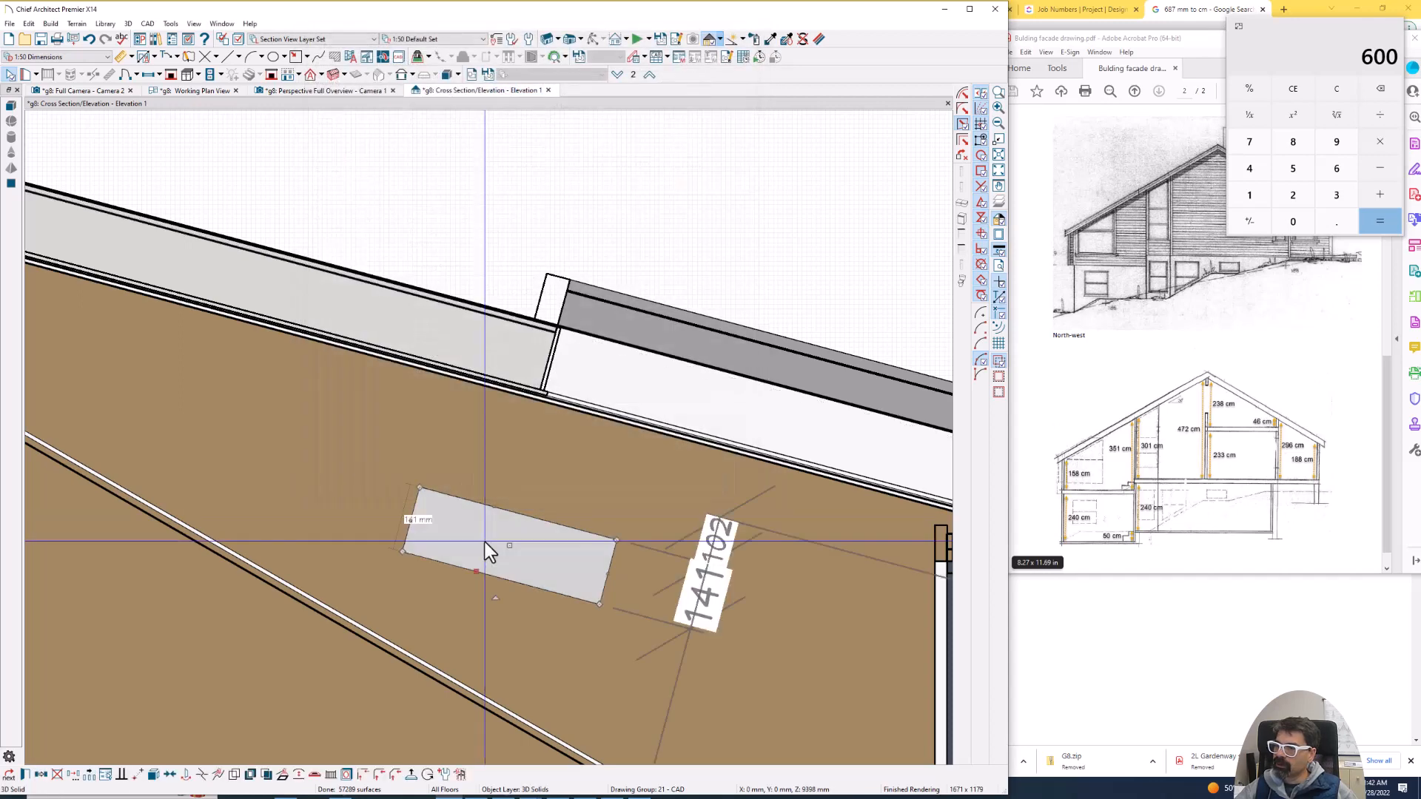
key("m")
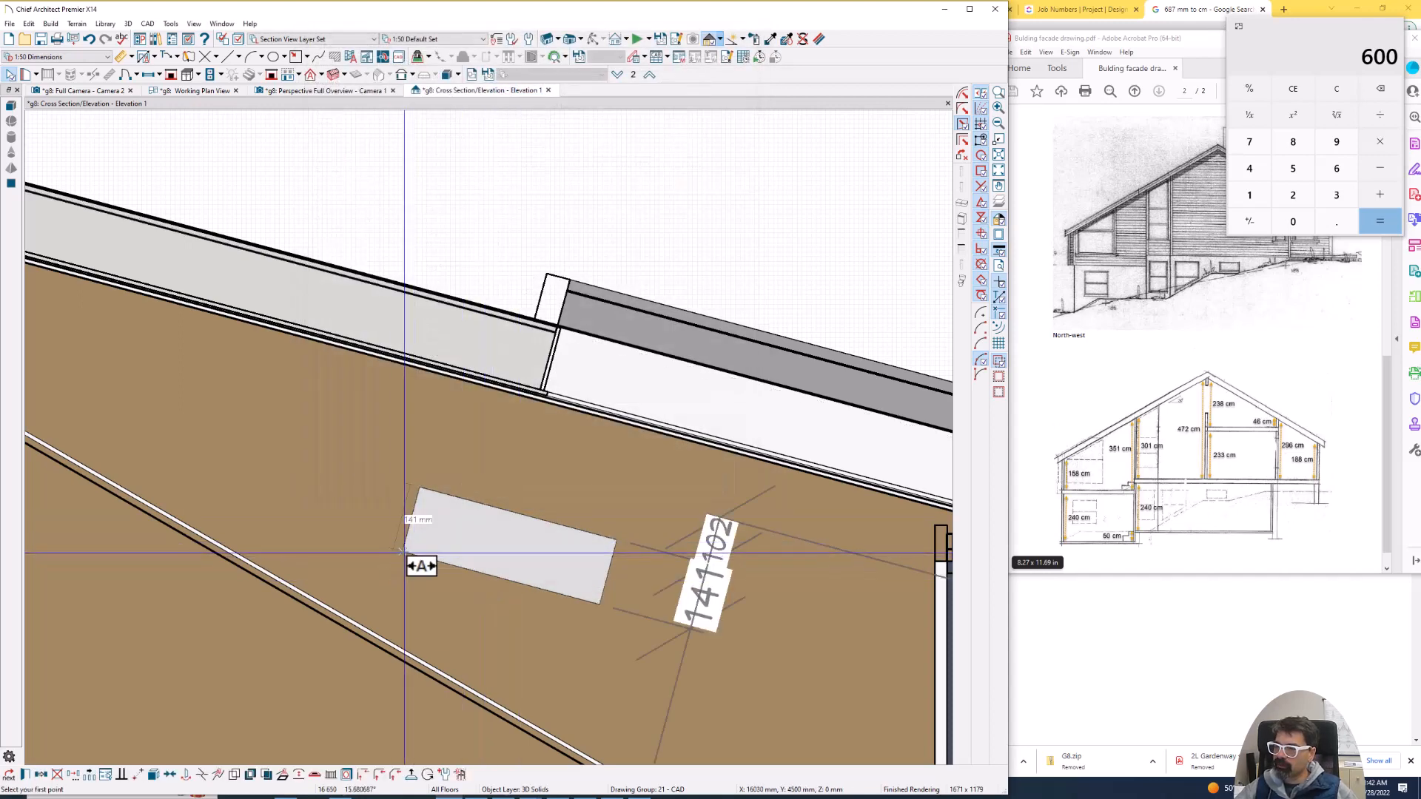
left_click(402, 551)
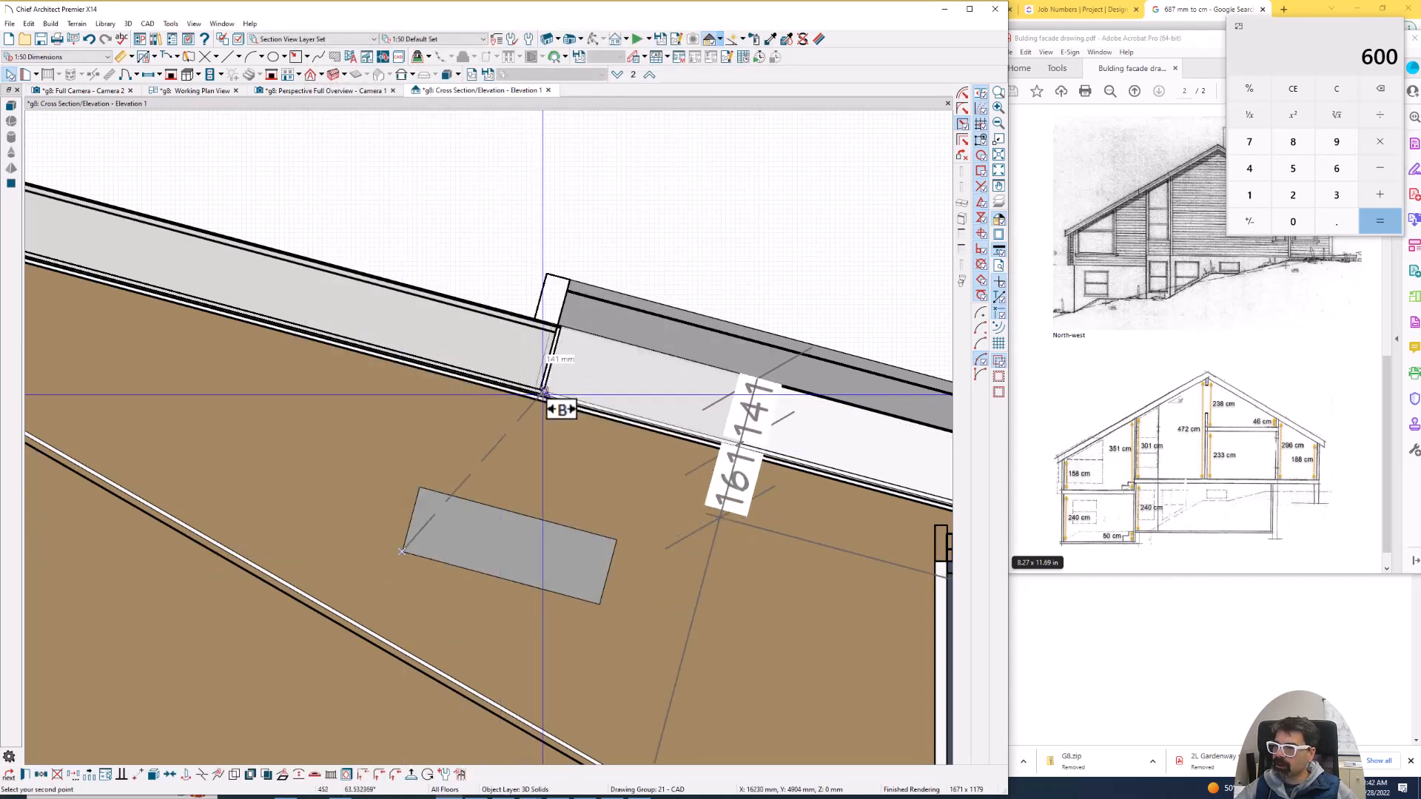
left_click(542, 392)
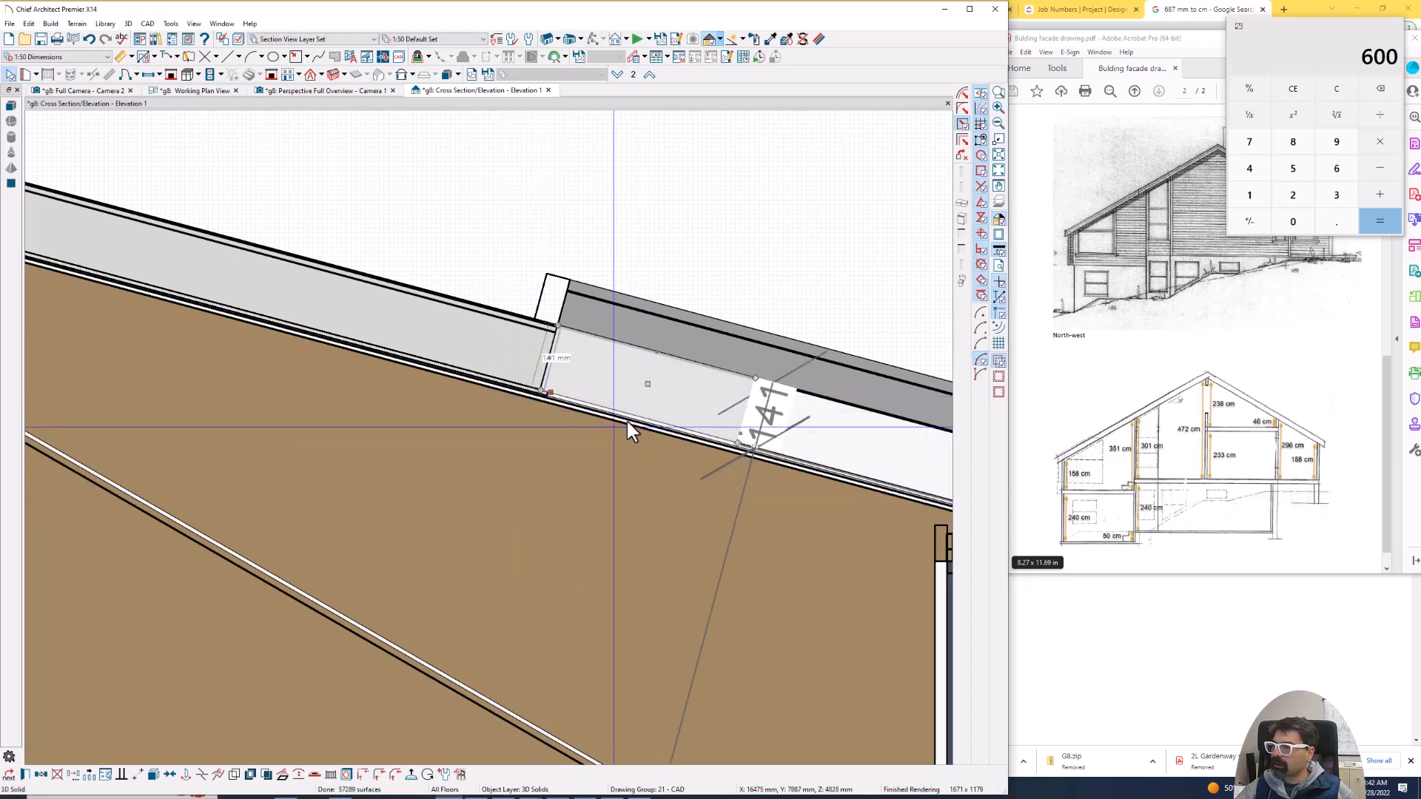
- Change the solid's depth and stretch it along the roof slope to the skylight opening's lower end, about 1034 mm long
double_click(641, 415)
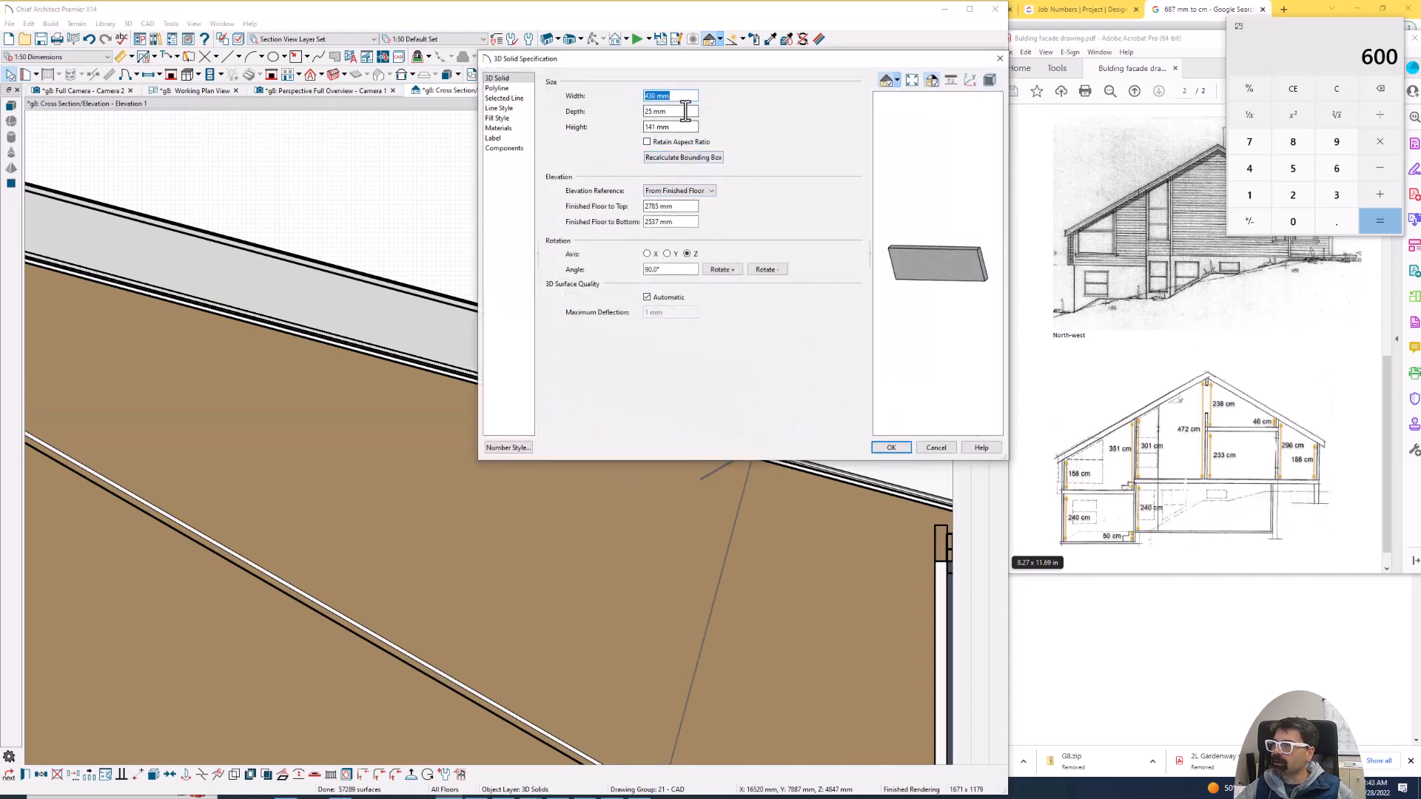
key("Tab")
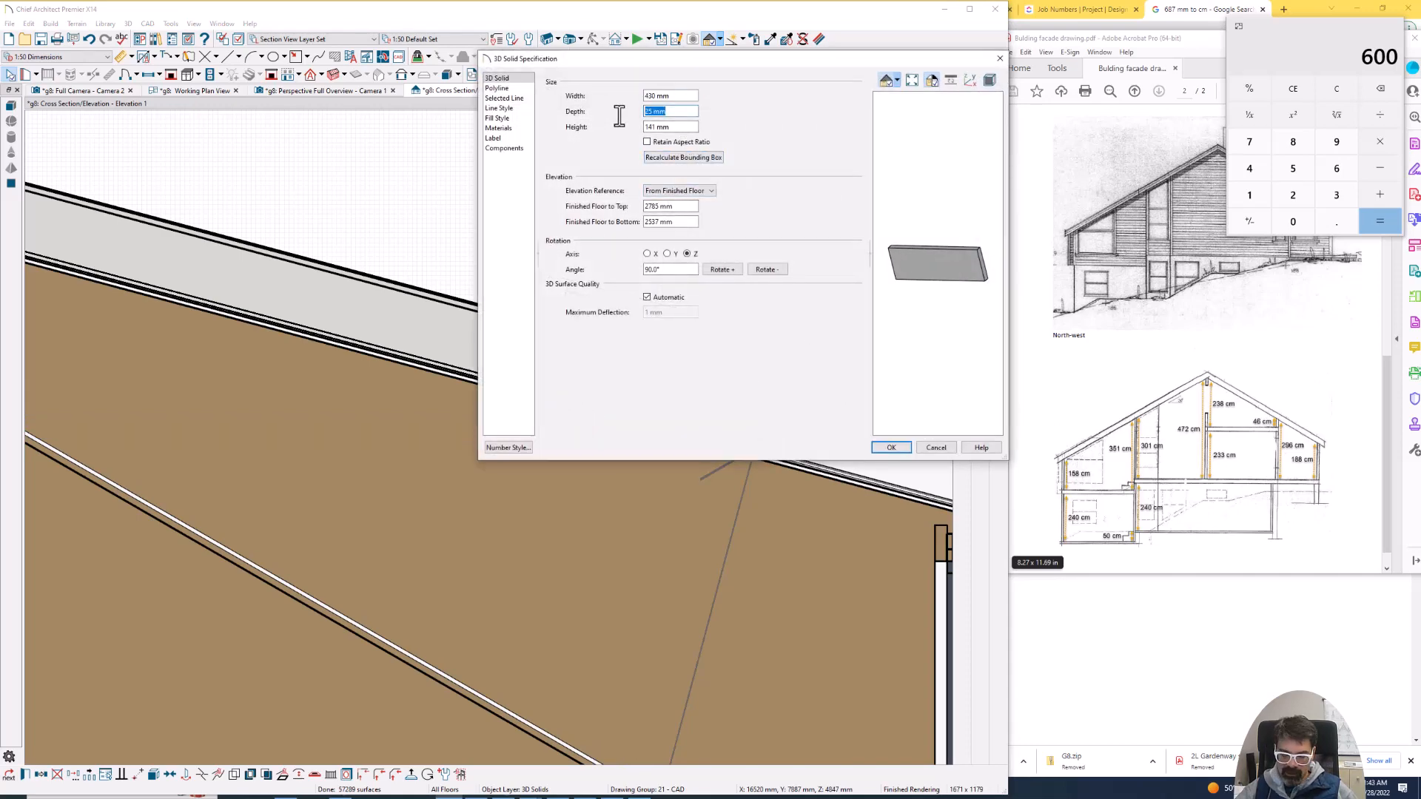
key("Return")
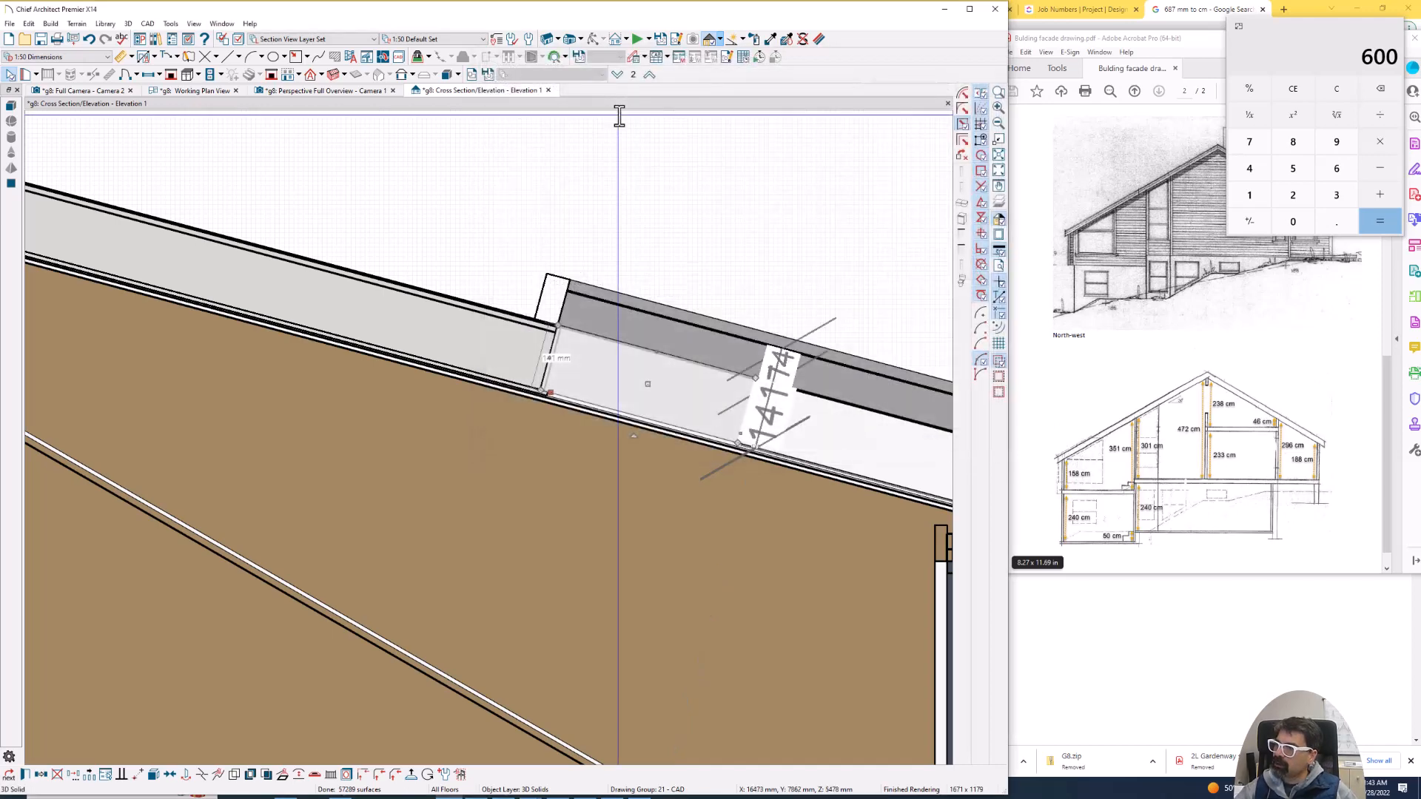
scroll(318, 241, "down", 1)
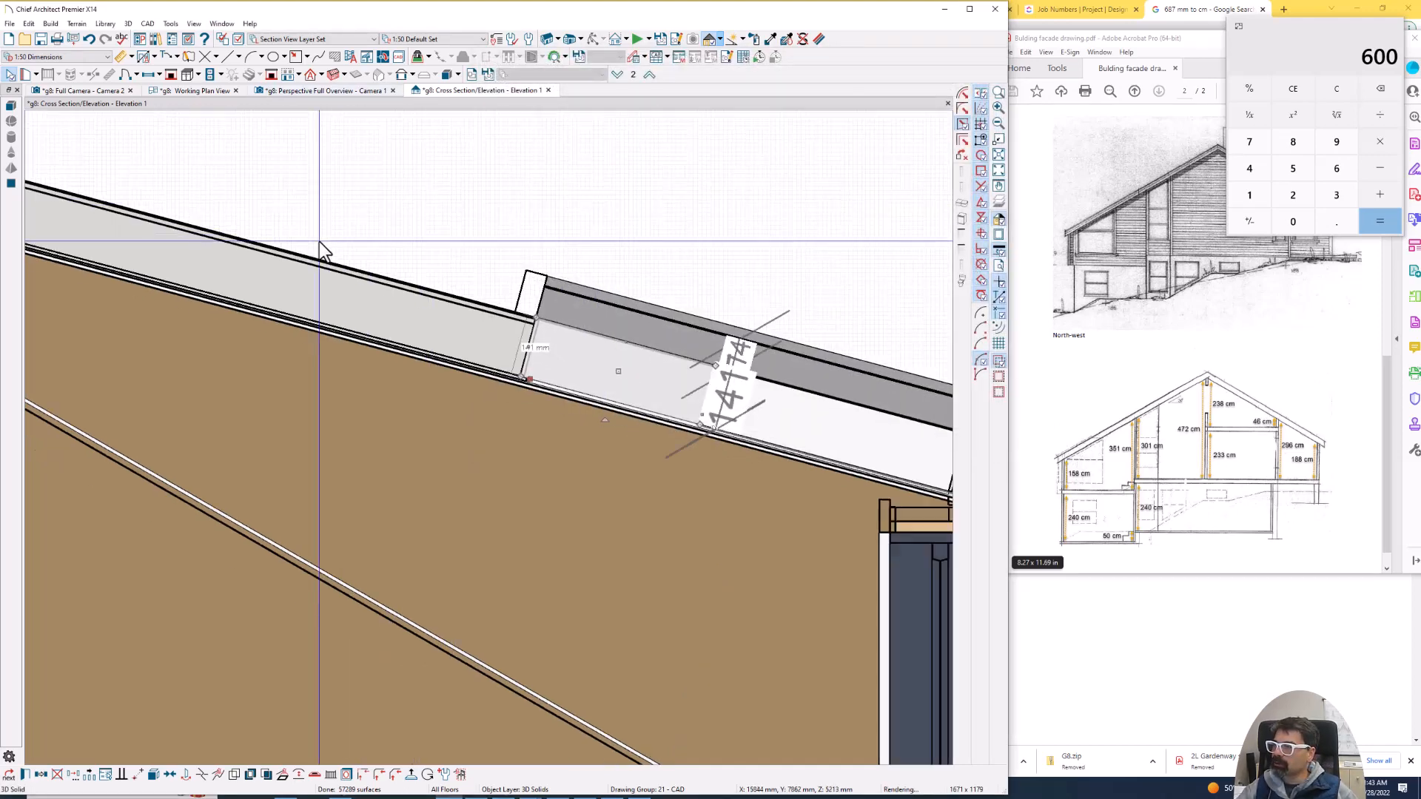
scroll(318, 241, "down", 1)
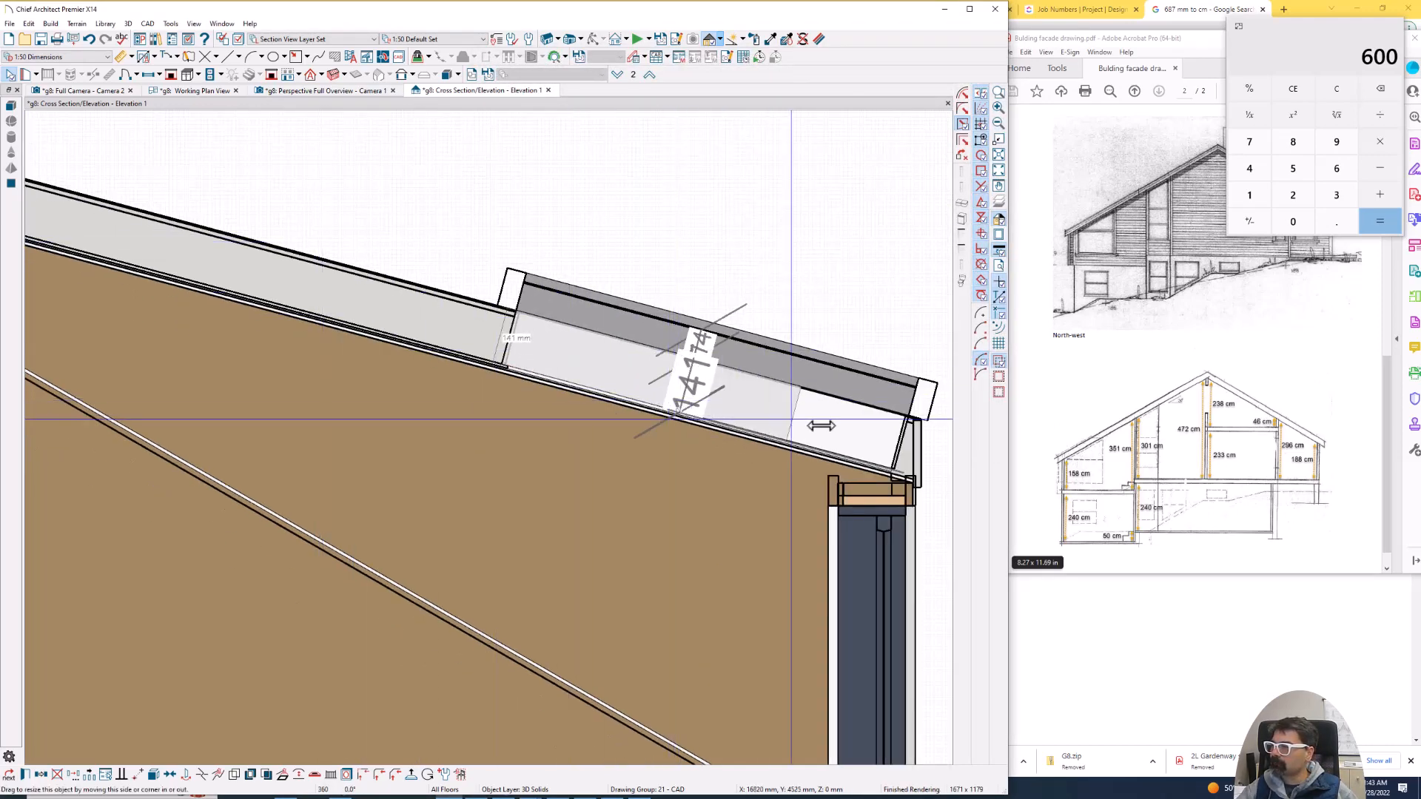
left_click_drag(821, 426, 898, 450)
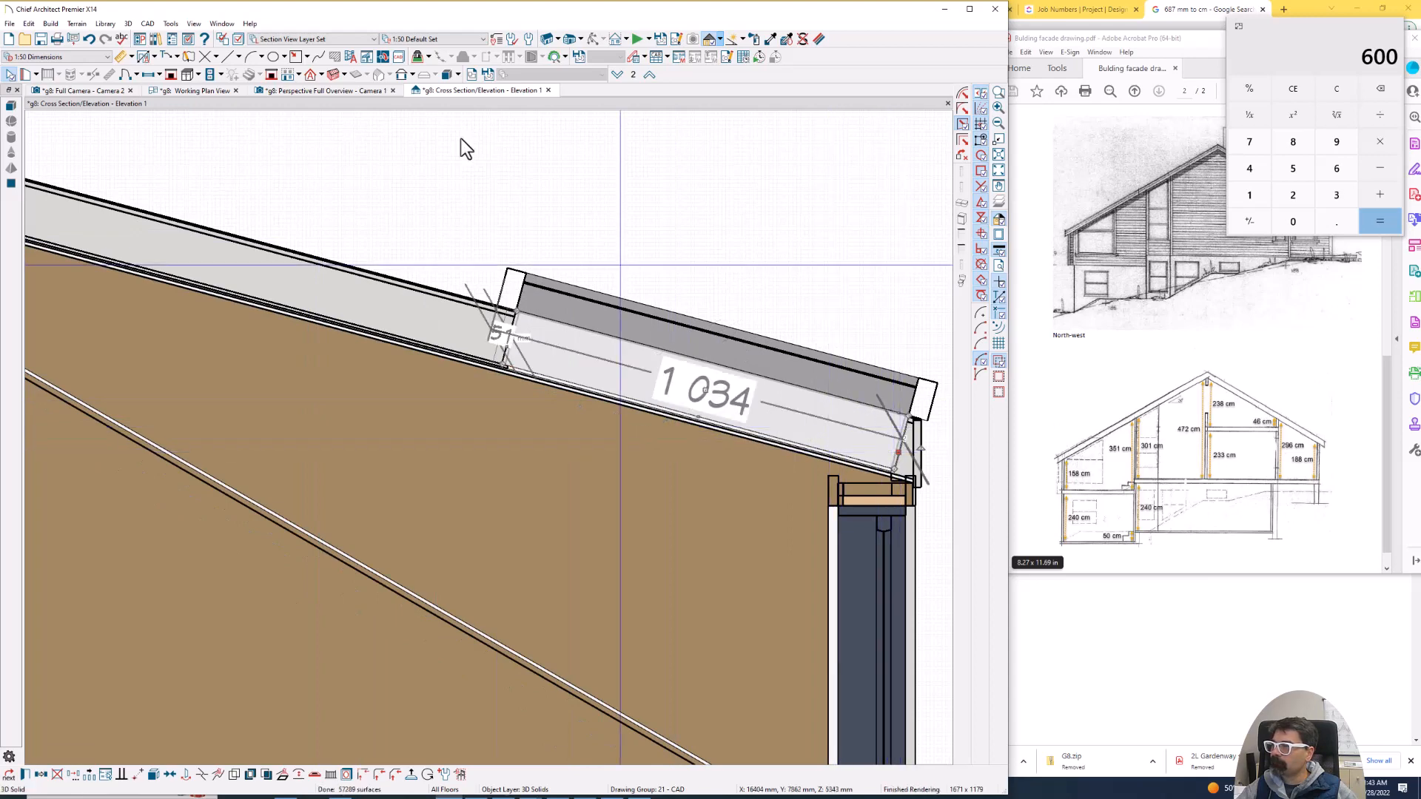
- In the working plan, move the bar 600 mm to align with the first window mullion and copy it 550 mm to the second
left_click(191, 91)
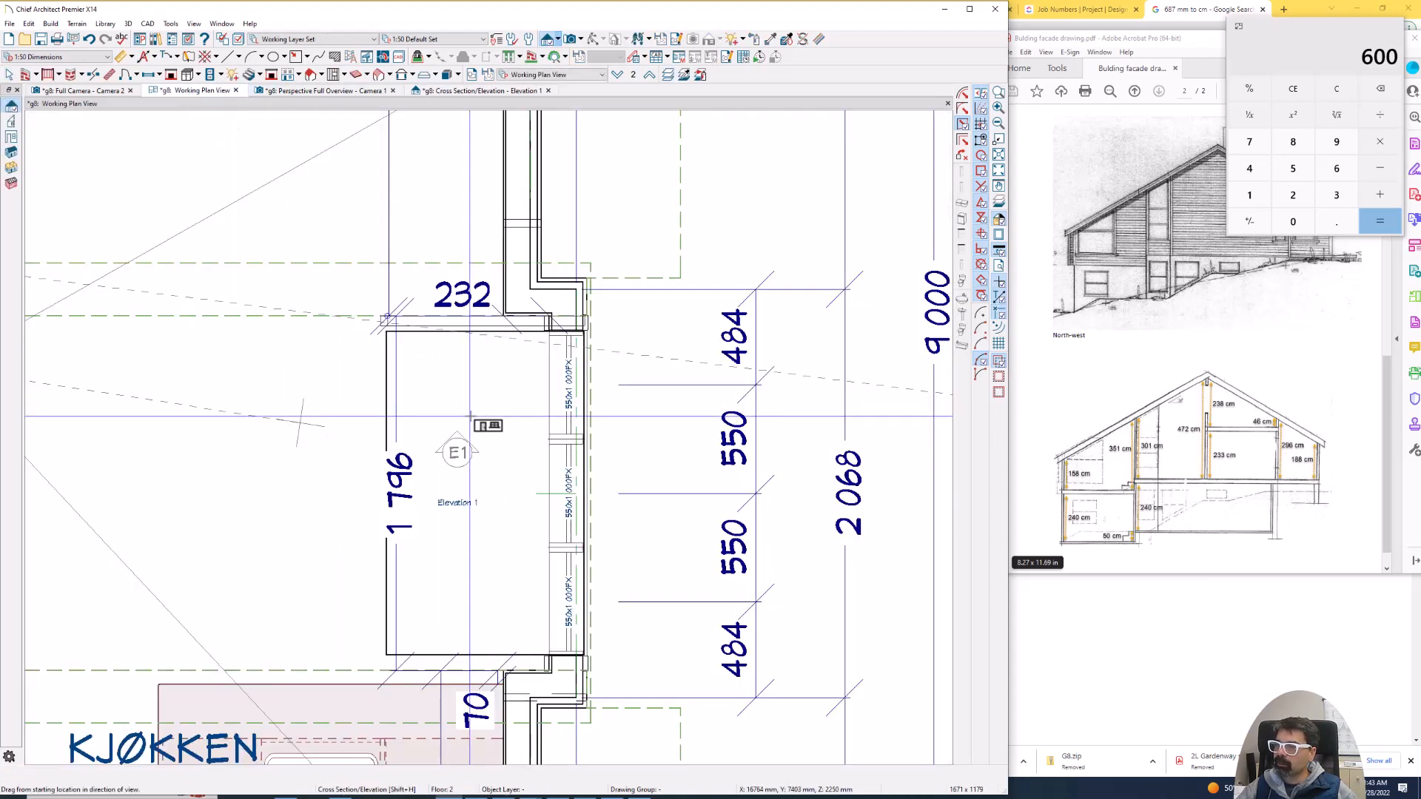
left_click(456, 320)
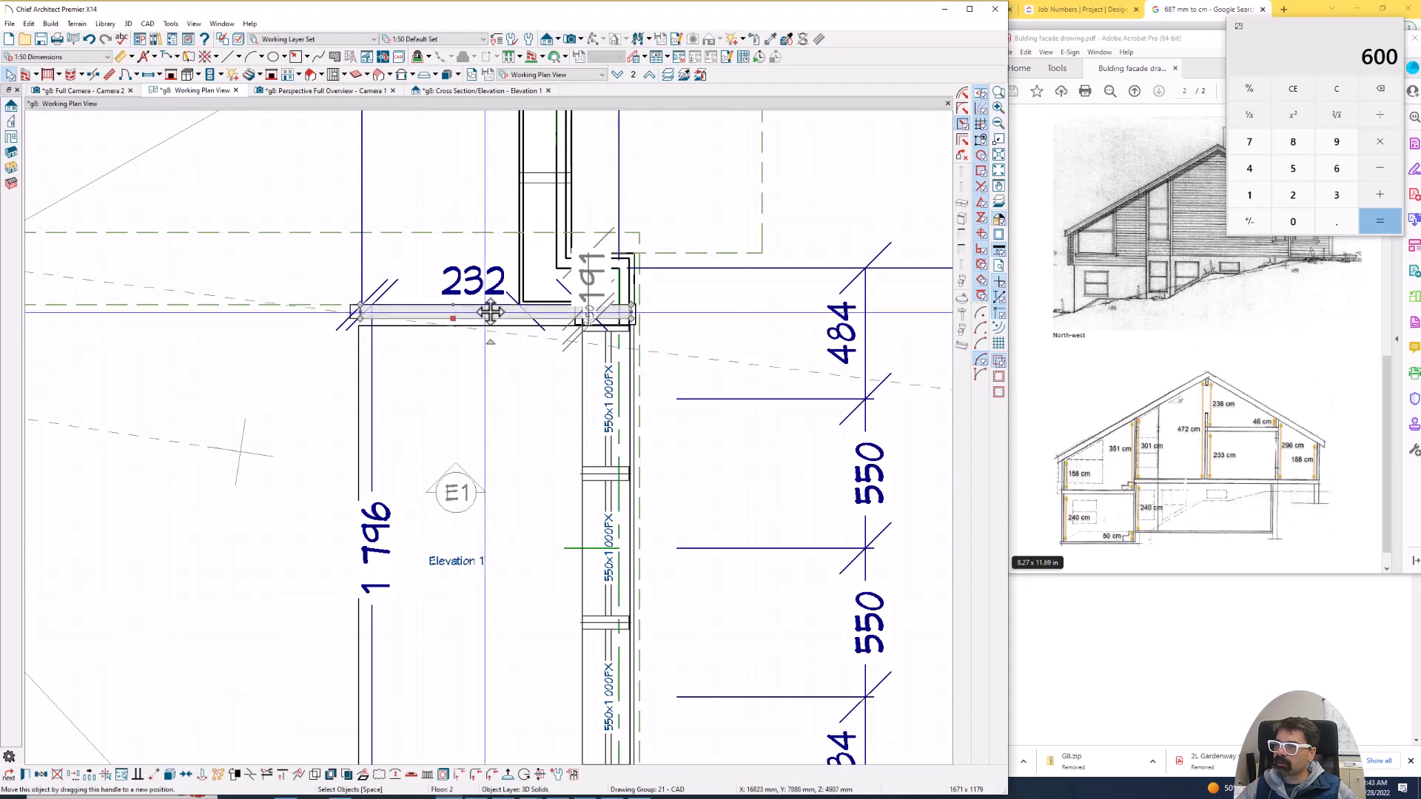
left_click_drag(491, 310, 504, 472)
scroll(533, 363, "down", 1)
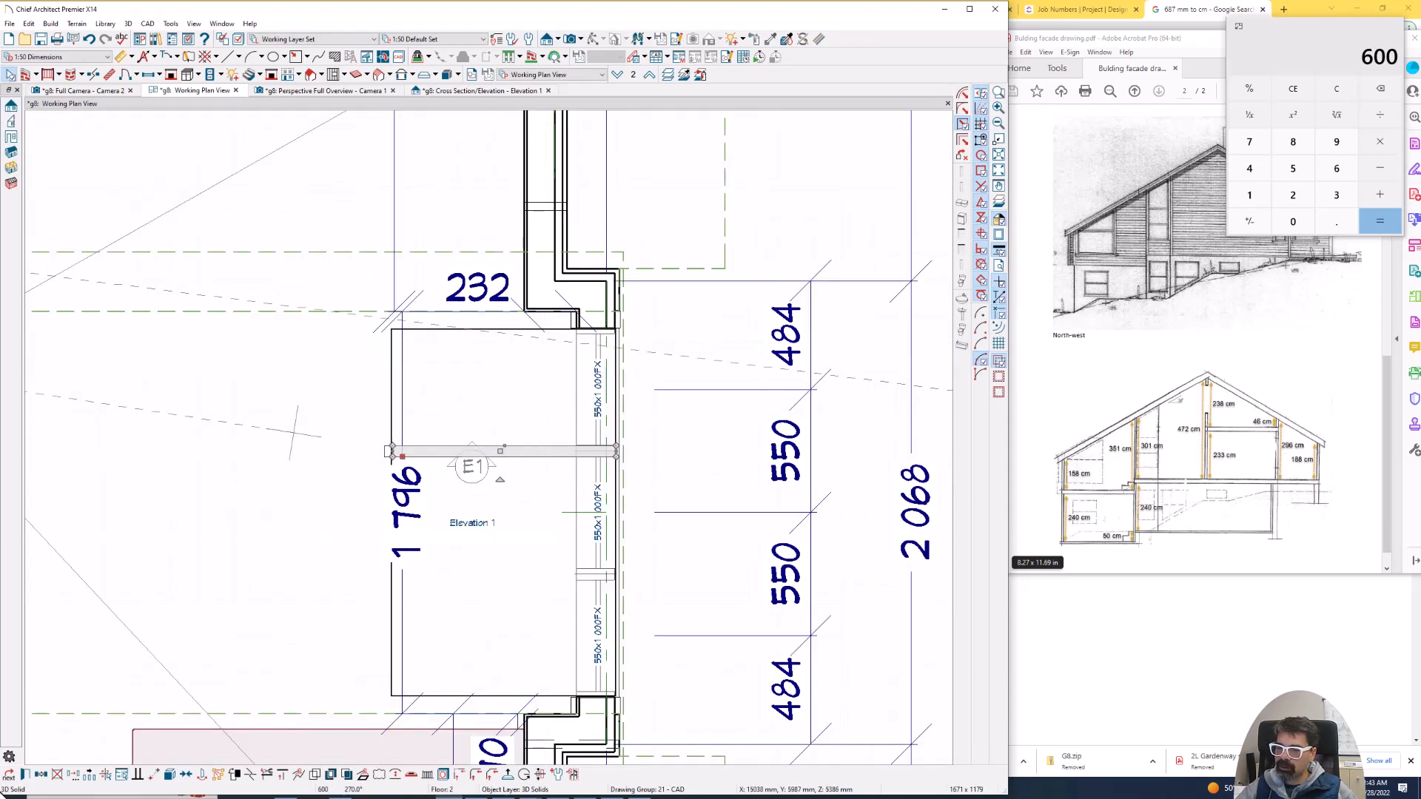
left_click(42, 775)
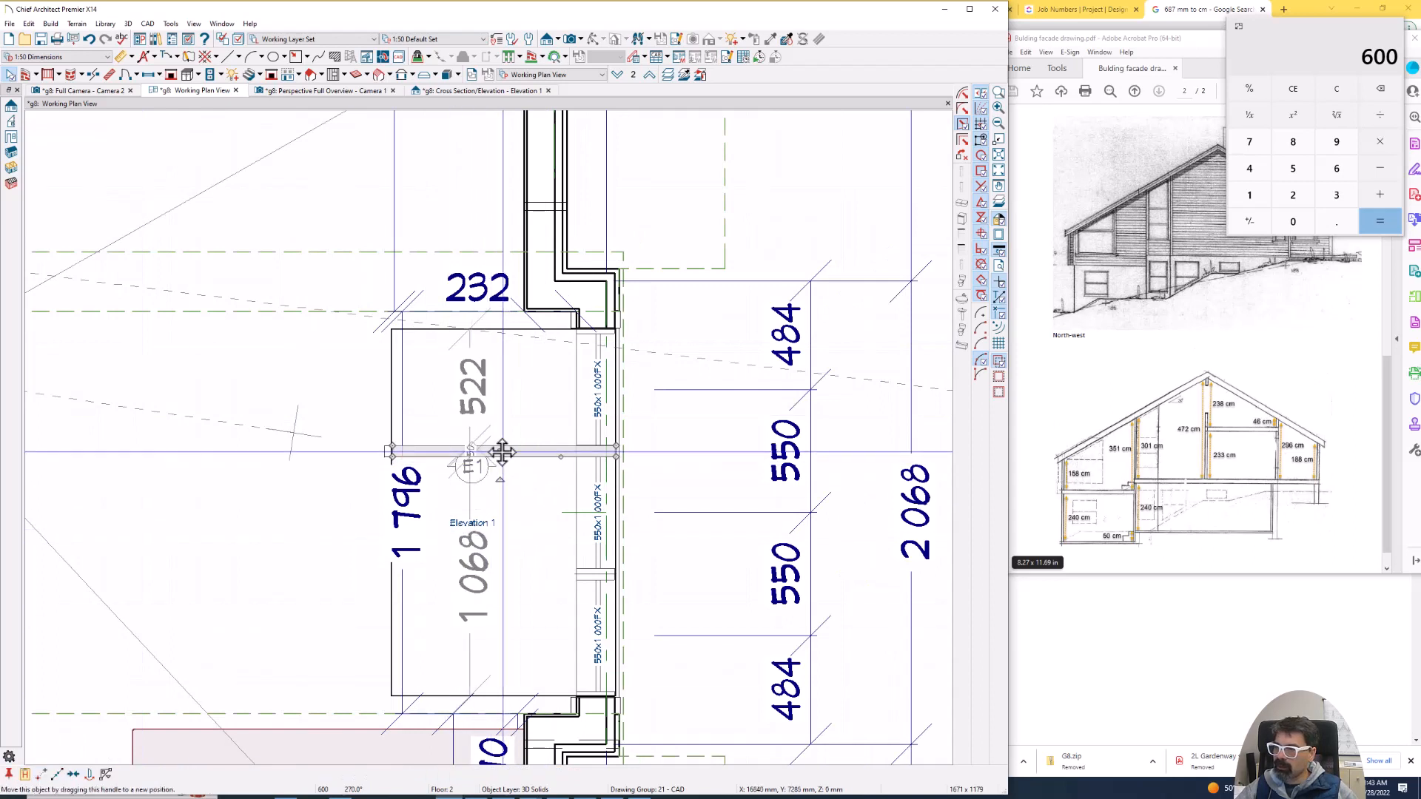
left_click_drag(503, 452, 508, 575)
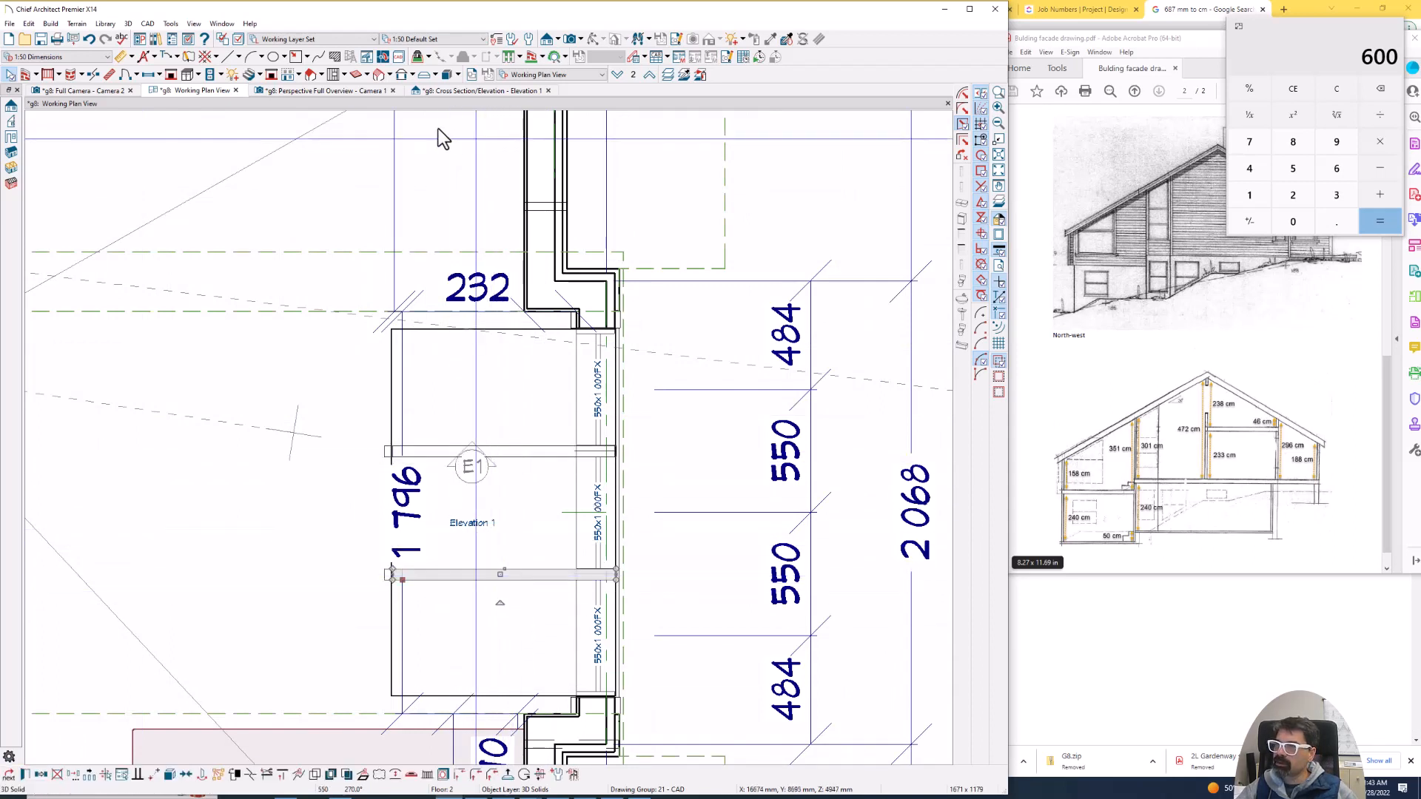
- Inspect from inside, in the full camera view, how the skylight's two bars align with the windows below
left_click(89, 90)
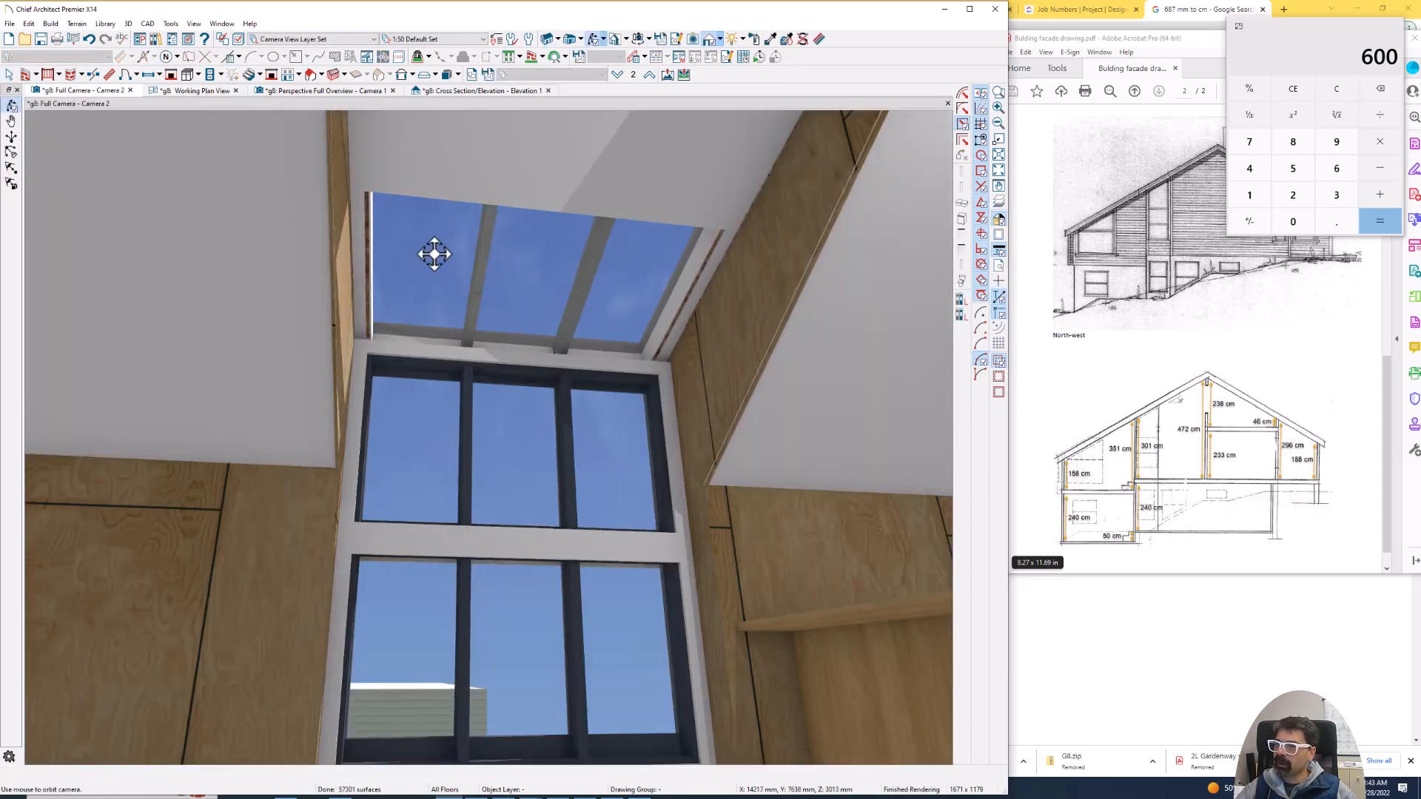
left_click_drag(584, 397, 547, 416)
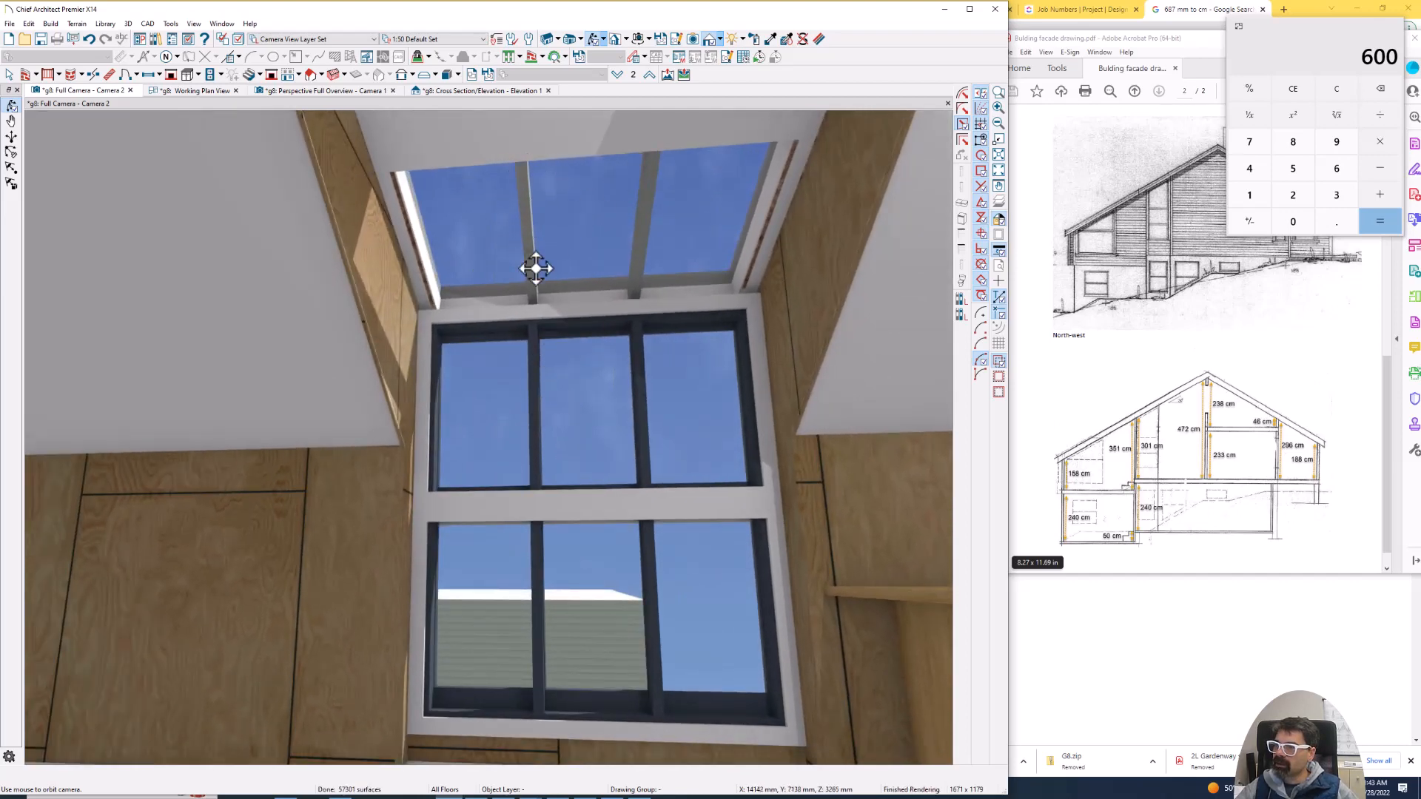
left_click_drag(534, 372, 577, 365)
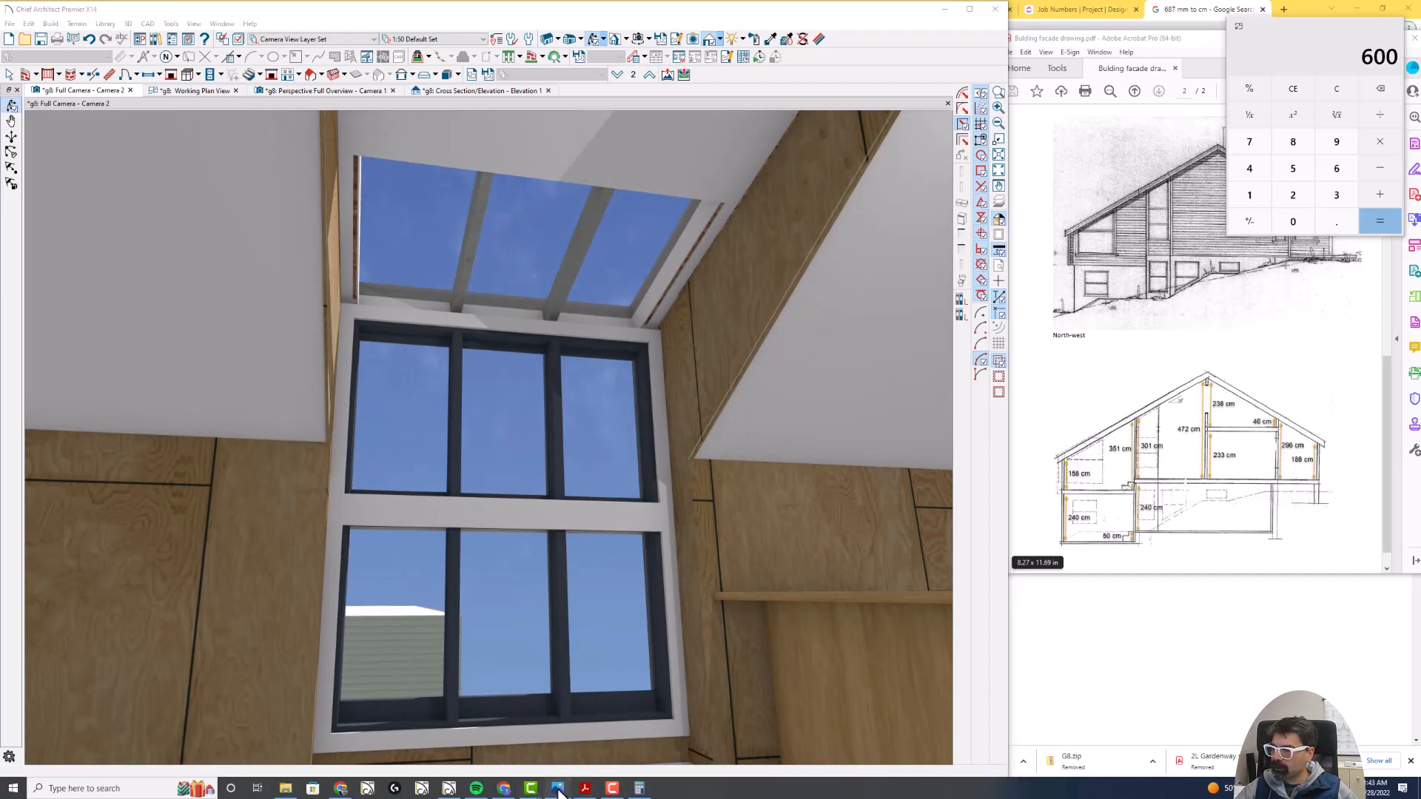
- Compare the modelled skylight with the reference photo, and examine the projection's roof and windows on the north-west and north-east elevation drawings
left_click(561, 789)
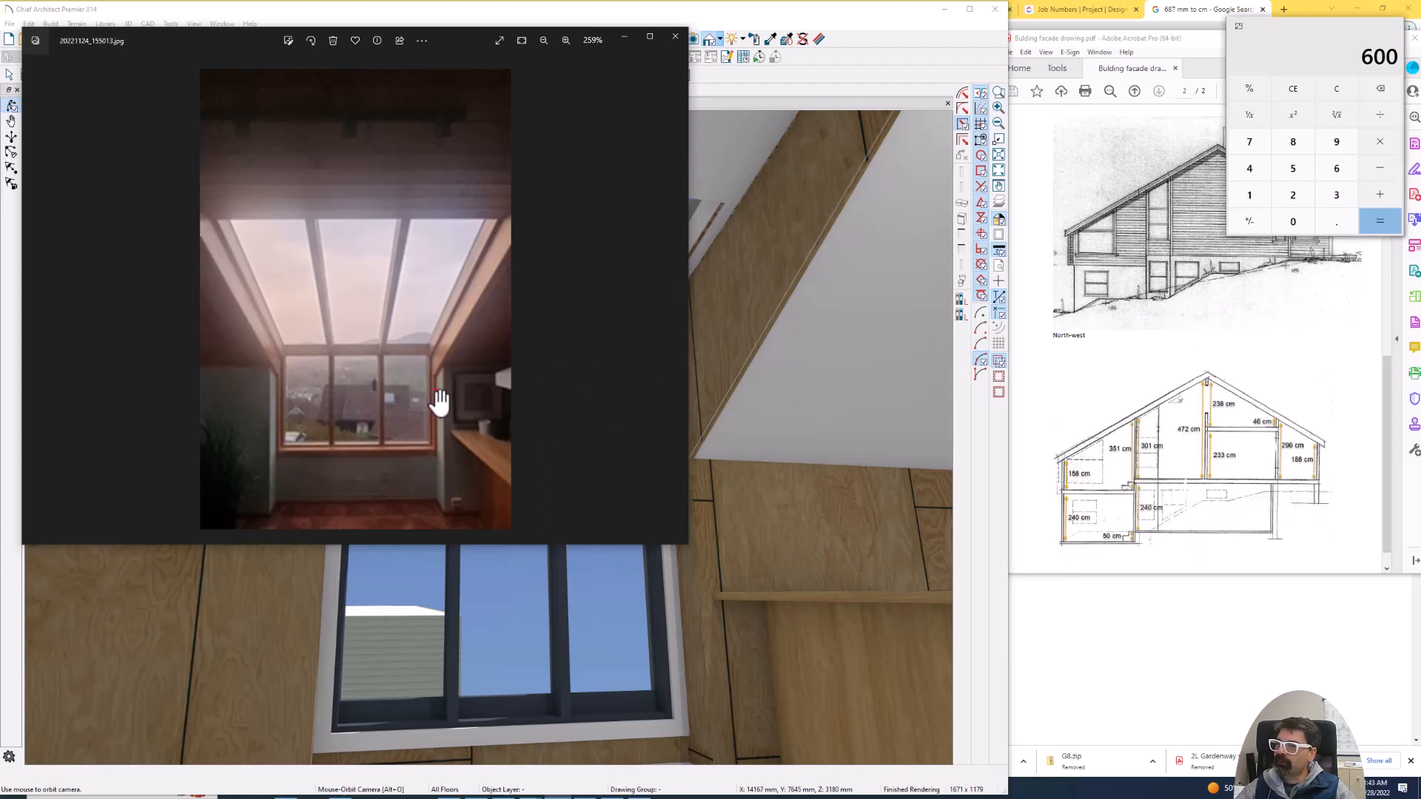
mouse_move(446, 302)
left_mouse_down()
mouse_move(497, 203)
mouse_move(202, 211)
mouse_move(227, 348)
mouse_move(438, 365)
left_mouse_up()
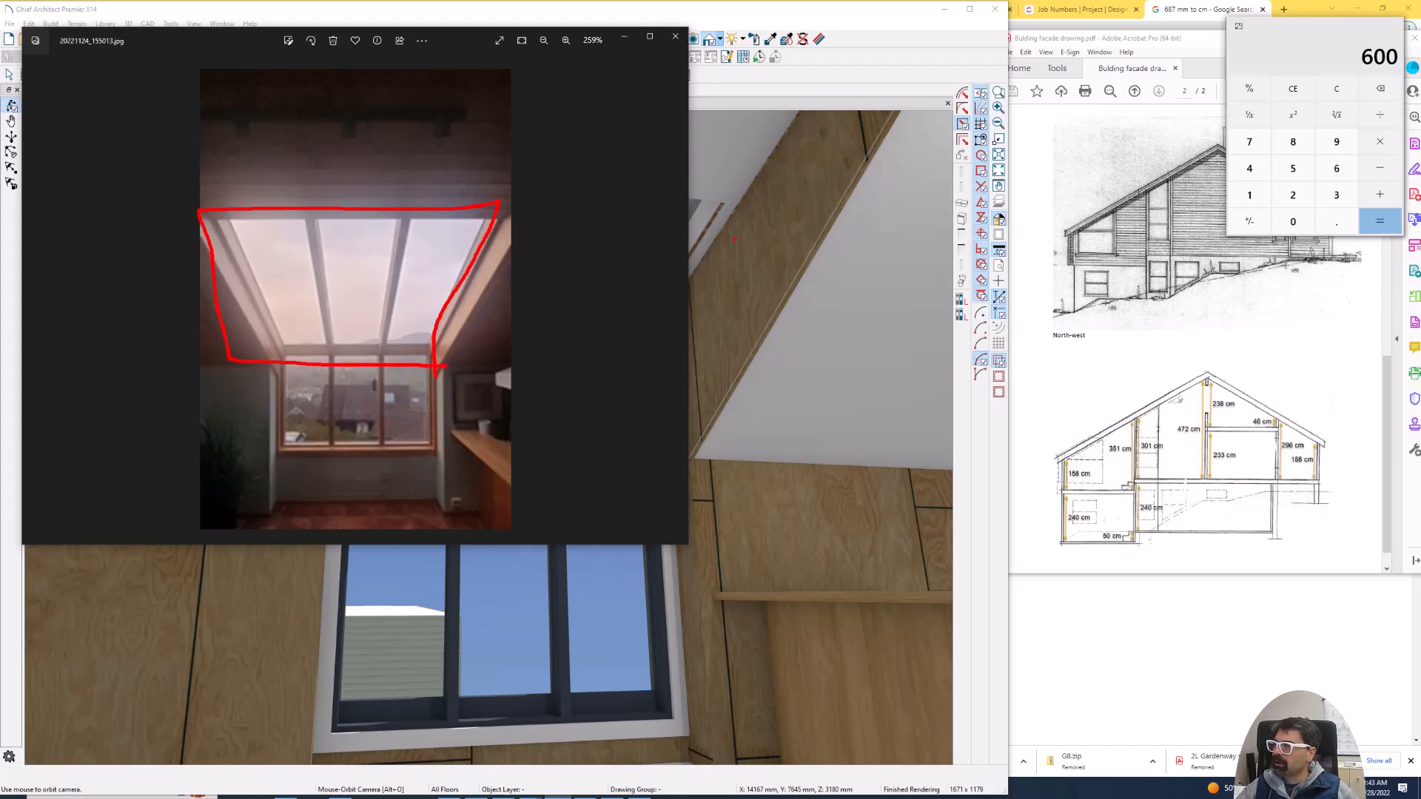
mouse_move(731, 163)
left_mouse_down()
mouse_move(682, 265)
mouse_move(731, 157)
left_mouse_up()
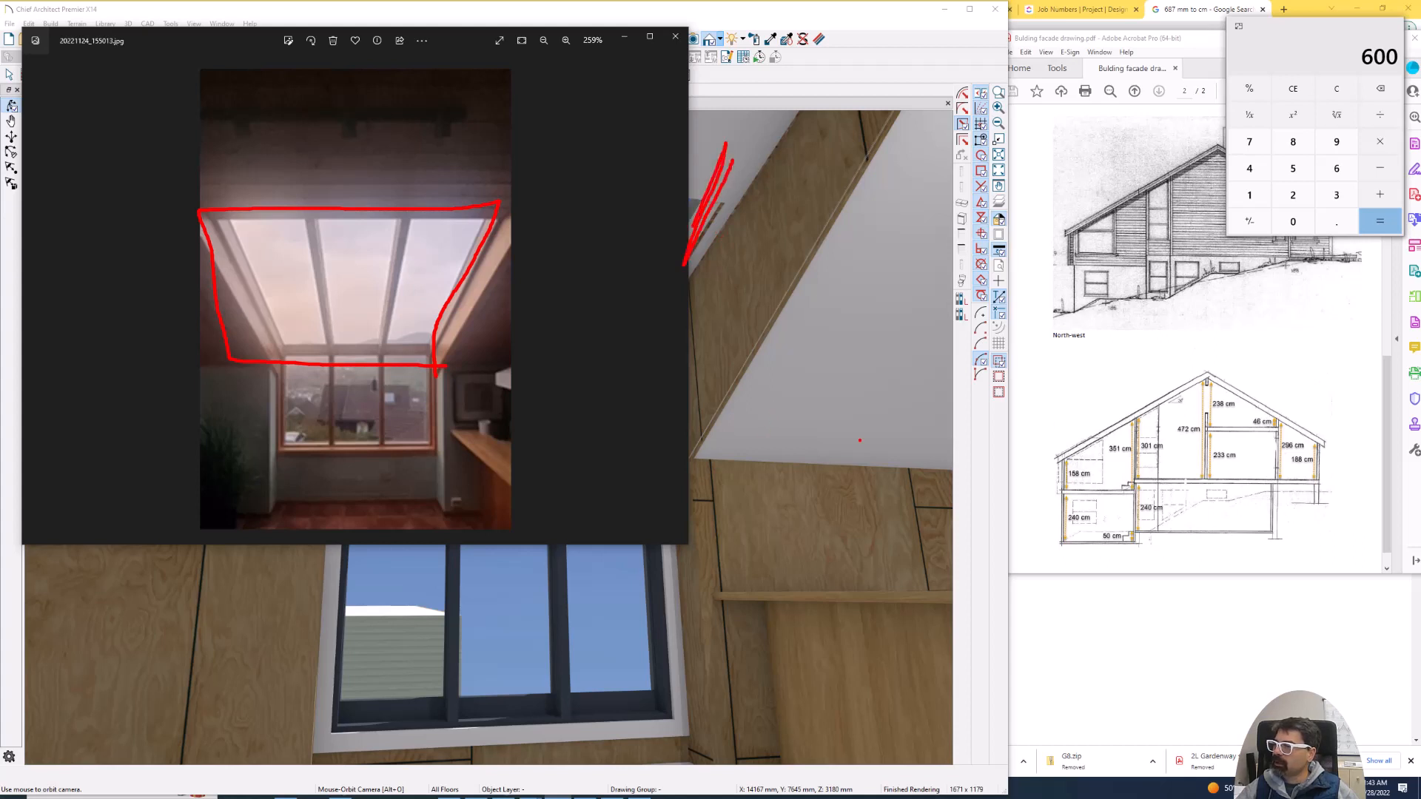
scroll(1134, 376, "up", 3)
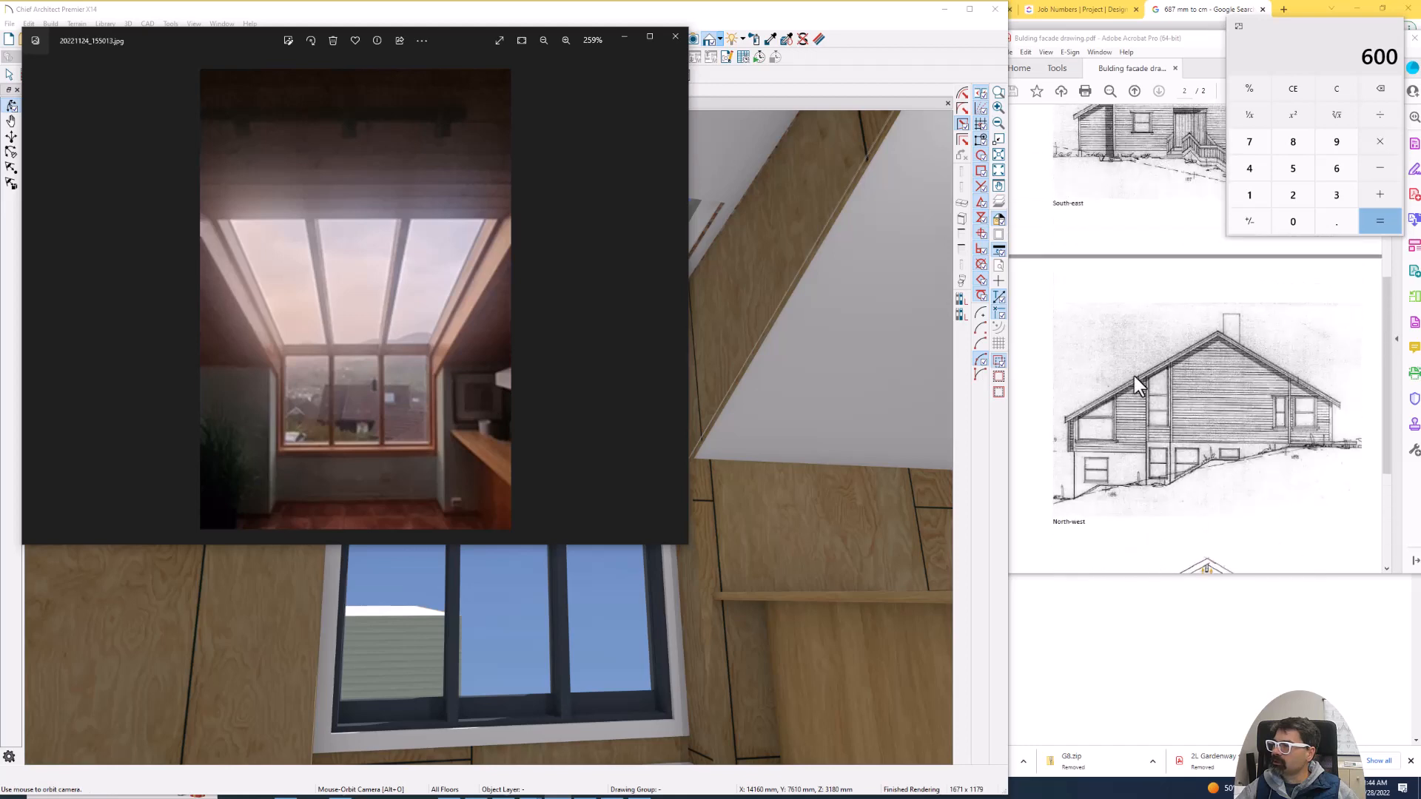
scroll(1134, 376, "up", 5)
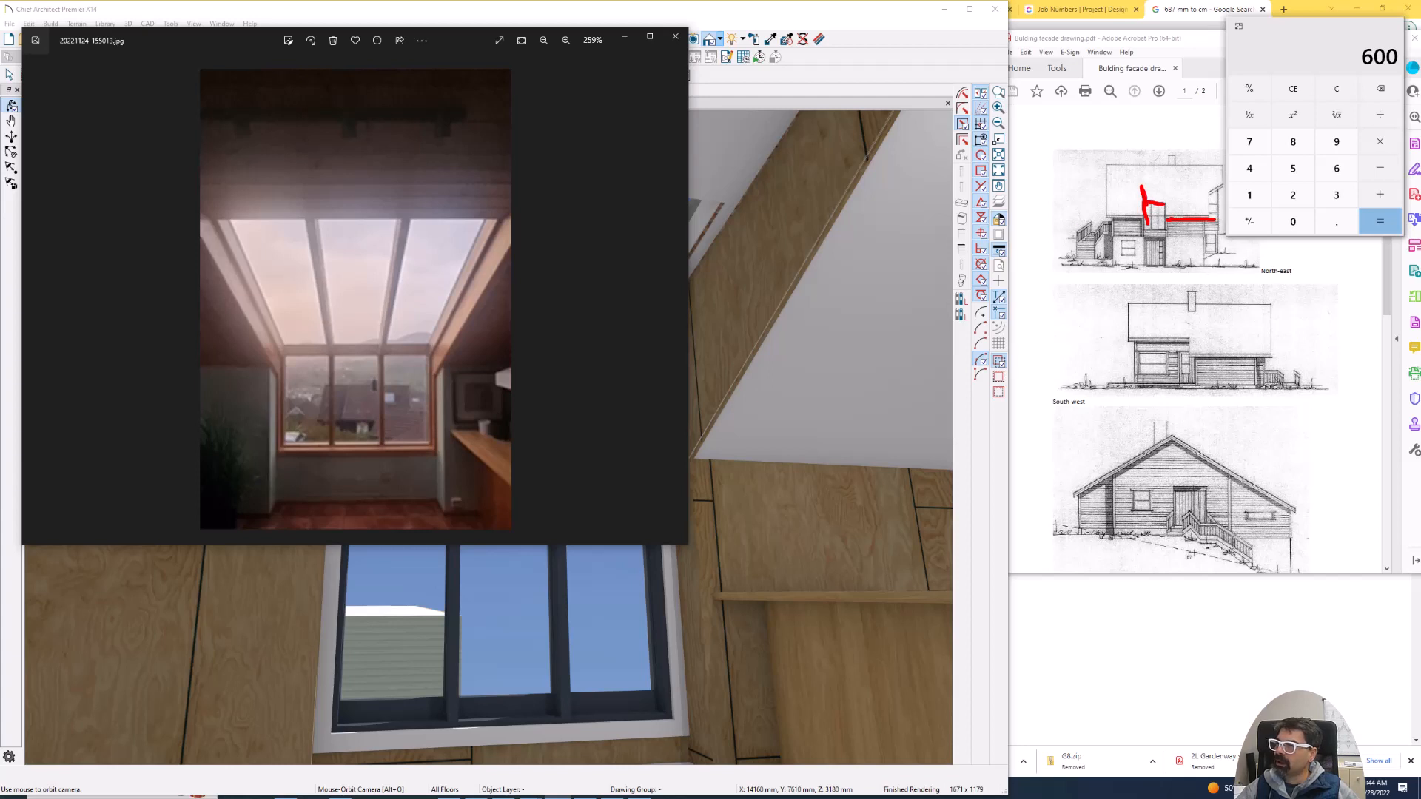
left_click_drag(729, 146, 698, 223)
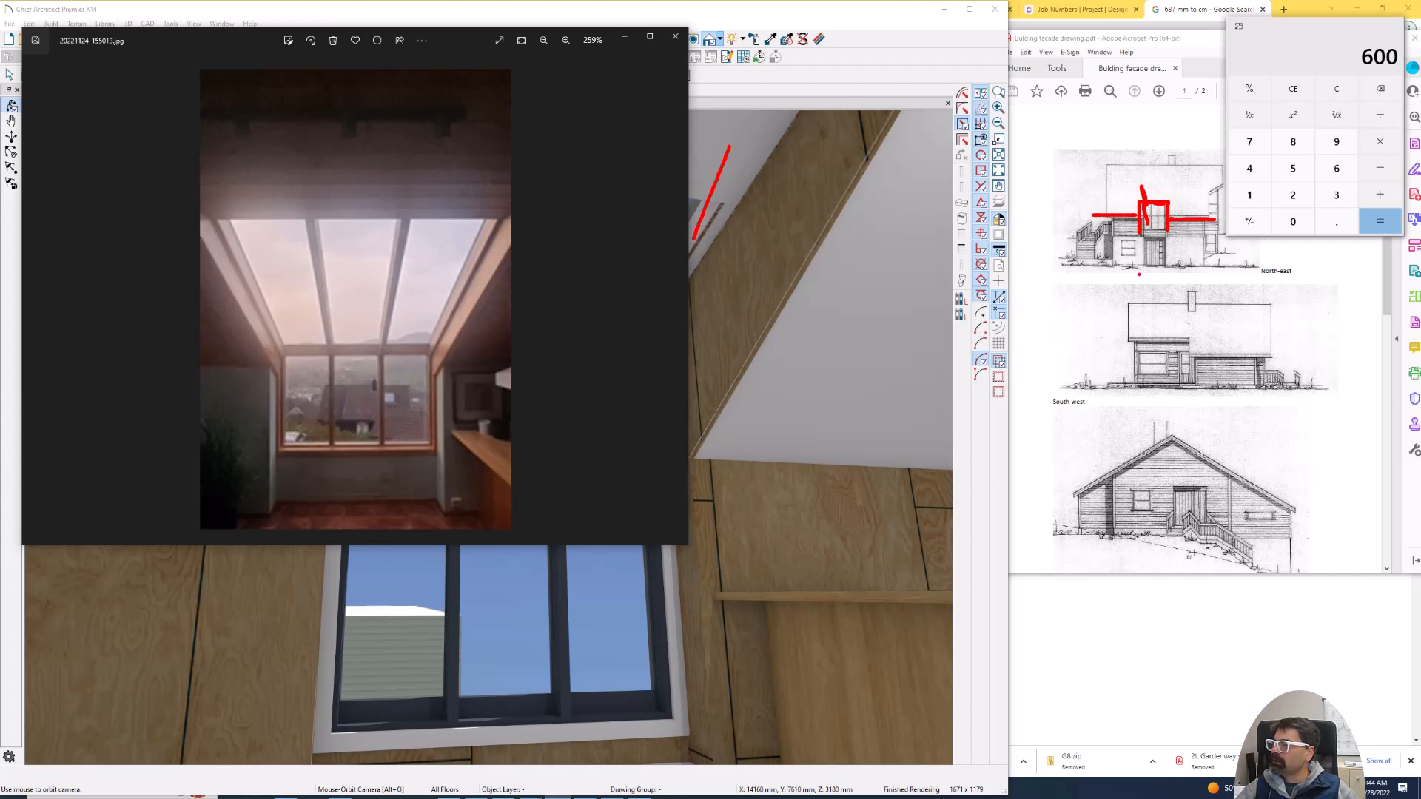
key("Escape")
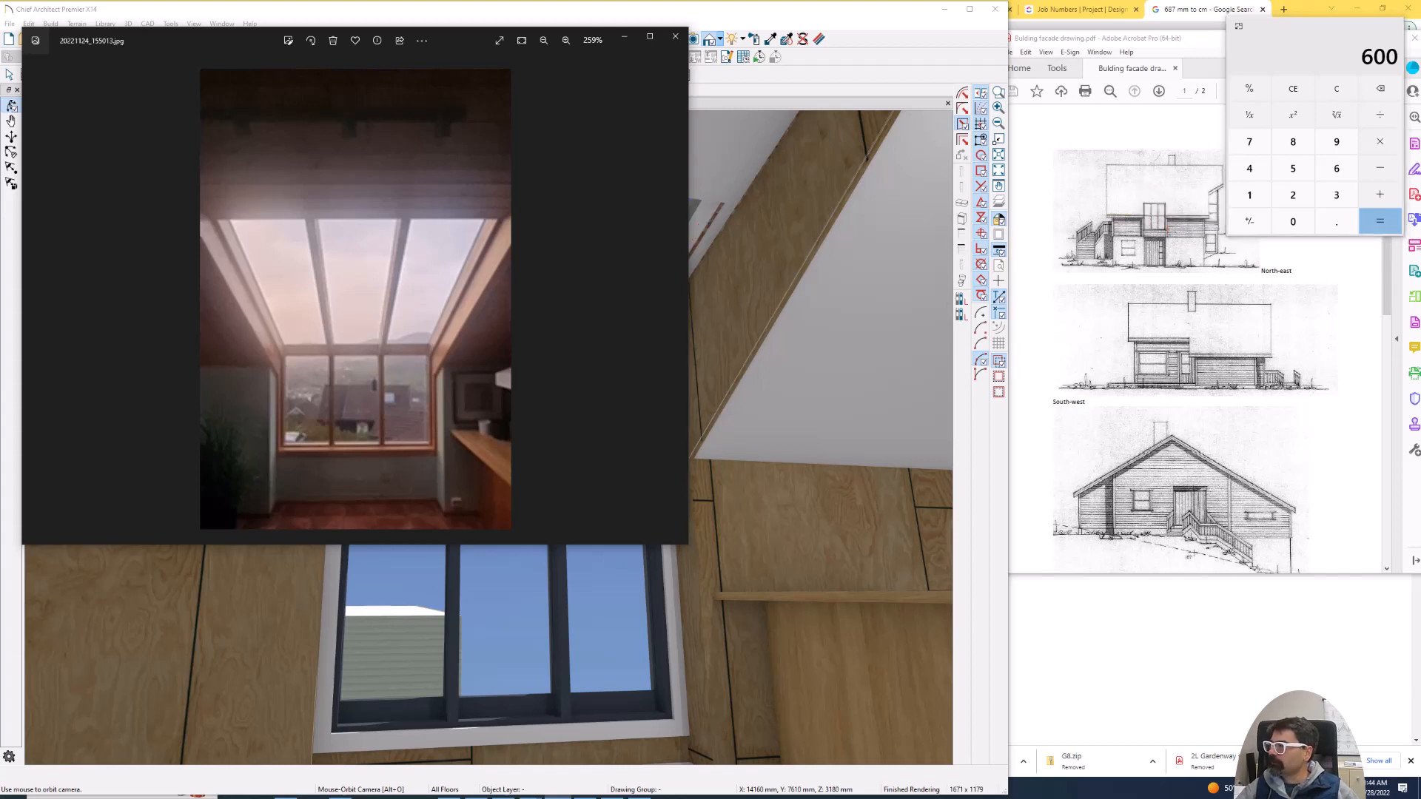
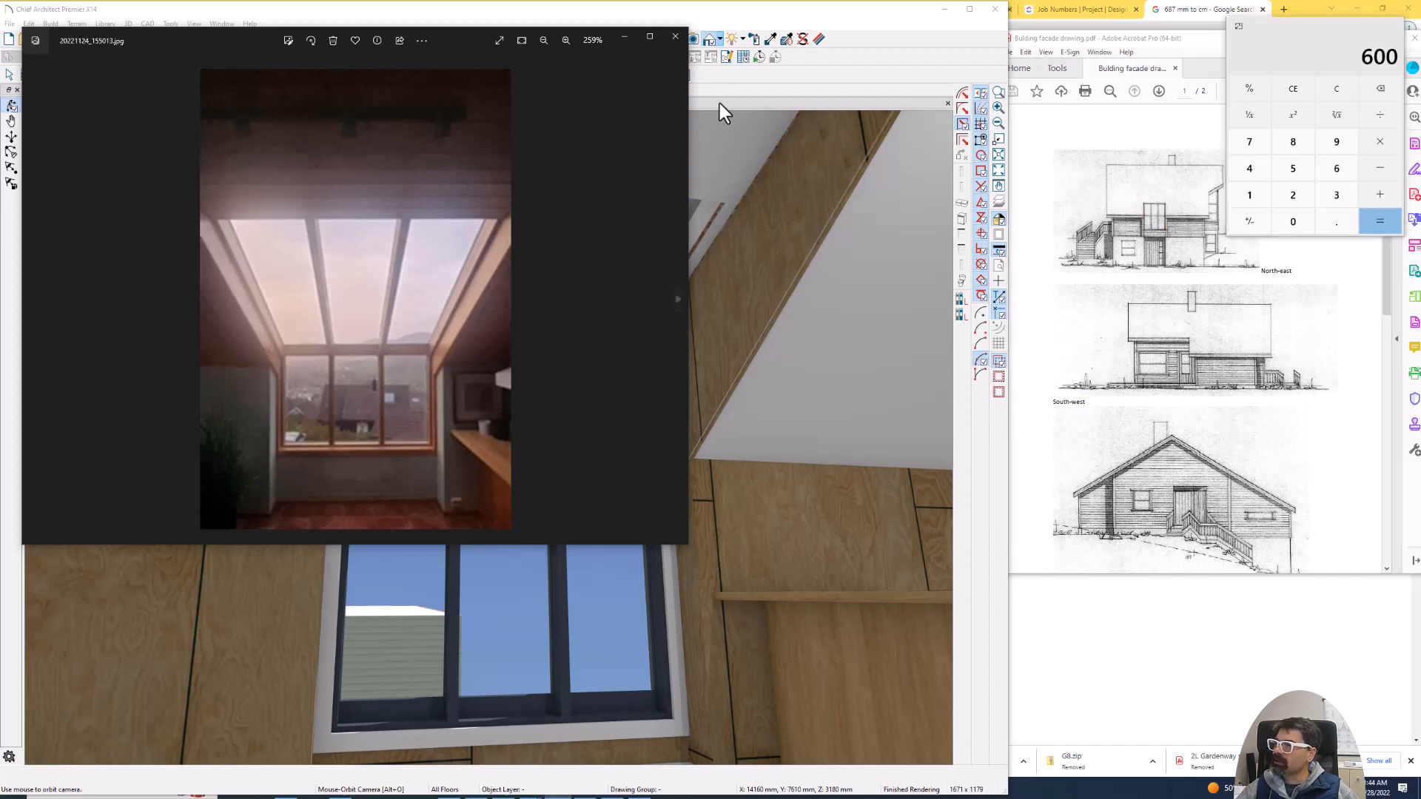
- Back in the interior camera view, delete the upper row of three windows above the lower ones in the projection
left_click(809, 86)
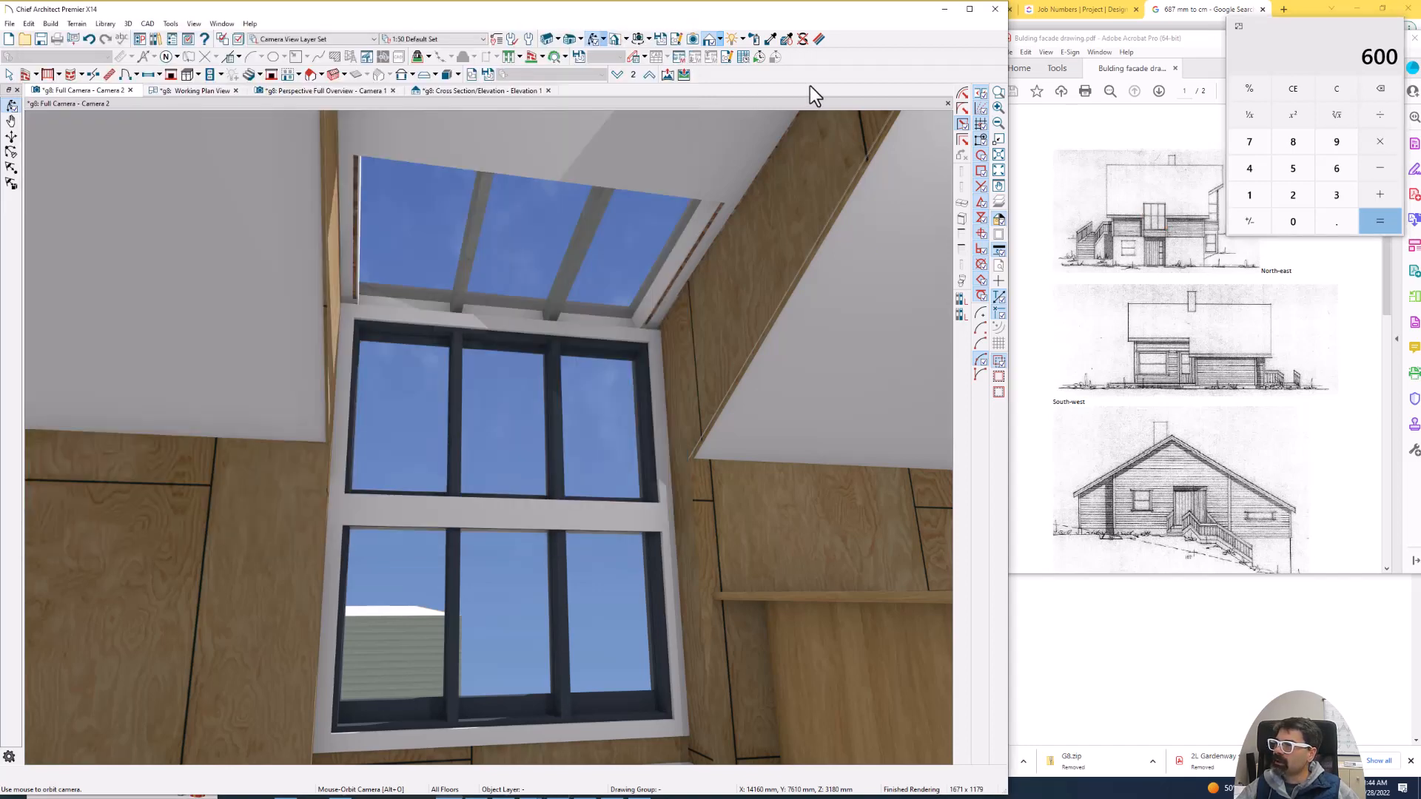
left_click(406, 378)
right_click(592, 387)
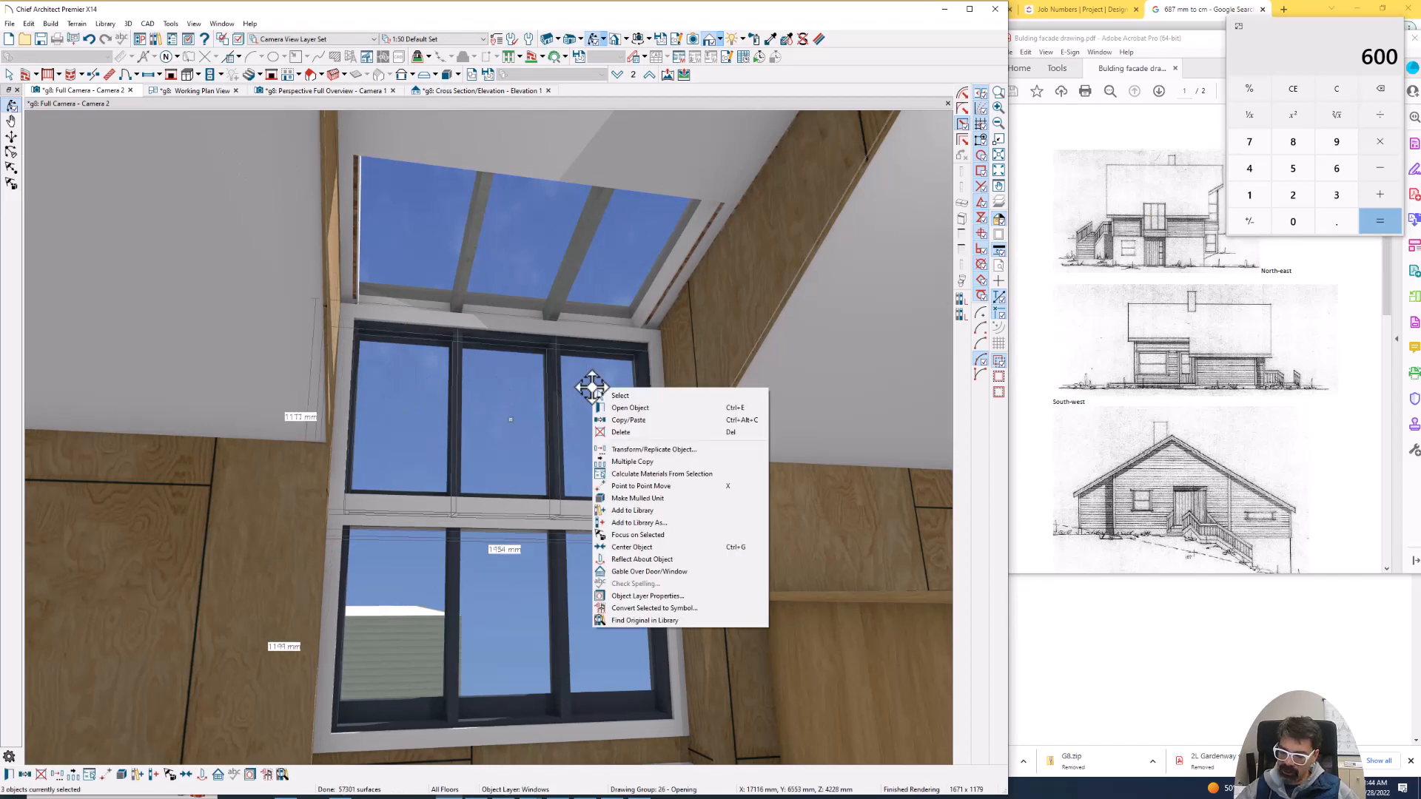
left_click(618, 433)
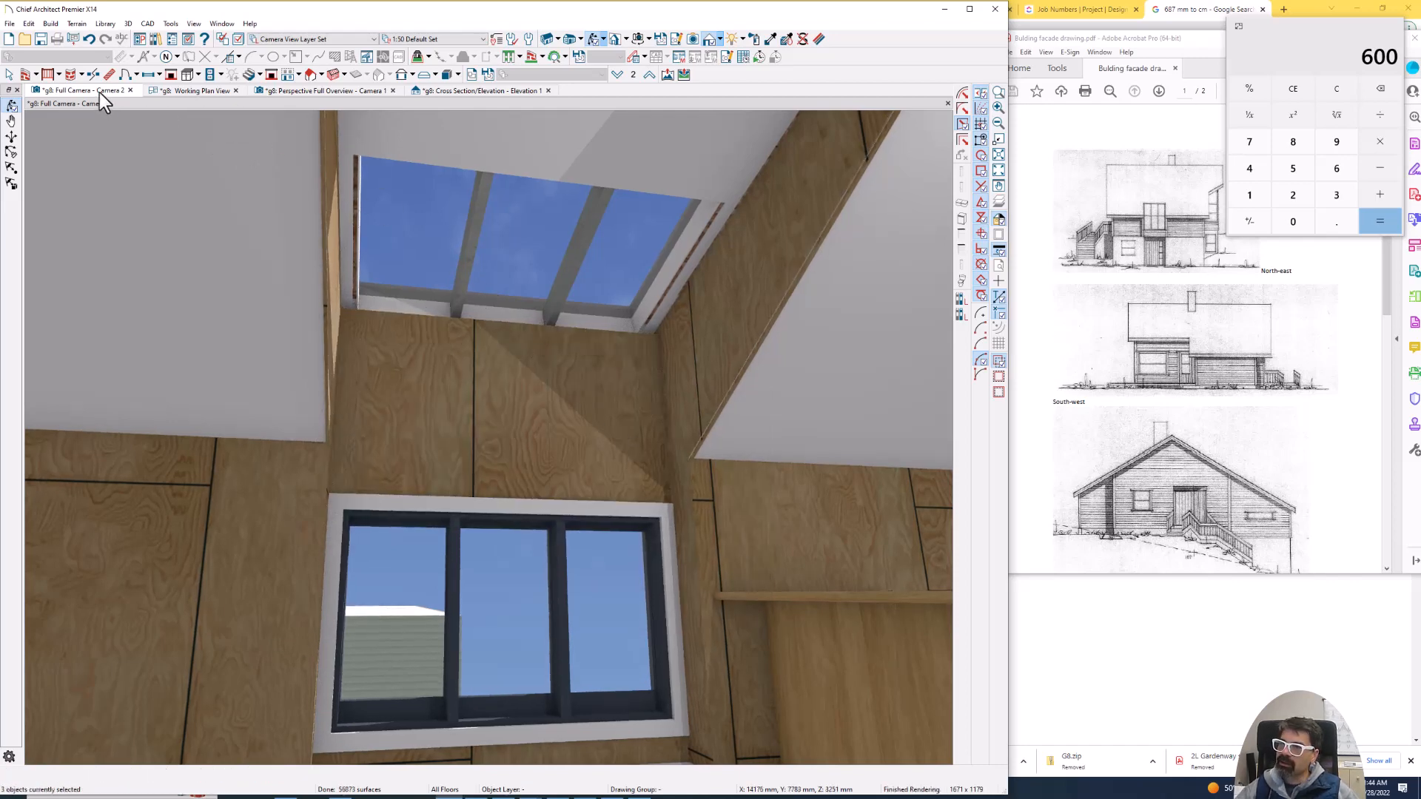
- In the working plan, delete the projection's separate roof plane along with its skylight
left_click(194, 90)
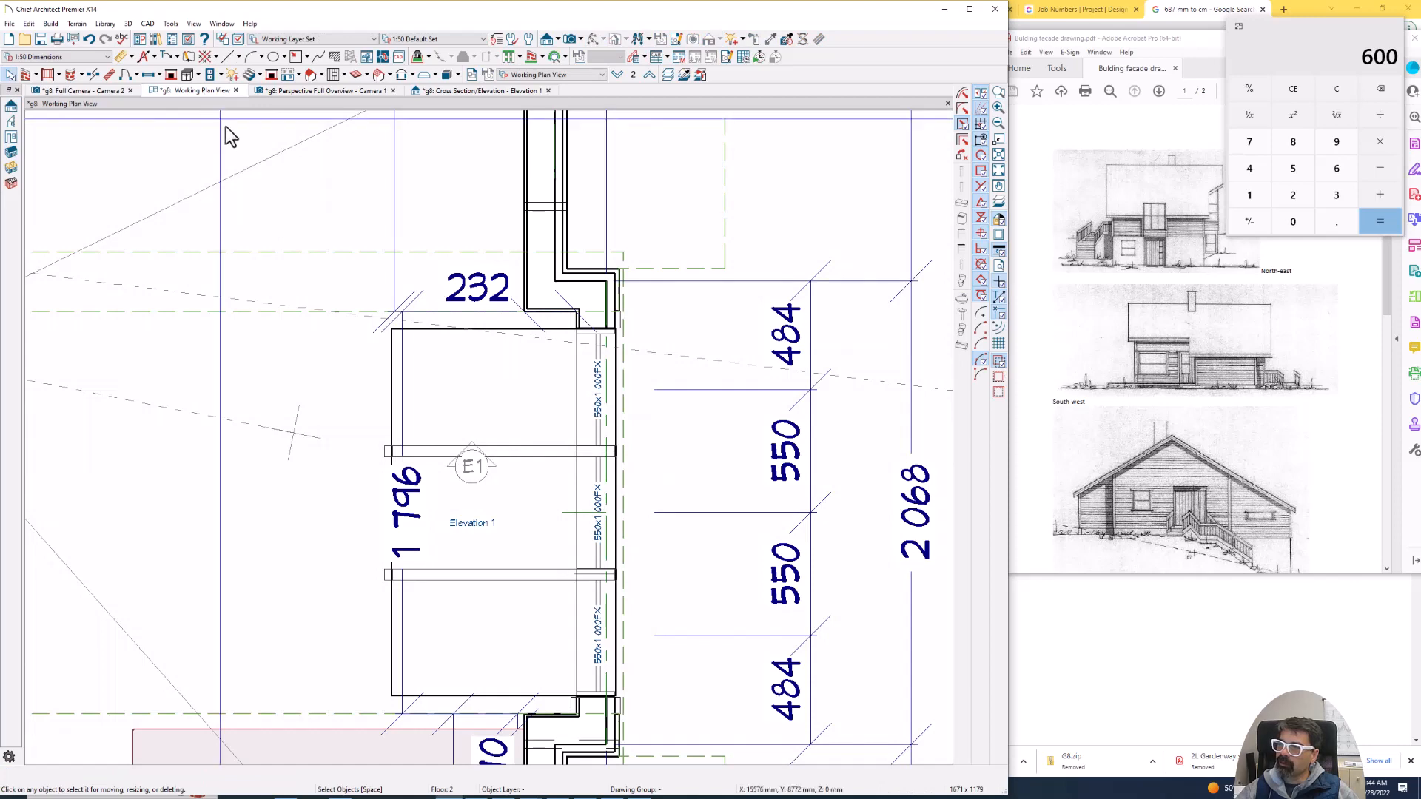
scroll(617, 300, "down", 2)
left_click(618, 265)
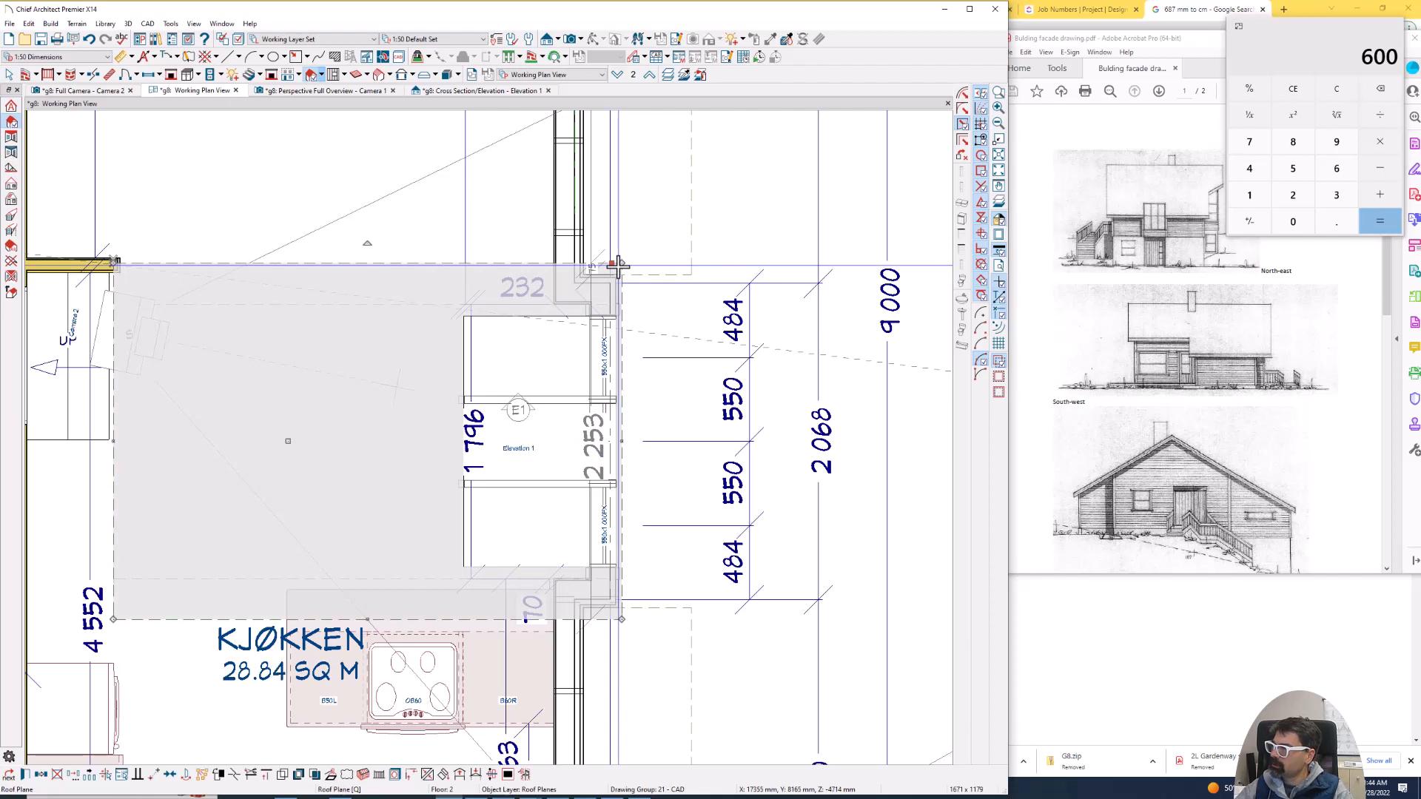
key("Escape")
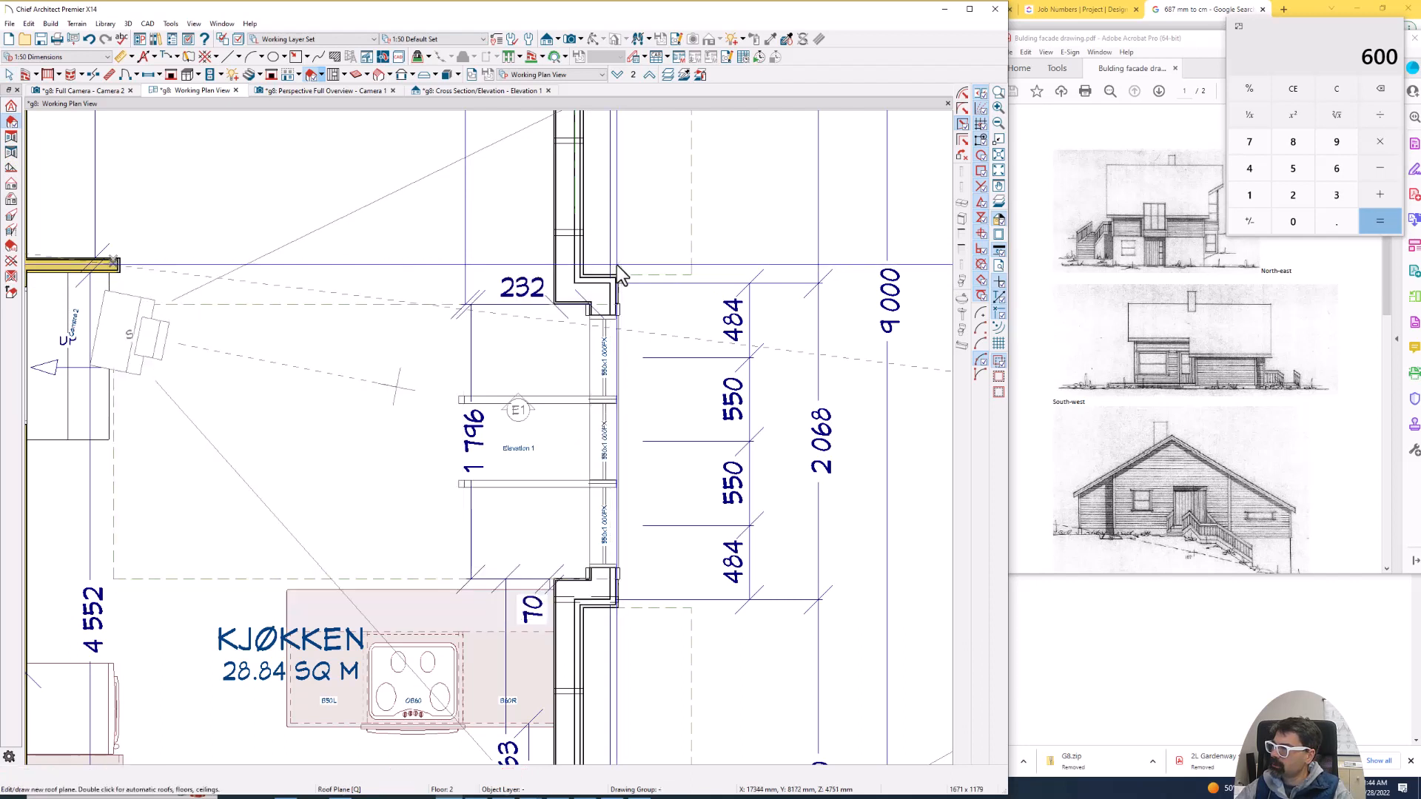
- Delete the projection's two attic side walls on floor 3 and return to floor 2
left_click(682, 271)
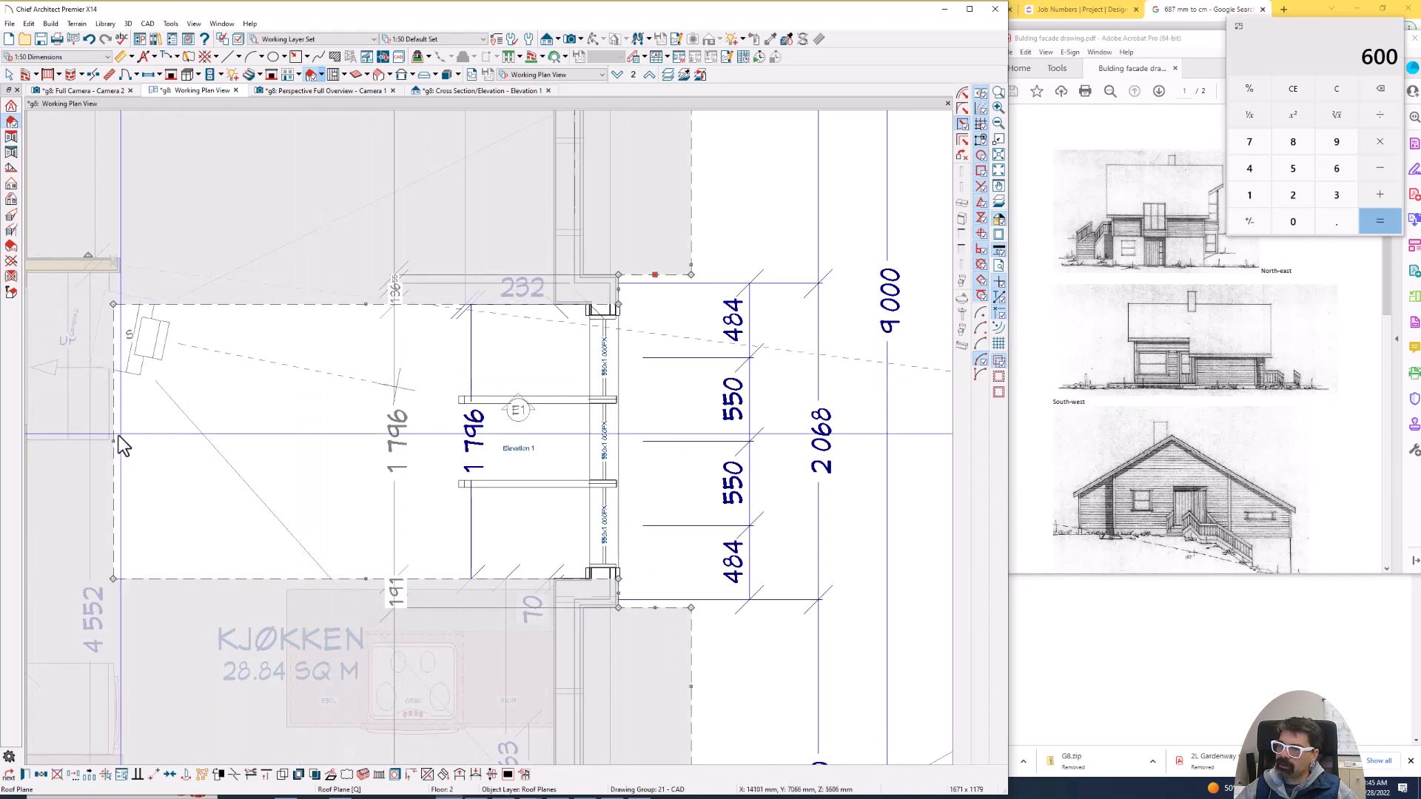
left_click(650, 76)
left_click(380, 282)
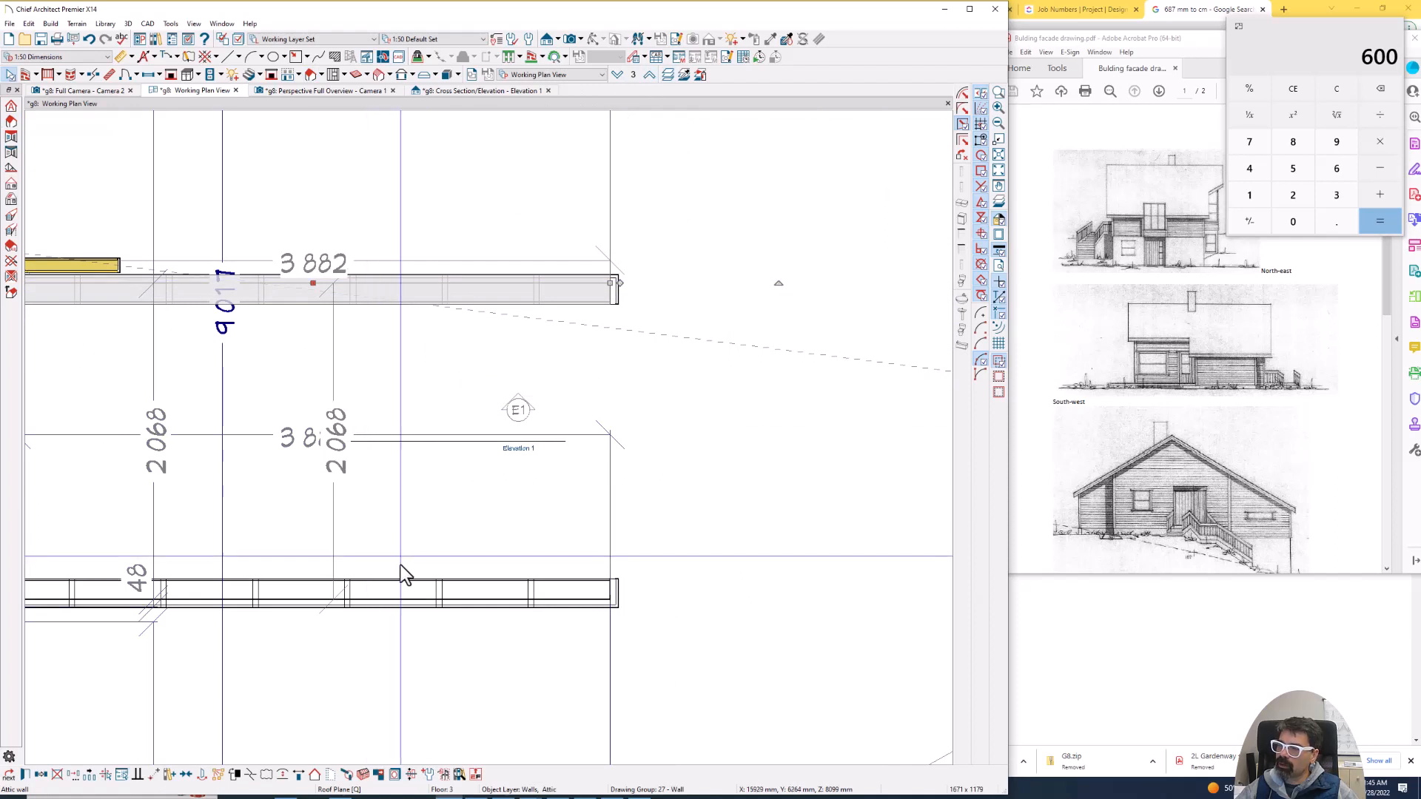
left_click(403, 590, "shift")
key("Delete")
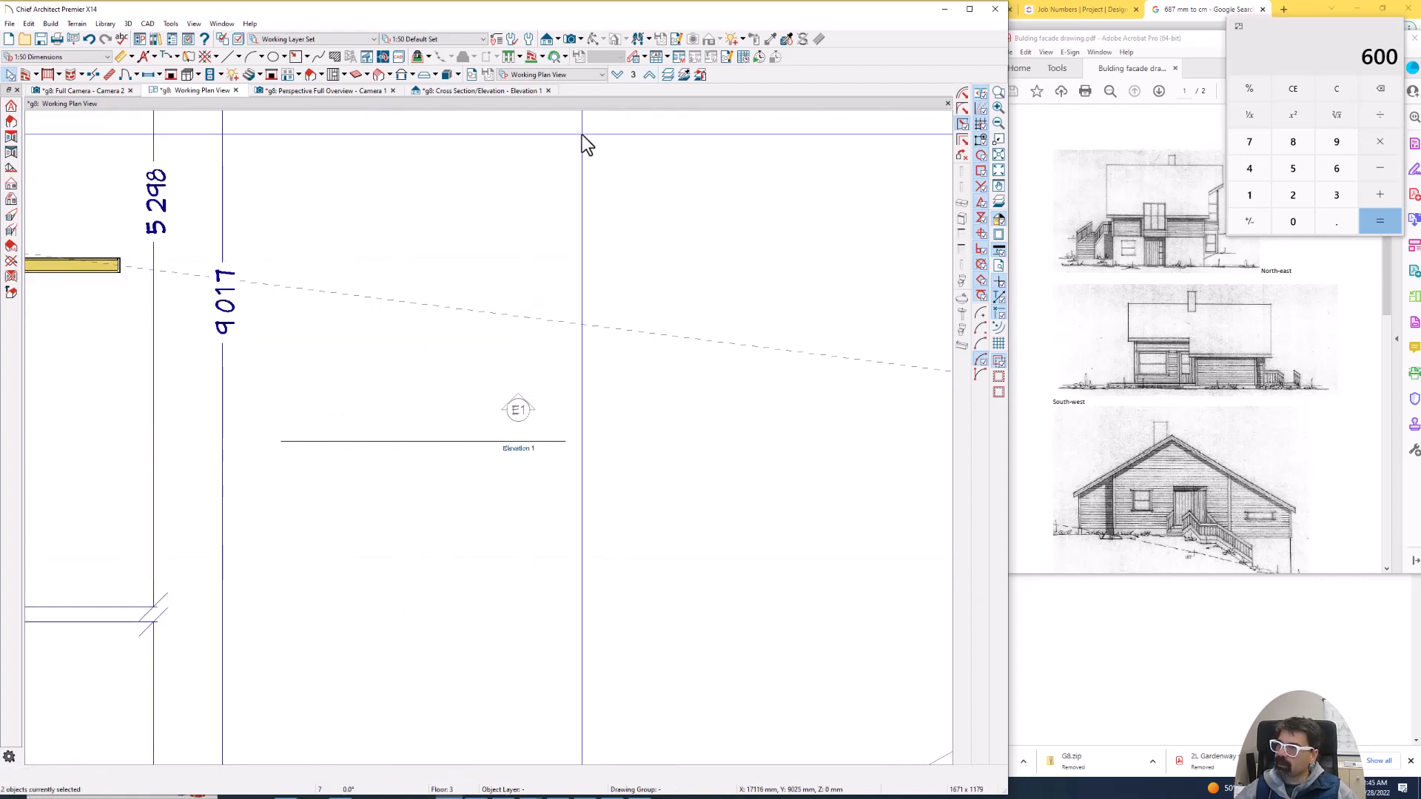
left_click(617, 75)
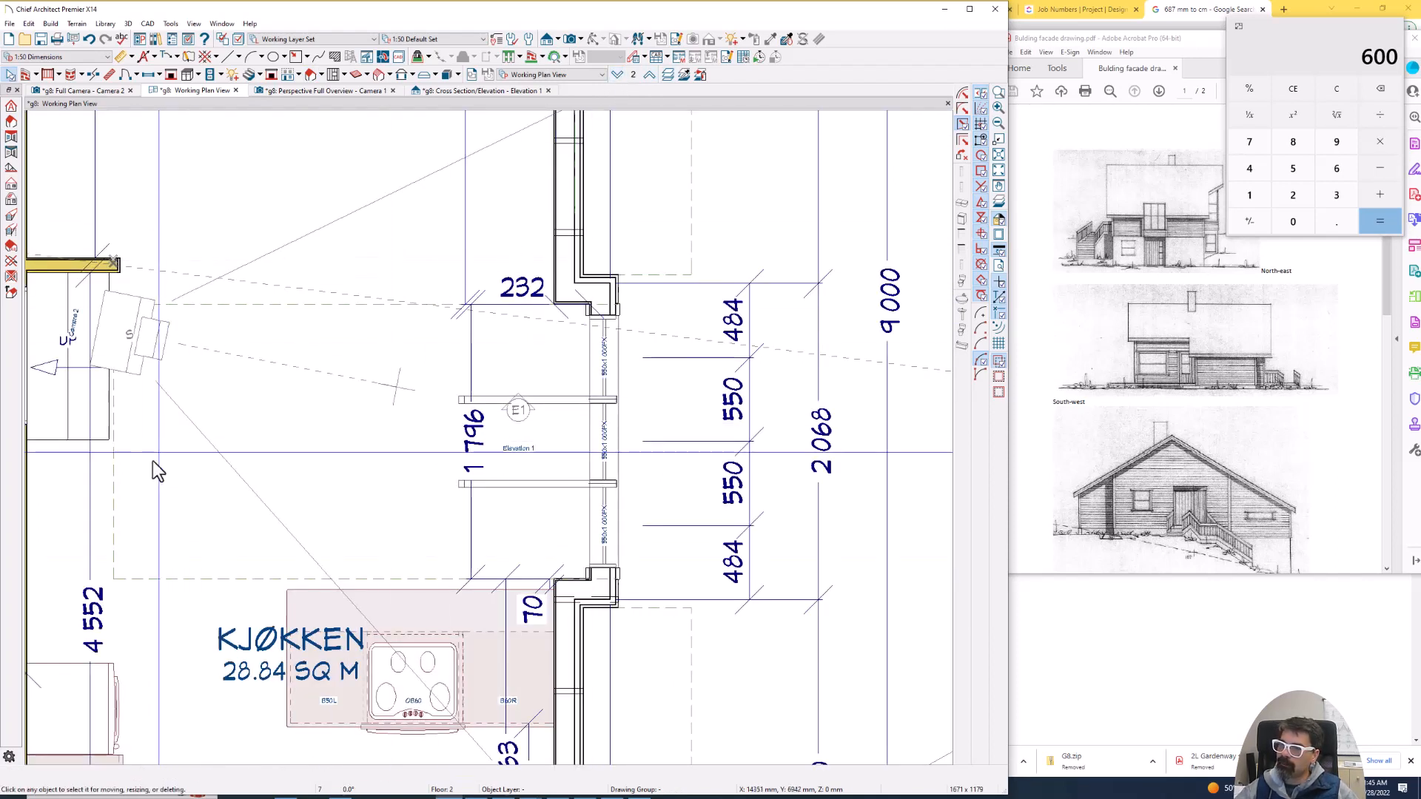
- Extend the main roof plane over the projection, pulling the cutout's inner edge to about 426 mm short of the eave
left_click(116, 492)
left_click_drag(114, 491, 625, 459)
scroll(623, 296, "up", 3)
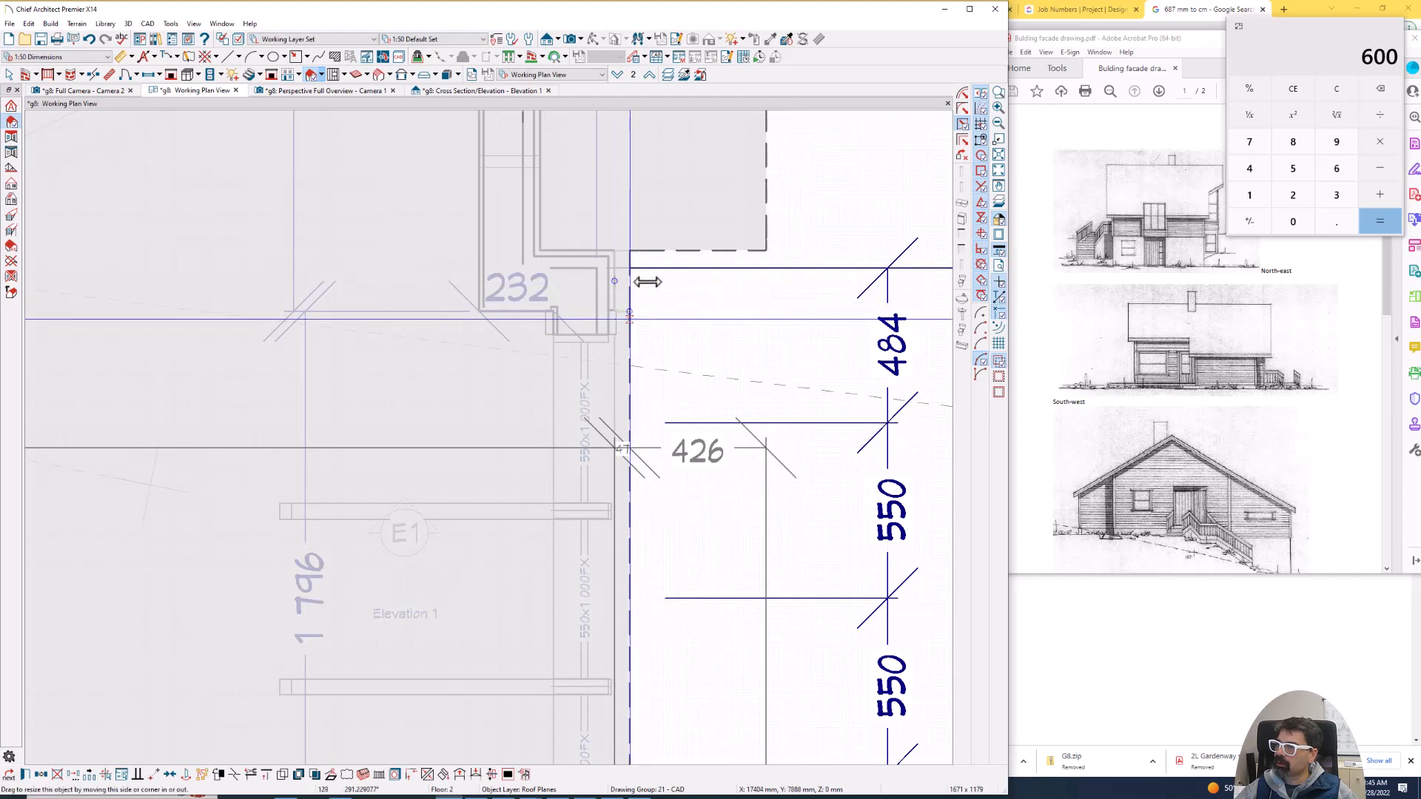
scroll(654, 250, "down", 3)
left_click(628, 597)
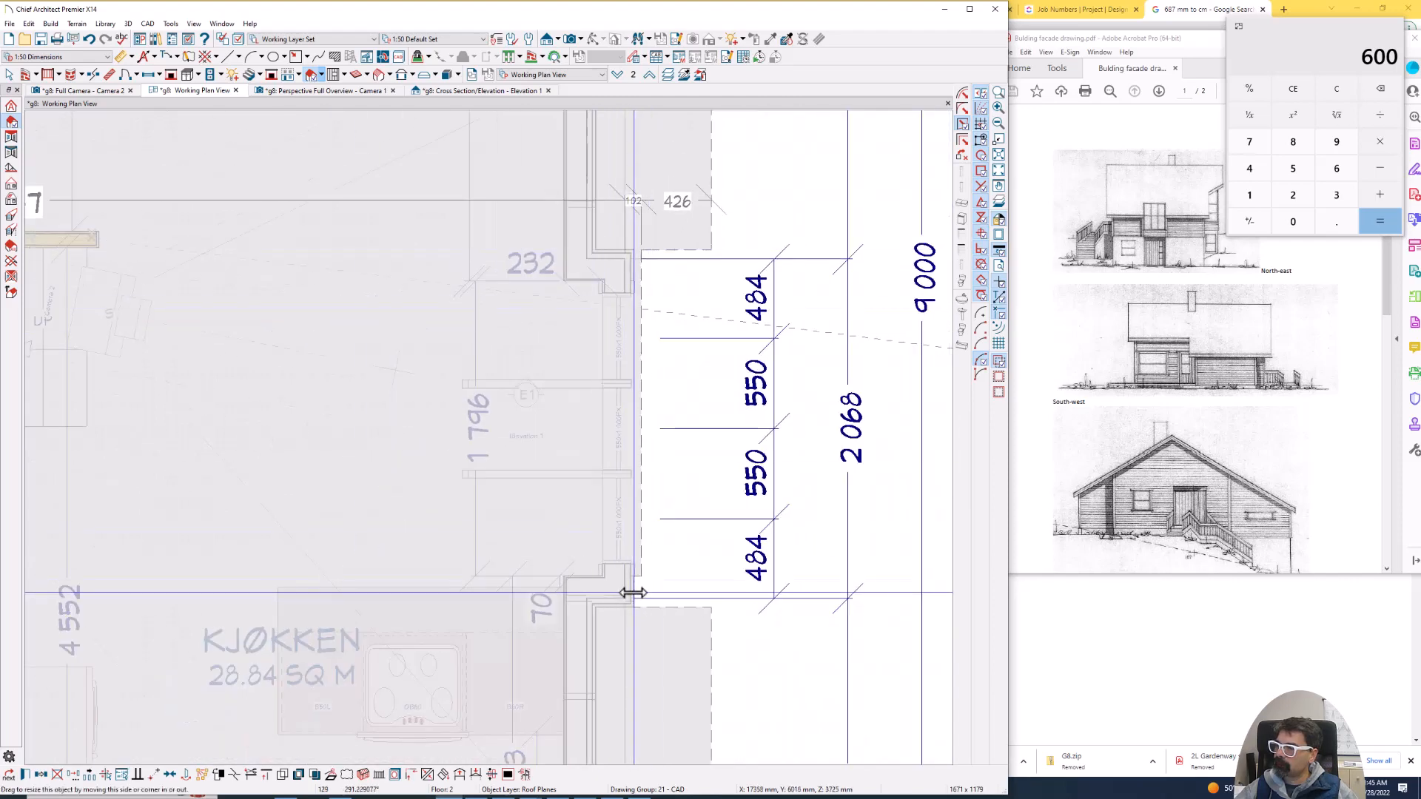
left_click_drag(648, 548, 645, 549)
left_click_drag(646, 548, 649, 549)
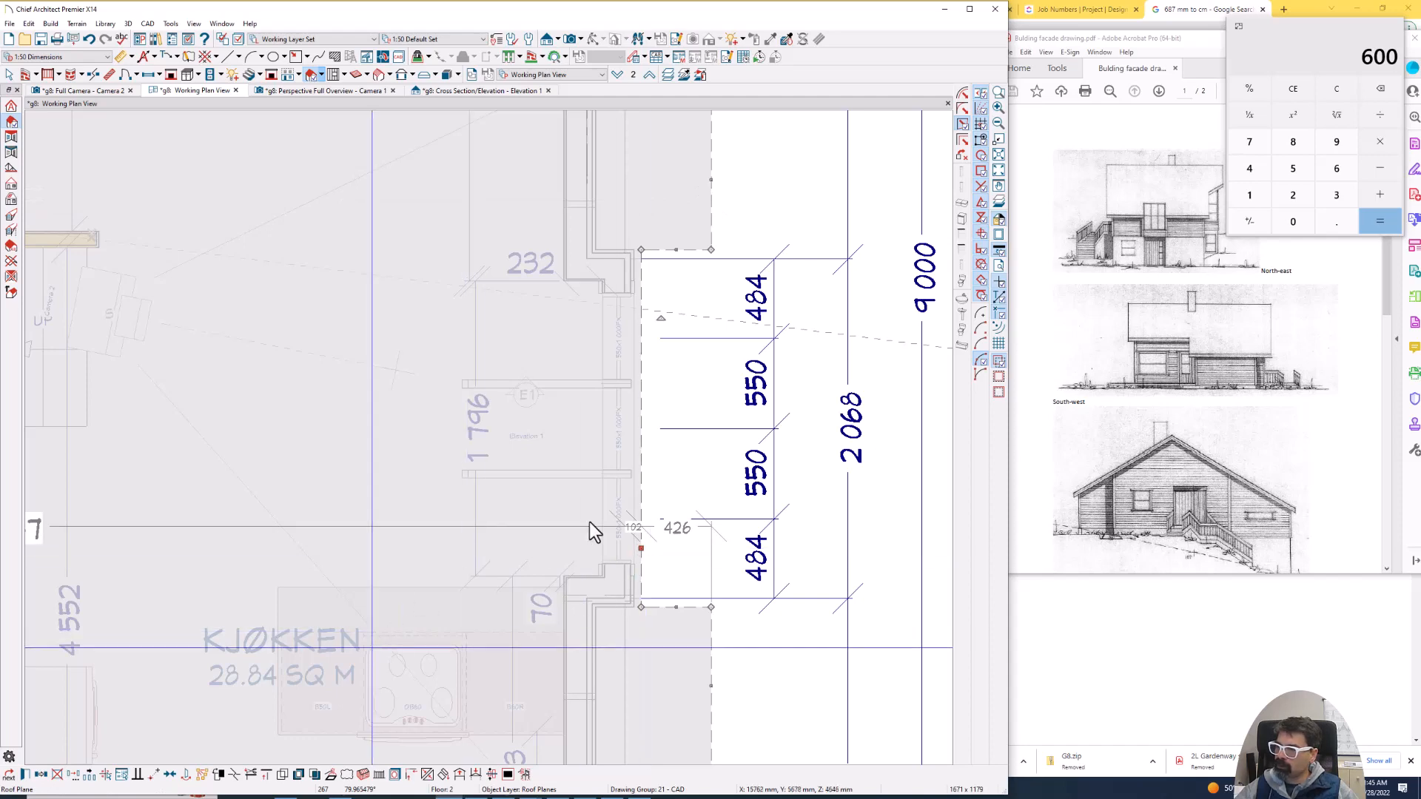
- Examine the gutter settings in the main roof plane's specification
double_click(651, 601)
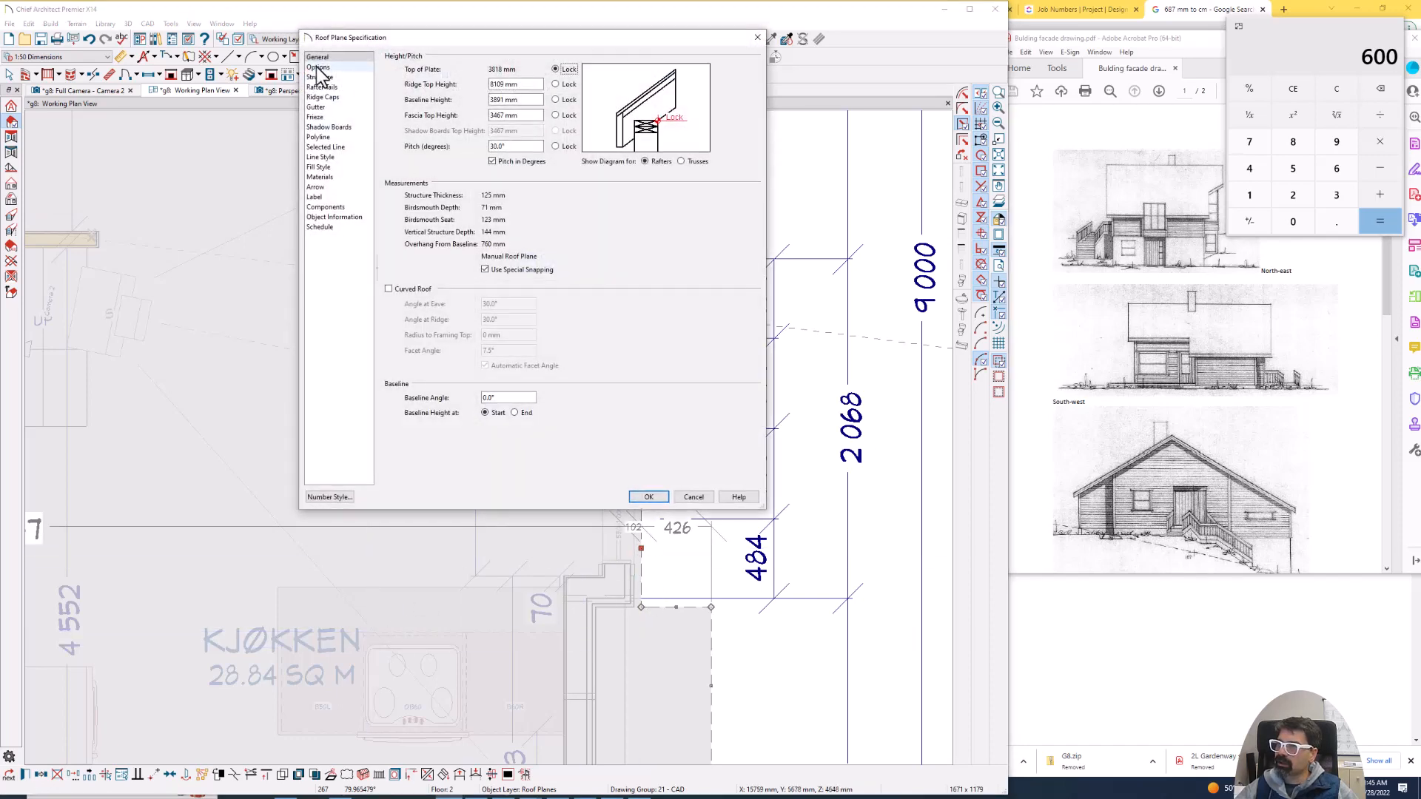
left_click(320, 107)
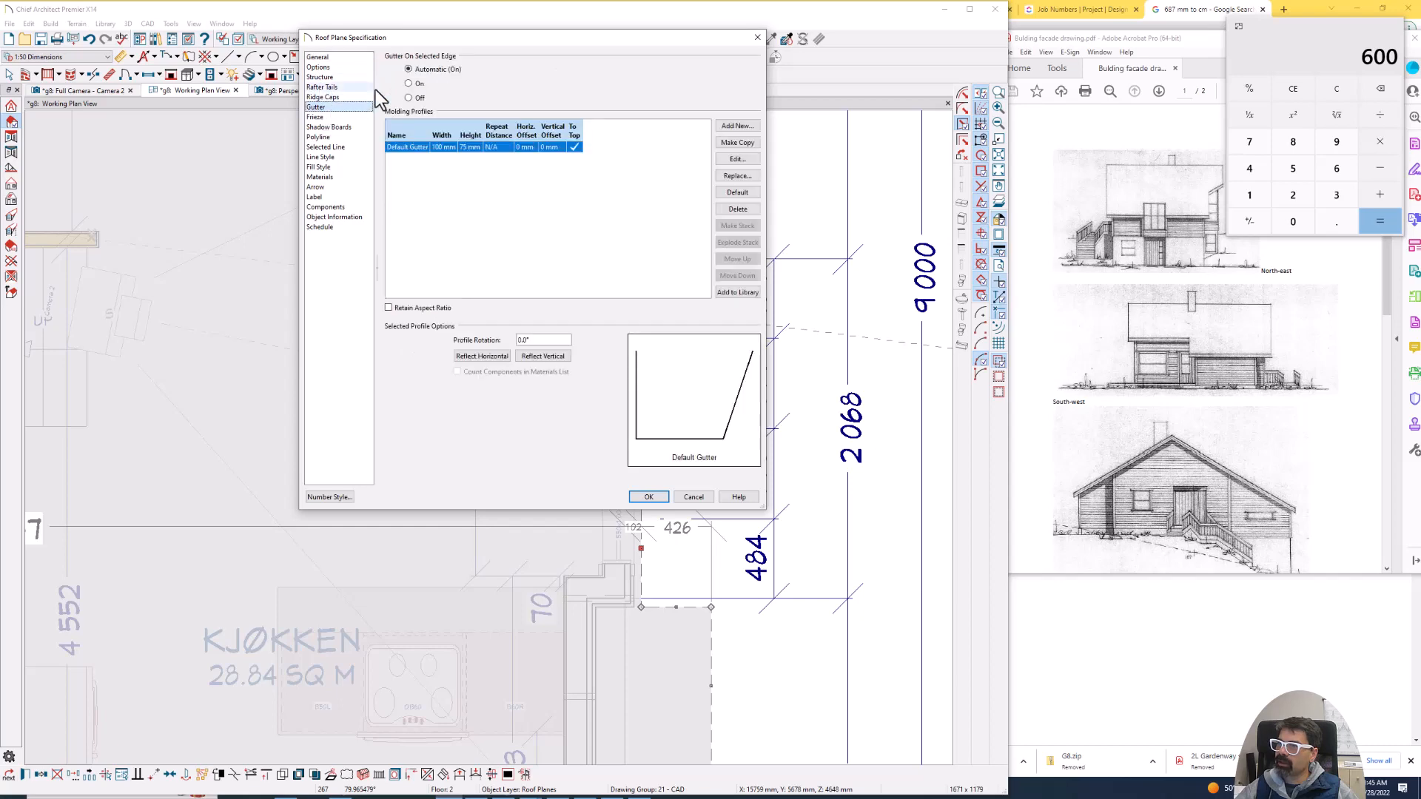
key("Return")
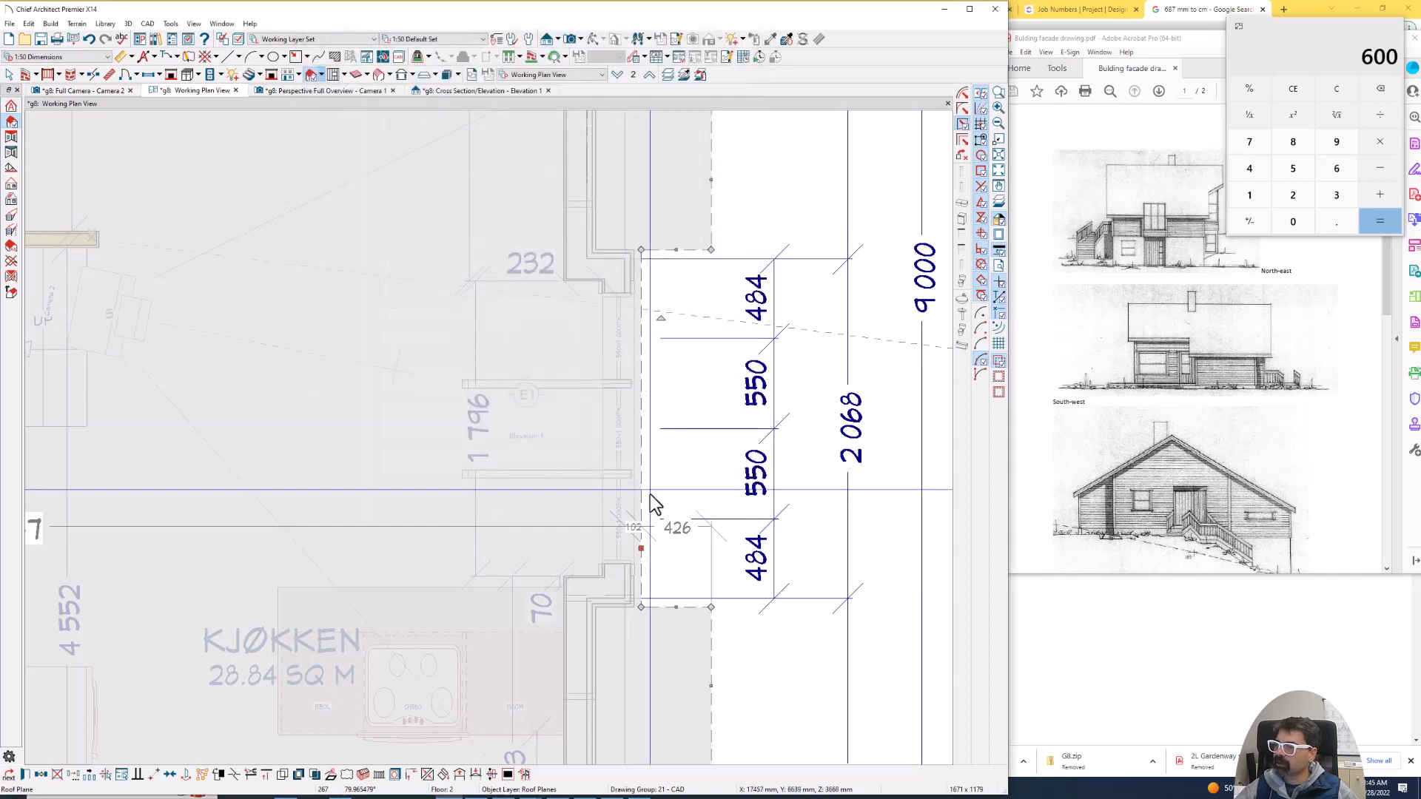
- Pull the roof edge back to the projection's outer wall, about 473 mm from the eave, and check the ceiling in the full camera view
left_click_drag(635, 547, 591, 355)
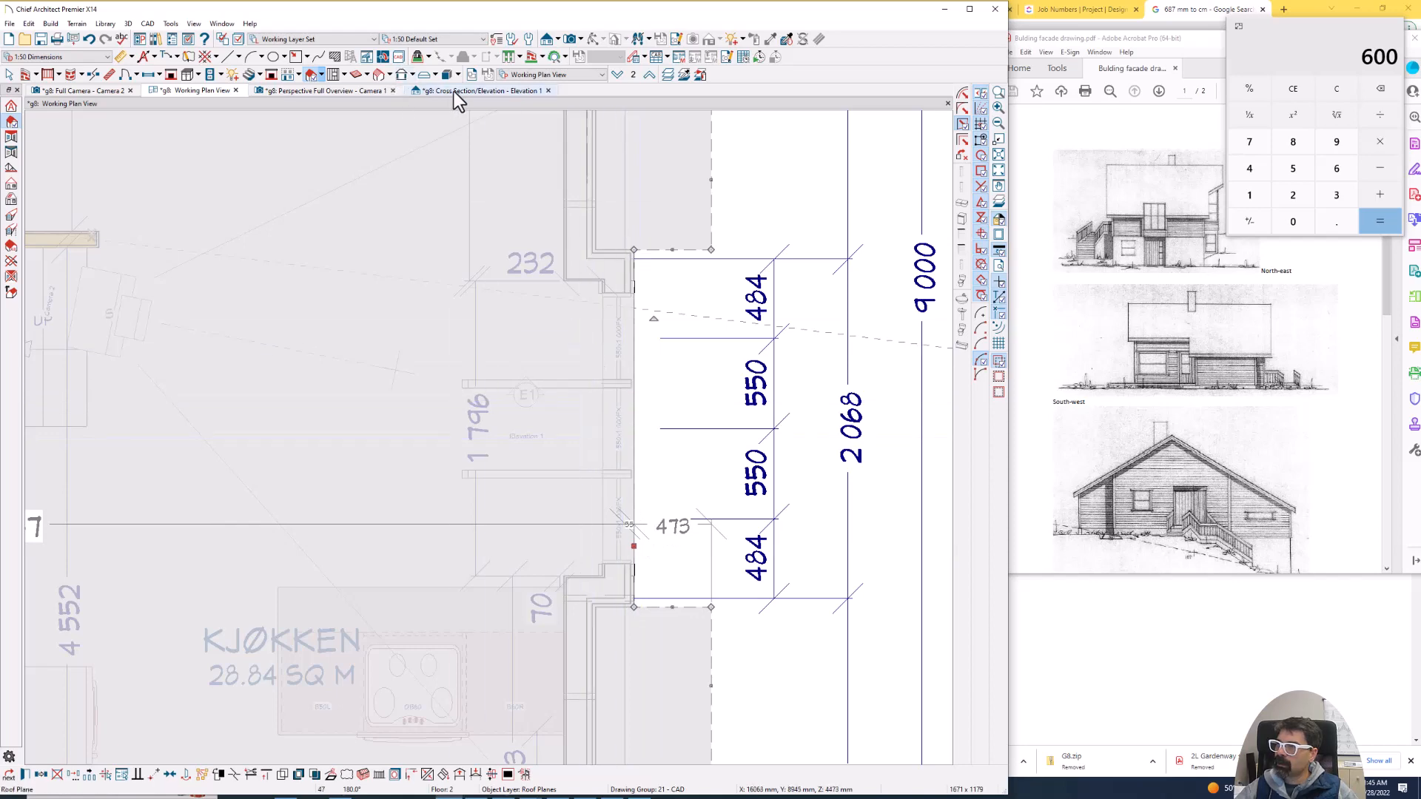
left_click(91, 94)
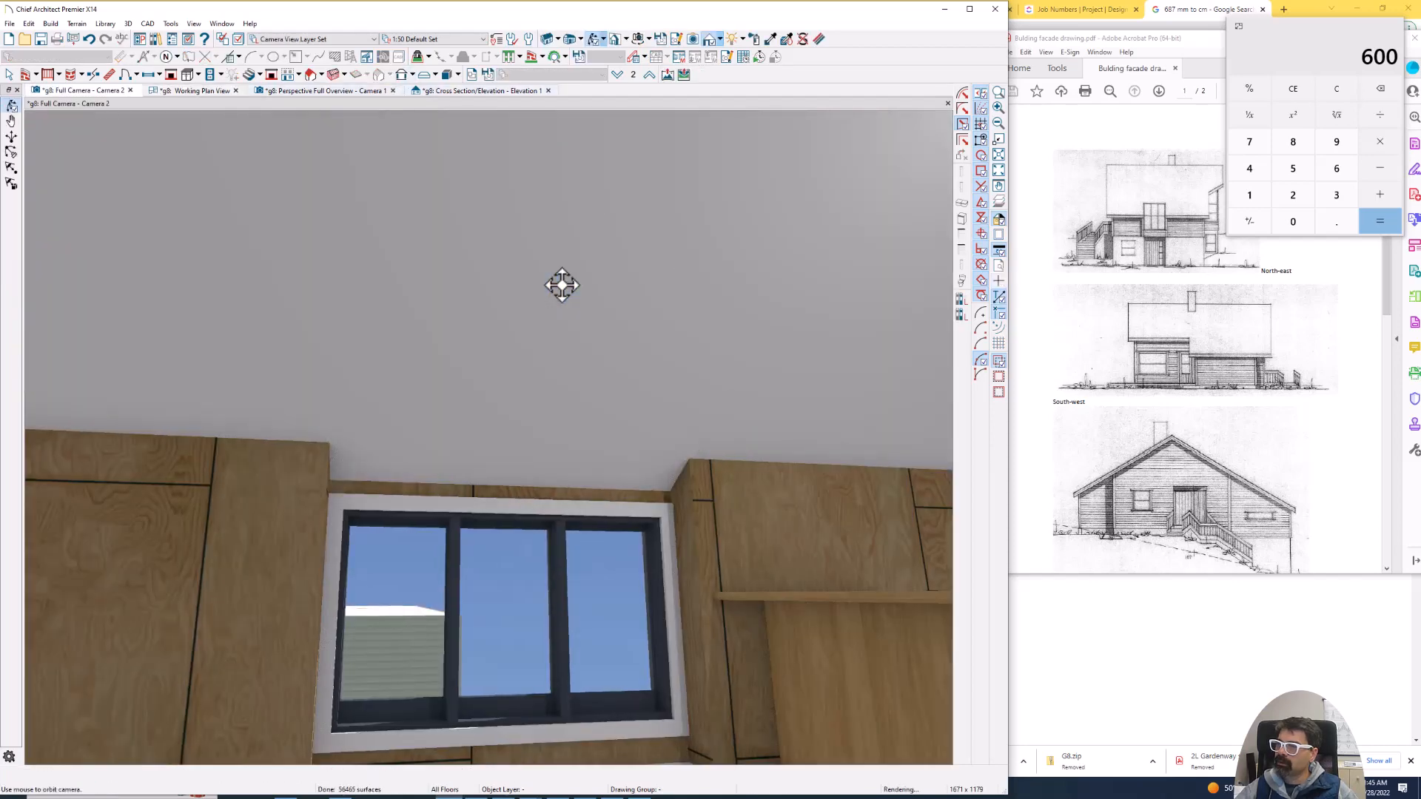
left_click(206, 92)
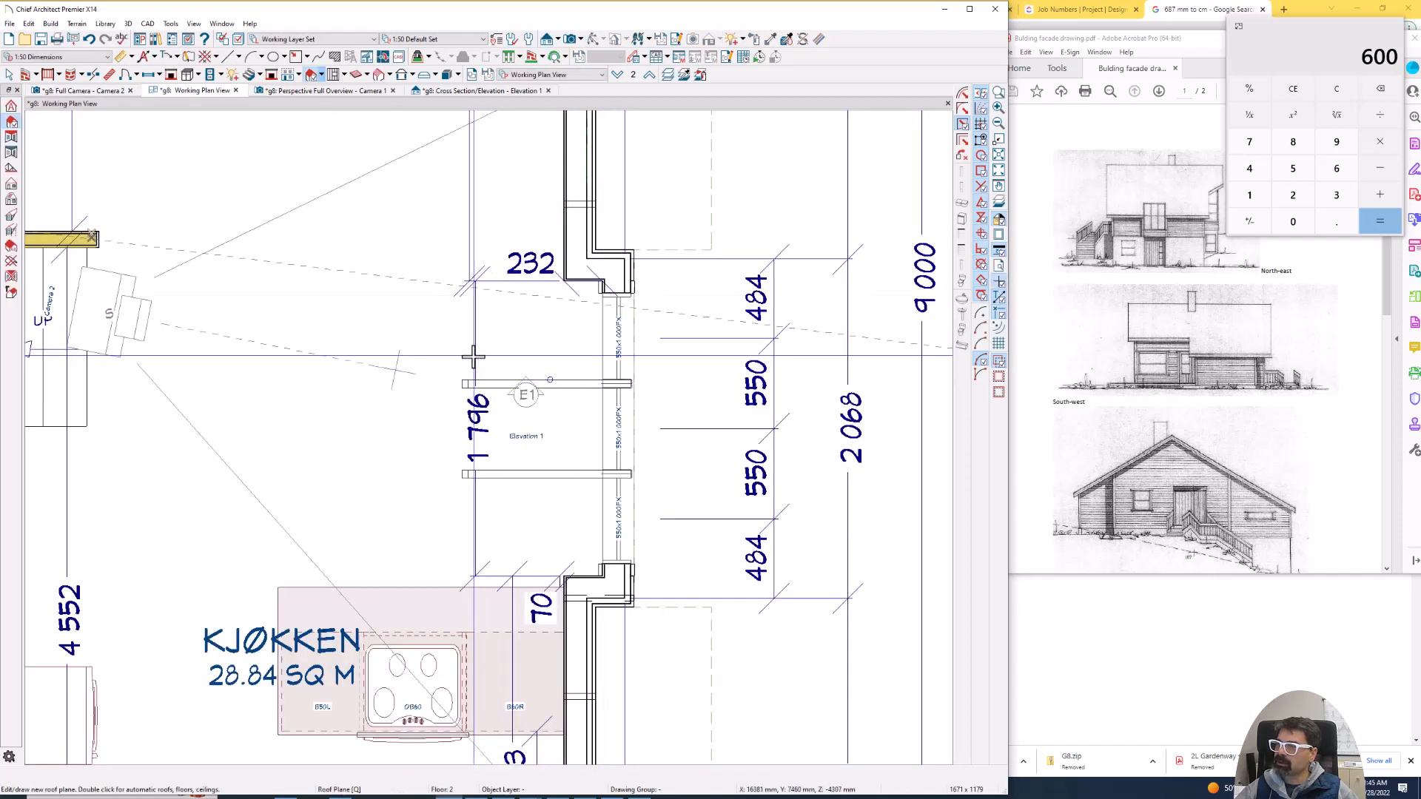
key("space")
left_click(494, 373)
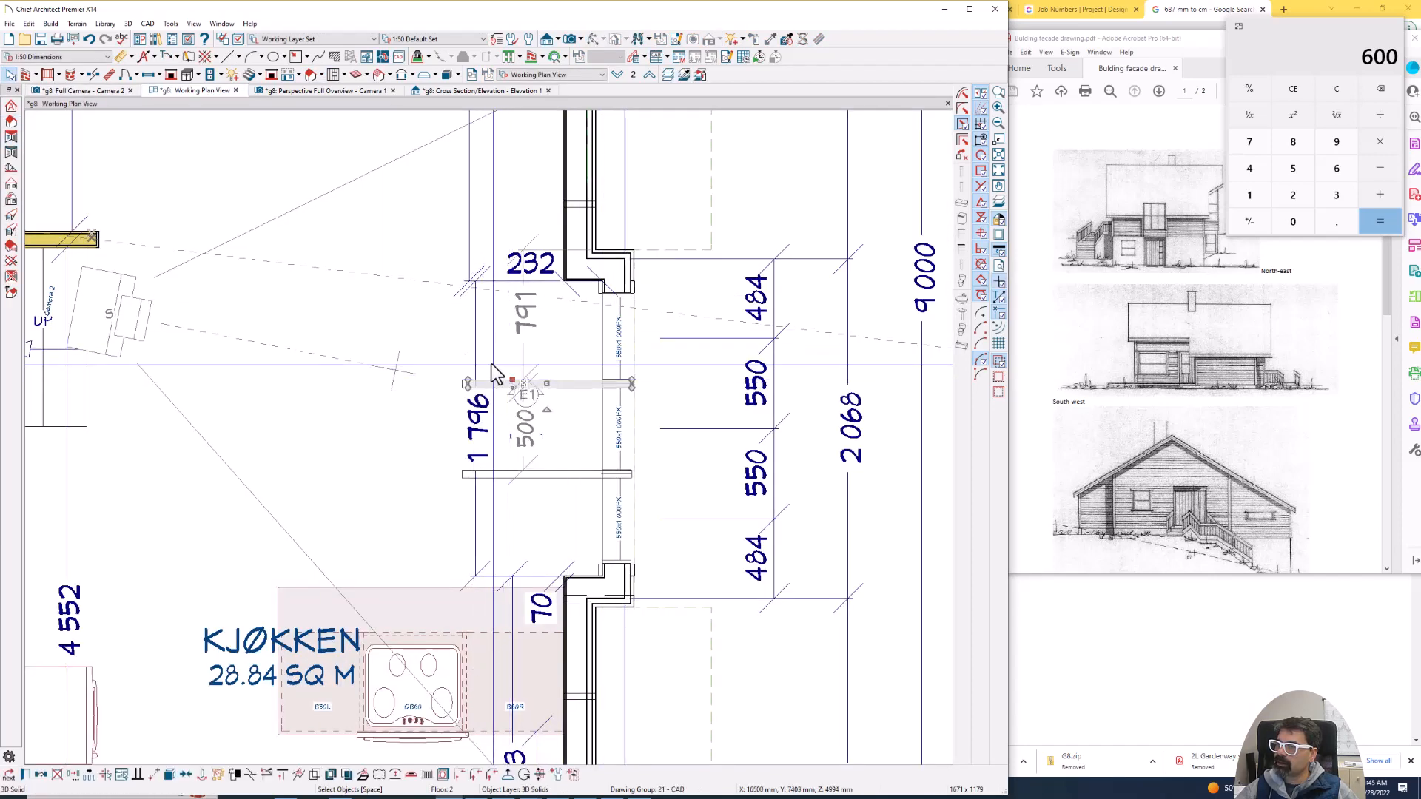
left_click(470, 345)
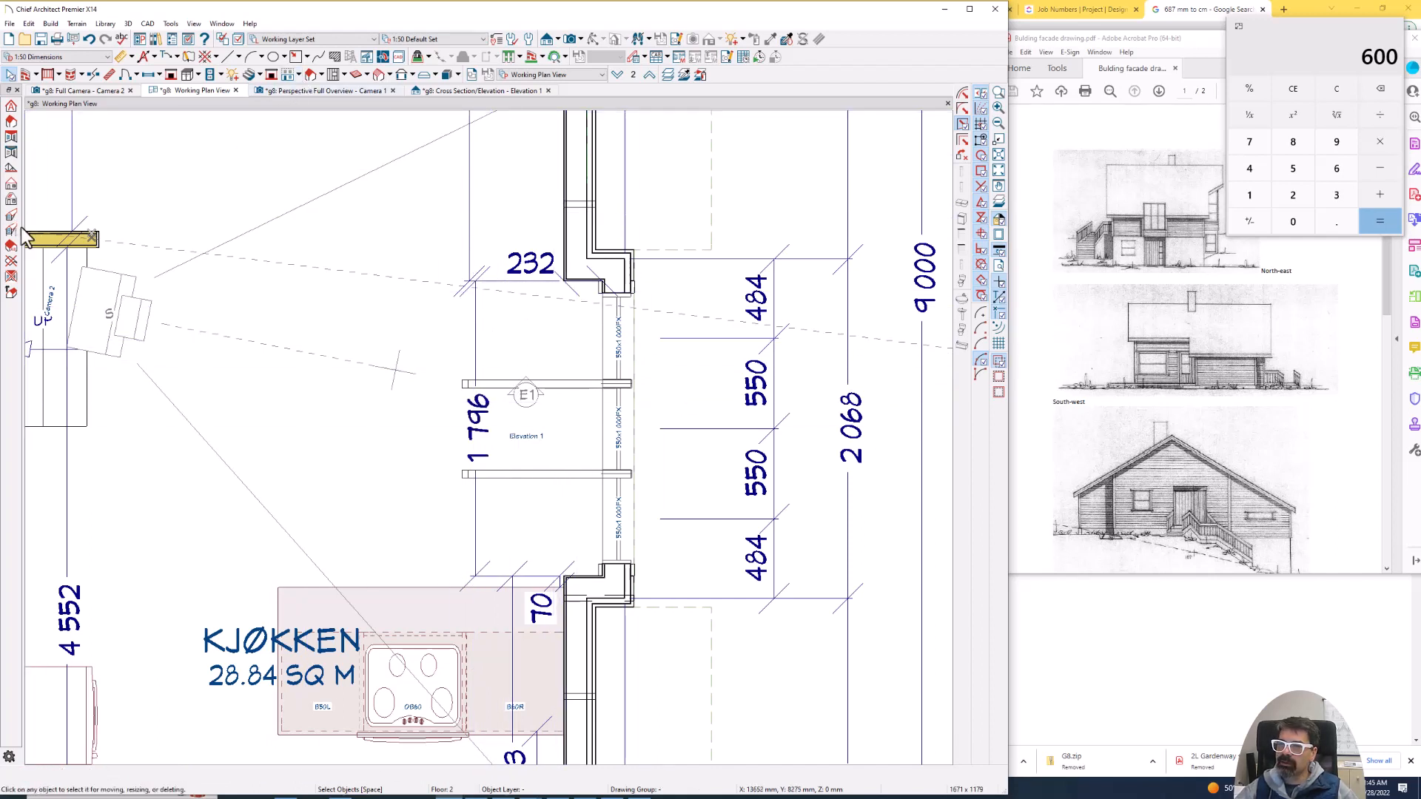
left_click(11, 200)
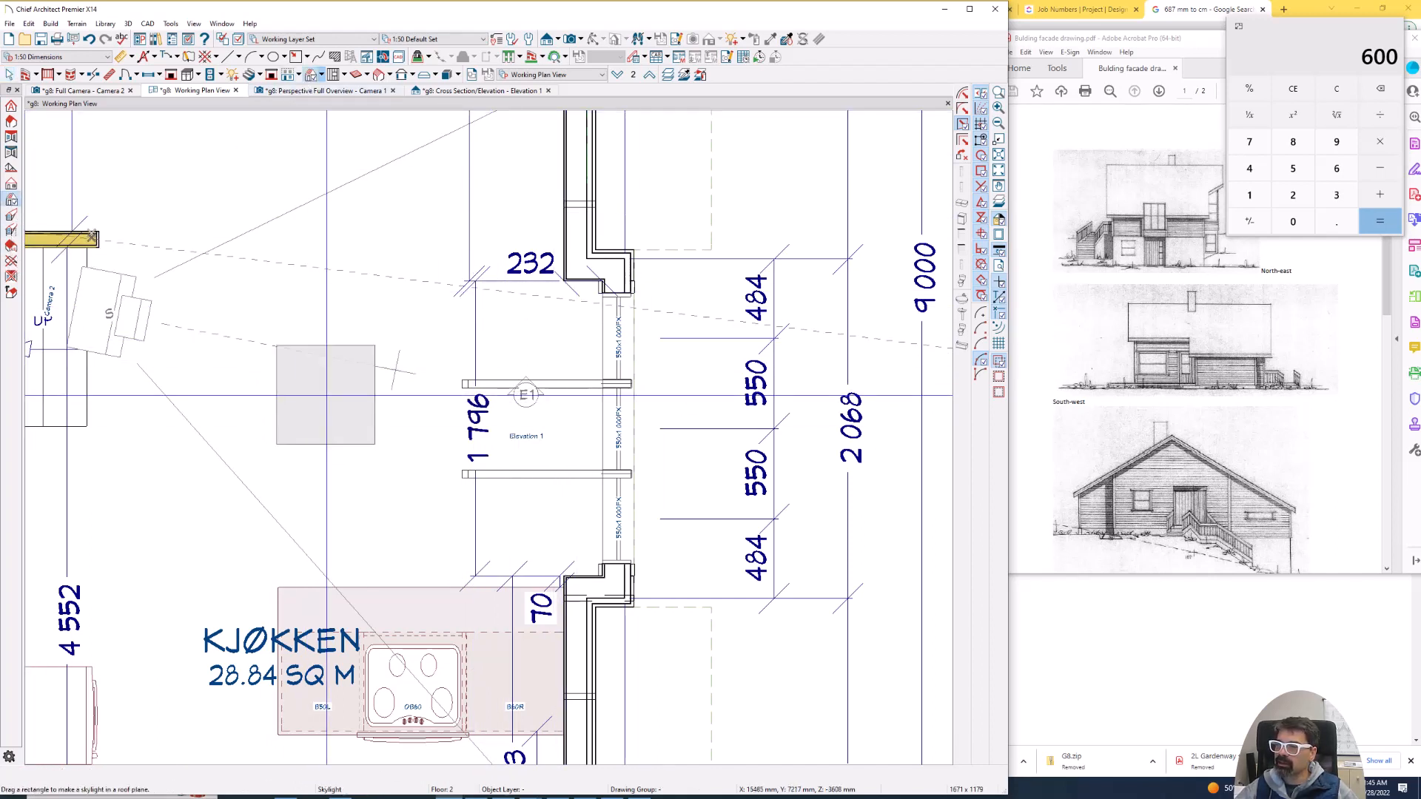
left_click_drag(316, 398, 420, 341)
key("Tab")
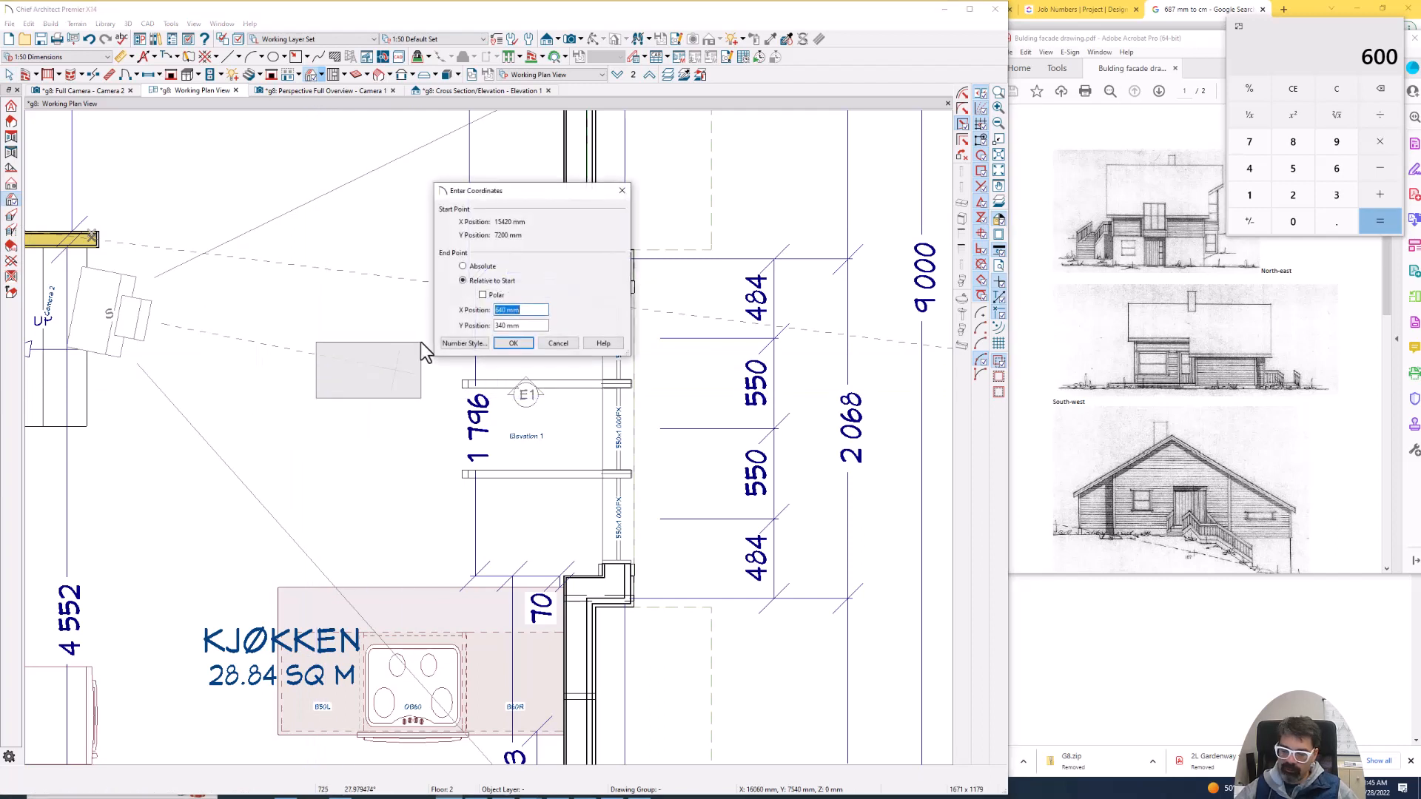
type("100")
key("Tab")
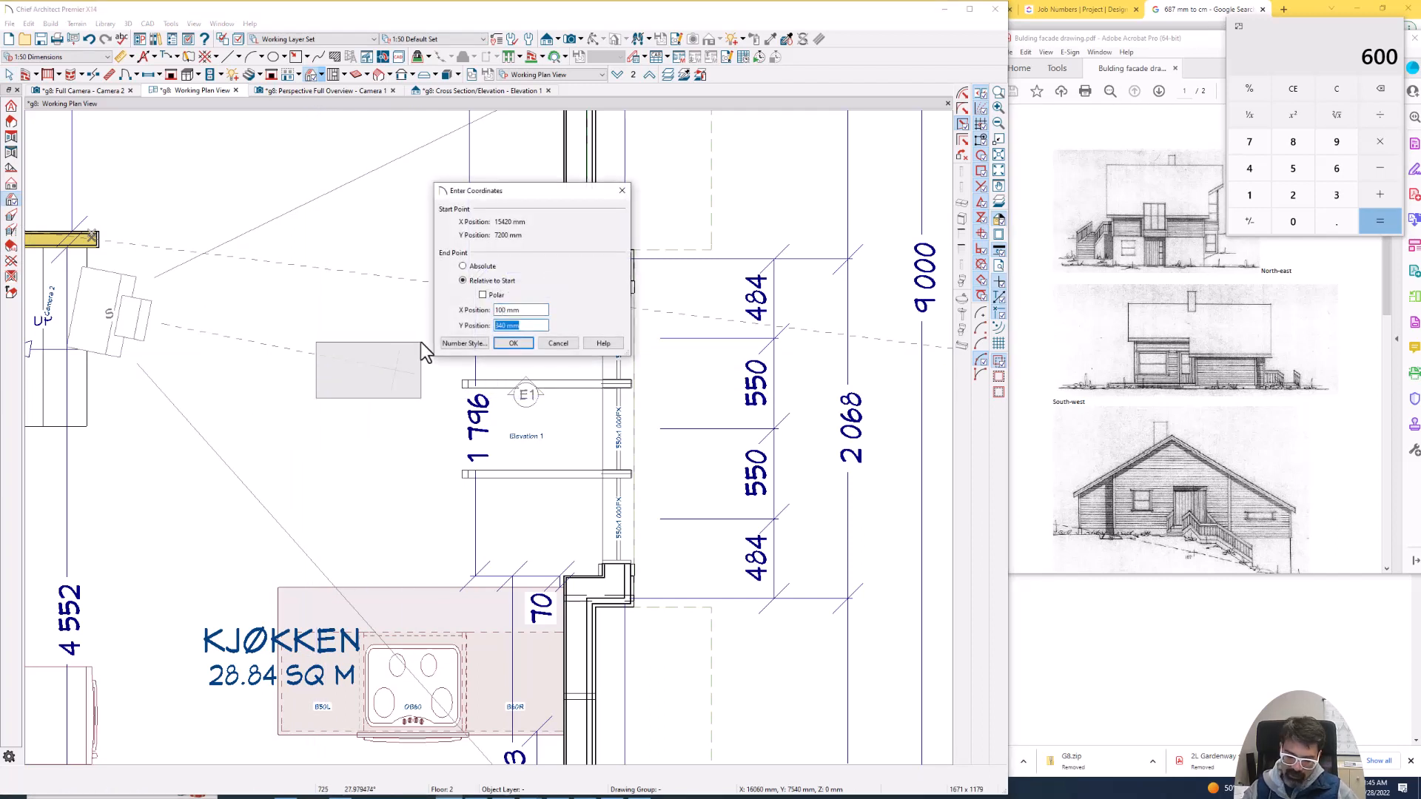
type("600")
key("Return")
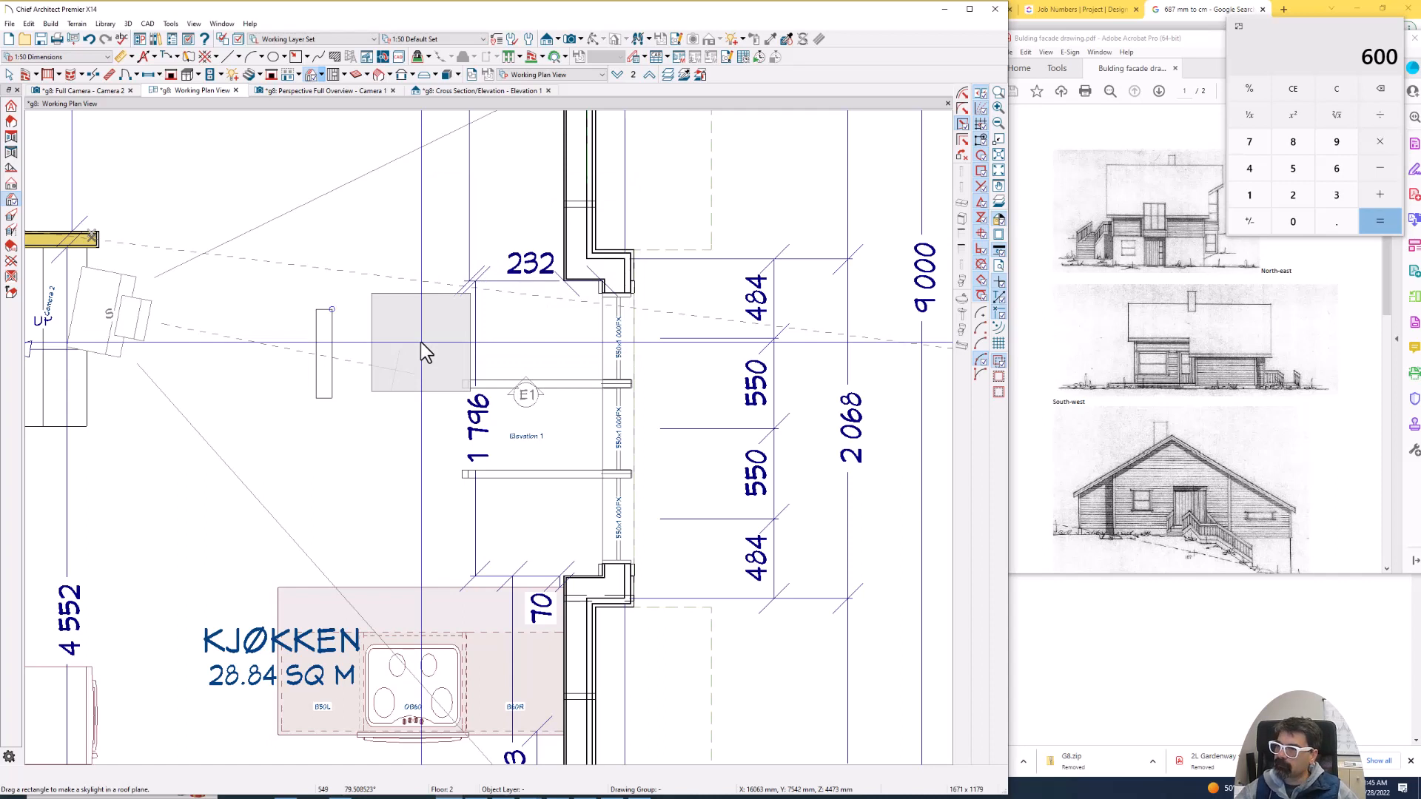
key("Escape")
left_click(332, 345)
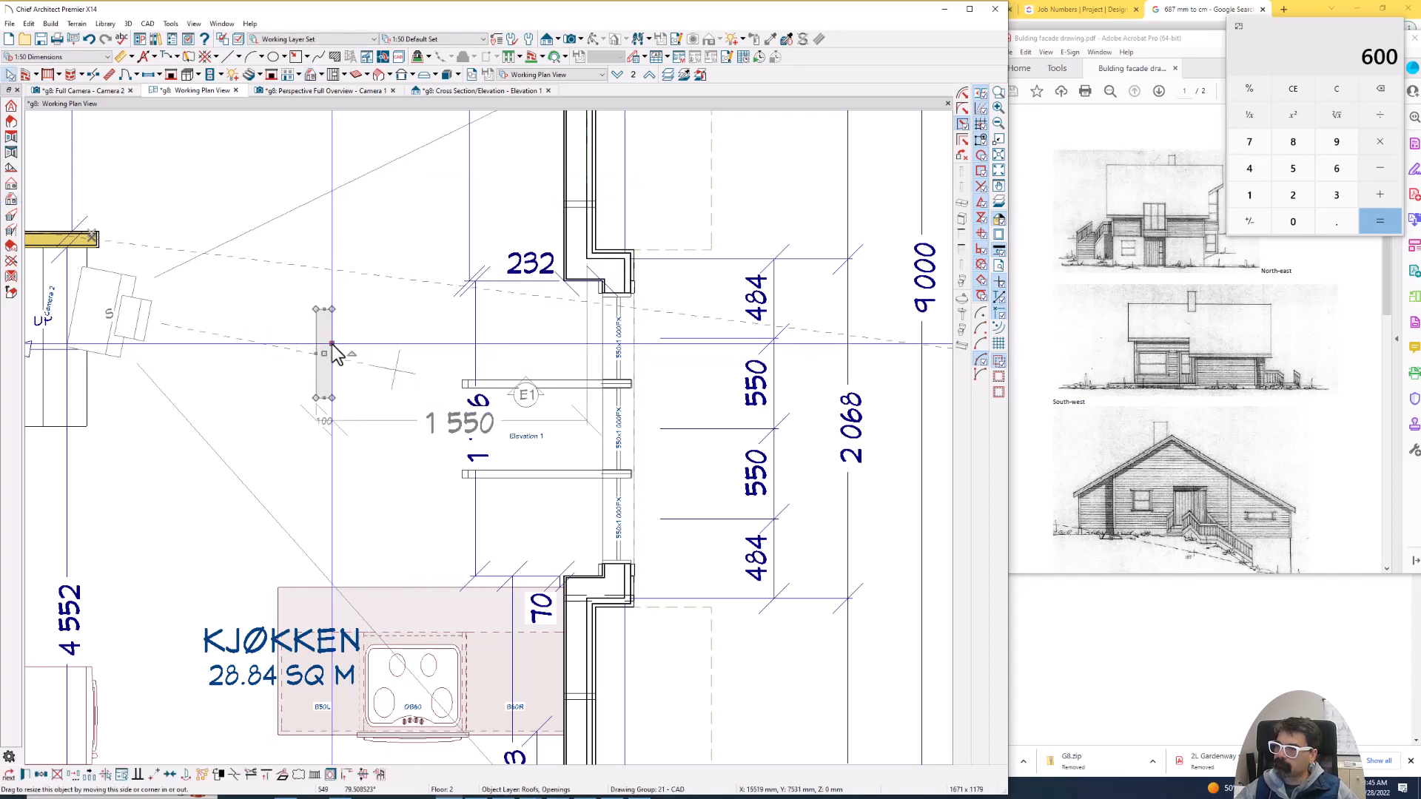
key("Delete")
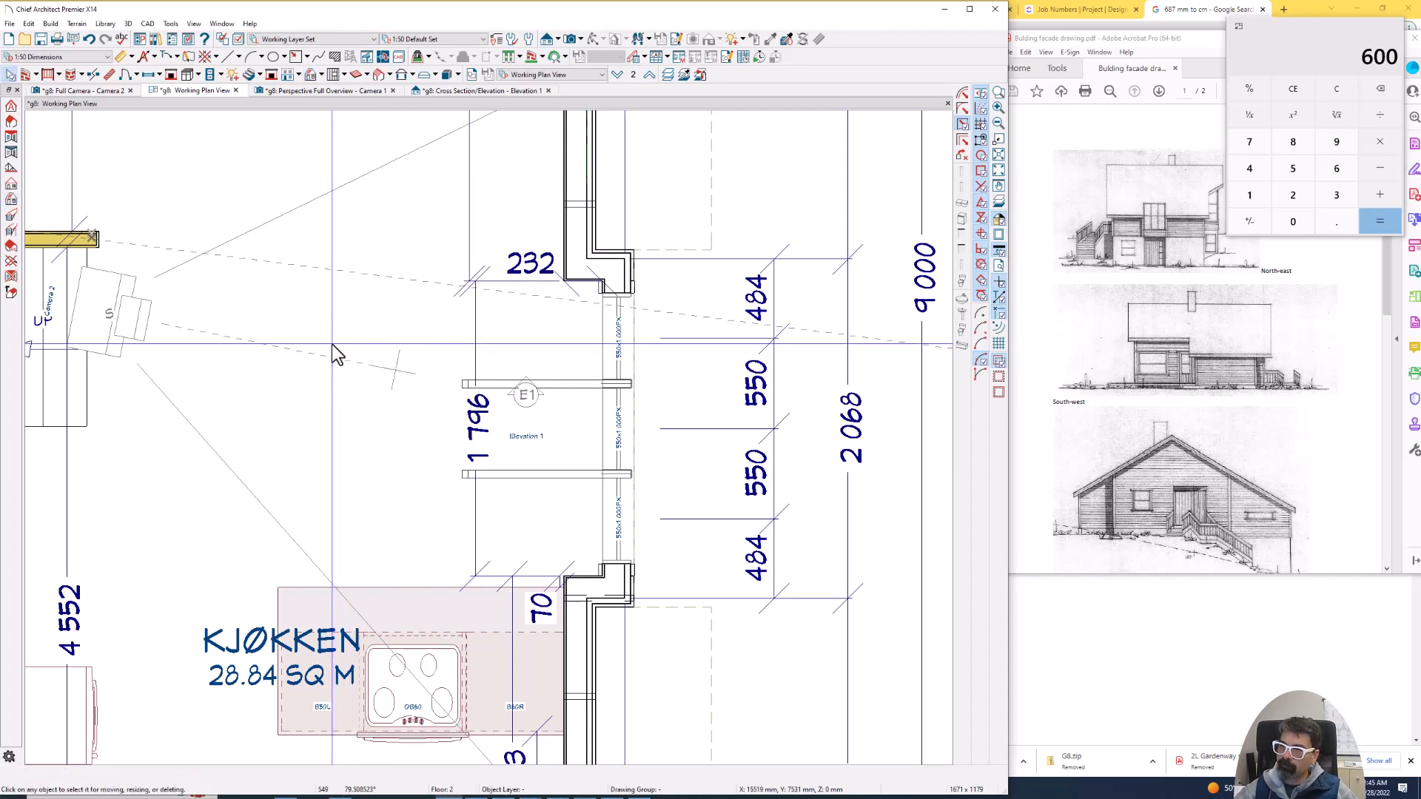
- Draw a skylight in the main roof plane beside the first bar, 1200 mm in X and 540 mm in Y
left_click(10, 201)
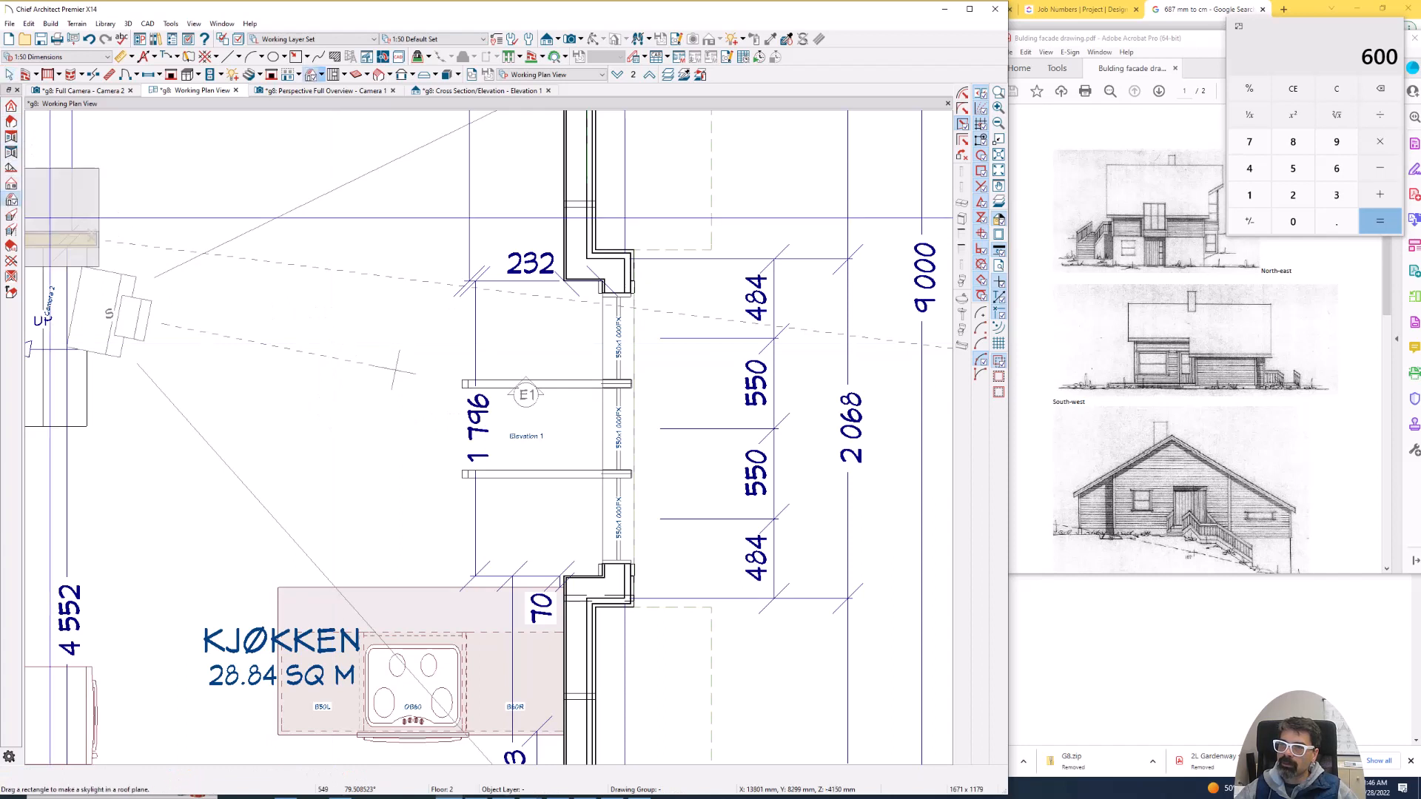
left_click_drag(341, 379, 448, 315)
key("Tab")
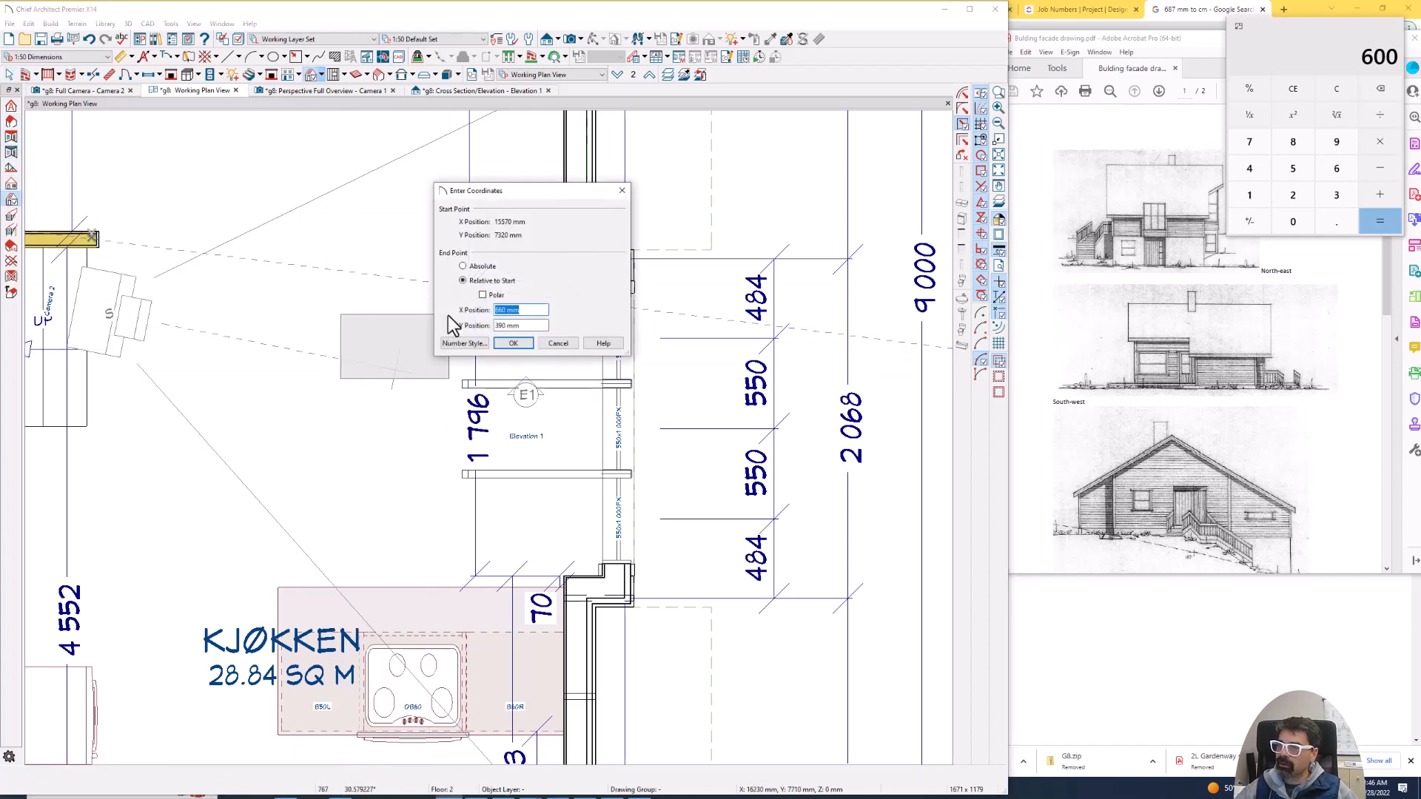
type("1")
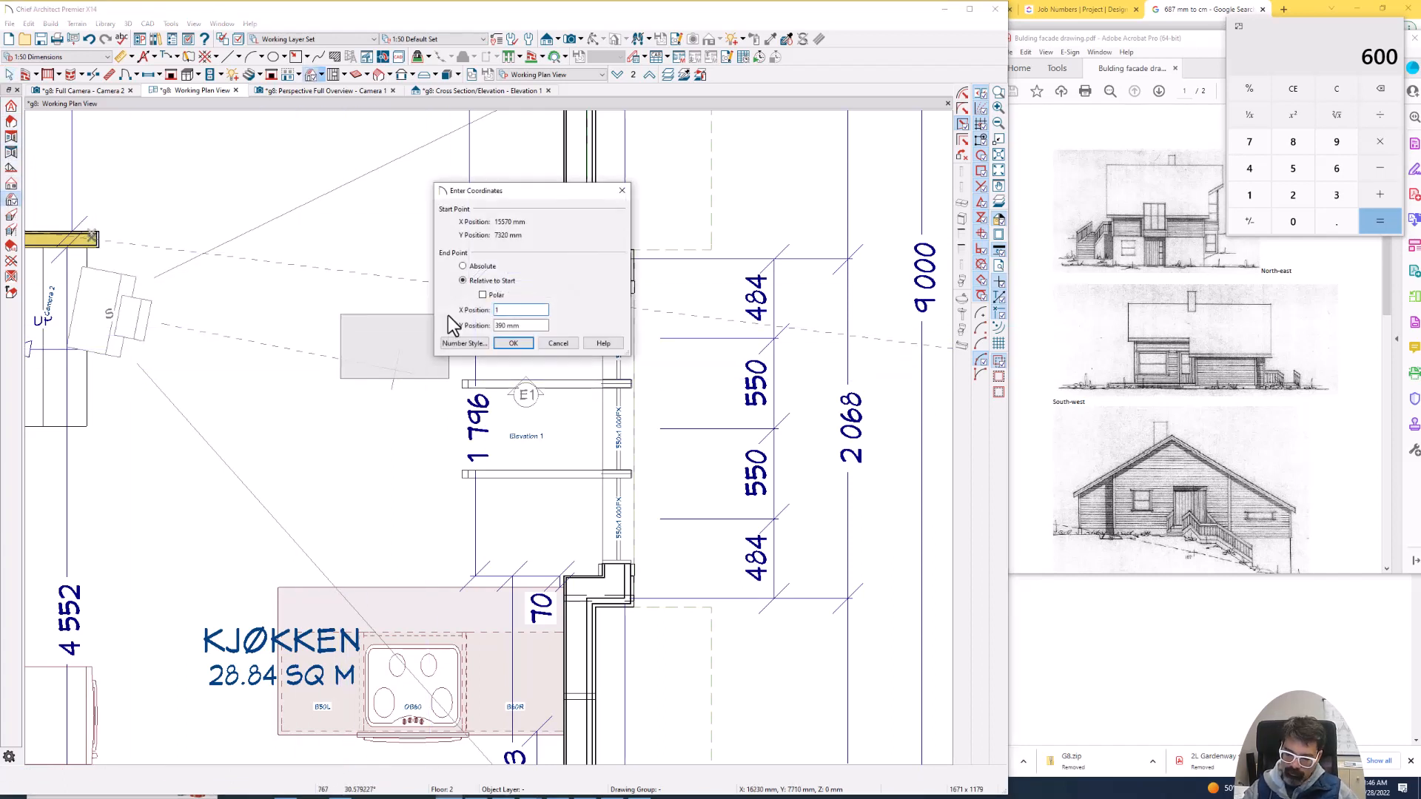
type("22")
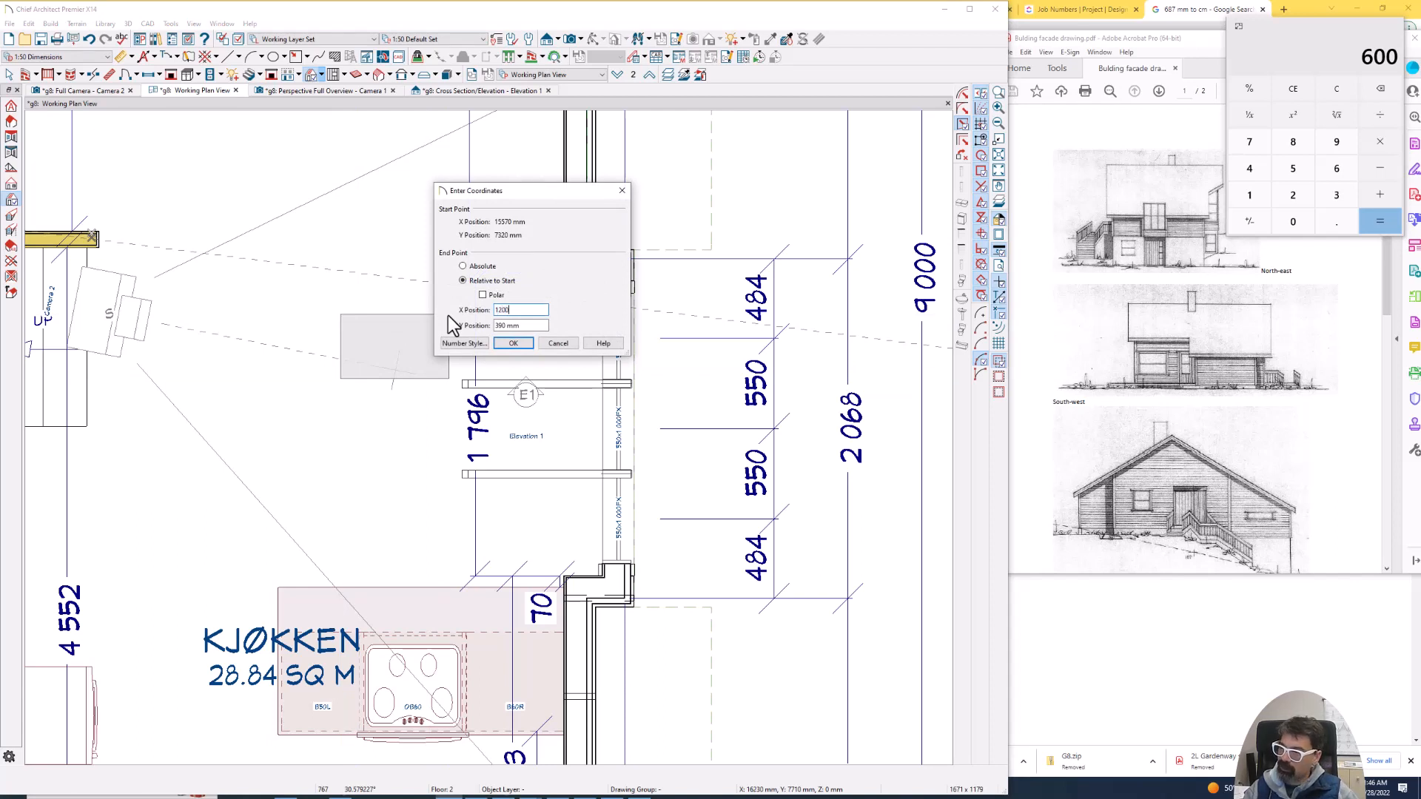
type("00")
key("Tab")
type("50")
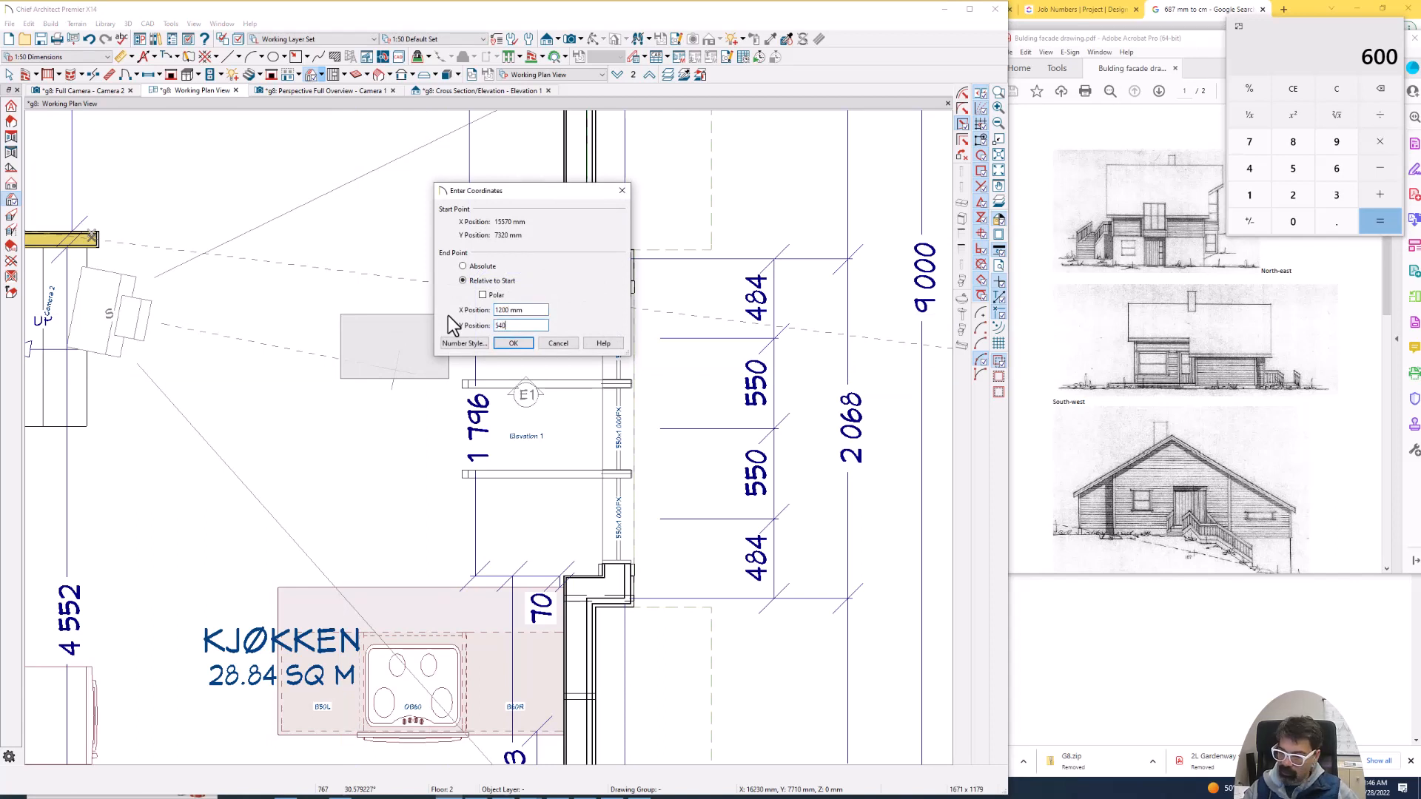
key("Return")
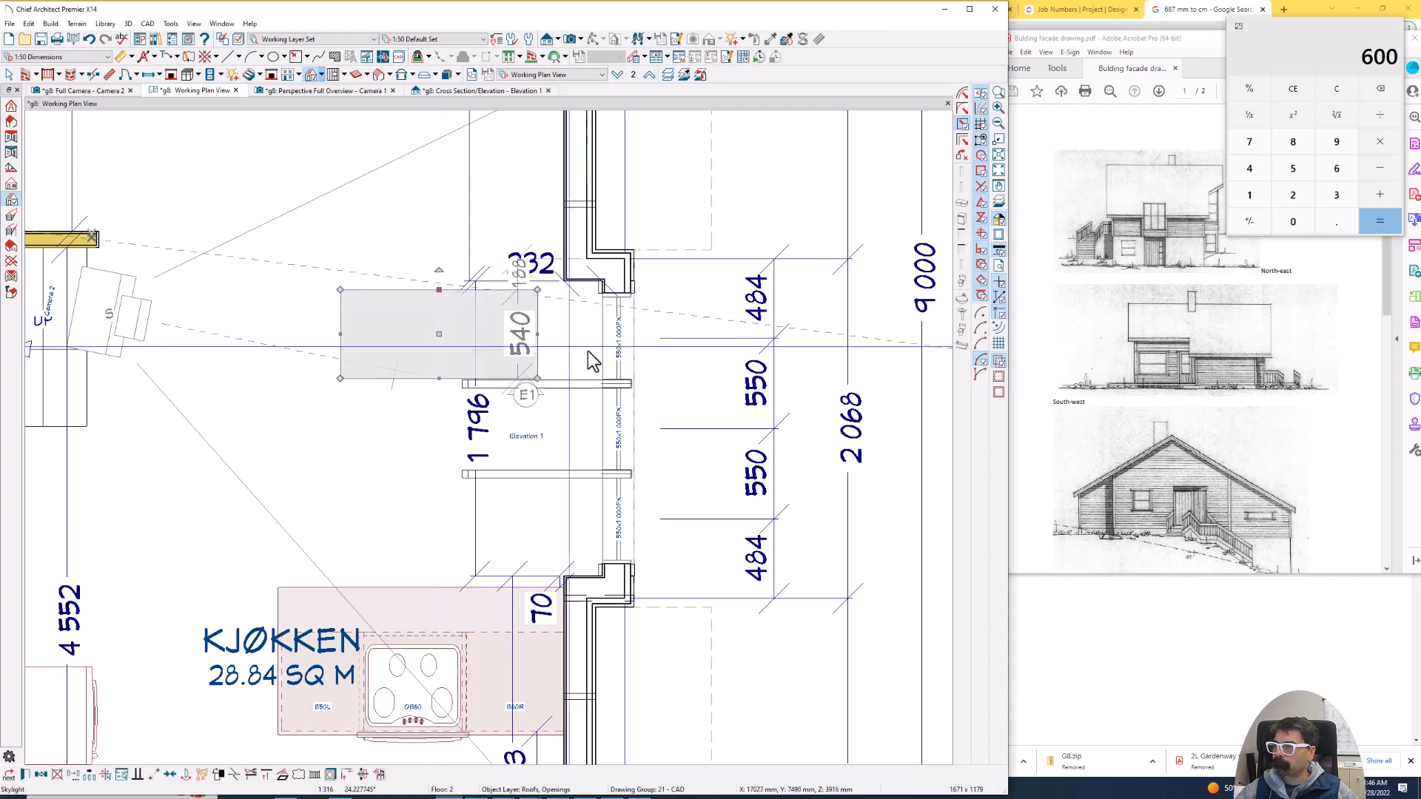
- Try to move the skylight point to point so its outer edge meets the main roof plane's edge at the projection
key("m")
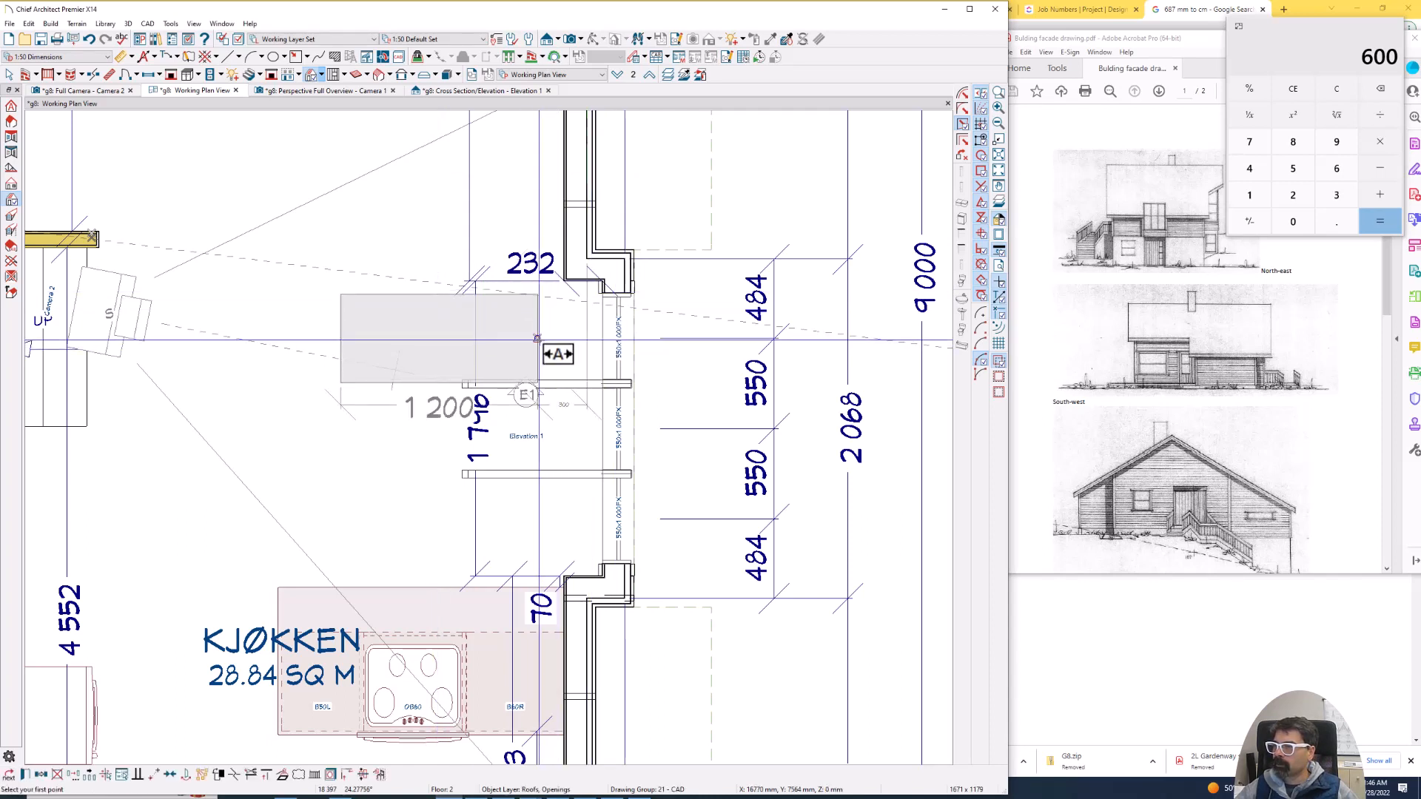
left_click(537, 338)
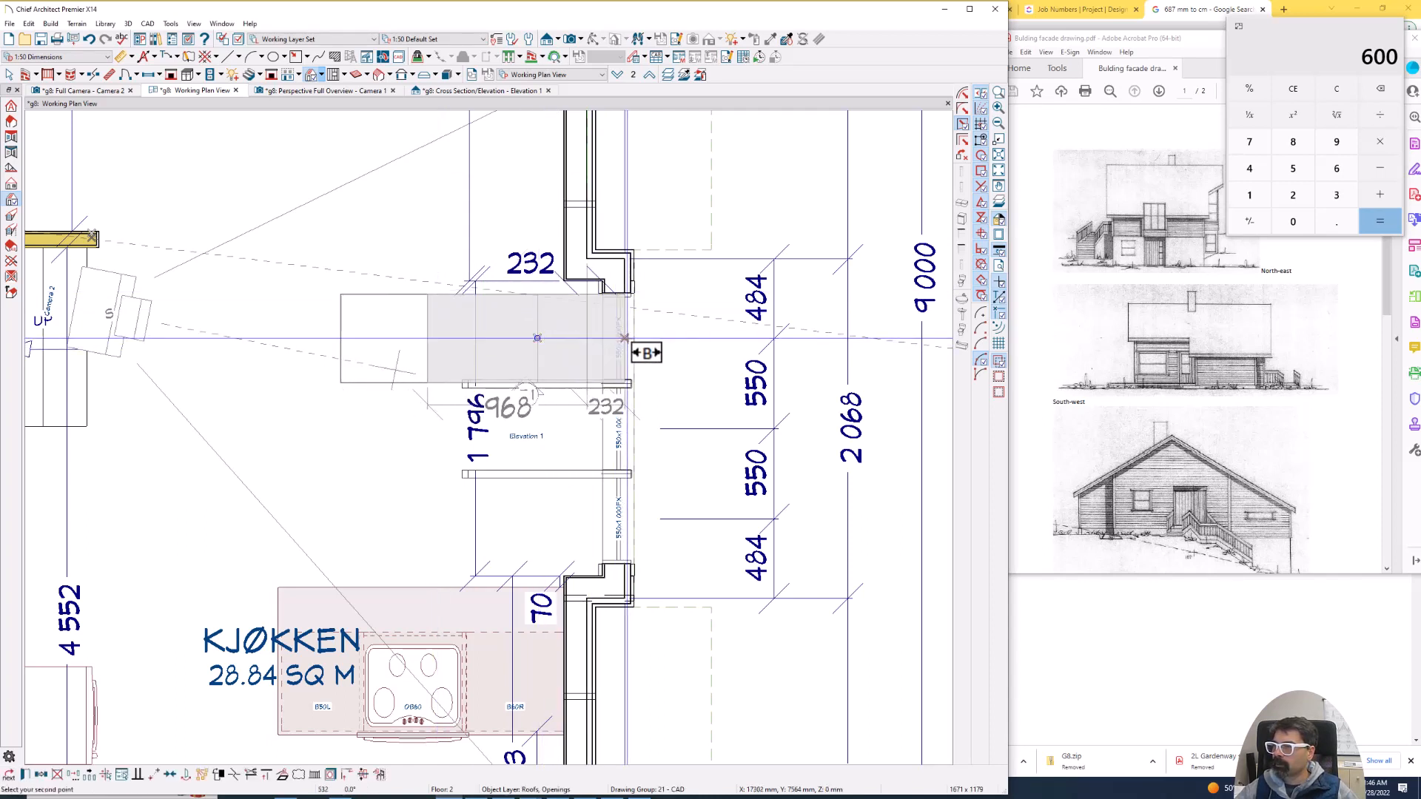
left_click(624, 339)
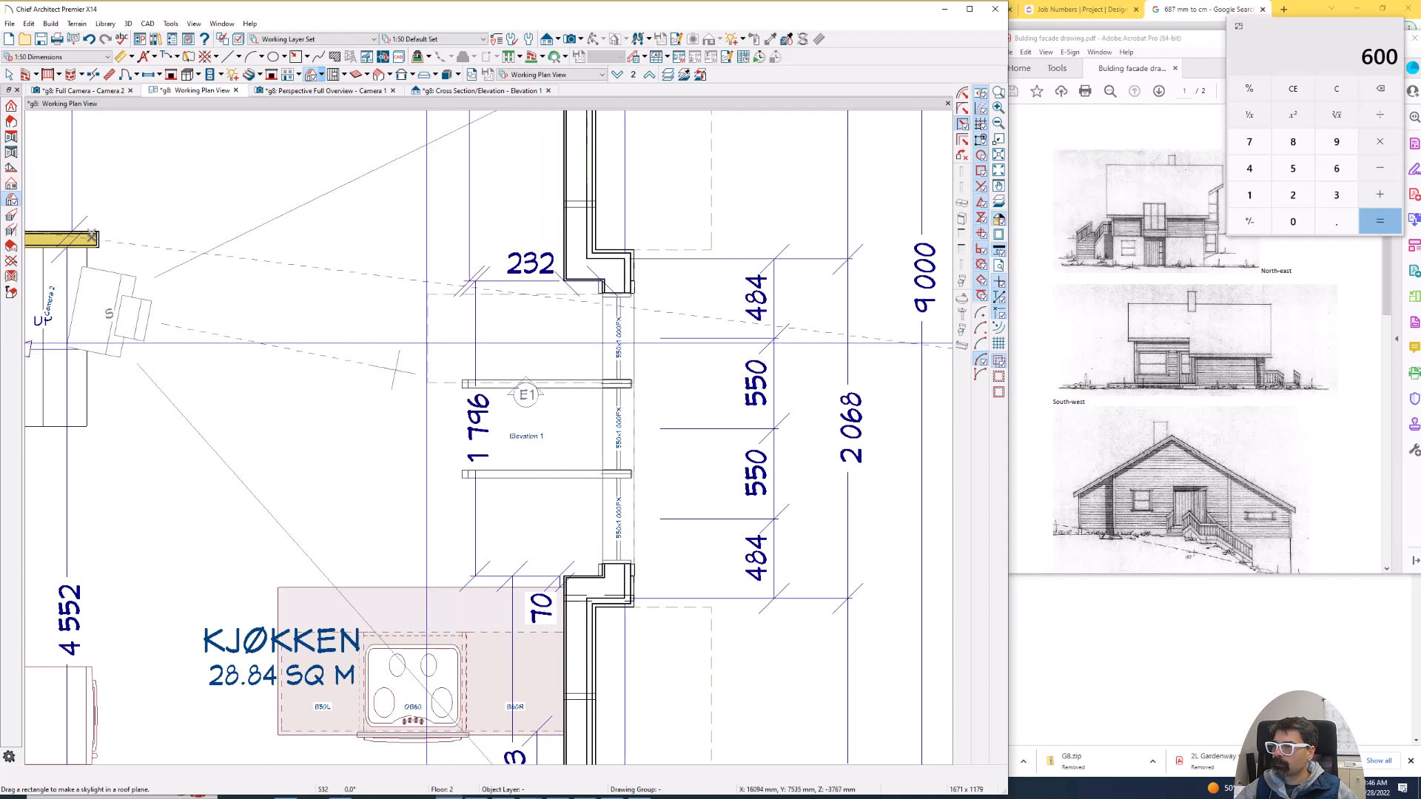
left_click(476, 334)
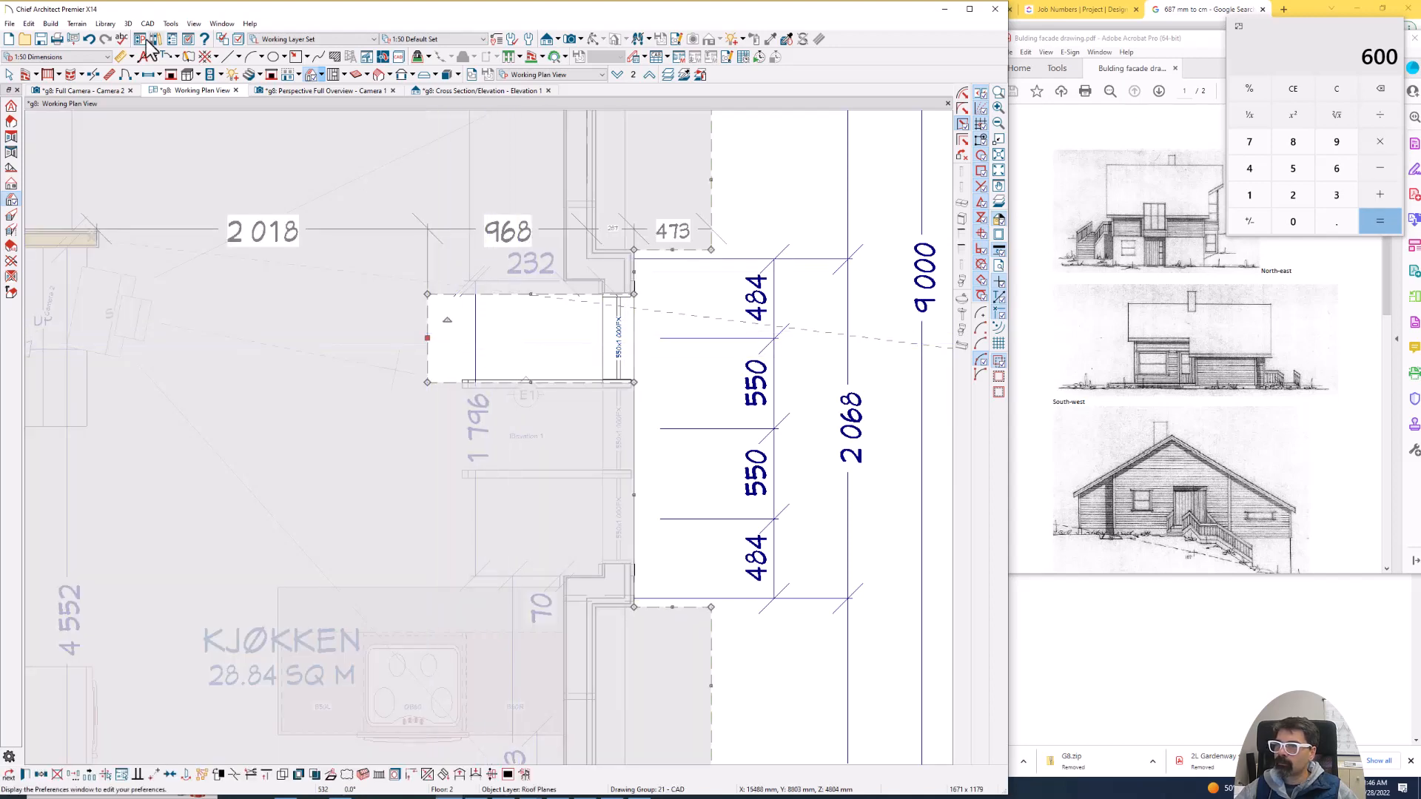
left_click(89, 38)
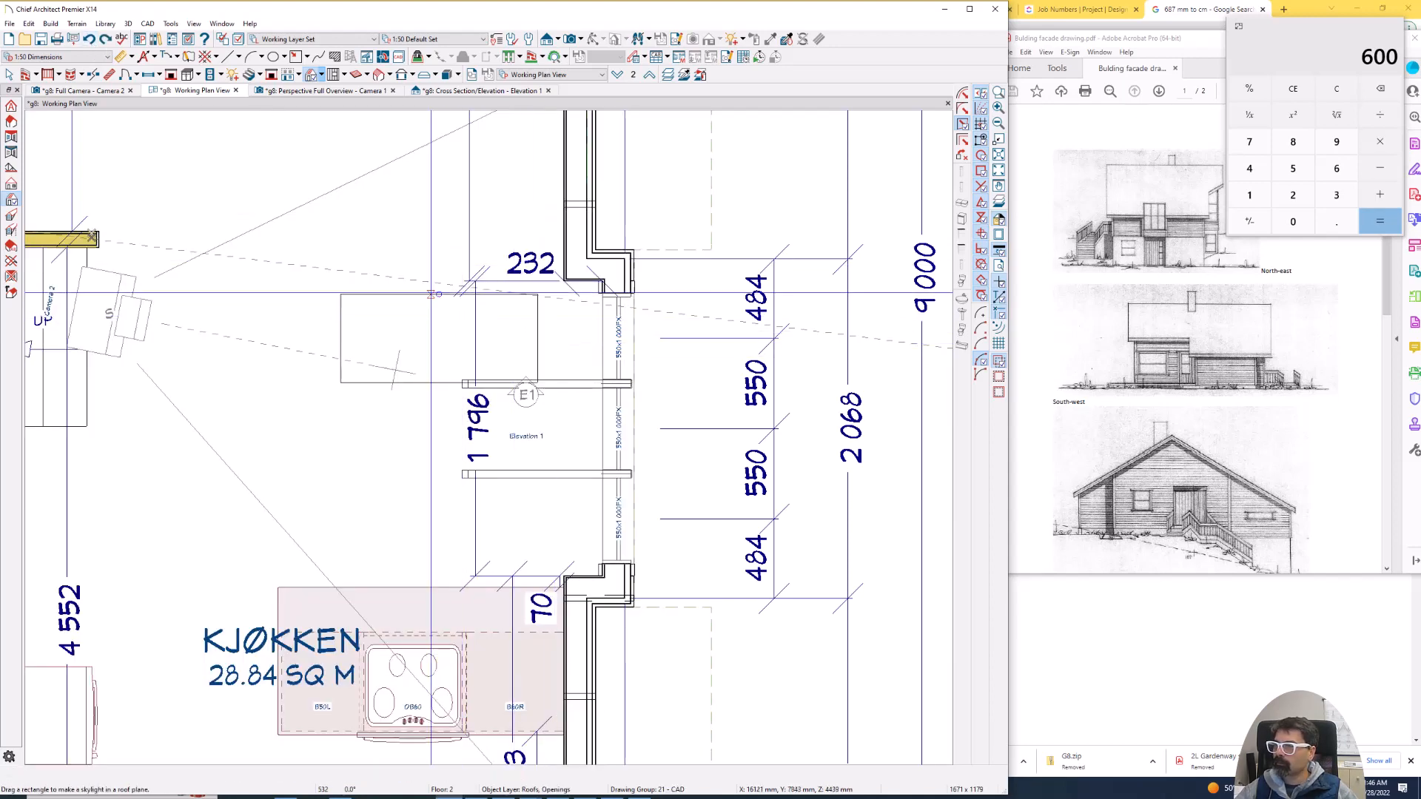
- Move the main roof plane's edge at the windowed projection about 60 mm outward past the outer wall
left_click(428, 297)
scroll(427, 311, "up", 2)
key("r")
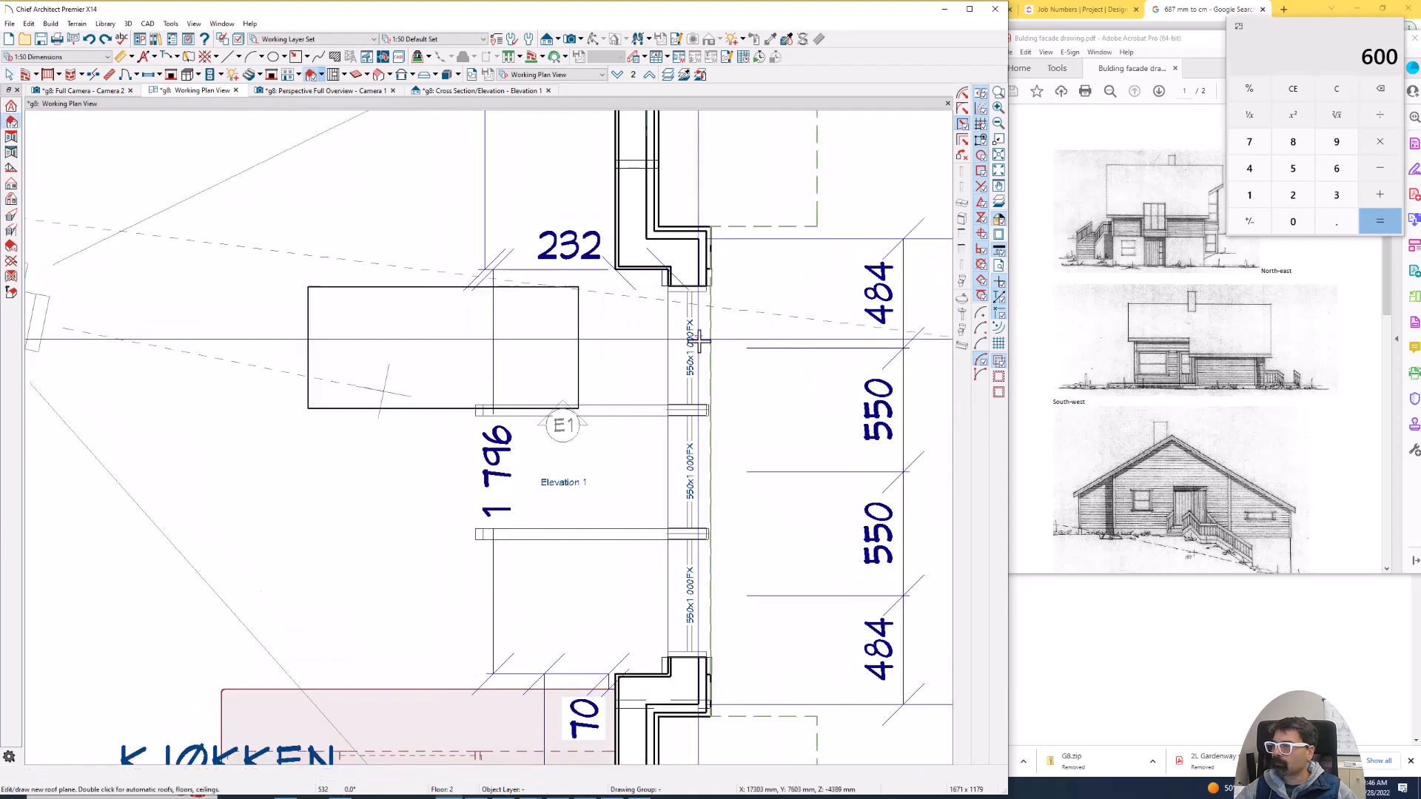
left_click(710, 341)
left_click_drag(711, 343, 723, 343)
key("space")
- Move the skylight about 570 mm outward to the projection's outer wall, and mirror a copy of it about the middle window
left_click(579, 330)
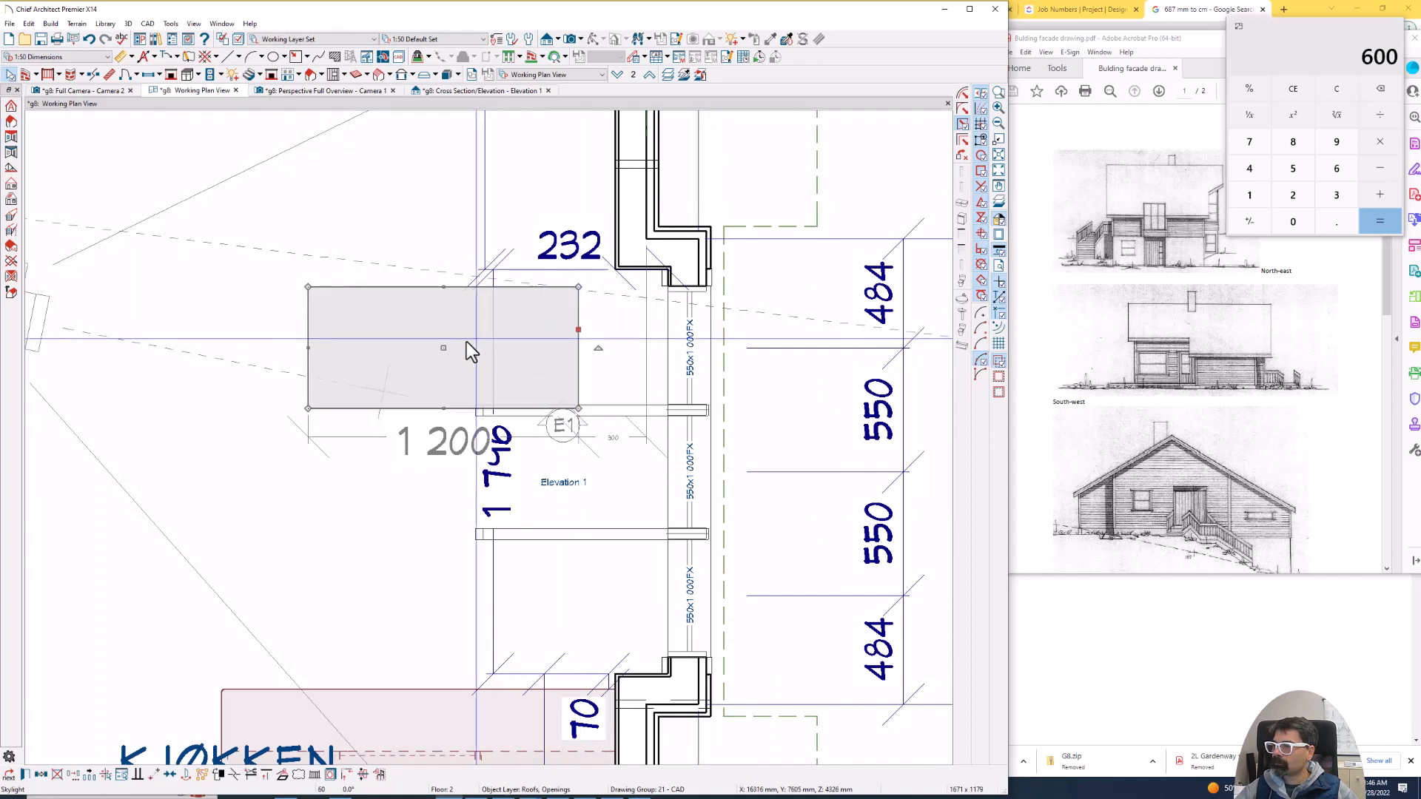
left_click_drag(445, 349, 570, 344)
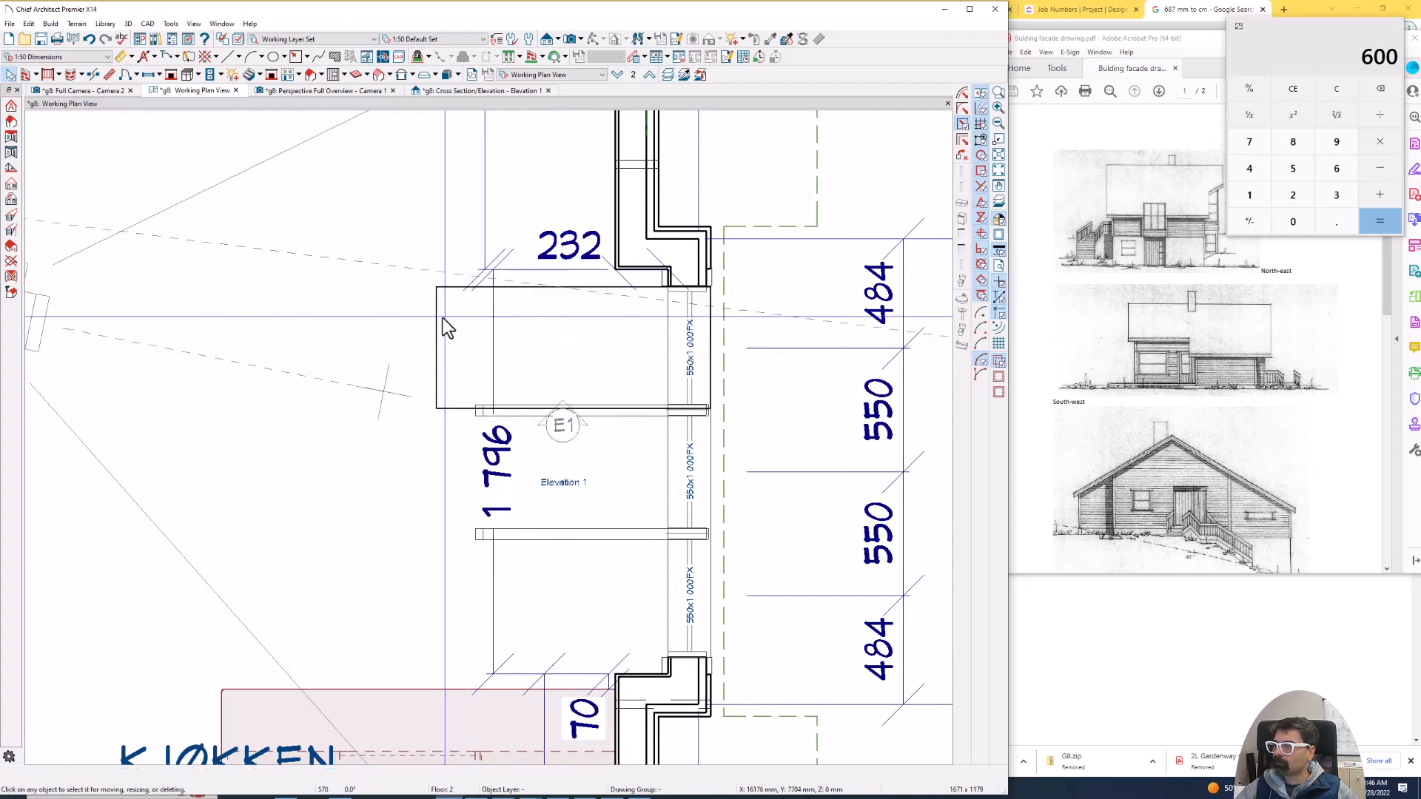
scroll(437, 318, "down", 1)
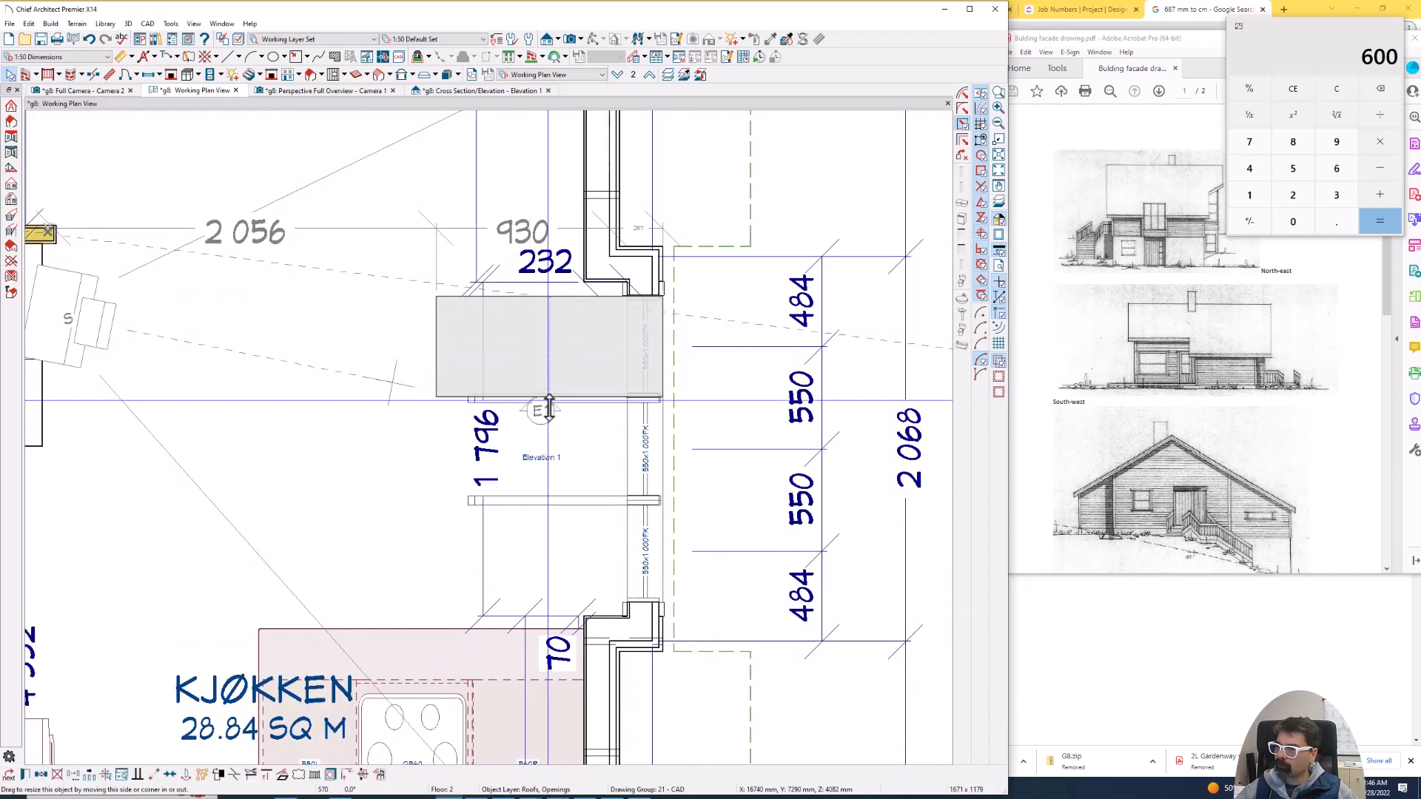
left_click_drag(549, 400, 555, 585)
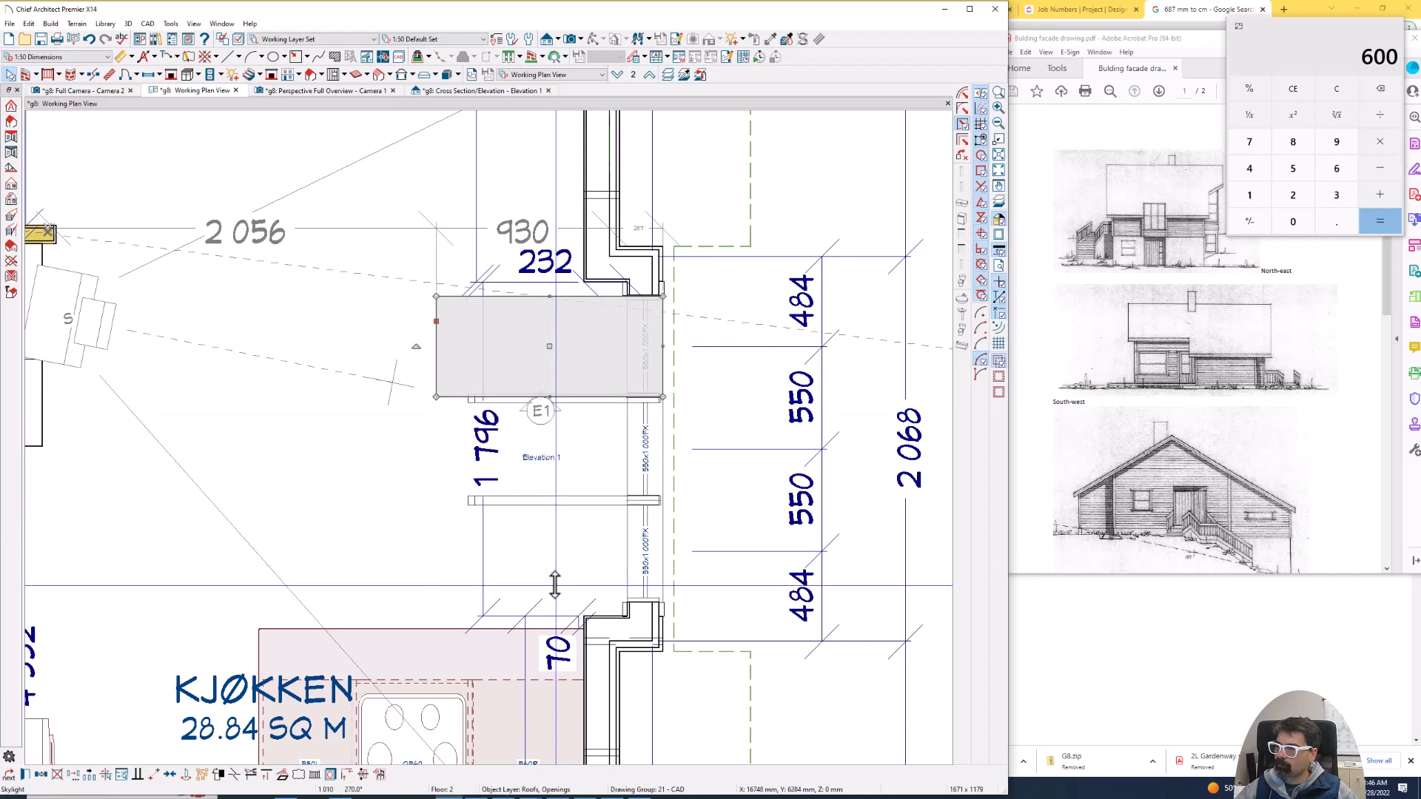
left_click(43, 774)
left_click(90, 776)
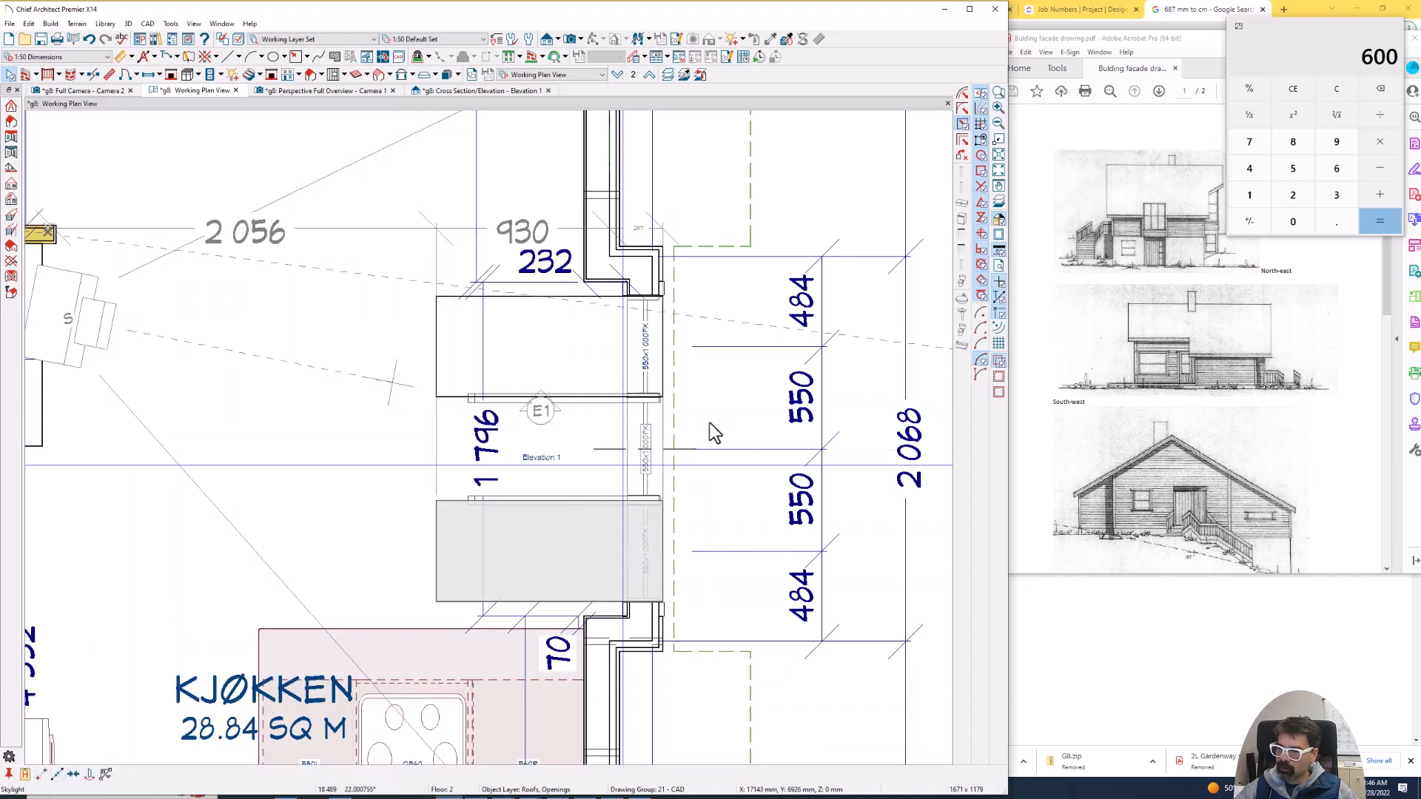
left_click(646, 453)
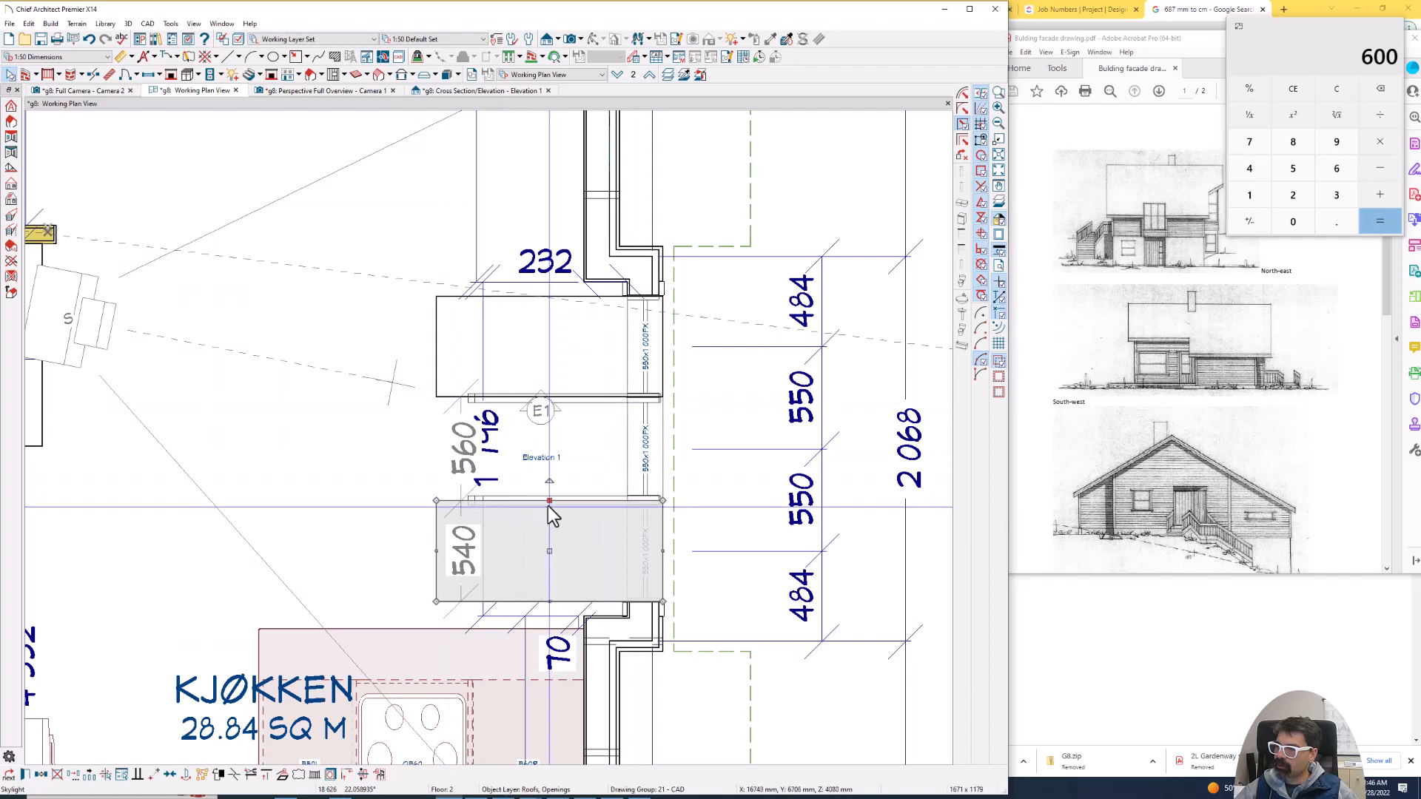
- Stretch the mirrored skylight across all three windows and remove the original skylight it overlaps
left_click_drag(549, 501, 571, 295)
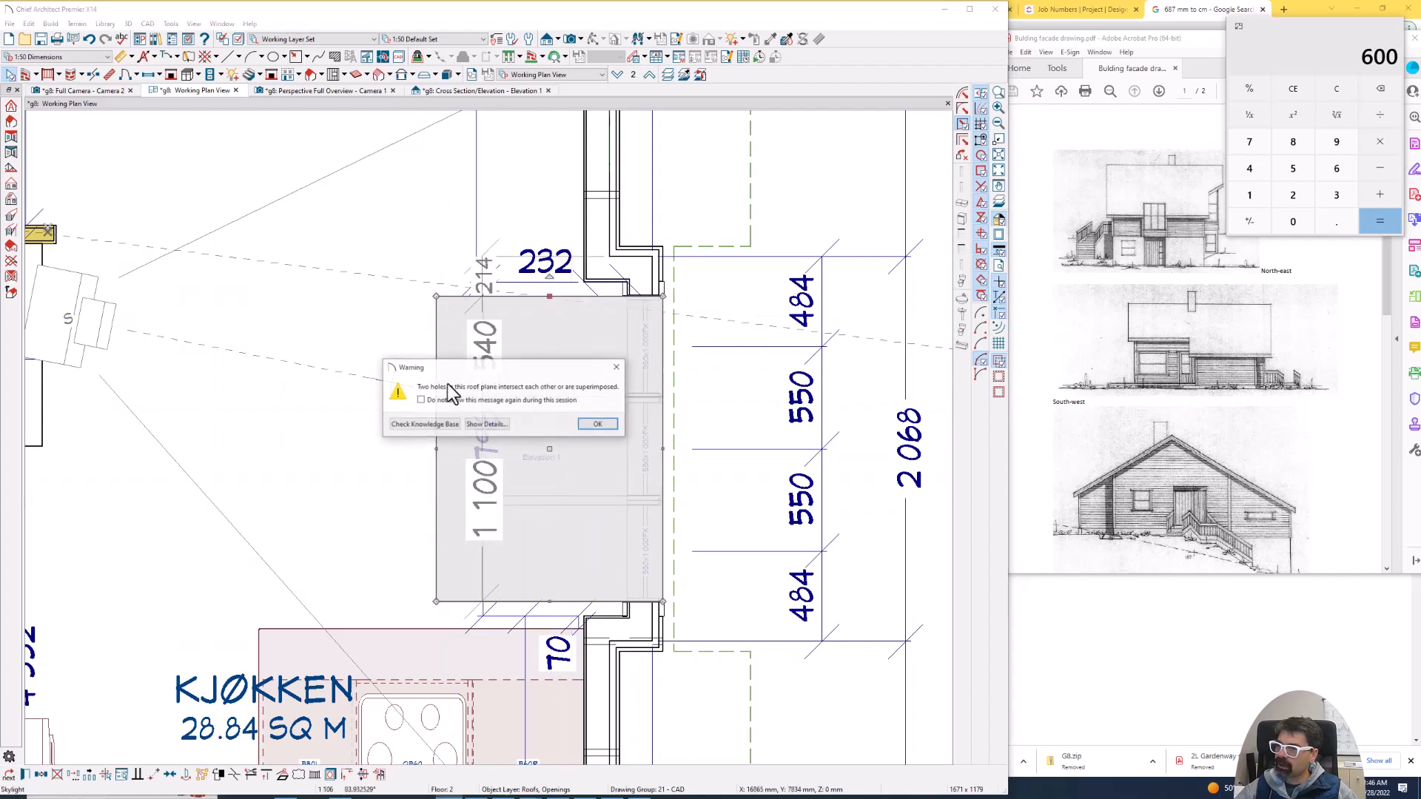
left_click(598, 425)
left_click(462, 403)
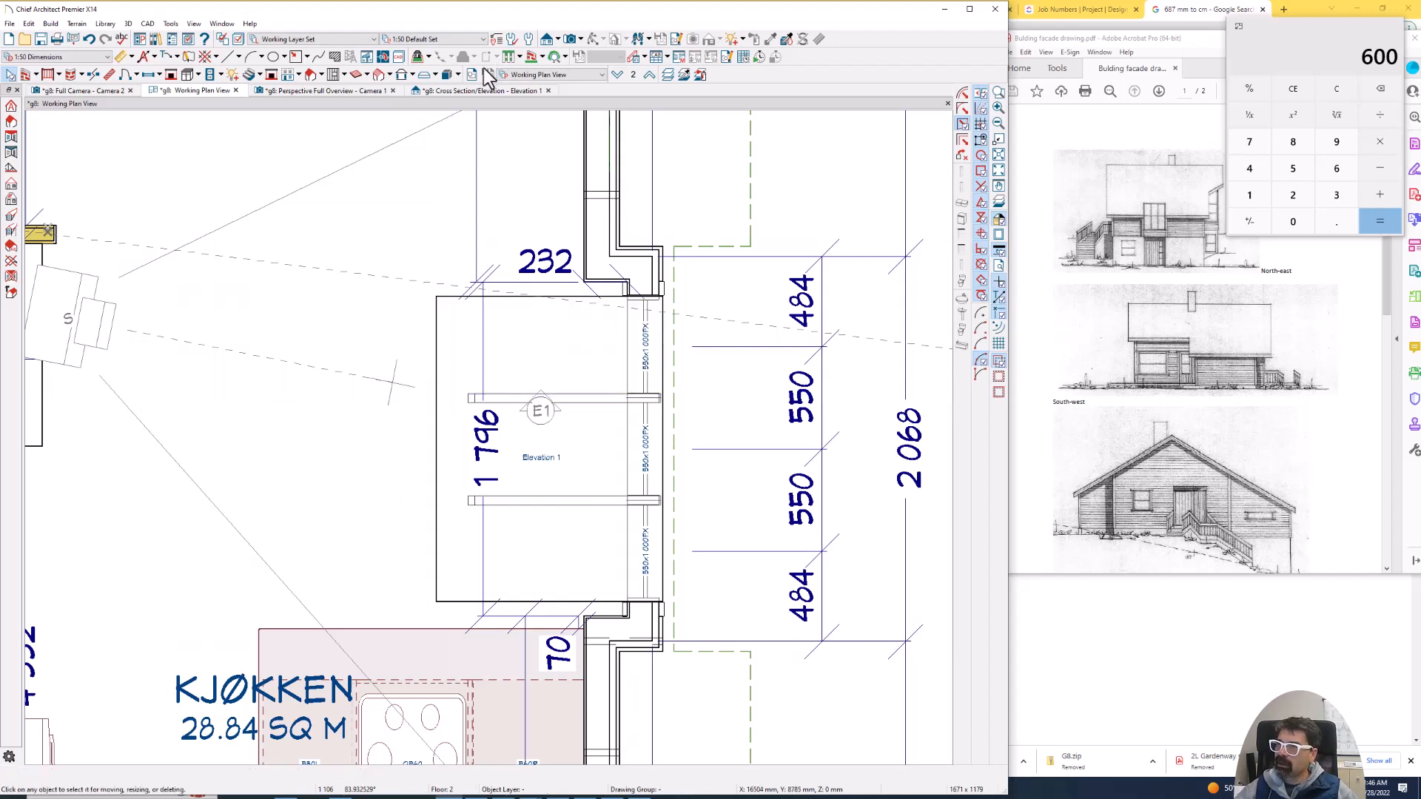
- Raise the three grouped kitchen windows in the full camera view so their head meets the skylight's lower edge
left_click(95, 93)
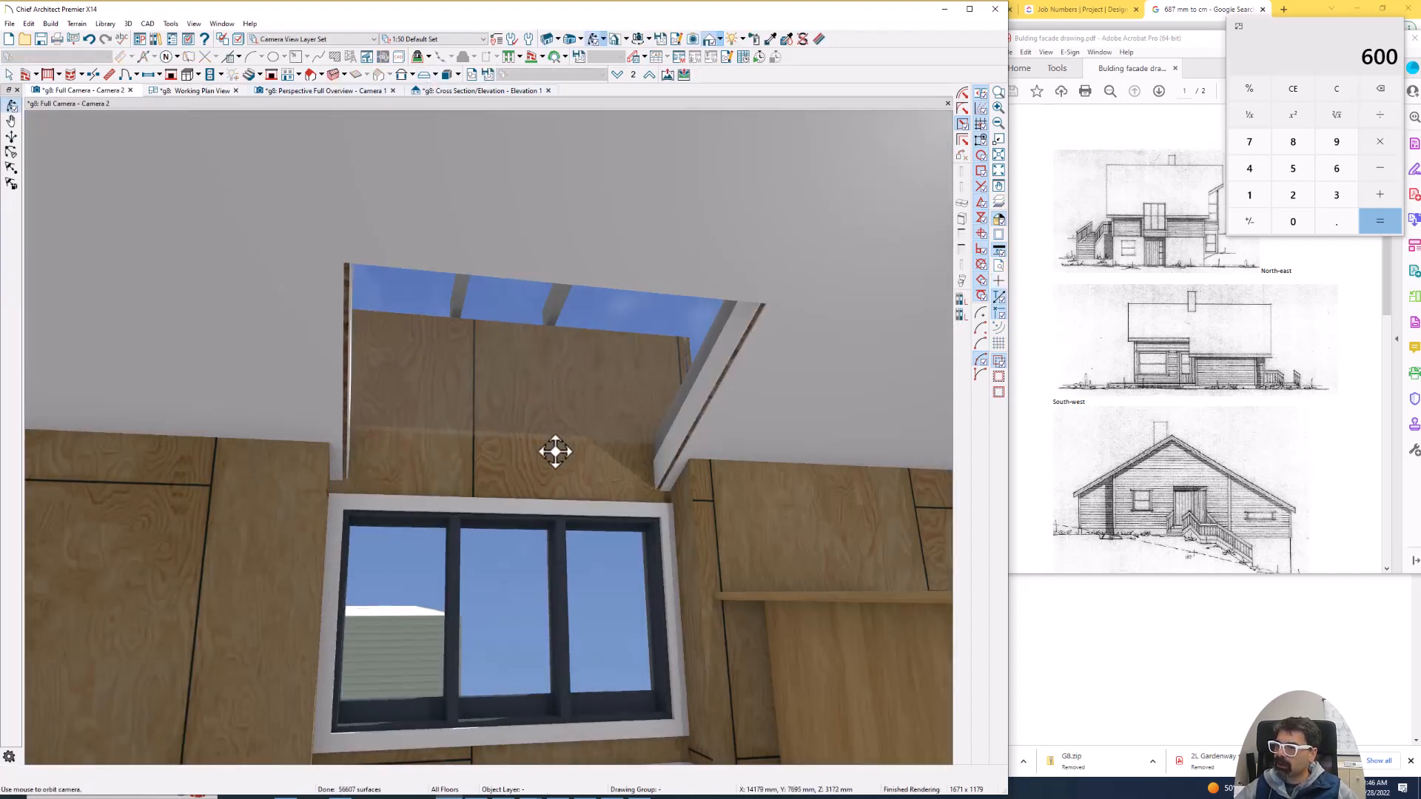
key("space")
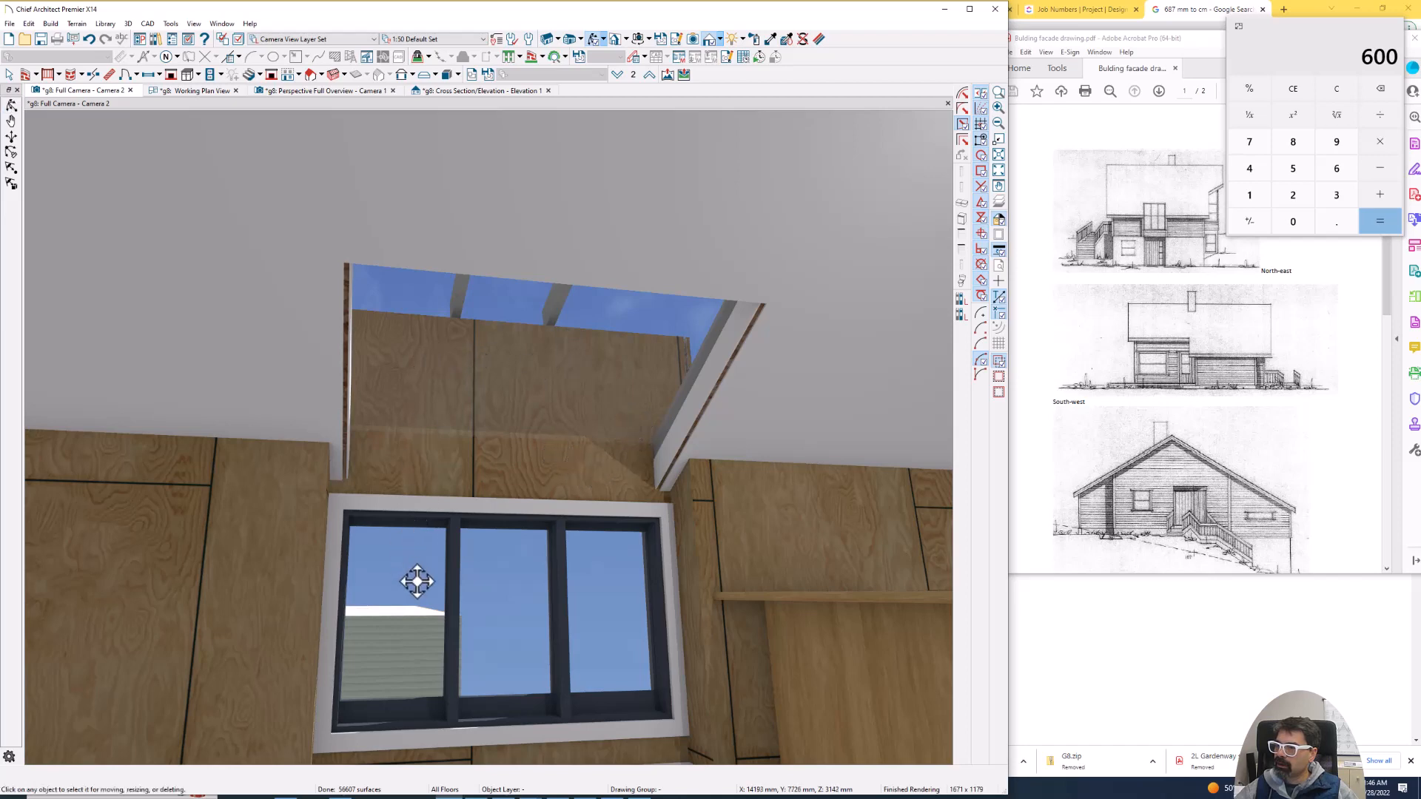
left_click(570, 566)
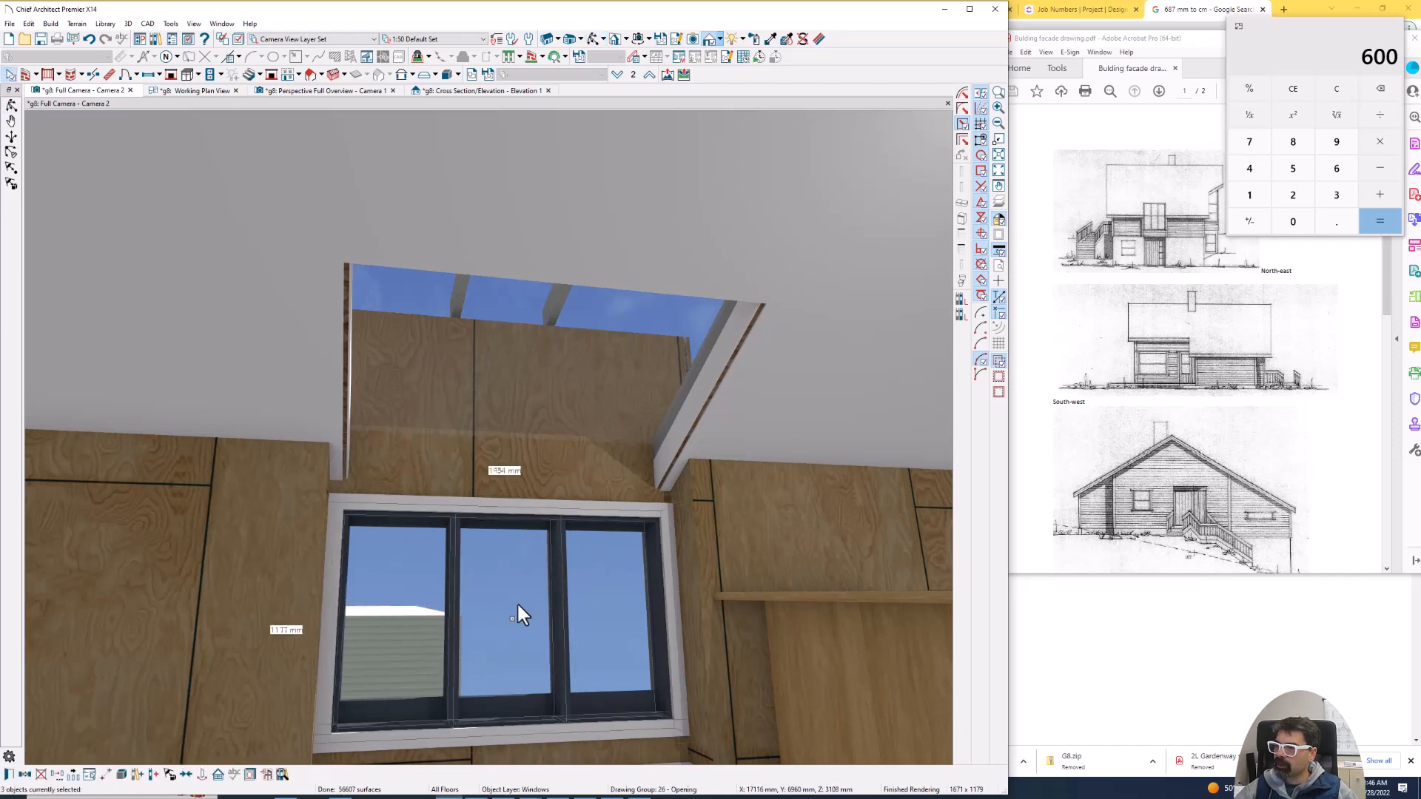
left_click_drag(509, 620, 521, 574)
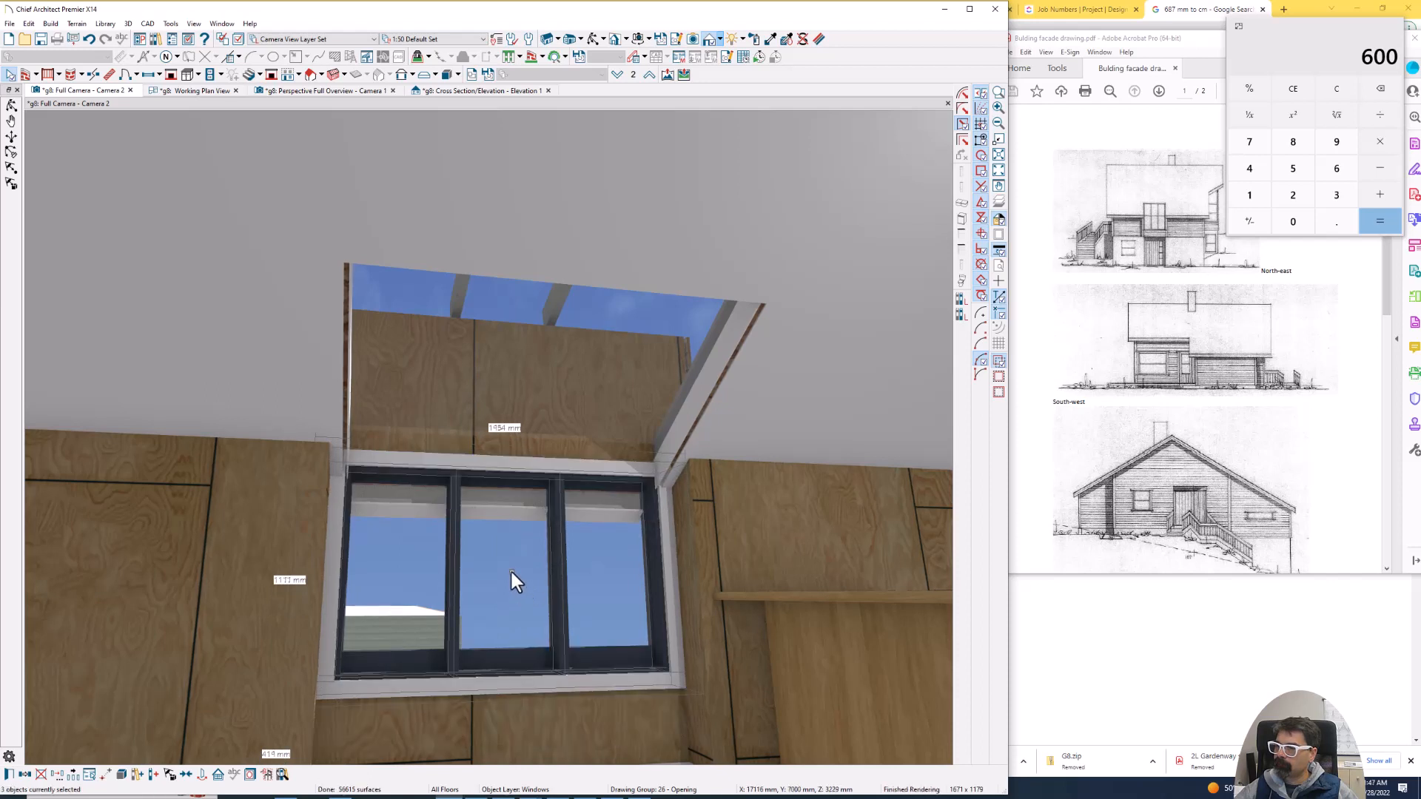
left_click_drag(510, 571, 516, 551)
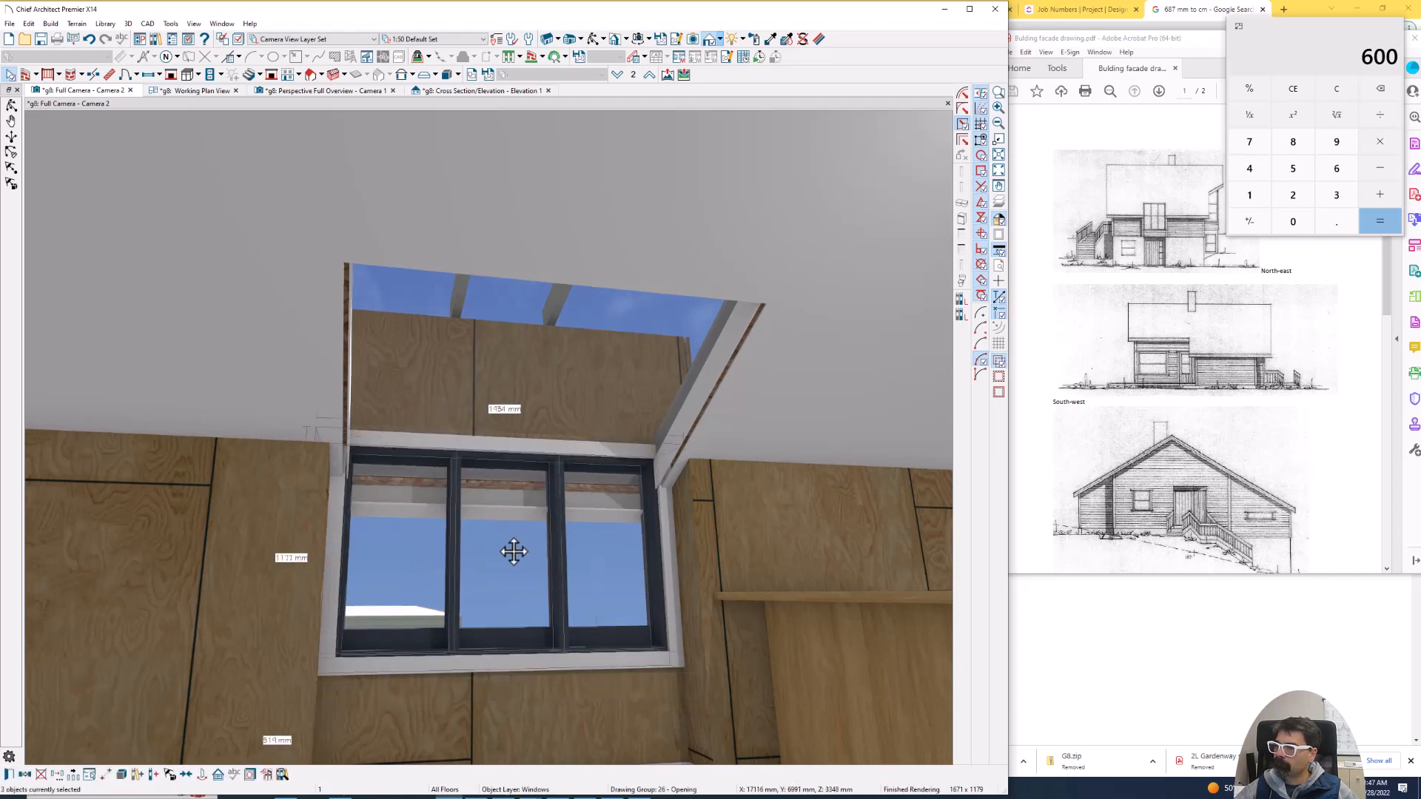
left_click_drag(510, 551, 507, 564)
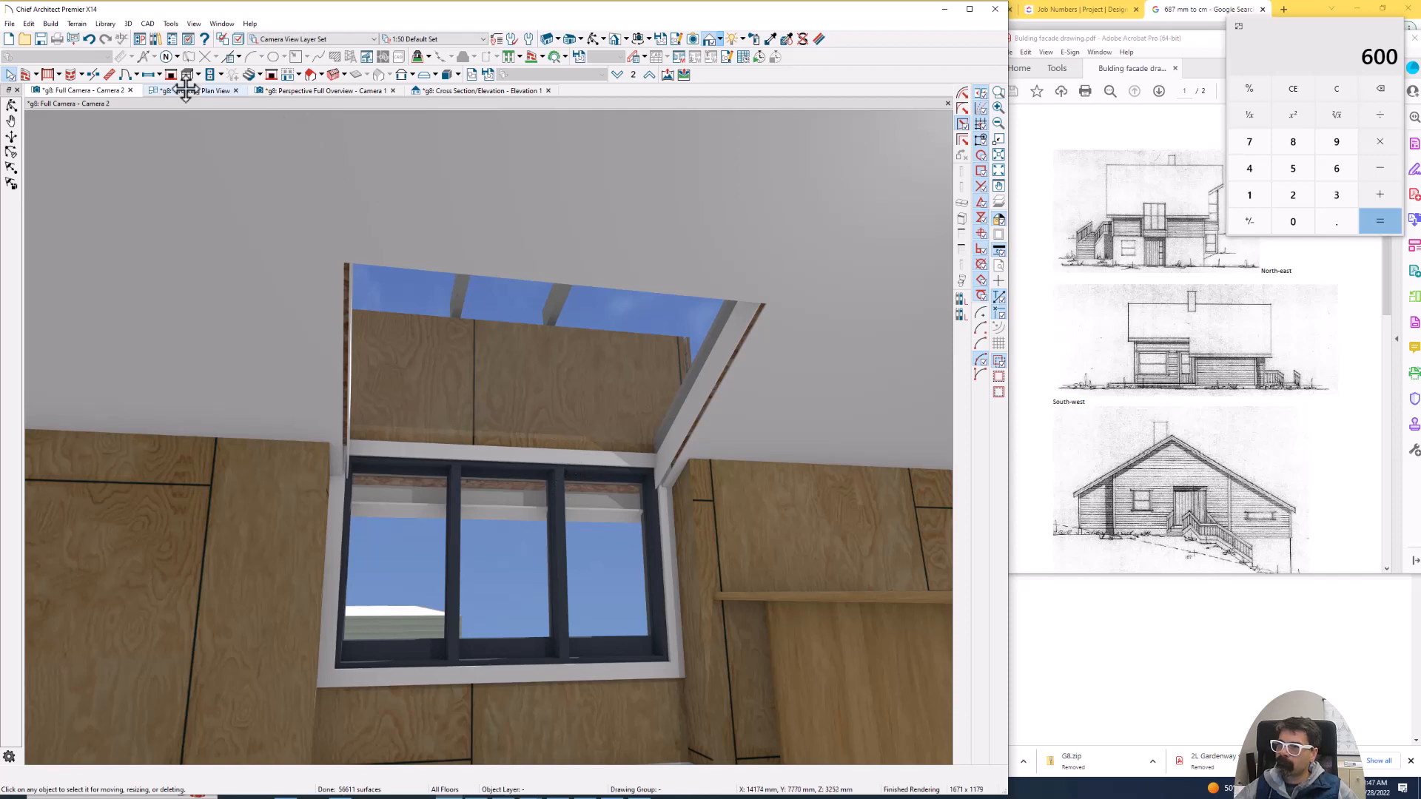
- Open the cross section elevation and select the sloped bar above the skylight
left_click(481, 90)
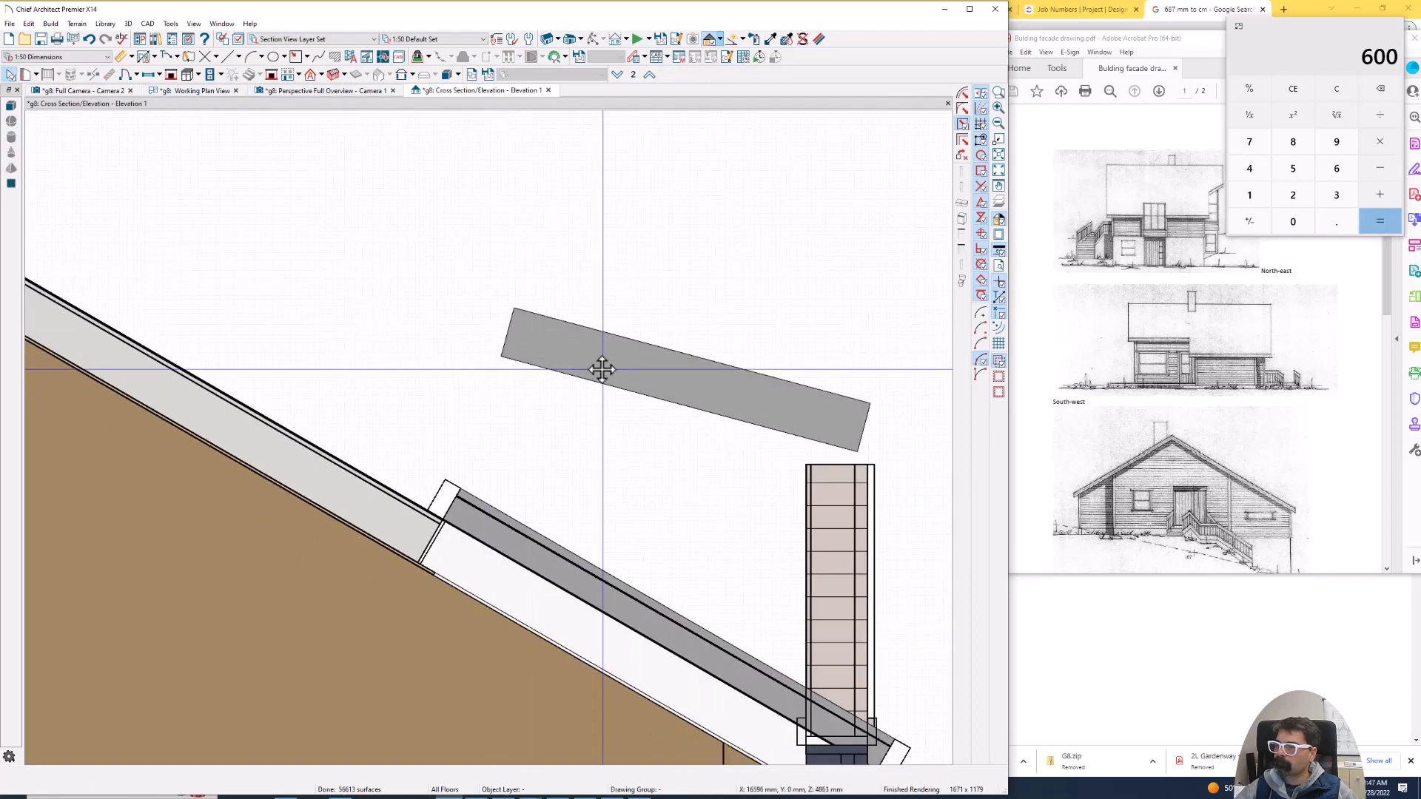
left_click(602, 369)
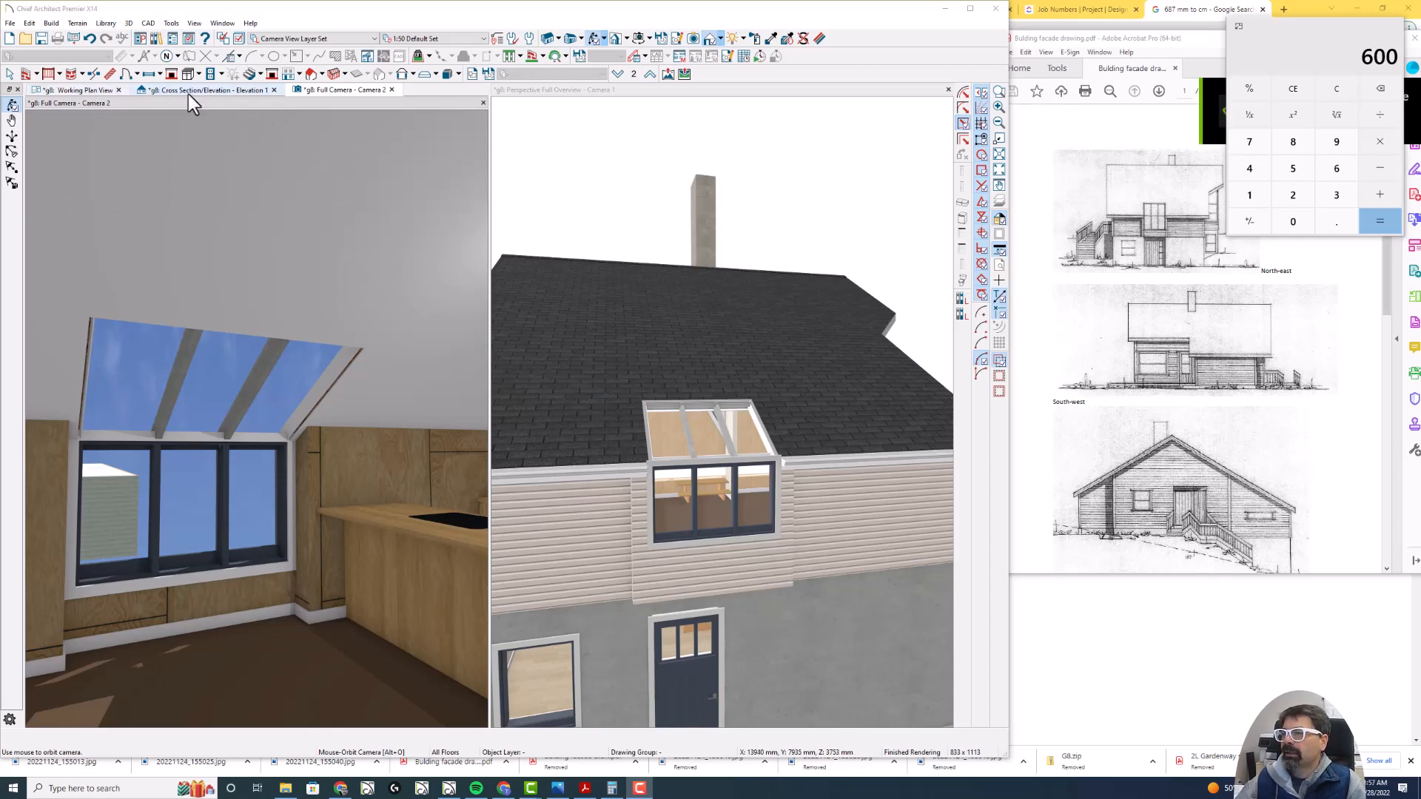
- Examine the main roof plane's edge and the wall corner beside the projection in the working plan view
left_click(88, 91)
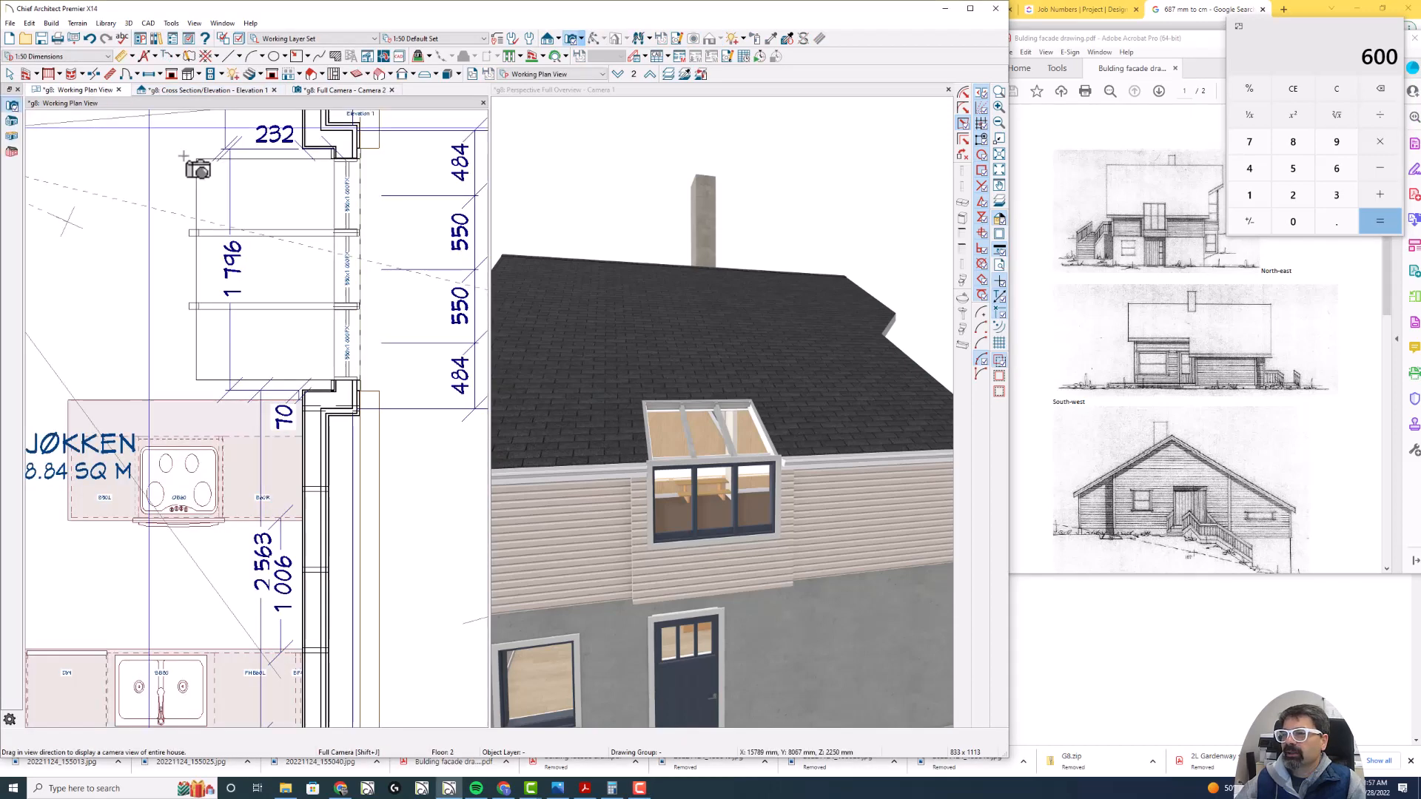
scroll(408, 348, "down", 4)
scroll(349, 266, "up", 3)
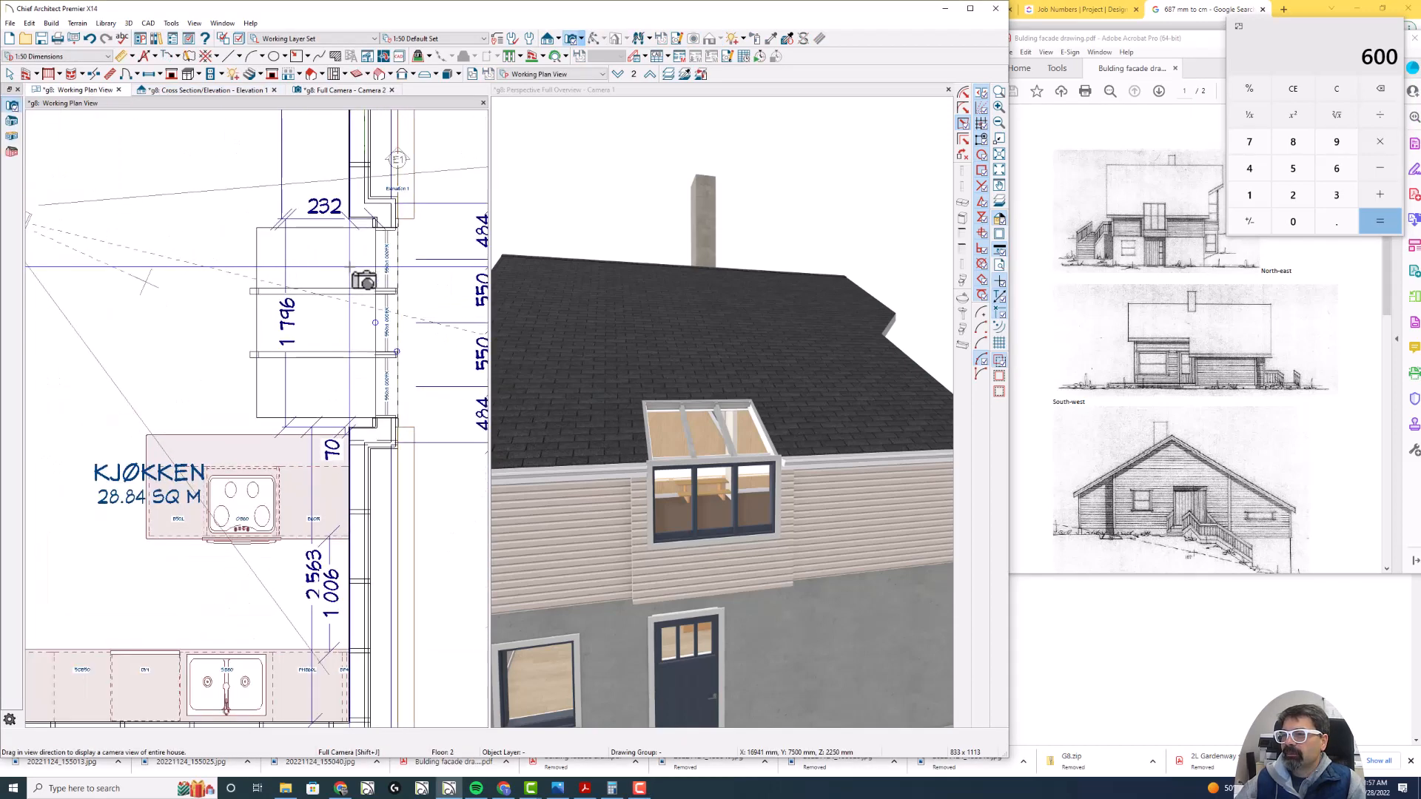
key("q")
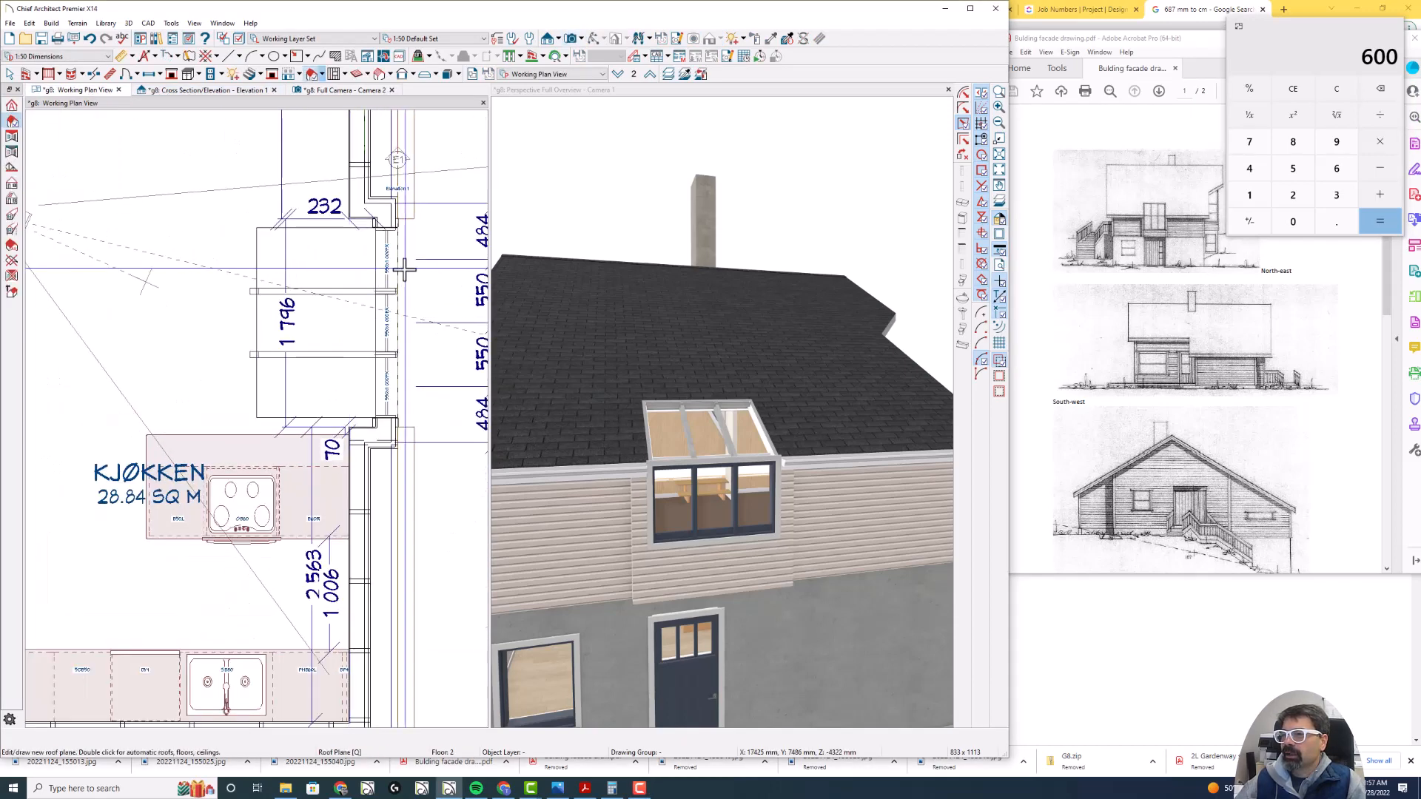
left_click(400, 267)
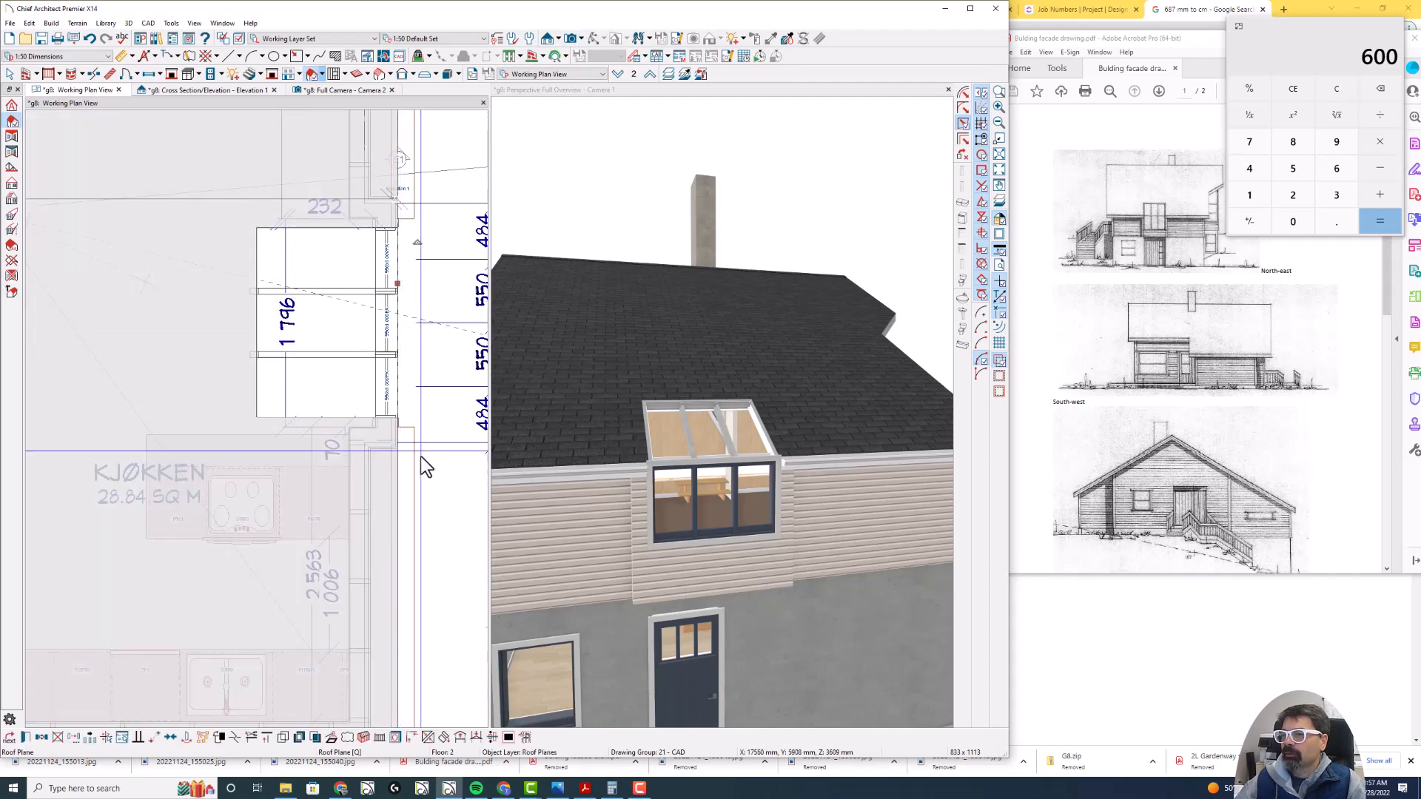
scroll(397, 442, "up", 2)
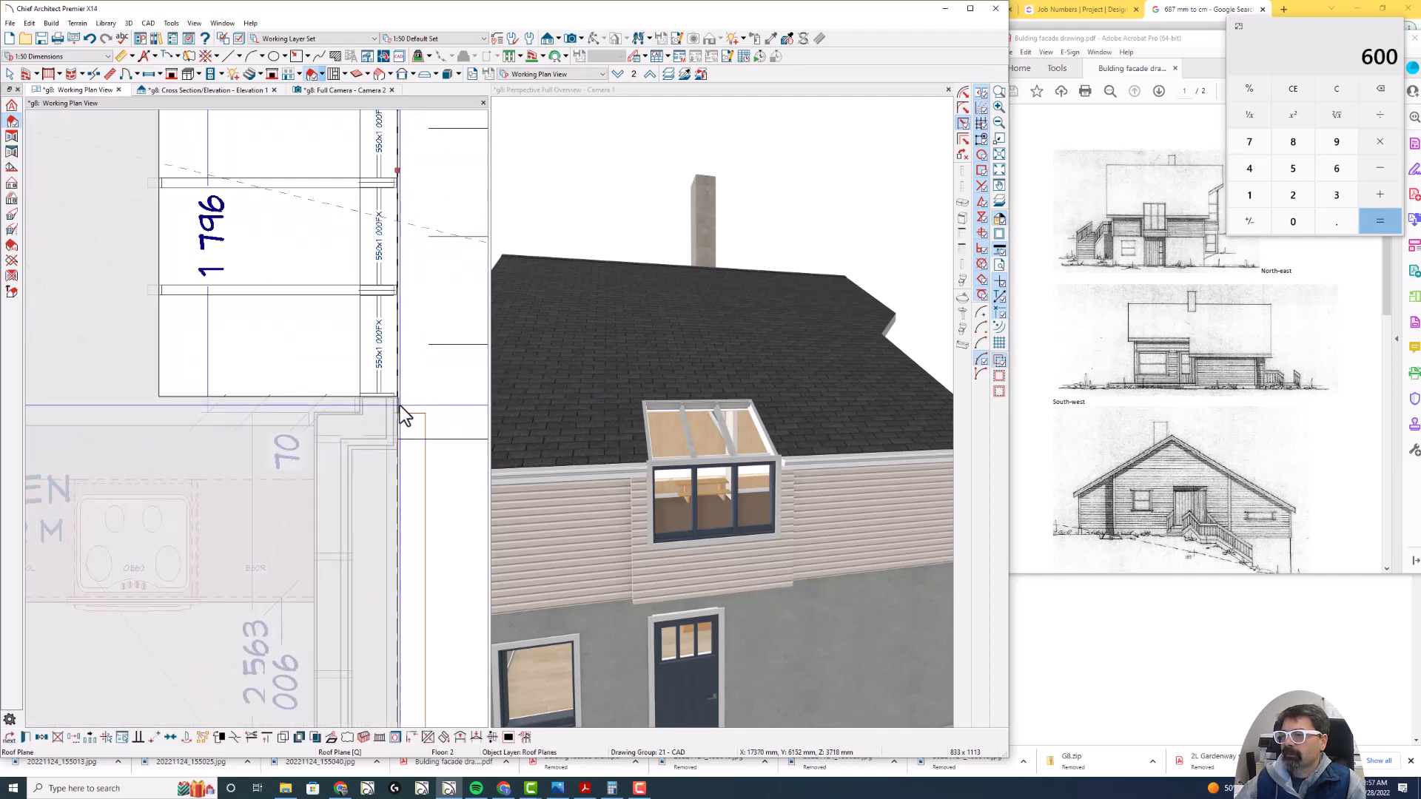
scroll(403, 404, "up", 2)
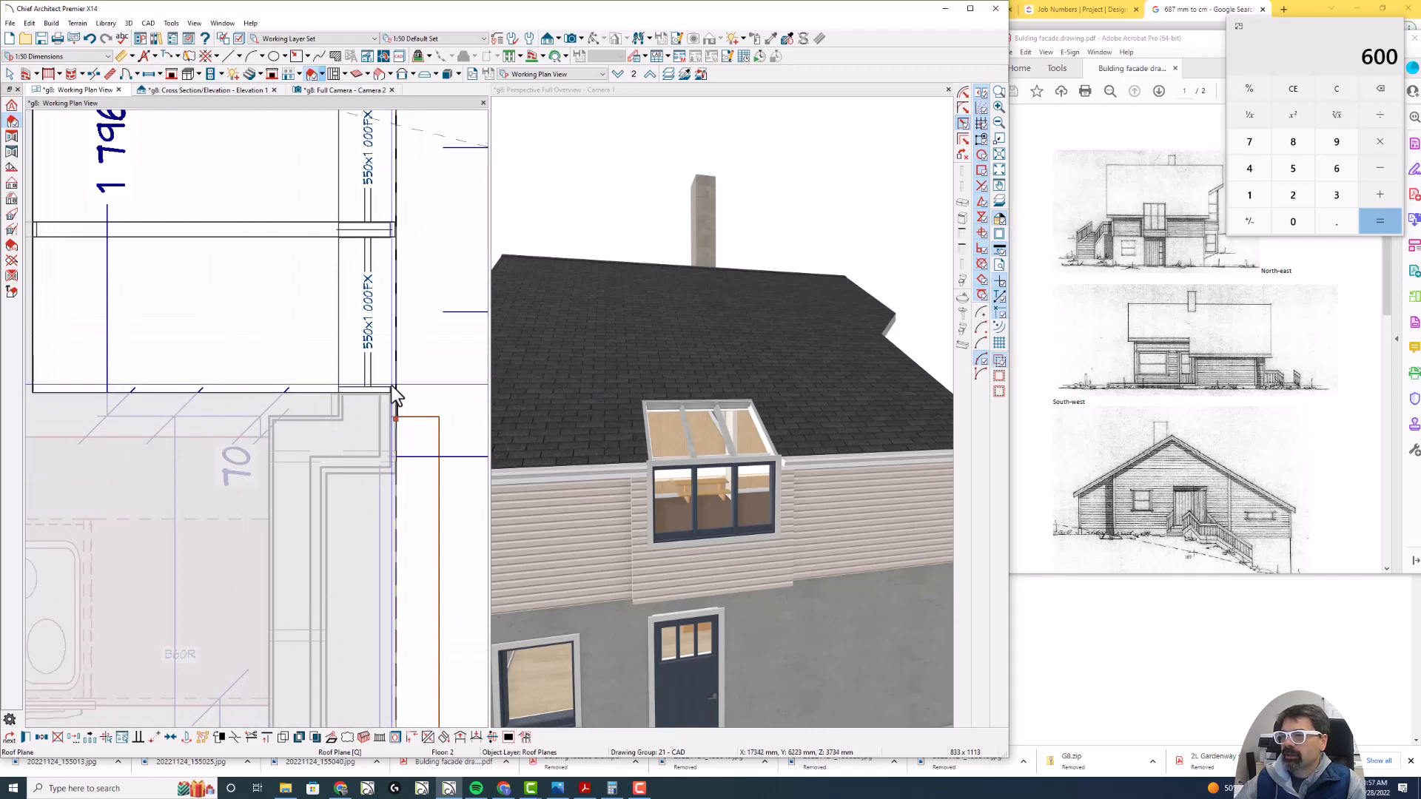
scroll(442, 407, "down", 1)
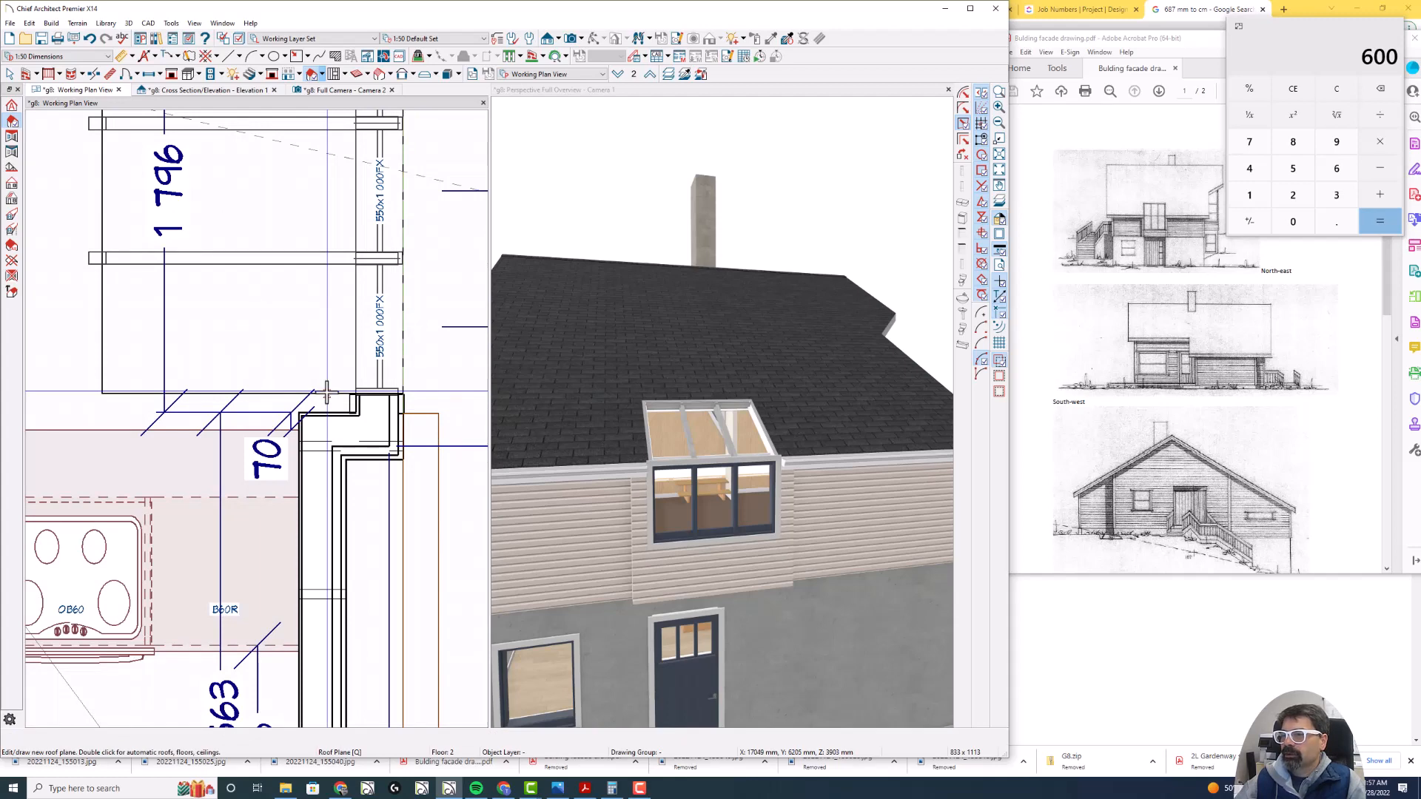
key("space")
scroll(395, 379, "down", 2)
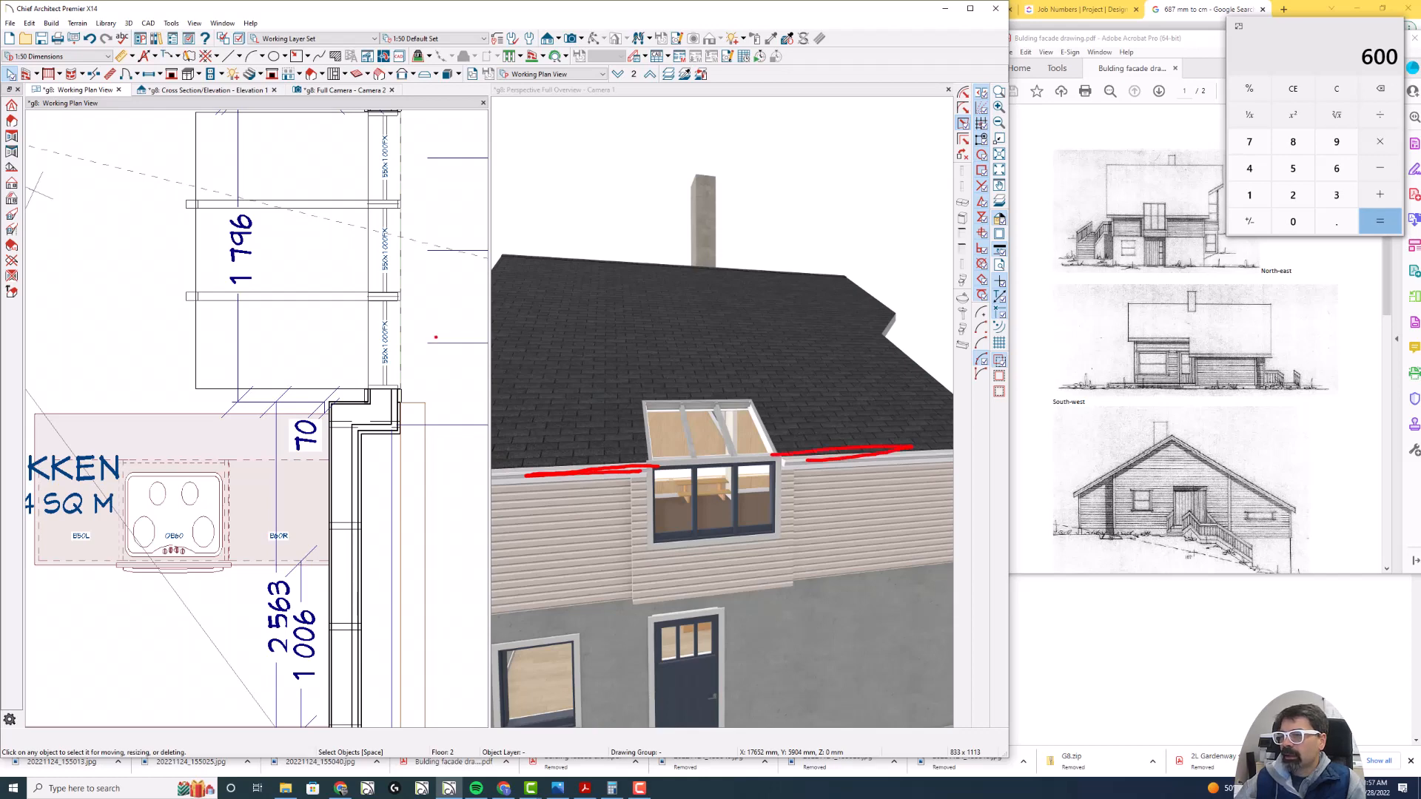
- Delete the molding polyline running along the eave beside the projection, and check the eave in the exterior perspective view
key("Escape")
scroll(531, 394, "down", 5)
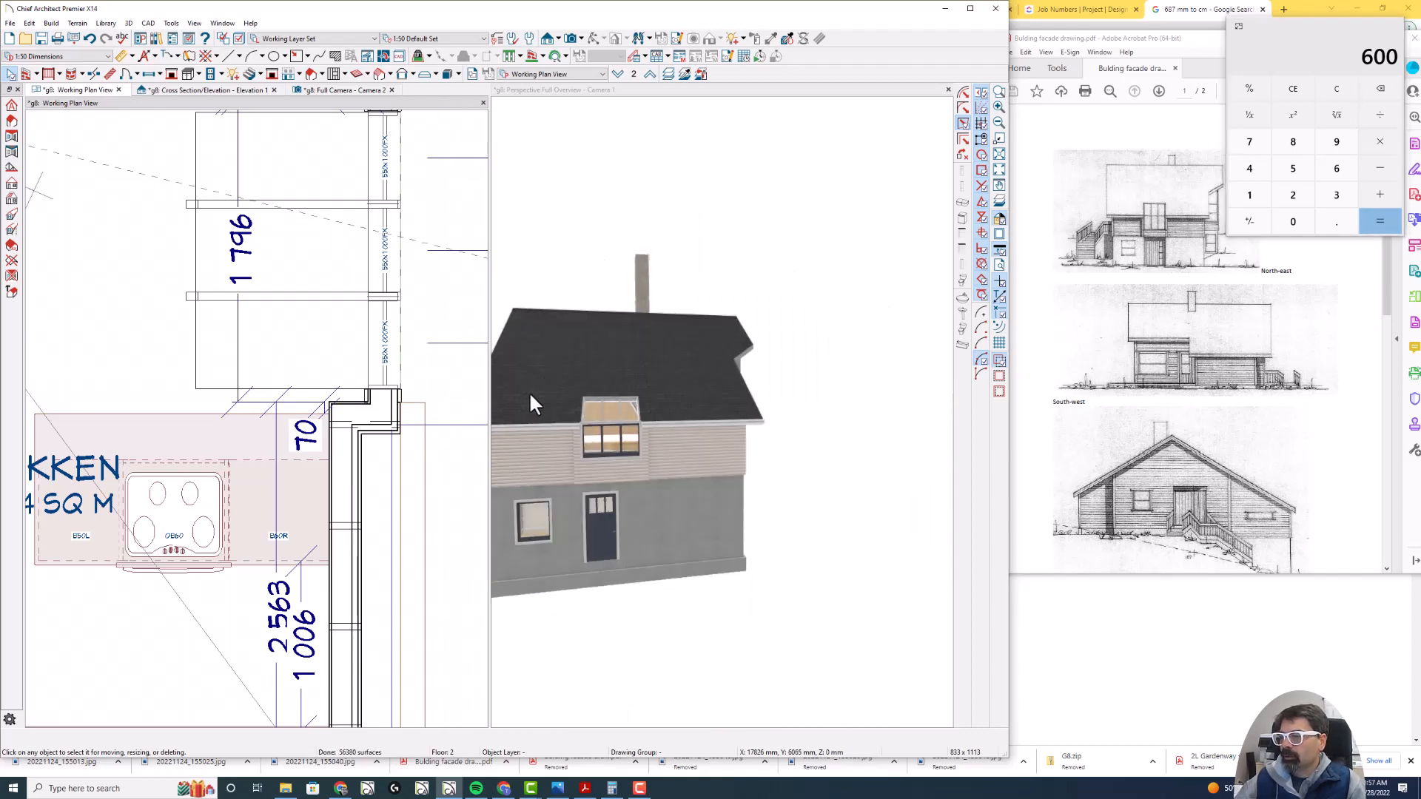
scroll(530, 394, "up", 3)
scroll(793, 416, "up", 3)
scroll(848, 416, "down", 2)
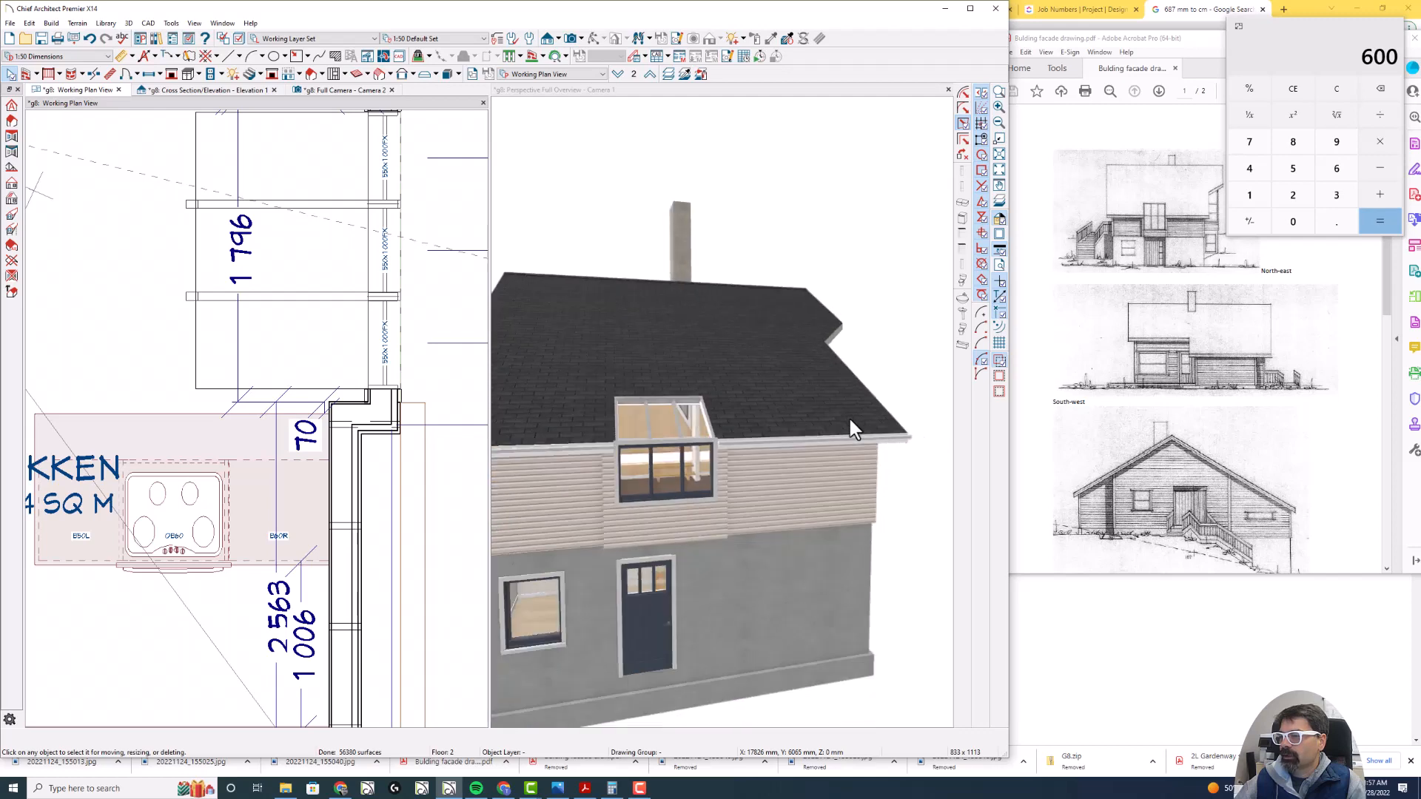
left_click(405, 495)
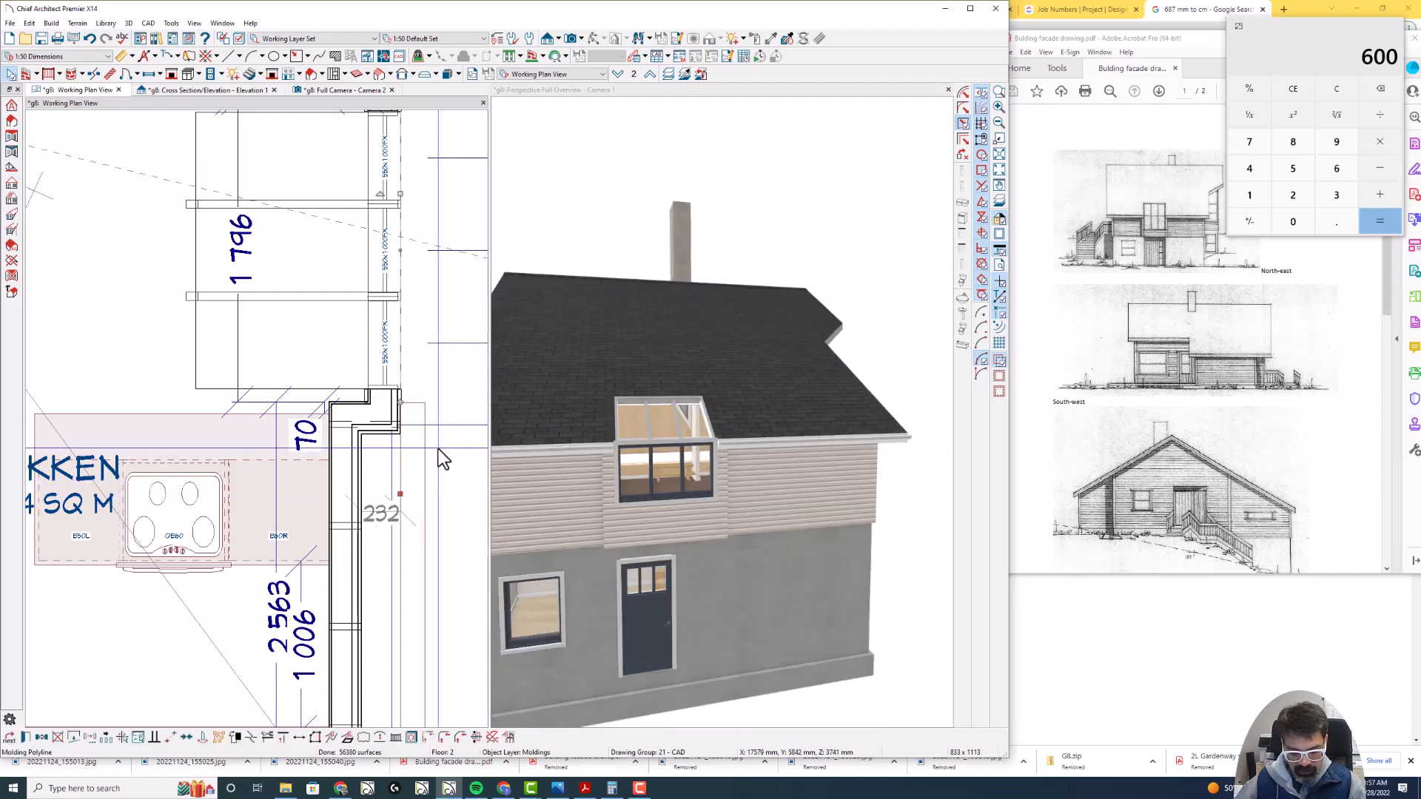
key("Delete")
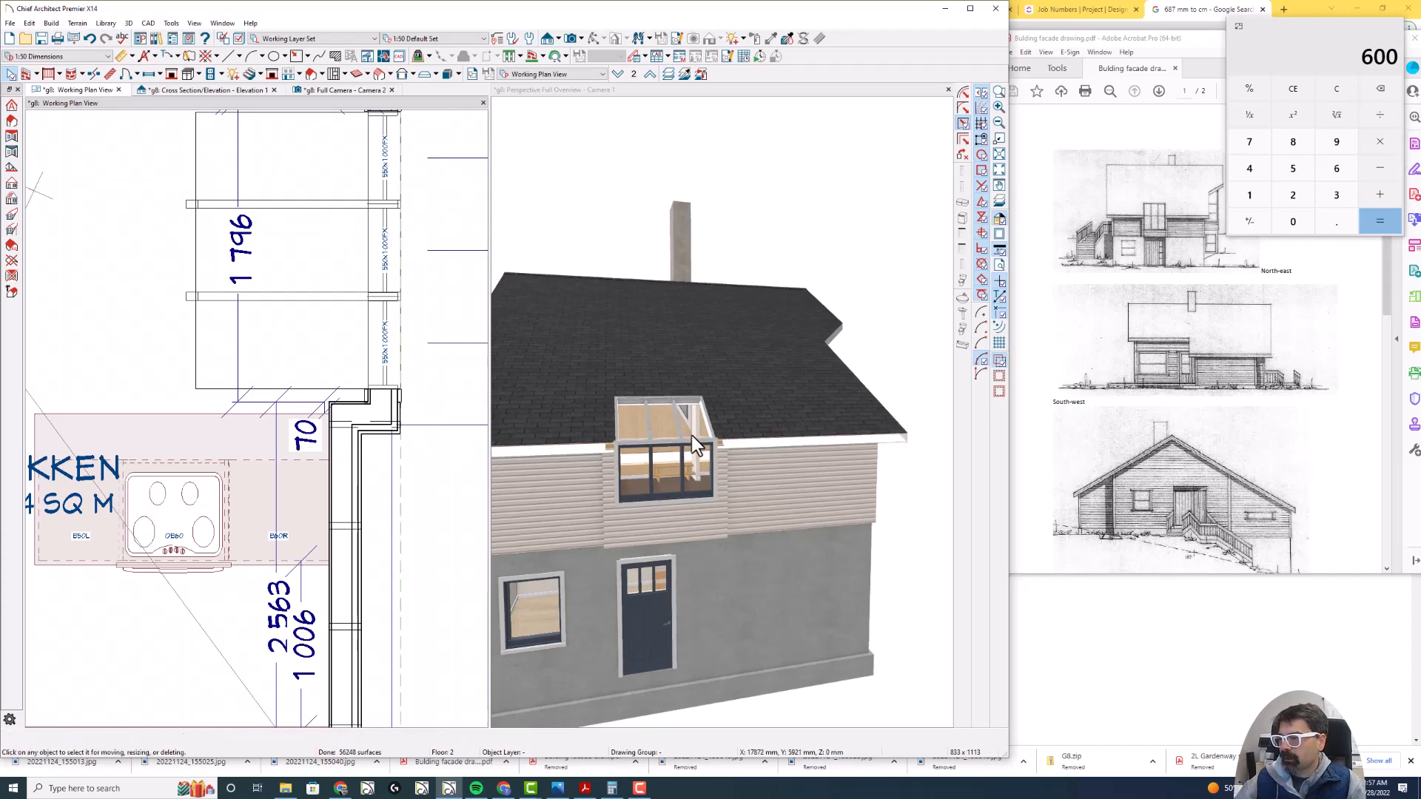
scroll(734, 447, "up", 3)
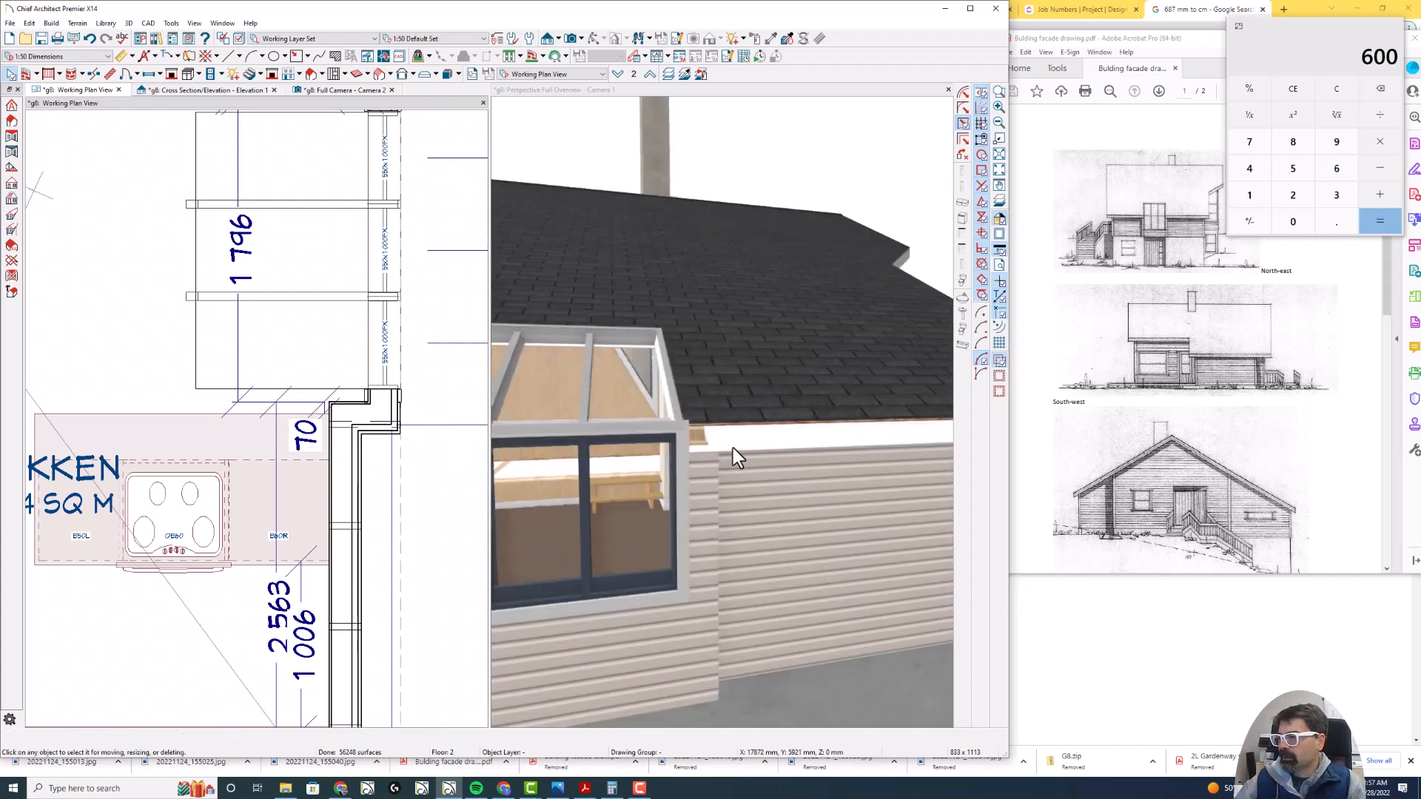
scroll(744, 447, "down", 2)
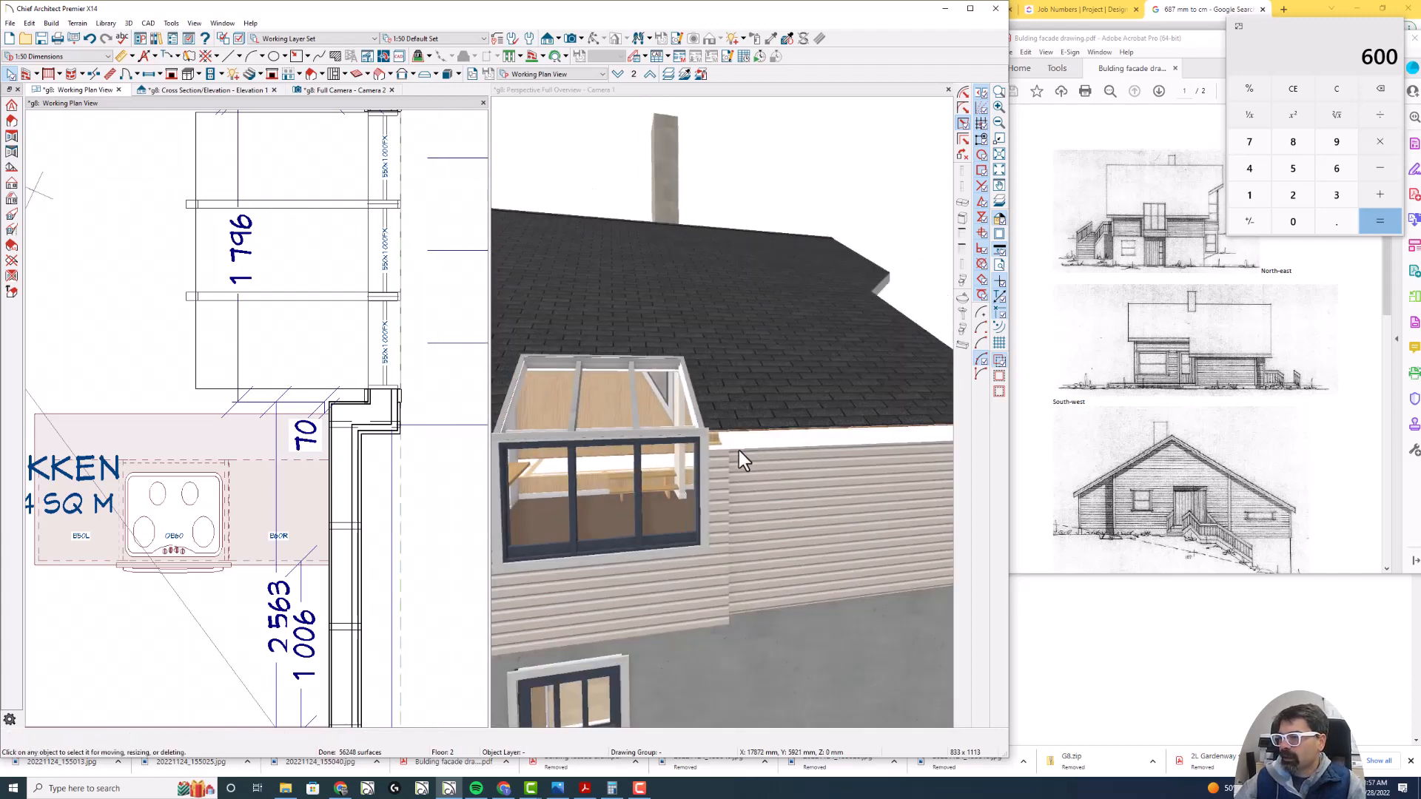
key("ctrl+2")
left_click_drag(698, 493, 701, 521)
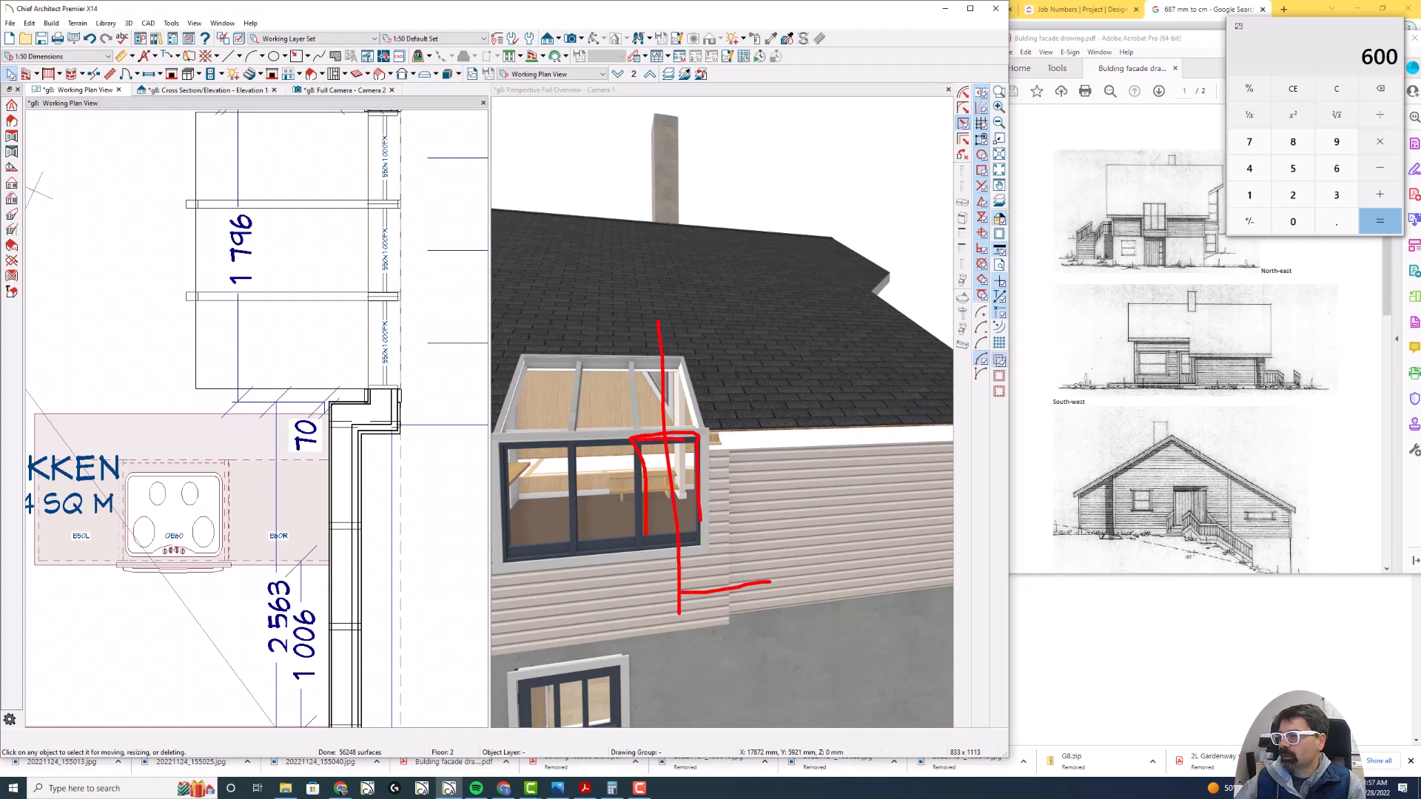
key("Escape")
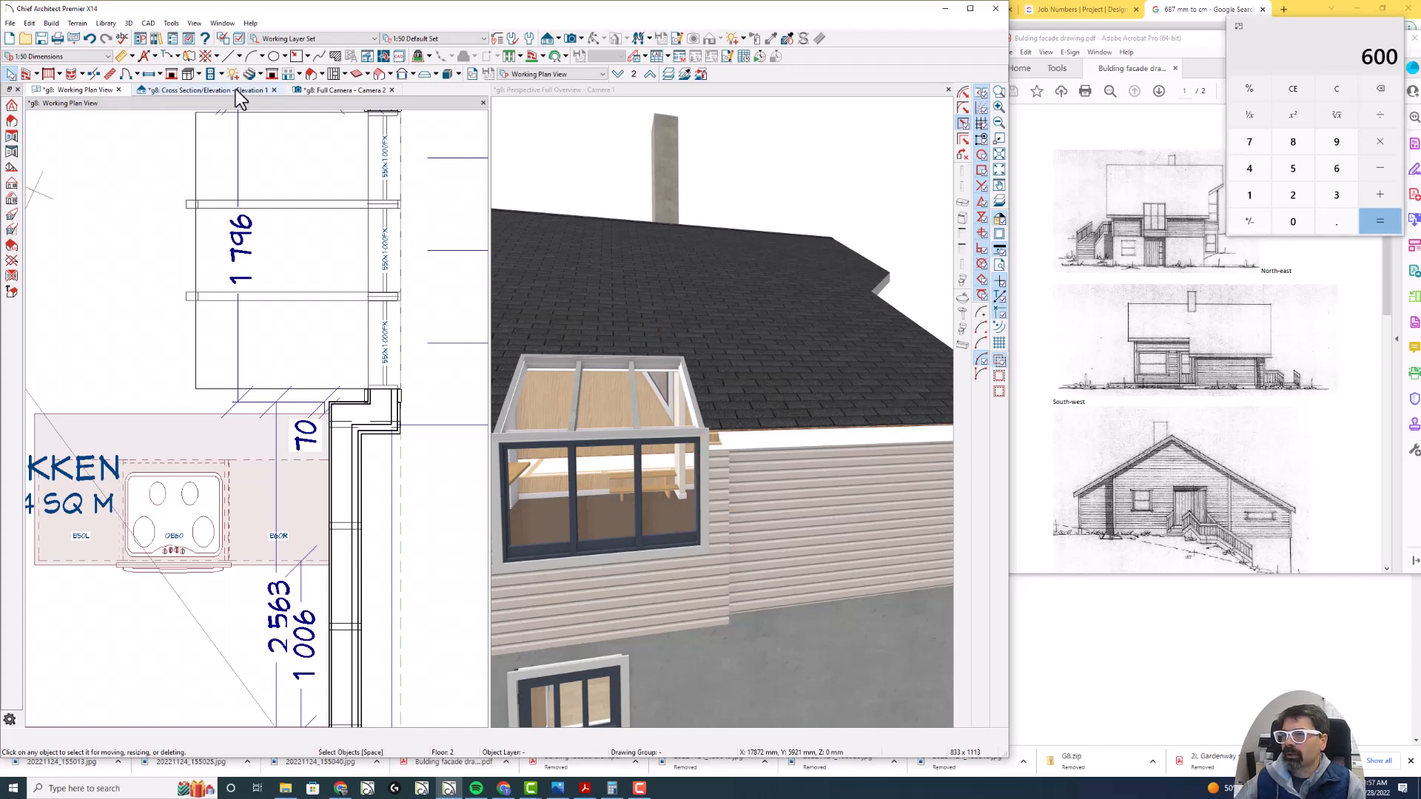
- Check the existing cross section elevation and close it
left_click(235, 88)
scroll(171, 442, "up", 5)
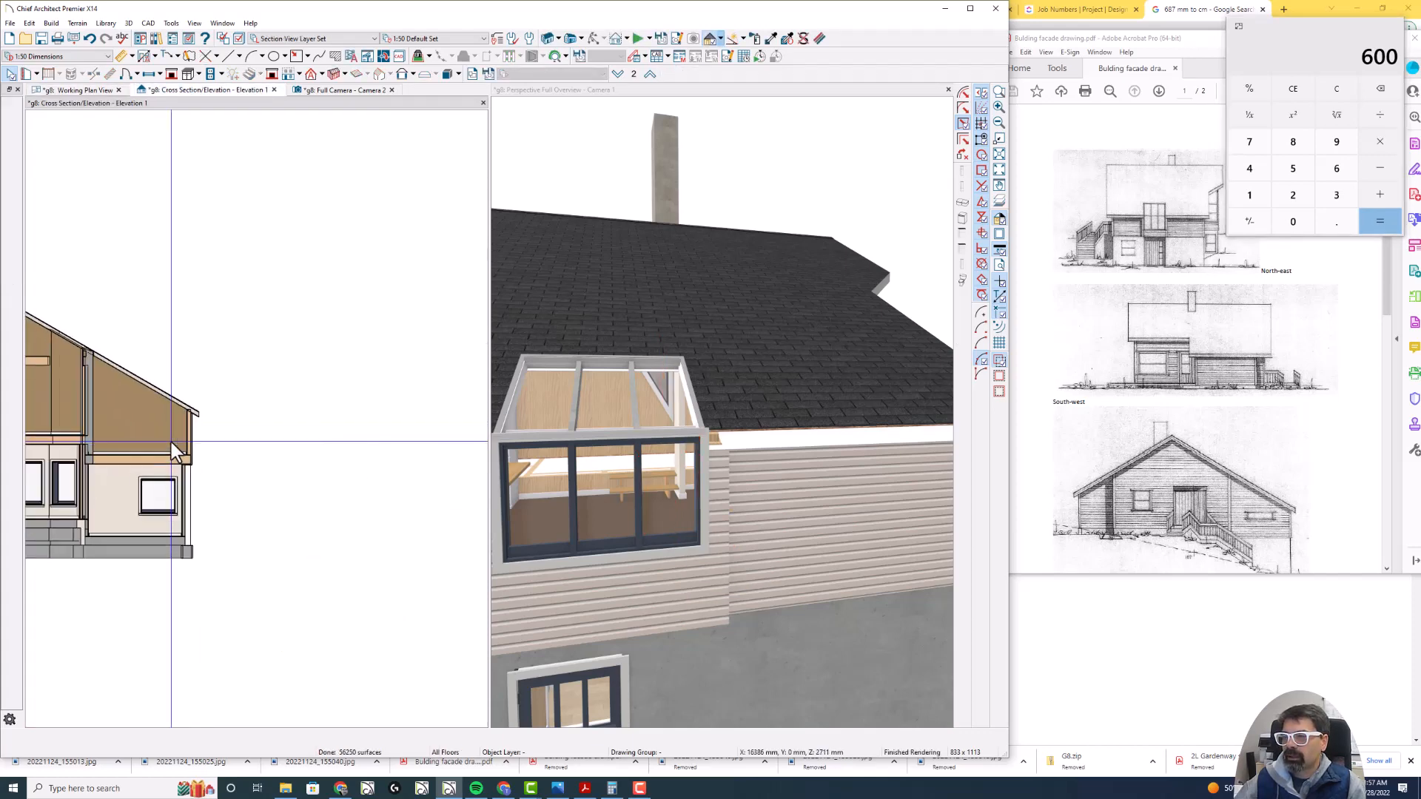
left_click(273, 90)
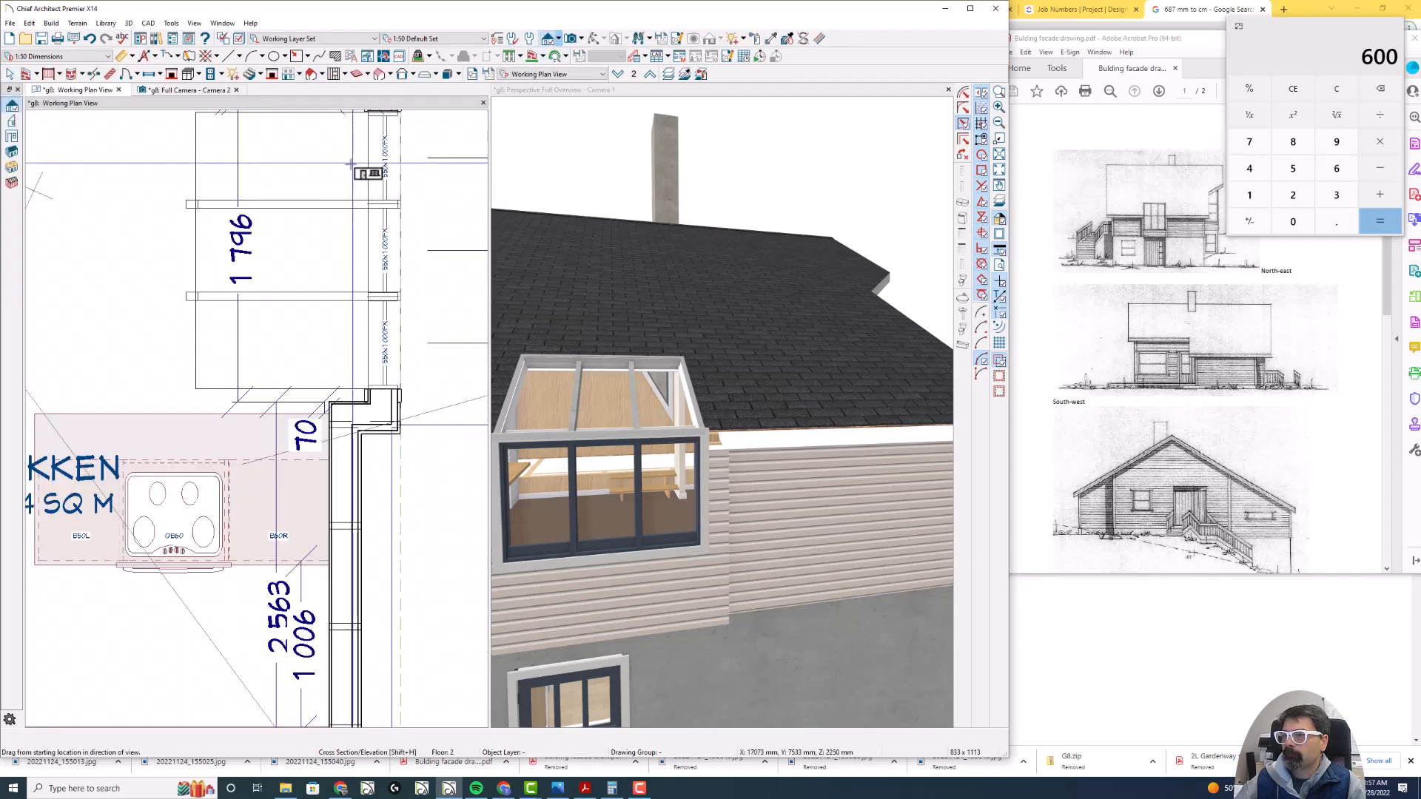
- Cut a cross section through the upper bay of the skylight in the plan, and examine the projection's eave and window head
left_click_drag(350, 163, 347, 74)
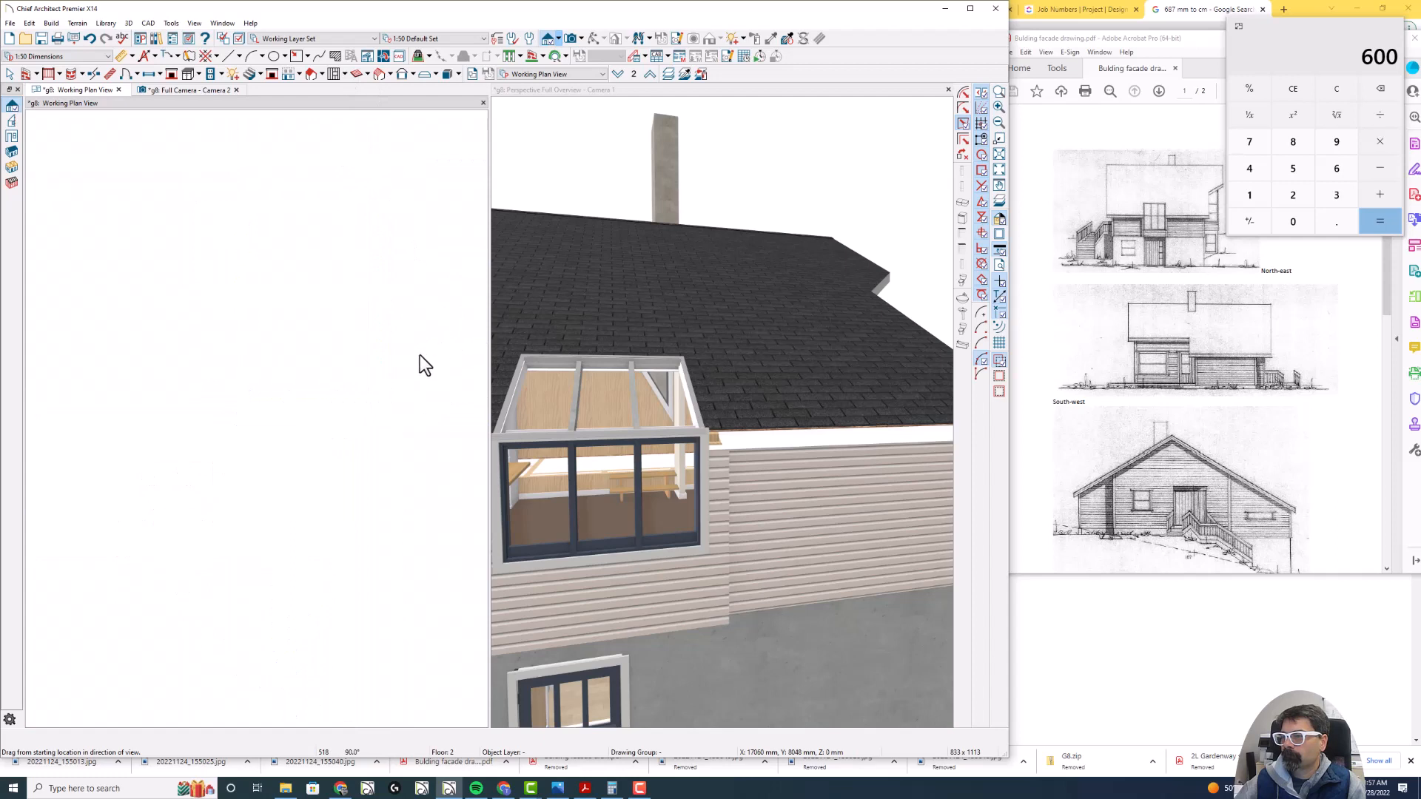
scroll(163, 432, "up", 3)
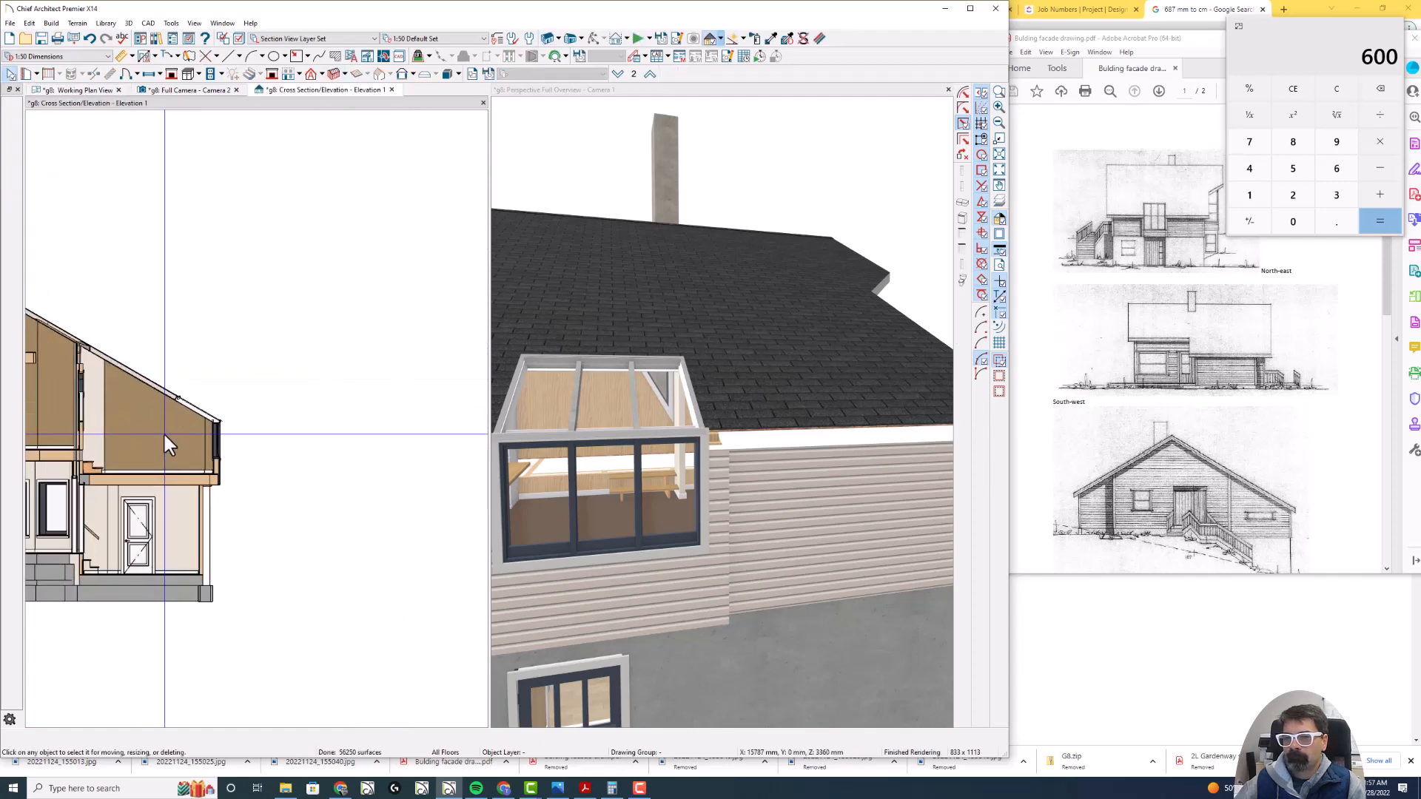
scroll(185, 425, "up", 2)
scroll(261, 425, "up", 2)
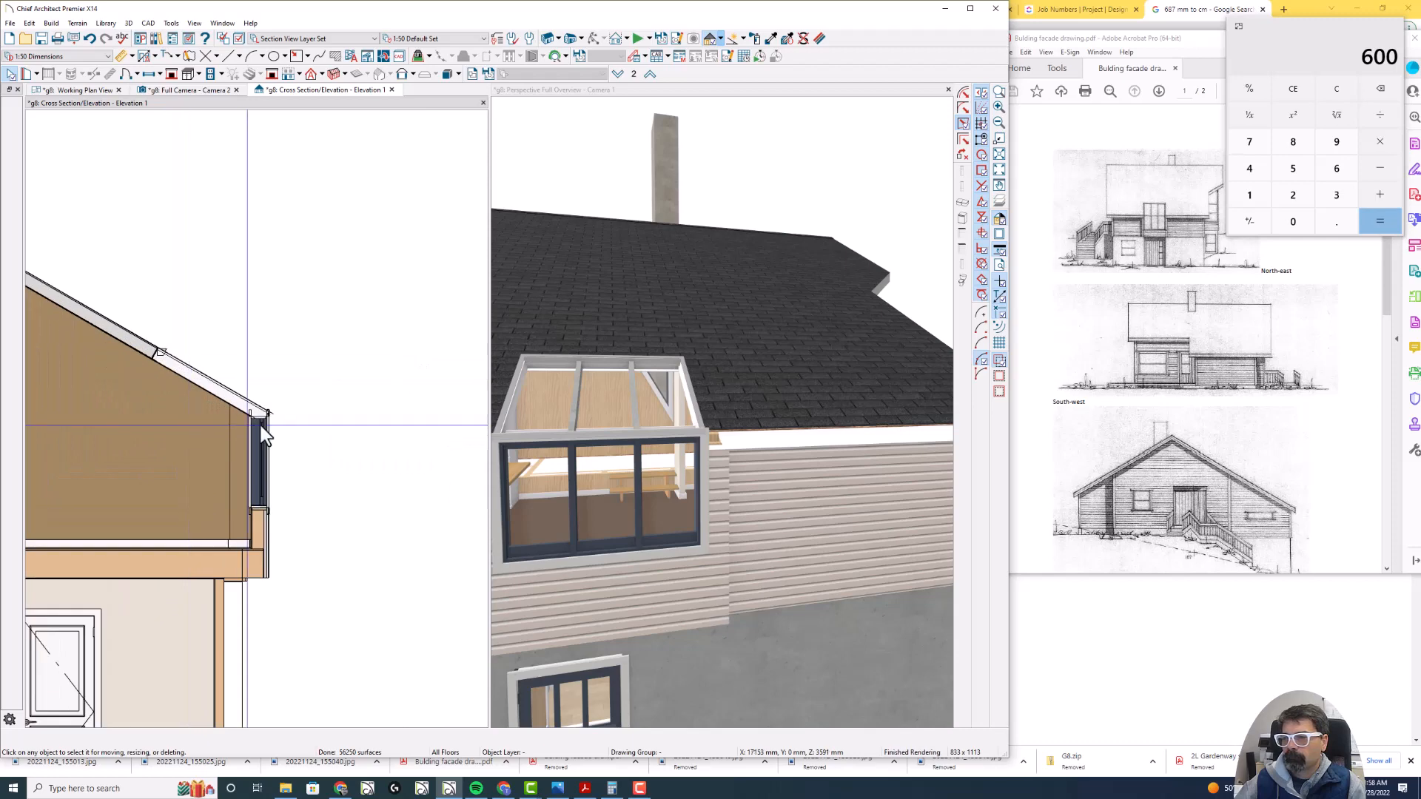
scroll(269, 422, "up", 2)
scroll(269, 422, "up", 1)
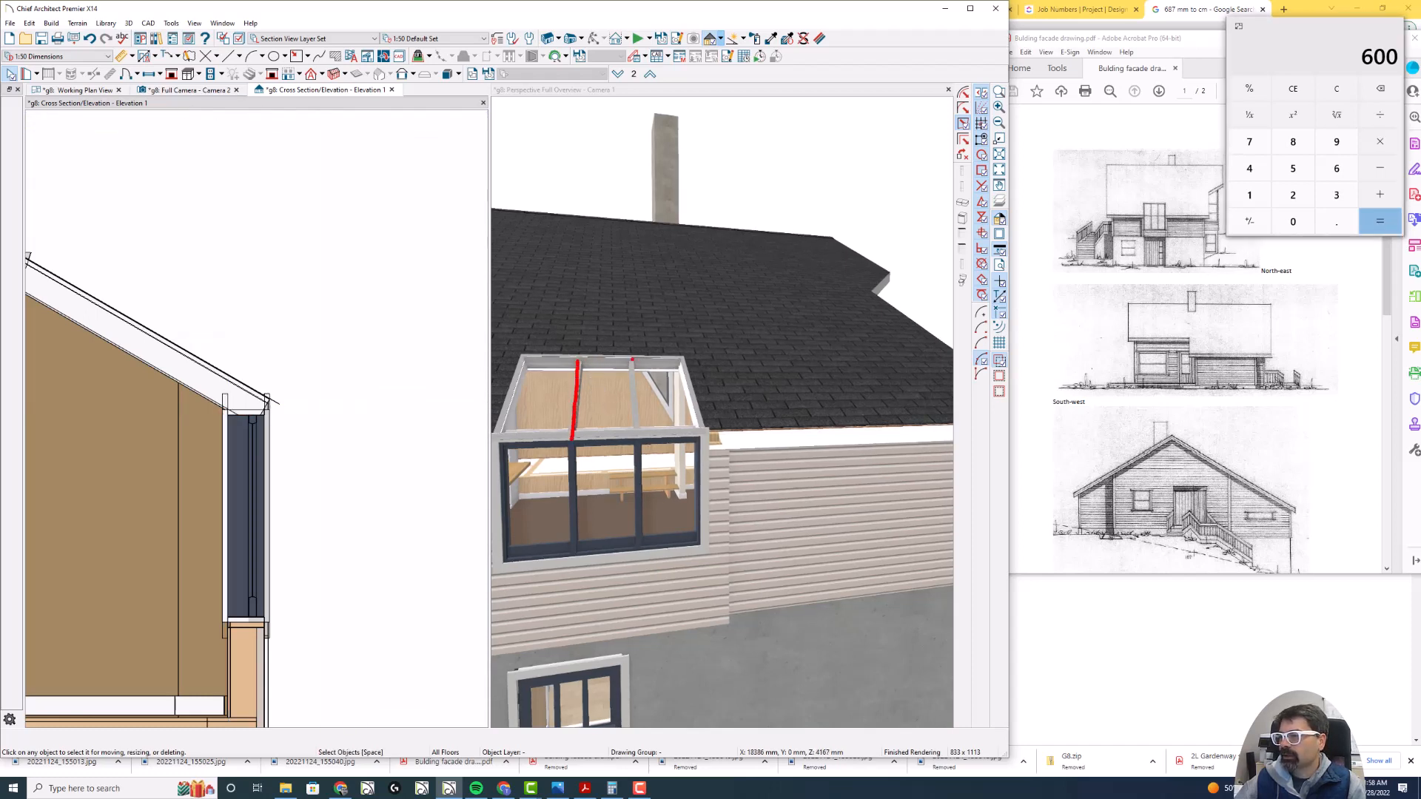
left_click_drag(633, 362, 642, 447)
left_click_drag(634, 364, 637, 451)
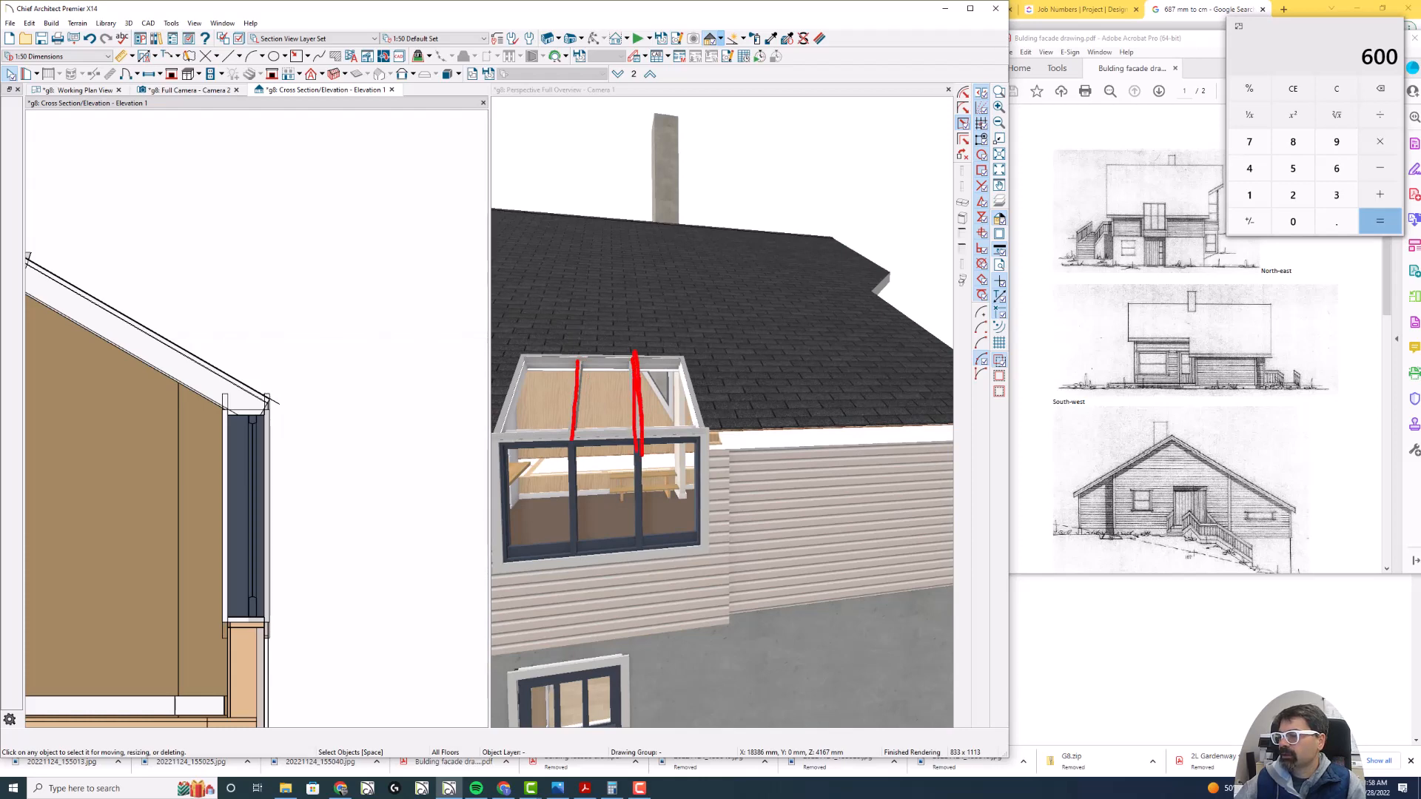
key("Escape")
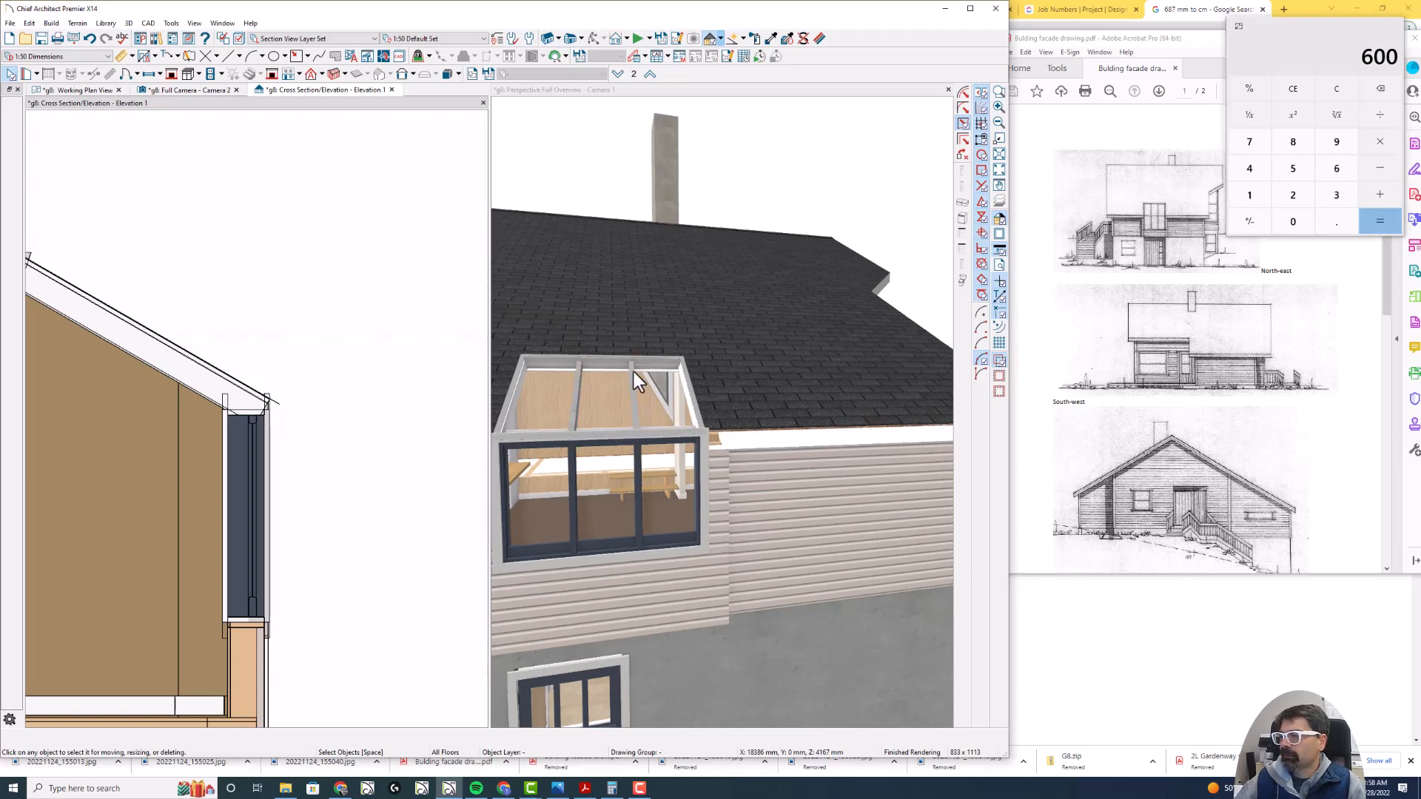
- Close the current cross section and cut a new one through the skylight's middle bay, between its two bars
left_click(386, 90)
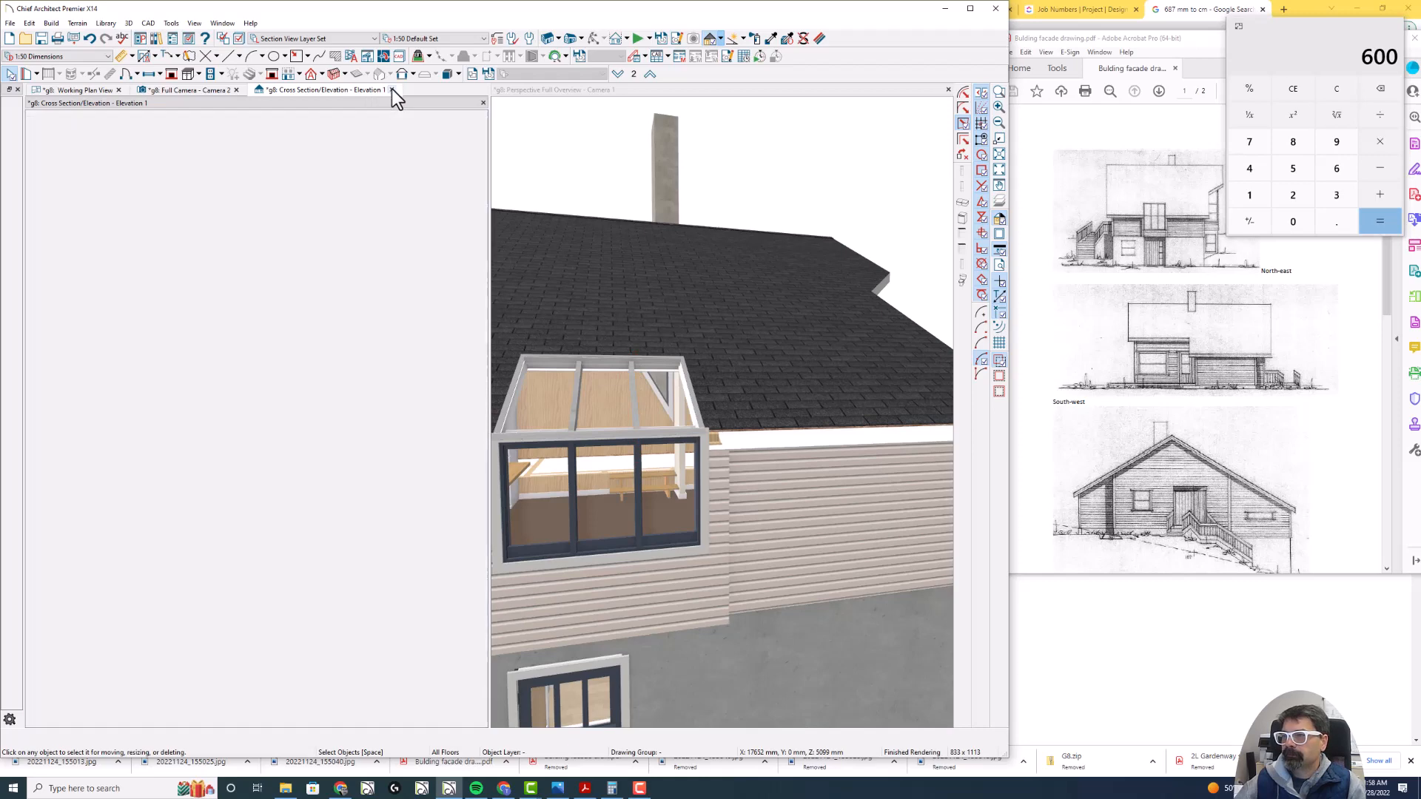
mouse_move(307, 124)
left_mouse_down()
mouse_move(304, 94)
mouse_move(304, 117)
left_mouse_up()
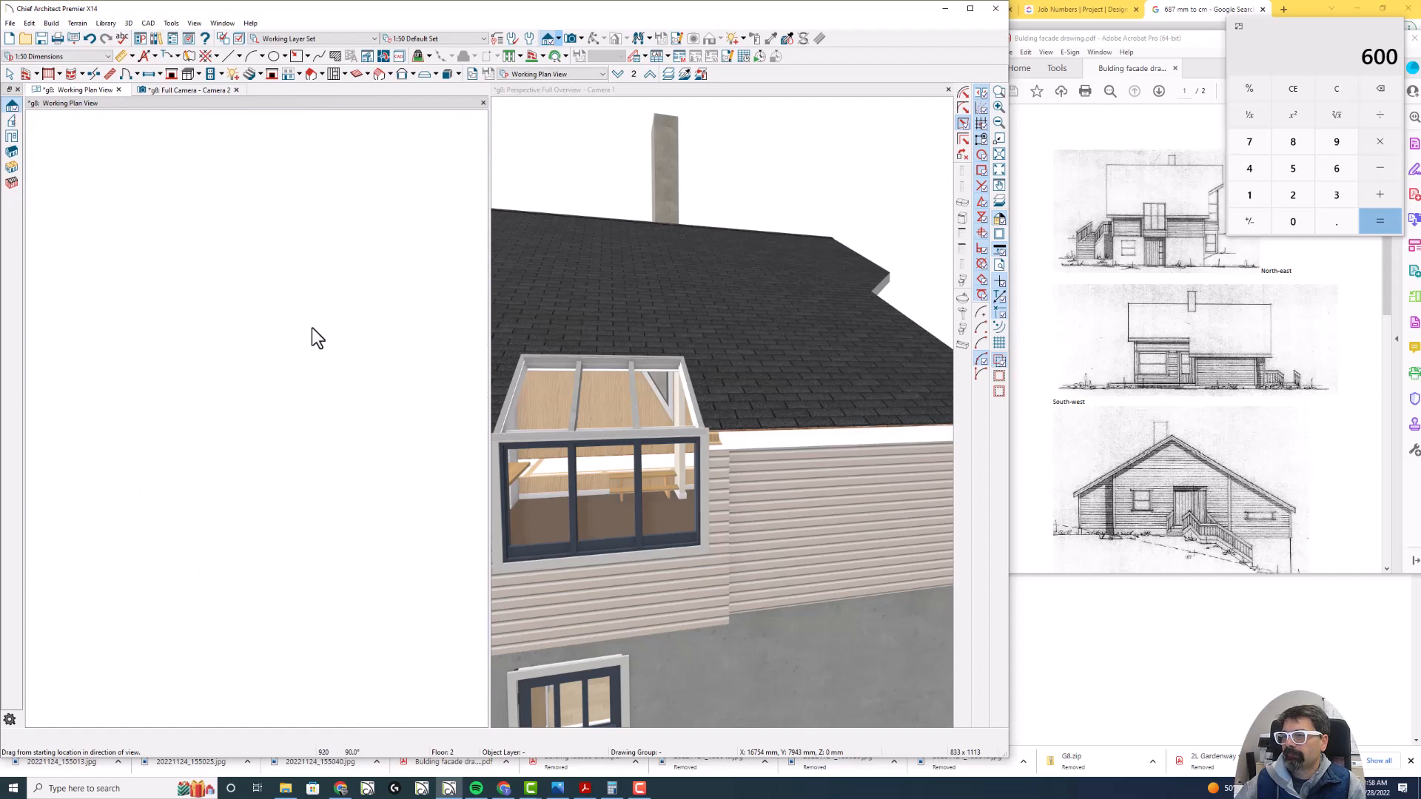
key("z")
left_click_drag(118, 397, 204, 467)
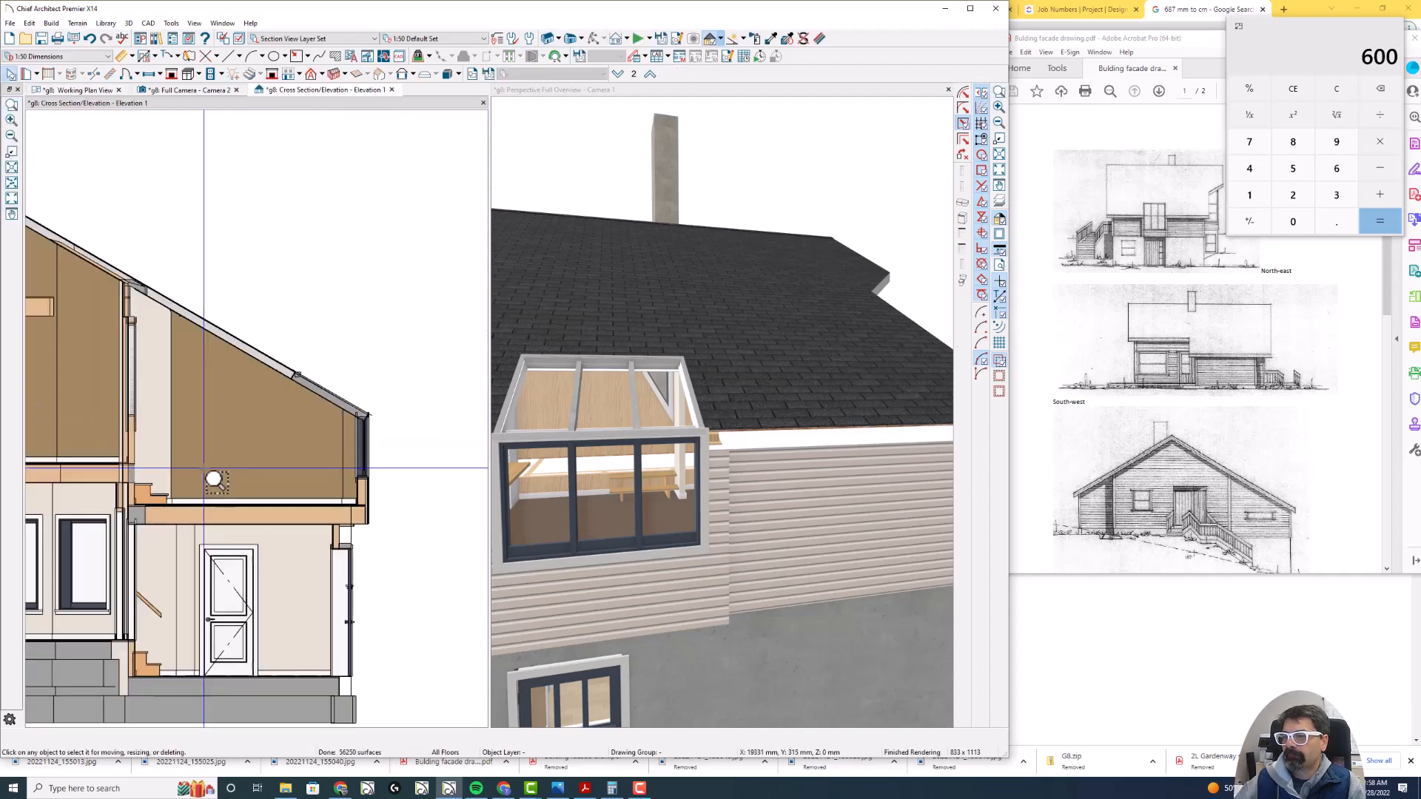
scroll(321, 402, "up", 4)
- Examine the sloped 3D solid bar and the roof edge above the windows in the new cross section
left_click(327, 361)
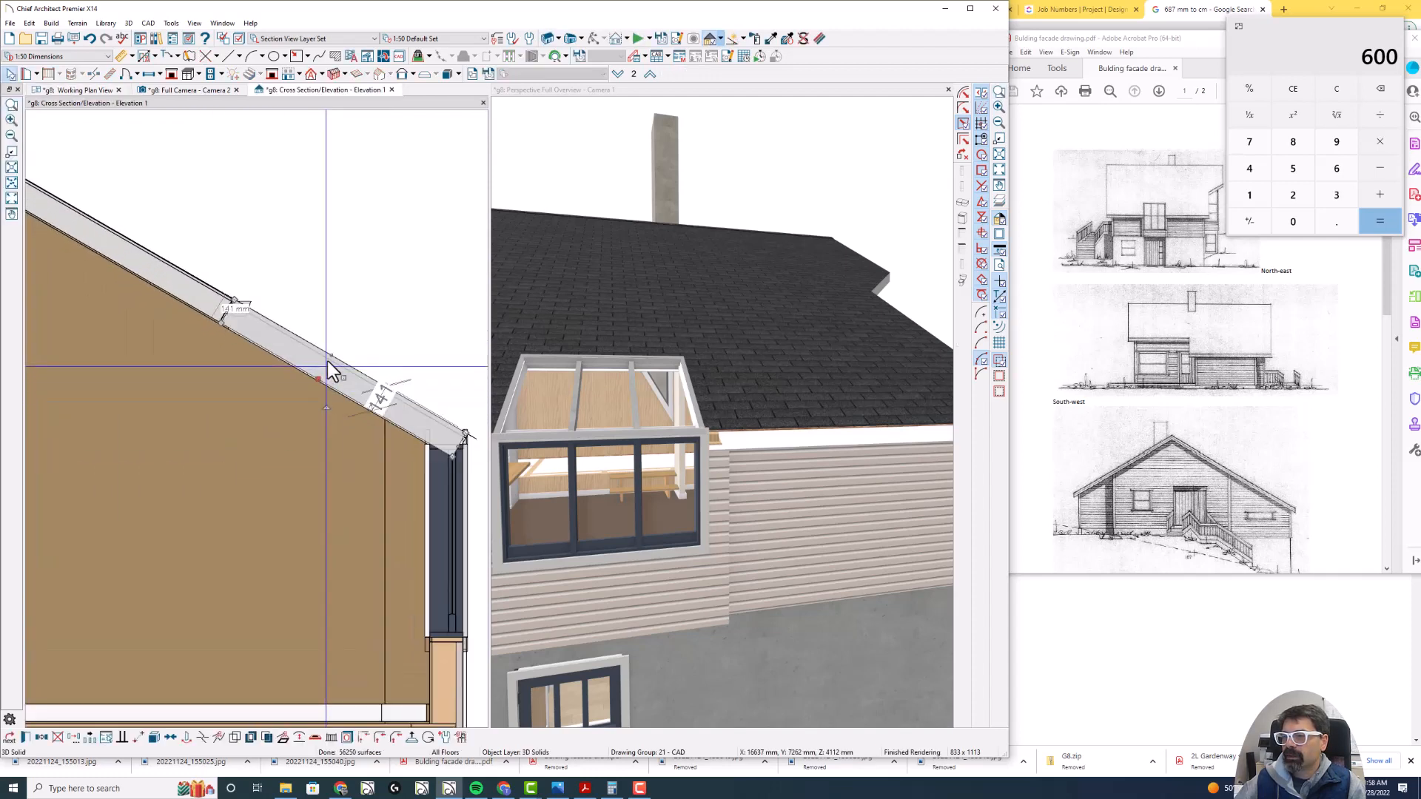
key("Escape")
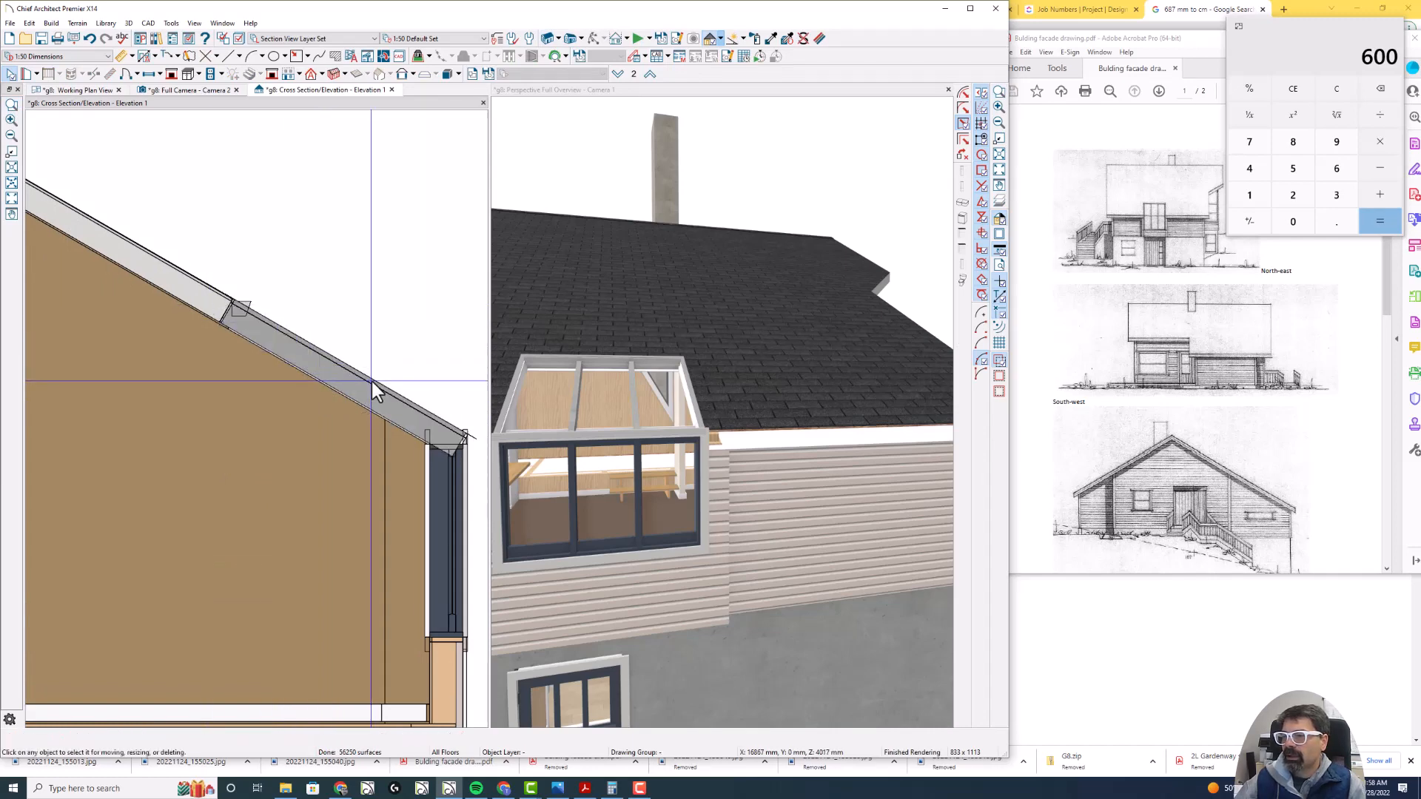
scroll(371, 380, "down", 2)
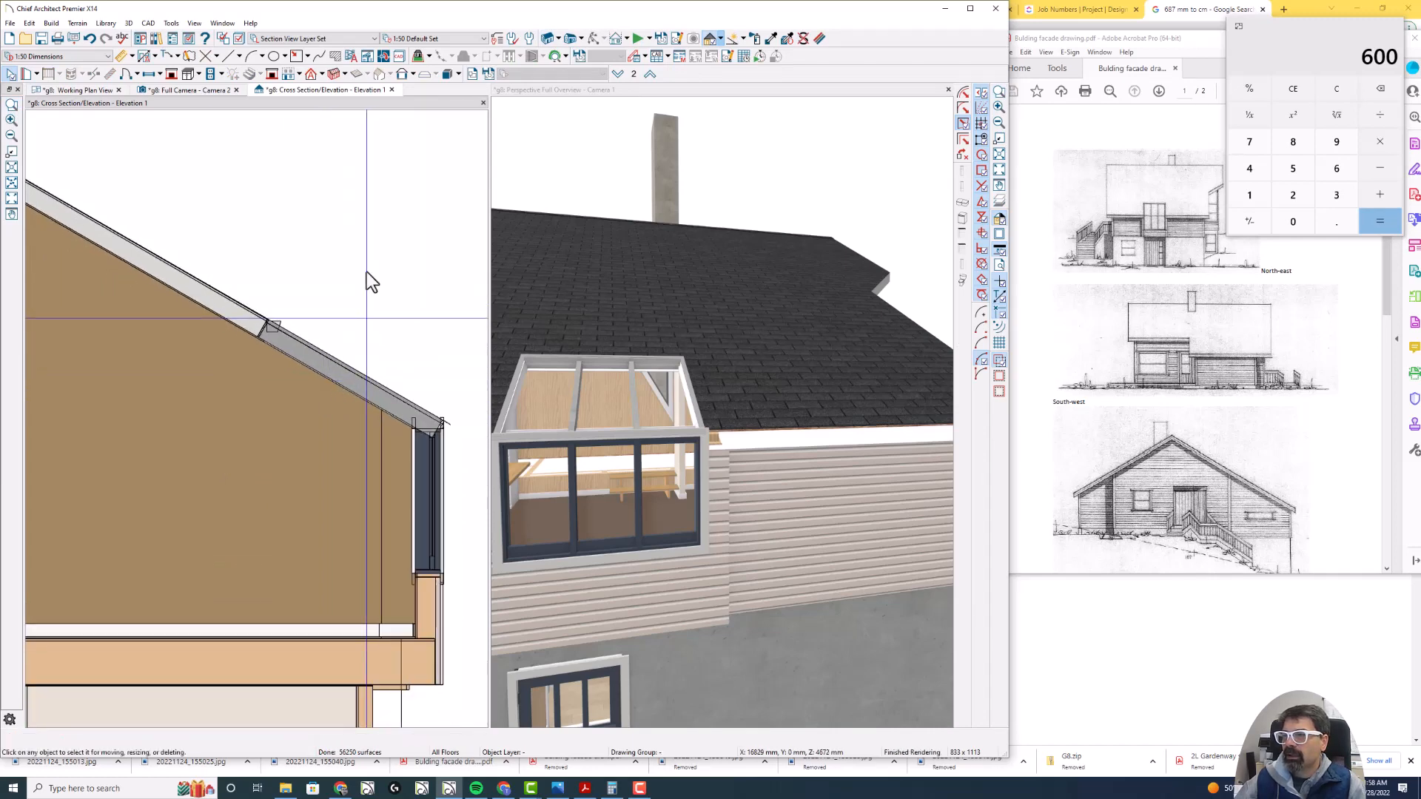
- Review the skylight's frame size and inside hole rim settings from the working plan view, and cancel without changes
left_click(88, 92)
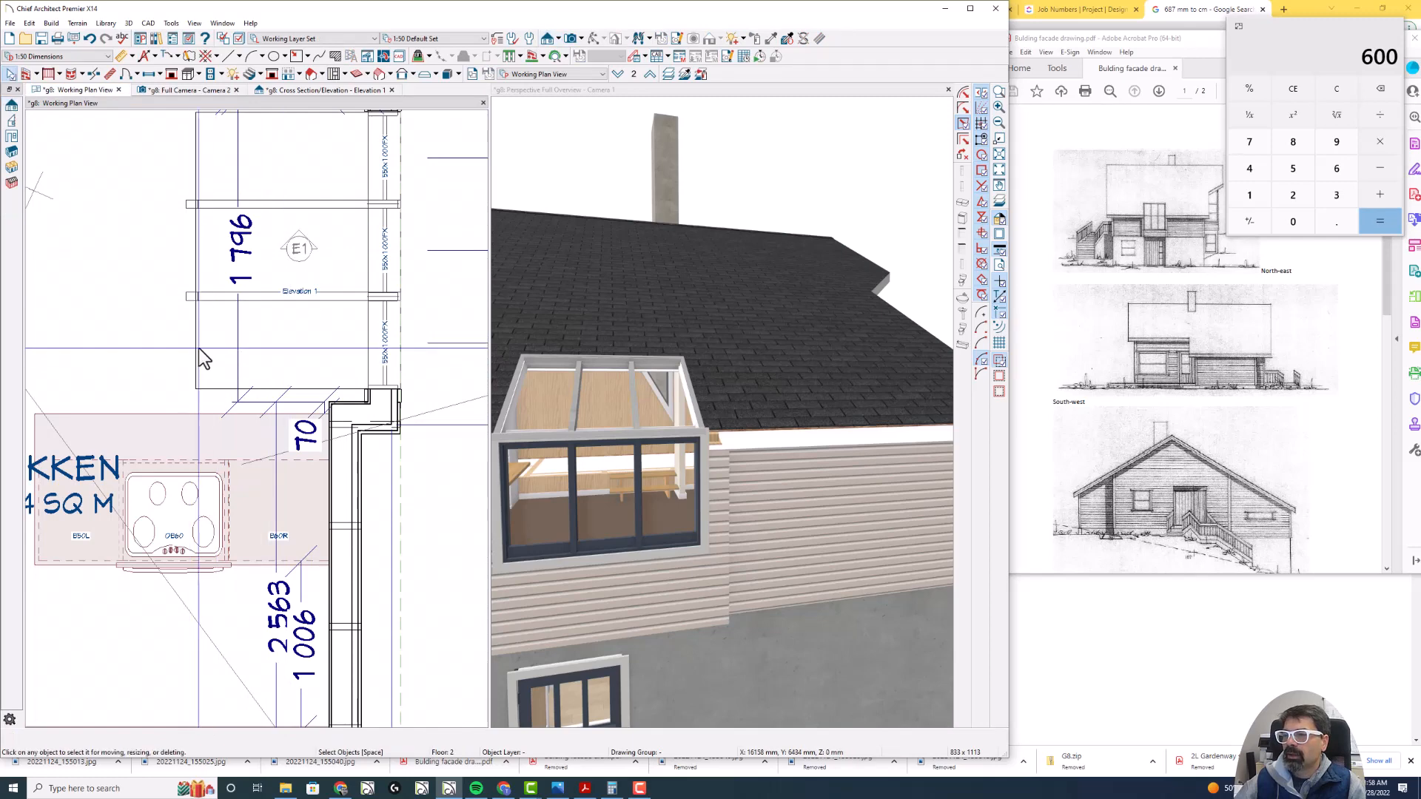
double_click(198, 351)
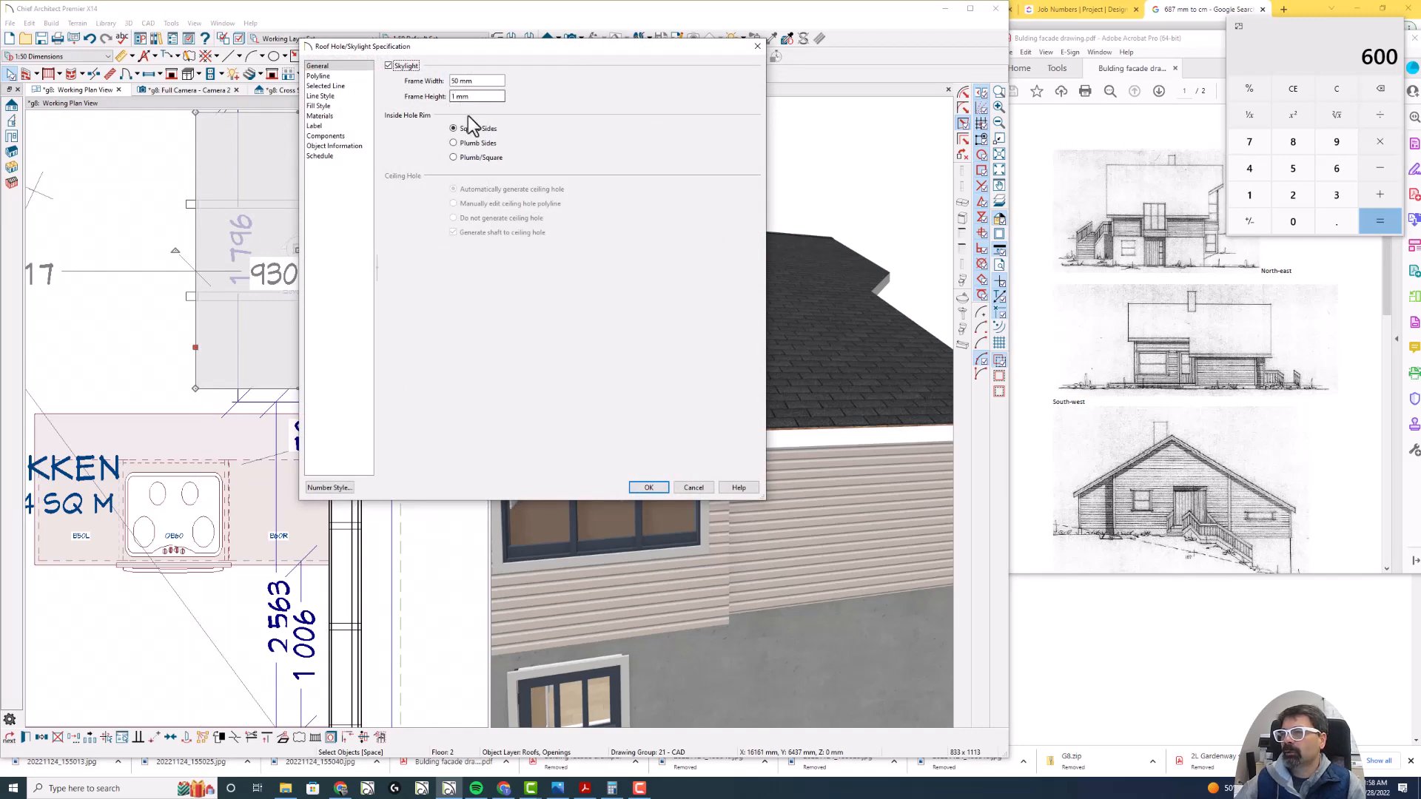
left_click(698, 486)
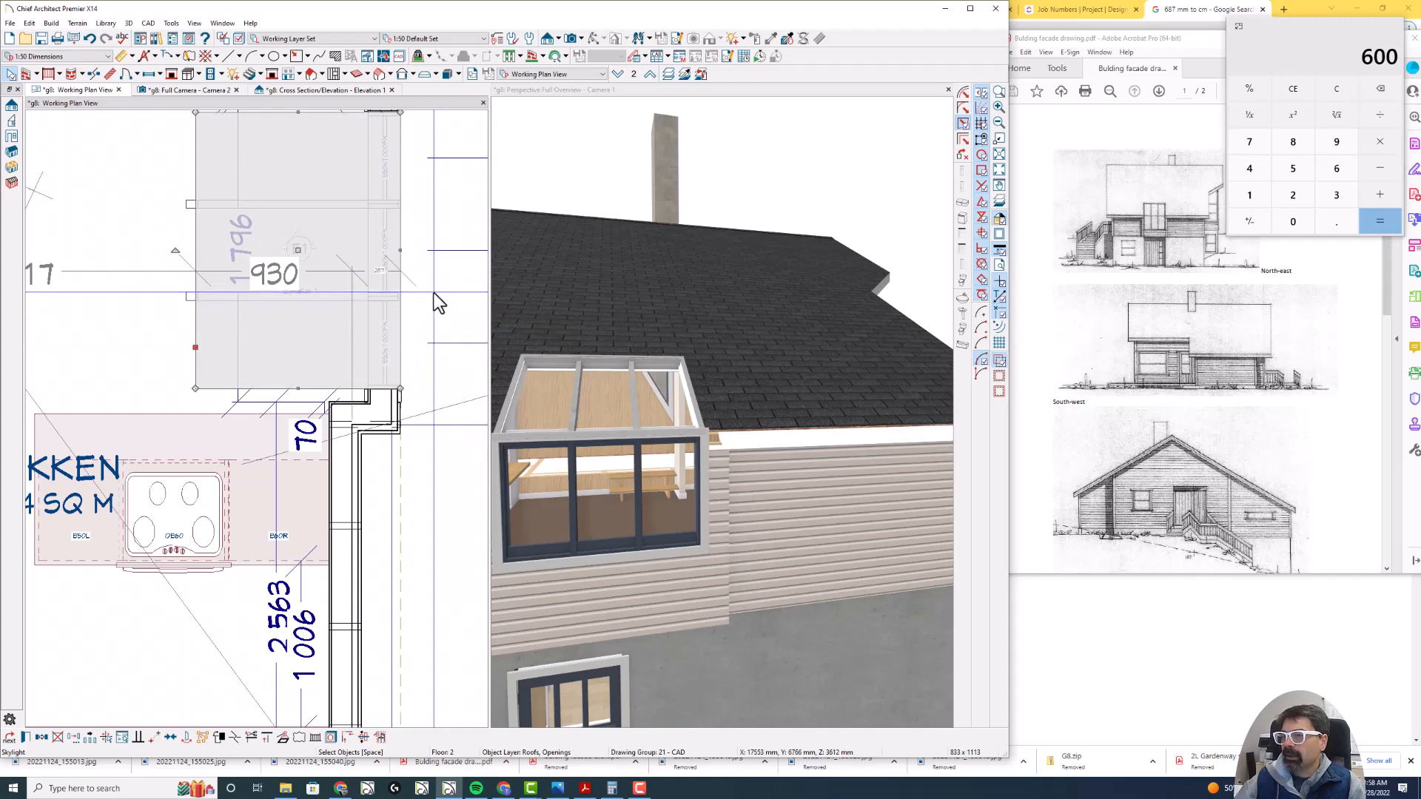
key("Escape")
scroll(348, 303, "down", 5)
scroll(348, 326, "up", 1)
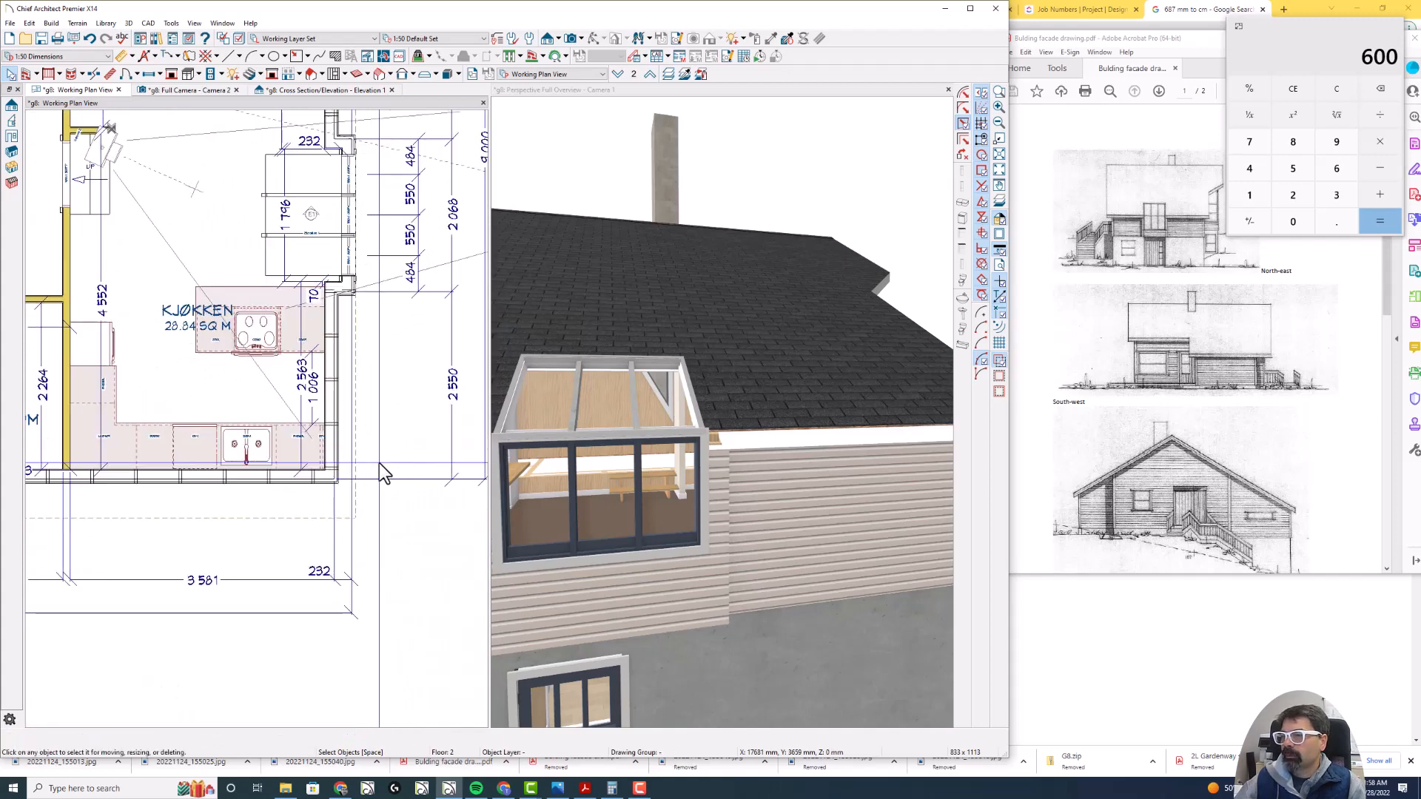
left_click_drag(706, 440, 996, 433)
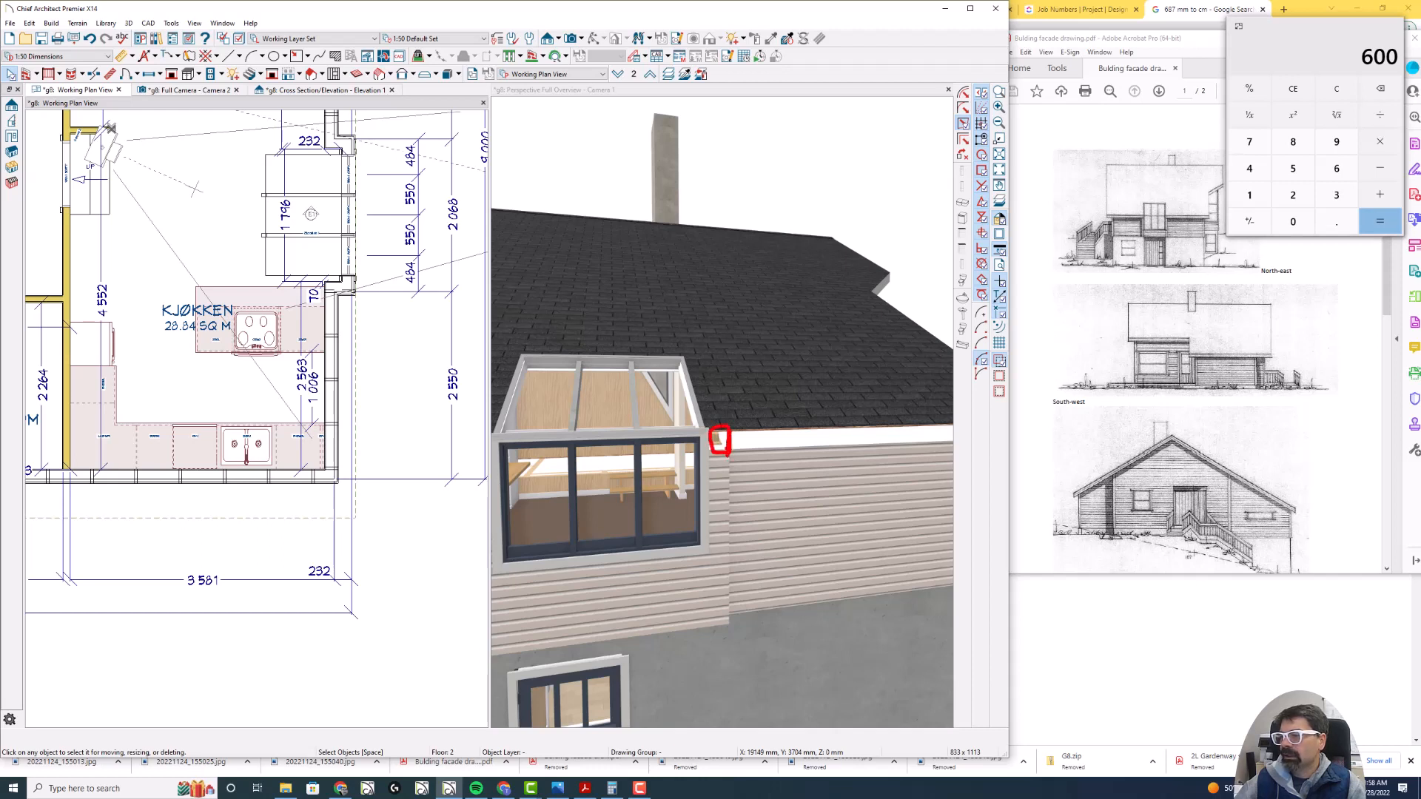
mouse_move(721, 438)
left_mouse_down()
mouse_move(821, 442)
mouse_move(740, 436)
left_mouse_up()
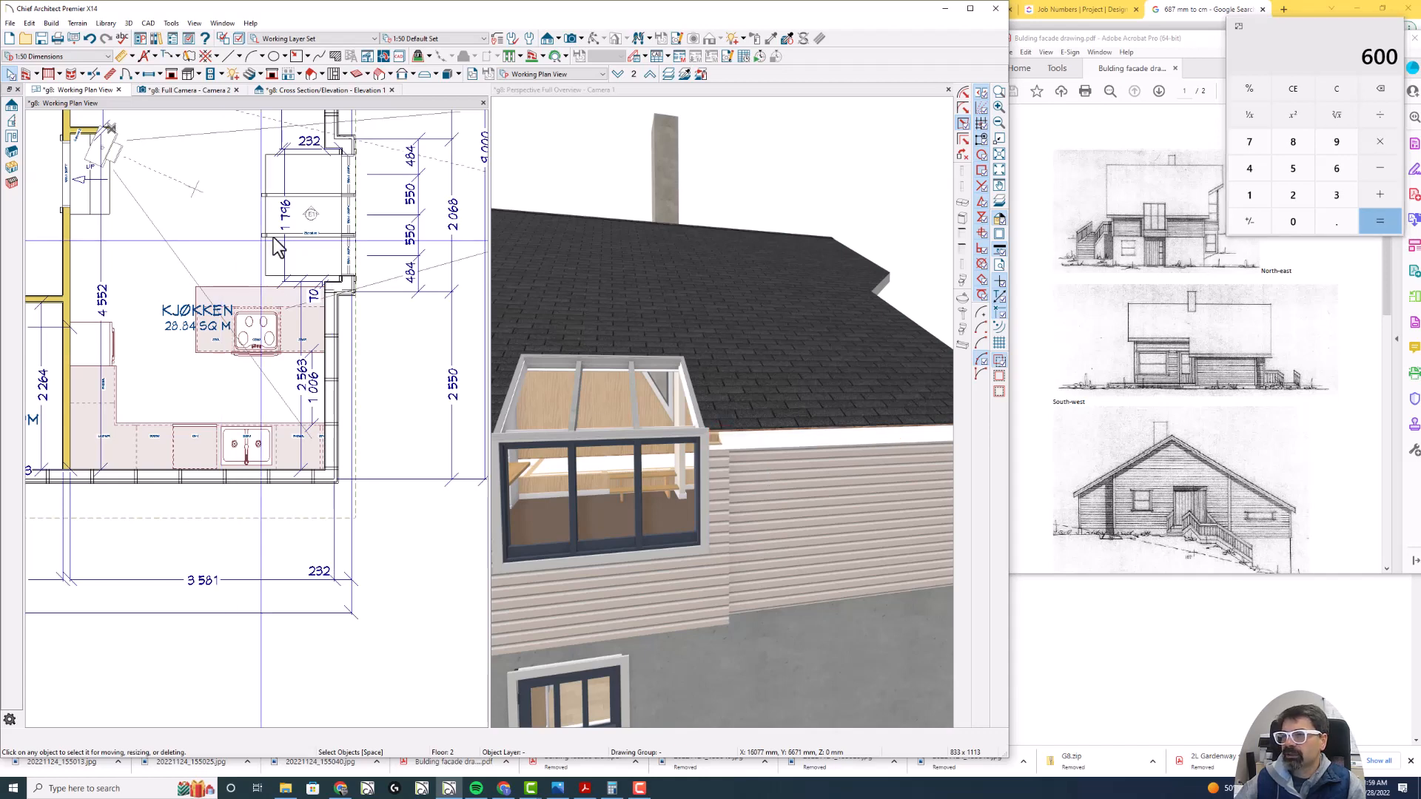
- Draw a CAD line about 8890 mm long in the plan along the roof edge outside the Kjøkken, and convert it to a molding polyline
scroll(340, 532, "down", 4)
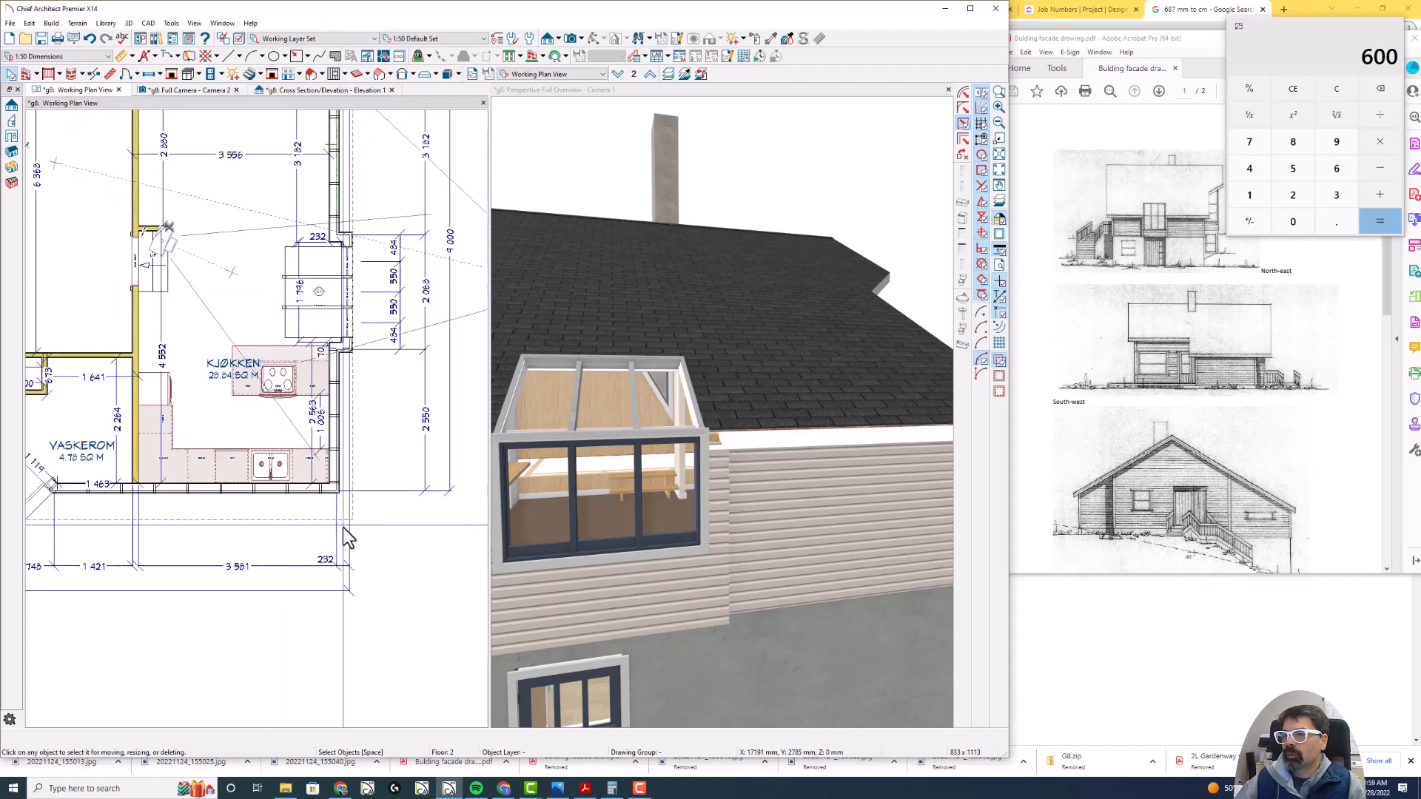
middle_click_drag(394, 426, 406, 524)
scroll(403, 523, "up", 1)
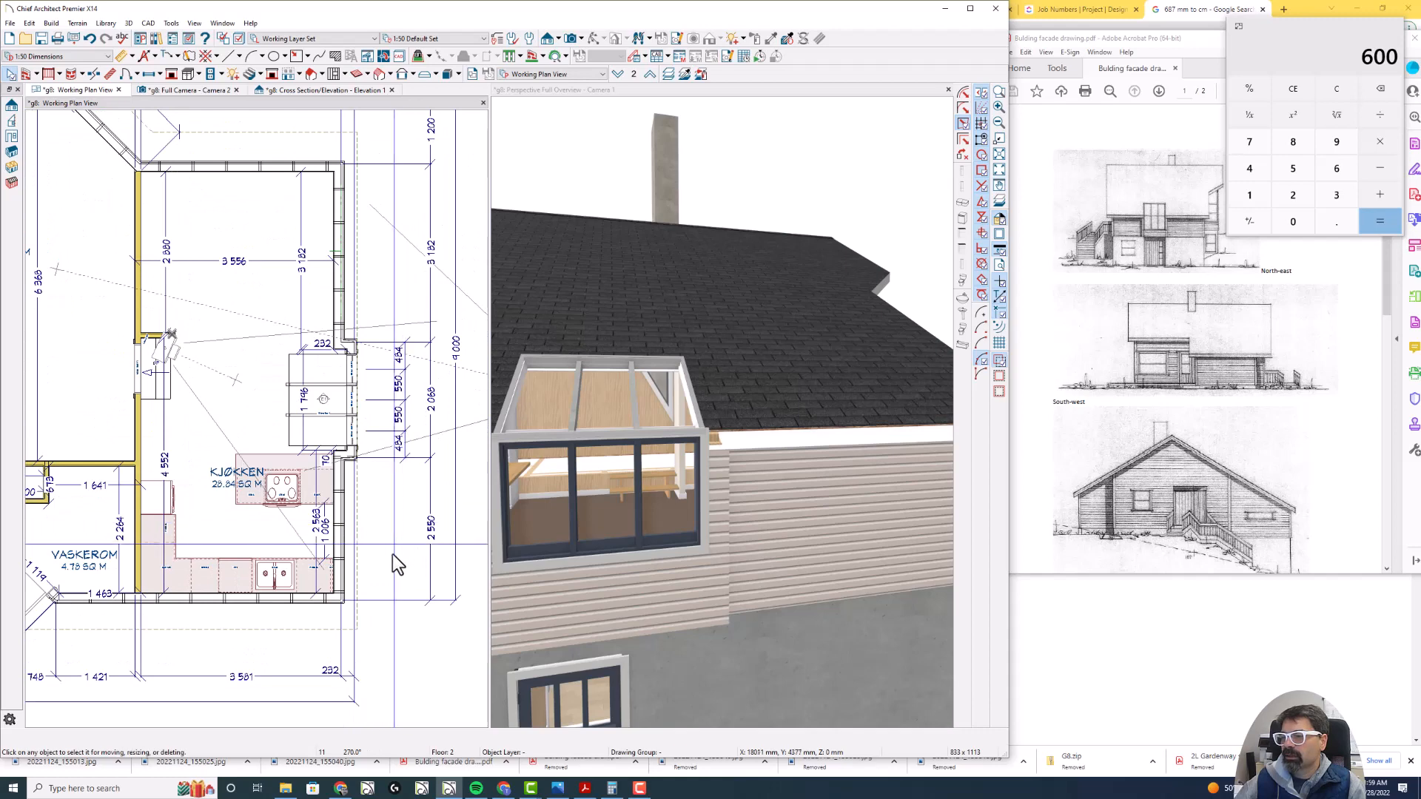
key("l")
left_click_drag(357, 629, 357, 119)
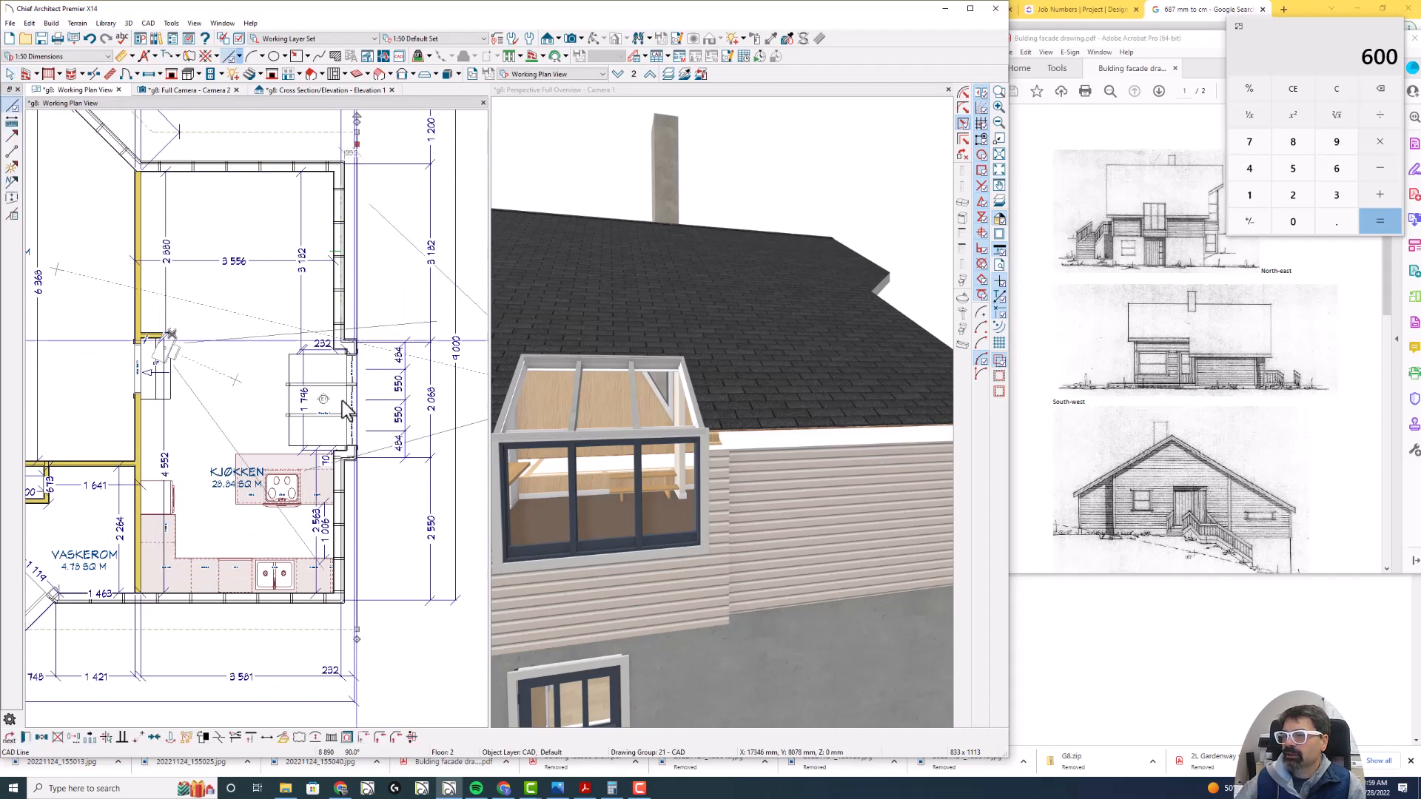
left_click(285, 737)
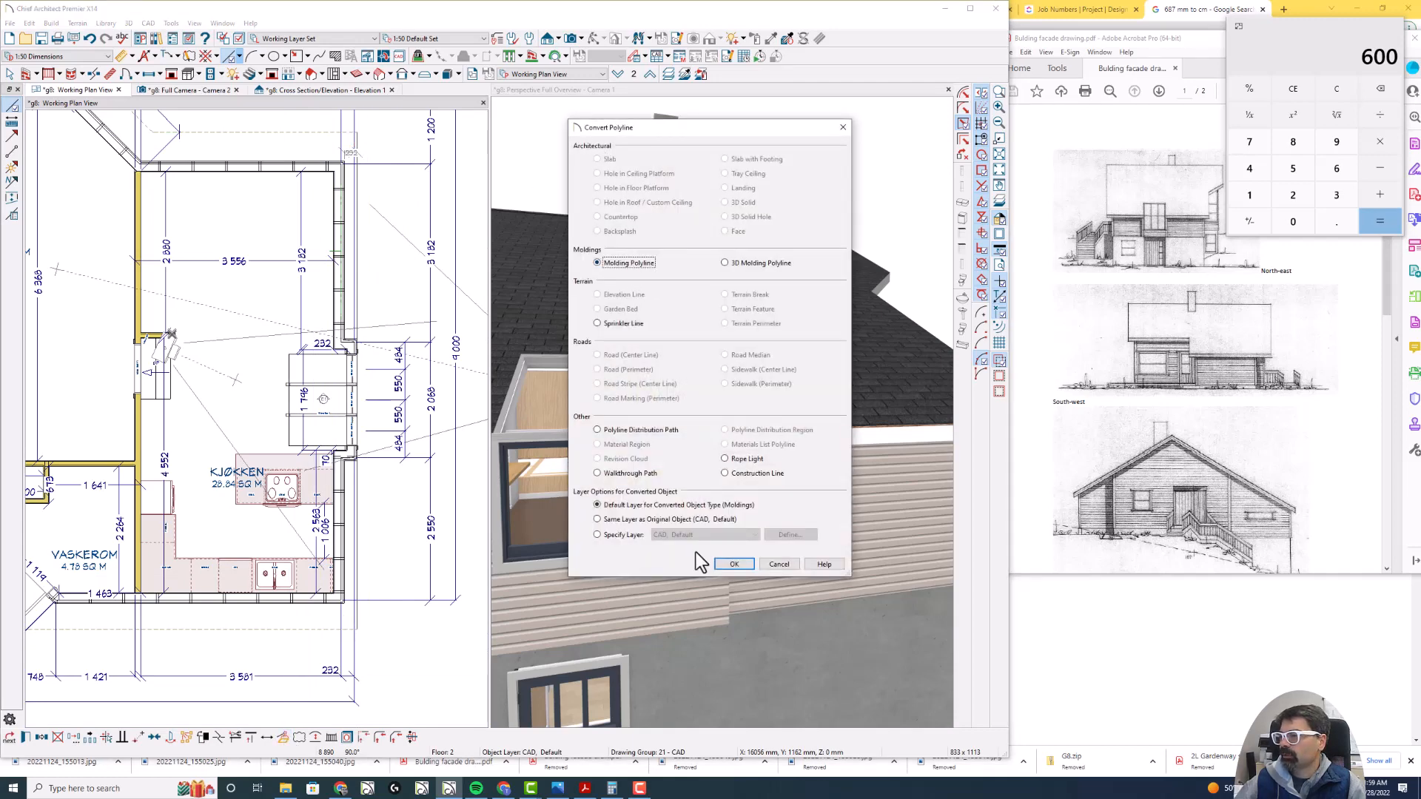
left_click(731, 566)
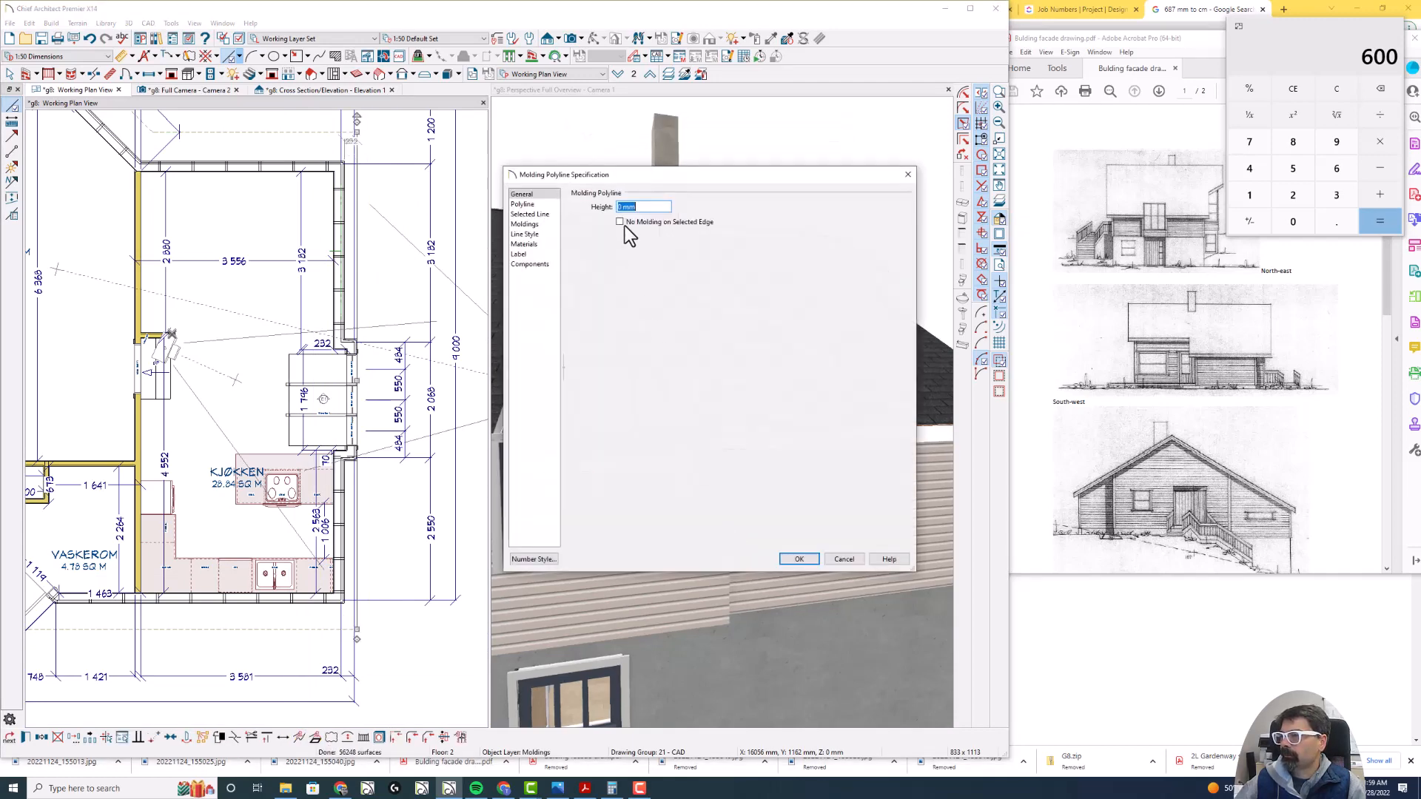
- Add the 1x8 Trim profile from the User Catalog to the molding polyline and enable To Top for it
left_click(547, 224)
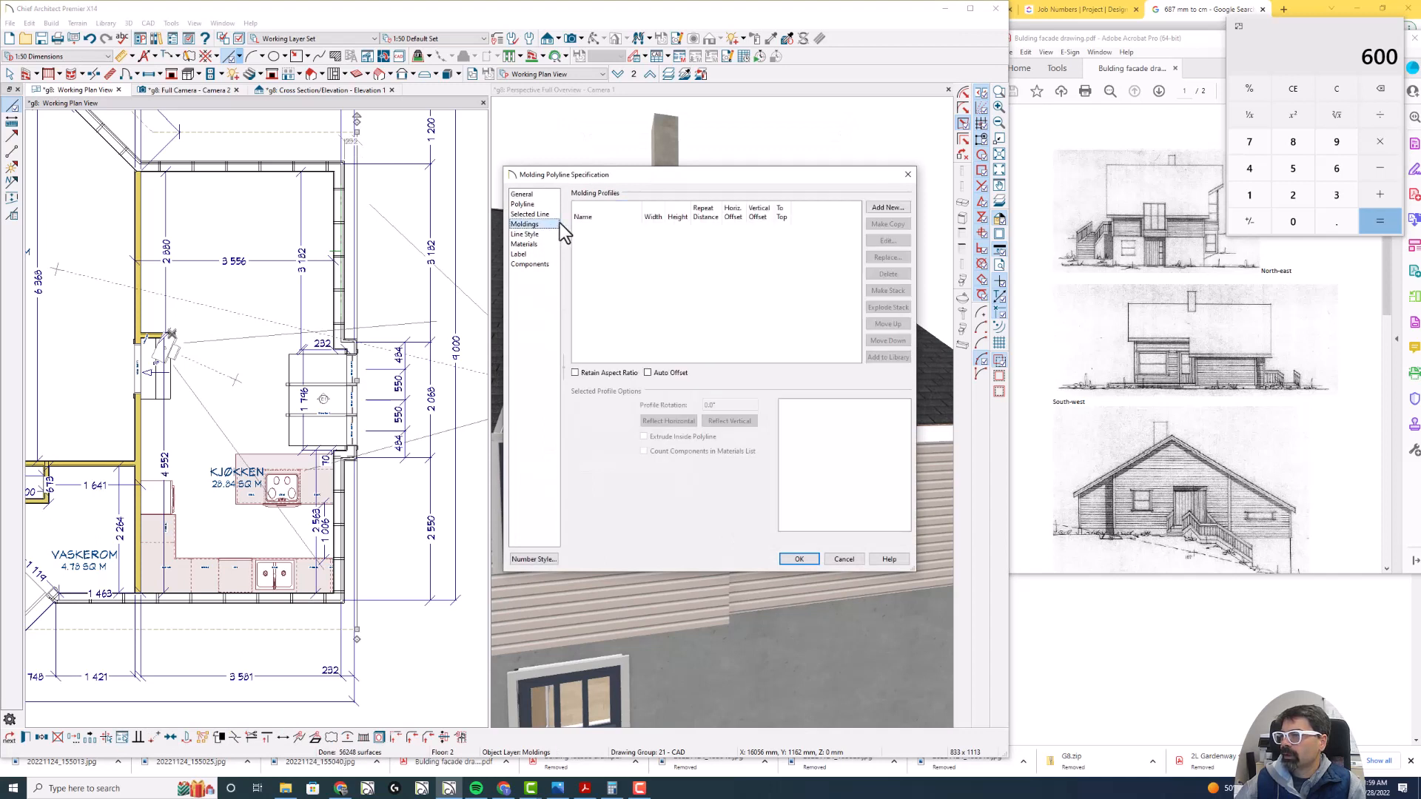
left_click(886, 209)
left_click(402, 195)
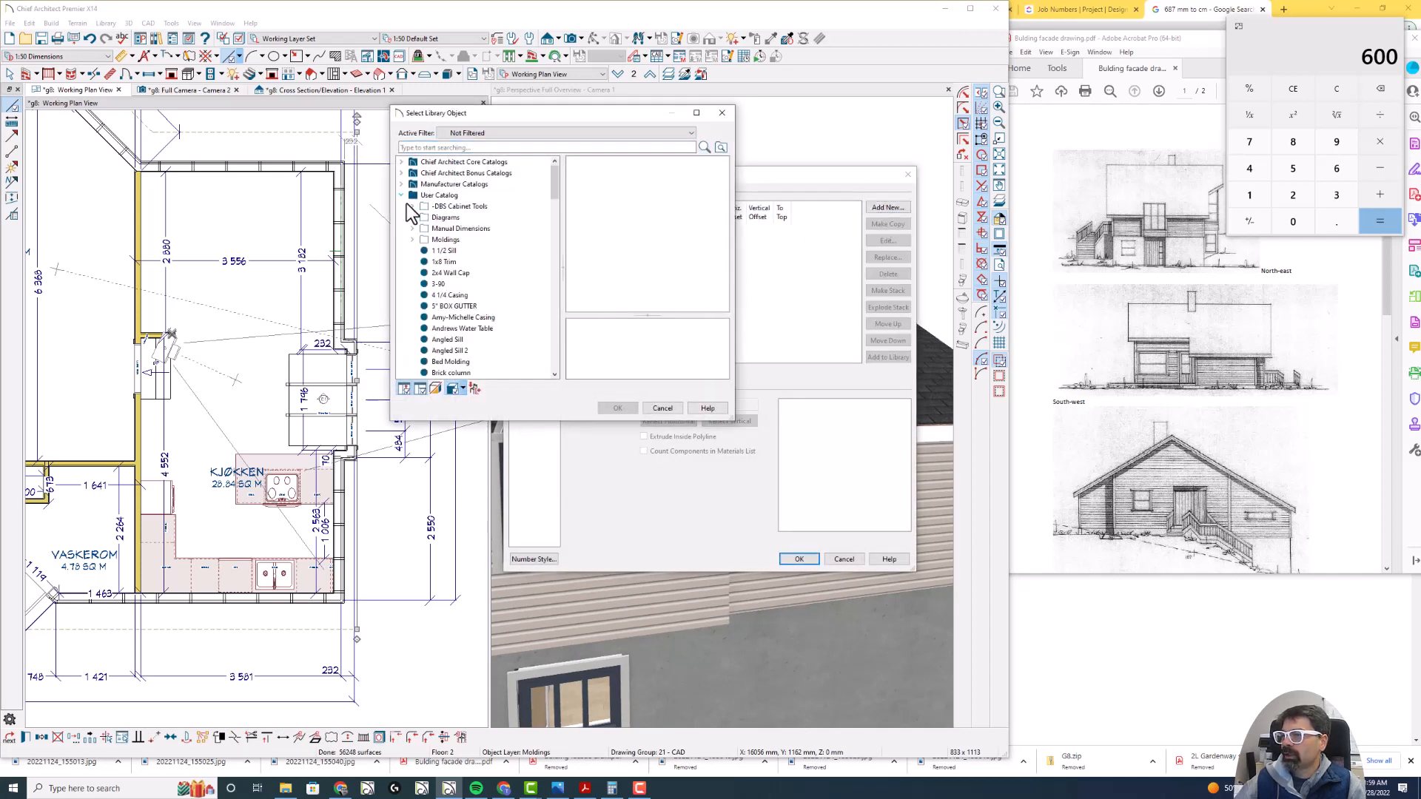
left_click(445, 261)
left_click(619, 409)
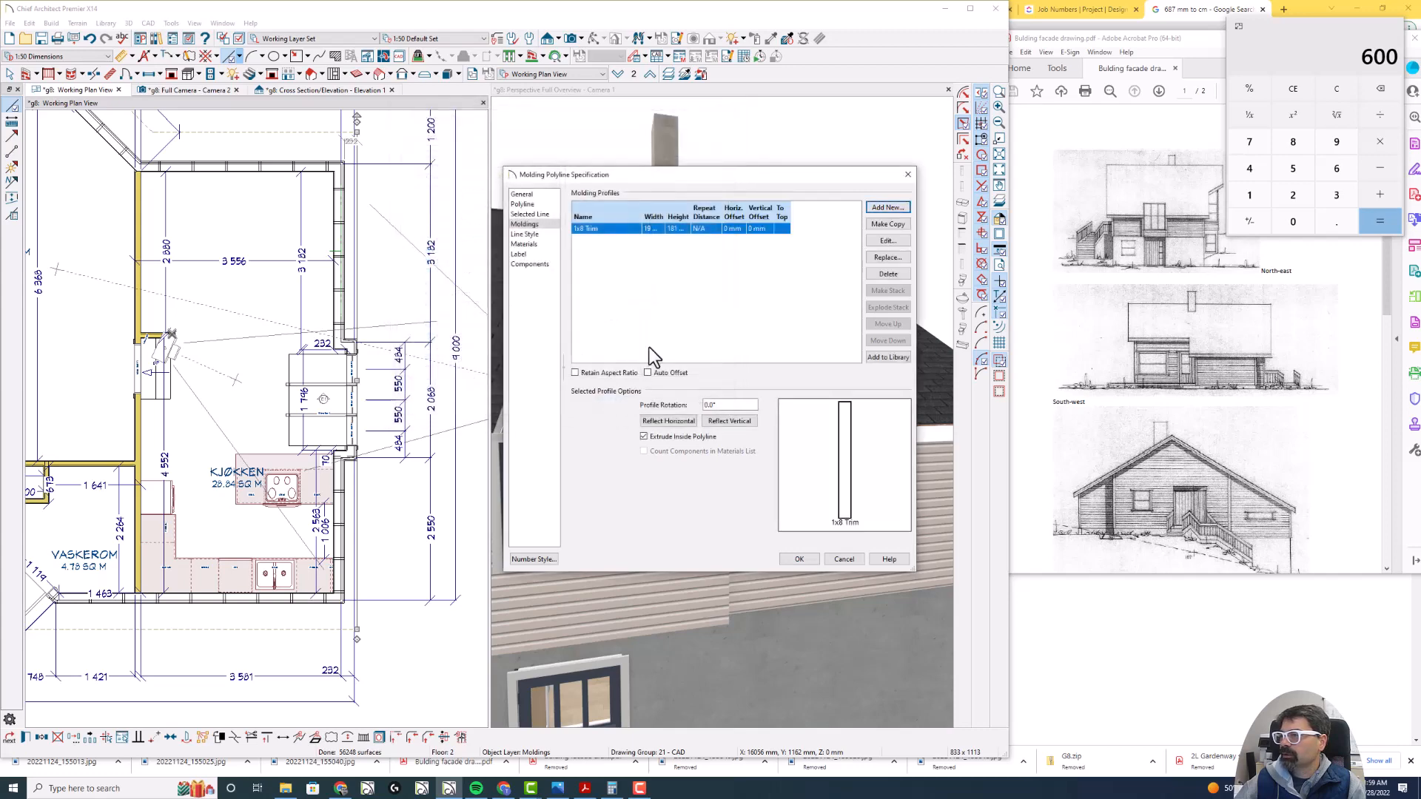
left_click(778, 228)
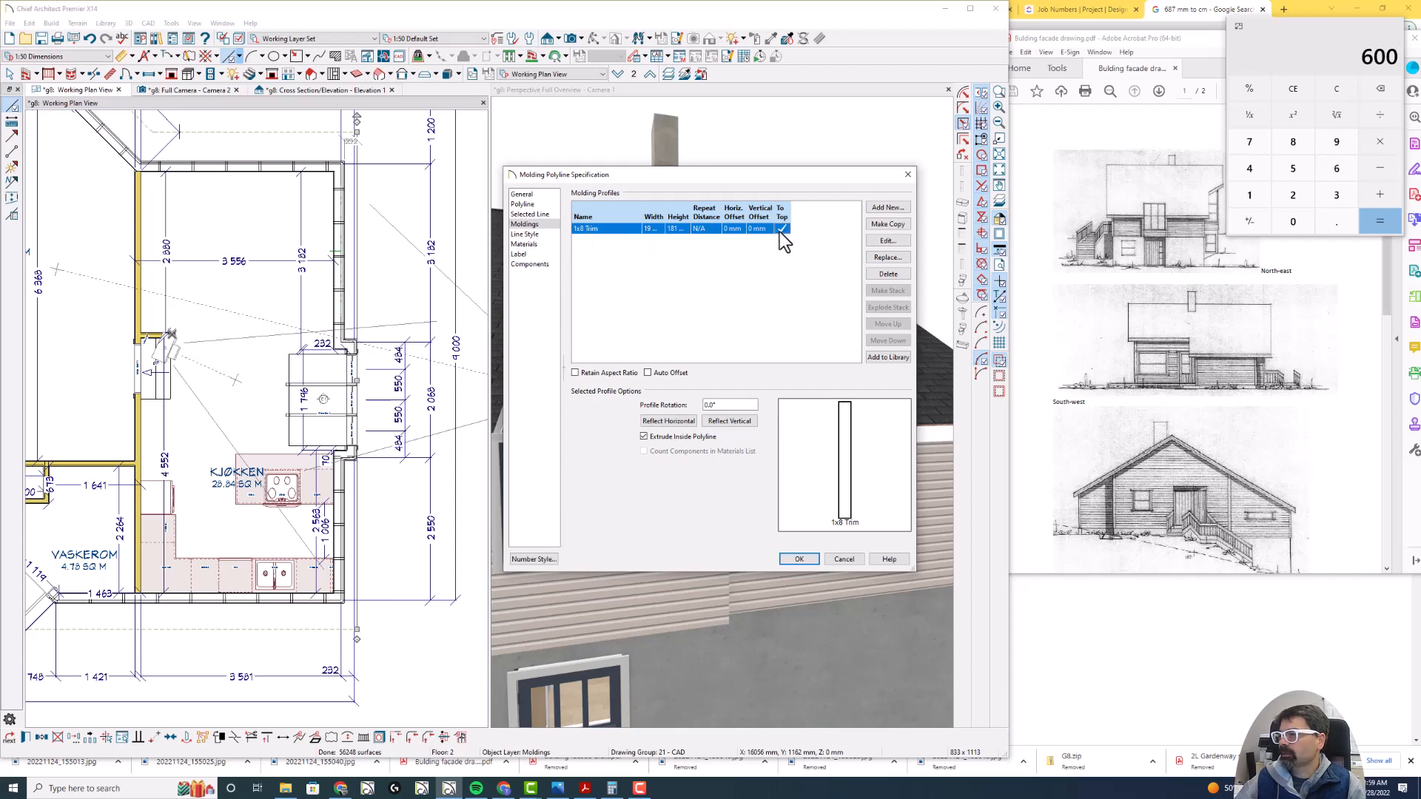
- Add the Ogee gutter profile from the library to the molding polyline and enable To Top for it
left_click(882, 209)
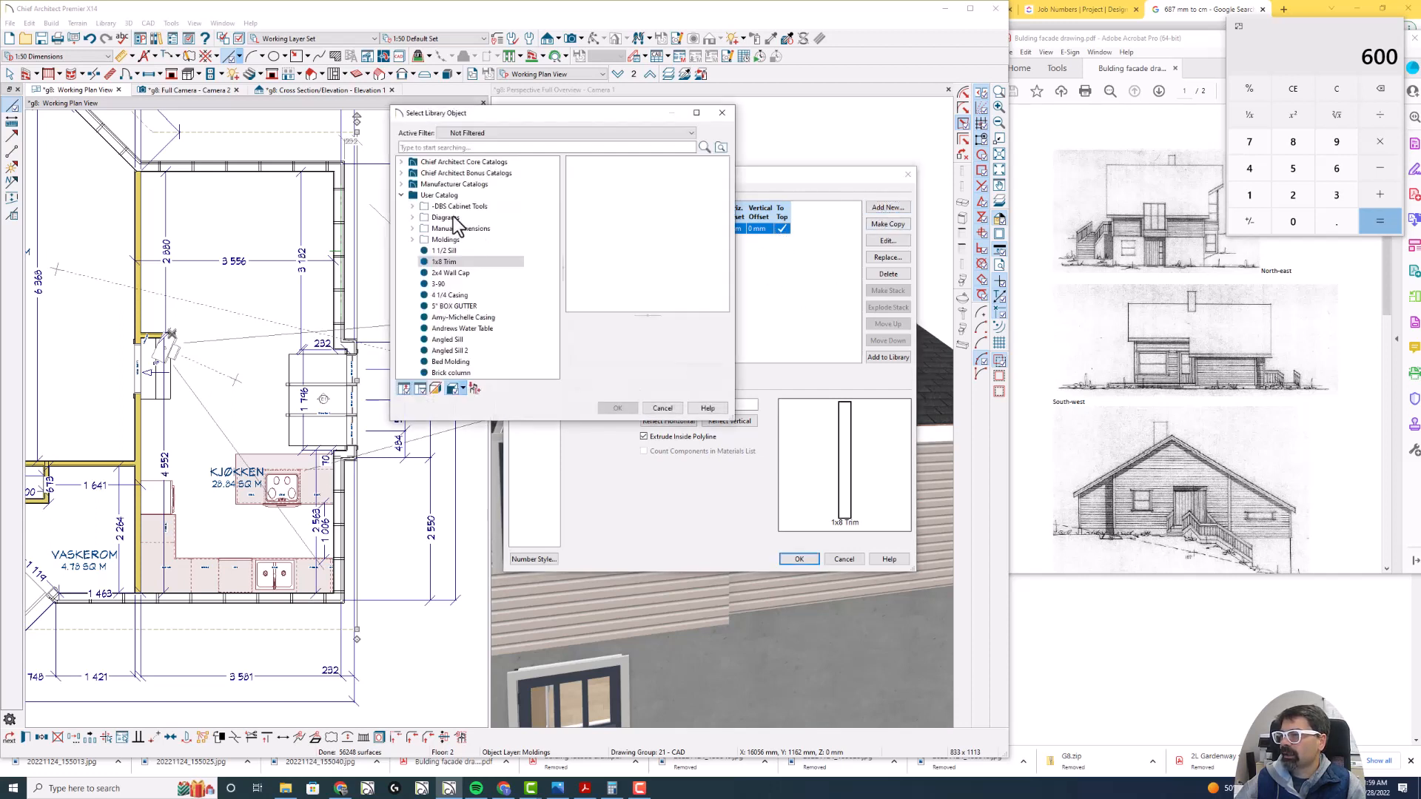
left_click(439, 148)
type("gutter")
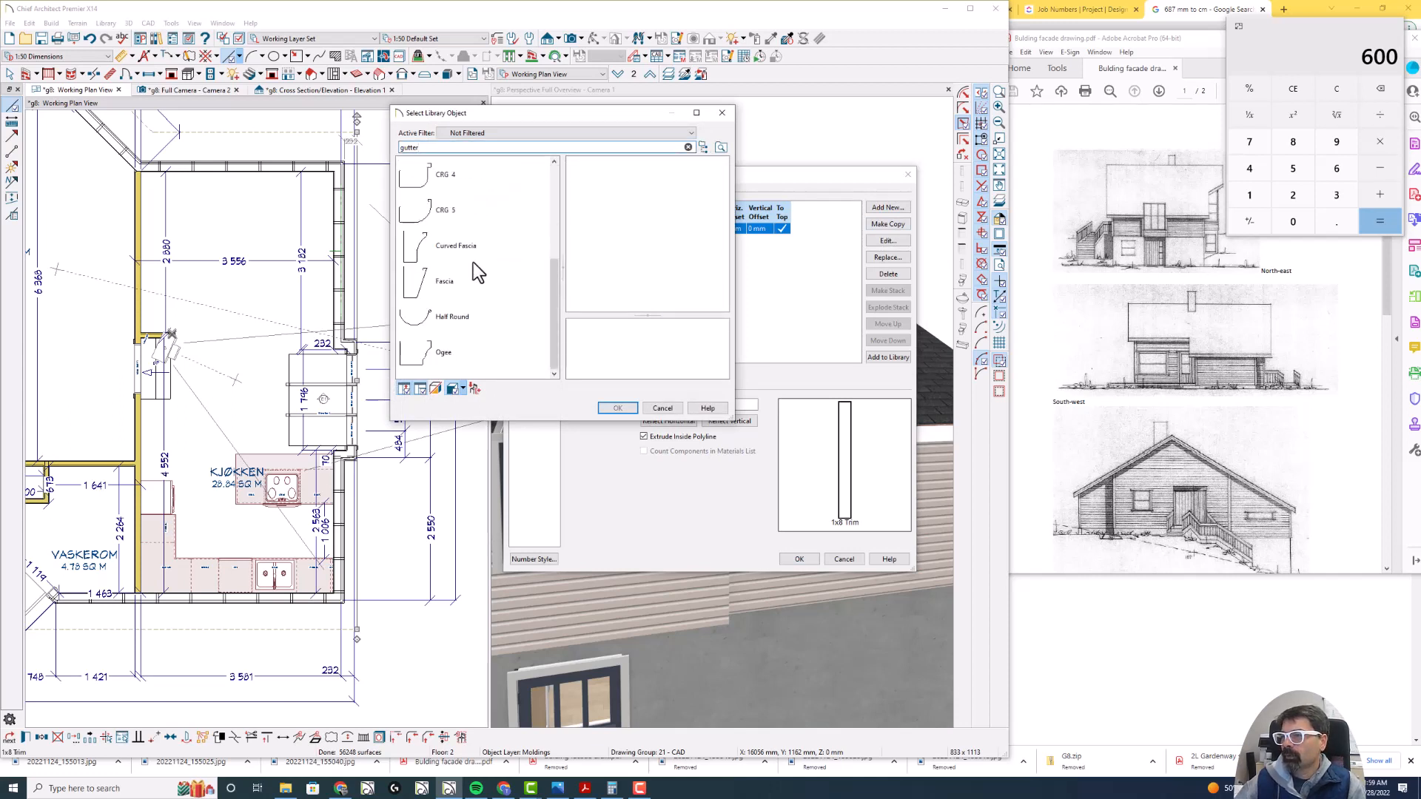
scroll(474, 263, "down", 2)
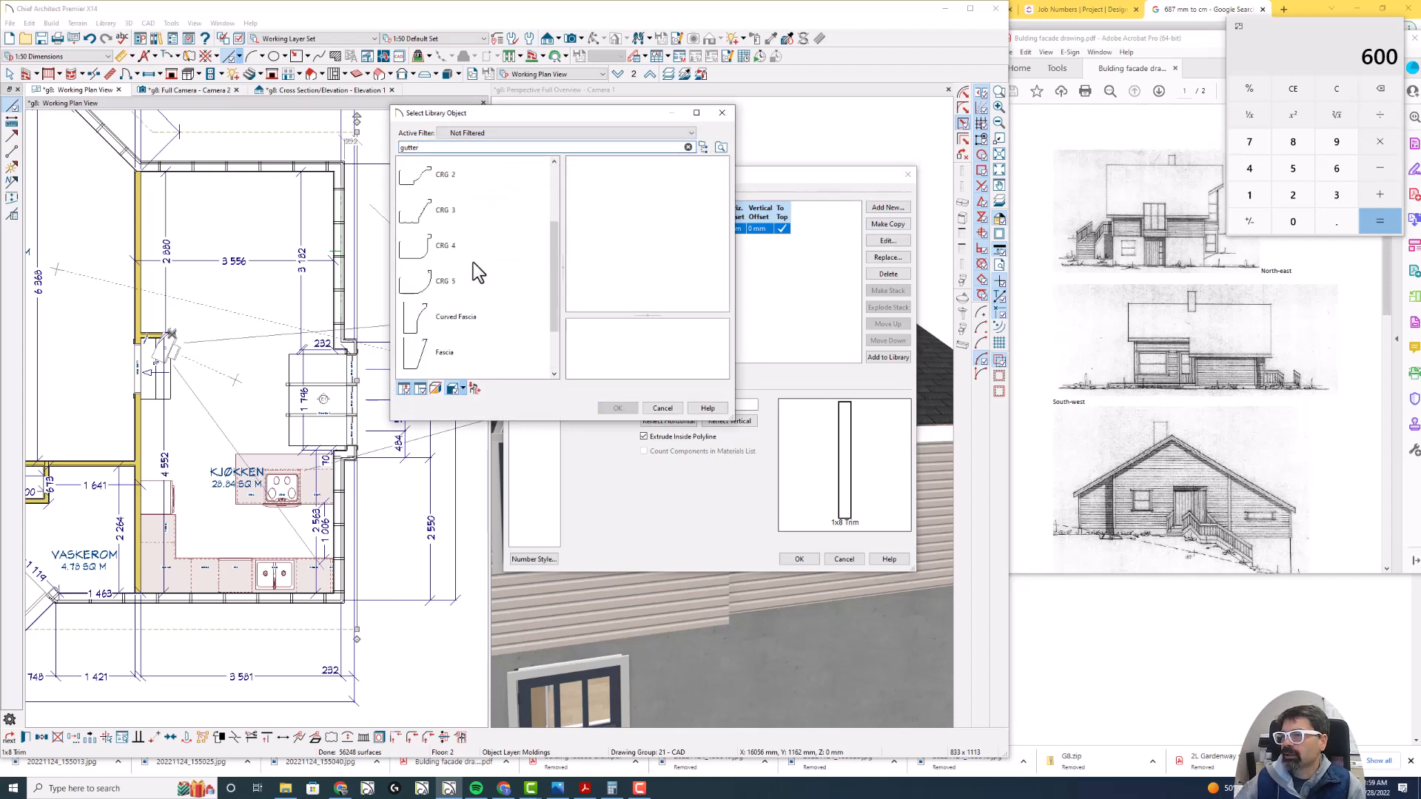
scroll(474, 264, "down", 1)
left_click(429, 353)
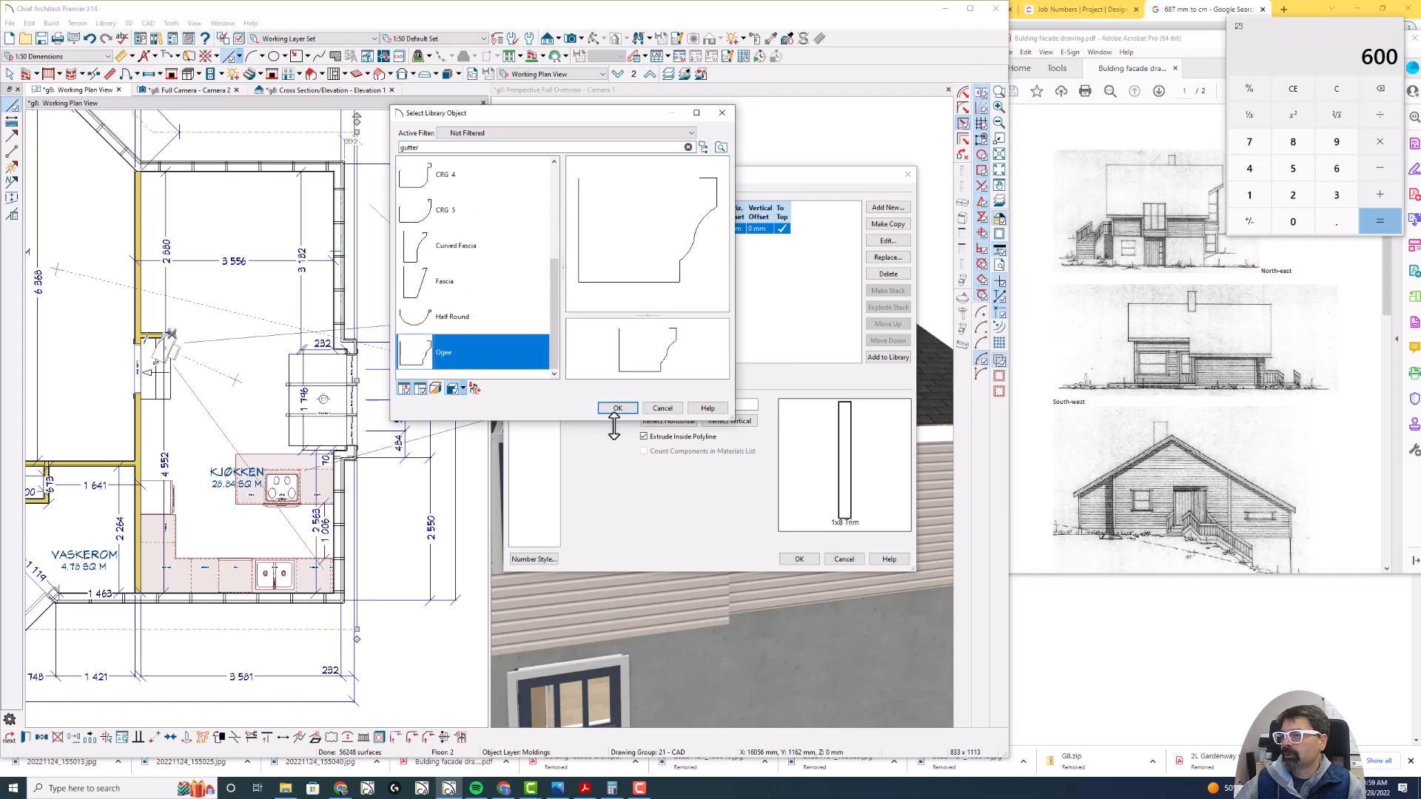
left_click(617, 407)
left_click(781, 239)
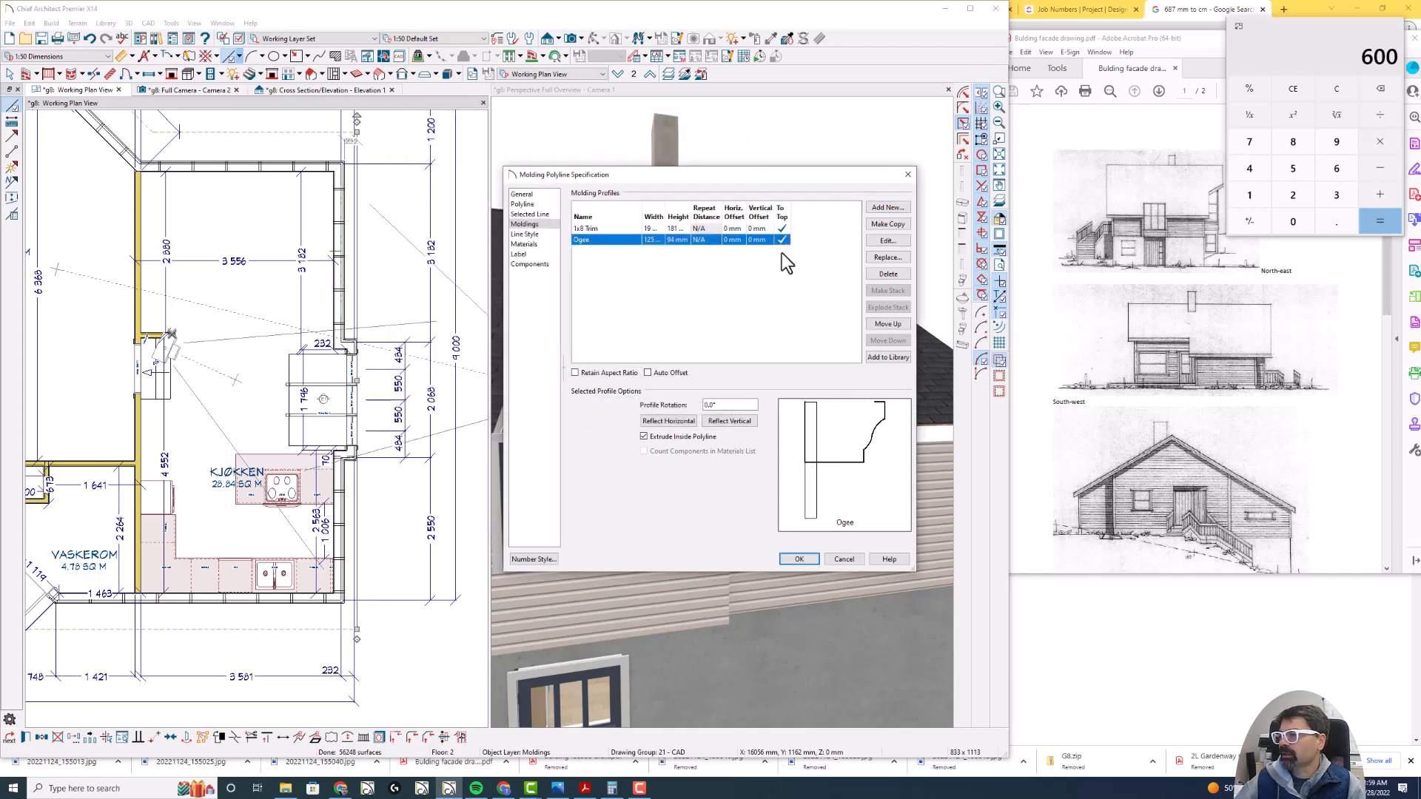
- Give the Ogee gutter profile a horizontal offset of 19 mm and a vertical offset of -25 mm, and accept the molding settings
left_click(731, 239)
type("19")
key("Tab")
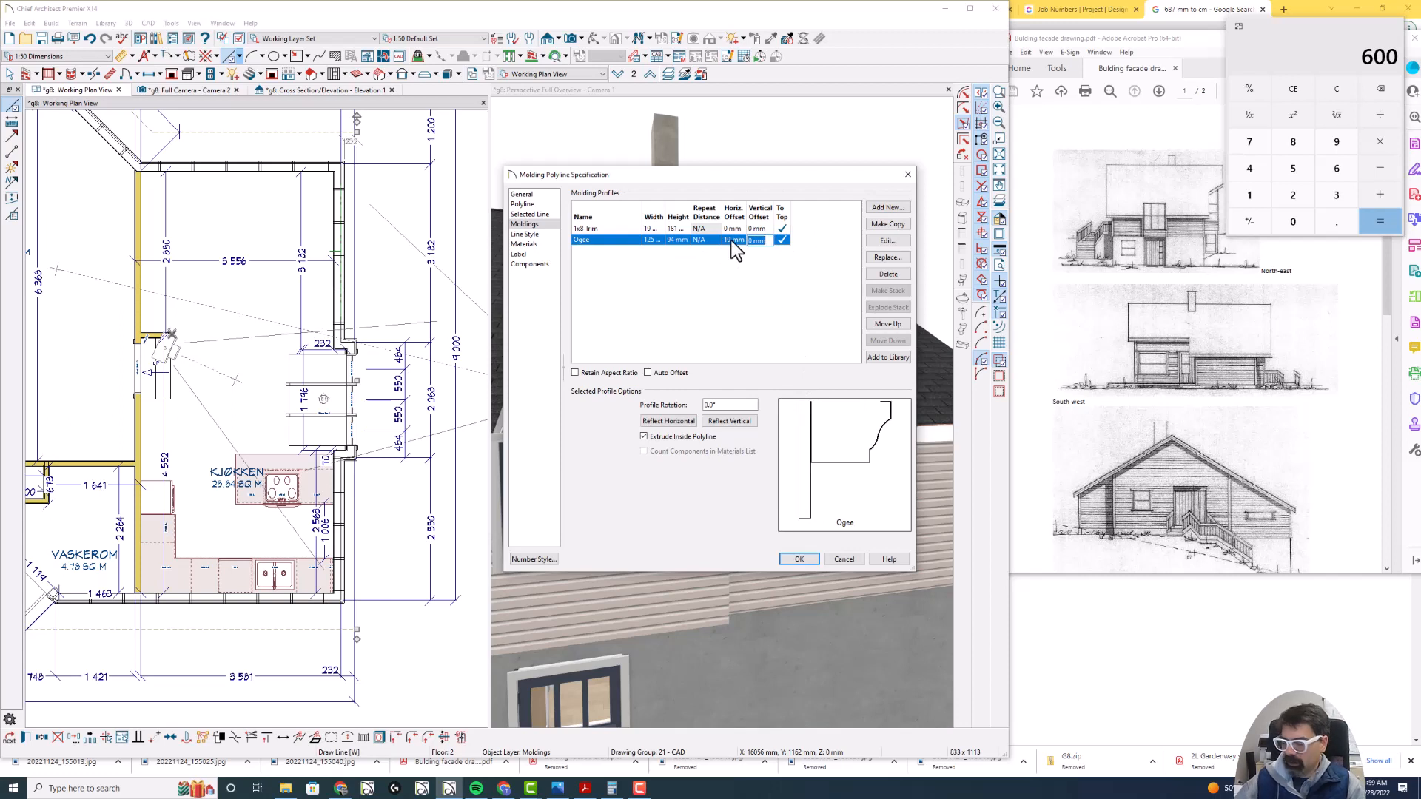
type("-25")
key("Tab")
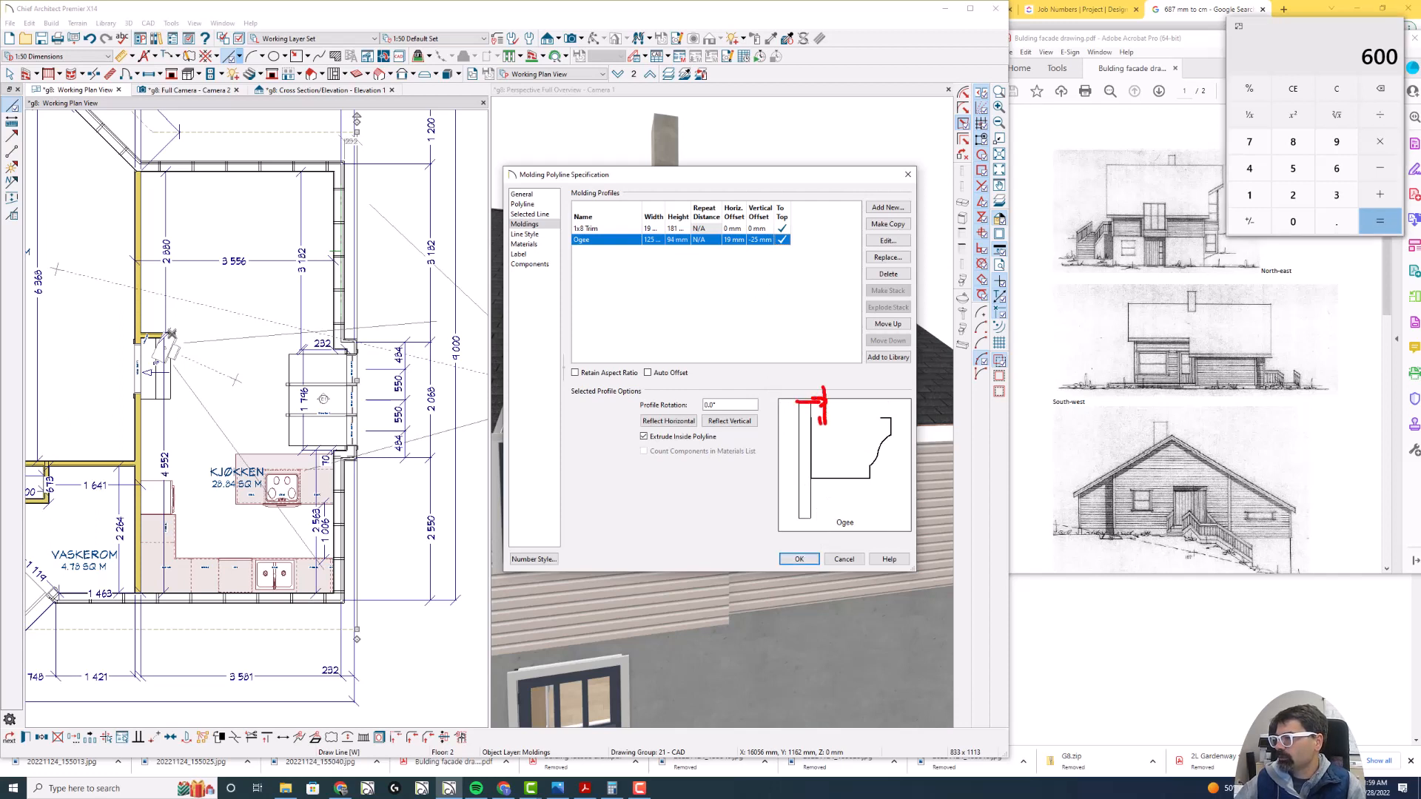
left_click(800, 560)
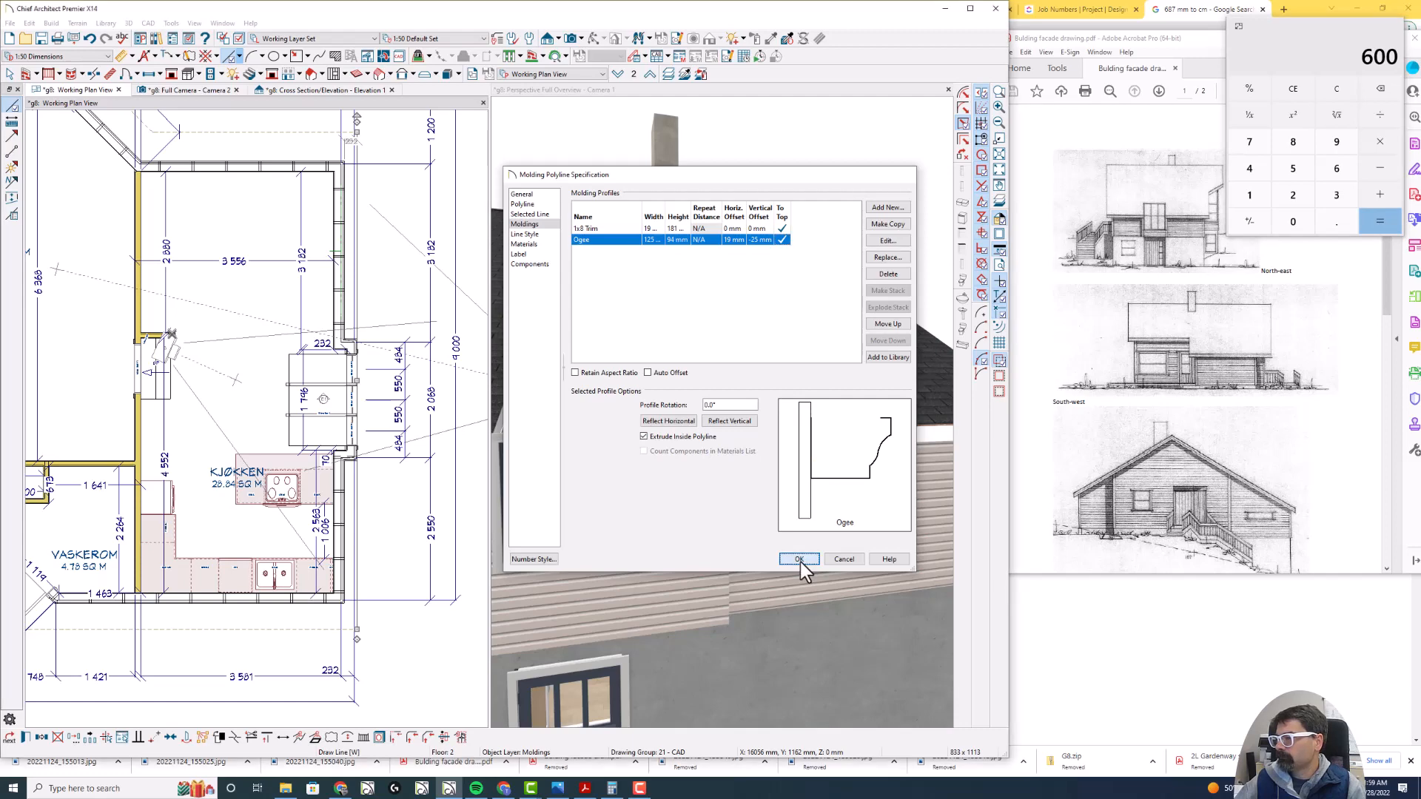
- Copy the fascia top height from the roof plane above the windows and set the molding polyline's height to that 3741 mm
scroll(770, 349, "down", 5)
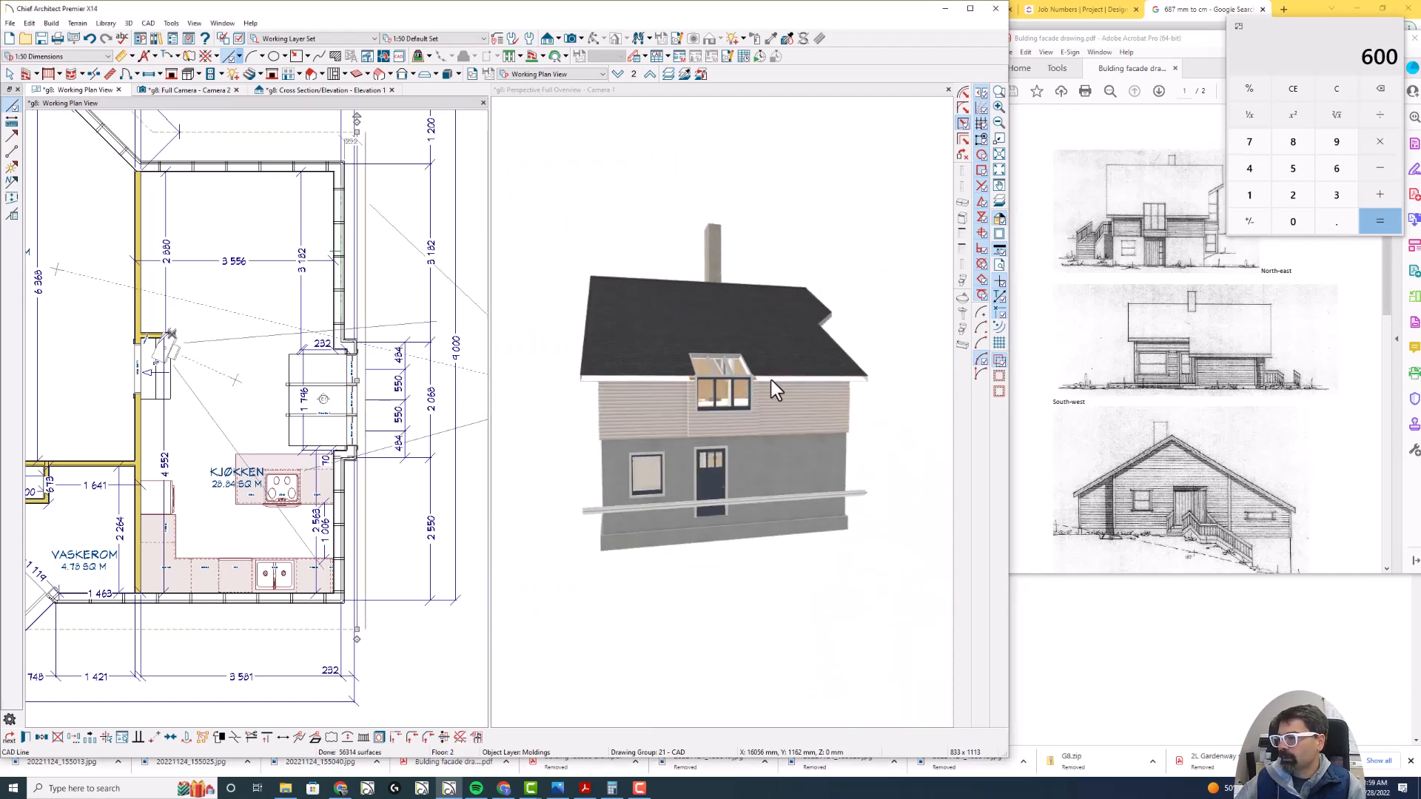
left_click(770, 355)
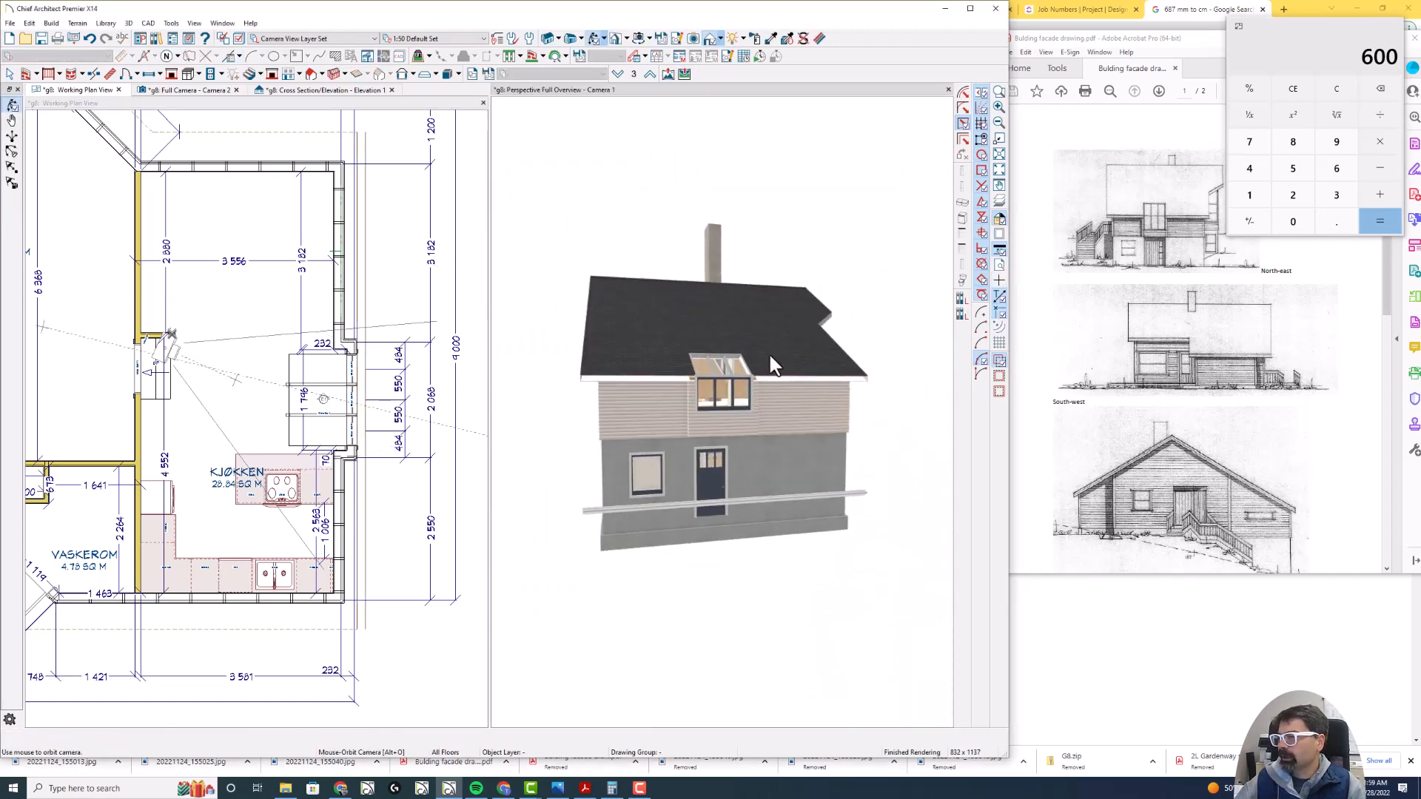
double_click(770, 355)
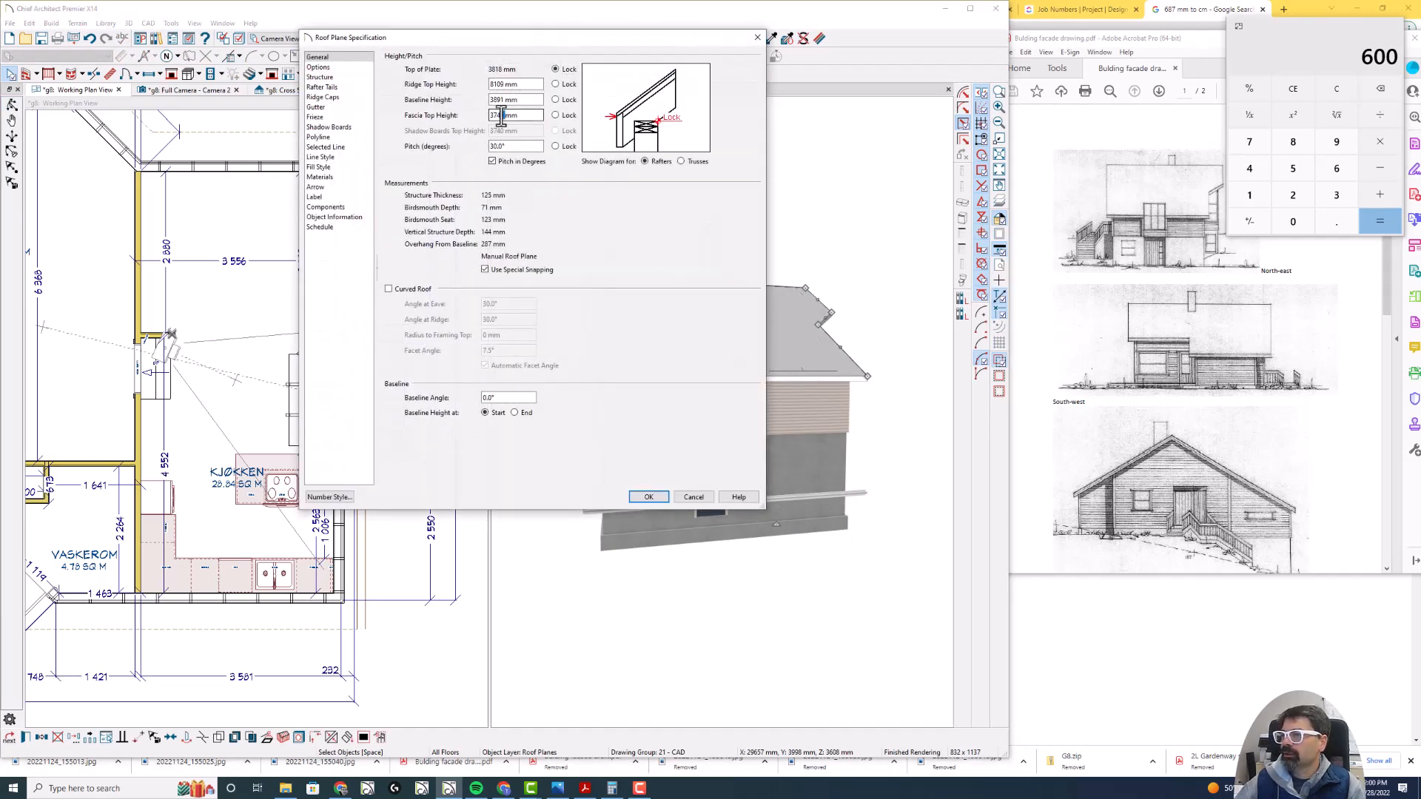
left_click_drag(504, 116, 476, 115)
key("ctrl+c")
key("Return")
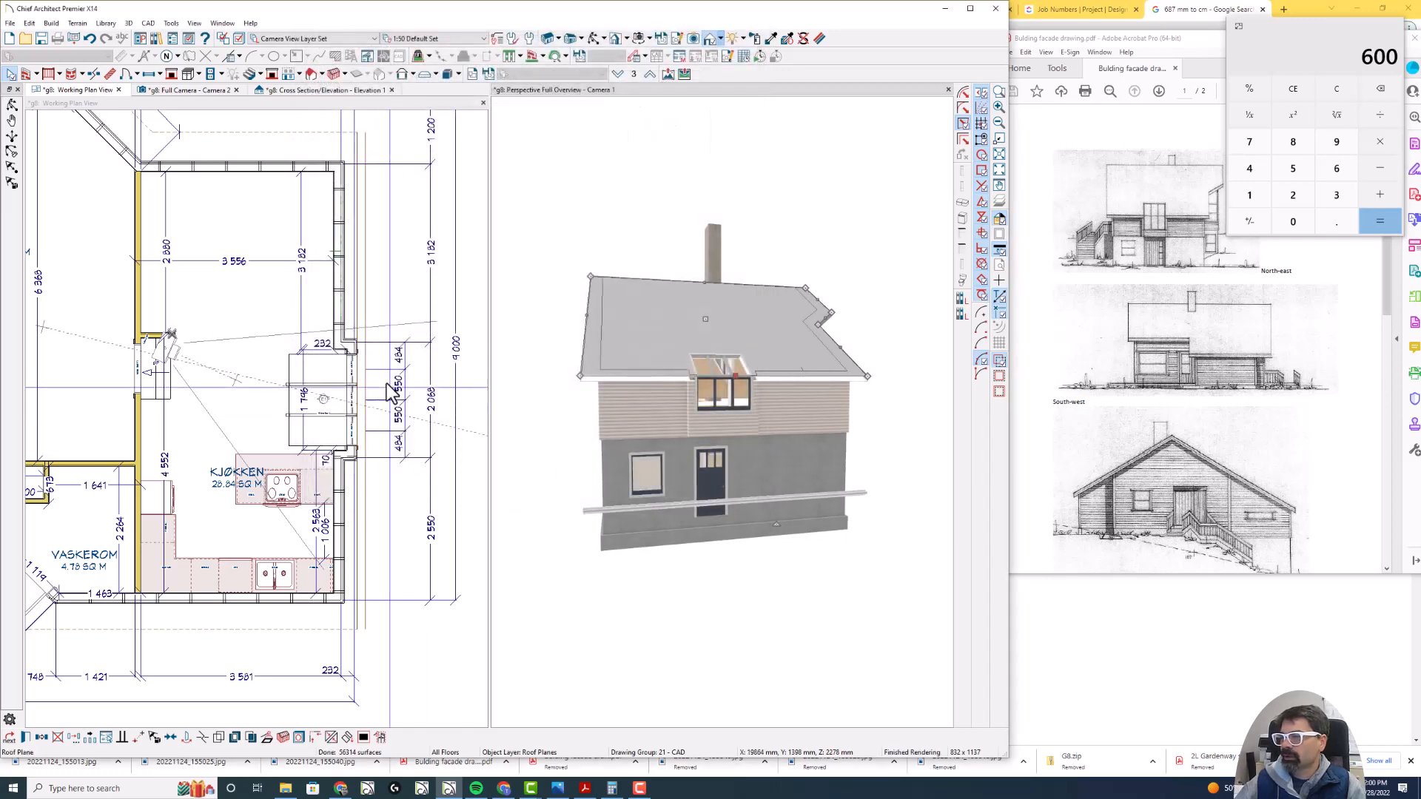
double_click(636, 508)
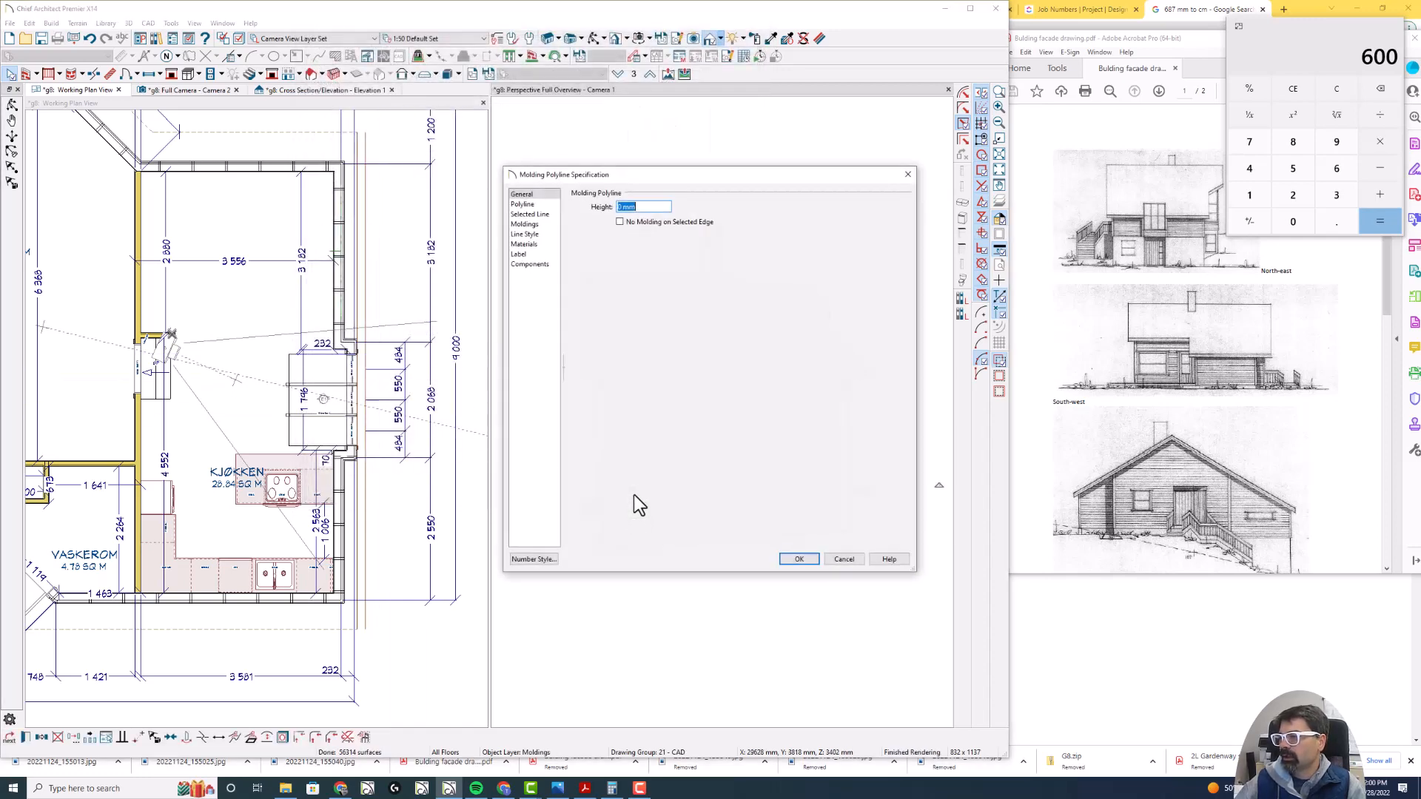
key("ctrl+v")
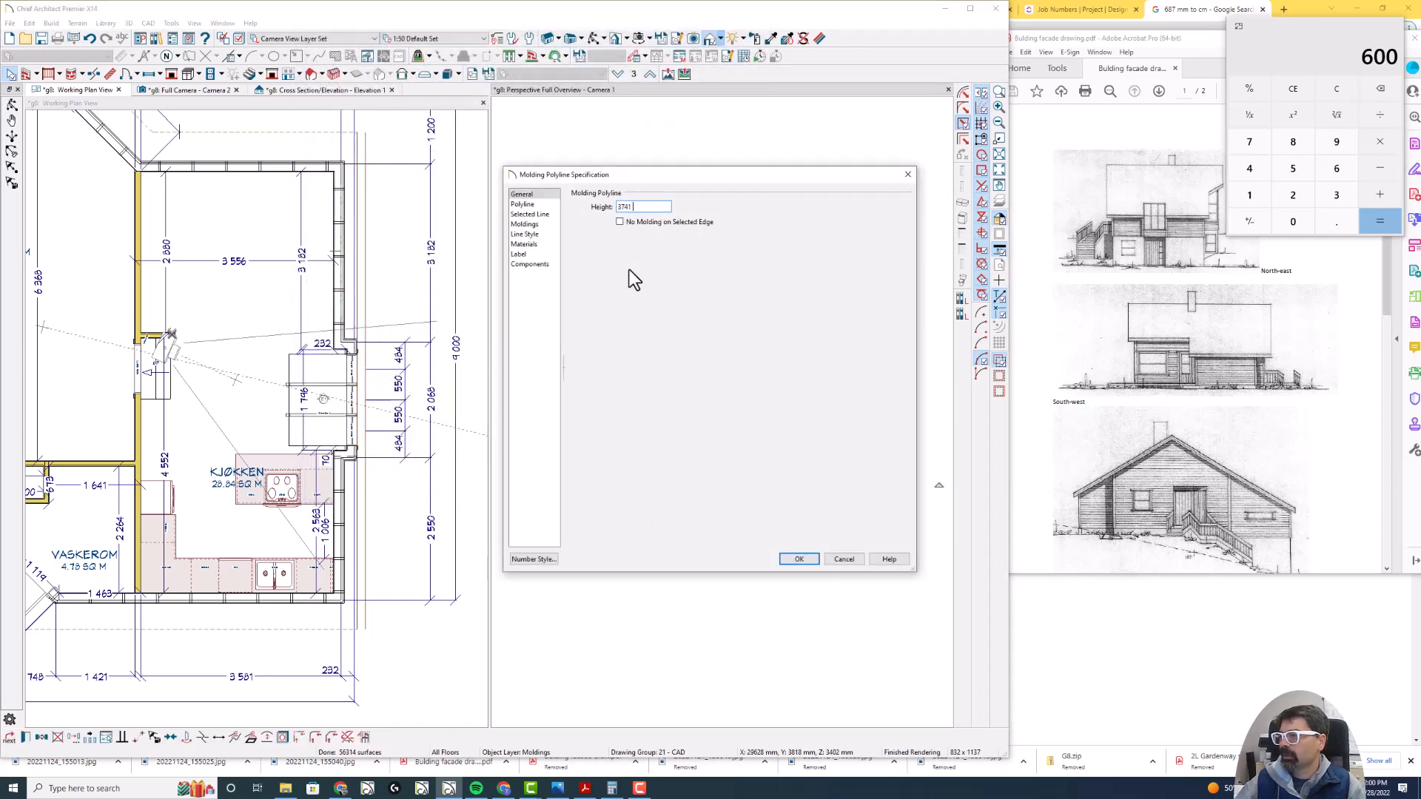
left_click(797, 558)
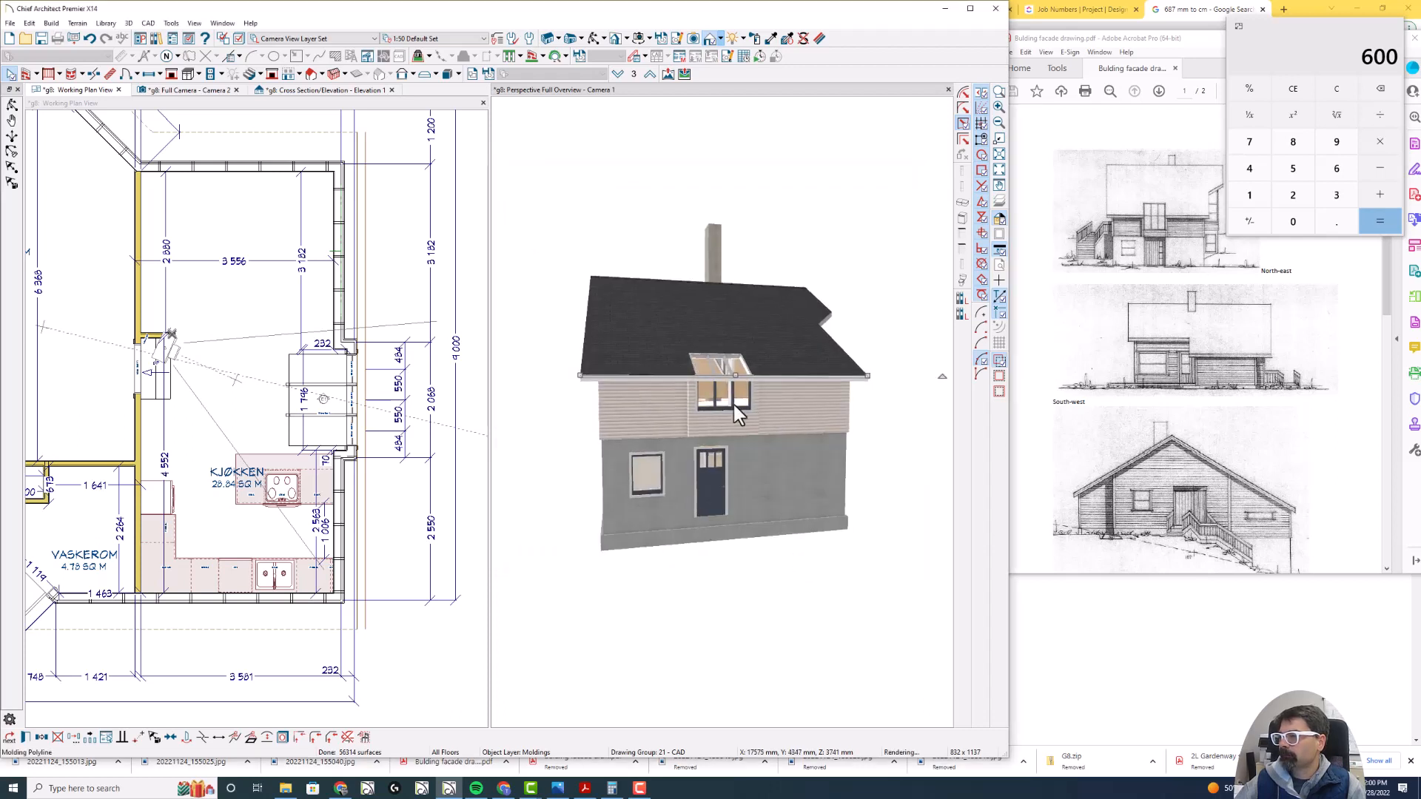
- Break the eave molding polyline in the plan at the upper corner of the Kjøkken's windowed projection, beside the 232 dimension
scroll(729, 396, "up", 3)
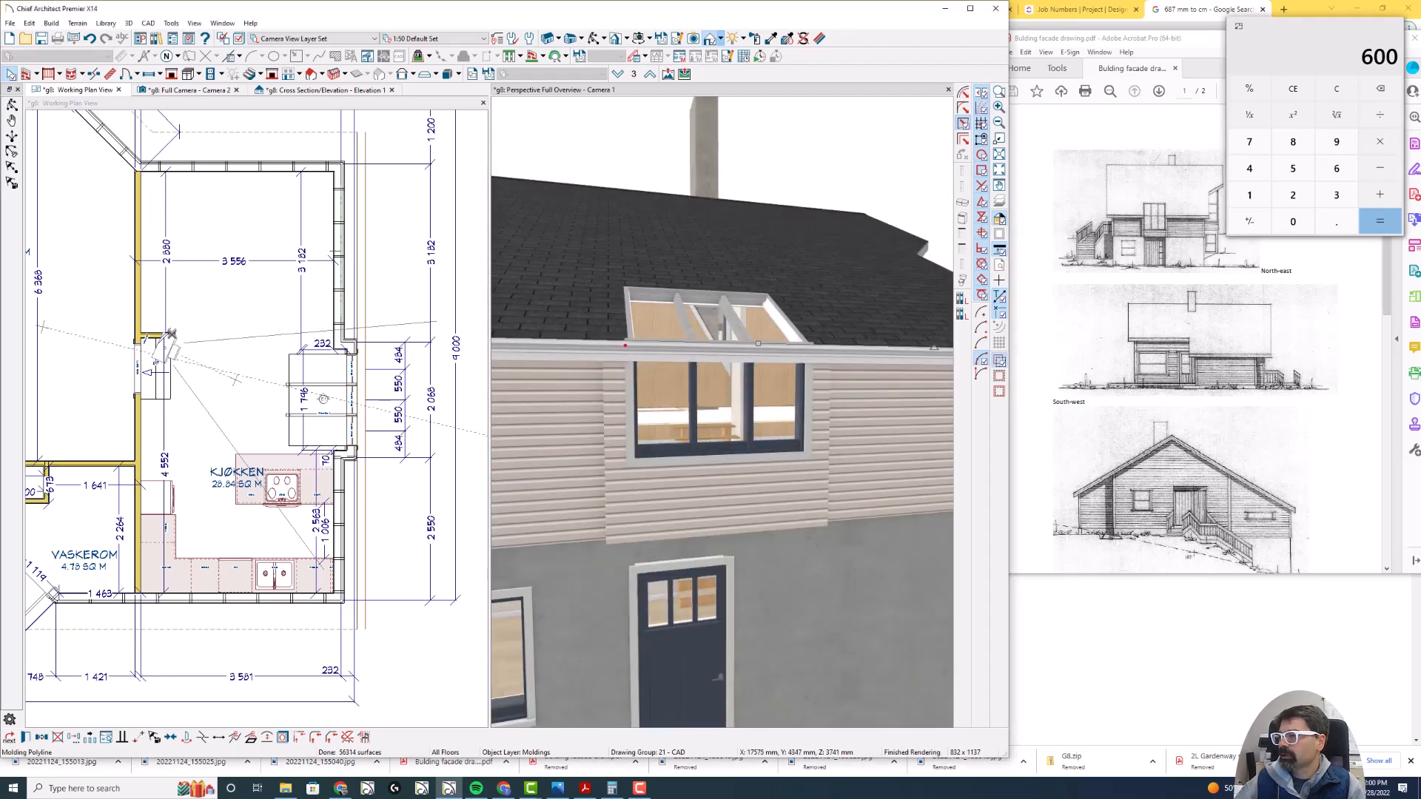
left_click_drag(625, 346, 820, 348)
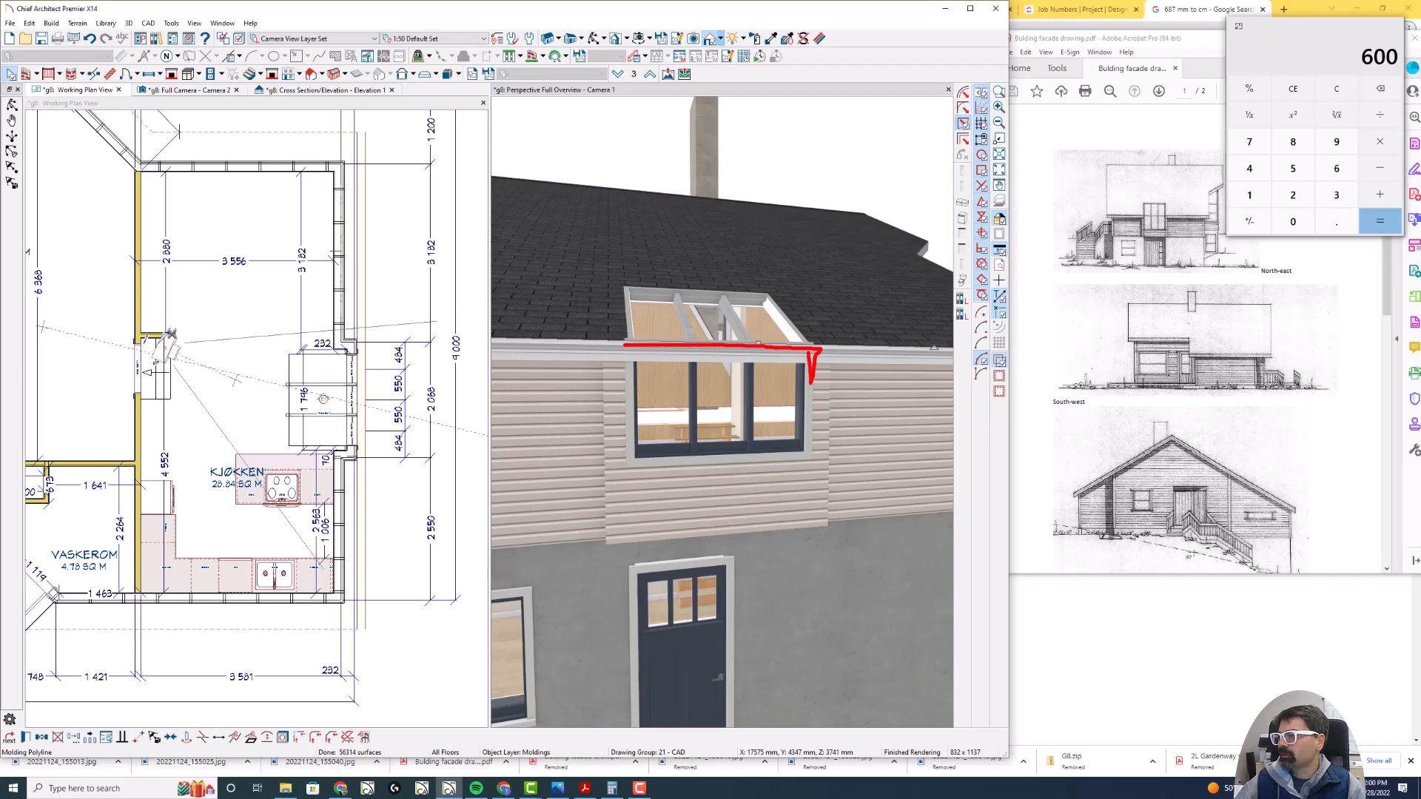
key("Escape")
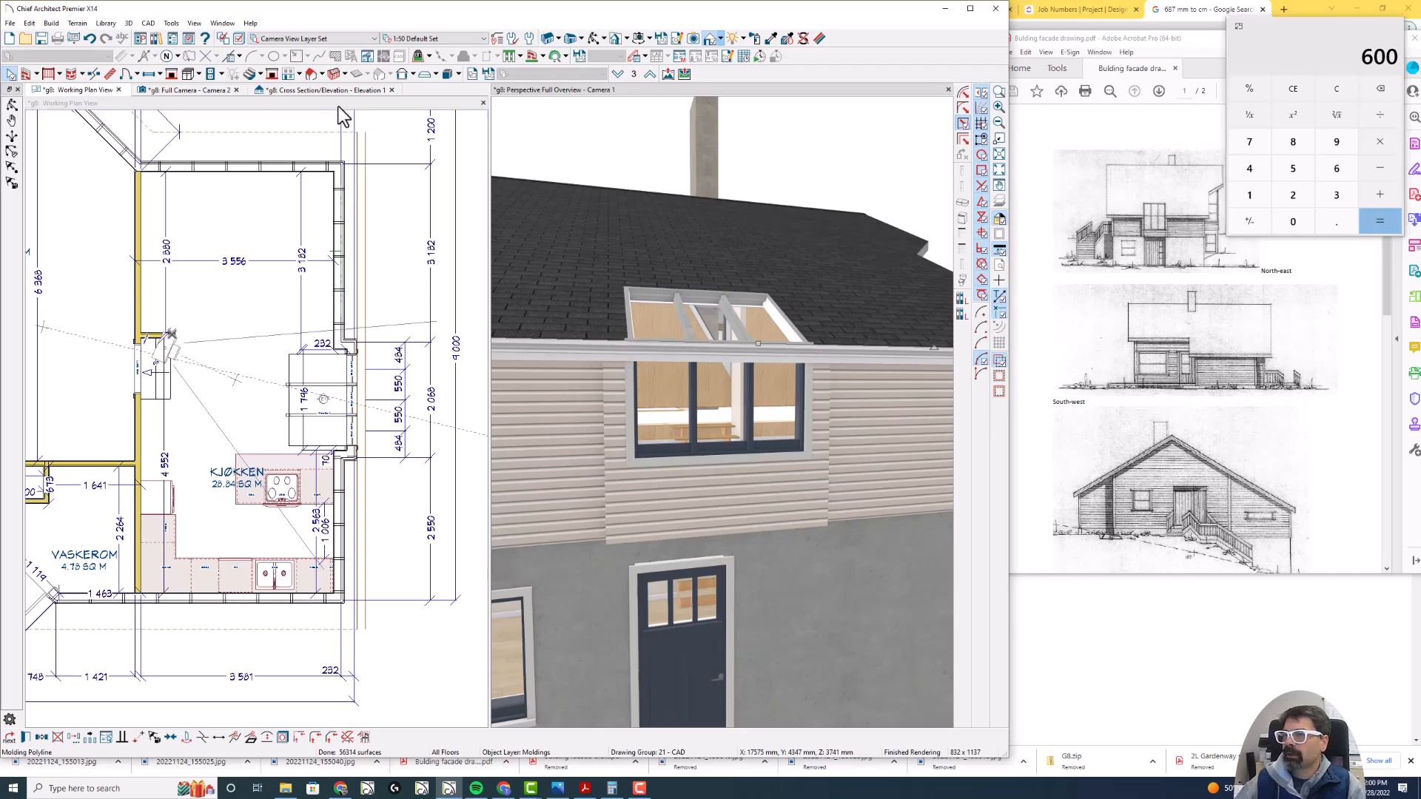
left_click(323, 105)
scroll(370, 328, "up", 2)
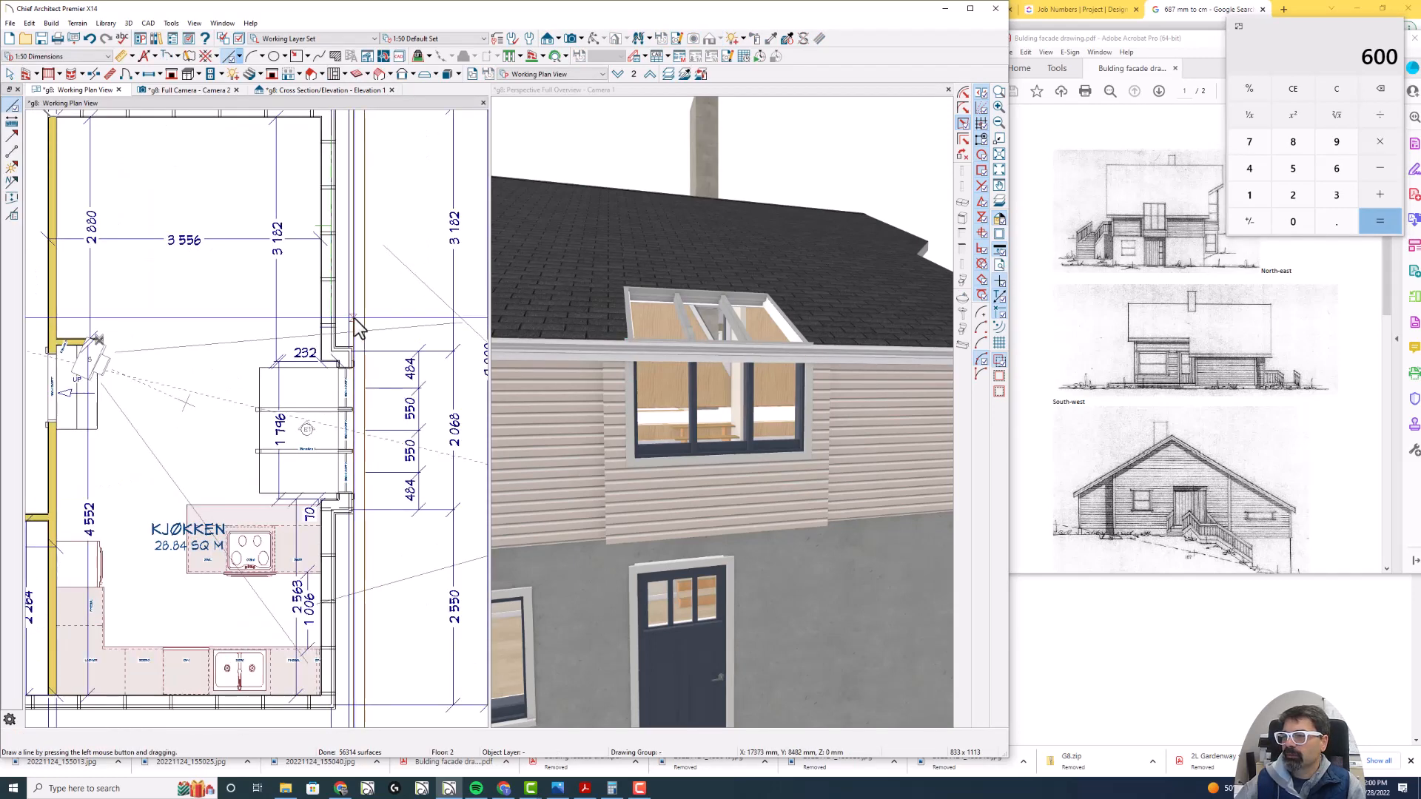
key("space")
scroll(356, 325, "up", 3)
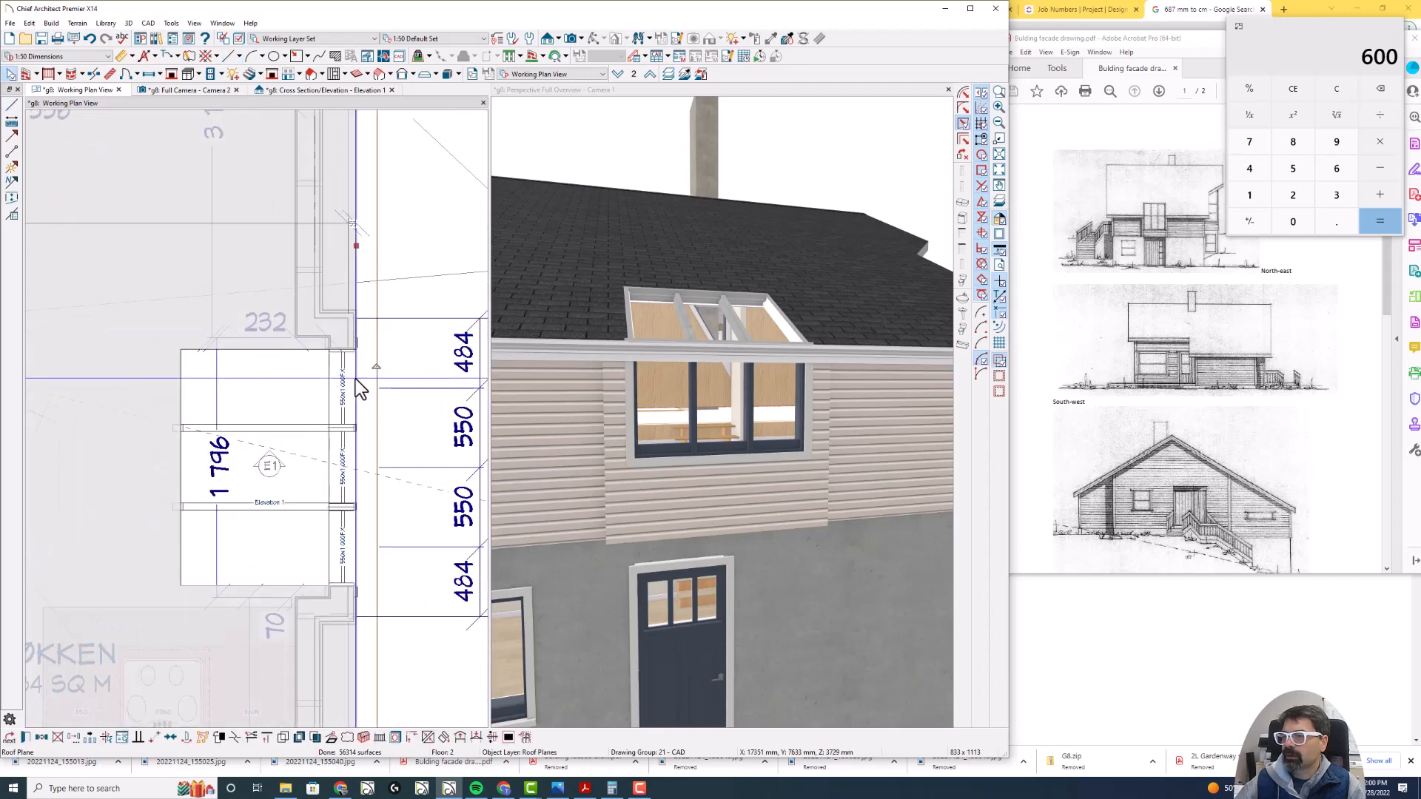
left_click(370, 346)
left_click_drag(370, 346, 380, 304)
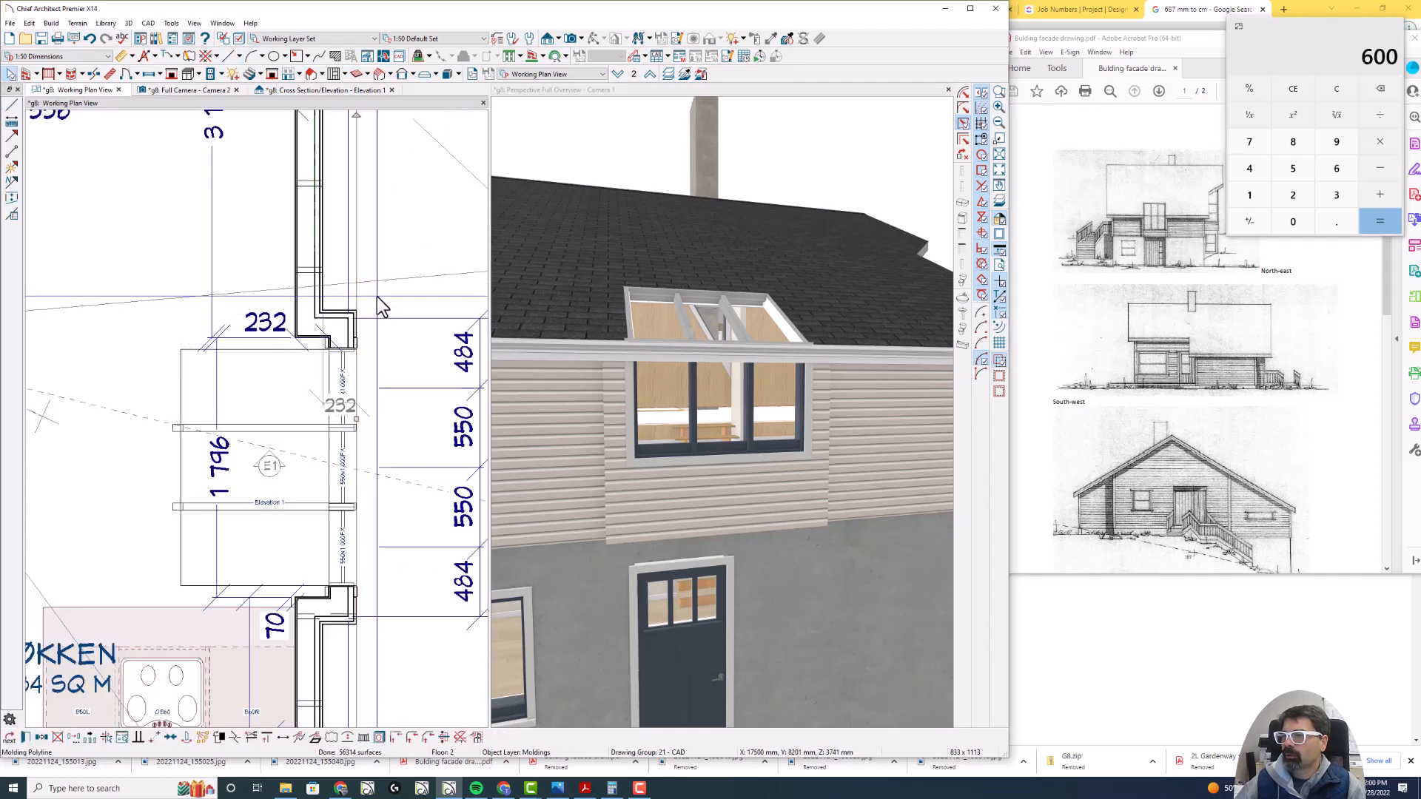
scroll(359, 326, "up", 4)
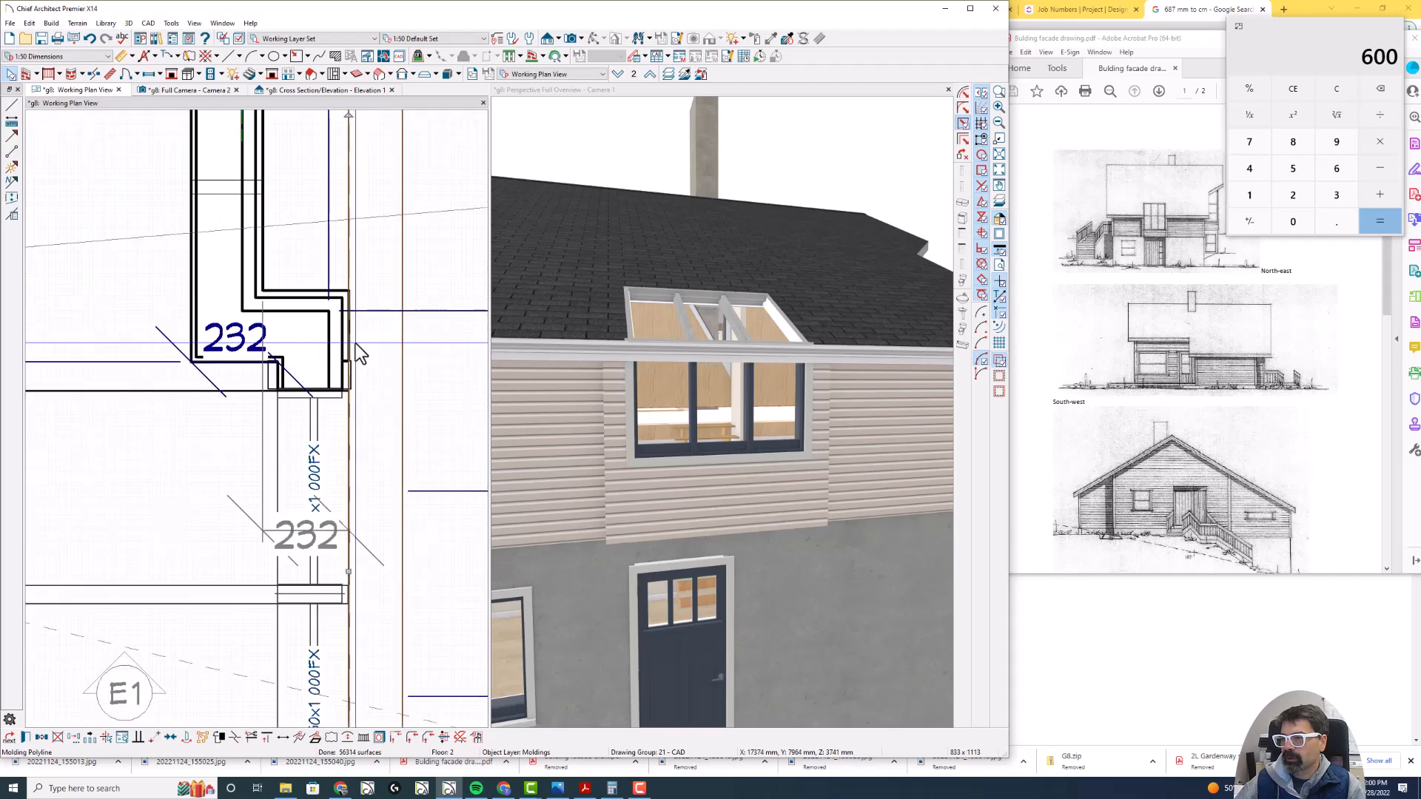
left_click(354, 357)
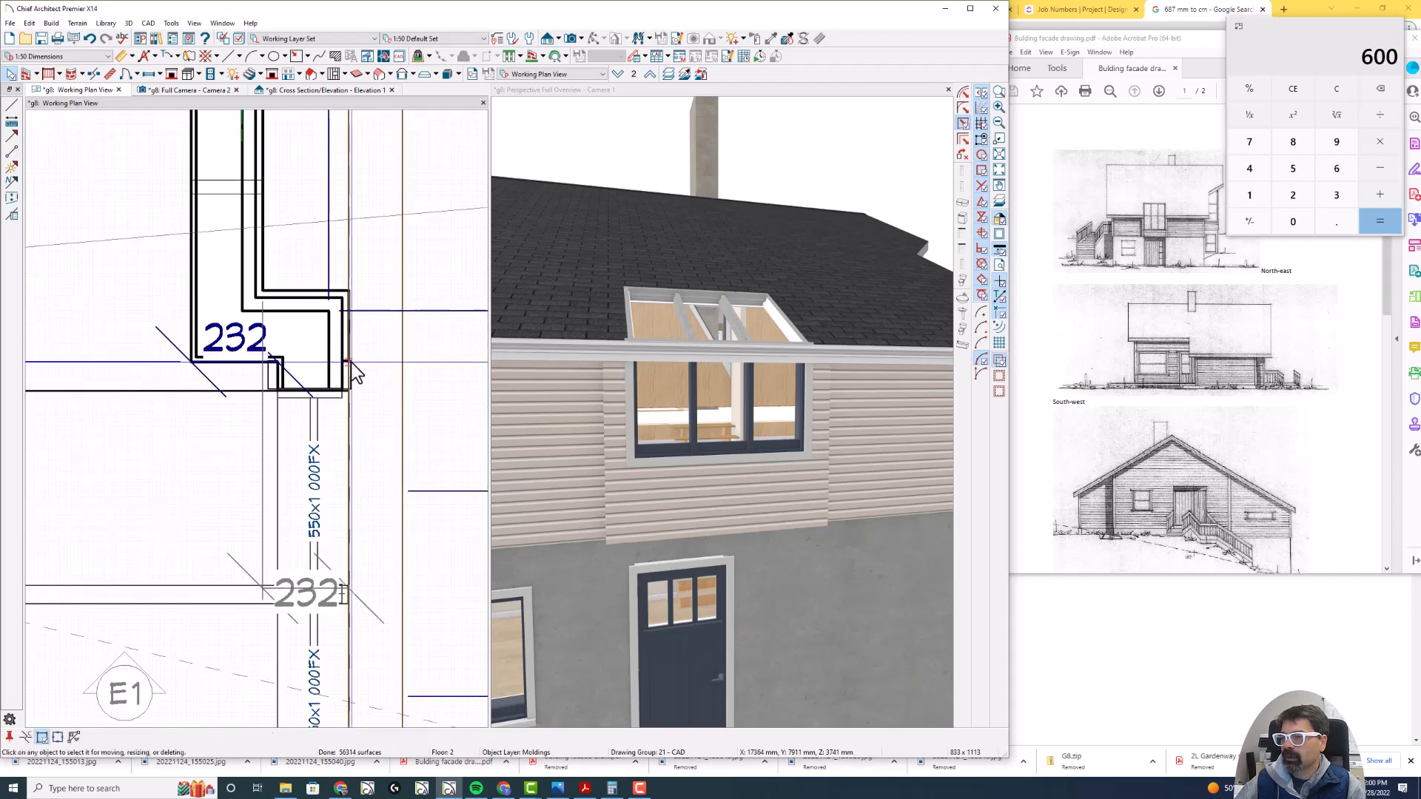
left_click(352, 363)
- Break the eave molding polyline at the lower corner of the windowed projection, near the 70 dimension
scroll(376, 308, "down", 5)
scroll(367, 548, "up", 3)
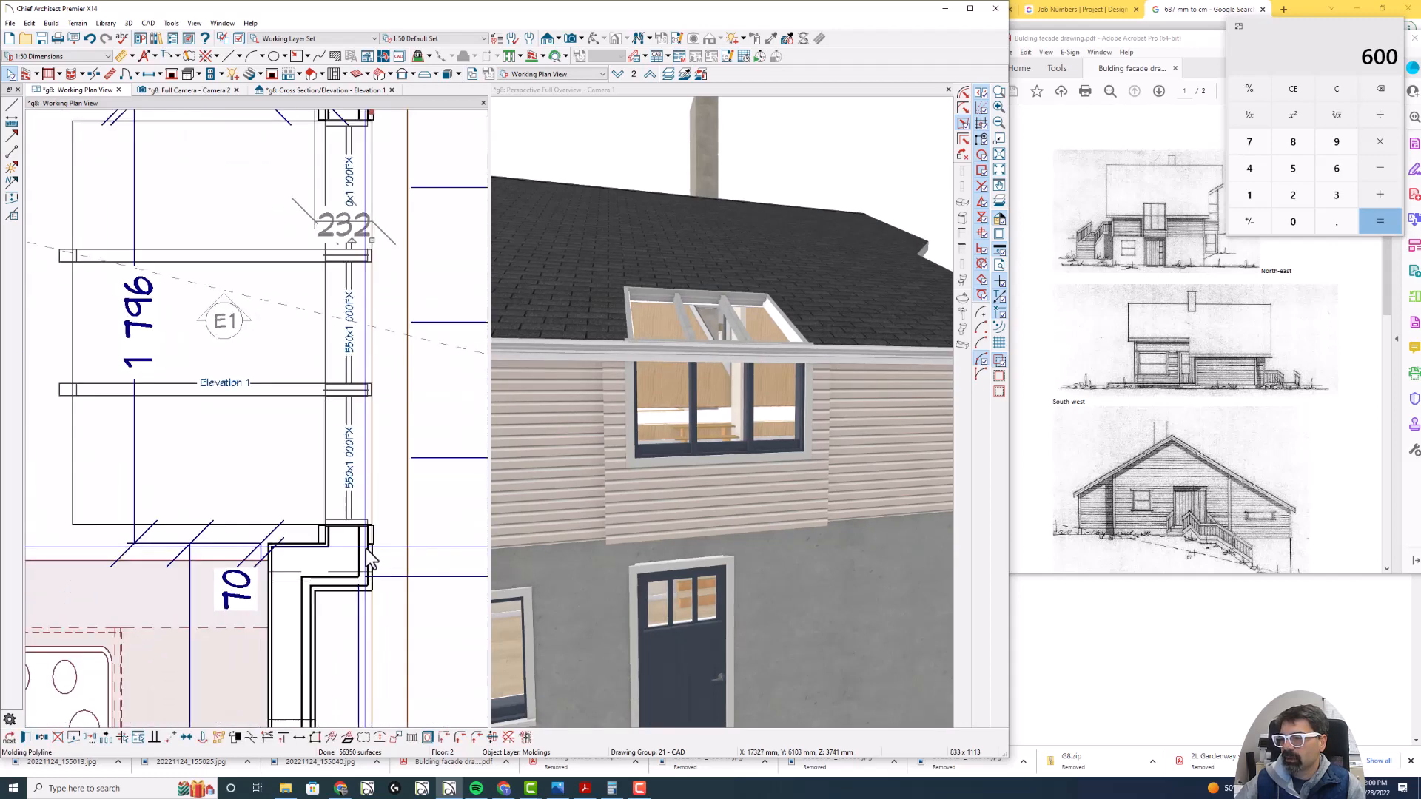
scroll(367, 548, "up", 4)
left_click(375, 544)
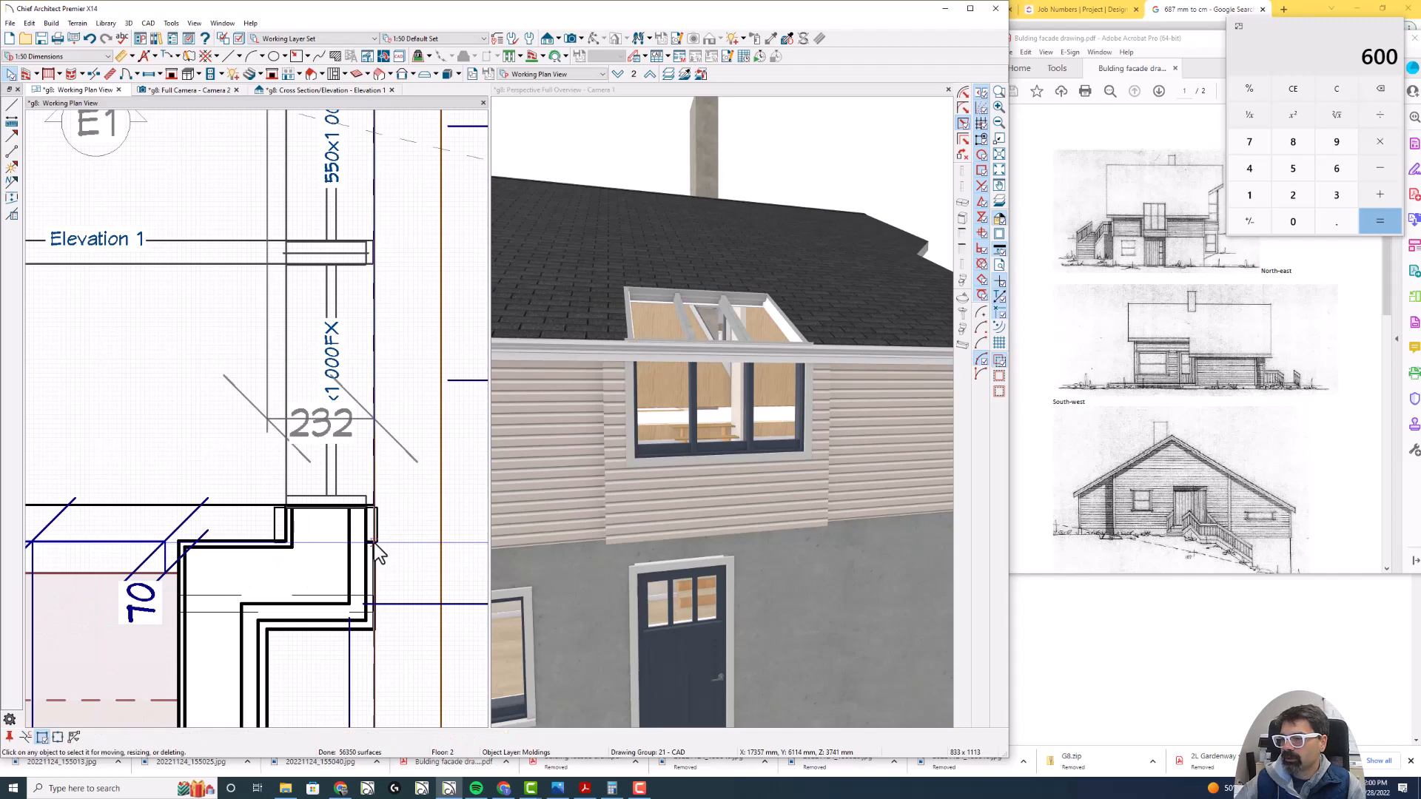
left_click(374, 548)
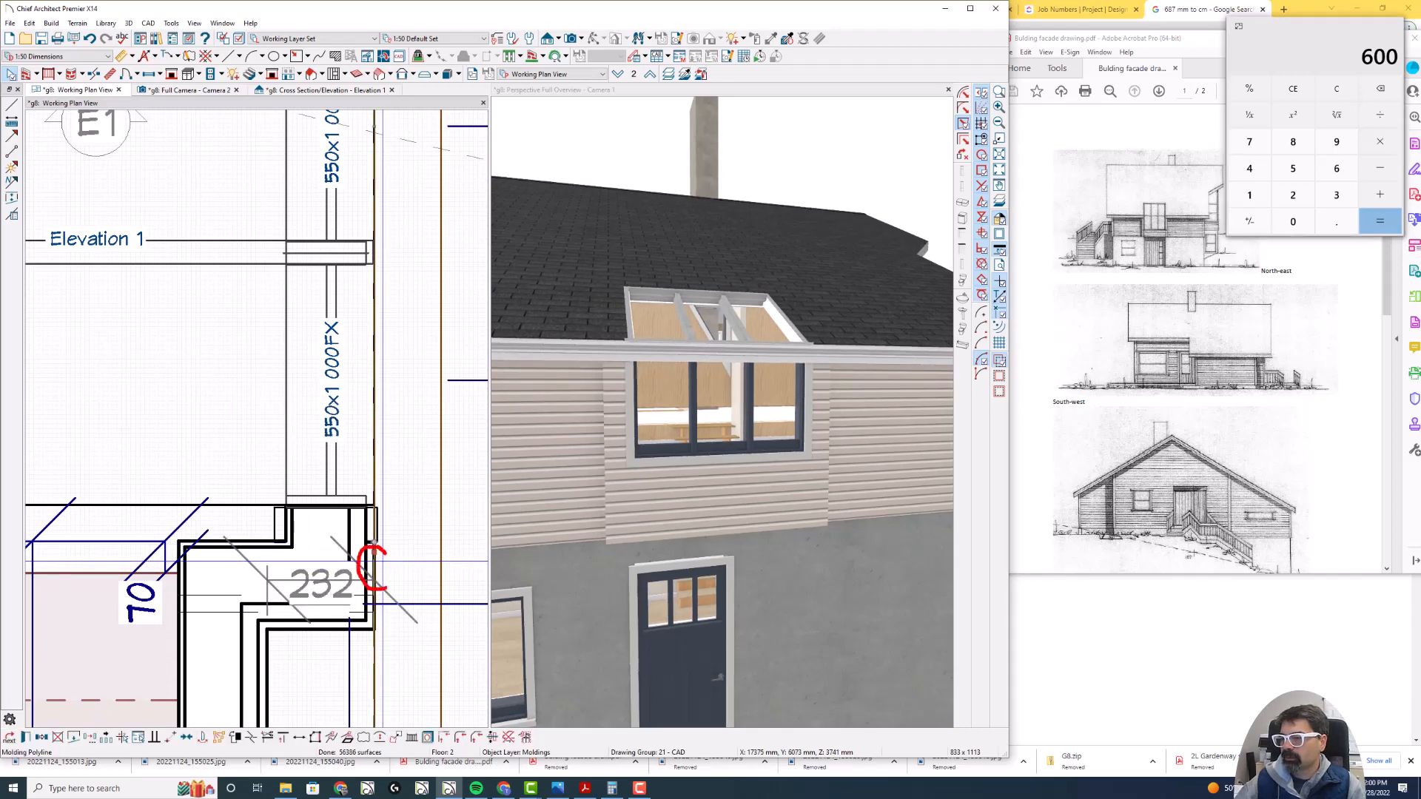
mouse_move(385, 590)
left_mouse_down()
mouse_move(376, 548)
mouse_move(396, 777)
left_mouse_up()
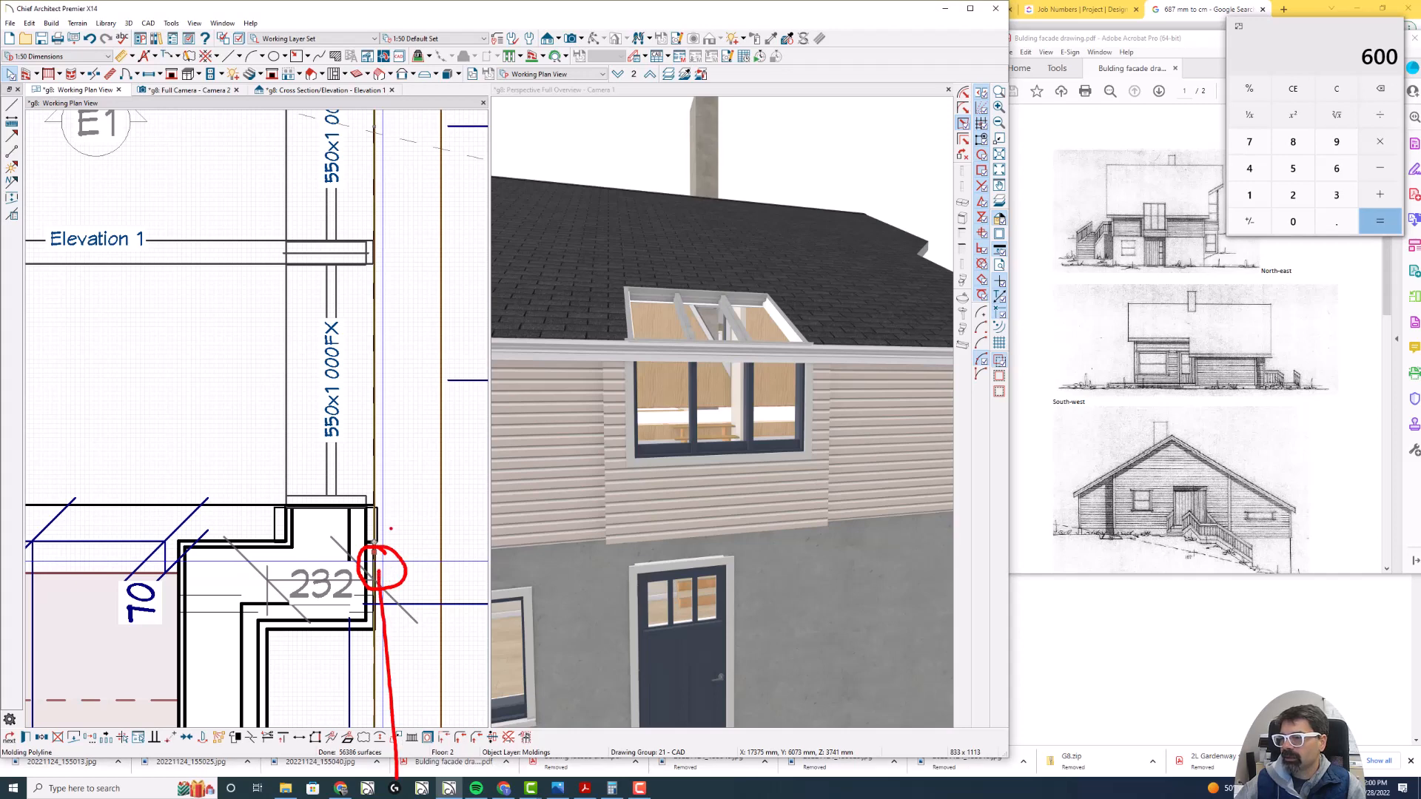
left_click_drag(375, 535, 387, 271)
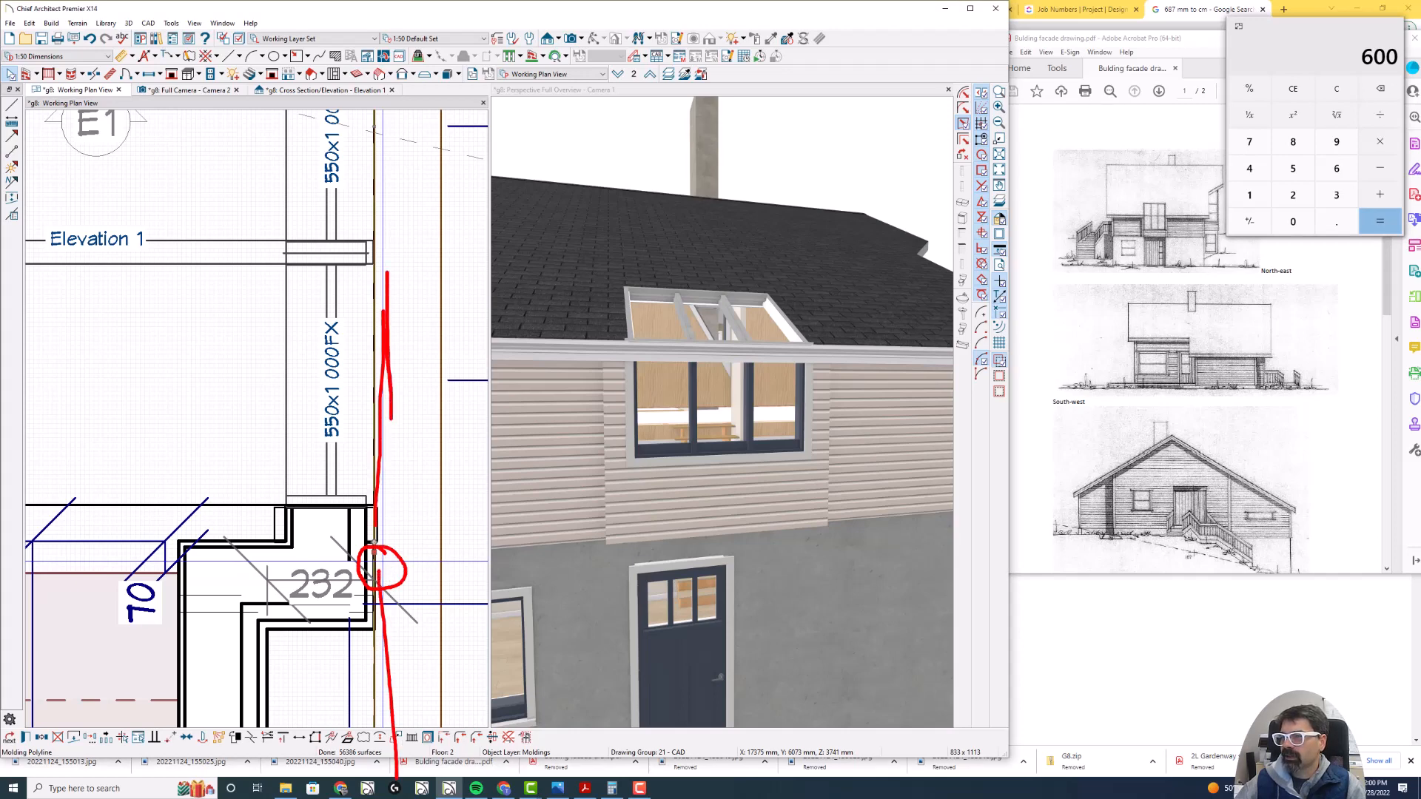
key("Escape")
- Remove the molding from the polyline segment that crosses the windowed projection, between the two breaks
left_click(374, 126)
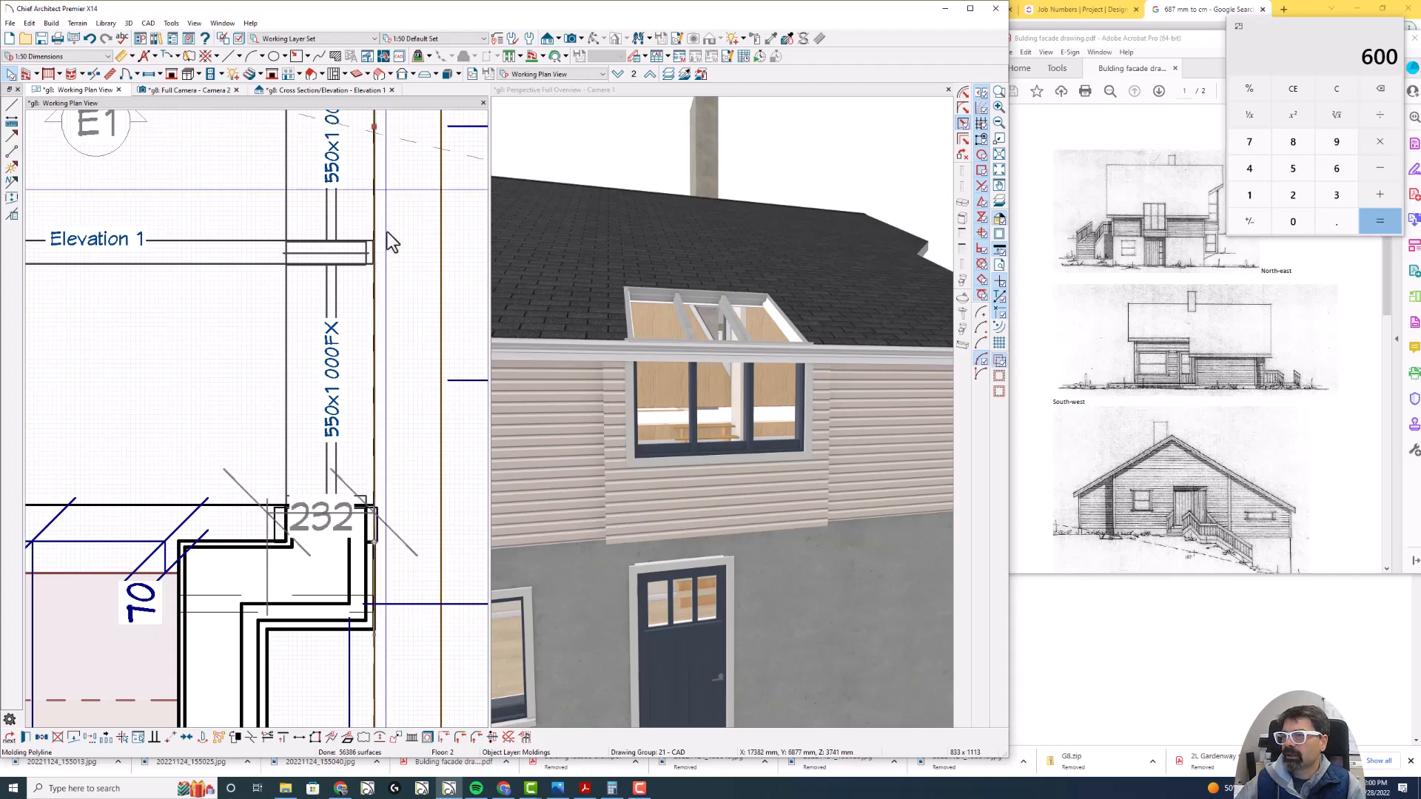
scroll(390, 445, "down", 2)
scroll(392, 453, "down", 2)
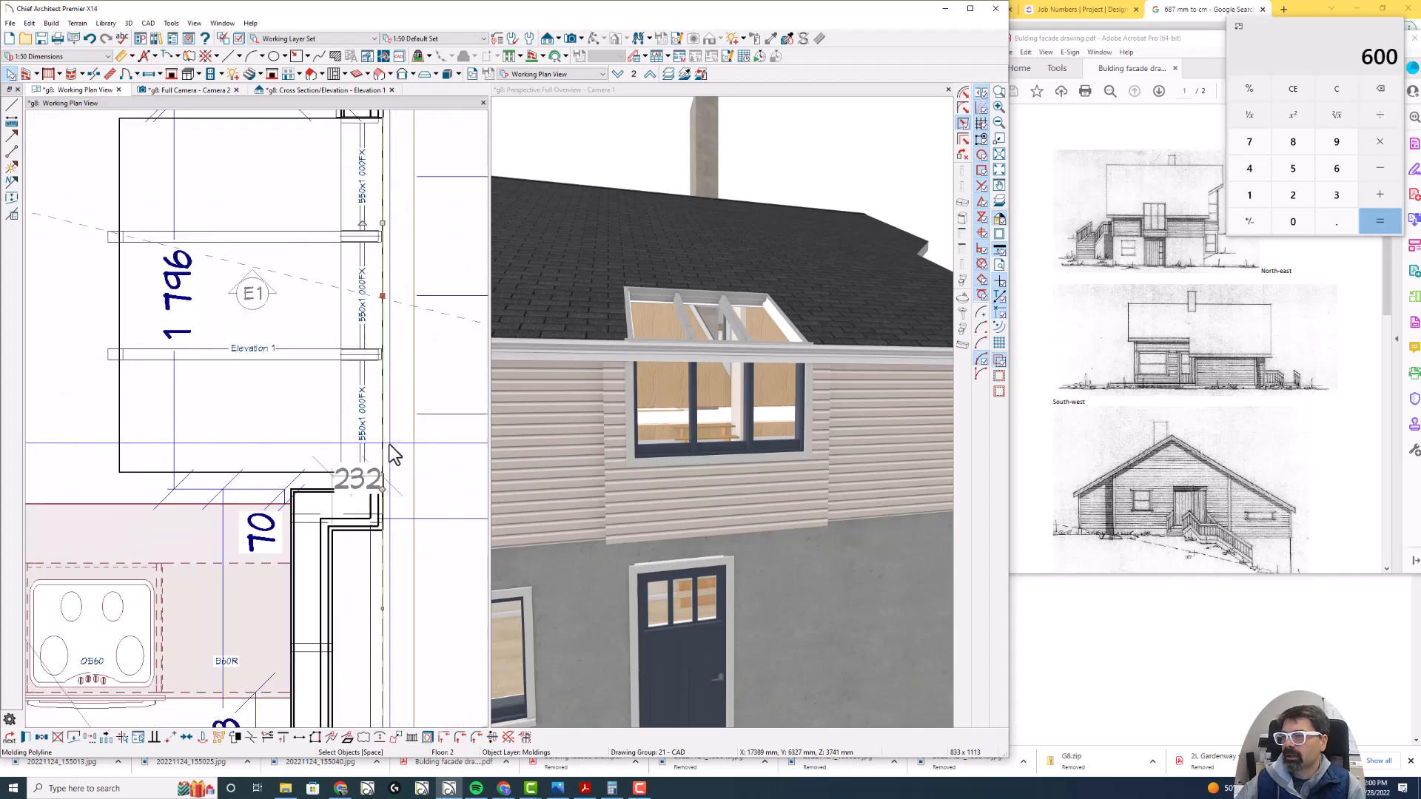
left_click(511, 737)
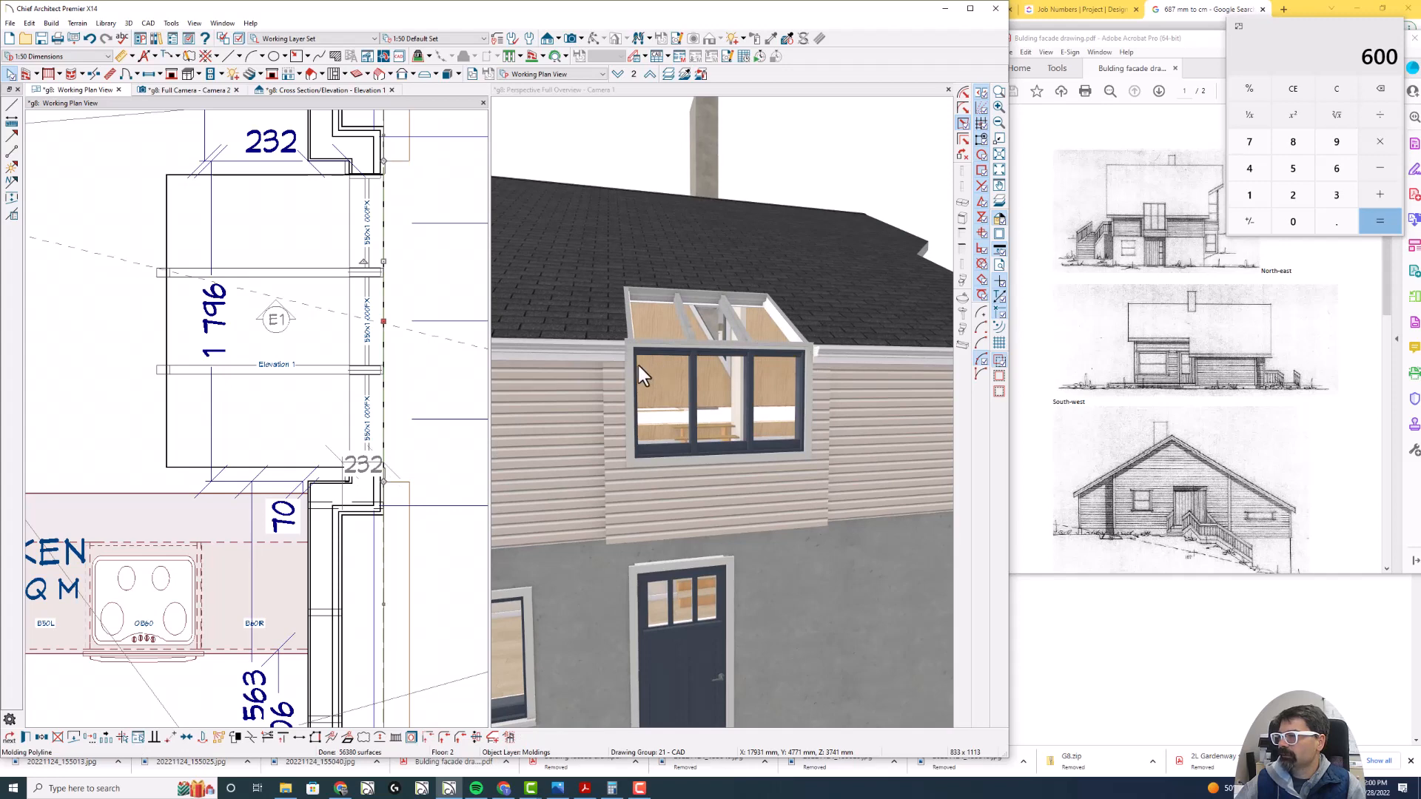
scroll(779, 313, "down", 5)
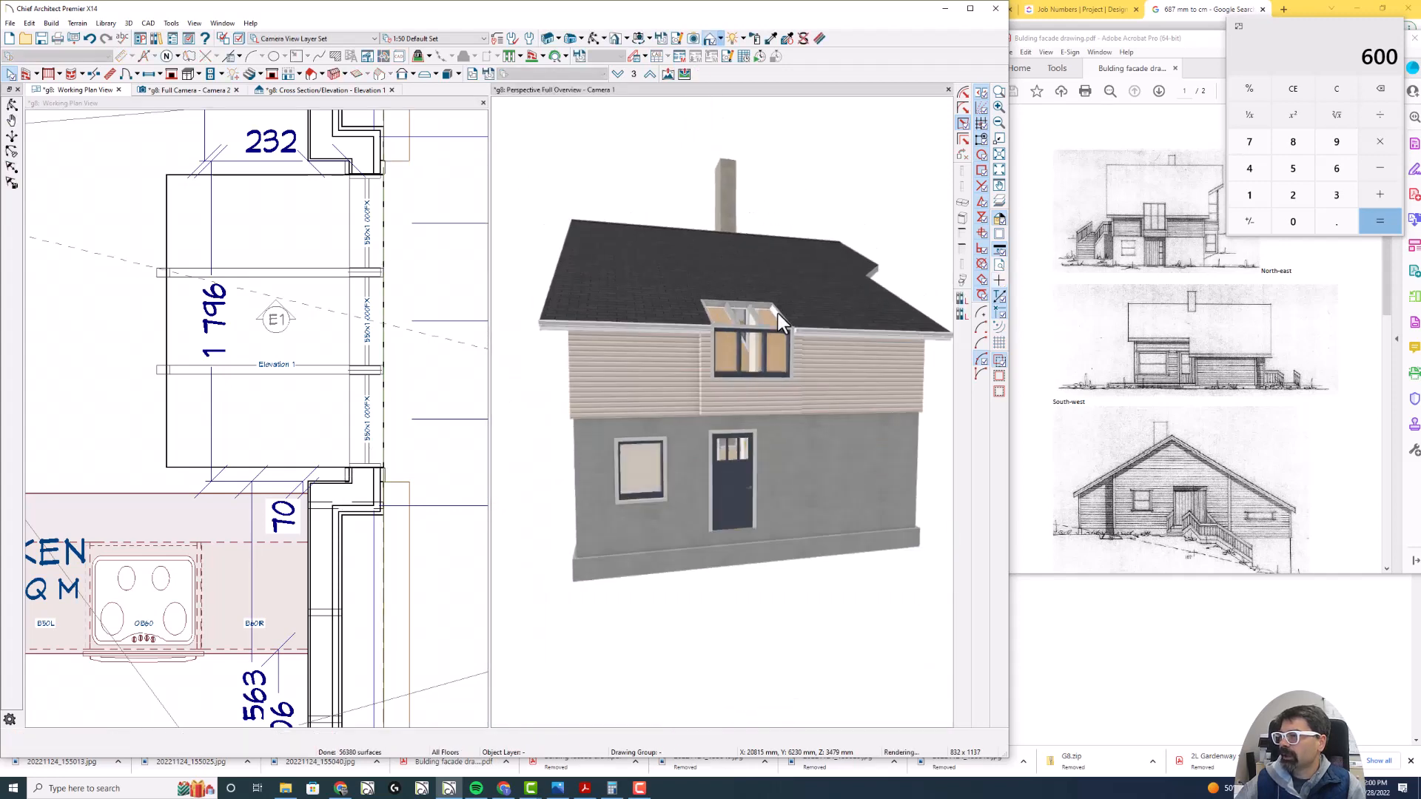
- In the Full Camera interior view, pick up the counter's Ash material and apply it to both sloped bars in the skylight
left_click(212, 91)
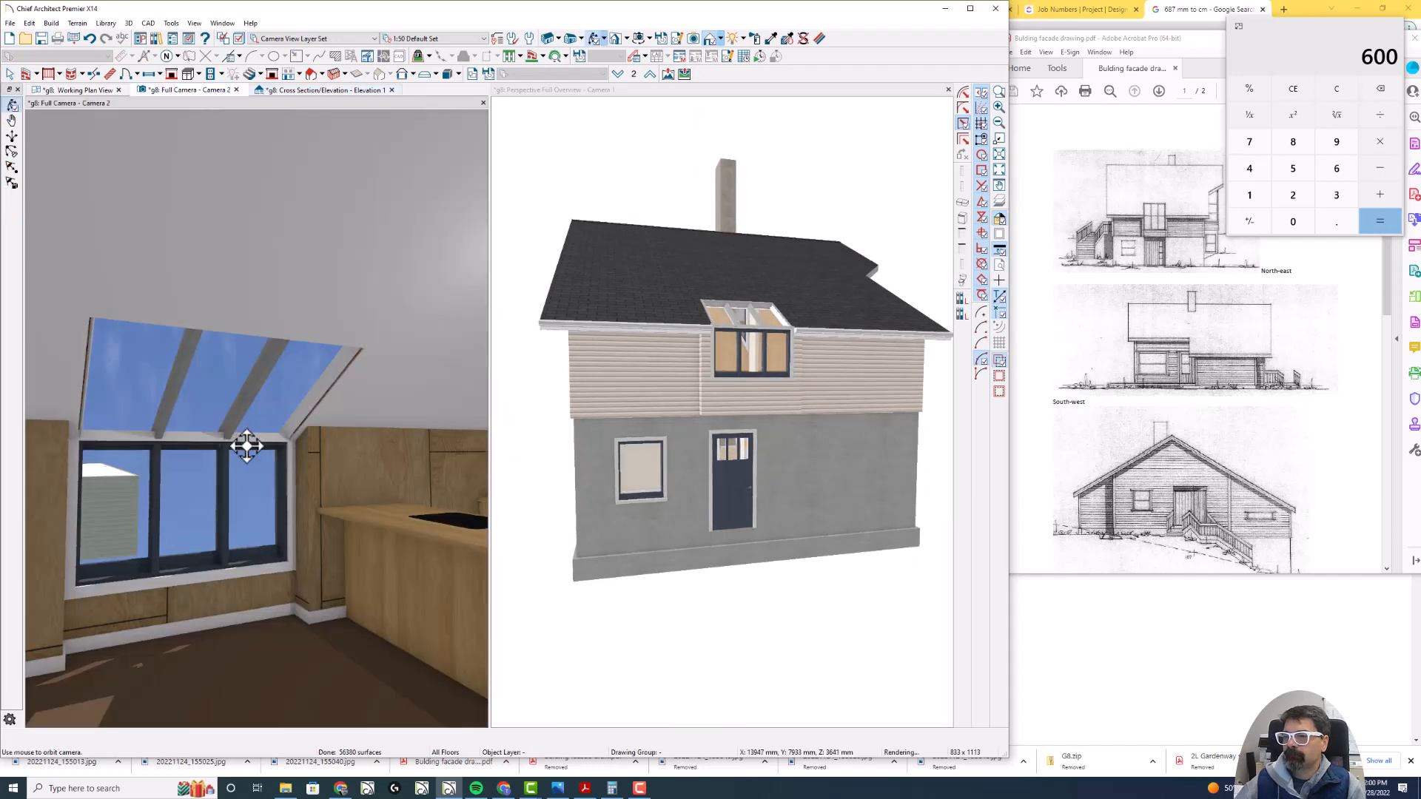
left_click_drag(238, 444, 180, 436)
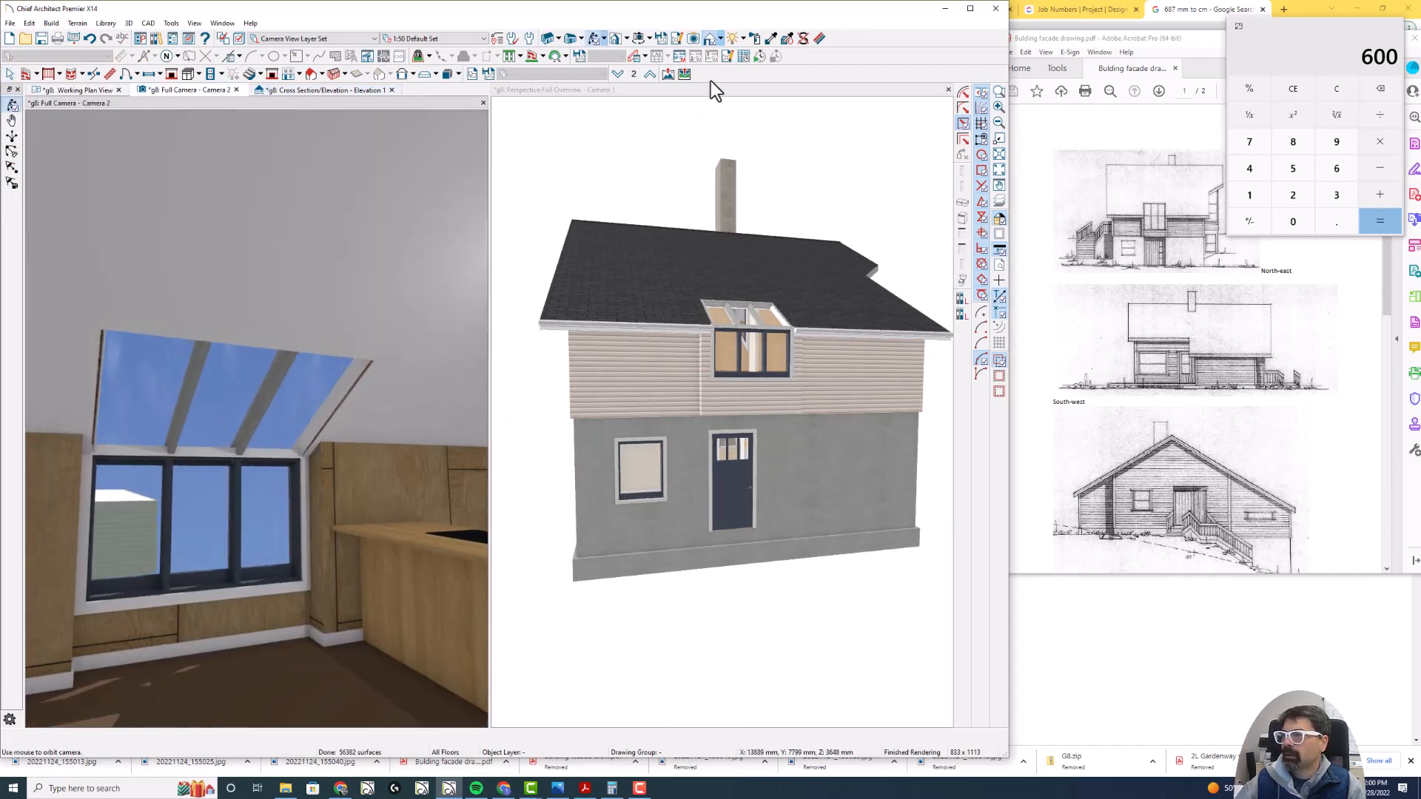
left_click(770, 37)
left_click(398, 522)
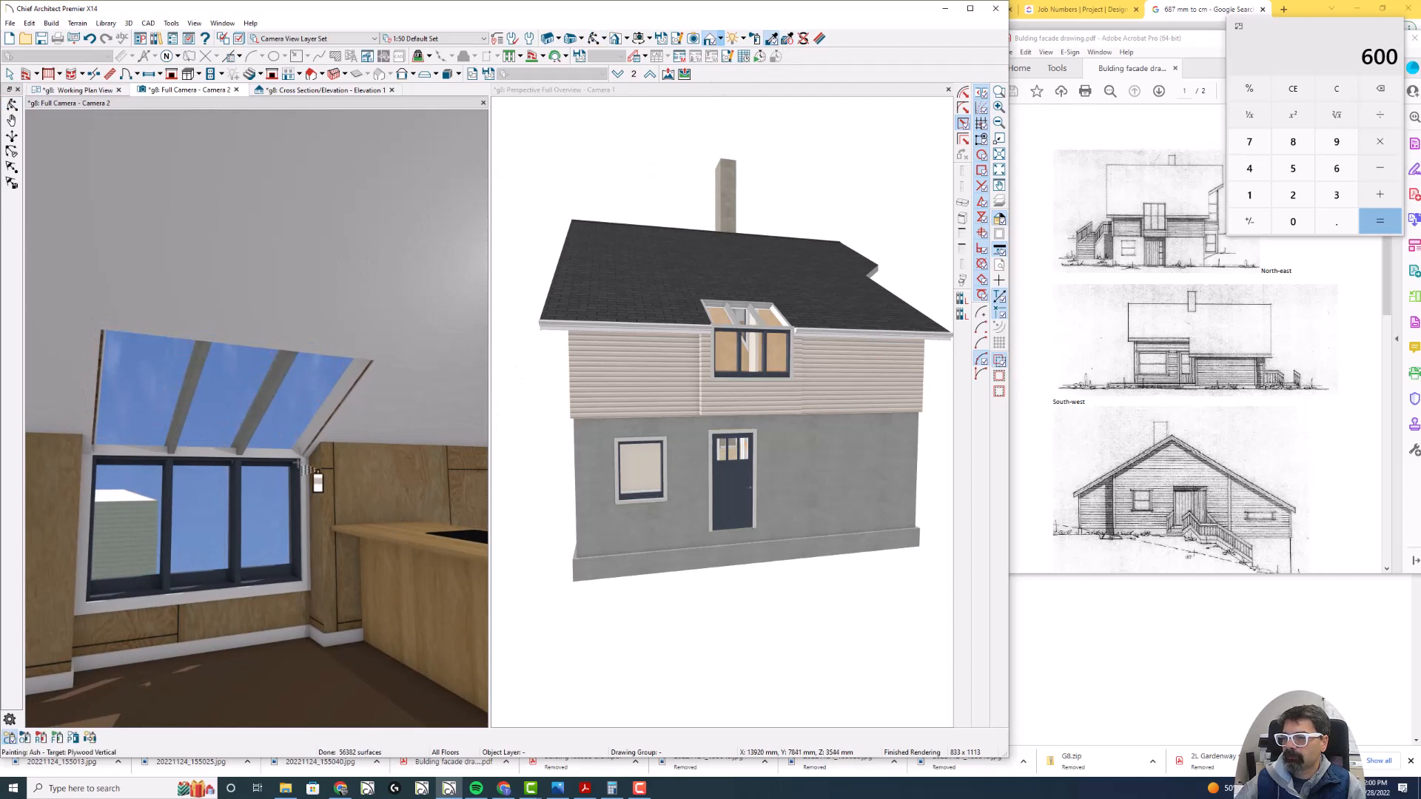
left_click(189, 436)
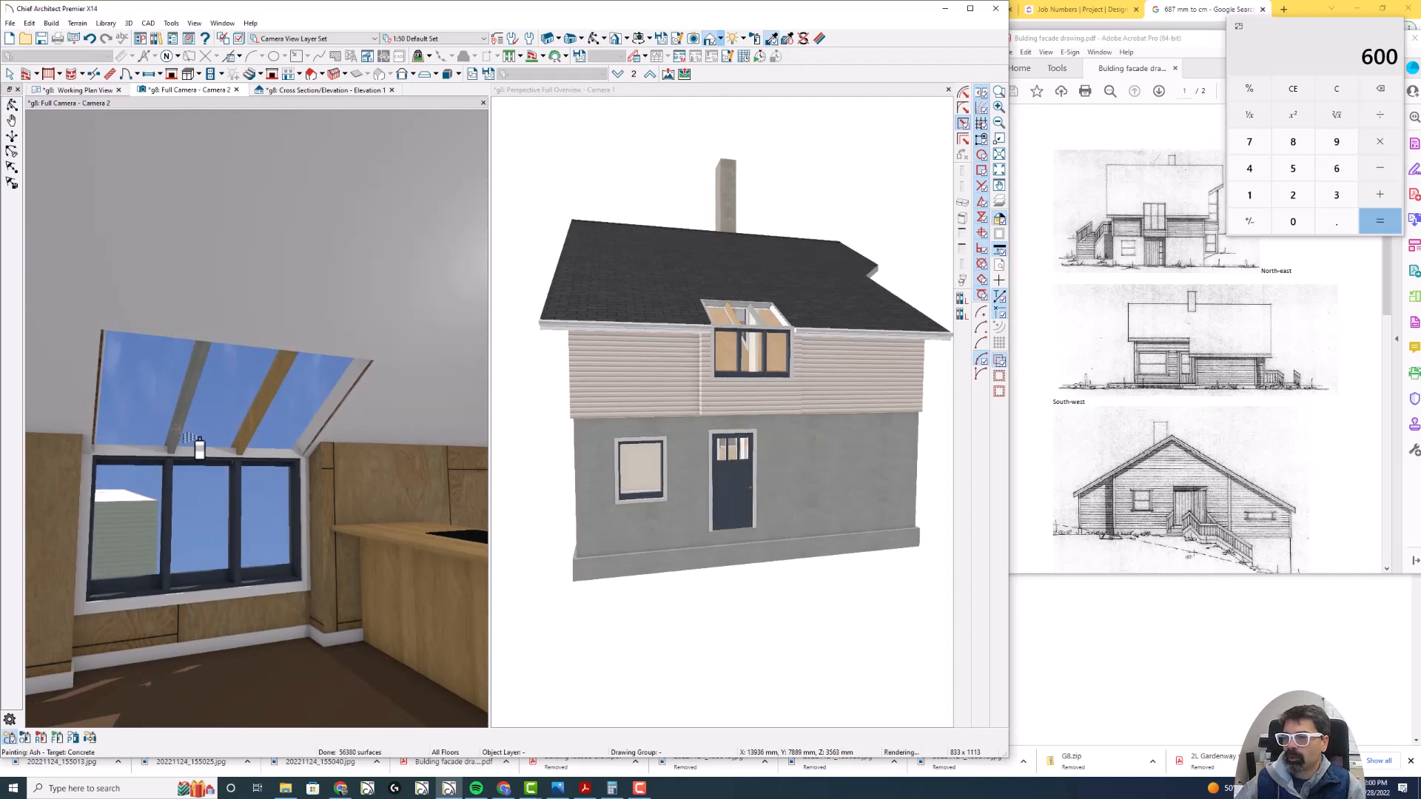
key("Escape")
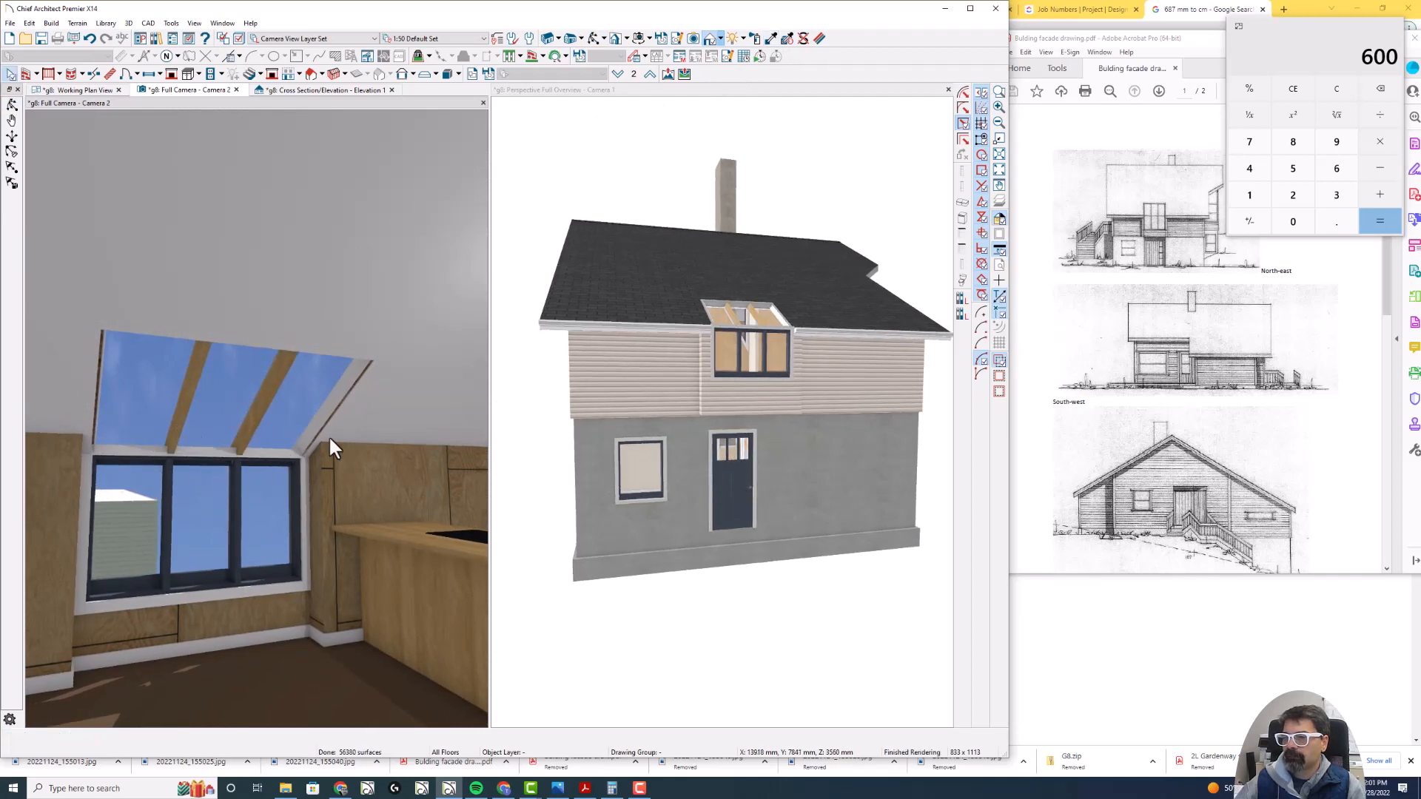